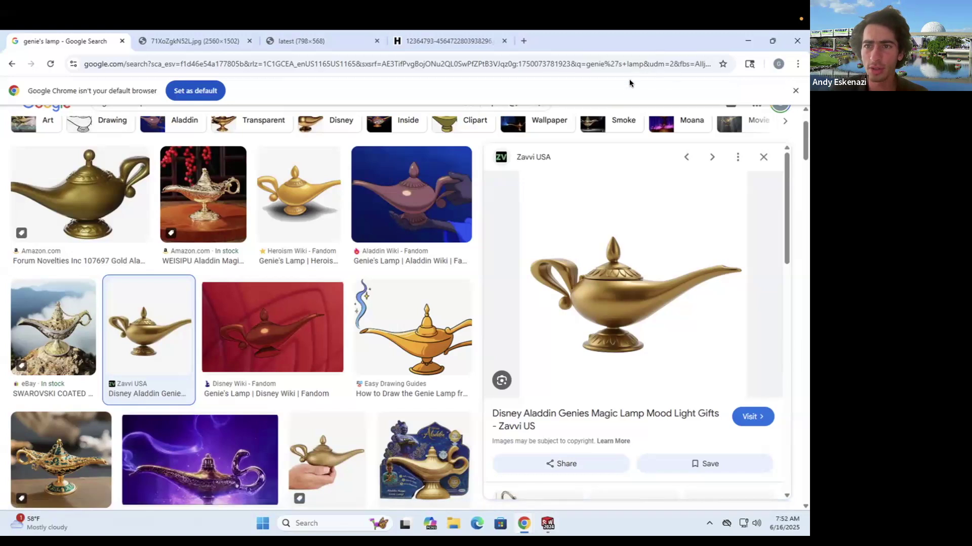
Step: Switch to SOLIDWORKS and start a new sketch on the Front Plane of the empty part
key(alt+Tab)
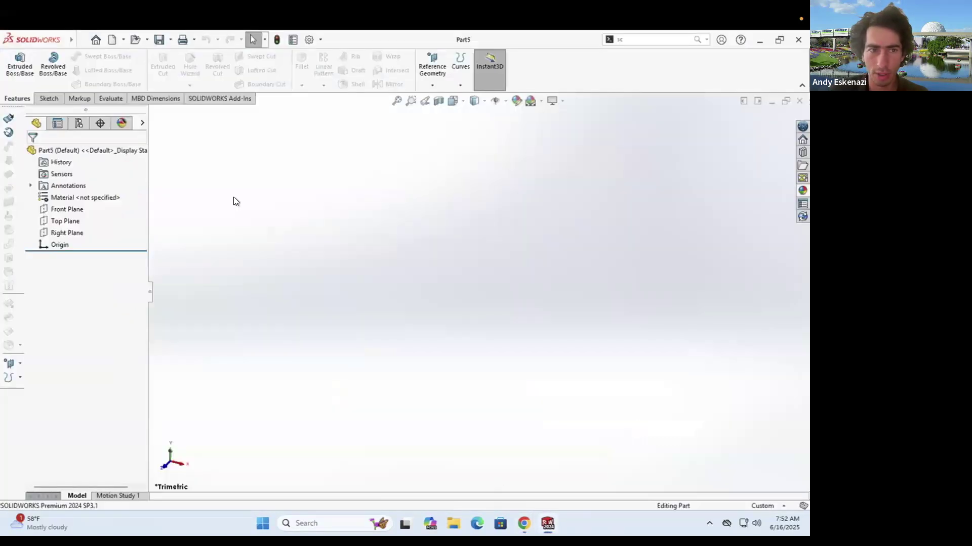
click(50, 99)
click(16, 63)
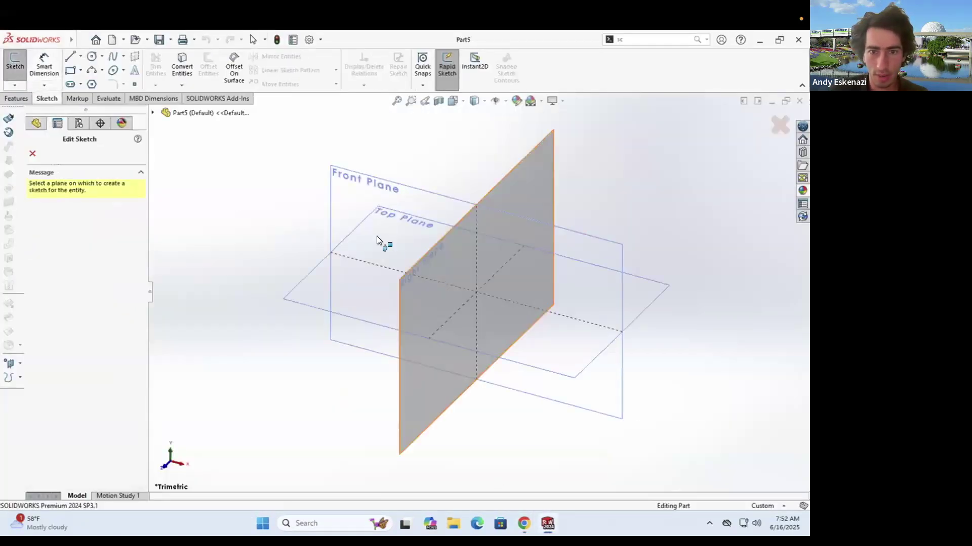
click(359, 195)
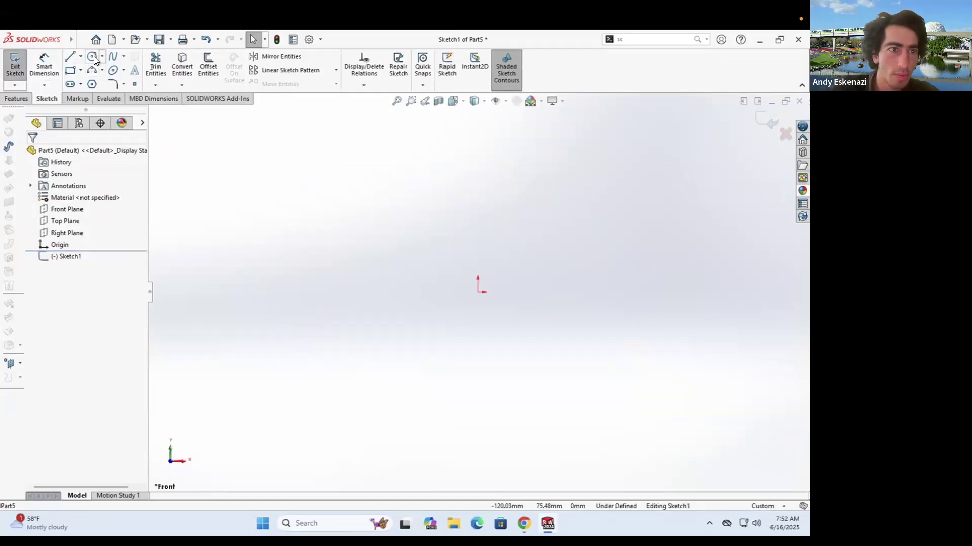
Step: Start a spline at the origin and run it along the spout's upper edge to about X -188 mm, Y -48 mm
click(79, 56)
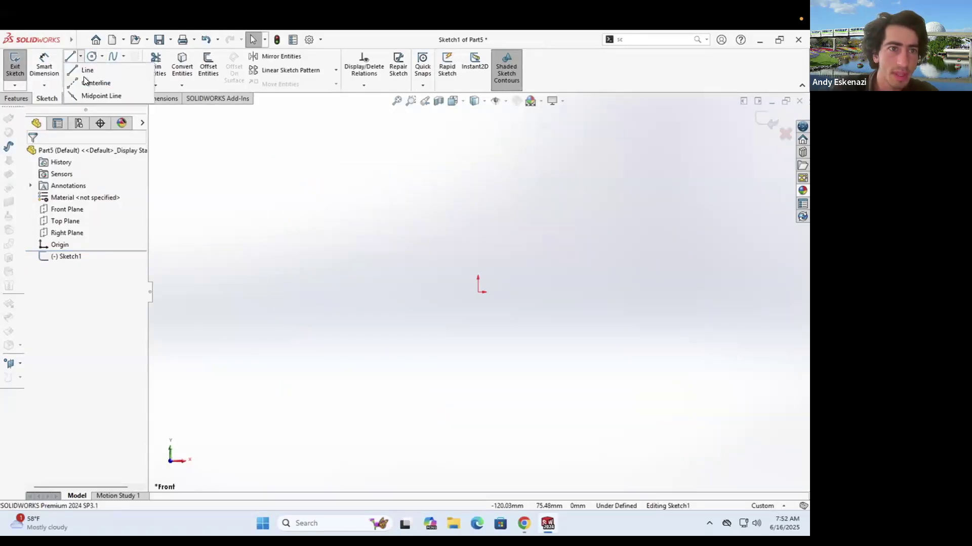
click(123, 55)
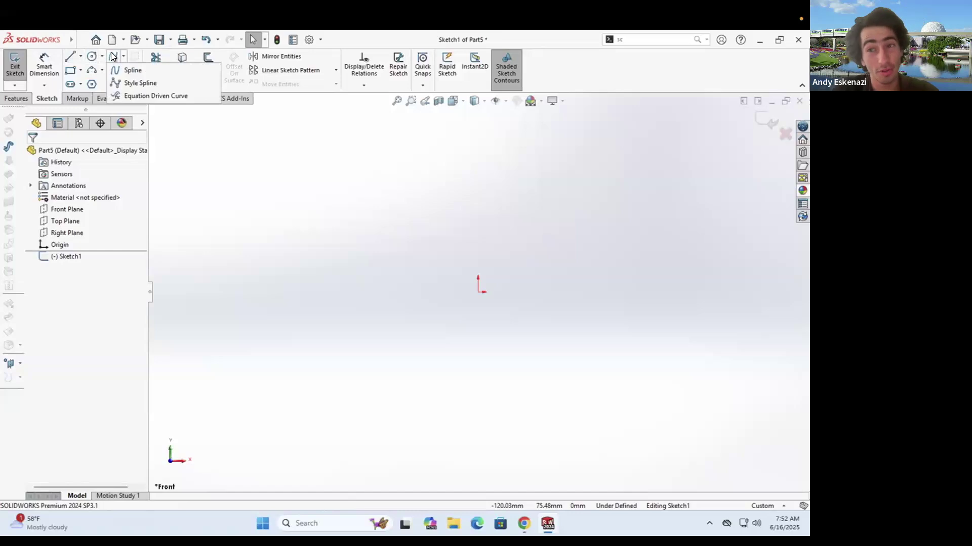
click(111, 54)
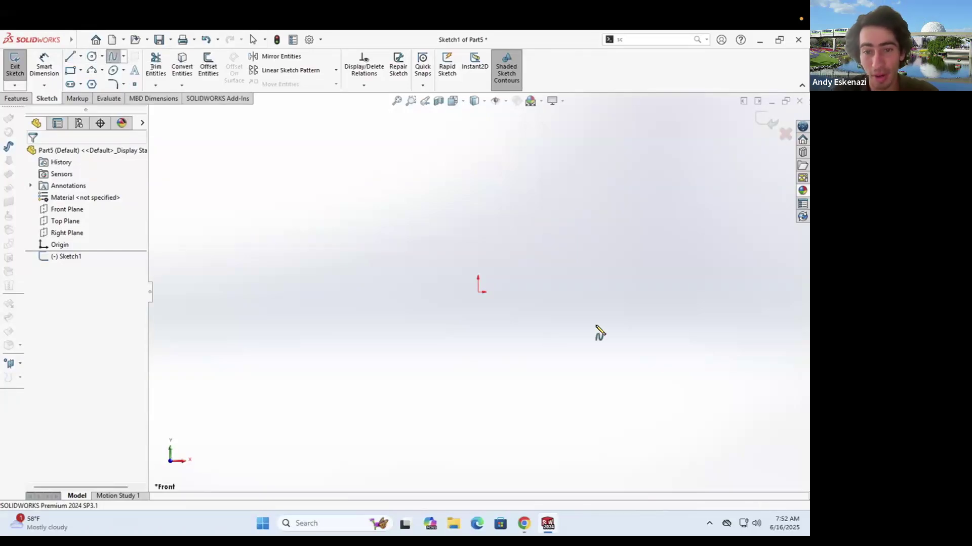
click(478, 292)
double_click(430, 309)
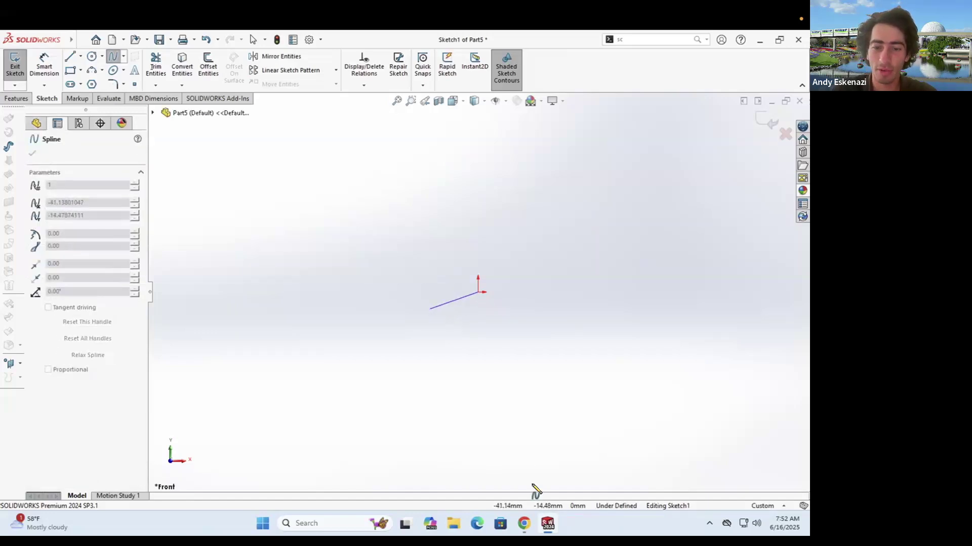
mouse_move(524, 524)
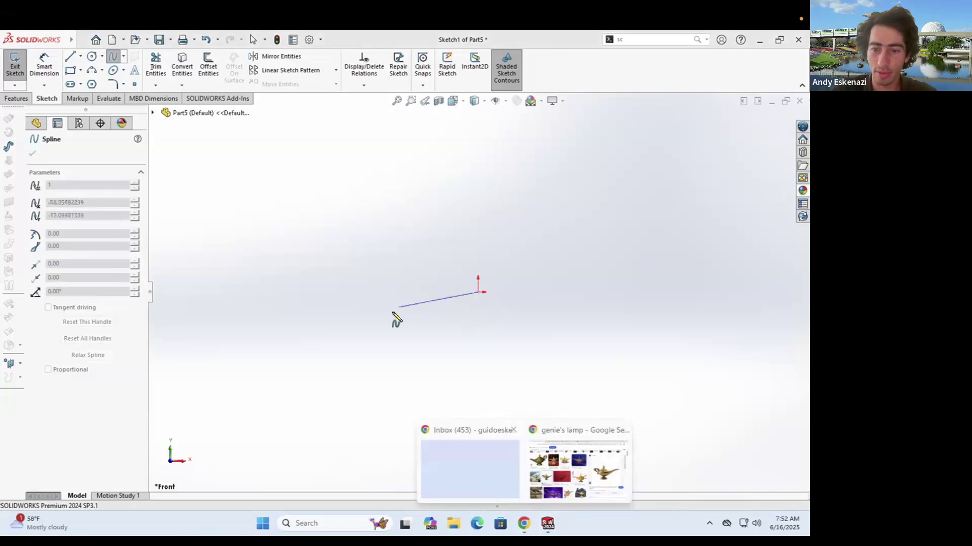
click(427, 313)
click(363, 333)
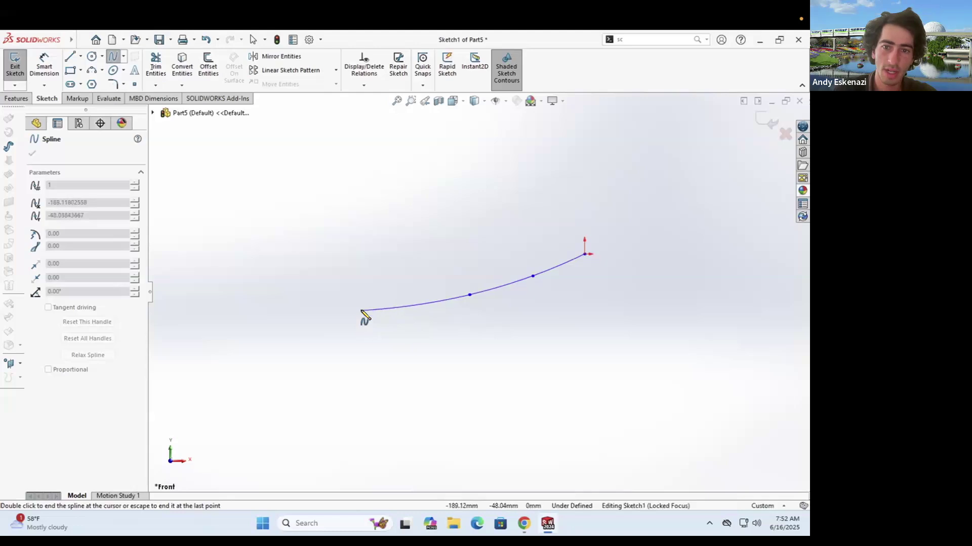
click(361, 310)
Step: Continue the spline up over the top of the lamp body and end it partway down the body's rounded back
click(340, 300)
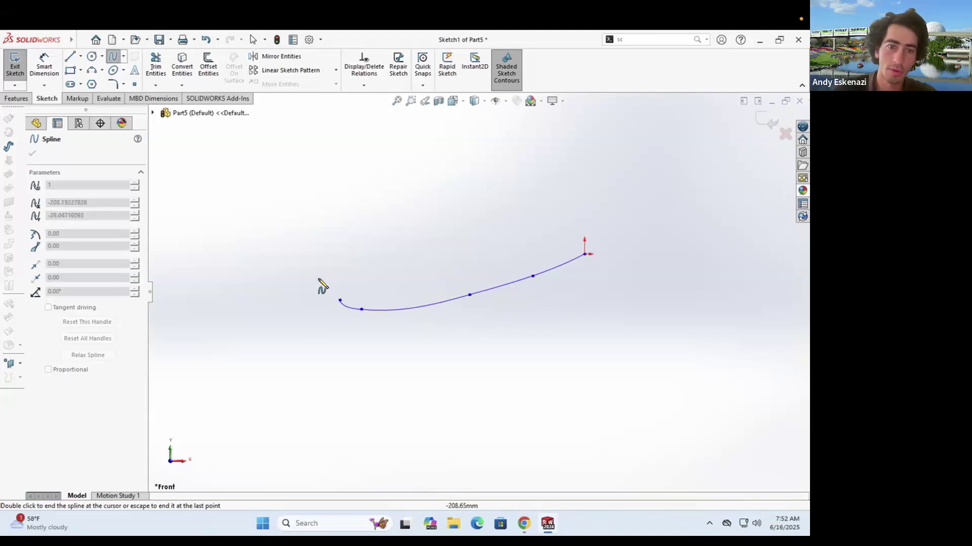
click(304, 274)
click(241, 264)
click(187, 283)
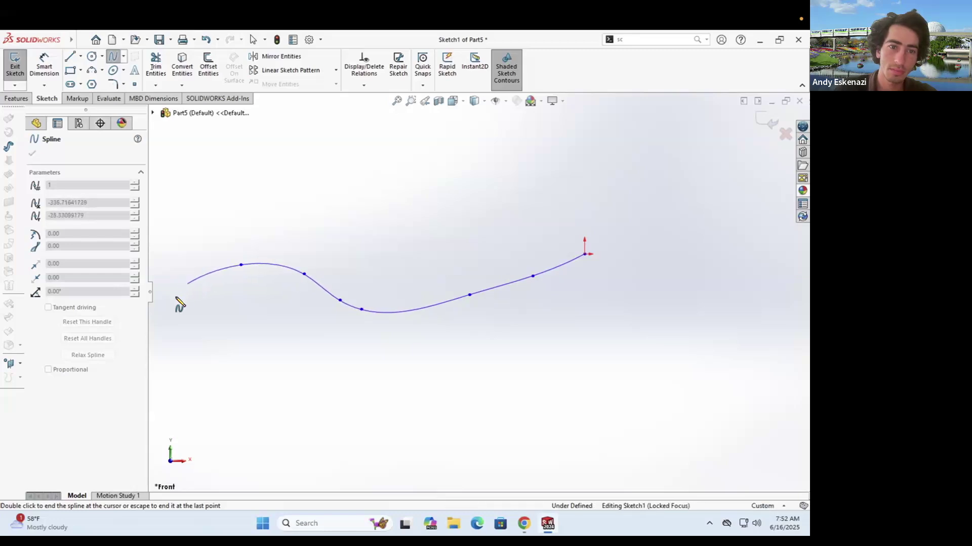
click(155, 325)
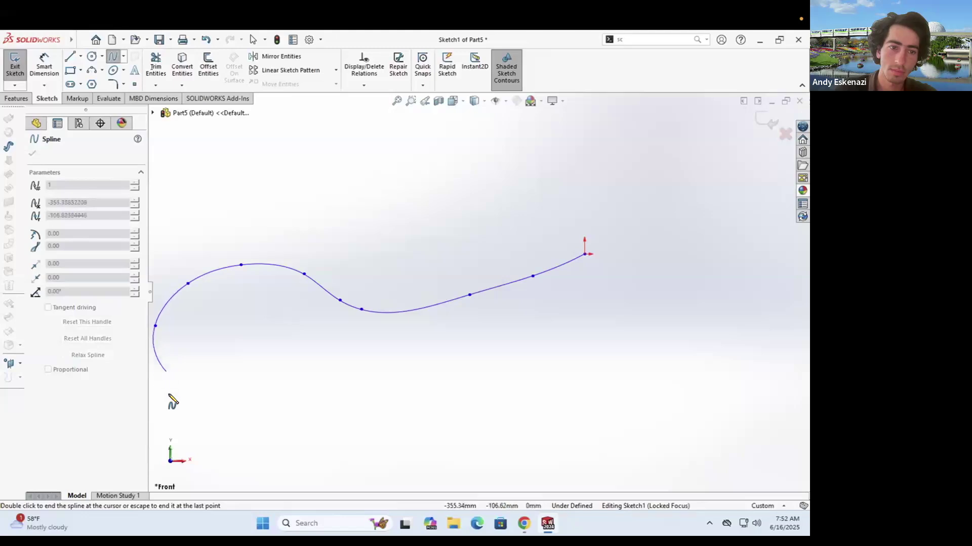
key(Escape)
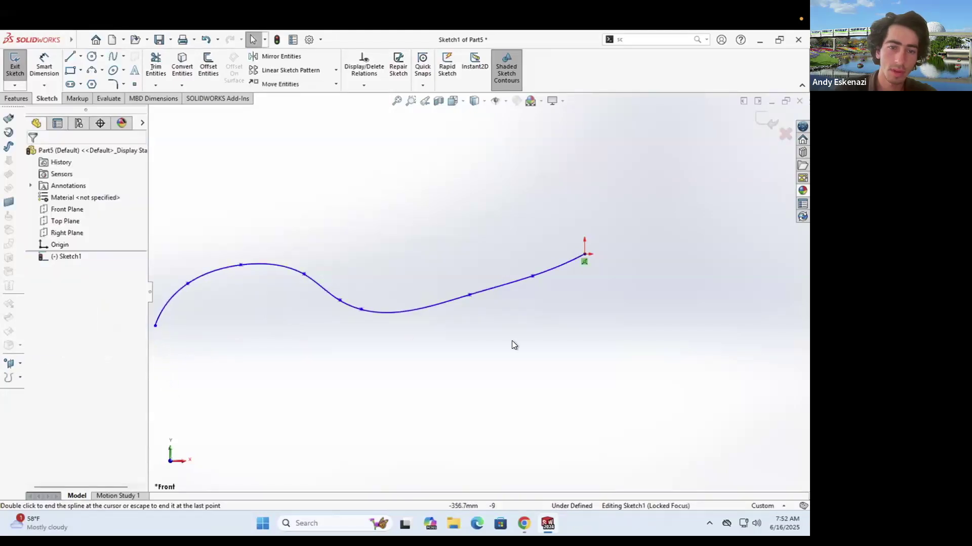
Step: Compare the sketched upper outline with the genie's lamp photo in Chrome, and return to the Part5 sketch
mouse_move(547, 523)
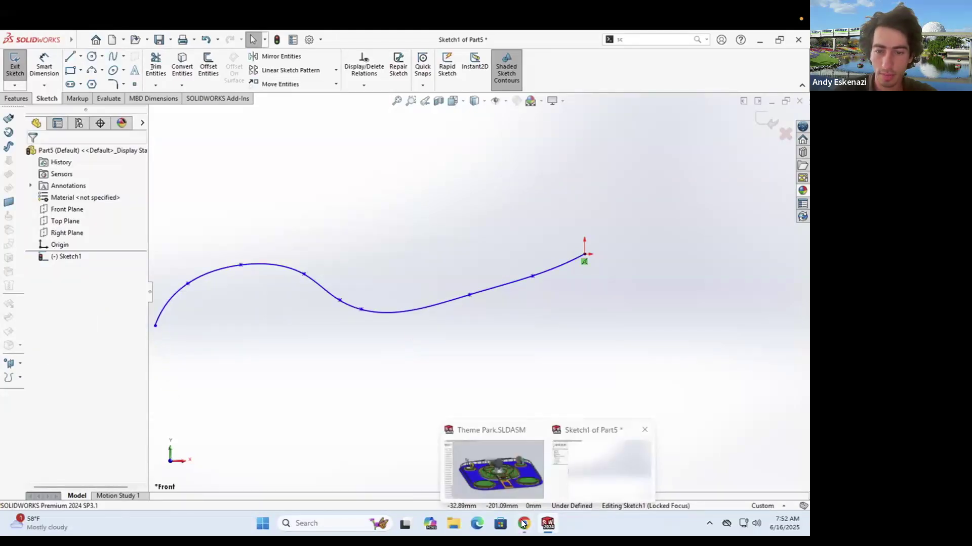
click(587, 475)
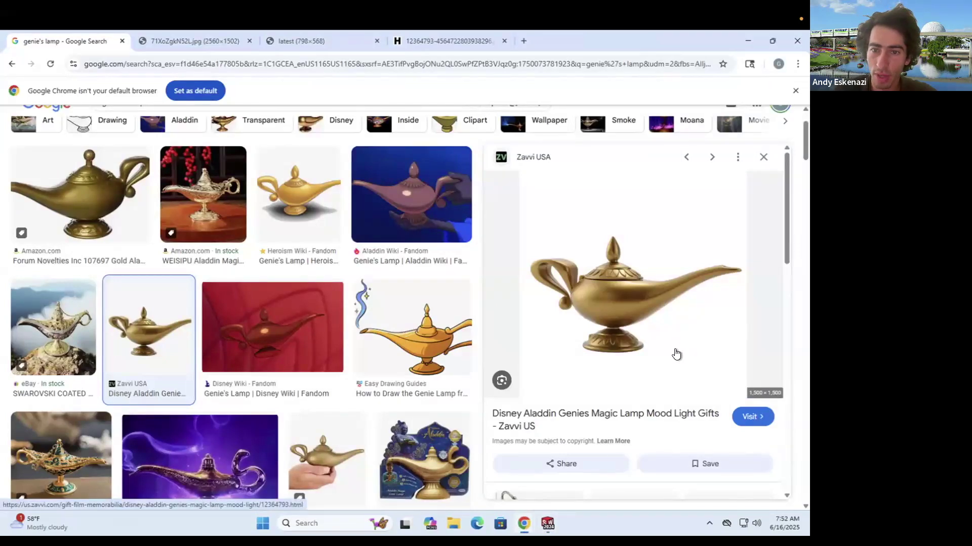
mouse_move(547, 523)
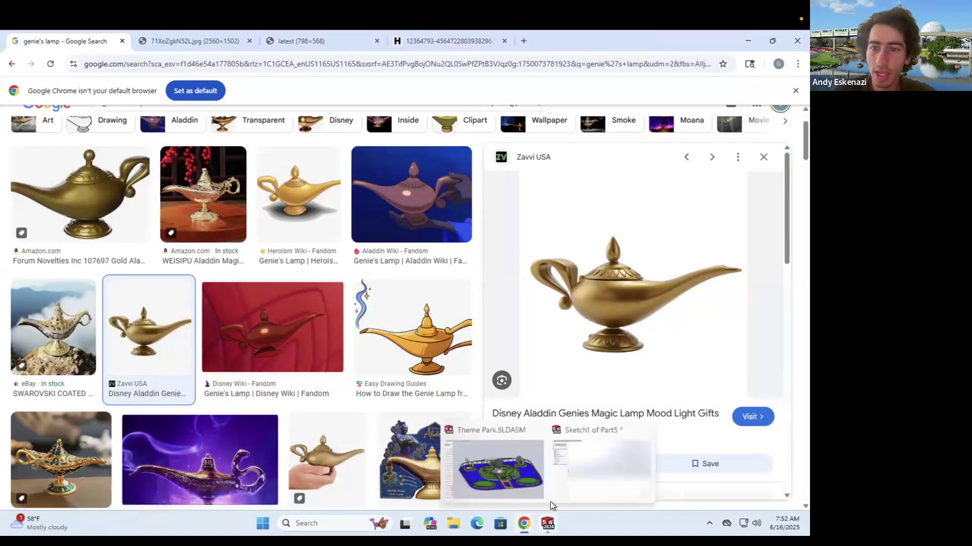
click(581, 475)
scroll(480, 283, up, 3)
scroll(242, 275, down, 3)
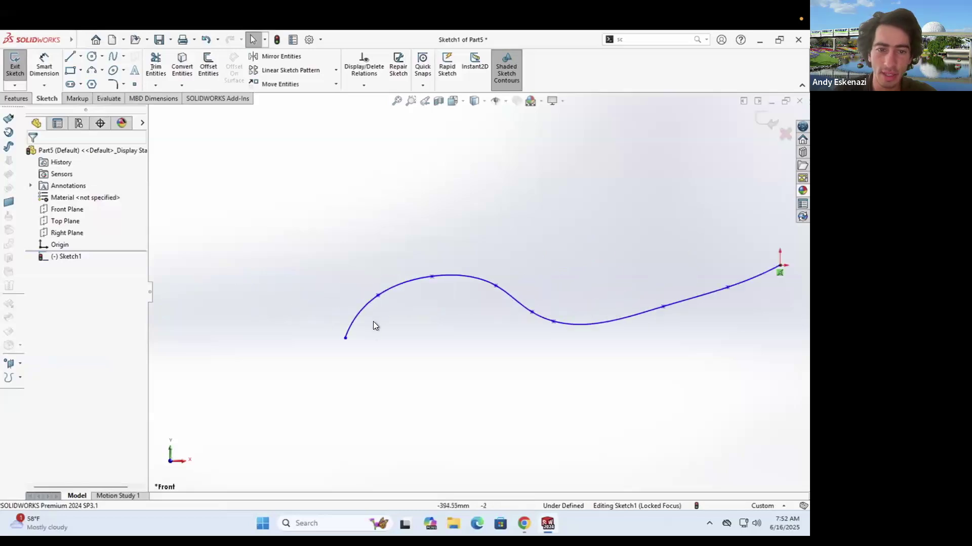
Step: Start a second spline just below the origin and run it along the underside of the spout
click(110, 55)
scroll(432, 331, up, 3)
scroll(612, 338, down, 5)
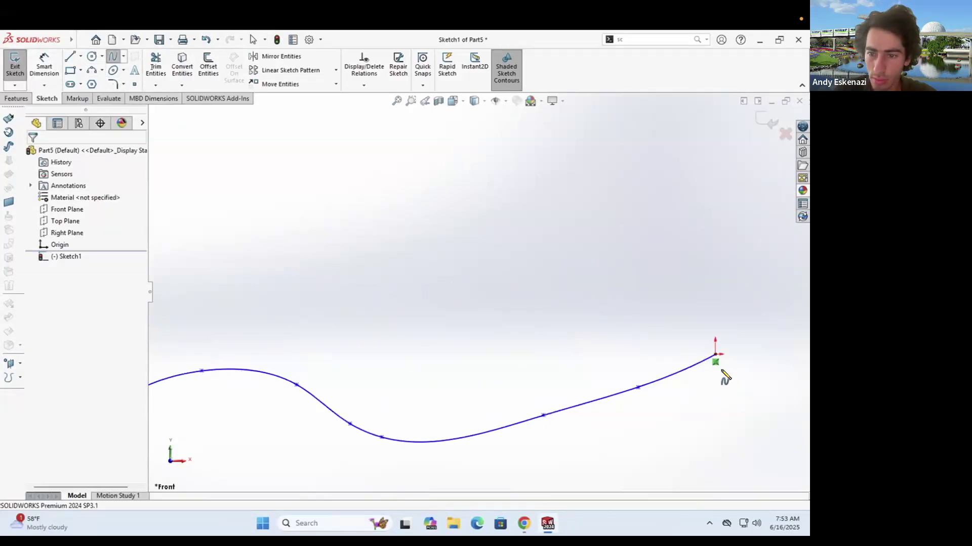
click(725, 364)
click(655, 400)
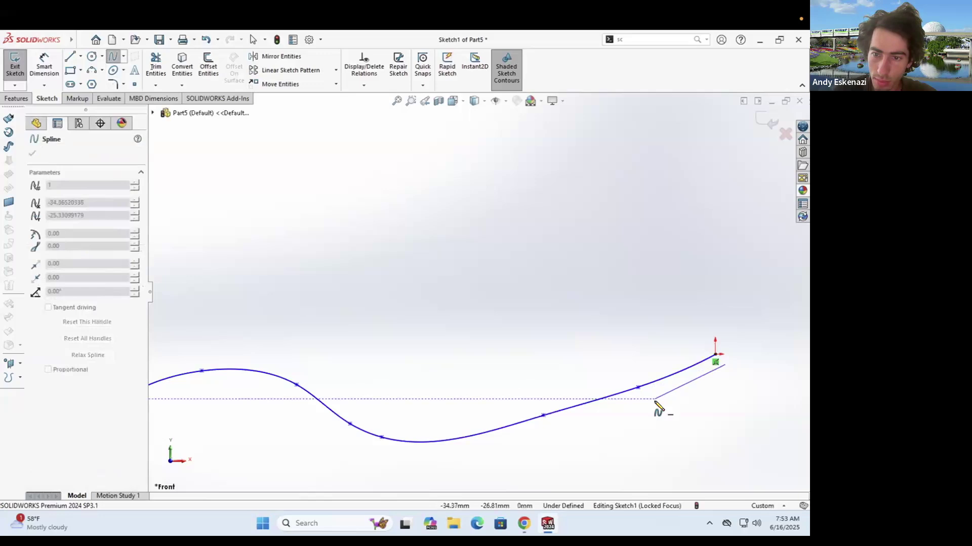
click(592, 429)
click(488, 472)
Step: Continue the lower spline around the belly of the lamp and end it on the upper spline's free endpoint
scroll(509, 382, up, 3)
scroll(397, 348, down, 3)
click(381, 344)
click(319, 392)
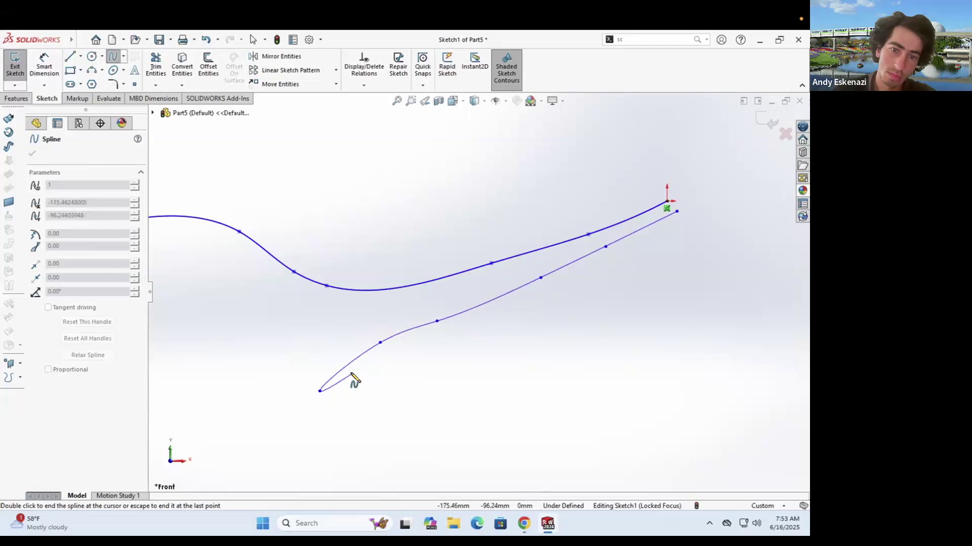
scroll(353, 377, up, 3)
click(350, 370)
click(302, 363)
click(269, 342)
click(254, 303)
key(Escape)
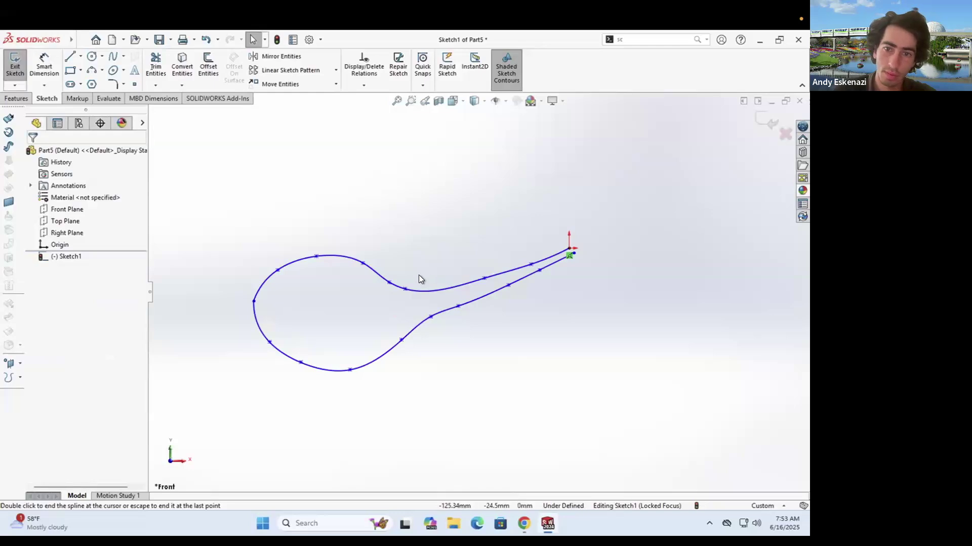
Step: Close the spout tip with a line about 8 mm long joining the open ends of the two splines
scroll(627, 272, down, 3)
scroll(572, 277, up, 3)
scroll(697, 272, down, 3)
scroll(627, 236, down, 3)
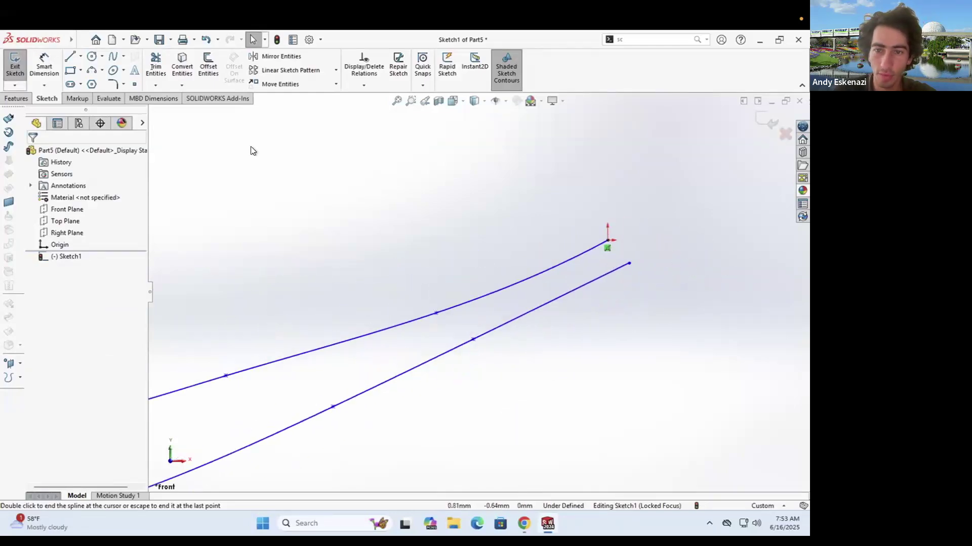
click(608, 240)
click(629, 264)
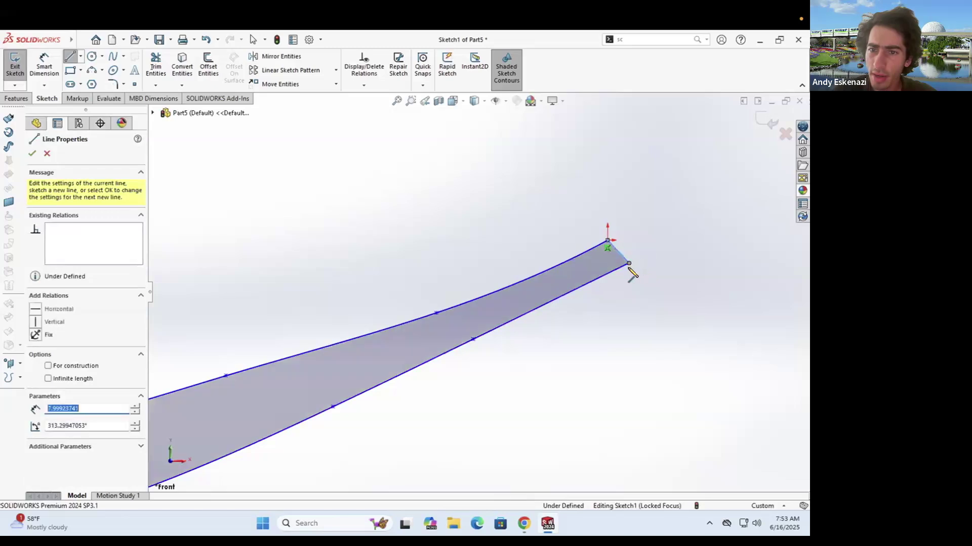
key(Escape)
Step: Refine the spout by shifting the lower endpoint at its tip inward and the upper spline's nearest inner point slightly down the spout
mouse_move(628, 262)
mouse_down()
mouse_move(618, 273)
mouse_move(627, 278)
mouse_move(622, 263)
mouse_up()
click(662, 248)
mouse_move(436, 313)
mouse_down()
mouse_move(405, 302)
mouse_move(427, 317)
mouse_move(442, 310)
mouse_move(417, 322)
mouse_up()
click(543, 262)
scroll(542, 262, up, 7)
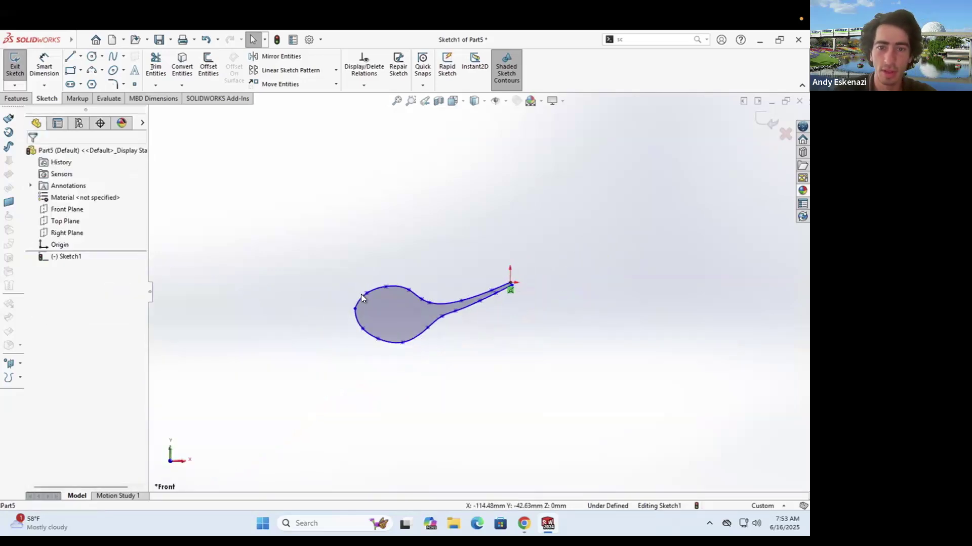
Step: Move the lower spline's point on the belly's back to about X -356 mm, Y -109 mm
scroll(362, 299, down, 4)
drag(436, 383, 395, 366)
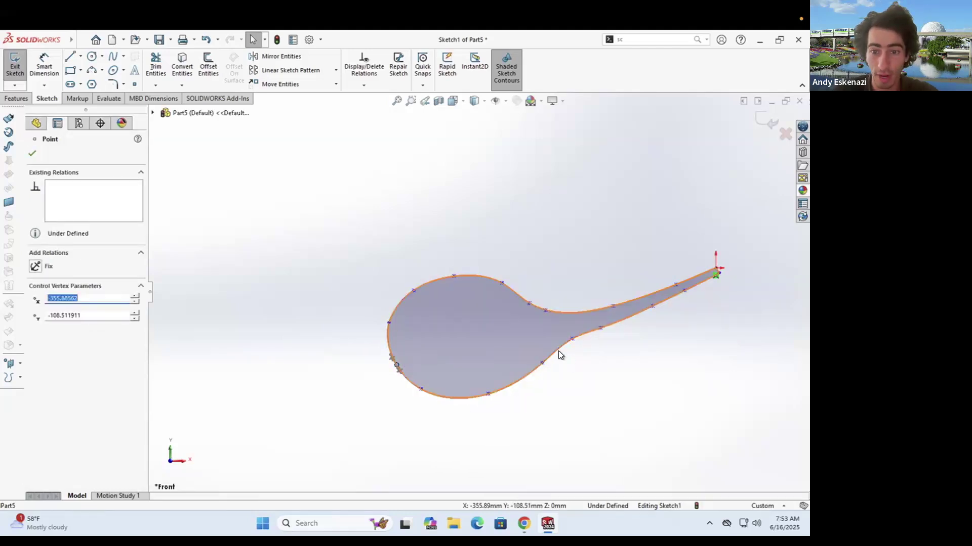
click(581, 259)
scroll(487, 316, down, 3)
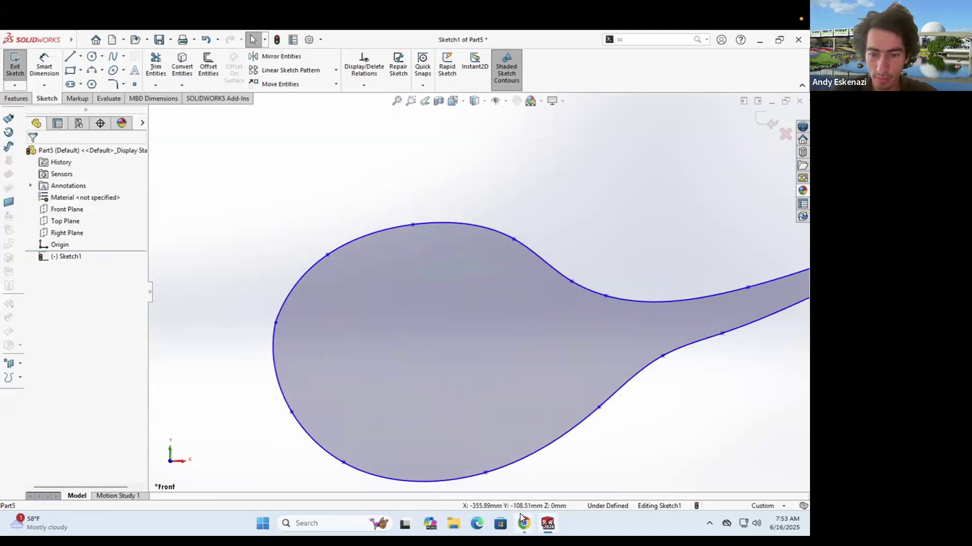
Step: Check the body shape against the lamp photo in Chrome again, and return to the sketch
mouse_move(521, 516)
click(582, 470)
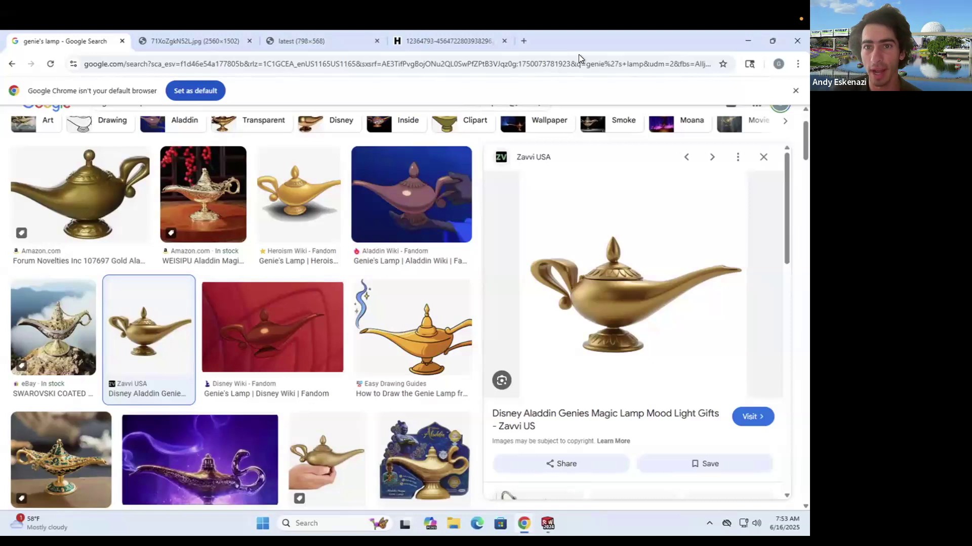
mouse_move(547, 523)
click(596, 466)
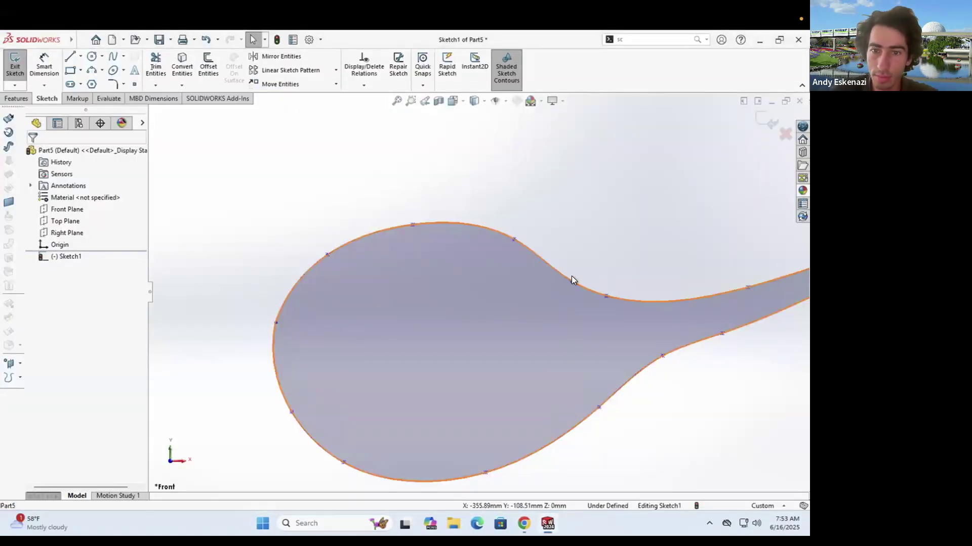
Step: Reshape the body's upper curve by moving the shoulder points near the spout and placing the top point at about X -291 mm, Y -13 mm
drag(514, 239, 517, 257)
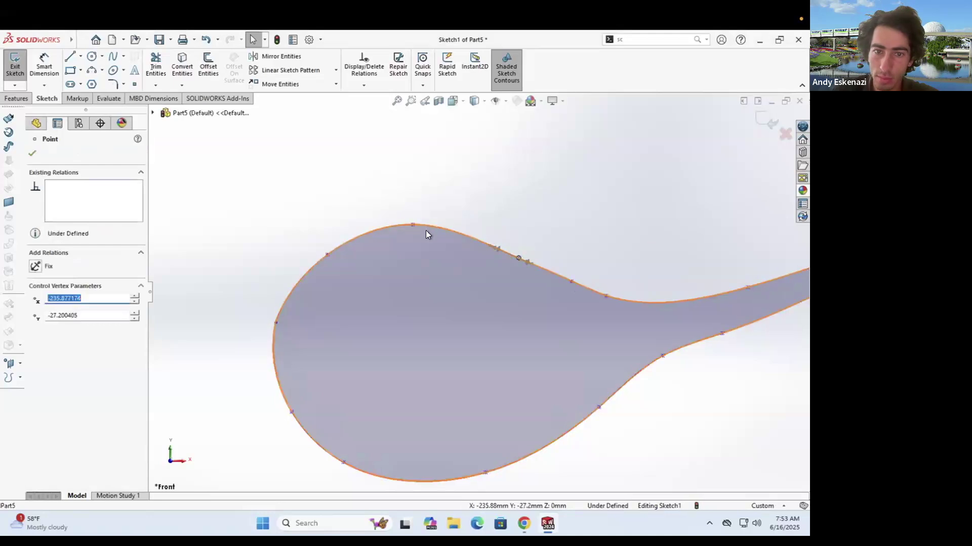
drag(411, 223, 417, 243)
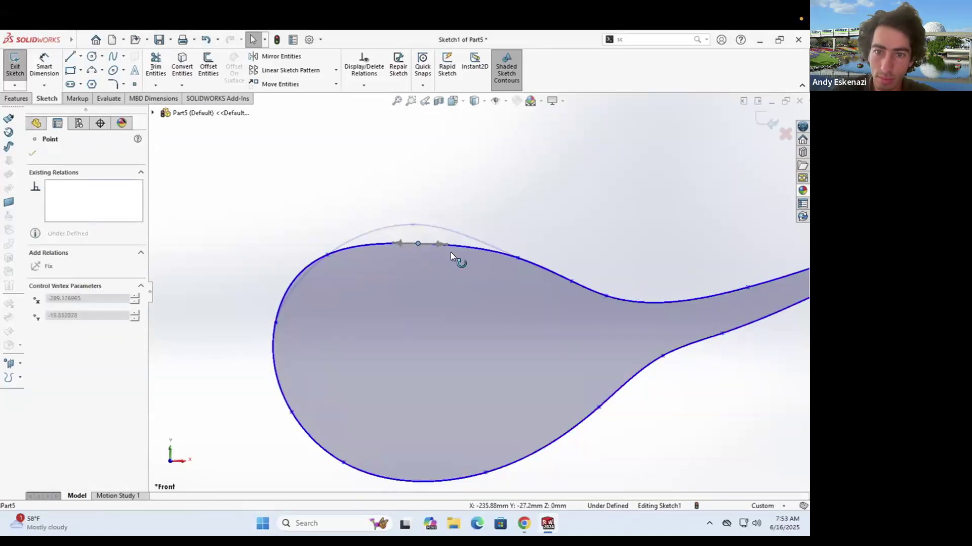
click(524, 263)
drag(524, 254, 557, 277)
click(571, 281)
click(417, 242)
drag(414, 233, 413, 229)
Step: Round the body's back by moving its upper point to about X -349, Y -33 mm and its lower point to about X -349, Y -118 mm
click(328, 255)
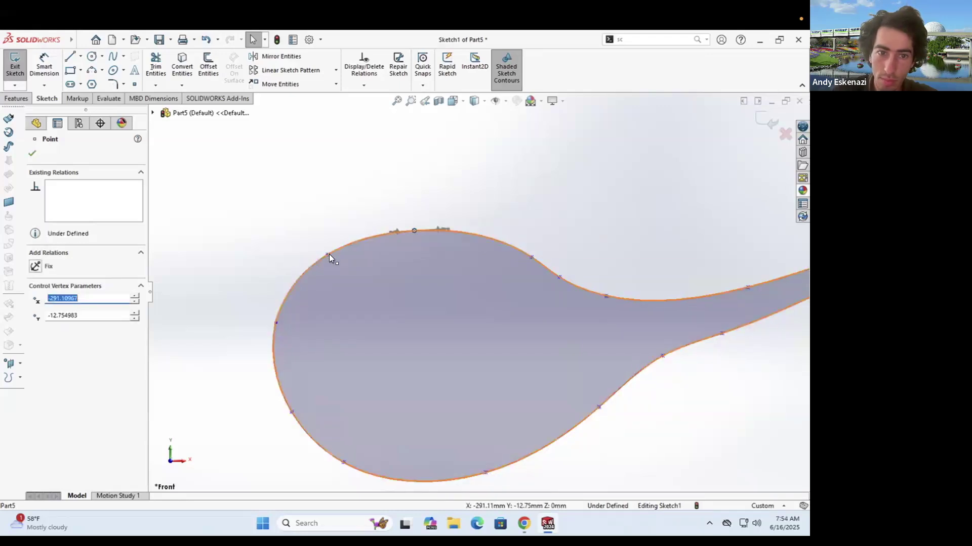
drag(321, 255, 303, 270)
click(329, 223)
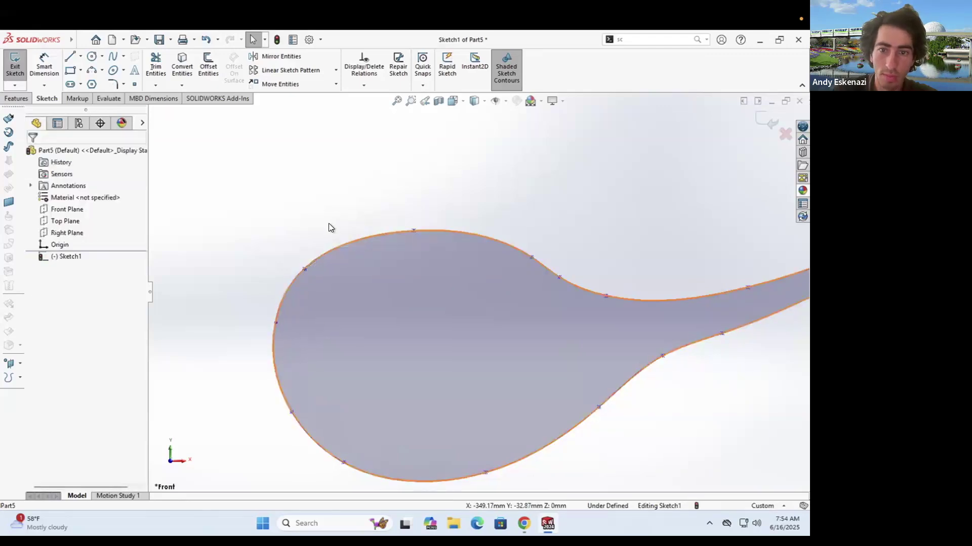
scroll(480, 293, up, 4)
scroll(421, 349, down, 3)
mouse_move(364, 353)
mouse_down()
mouse_move(349, 355)
mouse_move(377, 365)
mouse_up()
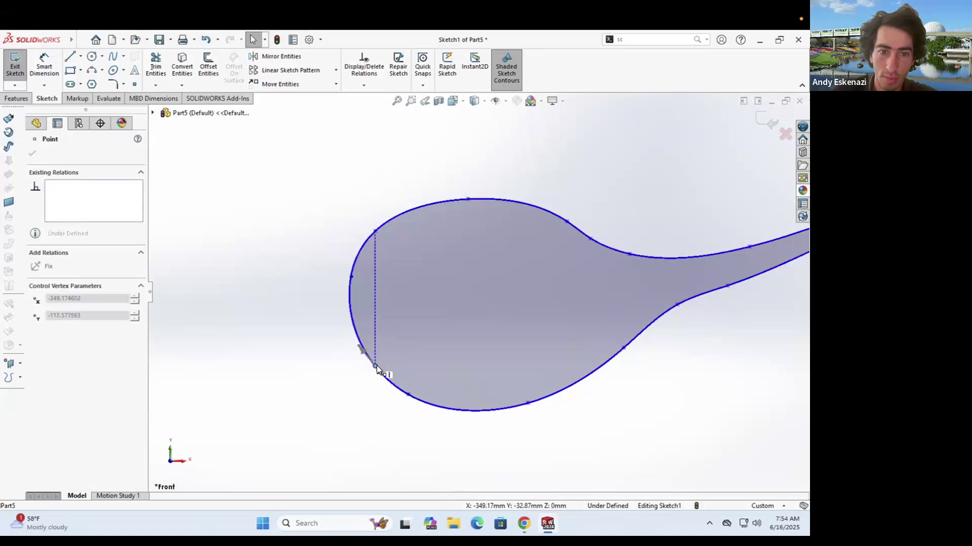
Step: Make the two splines tangent where they meet at the body's back, and move the next belly point to about X -316 mm, Y -142 mm
click(355, 286)
click(353, 268)
ctrl+click(351, 295)
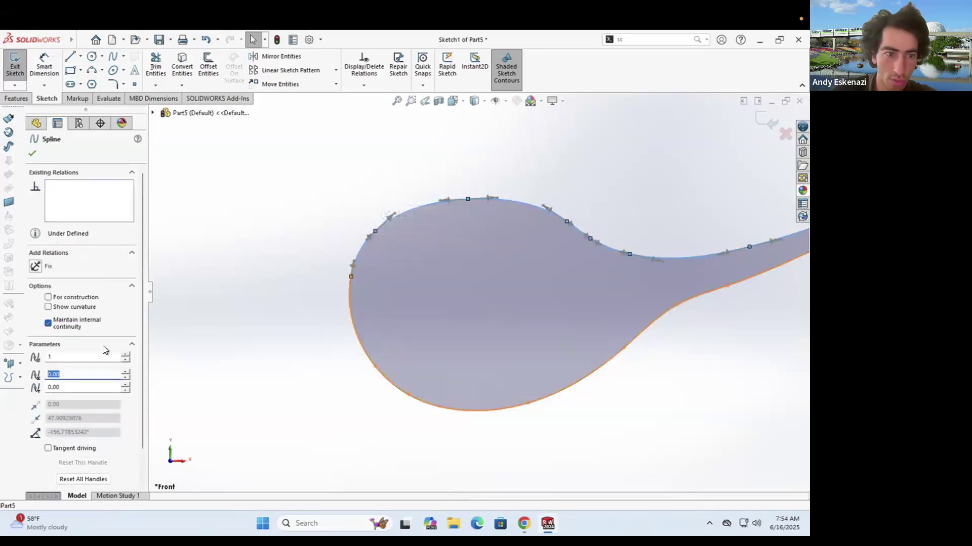
click(33, 326)
drag(407, 395, 428, 404)
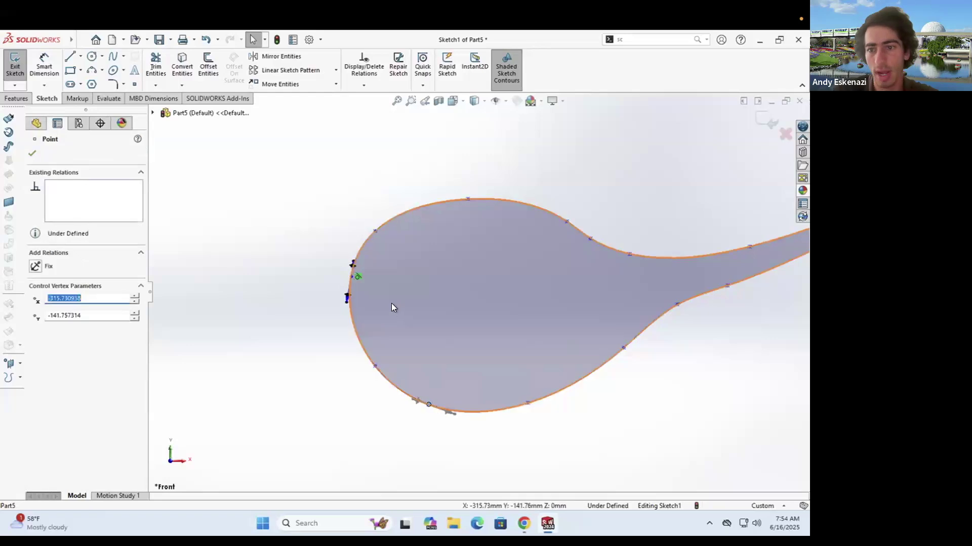
Step: Reshape the body's underside by shifting the front belly point rearward and moving the next belly point to about X -326 mm, Y -137 mm
key(Escape)
scroll(484, 301, up, 5)
middle_drag(541, 304, 550, 327)
scroll(550, 327, down, 2)
mouse_move(472, 271)
middle_down()
mouse_move(544, 272)
mouse_move(515, 261)
mouse_move(465, 268)
mouse_move(456, 284)
middle_up()
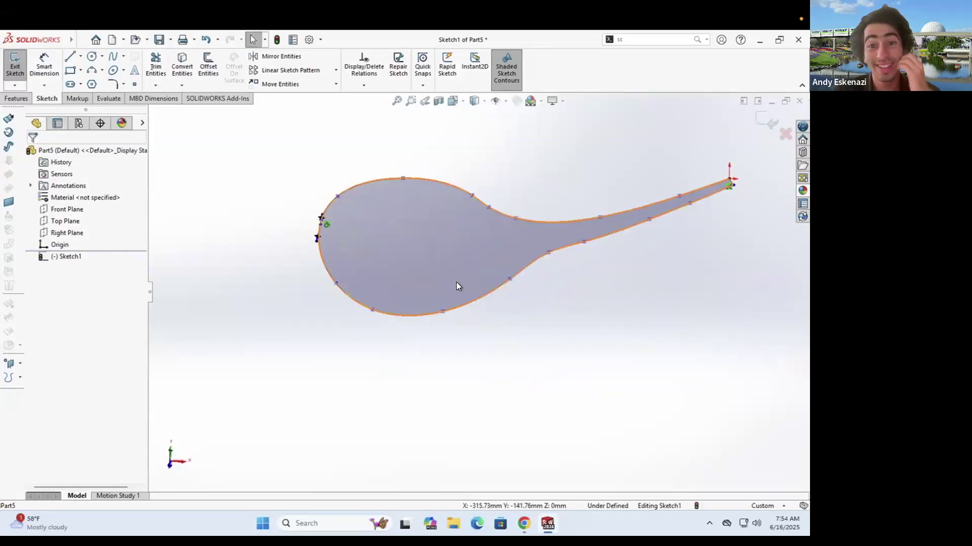
scroll(405, 284, down, 2)
drag(453, 345, 431, 345)
drag(342, 361, 334, 335)
key(Escape)
scroll(512, 298, up, 5)
scroll(512, 298, down, 3)
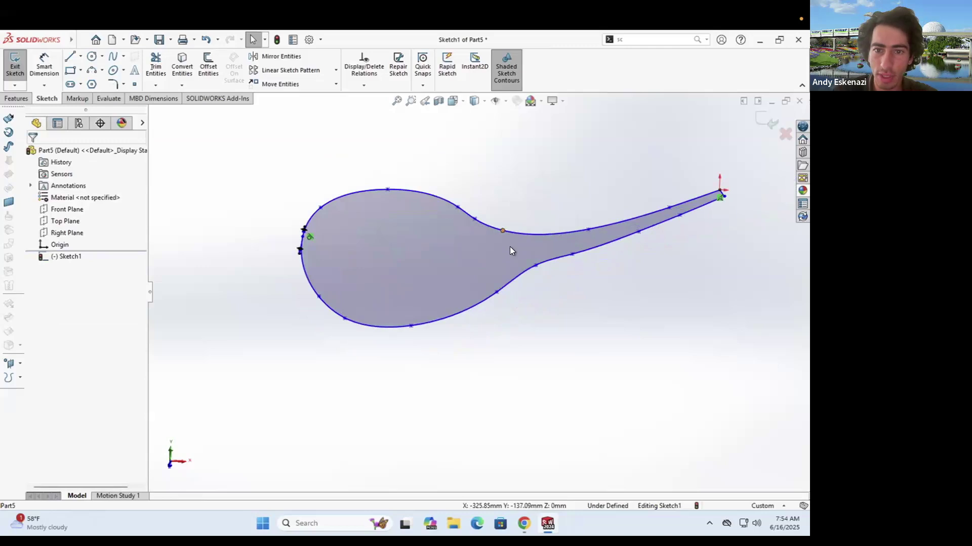
scroll(509, 250, down, 2)
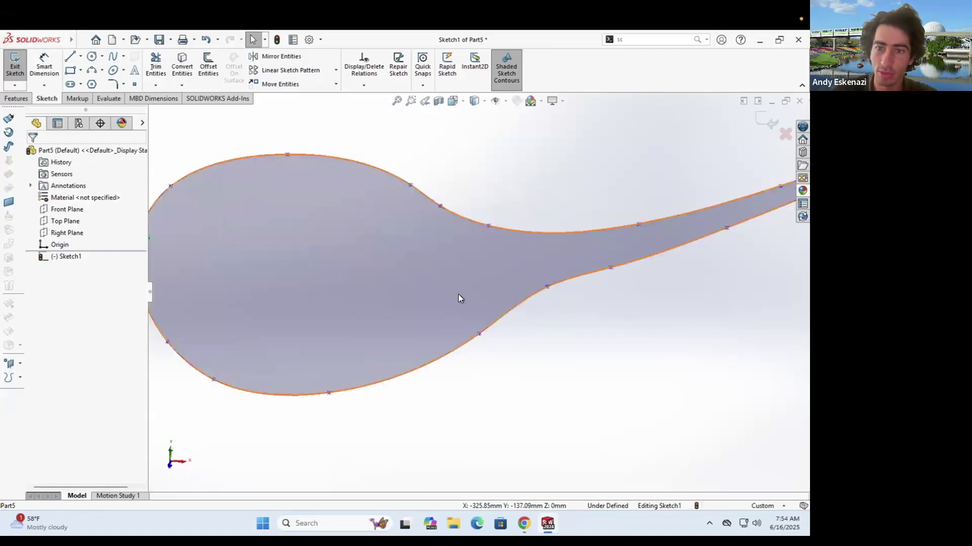
scroll(446, 291, up, 3)
scroll(410, 283, down, 1)
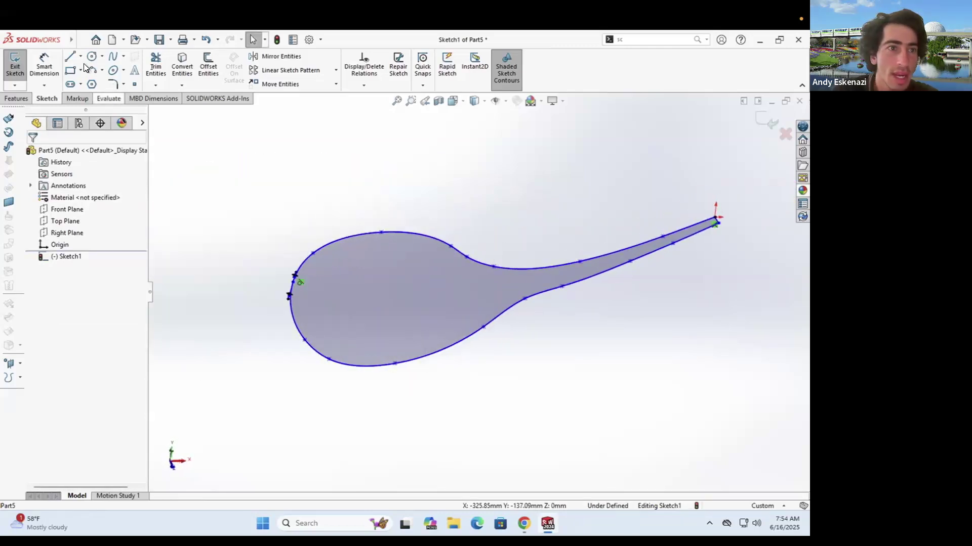
click(96, 82)
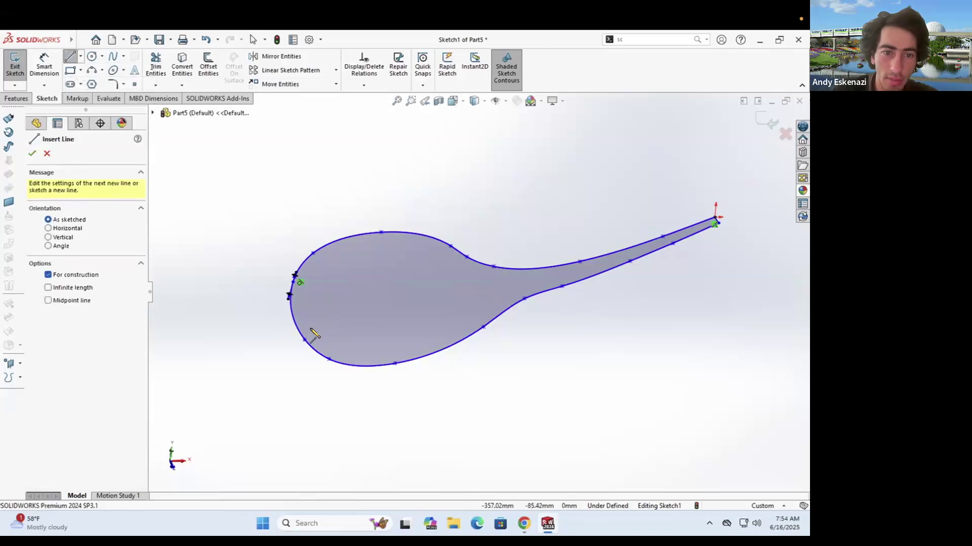
click(291, 308)
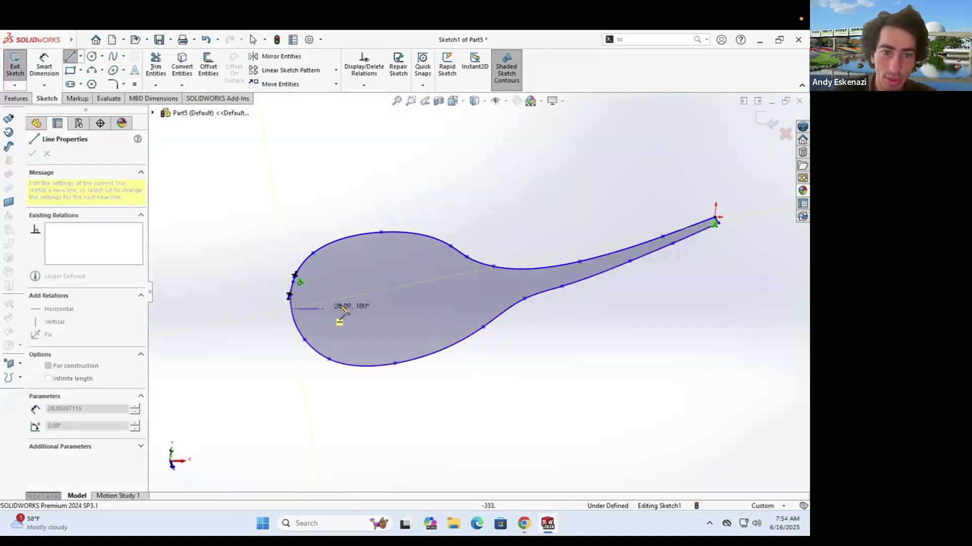
mouse_move(343, 307)
middle_down()
mouse_move(330, 260)
mouse_move(314, 249)
mouse_move(336, 230)
mouse_move(356, 280)
middle_up()
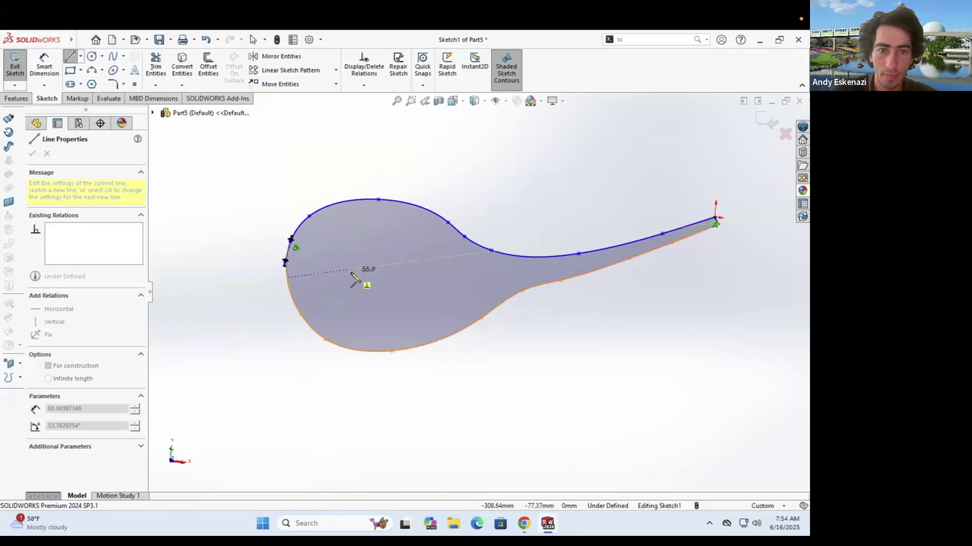
key(Escape)
key(Escape)
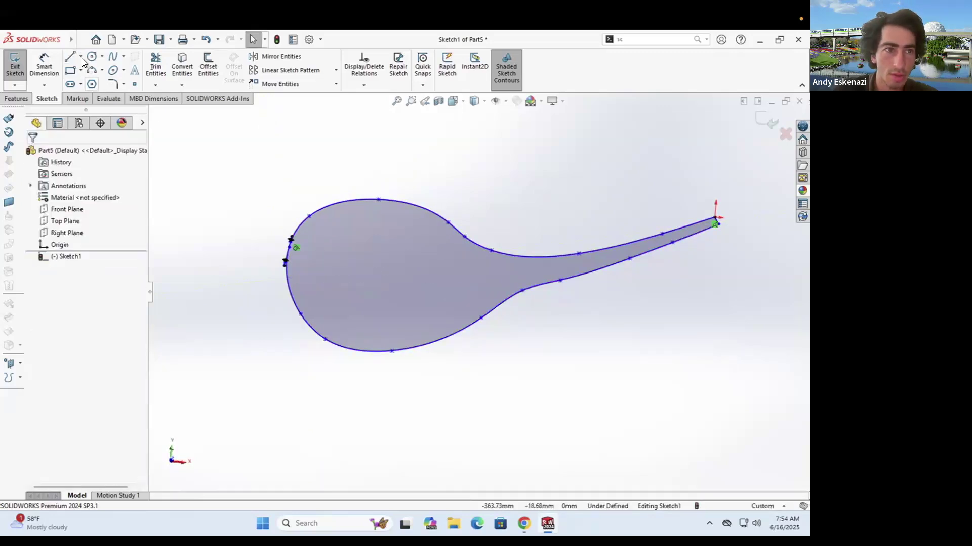
Step: Try to sketch and dimension a centerline about 412 mm long from the spout tip to beyond the body's back
click(80, 56)
click(90, 84)
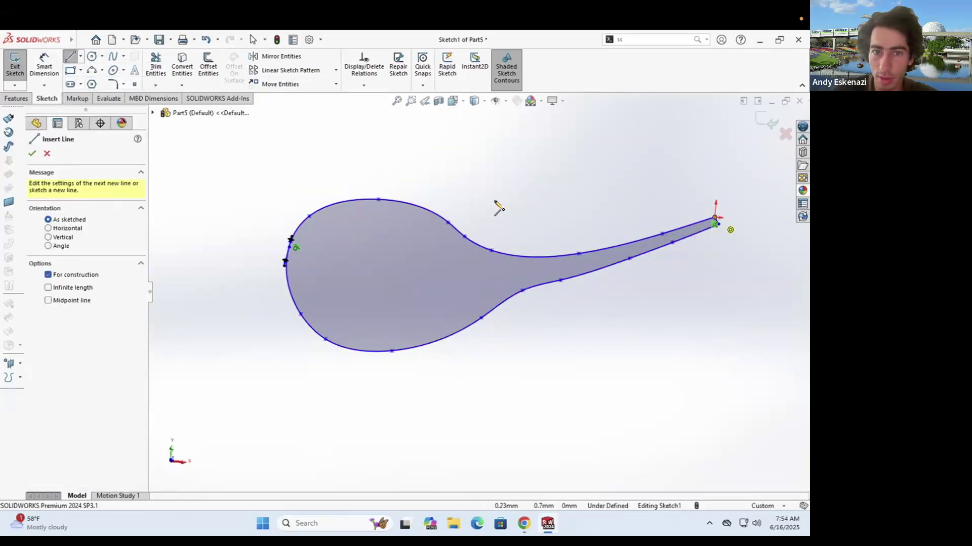
click(715, 218)
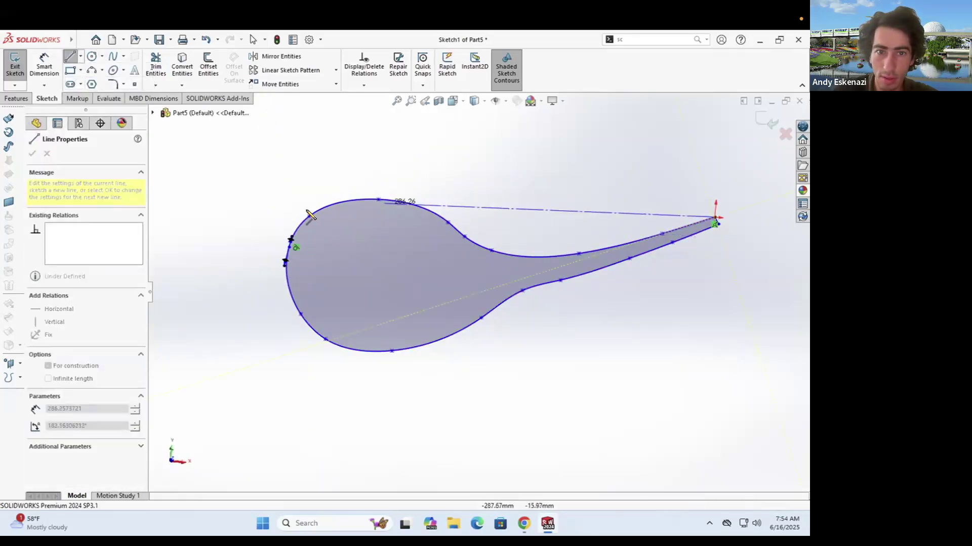
click(242, 226)
key(Escape)
click(48, 63)
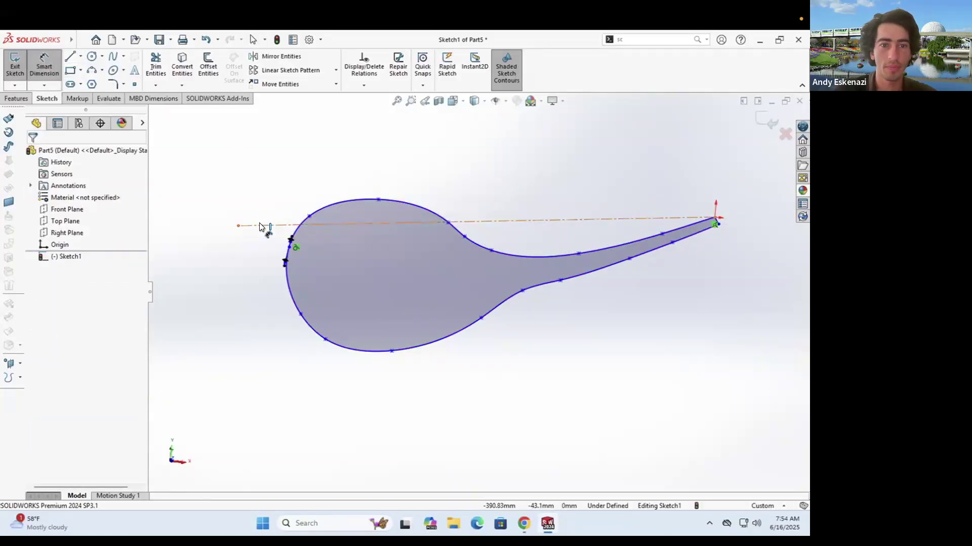
click(260, 225)
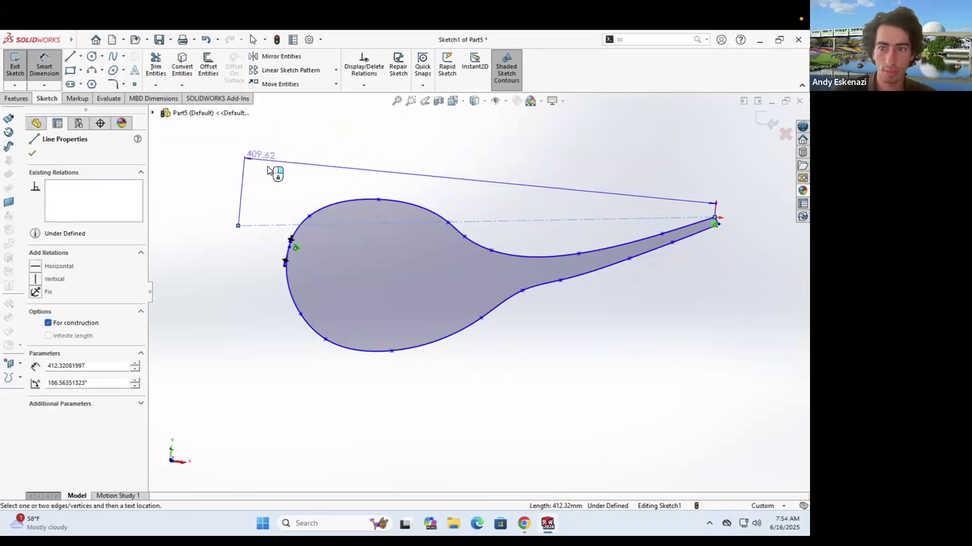
key(Escape)
key(ctrl+z)
Step: Try a replacement centerline about 428 mm long from the spout tip to beyond the body's back, and undo it
click(81, 56)
click(90, 77)
click(715, 218)
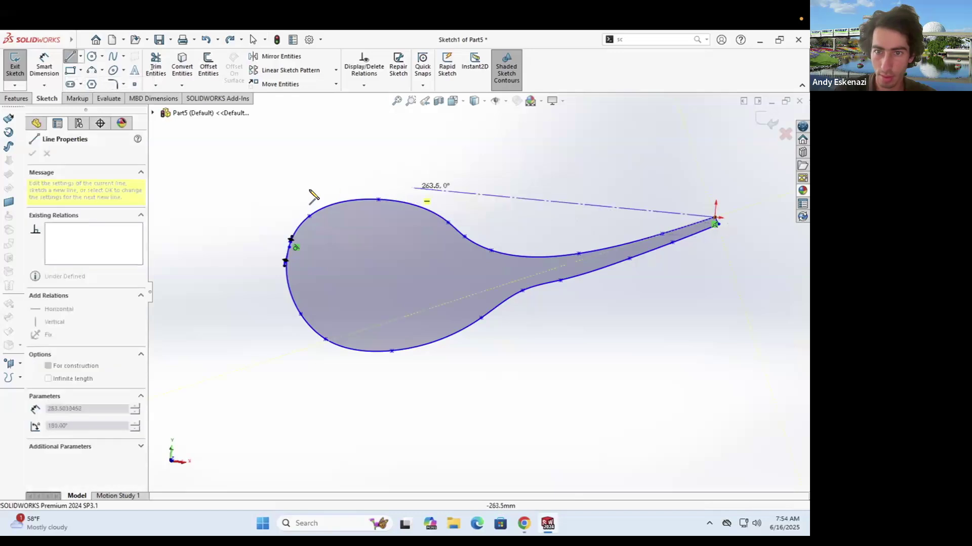
click(220, 201)
key(Escape)
key(d)
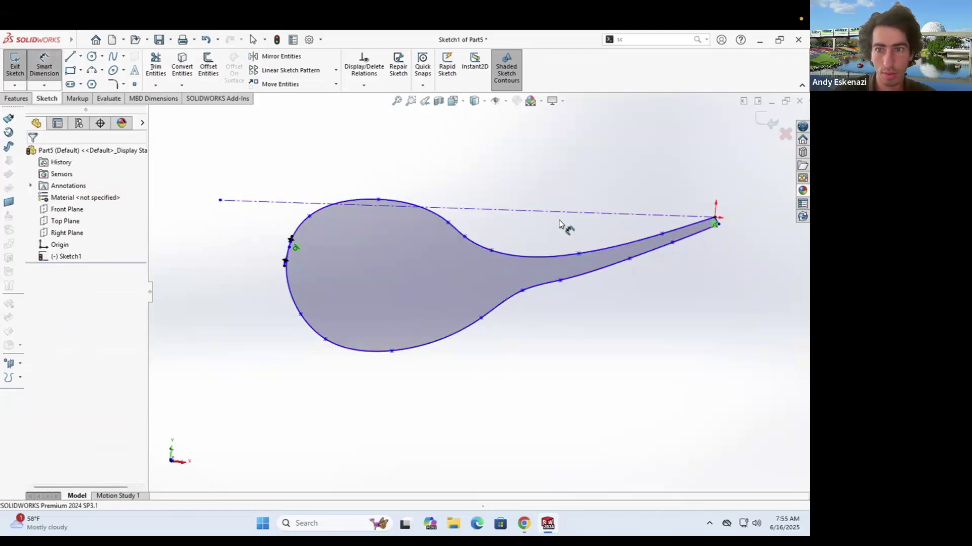
click(537, 210)
key(Escape)
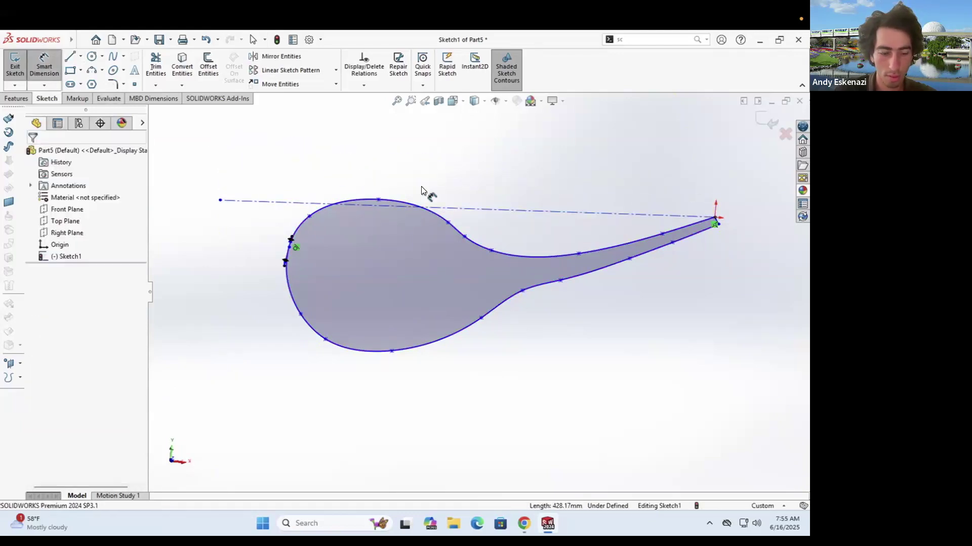
key(ctrl+z)
click(81, 56)
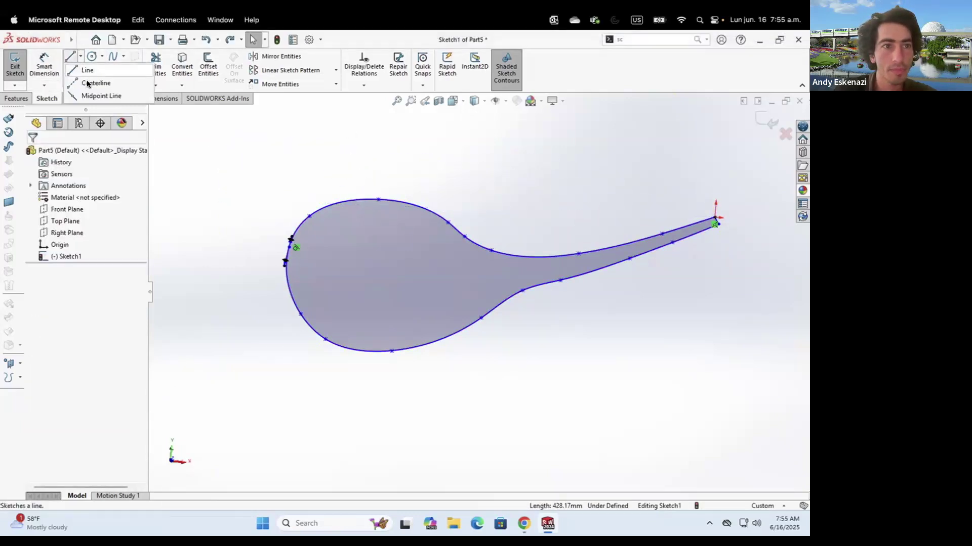
click(86, 80)
key(Escape)
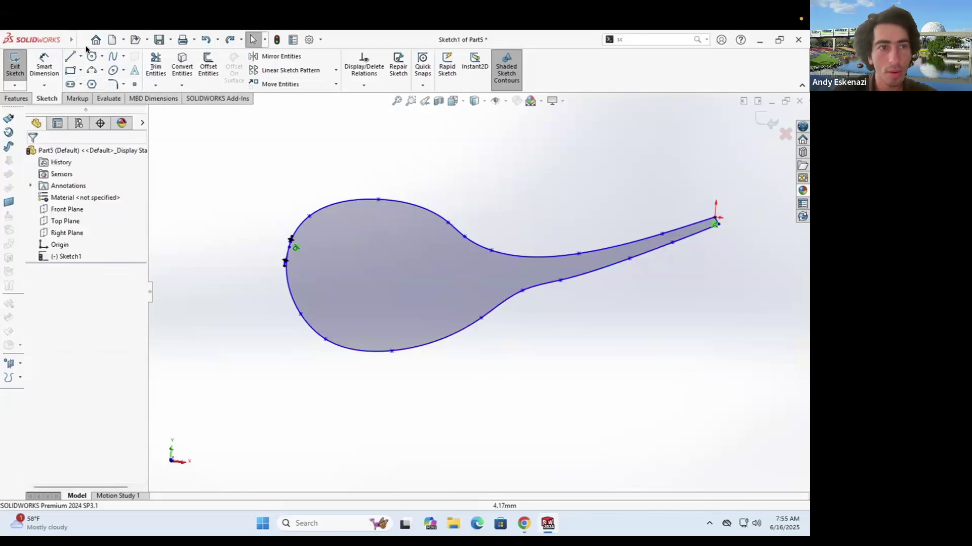
Step: Sketch a horizontal centerline about 142.5 mm long from the spout tip at the origin toward the body
click(81, 57)
click(86, 80)
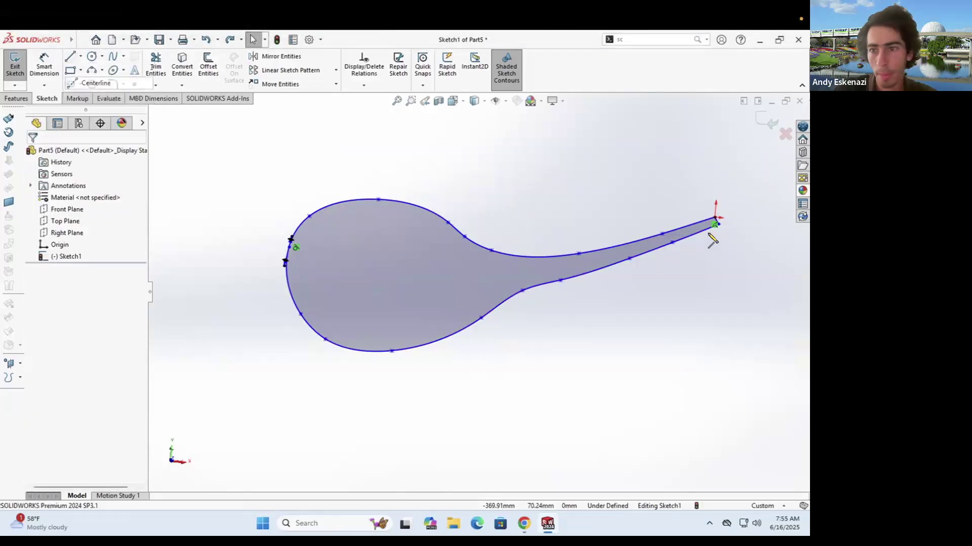
click(714, 219)
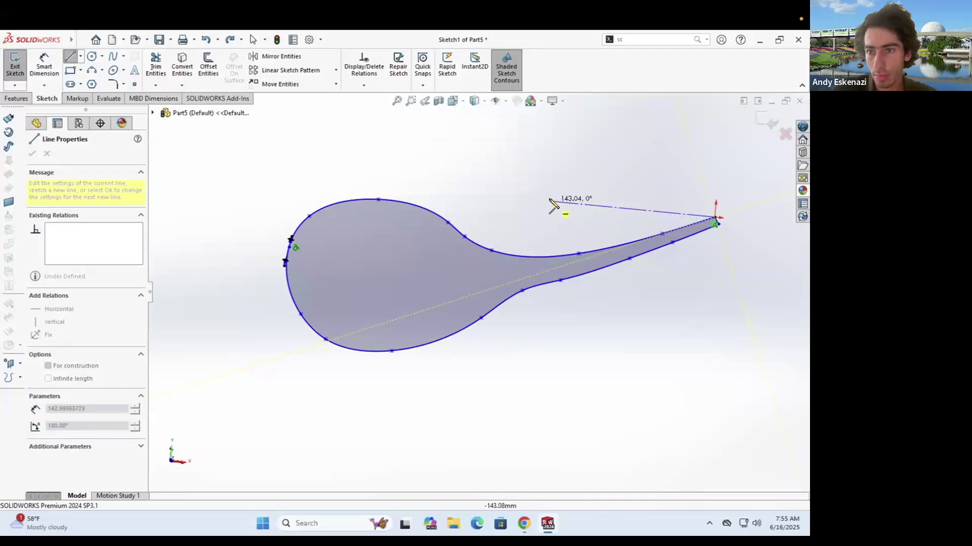
click(551, 202)
key(Escape)
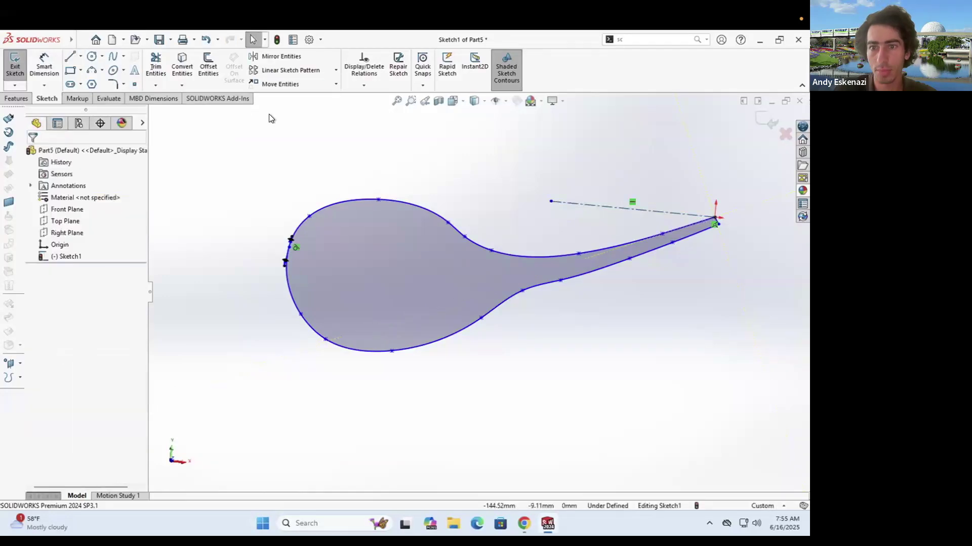
Step: Dimension the horizontal centerline's length and set it to 500 mm, scaling the whole sketch with it
click(629, 208)
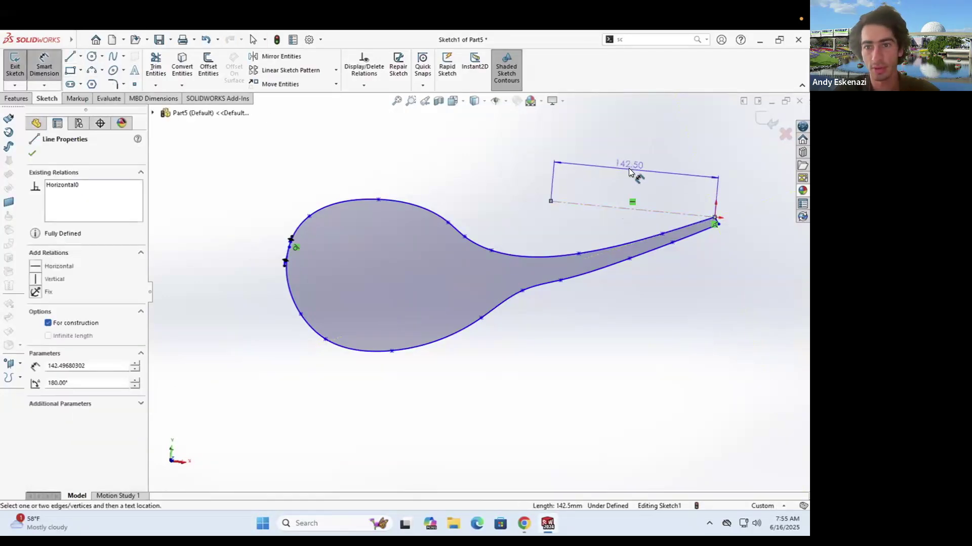
click(629, 167)
text(500)
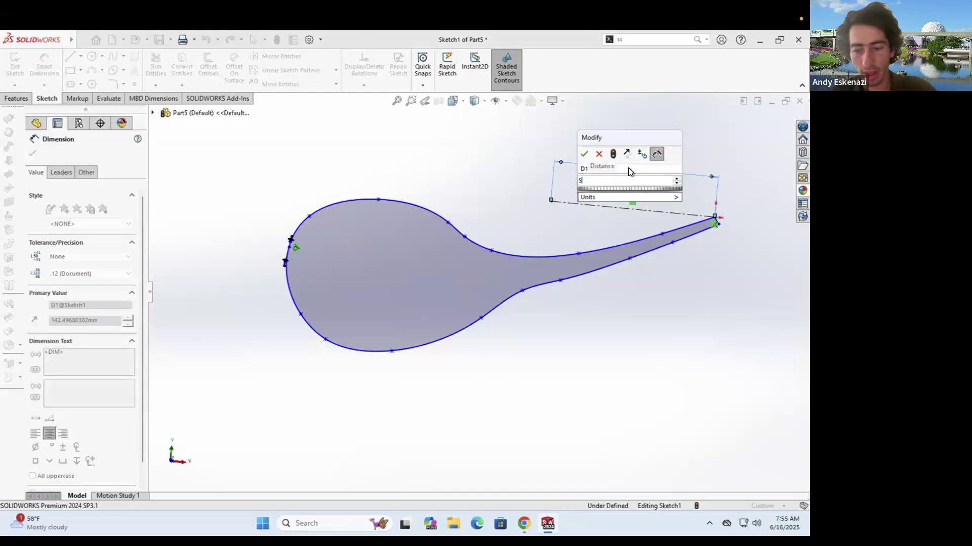
key(Return)
key(Escape)
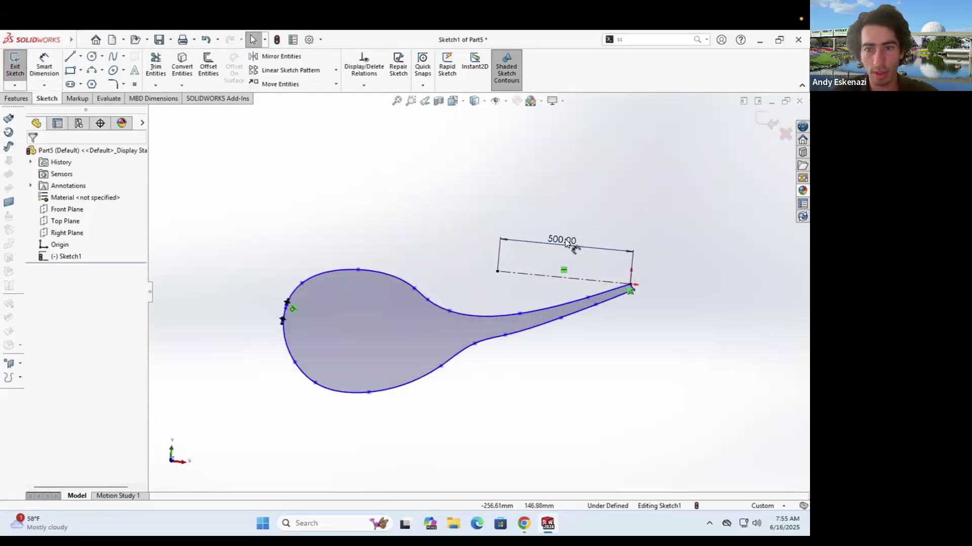
Step: Change the horizontal centerline's length dimension to 1500 mm and inspect the profile beneath it
double_click(564, 239)
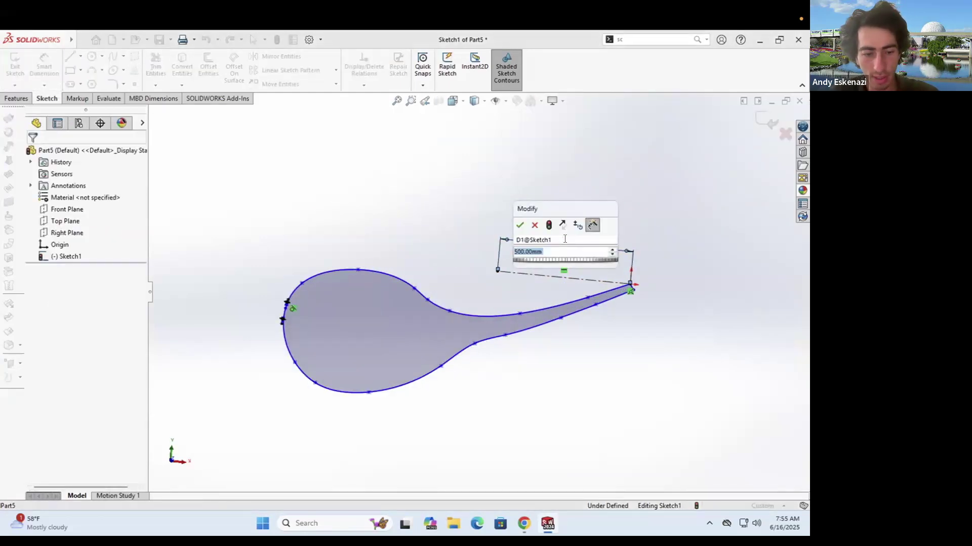
text(1500)
key(Return)
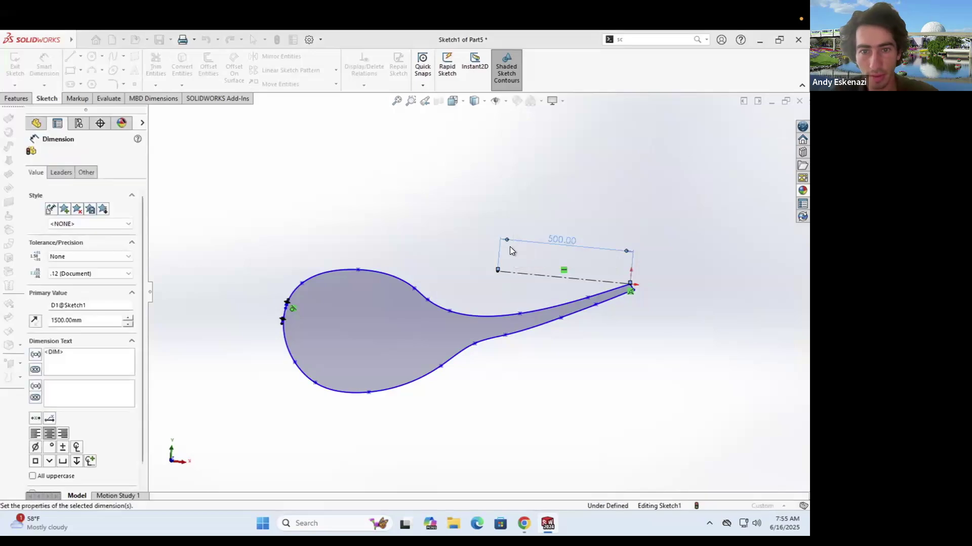
mouse_move(449, 246)
middle_down()
mouse_move(453, 289)
mouse_move(427, 269)
mouse_move(441, 273)
middle_up()
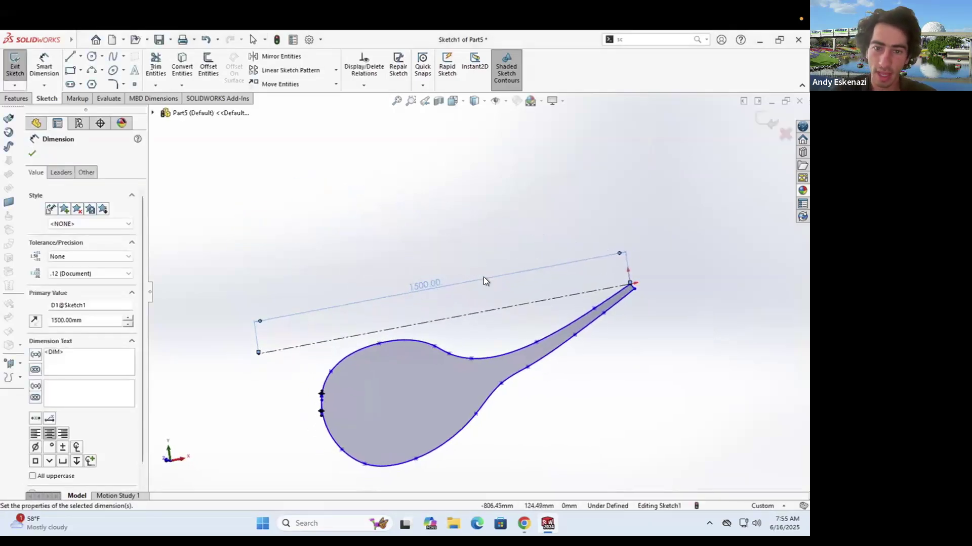
scroll(481, 288, up, 3)
mouse_move(474, 304)
middle_down()
mouse_move(488, 275)
mouse_move(469, 313)
middle_up()
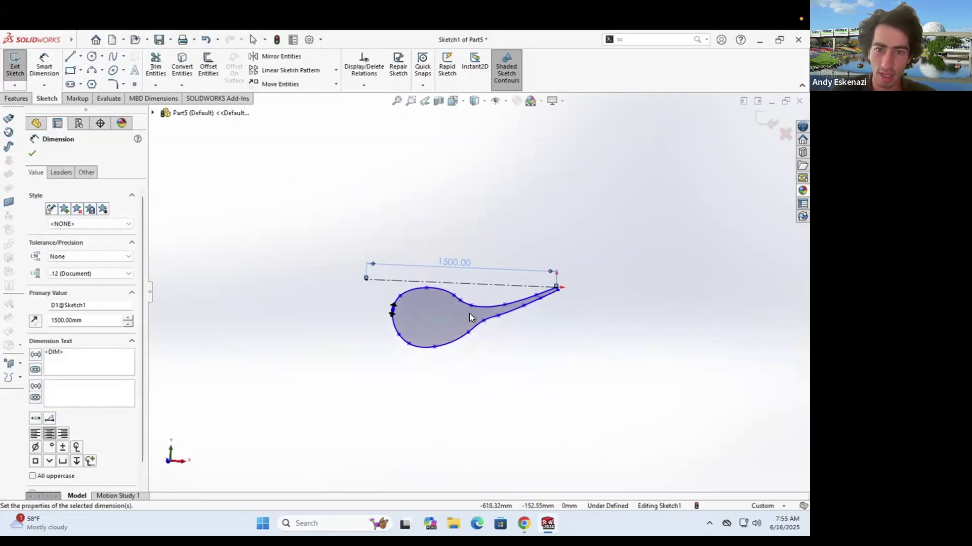
scroll(467, 314, down, 3)
mouse_move(440, 253)
middle_down()
mouse_move(453, 212)
mouse_move(454, 249)
mouse_move(470, 282)
mouse_move(445, 278)
mouse_move(456, 271)
mouse_move(404, 282)
mouse_move(475, 271)
middle_up()
key(Escape)
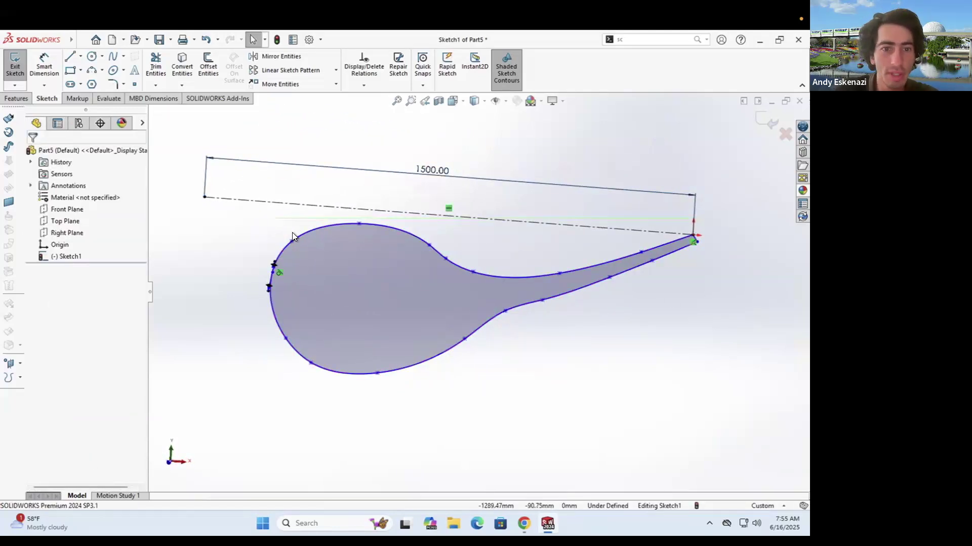
Step: Sketch a horizontal centerline from the body's back edge inward, continued by a vertical centerline up to the body's upper curve
scroll(292, 235, down, 2)
click(81, 56)
click(90, 77)
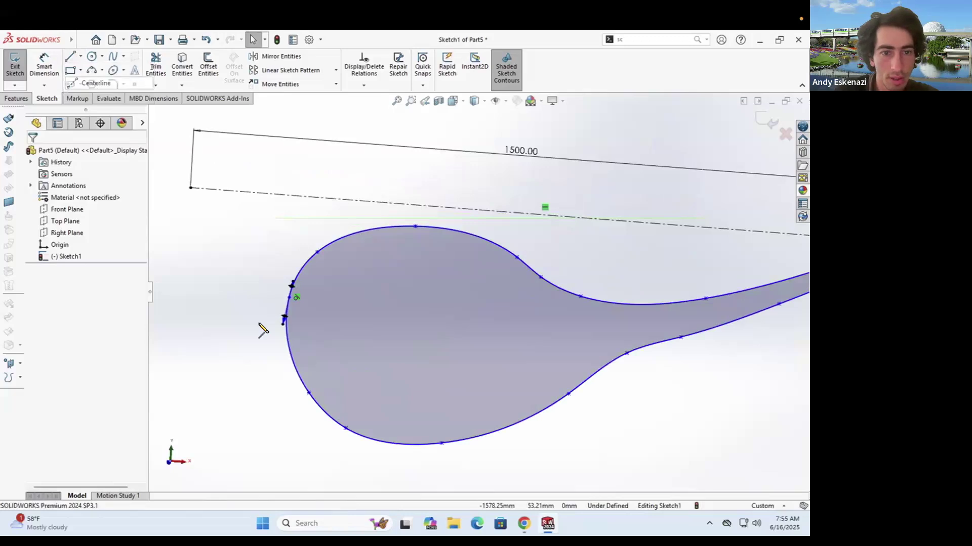
click(286, 335)
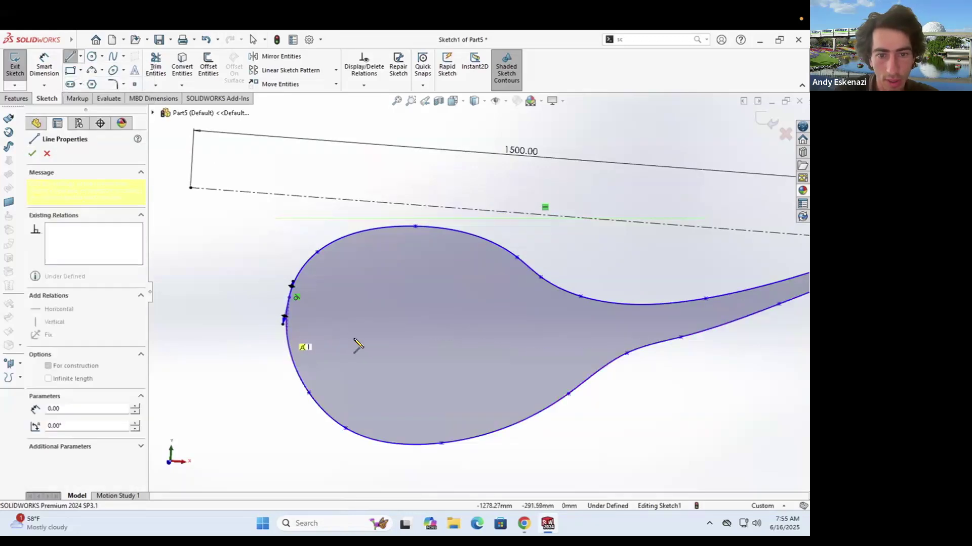
click(363, 340)
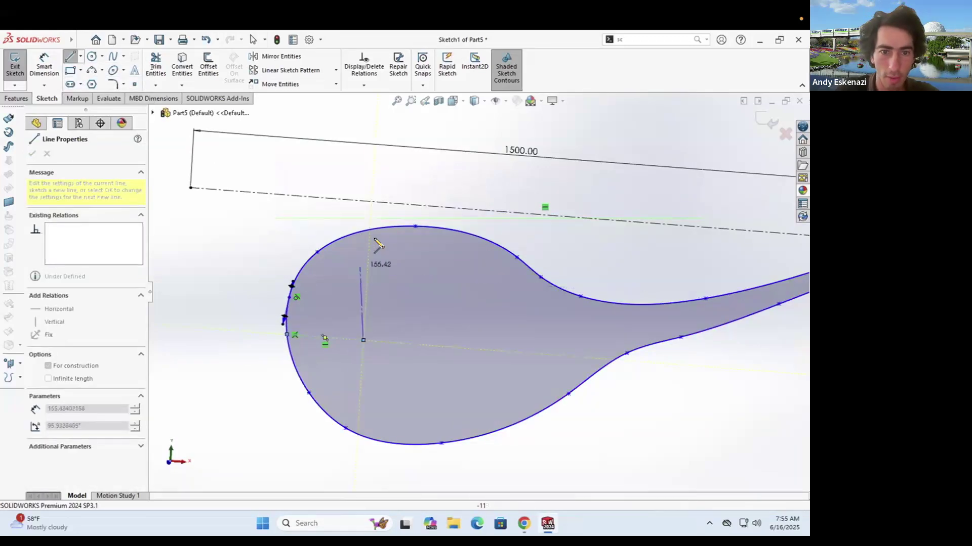
click(369, 225)
key(Escape)
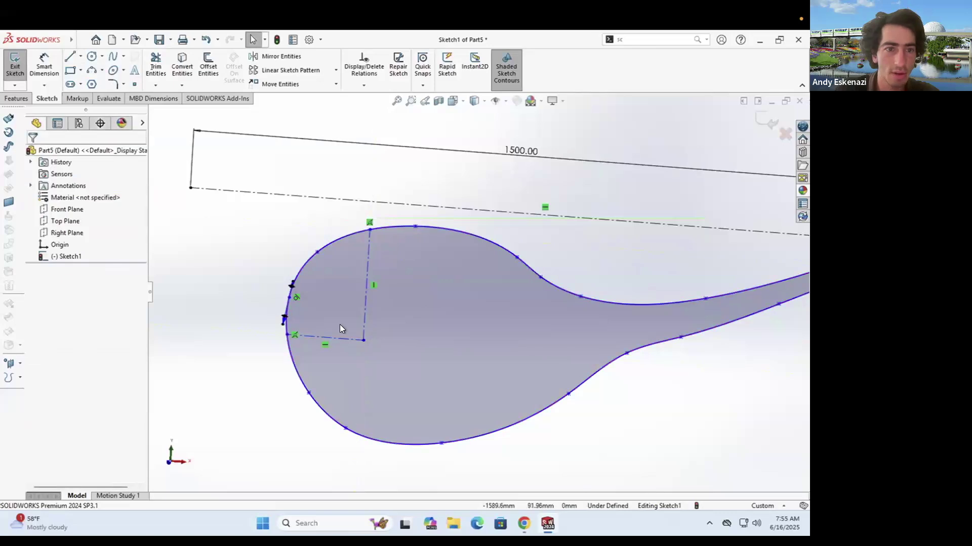
Step: Extend the inner horizontal centerline toward the spout with a second segment, and add a vertical centerline from its end to the upper curve
click(81, 57)
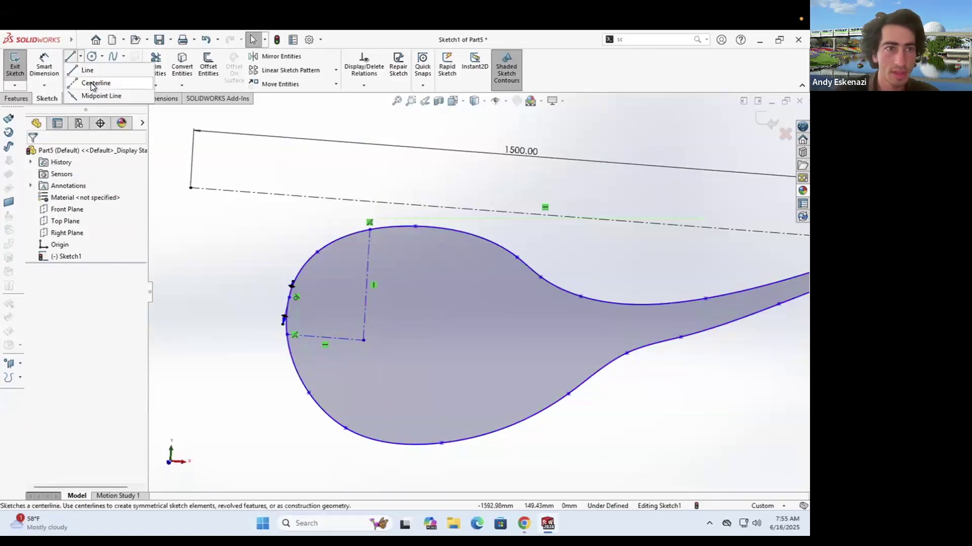
click(94, 83)
click(363, 340)
click(433, 346)
click(439, 229)
key(Escape)
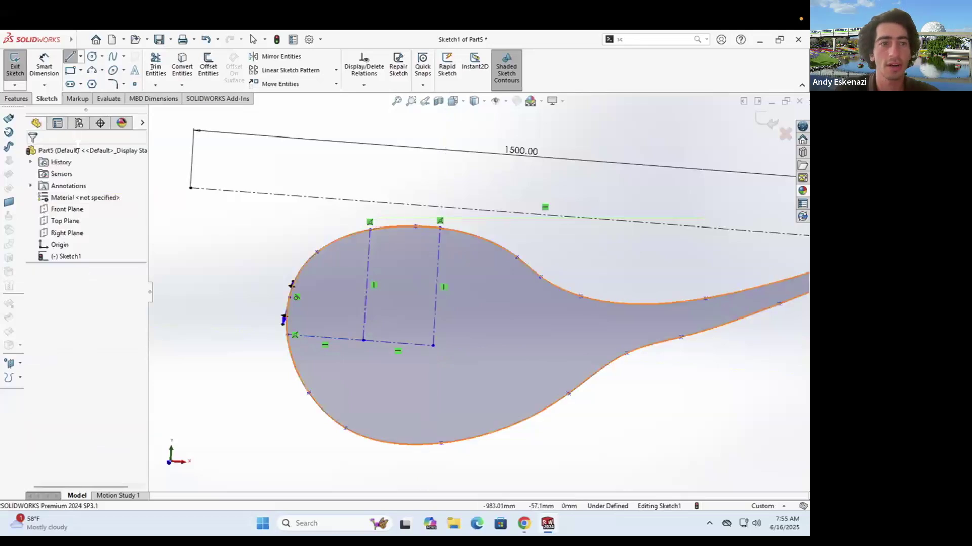
Step: Extend the body's horizontal centerline with a third segment and add a vertical centerline from its end to the upper curve
click(81, 57)
click(89, 73)
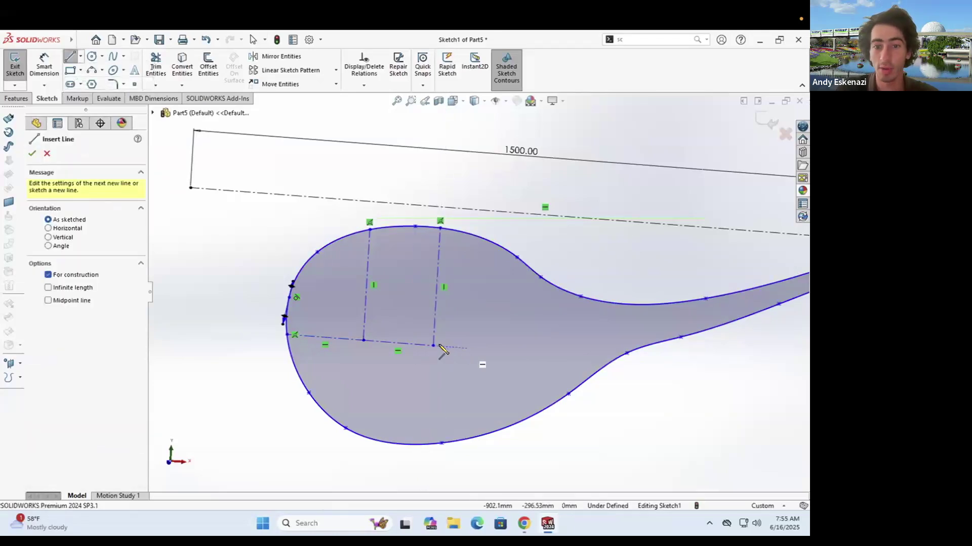
click(433, 346)
click(508, 351)
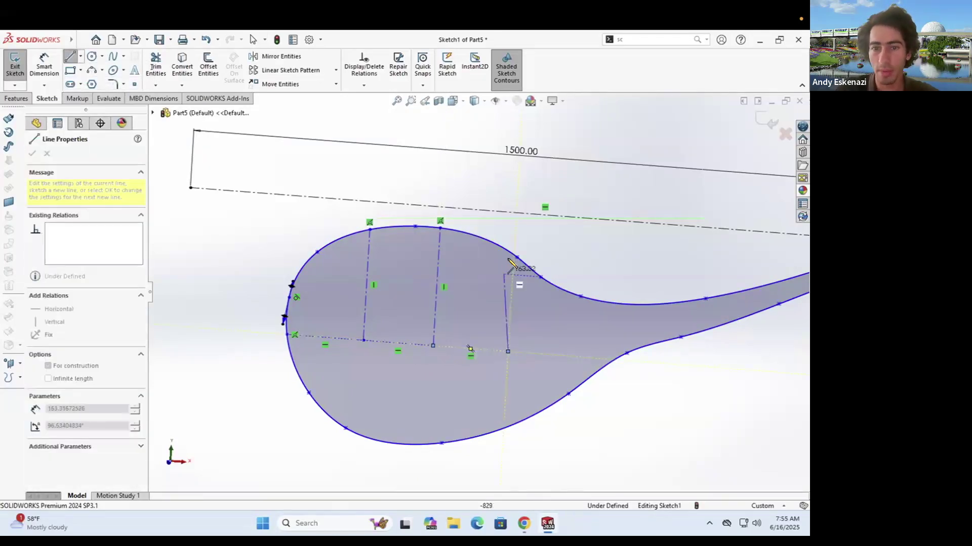
click(514, 256)
key(Escape)
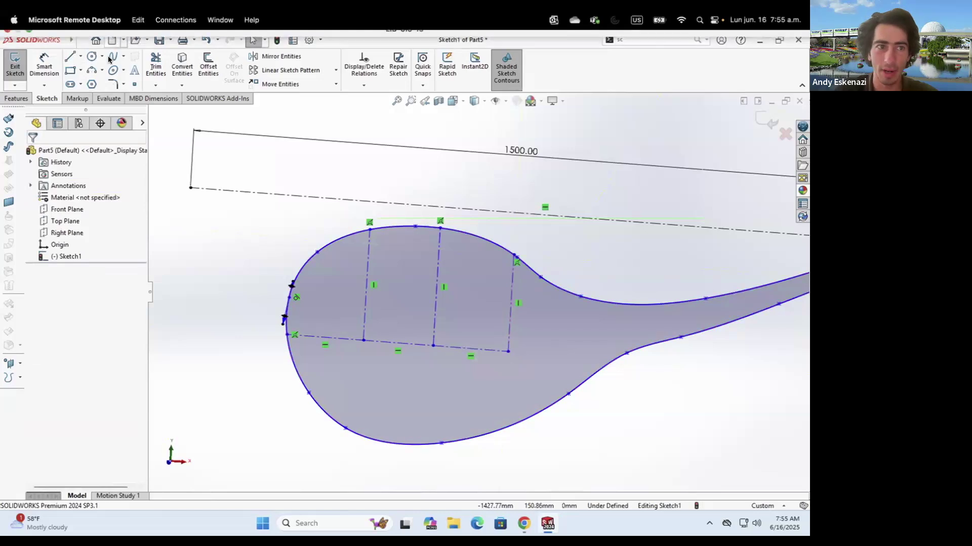
Step: Add a fourth horizontal centerline segment with a vertical centerline up to the neck's upper curve, and raise their shared endpoint slightly
click(81, 57)
click(89, 76)
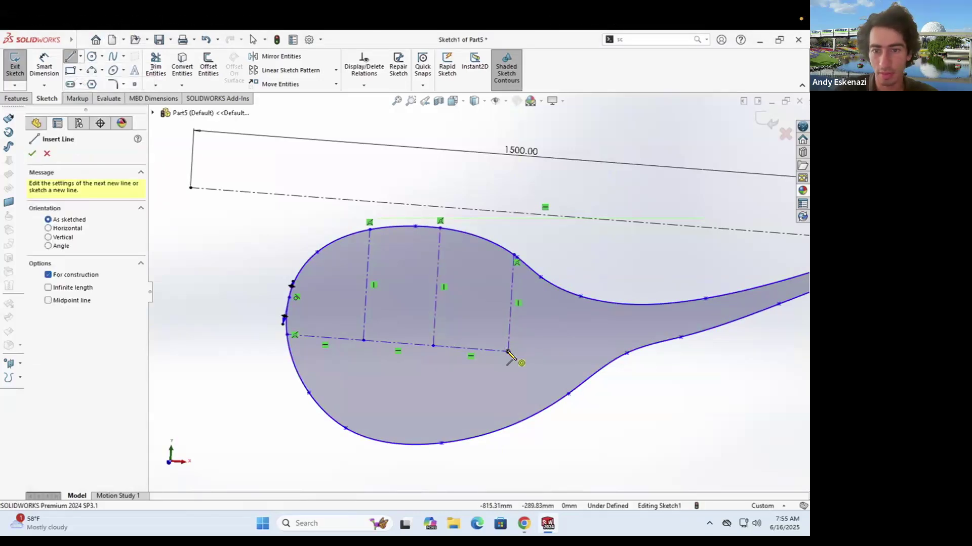
click(508, 352)
click(559, 355)
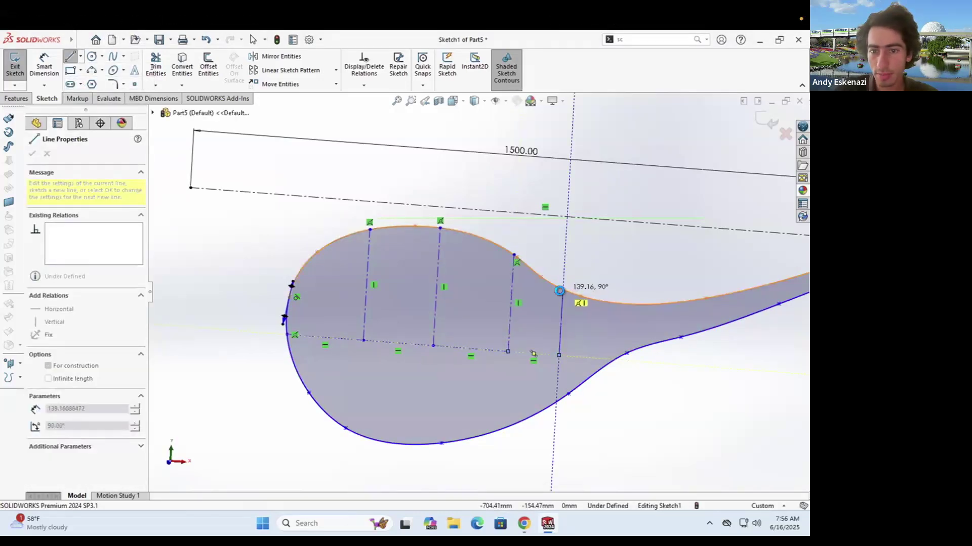
click(561, 290)
key(Escape)
scroll(553, 324, up, 3)
scroll(554, 323, down, 2)
drag(502, 325, 503, 315)
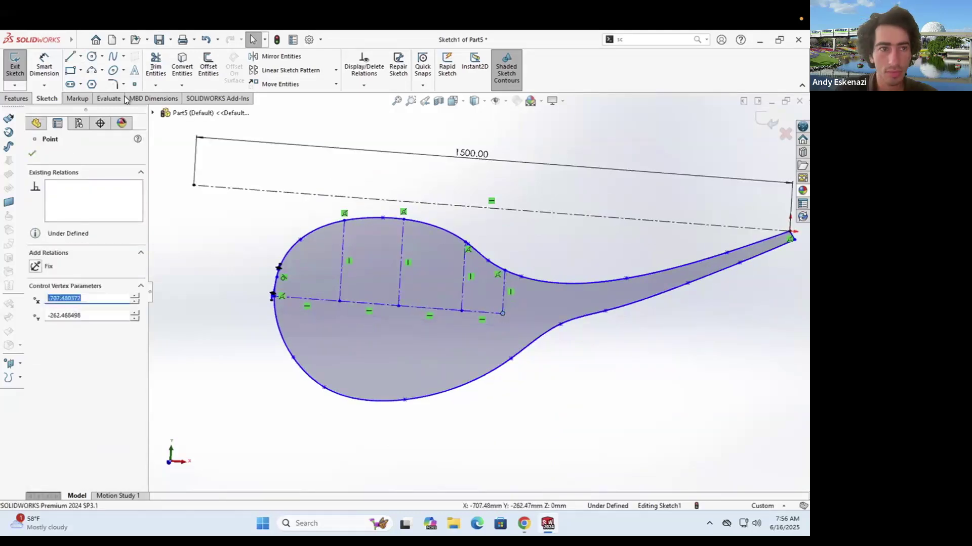
key(Escape)
Step: Sketch an angled centerline into the spout's neck with a short perpendicular centerline to the upper curve, and lower their junction slightly
click(80, 57)
click(87, 84)
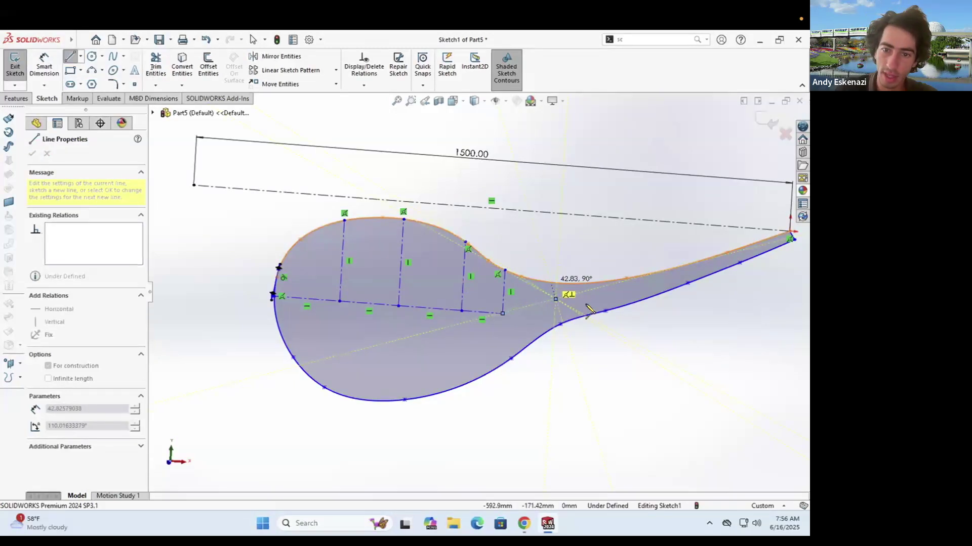
click(551, 285)
key(Escape)
scroll(532, 301, down, 2)
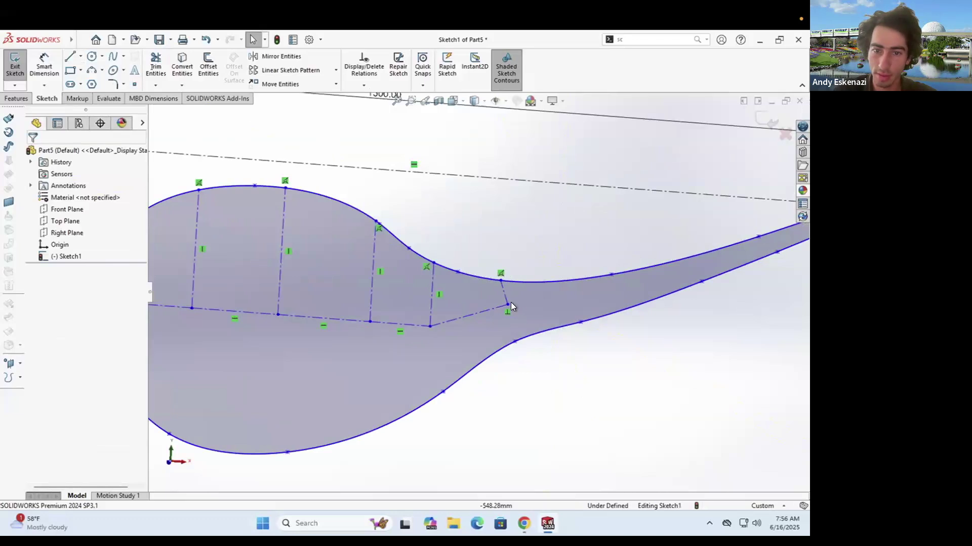
drag(508, 306, 509, 318)
key(Escape)
Step: Continue the angled centerline collinearly along the spout and position its free end between the upper and lower curves
click(77, 56)
click(90, 83)
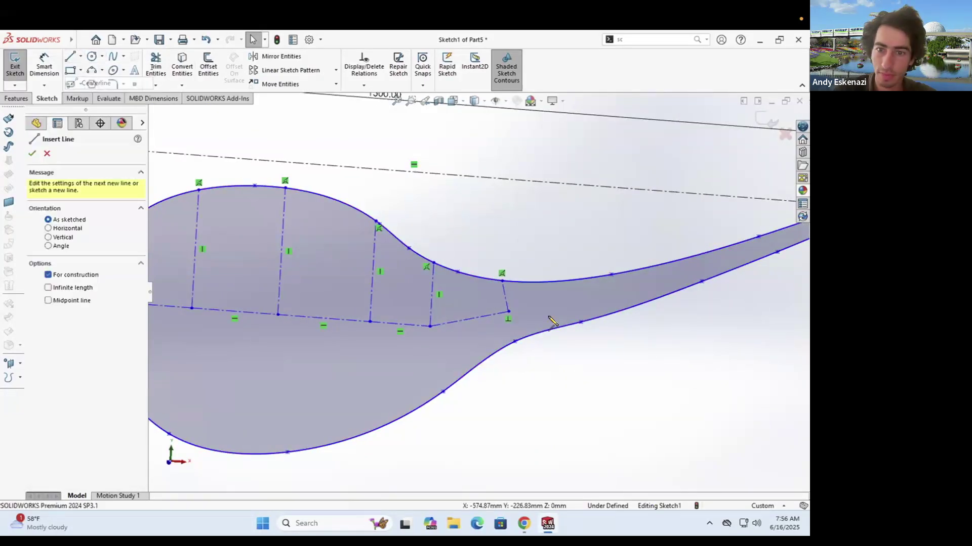
click(508, 312)
click(668, 276)
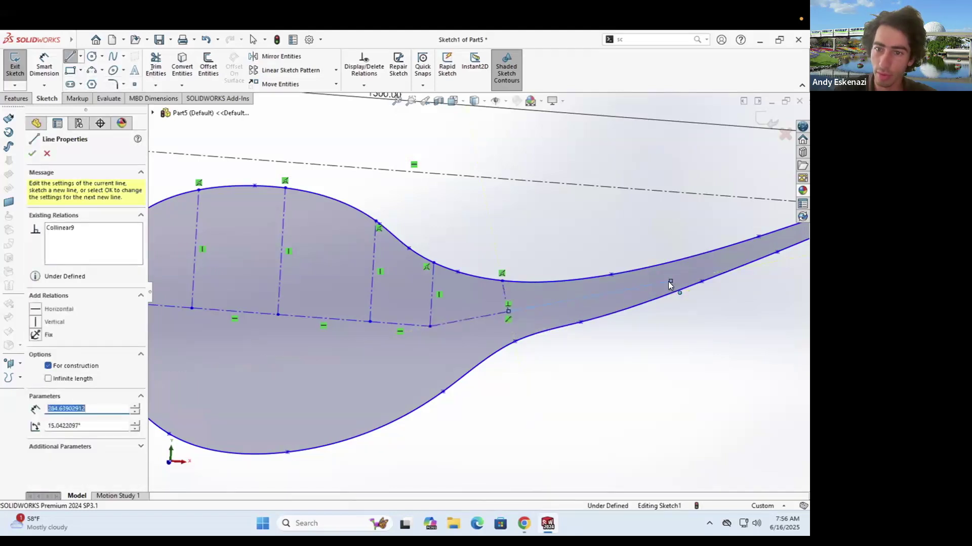
key(Escape)
click(667, 273)
drag(665, 275, 665, 280)
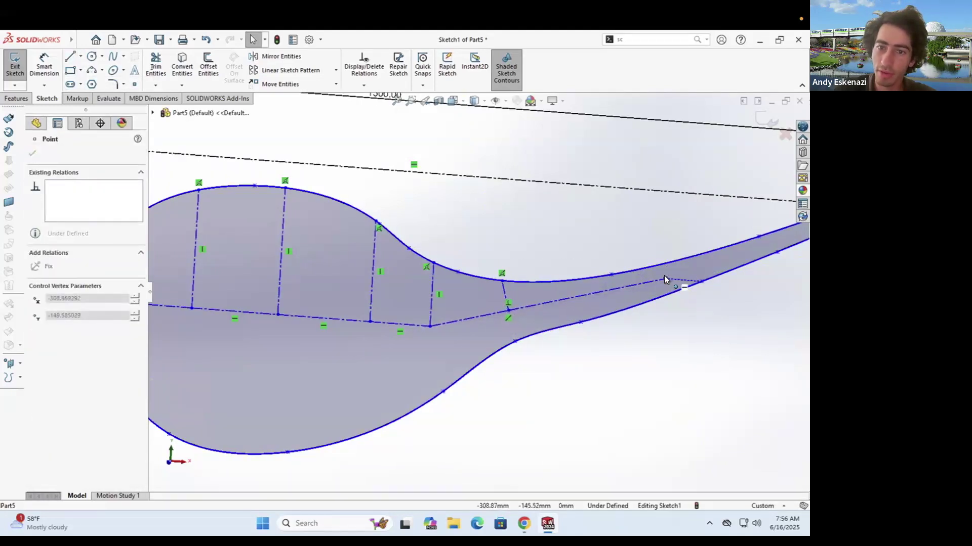
scroll(603, 287, up, 2)
scroll(627, 275, down, 5)
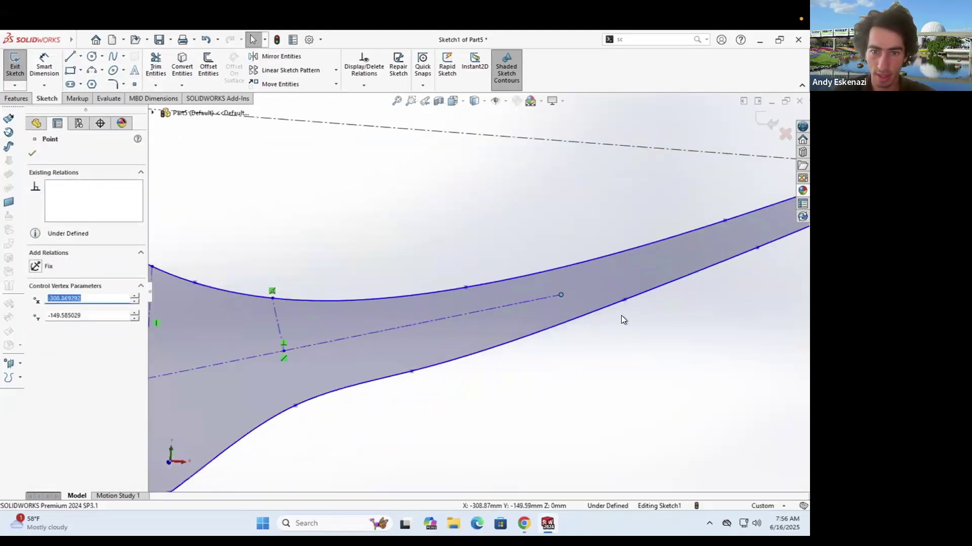
key(Escape)
Step: Sketch a short perpendicular centerline from the spout centerline's free end to the upper curve
click(80, 56)
click(91, 80)
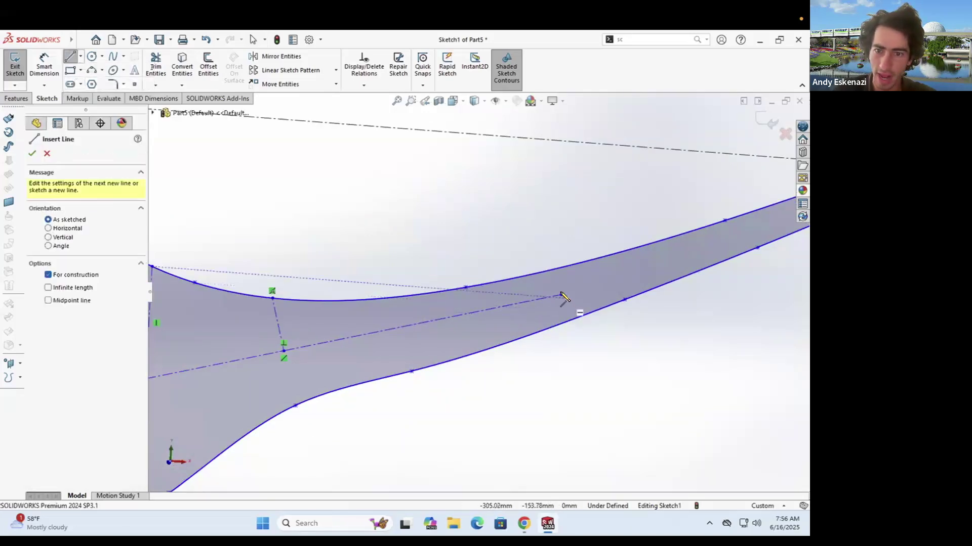
click(561, 294)
click(554, 269)
key(Escape)
scroll(476, 285, up, 5)
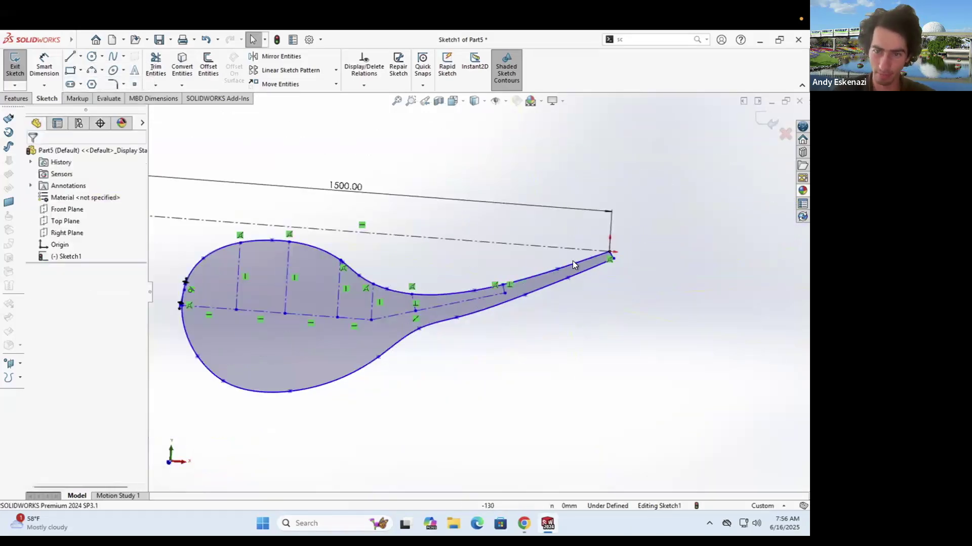
Step: Sketch a centerline from the last spout junction to the midpoint of the spout tip's end line
scroll(572, 260, down, 4)
scroll(543, 263, down, 2)
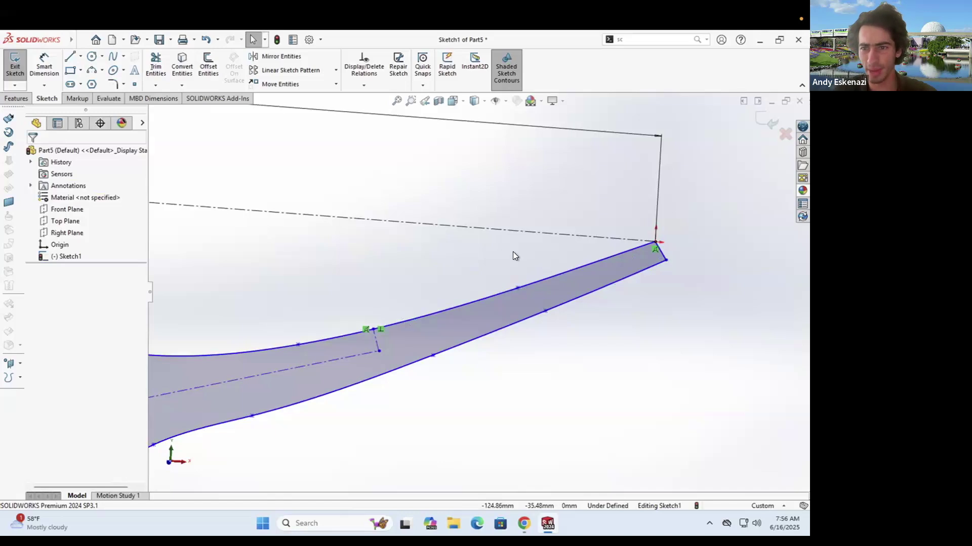
click(80, 56)
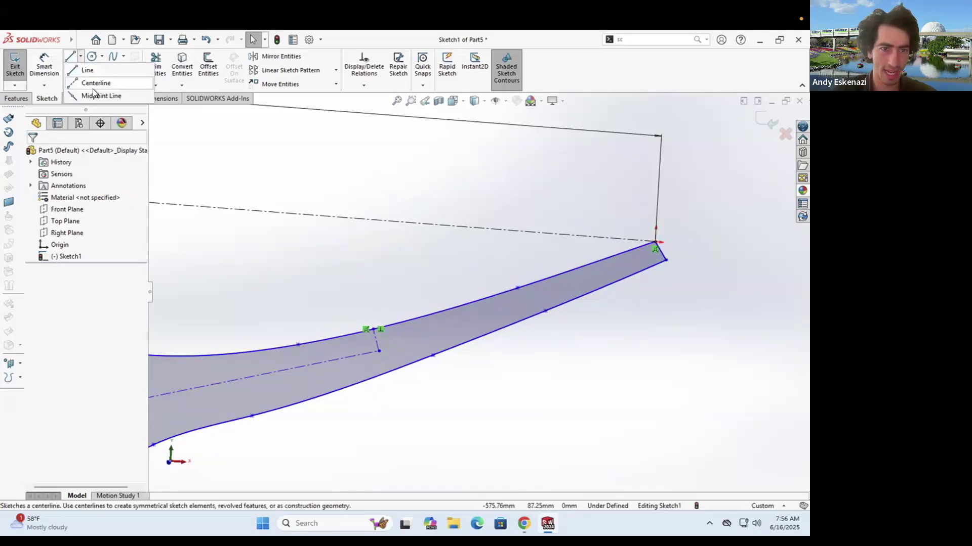
click(91, 81)
click(379, 351)
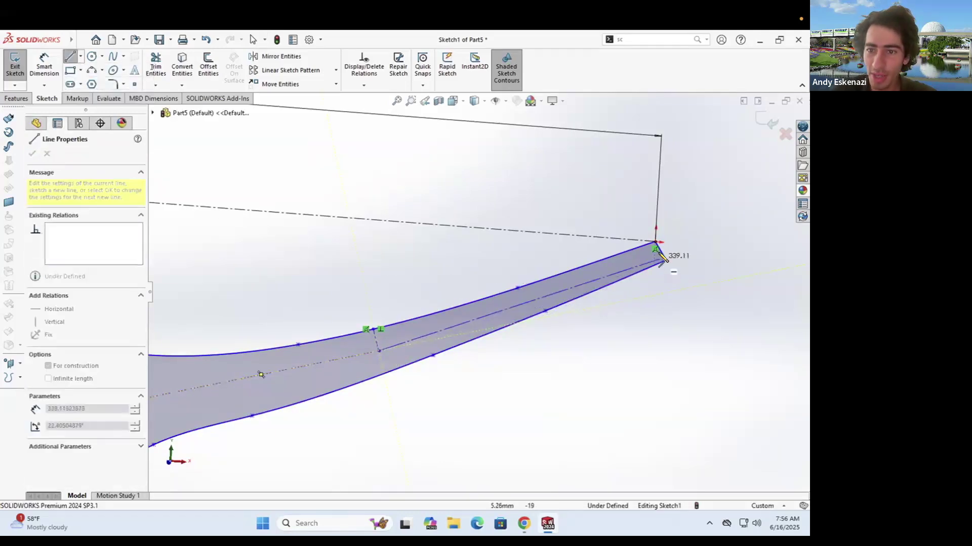
click(658, 259)
key(Escape)
scroll(657, 243, down, 3)
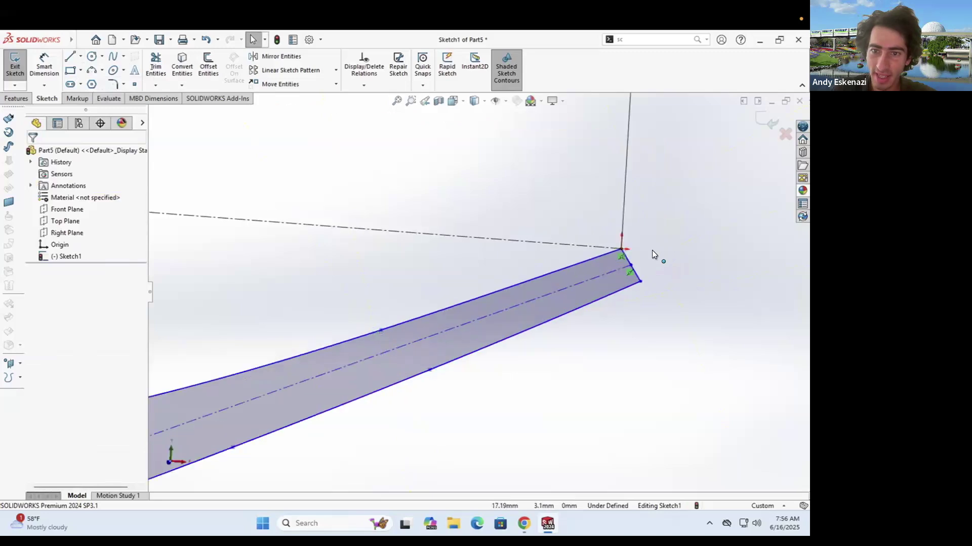
Step: Try to make the spout tip's end line perpendicular to the last centerline segment
click(593, 272)
ctrl+click(587, 283)
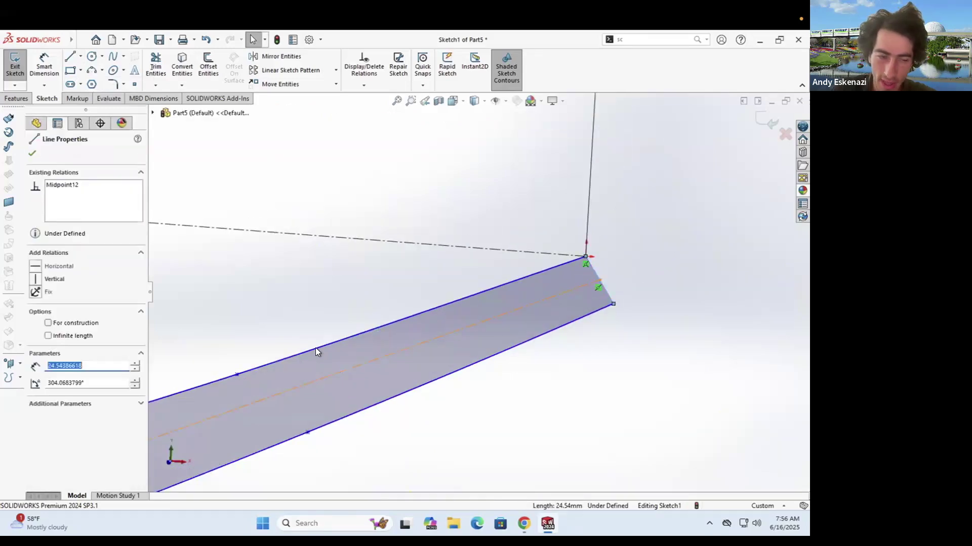
click(38, 365)
key(Escape)
key(ctrl+z)
key(ctrl+y)
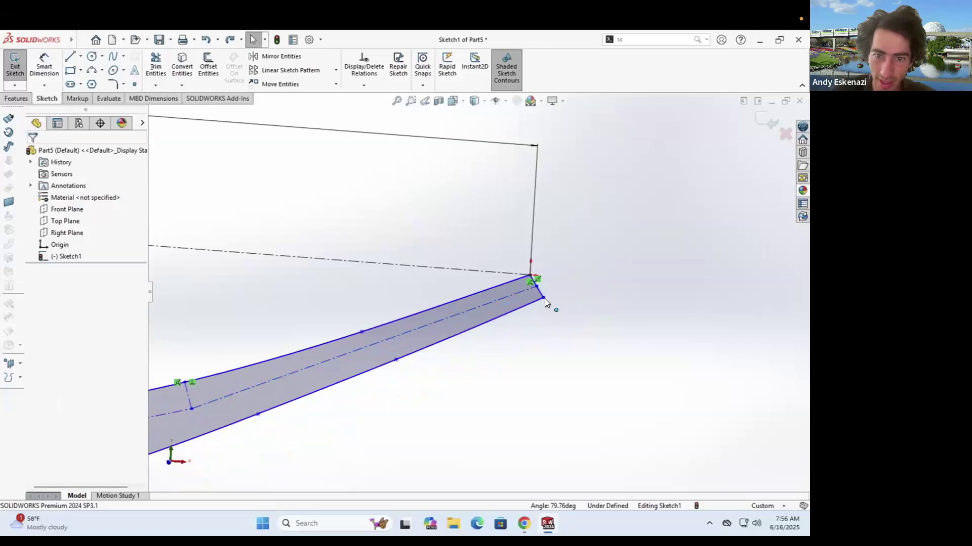
Step: Move the spout tip's lower corner to square up the end line, and make that line perpendicular to the centerline
click(542, 298)
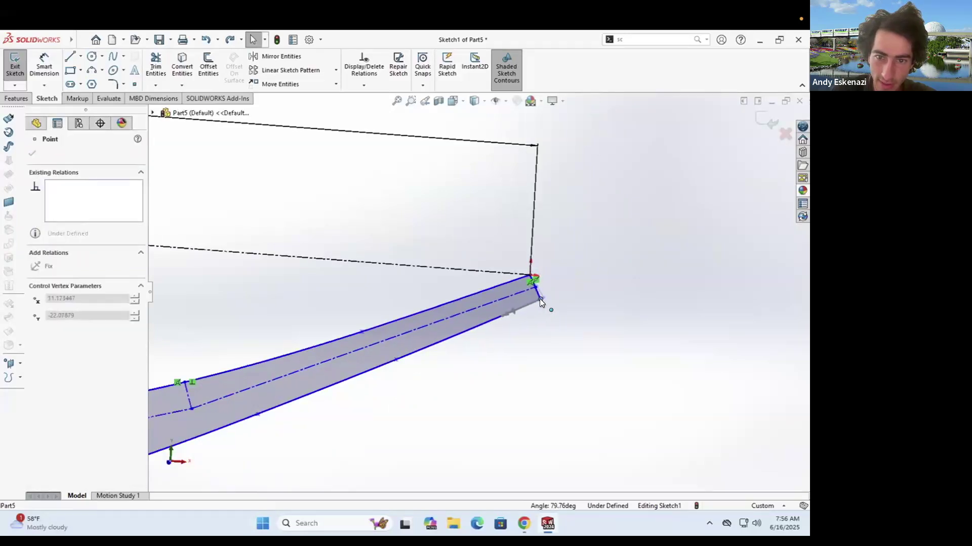
scroll(544, 294, down, 5)
key(Escape)
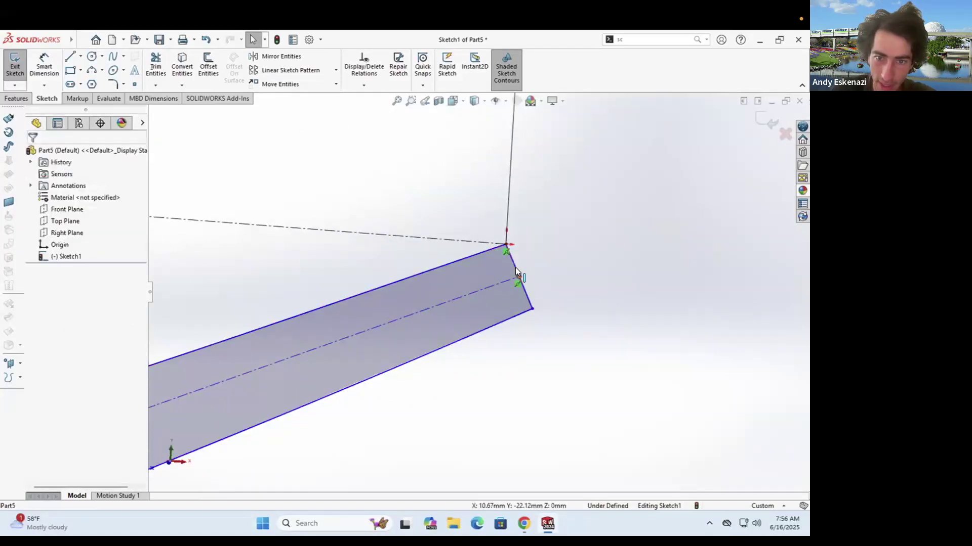
click(515, 267)
ctrl+click(507, 280)
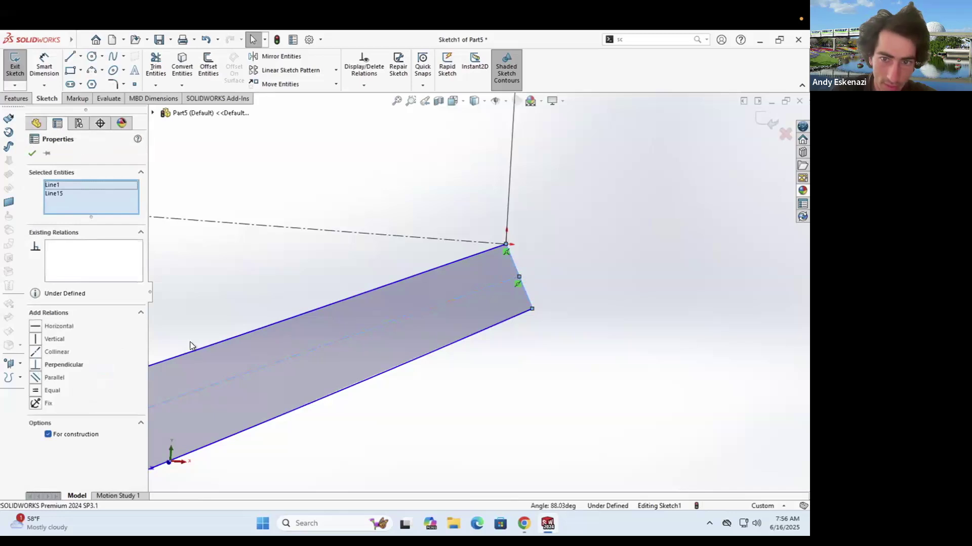
key(Escape)
Step: Try to shift the last spout centerline junction toward the tip and pull the tip's lower corner outward
scroll(530, 266, up, 8)
scroll(347, 332, down, 3)
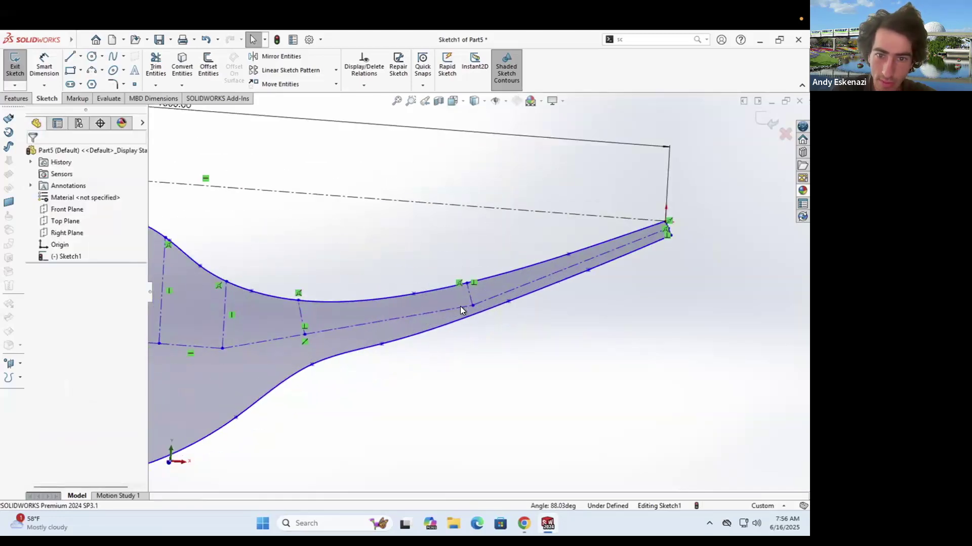
mouse_move(471, 304)
mouse_down()
mouse_move(469, 292)
mouse_move(477, 304)
mouse_up()
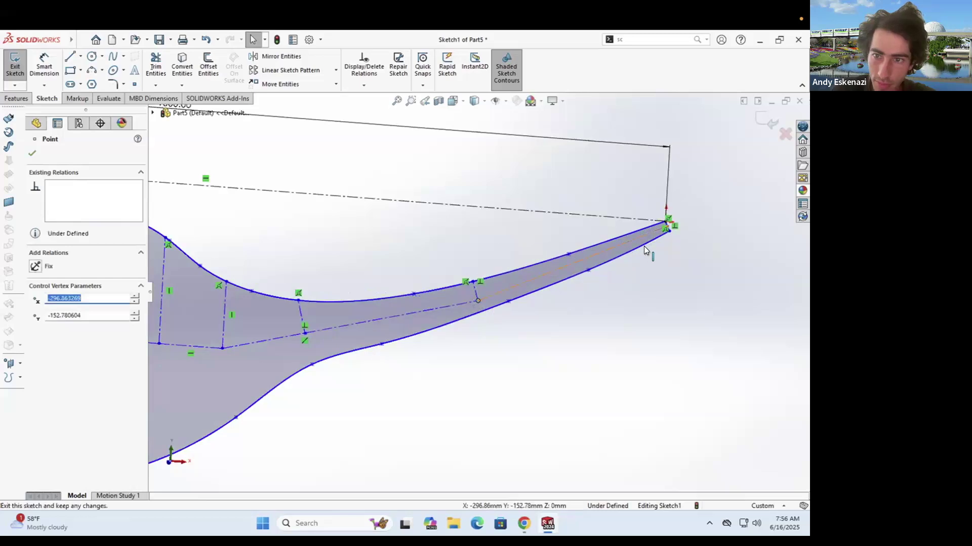
scroll(660, 237, down, 5)
drag(686, 218, 691, 235)
scroll(688, 241, up, 3)
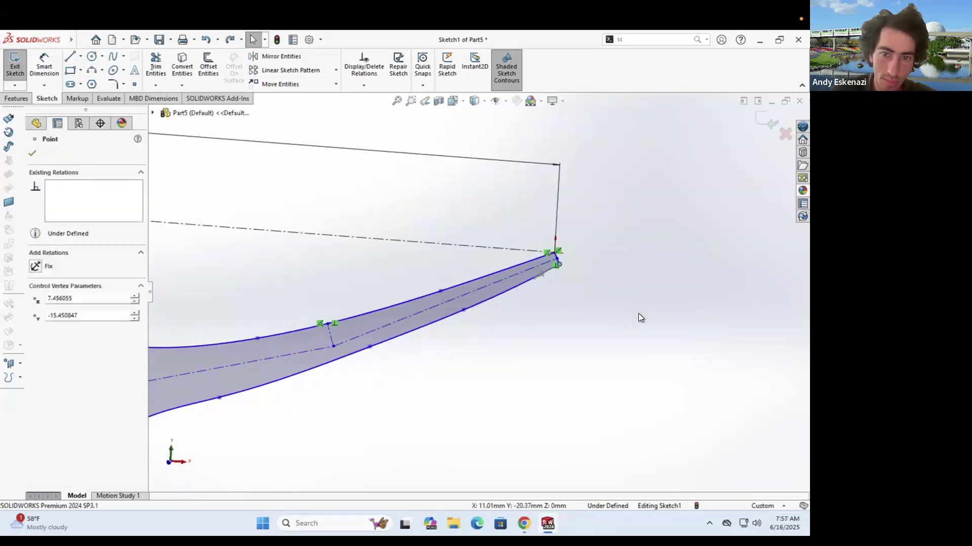
click(651, 305)
Step: Respace the body's vertical centerlines by moving their lower endpoints along the horizontal centerline
scroll(476, 296, up, 3)
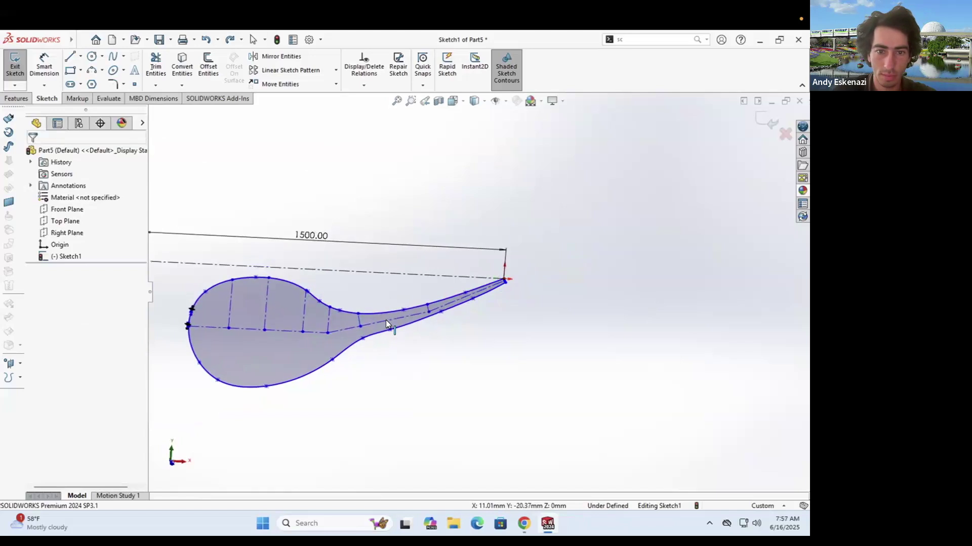
scroll(386, 320, down, 2)
scroll(415, 291, up, 4)
scroll(399, 306, down, 5)
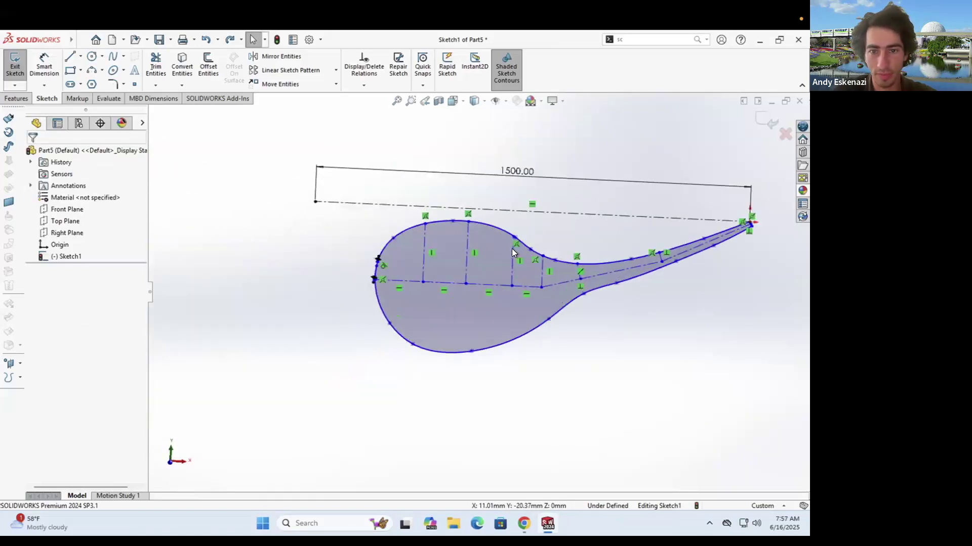
click(423, 317)
drag(435, 316, 425, 317)
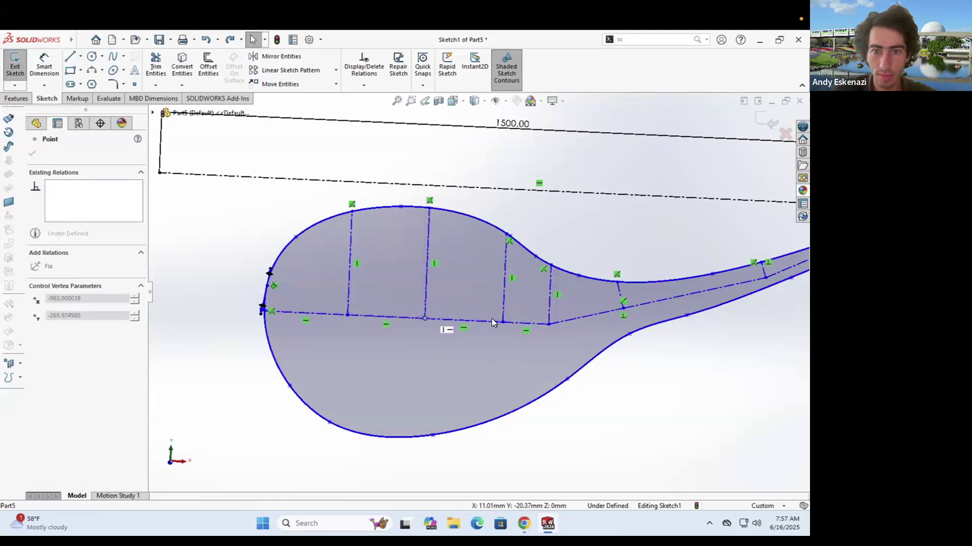
click(500, 317)
drag(500, 318, 486, 290)
scroll(326, 284, down, 2)
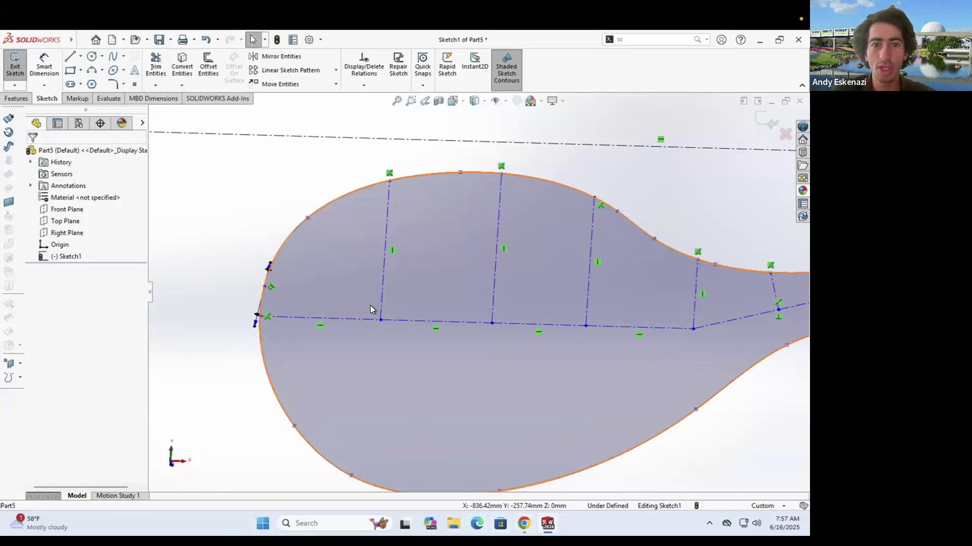
Step: Sketch a vertical centerline about 91 mm high from the horizontal centerline near the body's back edge to the upper curve
scroll(429, 297, up, 5)
scroll(430, 296, down, 4)
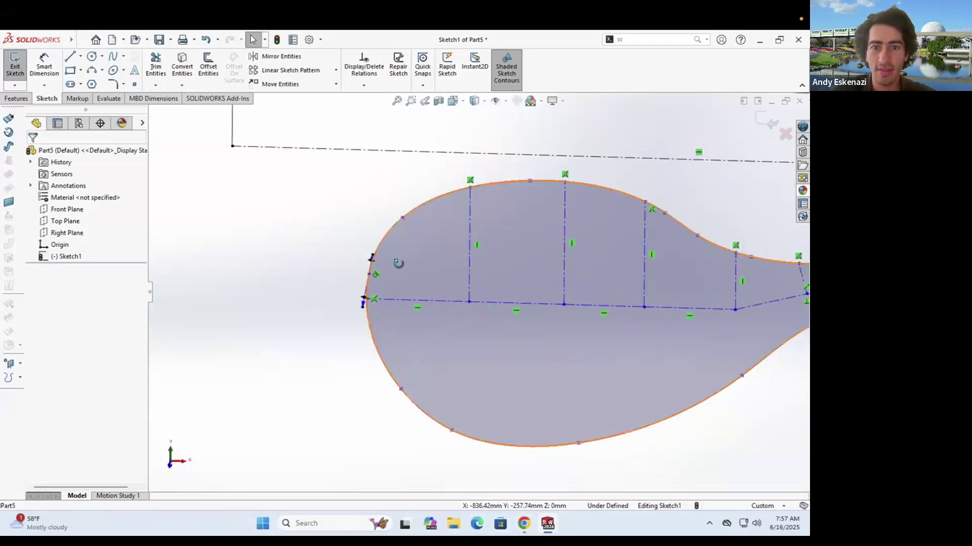
scroll(424, 330, down, 2)
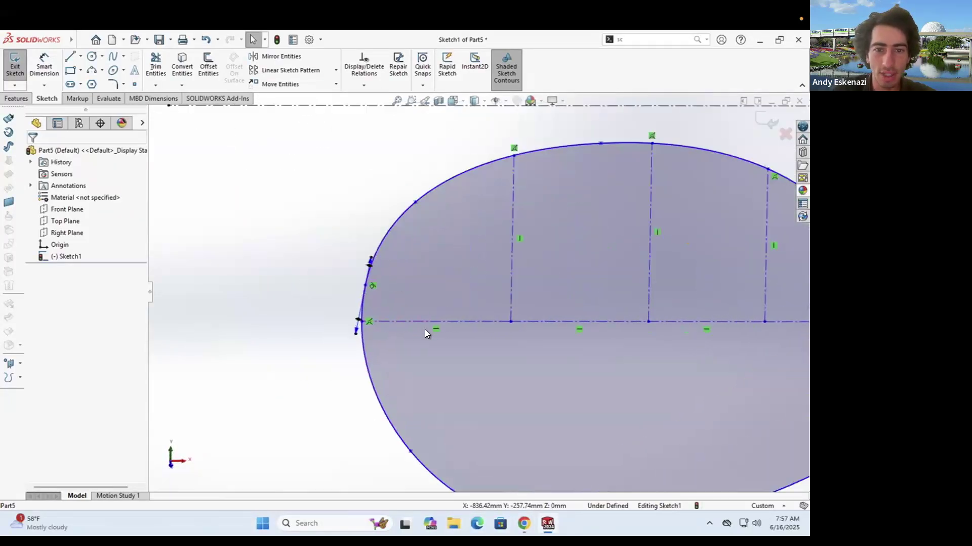
scroll(369, 322, down, 1)
click(81, 57)
click(88, 82)
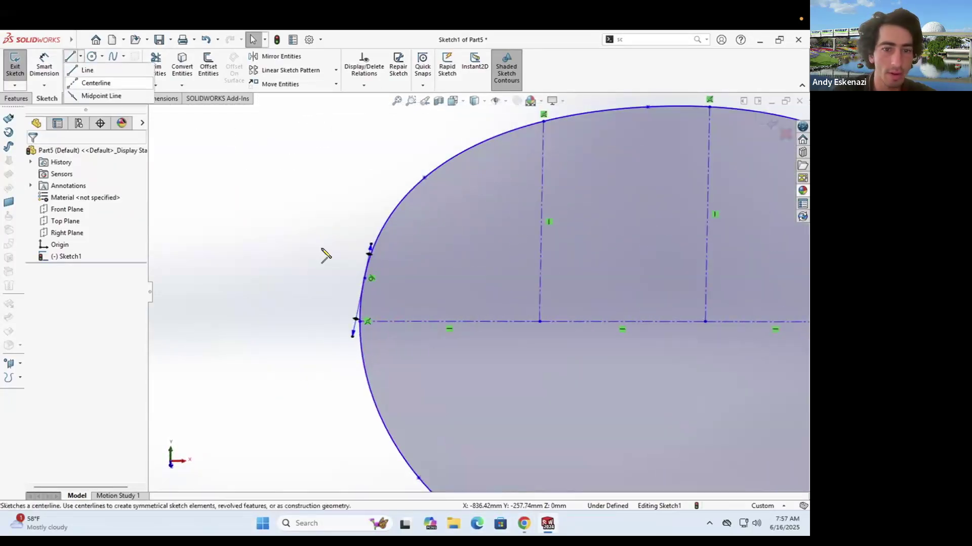
click(383, 322)
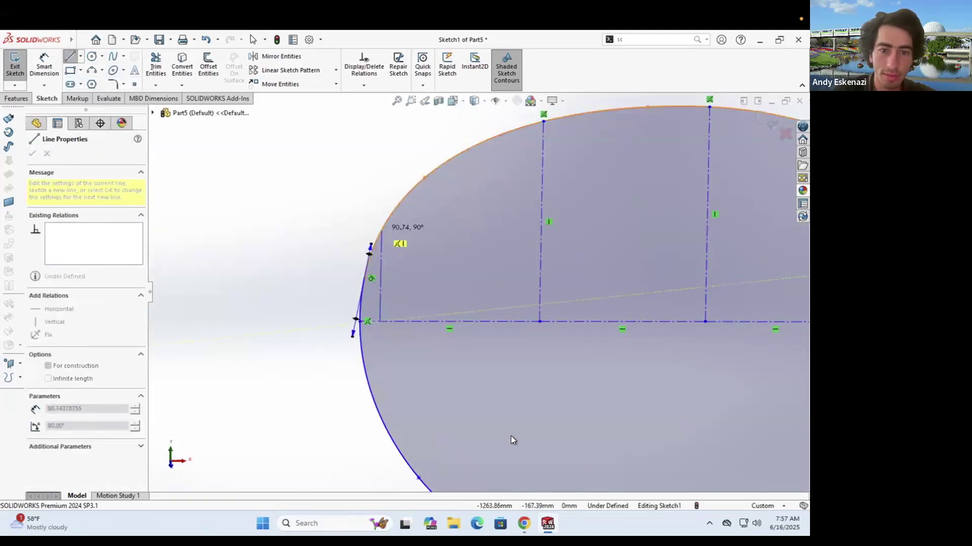
key(Escape)
Step: Switch to Chrome to view the genie's lamp reference image
click(572, 478)
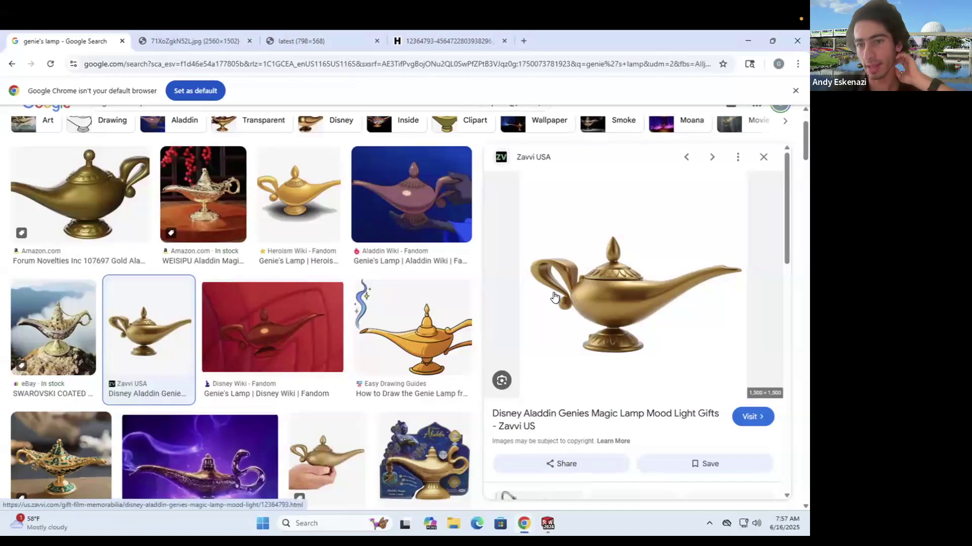
Step: Switch back to the lamp part in SOLIDWORKS and finish the spline profile sketch
mouse_move(546, 517)
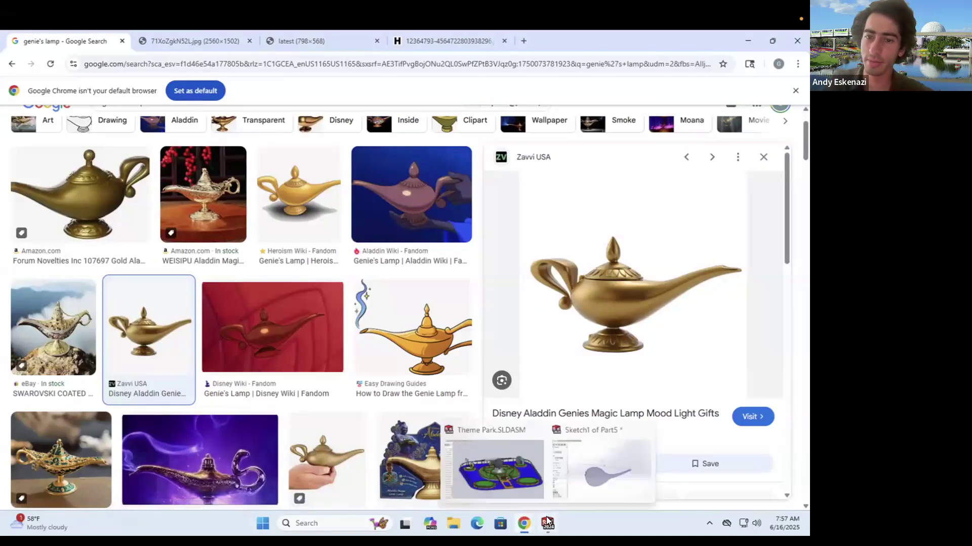
click(596, 478)
key(f)
mouse_move(531, 301)
middle_down()
mouse_move(553, 293)
mouse_move(499, 301)
middle_up()
scroll(578, 281, up, 3)
scroll(563, 317, down, 4)
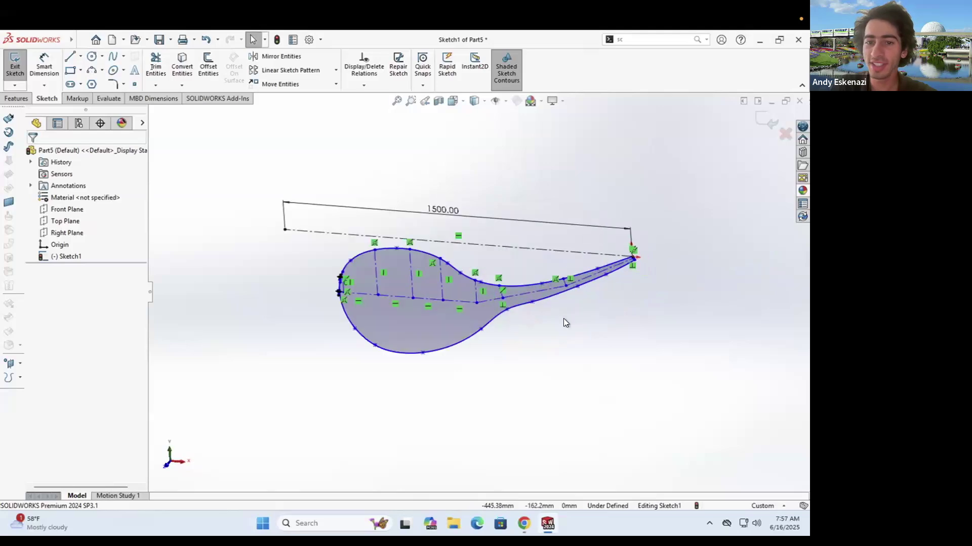
click(16, 66)
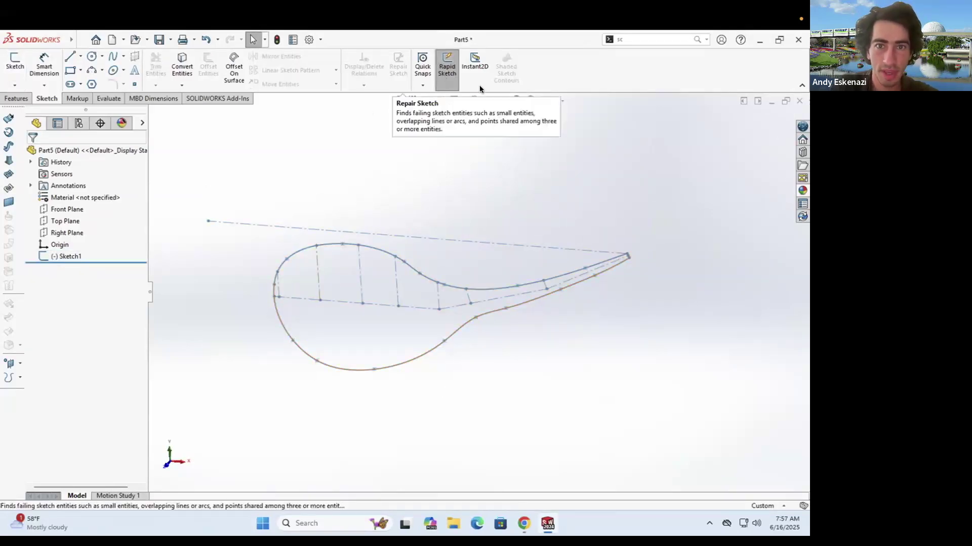
Step: Create a plane perpendicular to the body's horizontal centerline through the lower endpoint of the vertical centerline nearest the back edge
click(446, 66)
click(17, 98)
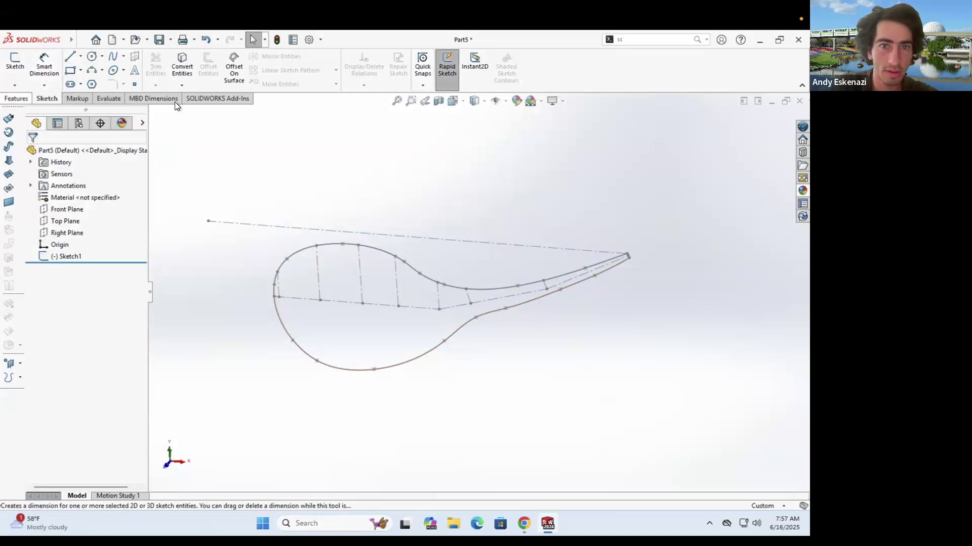
click(430, 71)
click(436, 98)
scroll(303, 296, down, 4)
click(327, 298)
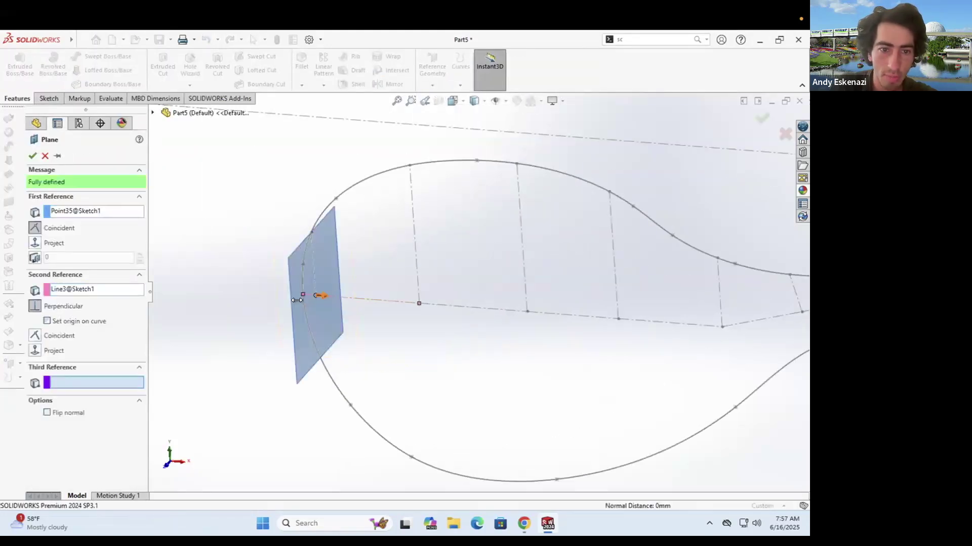
click(33, 156)
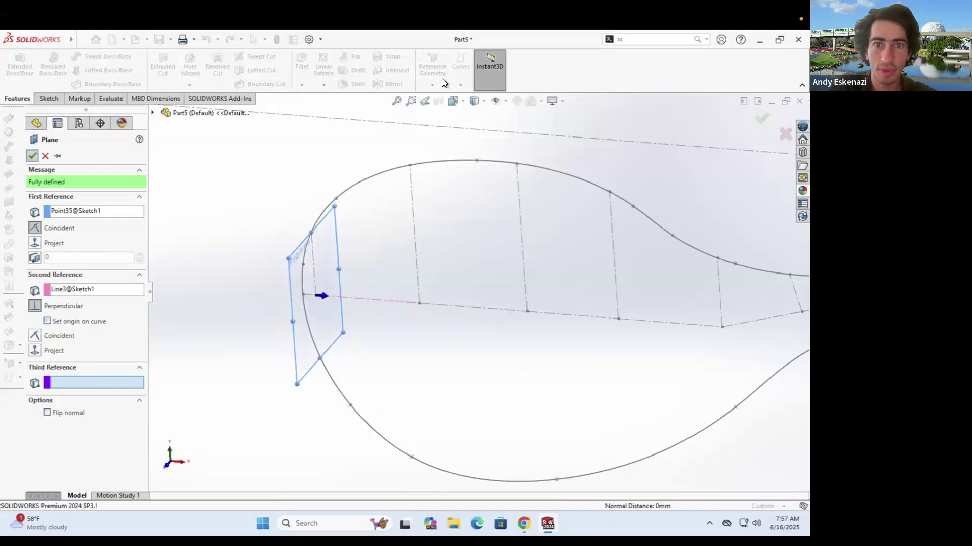
Step: Create two planes parallel to the back-end plane through the lower endpoints of the second and third vertical centerlines
click(438, 91)
click(439, 97)
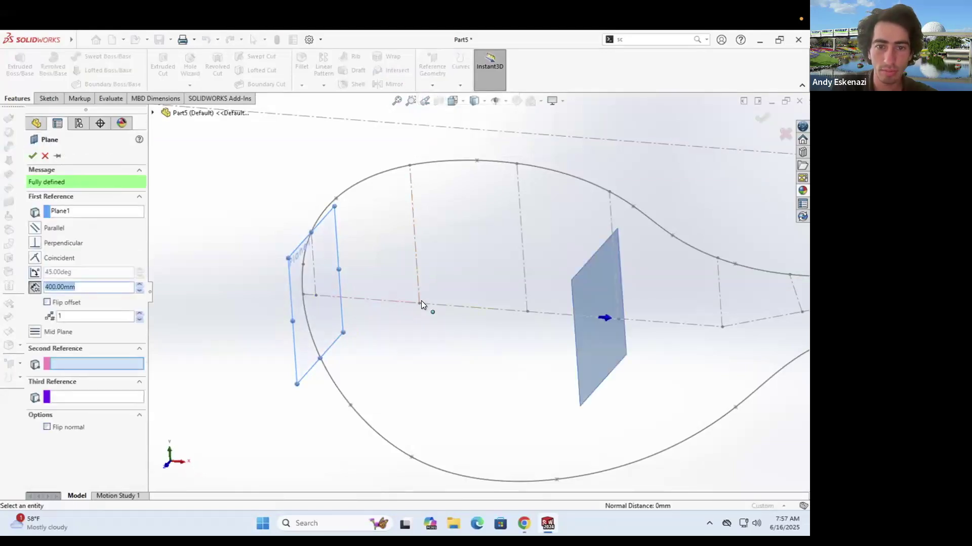
click(418, 305)
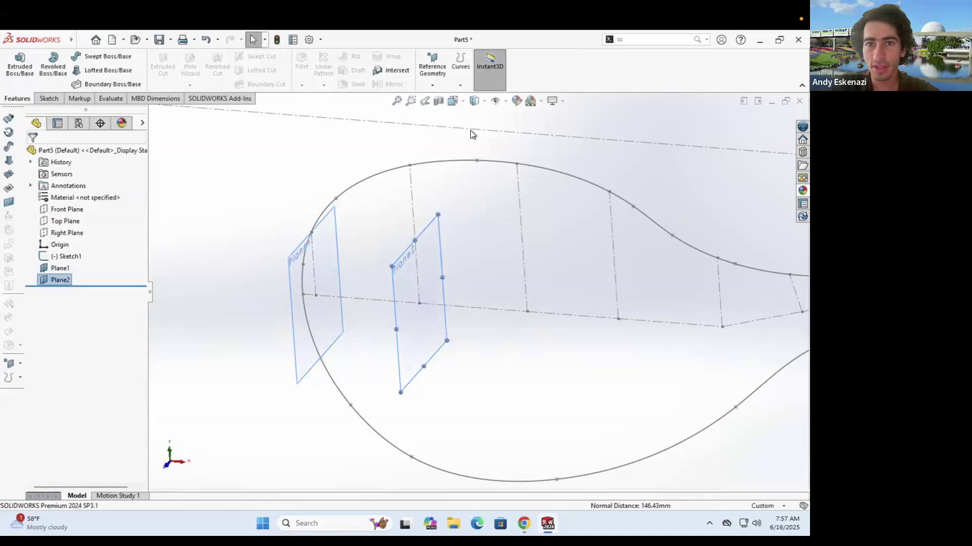
click(438, 85)
click(447, 98)
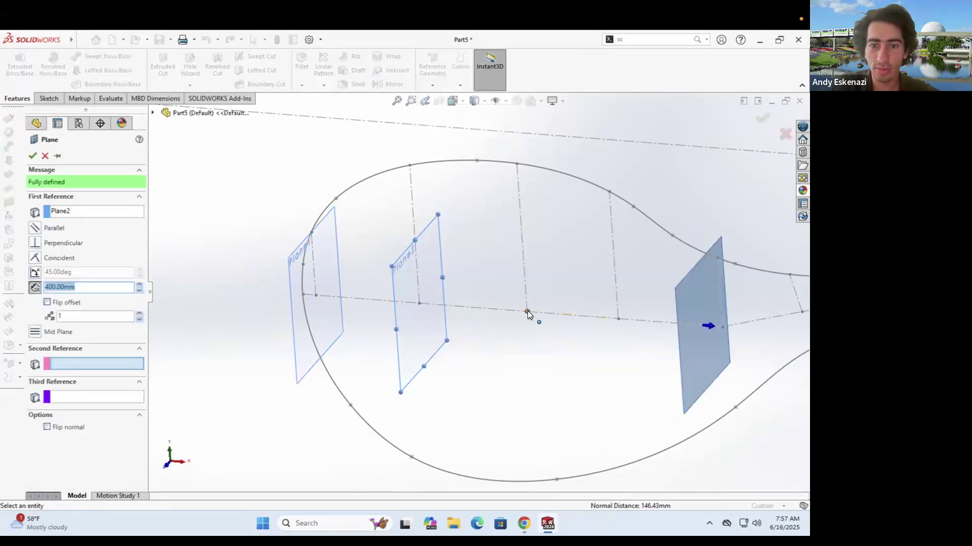
click(527, 311)
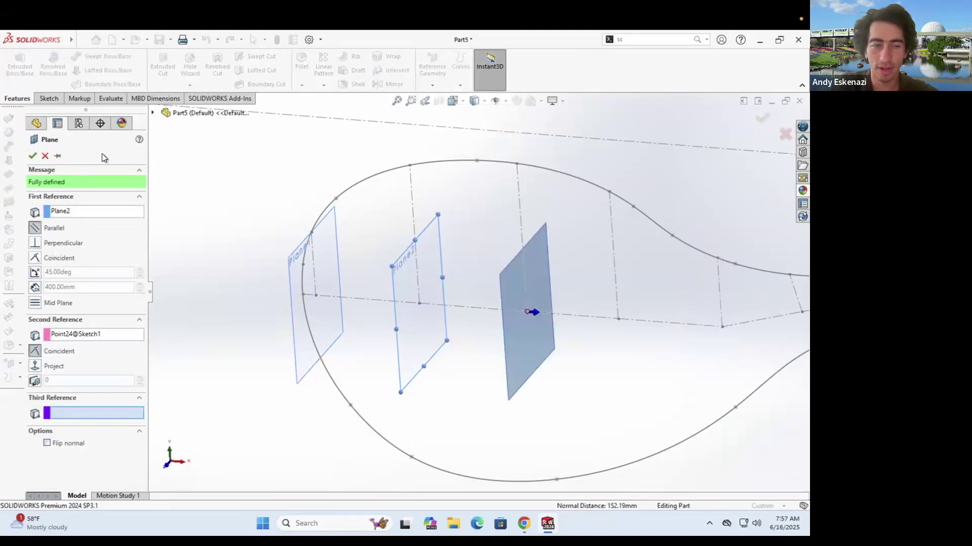
Step: Create a plane parallel to Plane3 through the lower endpoint of the body's fourth vertical centerline
click(432, 84)
click(439, 98)
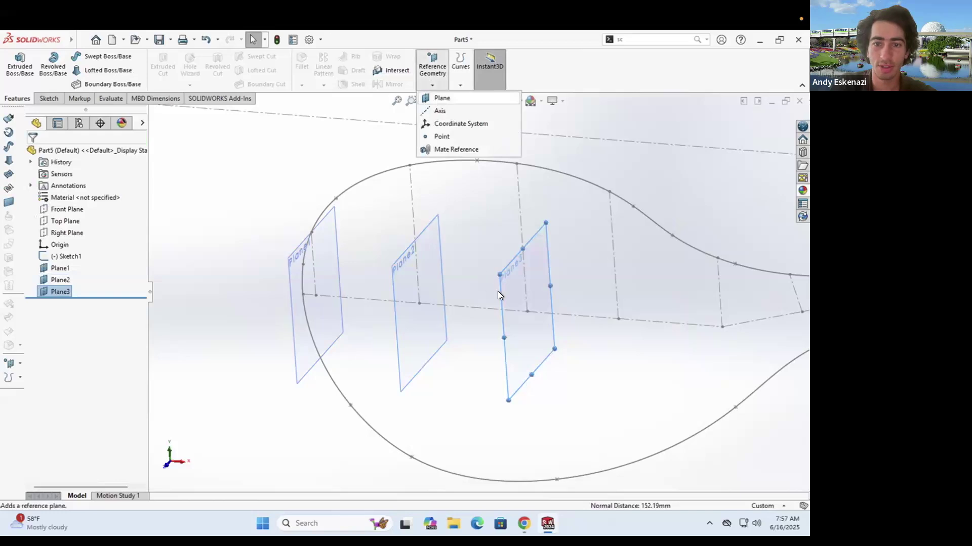
click(617, 317)
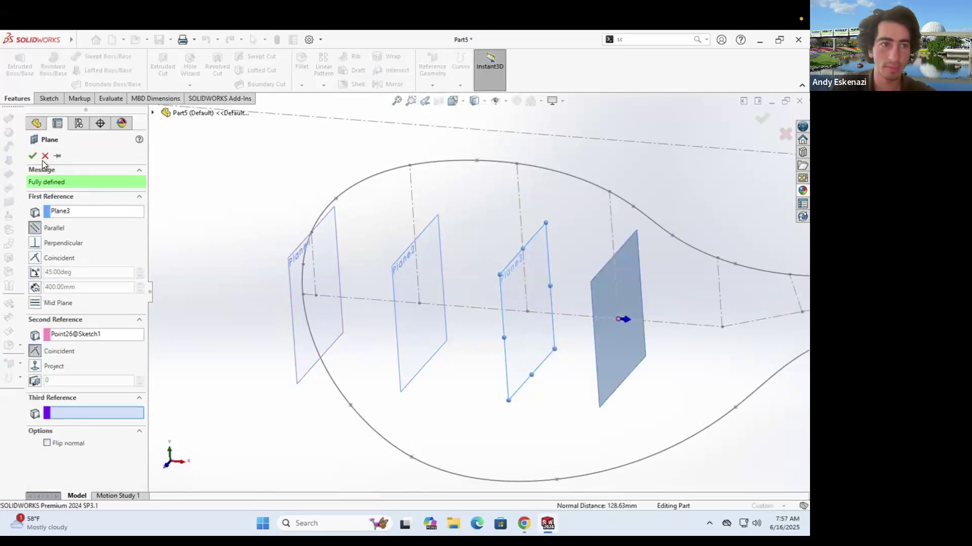
key(Return)
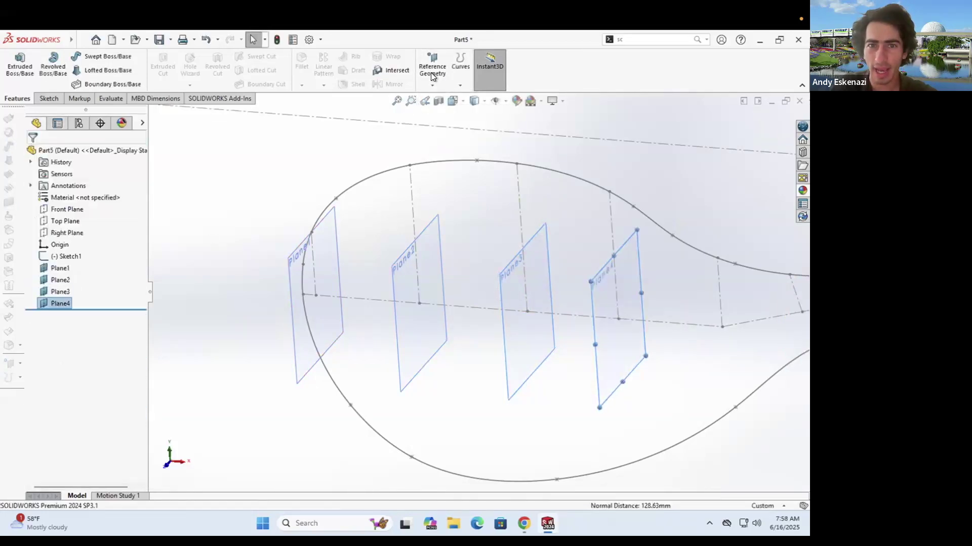
Step: Create a plane parallel to Plane4 through the junction where the body's horizontal centerline meets the spout centerline
click(432, 85)
click(438, 98)
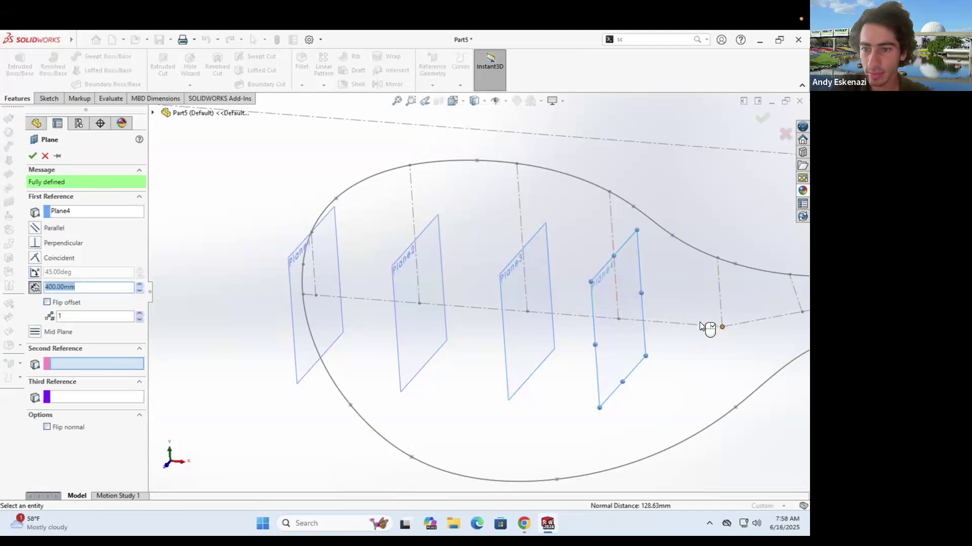
click(721, 327)
scroll(474, 231, up, 5)
mouse_move(549, 236)
middle_down()
mouse_move(527, 194)
mouse_move(532, 235)
middle_up()
click(33, 154)
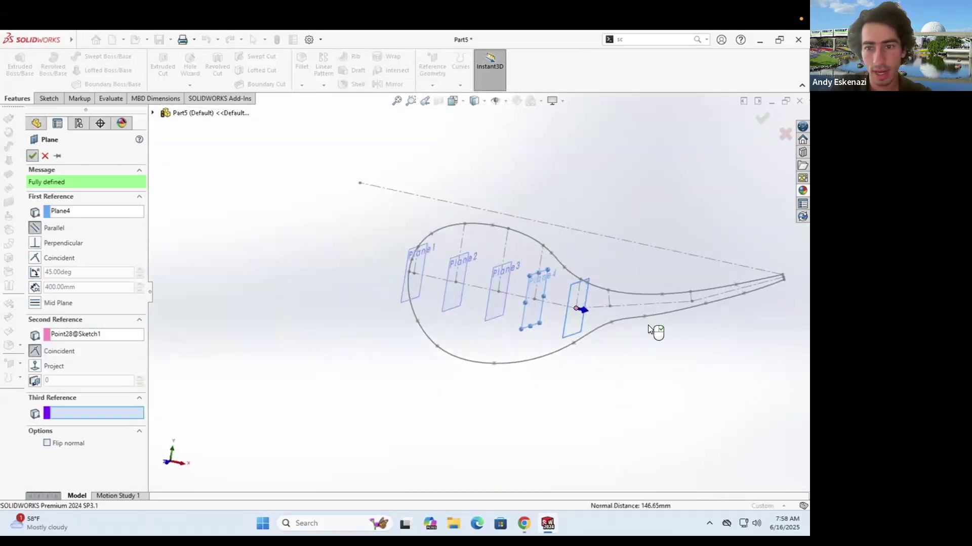
Step: Create a plane perpendicular to the first spout centerline through the lower endpoint of the short centerline at the spout's base
scroll(690, 302, down, 5)
click(432, 76)
click(438, 98)
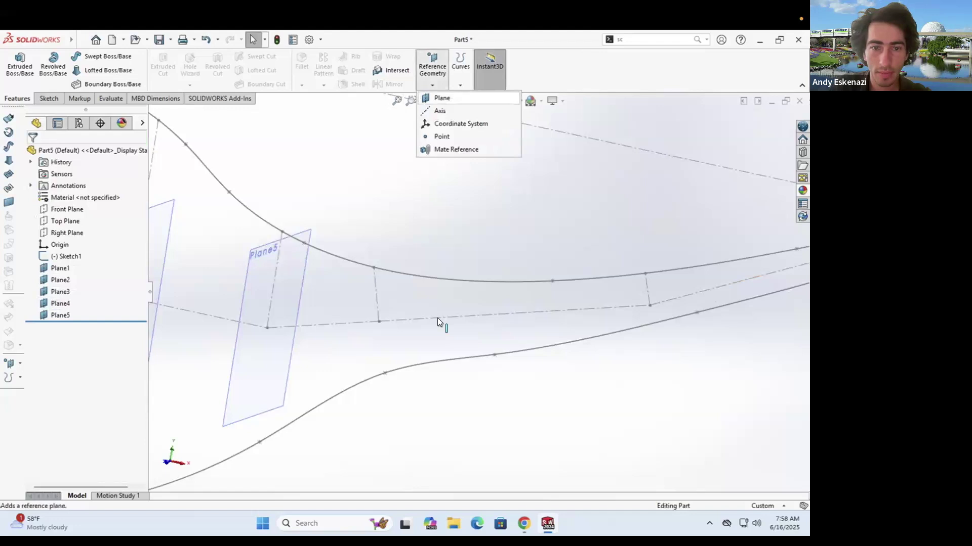
click(379, 322)
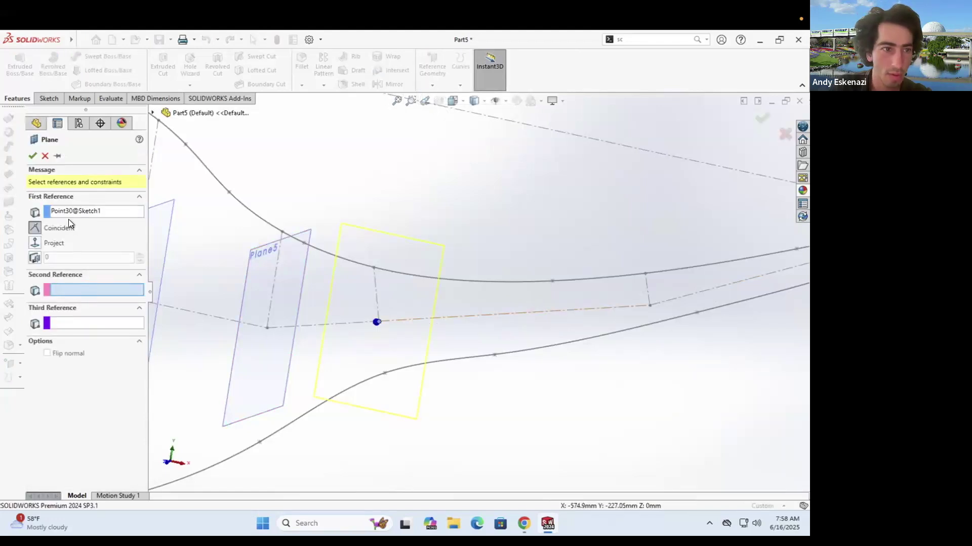
click(356, 323)
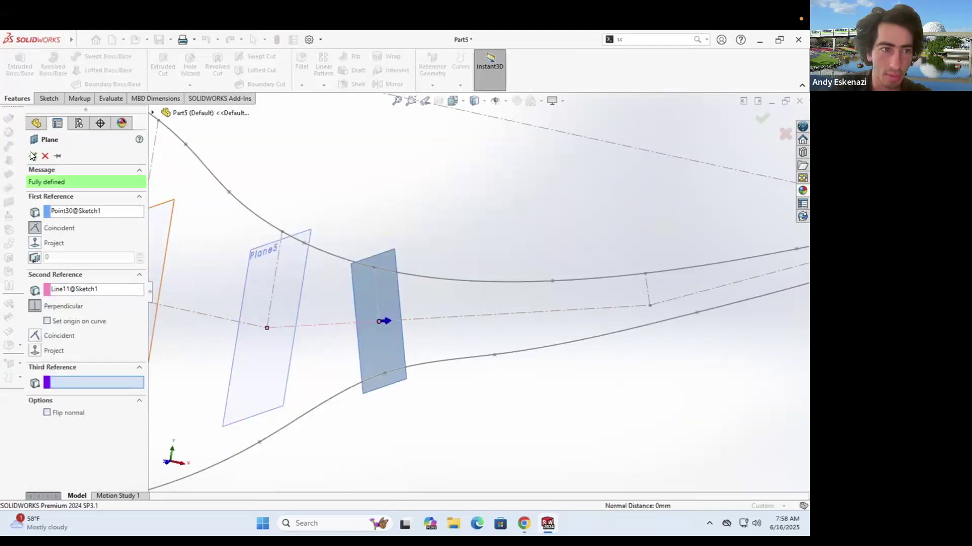
Step: Create a plane parallel to Plane6 through the last spout centerline junction before the tip
click(432, 80)
click(433, 98)
click(650, 305)
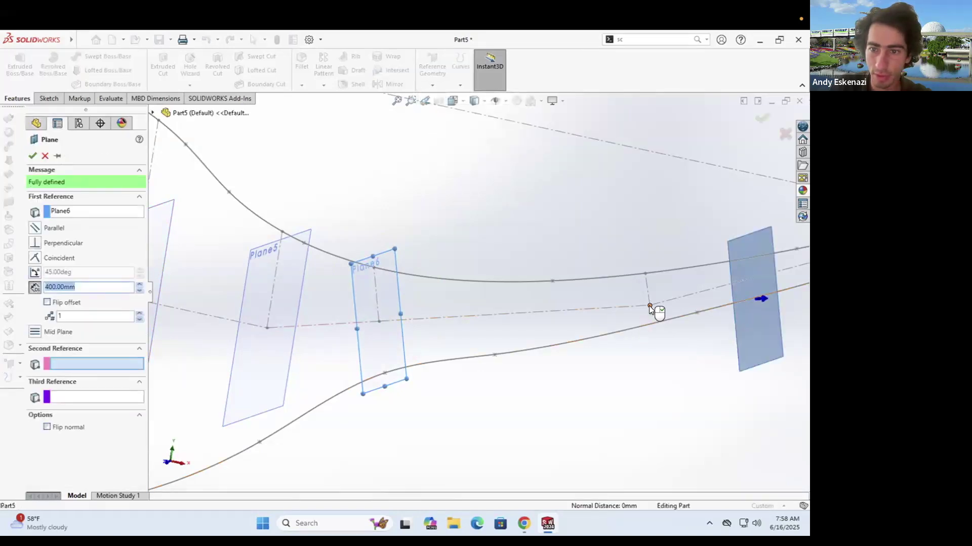
middle_drag(542, 313, 481, 281)
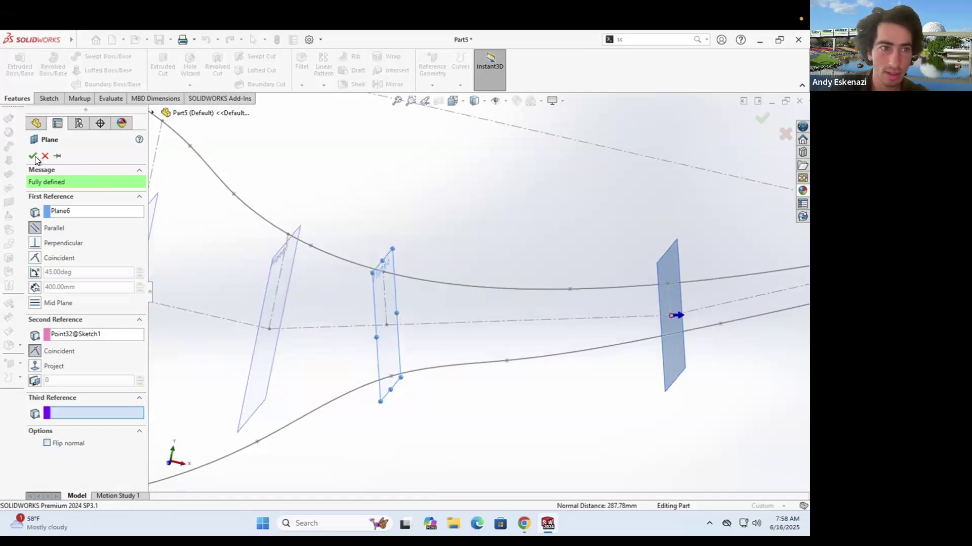
click(32, 155)
Step: Create a plane perpendicular to the last spout centerline through its endpoint on the spout's tip line
scroll(548, 262, up, 7)
scroll(566, 265, down, 5)
scroll(502, 245, down, 2)
click(432, 75)
click(443, 97)
click(542, 275)
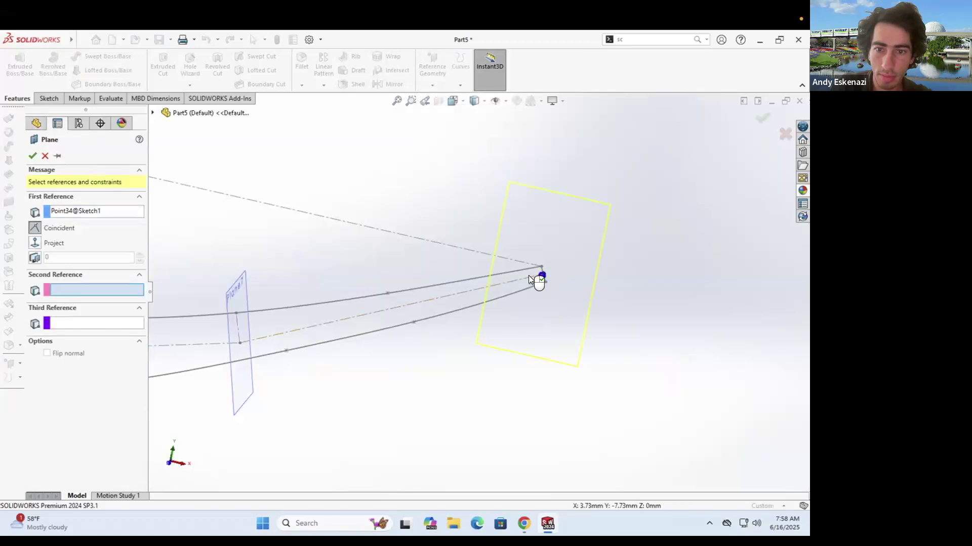
click(530, 278)
click(33, 156)
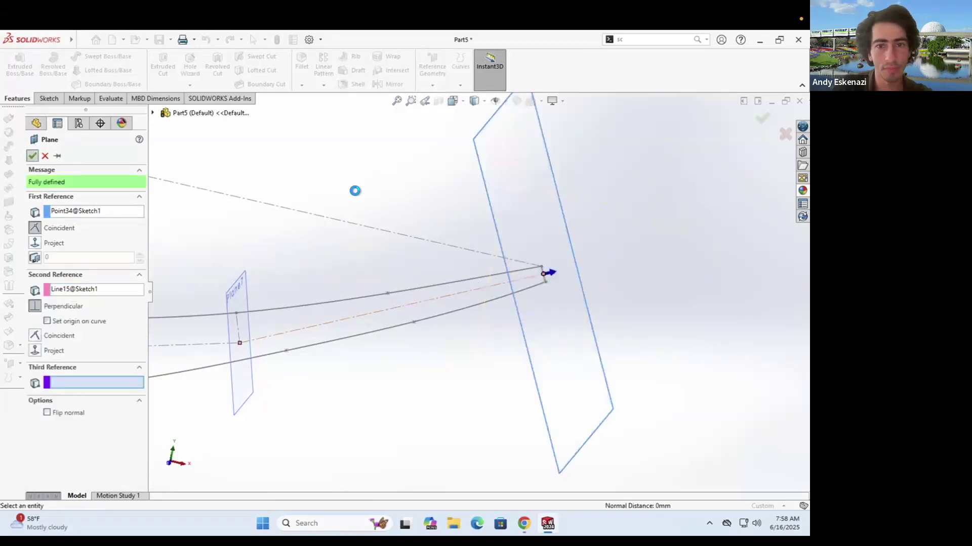
Step: Check the genie's lamp reference image in Chrome and return to the part in SOLIDWORKS
mouse_move(524, 524)
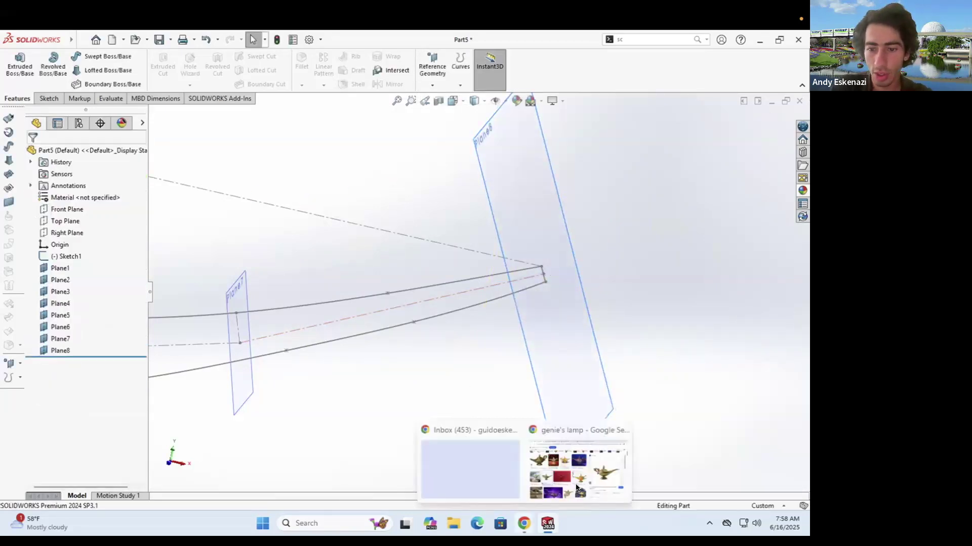
click(584, 481)
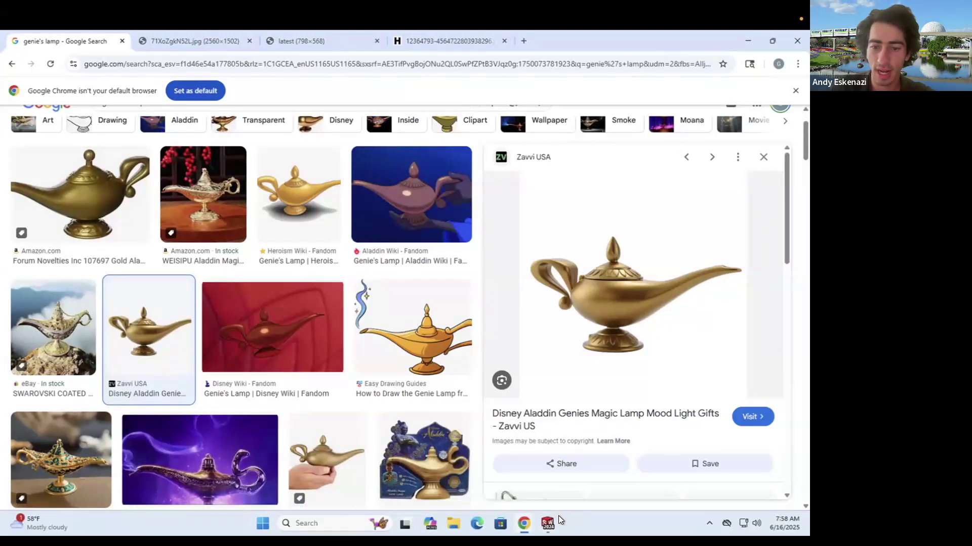
mouse_move(547, 523)
click(593, 463)
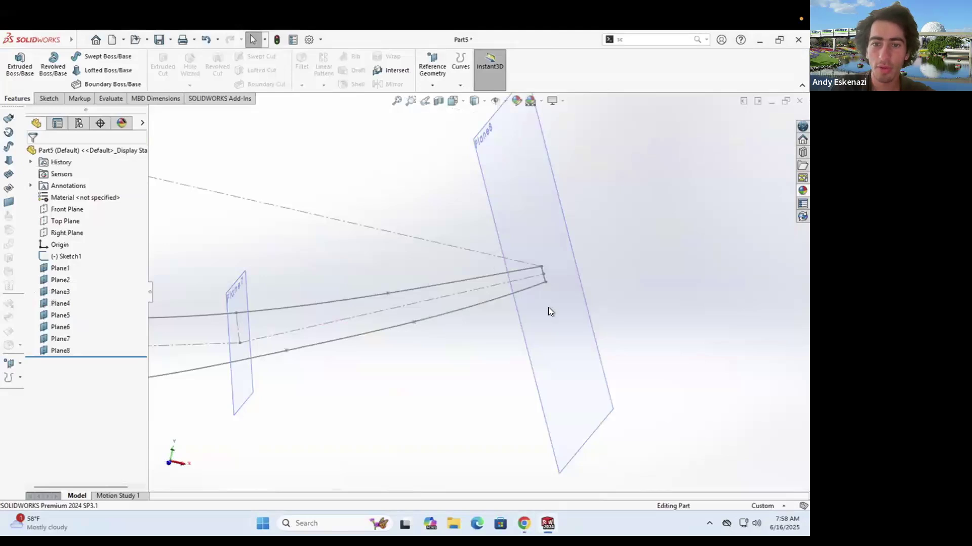
Step: On Plane8, sketch a three-point arc between the upper and lower corners of the spout tip
click(16, 62)
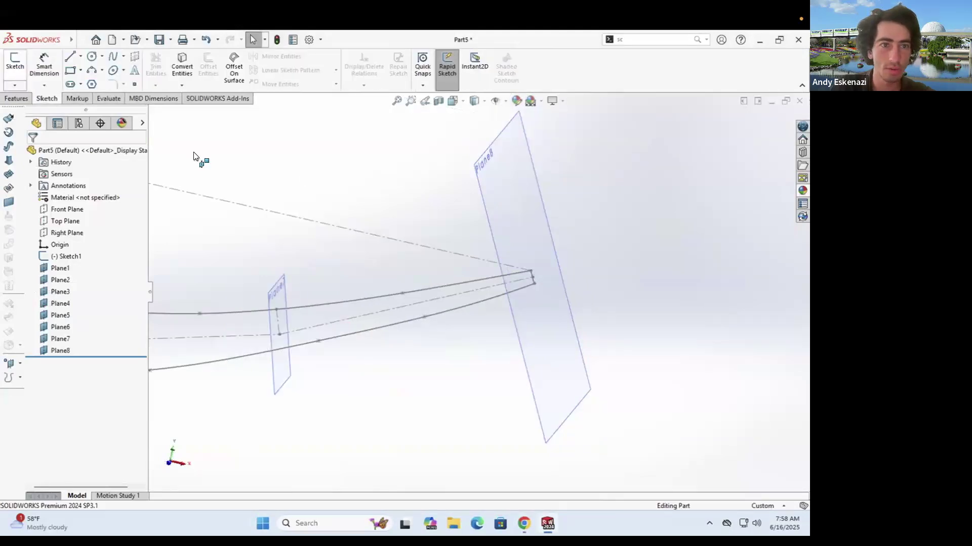
click(514, 223)
scroll(500, 321, down, 3)
middle_drag(472, 305, 465, 261)
scroll(505, 311, down, 1)
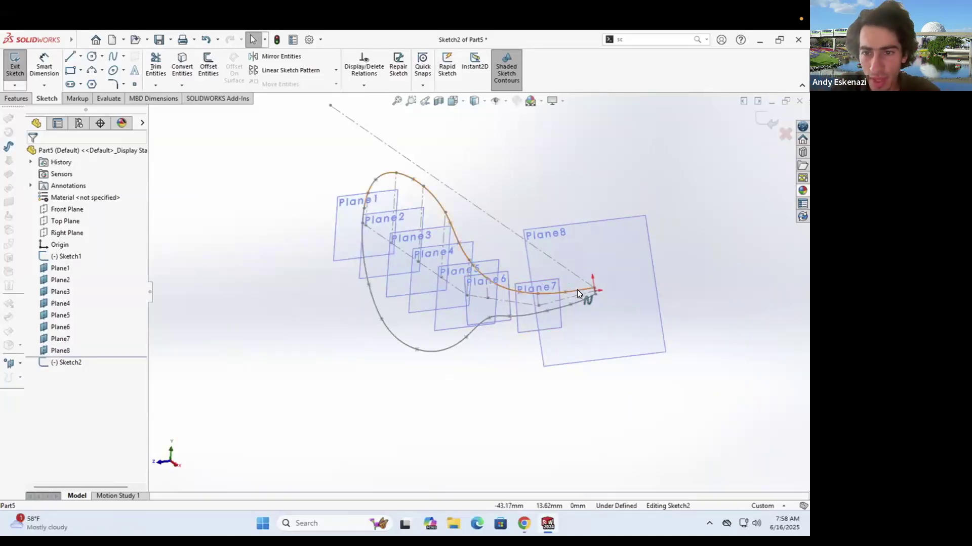
scroll(580, 295, down, 5)
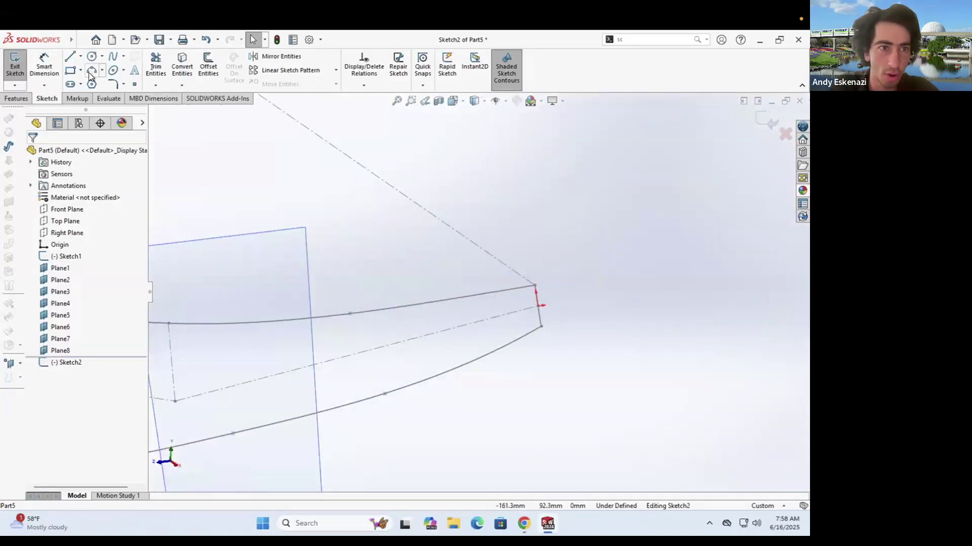
click(90, 71)
click(536, 287)
click(540, 330)
click(572, 318)
key(Escape)
Step: Pull the tip arc outward, make its center coincident with the spout's tip line, and finish the sketch
scroll(523, 303, down, 2)
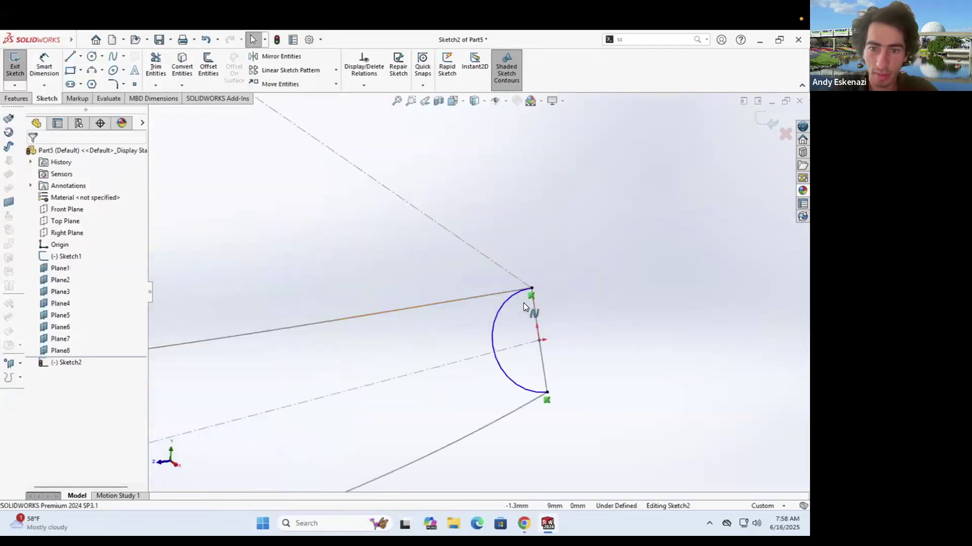
drag(492, 336, 457, 342)
click(512, 345)
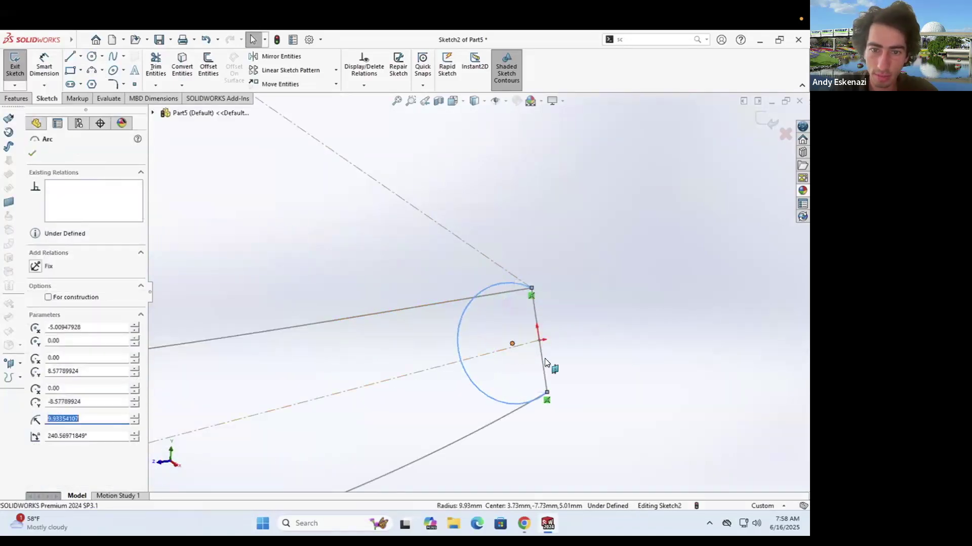
ctrl+click(542, 355)
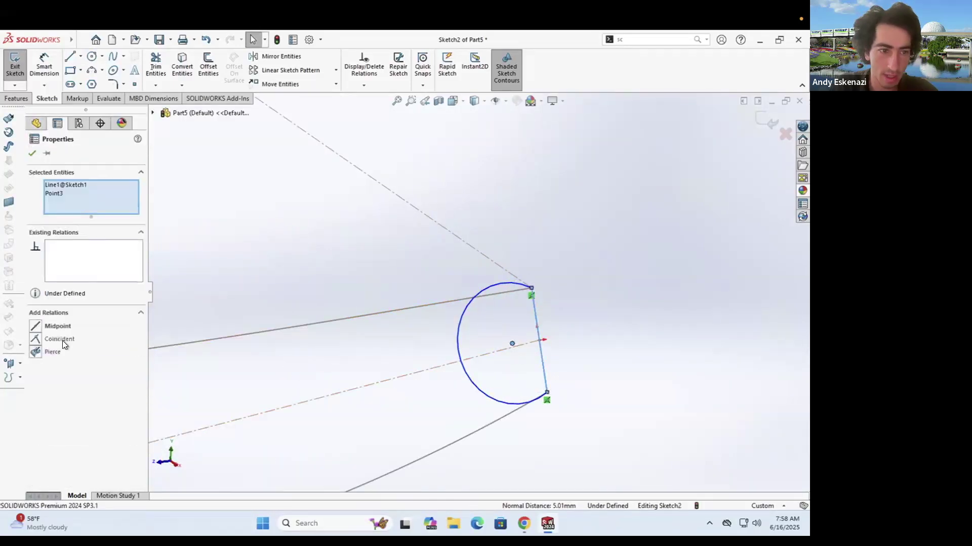
click(35, 340)
key(Escape)
scroll(471, 273, up, 5)
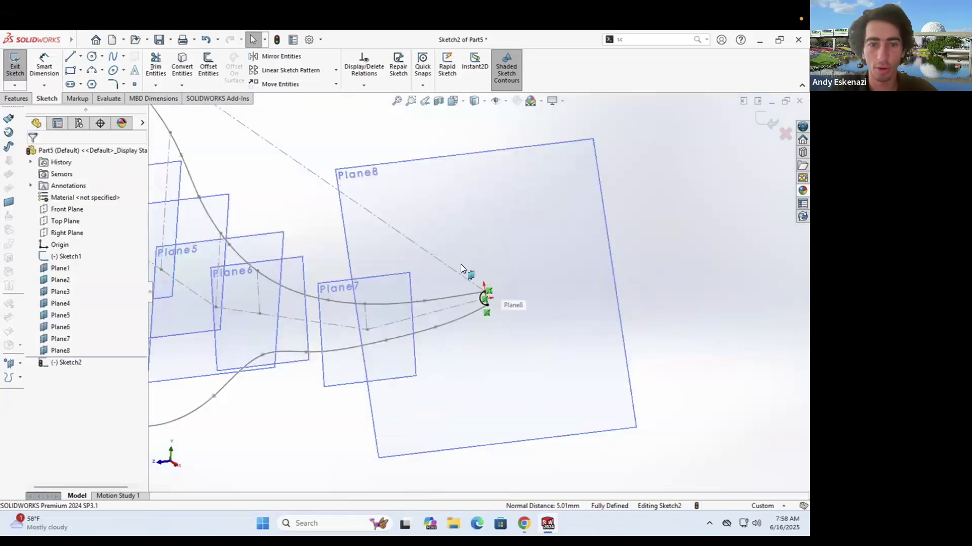
click(21, 63)
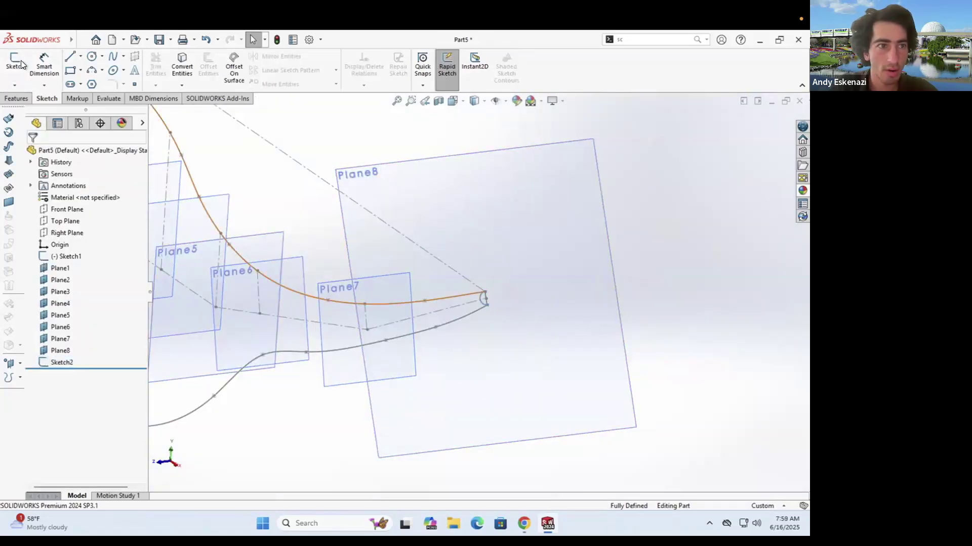
Step: Start a sketch on Plane7 and draw a construction line upward from the spout centerline joint to just above the upper profile curve
click(21, 63)
click(336, 288)
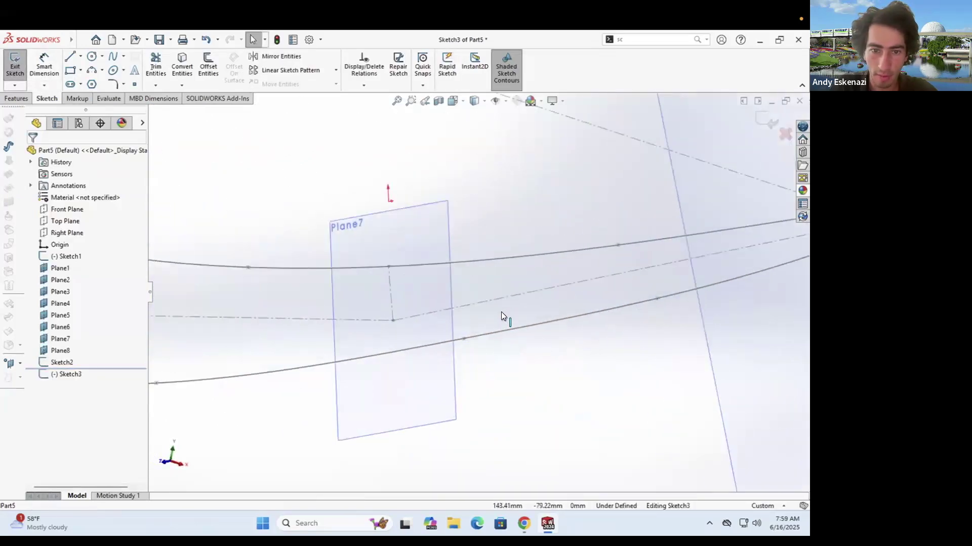
click(78, 56)
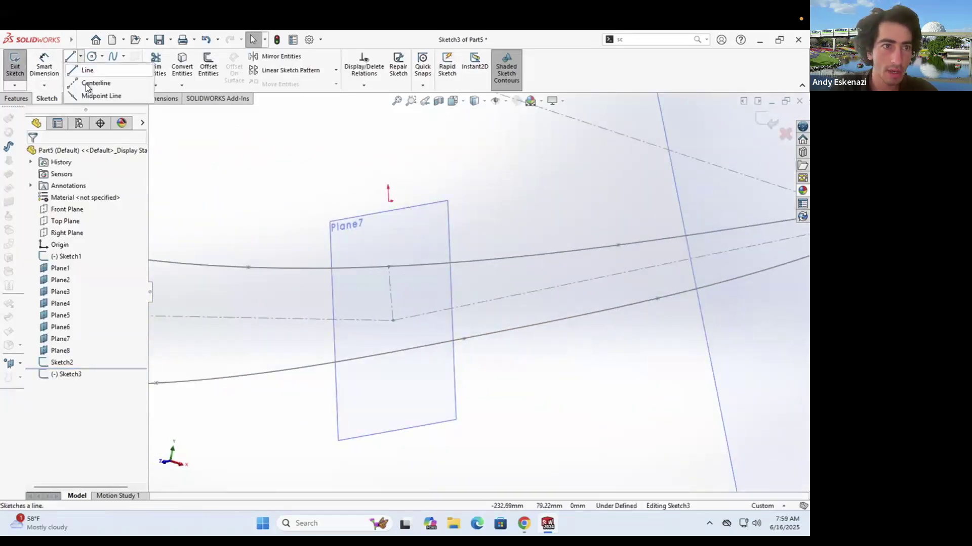
click(86, 84)
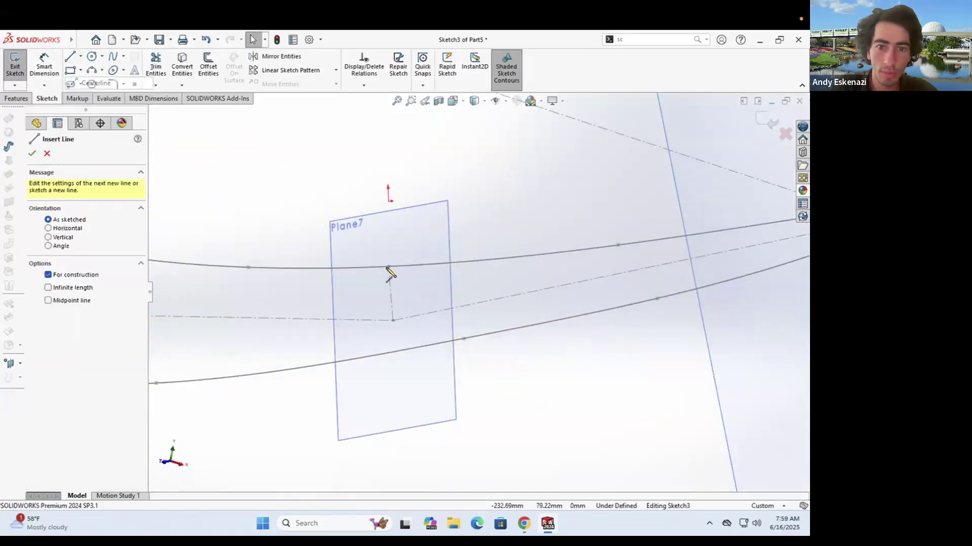
click(393, 320)
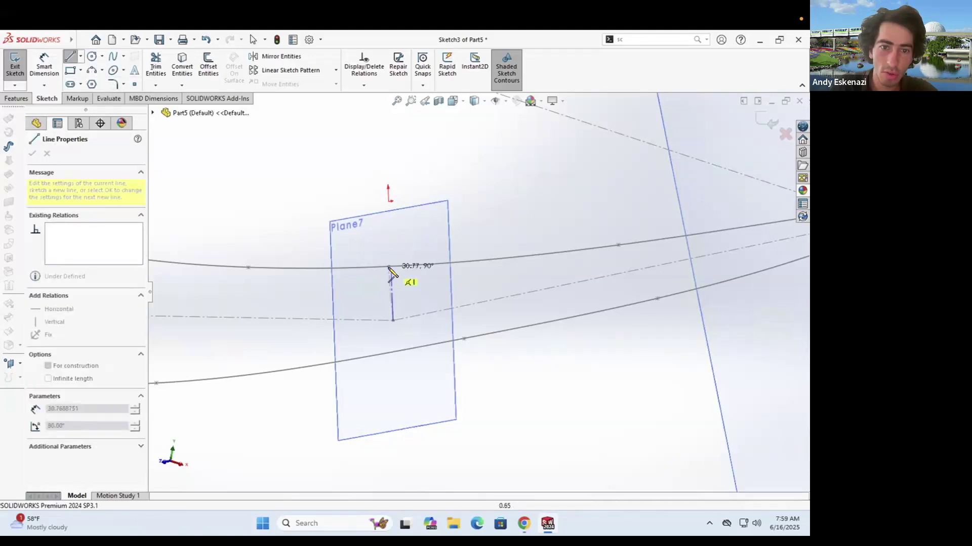
middle_drag(406, 271, 420, 284)
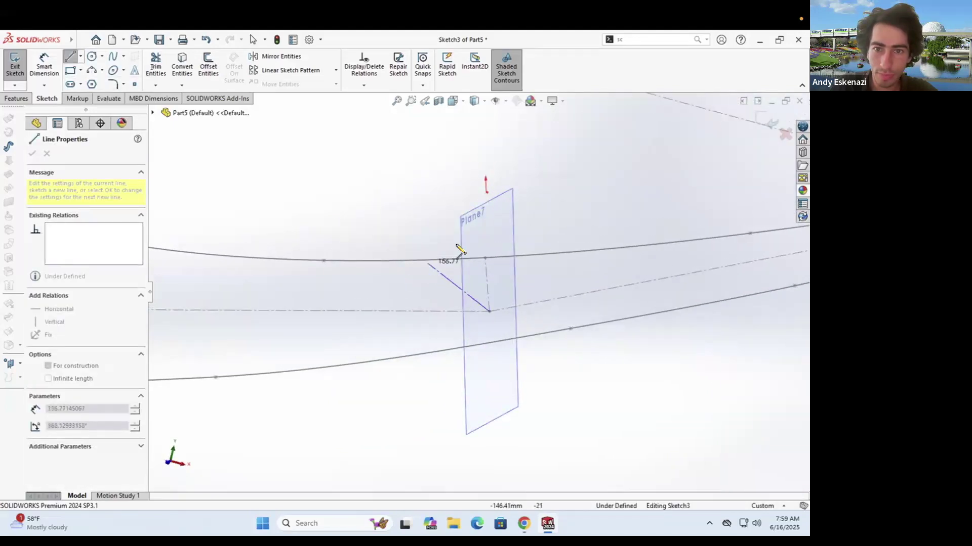
click(483, 248)
key(Escape)
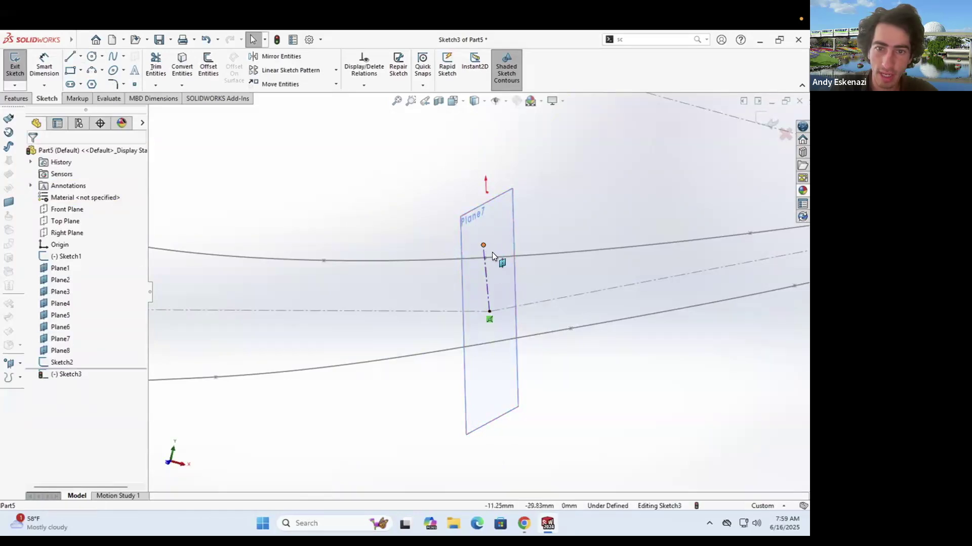
Step: Add a Pierce relation between the construction line's upper endpoint and the spout's upper profile curve
click(494, 256)
click(34, 352)
click(546, 302)
middle_drag(545, 303, 509, 281)
scroll(509, 282, up, 8)
middle_drag(403, 264, 381, 279)
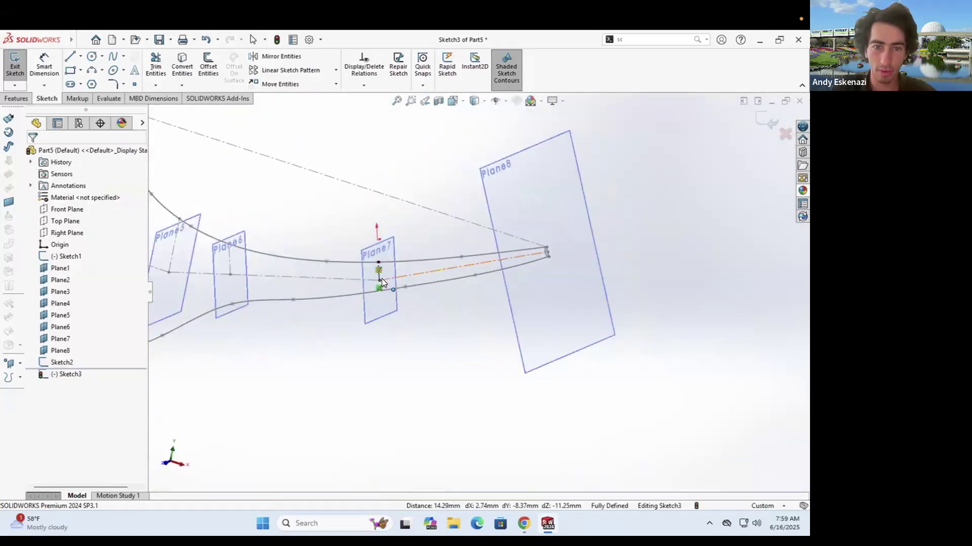
Step: Draw a second construction line downward from the centerline joint and pierce its lower endpoint to the spout's lower profile curve
scroll(381, 279, down, 5)
scroll(443, 282, down, 2)
click(79, 55)
click(89, 83)
click(417, 293)
click(419, 327)
key(Escape)
click(417, 326)
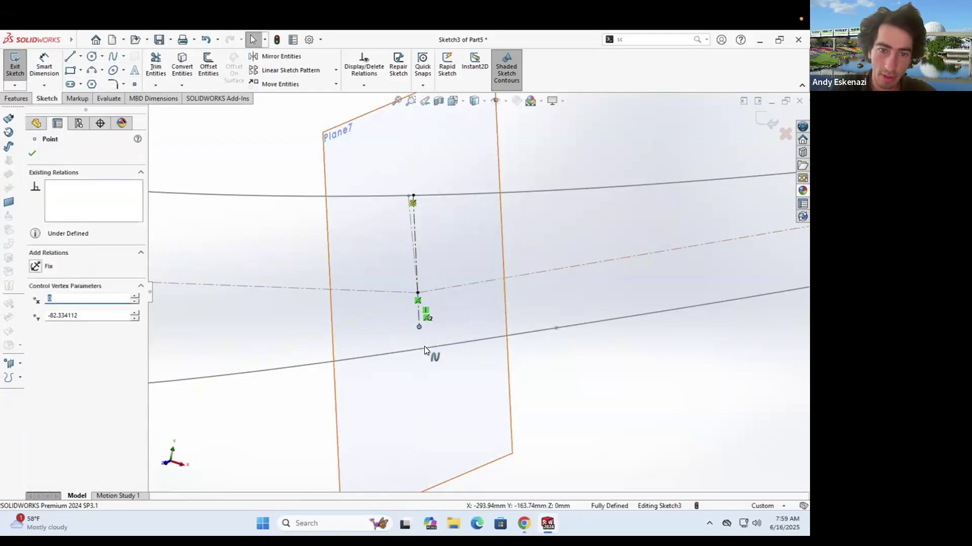
ctrl+click(256, 367)
click(35, 352)
key(Escape)
scroll(438, 257, up, 6)
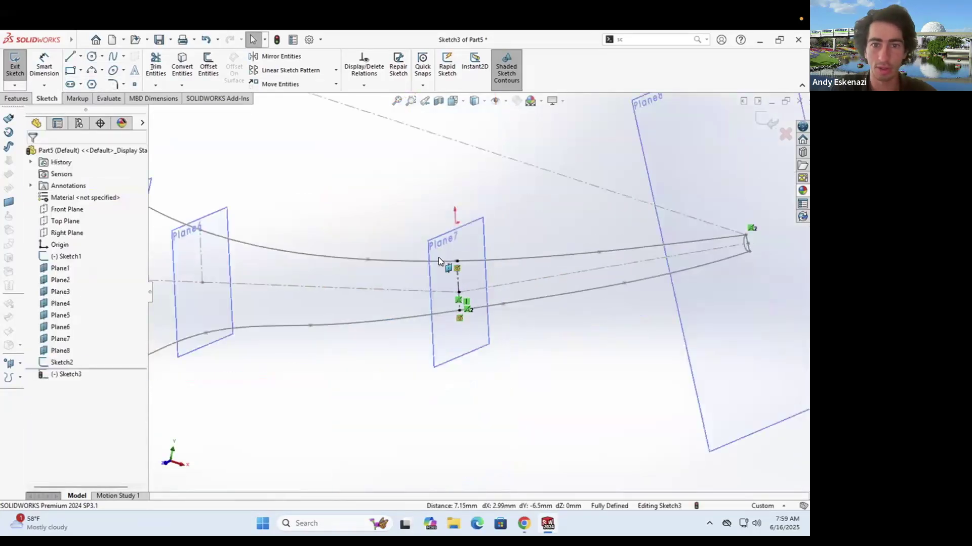
Step: On Plane7, sketch a spline bulging to one side from the upper construction endpoint through two intermediate points to the lower endpoint
scroll(436, 258, down, 4)
mouse_move(483, 295)
middle_down()
mouse_move(483, 268)
mouse_move(491, 303)
middle_up()
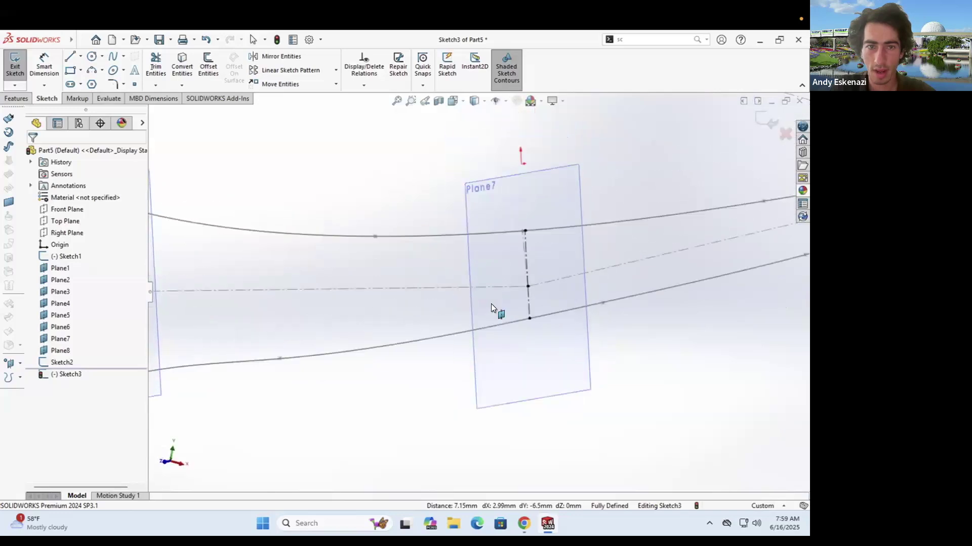
click(113, 56)
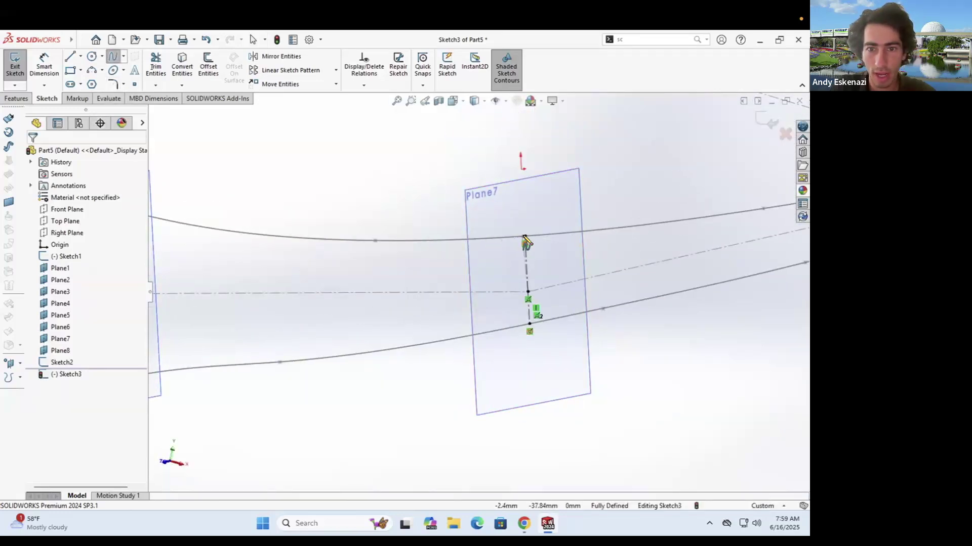
click(524, 237)
click(500, 262)
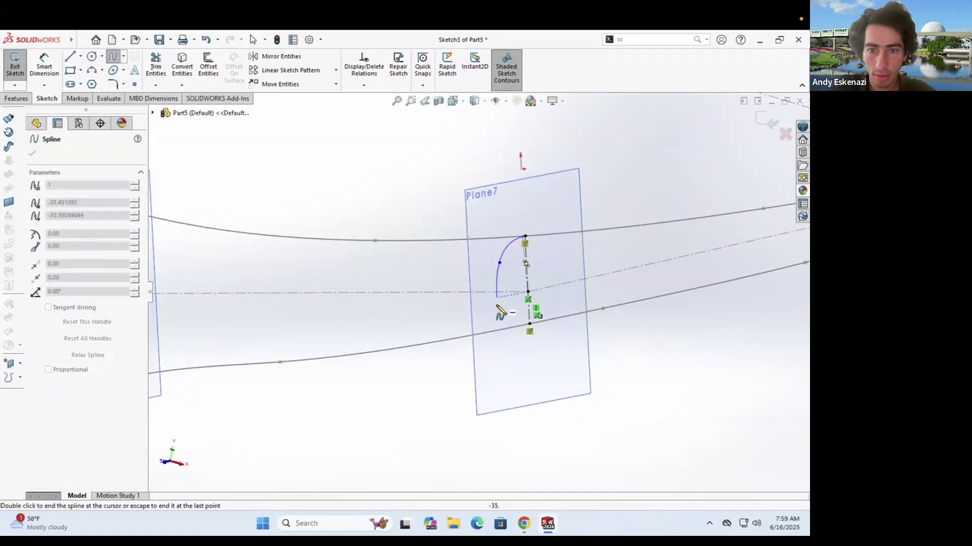
double_click(529, 325)
middle_drag(508, 318, 435, 286)
Step: Move the spline's two intermediate points inward to shape a smooth, rounded half cross-section, and finish the Plane7 sketch
scroll(691, 291, down, 4)
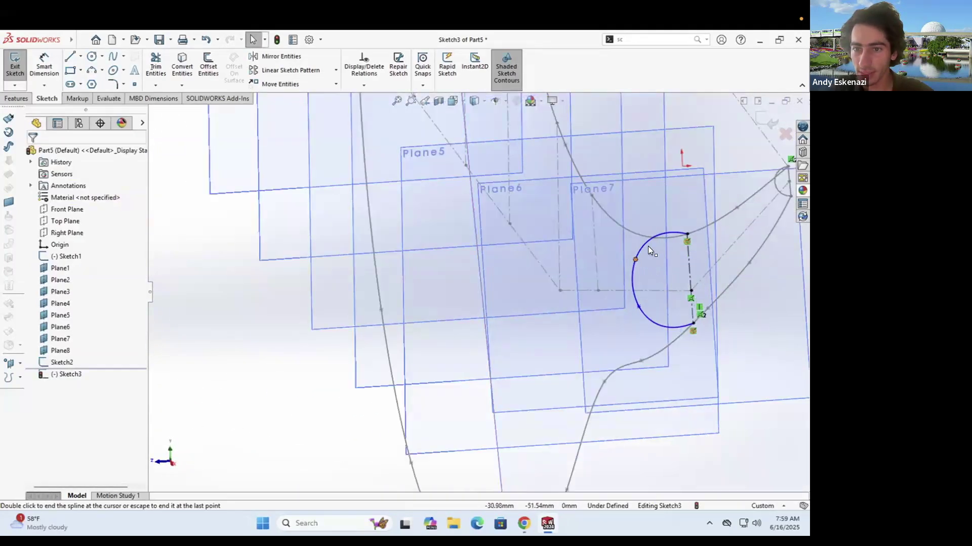
drag(647, 246, 657, 243)
drag(655, 321, 656, 307)
middle_drag(667, 255, 524, 274)
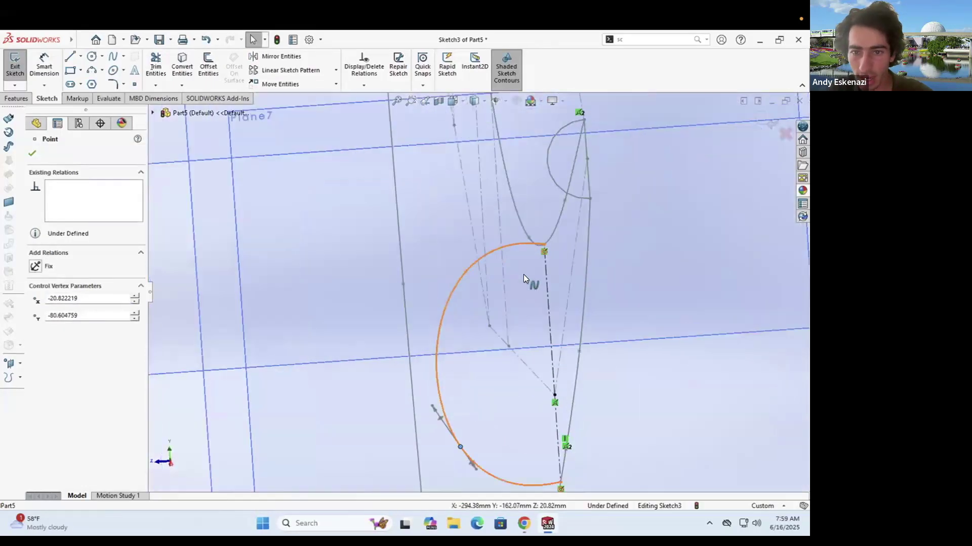
drag(479, 271, 499, 265)
scroll(502, 358, up, 3)
drag(470, 369, 482, 371)
click(483, 327)
scroll(483, 327, up, 3)
middle_drag(498, 325, 602, 357)
scroll(603, 358, up, 5)
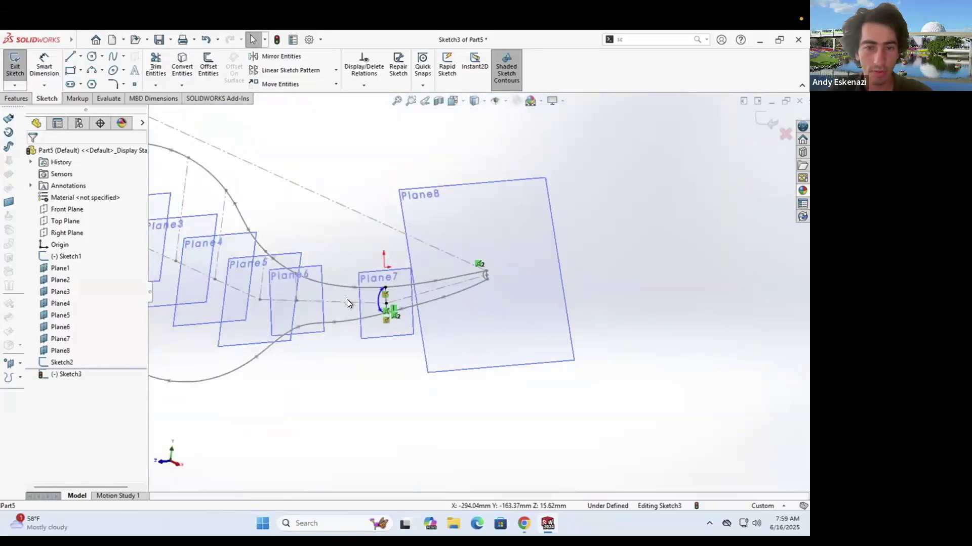
scroll(348, 300, up, 2)
scroll(223, 307, down, 3)
click(15, 65)
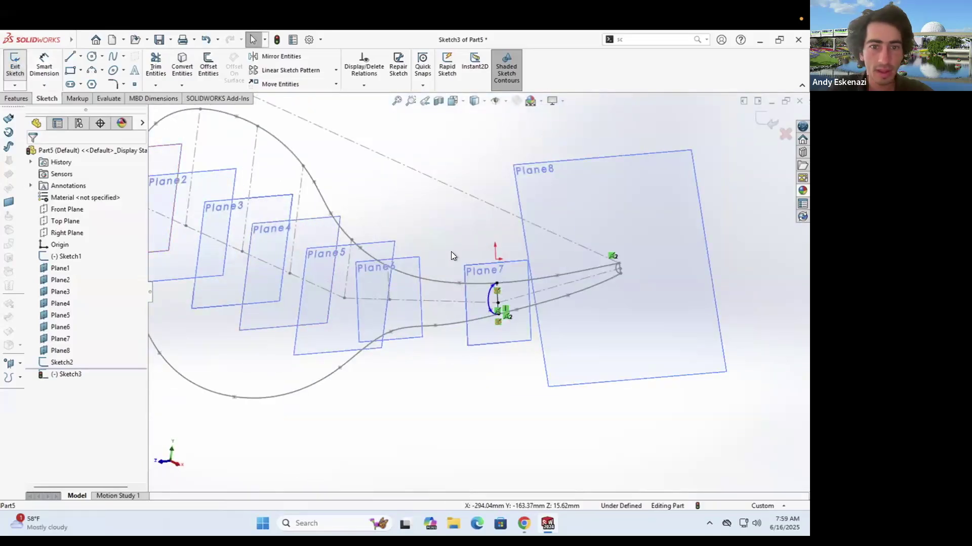
Step: Start a sketch on Plane6 and draw a construction line about 39 mm long upward from the sketch origin
scroll(404, 285, down, 3)
scroll(404, 285, down, 1)
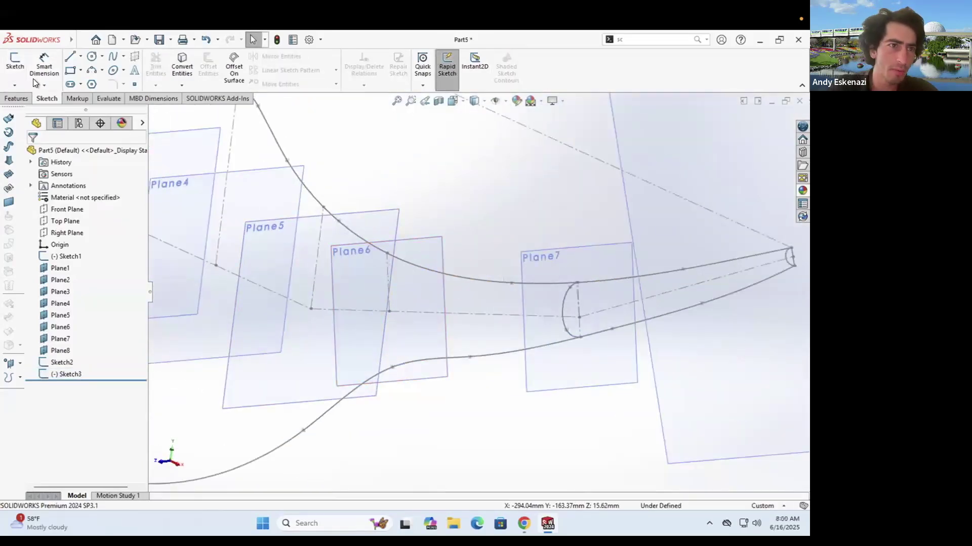
click(14, 66)
click(425, 241)
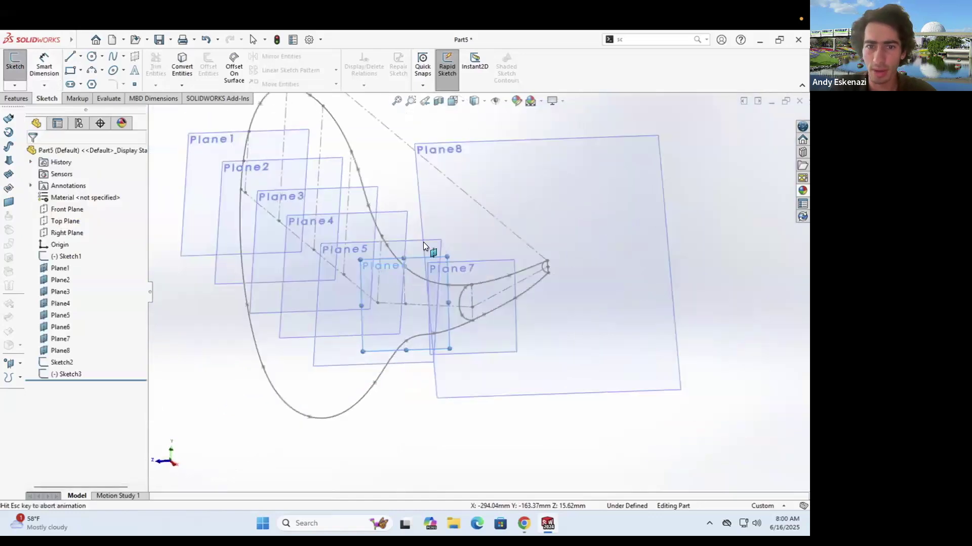
middle_drag(469, 303, 508, 317)
scroll(475, 286, down, 5)
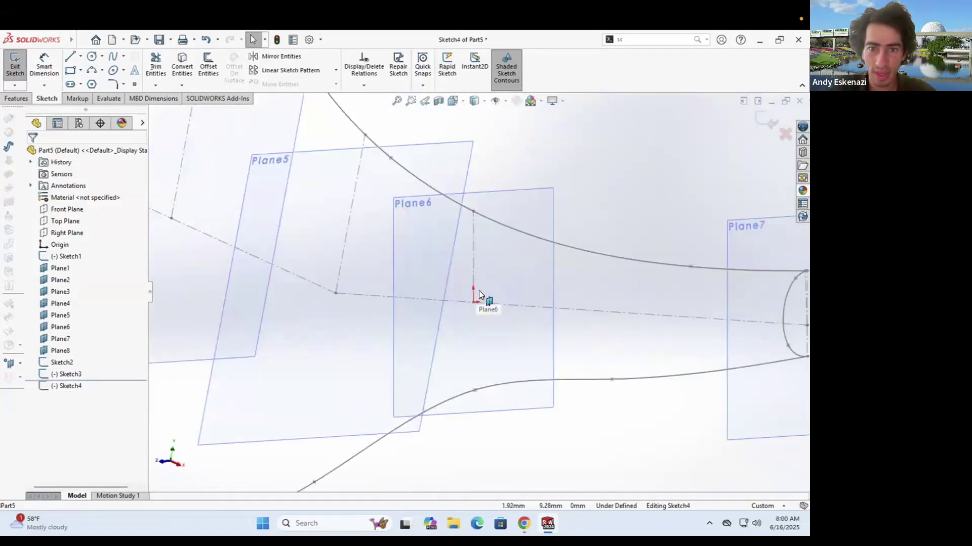
click(80, 56)
click(84, 81)
click(474, 302)
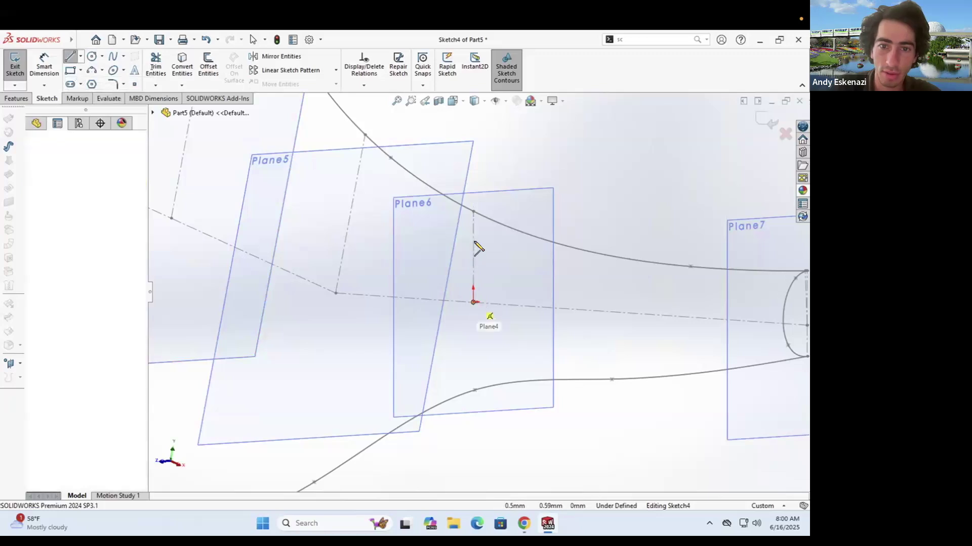
click(477, 236)
key(Escape)
Step: Pierce the upper endpoint of the Plane6 construction line to the spout's upper profile curve
click(476, 236)
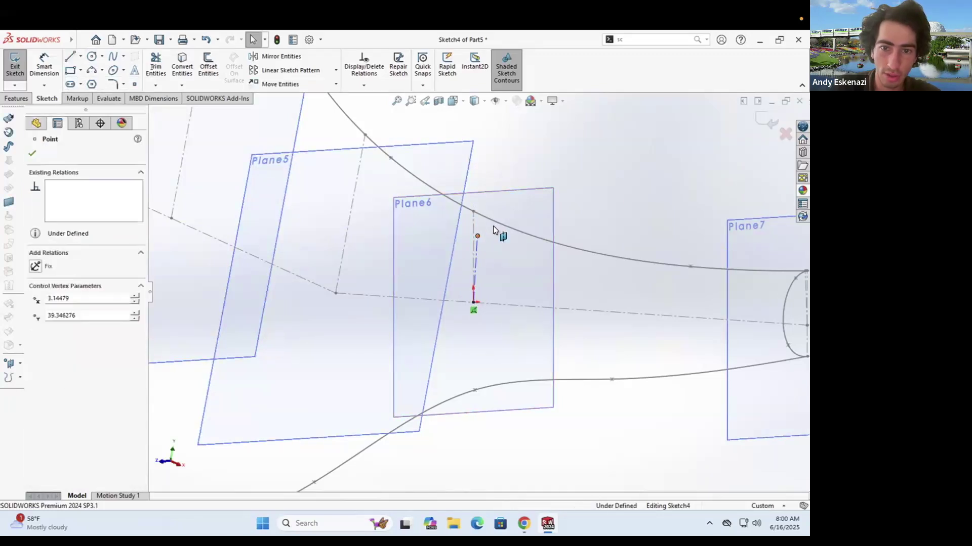
ctrl+click(493, 221)
click(36, 353)
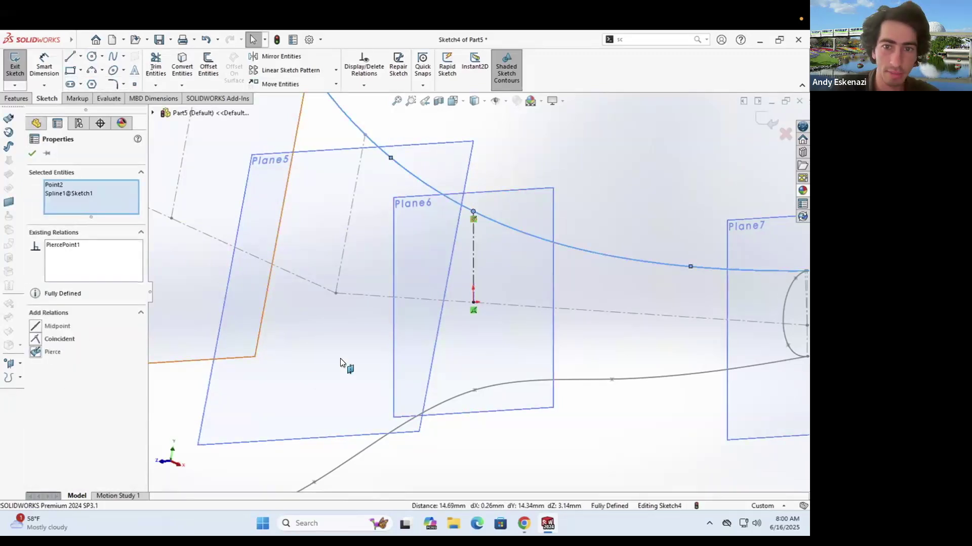
click(340, 361)
Step: Draw a vertical construction line downward from the Plane6 sketch origin and pierce its lower endpoint to the lower profile curve
click(81, 56)
click(87, 80)
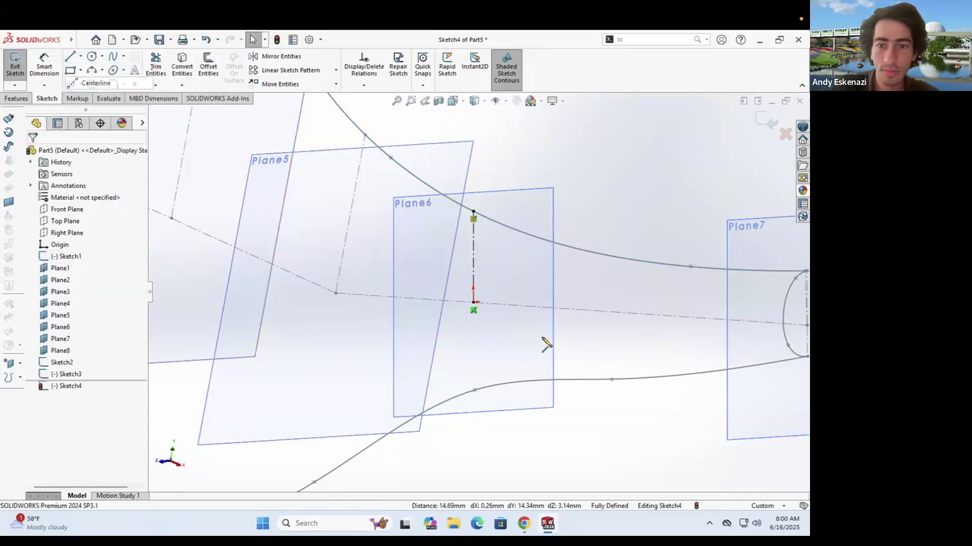
click(473, 302)
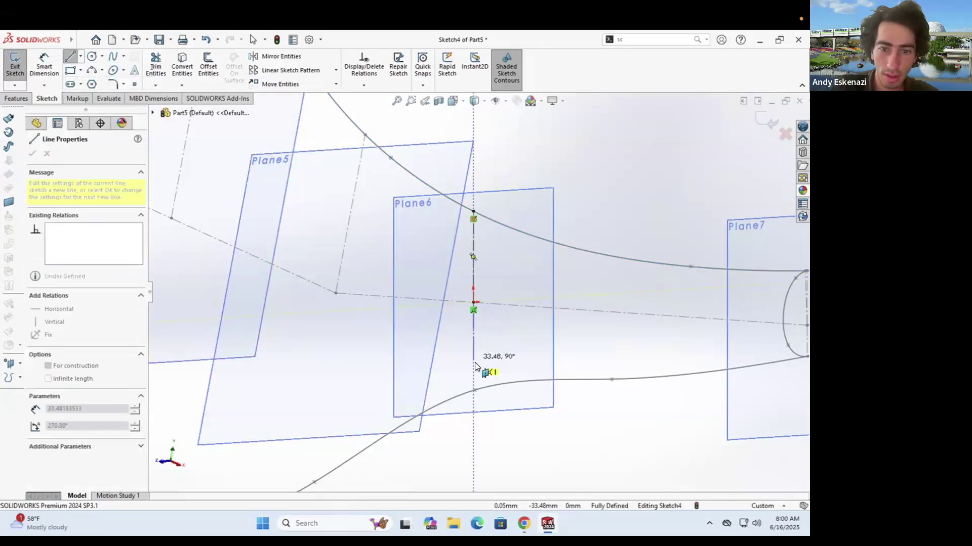
click(473, 360)
key(Escape)
click(473, 359)
ctrl+click(492, 384)
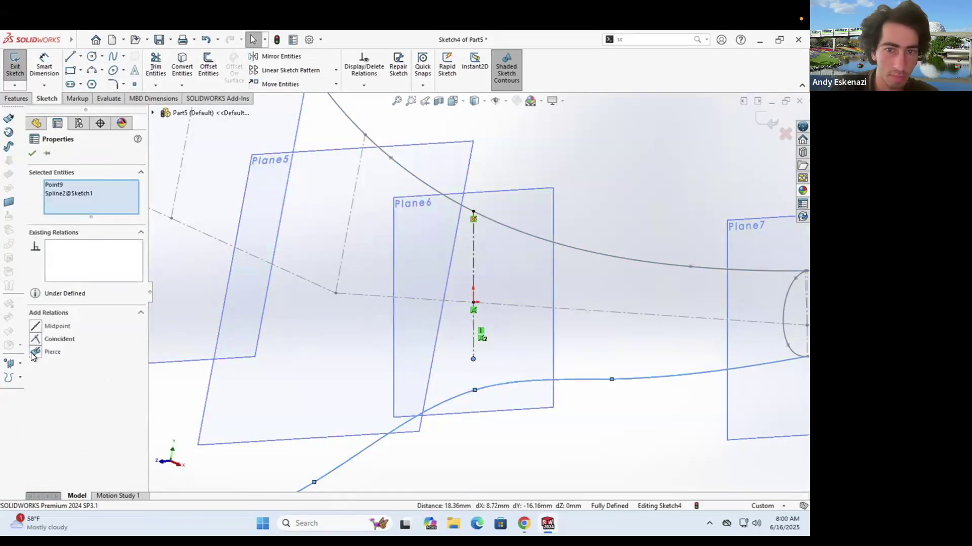
click(34, 353)
key(Escape)
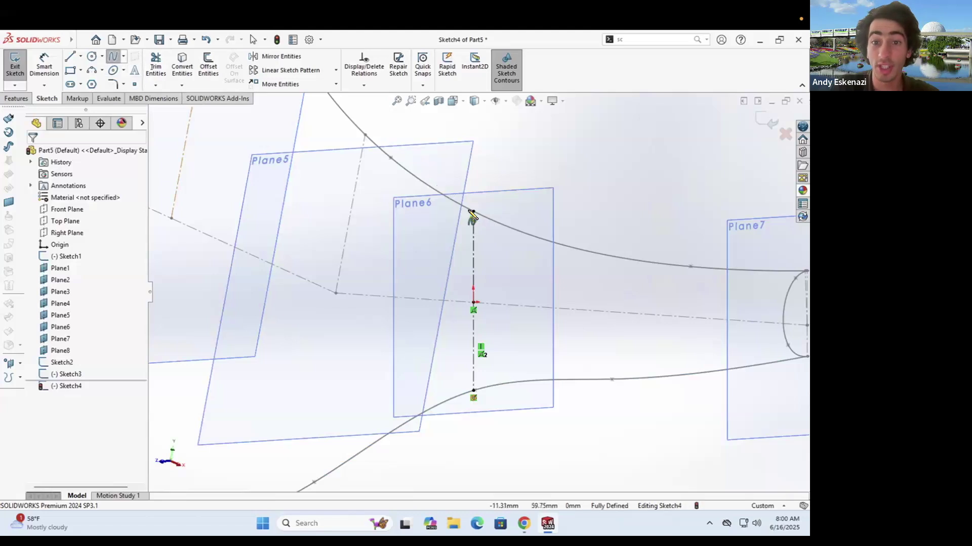
Step: On Plane6, sketch a spline from the upper construction endpoint through three intermediate points to the lower endpoint, bulging to one side
click(473, 211)
click(430, 229)
click(391, 302)
click(423, 372)
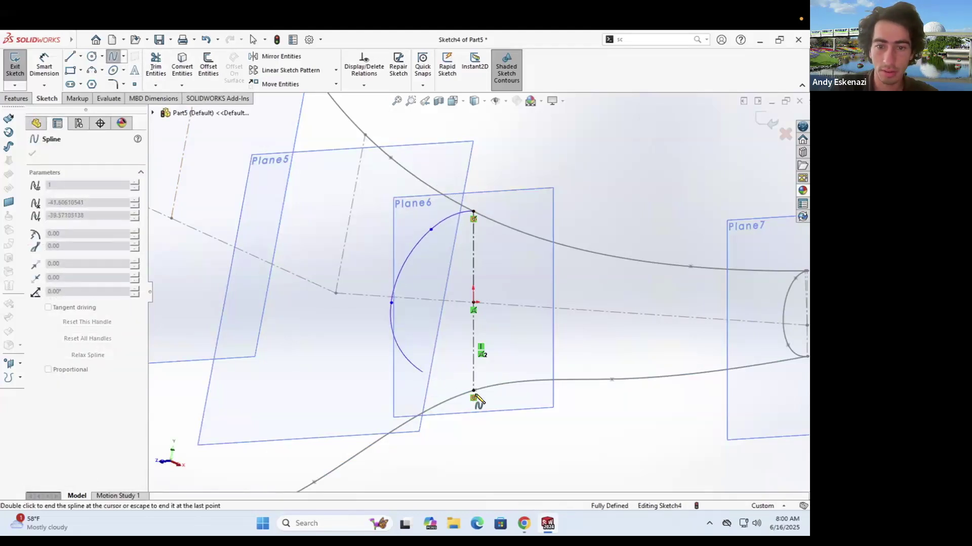
click(473, 391)
key(Escape)
Step: Adjust the Plane6 spline's three intermediate points to form a smooth, rounded half cross-section, and finish the sketch
scroll(455, 306, up, 4)
middle_drag(418, 301, 473, 303)
scroll(602, 316, down, 6)
drag(549, 189, 573, 175)
drag(479, 292, 505, 292)
drag(539, 401, 586, 419)
key(Escape)
scroll(556, 299, up, 4)
mouse_move(554, 299)
middle_down()
mouse_move(530, 297)
mouse_move(540, 308)
mouse_move(627, 280)
mouse_move(576, 264)
middle_up()
scroll(576, 264, down, 5)
click(23, 68)
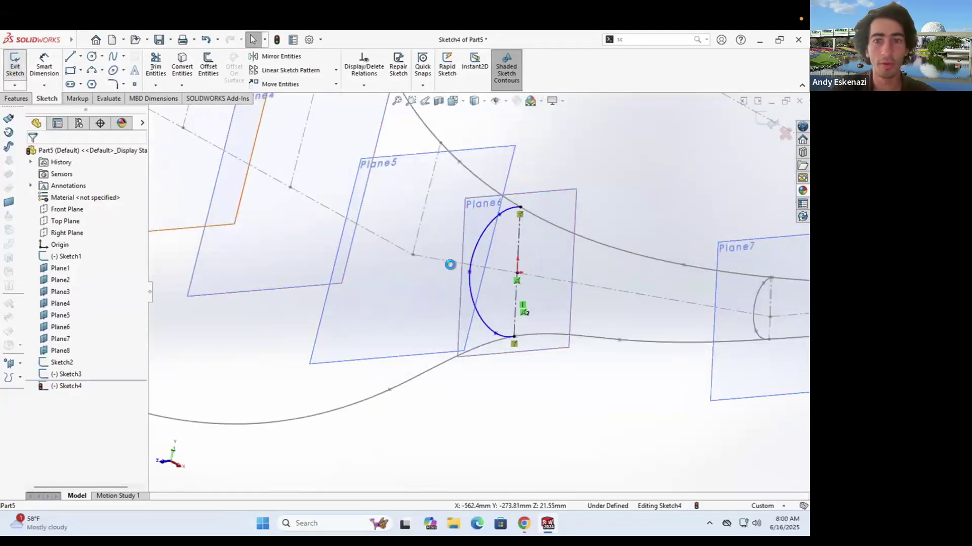
Step: Reopen Sketch4 for editing and draw a construction line from the spline's middle point to the sketch origin
scroll(454, 256, up, 3)
scroll(496, 265, down, 3)
scroll(523, 295, down, 2)
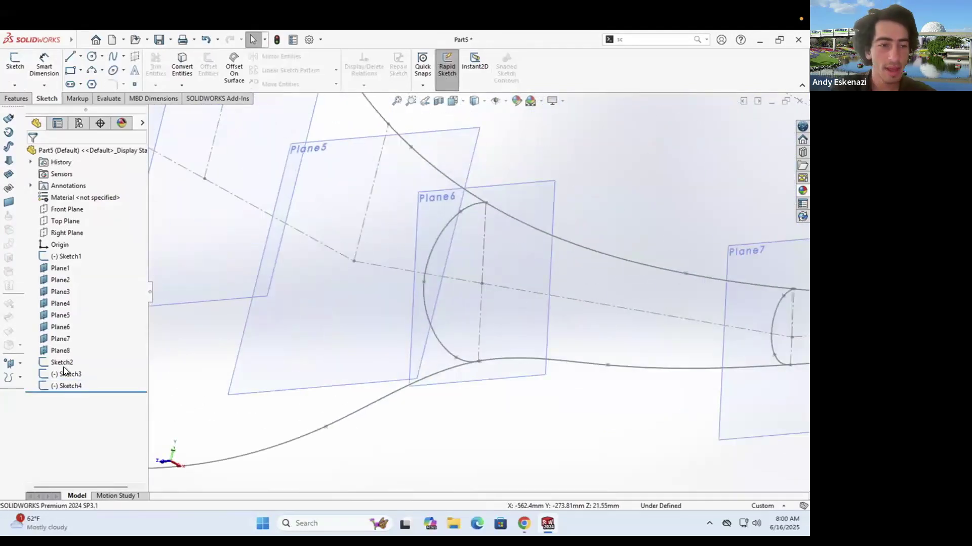
right_click(66, 384)
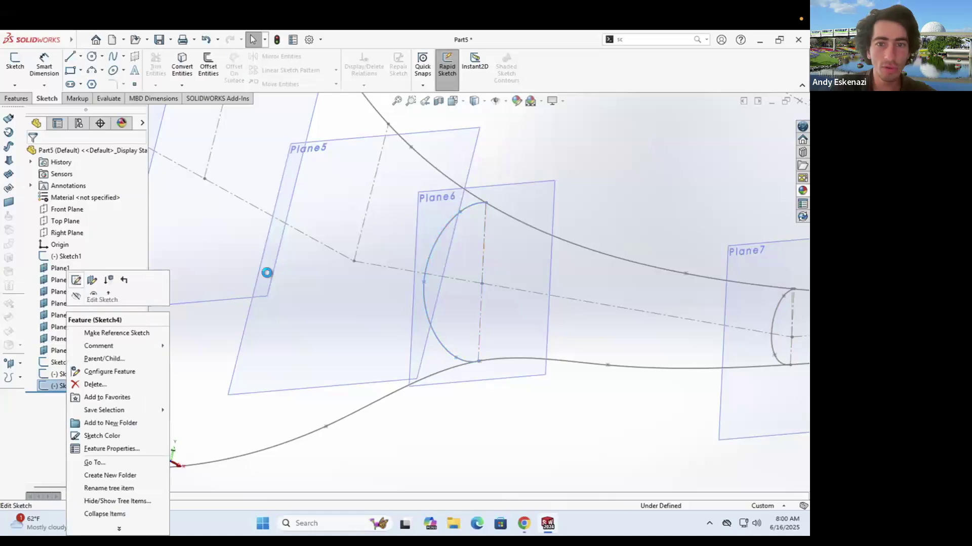
click(76, 280)
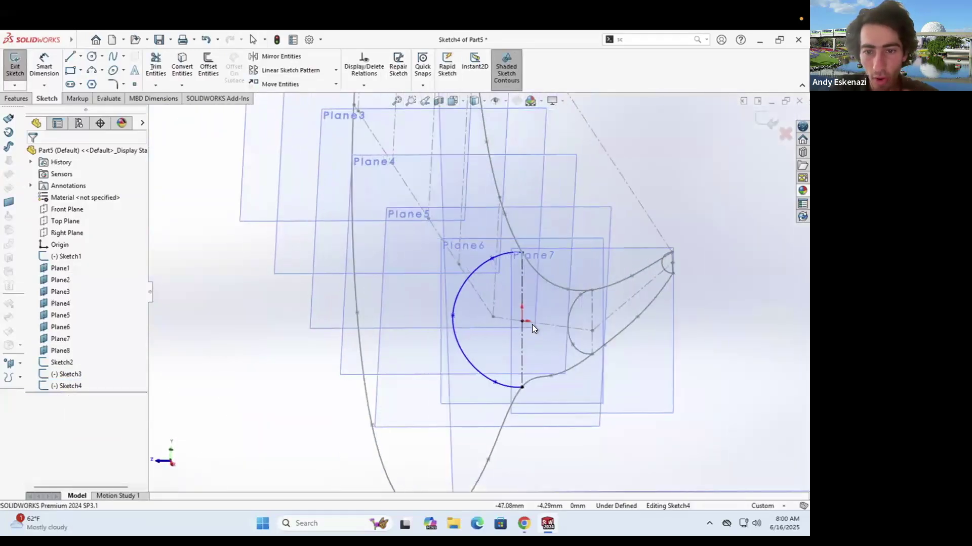
click(80, 57)
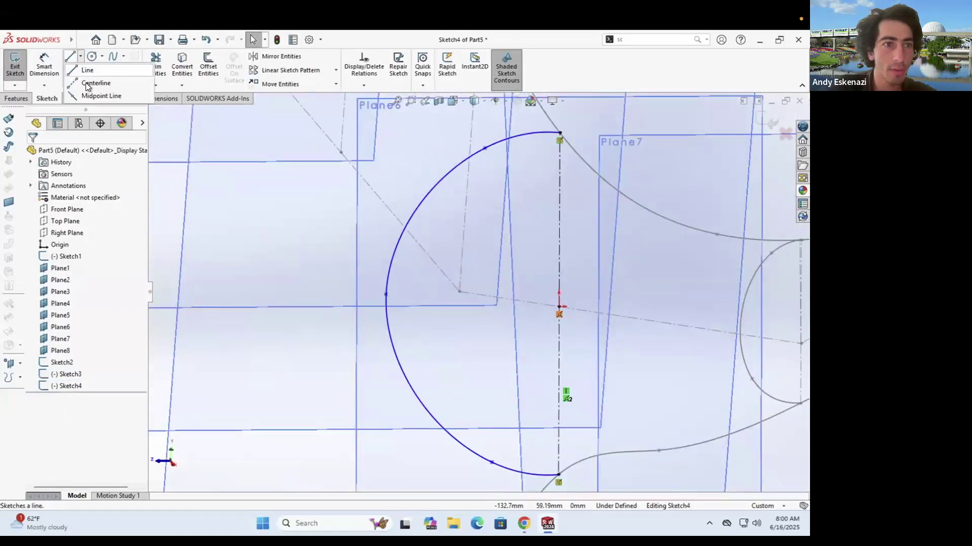
click(86, 83)
click(386, 294)
click(558, 306)
key(Escape)
Step: Make the new construction line perpendicular to the upper vertical construction line
click(530, 305)
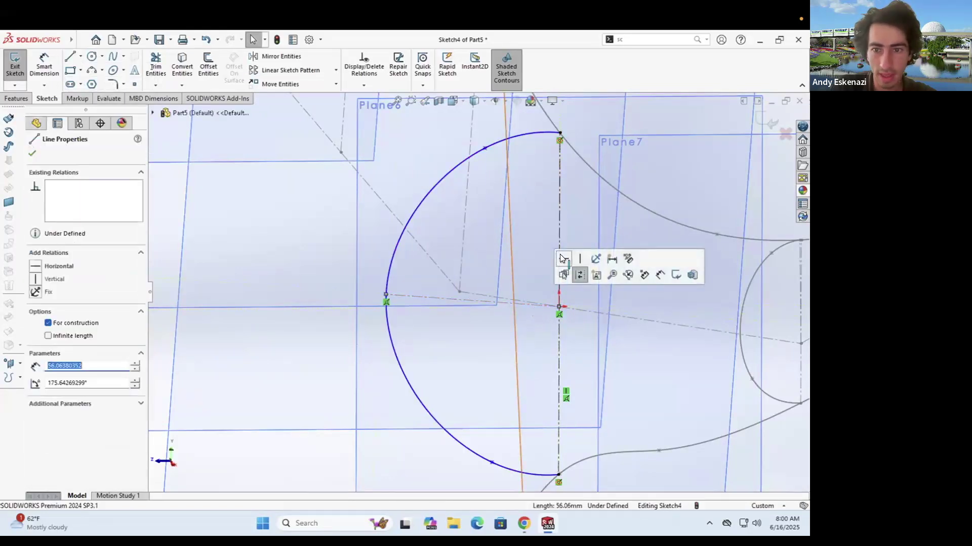
ctrl+click(557, 248)
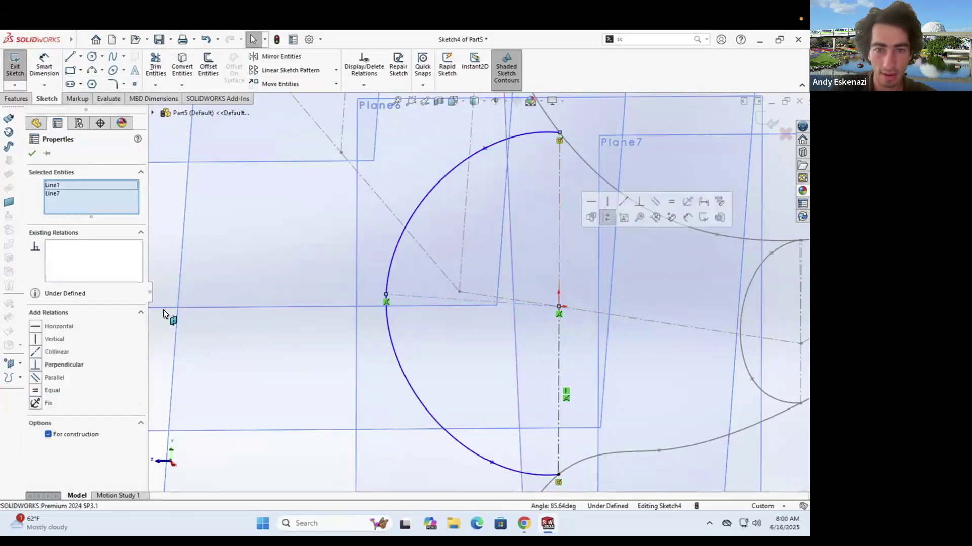
click(35, 364)
click(479, 257)
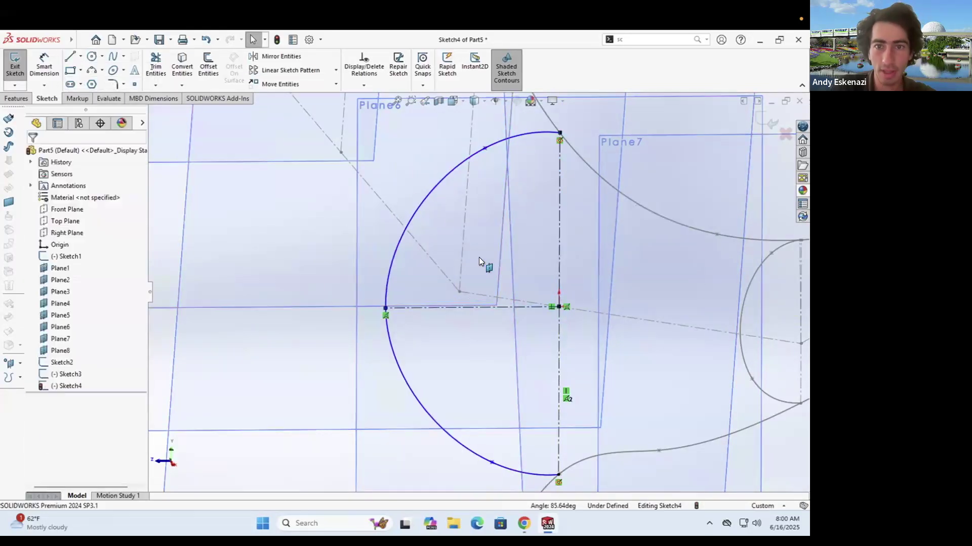
Step: Set the length of Sketch4's new horizontal construction line to 55 mm and finish the sketch
click(41, 65)
click(419, 307)
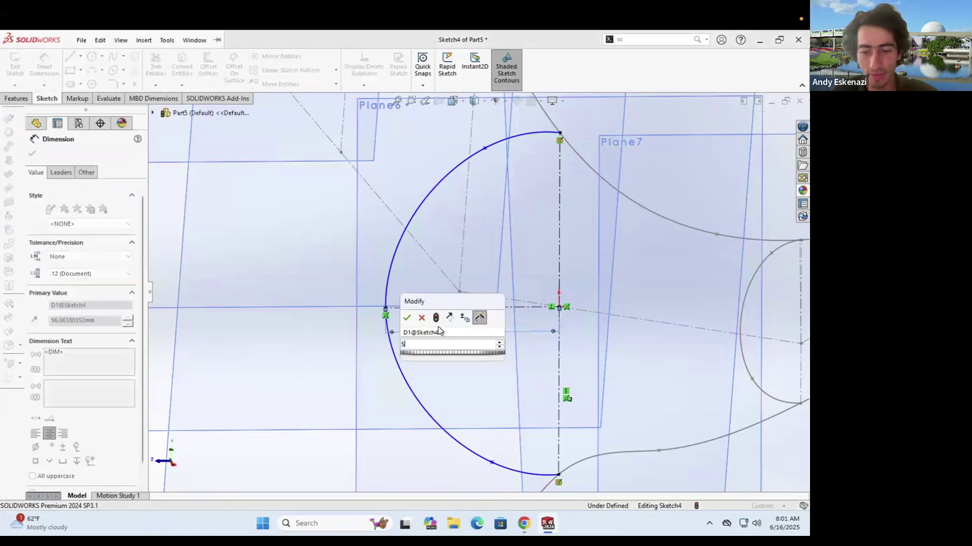
text(55)
key(Return)
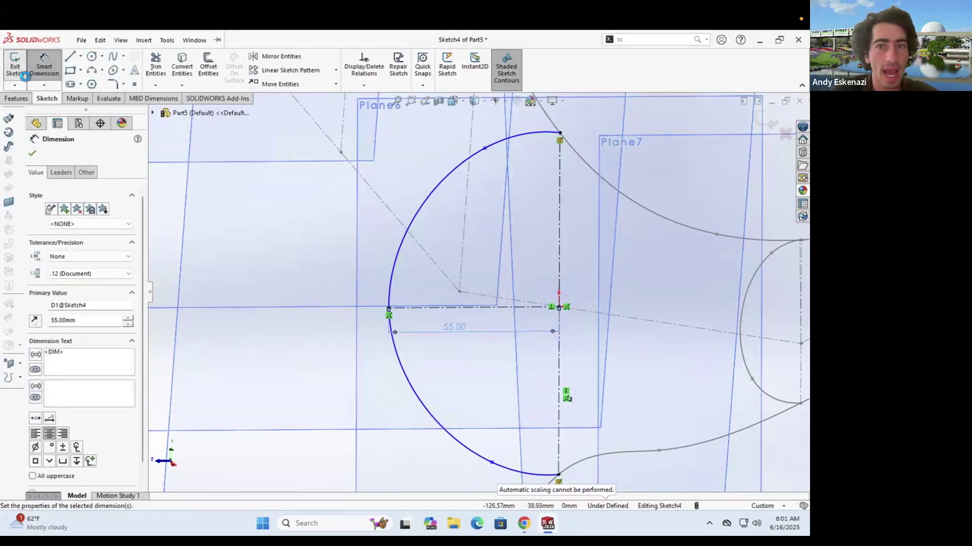
click(15, 65)
Step: Reopen Sketch3 on Plane7 for editing and delete its existing half cross-section spline
scroll(537, 289, up, 5)
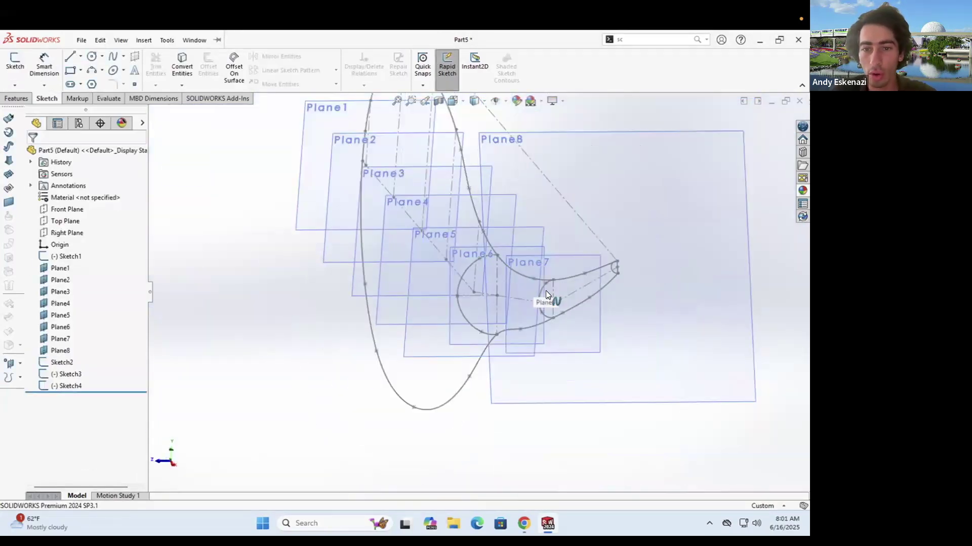
double_click(542, 288)
right_click(542, 288)
click(547, 269)
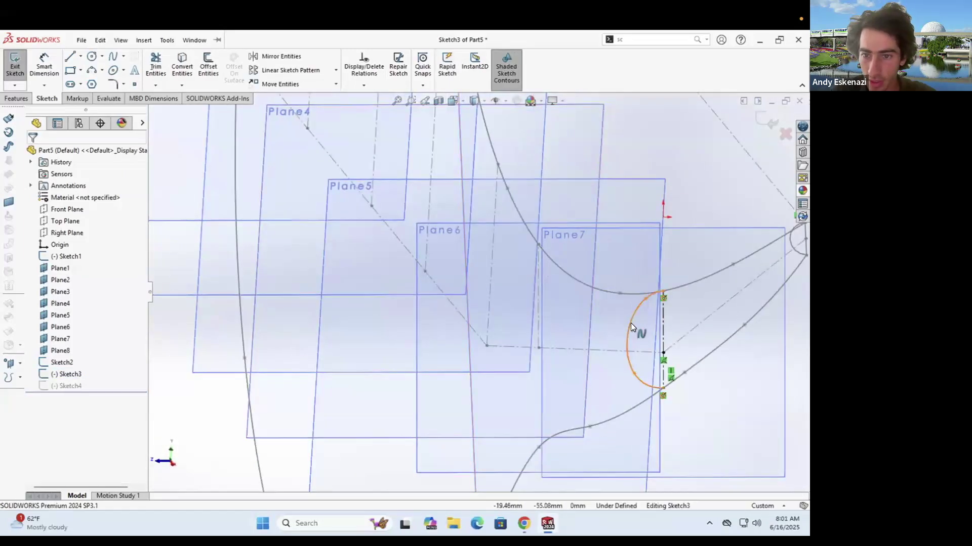
right_click(630, 323)
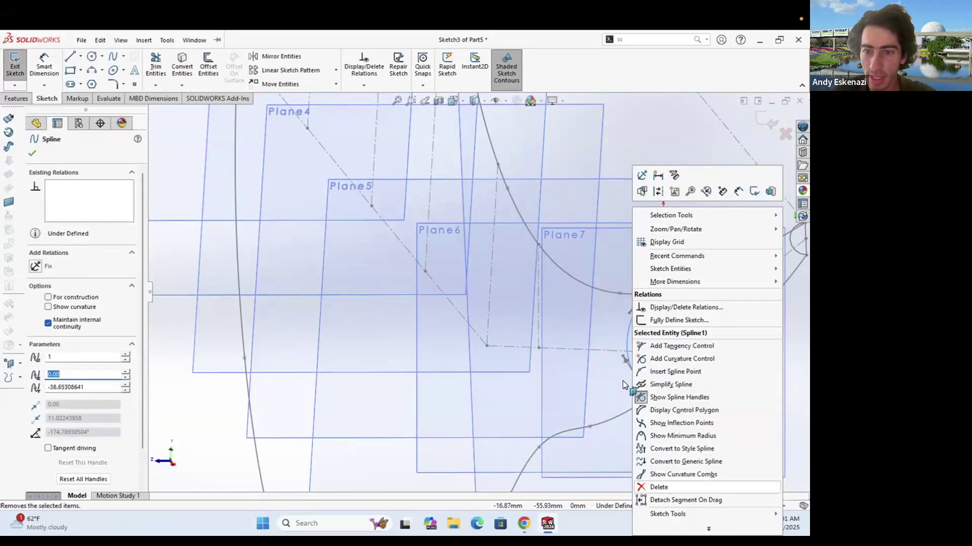
click(658, 487)
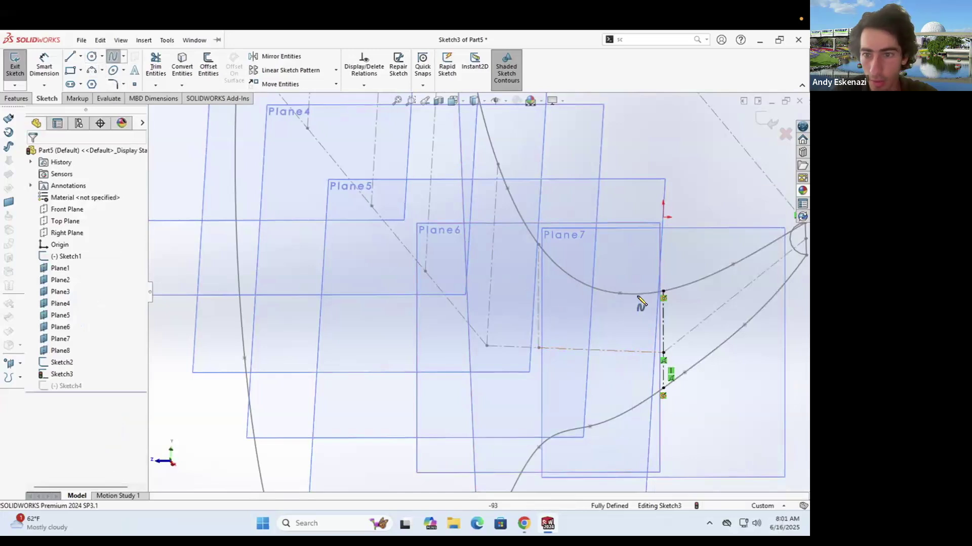
Step: In Sketch3, draw a spline from the upper construction endpoint through three intermediate points, bulging outward, to the lower endpoint
click(663, 293)
click(627, 314)
click(612, 353)
click(628, 383)
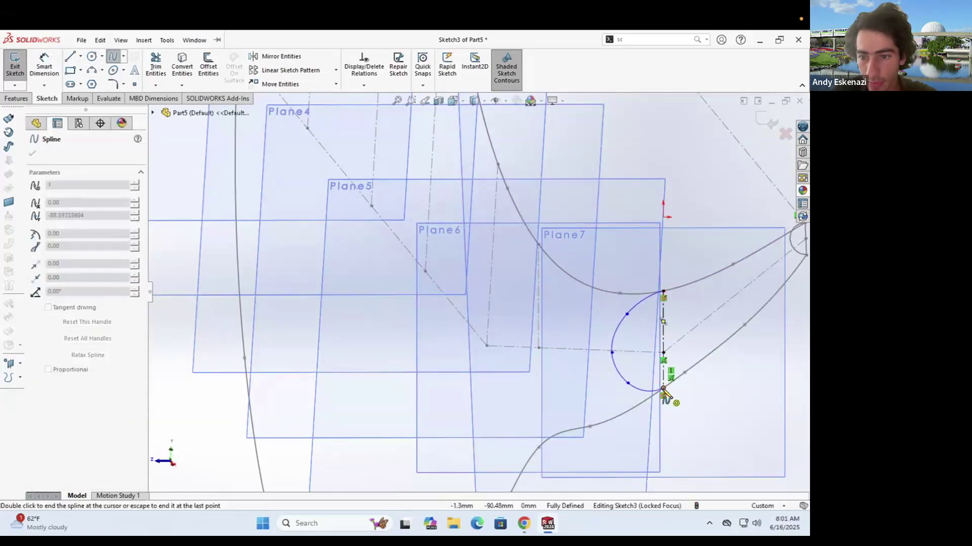
key(Escape)
click(626, 383)
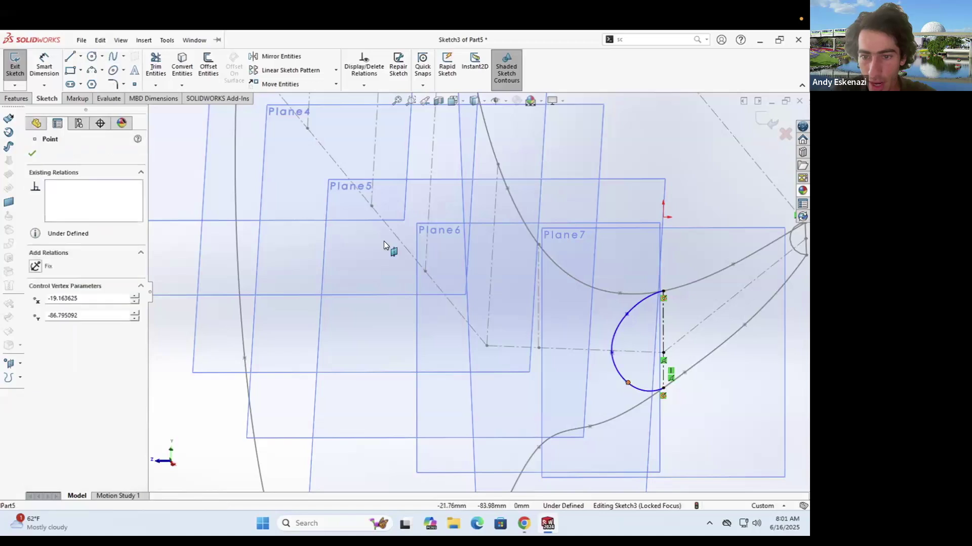
key(Escape)
Step: Draw a horizontal construction line from the junction of Sketch3's vertical construction lines to the new spline's middle point
click(81, 56)
click(94, 78)
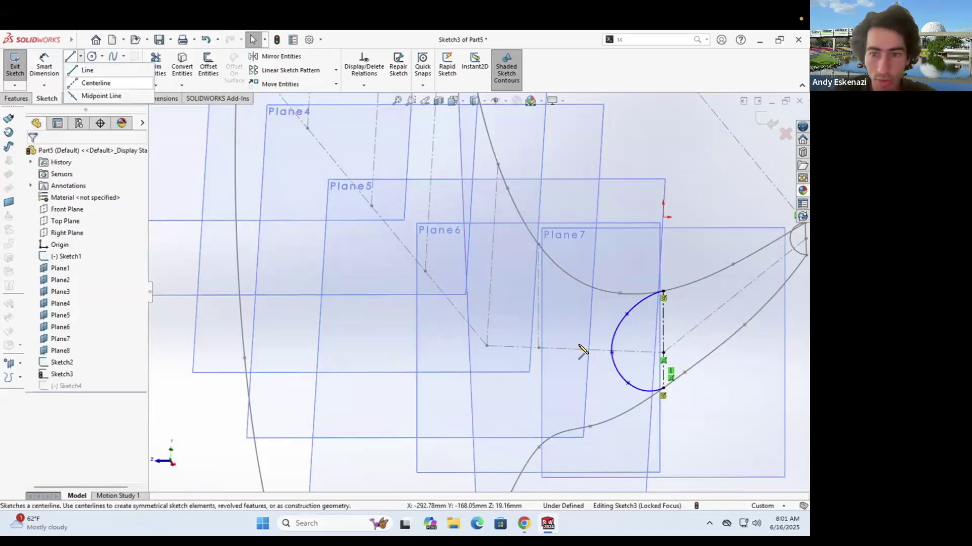
click(662, 352)
click(612, 352)
key(Escape)
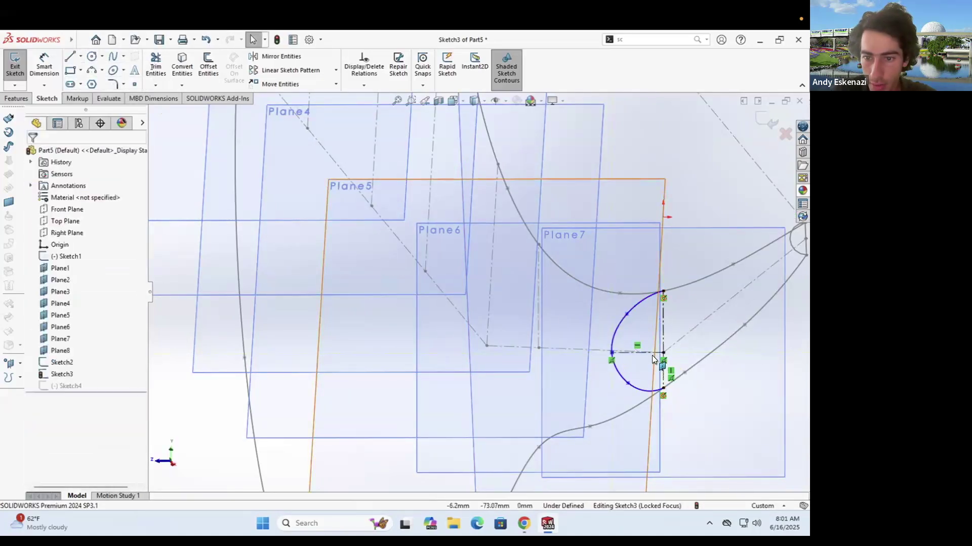
Step: Dimension the horizontal construction line in Sketch3 to 30 mm
scroll(652, 355, up, 5)
click(44, 66)
click(518, 320)
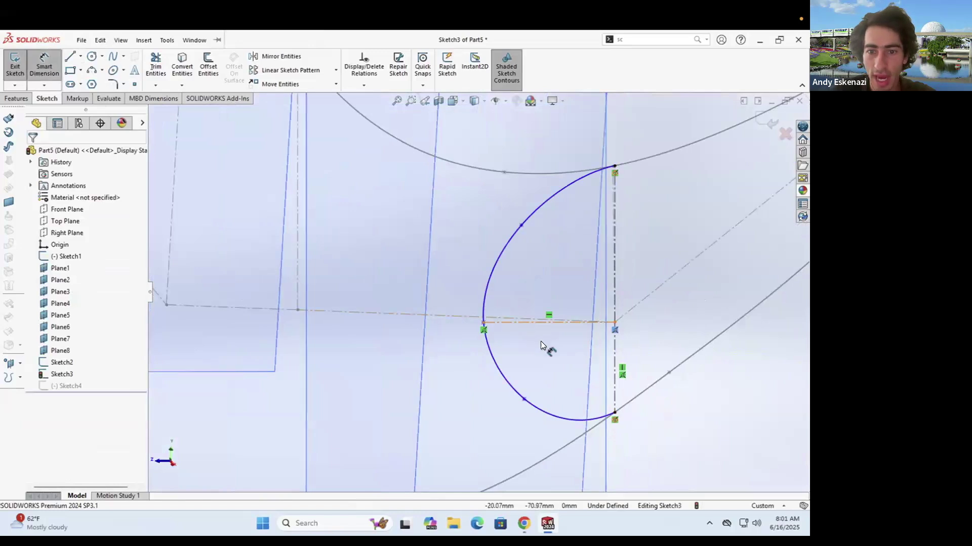
click(540, 341)
text(30)
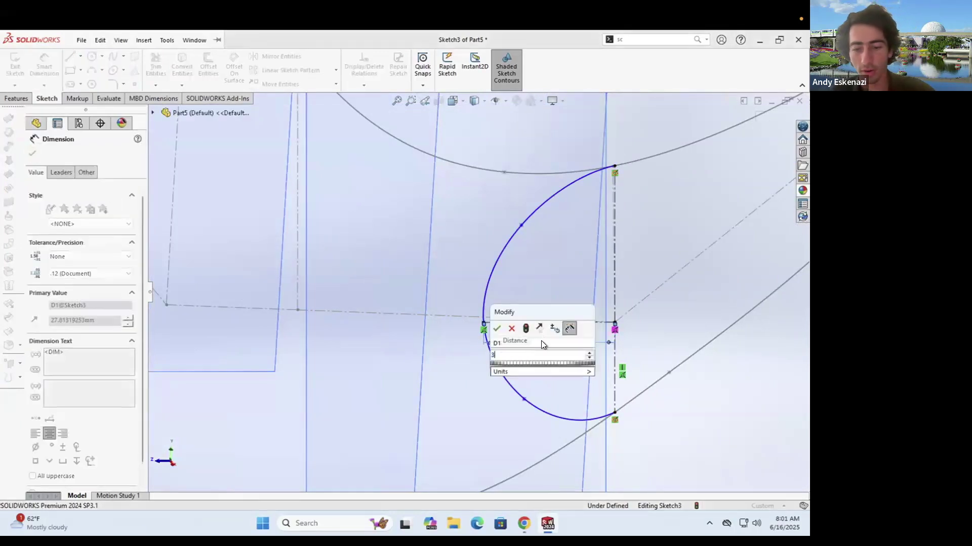
key(Return)
Step: Adjust the Sketch3 spline's upper and lower intermediate points to round out the half cross-section
scroll(555, 310, down, 3)
scroll(556, 309, down, 2)
middle_drag(575, 308, 370, 227)
scroll(310, 213, up, 4)
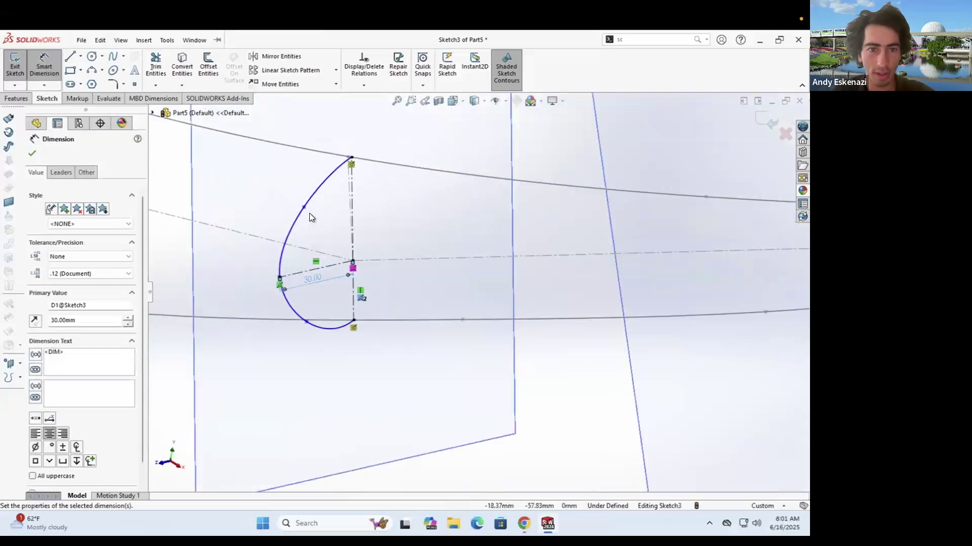
key(Escape)
drag(304, 206, 305, 190)
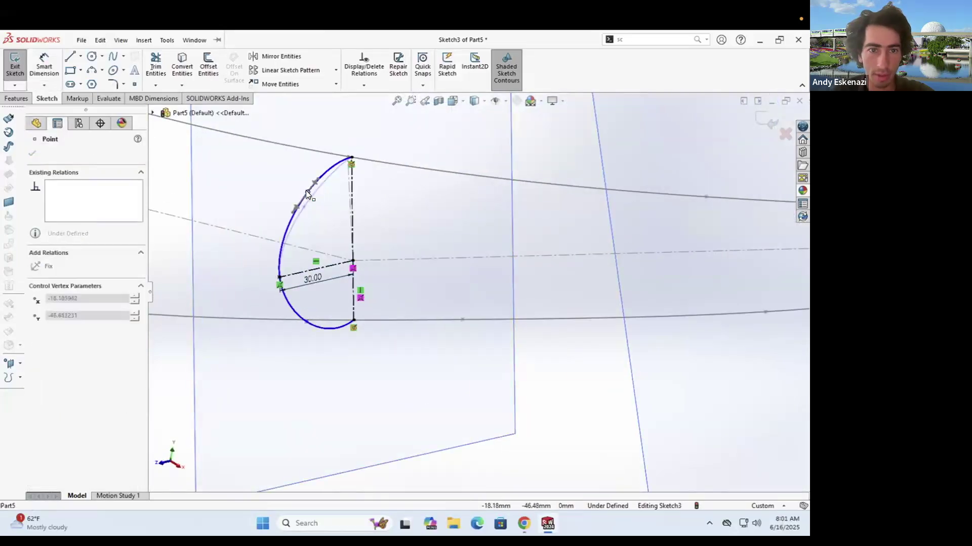
click(324, 310)
click(307, 321)
drag(311, 306, 312, 302)
Step: Examine the Plane7 half cross-section against the lamp's profile curves and finish the sketch
scroll(298, 287, down, 3)
middle_drag(298, 287, 475, 316)
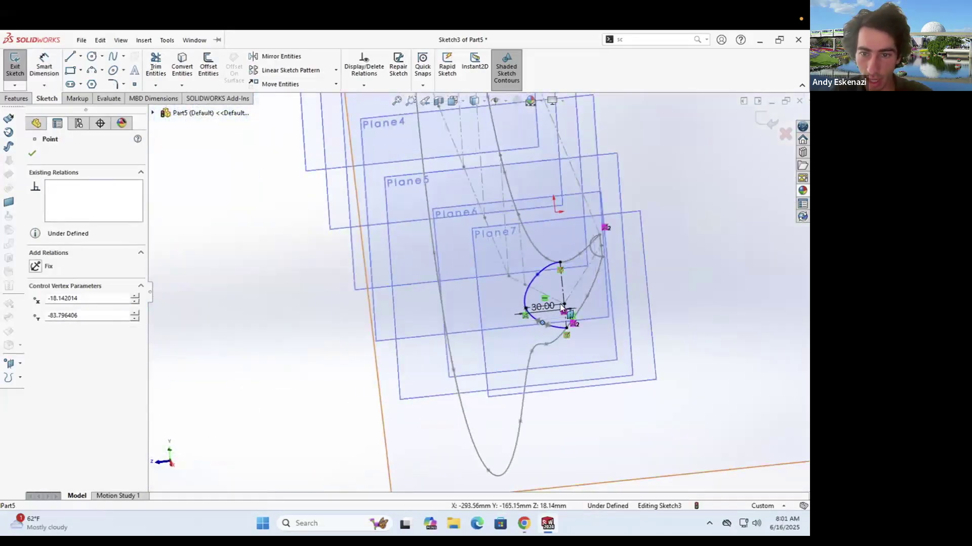
scroll(526, 337, down, 4)
click(519, 298)
scroll(501, 293, up, 2)
scroll(548, 256, up, 3)
middle_drag(549, 256, 642, 304)
scroll(364, 260, up, 7)
scroll(335, 258, down, 4)
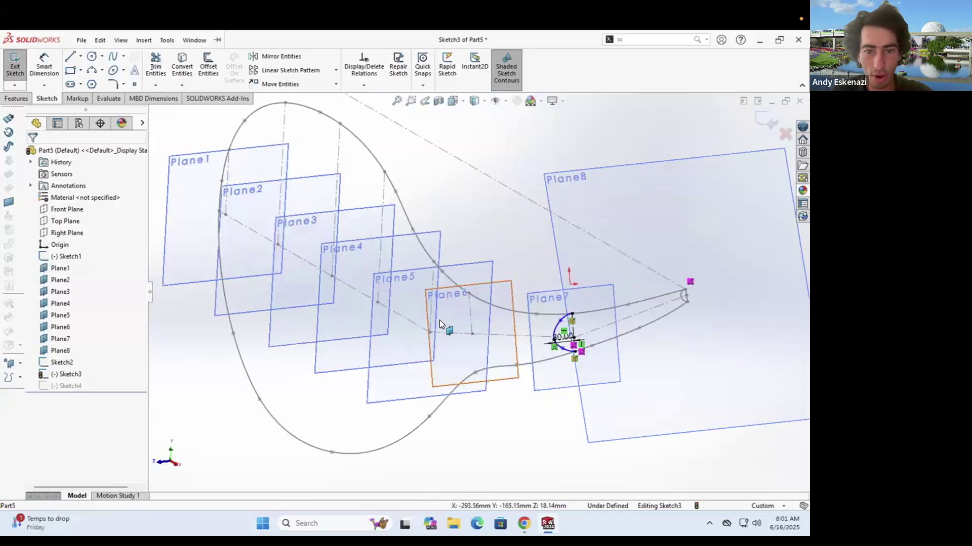
scroll(440, 320, down, 3)
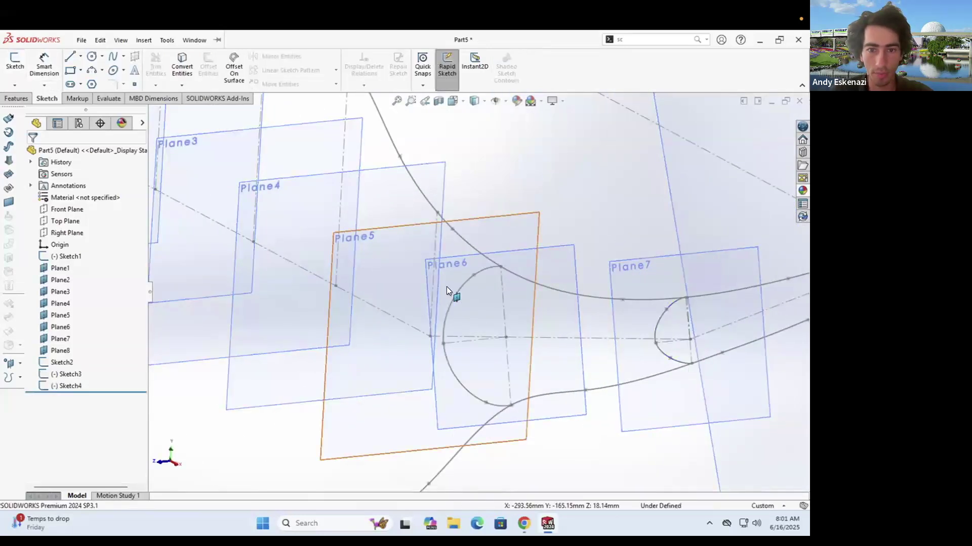
Step: Start a sketch on Plane5 and draw a construction line from the centerline bend upward along the existing vertical centerline, stopping short of the upper curve
scroll(463, 288, up, 5)
middle_drag(464, 284, 497, 318)
scroll(497, 317, down, 1)
scroll(466, 286, down, 3)
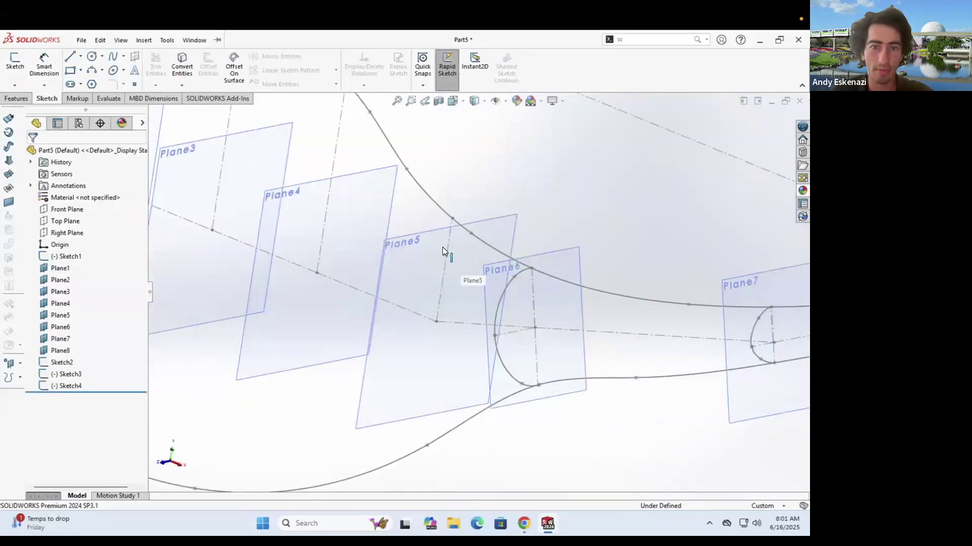
click(14, 65)
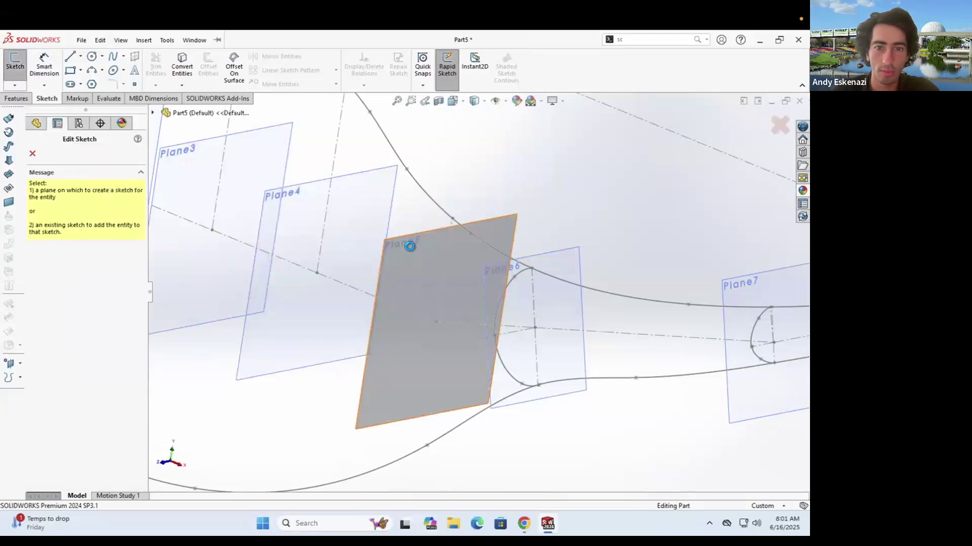
click(407, 244)
middle_drag(496, 304, 503, 336)
scroll(503, 336, down, 6)
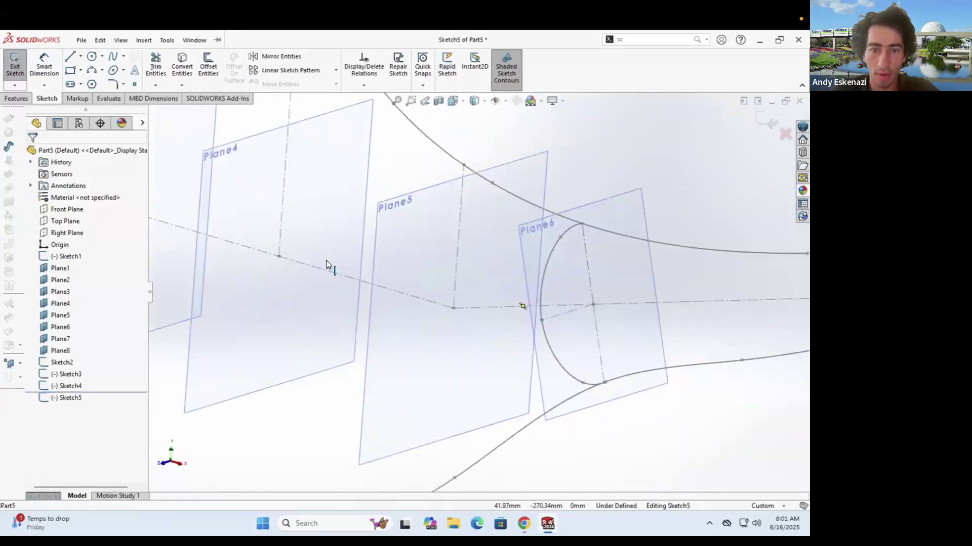
click(80, 58)
click(101, 81)
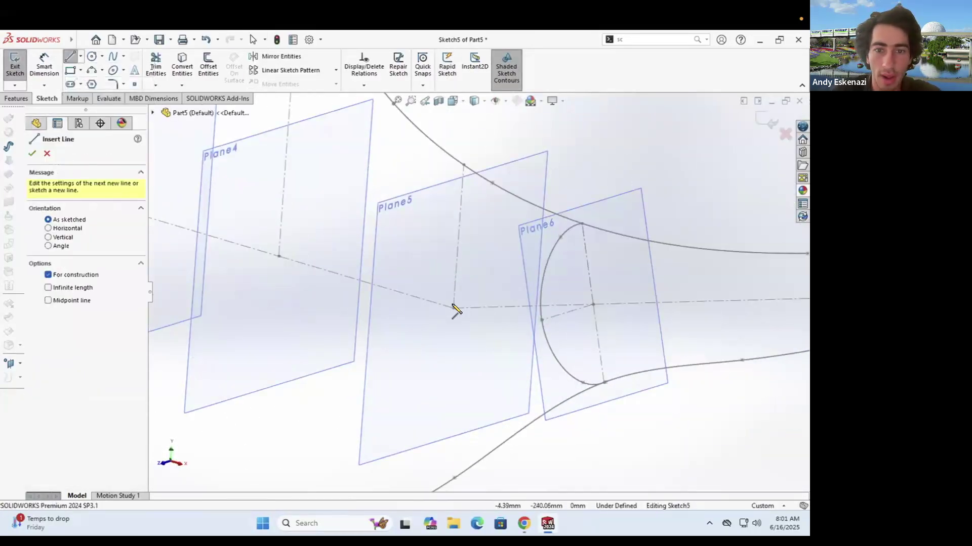
click(460, 202)
key(Escape)
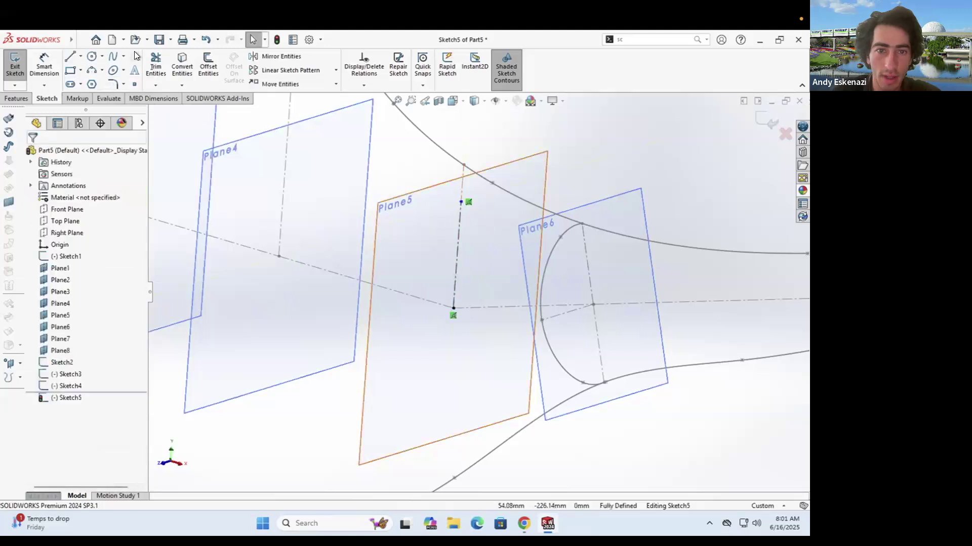
Step: Draw a vertical construction line downward from the centerline bend, ending above the lower profile curve
click(80, 57)
click(81, 84)
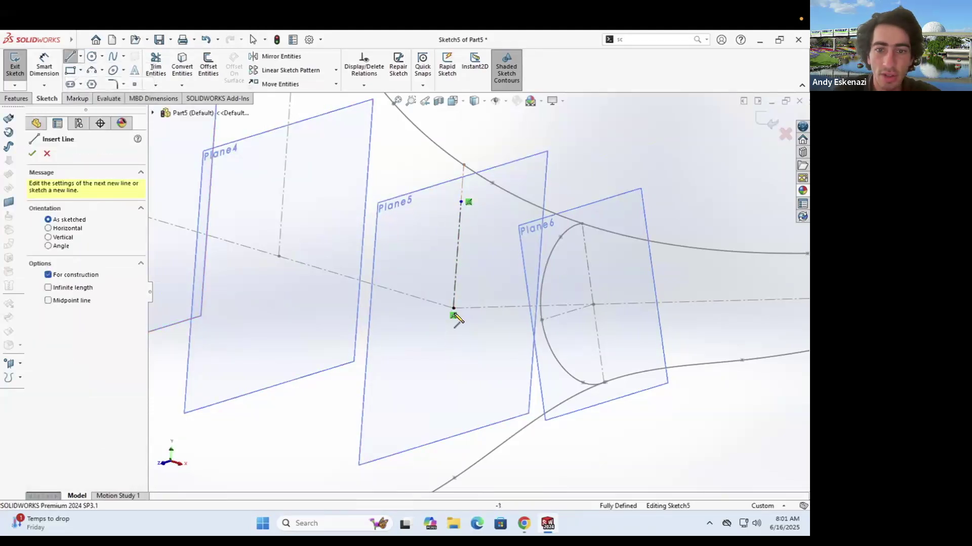
click(454, 307)
click(447, 401)
key(Escape)
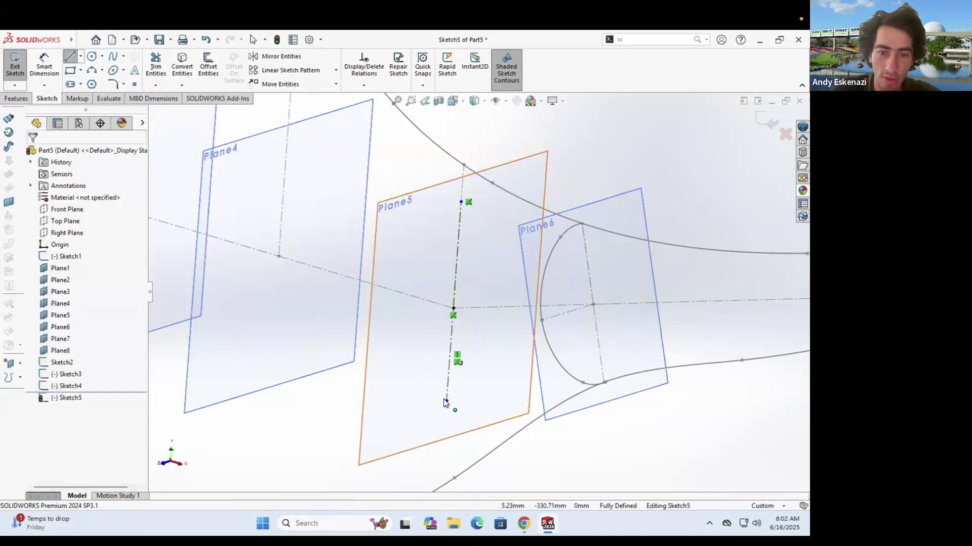
Step: Add a Pierce relation between the lower construction line's free endpoint and the lower profile curve
click(446, 400)
scroll(468, 437, up, 2)
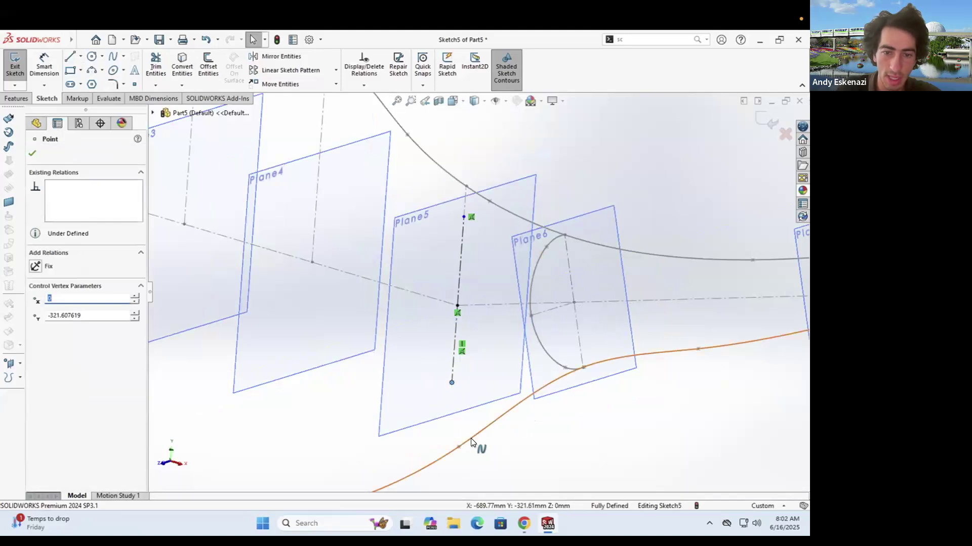
ctrl+click(470, 438)
key(Escape)
scroll(559, 300, up, 6)
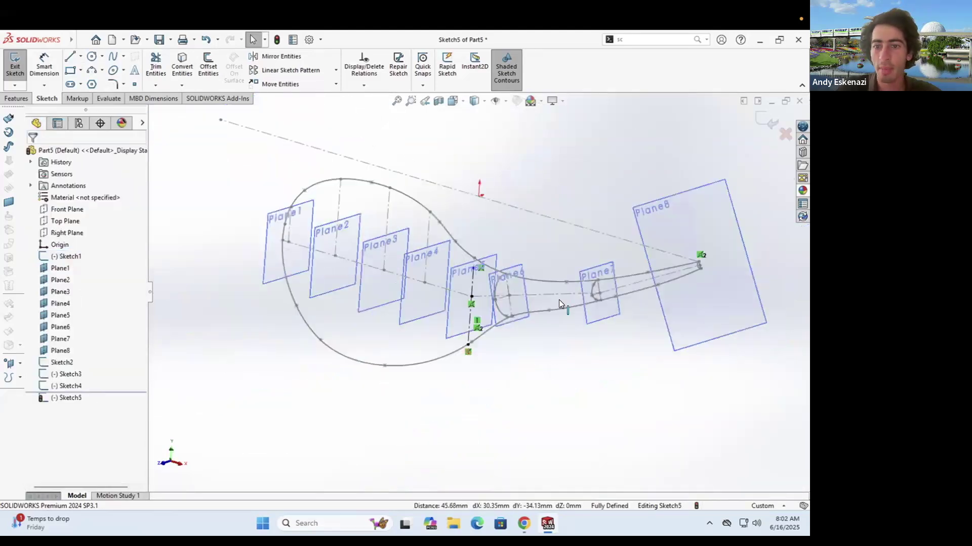
Step: Add a Pierce relation between the upper construction line's free endpoint and the upper profile curve
scroll(486, 302, down, 3)
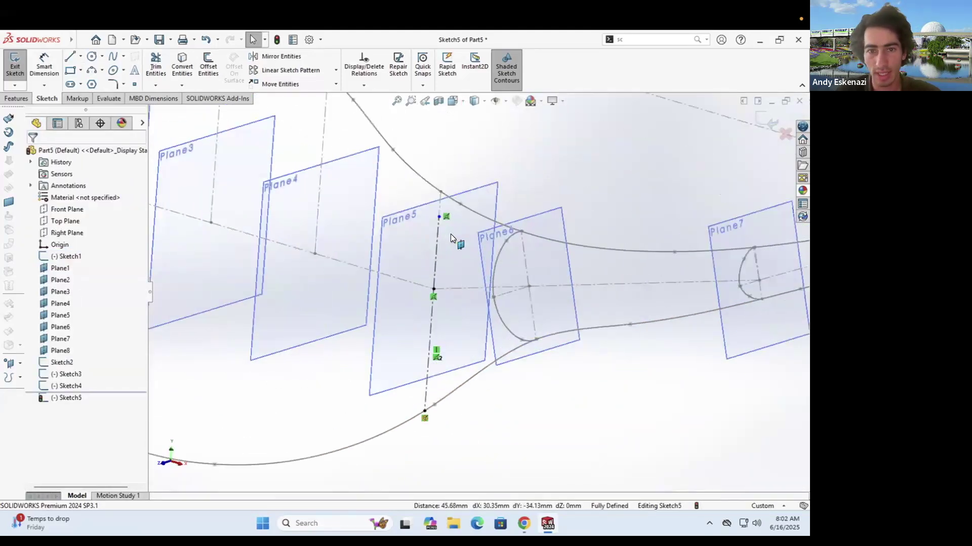
click(438, 216)
ctrl+click(466, 209)
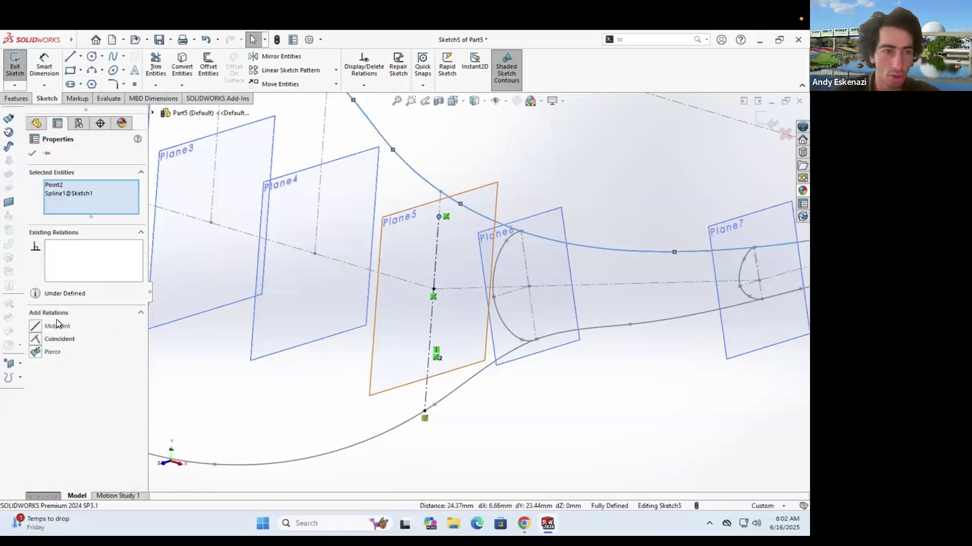
click(36, 353)
key(Escape)
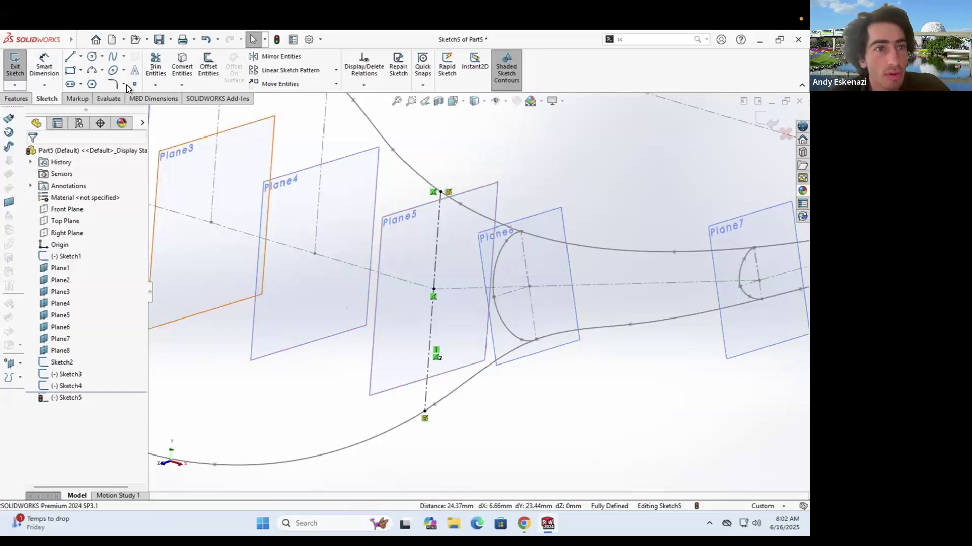
Step: On Plane5, sketch a spline from the upper pierced endpoint through three intermediate points to the lower pierced endpoint, bulging outward
click(112, 58)
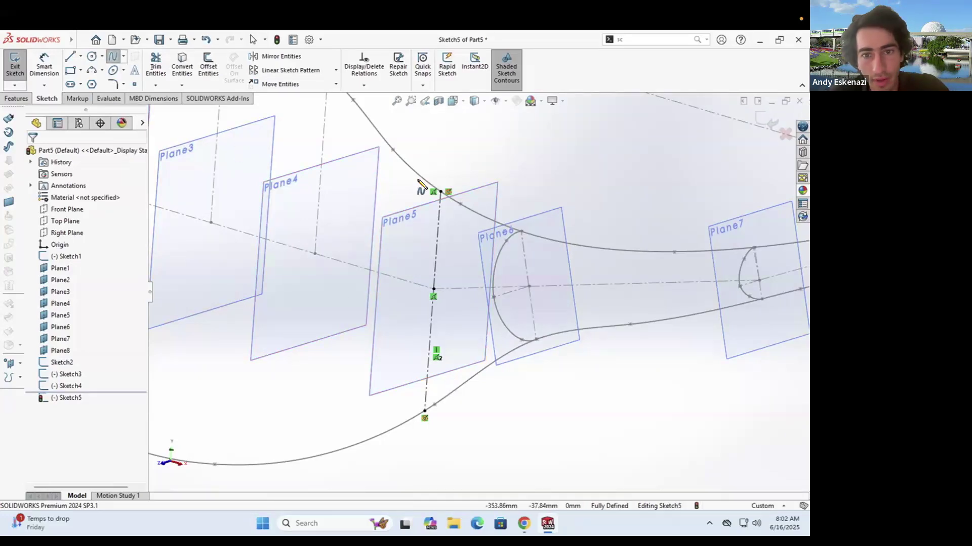
click(441, 193)
click(404, 236)
click(399, 368)
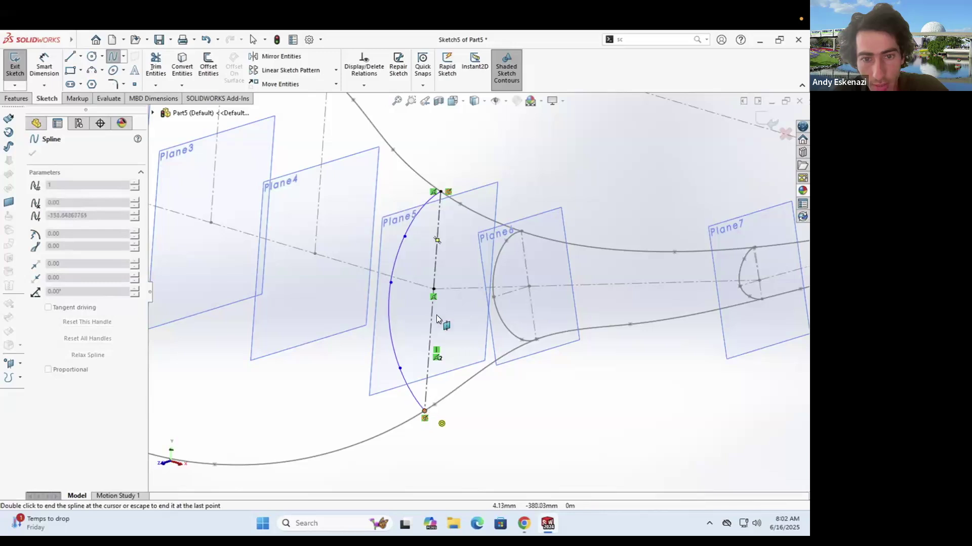
key(Escape)
Step: Draw a construction line from the Plane5 spline's middle point to the centerline bend and make it perpendicular to the upper vertical centerline
click(80, 56)
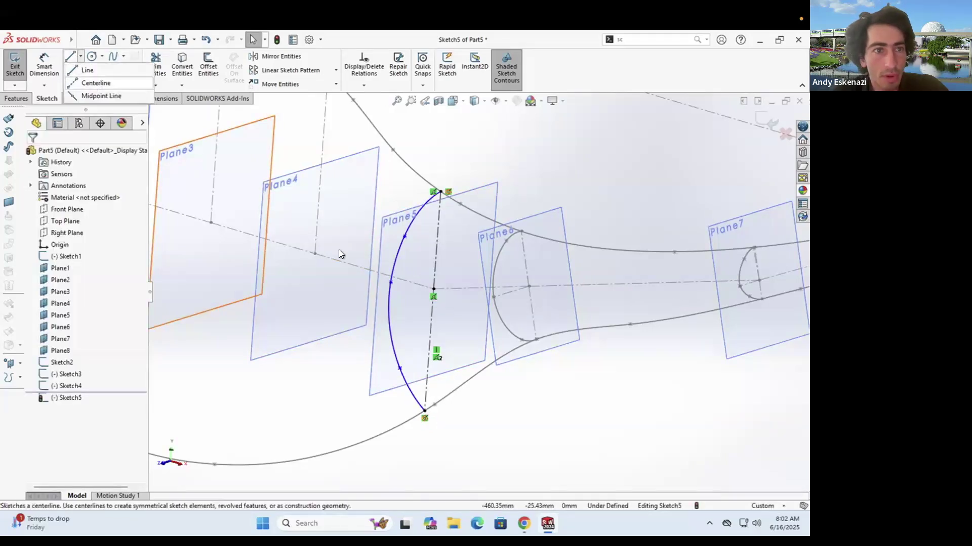
click(390, 282)
click(433, 289)
key(Escape)
click(417, 287)
ctrl+click(434, 276)
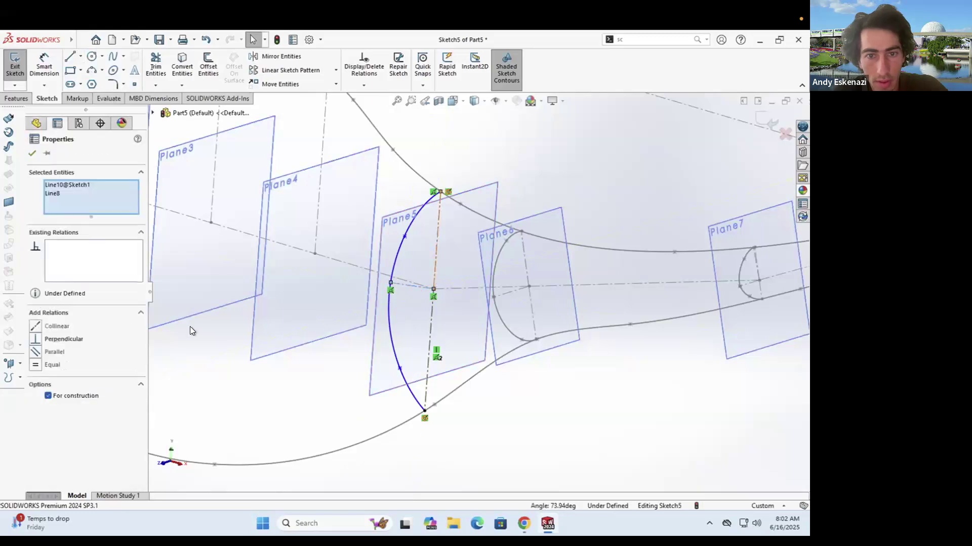
click(64, 339)
click(32, 153)
Step: Dimension the Plane5 construction line between the spline's middle point and the centerline at 65 mm
click(47, 67)
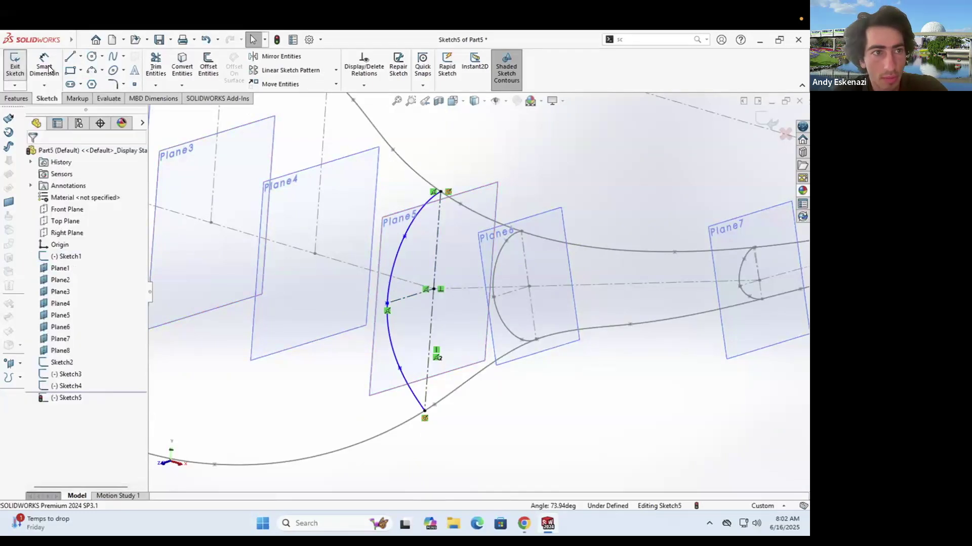
click(406, 296)
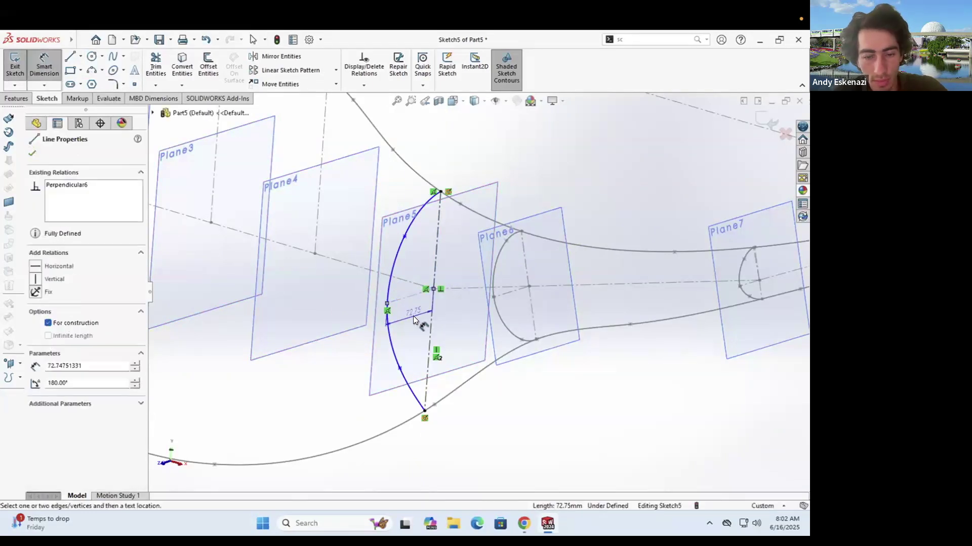
key(d)
click(413, 316)
text(65)
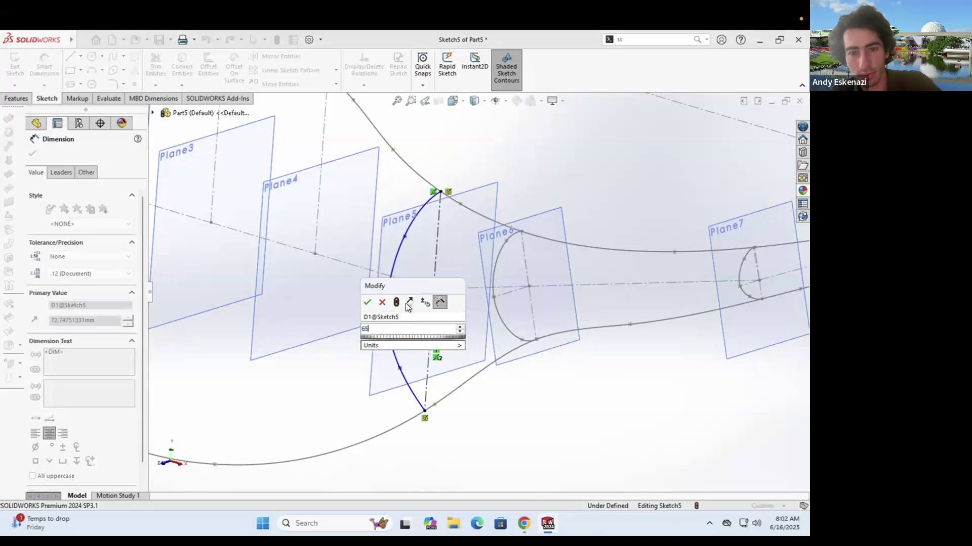
key(Return)
mouse_move(421, 272)
middle_down()
mouse_move(370, 301)
mouse_move(397, 266)
mouse_move(446, 301)
middle_up()
scroll(440, 302, down, 4)
key(Escape)
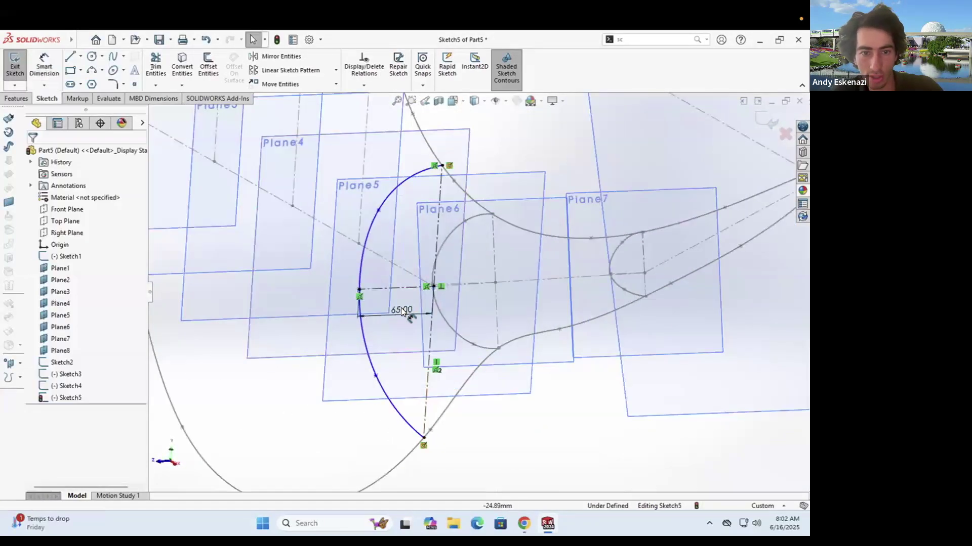
Step: Set the Plane5 construction line's length to 75 mm
double_click(402, 309)
text(7)
key(Return)
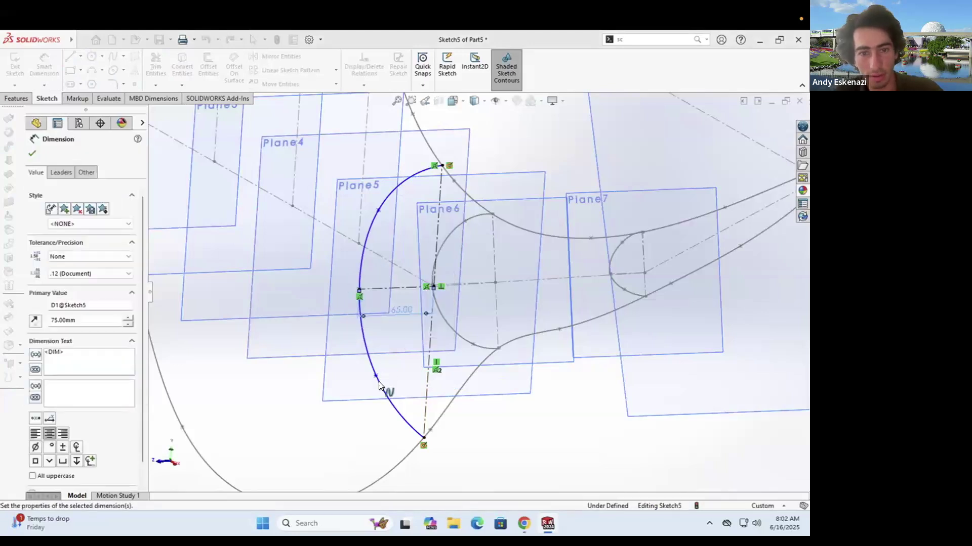
key(Escape)
Step: Reshape the Plane5 spline by moving its lower and upper intermediate points outward for a fuller, rounder bulge
click(378, 425)
drag(379, 425, 379, 428)
mouse_move(379, 210)
mouse_down()
mouse_move(382, 185)
mouse_move(387, 193)
mouse_up()
key(Escape)
scroll(415, 262, up, 4)
mouse_move(415, 262)
middle_down()
mouse_move(383, 235)
mouse_move(397, 232)
mouse_move(490, 271)
middle_up()
scroll(490, 271, down, 3)
Step: Close the Plane5 half profile with a solid line from the spline's upper endpoint to its lower endpoint
click(72, 56)
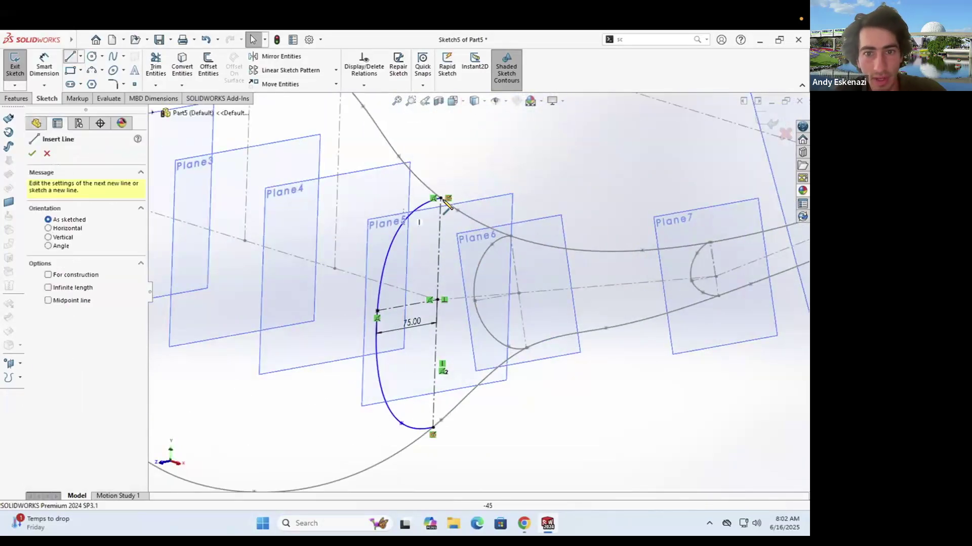
click(439, 199)
click(434, 429)
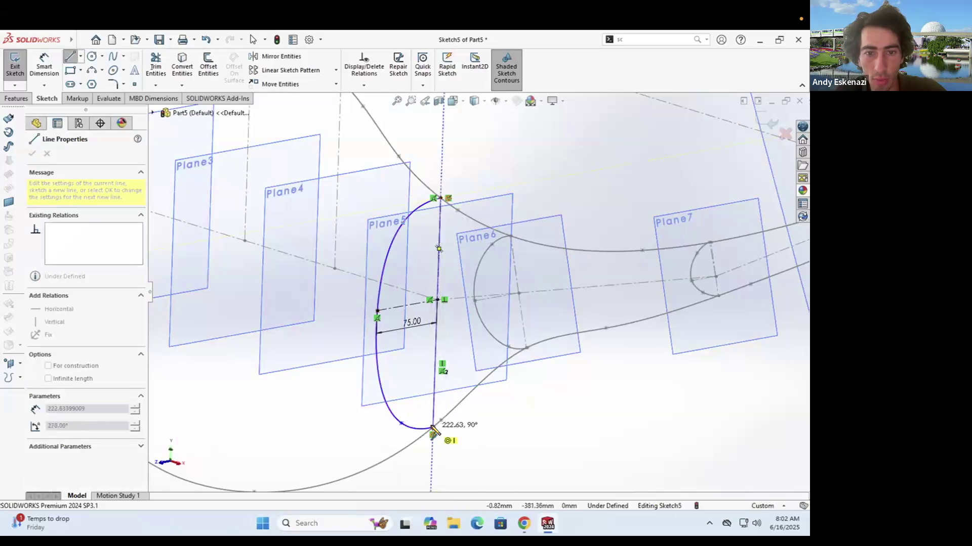
key(Escape)
scroll(465, 280, down, 4)
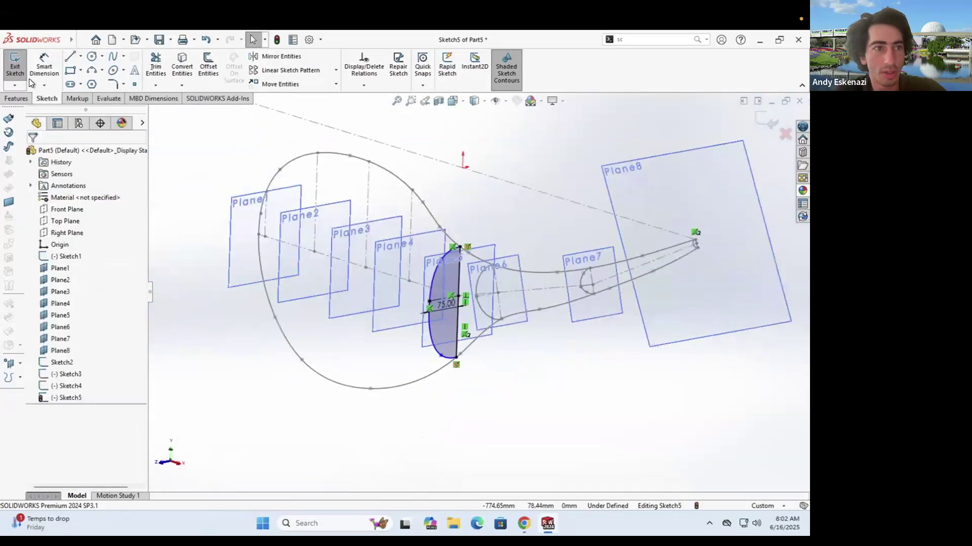
Step: Edit the Plane6 sketch and close its half profile with a vertical line between the spline's endpoints
right_click(478, 276)
click(484, 246)
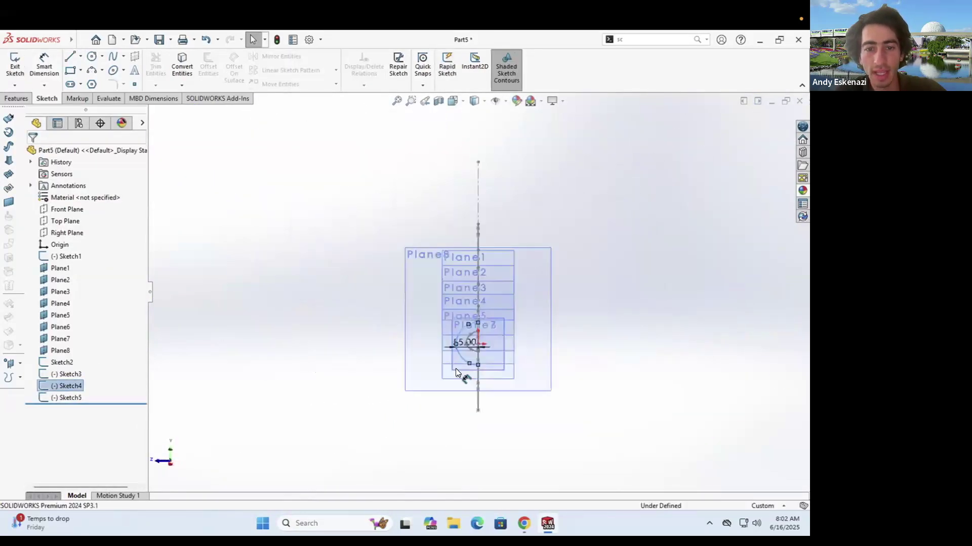
middle_drag(466, 338, 509, 337)
scroll(509, 337, down, 6)
click(74, 58)
click(477, 406)
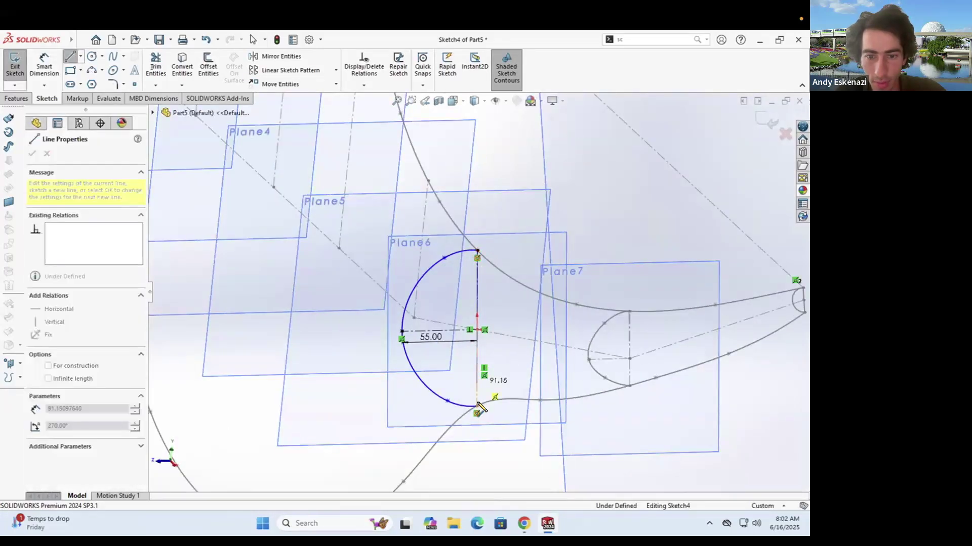
key(Escape)
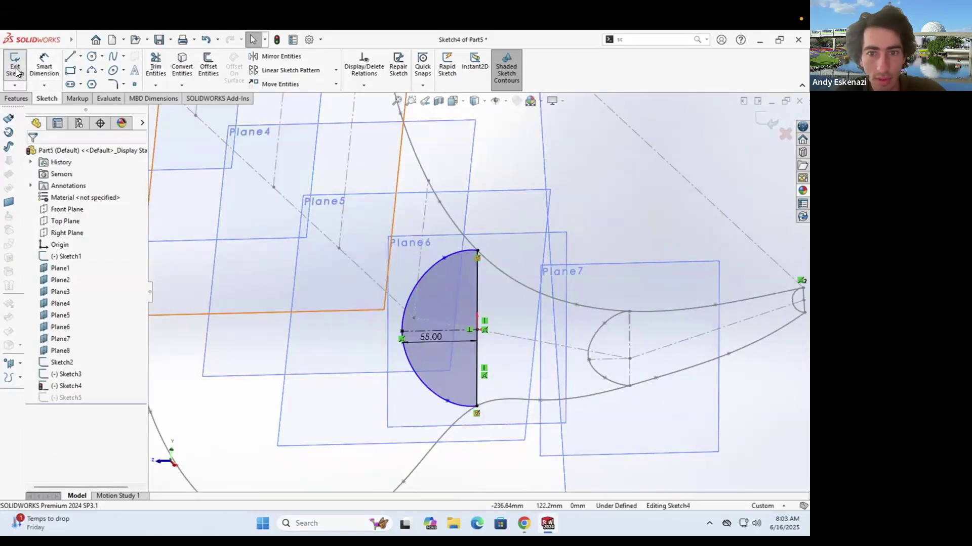
click(16, 71)
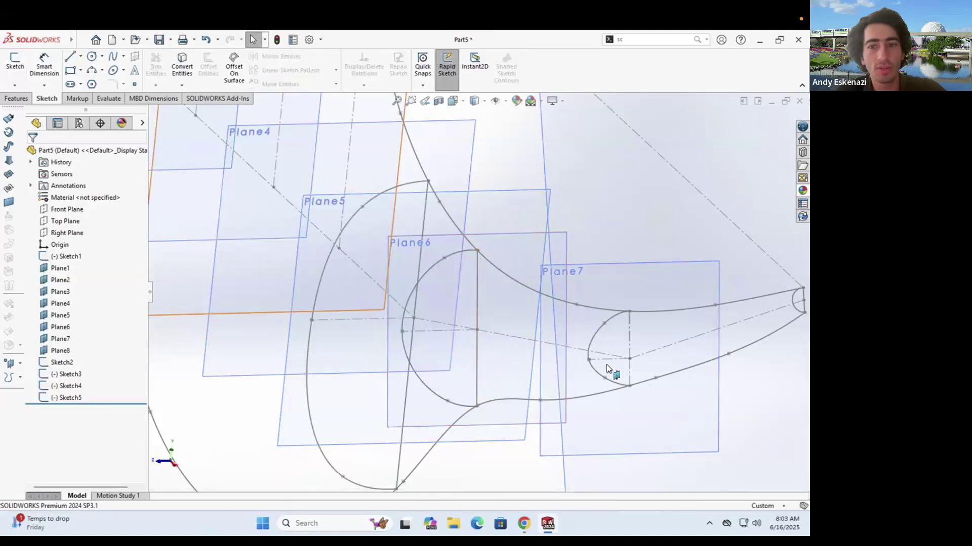
Step: Edit the Plane7 sketch and close its half profile with a vertical line between the spline's endpoints
right_click(614, 317)
click(623, 284)
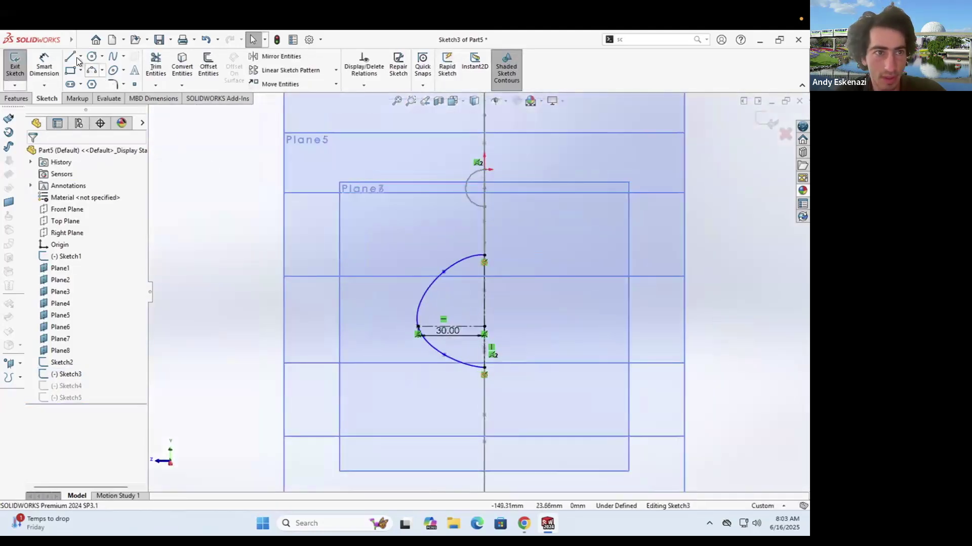
key(l)
click(484, 368)
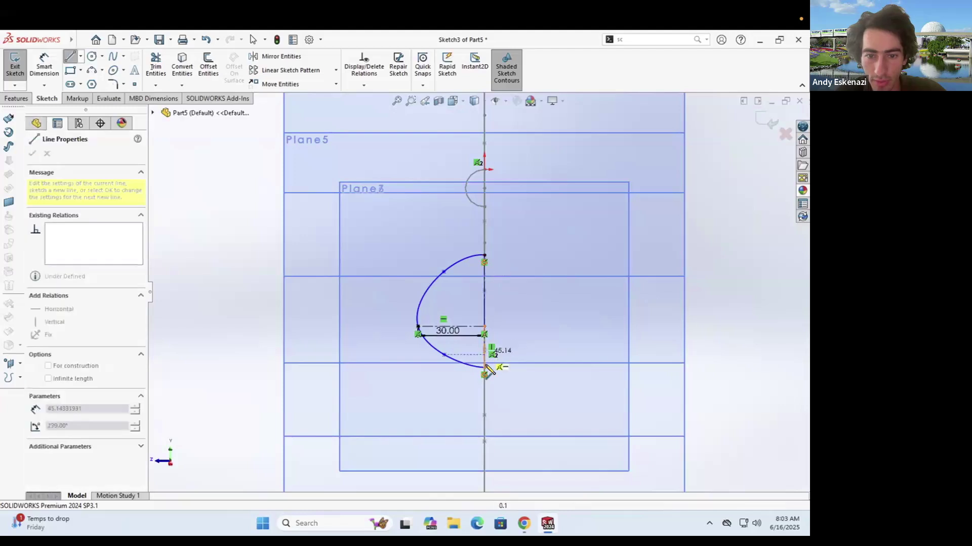
key(Escape)
Step: Draw horizontal construction lines about 15 mm long outward from the Plane7 spline's upper and lower endpoints, away from the profile
click(80, 56)
click(90, 83)
click(485, 255)
click(517, 255)
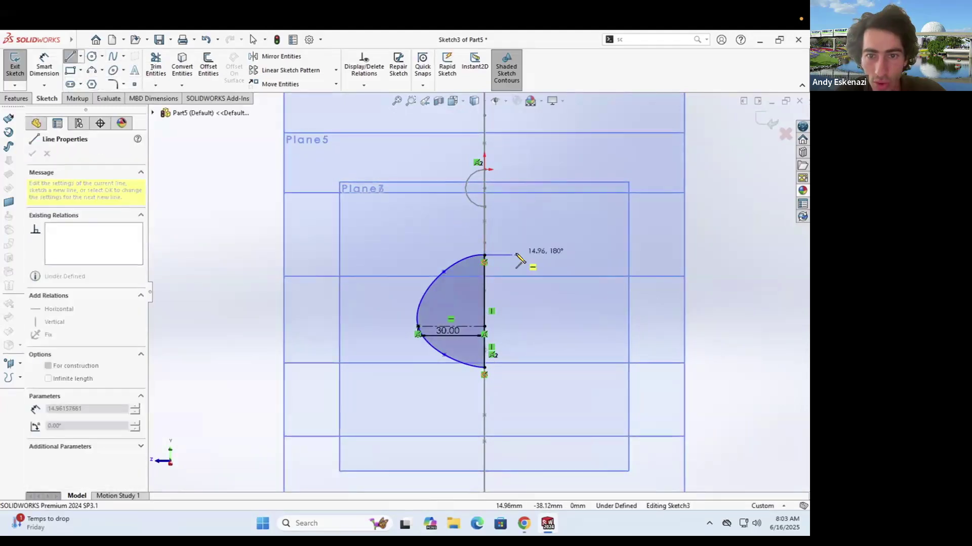
key(Escape)
click(81, 56)
click(94, 83)
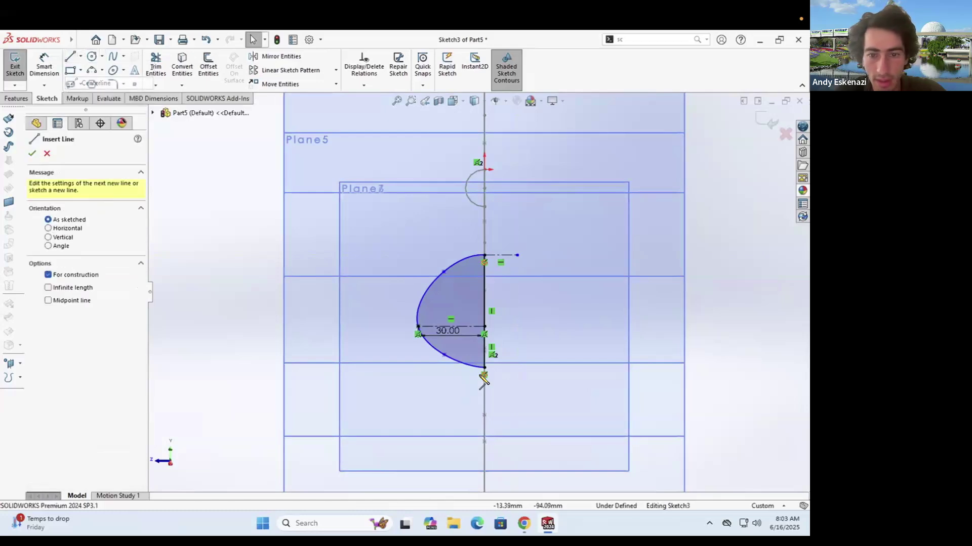
click(485, 368)
key(Escape)
Step: Make the Plane7 spline tangent to the horizontal construction lines at its lower and upper endpoints
click(492, 367)
ctrl+click(472, 365)
click(36, 338)
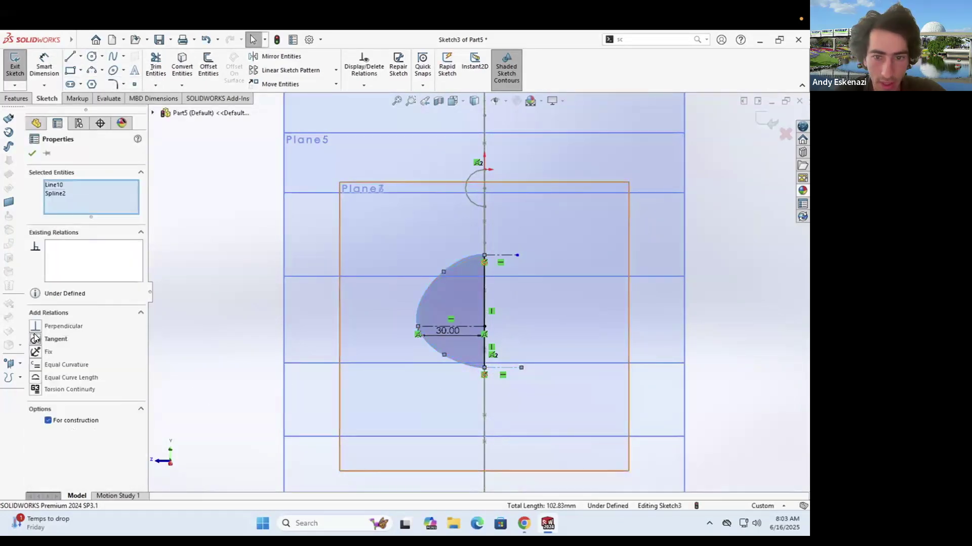
click(510, 265)
click(498, 256)
ctrl+click(475, 256)
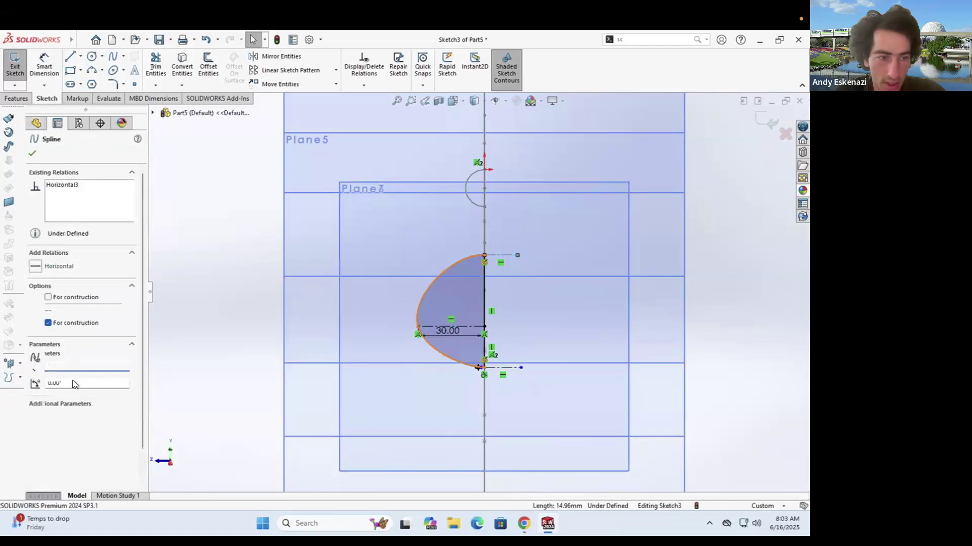
click(497, 265)
scroll(496, 260, down, 9)
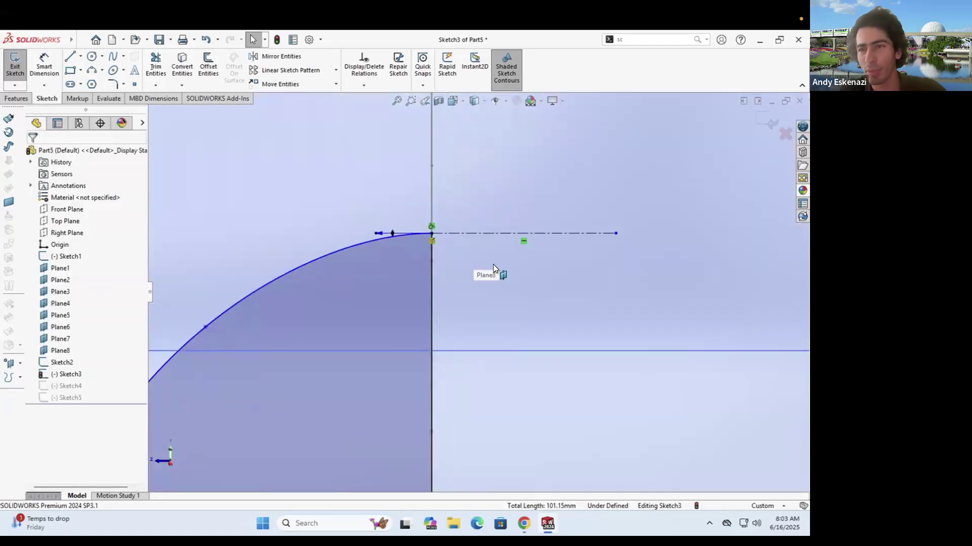
scroll(493, 266, down, 12)
middle_drag(509, 360, 630, 320)
scroll(630, 321, up, 1)
key(Escape)
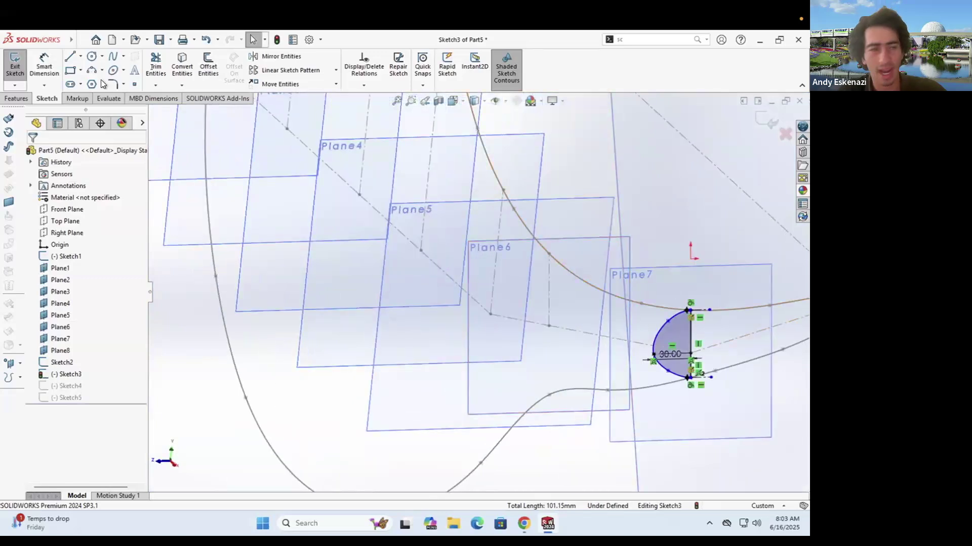
Step: Edit the Plane6 sketch and draw a horizontal construction line about 20 mm long outward from the spline's upper endpoint
right_click(532, 254)
click(536, 238)
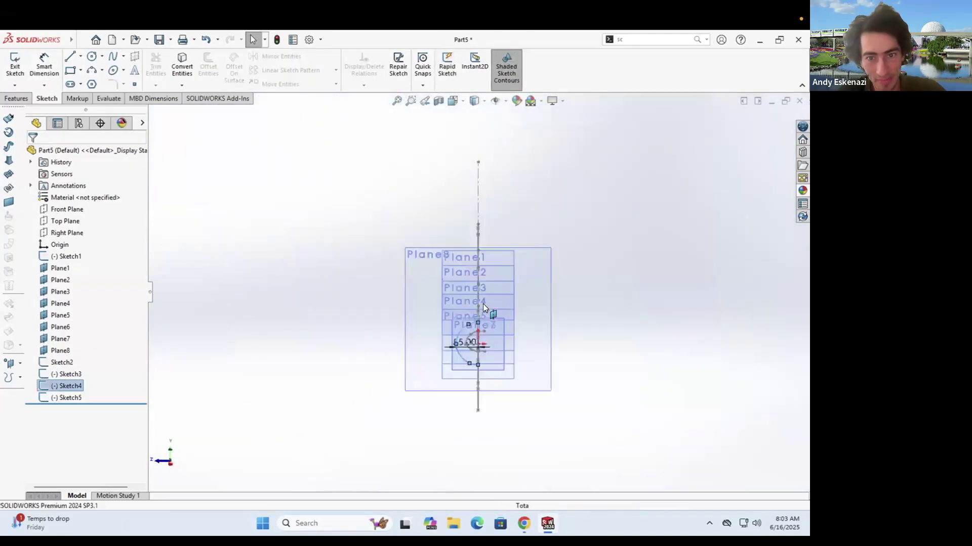
scroll(481, 328, down, 6)
middle_drag(501, 353, 511, 358)
scroll(456, 324, up, 4)
scroll(382, 314, down, 7)
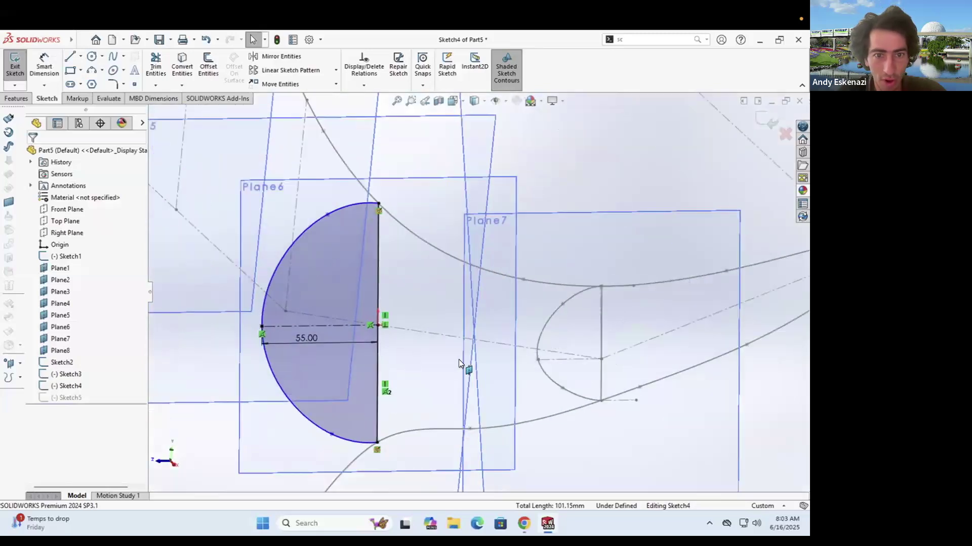
click(80, 56)
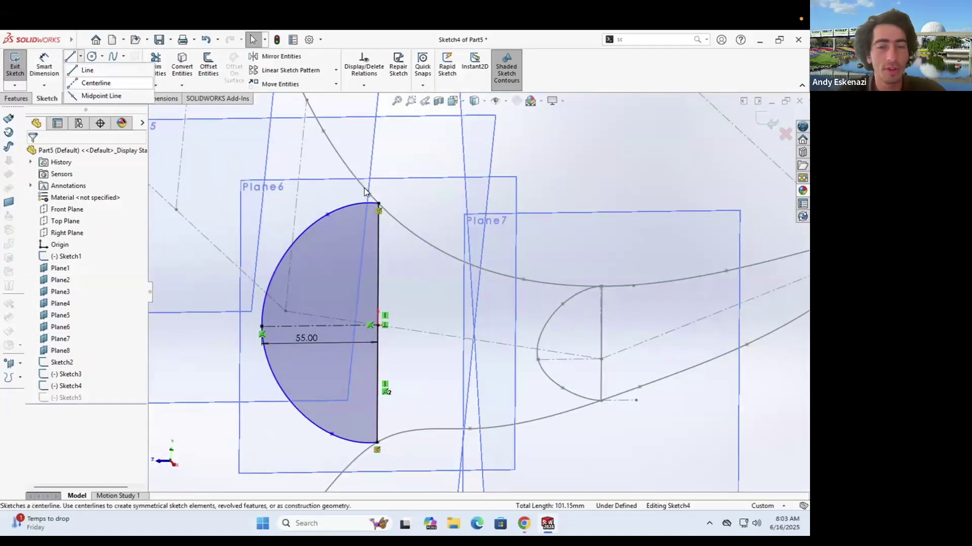
click(93, 83)
click(379, 202)
click(422, 203)
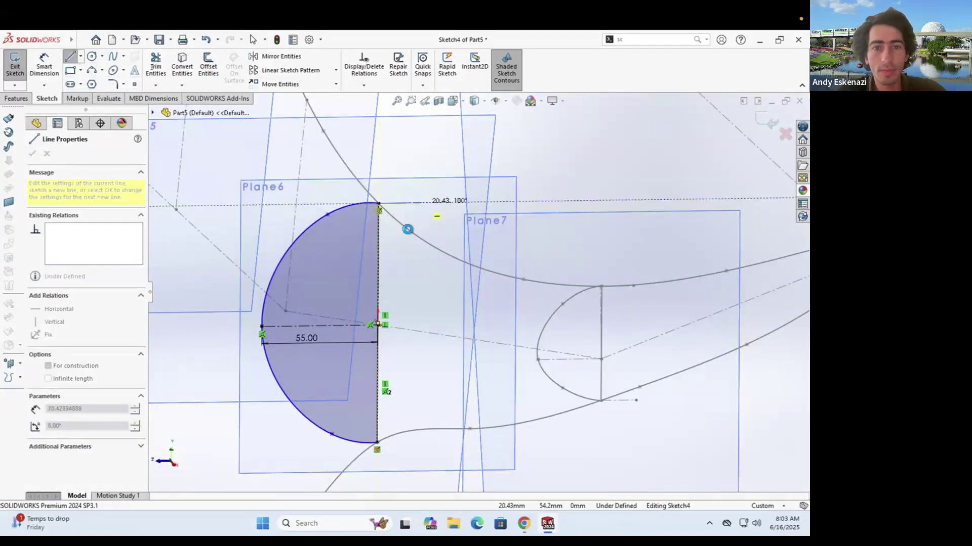
key(Escape)
click(80, 56)
click(93, 72)
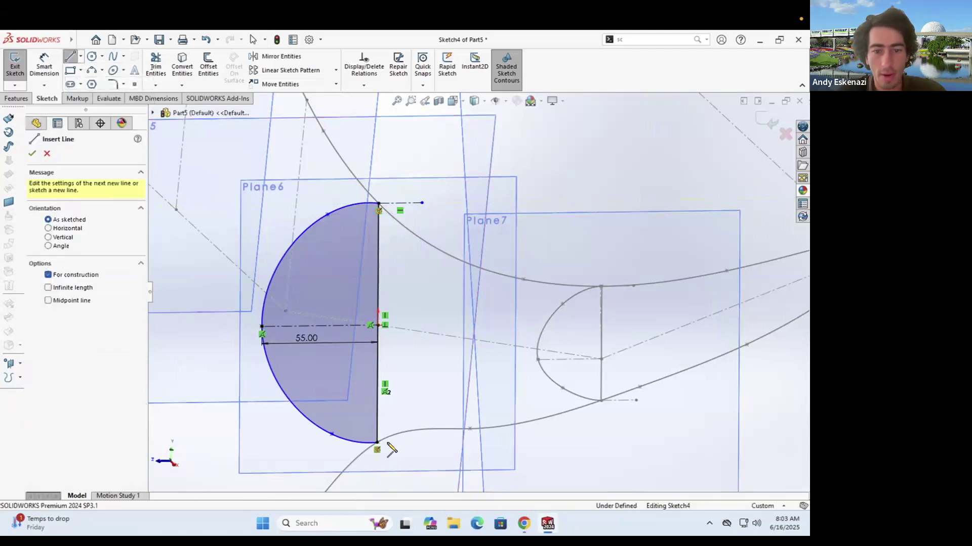
click(377, 443)
click(423, 443)
key(Escape)
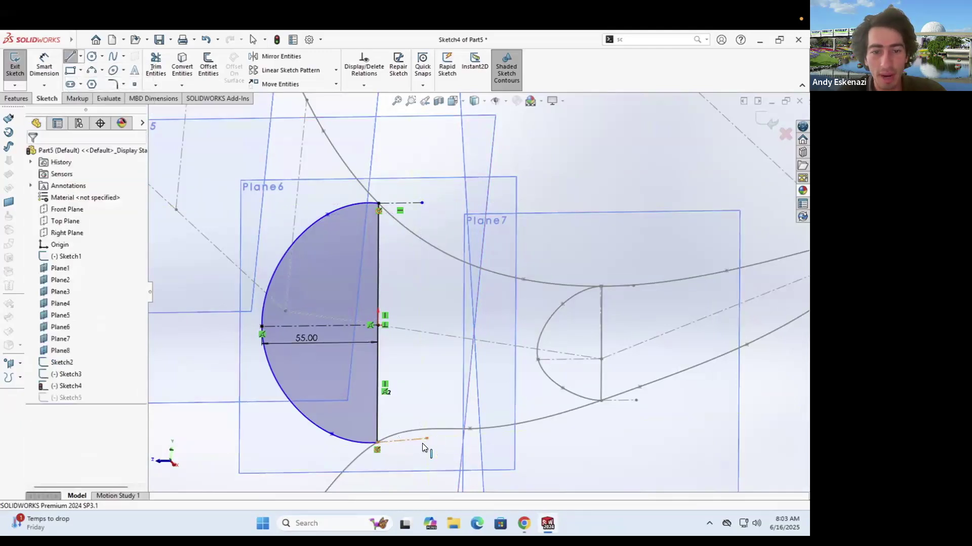
key(ctrl+z)
Step: Draw a horizontal construction line about 20 mm long outward from the Plane6 spline's lower endpoint
click(80, 56)
click(92, 71)
click(377, 443)
click(420, 442)
key(Escape)
Step: Make the Plane6 spline tangent to both horizontal construction lines at its endpoints and exit the sketch
ctrl+click(349, 442)
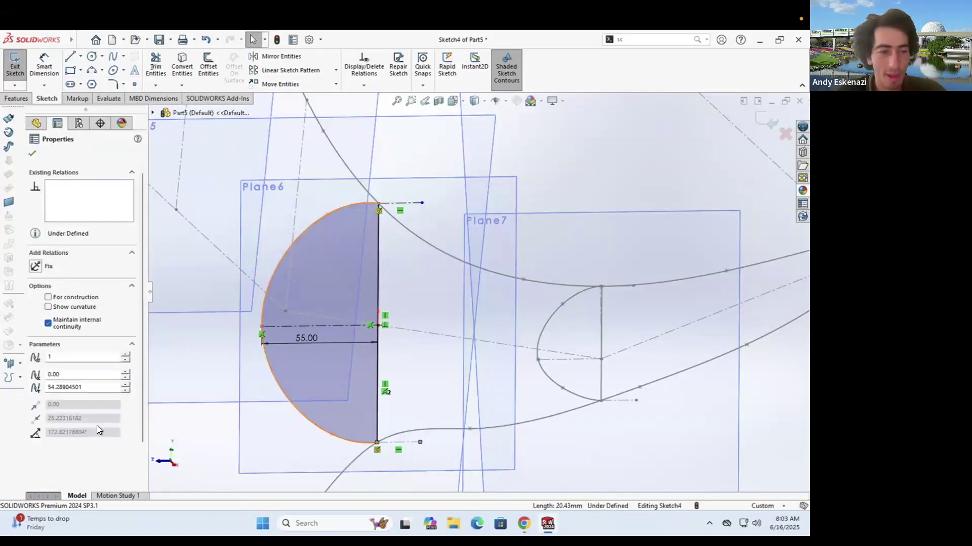
click(36, 340)
key(Escape)
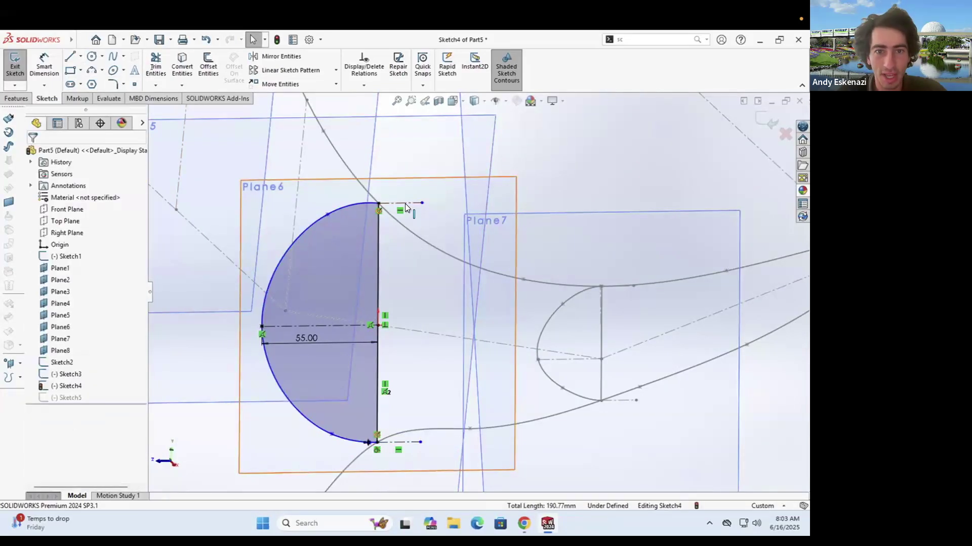
click(403, 204)
ctrl+click(363, 208)
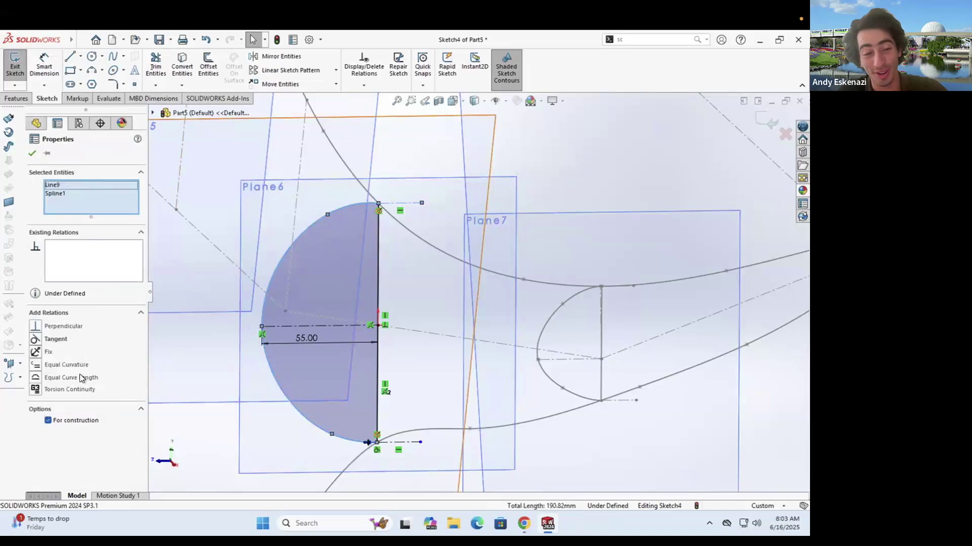
click(56, 339)
key(Escape)
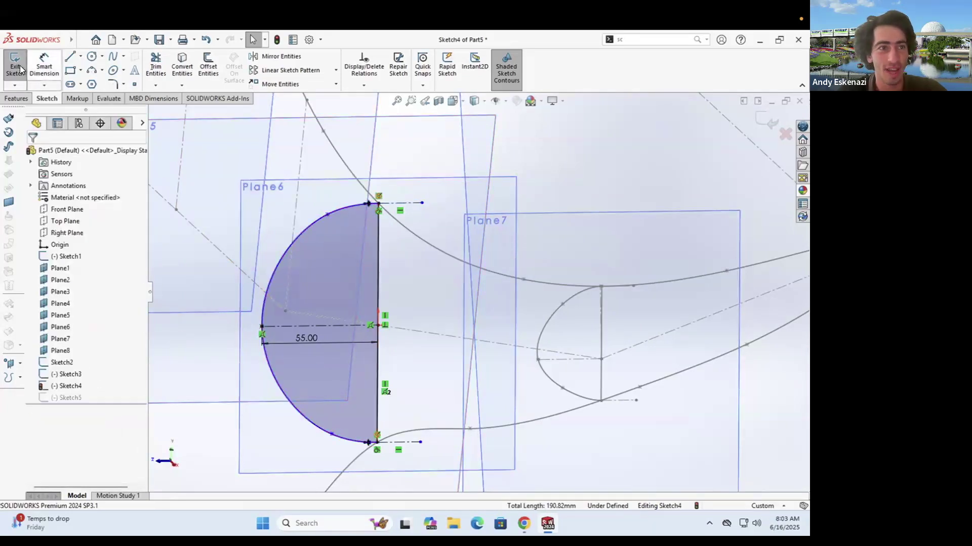
double_click(632, 341)
Step: Edit the Plane5 sketch and draw a horizontal construction line outward from the spline's upper endpoint
scroll(648, 344, up, 3)
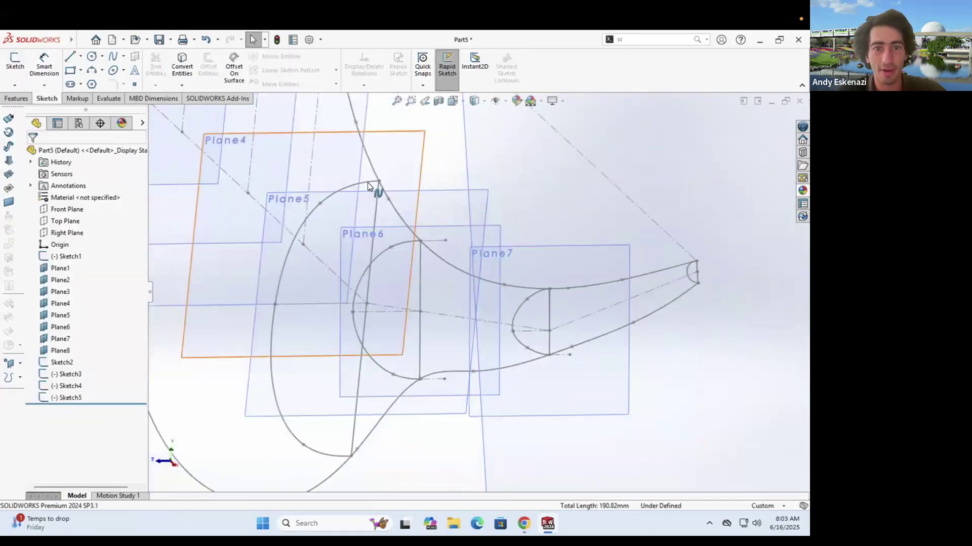
double_click(369, 182)
right_click(381, 178)
click(380, 152)
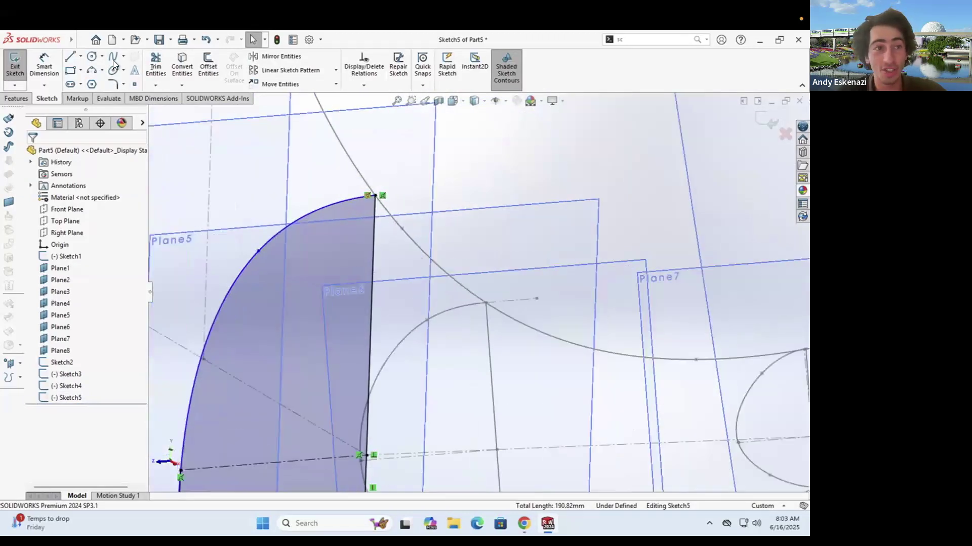
click(93, 83)
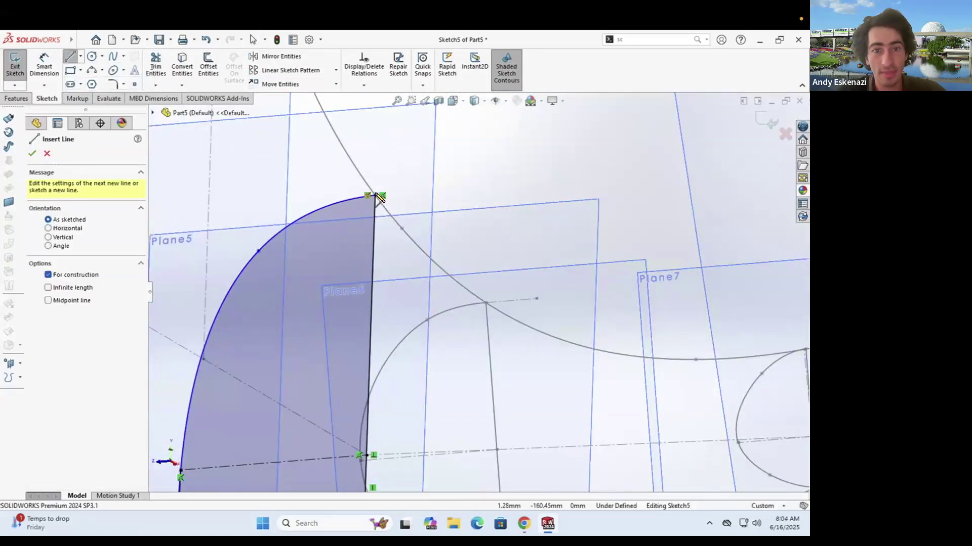
click(426, 191)
key(Escape)
Step: Draw a horizontal construction line outward from the Plane5 spline's lower endpoint, away from the profile
click(80, 56)
click(98, 84)
scroll(483, 295, up, 5)
scroll(455, 446, down, 4)
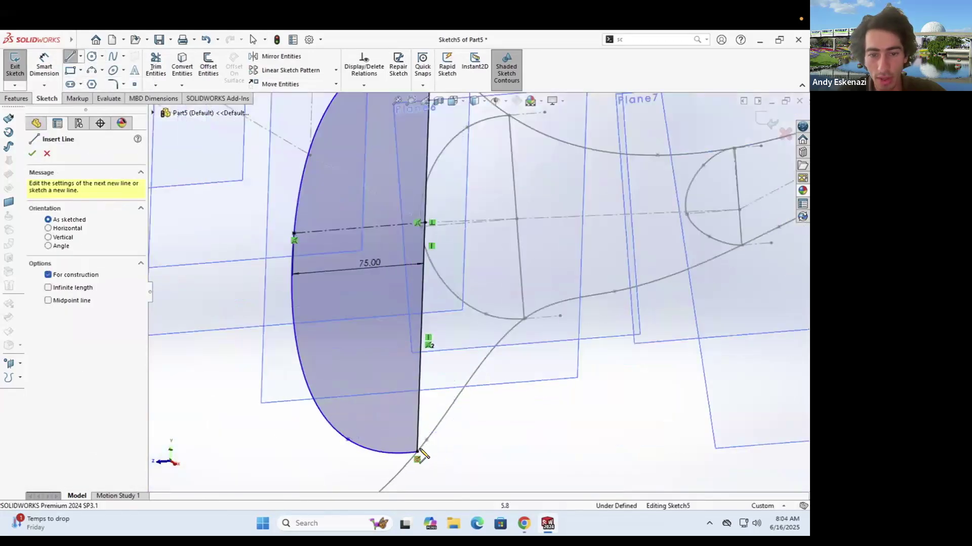
click(417, 451)
click(480, 447)
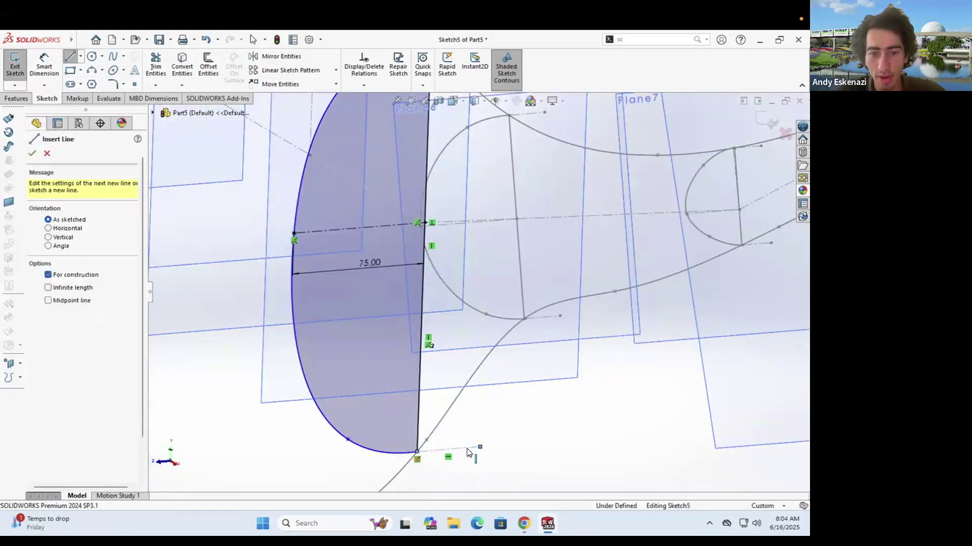
Step: Make the Plane5 spline tangent to the horizontal construction lines at its lower and upper endpoints
key(Escape)
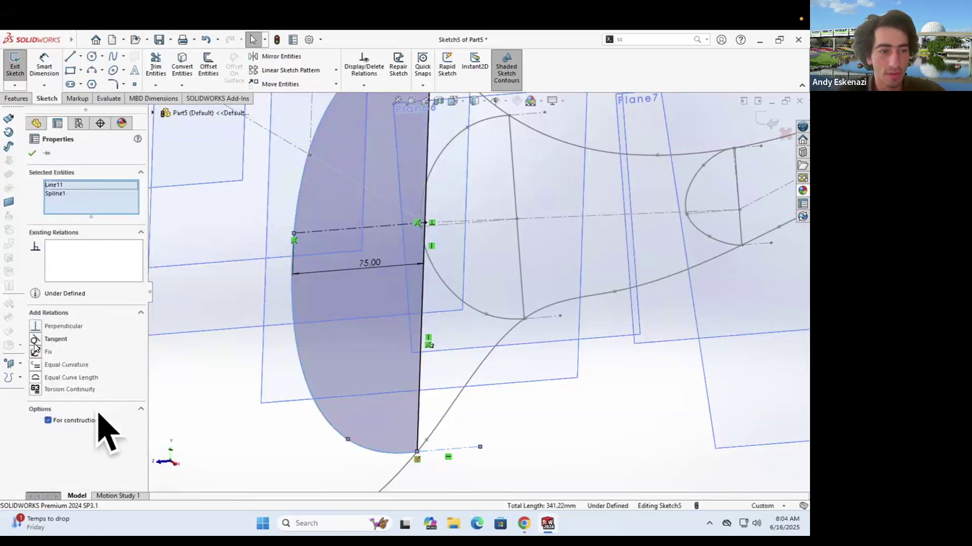
click(36, 340)
scroll(480, 294, up, 6)
key(Escape)
scroll(519, 198, down, 5)
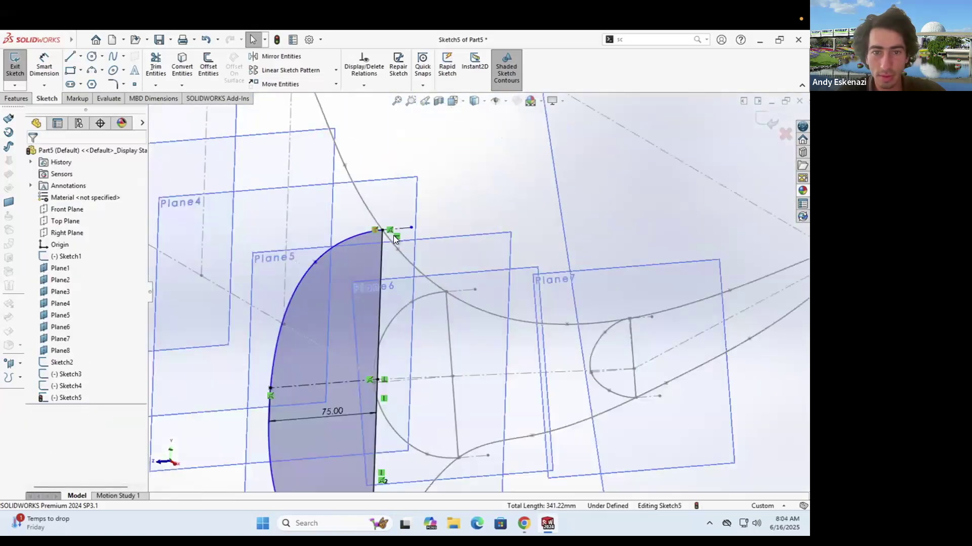
scroll(406, 235, down, 3)
click(396, 241)
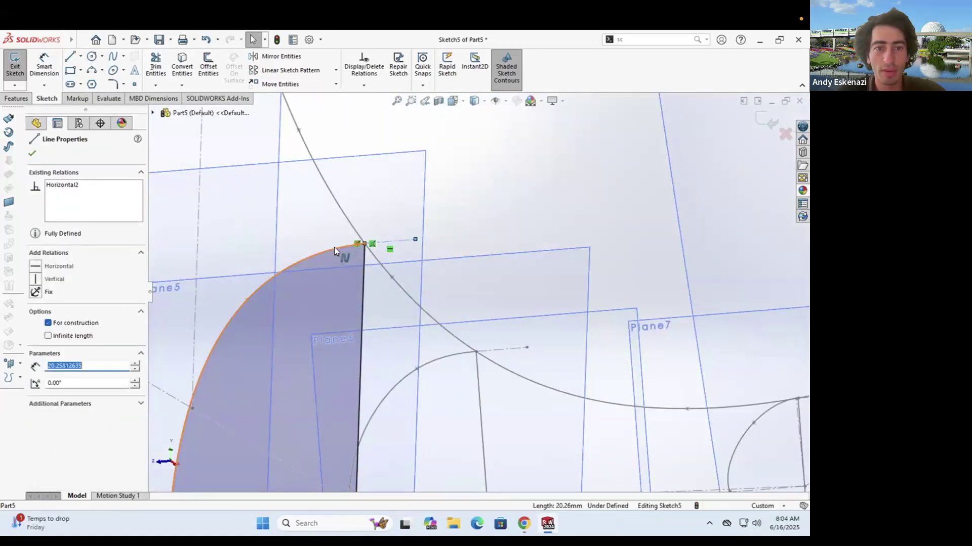
ctrl+click(334, 247)
click(35, 339)
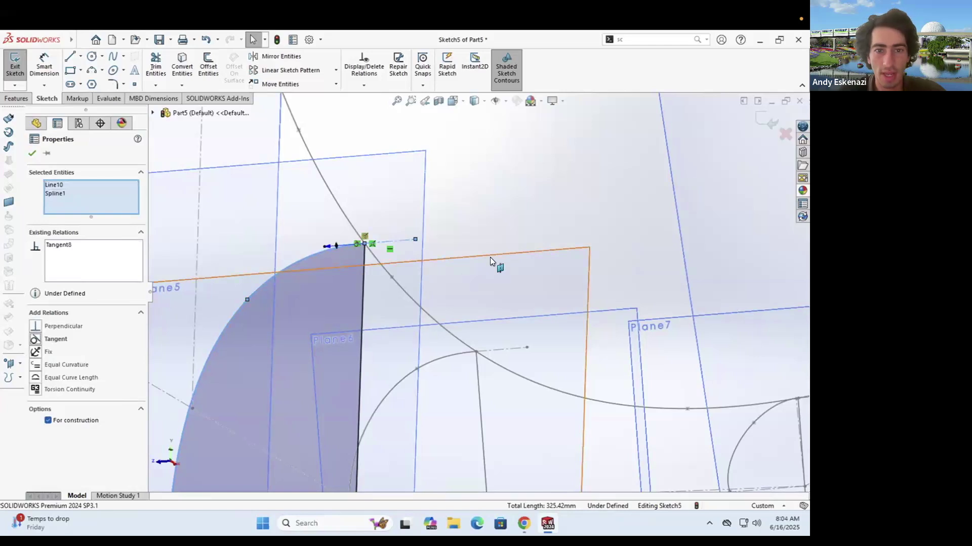
key(Escape)
scroll(429, 368, up, 4)
scroll(447, 308, down, 3)
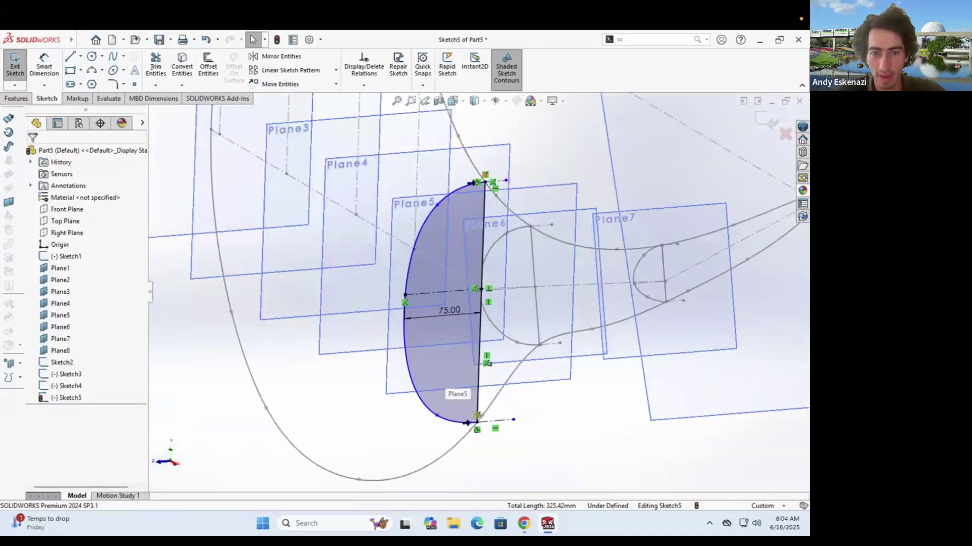
Step: Set the width dimension of the Plane5 half section to 80 mm
double_click(447, 310)
text(80)
key(Return)
scroll(417, 305, up, 2)
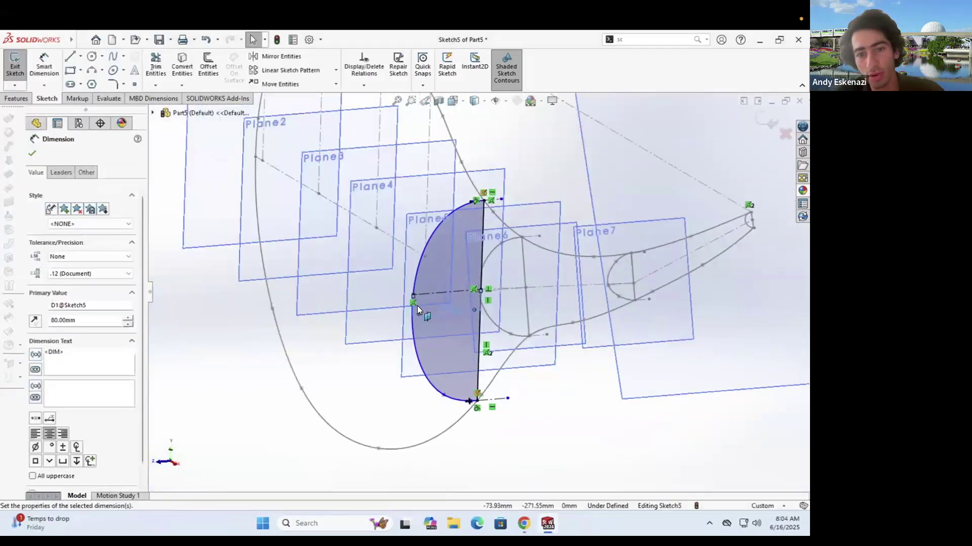
key(Escape)
middle_drag(442, 302, 413, 295)
mouse_move(604, 355)
middle_down()
mouse_move(585, 333)
mouse_move(494, 288)
middle_up()
middle_drag(534, 298, 606, 369)
scroll(605, 369, up, 5)
scroll(340, 221, down, 5)
Step: Exit the Plane5 sketch and sketch an open spline on Plane4 from the upper profile curve, bulging outward, down to the lower profile curve
click(16, 69)
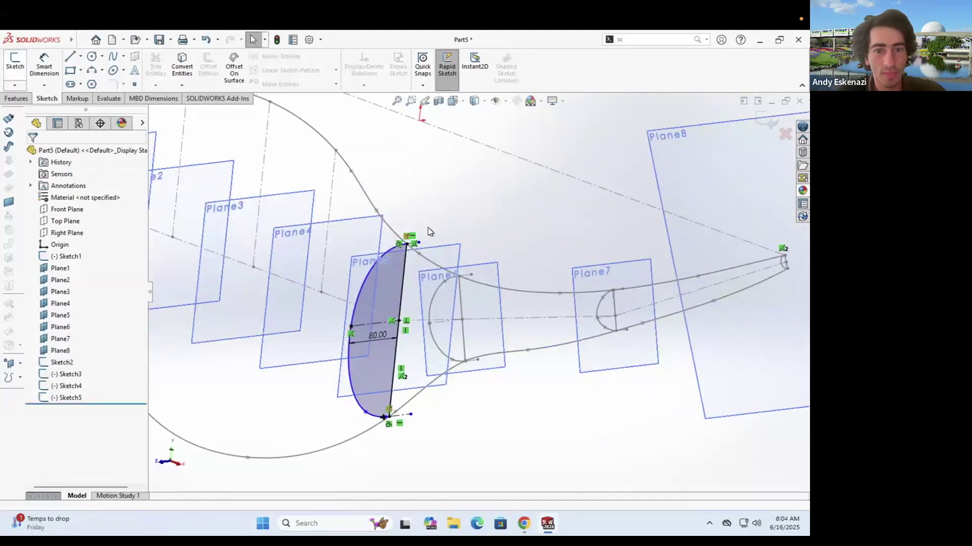
click(298, 245)
click(368, 220)
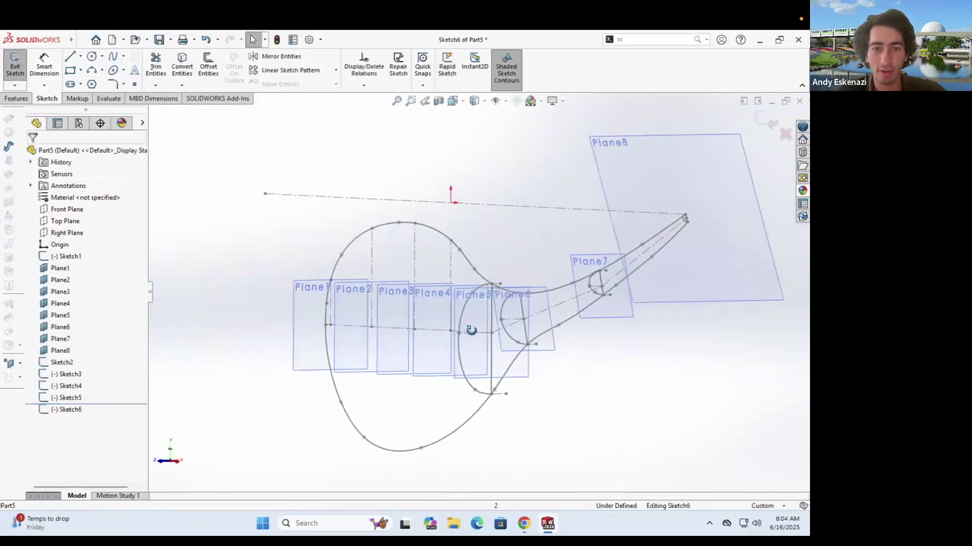
click(113, 60)
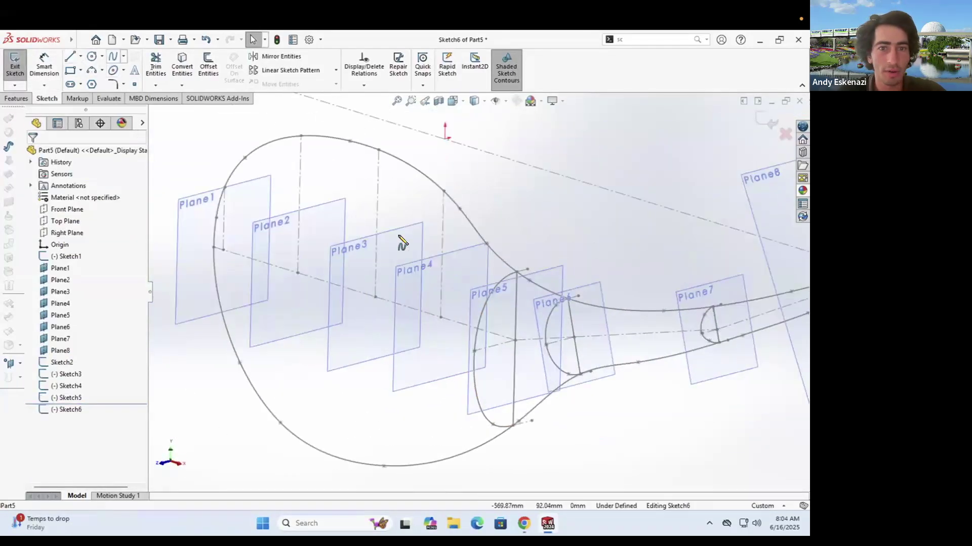
click(443, 191)
click(401, 249)
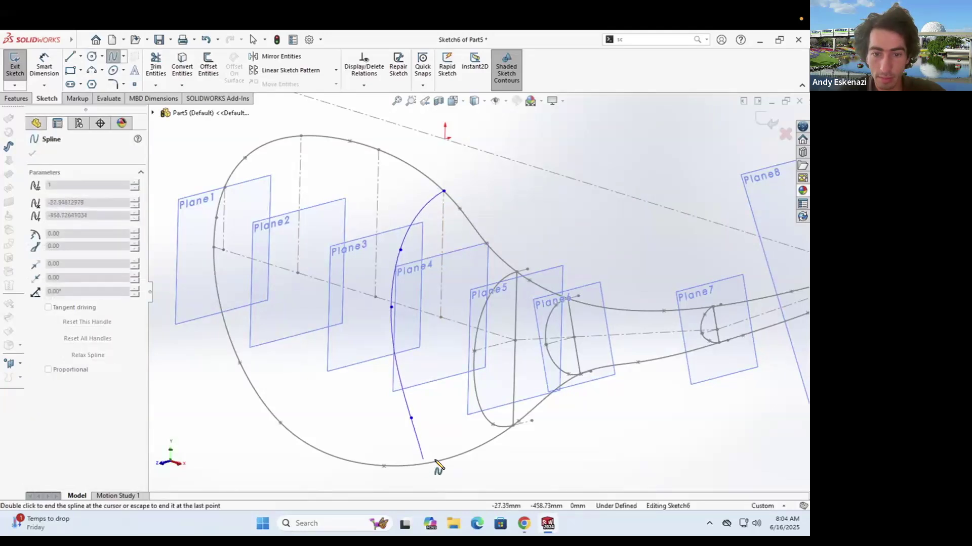
double_click(438, 462)
scroll(445, 471, down, 4)
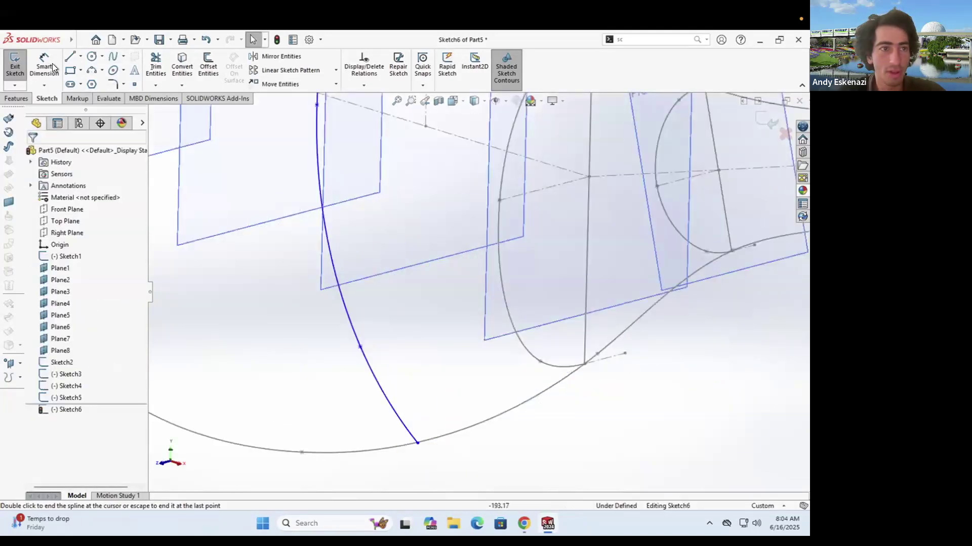
Step: Draw vertical construction lines from the Plane4 spline's lower endpoint through the profile's centre axis to the upper endpoint
click(74, 56)
click(81, 57)
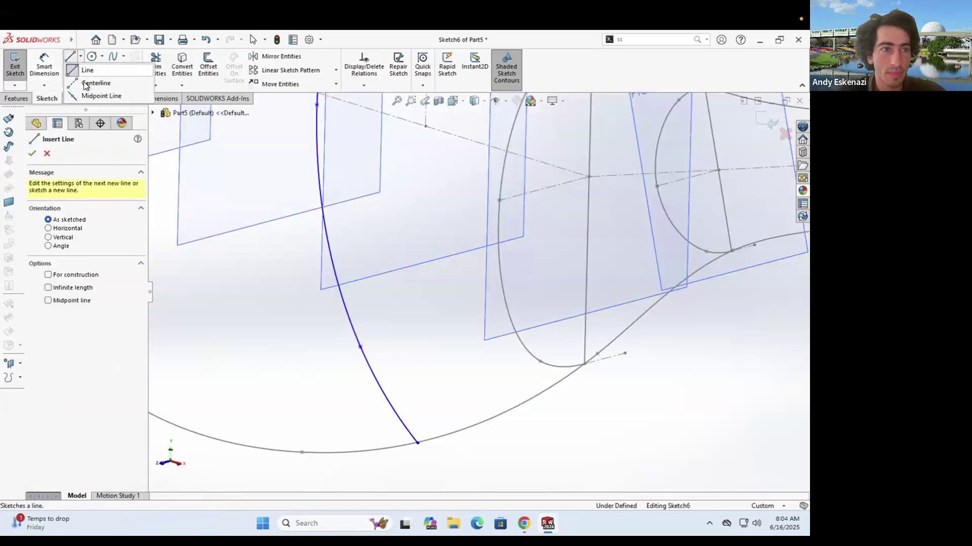
click(85, 84)
click(418, 444)
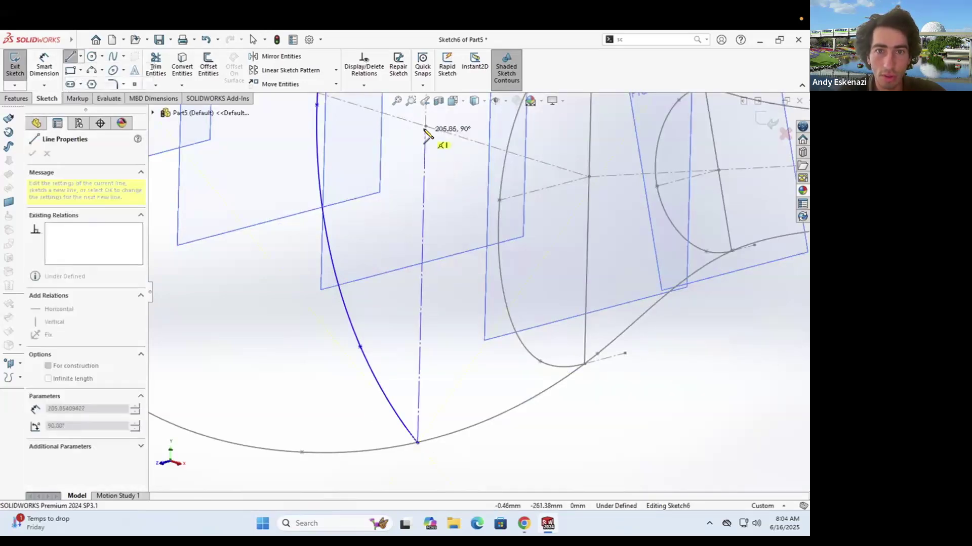
scroll(460, 211, up, 3)
scroll(468, 152, down, 4)
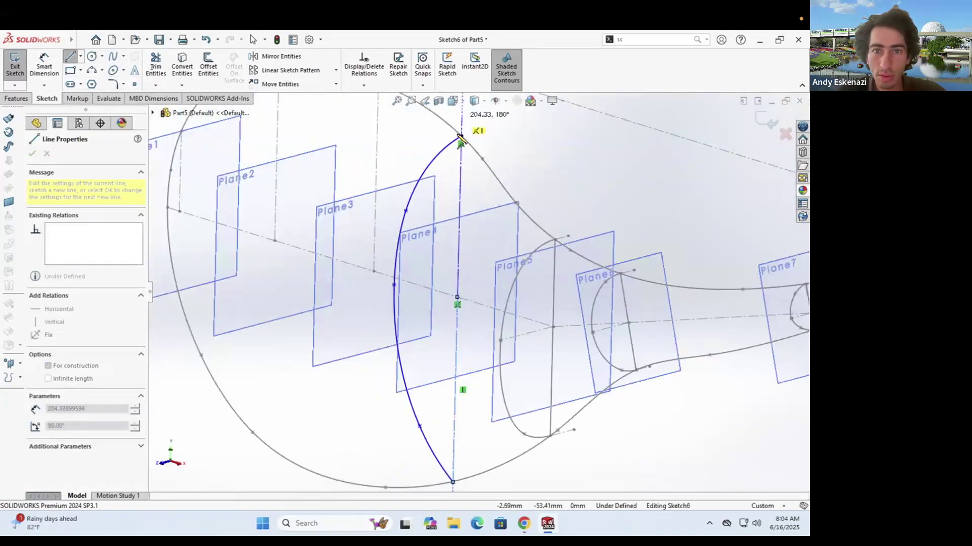
click(461, 136)
key(Escape)
Step: Pull the Plane4 spline's lower endpoint off the profile and add a pierce relation between it and the lower profile curve
drag(452, 481, 457, 454)
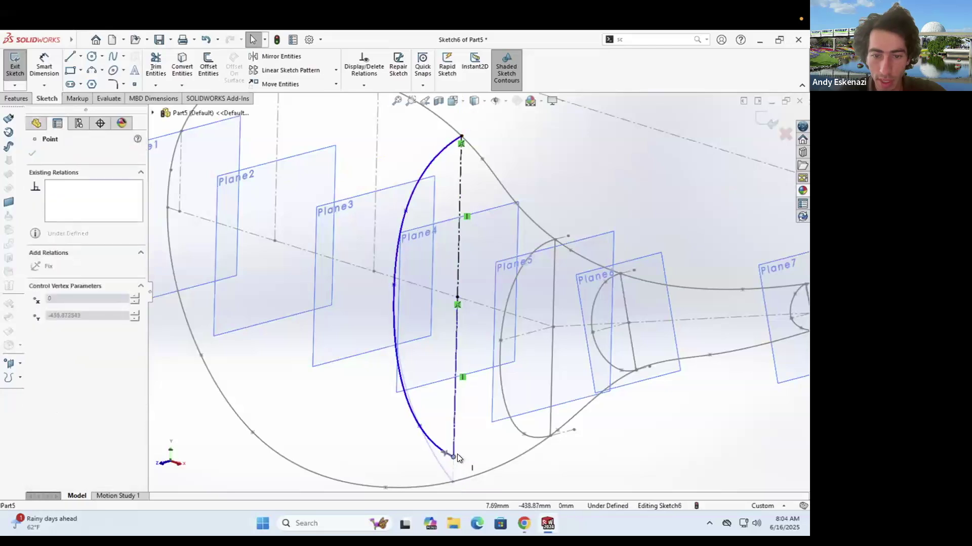
ctrl+click(364, 482)
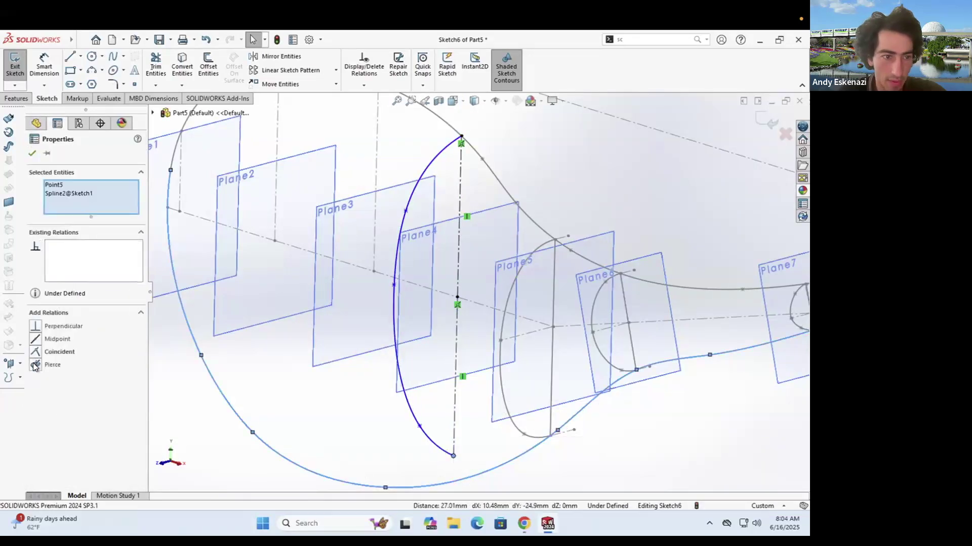
click(315, 384)
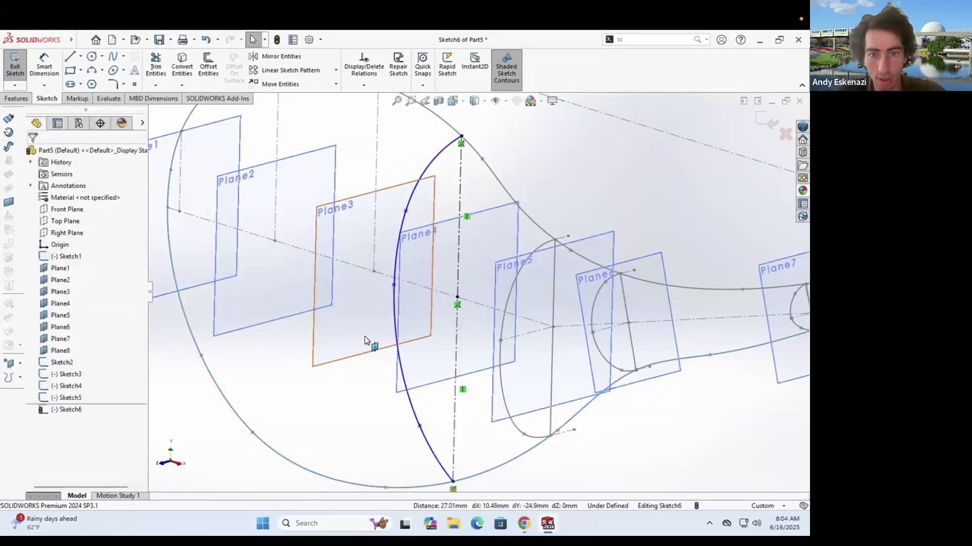
Step: Draw a construction line from the centre point to the Plane4 spline's middle point and make it perpendicular to the vertical construction line
click(81, 57)
click(96, 83)
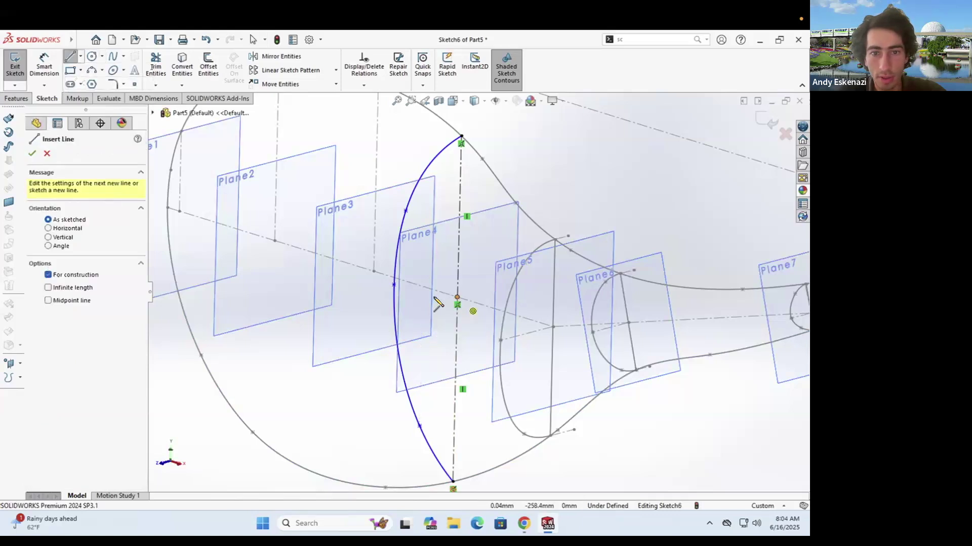
click(457, 298)
click(449, 302)
key(Escape)
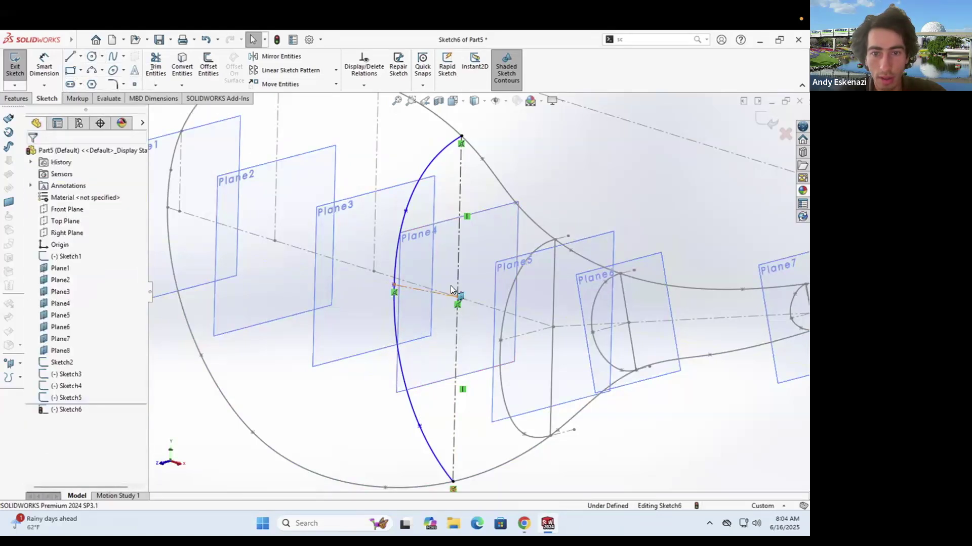
click(448, 296)
ctrl+click(237, 320)
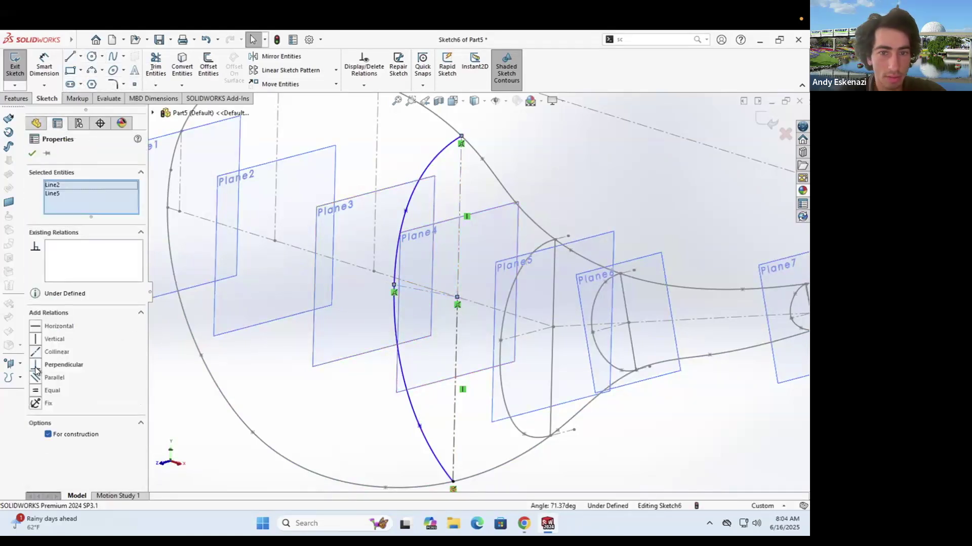
click(36, 364)
key(Escape)
Step: Dimension the length of the perpendicular construction line in the Plane4 sketch
click(43, 68)
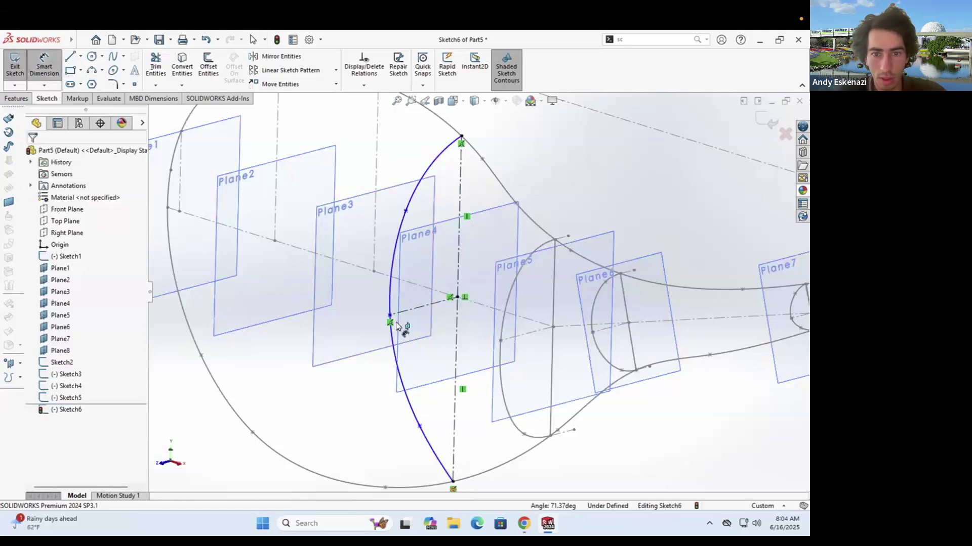
click(430, 340)
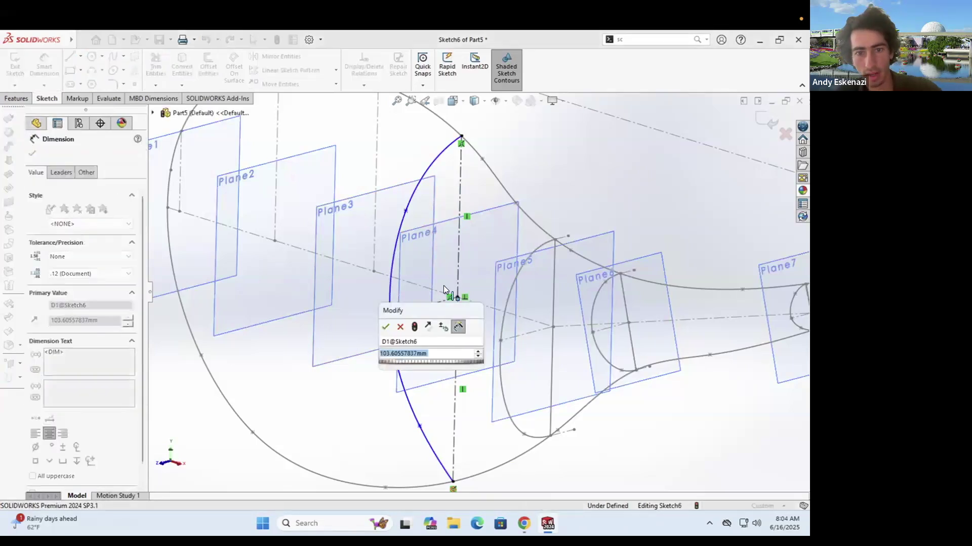
scroll(471, 294, up, 5)
key(Return)
mouse_move(468, 296)
middle_down()
mouse_move(414, 284)
mouse_move(444, 304)
middle_up()
scroll(444, 304, down, 4)
scroll(444, 304, down, 2)
Step: Set the Plane4 section's width dimension to 120 mm
double_click(433, 322)
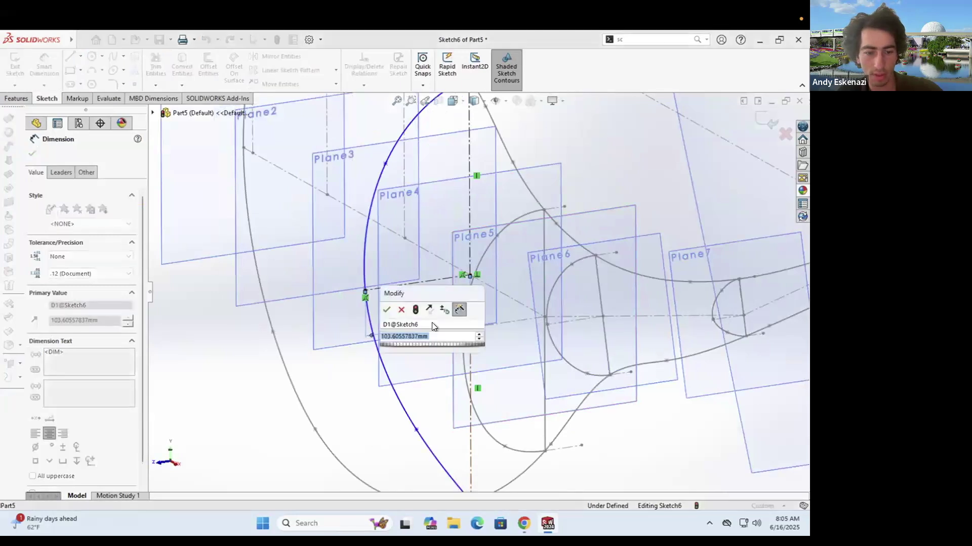
text(100)
key(Return)
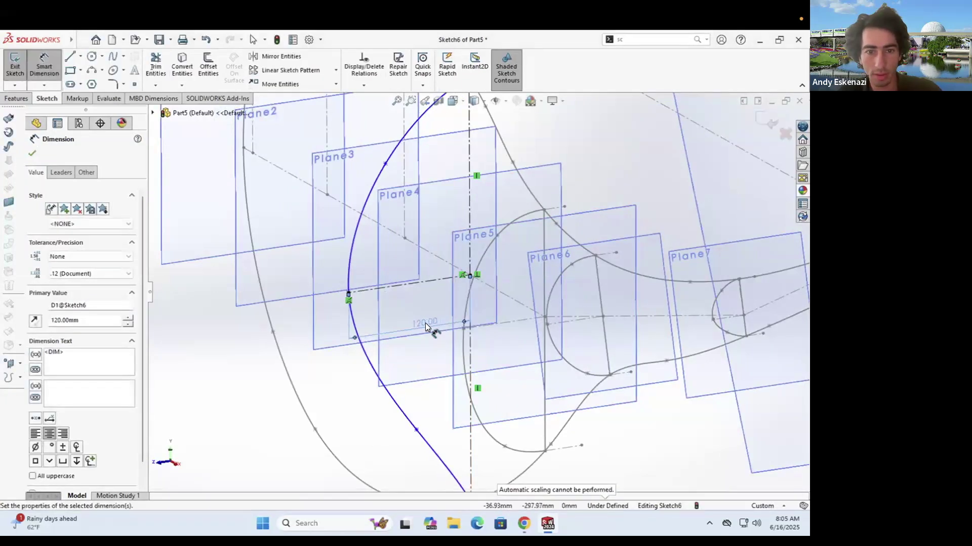
Step: Set the Plane4 section's width dimension to 135 mm
double_click(422, 323)
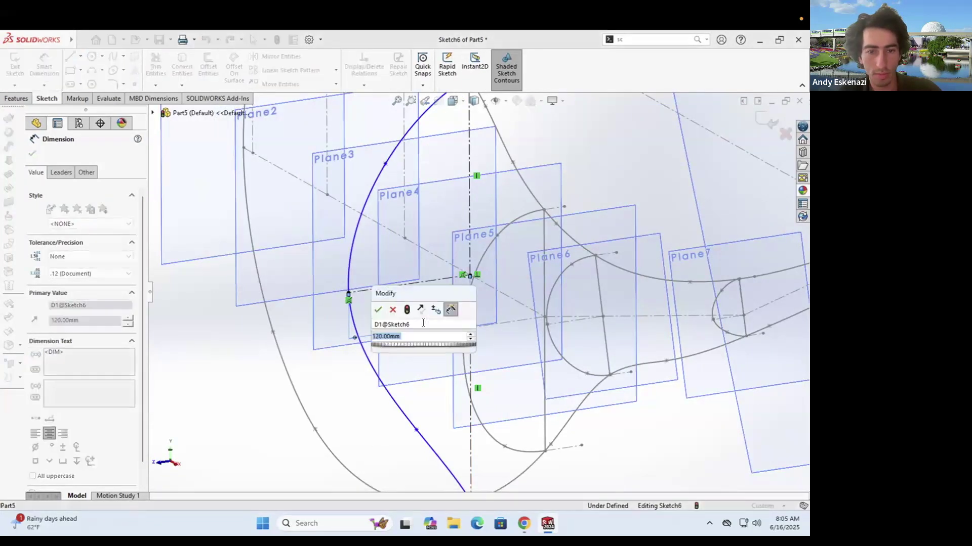
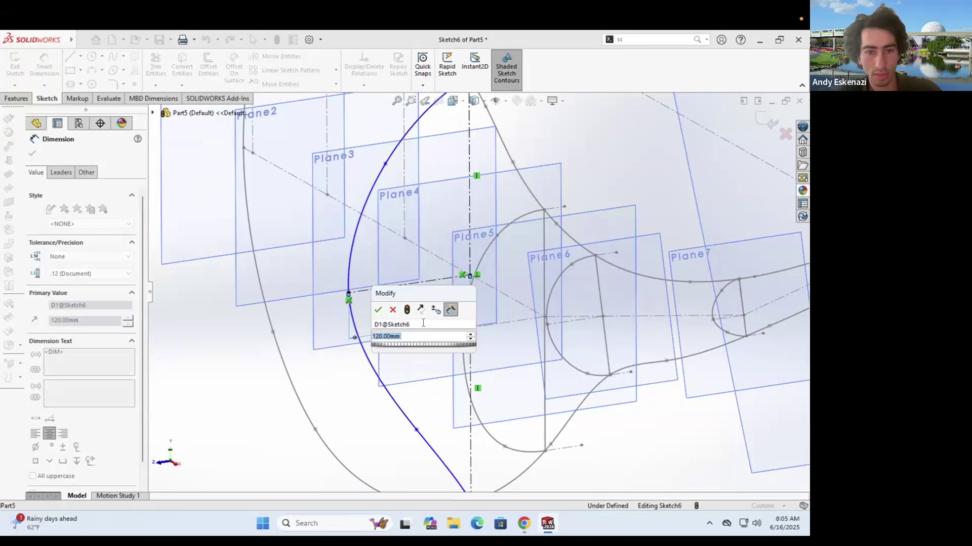
text(135)
key(Return)
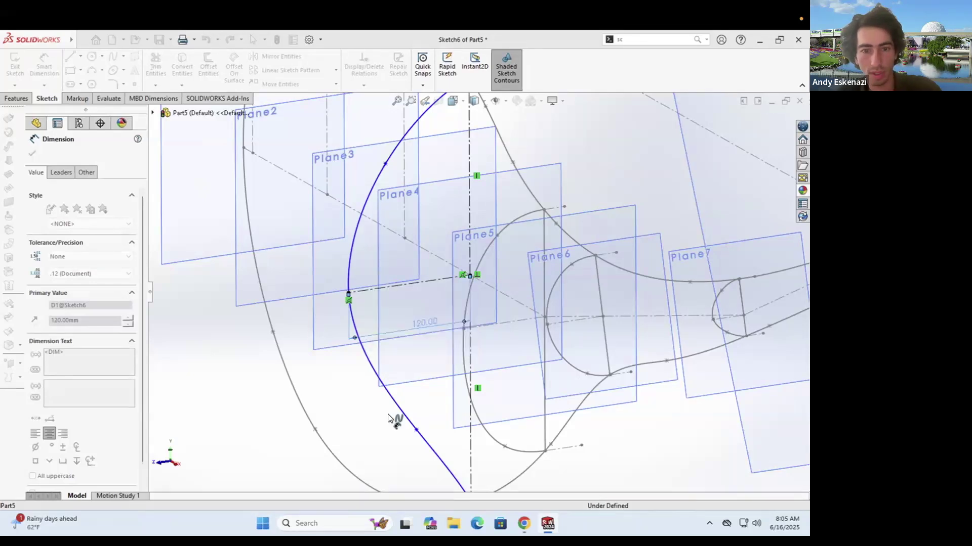
Step: Move the Plane4 spline's lower and upper intermediate points outward to round the curve, and exit the sketch
scroll(454, 357, up, 5)
scroll(454, 359, down, 3)
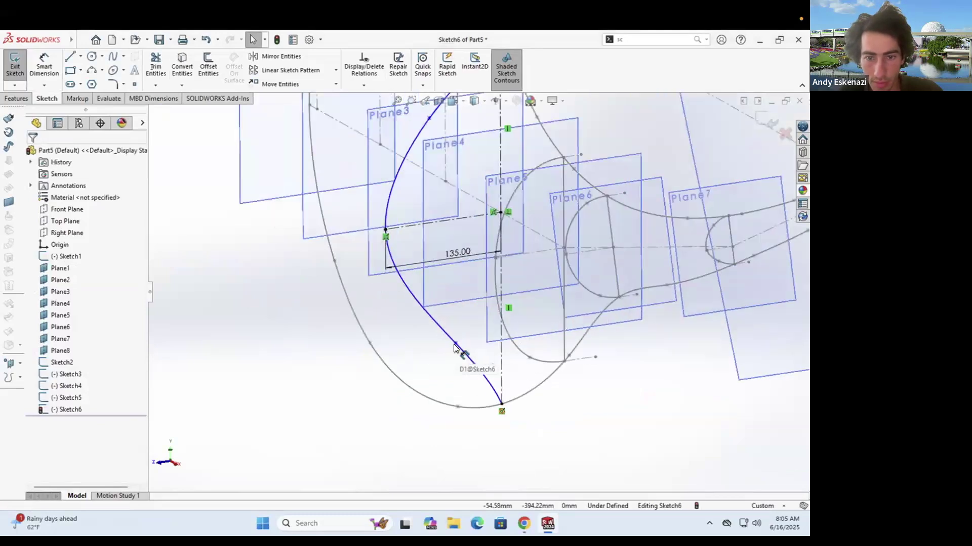
click(442, 376)
drag(441, 383, 430, 375)
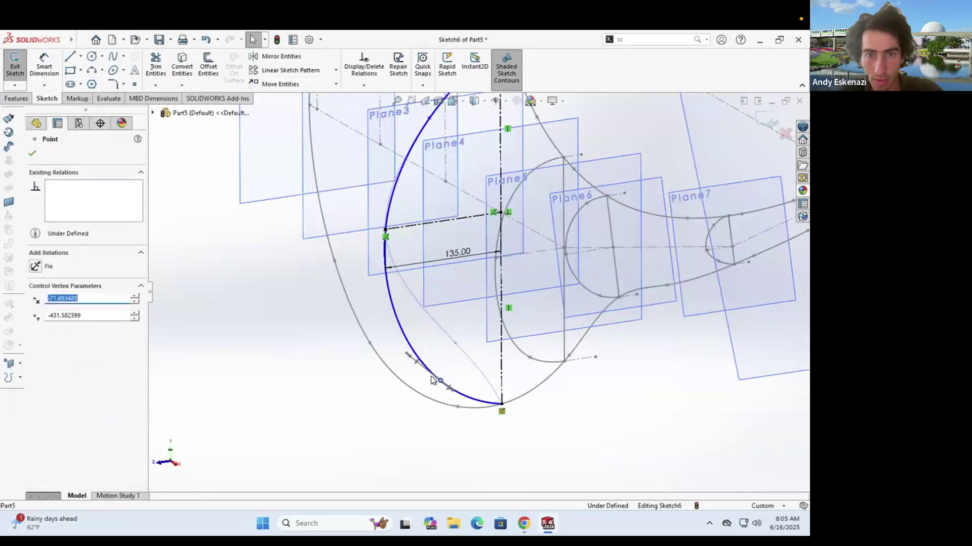
scroll(469, 178, up, 3)
scroll(433, 235, down, 3)
drag(432, 230, 437, 212)
click(473, 284)
scroll(475, 291, up, 5)
mouse_move(463, 288)
middle_down()
mouse_move(445, 263)
mouse_move(440, 230)
mouse_move(422, 249)
mouse_move(509, 260)
mouse_move(507, 234)
mouse_move(485, 271)
mouse_move(500, 305)
middle_up()
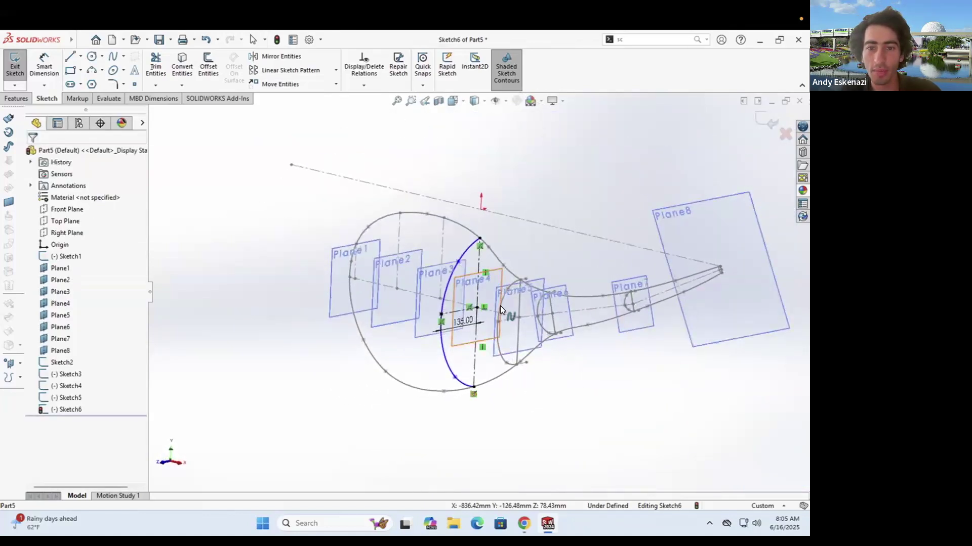
scroll(501, 306, down, 3)
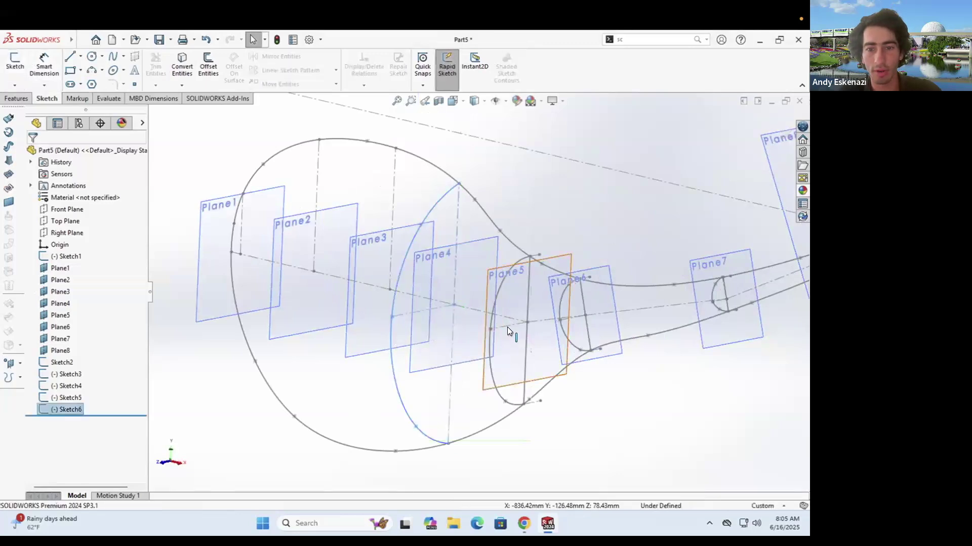
key(Escape)
Step: Edit the Plane5 sketch, set the half section's width dimension to 85 mm and exit the sketch
right_click(506, 324)
click(514, 292)
mouse_move(451, 352)
middle_down()
mouse_move(470, 393)
mouse_move(260, 281)
middle_up()
scroll(260, 281, down, 4)
double_click(400, 328)
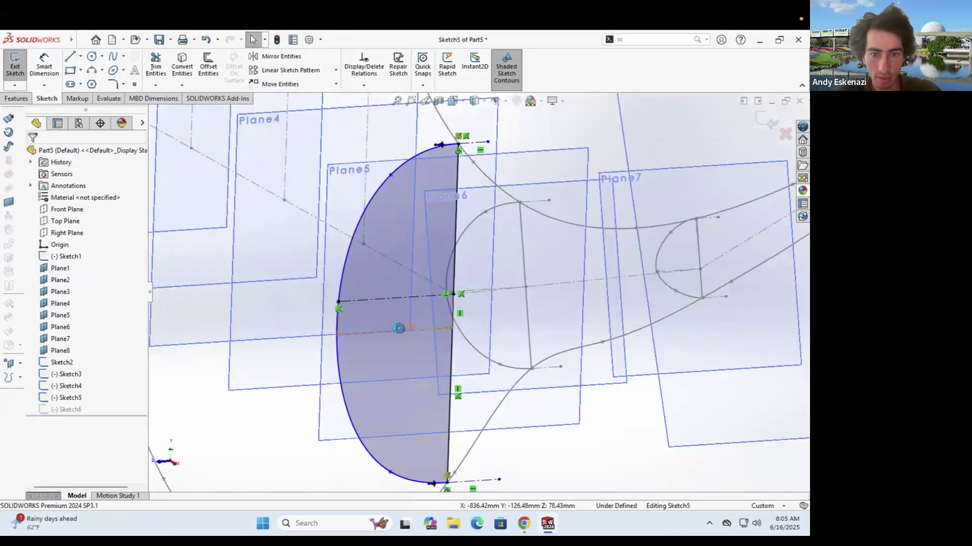
text(85)
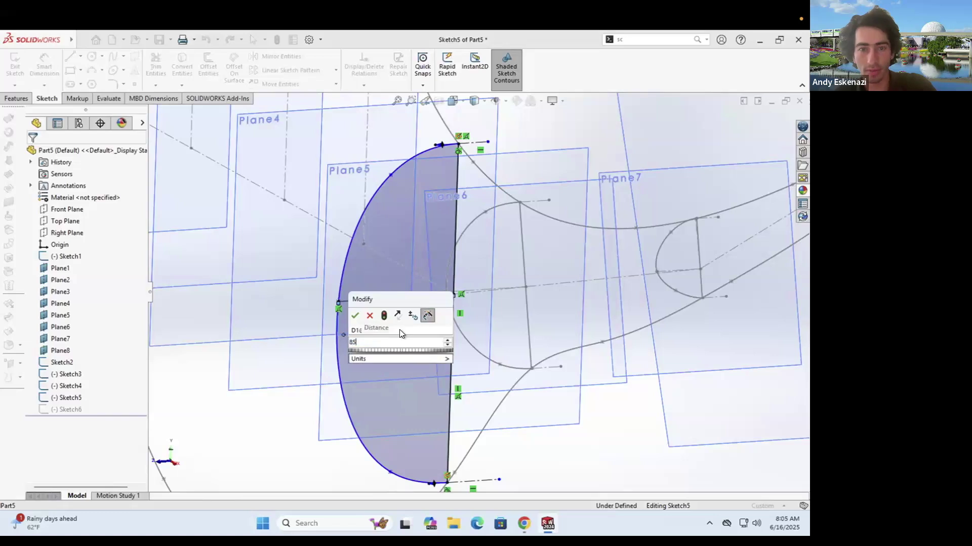
key(Return)
key(Escape)
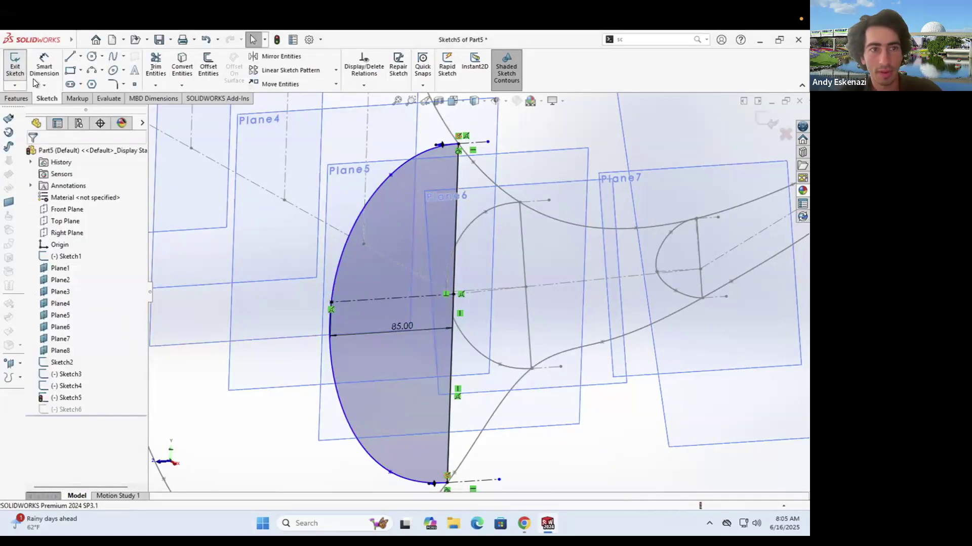
click(15, 69)
scroll(413, 297, up, 5)
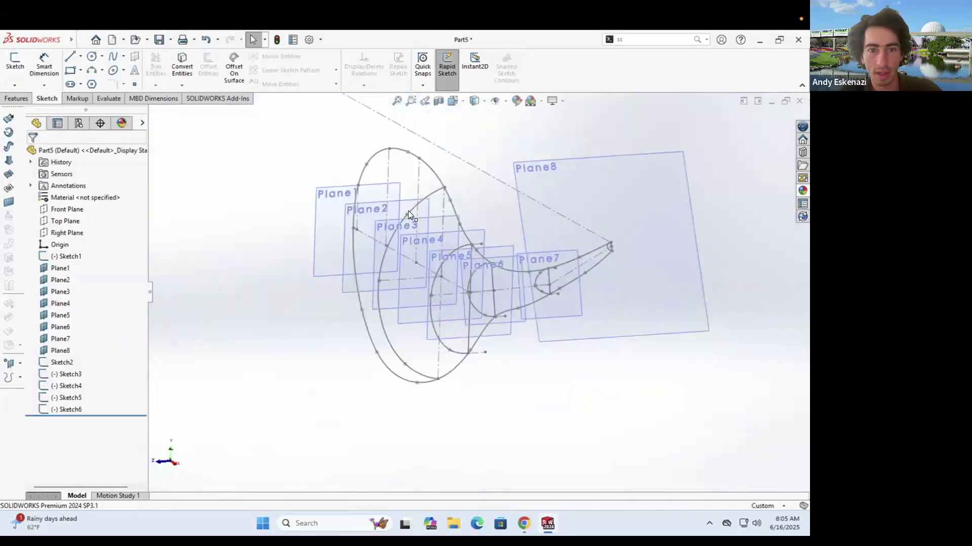
Step: Edit the Plane4 sketch and add a short horizontal construction line at the section's upper endpoint
right_click(432, 194)
click(440, 163)
mouse_move(445, 246)
middle_down()
mouse_move(472, 290)
mouse_move(501, 308)
middle_up()
scroll(459, 237, down, 5)
click(70, 57)
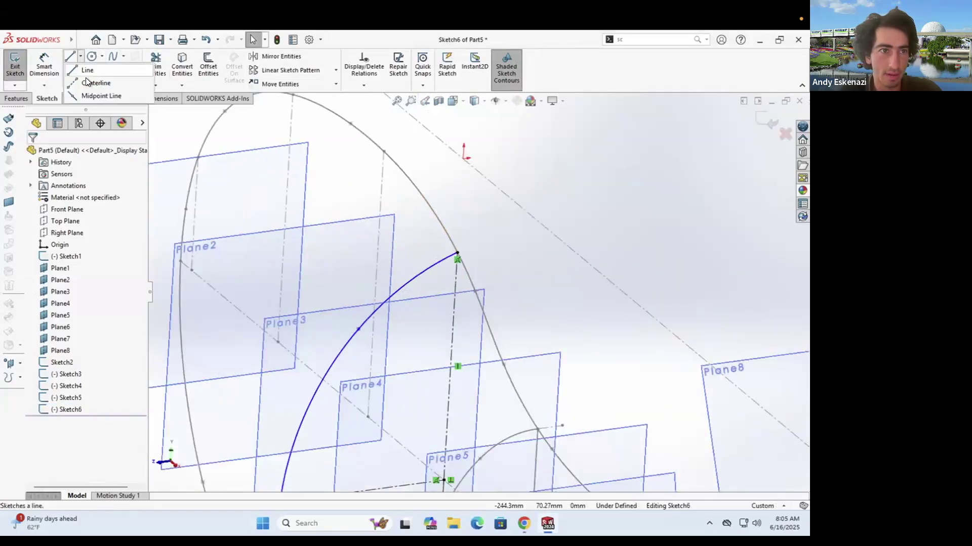
click(457, 252)
click(499, 247)
key(Escape)
Step: Add a short horizontal construction line at the Plane4 section's lower endpoint
click(94, 83)
scroll(440, 420, up, 5)
scroll(436, 416, down, 4)
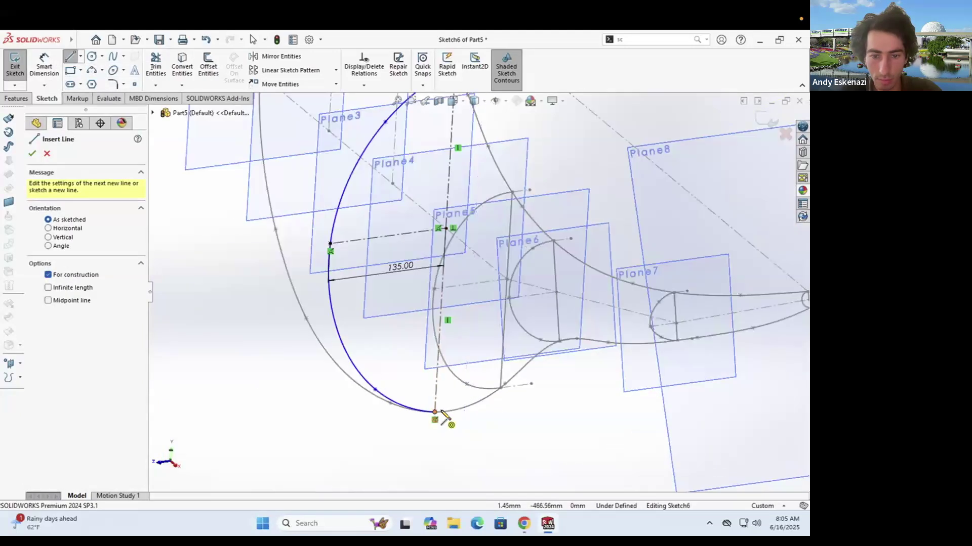
click(441, 413)
click(500, 405)
key(Escape)
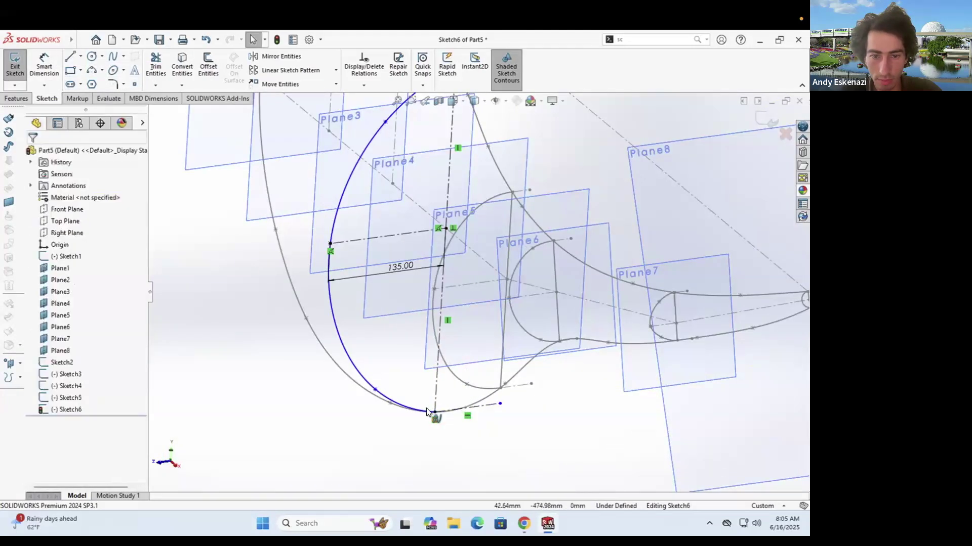
Step: Make the Plane4 spline tangent to the horizontal construction lines at its lower and upper ends
click(431, 411)
ctrl+click(467, 408)
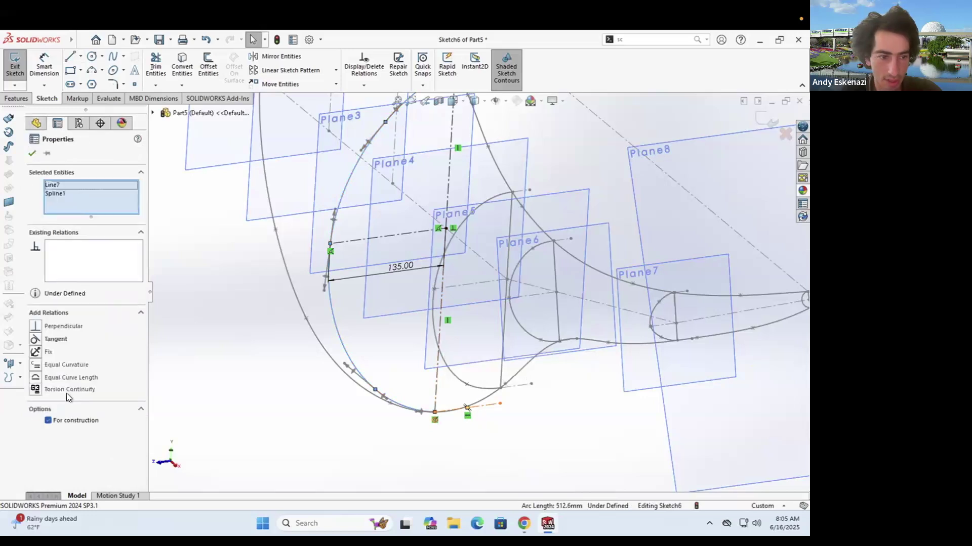
key(Escape)
scroll(378, 372, up, 4)
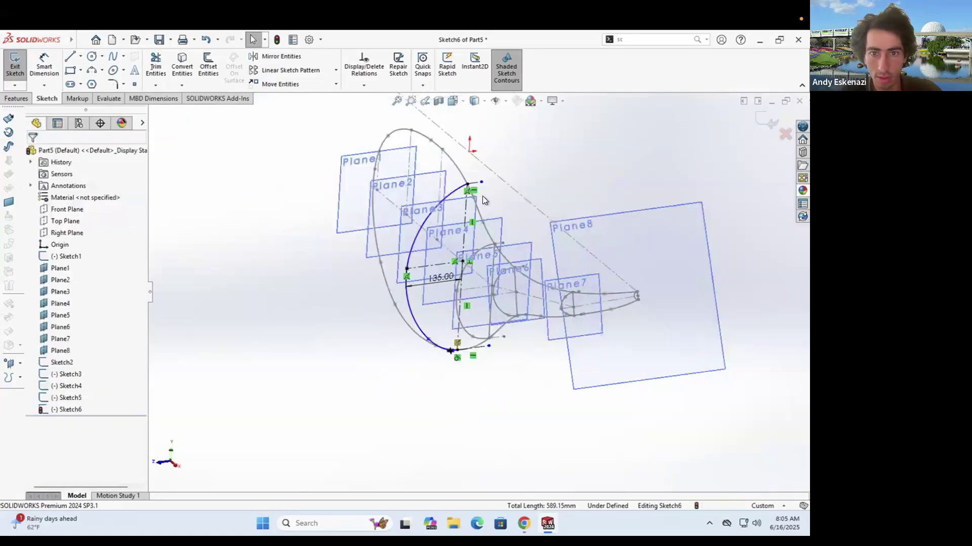
scroll(481, 194, down, 5)
click(454, 205)
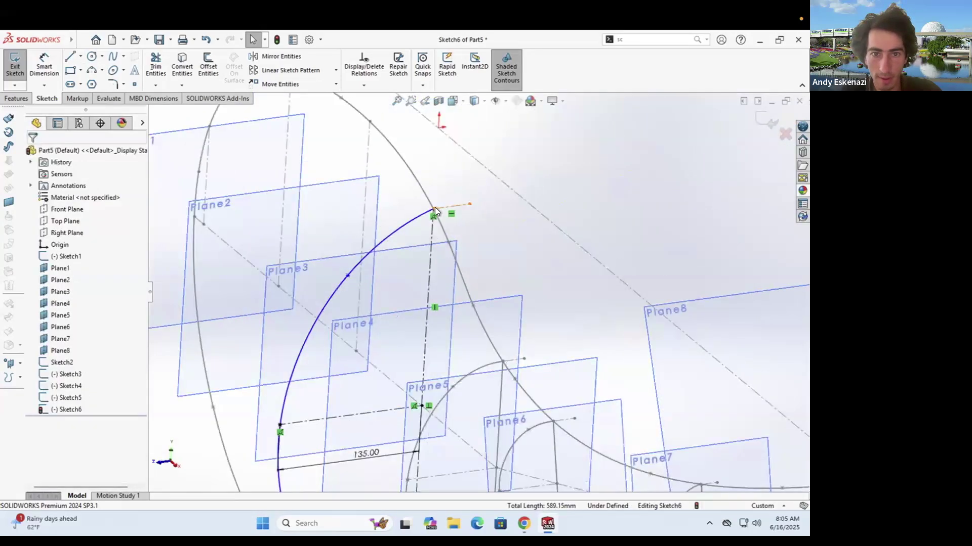
ctrl+click(398, 255)
click(34, 337)
key(Escape)
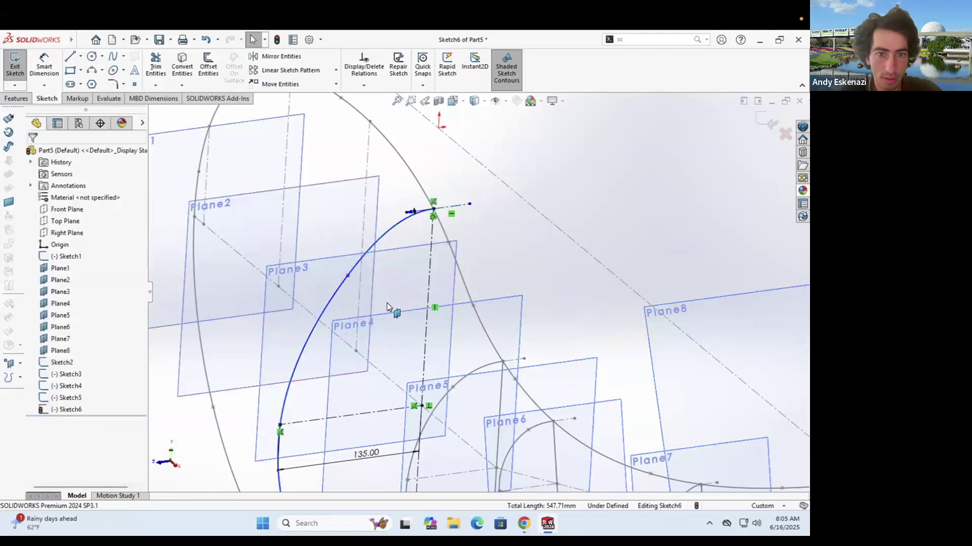
Step: Close the Plane4 half section with a solid vertical line between the spline's upper and lower endpoints
click(68, 57)
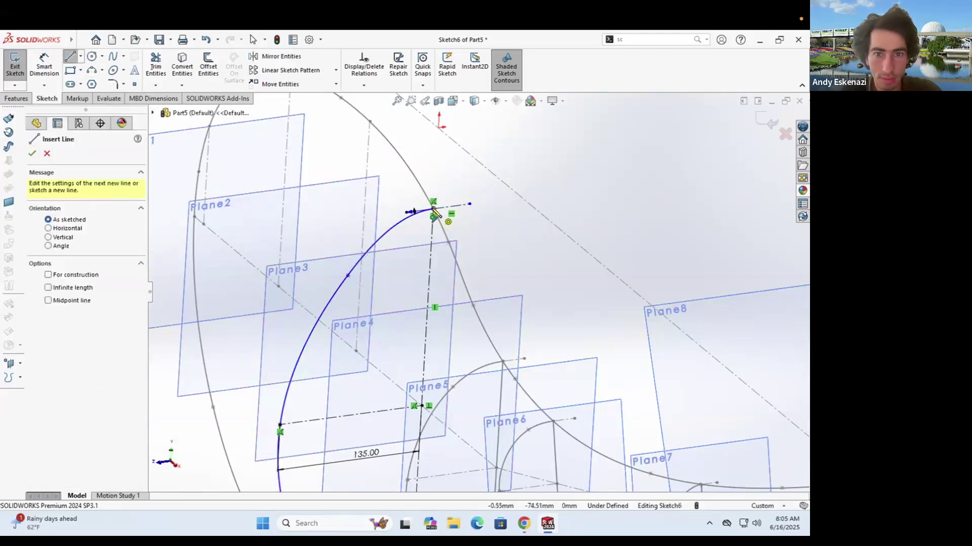
scroll(497, 293, up, 3)
click(445, 456)
key(Escape)
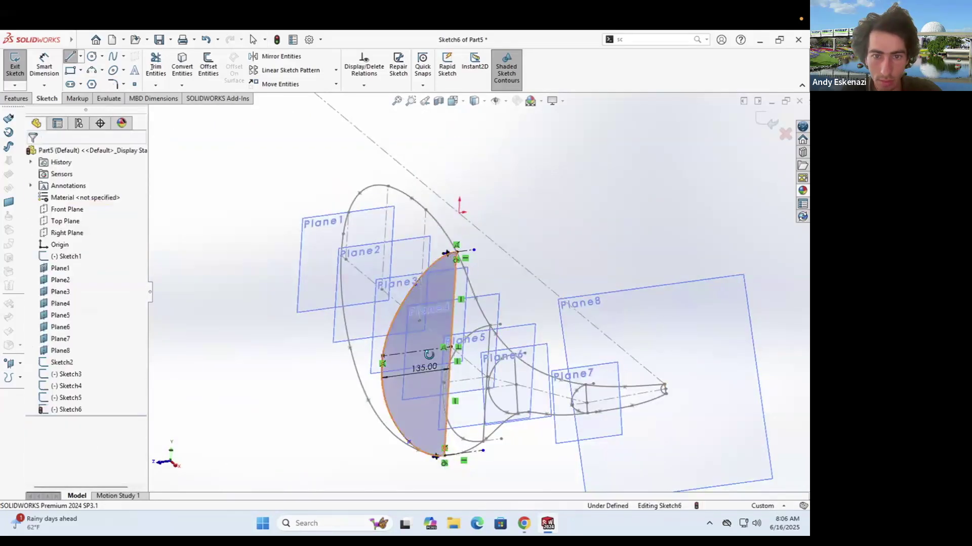
Step: Nudge an intermediate point of the Plane4 spline slightly and exit the sketch
middle_drag(429, 354, 484, 369)
scroll(470, 362, down, 2)
drag(444, 334, 442, 327)
scroll(442, 327, up, 4)
mouse_move(451, 359)
middle_down()
mouse_move(437, 356)
mouse_move(460, 386)
mouse_move(427, 390)
middle_up()
scroll(427, 390, down, 4)
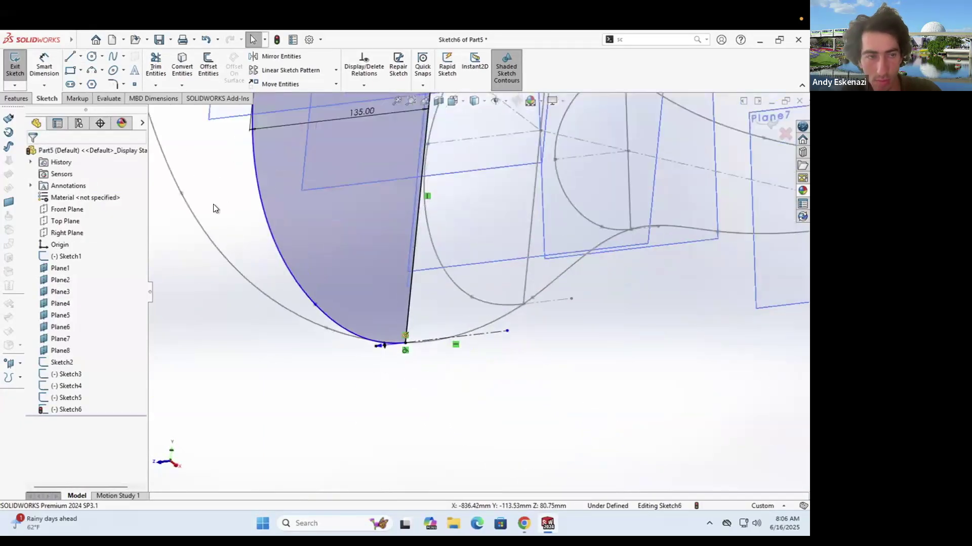
click(11, 71)
Step: Examine the completed half sections along the lamp profile from several angles
scroll(441, 312, up, 5)
mouse_move(492, 265)
middle_down()
mouse_move(556, 283)
mouse_move(513, 271)
mouse_move(496, 279)
mouse_move(539, 318)
middle_up()
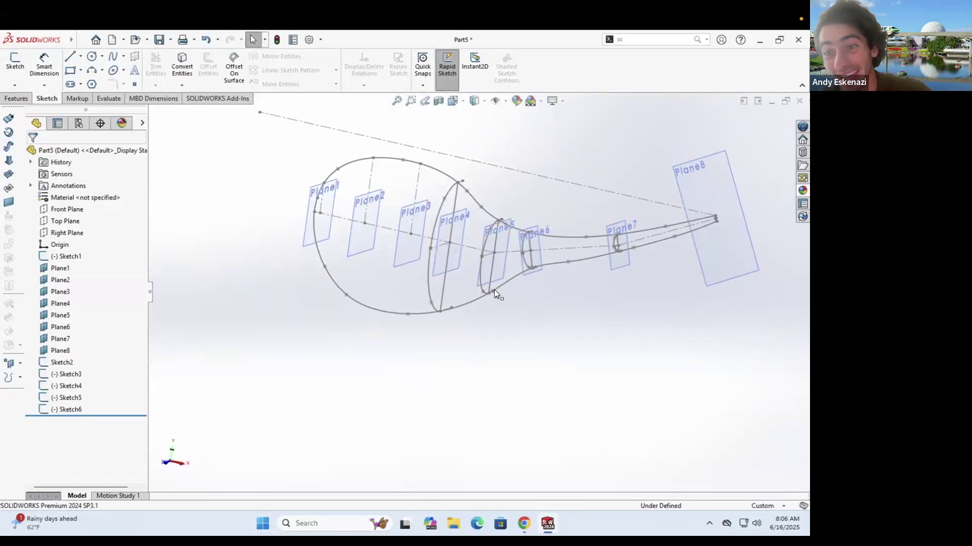
mouse_move(518, 223)
middle_down()
mouse_move(534, 241)
mouse_move(661, 264)
mouse_move(611, 291)
mouse_move(481, 227)
middle_up()
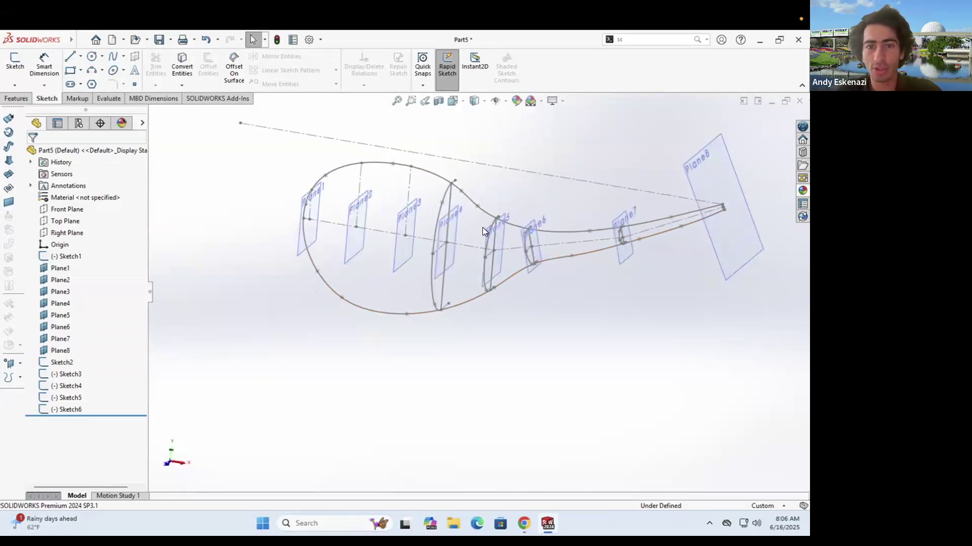
mouse_move(357, 243)
middle_down()
mouse_move(408, 245)
mouse_move(450, 273)
mouse_move(480, 257)
middle_up()
scroll(476, 290, up, 3)
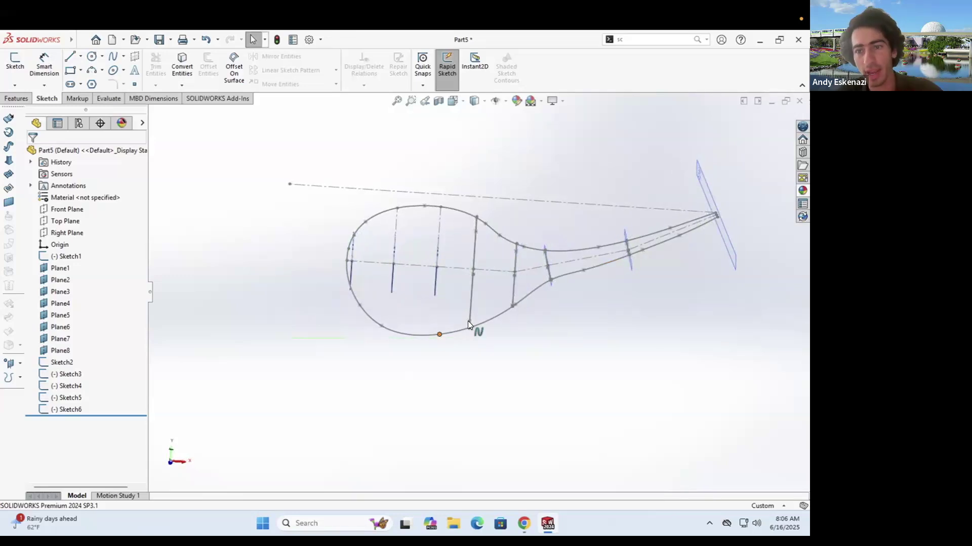
mouse_move(449, 324)
middle_down()
mouse_move(425, 327)
mouse_move(423, 265)
middle_up()
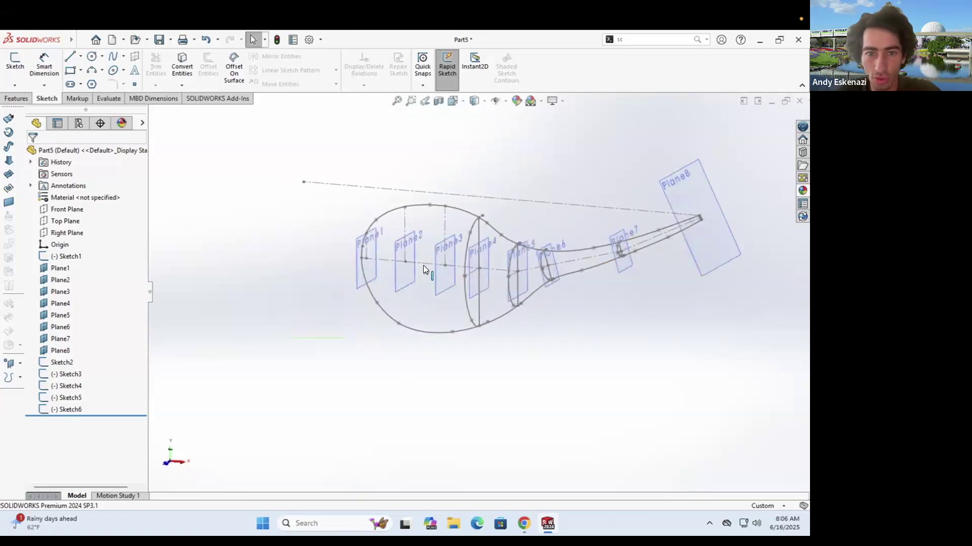
scroll(423, 265, down, 2)
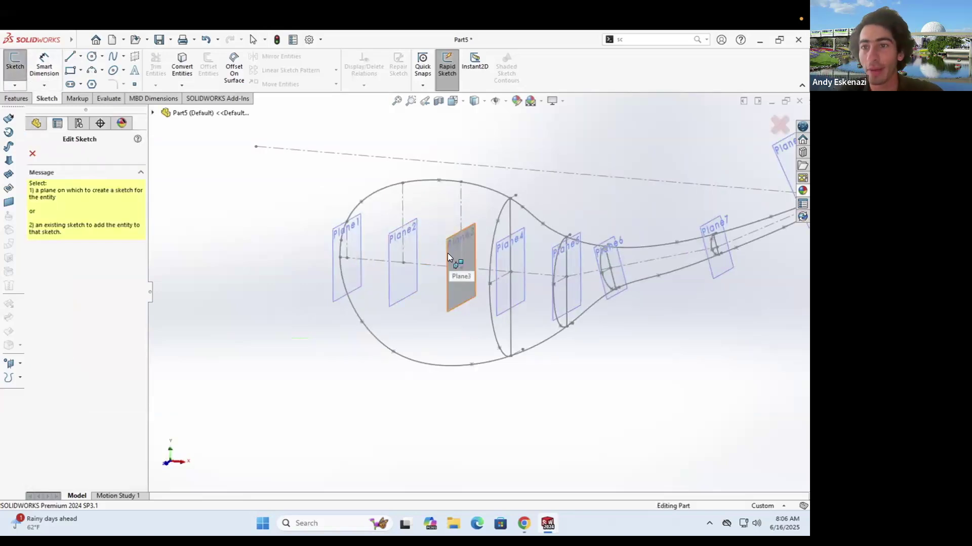
Step: Start a sketch on Plane3 and draw a vertical line down from the upper profile curve, piercing its lower end to the lower profile curve
click(447, 257)
mouse_move(470, 305)
middle_down()
mouse_move(452, 292)
mouse_move(419, 294)
middle_up()
scroll(308, 224, down, 2)
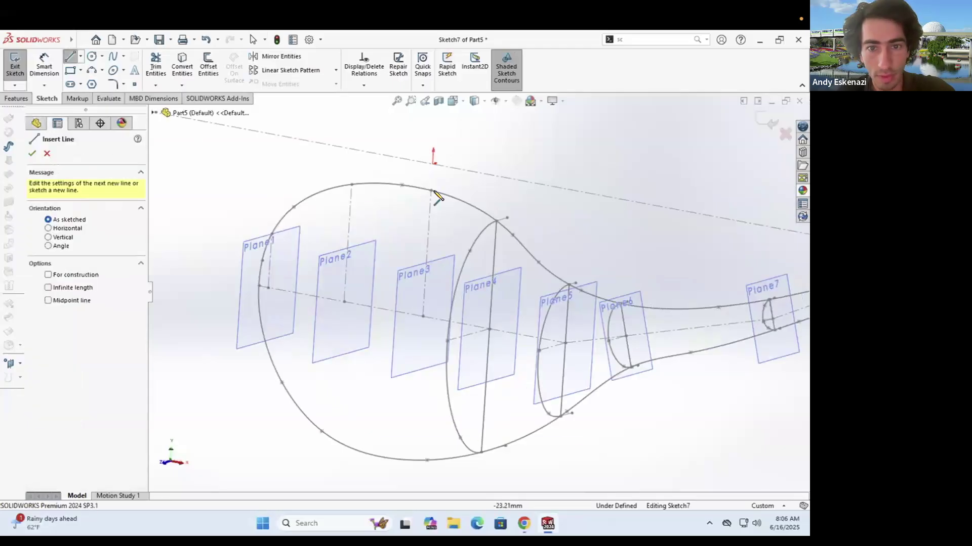
click(416, 421)
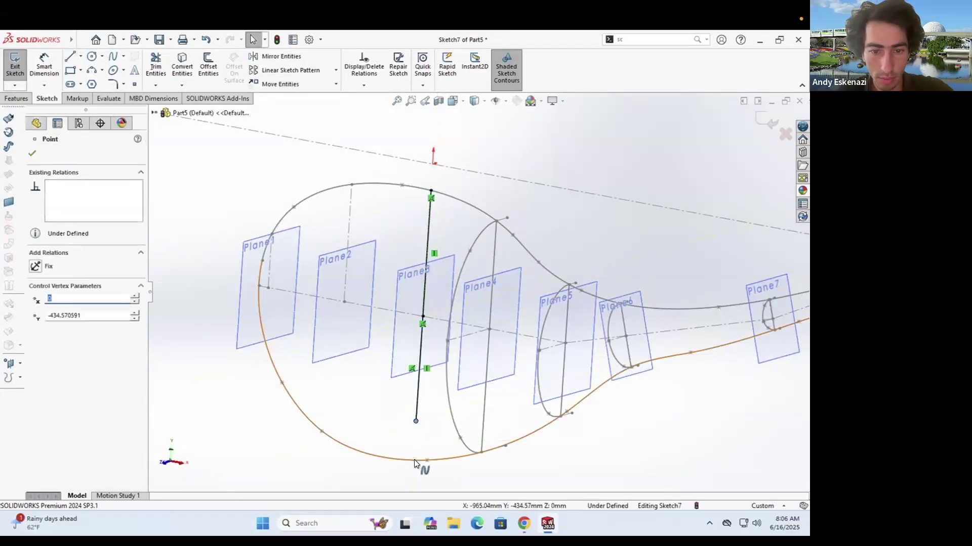
ctrl+click(414, 459)
click(35, 344)
click(31, 154)
Step: Add short horizontal construction lines at the upper and lower ends of the Plane3 vertical line
click(81, 56)
click(86, 82)
click(431, 191)
click(459, 183)
key(Escape)
click(81, 57)
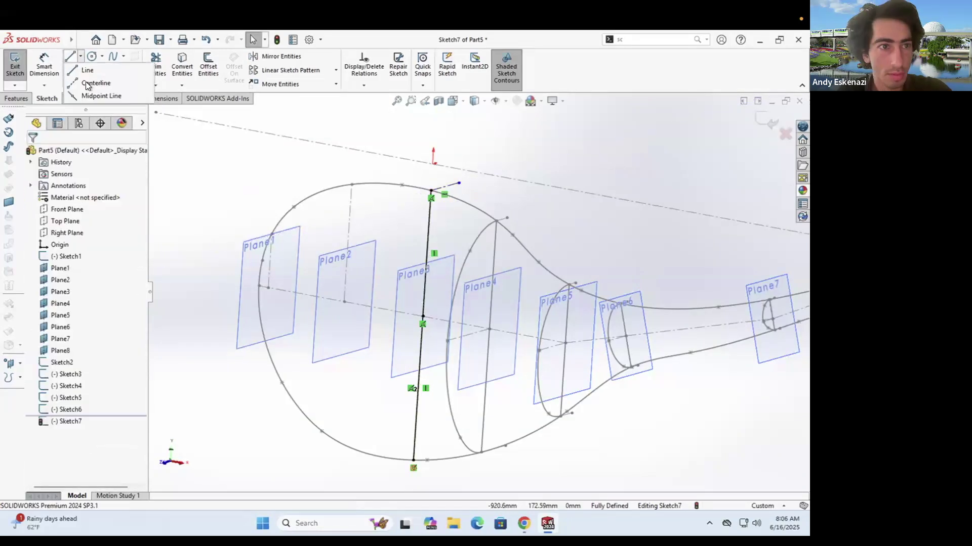
click(86, 82)
click(413, 460)
click(89, 84)
click(414, 460)
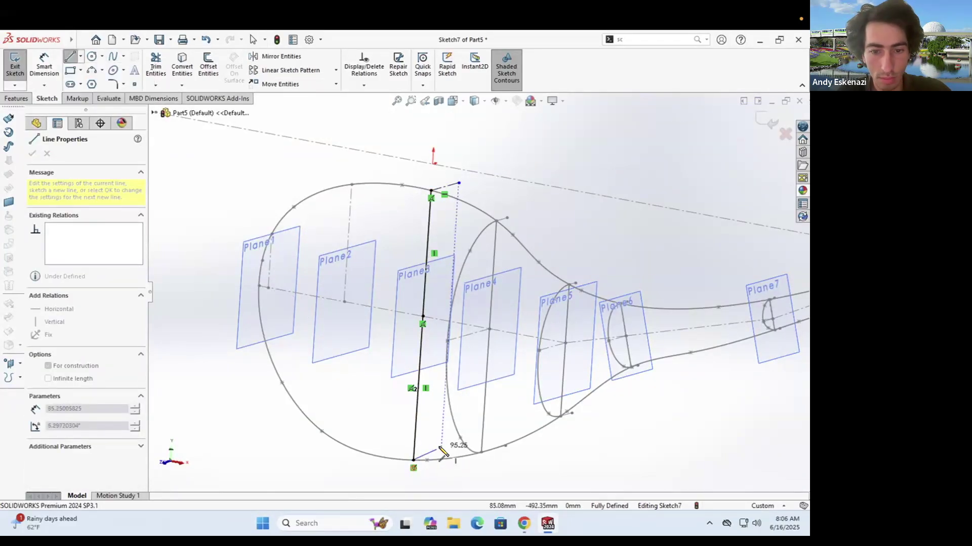
click(441, 453)
key(Escape)
Step: Sketch the Plane3 half-section spline from the upper to the lower endpoint through three outward intermediate points
click(390, 264)
click(390, 409)
scroll(413, 460, down, 8)
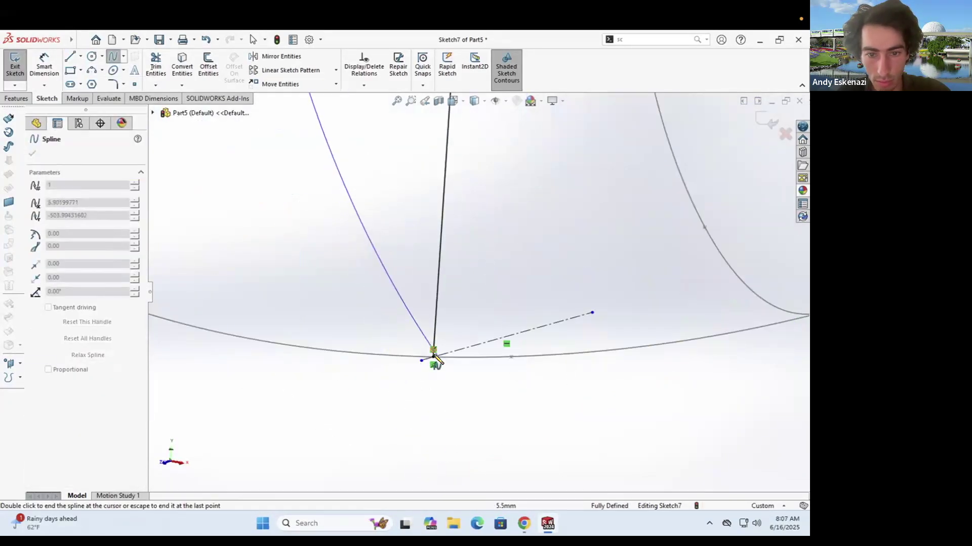
click(432, 356)
key(Escape)
Step: Delete the Plane3 section's lower construction line and redraw a shorter horizontal one from the lower endpoint
right_click(445, 352)
click(474, 487)
click(81, 57)
click(89, 85)
click(465, 320)
click(499, 310)
key(Escape)
Step: Make the Plane3 spline tangent to the horizontal construction lines at its lower and upper ends
click(459, 308)
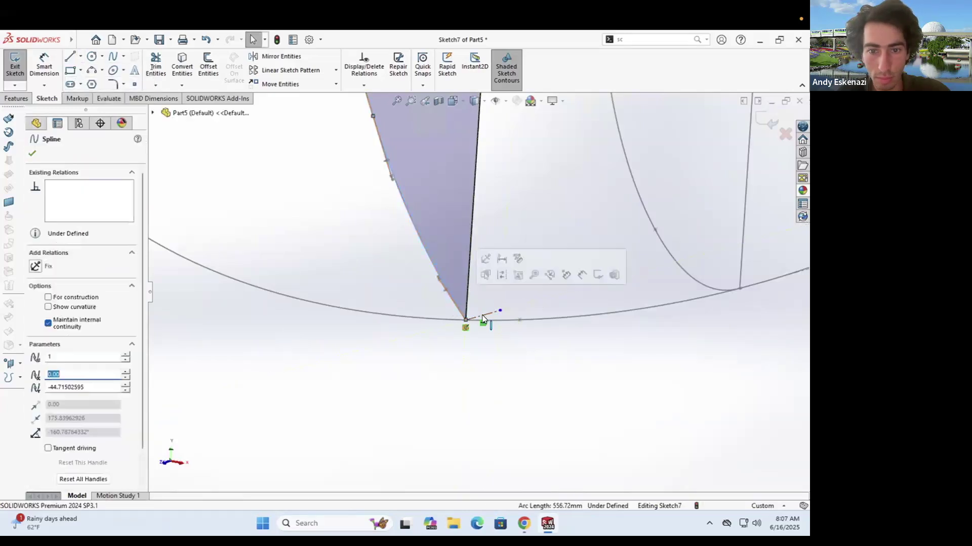
ctrl+click(482, 314)
click(60, 339)
scroll(425, 354, up, 8)
click(482, 129)
ctrl+click(429, 161)
click(57, 338)
scroll(430, 314, up, 5)
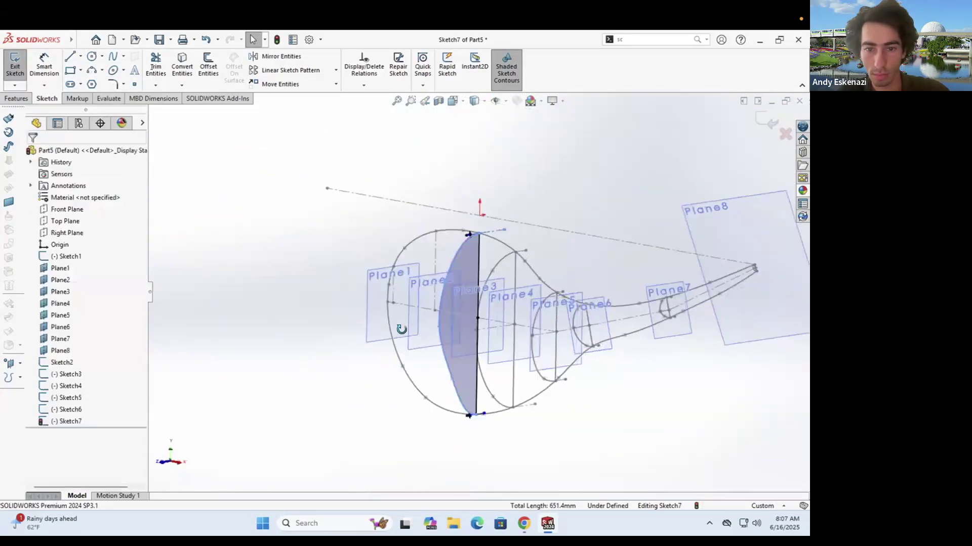
Step: Draw a construction line from the Plane3 spline's middle point to the vertical line's centre point and make the two lines perpendicular
middle_drag(401, 327, 374, 337)
scroll(399, 344, down, 4)
click(81, 57)
click(89, 85)
click(444, 318)
click(545, 290)
key(Escape)
click(512, 309)
ctrl+click(530, 323)
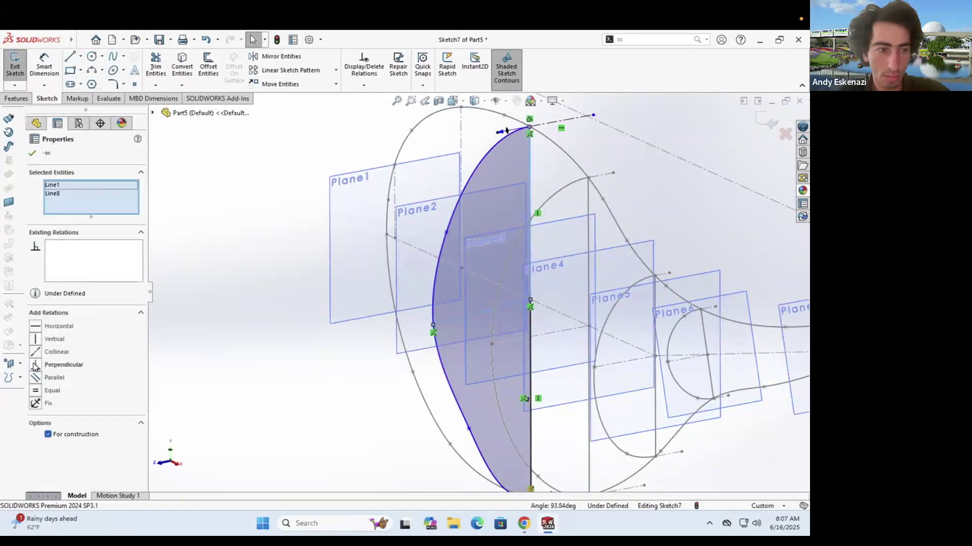
click(35, 365)
scroll(491, 287, up, 2)
Step: Dimension the Plane3 section's width construction line to 150 mm
click(44, 66)
middle_drag(533, 282, 548, 284)
scroll(536, 283, down, 2)
click(389, 337)
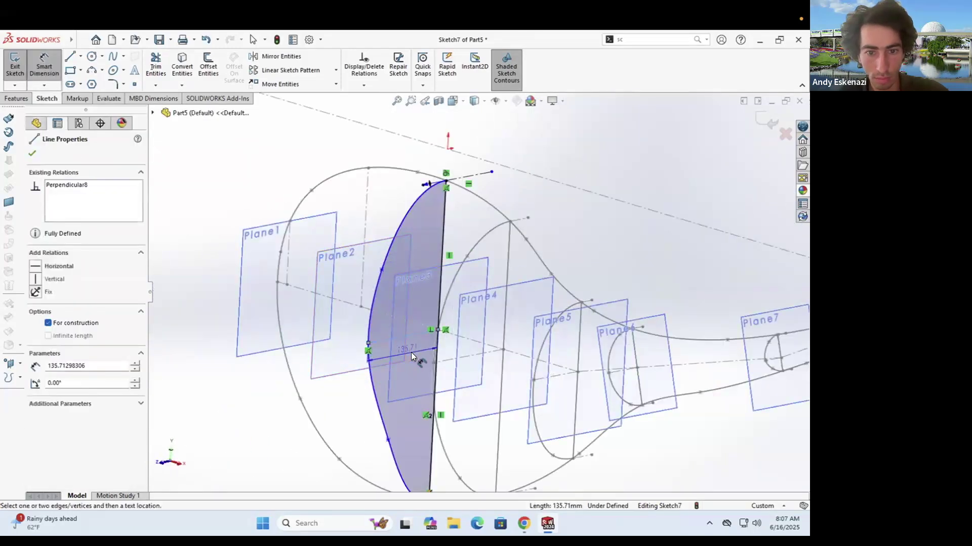
click(410, 353)
text(150)
key(Return)
Step: Set the Plane3 section's width dimension to 180 mm
scroll(498, 303, up, 6)
middle_drag(466, 321, 511, 306)
scroll(491, 306, down, 6)
double_click(496, 303)
text(180)
key(Return)
Step: Move the Plane3 spline's lower intermediate point outward to round the lower half of the curve
scroll(475, 374, down, 2)
key(Escape)
drag(467, 303, 442, 309)
scroll(468, 303, up, 4)
middle_drag(495, 225, 482, 224)
scroll(483, 217, down, 4)
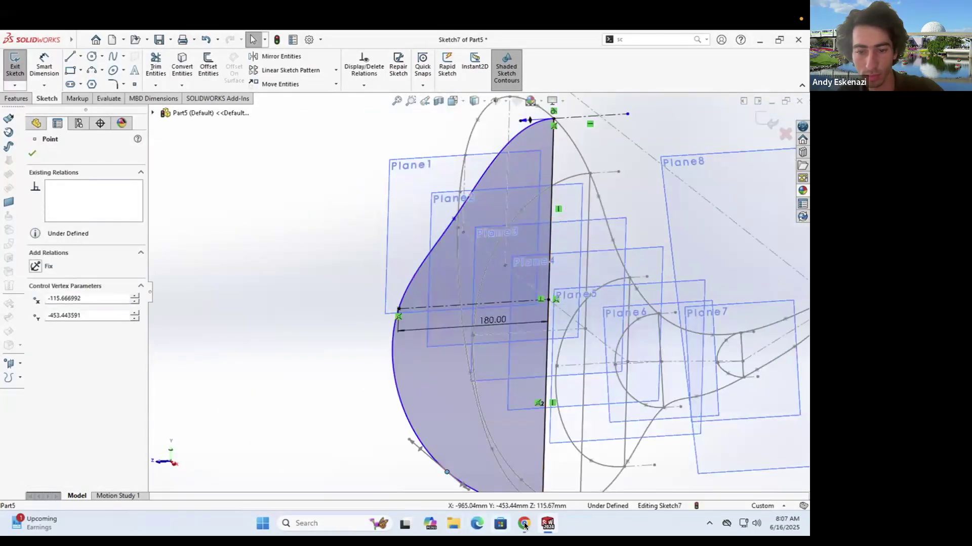
Step: Check the lamp reference photo in Chrome, return to SOLIDWORKS and move the Plane3 spline's upper intermediate point upward
mouse_move(524, 523)
click(558, 482)
click(547, 524)
mouse_move(453, 219)
mouse_down()
mouse_move(457, 199)
mouse_move(501, 152)
mouse_move(463, 205)
mouse_up()
scroll(473, 290, up, 5)
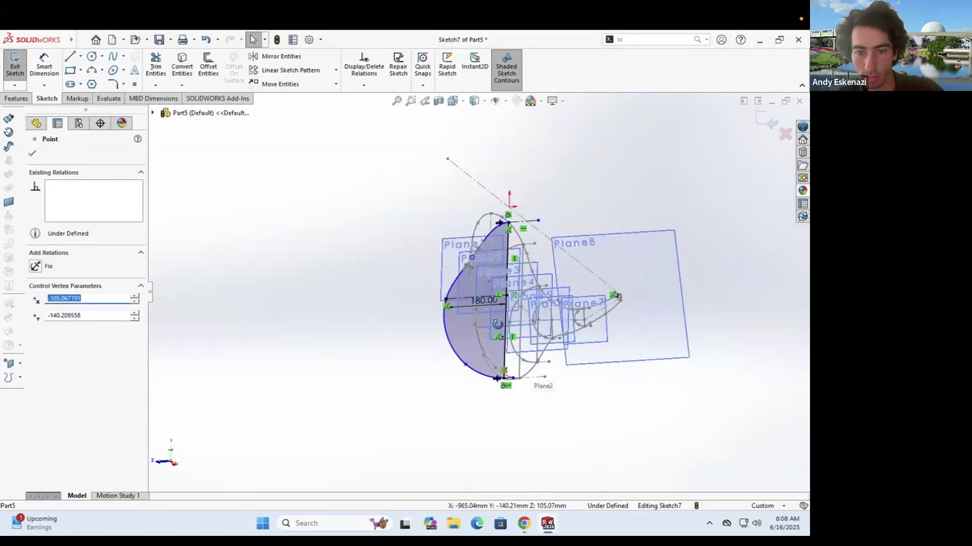
middle_drag(447, 313, 460, 305)
scroll(461, 304, down, 2)
Step: Recheck the lamp photo in Chrome and raise the Plane3 spline's upper intermediate point further in SOLIDWORKS to smooth the curve
mouse_move(524, 523)
click(575, 475)
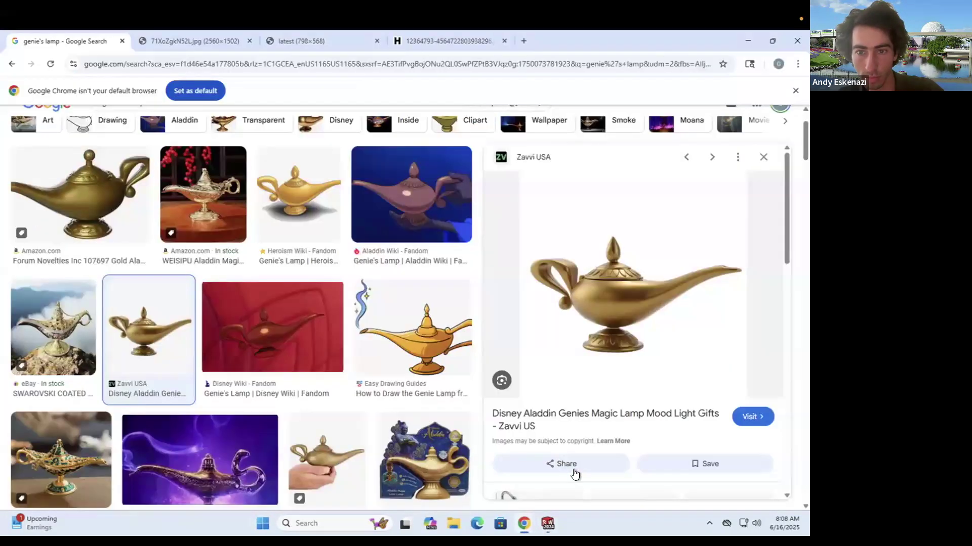
click(547, 522)
mouse_move(460, 222)
mouse_down()
mouse_move(465, 243)
mouse_move(468, 218)
mouse_up()
scroll(481, 296, up, 5)
scroll(470, 301, down, 4)
mouse_move(460, 303)
middle_down()
mouse_move(450, 308)
mouse_move(463, 311)
mouse_move(488, 357)
mouse_move(445, 319)
middle_up()
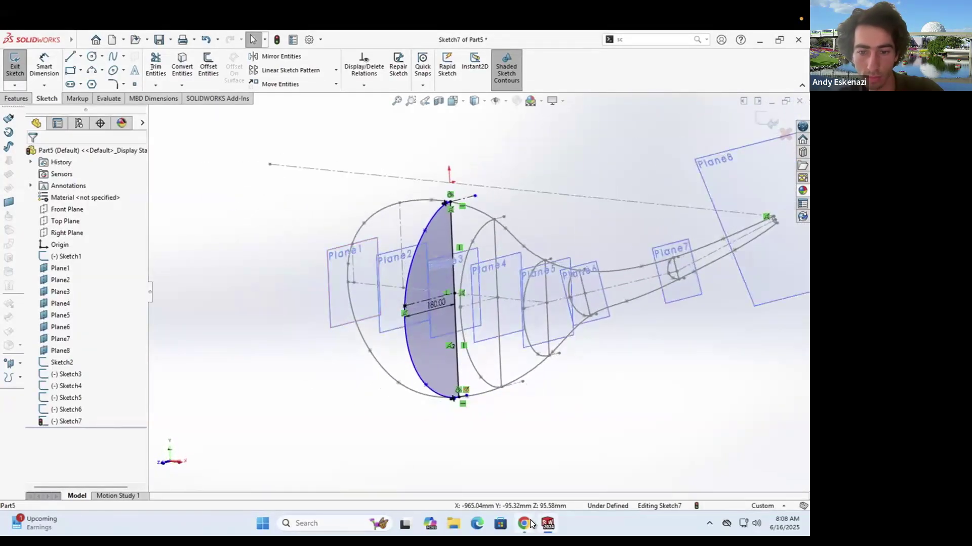
Step: Compare the Plane3 section with the lamp photo in Chrome once more, return to SOLIDWORKS and exit the sketch
key(alt+Tab)
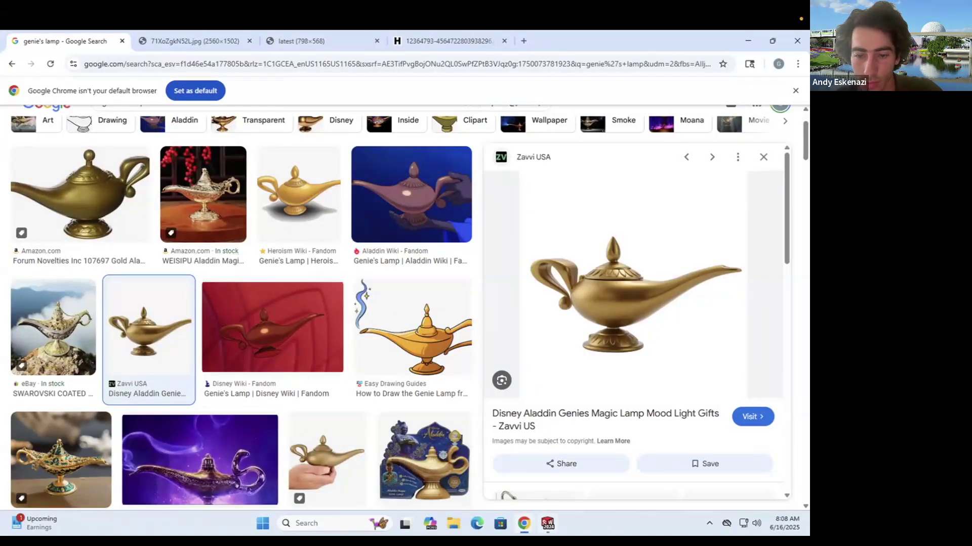
key(alt+Tab)
mouse_move(372, 340)
middle_down()
mouse_move(354, 328)
mouse_move(410, 342)
mouse_move(508, 256)
middle_up()
scroll(508, 256, up, 3)
middle_drag(474, 292, 511, 296)
click(14, 66)
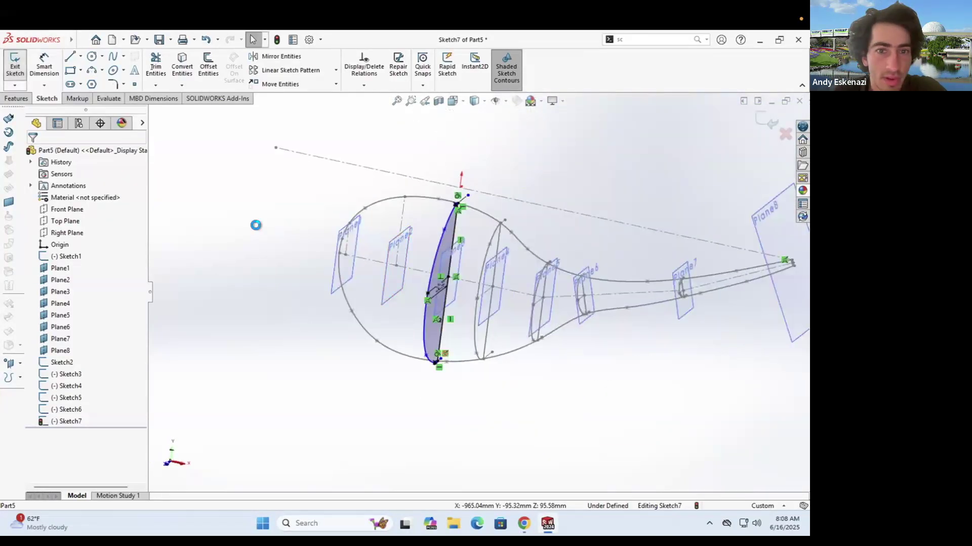
Step: Start a sketch on Plane2, draw a vertical line through the axis point spanning the body profile, and pierce its lower end to the curve
click(14, 66)
click(385, 280)
scroll(374, 295, down, 3)
middle_drag(400, 288, 365, 293)
key(l)
click(313, 168)
click(306, 281)
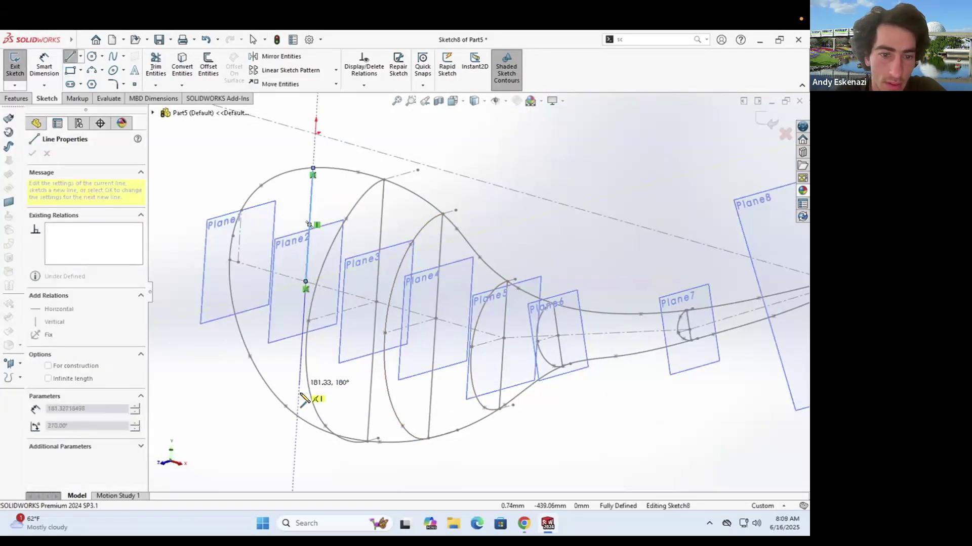
click(299, 402)
key(Escape)
ctrl+click(312, 425)
click(35, 351)
Step: Add short horizontal construction lines at the upper and lower ends of the vertical line in the Plane2 sketch
click(80, 56)
click(90, 83)
click(314, 168)
click(342, 160)
key(Escape)
click(80, 56)
click(89, 84)
click(297, 416)
click(331, 406)
Step: Draw a five-point spline bulging outward between the two ends of the vertical line in the Plane2 sketch
click(113, 56)
click(314, 168)
click(286, 219)
click(269, 299)
click(279, 372)
click(297, 416)
Step: Add a construction line from the axis point to the Plane2 spline's middle point, perpendicular to the vertical line, and dimension it 120 mm
click(80, 56)
click(90, 83)
click(306, 282)
click(270, 295)
key(Escape)
ctrl+click(304, 308)
click(62, 335)
click(44, 66)
click(286, 286)
click(284, 298)
text(120)
key(Return)
Step: Make the Plane2 spline tangent to the horizontal construction lines at its lower and upper ends
middle_drag(354, 309, 306, 306)
key(Escape)
drag(451, 315, 452, 334)
click(505, 350)
ctrl+click(463, 344)
click(55, 339)
key(Escape)
scroll(468, 122, down, 2)
click(447, 186)
ctrl+click(489, 147)
click(55, 339)
key(Escape)
Step: Move the Plane2 spline's upper intermediate point to reshape the upper half of the curve
drag(426, 210, 408, 227)
scroll(527, 247, up, 5)
middle_drag(526, 247, 492, 240)
scroll(493, 240, down, 4)
key(Escape)
scroll(658, 354, up, 4)
middle_drag(673, 329, 683, 347)
scroll(683, 346, down, 4)
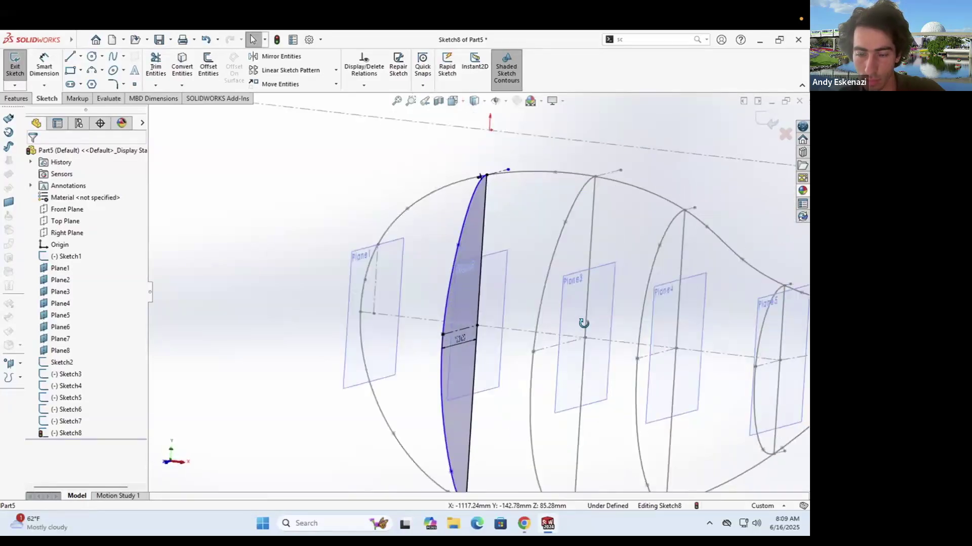
Step: Fine-tune the Plane2 spline's lower and upper intermediate points to smooth the section, and exit the sketch
middle_drag(584, 323, 577, 404)
drag(578, 402, 544, 317)
drag(589, 420, 583, 407)
click(584, 156)
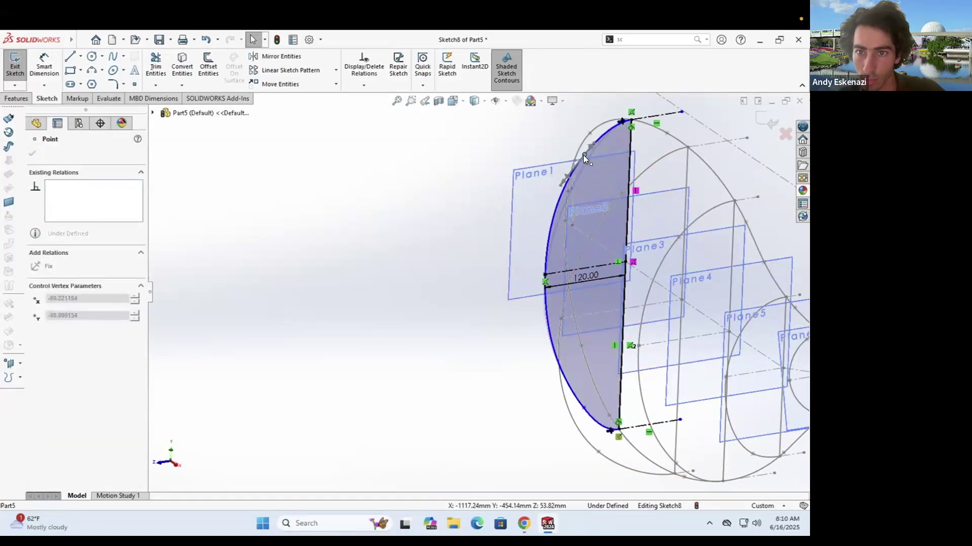
drag(583, 154, 581, 154)
scroll(582, 154, up, 5)
middle_drag(526, 243, 577, 257)
key(ctrl+b)
scroll(486, 233, down, 8)
middle_drag(484, 232, 478, 232)
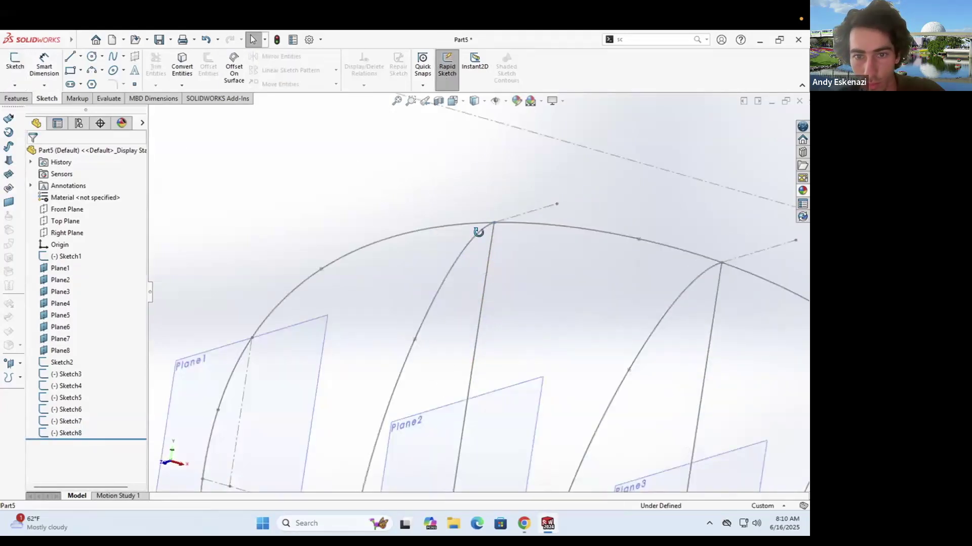
Step: Start a sketch on Plane1, draw a vertical line through the axis point spanning the body profile, and pierce its lower end to the curve
scroll(478, 233, up, 6)
click(15, 61)
click(368, 335)
scroll(375, 284, down, 4)
middle_drag(375, 283, 373, 298)
click(70, 57)
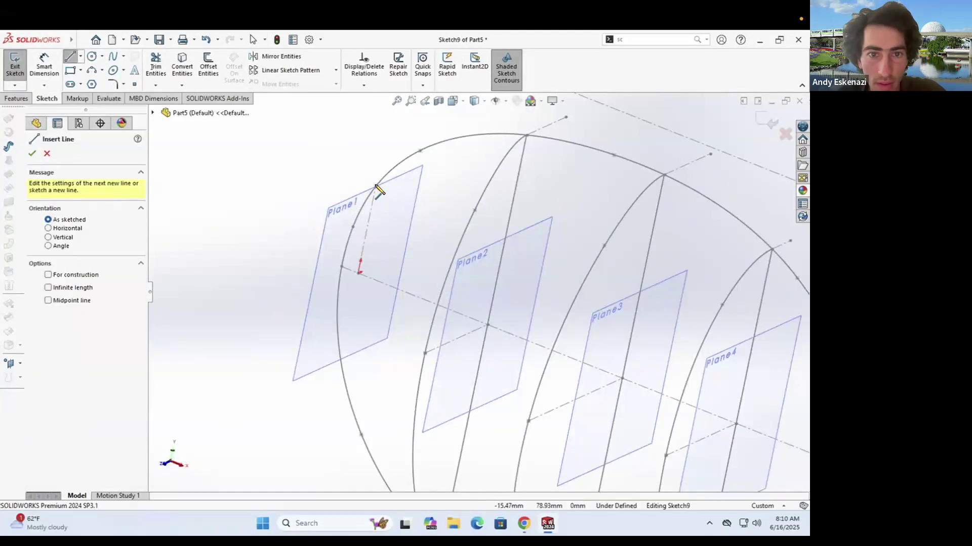
click(376, 186)
click(358, 273)
click(345, 333)
click(345, 333)
ctrl+click(341, 359)
click(55, 350)
Step: Add short horizontal construction lines at the upper and lower ends of the vertical line in the Plane1 sketch
click(80, 57)
click(96, 83)
click(375, 187)
click(421, 166)
key(Escape)
click(80, 56)
click(96, 83)
click(341, 358)
key(Escape)
click(80, 56)
click(340, 359)
click(377, 342)
key(Escape)
Step: Draw a five-point spline bulging outward between the two ends of the vertical line in the Plane1 sketch
click(113, 56)
click(341, 228)
key(Escape)
Step: Add a construction line from the axis point to the Plane1 spline's middle point, perpendicular to the vertical line, and dimension it 65 mm
scroll(398, 354, up, 4)
mouse_move(425, 349)
middle_down()
mouse_move(487, 340)
mouse_move(448, 332)
middle_up()
scroll(448, 332, down, 4)
click(371, 302)
click(320, 310)
key(Escape)
click(344, 307)
ctrl+click(374, 243)
click(36, 355)
click(44, 66)
click(336, 318)
click(385, 348)
text(65)
key(Return)
Step: Make the Plane1 spline tangent to the horizontal construction lines at its lower and upper ends
middle_drag(453, 311, 521, 253)
key(Escape)
click(483, 278)
ctrl+click(519, 288)
click(55, 339)
scroll(425, 324, up, 3)
key(Escape)
scroll(475, 201, down, 6)
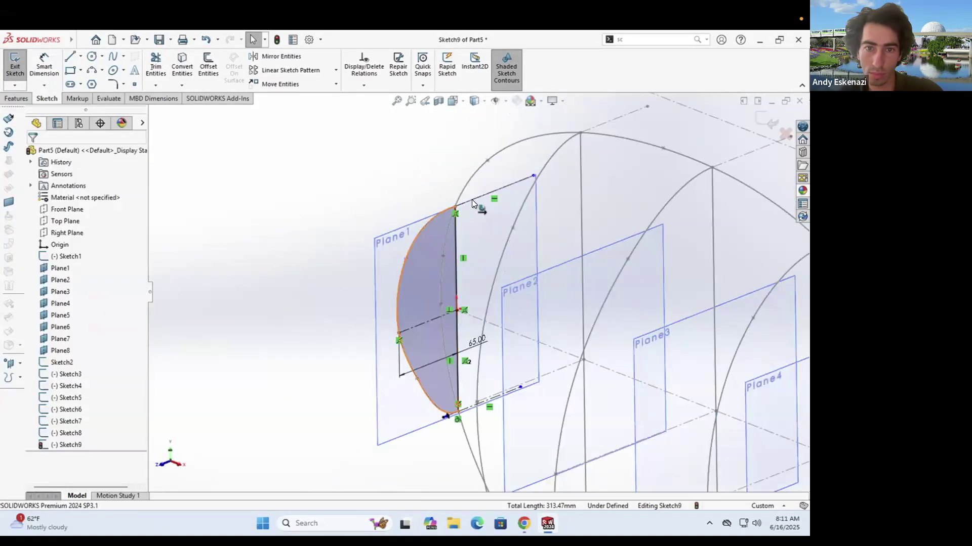
click(348, 322)
click(472, 215)
ctrl+click(405, 243)
click(55, 339)
Step: Reposition the Plane1 spline's upper intermediate point, exit the sketch and review all the half cross-sections together
drag(345, 323, 366, 269)
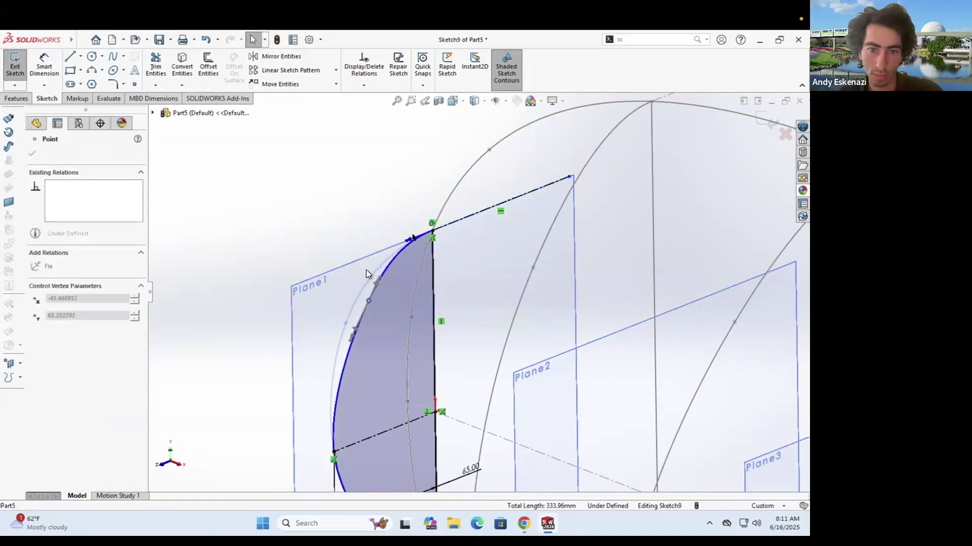
scroll(479, 292, up, 8)
double_click(608, 354)
scroll(607, 354, up, 4)
mouse_move(607, 354)
middle_down()
mouse_move(629, 354)
mouse_move(592, 373)
middle_up()
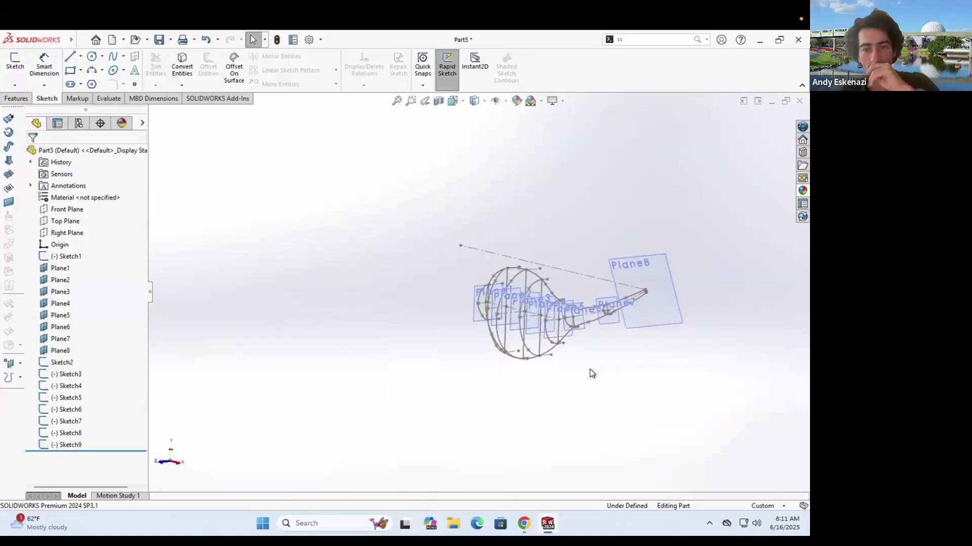
middle_drag(584, 310, 623, 295)
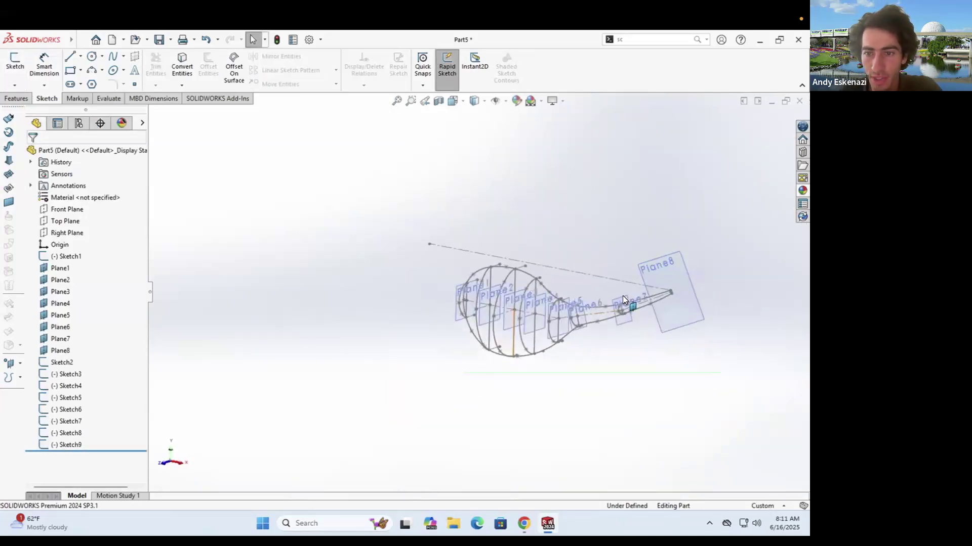
scroll(622, 296, up, 3)
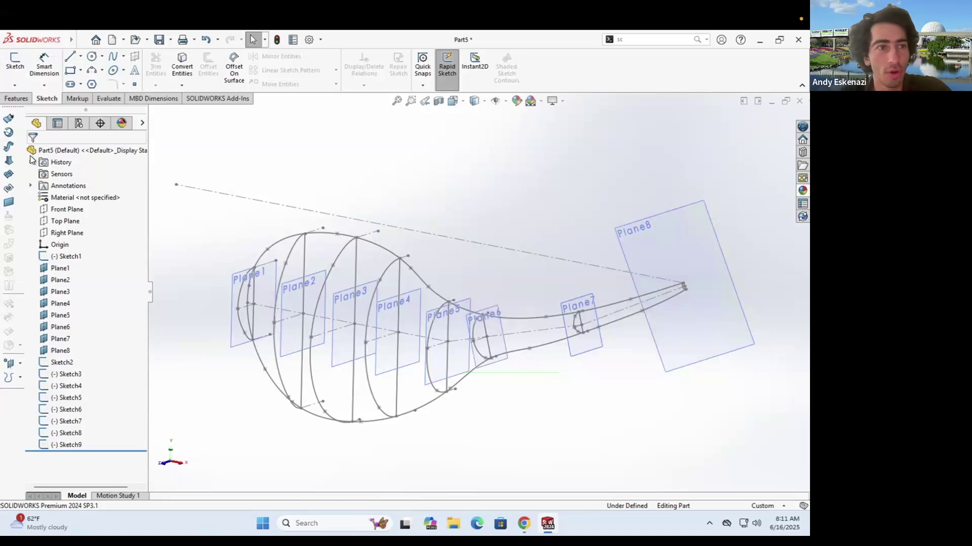
click(17, 99)
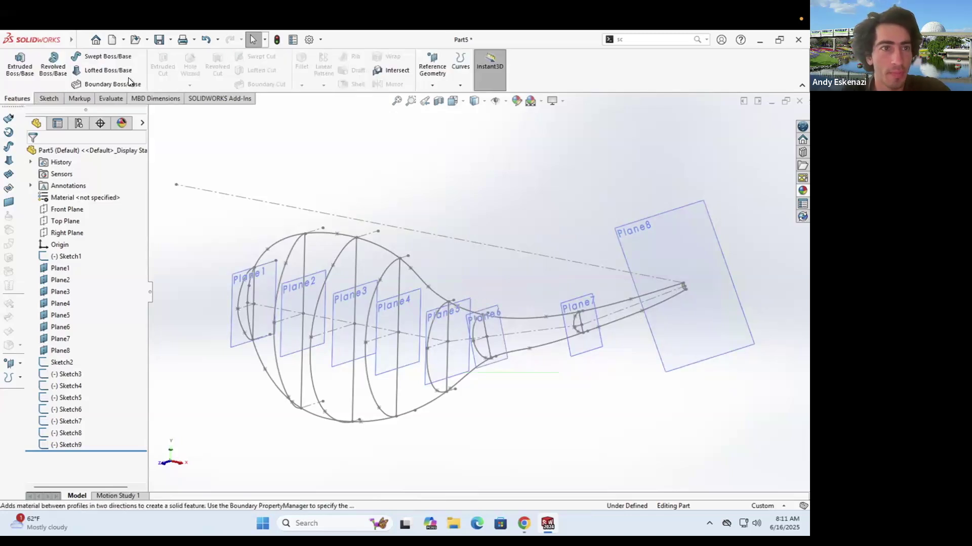
click(83, 68)
scroll(658, 287, down, 5)
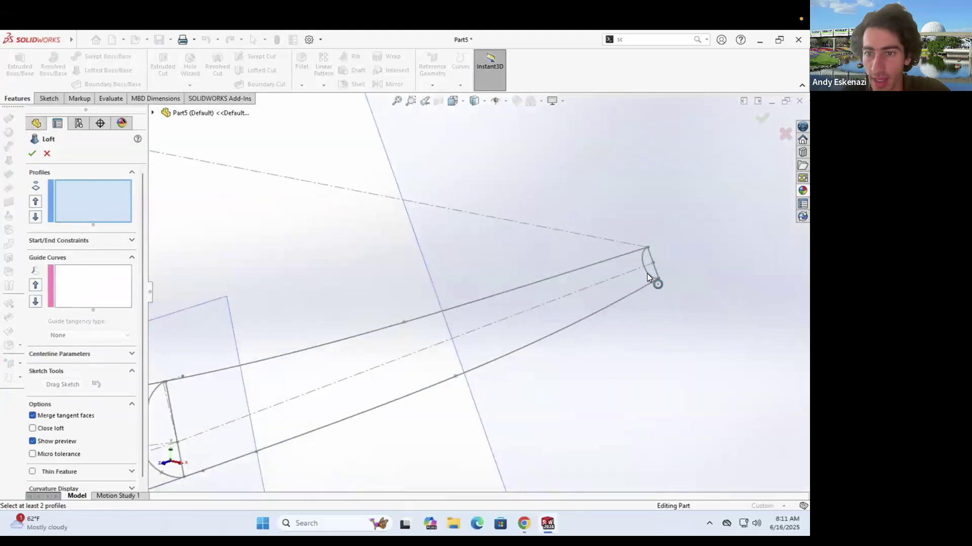
click(647, 274)
scroll(478, 292, up, 5)
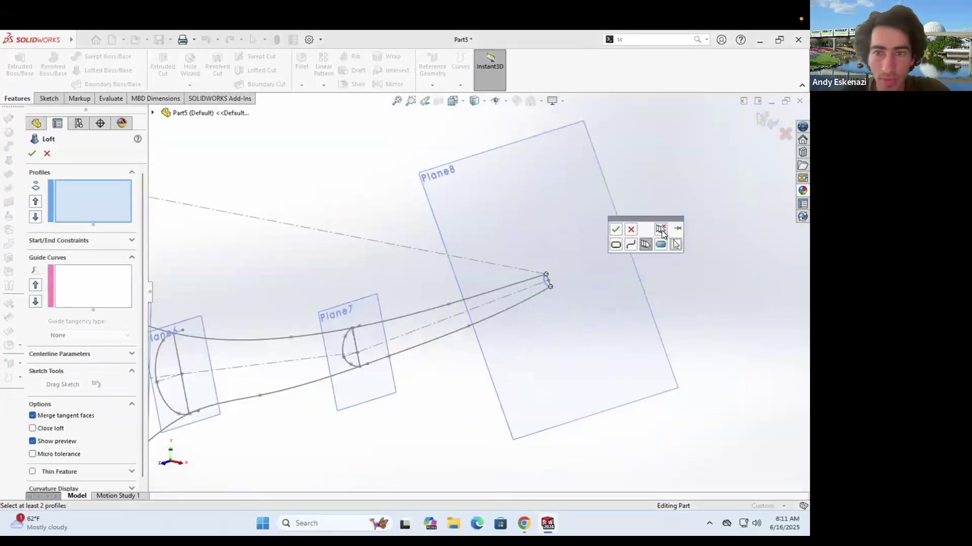
scroll(548, 290, down, 3)
right_click(511, 266)
click(540, 369)
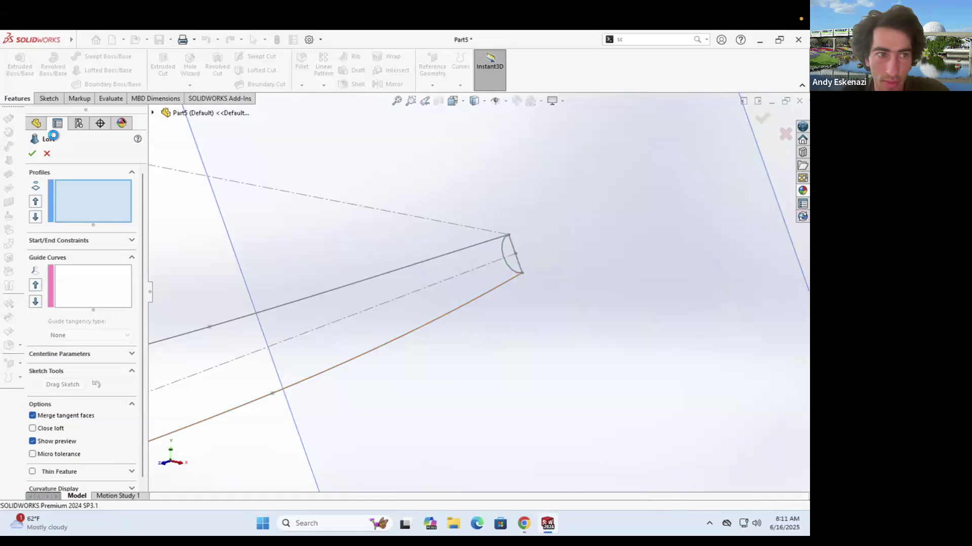
Step: Edit the spout tip sketch on Plane8, close its arc with a vertical line between the endpoints, and exit the sketch
right_click(507, 263)
click(531, 231)
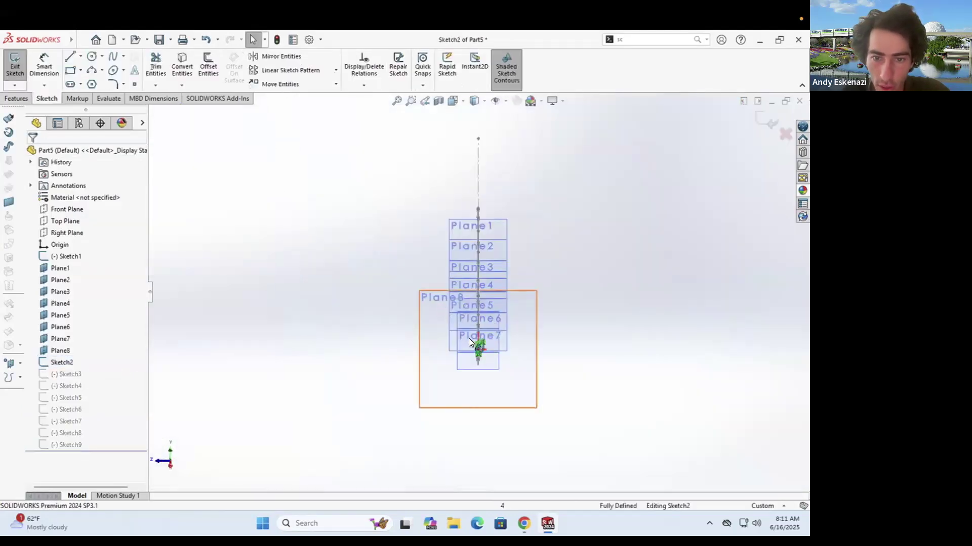
scroll(469, 338, down, 5)
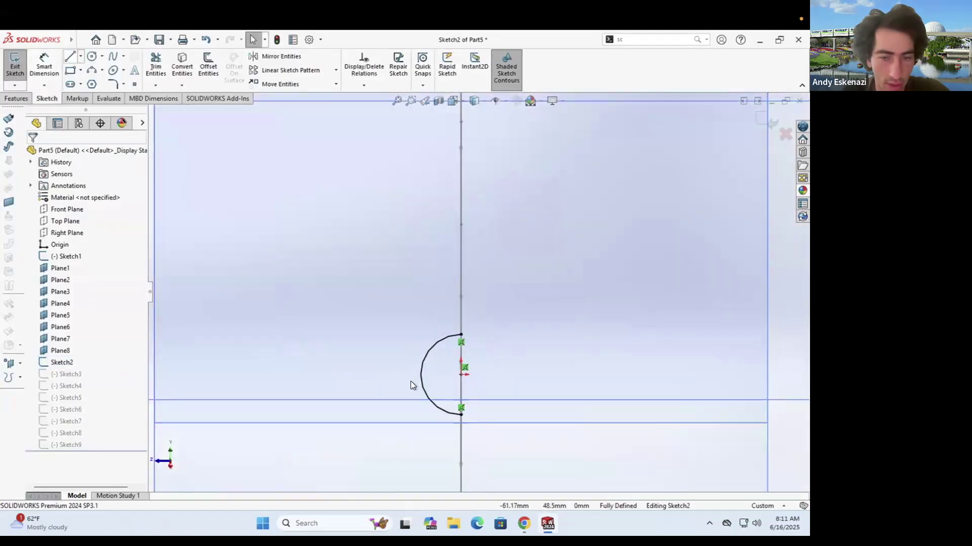
key(l)
click(461, 336)
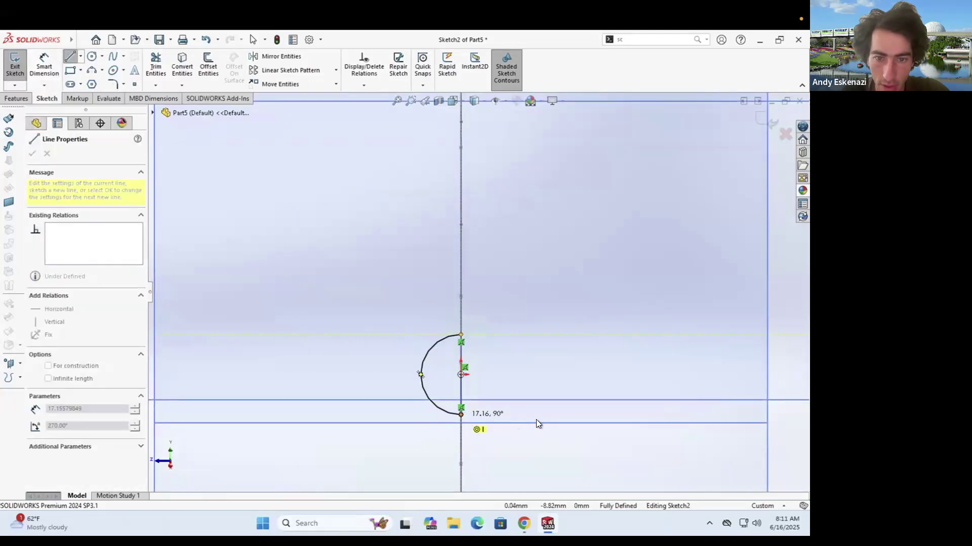
click(461, 415)
key(Escape)
double_click(491, 270)
Step: Start a loft from the spout tip profile on Plane8 to the Plane7 profile, moving the Plane7 connector to the profile's lower end
scroll(497, 286, up, 5)
mouse_move(496, 286)
middle_down()
mouse_move(517, 264)
mouse_move(597, 262)
middle_up()
scroll(597, 262, down, 3)
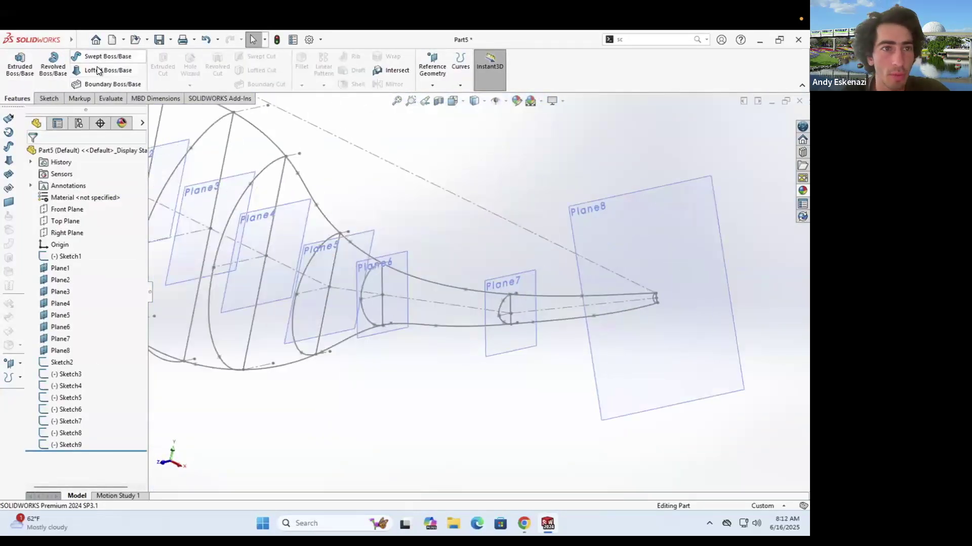
click(97, 70)
scroll(658, 304, down, 4)
click(691, 304)
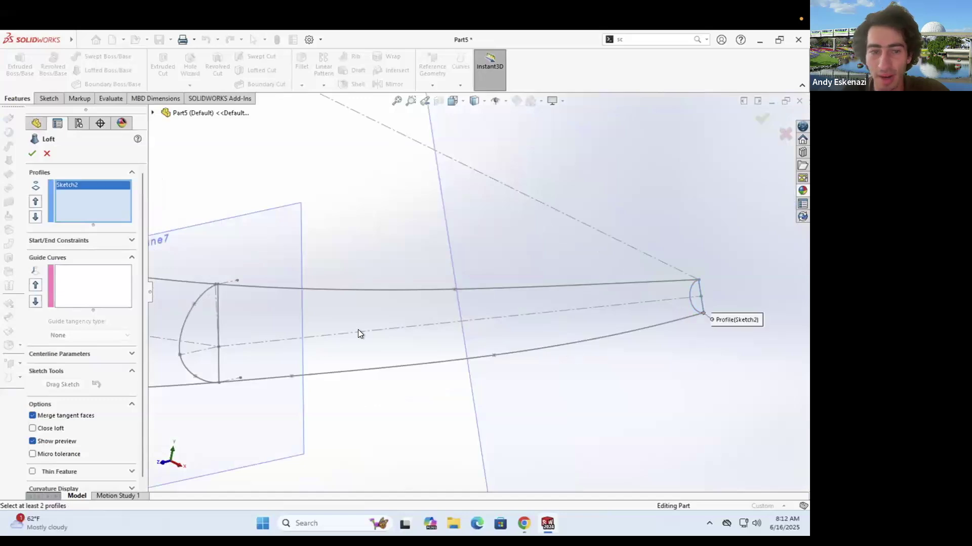
click(179, 333)
scroll(421, 315, up, 3)
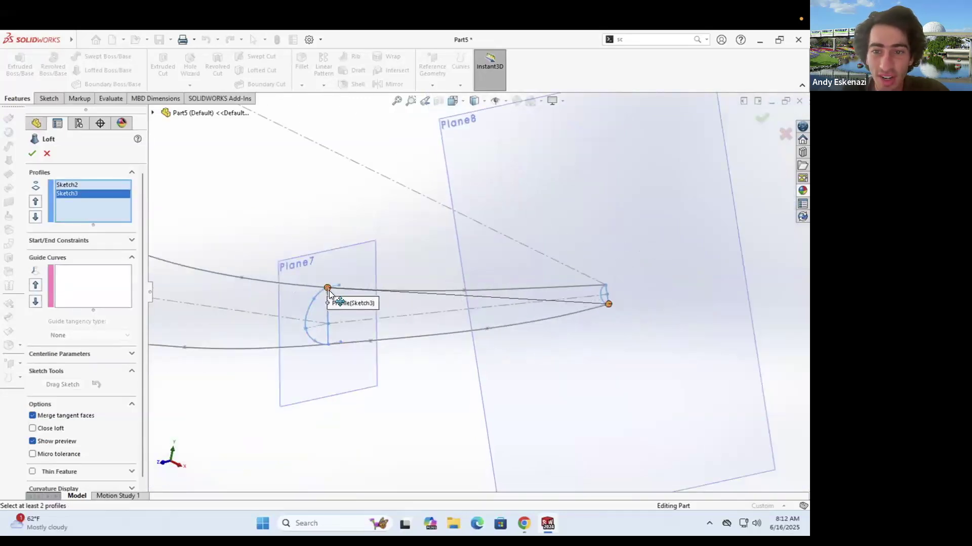
drag(321, 326, 327, 346)
scroll(481, 299, up, 4)
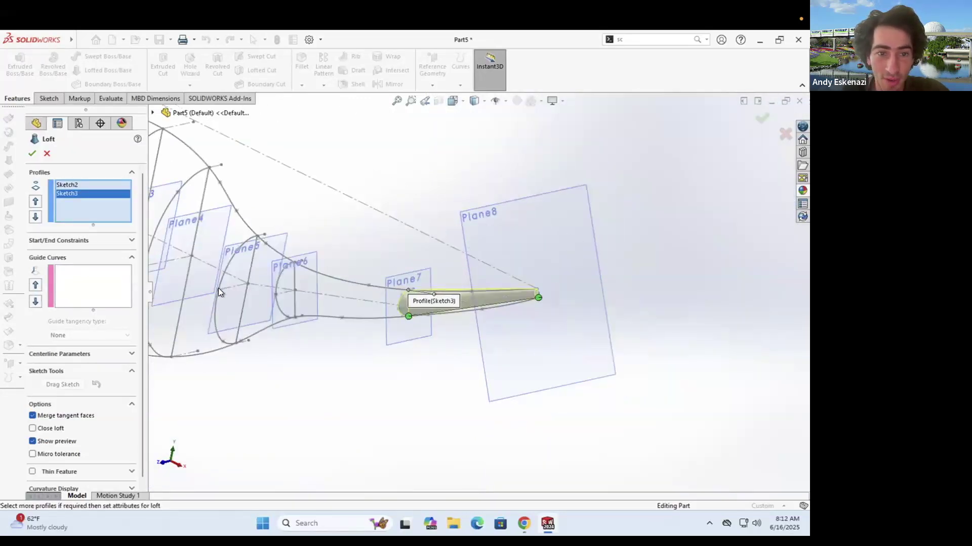
scroll(218, 288, down, 3)
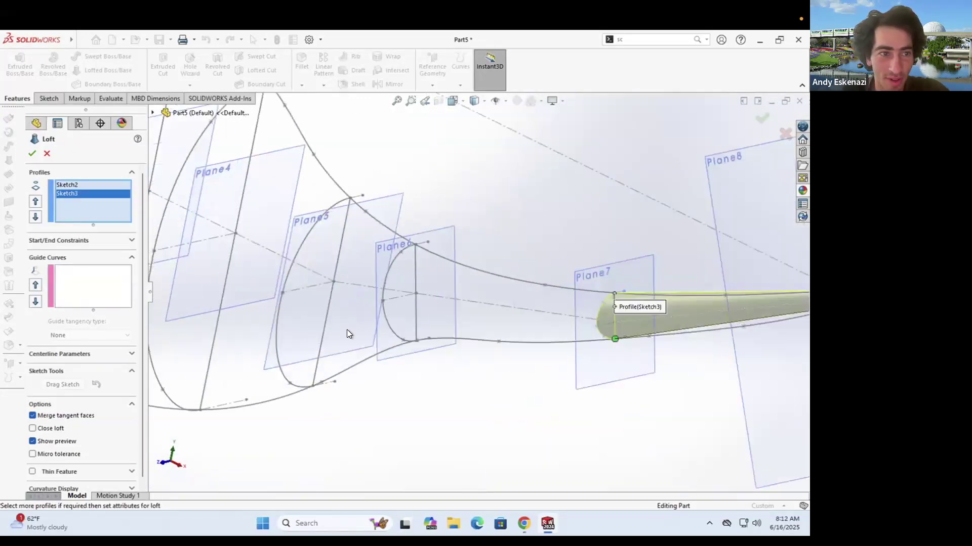
Step: Add the Plane6, Plane5 and Plane4 half cross-sections to the loft profiles and remove the mistakenly picked side outline sketch
click(385, 327)
scroll(354, 314, up, 1)
click(311, 328)
mouse_move(311, 328)
middle_down()
mouse_move(381, 289)
mouse_move(360, 321)
mouse_move(235, 350)
middle_up()
click(270, 332)
mouse_move(288, 330)
middle_down()
mouse_move(276, 295)
mouse_move(290, 294)
middle_up()
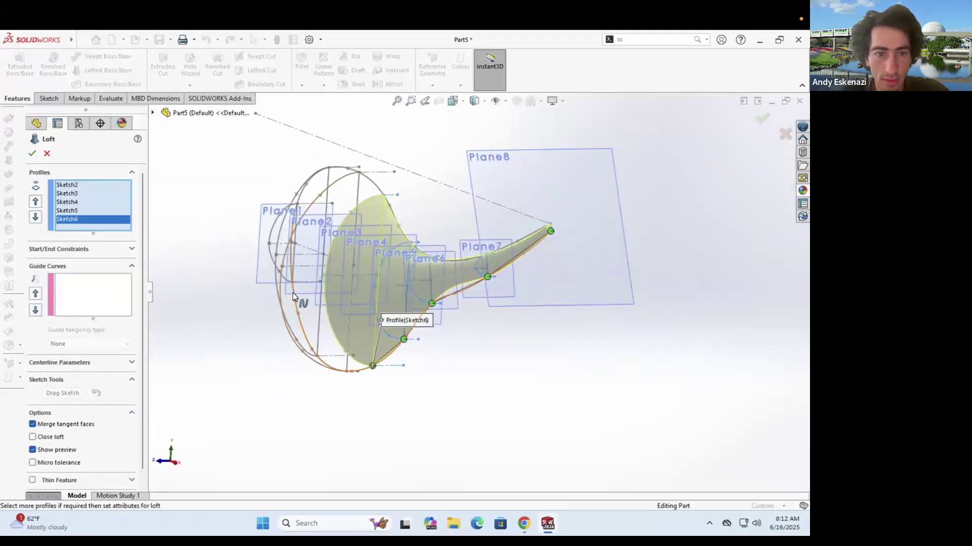
click(293, 293)
middle_drag(304, 235, 201, 226)
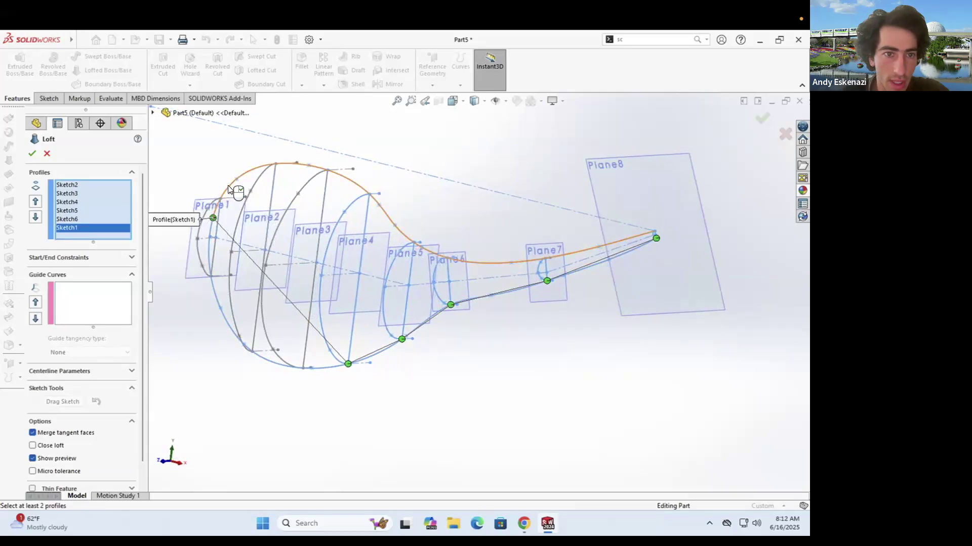
key(Delete)
Step: Add the Plane3, Plane2 and Plane1 half cross-sections to the loft profiles
middle_drag(287, 332, 274, 338)
click(274, 338)
middle_drag(324, 311, 527, 291)
click(318, 305)
mouse_move(315, 308)
middle_down()
mouse_move(275, 312)
mouse_move(366, 296)
mouse_move(281, 271)
middle_up()
middle_drag(289, 231, 305, 269)
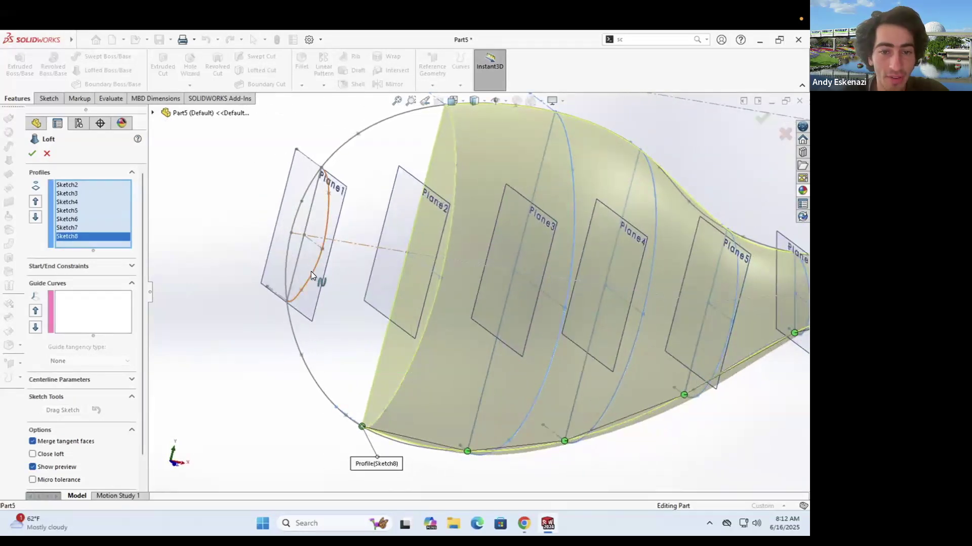
click(311, 271)
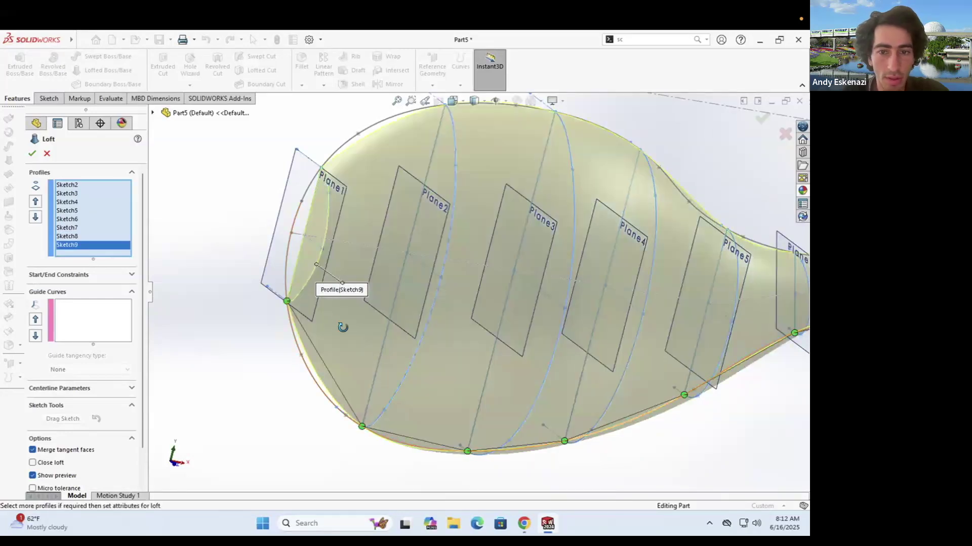
Step: Examine the loft preview's curvature from several angles, especially across the wide body sections, and cancel the loft
middle_drag(343, 327, 312, 305)
scroll(481, 305, up, 6)
middle_drag(475, 305, 496, 364)
scroll(484, 299, down, 3)
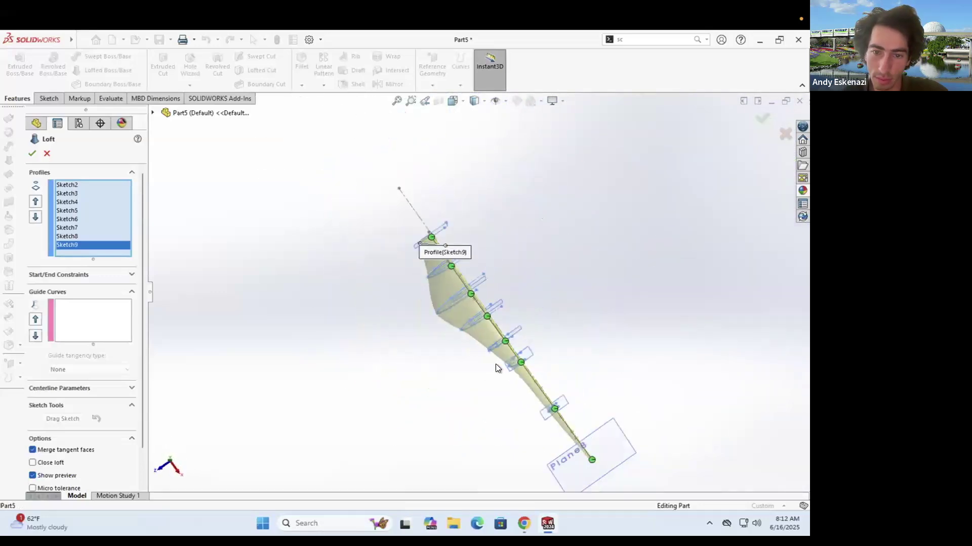
scroll(477, 316, down, 4)
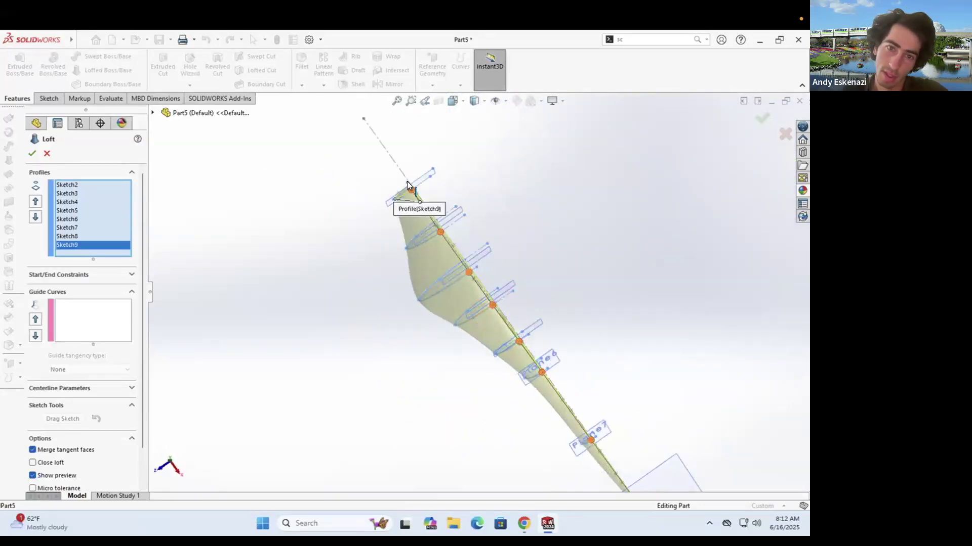
scroll(516, 382, up, 2)
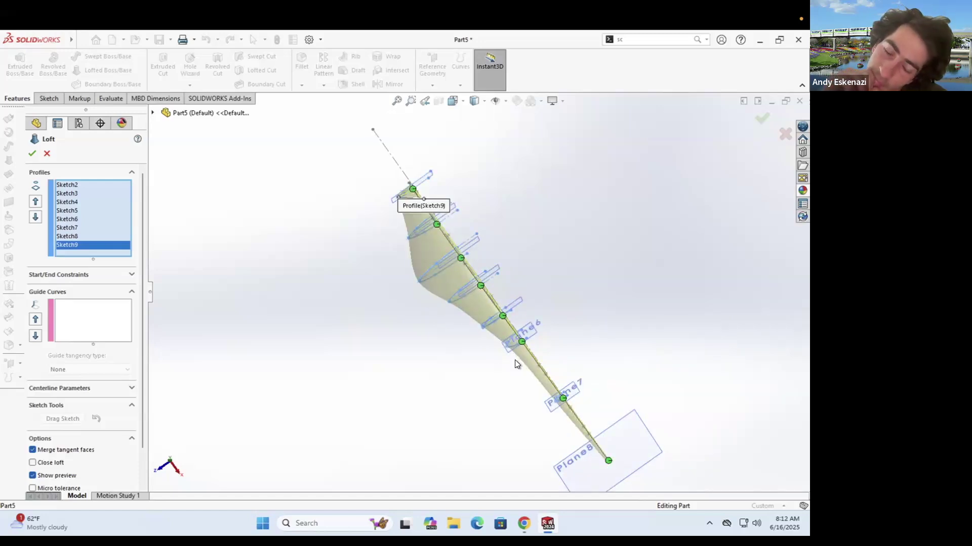
mouse_move(500, 272)
middle_down()
mouse_move(530, 212)
mouse_move(584, 261)
mouse_move(551, 325)
mouse_move(552, 286)
mouse_move(568, 328)
mouse_move(555, 311)
mouse_move(549, 234)
mouse_move(518, 230)
mouse_move(566, 262)
mouse_move(557, 406)
mouse_move(547, 414)
mouse_move(405, 367)
middle_up()
scroll(447, 329, down, 3)
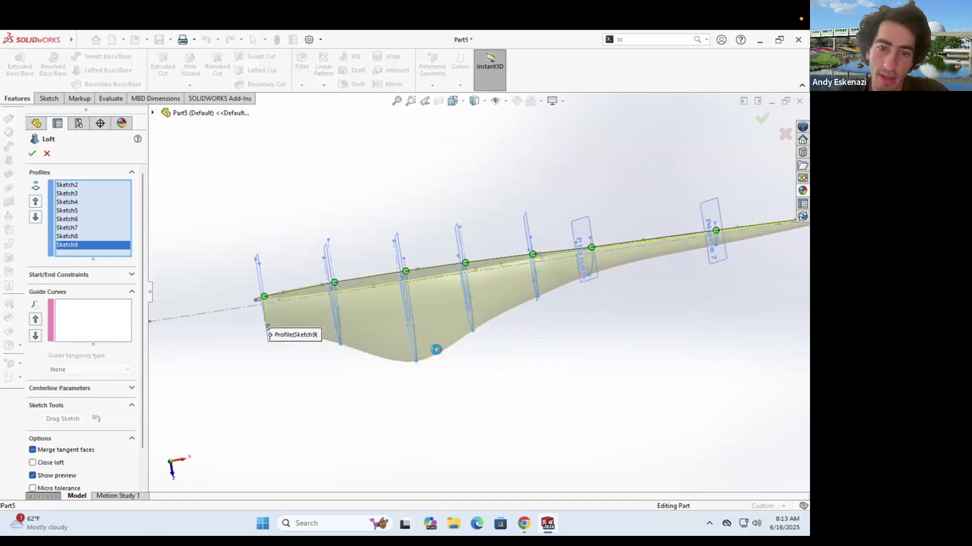
click(47, 153)
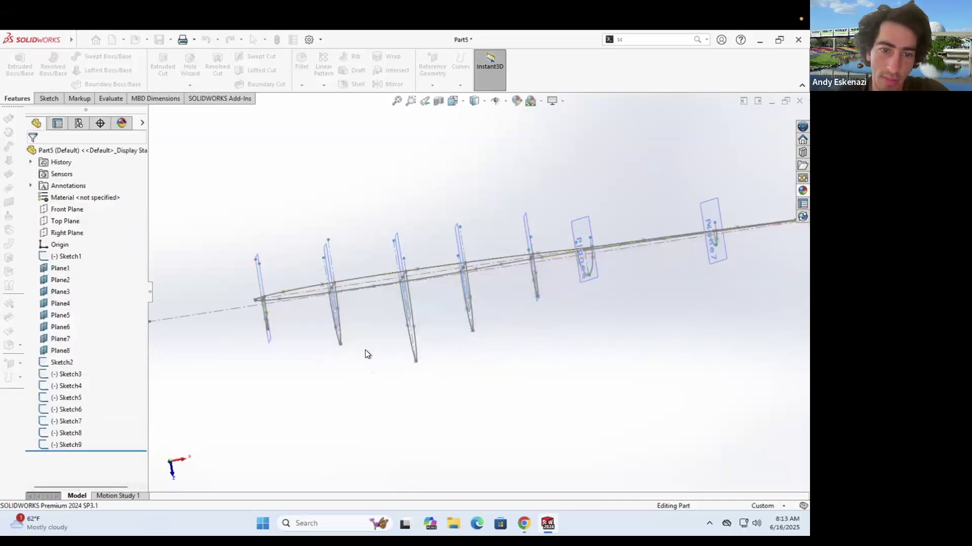
Step: Edit the Plane2 half cross-section sketch and set its width to 135 mm
click(339, 322)
right_click(341, 302)
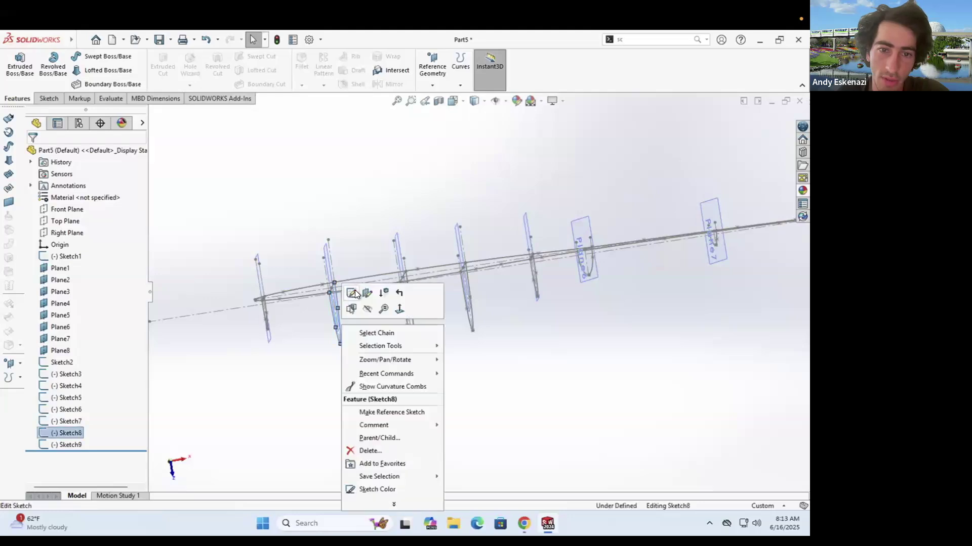
click(355, 292)
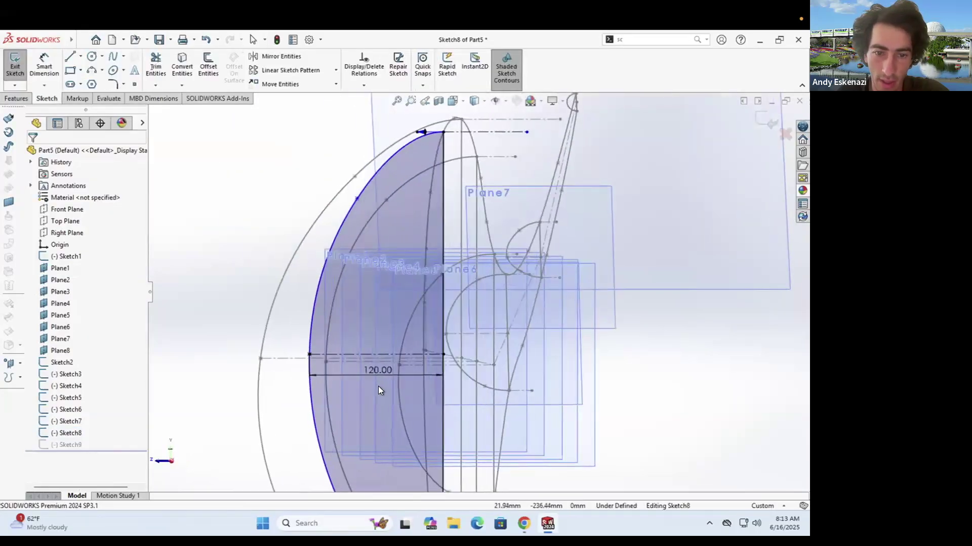
double_click(377, 366)
text(13)
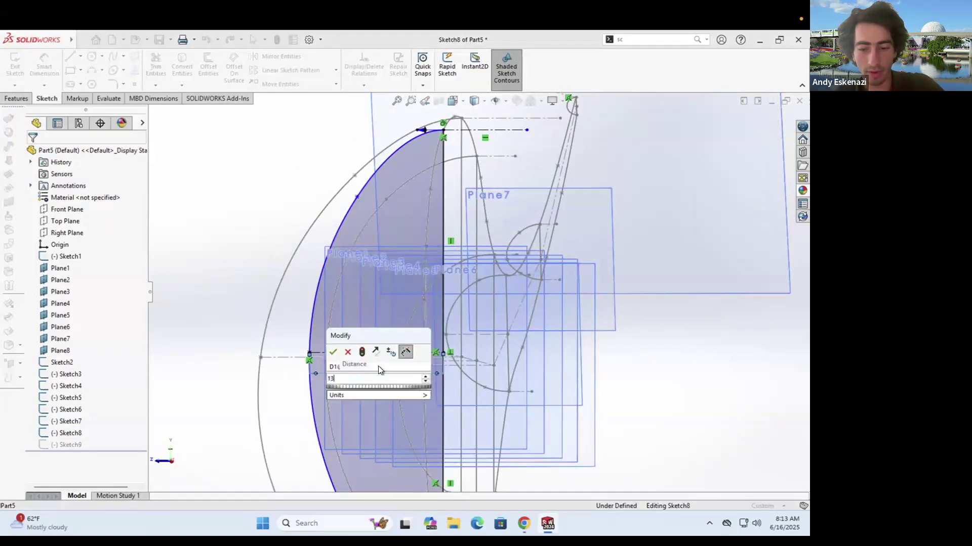
text(5)
key(Return)
Step: Edit the Plane4 half cross-section sketch, set its width to 140 mm, and exit the sketch
mouse_move(388, 314)
middle_down()
mouse_move(420, 331)
mouse_move(268, 318)
middle_up()
right_click(371, 325)
click(377, 298)
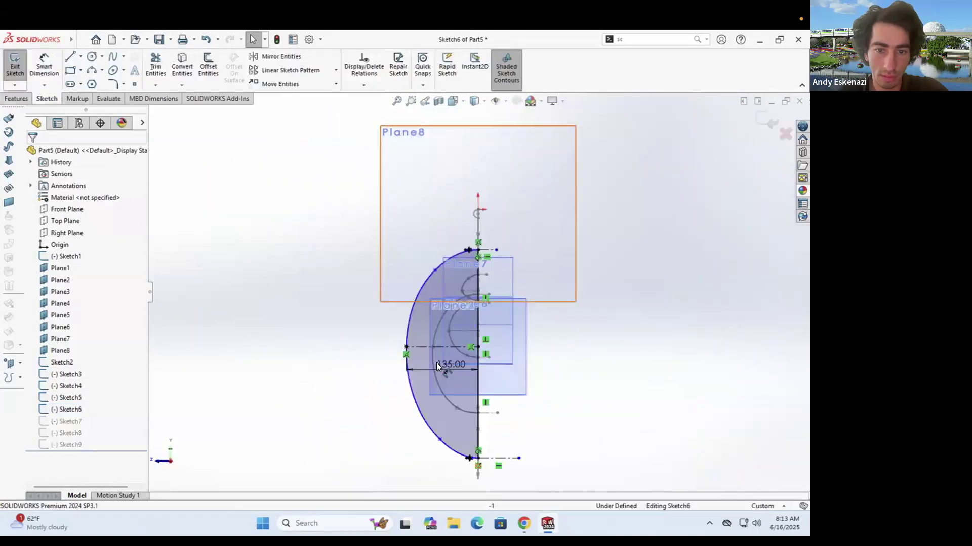
middle_drag(436, 359, 490, 408)
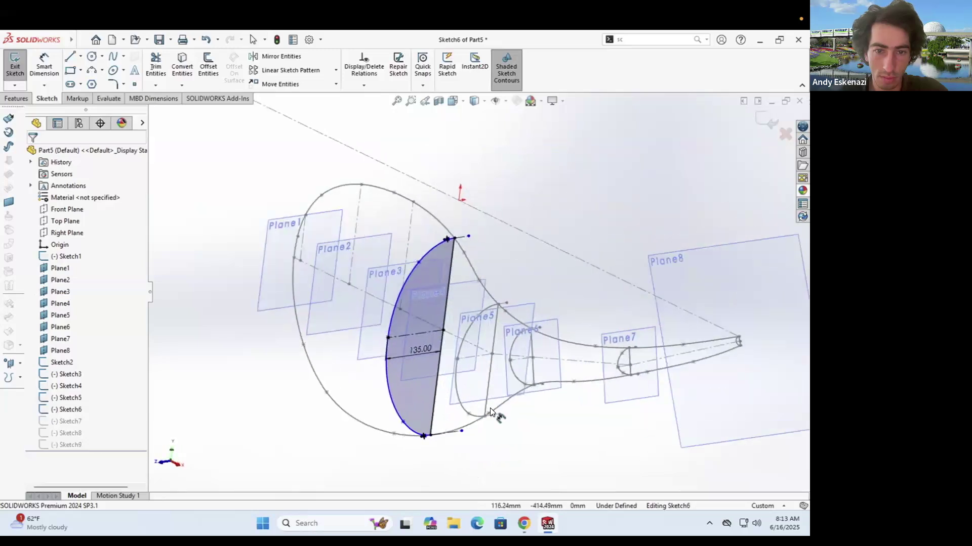
scroll(416, 351, down, 1)
double_click(414, 345)
text(140)
key(Return)
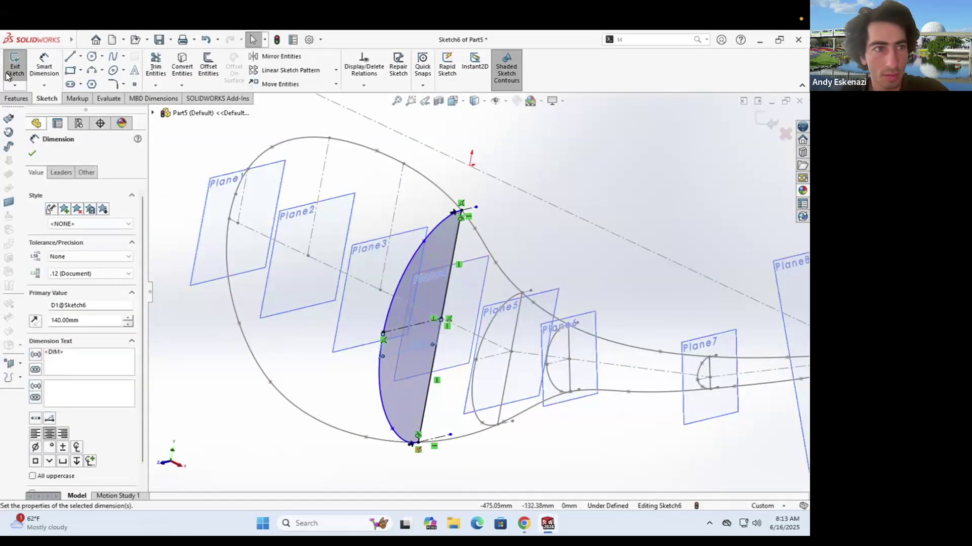
click(7, 77)
Step: Start a 3D sketch and begin a spline at the Plane1 profile's upper end, tracing the upper outline's points to the Plane3 profile
mouse_move(175, 186)
middle_down()
mouse_move(306, 264)
mouse_move(413, 284)
mouse_move(380, 320)
mouse_move(354, 283)
middle_up()
scroll(350, 283, down, 1)
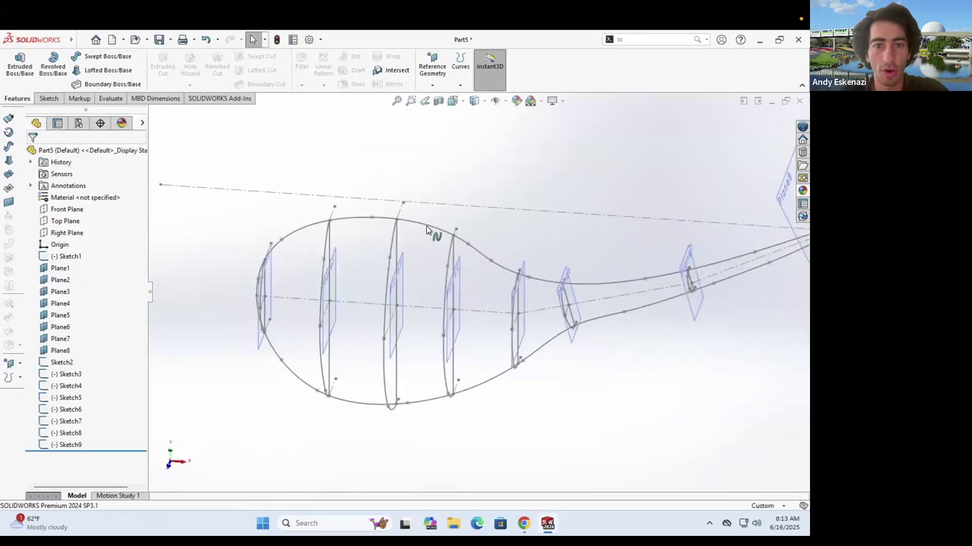
scroll(414, 247, up, 3)
mouse_move(434, 245)
middle_down()
mouse_move(448, 232)
mouse_move(389, 279)
middle_up()
scroll(466, 282, down, 3)
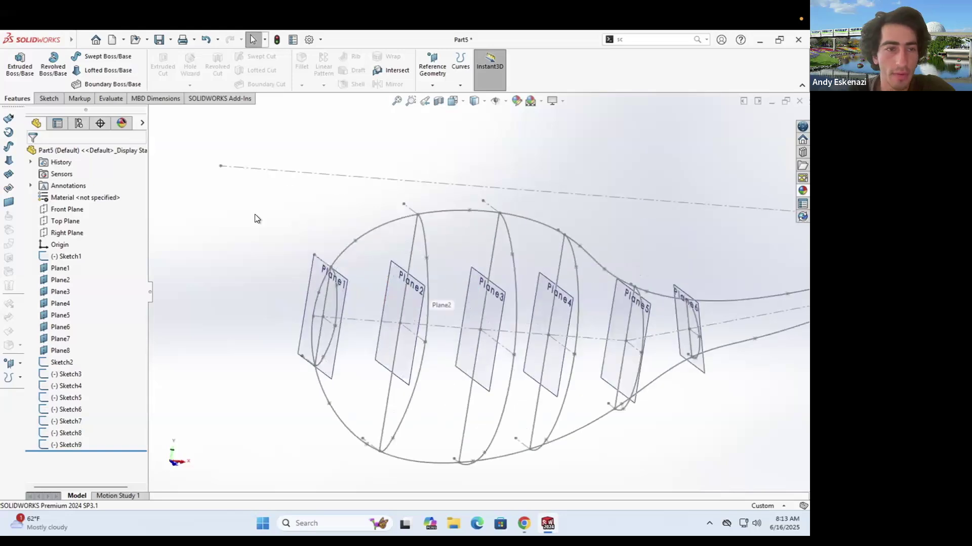
click(46, 99)
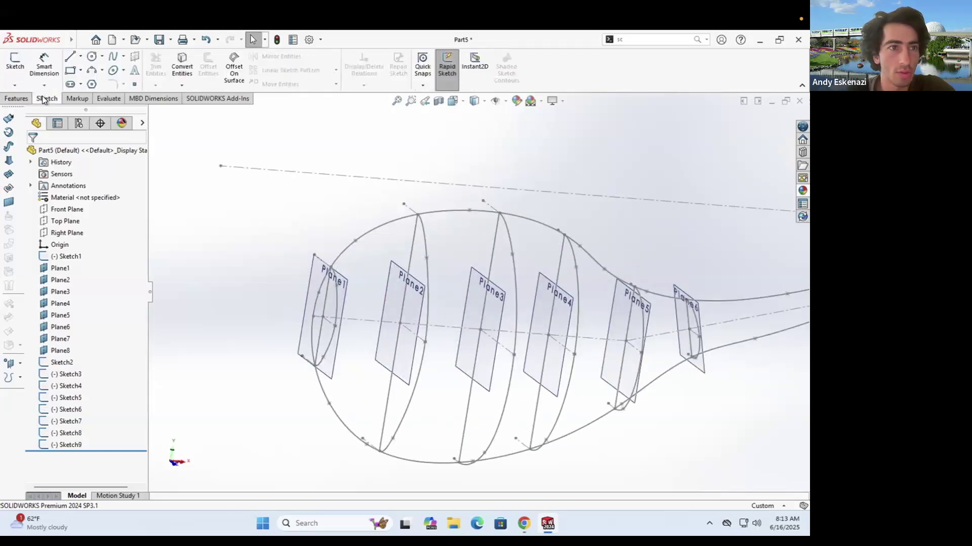
click(15, 85)
click(34, 110)
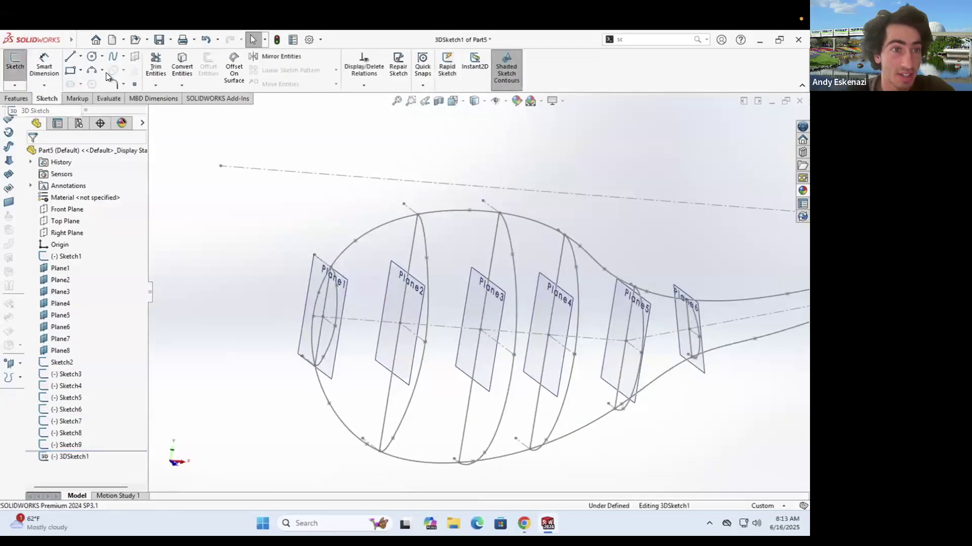
click(113, 56)
click(323, 318)
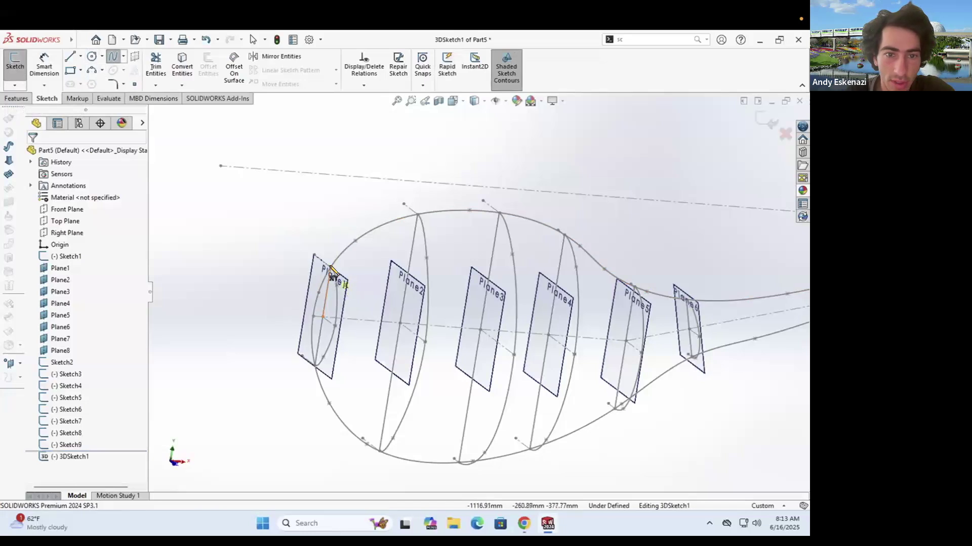
click(354, 251)
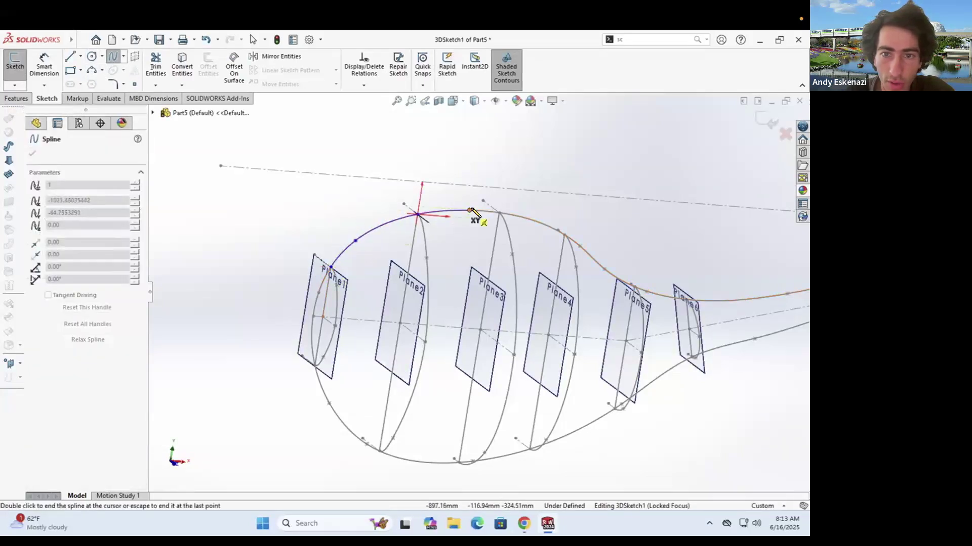
click(504, 217)
Step: Continue the 3D spline along the upper outline's points, through the upper ends of the Plane4, Plane5 and Plane6 profiles
scroll(553, 254, down, 5)
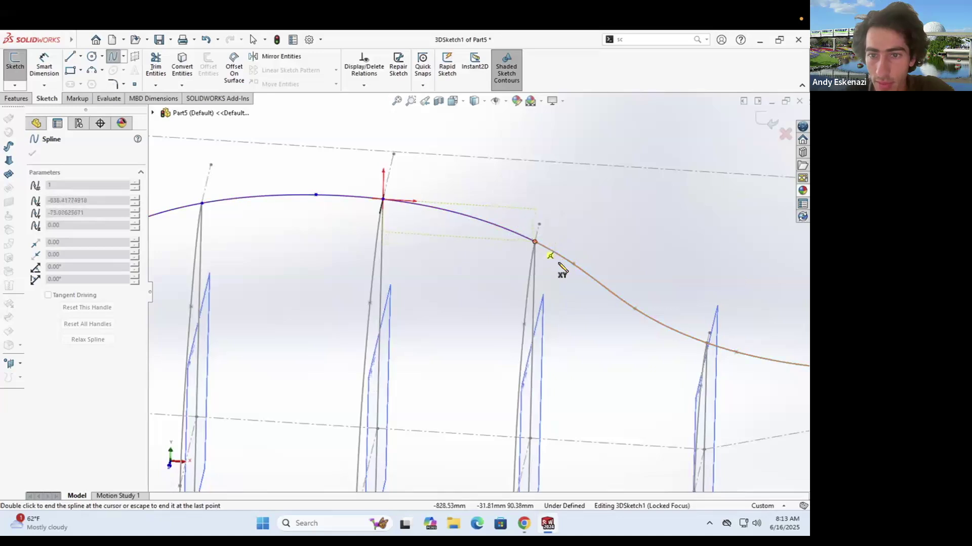
click(534, 242)
click(574, 264)
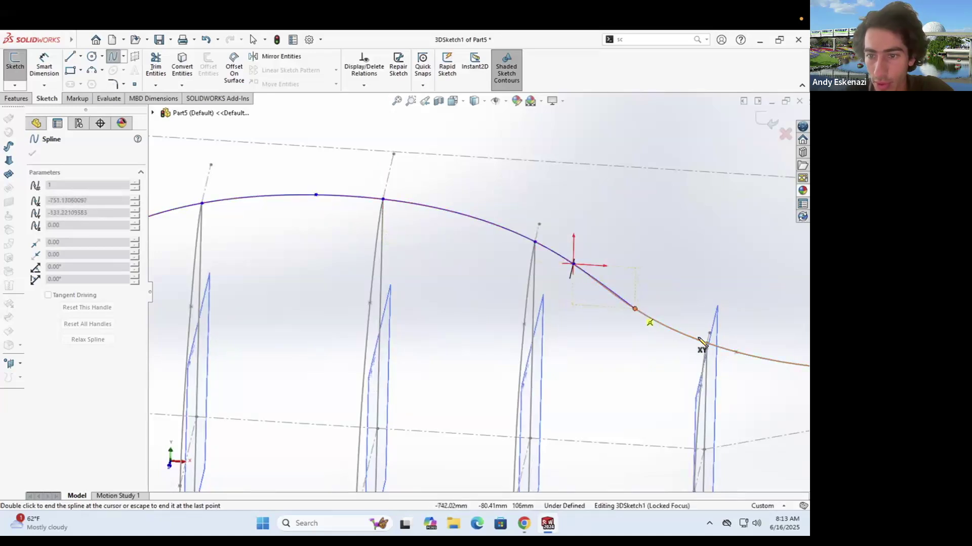
middle_drag(677, 310, 709, 347)
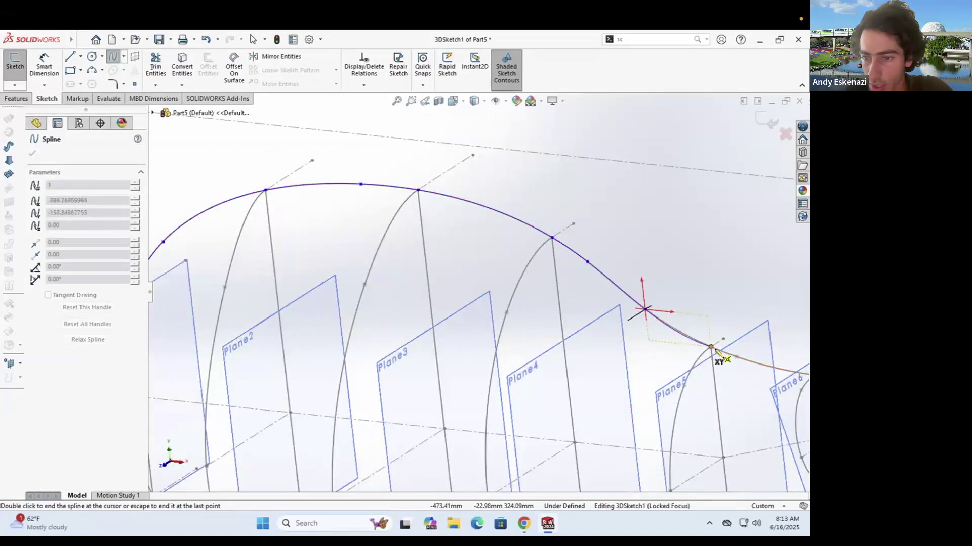
scroll(609, 297, up, 2)
scroll(616, 327, down, 4)
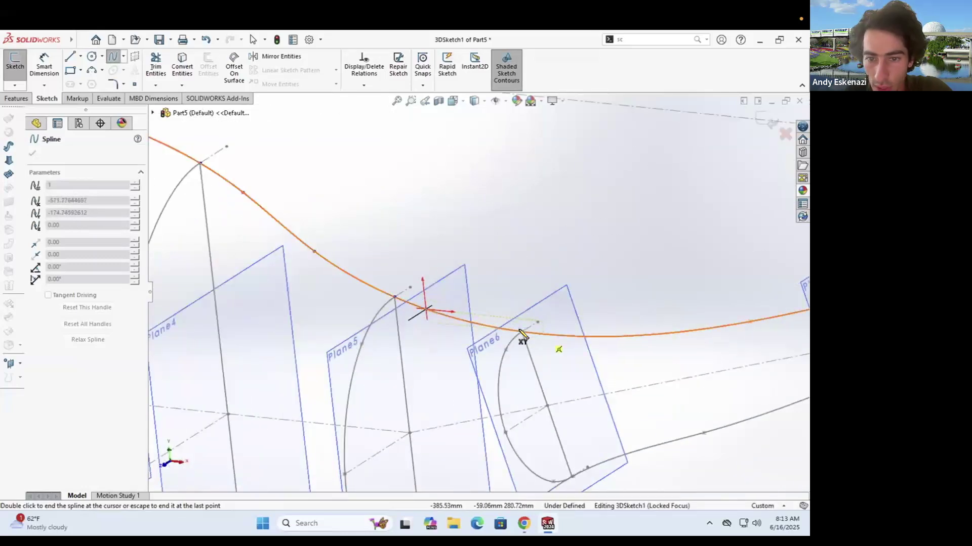
scroll(397, 283, up, 4)
scroll(587, 300, down, 2)
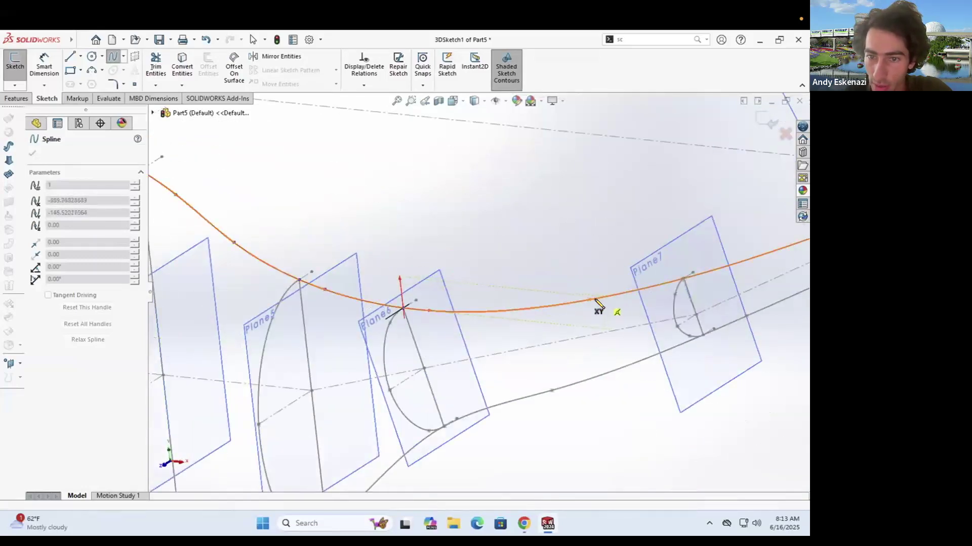
Step: Continue the 3D spline along the upper outline from the Plane6 profile to the upper end of the Plane7 profile
click(588, 300)
scroll(559, 284, down, 5)
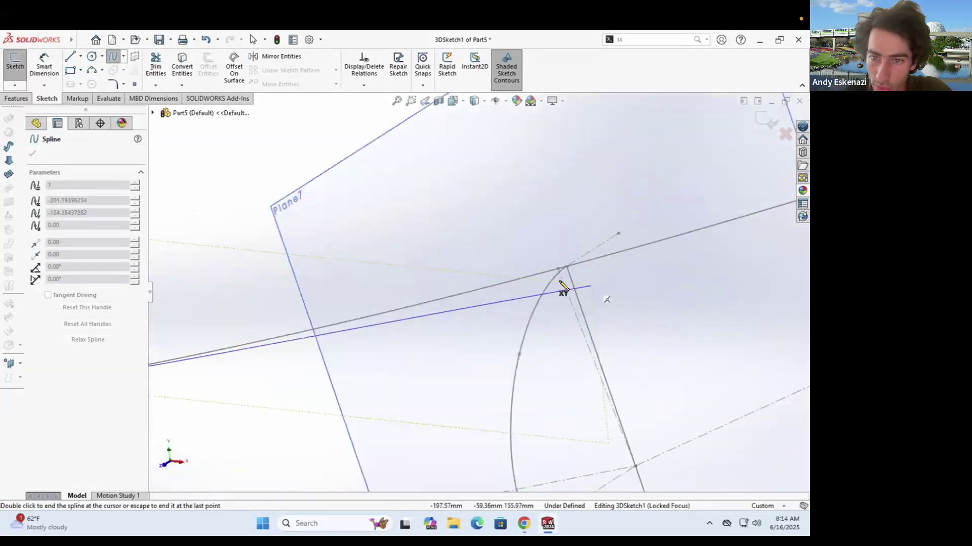
click(545, 267)
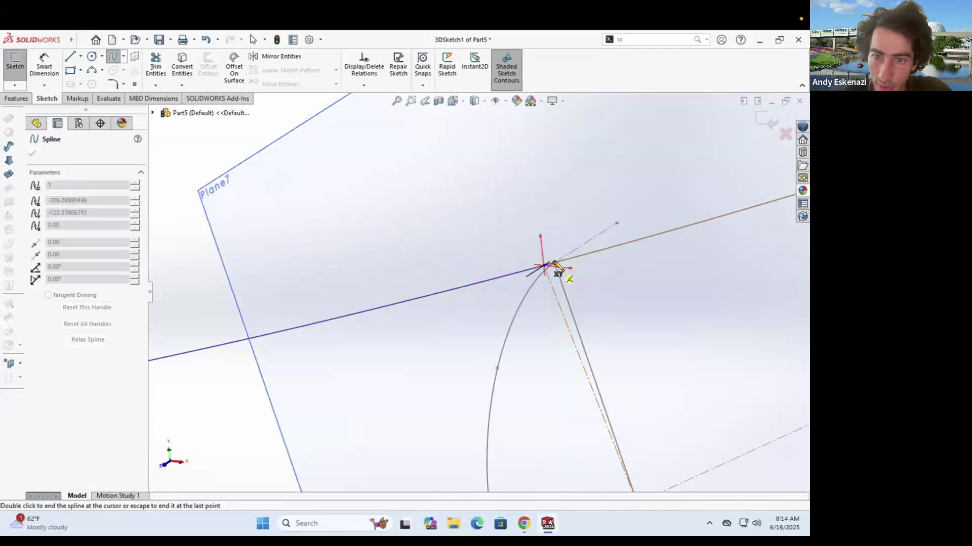
scroll(478, 290, up, 5)
scroll(542, 250, up, 3)
Step: Finish the upper 3D spline at the upper end of the spout tip profile and exit the 3D sketch
click(726, 210)
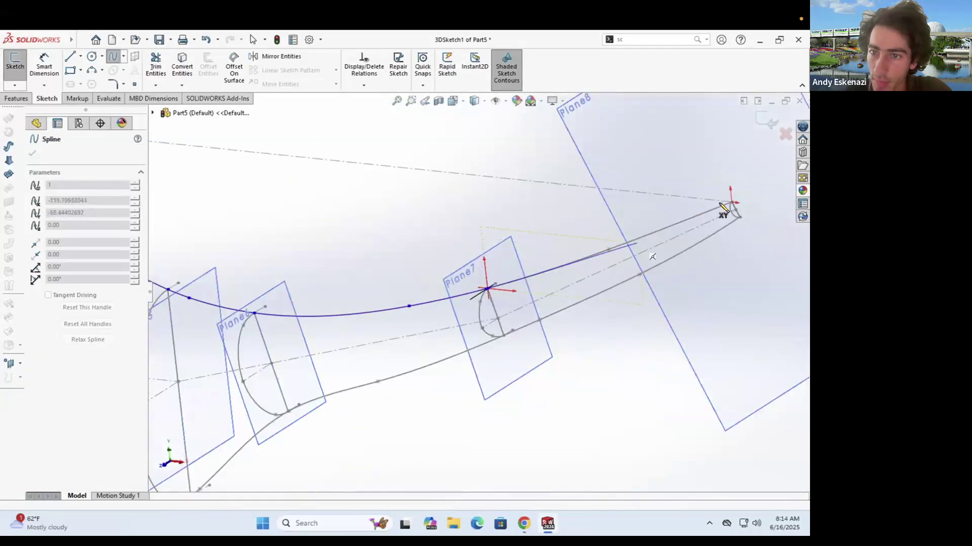
scroll(536, 284, down, 3)
click(531, 279)
scroll(736, 211, down, 5)
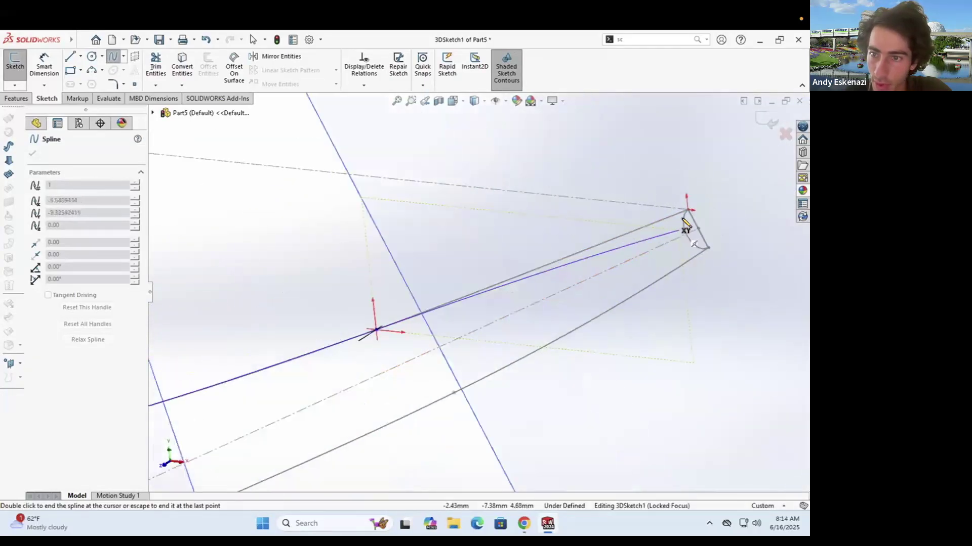
key(Escape)
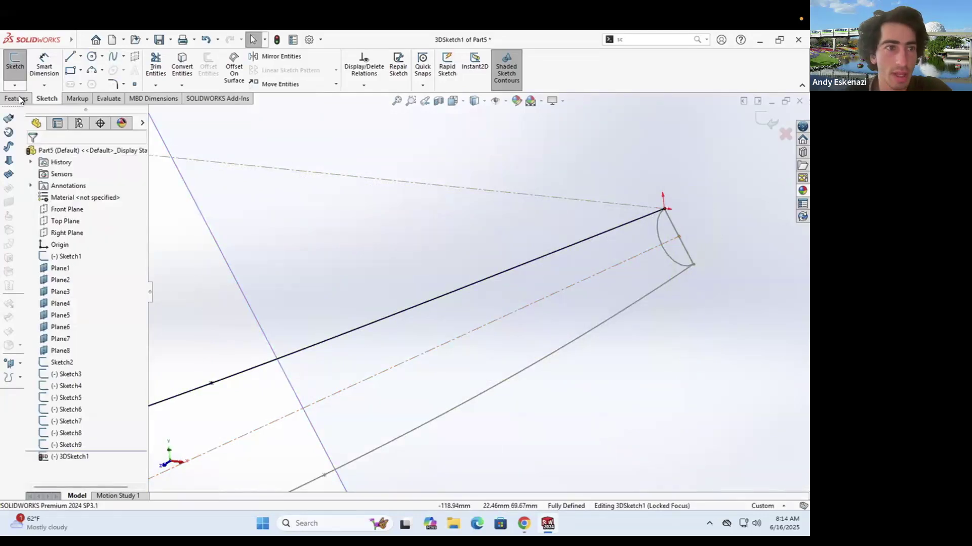
click(20, 90)
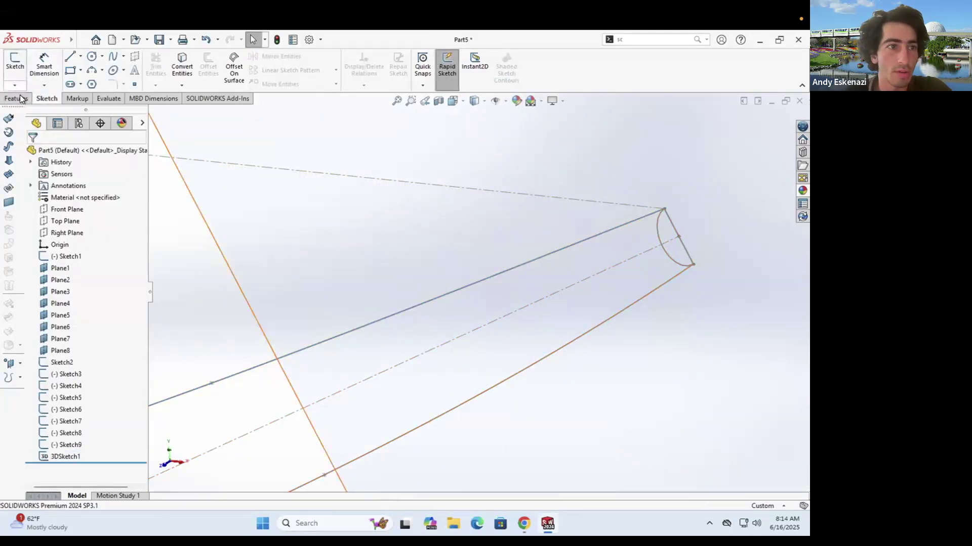
Step: Start a new 3D sketch and begin a spline at the spout tip profile's lower end, tracing the lower outline's points toward Plane7
click(33, 111)
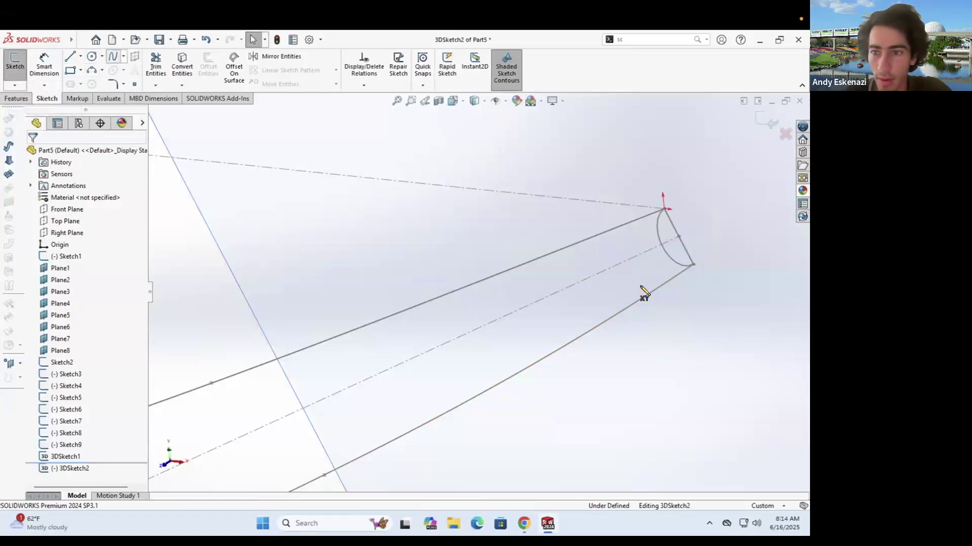
click(693, 264)
scroll(475, 293, up, 4)
middle_drag(298, 434, 457, 314)
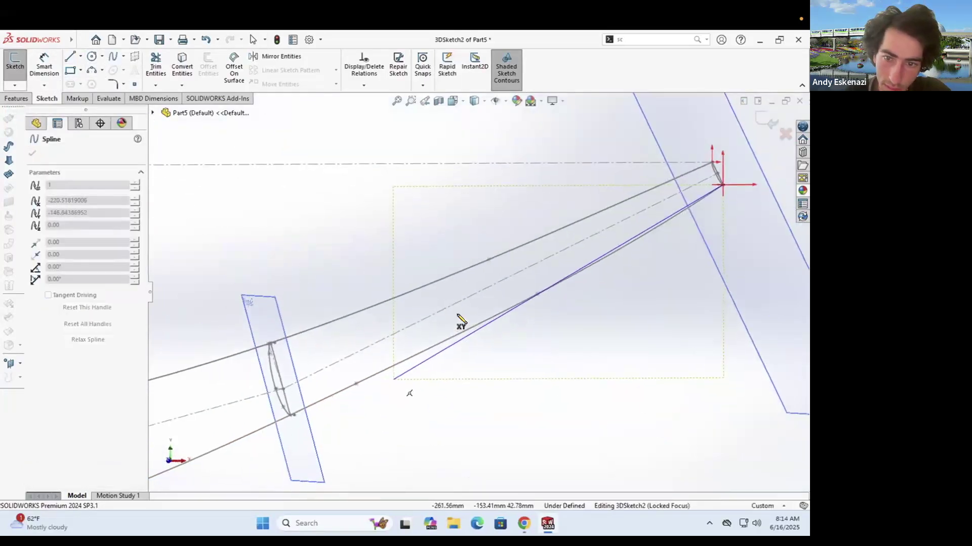
click(538, 293)
middle_drag(356, 385, 332, 382)
click(332, 385)
Step: Continue the 3D spline along the lower outline through the lower ends of the Plane6 and Plane5 profiles toward the Plane4 profile
middle_drag(403, 303, 286, 389)
scroll(258, 388, down, 8)
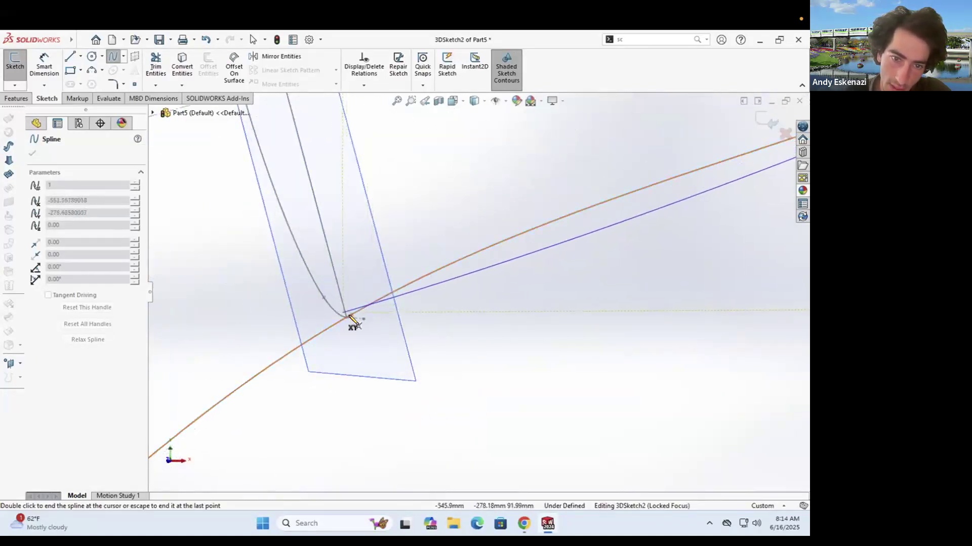
click(346, 319)
scroll(363, 316, up, 8)
scroll(359, 392, down, 4)
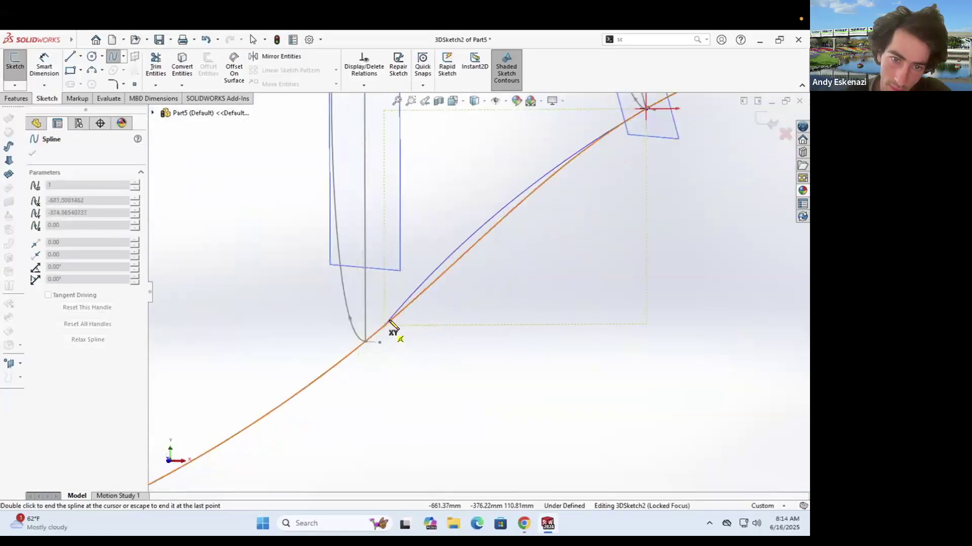
click(375, 336)
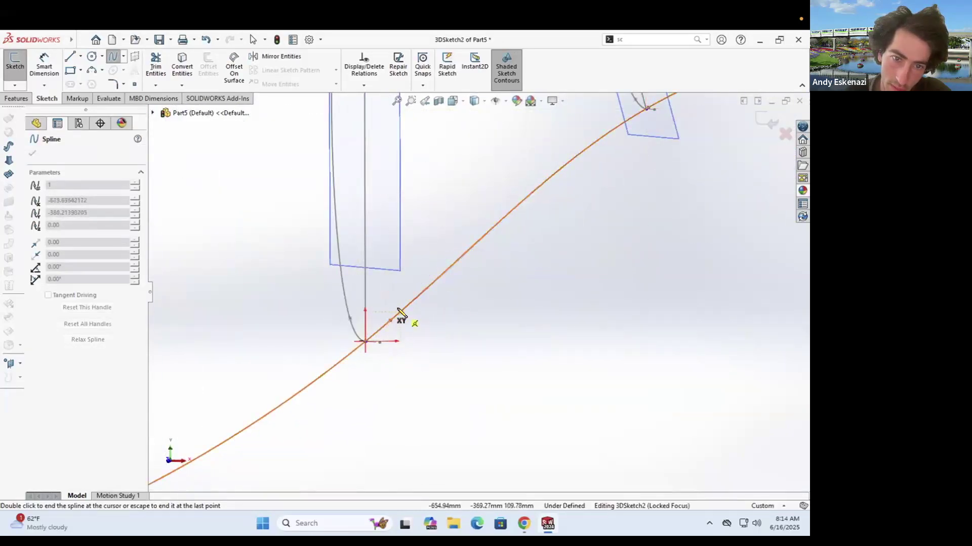
scroll(398, 309, up, 8)
scroll(386, 341, down, 6)
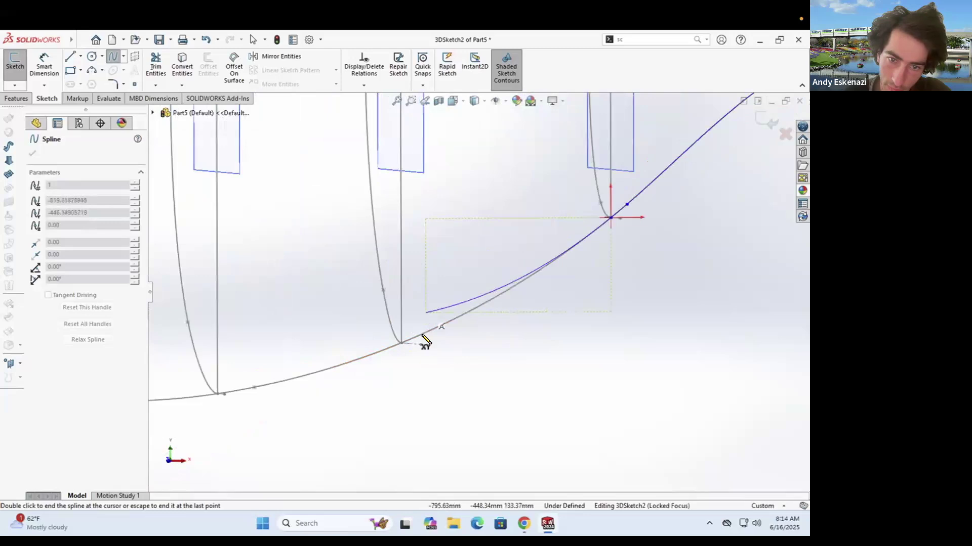
Step: Continue the 3D sketch spline along the body's lower outline through the bottom endpoints of the profiles up to Plane2
click(398, 354)
scroll(421, 338, up, 5)
scroll(387, 332, down, 9)
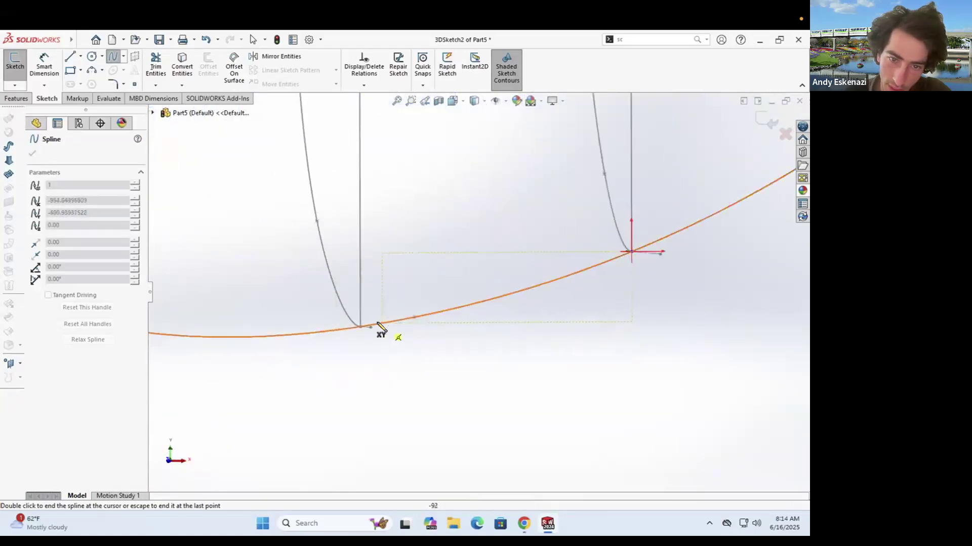
click(565, 282)
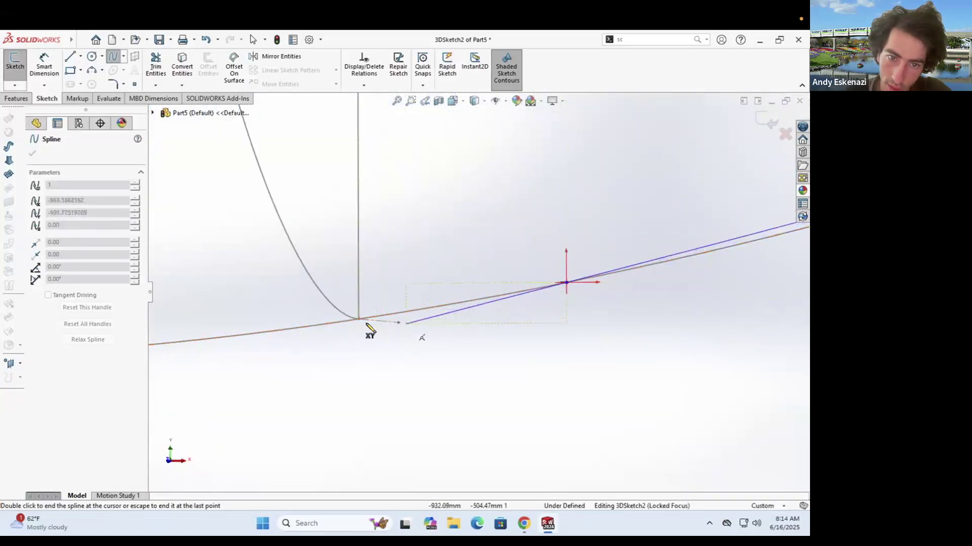
scroll(319, 314, up, 5)
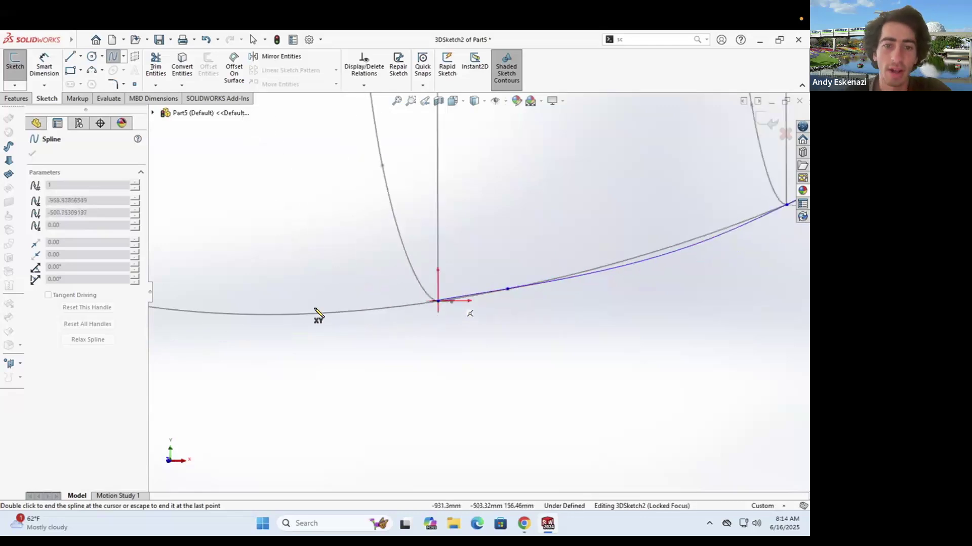
scroll(298, 291, down, 6)
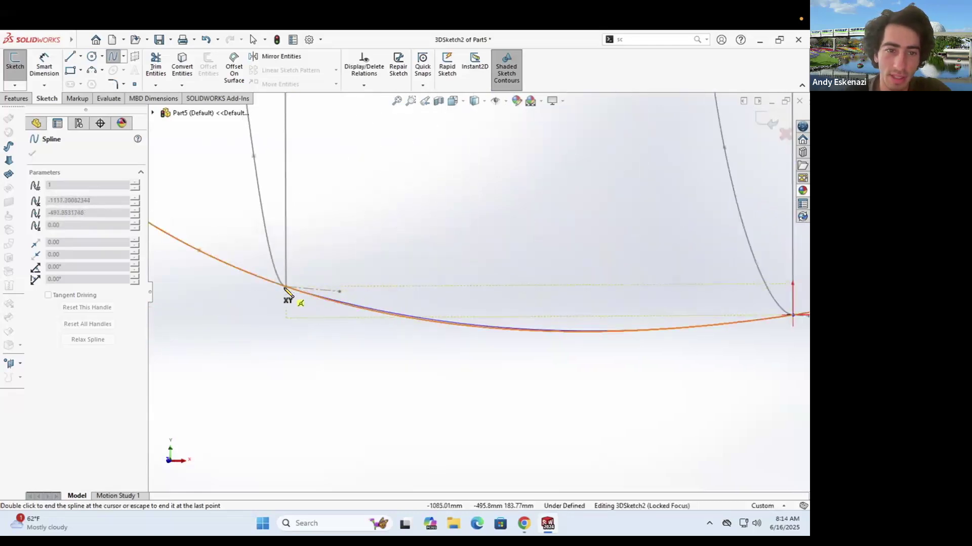
click(286, 288)
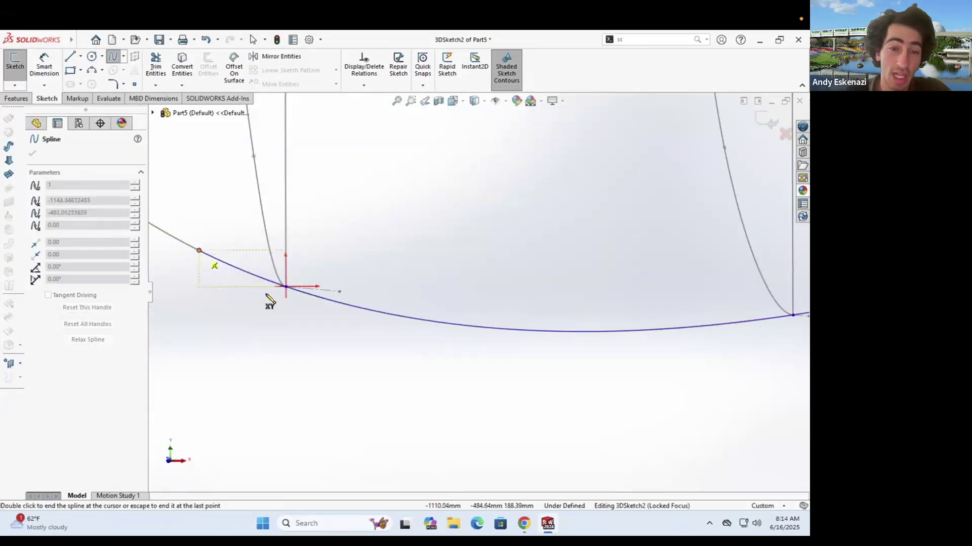
Step: Complete the lower guide spline at the bottom endpoint of the rear profile on Plane1
scroll(310, 231, up, 3)
click(407, 302)
middle_drag(350, 175, 403, 183)
scroll(295, 118, down, 5)
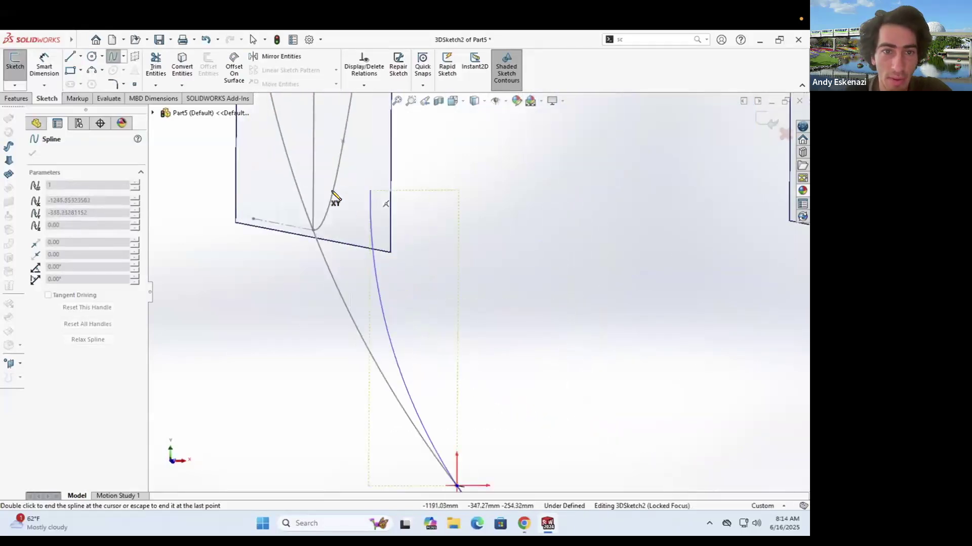
double_click(318, 256)
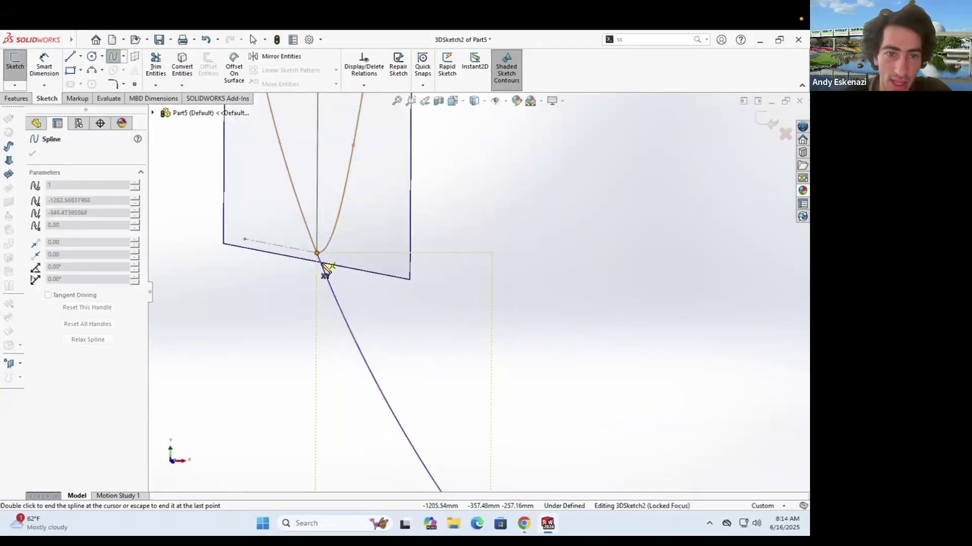
Step: Hide Sketch1 and exit the 3D sketch of the lower guide curve
right_click(305, 226)
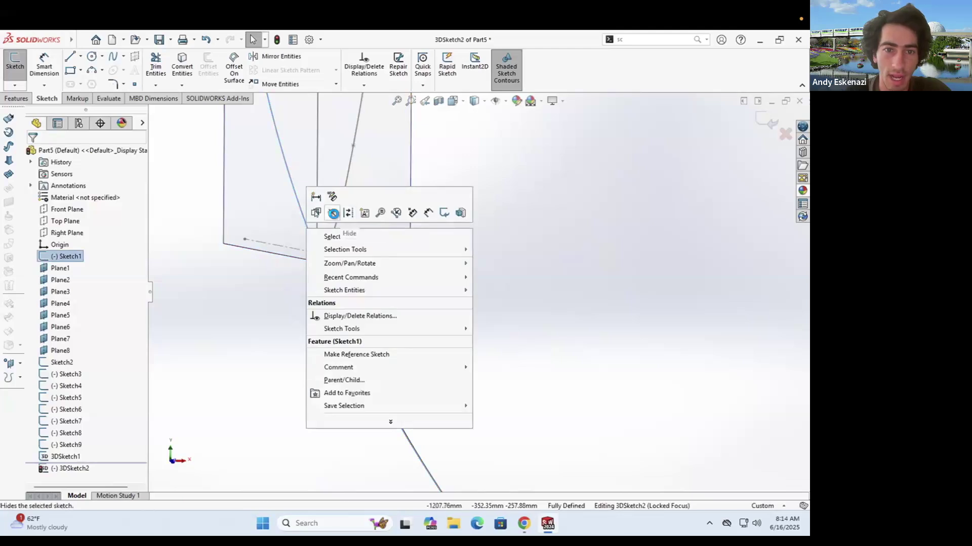
click(332, 212)
scroll(290, 289, up, 10)
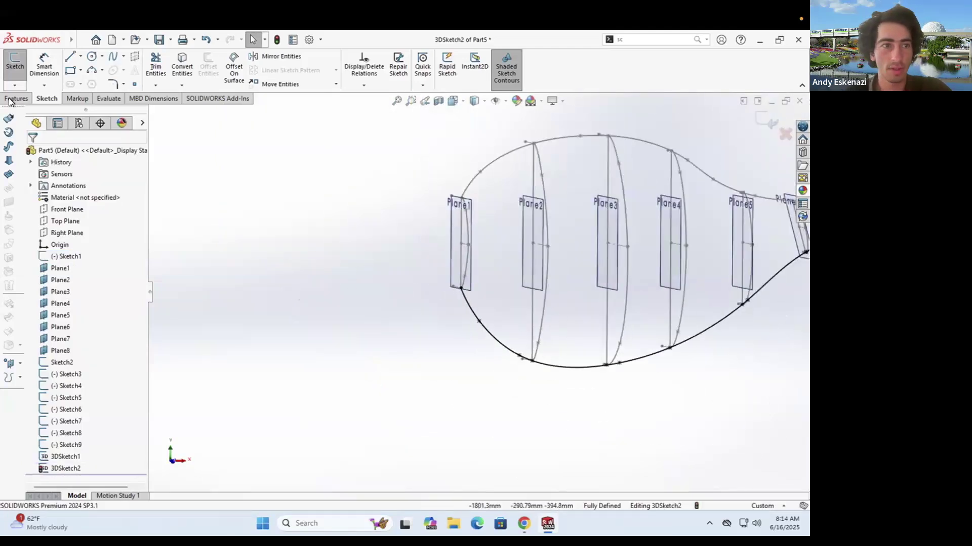
click(15, 61)
click(259, 237)
Step: Examine the half profiles together with the upper and lower guide curves from several angles
scroll(600, 231, up, 5)
middle_drag(635, 238, 643, 265)
scroll(643, 264, down, 3)
scroll(627, 279, down, 3)
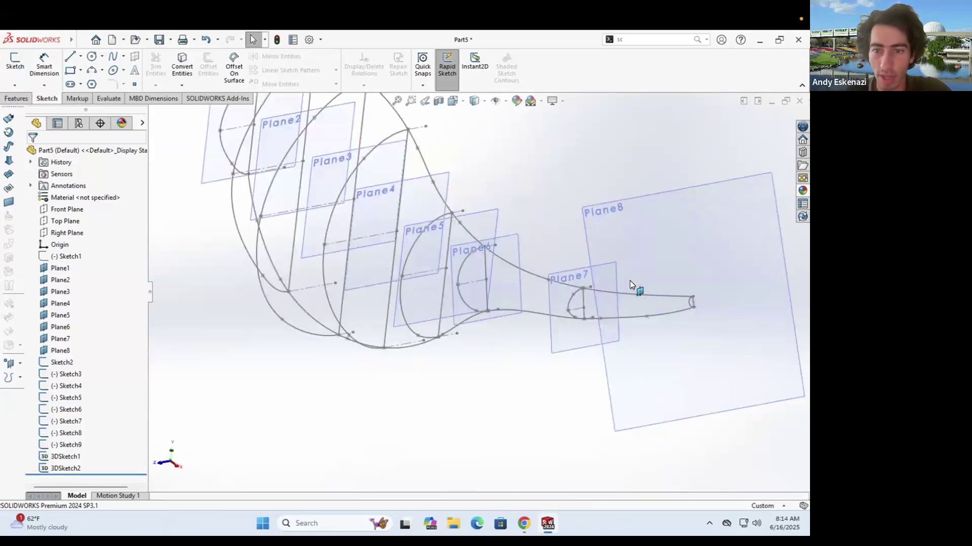
click(16, 98)
middle_drag(490, 310, 511, 279)
scroll(477, 286, down, 3)
scroll(486, 285, up, 5)
mouse_move(453, 288)
middle_down()
mouse_move(408, 239)
mouse_move(464, 282)
mouse_move(419, 263)
mouse_move(409, 274)
mouse_move(375, 273)
middle_up()
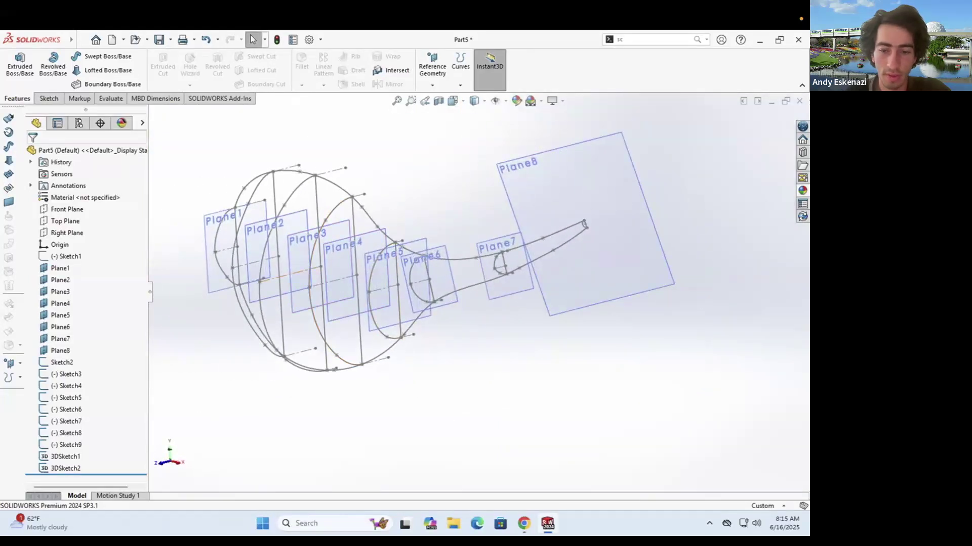
Step: Switch to Chrome to check the body shape in the genie's lamp reference photo, and return to SOLIDWORKS
mouse_move(524, 524)
click(577, 457)
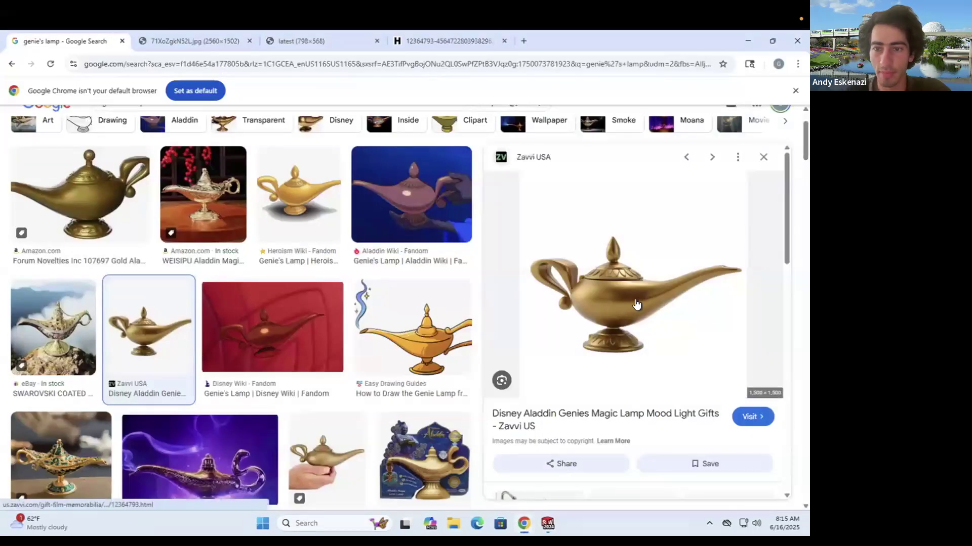
click(605, 482)
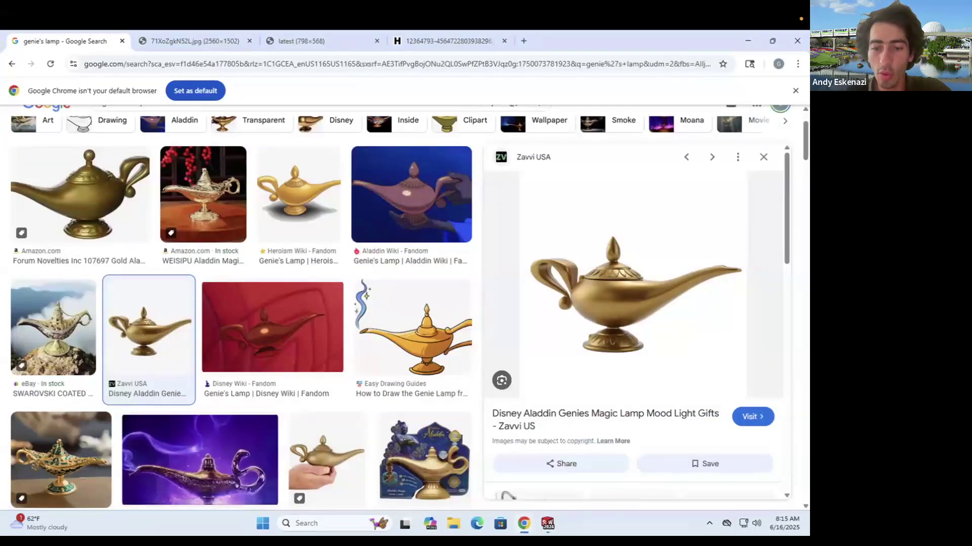
click(600, 463)
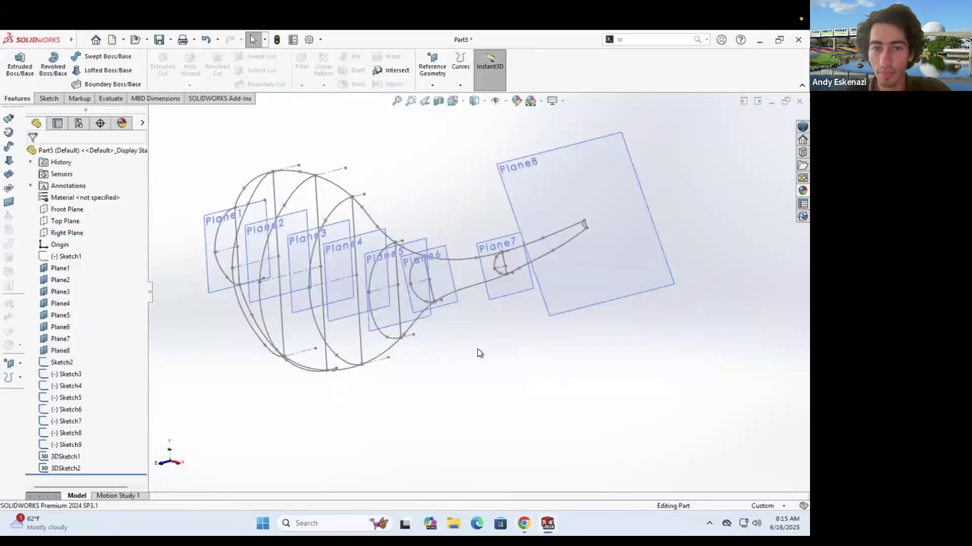
Step: Edit Sketch7, the half profile on Plane3, and set its horizontal width dimension to 250 mm
right_click(285, 278)
click(296, 247)
middle_drag(382, 329, 419, 345)
scroll(324, 313, down, 4)
double_click(407, 340)
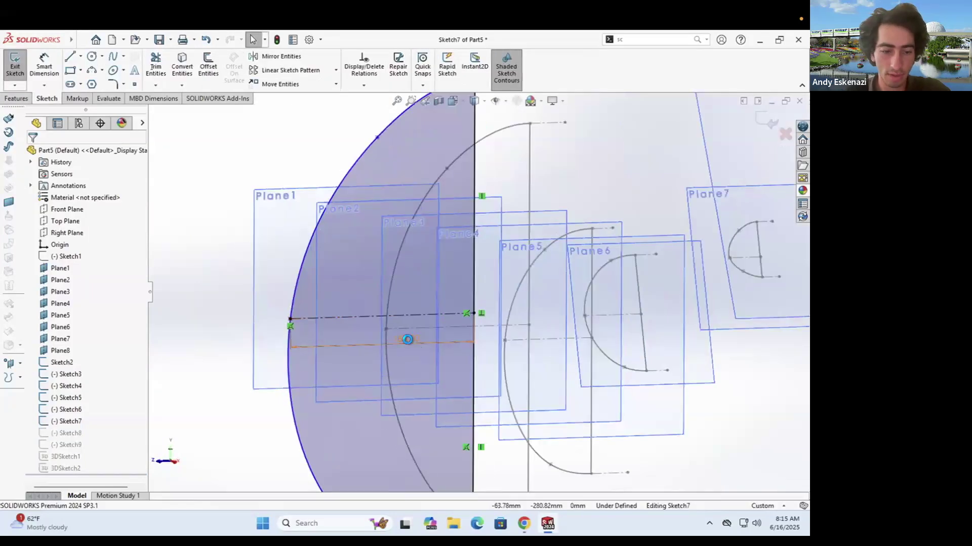
click(408, 339)
text(250)
key(Return)
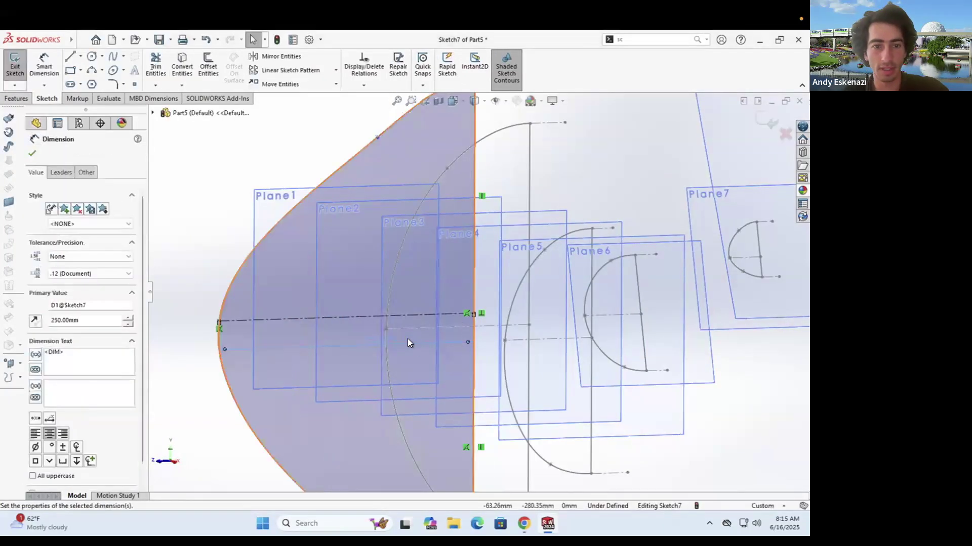
scroll(408, 338, down, 5)
middle_drag(424, 284, 385, 366)
key(Escape)
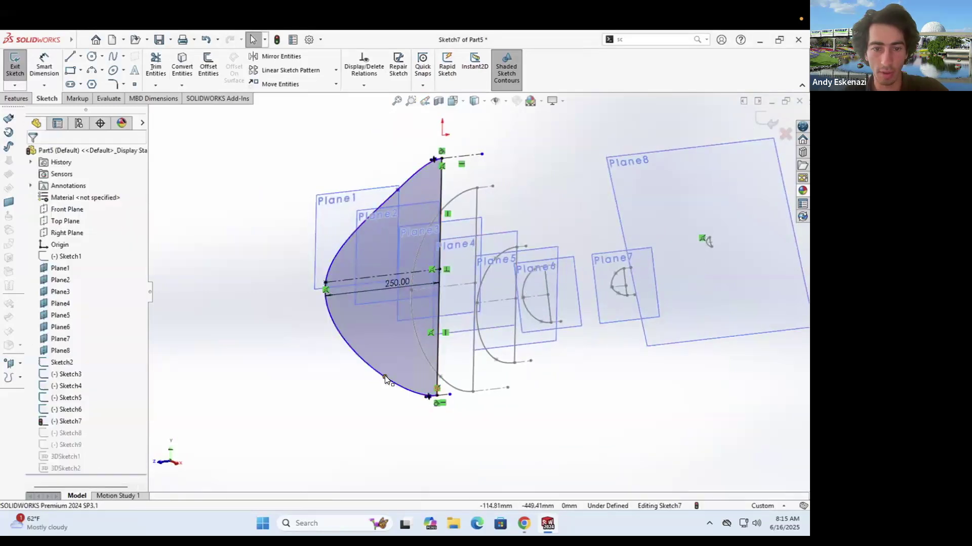
Step: Pull the upper and lower spline control points of the Plane3 profile inward and exit the sketch
mouse_move(386, 380)
mouse_down()
mouse_move(390, 369)
mouse_move(372, 355)
mouse_move(381, 350)
mouse_move(379, 367)
mouse_up()
mouse_move(401, 229)
middle_down()
mouse_move(395, 260)
mouse_move(404, 222)
middle_up()
drag(402, 221, 394, 239)
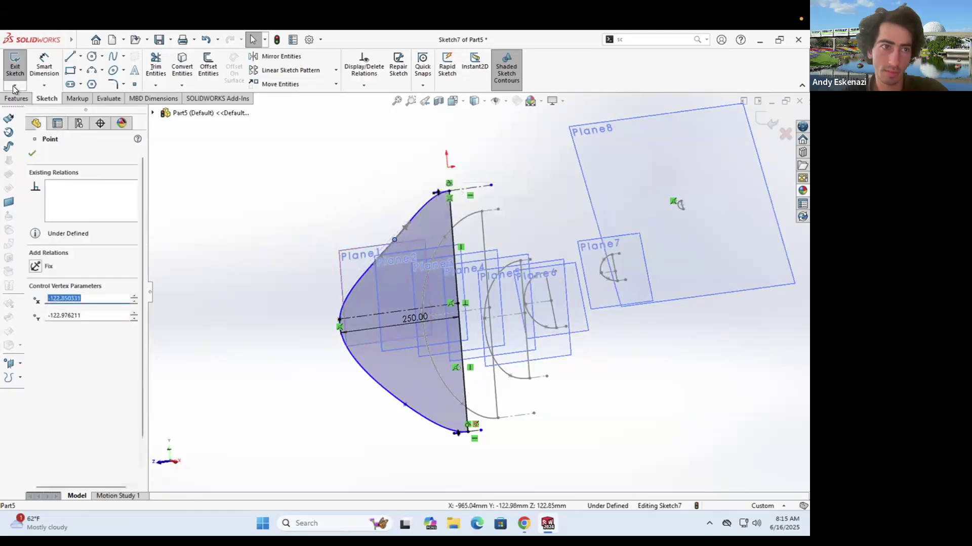
click(14, 70)
Step: Edit Sketch6, the half profile on Plane4, and set its horizontal width dimension to 200 mm
mouse_move(397, 314)
middle_down()
mouse_move(420, 314)
mouse_move(397, 277)
middle_up()
right_click(405, 271)
click(410, 268)
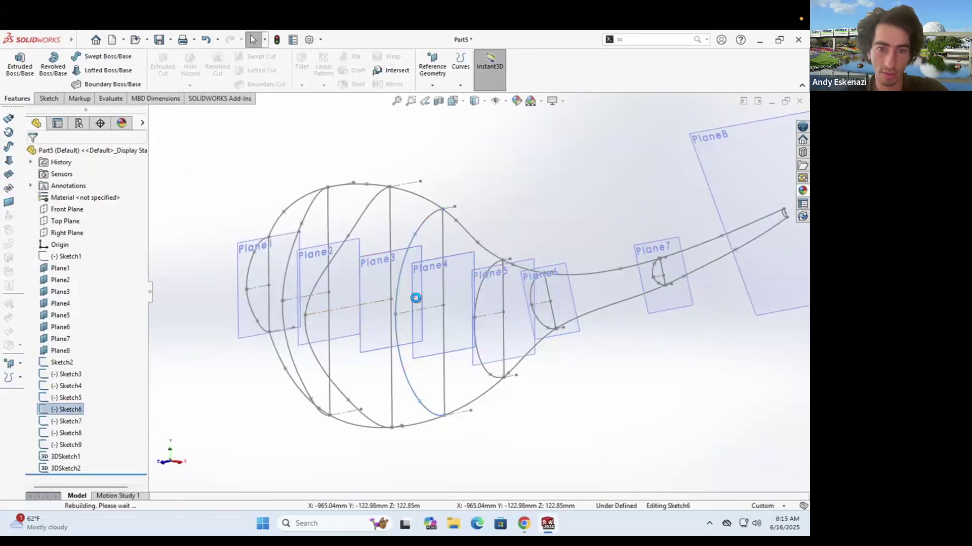
double_click(444, 363)
text(200)
key(Return)
Step: Move the upper and lower spline control points of the Plane4 profile inward and exit Sketch6
drag(434, 270, 422, 282)
drag(442, 437, 420, 416)
click(16, 65)
Step: Edit Sketch8, the half profile on Plane2, and set its horizontal width dimension to 200 mm
scroll(329, 294, up, 1)
mouse_move(342, 302)
middle_down()
mouse_move(371, 323)
mouse_move(327, 296)
middle_up()
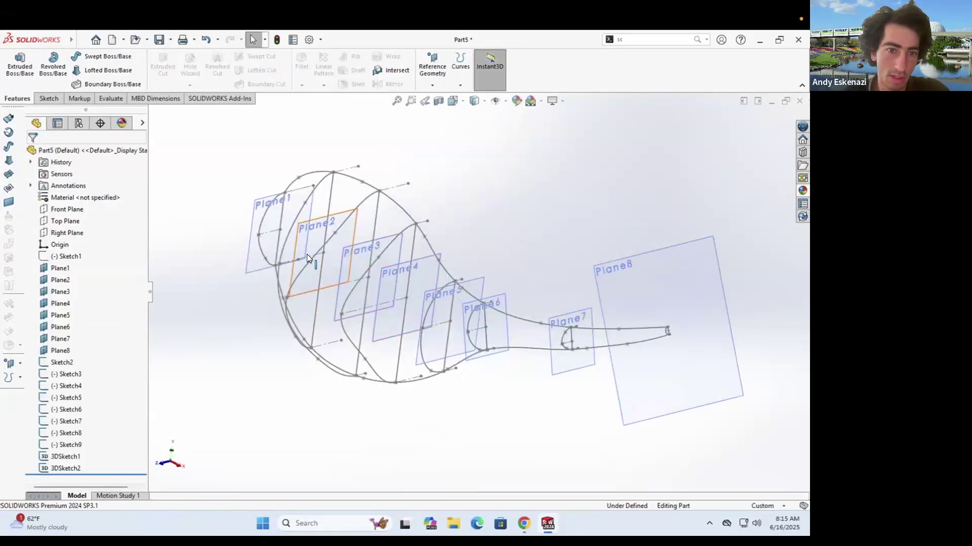
right_click(306, 254)
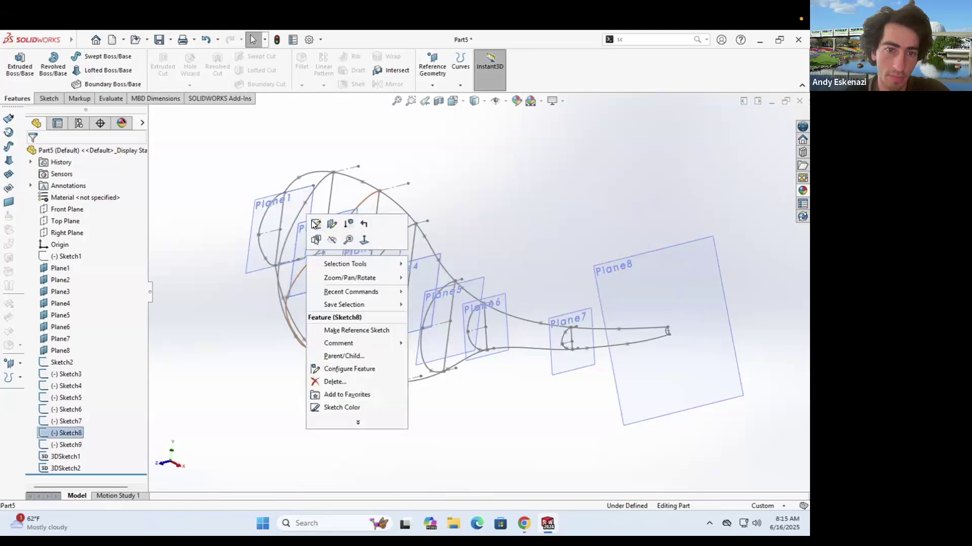
click(315, 222)
middle_drag(228, 285, 280, 299)
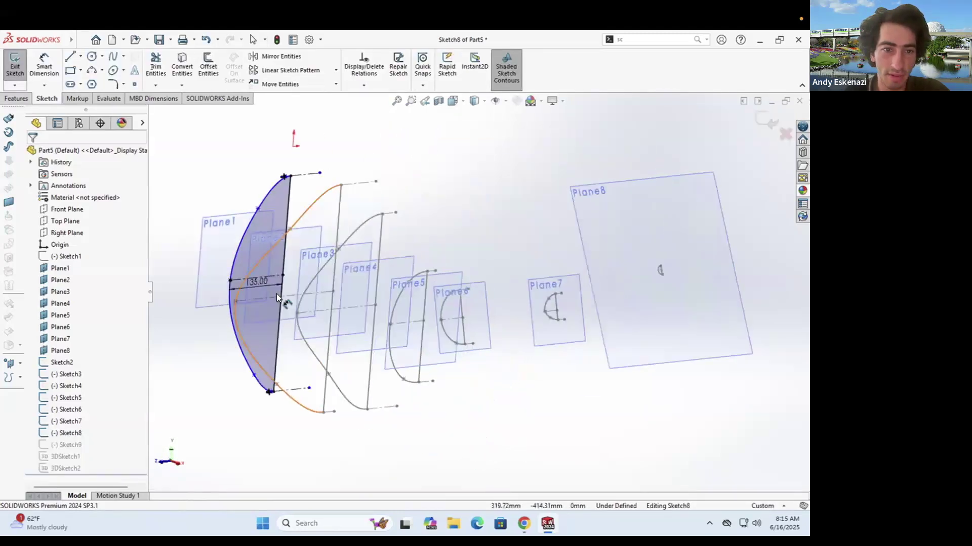
double_click(257, 279)
text(200)
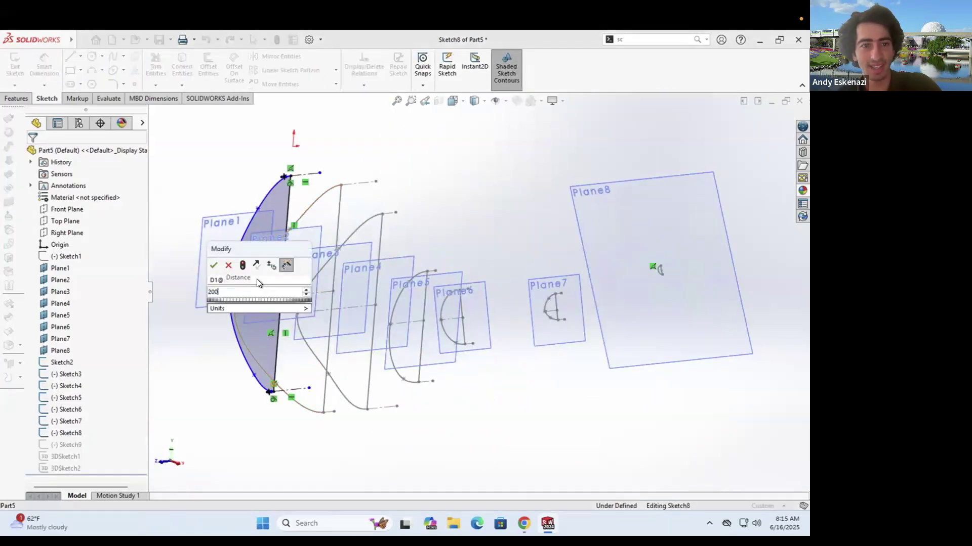
key(Return)
Step: Move the upper and lower spline control points of the Plane2 profile inward and exit Sketch8
middle_drag(255, 258, 219, 253)
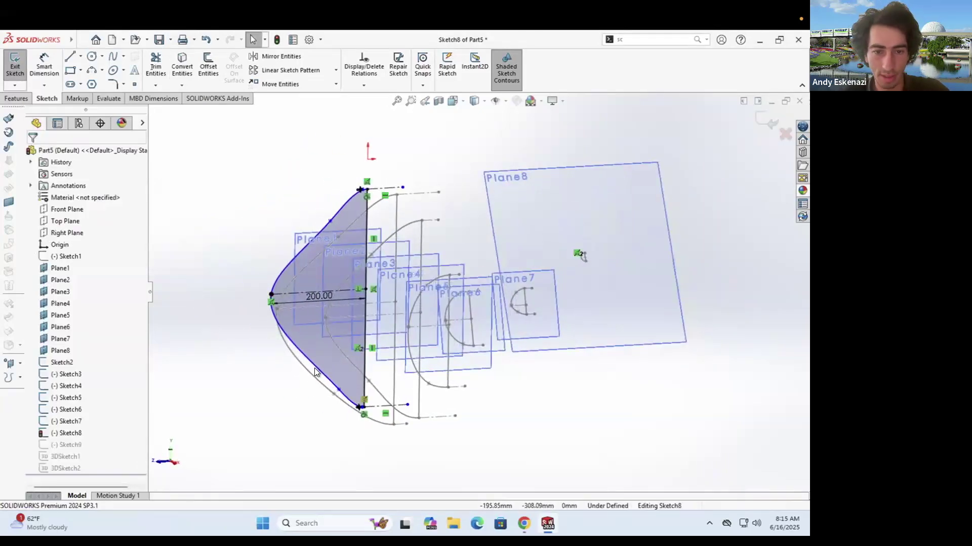
drag(327, 222, 321, 233)
drag(337, 388, 330, 375)
click(16, 65)
Step: Set the horizontal width dimension of the Plane1 half profile in Sketch9 to 100 mm and exit the sketch
mouse_move(260, 306)
middle_down()
mouse_move(314, 309)
mouse_move(384, 336)
mouse_move(425, 354)
mouse_move(419, 369)
mouse_move(296, 285)
middle_up()
scroll(345, 305, down, 5)
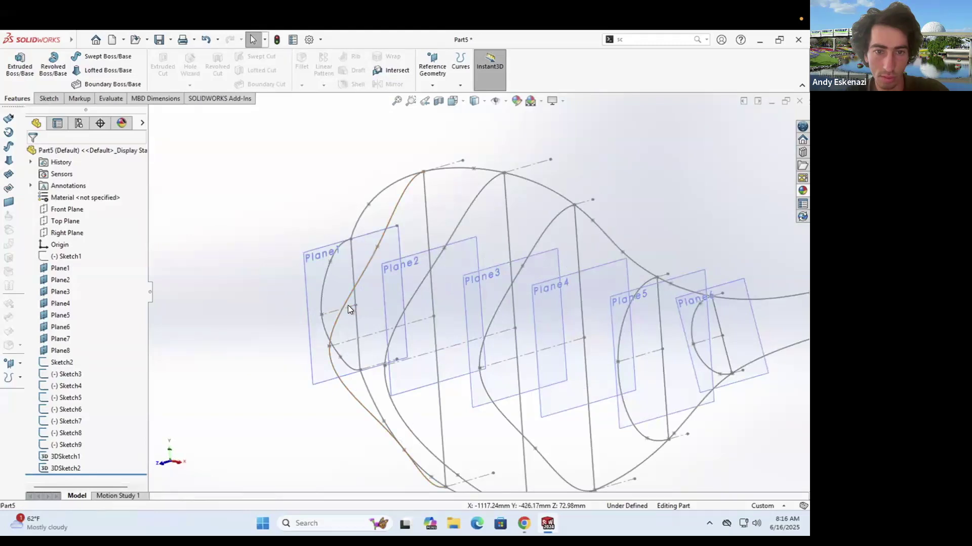
right_click(348, 306)
click(357, 278)
middle_drag(364, 316, 324, 293)
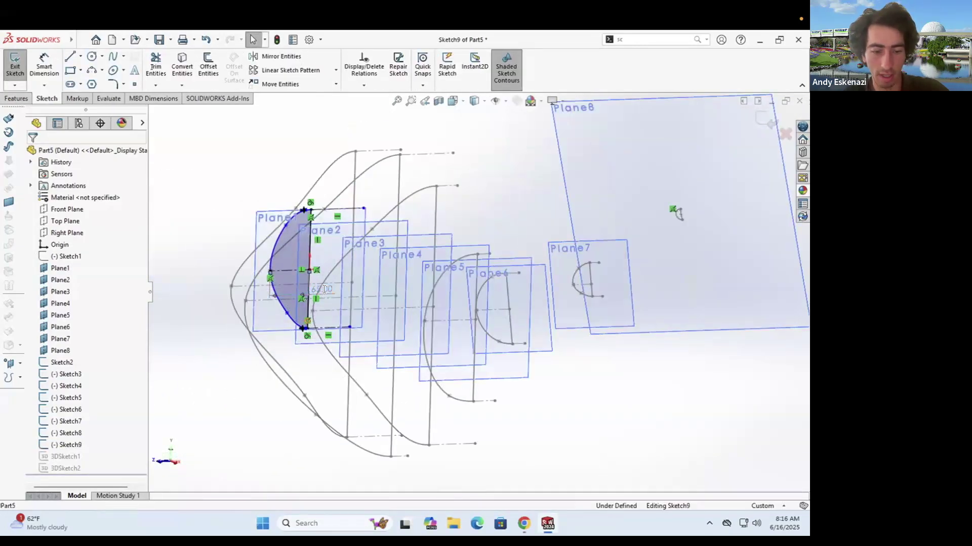
double_click(323, 291)
text(100)
key(Return)
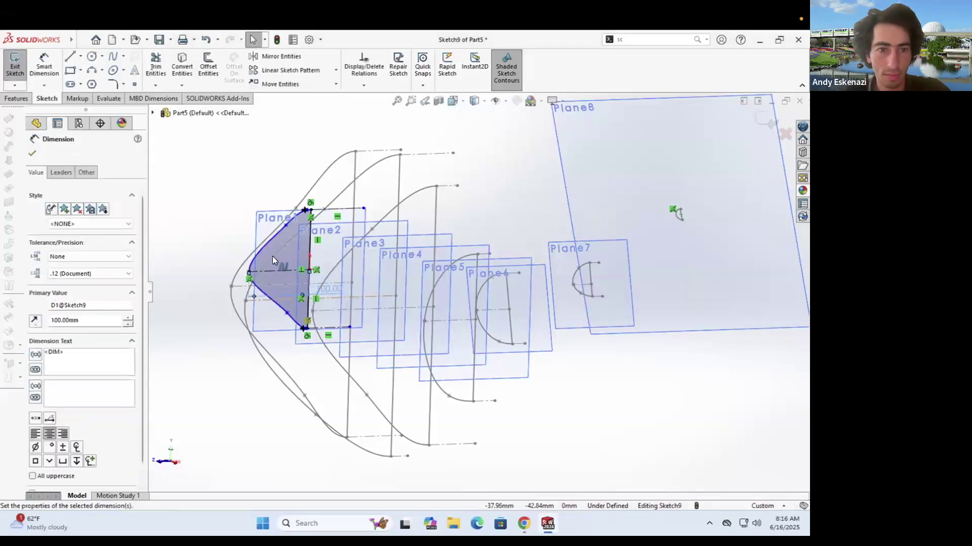
click(268, 235)
mouse_move(304, 279)
middle_down()
mouse_move(289, 252)
mouse_move(406, 283)
mouse_move(436, 314)
mouse_move(364, 289)
middle_up()
scroll(363, 259, down, 2)
click(14, 66)
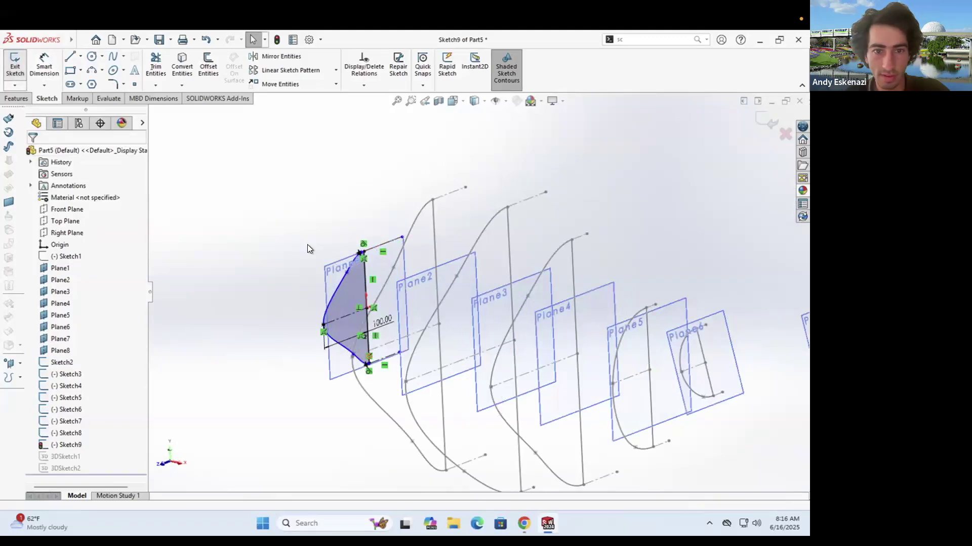
Step: Edit Sketch5, the half profile on Plane5, and set its horizontal width dimension to 100 mm
scroll(478, 293, up, 4)
middle_drag(542, 321, 555, 331)
right_click(556, 317)
click(564, 300)
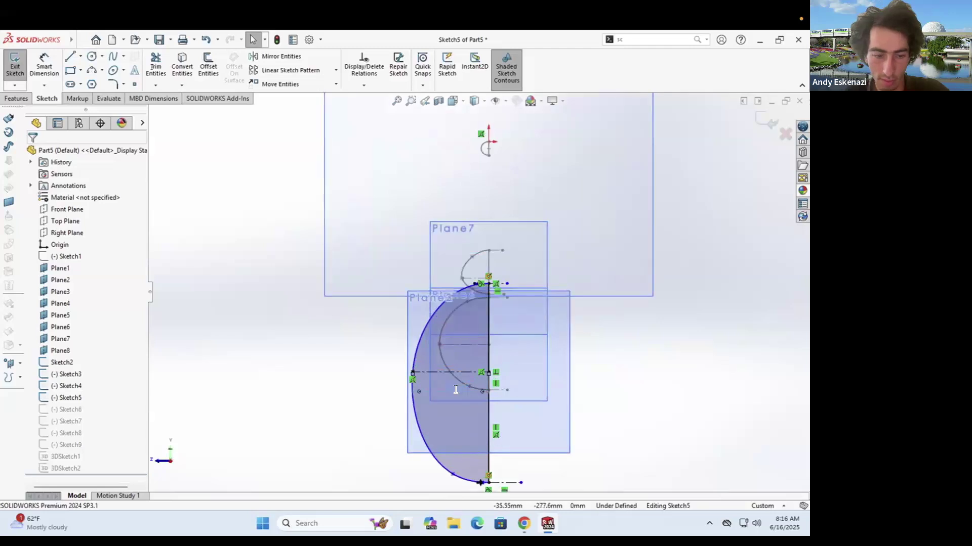
double_click(455, 390)
text(100)
key(Return)
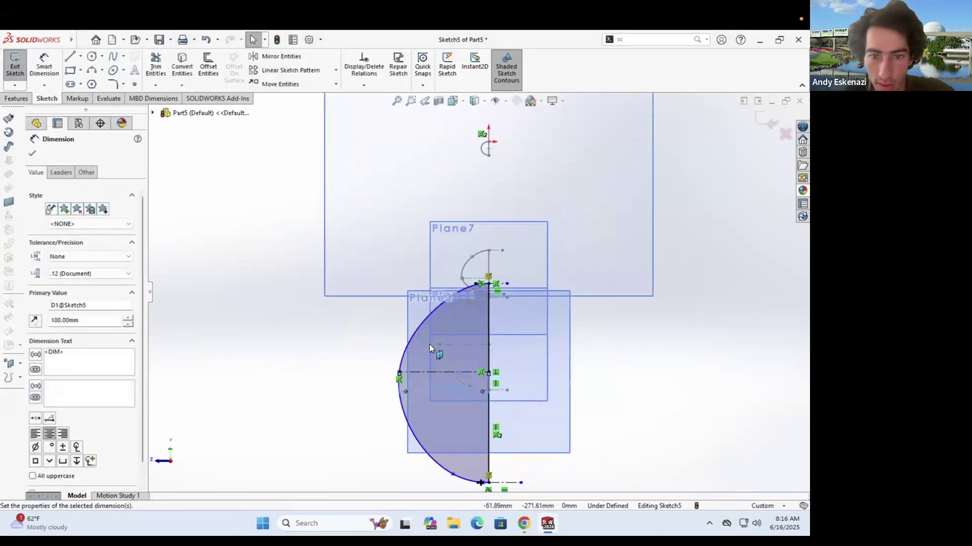
key(Escape)
Step: Shift the upper and lower spline control points of the Plane5 profile to reshape its curve, and exit Sketch5
scroll(448, 298, down, 2)
drag(444, 302, 440, 315)
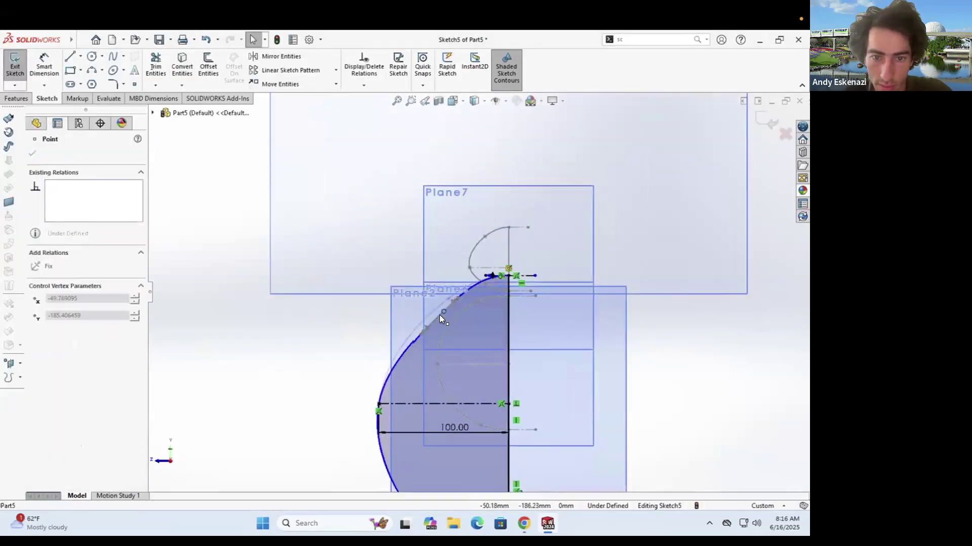
scroll(445, 278, up, 3)
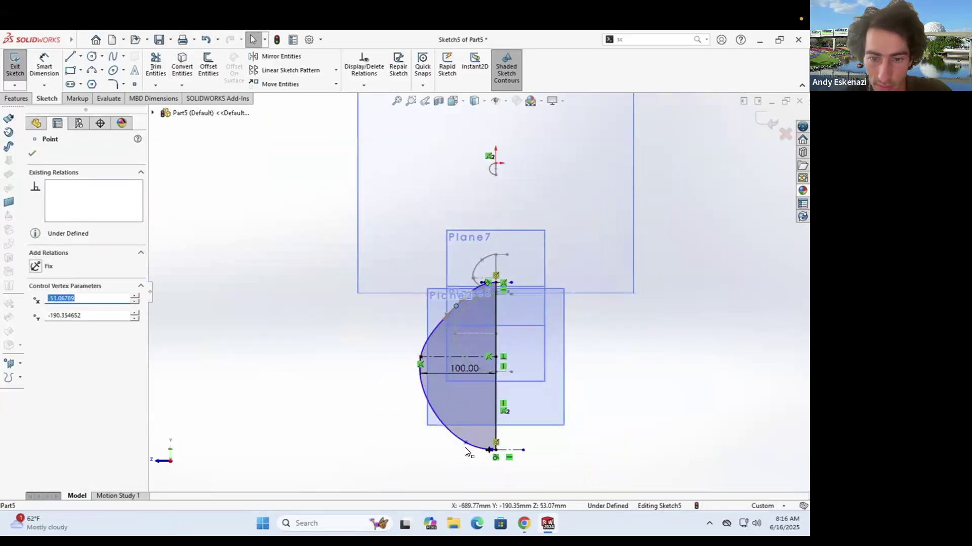
drag(440, 418, 444, 412)
click(11, 69)
click(11, 69)
Step: Edit Sketch4, the half profile on Plane6, shift its upper and lower spline control points outward, and exit the sketch
mouse_move(387, 333)
middle_down()
mouse_move(455, 358)
mouse_move(445, 380)
mouse_move(488, 297)
middle_up()
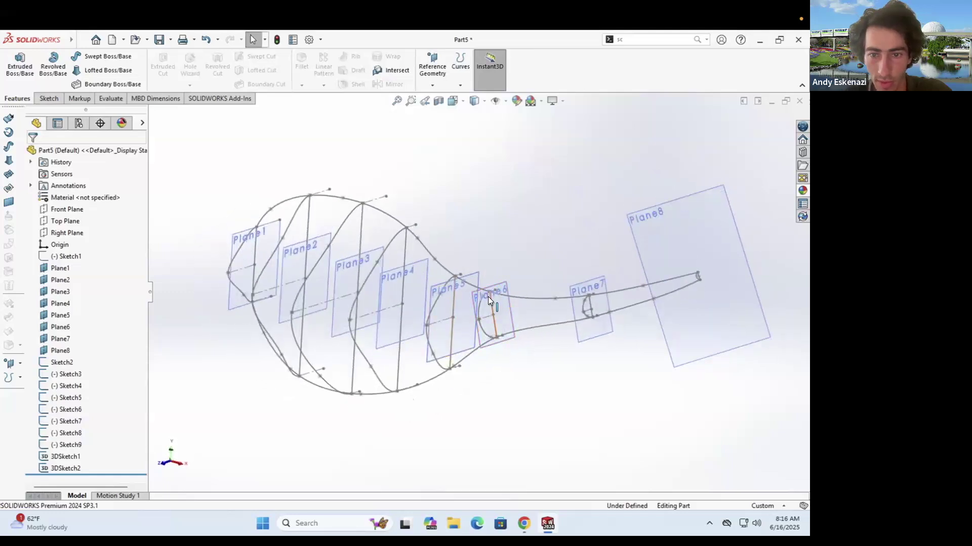
scroll(485, 301, down, 5)
scroll(476, 310, up, 5)
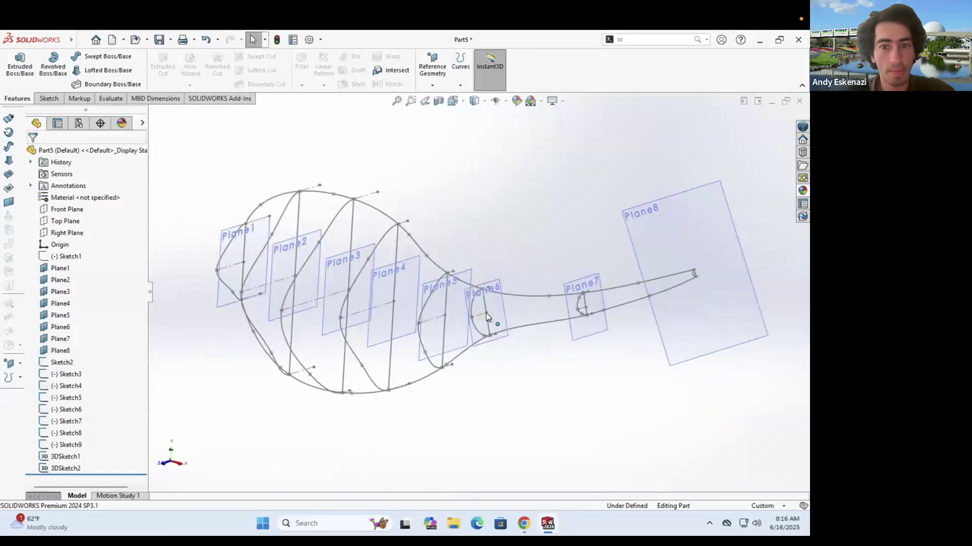
right_click(482, 314)
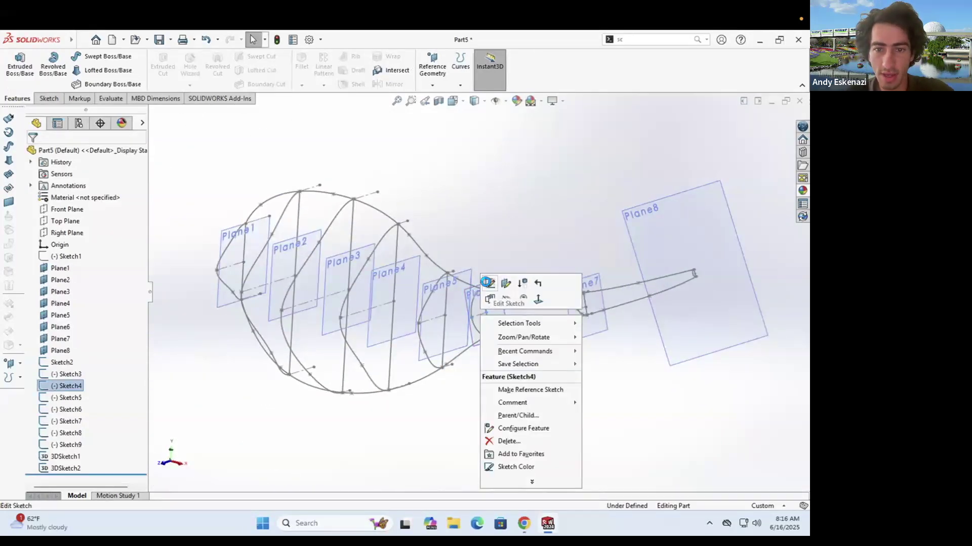
click(498, 284)
drag(474, 310, 465, 318)
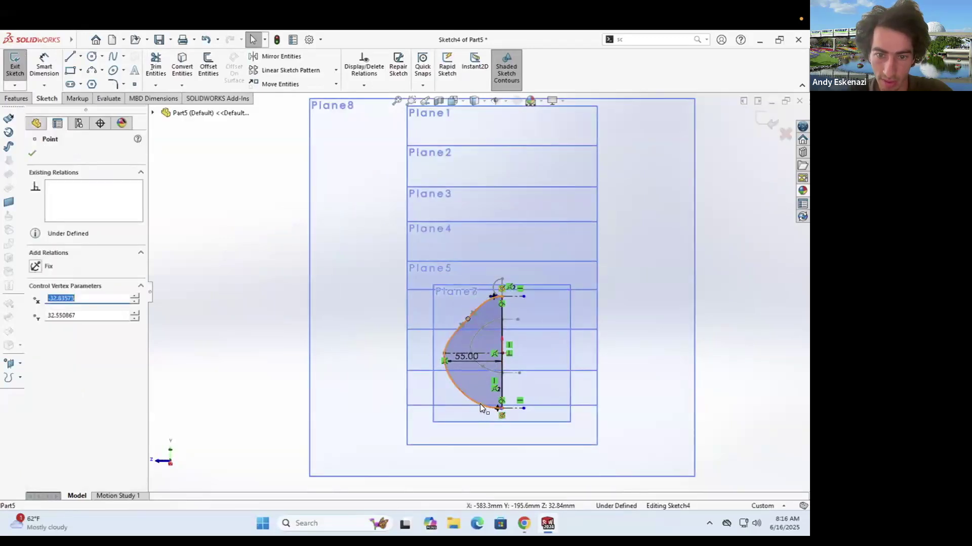
mouse_move(479, 404)
mouse_down()
mouse_move(465, 389)
mouse_move(466, 400)
mouse_up()
click(15, 65)
Step: Start a Lofted Boss/Base and select the spout profiles Sketch2, Sketch3 and Sketch4 in order from the tip
scroll(262, 296, up, 5)
middle_drag(416, 290, 570, 312)
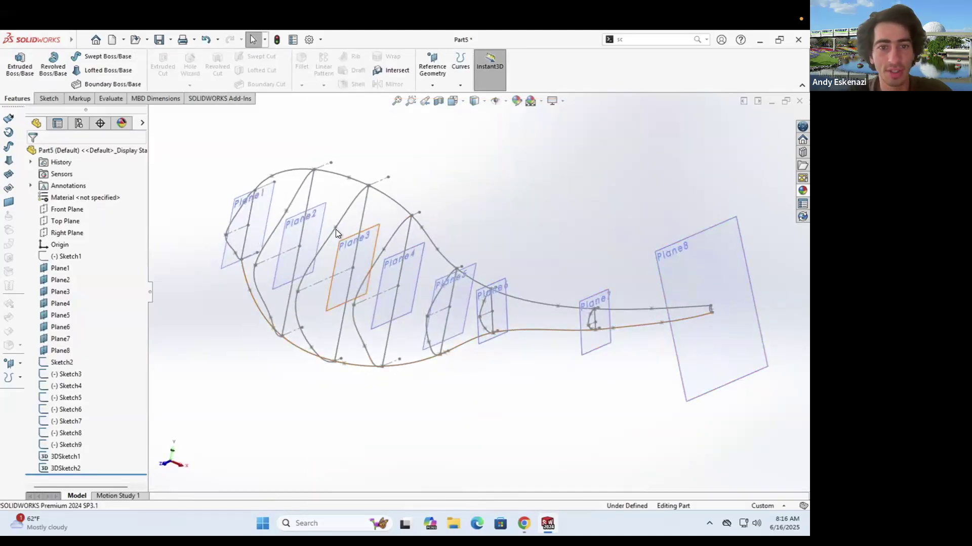
click(104, 75)
scroll(696, 321, down, 2)
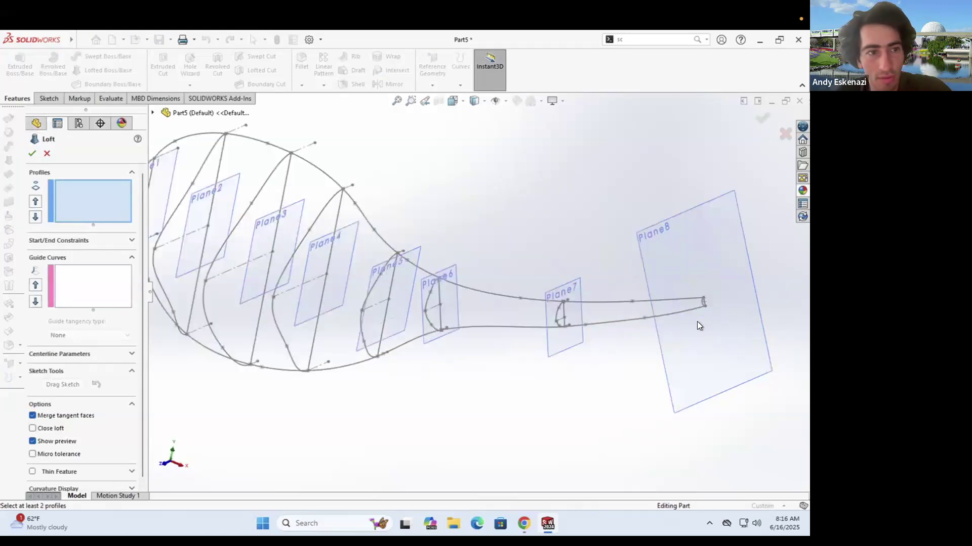
scroll(697, 324, down, 3)
click(648, 279)
scroll(355, 324, down, 3)
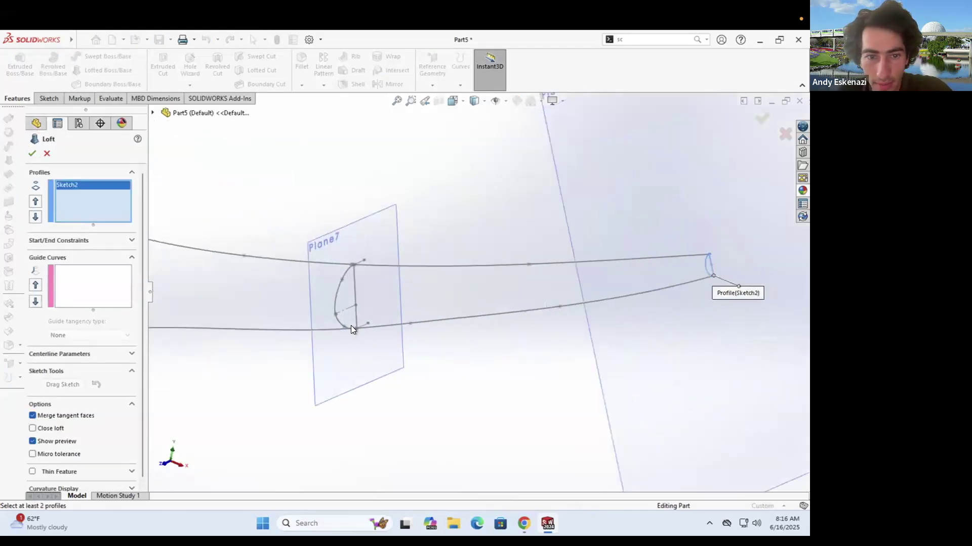
click(335, 326)
scroll(467, 325, up, 3)
click(227, 314)
Step: Add the lamp body profiles Sketch5 through Sketch9 to the loft, in order from Plane5 to Plane1
scroll(272, 311, up, 3)
scroll(415, 304, down, 2)
click(405, 303)
click(337, 322)
click(273, 314)
click(218, 279)
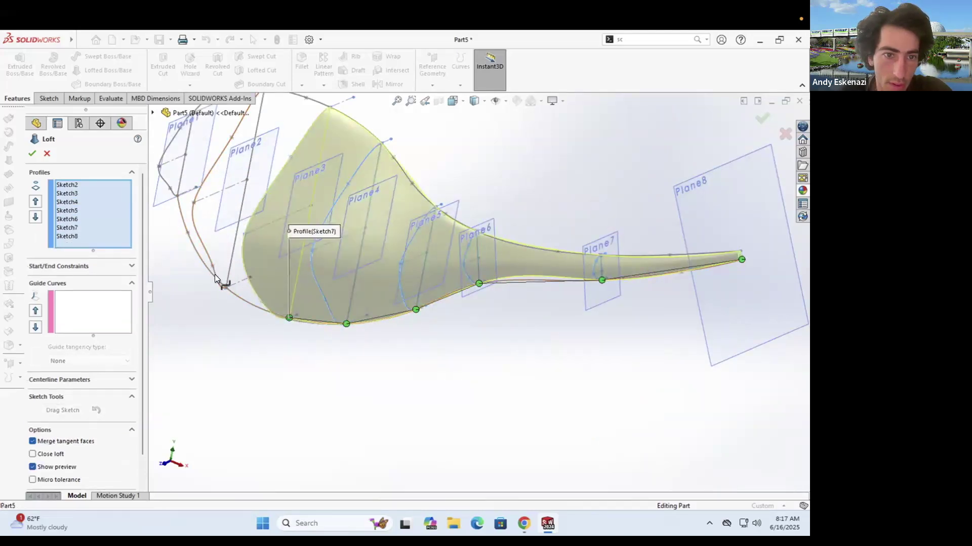
mouse_move(214, 274)
middle_down()
mouse_move(199, 221)
mouse_move(214, 217)
mouse_move(275, 242)
mouse_move(254, 251)
mouse_move(297, 256)
middle_up()
scroll(381, 295, down, 4)
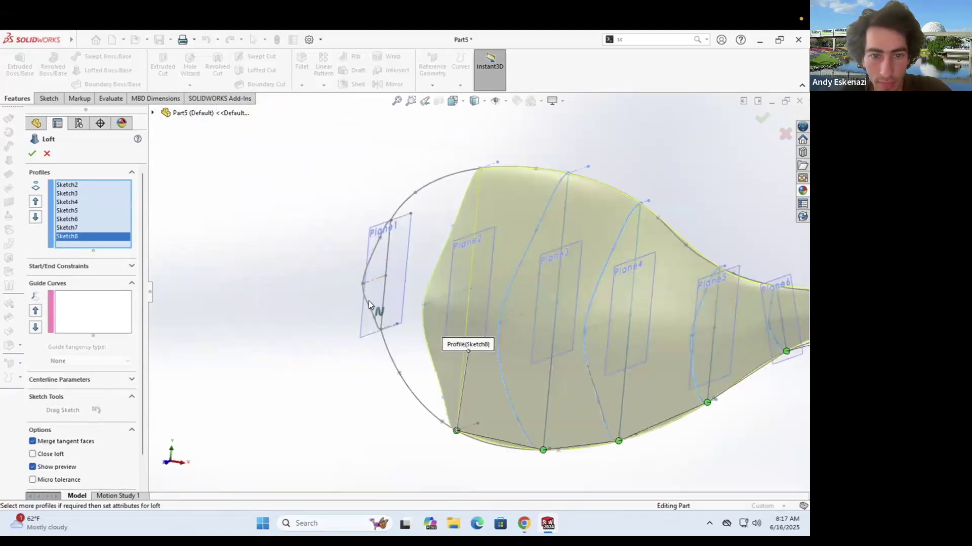
click(366, 302)
mouse_move(379, 328)
mouse_down()
mouse_move(385, 232)
mouse_move(362, 329)
mouse_up()
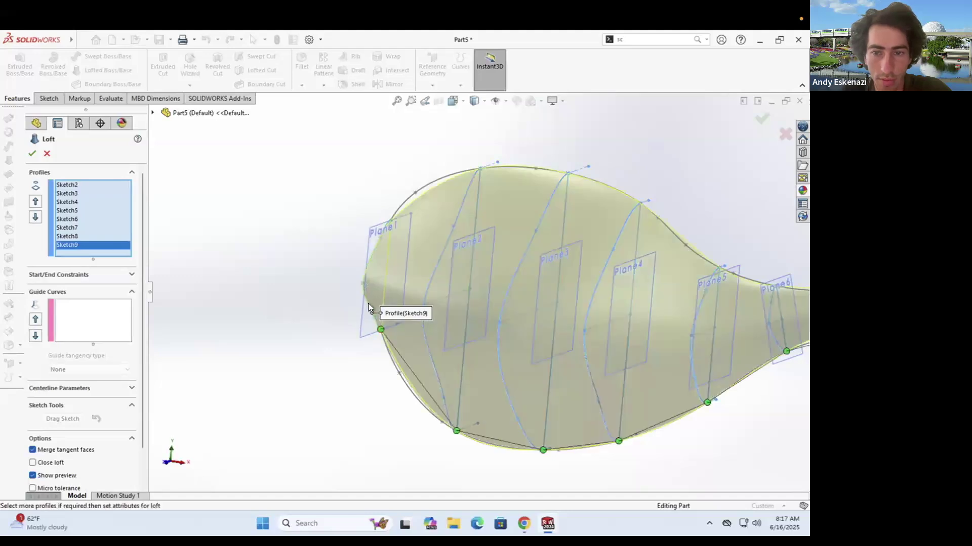
Step: Add 3DSketch2 and 3DSketch1 as the lower and upper guide curves and create the loft
key(z)
click(93, 318)
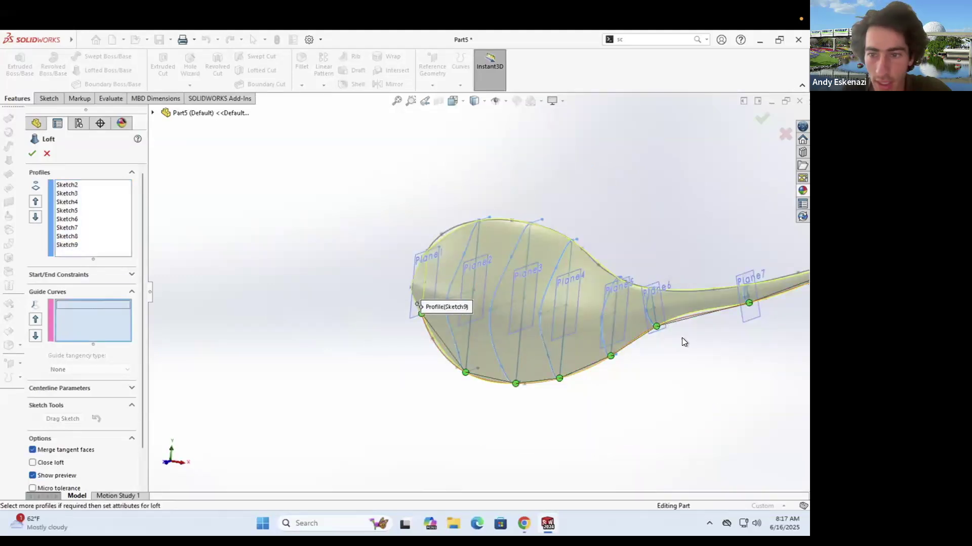
click(684, 318)
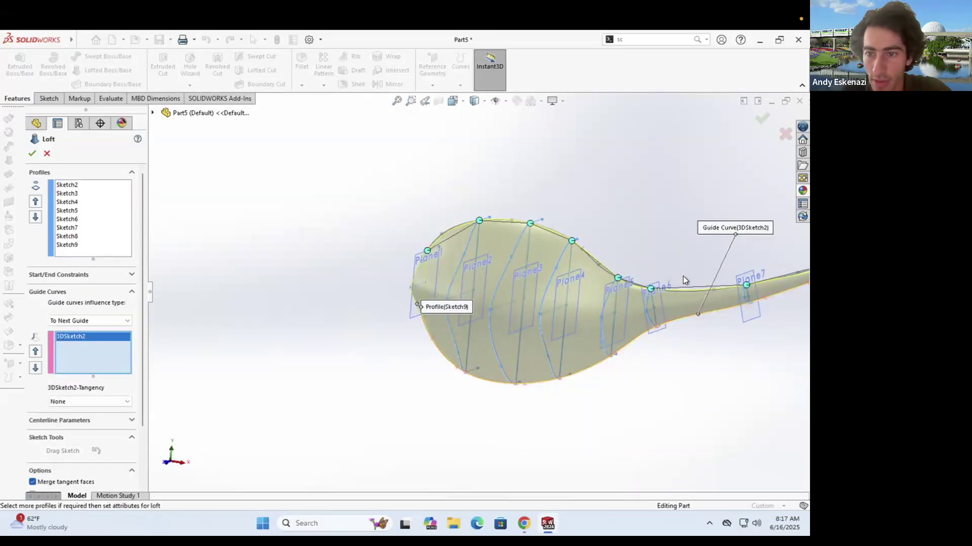
scroll(670, 308, down, 3)
click(668, 314)
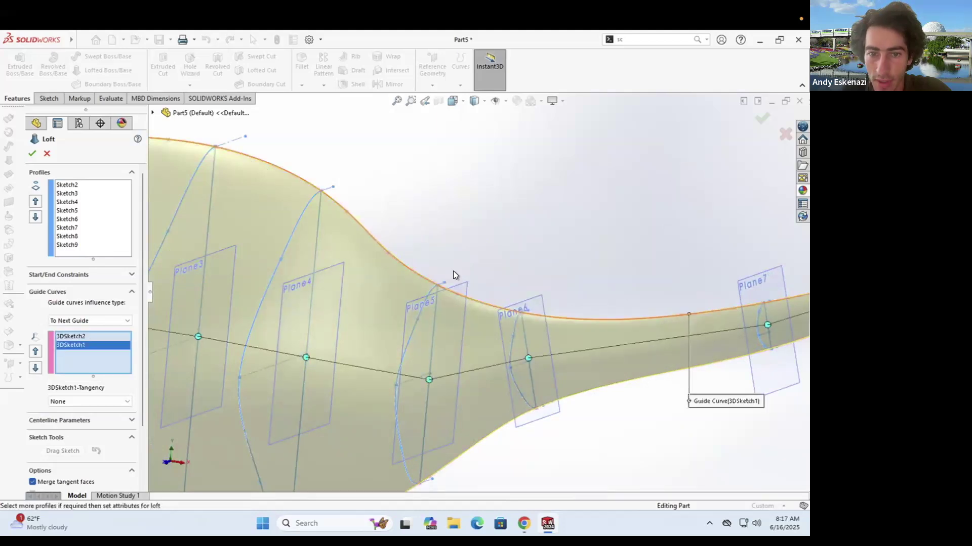
scroll(453, 271, up, 3)
middle_drag(465, 300, 506, 347)
middle_drag(456, 312, 451, 227)
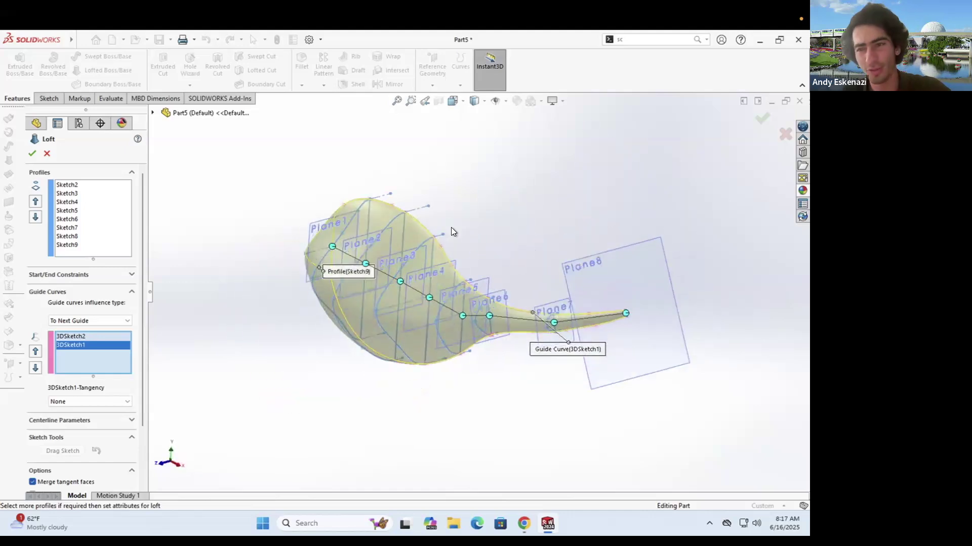
click(32, 152)
Step: Edit Sketch7 under Loft1, set its horizontal width dimension to 230 mm, and exit the sketch
mouse_move(439, 236)
middle_down()
mouse_move(480, 337)
mouse_move(500, 313)
mouse_move(463, 317)
mouse_move(538, 310)
mouse_move(525, 341)
mouse_move(535, 477)
mouse_move(399, 323)
mouse_move(381, 373)
mouse_move(387, 329)
middle_up()
scroll(387, 329, down, 1)
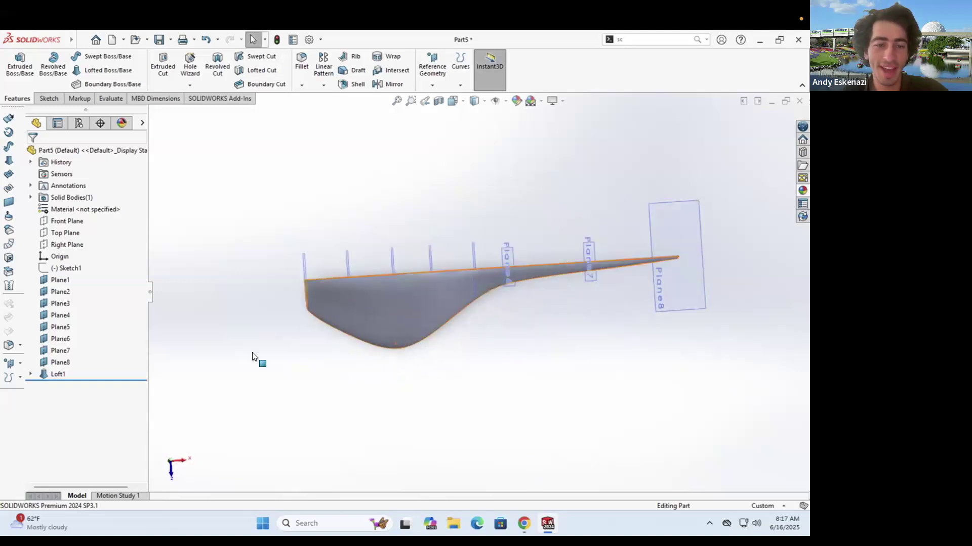
click(30, 374)
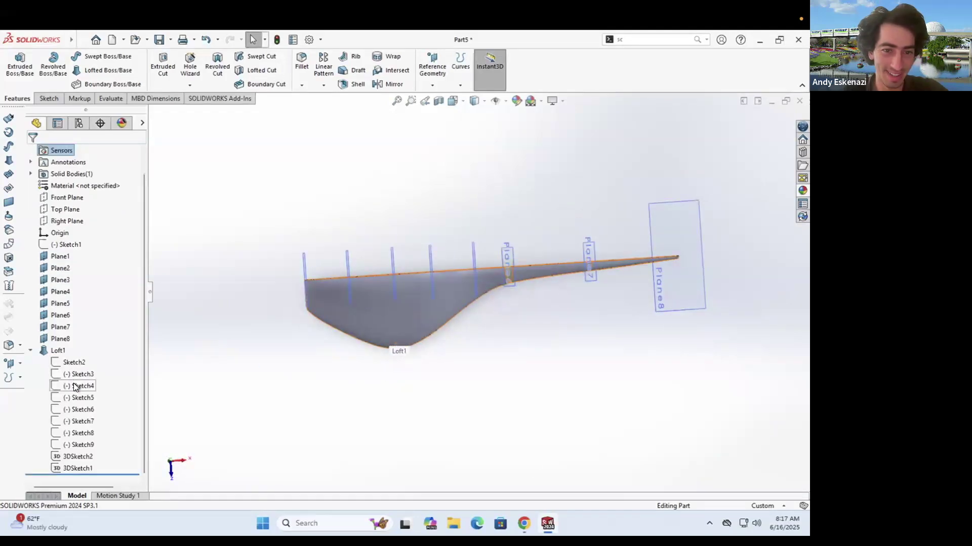
right_click(79, 421)
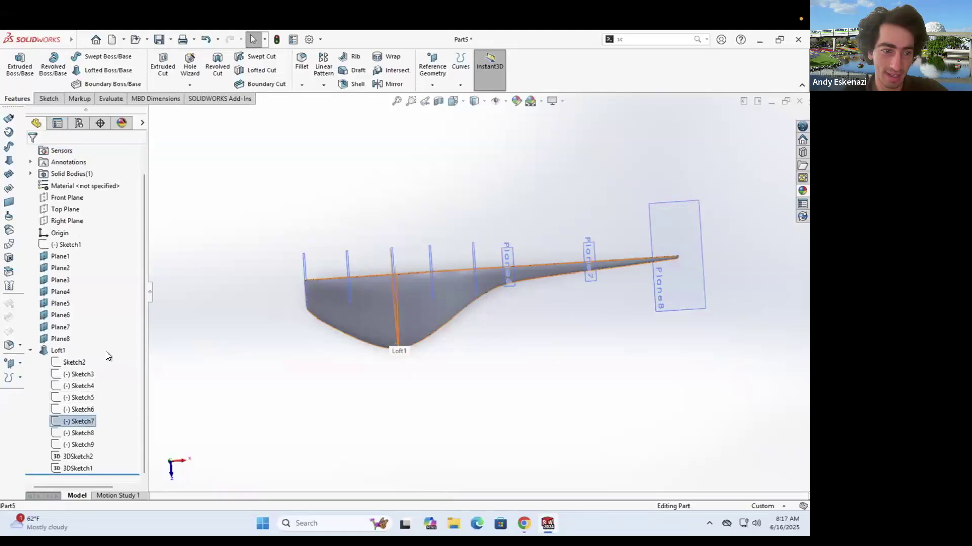
click(89, 319)
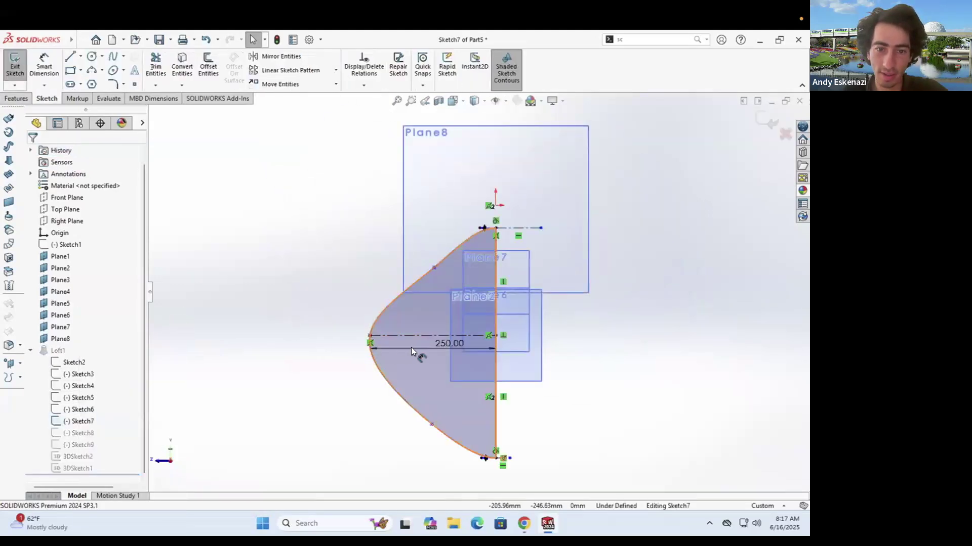
double_click(444, 345)
text(230)
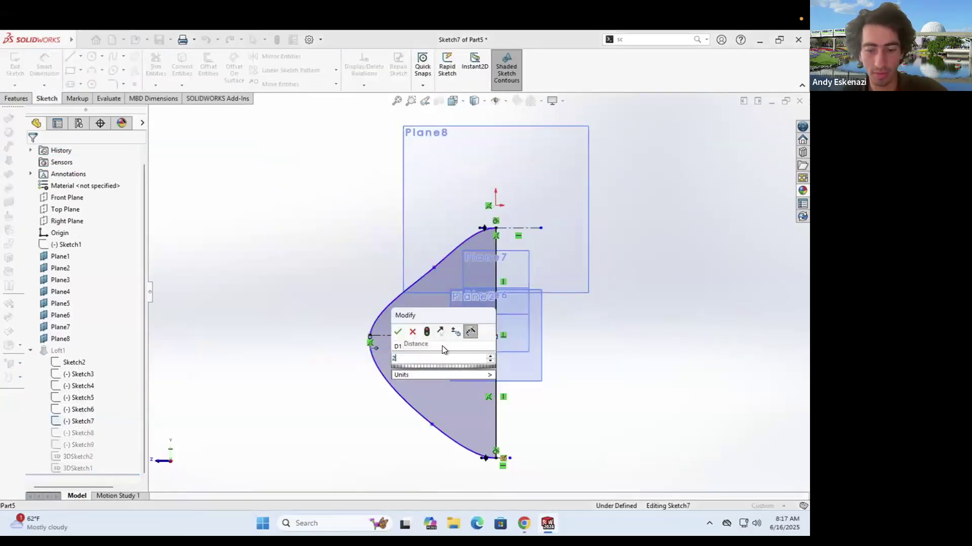
key(Return)
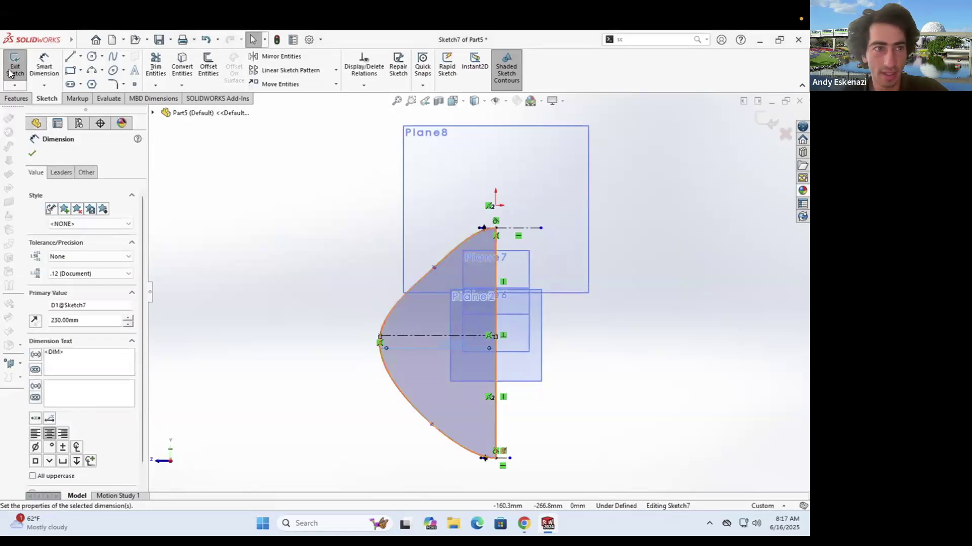
click(12, 70)
Step: Hide the reference planes Plane1 through Plane8 and collapse the Loft1 feature in the tree
middle_drag(385, 320, 430, 167)
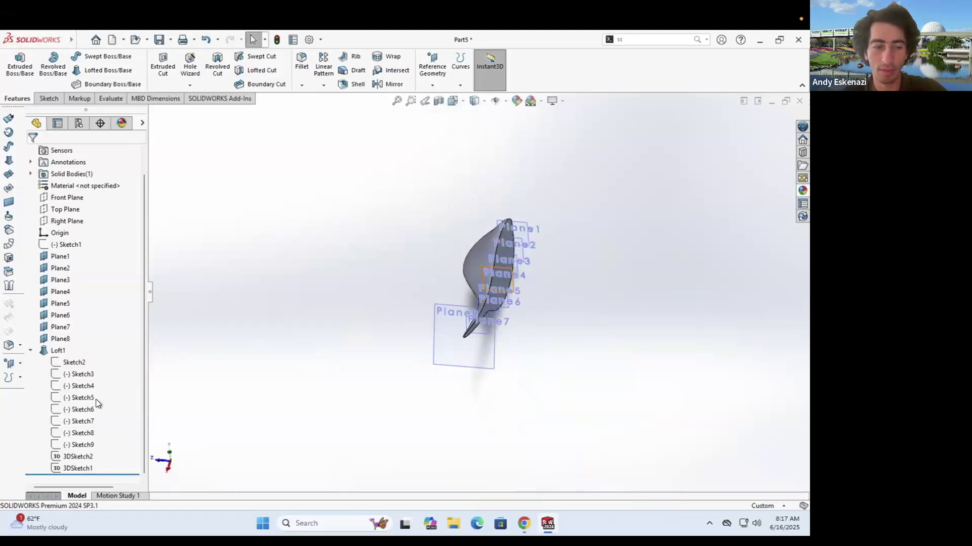
click(65, 257)
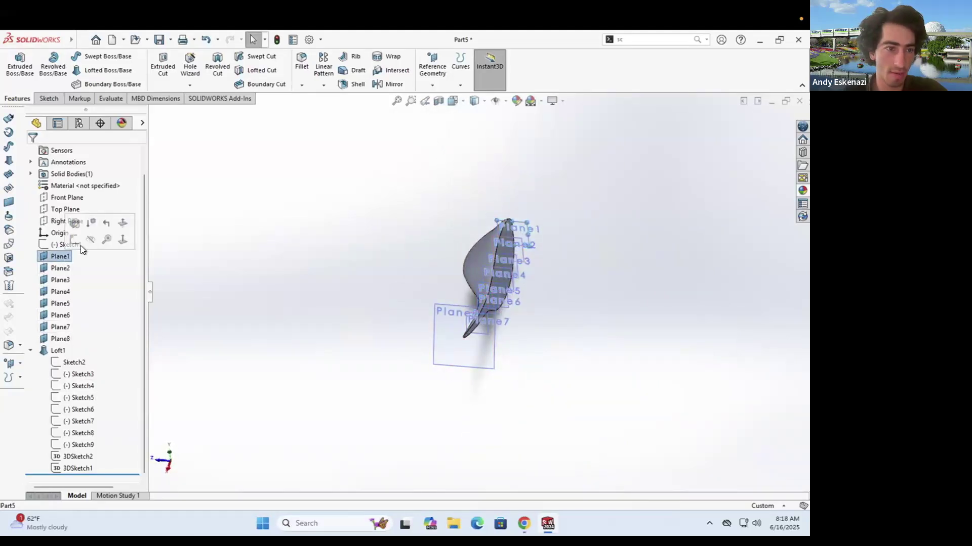
click(80, 245)
right_click(57, 268)
click(82, 253)
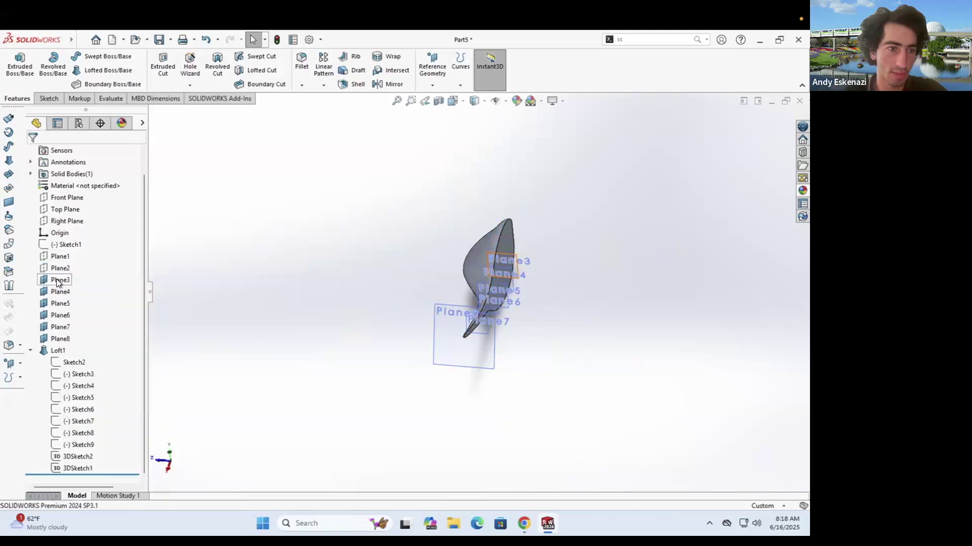
right_click(57, 280)
right_click(81, 287)
click(89, 277)
right_click(61, 303)
click(90, 281)
right_click(68, 315)
click(92, 281)
right_click(65, 326)
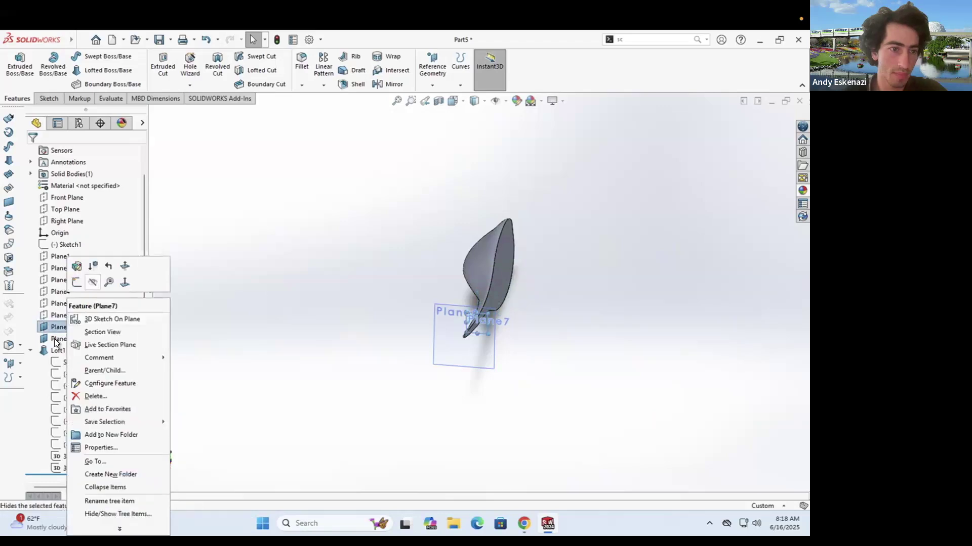
click(92, 281)
right_click(59, 339)
click(91, 281)
click(31, 350)
Step: Mirror the Loft1 body about its flat symmetry face with Merge solids enabled
mouse_move(435, 296)
middle_down()
mouse_move(457, 269)
mouse_move(517, 291)
mouse_move(446, 286)
mouse_move(433, 300)
middle_up()
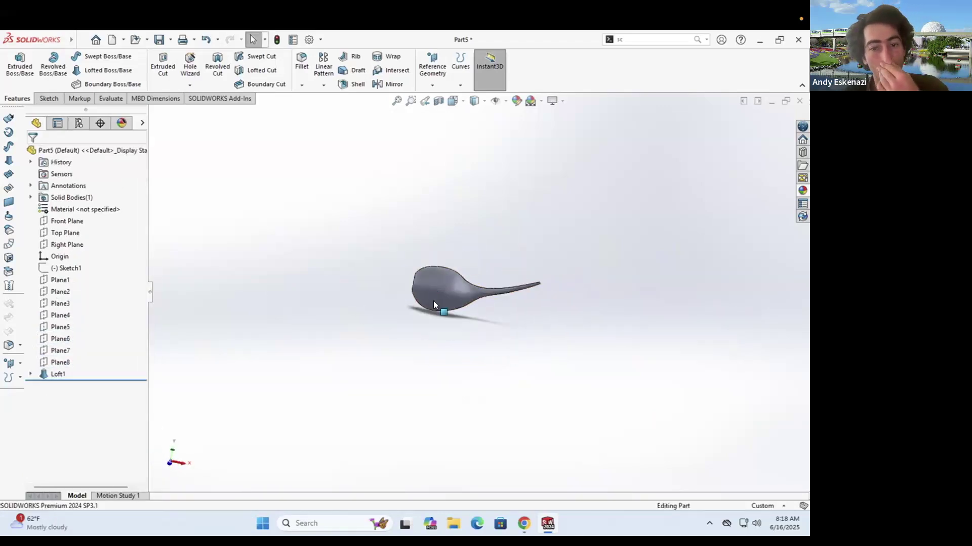
scroll(433, 300, down, 5)
middle_drag(456, 242, 393, 238)
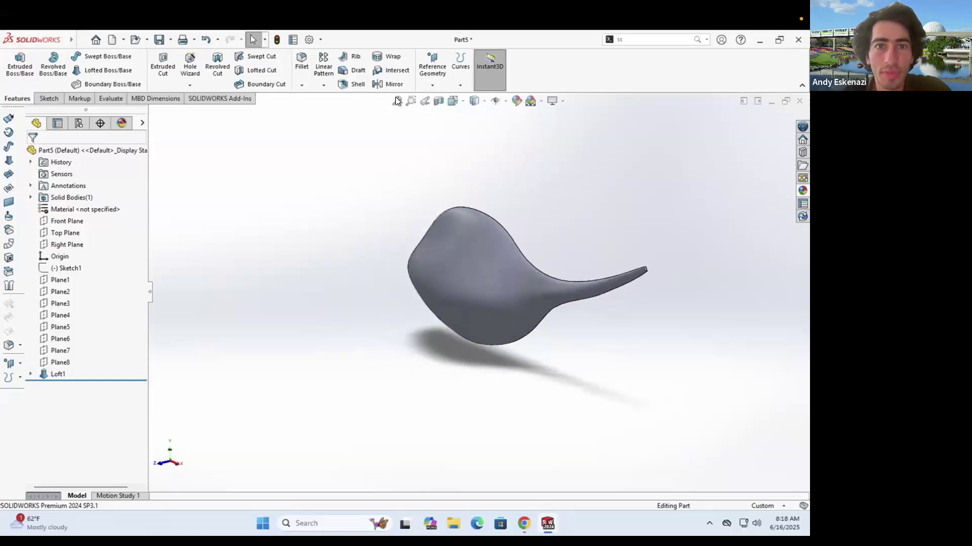
click(71, 301)
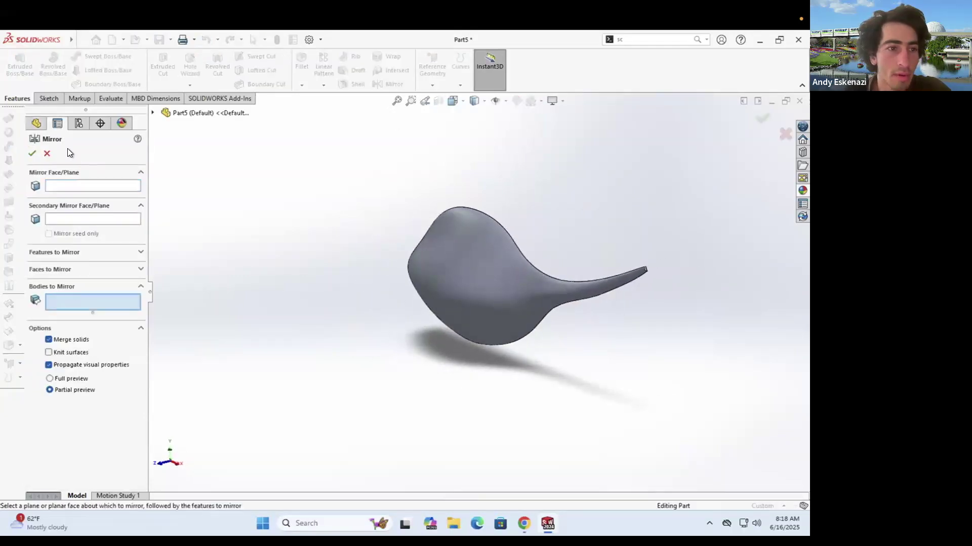
click(459, 296)
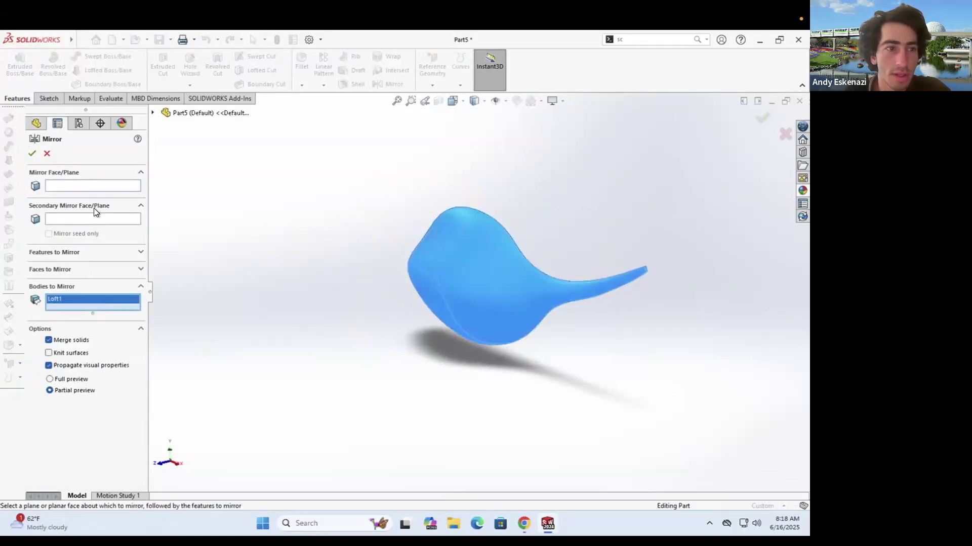
click(80, 186)
middle_drag(337, 267, 635, 260)
click(597, 248)
click(31, 156)
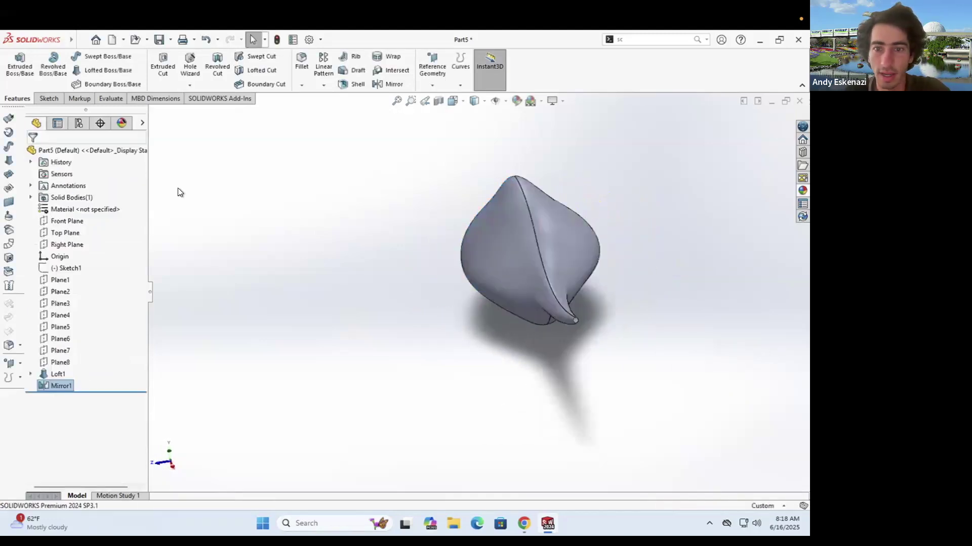
Step: Open the Mirror1 feature definition to check its mirror face and body, and close it
middle_drag(534, 285, 549, 268)
right_click(56, 385)
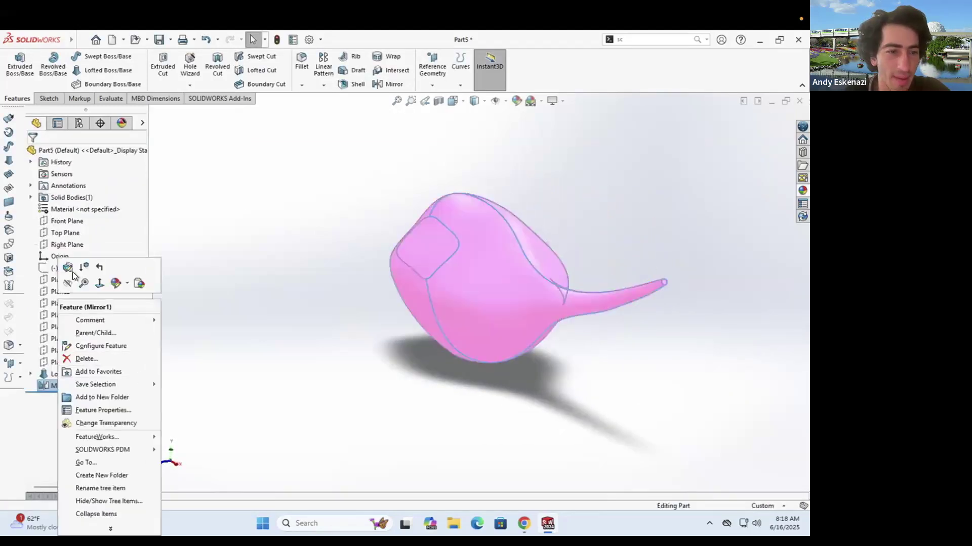
click(67, 267)
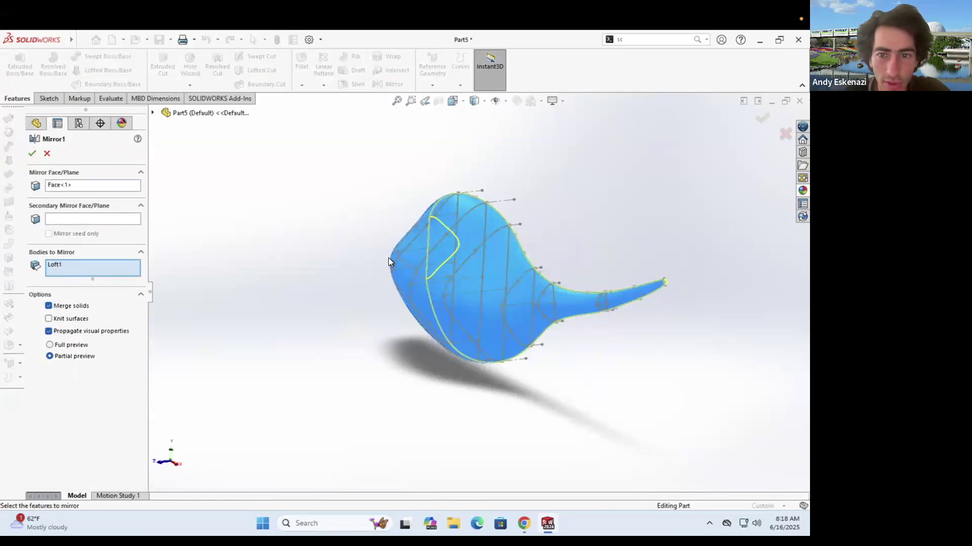
click(32, 152)
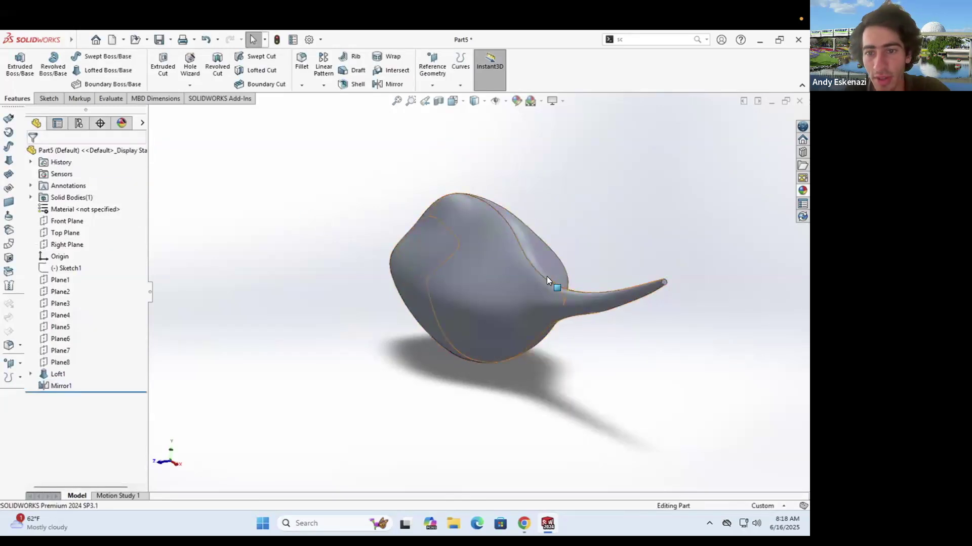
Step: Examine the mirrored lamp body and spout from several angles, including close up
scroll(511, 294, down, 6)
middle_drag(509, 299, 329, 261)
scroll(473, 253, up, 5)
middle_drag(478, 250, 424, 276)
scroll(523, 288, up, 6)
scroll(505, 299, down, 6)
scroll(431, 317, up, 2)
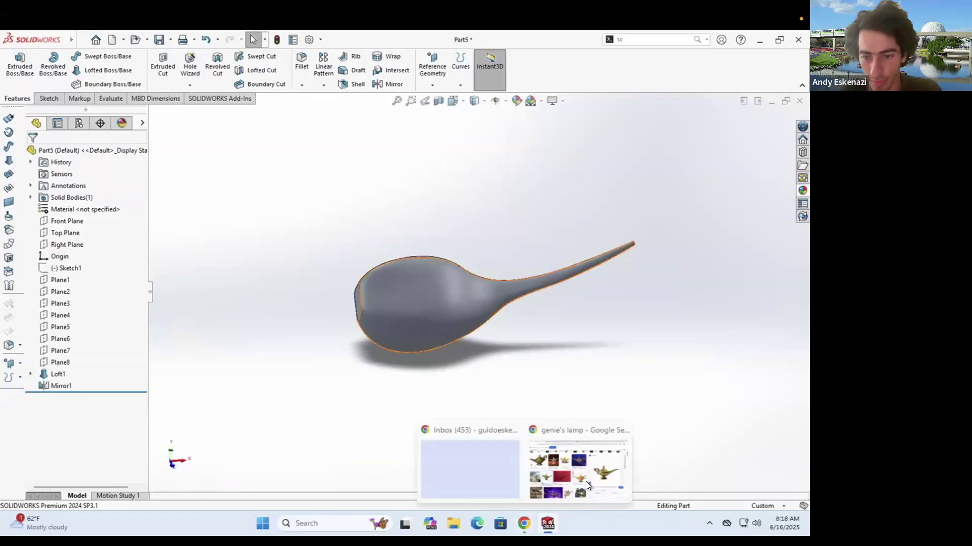
Step: Switch to Chrome to check the genie's lamp reference images, and return to the SOLIDWORKS part to compare its shape
mouse_move(526, 521)
click(608, 480)
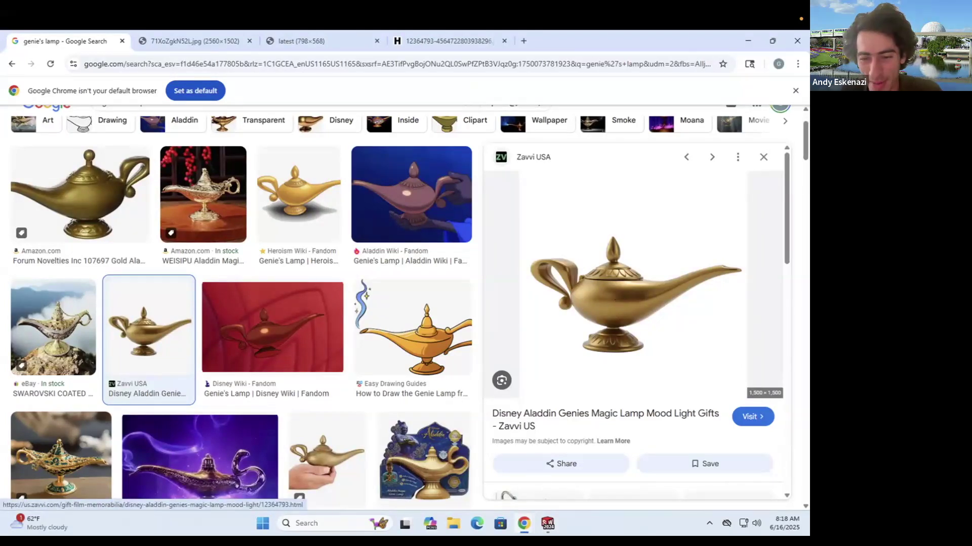
mouse_move(547, 524)
click(590, 459)
middle_drag(374, 229, 392, 289)
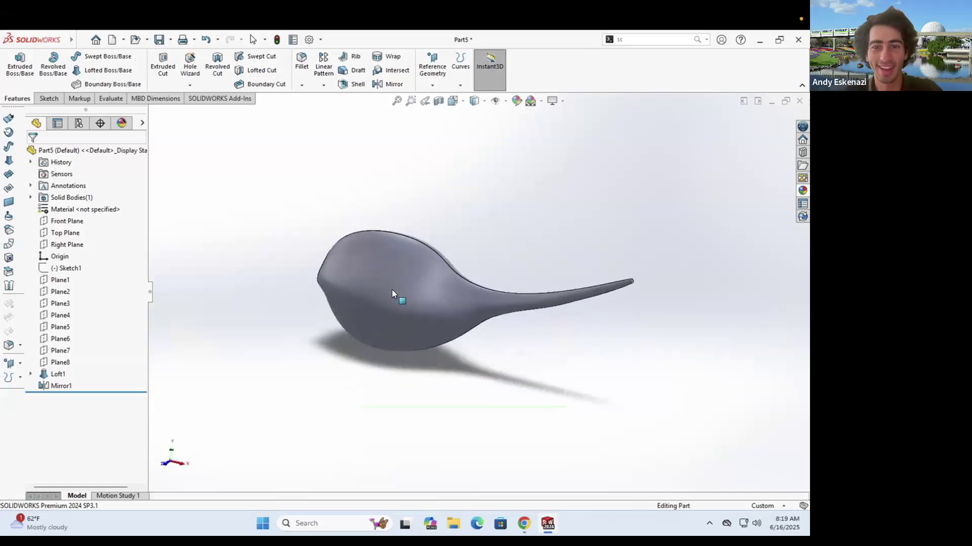
Step: Edit Sketch6 and round its half profile by moving the upper spline point to about (-116, -121) and the lower one outward
click(30, 374)
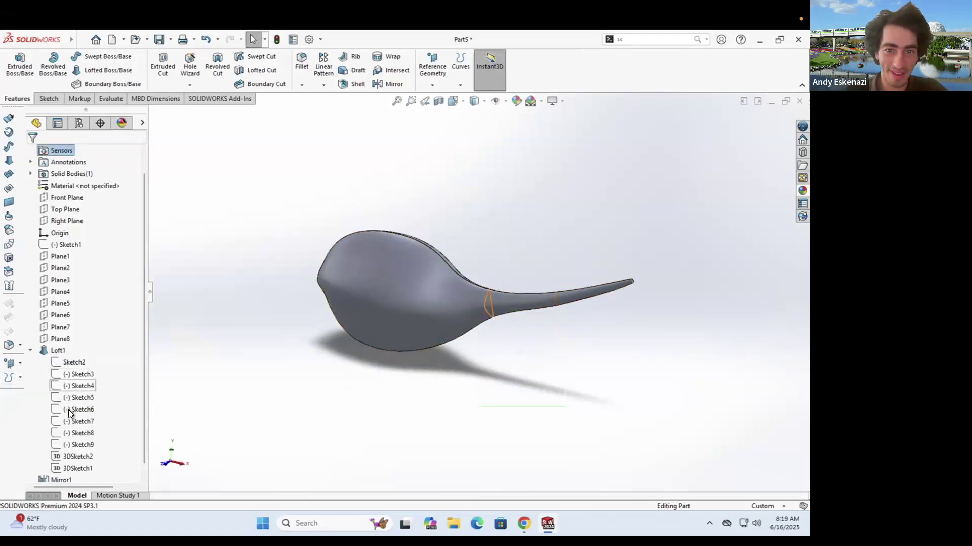
right_click(69, 409)
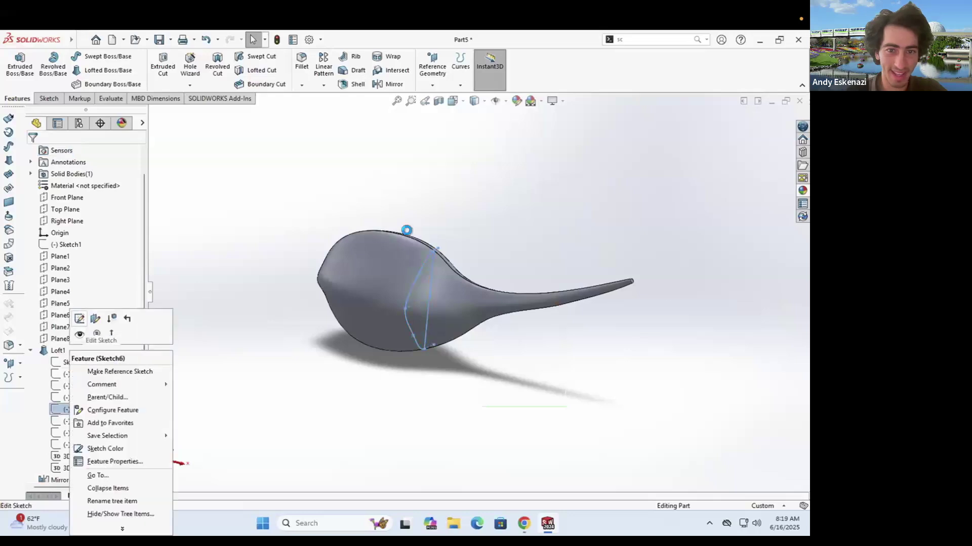
click(83, 328)
drag(440, 179, 431, 164)
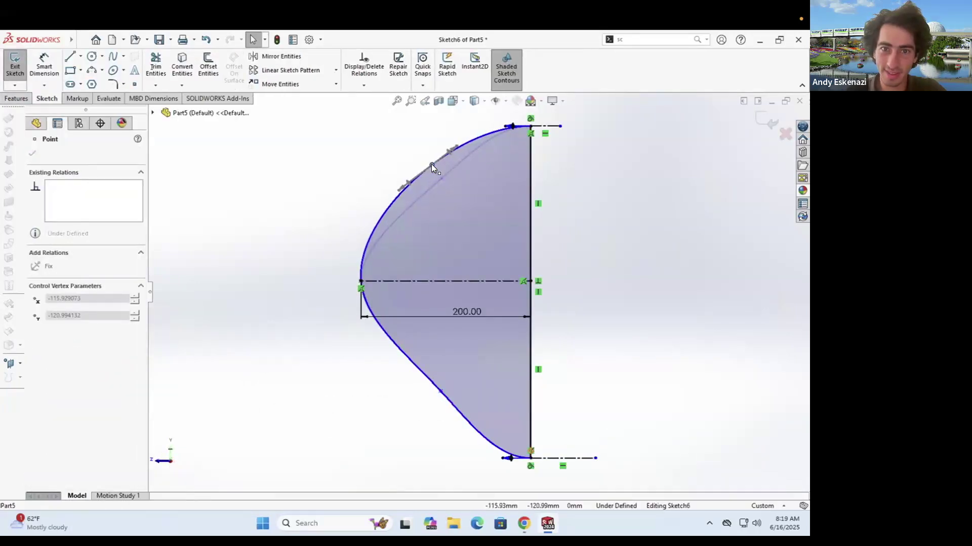
drag(441, 391, 429, 407)
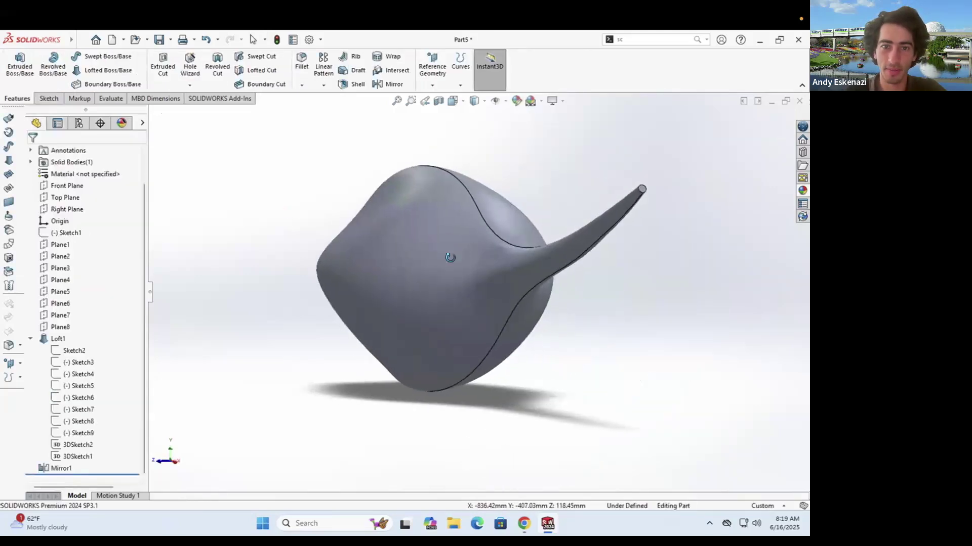
Step: Edit Sketch7 and round its half profile by moving the spline points to about (-144, -103) and (-141, -451)
right_click(74, 412)
click(82, 319)
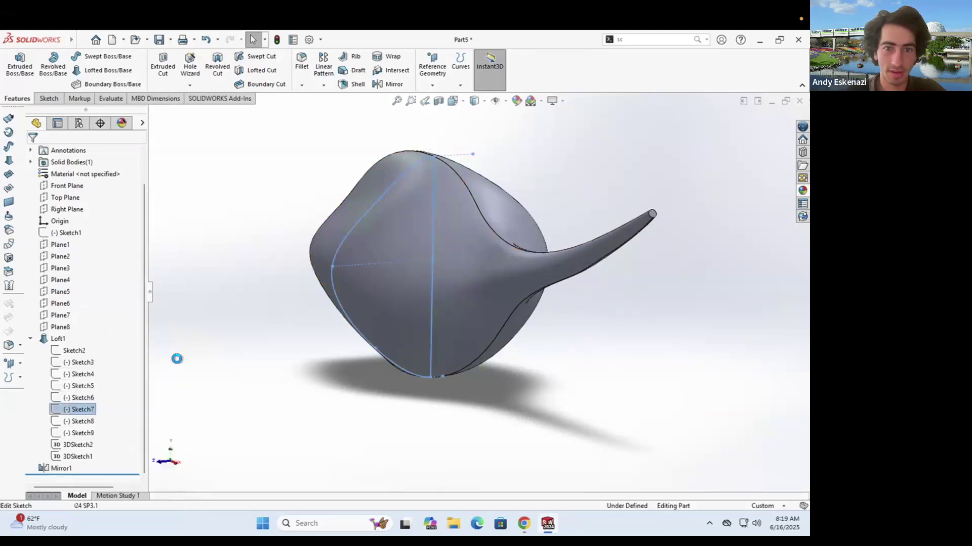
drag(455, 182, 444, 169)
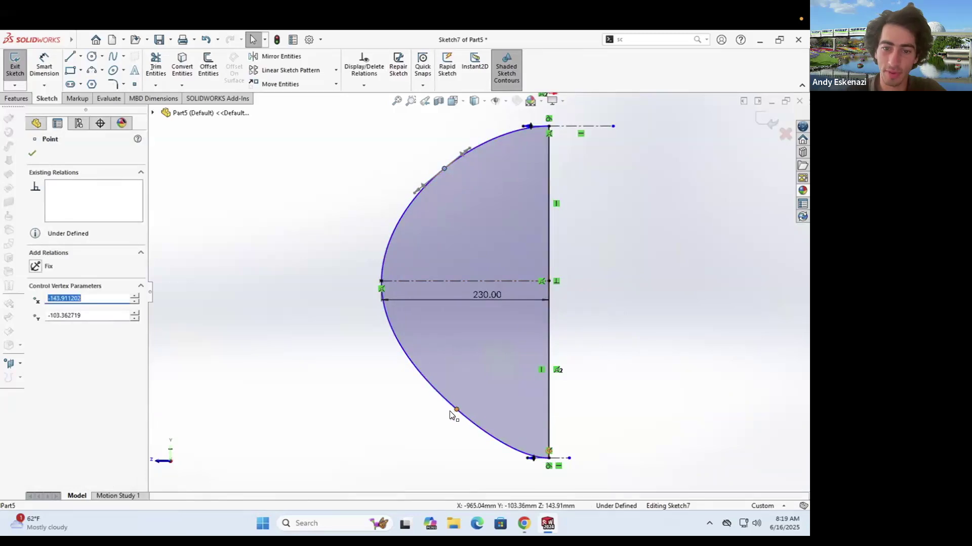
drag(443, 420, 445, 422)
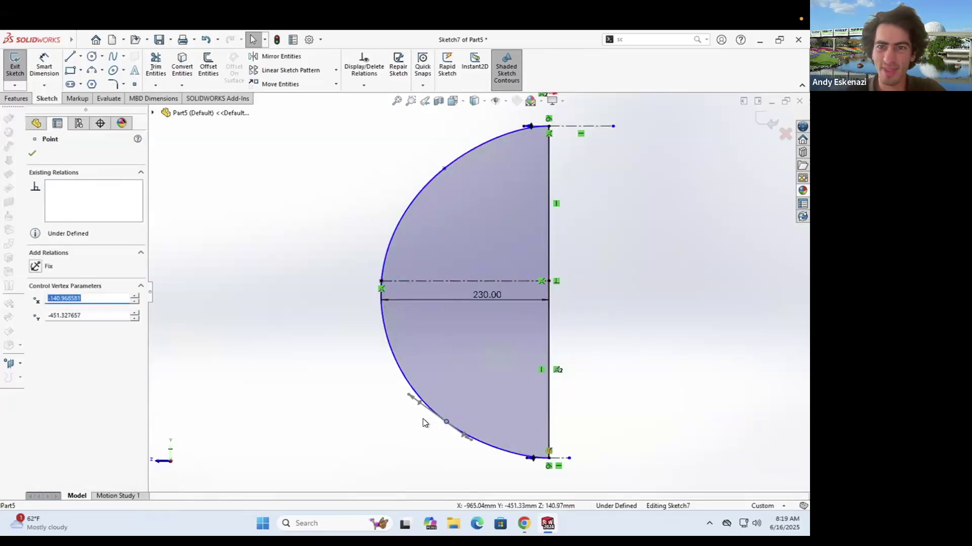
click(423, 423)
click(20, 75)
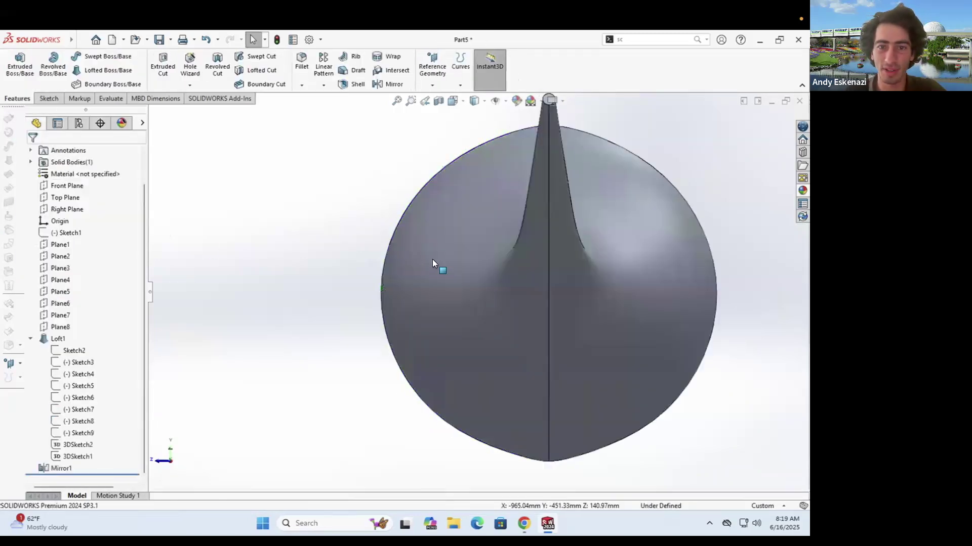
Step: Edit Sketch8 and round its half profile by moving the spline points to about (-133, -123) and (-104, -446)
middle_drag(437, 290, 420, 448)
middle_drag(444, 319, 446, 273)
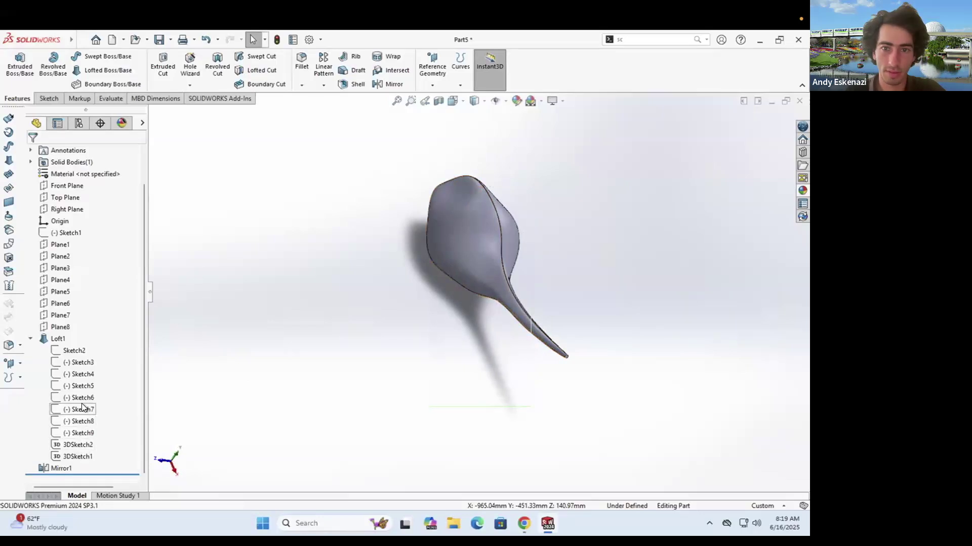
right_click(98, 338)
click(103, 319)
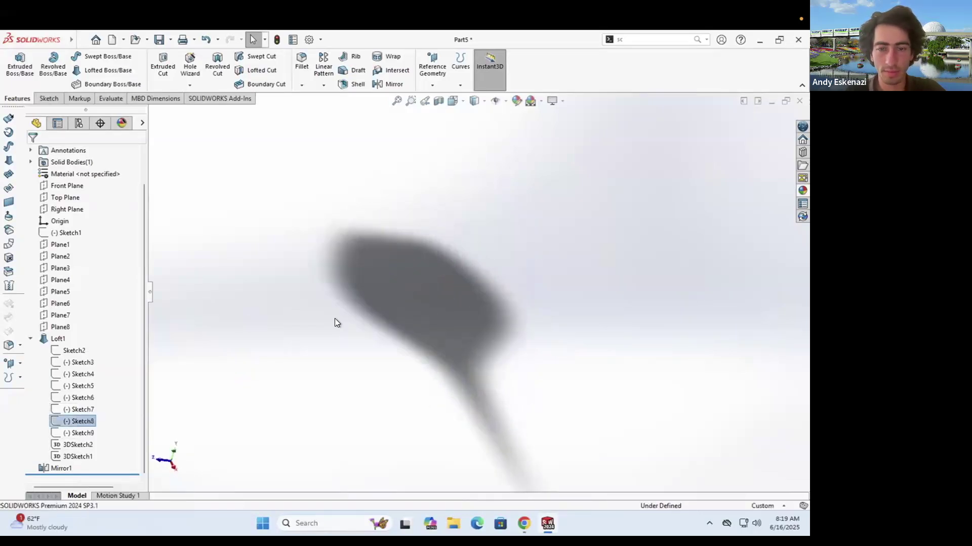
drag(448, 190, 419, 174)
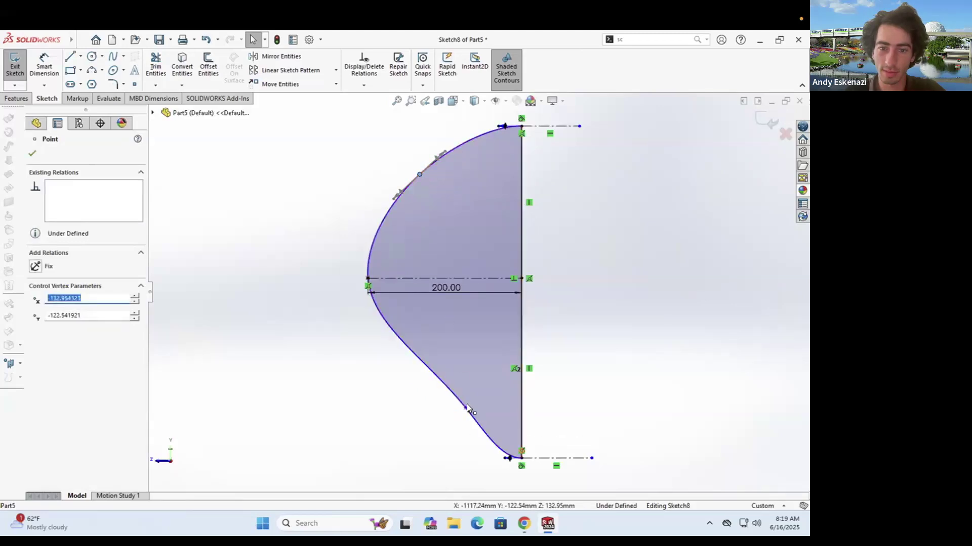
drag(465, 408, 441, 423)
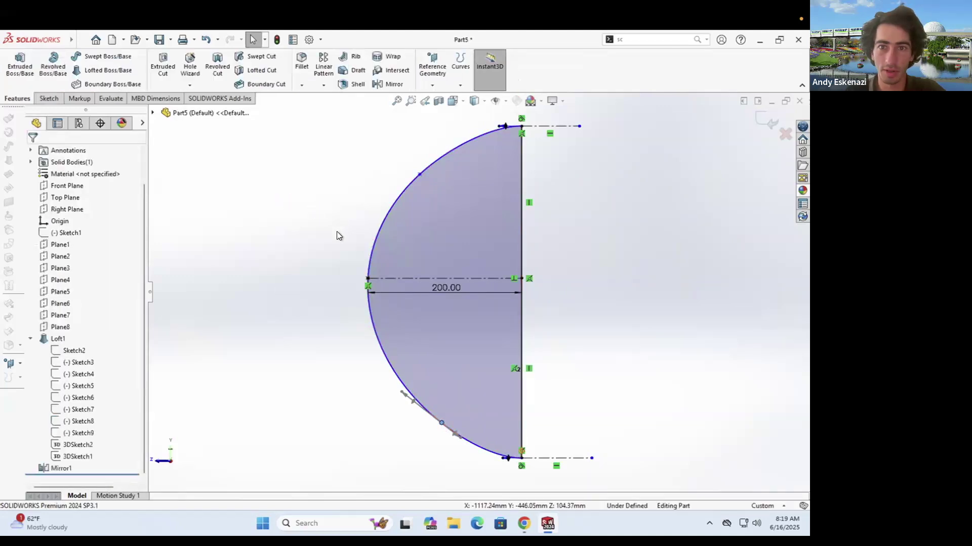
Step: Show Sketch7 on the lamp body
mouse_move(410, 230)
middle_down()
mouse_move(424, 256)
mouse_move(469, 209)
mouse_move(601, 230)
mouse_move(492, 266)
mouse_move(501, 378)
mouse_move(449, 279)
middle_up()
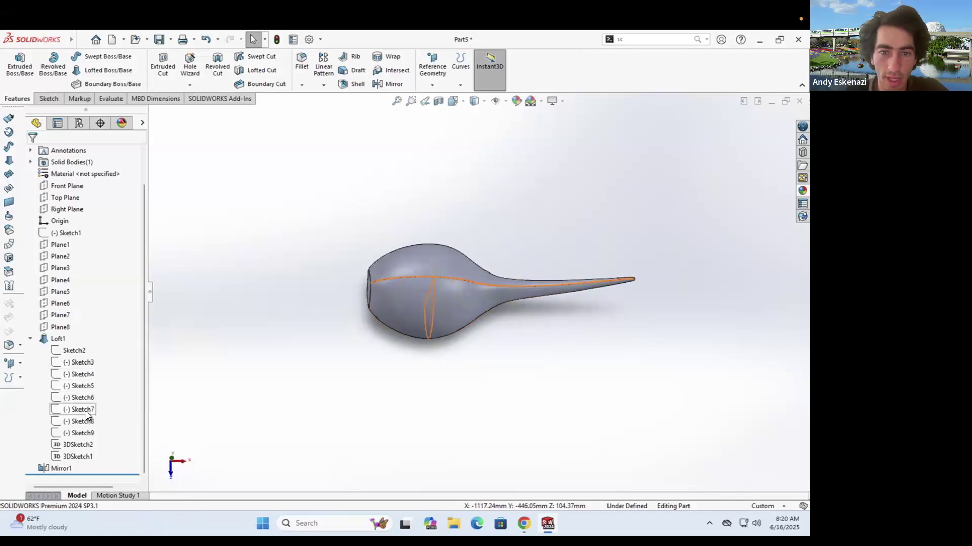
click(86, 409)
middle_drag(425, 301, 476, 253)
Step: Switch to Chrome to examine the genie's lamp reference images, and return to the Part5 window in SOLIDWORKS
mouse_move(524, 523)
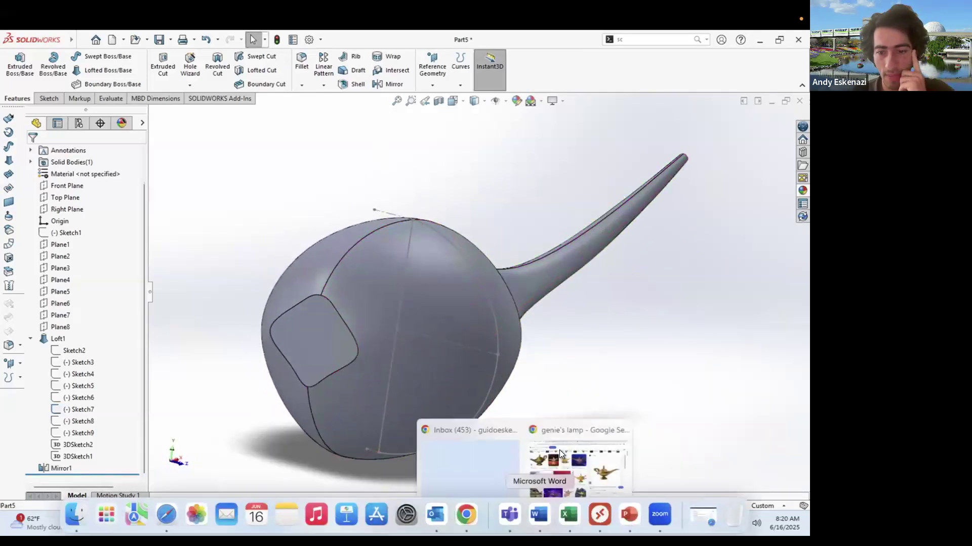
click(577, 445)
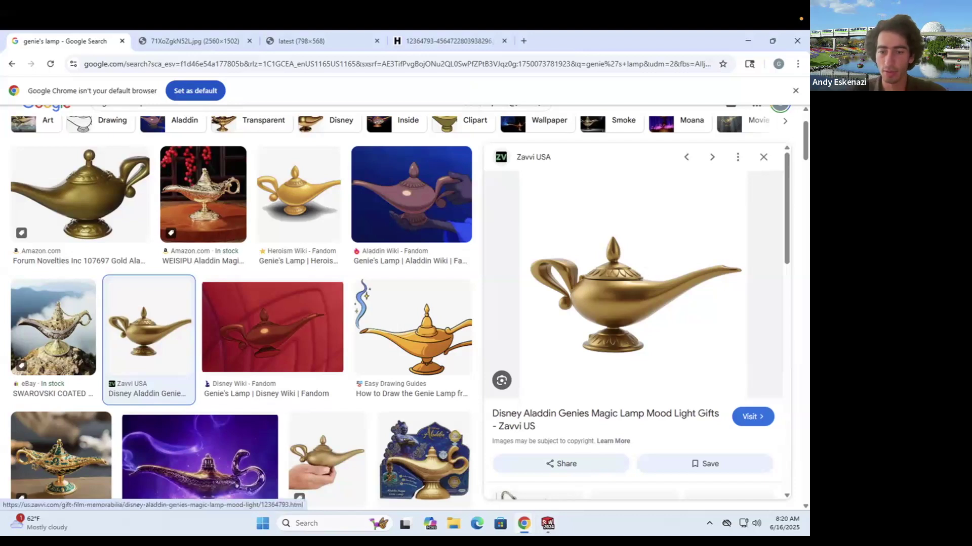
mouse_move(523, 523)
click(568, 483)
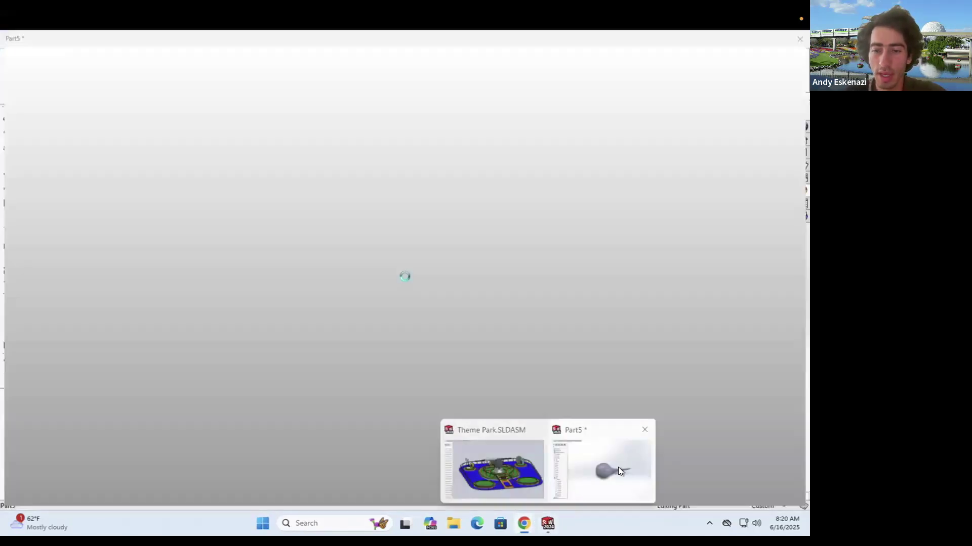
click(618, 466)
Step: Start a new sketch on Plane3 inside the lamp body
middle_drag(383, 273, 277, 289)
click(56, 272)
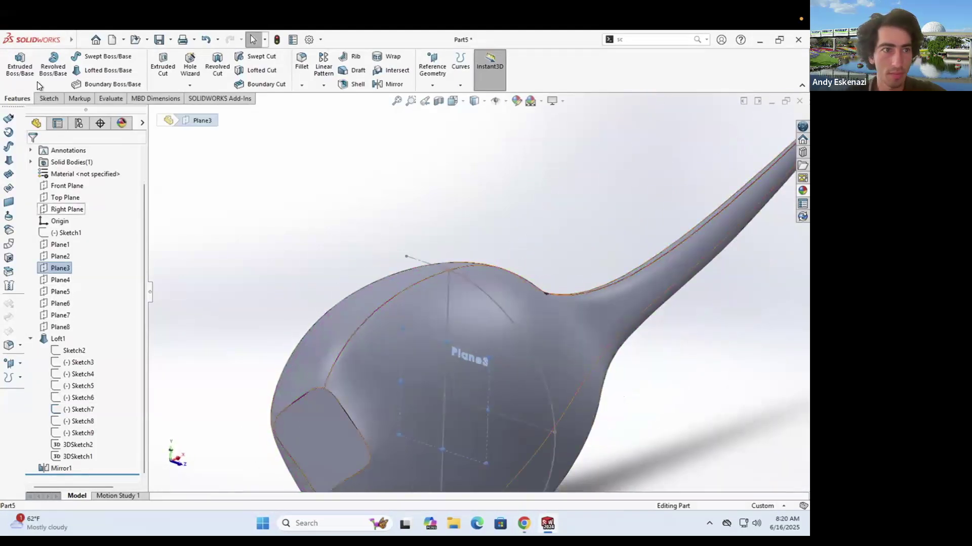
click(49, 99)
click(15, 63)
middle_drag(422, 228, 508, 287)
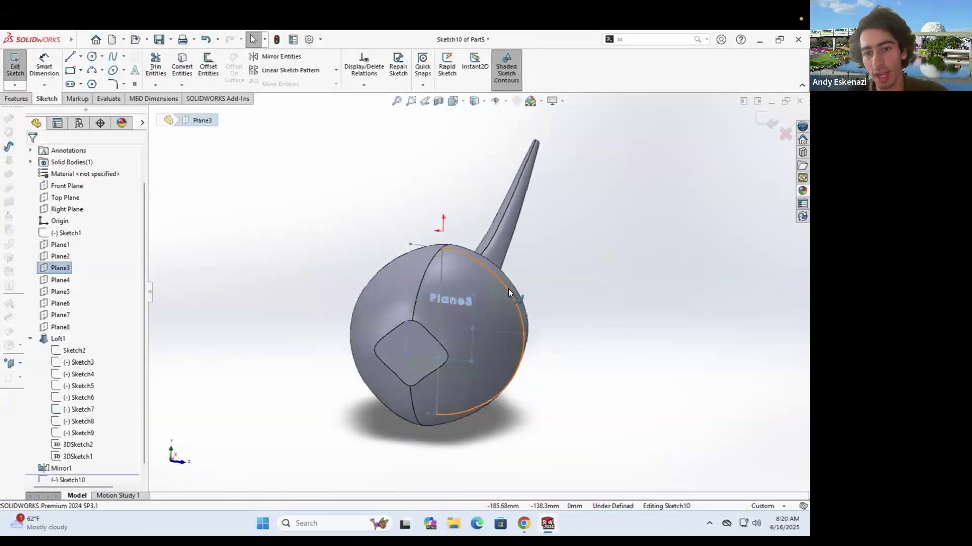
scroll(508, 289, down, 5)
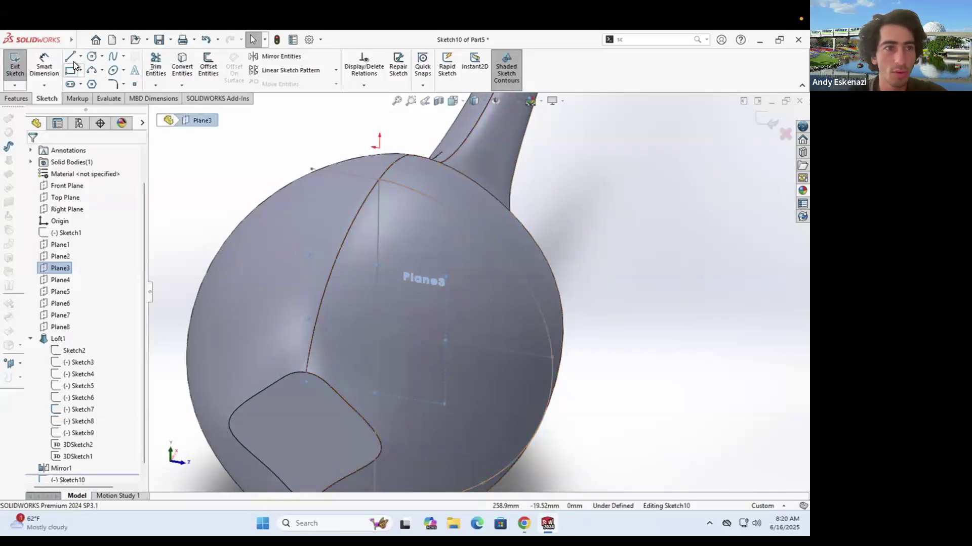
click(377, 276)
click(517, 301)
key(Escape)
click(518, 301)
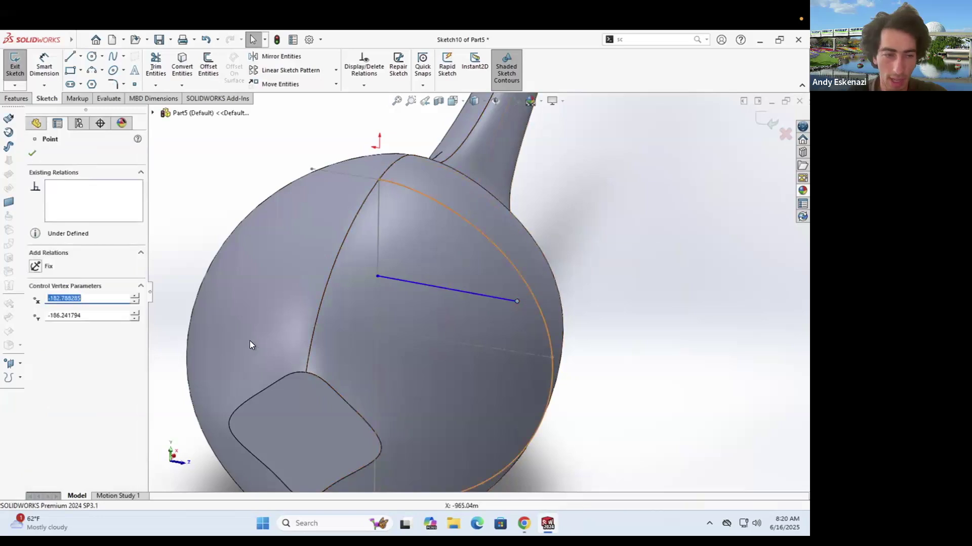
click(359, 303)
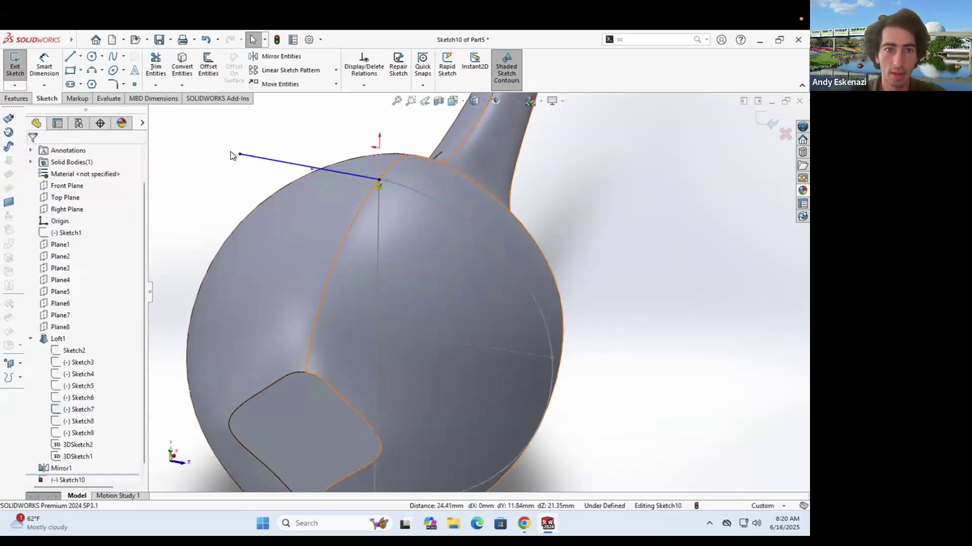
drag(237, 154, 384, 257)
drag(239, 153, 471, 293)
key(ctrl+z)
key(ctrl+z)
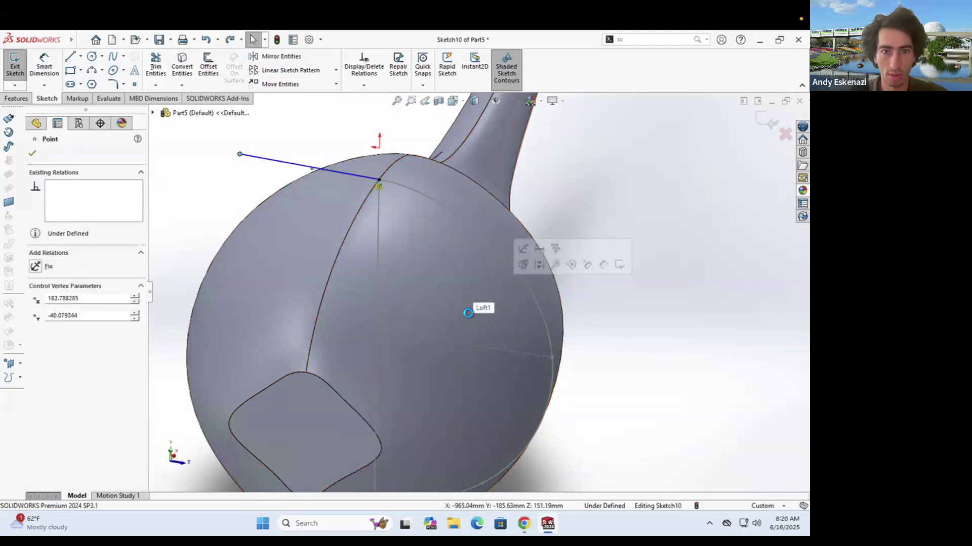
click(238, 179)
key(ctrl+z)
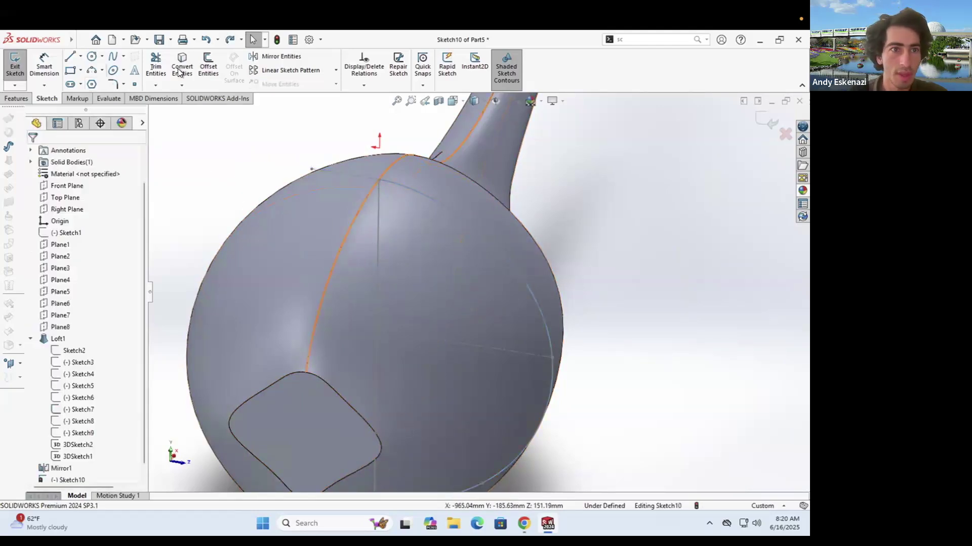
Step: Convert the vertical line of Sketch7 into the new sketch and make it construction geometry
click(377, 227)
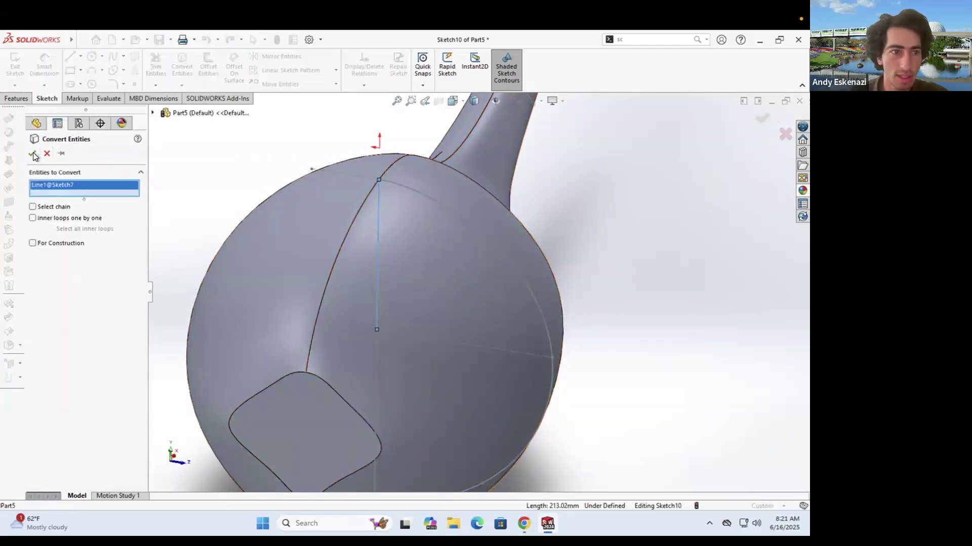
click(32, 153)
right_click(379, 229)
click(343, 225)
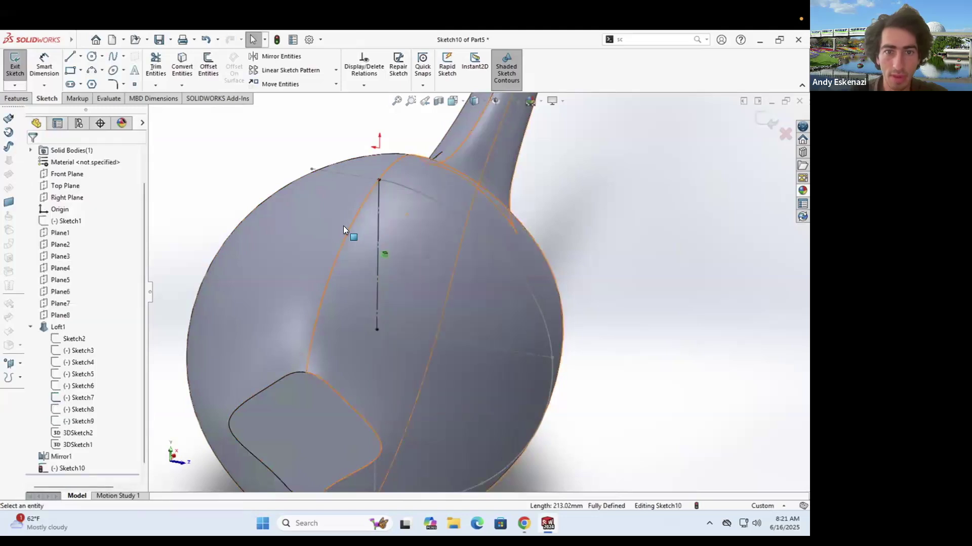
Step: Sketch a line from the vertical construction line toward Sketch7's curved side and make the two lines perpendicular
key(l)
click(376, 277)
click(511, 286)
key(Escape)
click(423, 280)
ctrl+click(378, 262)
key(Escape)
click(510, 299)
ctrl+click(536, 303)
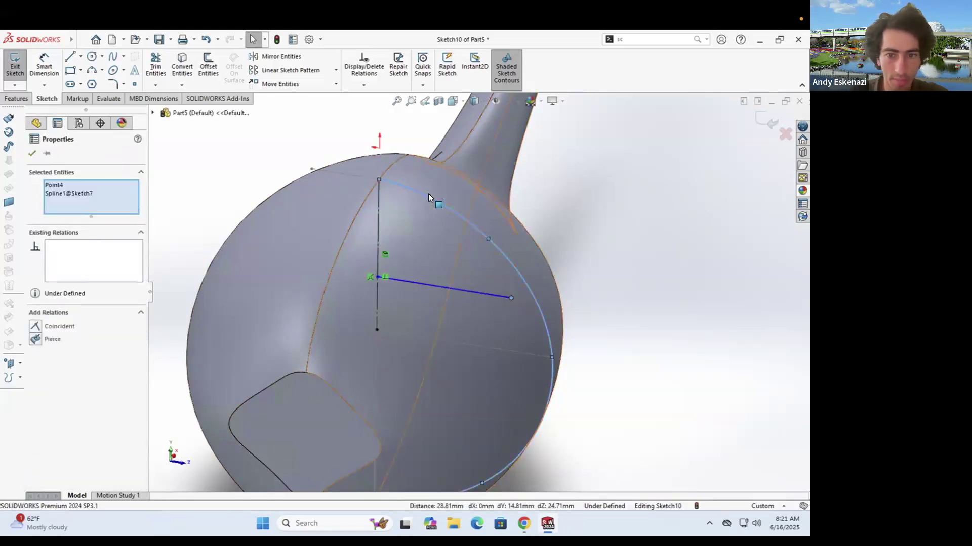
scroll(450, 286, up, 3)
key(Escape)
key(ctrl+z)
middle_drag(490, 269, 487, 302)
key(Escape)
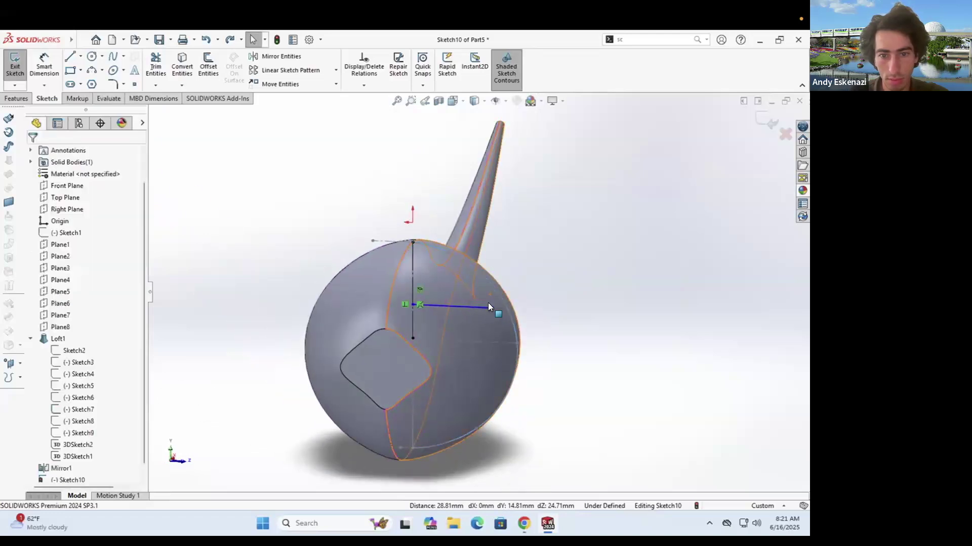
Step: Bring the line's free end closer to Sketch7's spline and make it coincident with the spline, undoing a Pierce relation tried first
mouse_move(492, 308)
mouse_down()
mouse_move(511, 306)
mouse_move(497, 308)
mouse_up()
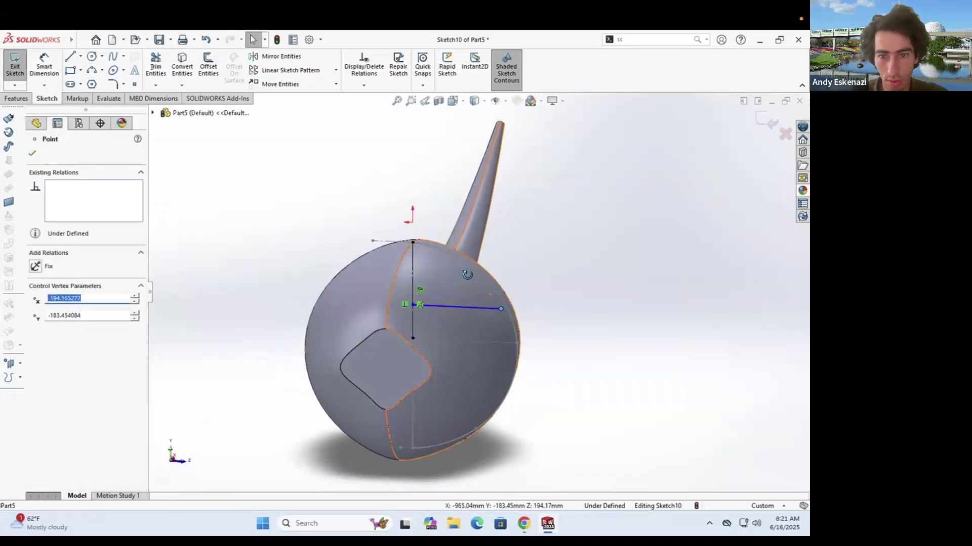
middle_drag(469, 278, 338, 279)
scroll(339, 280, down, 4)
mouse_move(397, 285)
middle_down()
mouse_move(357, 282)
mouse_move(403, 289)
mouse_move(413, 277)
middle_up()
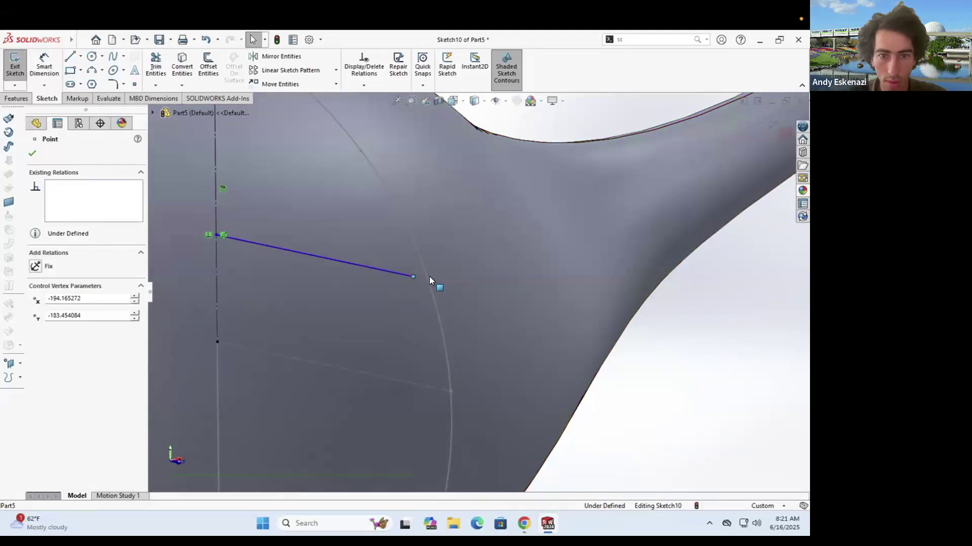
key(Escape)
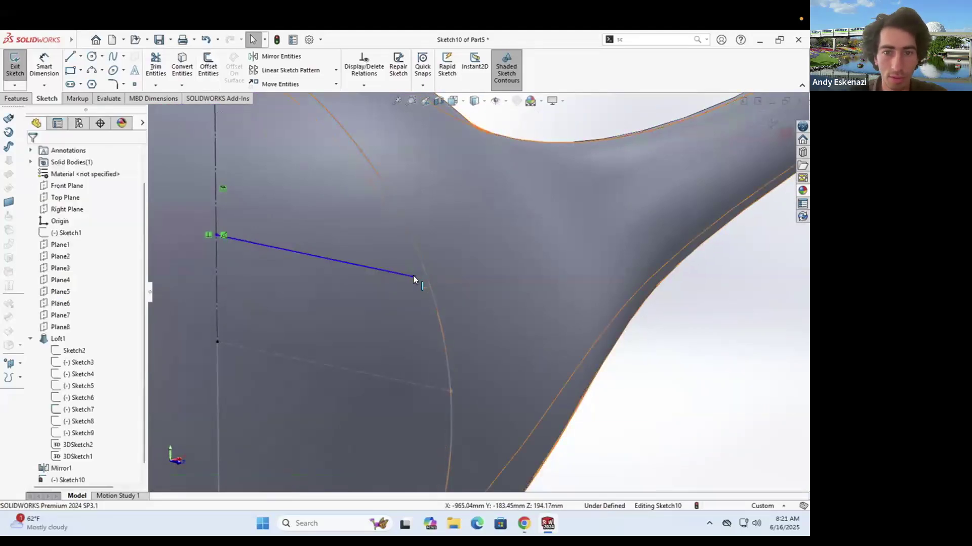
click(414, 276)
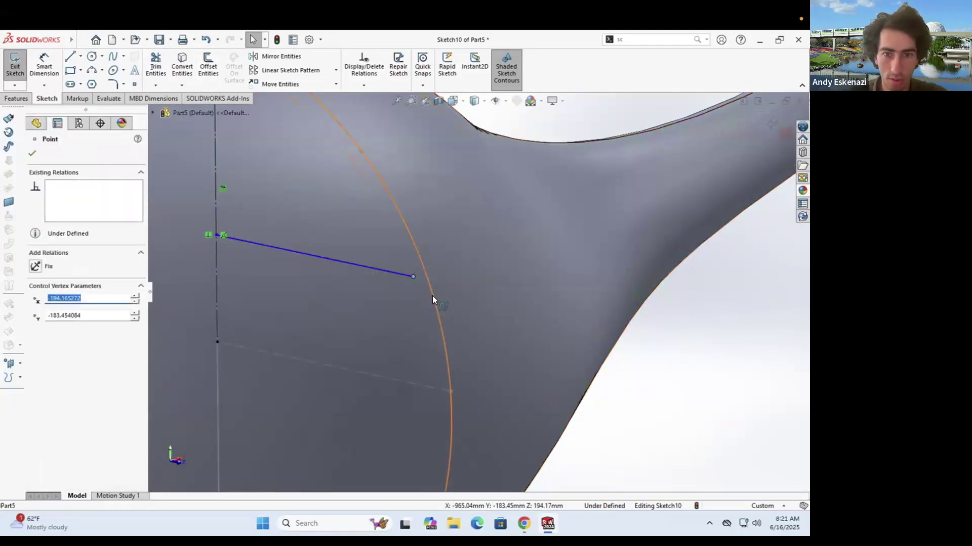
ctrl+click(432, 295)
click(36, 338)
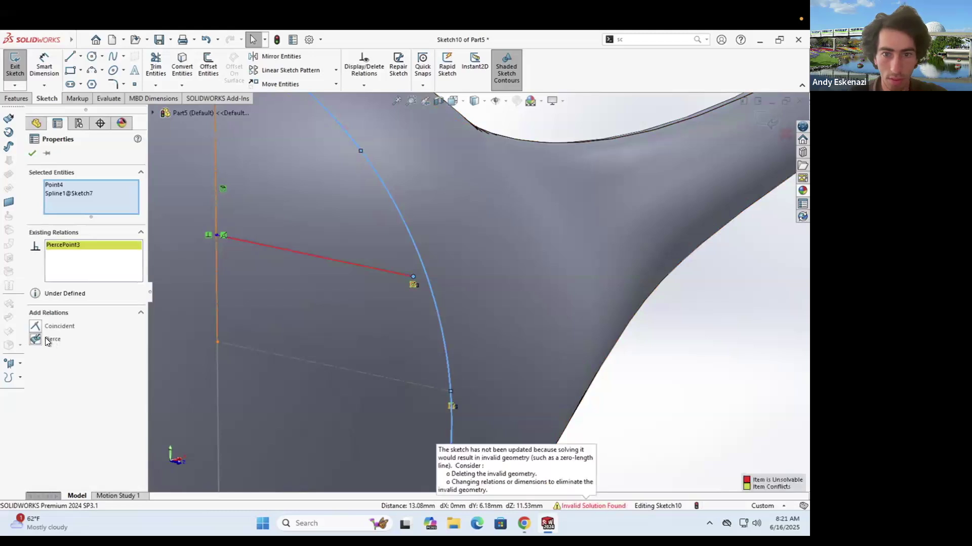
key(ctrl+z)
click(39, 326)
key(Escape)
Step: Slide the perpendicular line upward along Sketch7's spline by its coincident end
scroll(329, 267, up, 3)
middle_drag(349, 271, 342, 261)
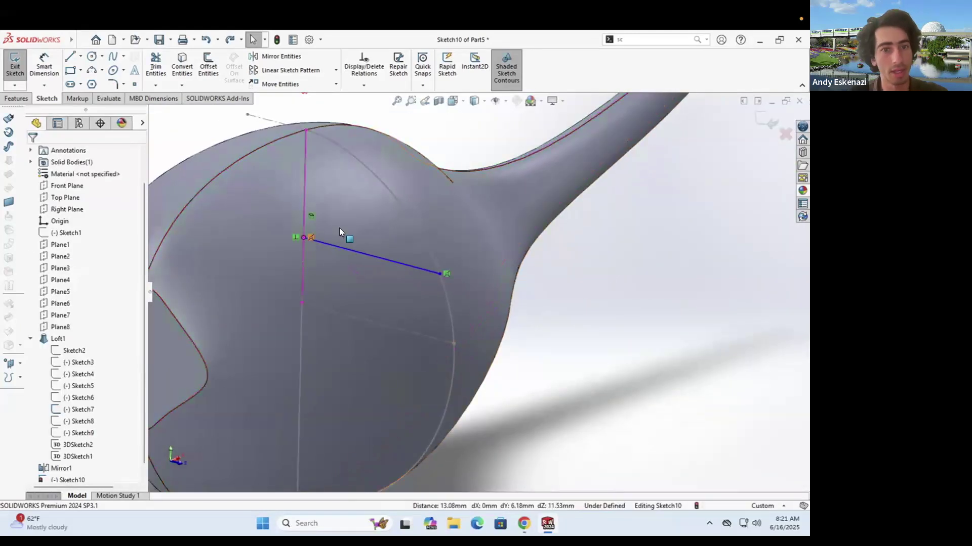
scroll(339, 229, up, 4)
middle_drag(404, 274, 443, 293)
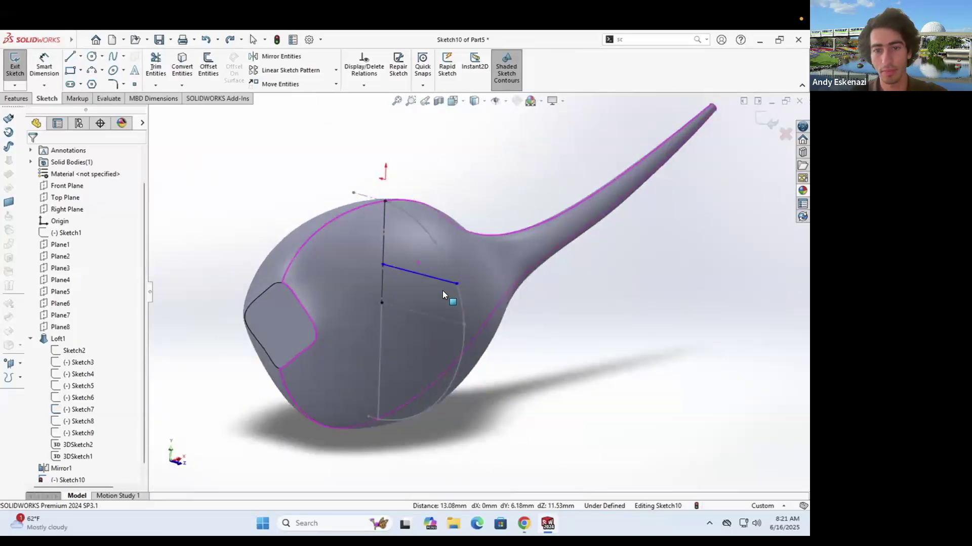
drag(454, 281, 453, 275)
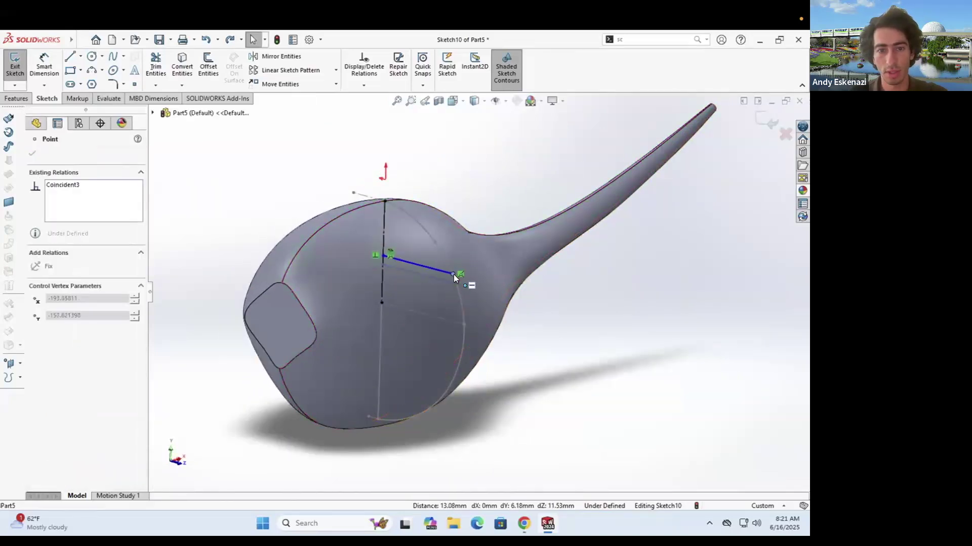
Step: Sketch a vertical line from the top end of the construction line down to the start of the perpendicular line
key(Escape)
scroll(380, 197, down, 4)
click(70, 58)
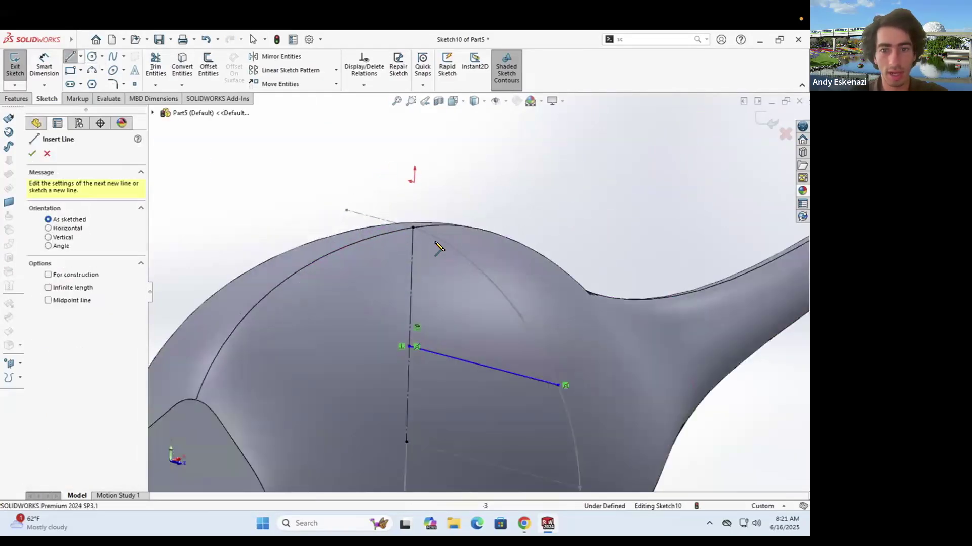
click(413, 227)
click(408, 347)
scroll(483, 301, up, 5)
key(Escape)
Step: Try tracing Sketch7's curve with a three-point spline from the vertical line's top to the perpendicular line's outer end, and undo it
scroll(492, 308, down, 5)
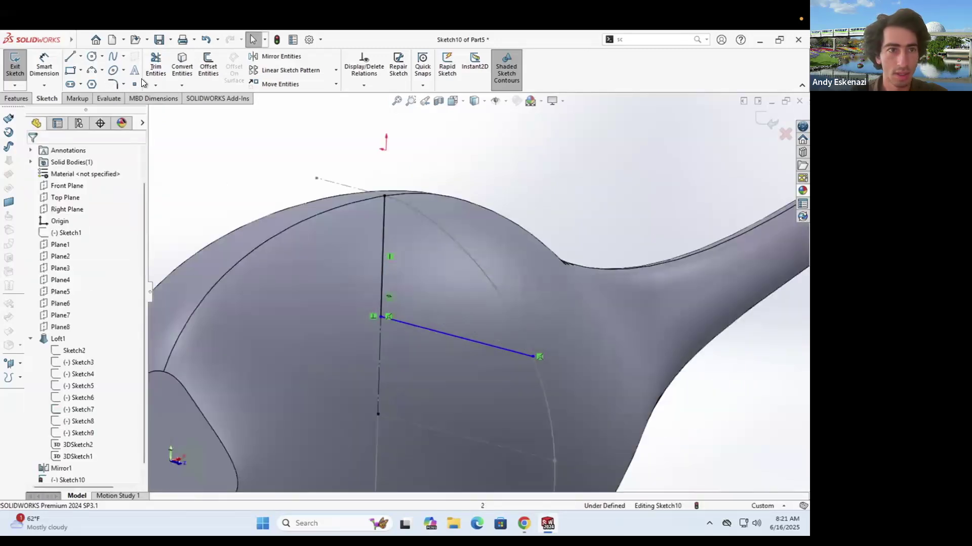
click(114, 57)
click(386, 196)
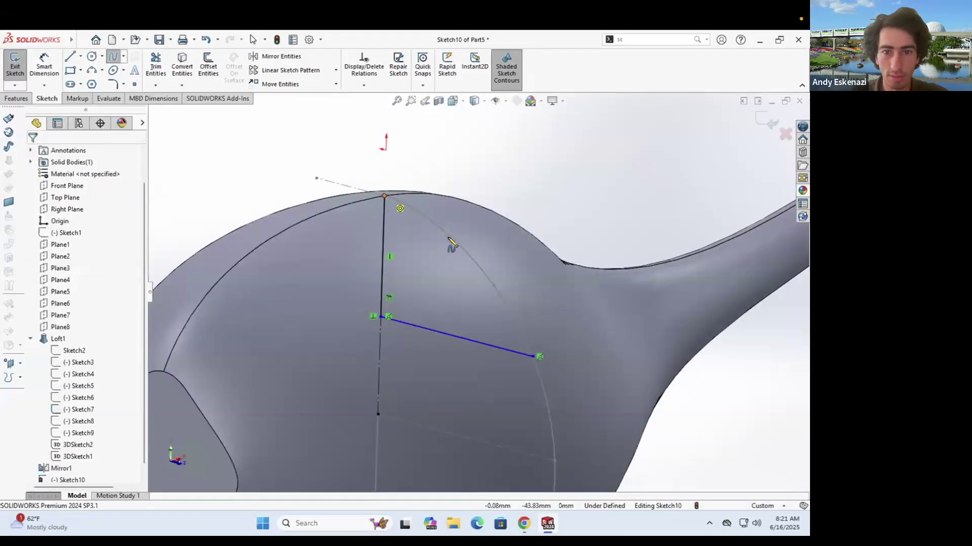
click(494, 287)
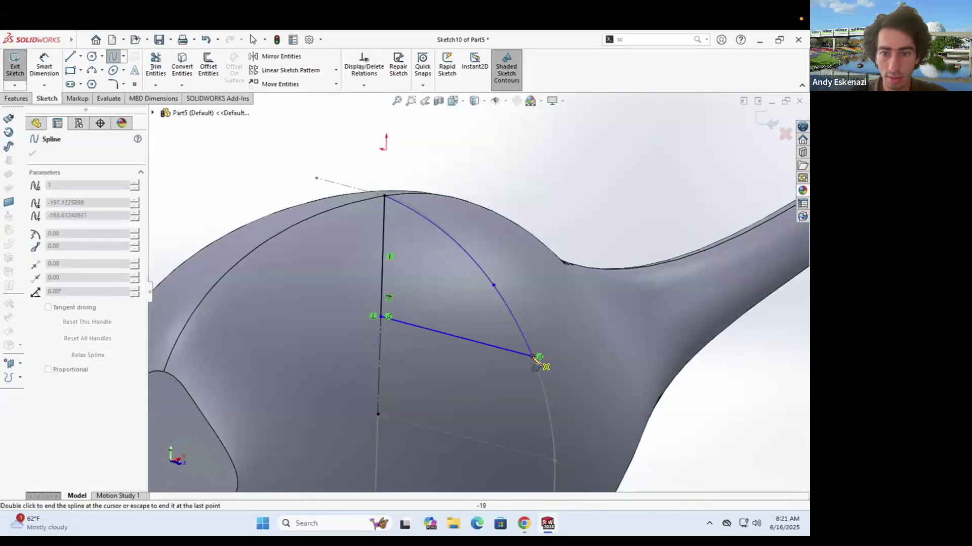
click(532, 357)
key(Escape)
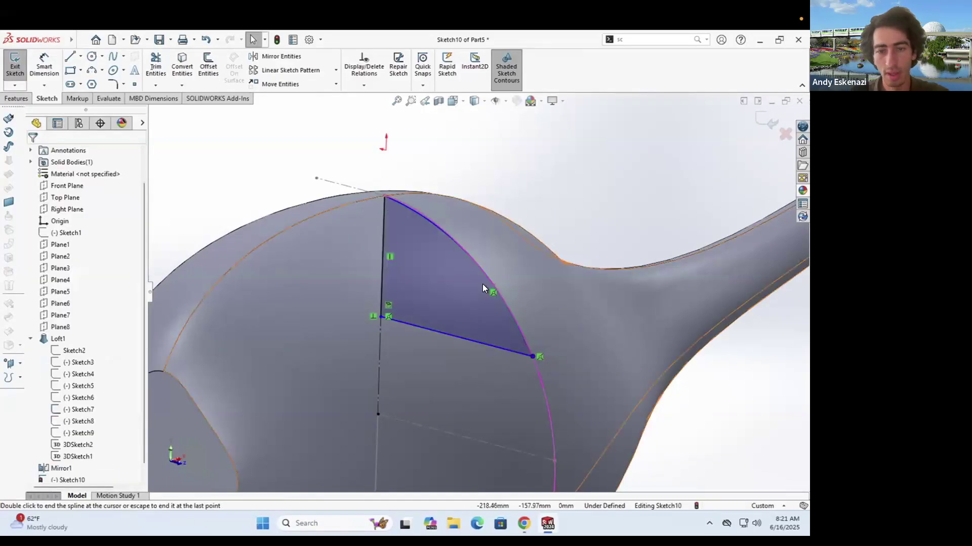
scroll(481, 289, up, 4)
mouse_move(526, 302)
middle_down()
mouse_move(597, 314)
mouse_move(537, 308)
middle_up()
scroll(532, 308, down, 4)
scroll(497, 299, down, 2)
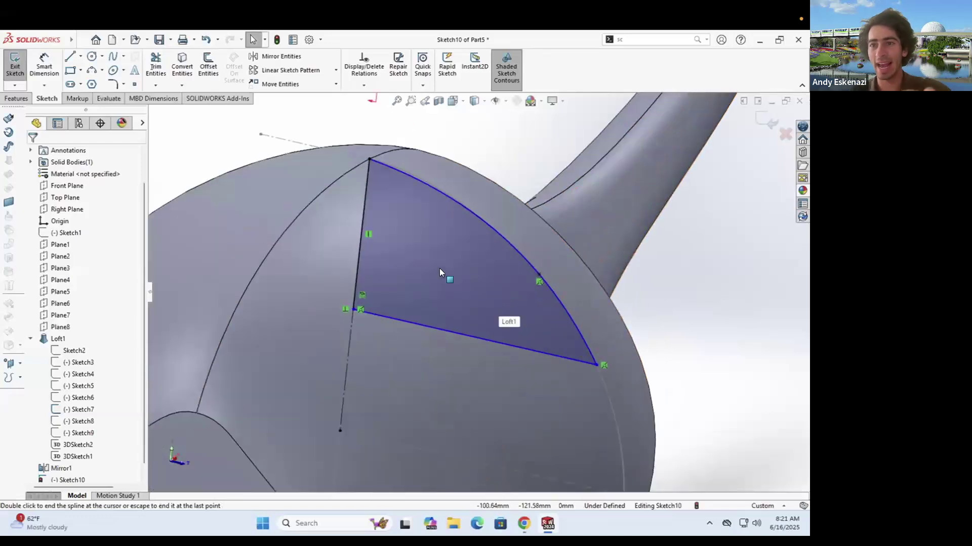
key(ctrl+z)
Step: Switch to Chrome to check the genie's lamp reference image, and return to the sketch in SOLIDWORKS
key(l)
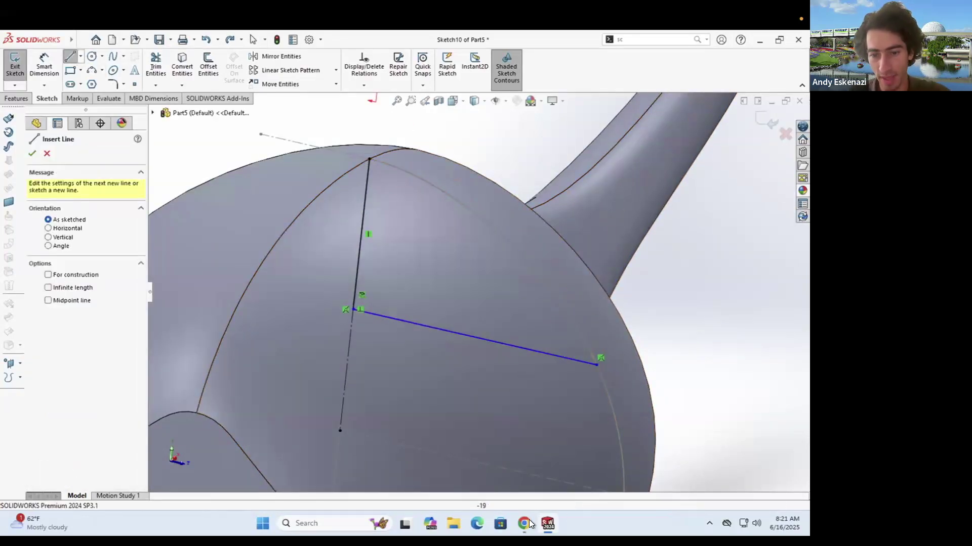
click(530, 524)
click(582, 468)
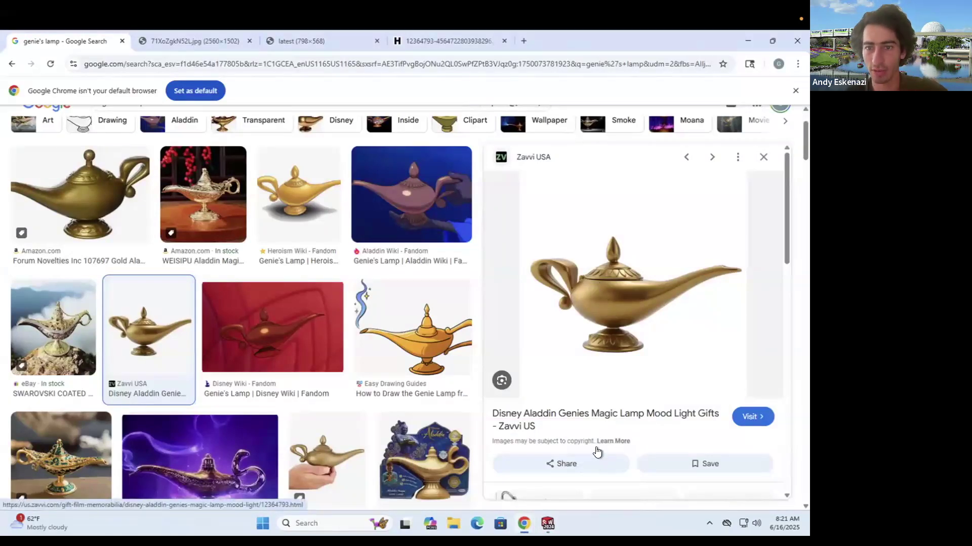
mouse_move(525, 524)
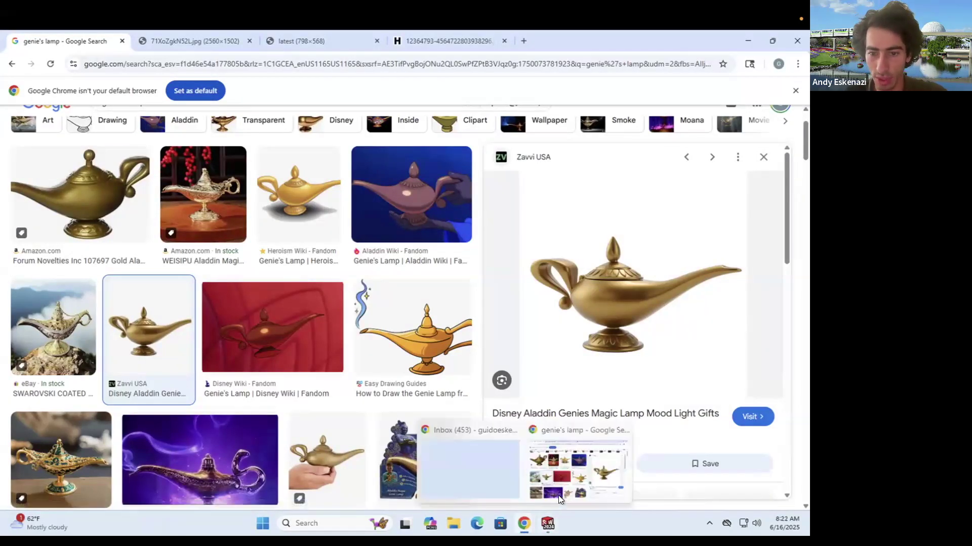
click(582, 486)
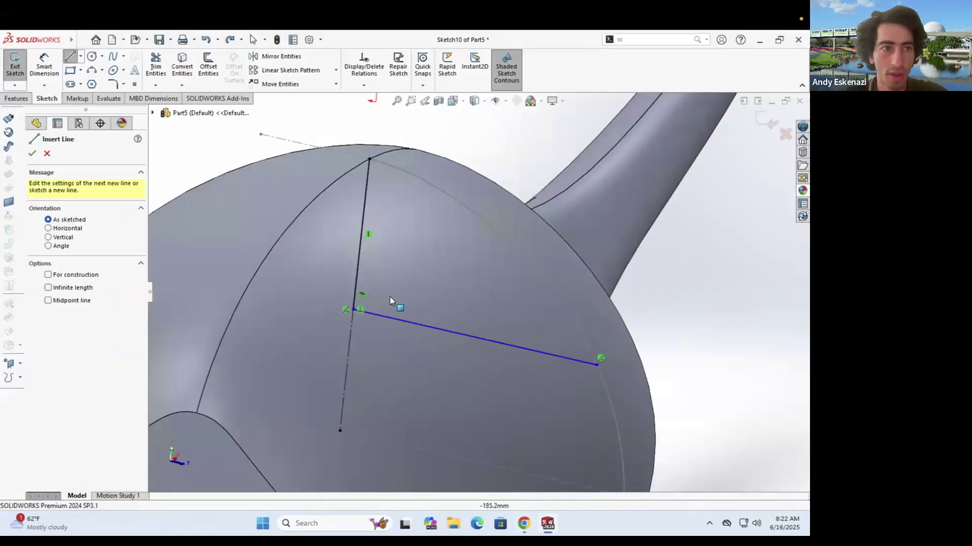
key(Escape)
Step: Sketch a short horizontal line about 17 mm long outward from the perpendicular line's end on Sketch7's curve
click(70, 56)
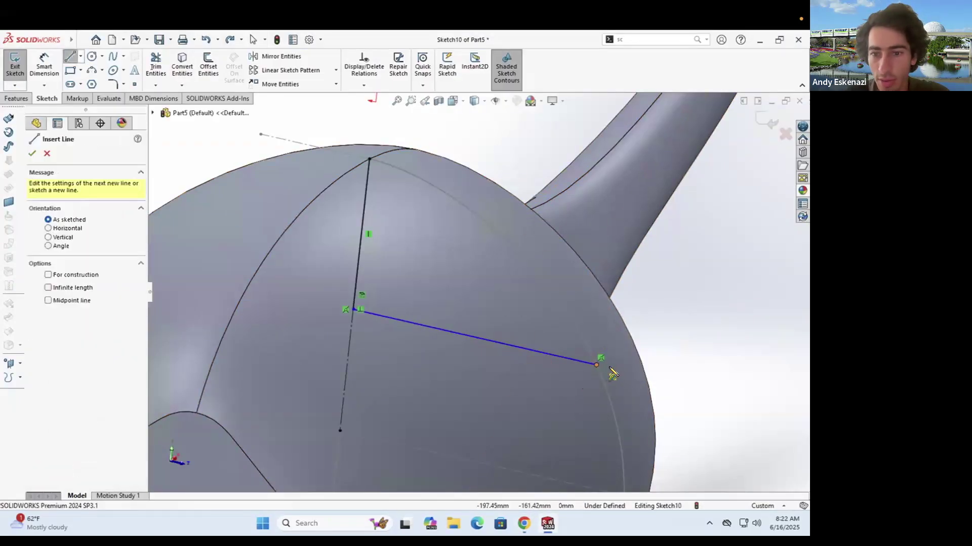
click(618, 370)
key(Escape)
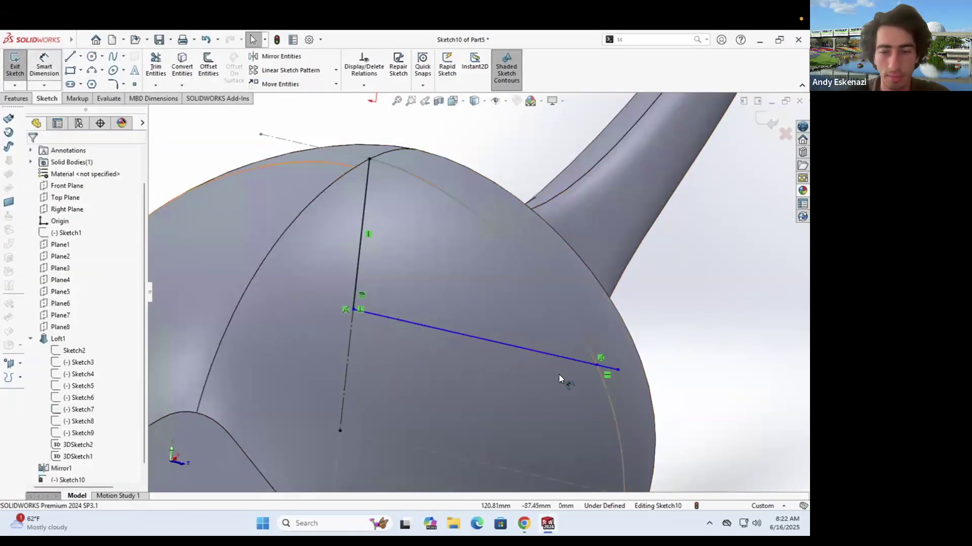
Step: Dimension the short outer horizontal line to 15 mm
key(d)
click(608, 373)
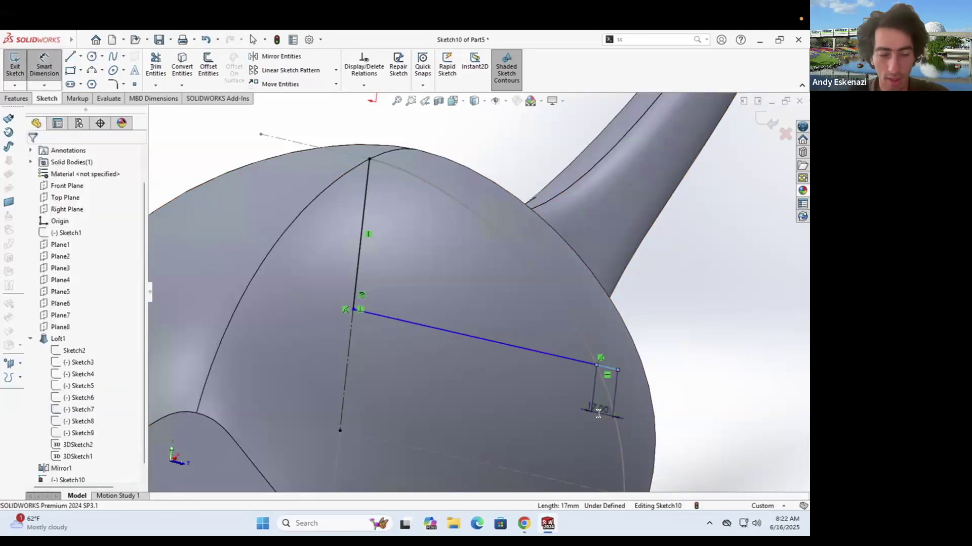
click(596, 413)
text(15)
key(Return)
key(Escape)
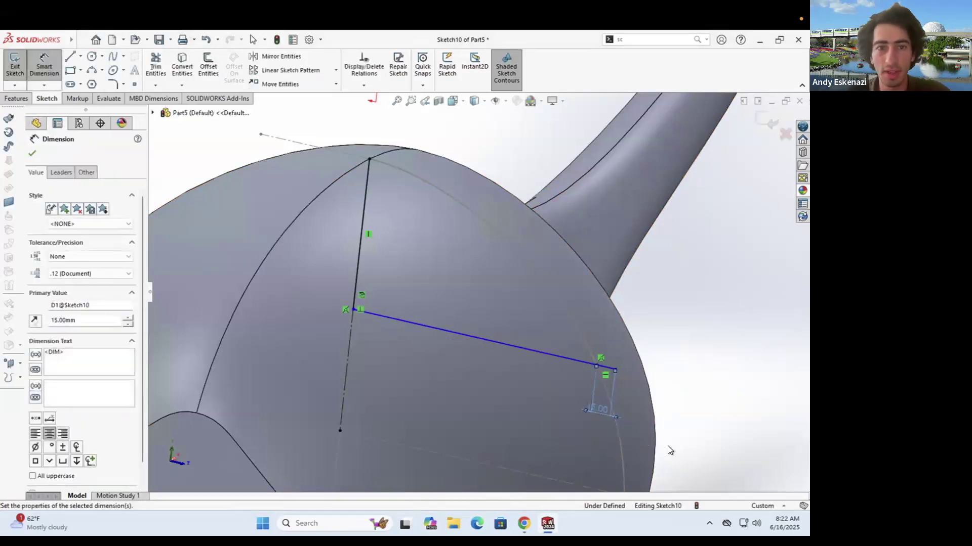
Step: Sketch a short vertical line about 12 mm long upward from the top end of the vertical line
key(l)
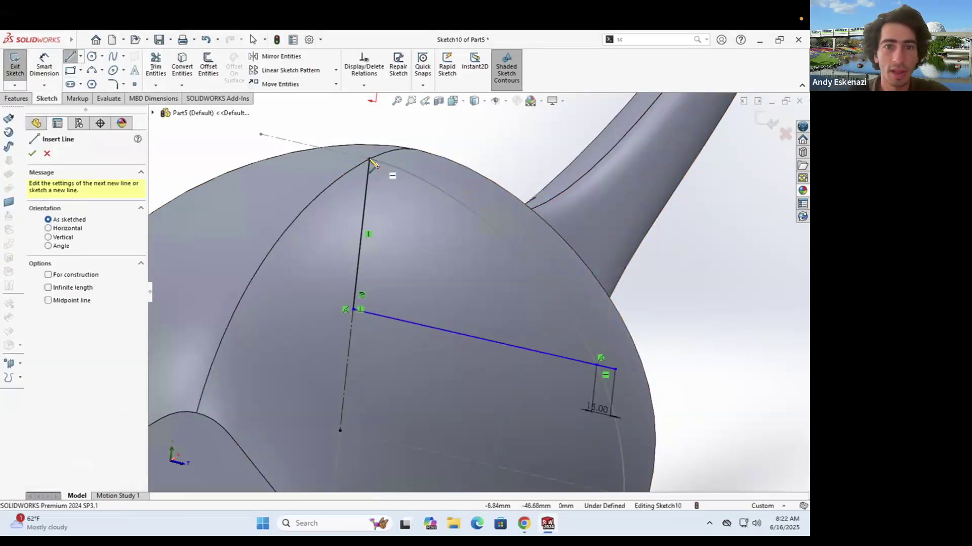
click(370, 159)
click(371, 143)
key(Escape)
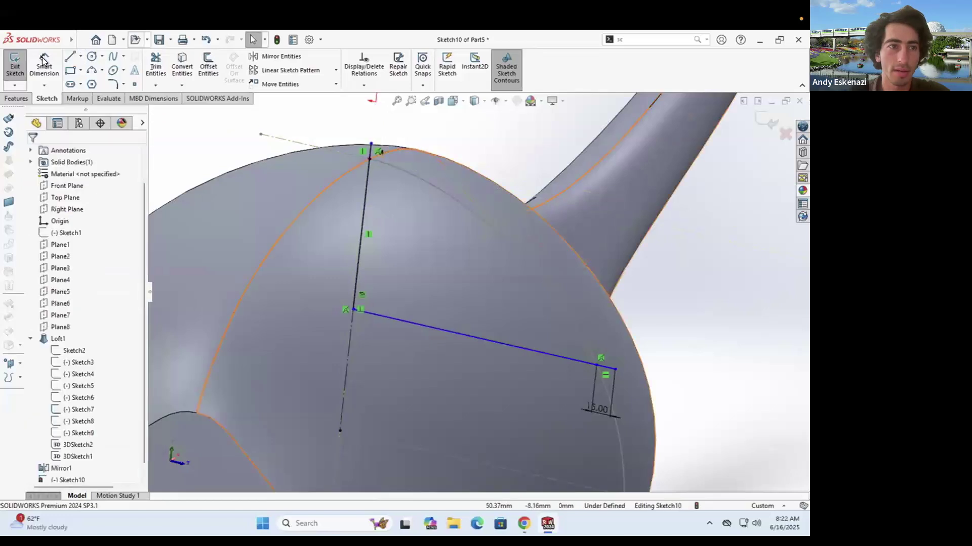
Step: Dimension the short vertical line above the body to 15 mm
click(44, 63)
click(322, 130)
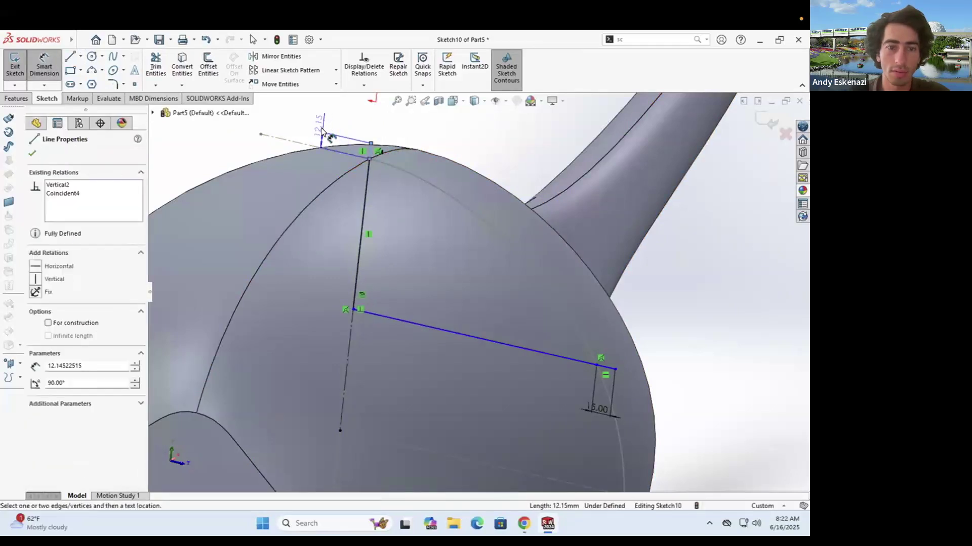
click(322, 130)
text(15)
key(Return)
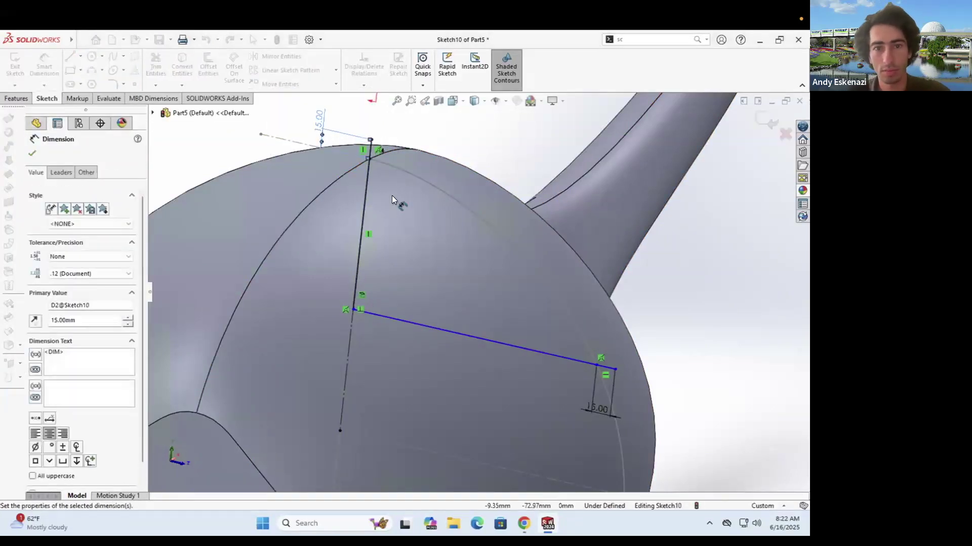
Step: Sketch a three-point arc from the short vertical line's top to the short horizontal line's outer end, bulging outward over the body
scroll(392, 196, up, 4)
middle_drag(460, 228, 461, 250)
scroll(458, 239, down, 3)
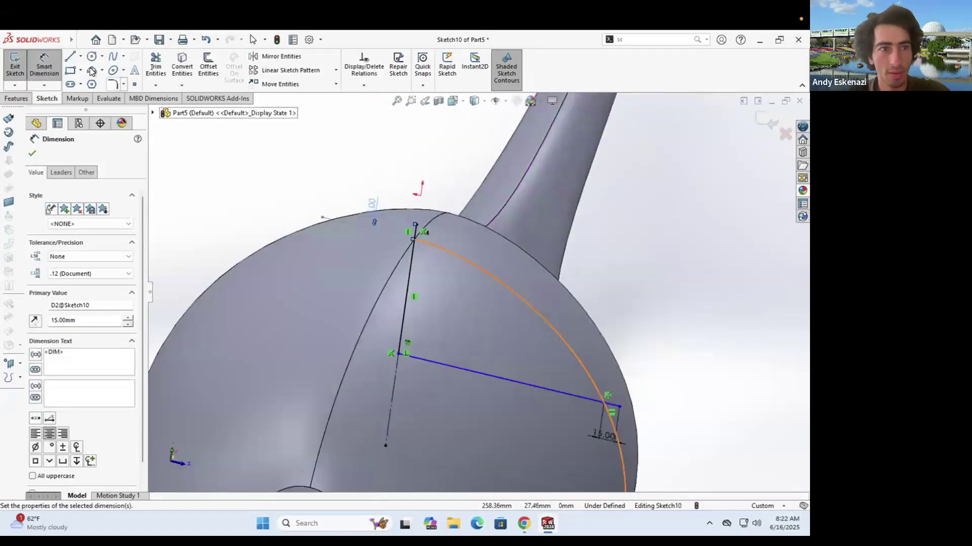
click(92, 71)
click(417, 225)
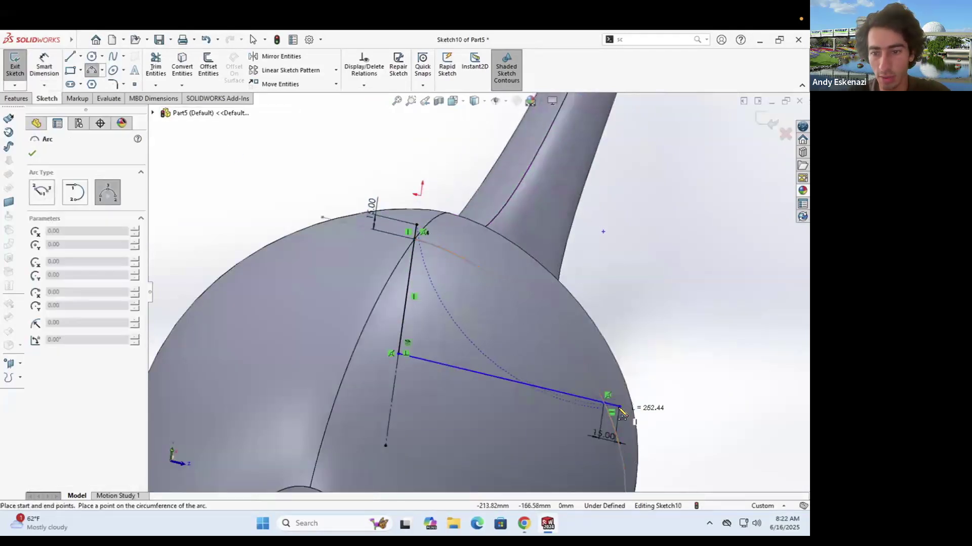
click(581, 335)
key(Escape)
Step: Sketch a horizontal centerline from the arc's upper end and make it tangent to the arc
scroll(420, 208, down, 3)
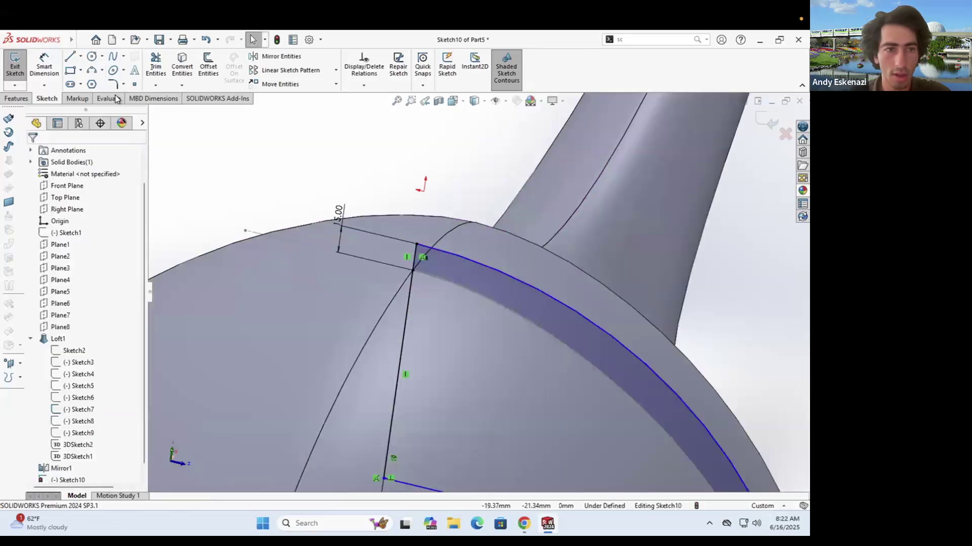
click(80, 55)
click(90, 81)
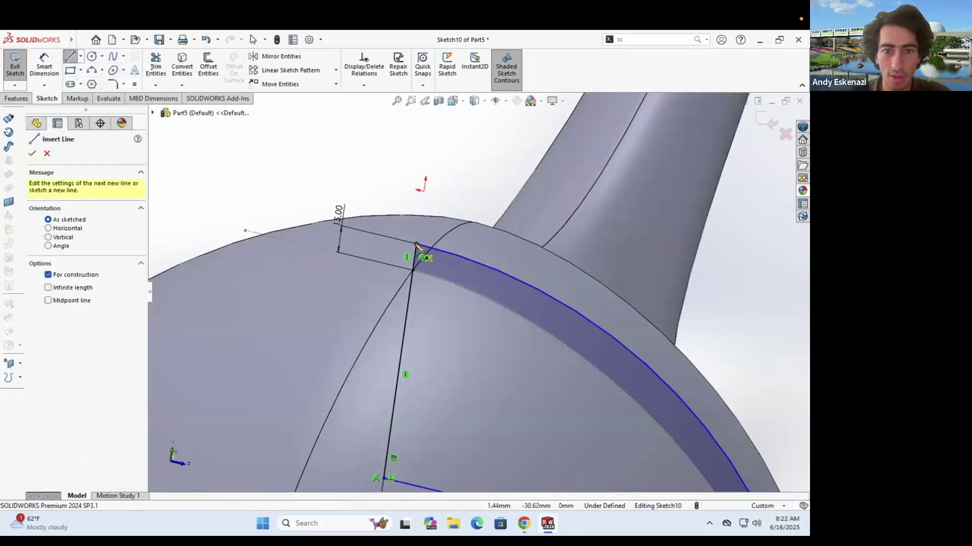
click(417, 246)
key(Escape)
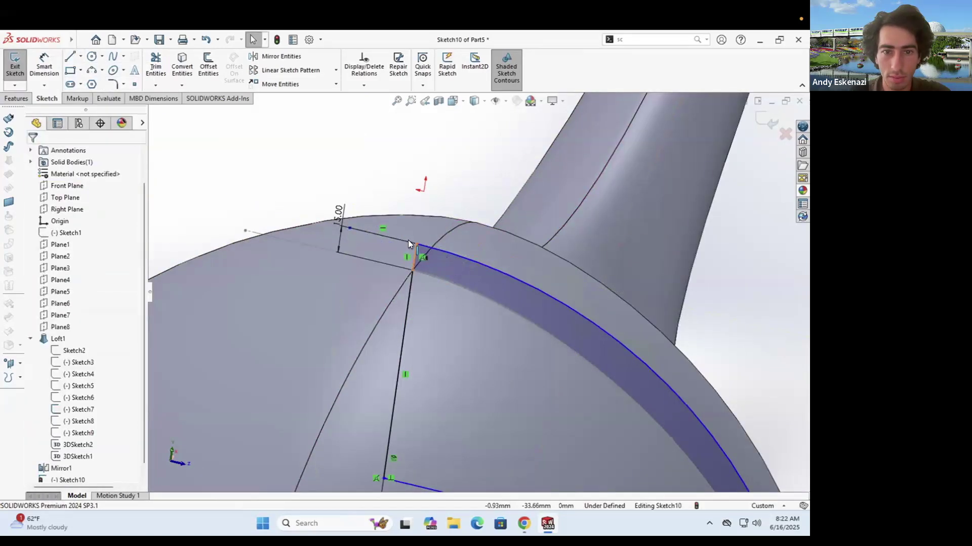
click(400, 242)
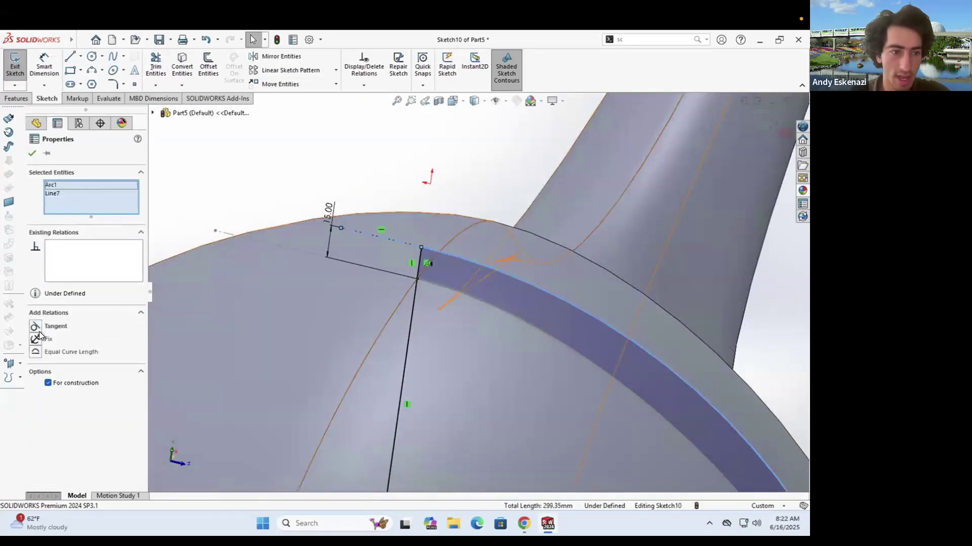
Step: Set the lengths of the short vertical line and the short outer horizontal line to 10 mm each
double_click(325, 216)
text(10)
key(Return)
scroll(453, 259, up, 6)
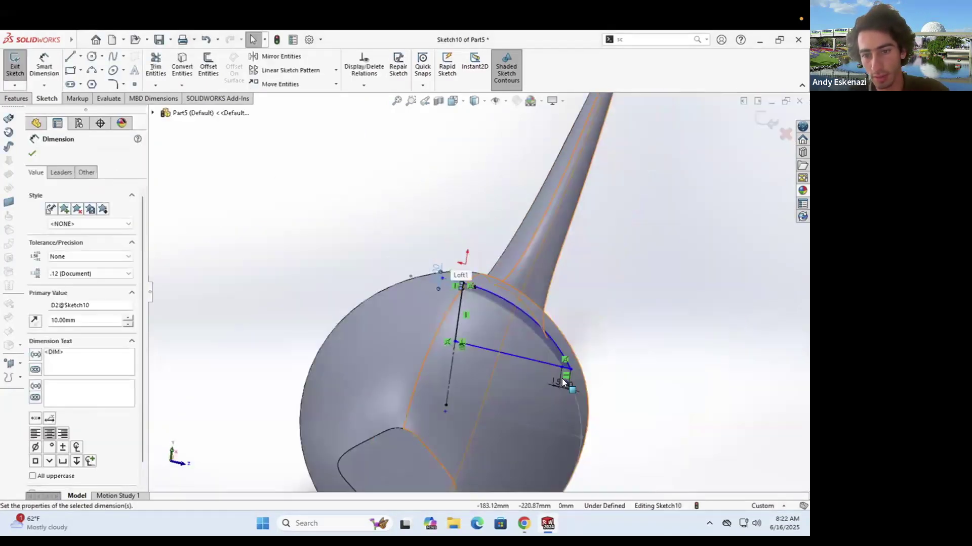
scroll(566, 400, down, 4)
double_click(539, 346)
text(10)
key(Return)
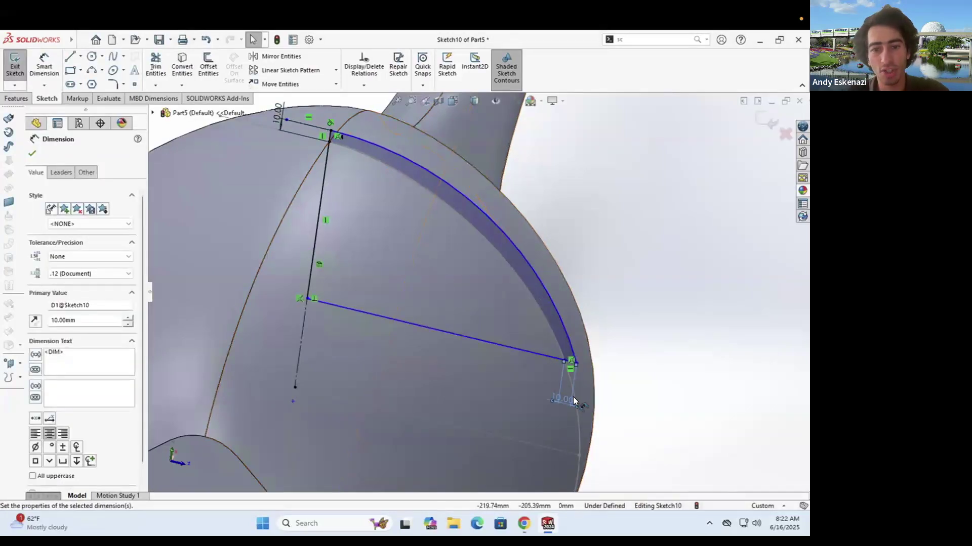
click(607, 404)
Step: Dimension the long vertical line between Sketch7's top point and the horizontal line to 120 mm
click(45, 67)
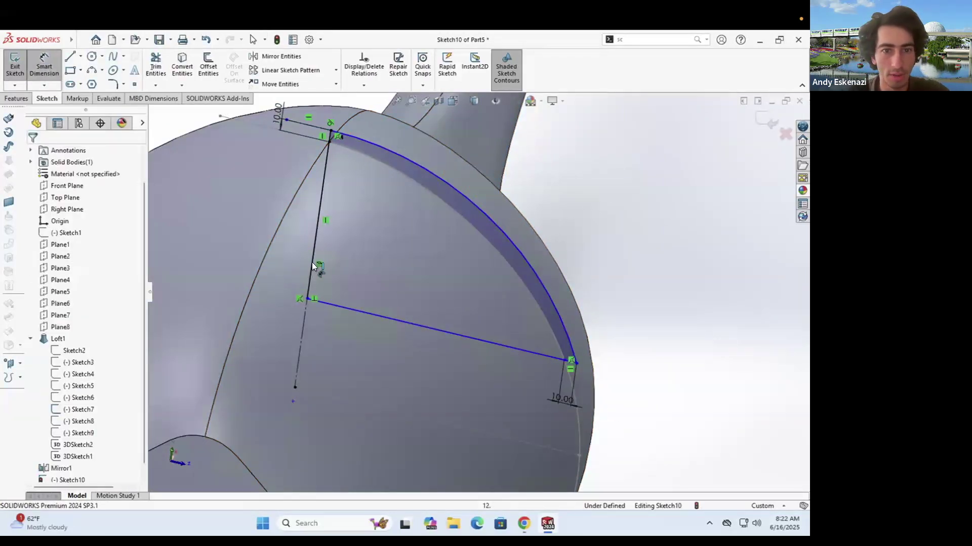
click(217, 218)
text(12)
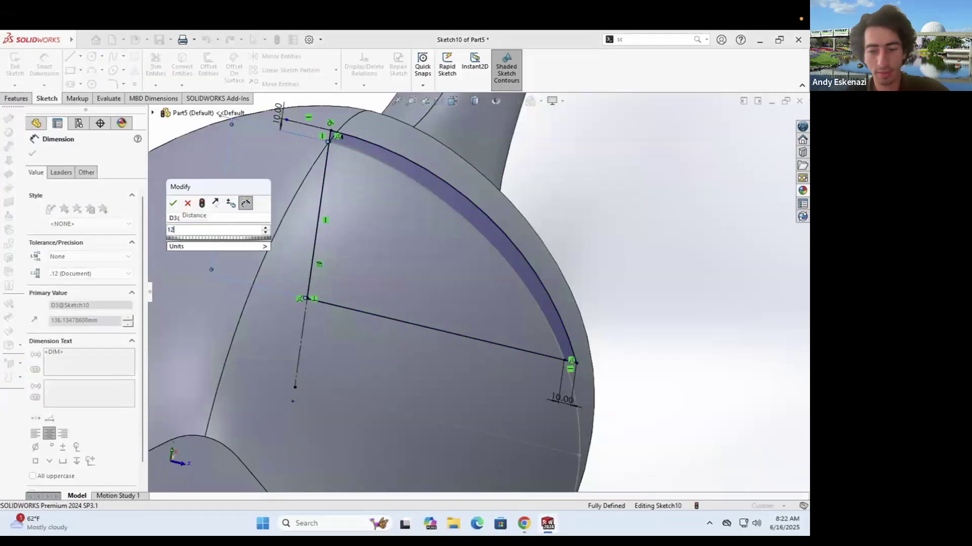
key(Return)
Step: Set the long vertical line's dimension to 110 mm
scroll(481, 289, up, 5)
mouse_move(482, 288)
middle_down()
mouse_move(442, 279)
mouse_move(417, 309)
mouse_move(460, 256)
middle_up()
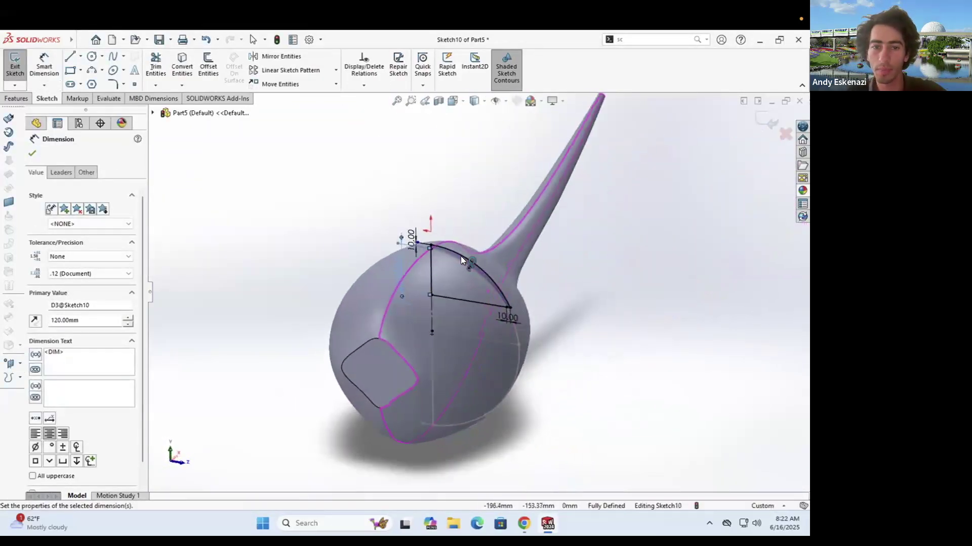
scroll(338, 314, down, 5)
double_click(307, 308)
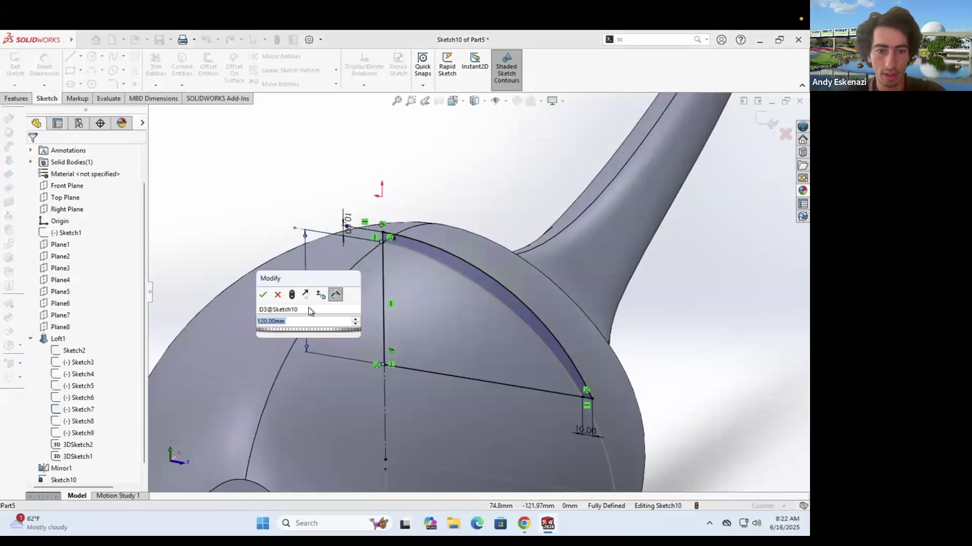
text(110)
key(Return)
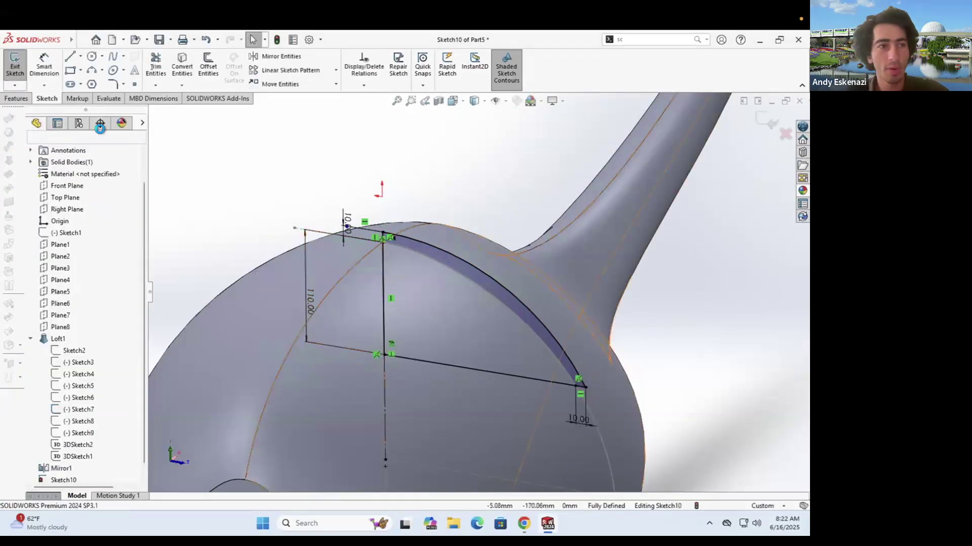
Step: Revolve the sketch profile 360 degrees about the vertical line with the result merged to form the lamp's cap
click(18, 98)
click(53, 63)
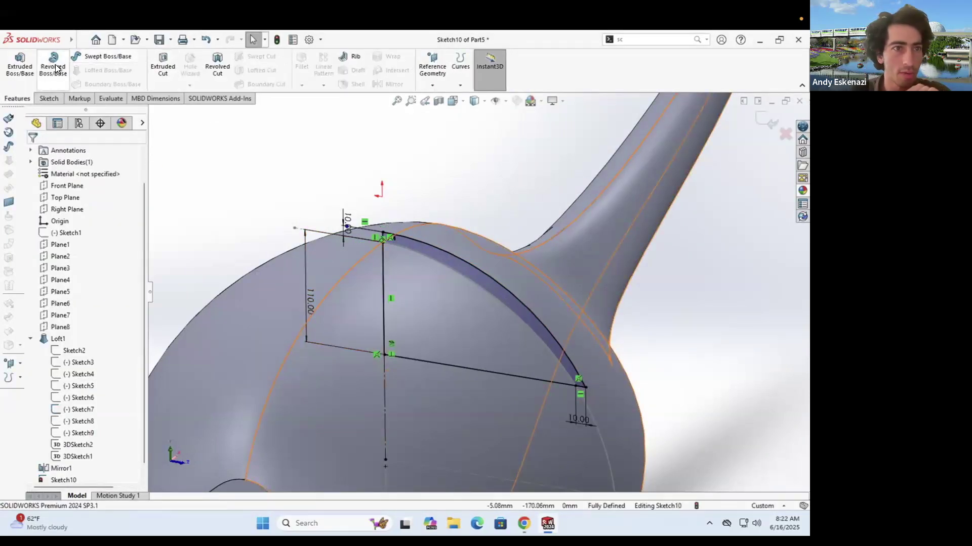
click(382, 267)
click(30, 154)
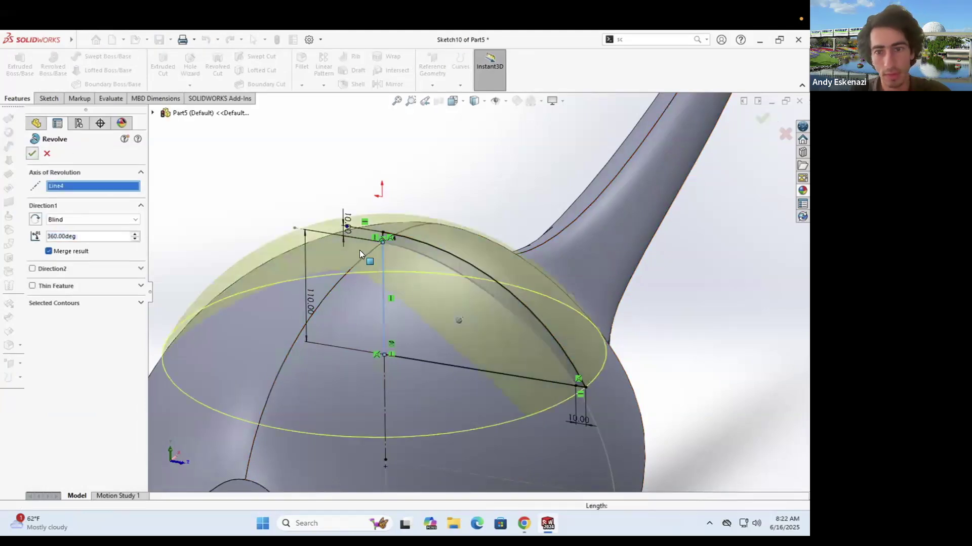
middle_drag(360, 254, 375, 302)
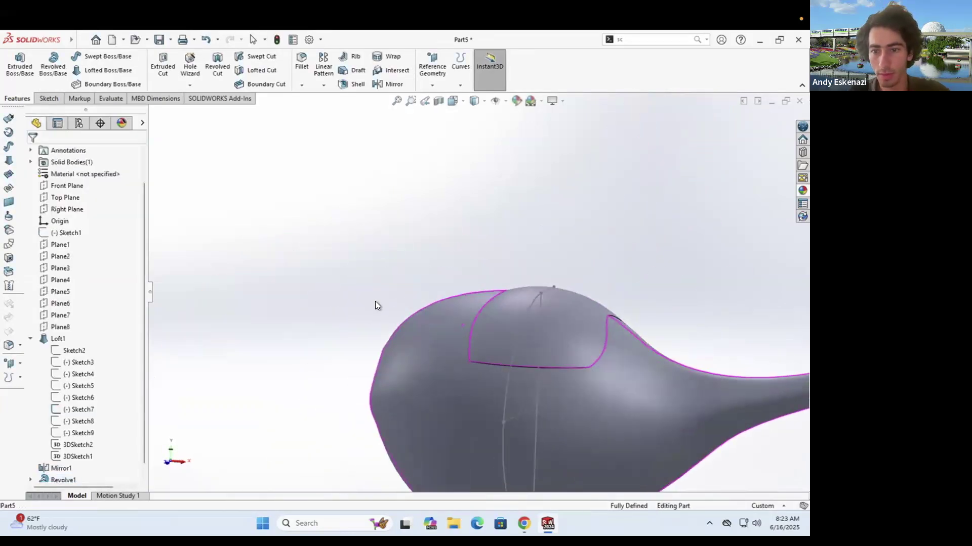
click(375, 301)
scroll(479, 294, up, 4)
middle_drag(527, 304, 547, 321)
scroll(546, 320, down, 3)
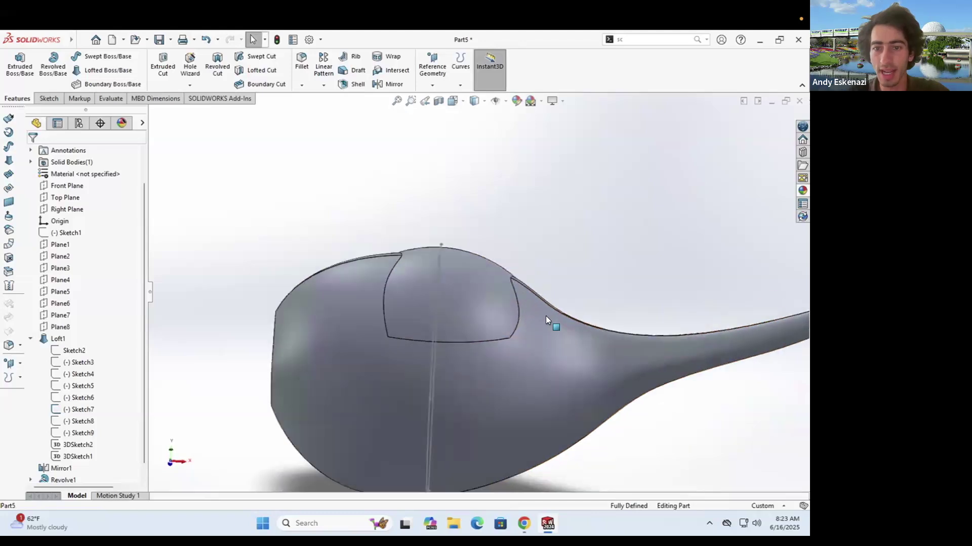
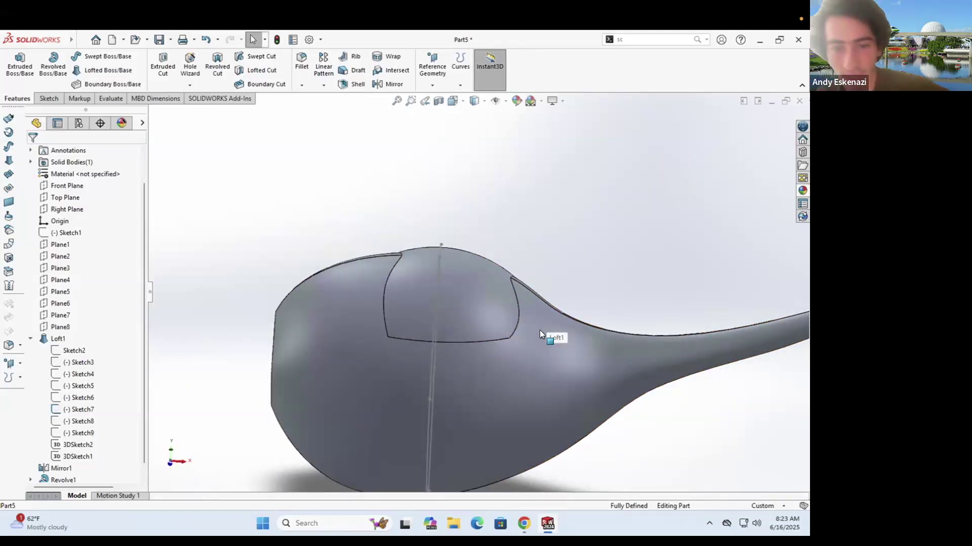
Step: Examine the revolved cap's blend into the lamp body and compare it with the genie's lamp reference image in Chrome
mouse_move(536, 329)
middle_down()
mouse_move(373, 321)
mouse_move(355, 338)
mouse_move(327, 332)
mouse_move(373, 323)
mouse_move(384, 288)
mouse_move(505, 359)
mouse_move(390, 249)
middle_up()
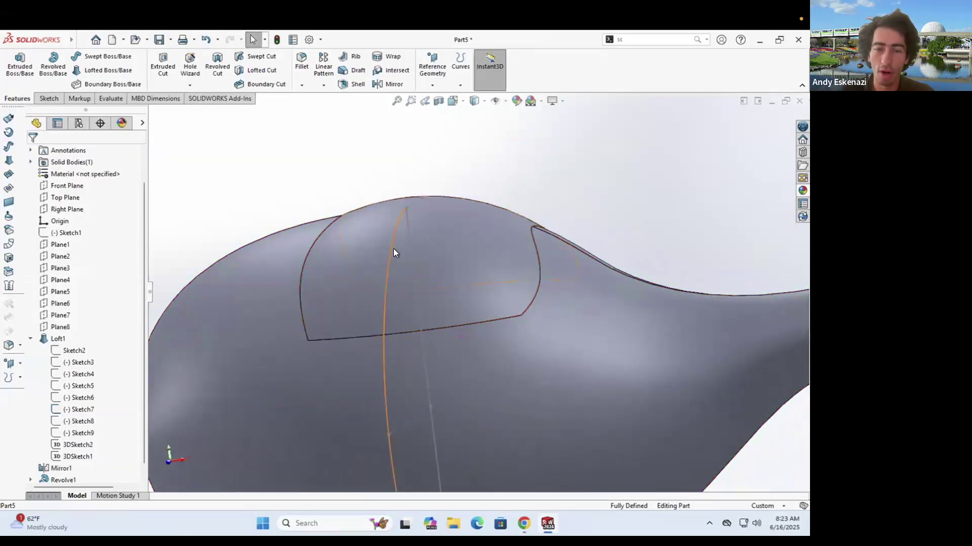
right_click(393, 249)
click(412, 234)
scroll(403, 250, up, 5)
middle_drag(438, 269, 458, 299)
mouse_move(524, 521)
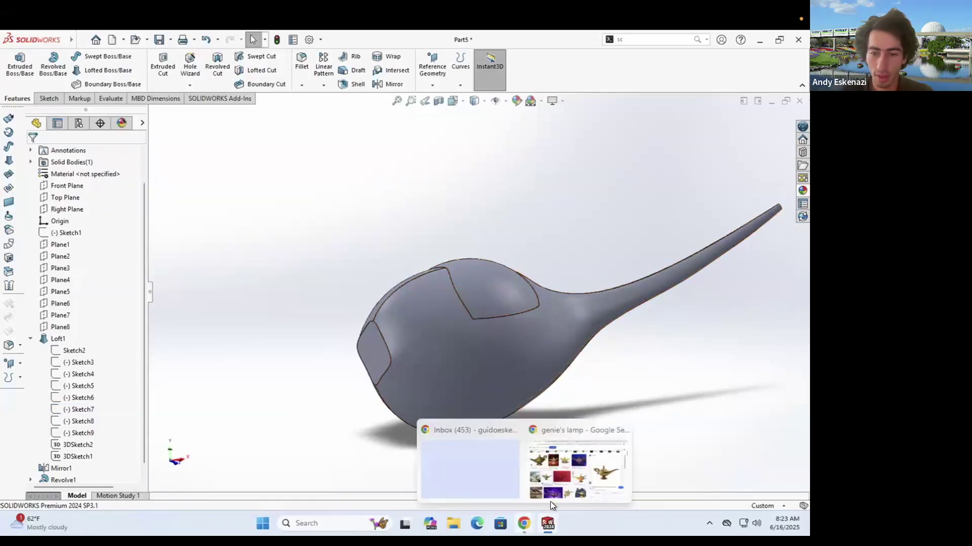
click(576, 476)
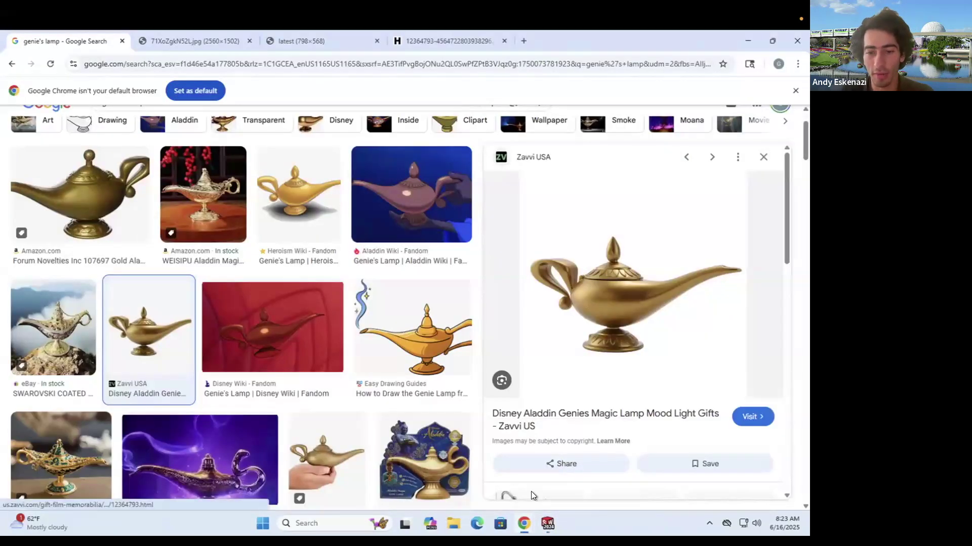
mouse_move(525, 521)
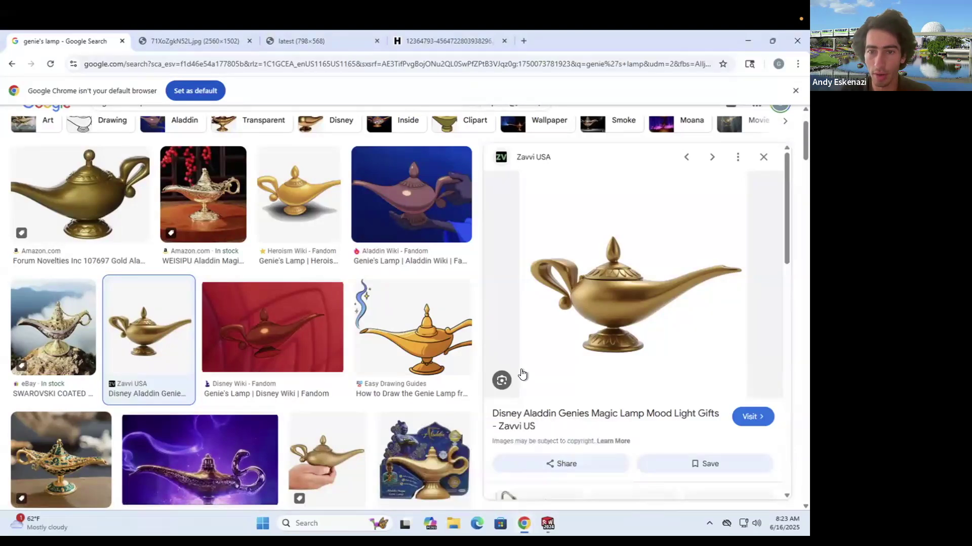
click(580, 469)
Step: In SOLIDWORKS, edit Sketch6 and pull its upper and lower spline points inward, the lower one to about X -117, Y -387
scroll(458, 298, up, 2)
middle_drag(433, 319, 456, 274)
scroll(455, 278, down, 2)
middle_drag(479, 321, 512, 247)
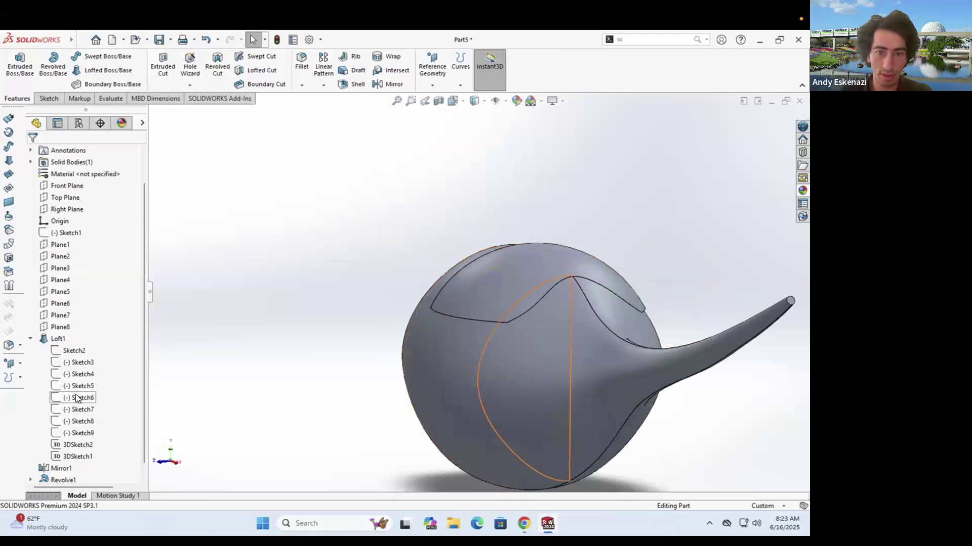
click(75, 397)
right_click(75, 396)
click(89, 320)
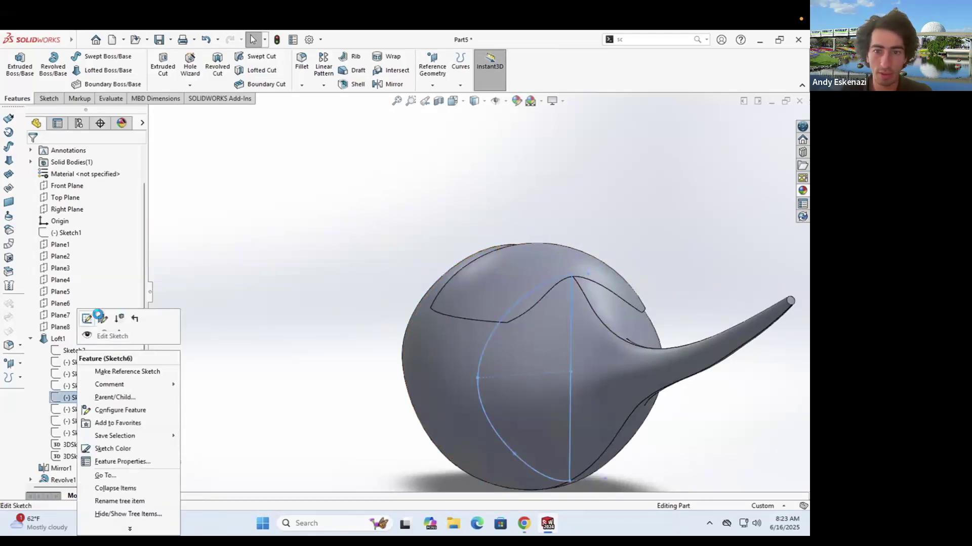
mouse_move(442, 165)
mouse_down()
mouse_move(428, 190)
mouse_move(442, 183)
mouse_up()
drag(445, 395, 446, 390)
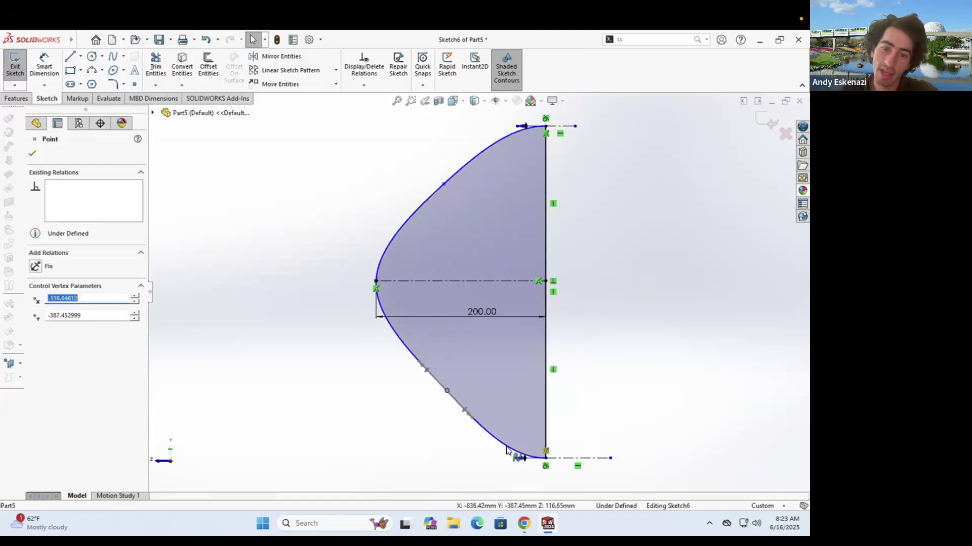
double_click(314, 251)
Step: Edit Sketch7 and pull its spline points inward, the upper to about X -144, Y -133 and the lower to about X -147, Y -404
scroll(314, 250, up, 2)
middle_drag(421, 239, 431, 247)
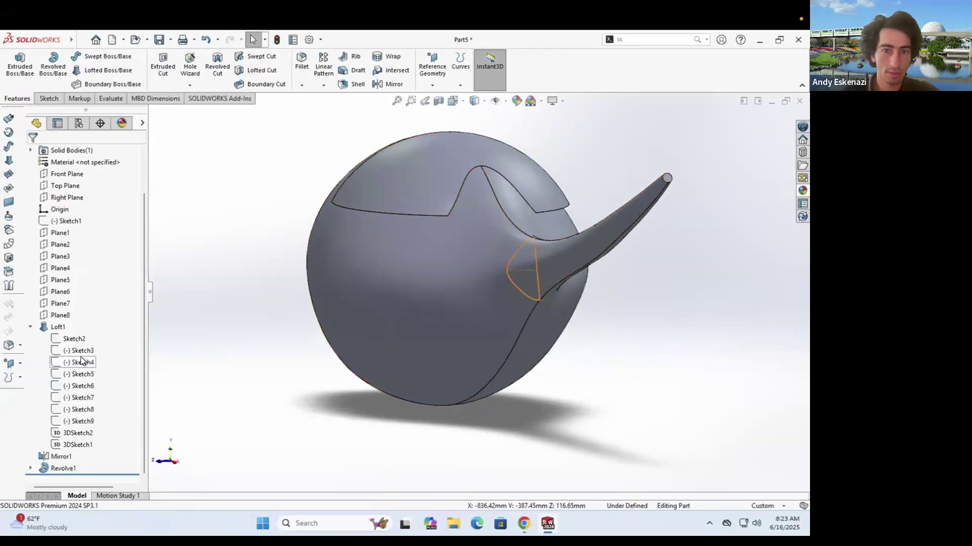
right_click(75, 395)
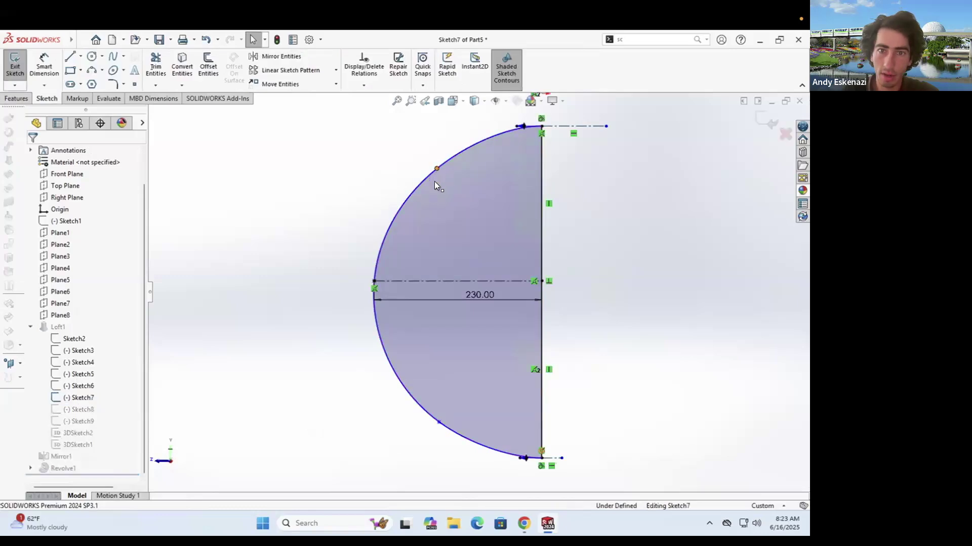
click(437, 188)
drag(437, 187, 435, 189)
click(438, 421)
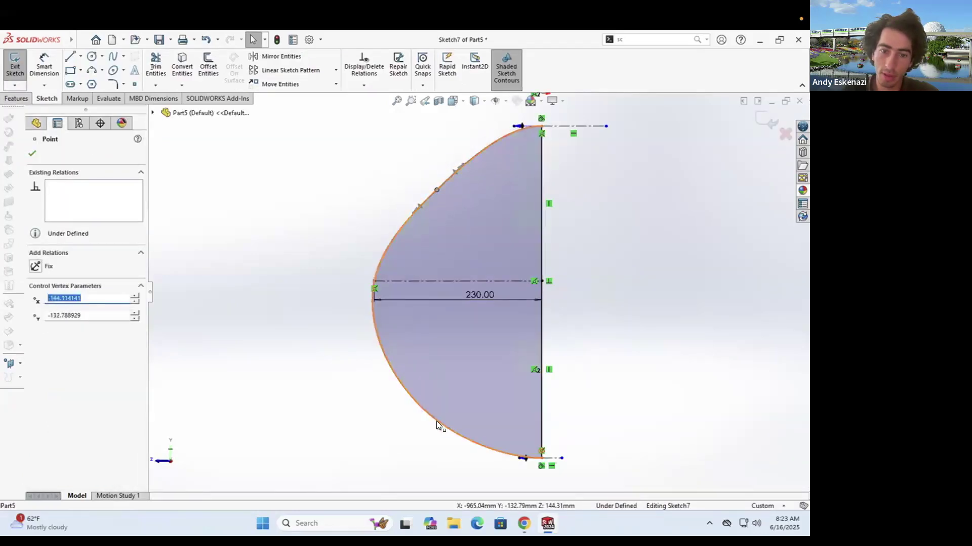
drag(433, 393, 435, 388)
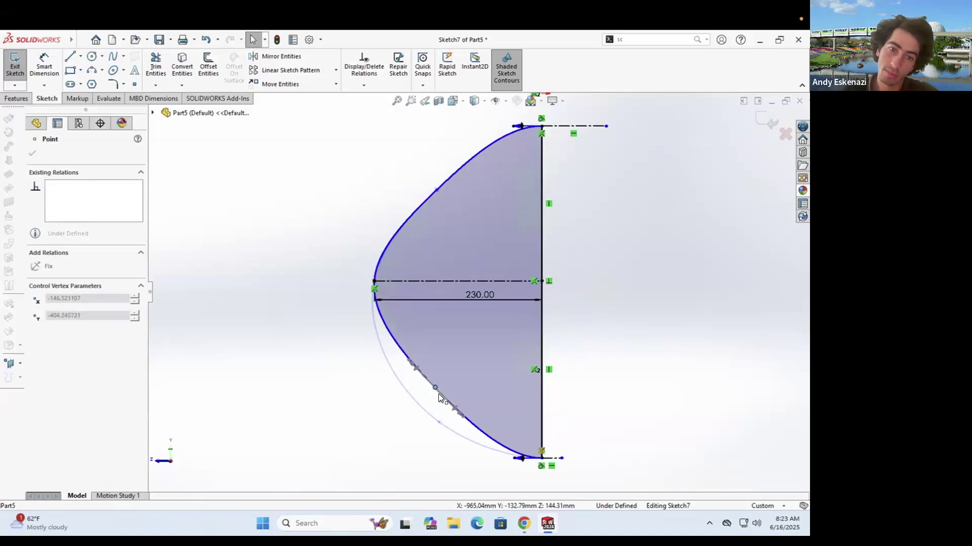
click(10, 75)
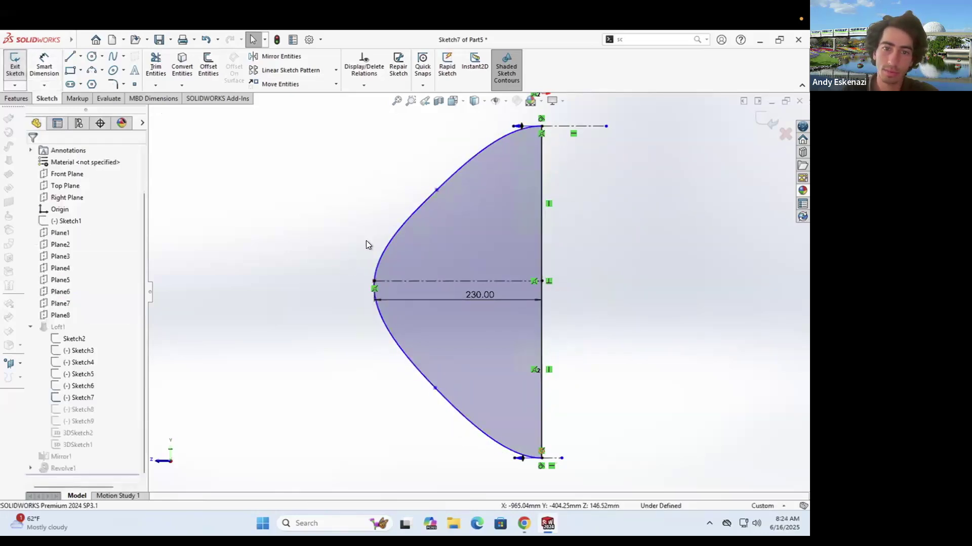
Step: Edit Sketch8 and pull its spline points inward, the upper to about X -127, Y -142 and the lower to about X -125, Y -397
middle_drag(440, 260, 447, 281)
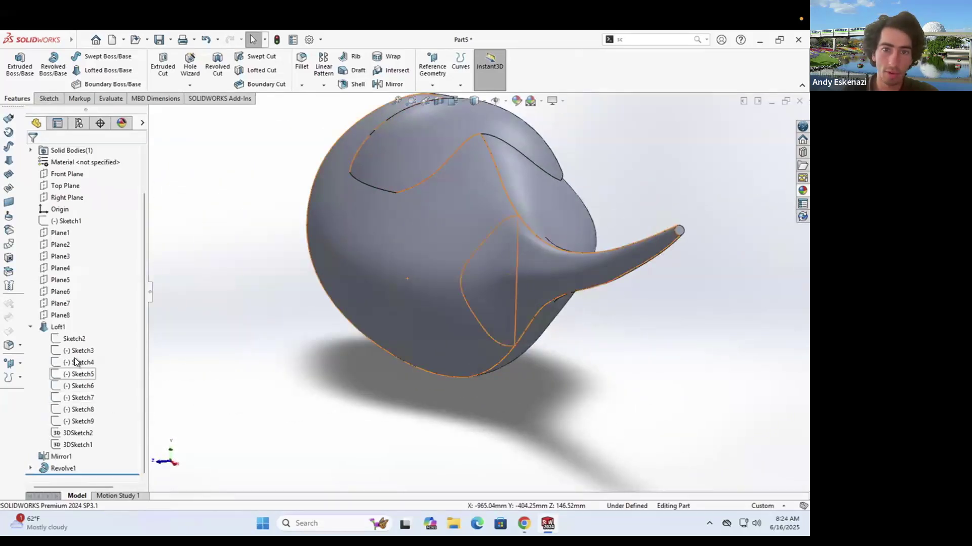
right_click(76, 410)
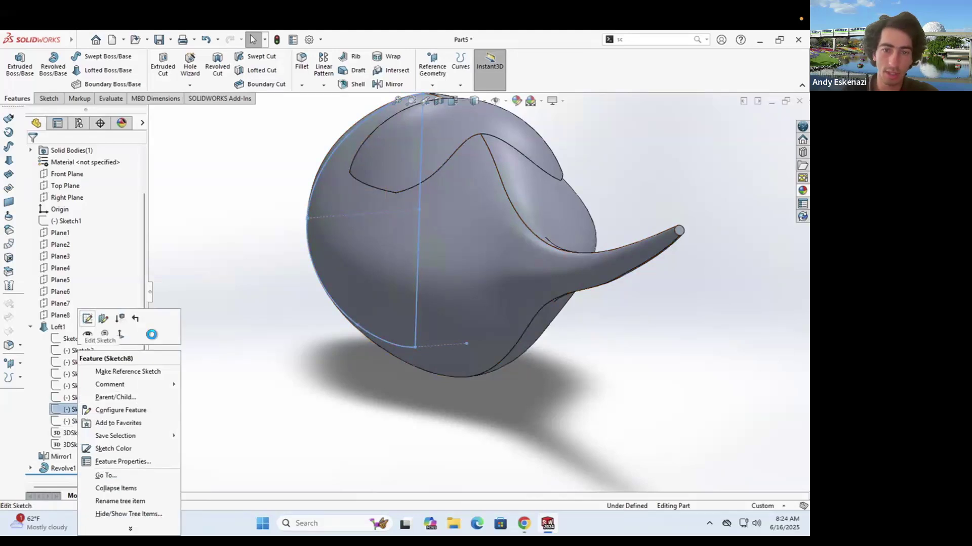
drag(429, 174, 434, 189)
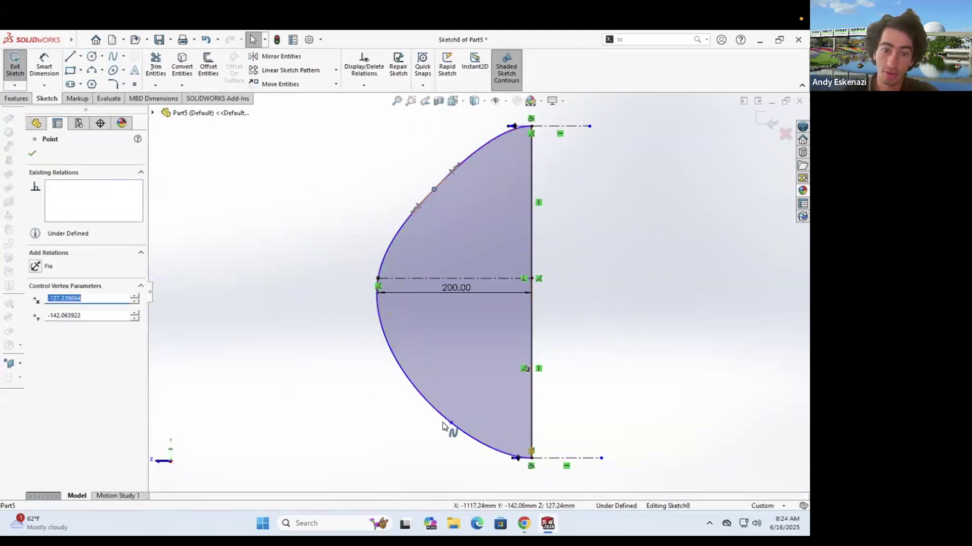
drag(451, 423, 435, 385)
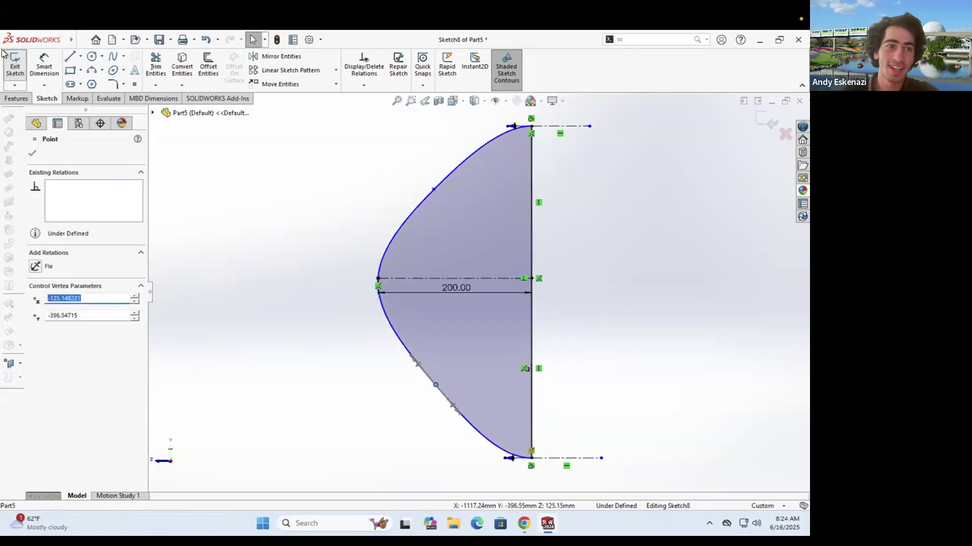
Step: Examine the reshaped loft around the cap, checking where Sketch6 lies relative to the cap's edge
mouse_move(421, 260)
middle_down()
mouse_move(607, 284)
mouse_move(440, 273)
middle_up()
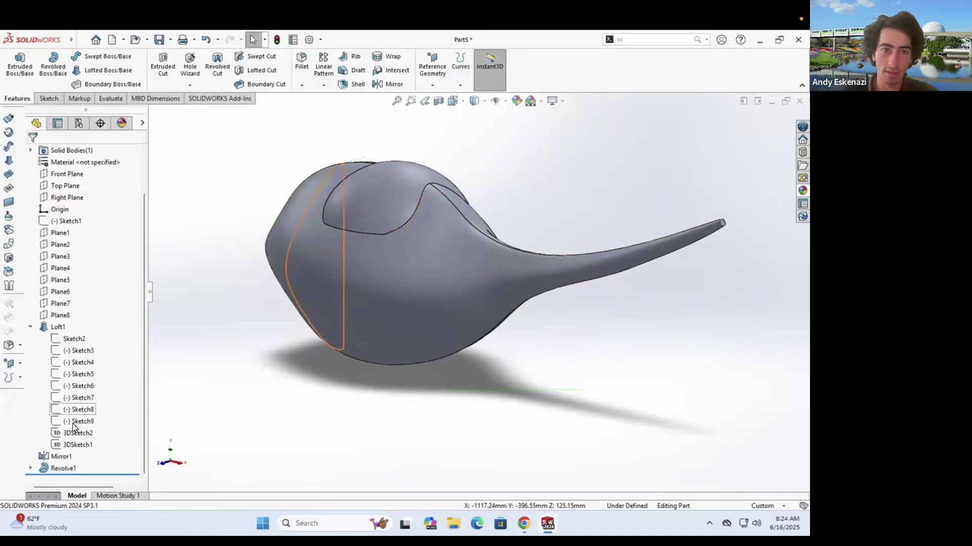
mouse_move(172, 357)
middle_down()
mouse_move(156, 312)
mouse_move(132, 308)
mouse_move(177, 321)
middle_up()
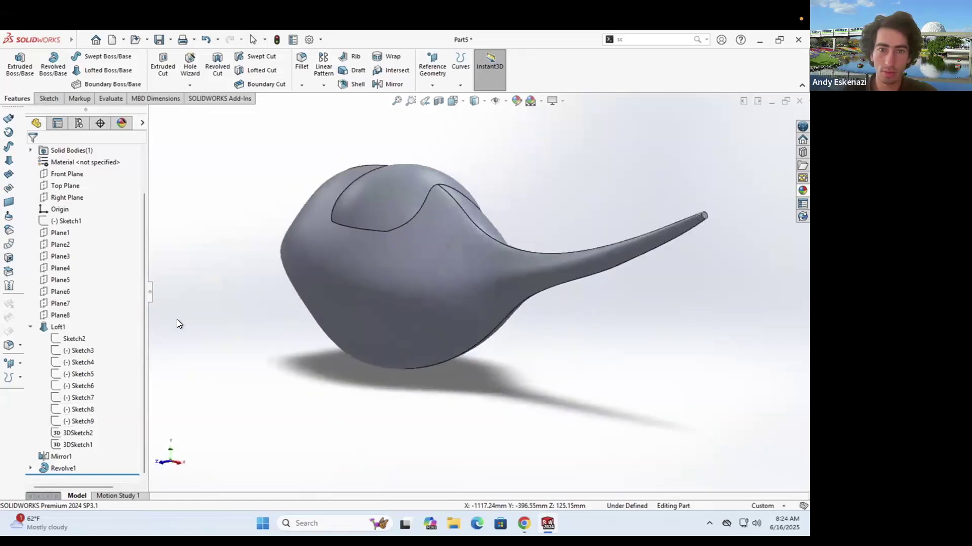
click(83, 386)
mouse_move(355, 262)
middle_down()
mouse_move(434, 247)
mouse_move(420, 259)
middle_up()
scroll(420, 259, down, 5)
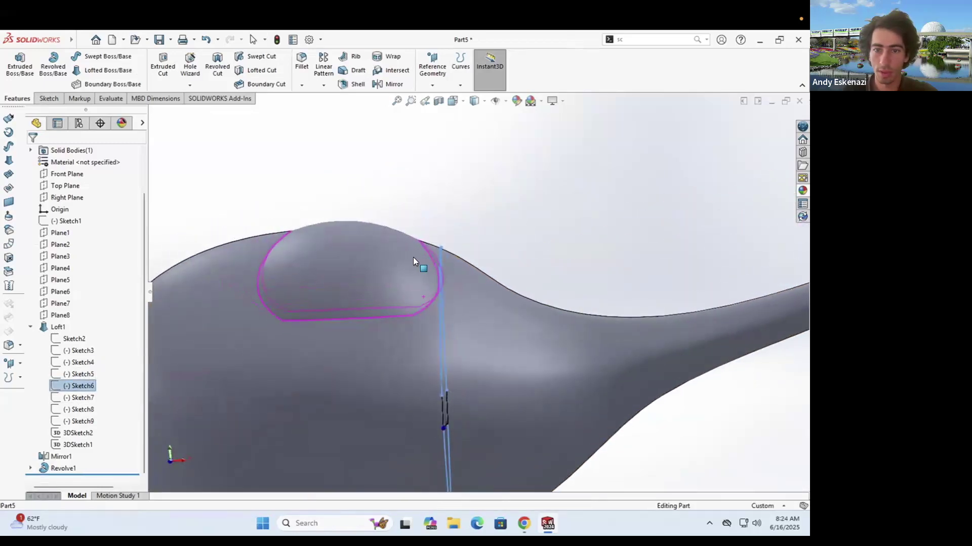
scroll(413, 257, up, 5)
mouse_move(450, 296)
middle_down()
mouse_move(425, 307)
mouse_move(439, 304)
middle_up()
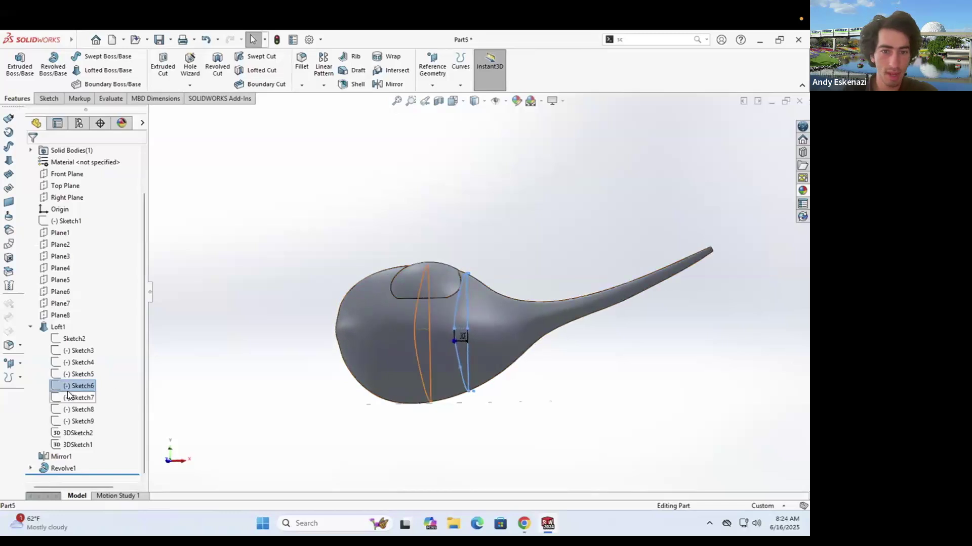
key(Escape)
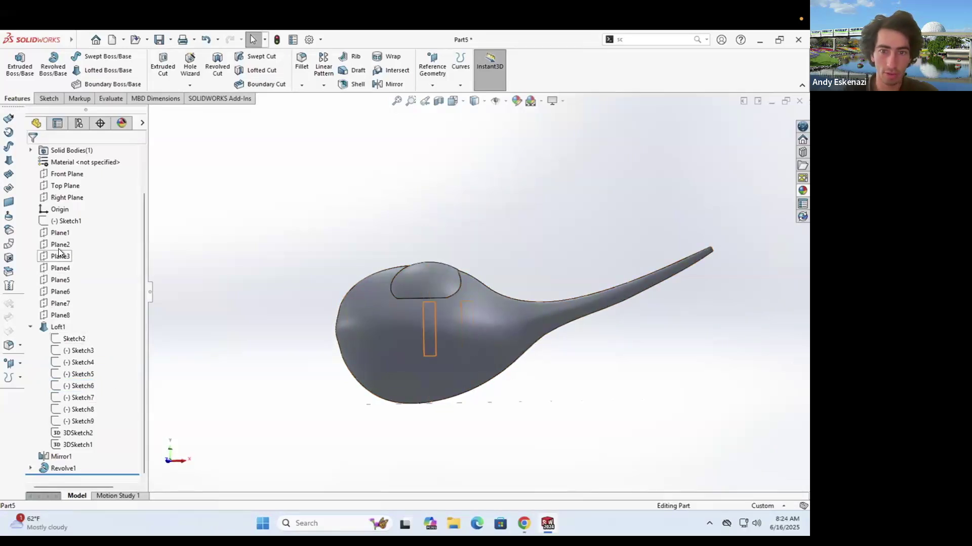
Step: Edit Sketch1 and lower the outline point above the fourth vertical construction line to about X -834, Y -89
right_click(72, 221)
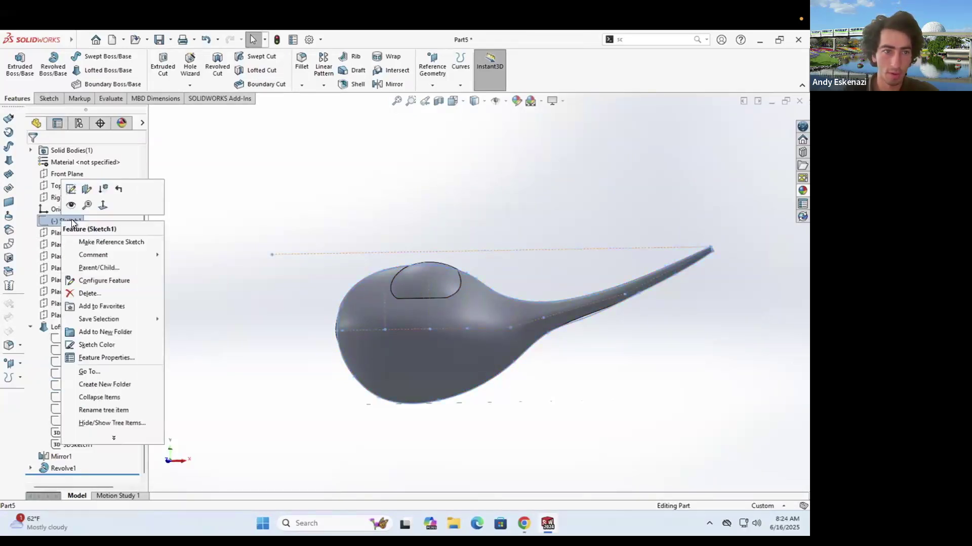
scroll(447, 247, down, 5)
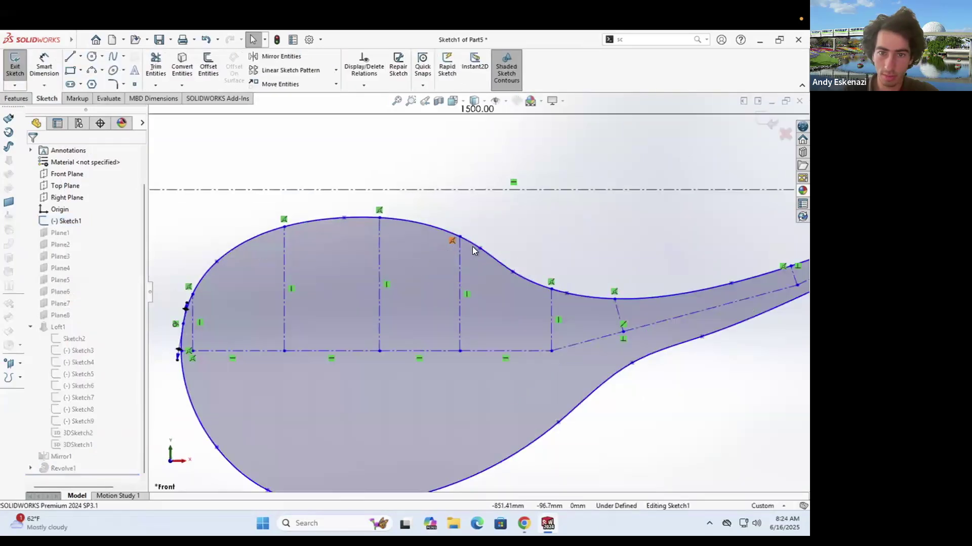
drag(448, 237, 452, 246)
scroll(476, 274, up, 4)
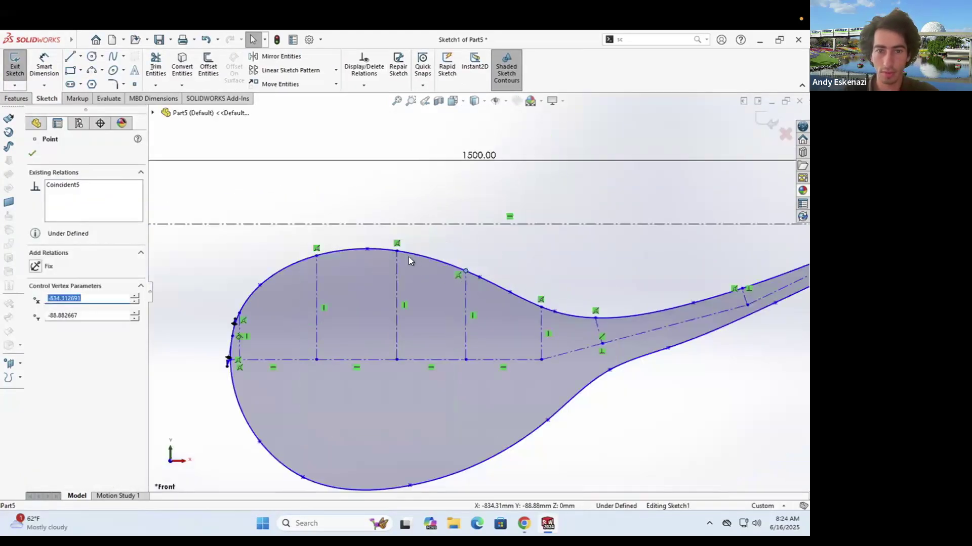
mouse_move(316, 255)
mouse_down()
mouse_move(324, 273)
mouse_move(322, 262)
mouse_up()
key(ctrl+z)
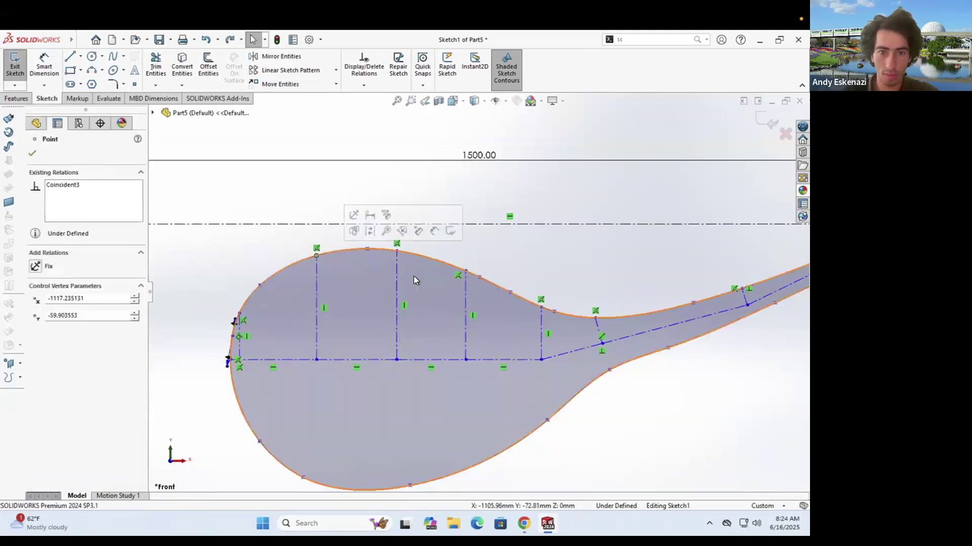
key(Escape)
Step: Move Sketch1's upper spline point between the cap and the spout's neck to about X -751, Y -136 and rebuild the body
mouse_move(509, 293)
mouse_down()
mouse_move(506, 307)
mouse_move(508, 294)
mouse_up()
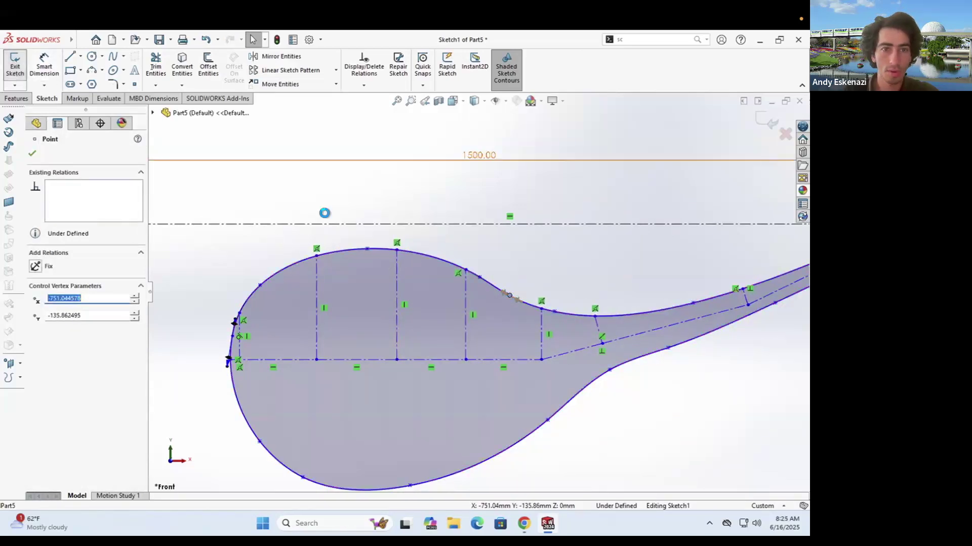
middle_drag(393, 298, 423, 265)
scroll(442, 285, down, 3)
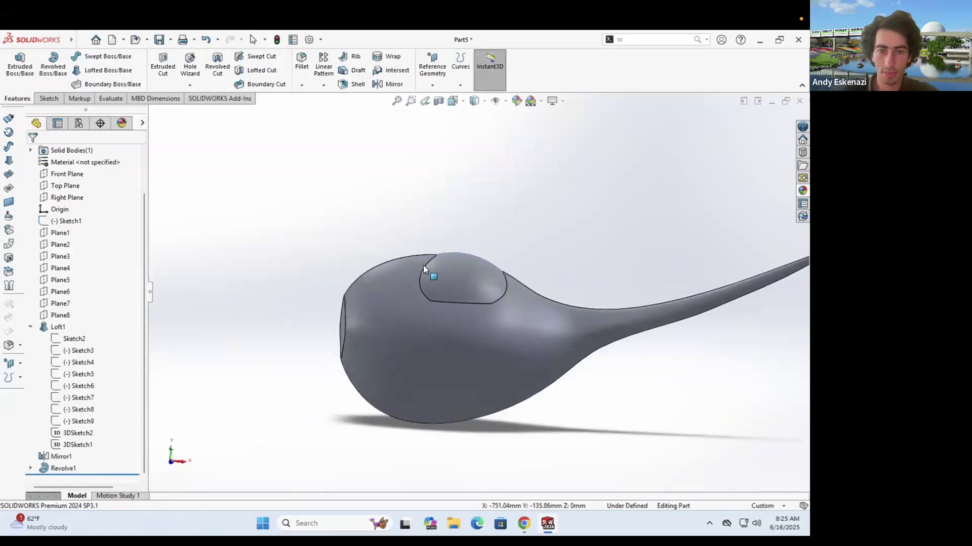
scroll(396, 299, down, 1)
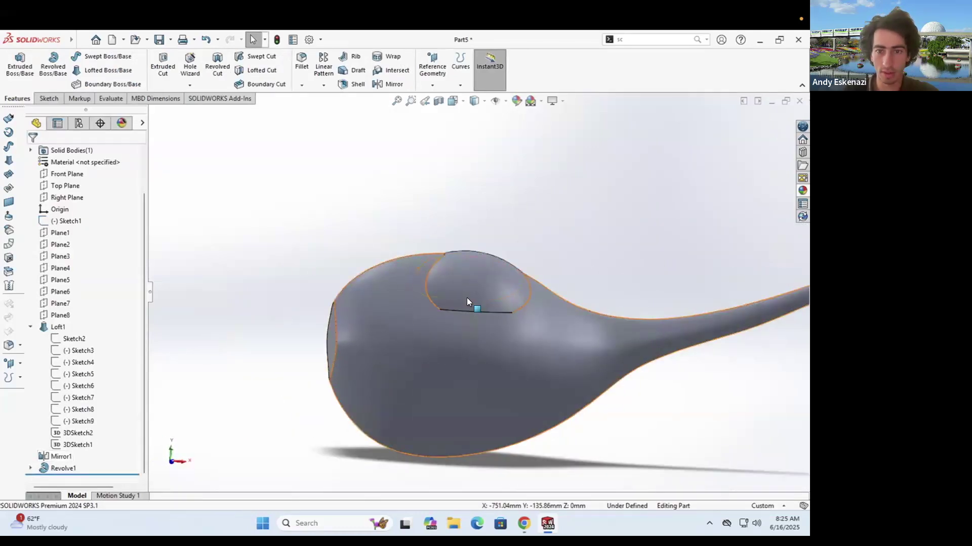
Step: Edit Sketch10 of the cap's revolve and delete the curved segment of its profile
scroll(466, 297, up, 3)
mouse_move(394, 360)
middle_down()
mouse_move(412, 427)
mouse_move(412, 408)
mouse_move(370, 401)
mouse_move(388, 466)
mouse_move(386, 356)
mouse_move(458, 321)
mouse_move(512, 311)
mouse_move(458, 324)
mouse_move(483, 300)
mouse_move(498, 336)
mouse_move(475, 390)
middle_up()
click(30, 468)
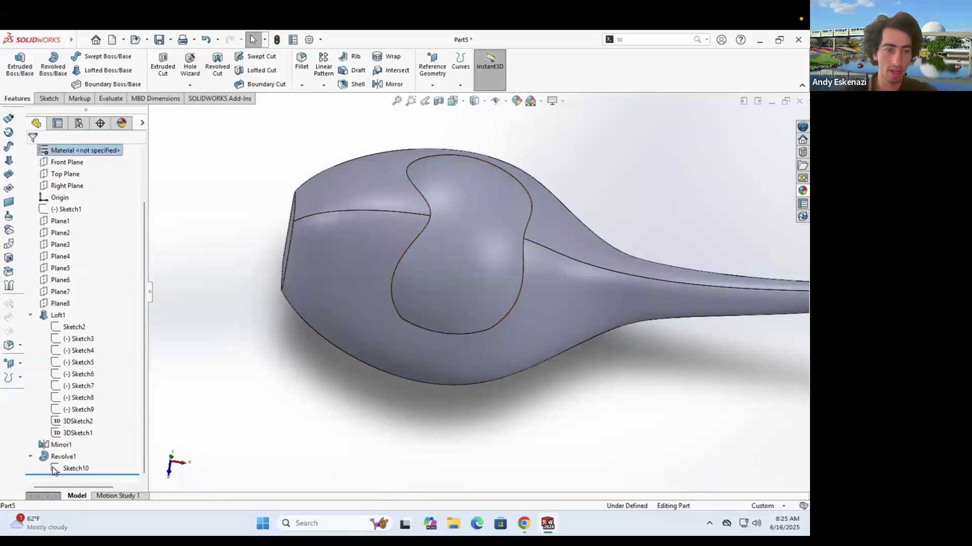
right_click(54, 468)
click(65, 318)
mouse_move(404, 174)
middle_down()
mouse_move(544, 211)
mouse_move(404, 236)
middle_up()
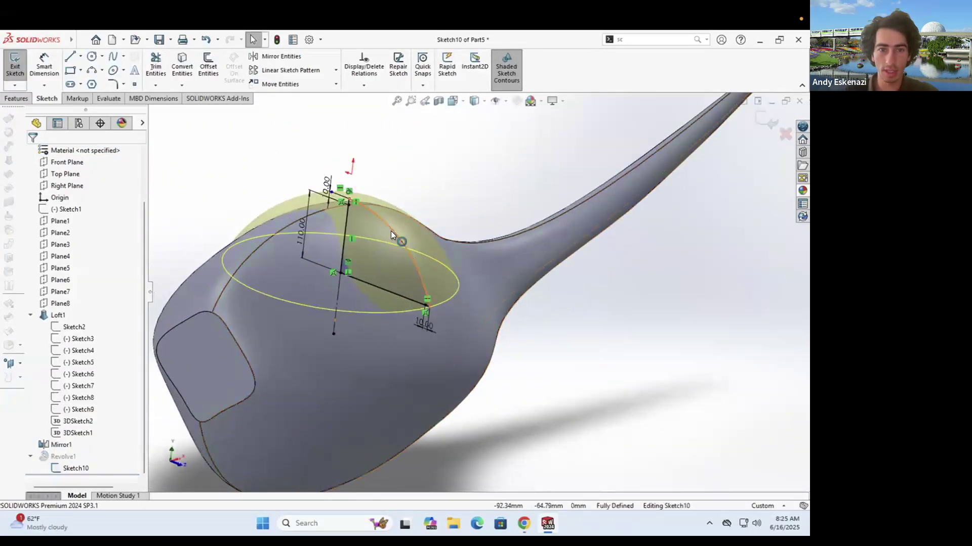
right_click(391, 229)
click(422, 408)
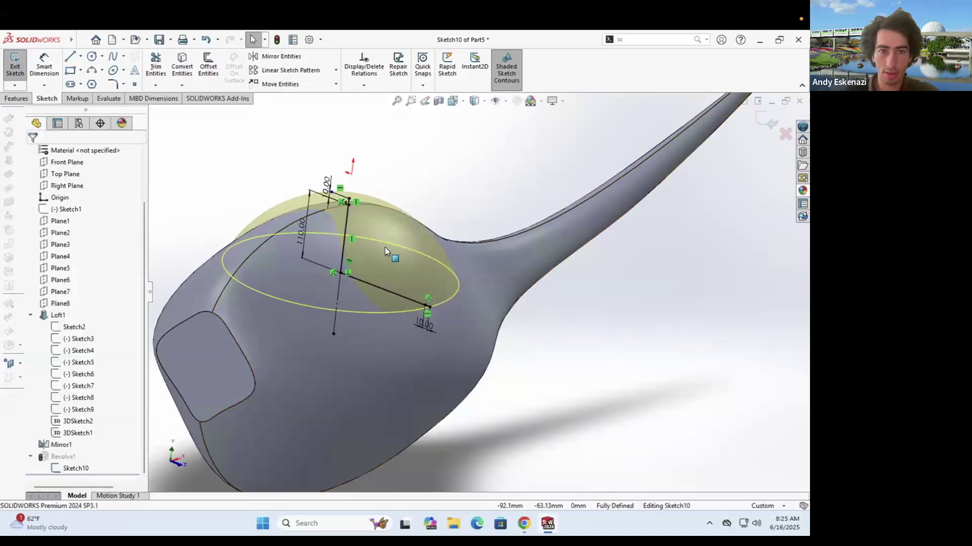
Step: Inspect the opened cap profile closely and compare it with the genie's lamp reference image in Chrome
scroll(390, 253, down, 3)
mouse_move(405, 253)
middle_down()
mouse_move(435, 286)
mouse_move(415, 304)
middle_up()
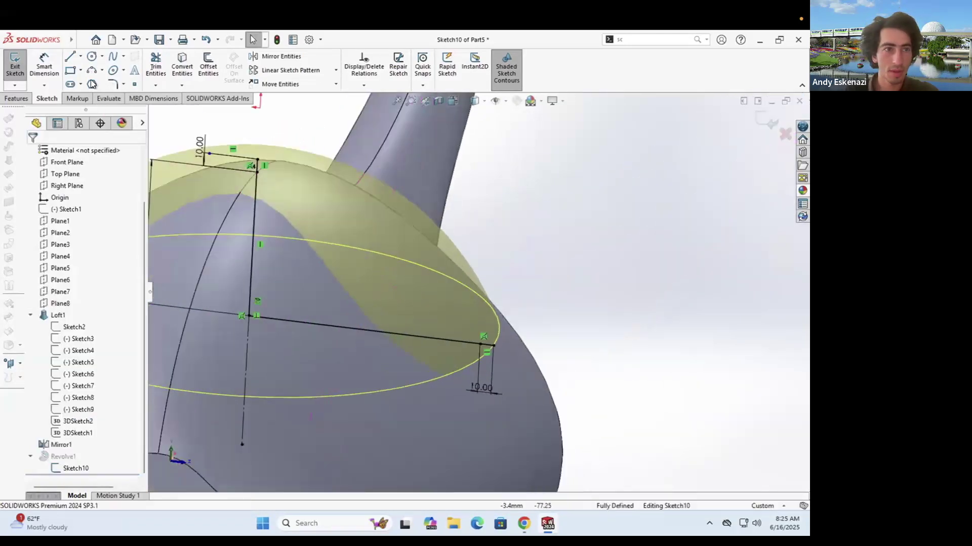
mouse_move(521, 518)
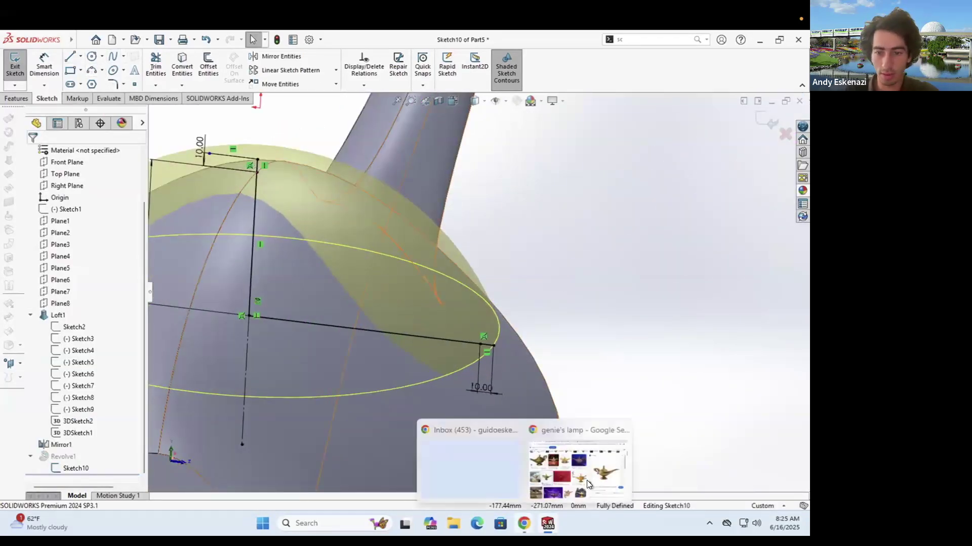
click(554, 468)
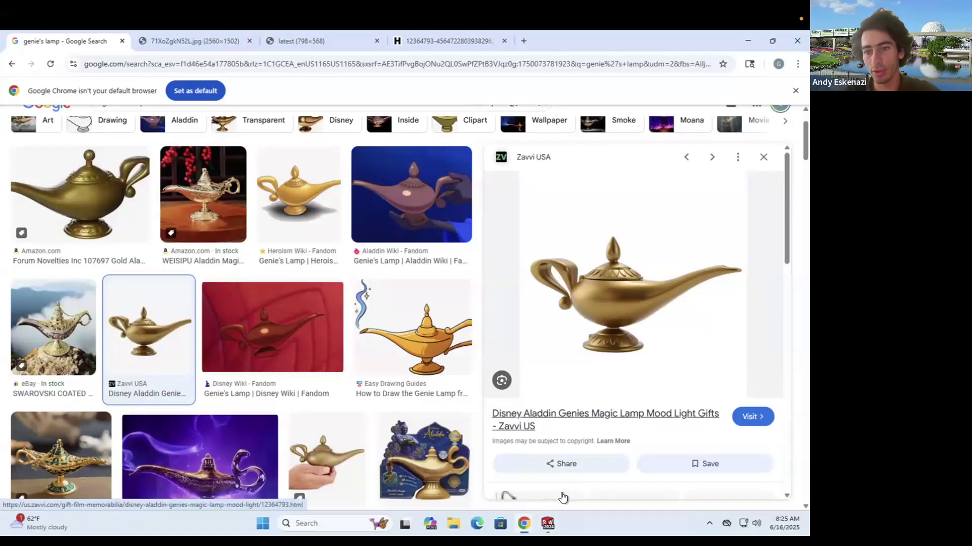
Step: Switch back to the open Sketch10 of the lamp part in SOLIDWORKS
mouse_move(547, 523)
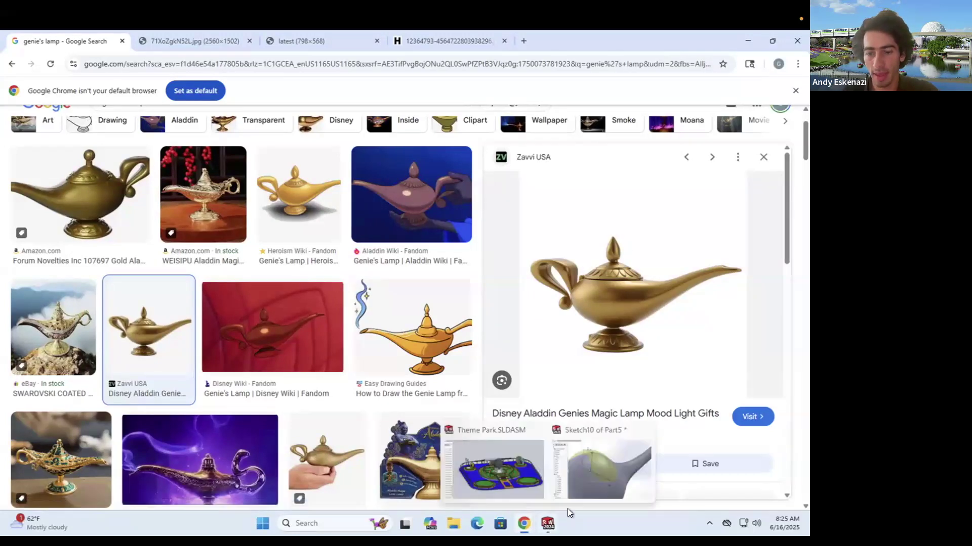
click(594, 464)
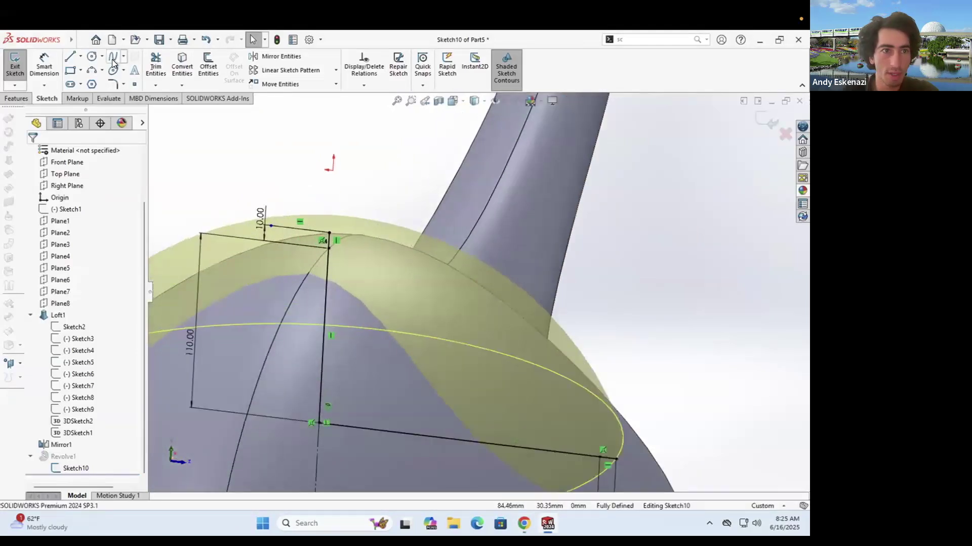
key(l)
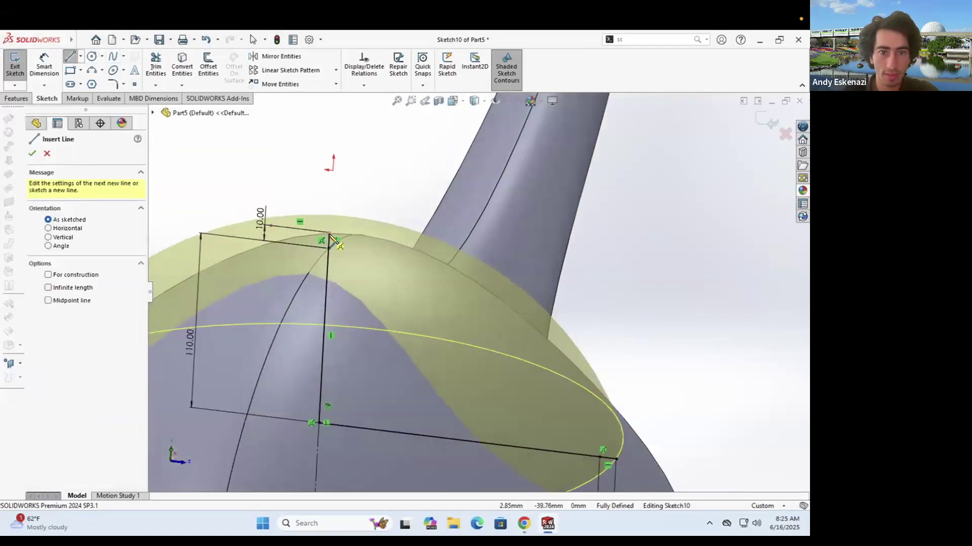
click(329, 233)
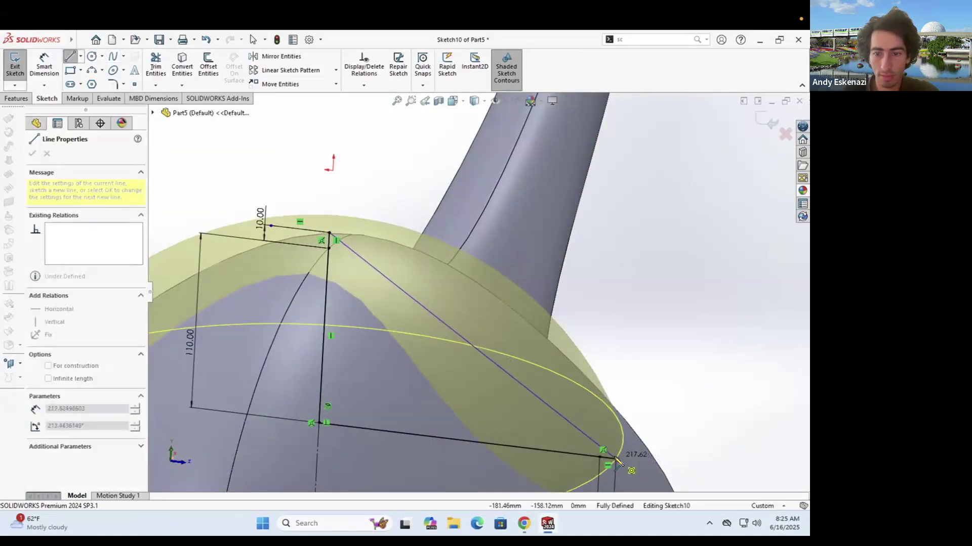
key(Escape)
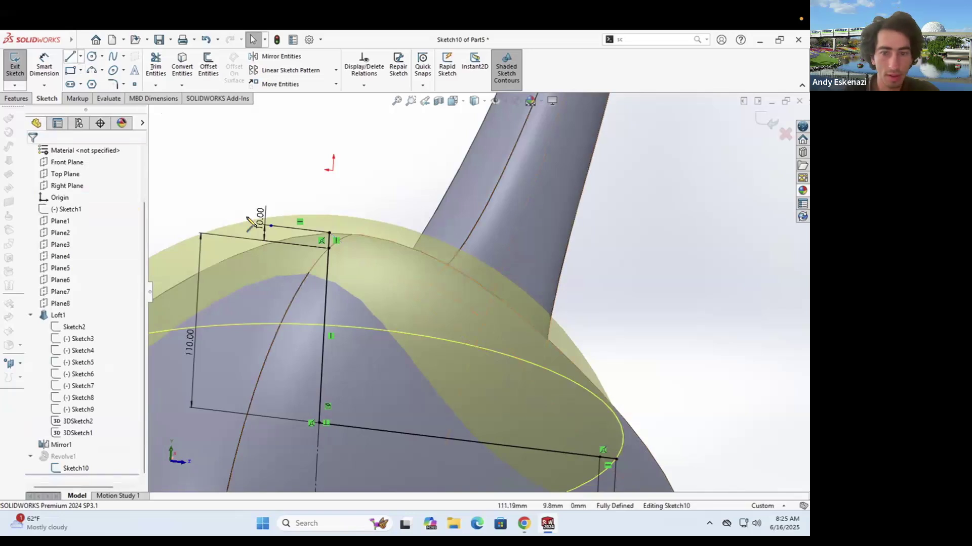
Step: Draw a vertical line about 12 mm up from the profile's rim end, then a sloped line and a short line to the top point
key(l)
click(615, 460)
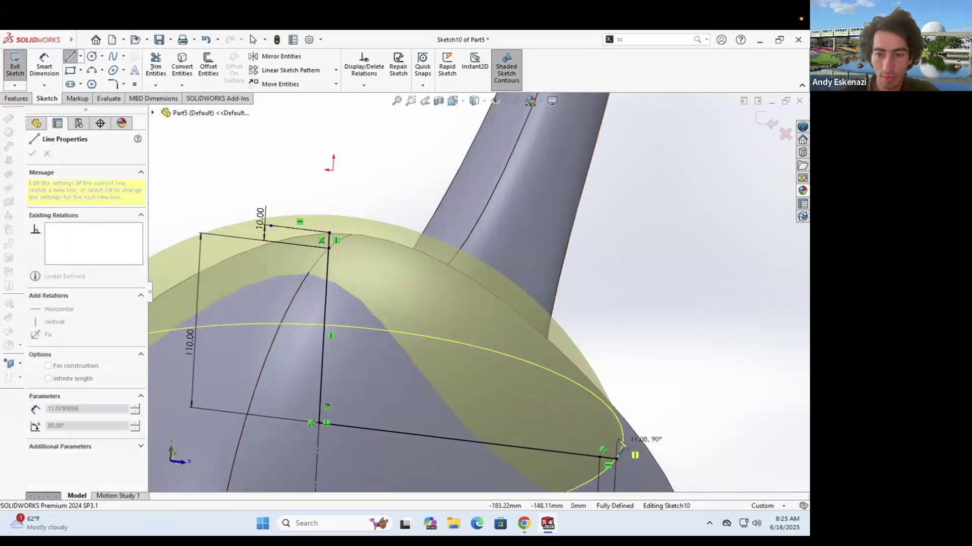
click(617, 440)
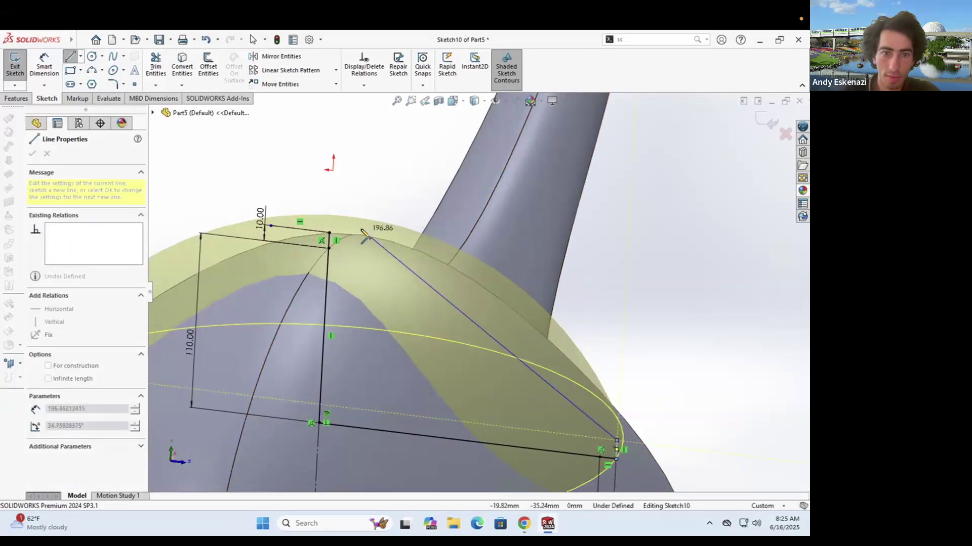
click(332, 234)
key(Escape)
scroll(390, 279, down, 2)
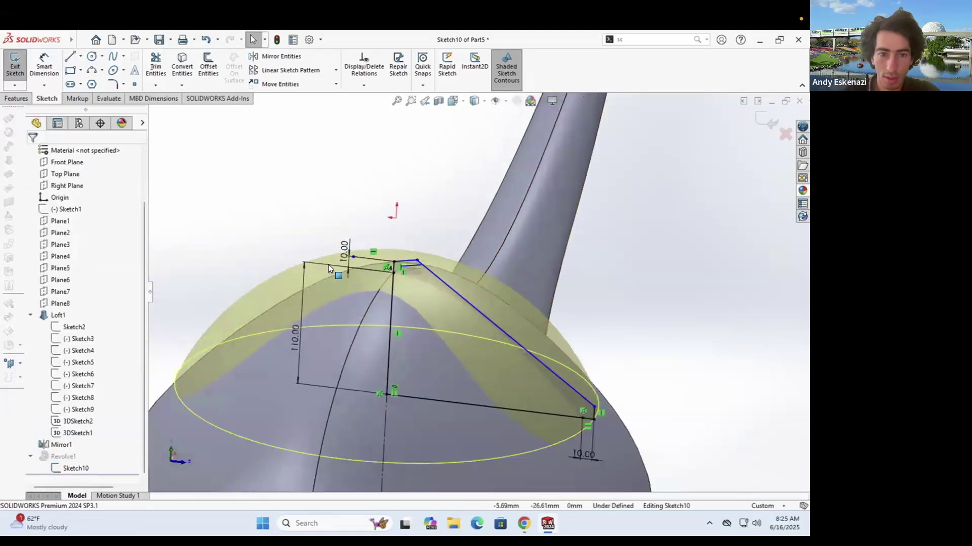
Step: Set both the height offset at the cap's top and the horizontal offset at its rim to 20 mm
scroll(380, 248, up, 3)
double_click(320, 263)
text(2)
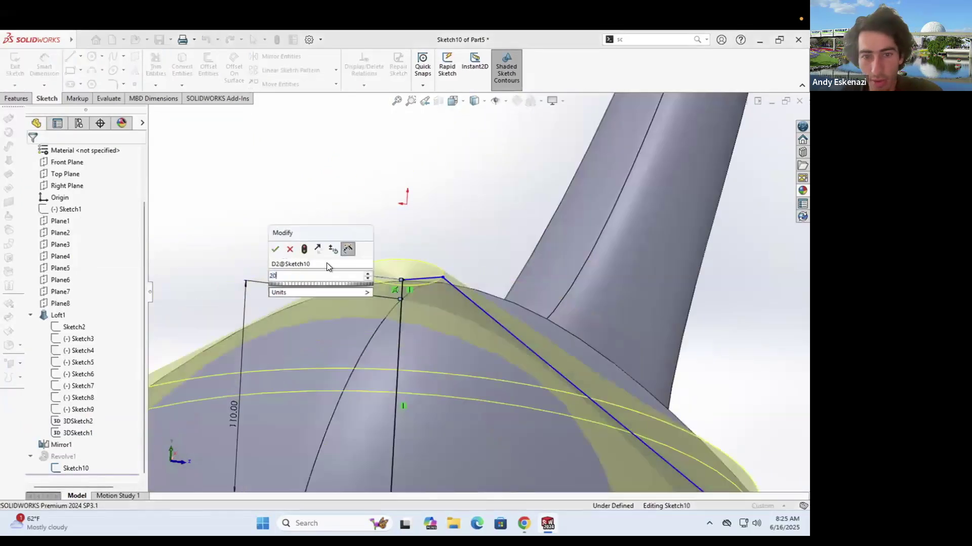
text(0)
key(Return)
scroll(587, 415, up, 2)
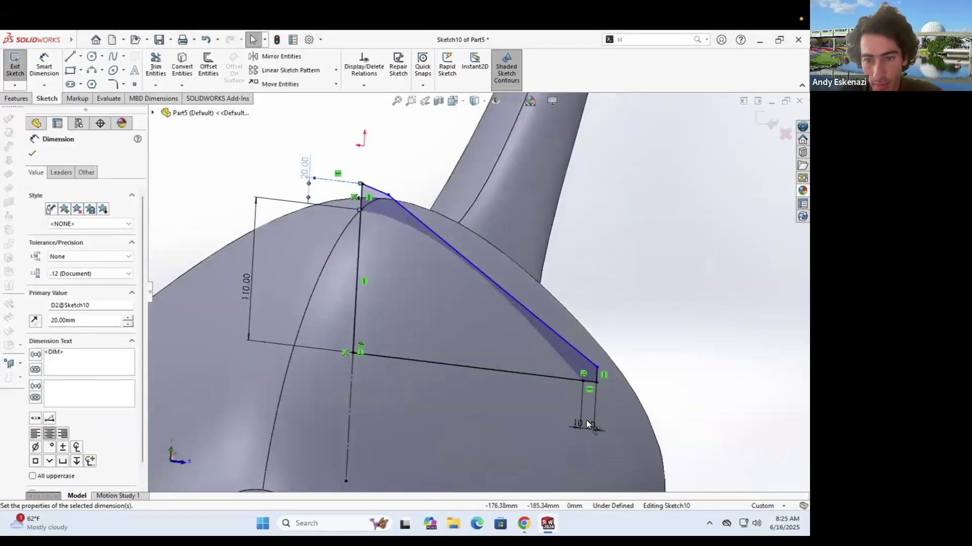
double_click(586, 421)
text(20)
key(Return)
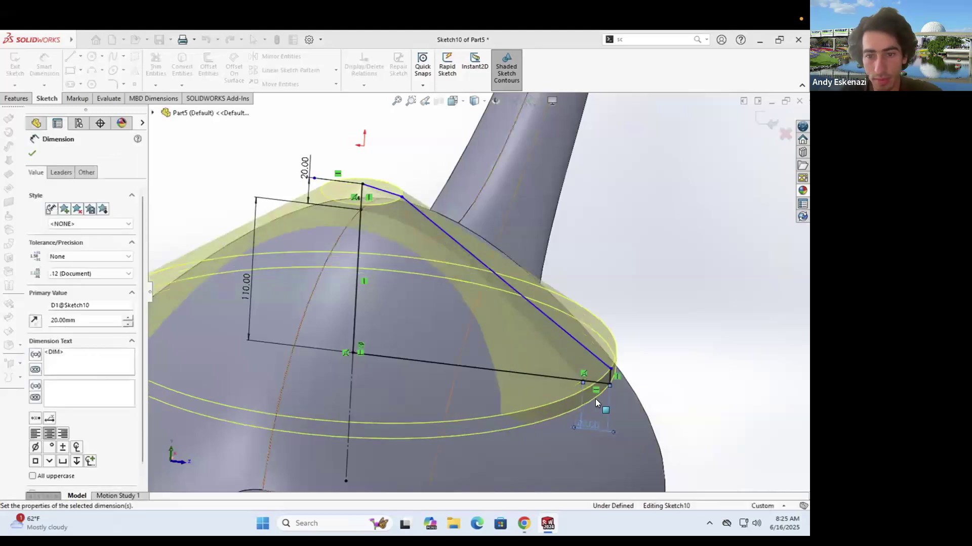
Step: Make the short top line of the cap profile perpendicular to the vertical line beneath it
click(375, 189)
ctrl+click(361, 195)
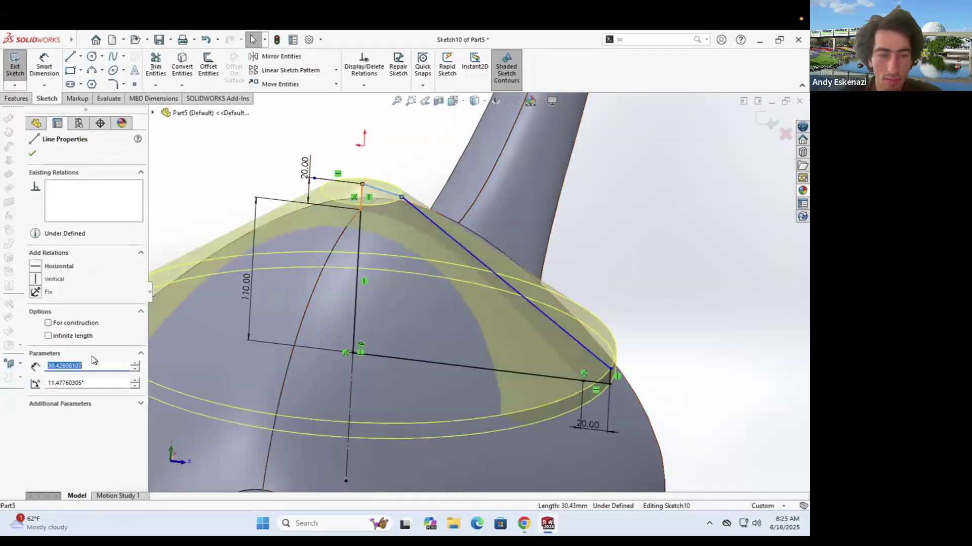
click(35, 365)
click(231, 152)
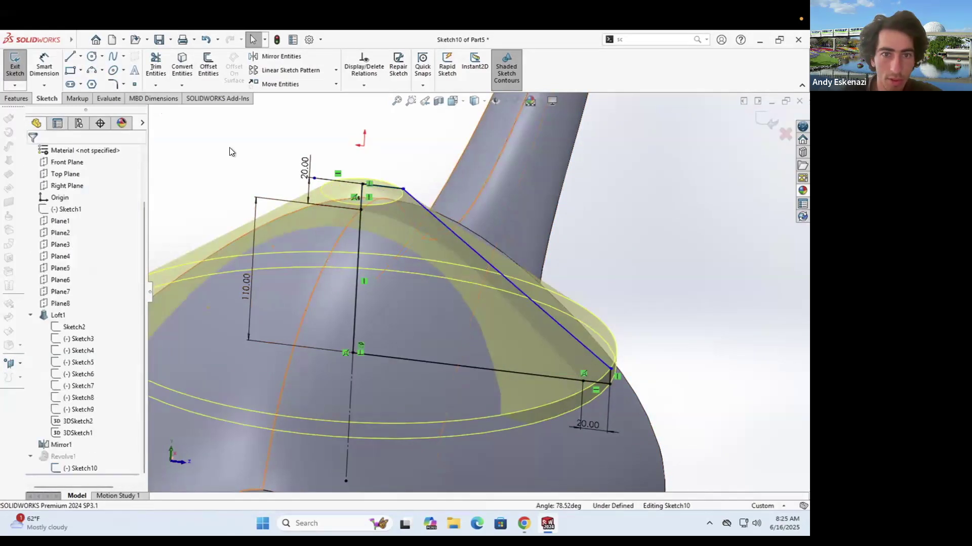
Step: Compare the cap profile with the genie's lamp reference image in Chrome and return to the sketch in SOLIDWORKS
click(53, 71)
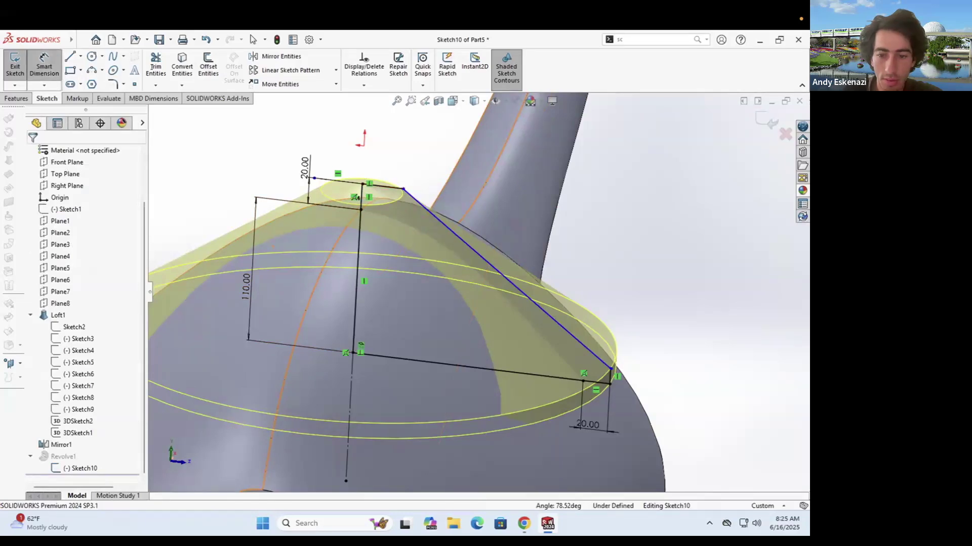
mouse_move(524, 523)
click(593, 478)
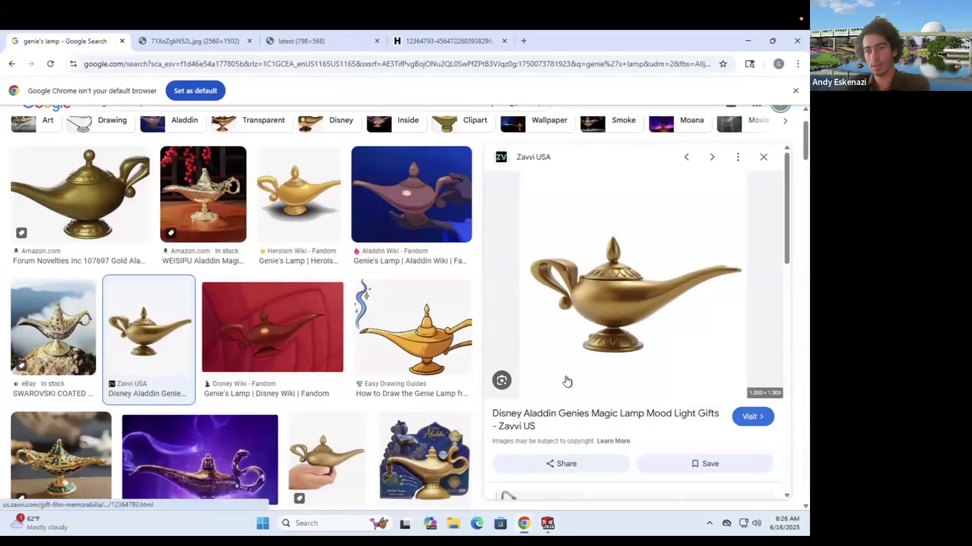
mouse_move(524, 523)
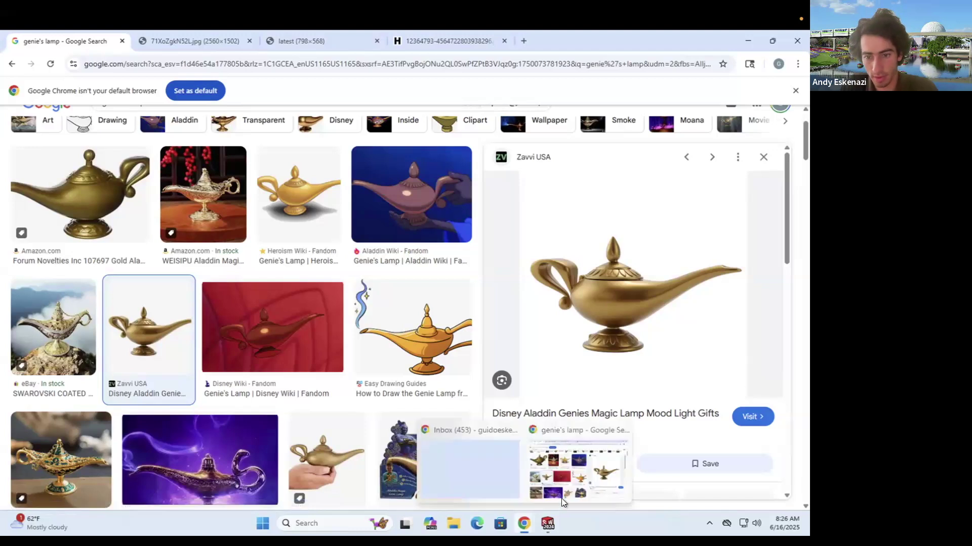
click(581, 478)
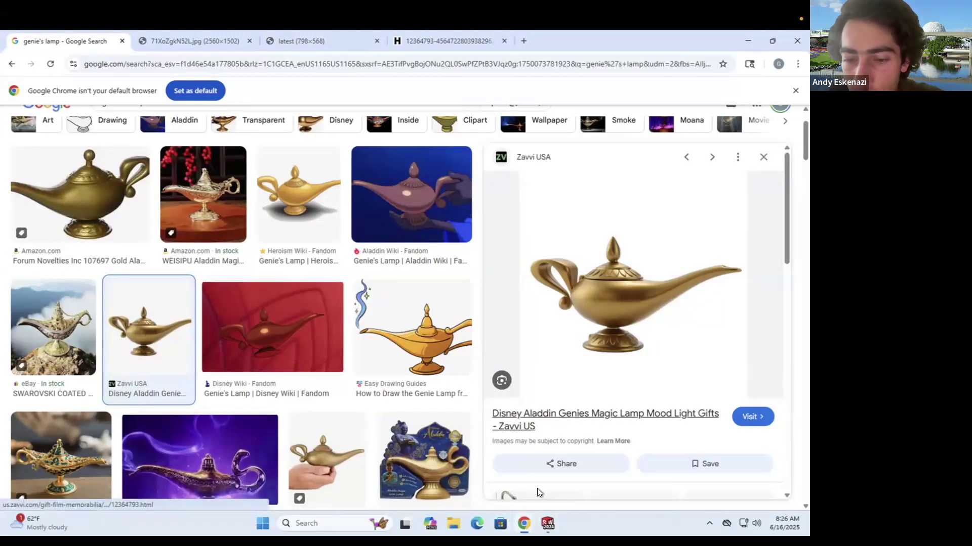
mouse_move(548, 523)
click(624, 478)
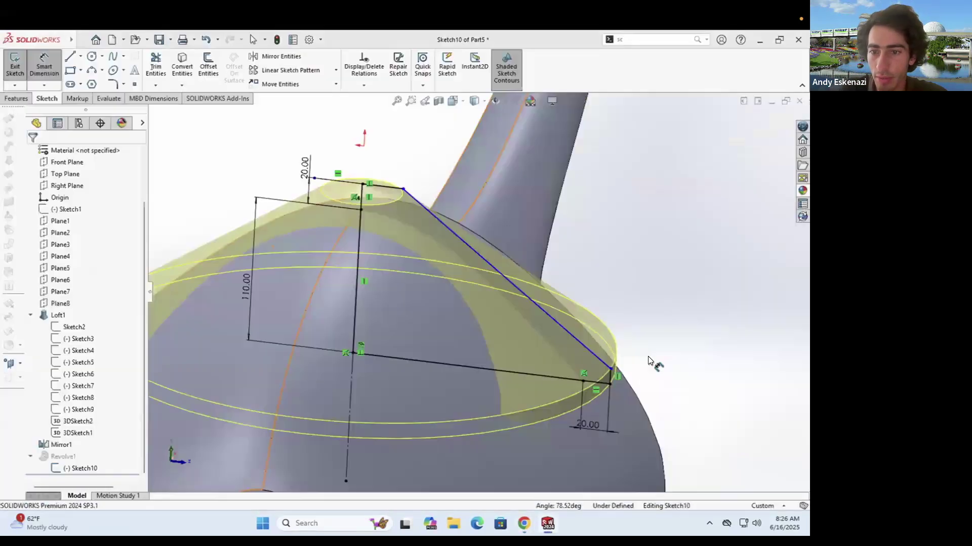
key(Escape)
Step: Convert the short vertical line at the cap's rim to construction geometry
scroll(612, 378, down, 5)
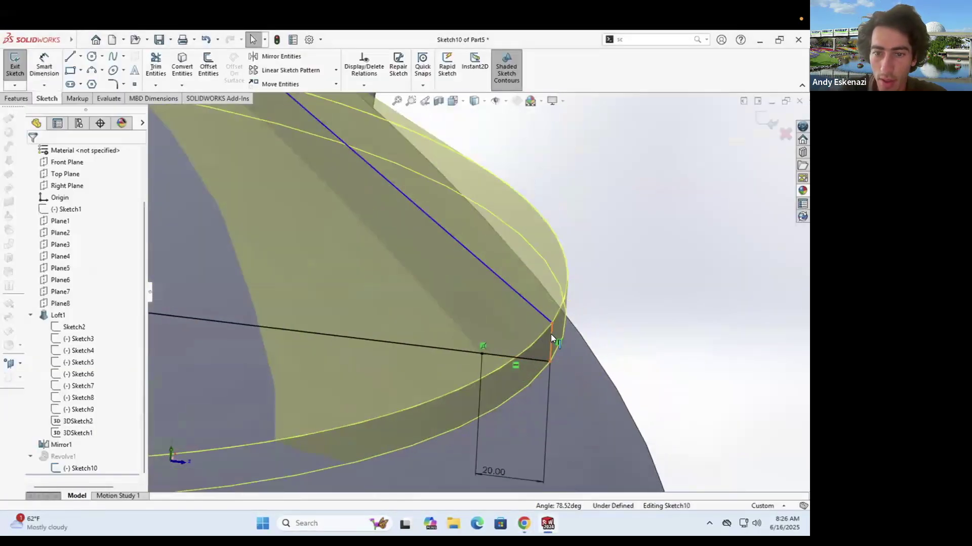
right_click(551, 334)
key(Escape)
key(Escape)
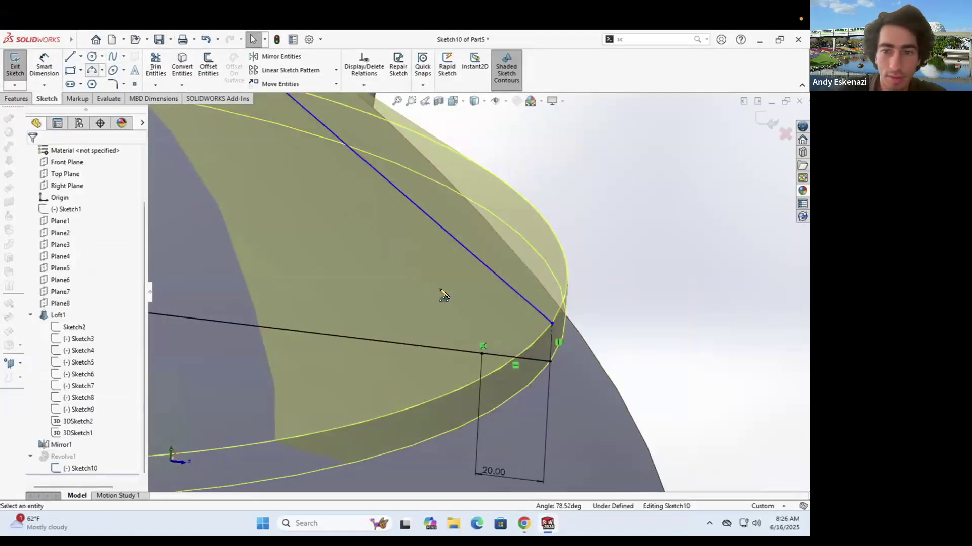
Step: Draw a three-point arc of about 5.85 mm radius bulging outward between the ends of the rim's vertical construction line
key(a)
click(551, 324)
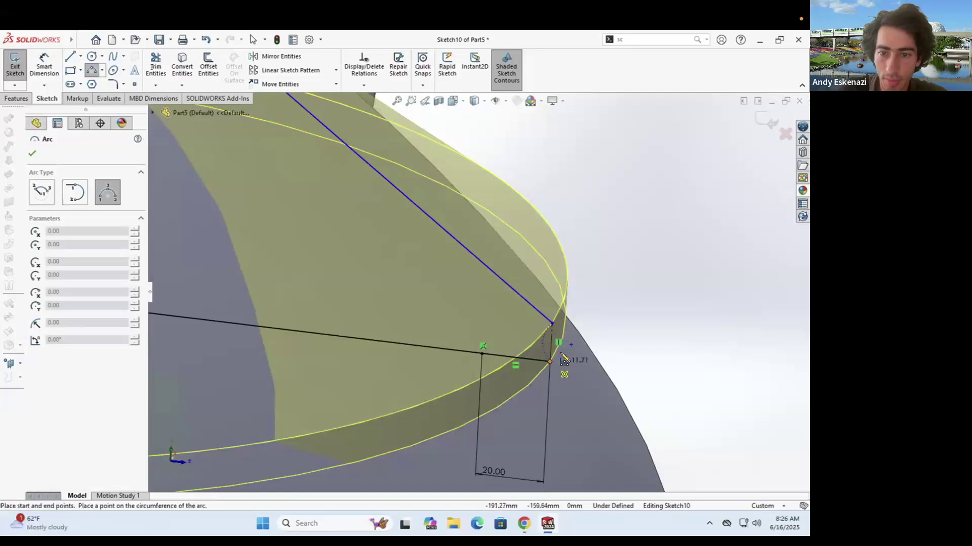
click(568, 355)
key(Escape)
scroll(583, 357, up, 5)
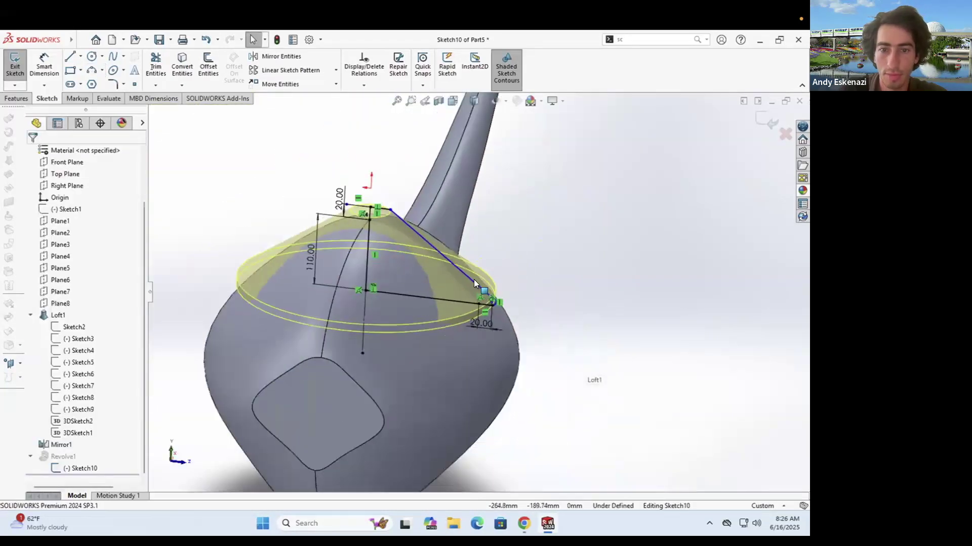
scroll(518, 319, down, 4)
scroll(517, 319, down, 2)
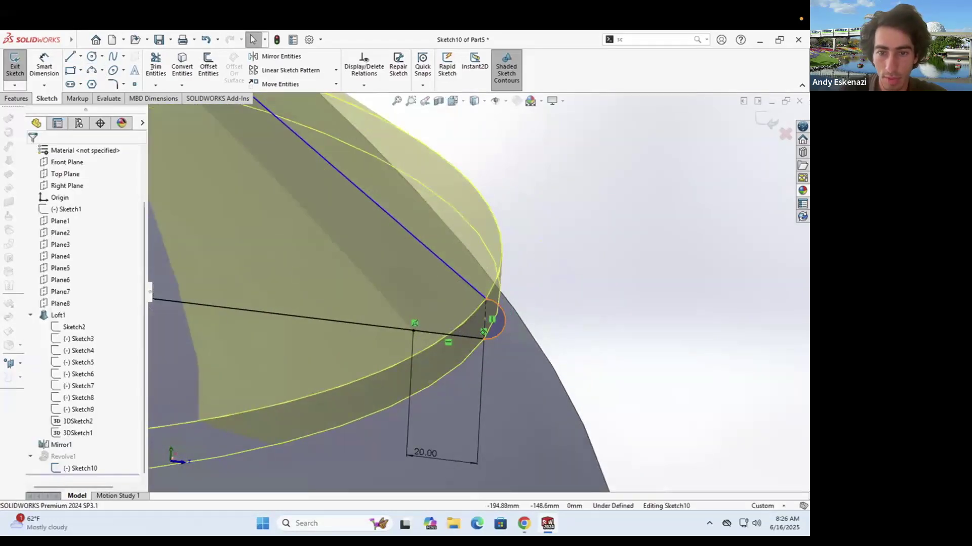
click(496, 304)
key(Escape)
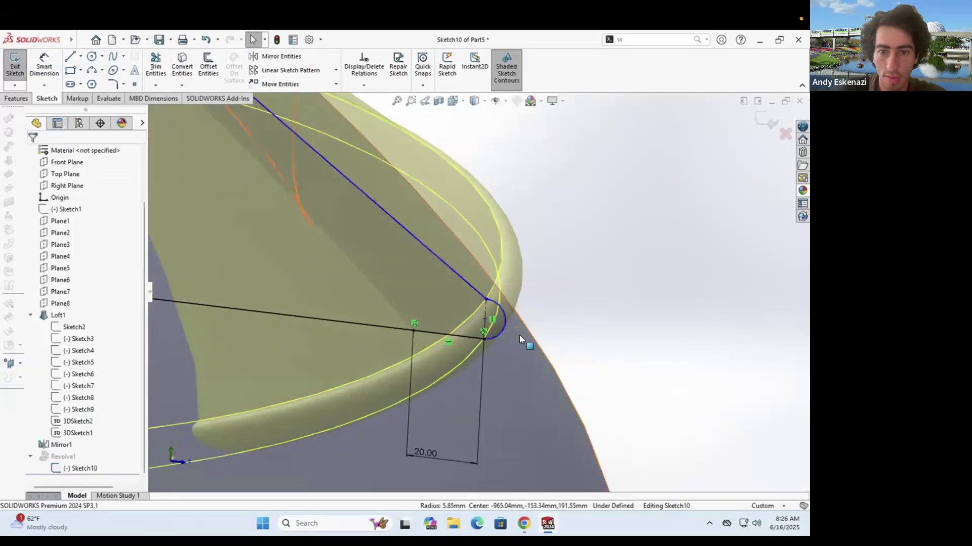
Step: Convert the short horizontal line at the top of the cap profile to construction geometry
middle_drag(519, 335, 425, 279)
scroll(411, 252, up, 4)
scroll(637, 407, down, 4)
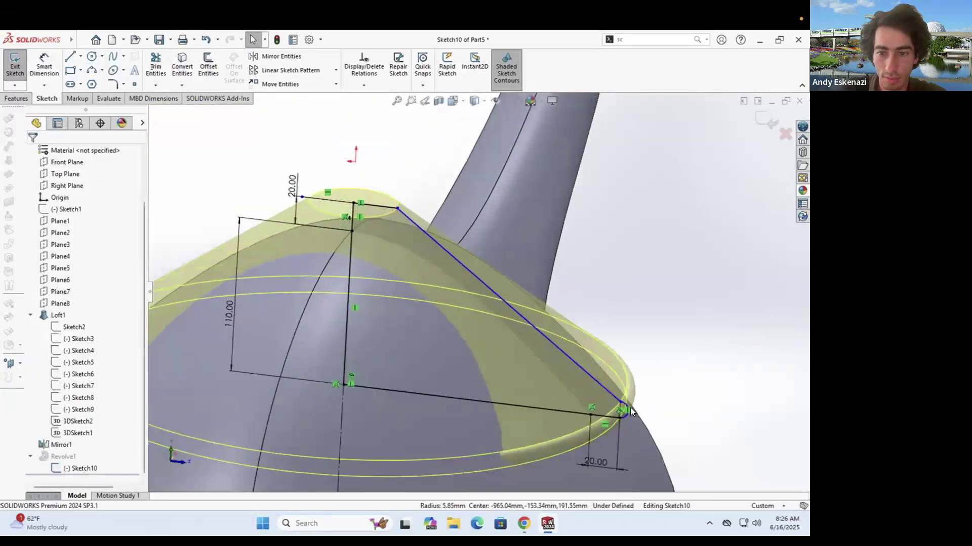
scroll(585, 387, down, 2)
scroll(550, 346, up, 4)
scroll(324, 166, down, 6)
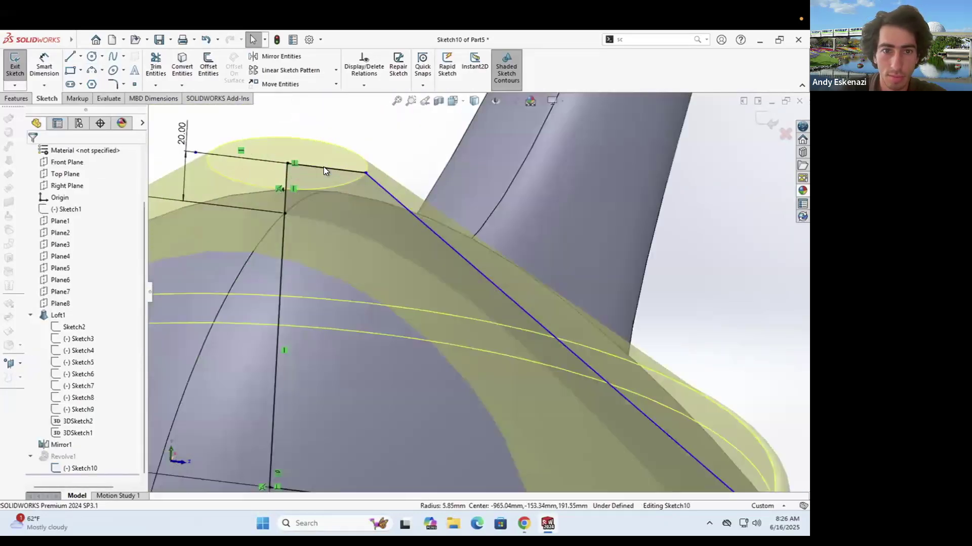
right_click(381, 192)
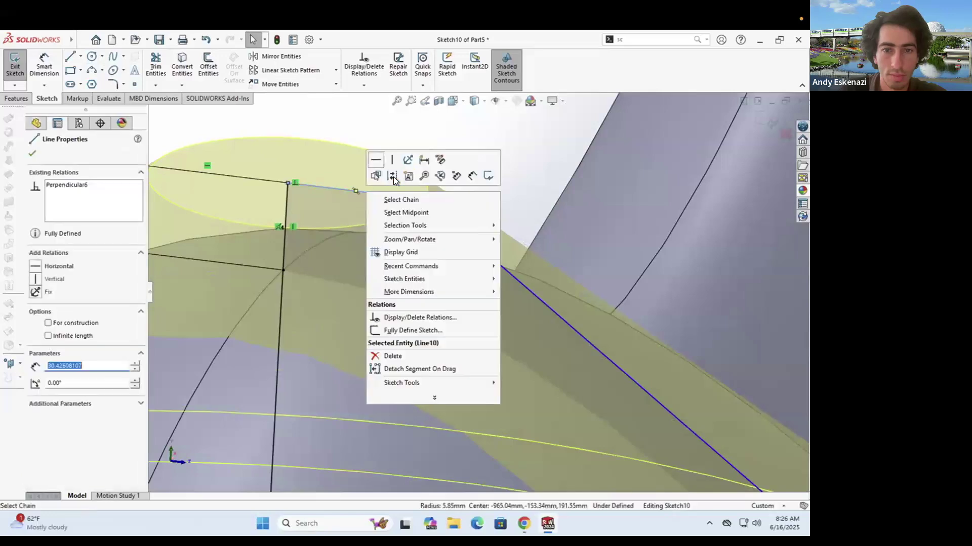
click(384, 197)
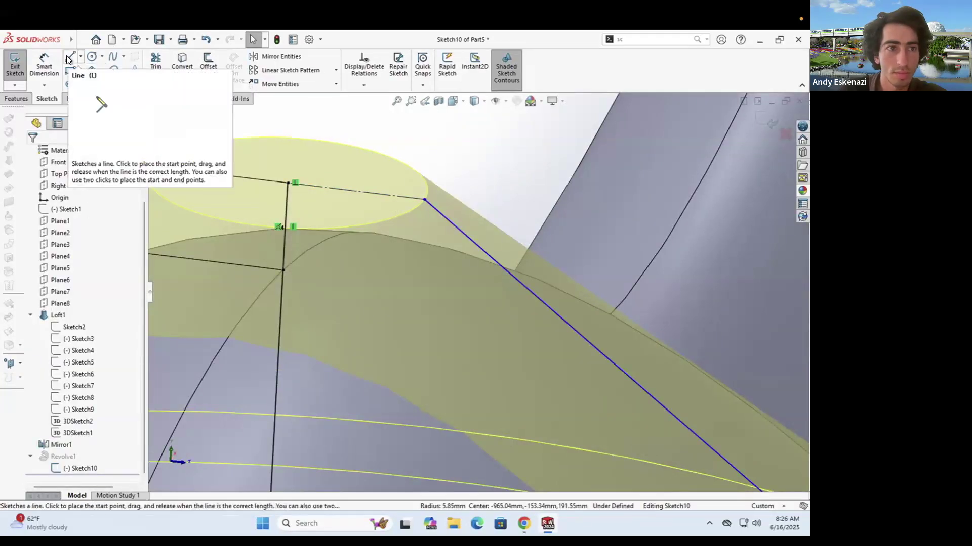
Step: Draw a three-point arc spanning about 72 mm from the profile's top point to the sloped line, and convert that line to construction
click(92, 71)
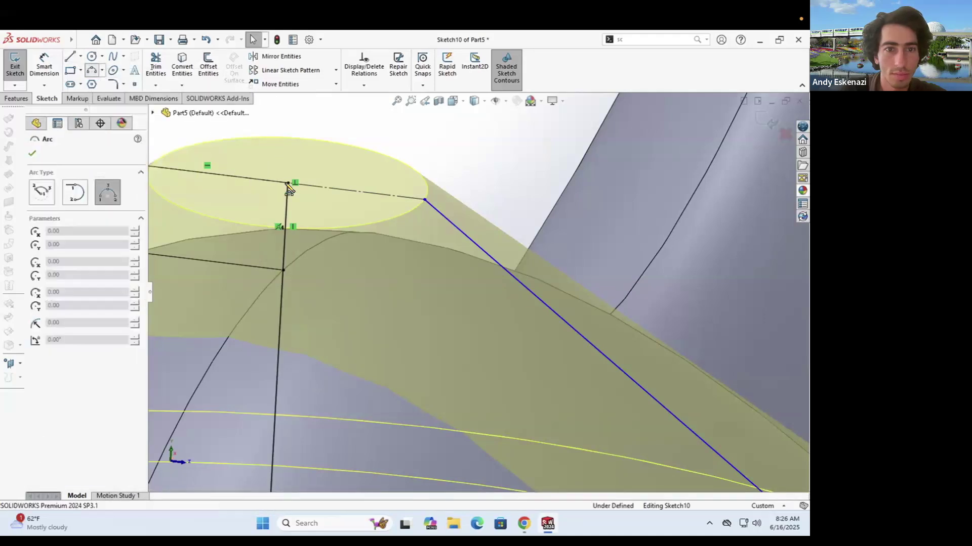
click(288, 183)
click(576, 332)
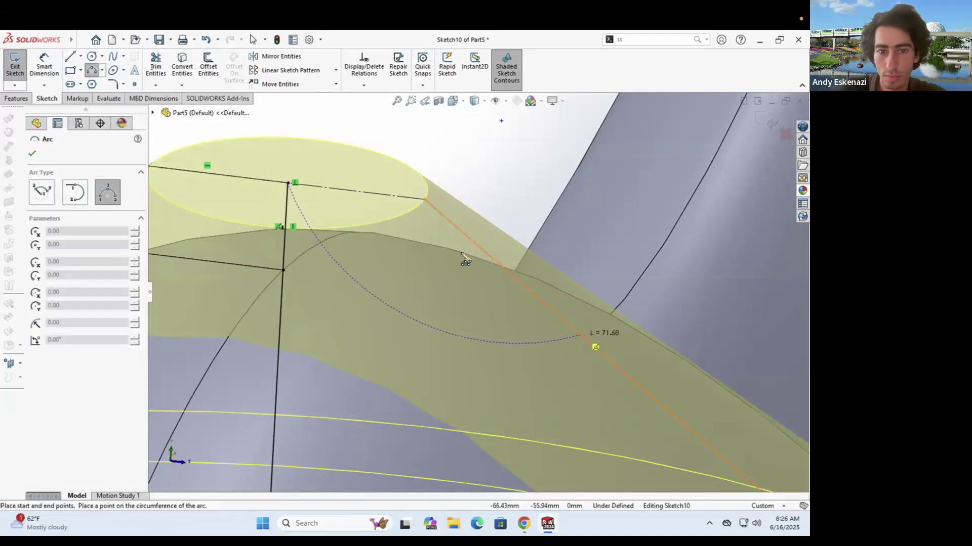
click(456, 238)
key(Escape)
click(459, 231)
right_click(475, 230)
click(475, 217)
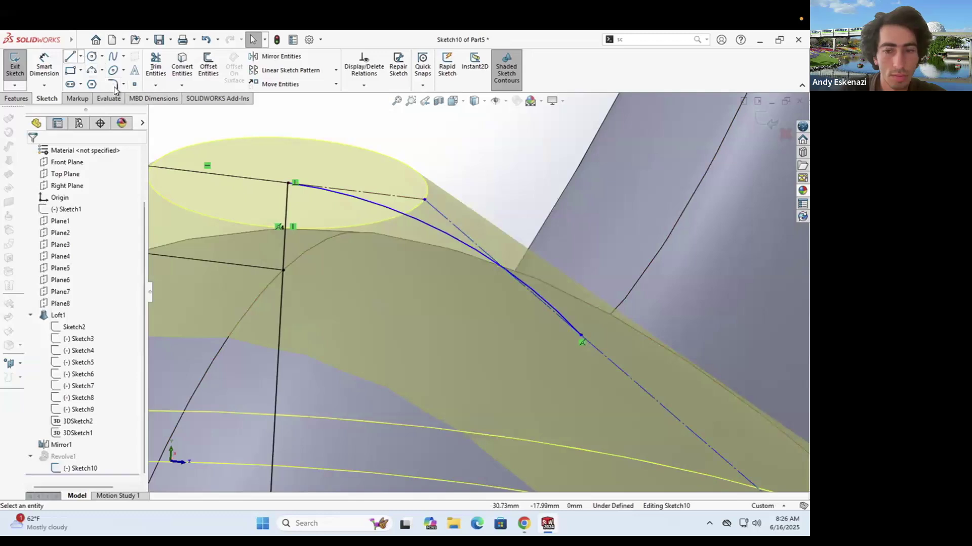
Step: Add a tangent relation between the small rim arc and the sloped construction line
click(102, 57)
scroll(541, 333, up, 8)
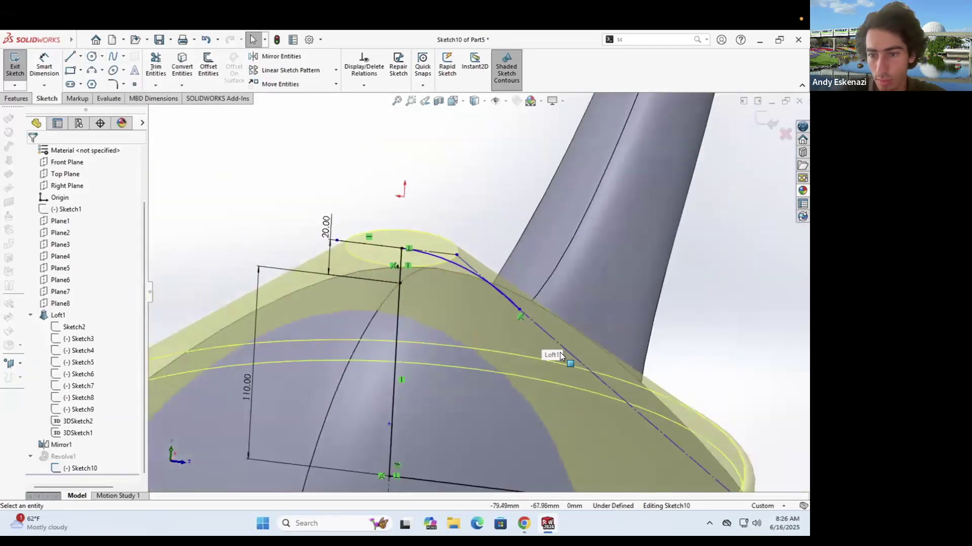
scroll(544, 333, down, 4)
scroll(521, 315, down, 4)
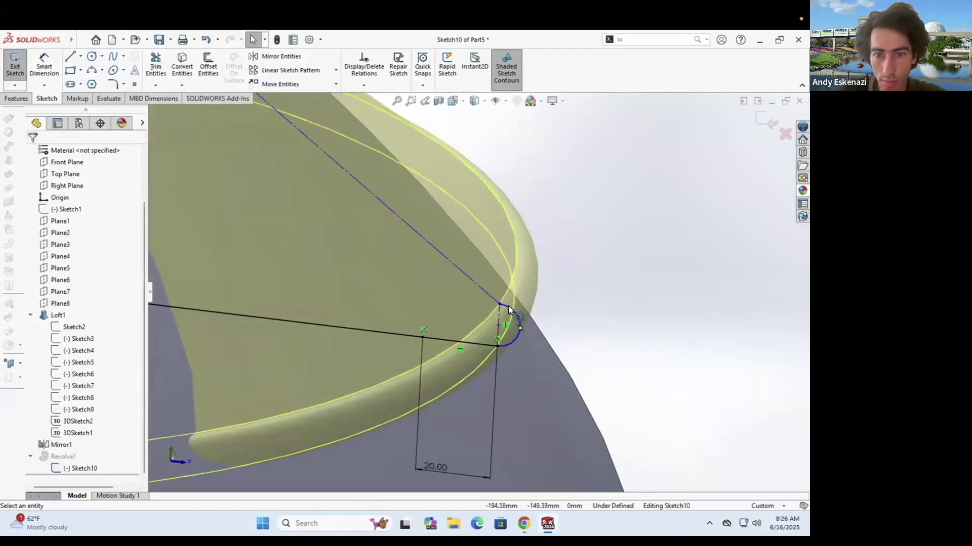
click(508, 306)
ctrl+click(475, 289)
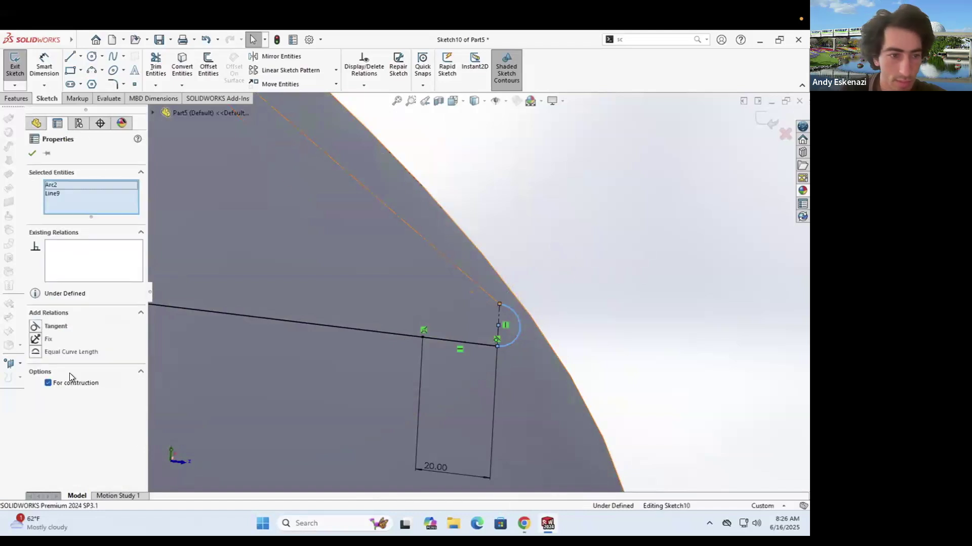
click(35, 327)
click(496, 379)
scroll(498, 377, up, 5)
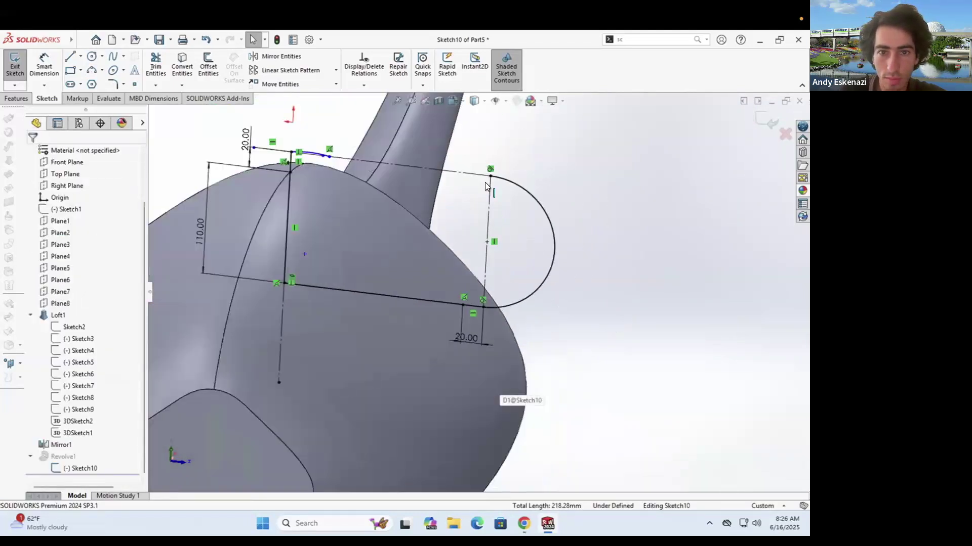
Step: Undo the tangent relation between the small rim arc and the sloped construction line
drag(459, 212, 434, 270)
key(ctrl+z)
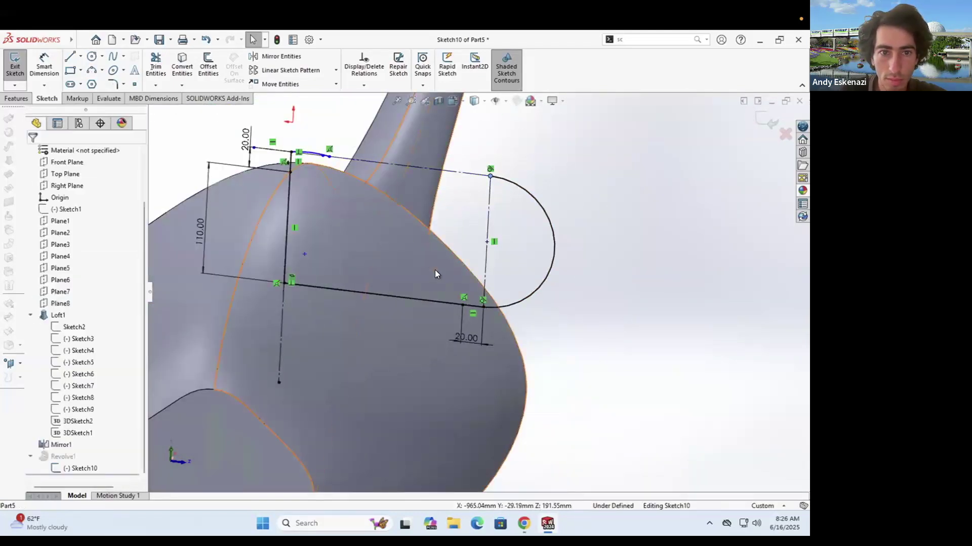
key(ctrl+z)
scroll(482, 291, down, 5)
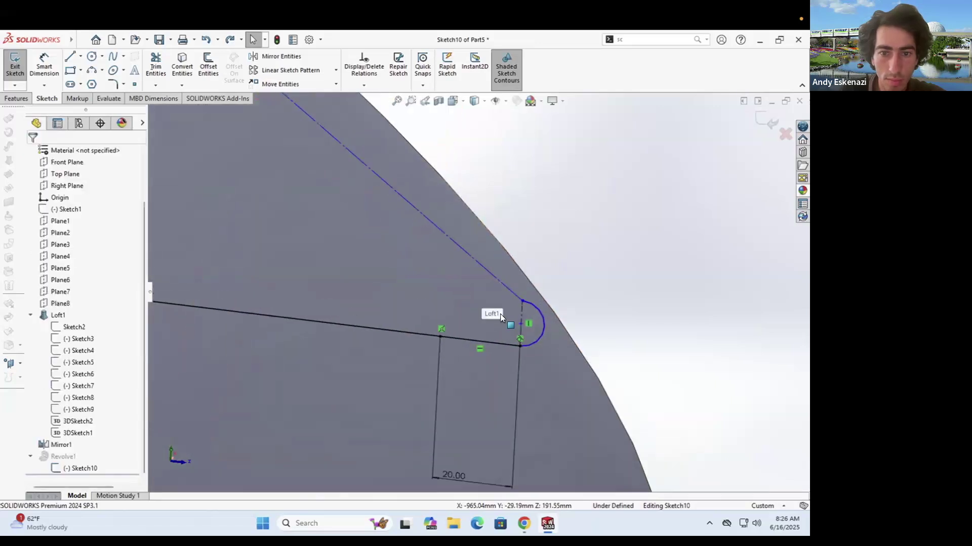
key(d)
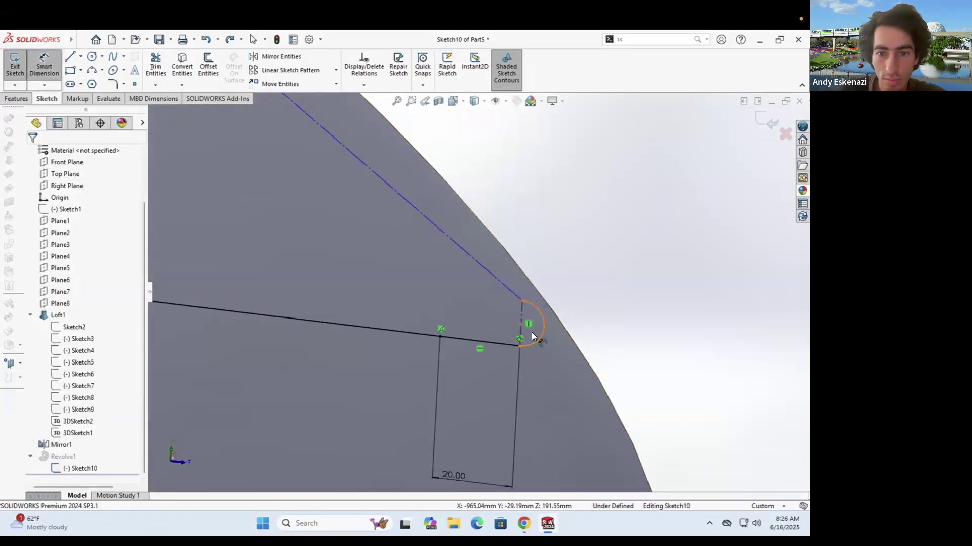
key(Escape)
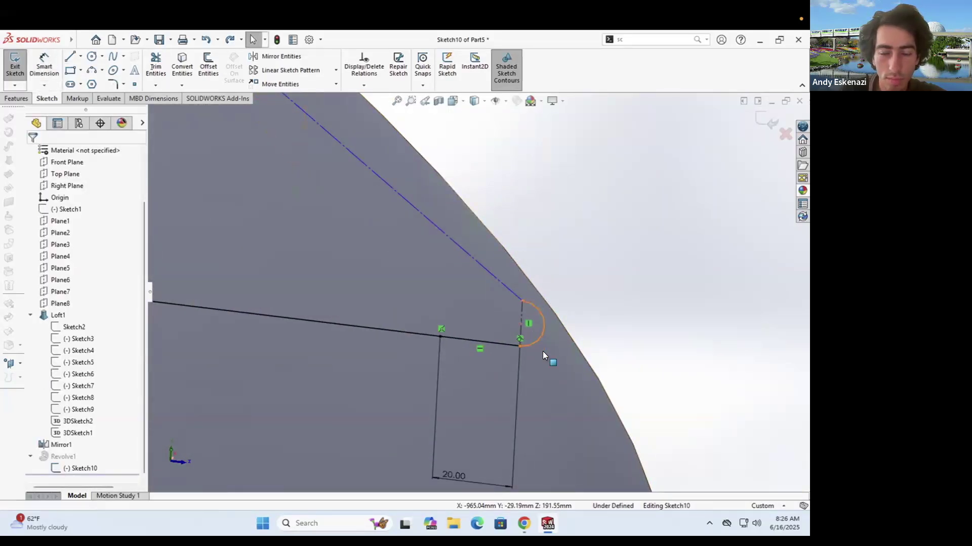
Step: Add a tangent relation between the large arc and the short horizontal construction line at the cap's top
scroll(582, 400, up, 1)
scroll(582, 396, up, 5)
scroll(340, 153, down, 4)
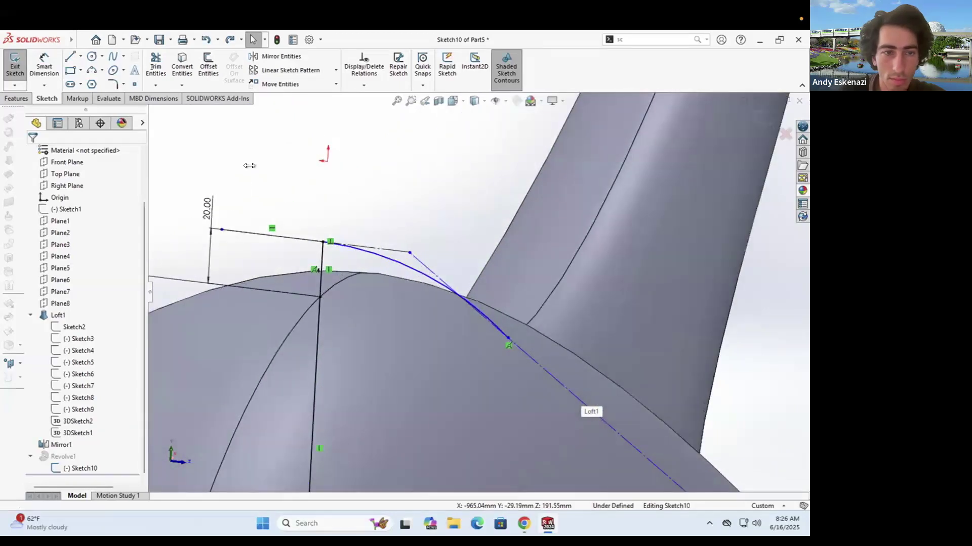
click(365, 252)
ctrl+click(292, 238)
click(36, 326)
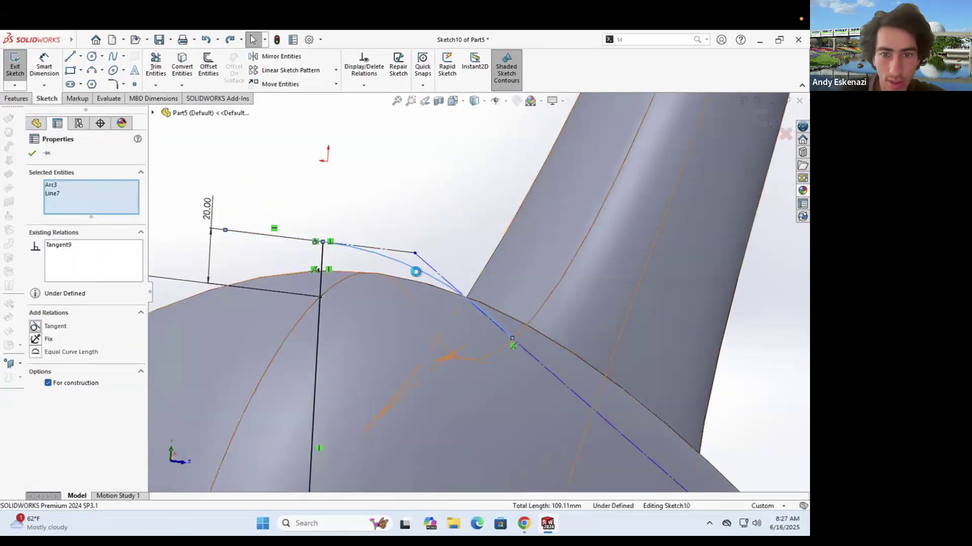
Step: Make the large arc tangent to the sloped construction line as well
click(529, 349)
ctrl+click(527, 353)
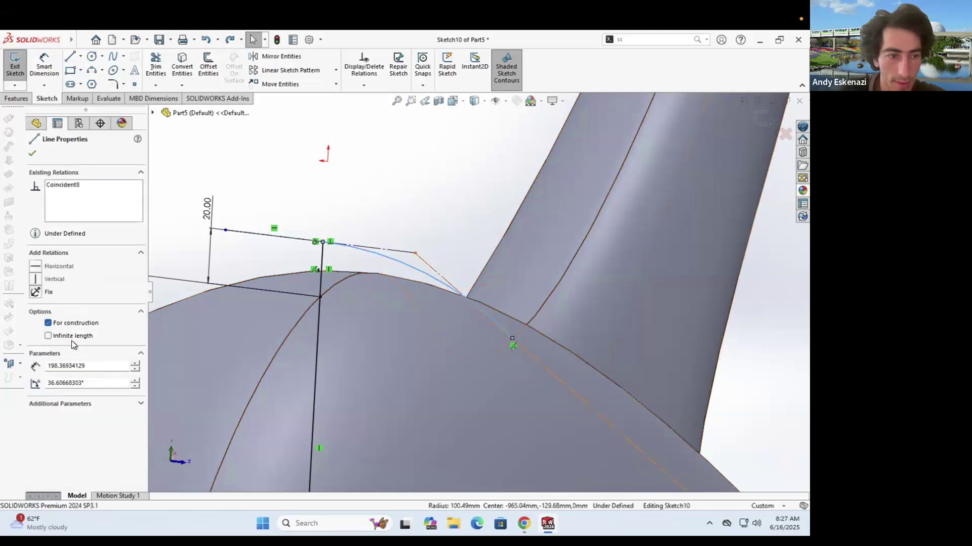
click(36, 327)
click(181, 148)
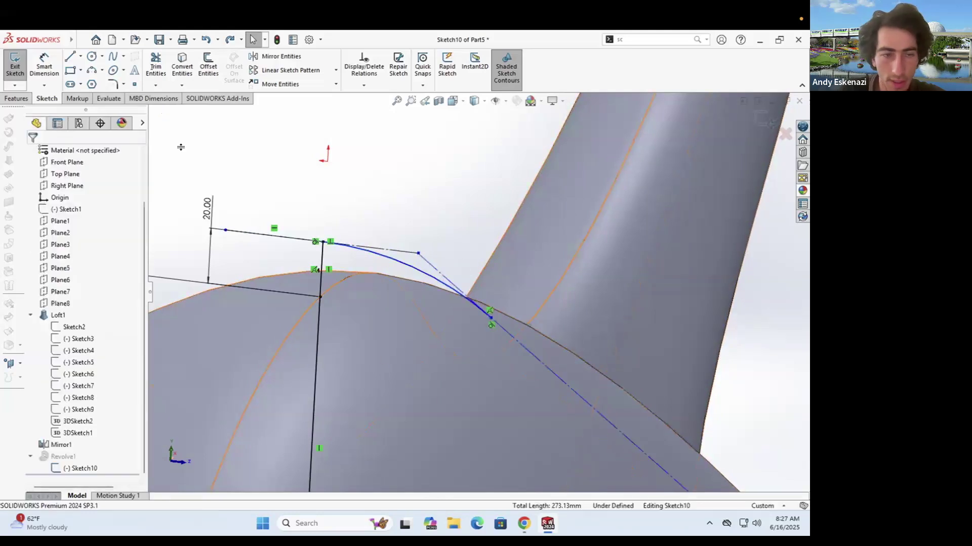
Step: Dimension the angle between the short horizontal construction line and the sloped construction line
click(45, 65)
click(430, 269)
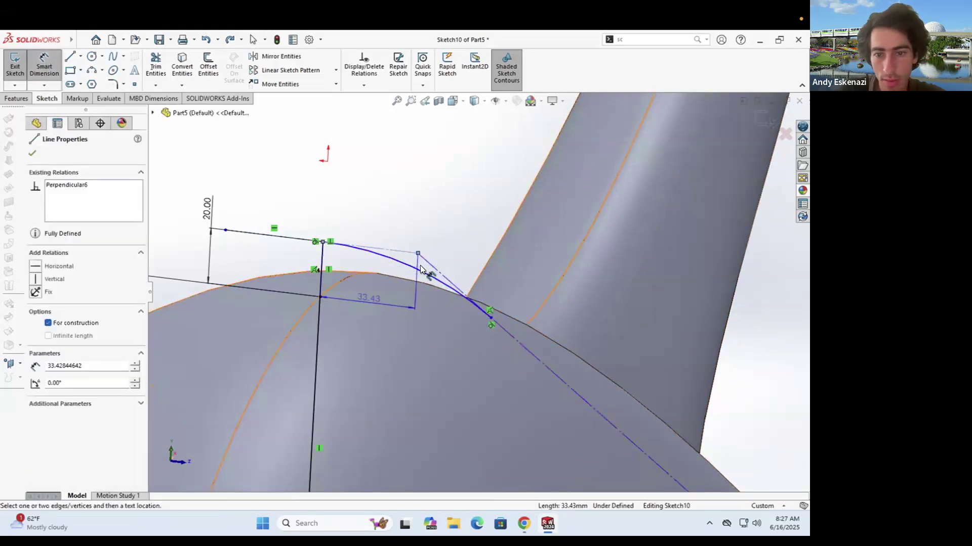
scroll(420, 265, up, 4)
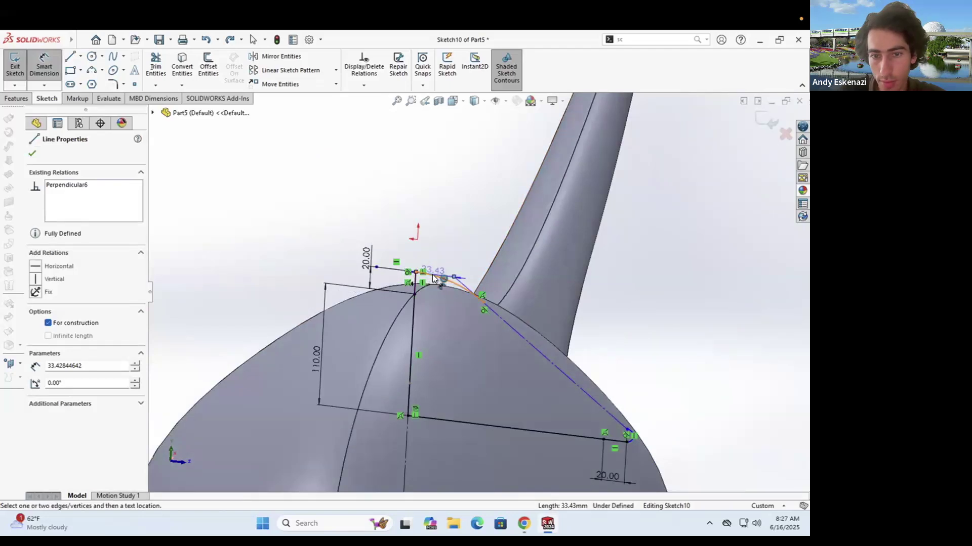
scroll(435, 275, down, 3)
click(466, 322)
click(467, 323)
click(421, 308)
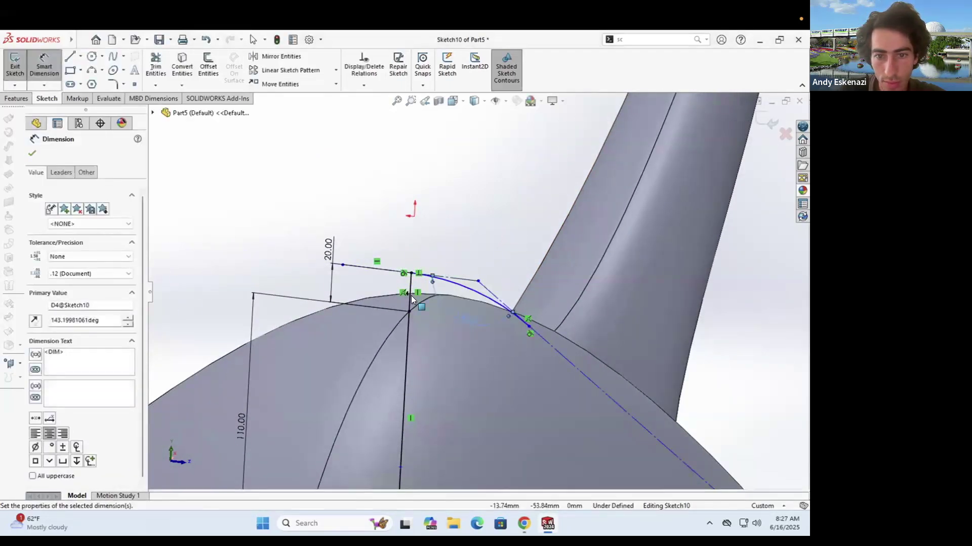
key(Escape)
Step: Try to make the small rim arc tangent to the sloped construction line, then undo the relation
scroll(479, 334, up, 4)
scroll(515, 345, down, 6)
scroll(529, 319, down, 4)
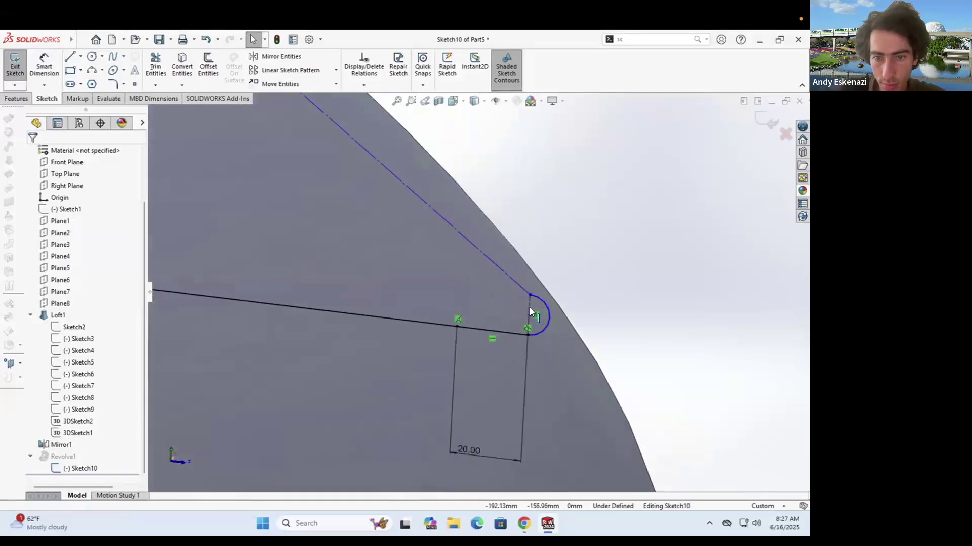
mouse_move(527, 295)
mouse_down()
mouse_move(527, 320)
mouse_move(535, 302)
mouse_up()
click(535, 303)
ctrl+click(516, 291)
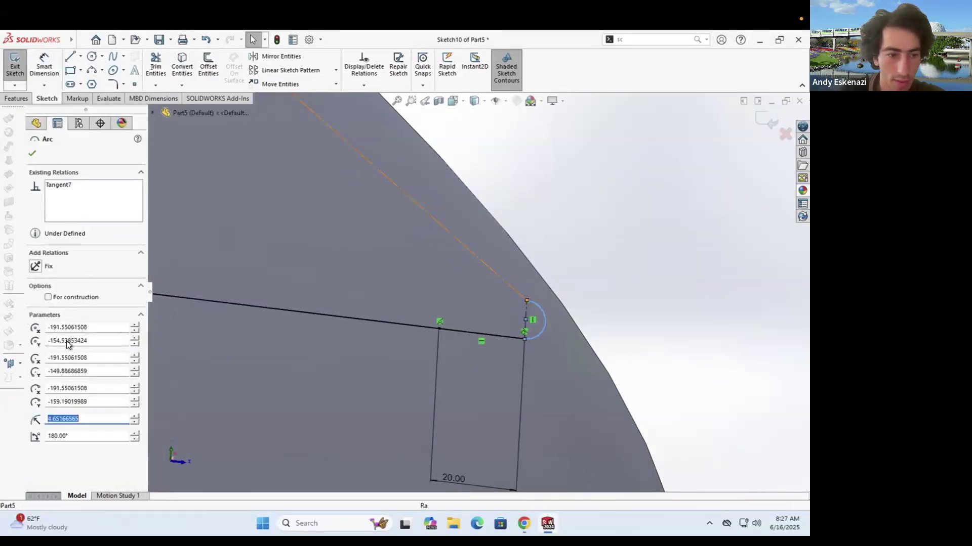
click(35, 326)
key(Escape)
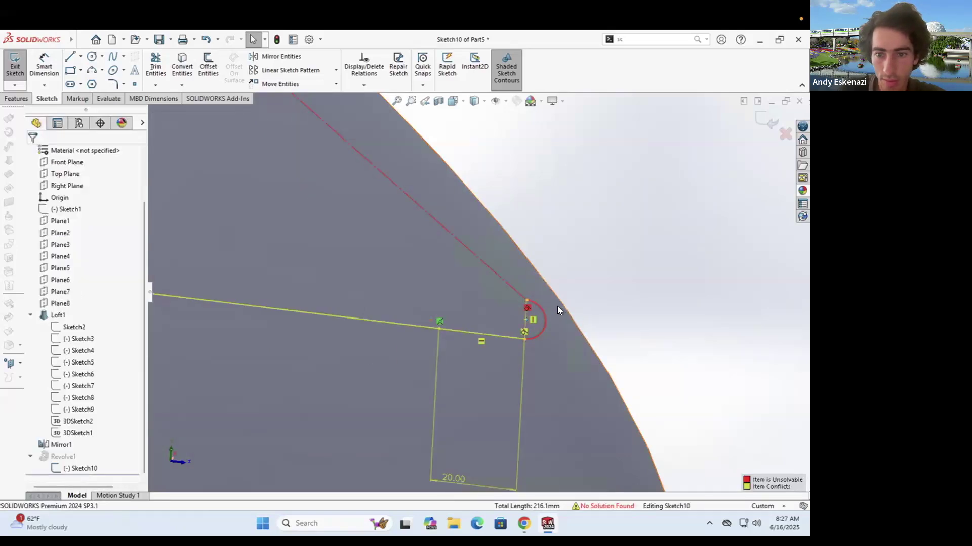
key(ctrl+z)
key(Escape)
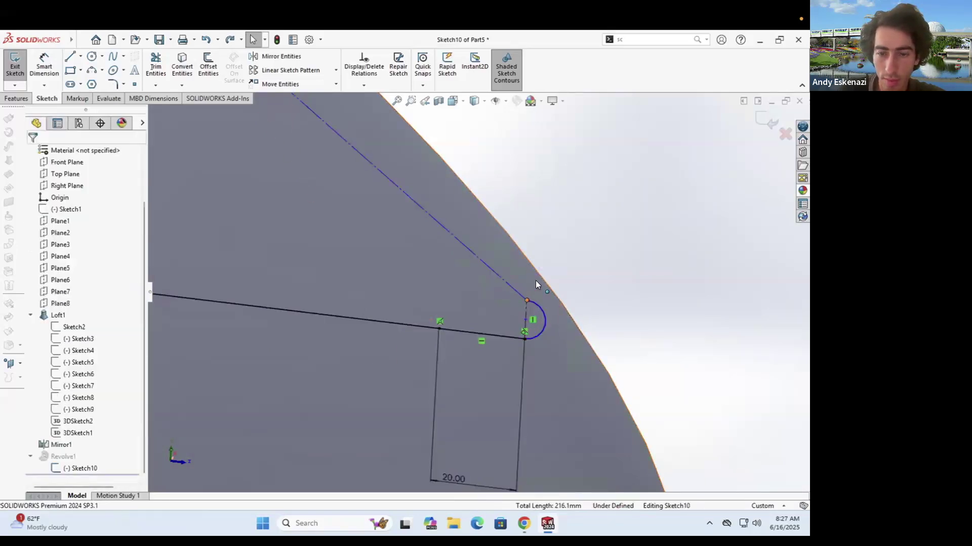
Step: Delete the vertical construction line joining the ends of the small rim arc
click(527, 303)
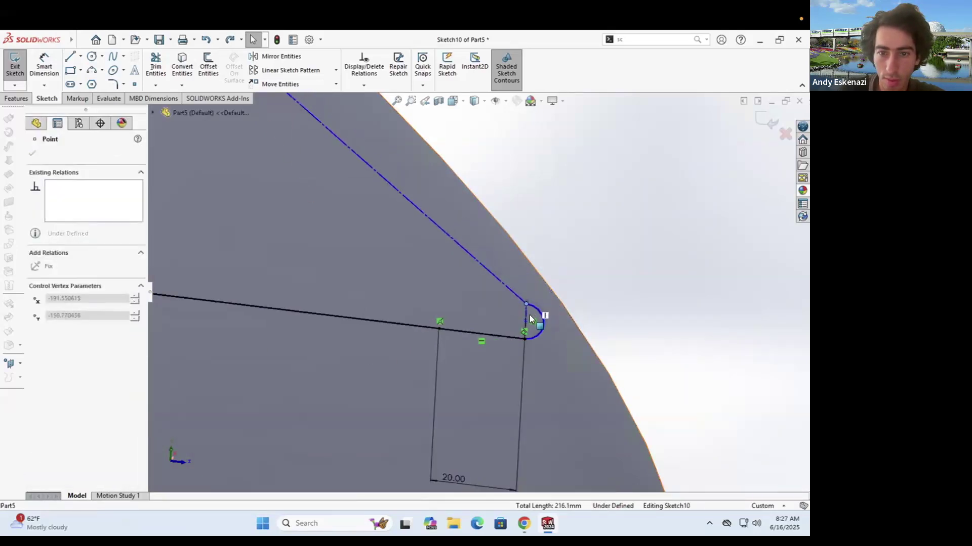
key(Escape)
scroll(538, 329, down, 6)
click(485, 317)
right_click(494, 415)
click(518, 484)
Step: Add a tangent relation between the freed rim arc and the sloped construction line
click(514, 236)
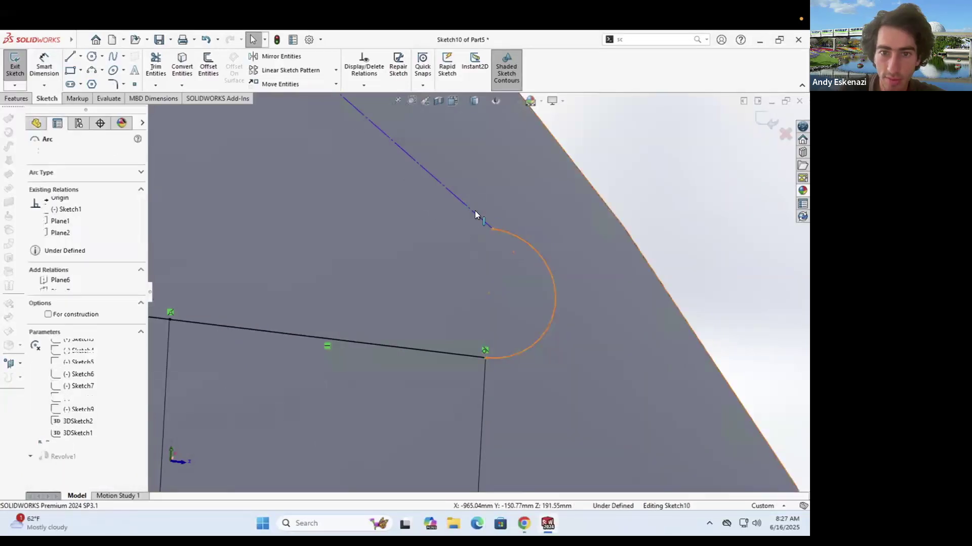
ctrl+click(477, 214)
click(56, 326)
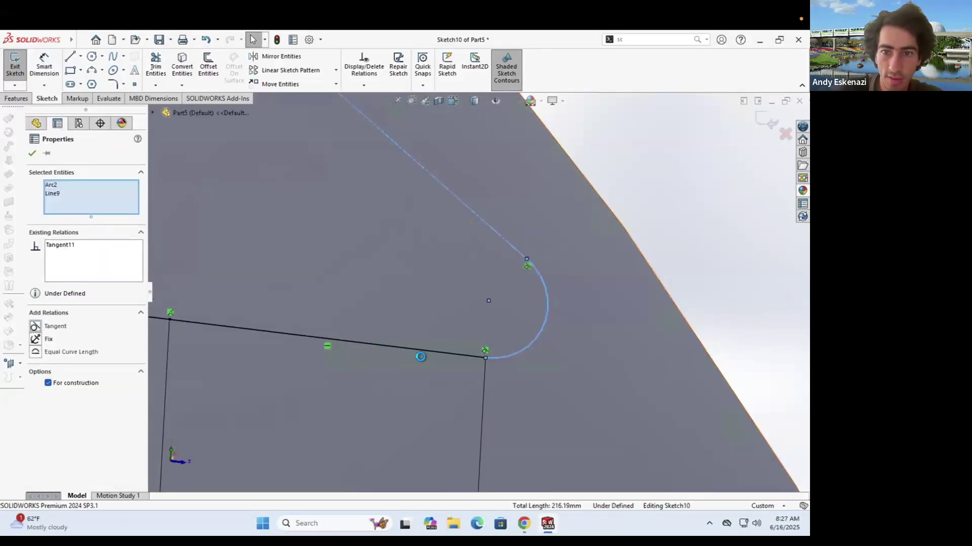
key(Escape)
Step: Draw a solid line from the large arc's lower end to the rim arc's upper end, closing the profile
scroll(439, 376, up, 10)
scroll(378, 233, down, 4)
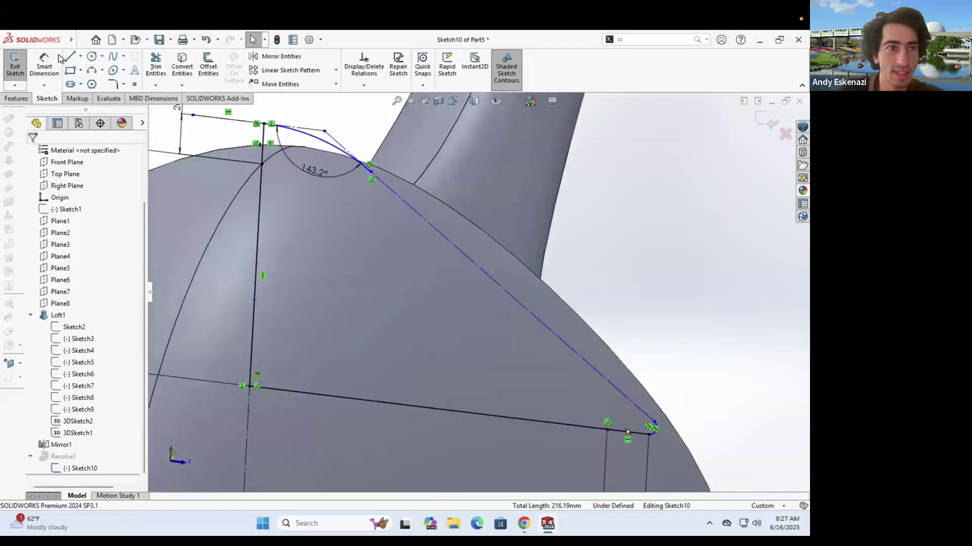
click(655, 422)
key(Escape)
Step: Dimension the distance between the rim arc's endpoints as 10 mm and exit the sketch to rebuild the cap
scroll(656, 424, down, 4)
scroll(607, 377, down, 3)
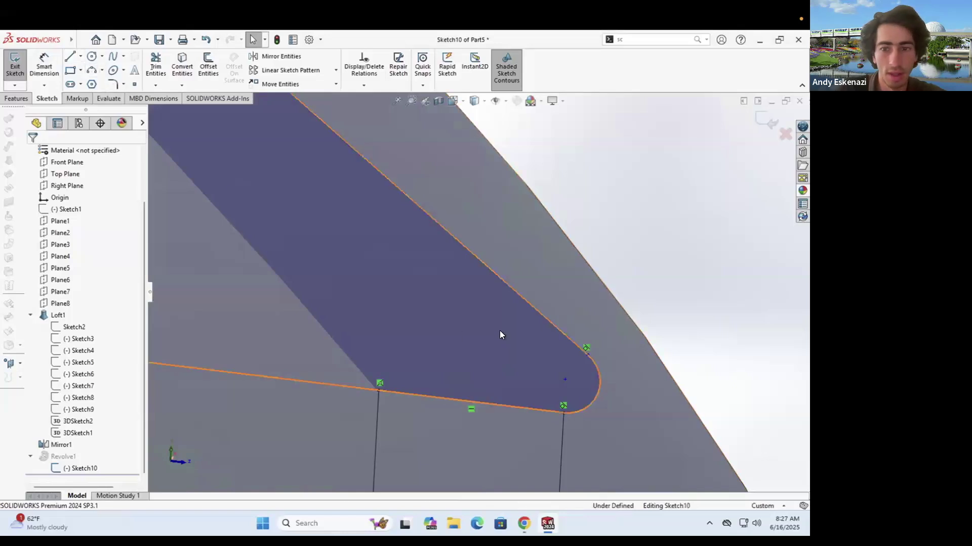
click(51, 65)
click(588, 355)
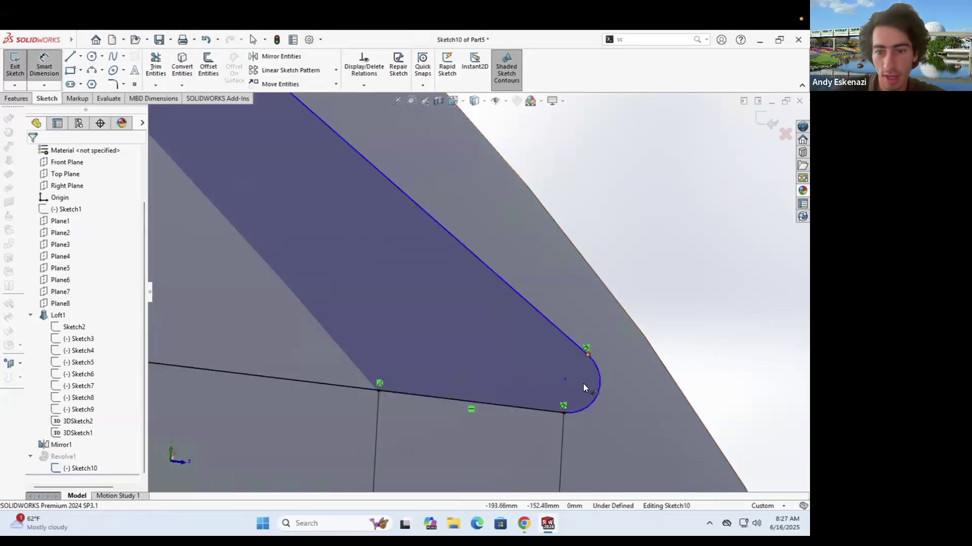
click(563, 413)
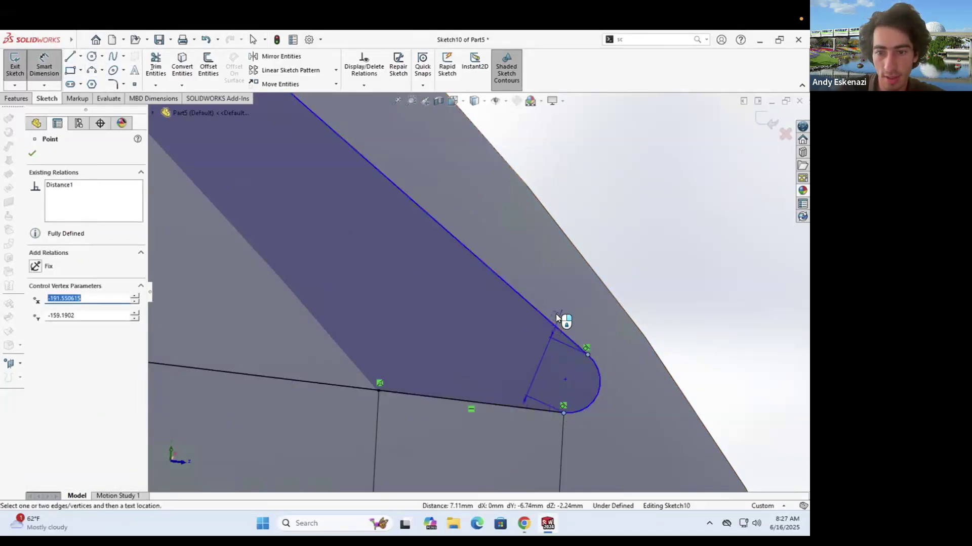
click(568, 302)
text(10)
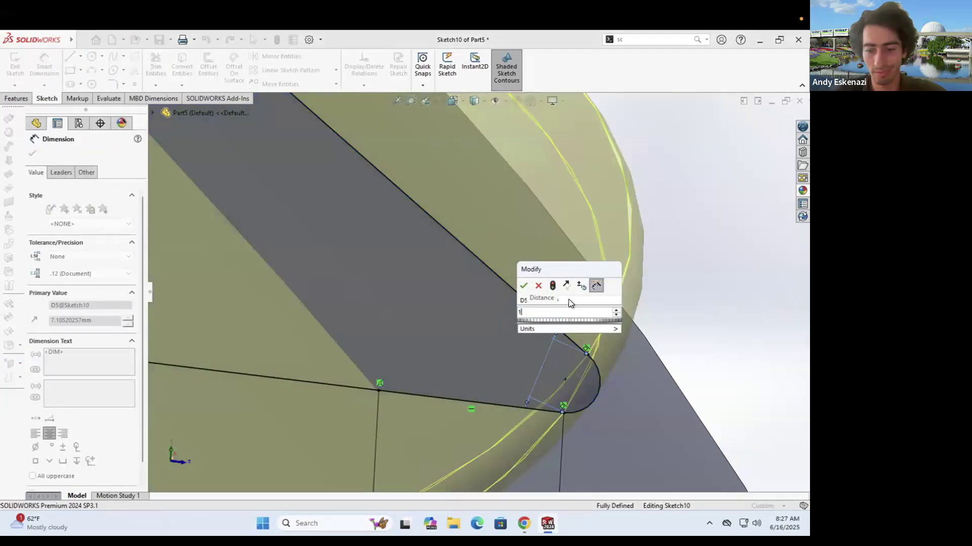
key(Return)
scroll(582, 329, up, 8)
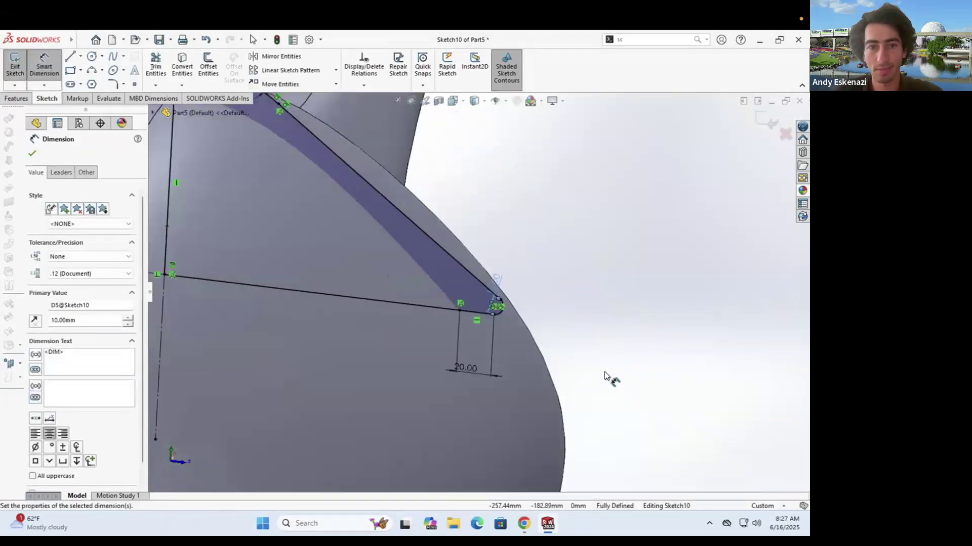
scroll(357, 179, down, 3)
click(16, 65)
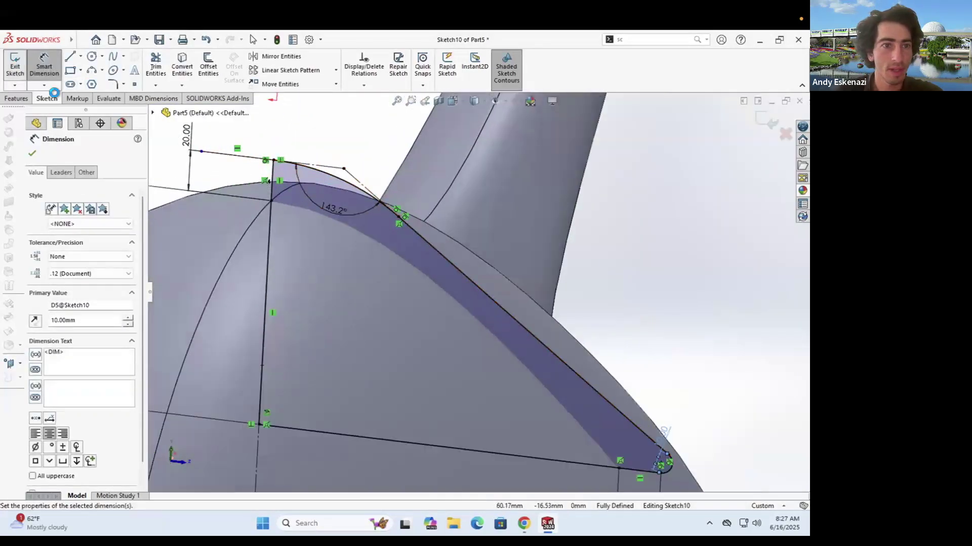
Step: Examine from several angles how the revolved cap meets the lamp body, and check the location of body section Sketch8
scroll(506, 339, up, 3)
mouse_move(443, 286)
middle_down()
mouse_move(401, 290)
mouse_move(508, 321)
middle_up()
scroll(486, 304, up, 6)
mouse_move(582, 355)
middle_down()
mouse_move(602, 360)
mouse_move(537, 329)
mouse_move(500, 283)
mouse_move(566, 258)
mouse_move(549, 243)
mouse_move(545, 308)
middle_up()
scroll(528, 311, down, 3)
scroll(528, 312, up, 4)
scroll(512, 327, down, 2)
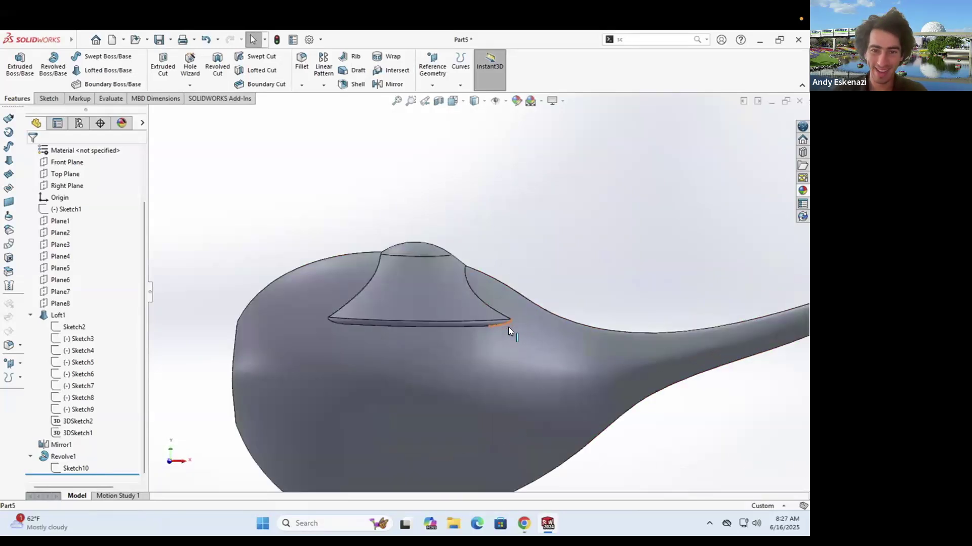
middle_drag(428, 330, 505, 292)
middle_drag(376, 281, 374, 252)
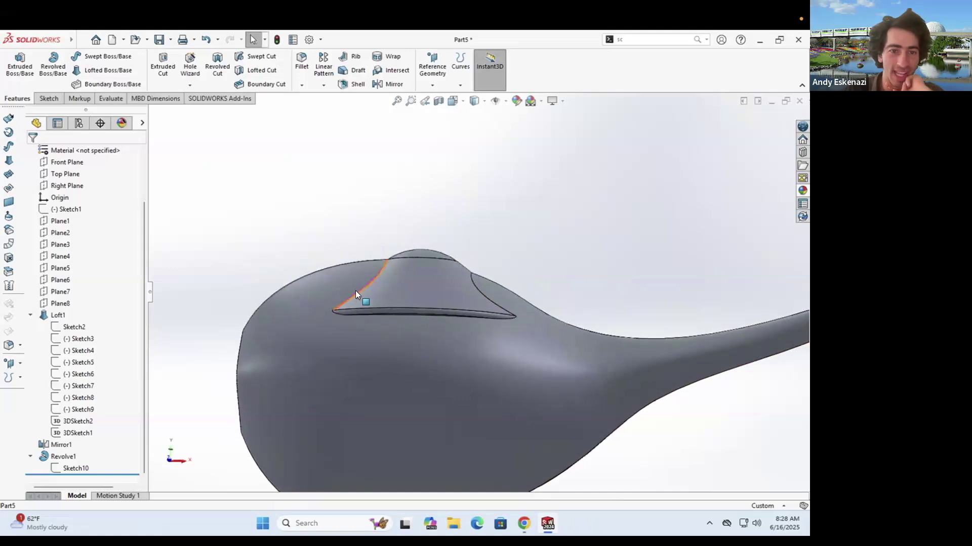
middle_drag(387, 349, 371, 315)
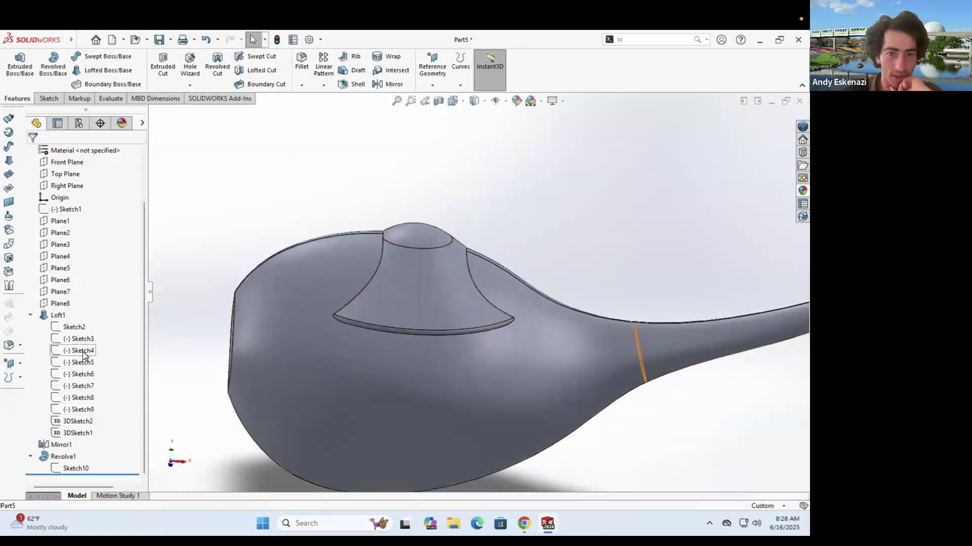
click(75, 397)
mouse_move(374, 358)
middle_down()
mouse_move(408, 347)
mouse_move(385, 354)
mouse_move(372, 336)
middle_up()
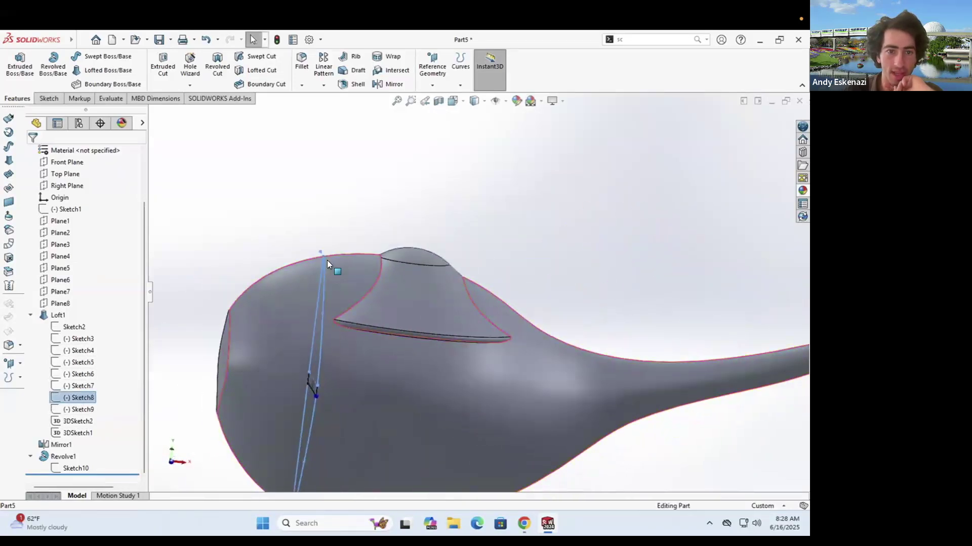
Step: Open Sketch1 for editing and try moving the upper outline points of the body's two blunt-end sections, then undo the changes
right_click(68, 208)
click(77, 178)
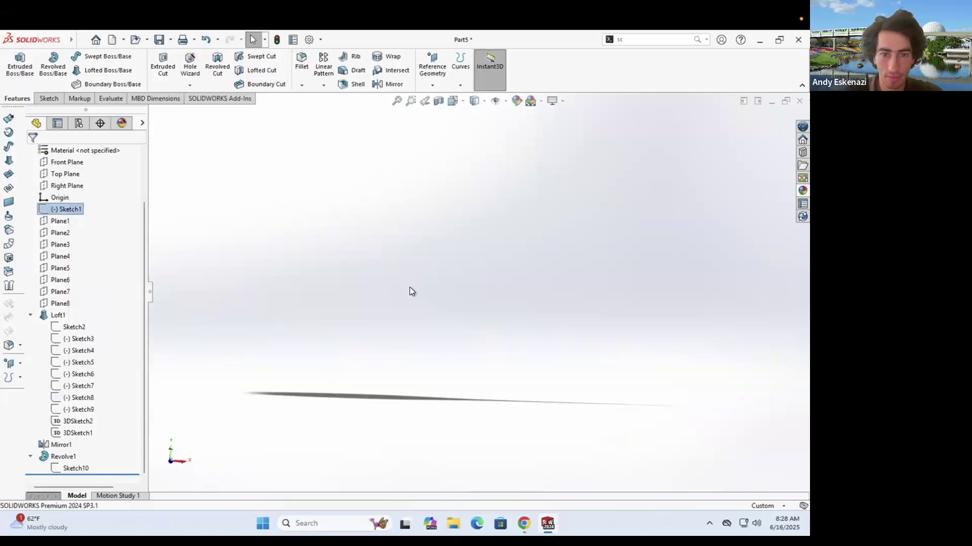
scroll(387, 248, down, 5)
drag(375, 220, 374, 235)
click(270, 267)
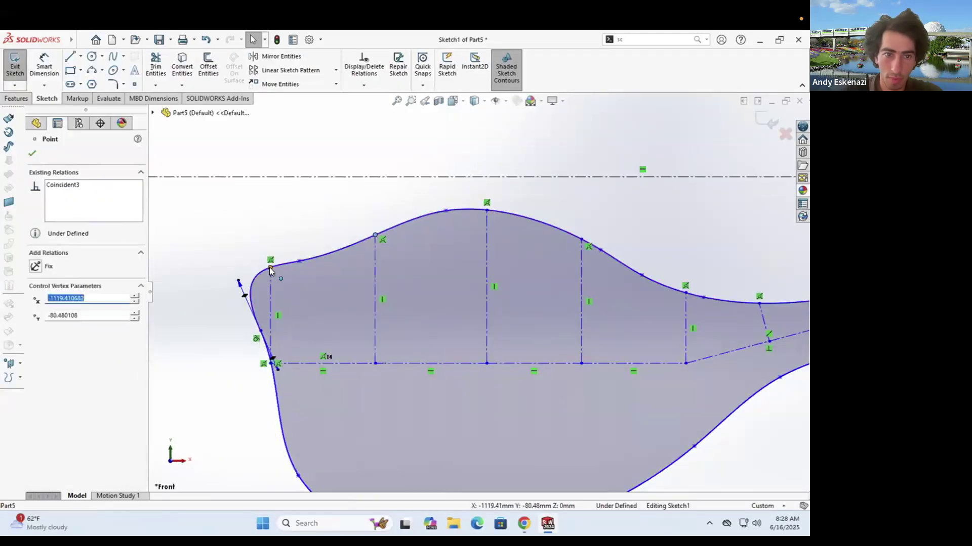
click(275, 280)
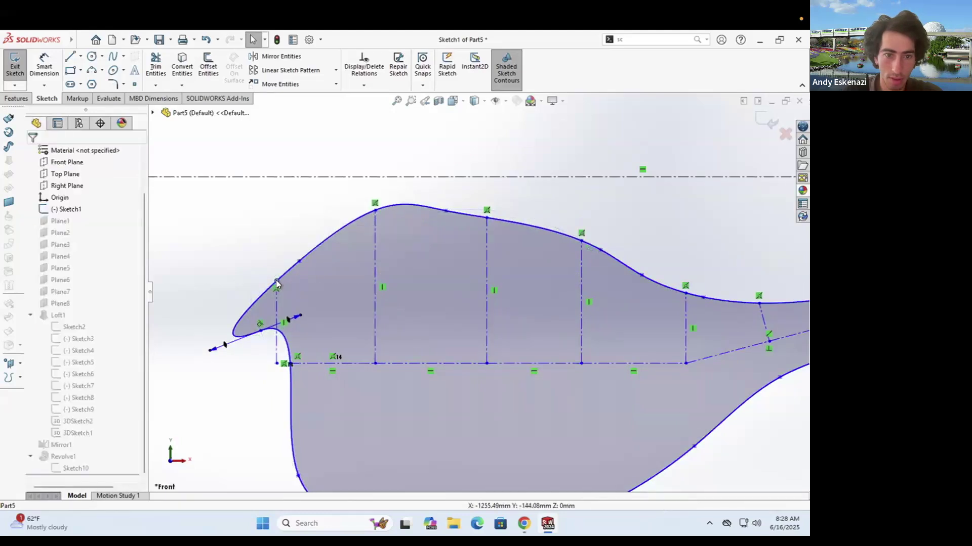
key(ctrl+z)
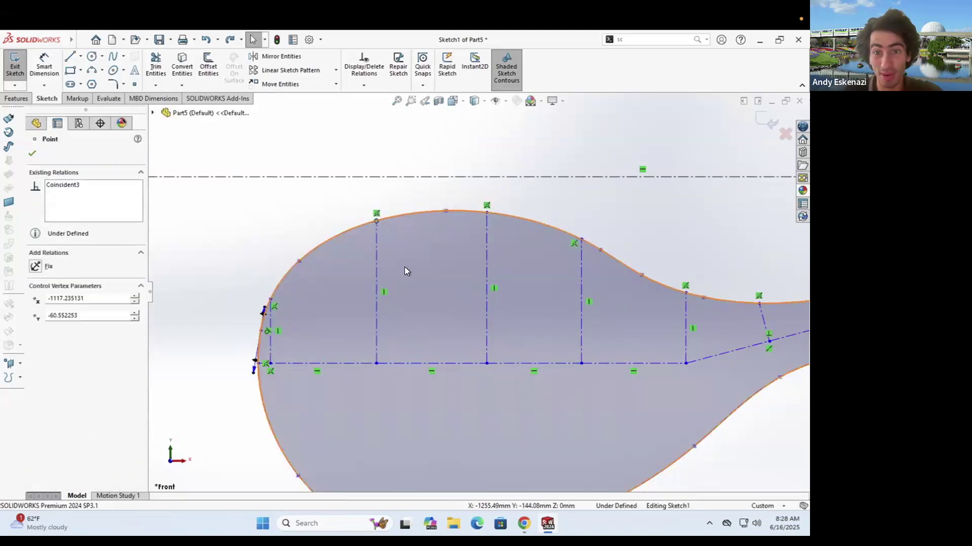
Step: Try lowering the upper outline points of the two blunt-end sections again, undo both moves, and exit Sketch1
drag(269, 306, 269, 316)
drag(375, 219, 373, 237)
key(ctrl+z)
key(ctrl+z)
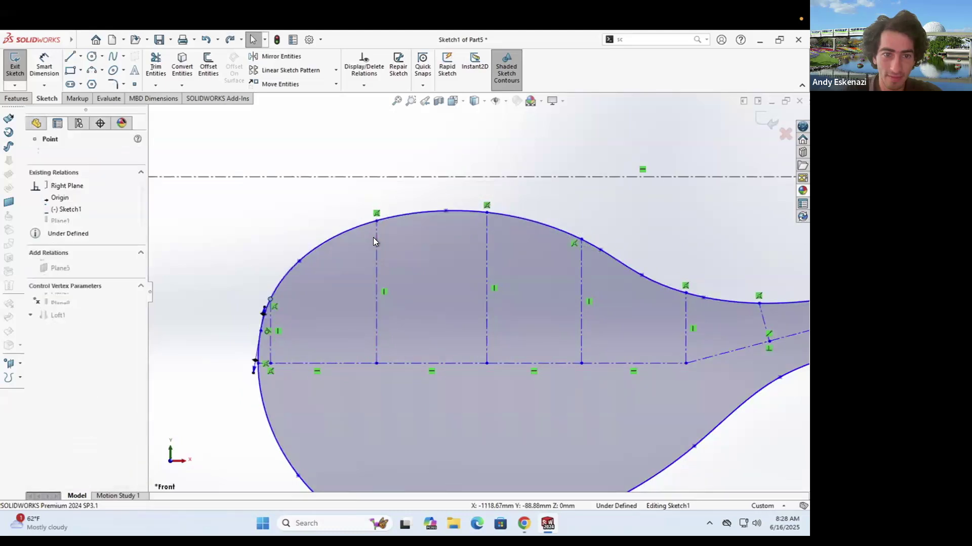
click(14, 64)
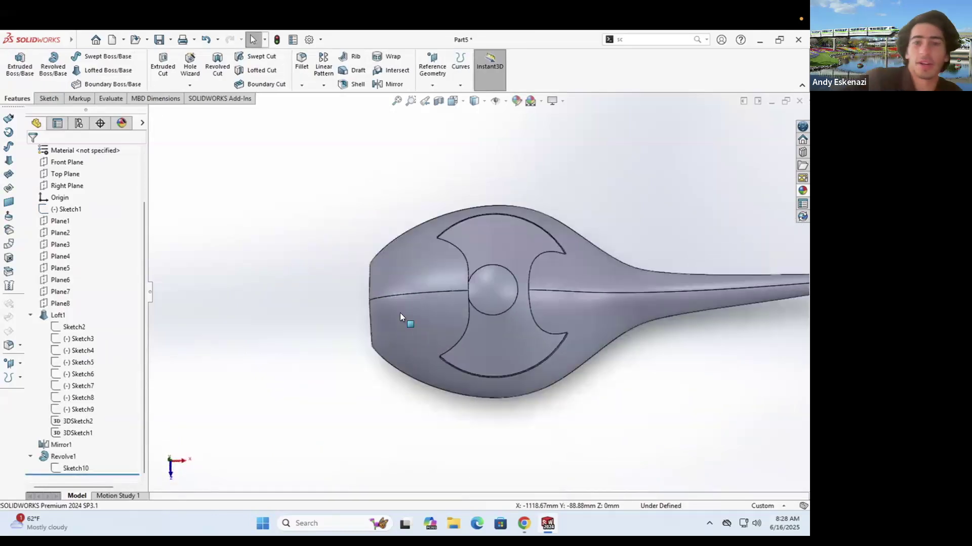
Step: Open the cap's Sketch10 for editing and set the height of its apex above the body-top reference point to 40 mm
middle_drag(419, 358, 436, 195)
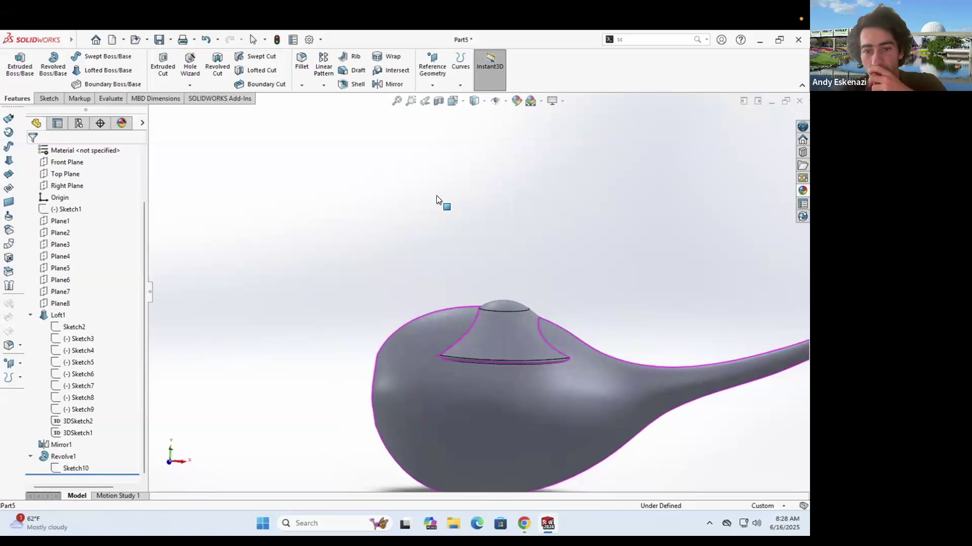
right_click(74, 466)
middle_drag(195, 327, 487, 228)
scroll(306, 198, up, 3)
mouse_move(354, 212)
middle_down()
mouse_move(392, 208)
mouse_move(418, 299)
mouse_move(373, 205)
mouse_move(336, 234)
middle_up()
scroll(418, 299, down, 5)
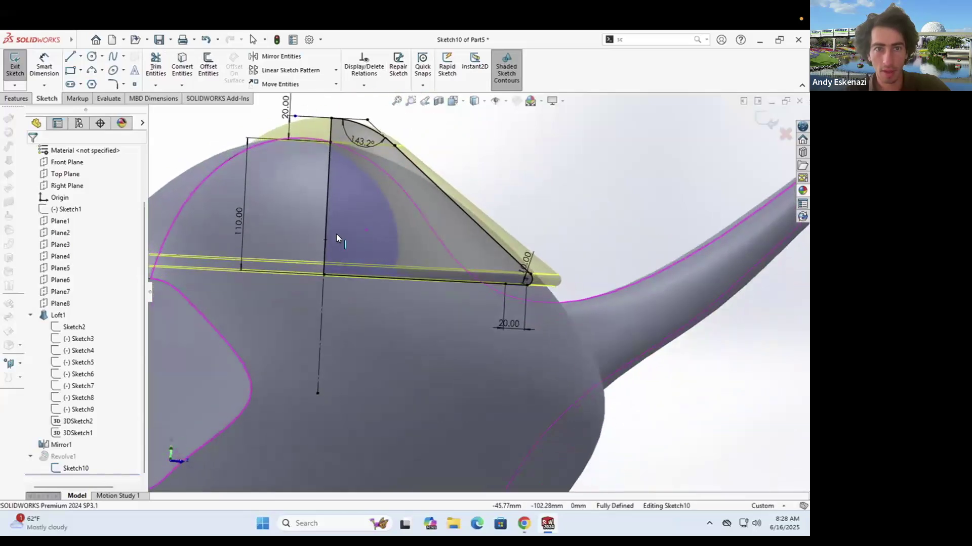
scroll(370, 204, up, 3)
middle_drag(372, 205, 403, 205)
scroll(402, 205, down, 2)
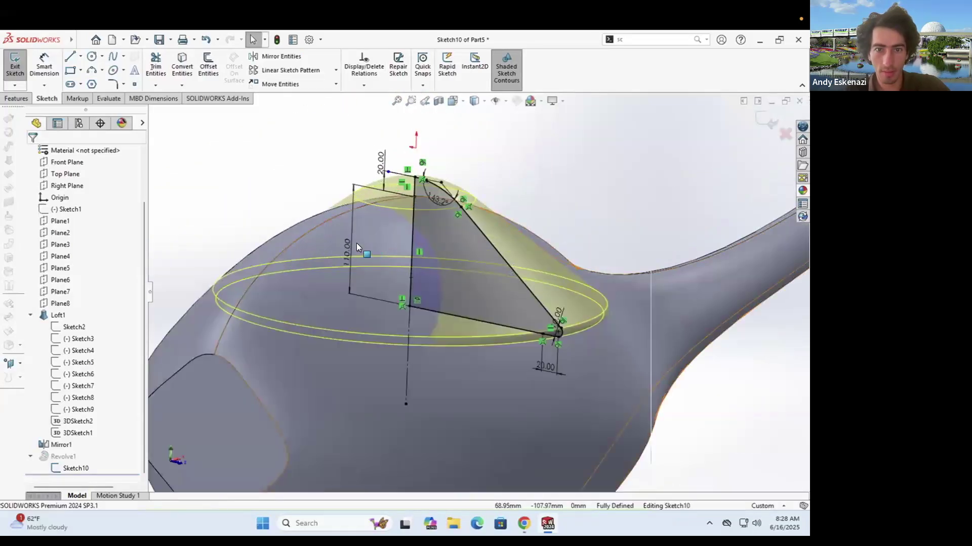
click(350, 248)
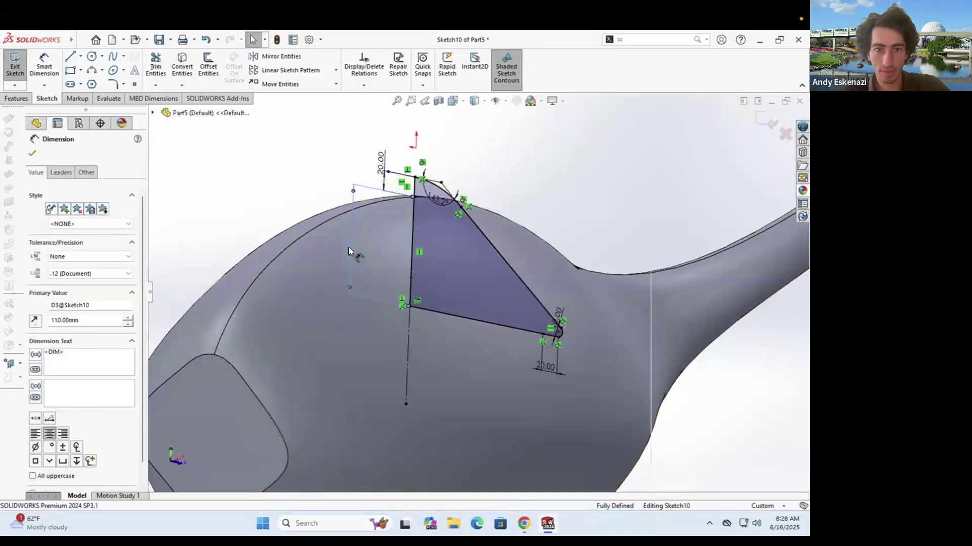
double_click(380, 162)
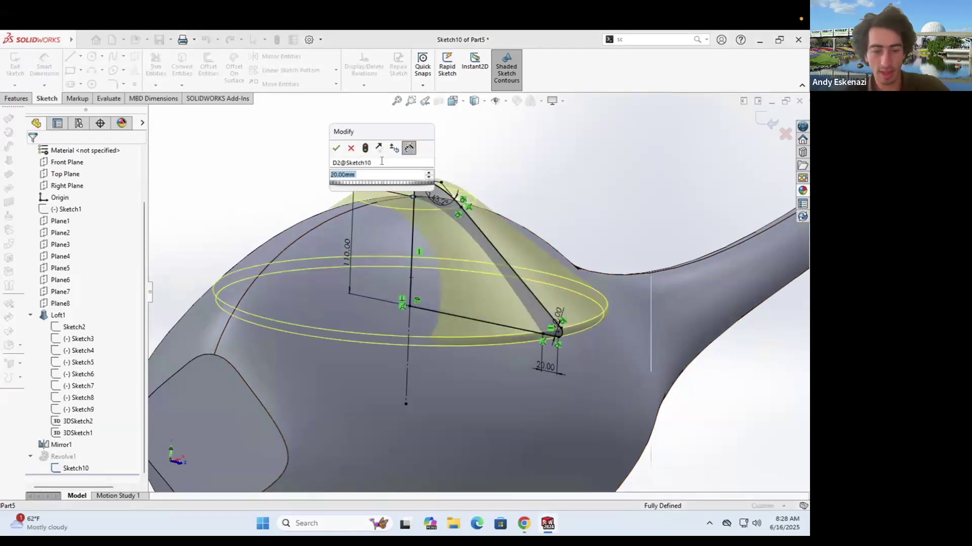
text(40)
key(Return)
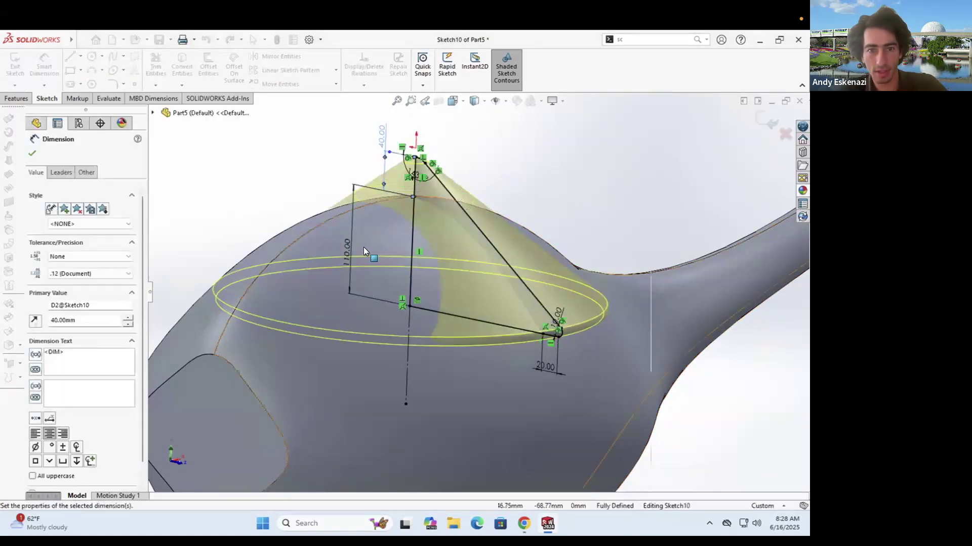
Step: Set the depth from the body-top reference point to the cap's base line to 90 mm and exit the sketch
double_click(350, 252)
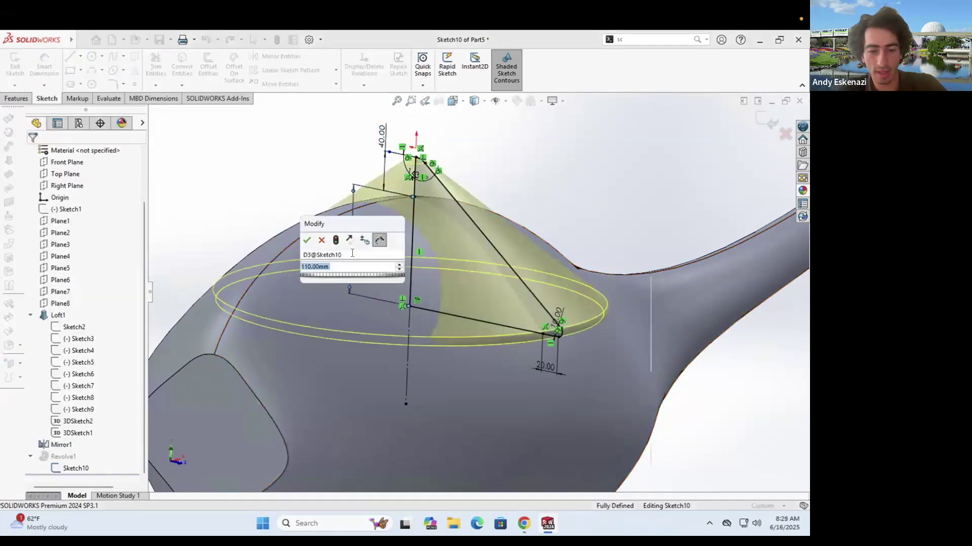
text(90)
key(Return)
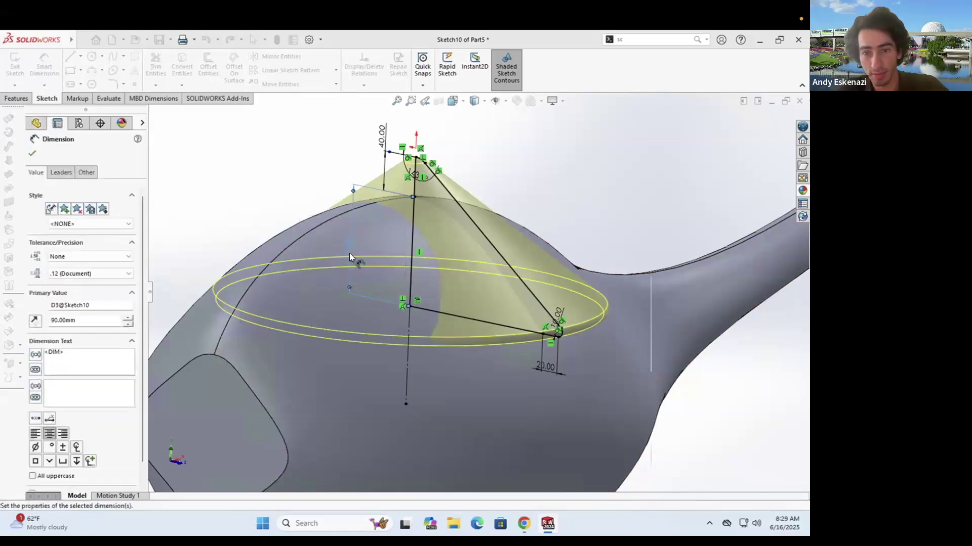
middle_drag(437, 214, 404, 216)
click(29, 74)
mouse_move(465, 255)
middle_down()
mouse_move(369, 243)
mouse_move(402, 258)
mouse_move(449, 234)
mouse_move(366, 253)
middle_up()
scroll(476, 286, up, 3)
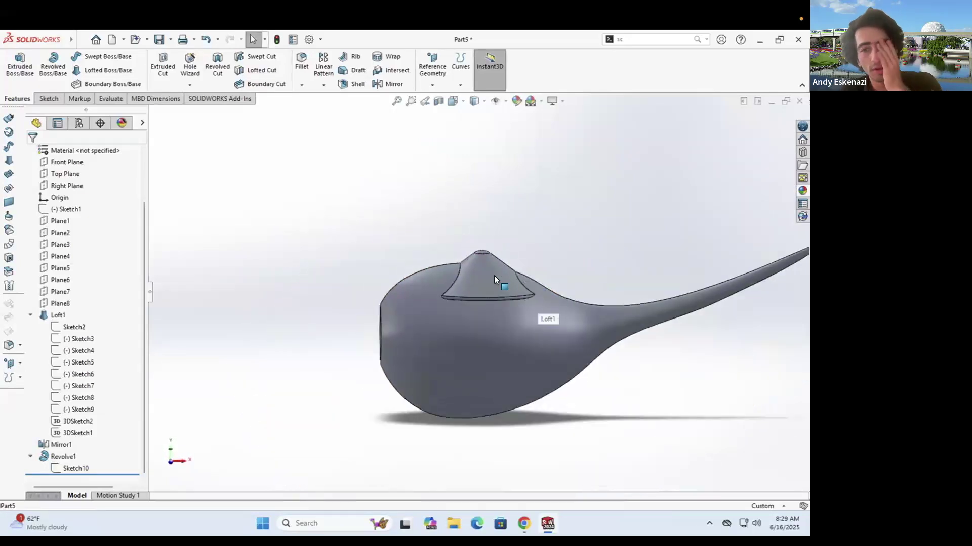
middle_drag(494, 276, 494, 303)
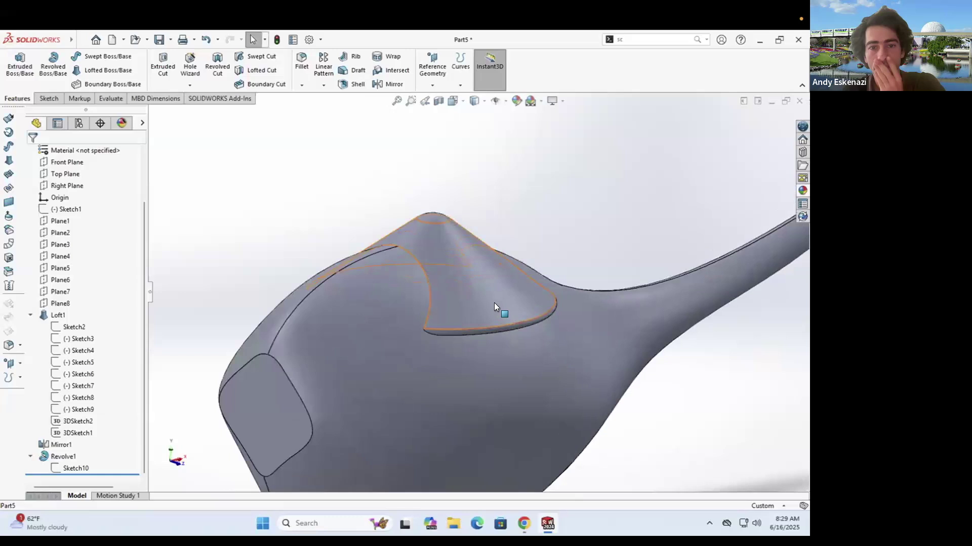
Step: Reopen Sketch10 and try to set the angle dimension near the cap's apex to 150 degrees
right_click(74, 467)
click(84, 319)
mouse_move(445, 217)
middle_down()
mouse_move(495, 221)
mouse_move(526, 260)
middle_up()
scroll(365, 202, down, 2)
middle_drag(430, 279, 393, 236)
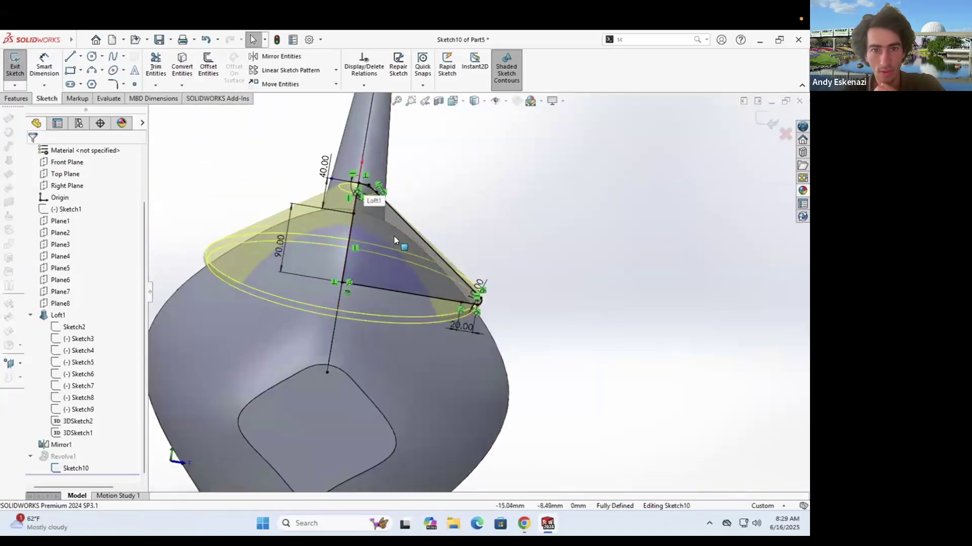
scroll(387, 227, down, 2)
double_click(380, 221)
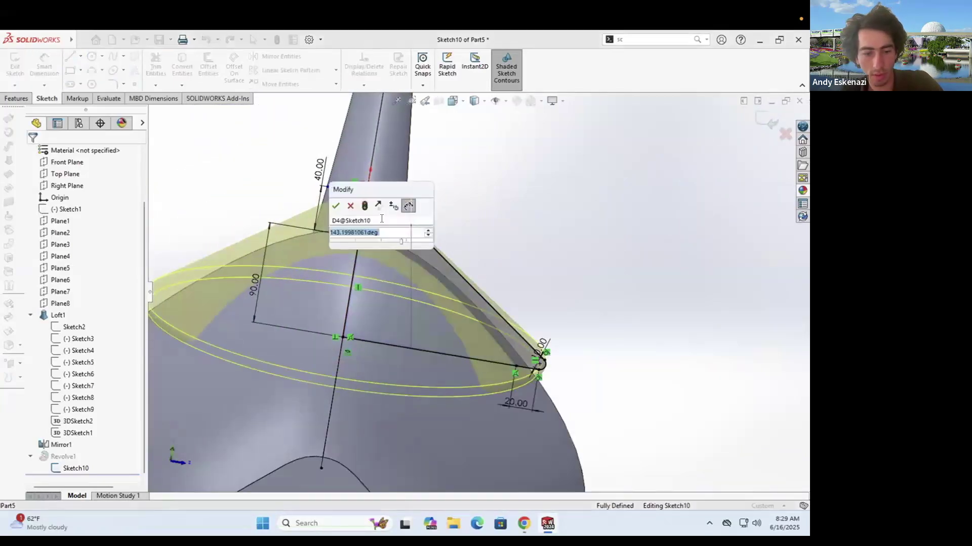
text(150)
key(Return)
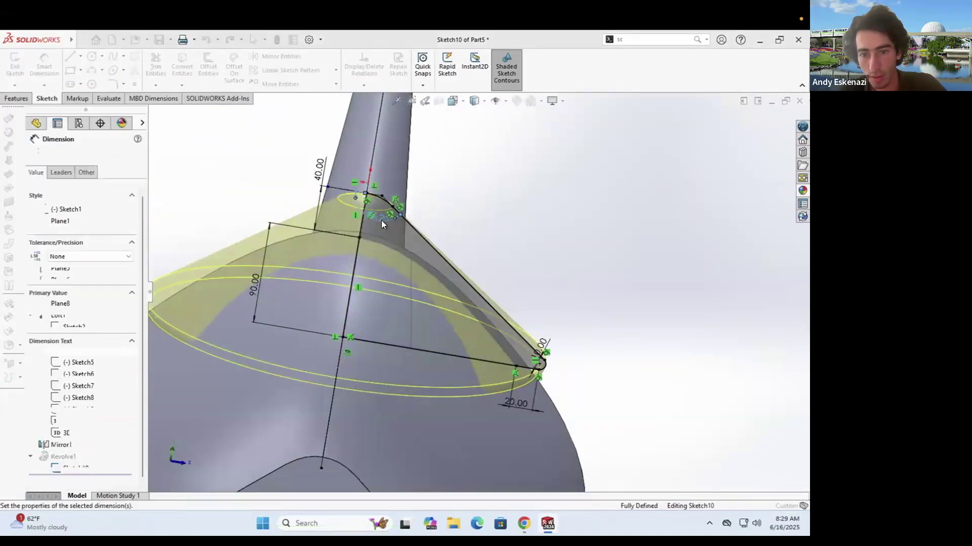
Step: Delete the angle dimension near the apex of the cap profile
click(470, 276)
scroll(400, 233, down, 4)
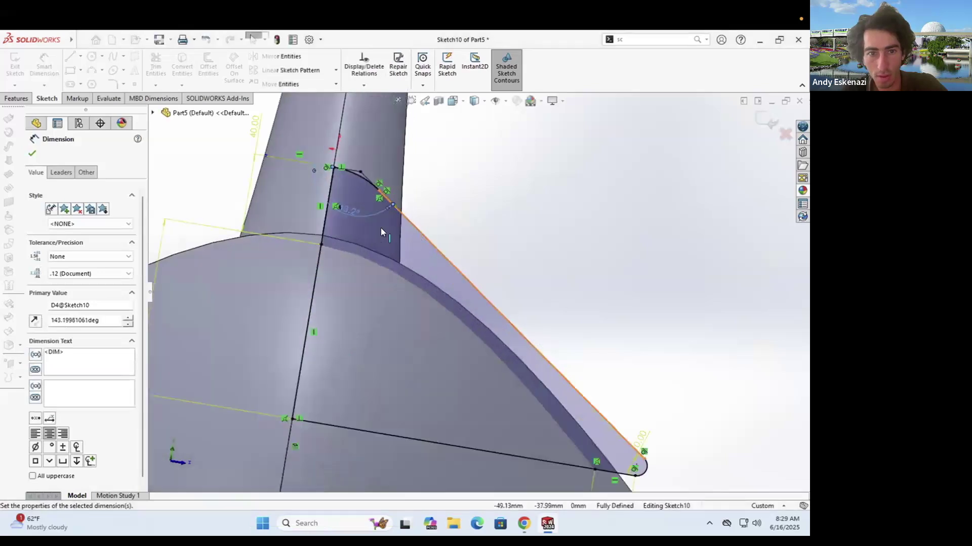
key(Escape)
right_click(337, 208)
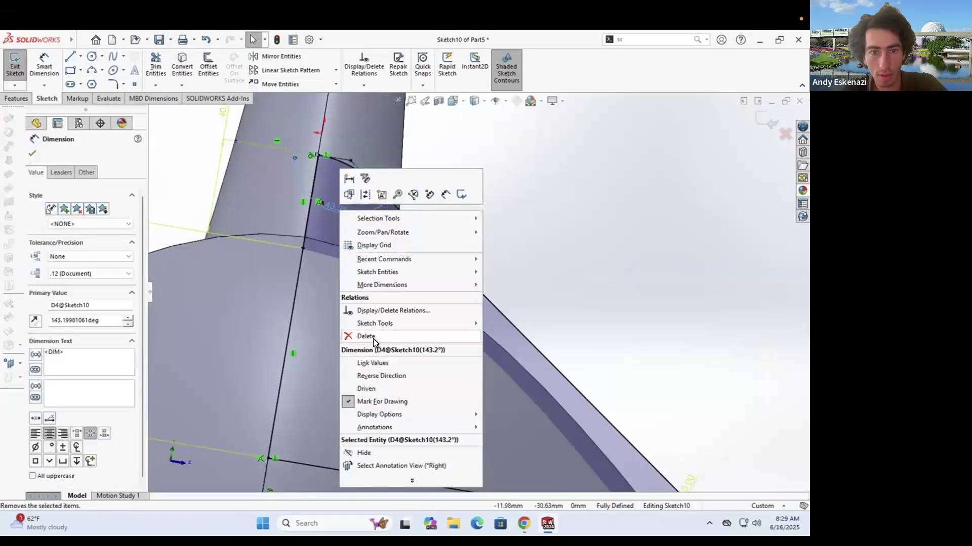
click(373, 338)
scroll(498, 302, up, 3)
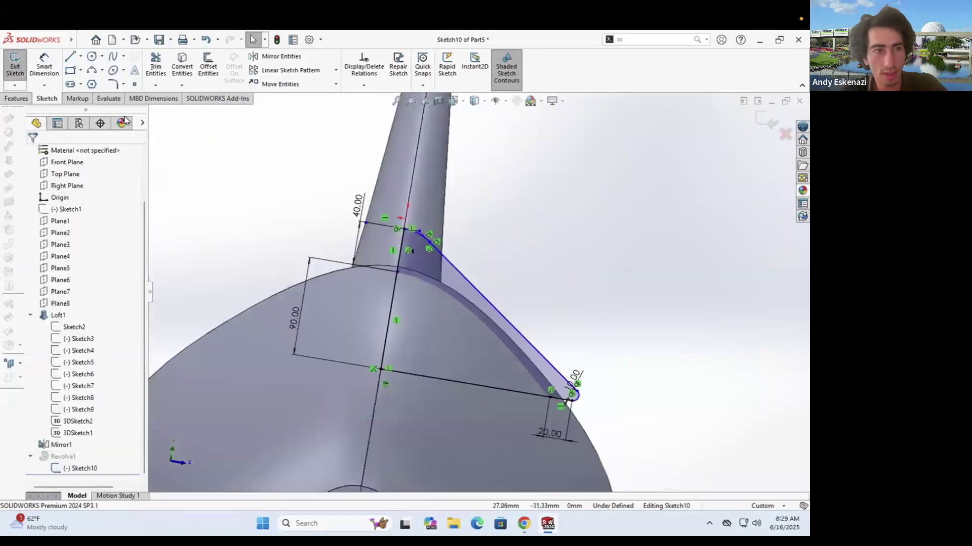
click(464, 385)
click(460, 403)
key(Escape)
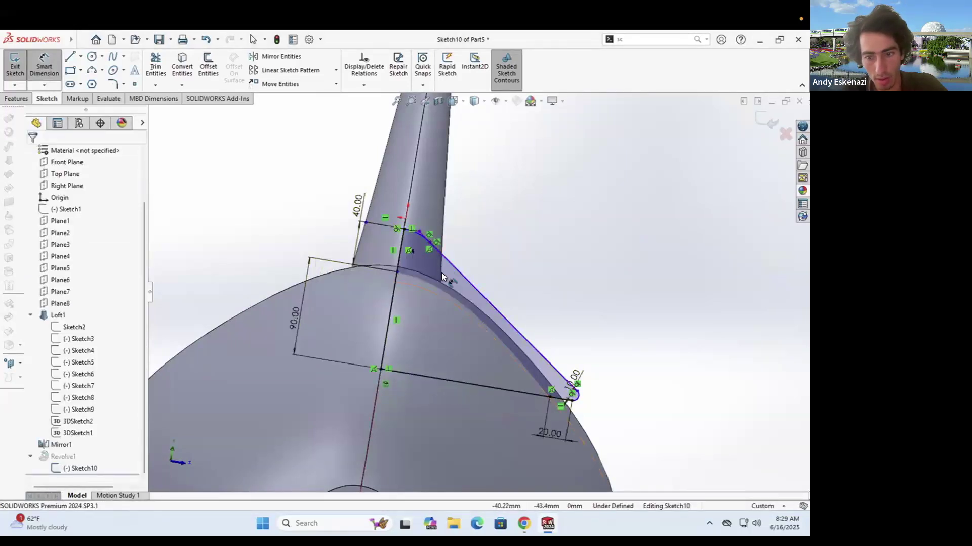
key(Escape)
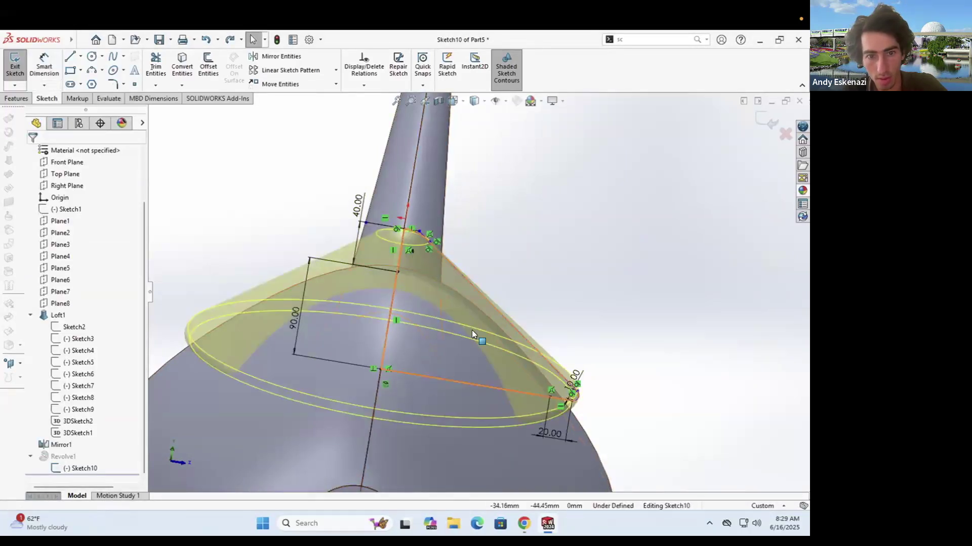
Step: Set the depth dimension down to the cap's base line to 100 mm
scroll(471, 334, down, 2)
double_click(258, 316)
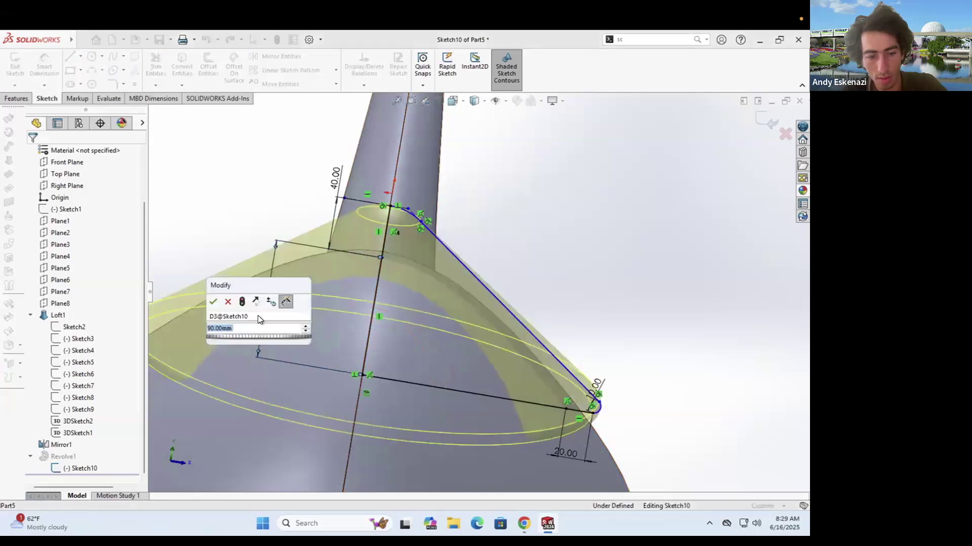
key(Return)
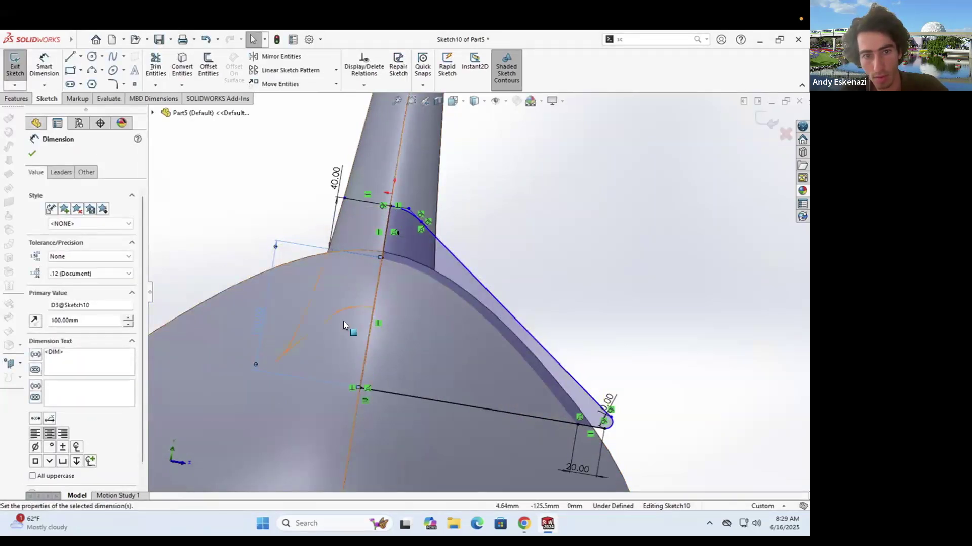
Step: Set the depth dimension down to the cap's base line to 110 mm and exit the sketch to rebuild the cap
scroll(355, 202, down, 2)
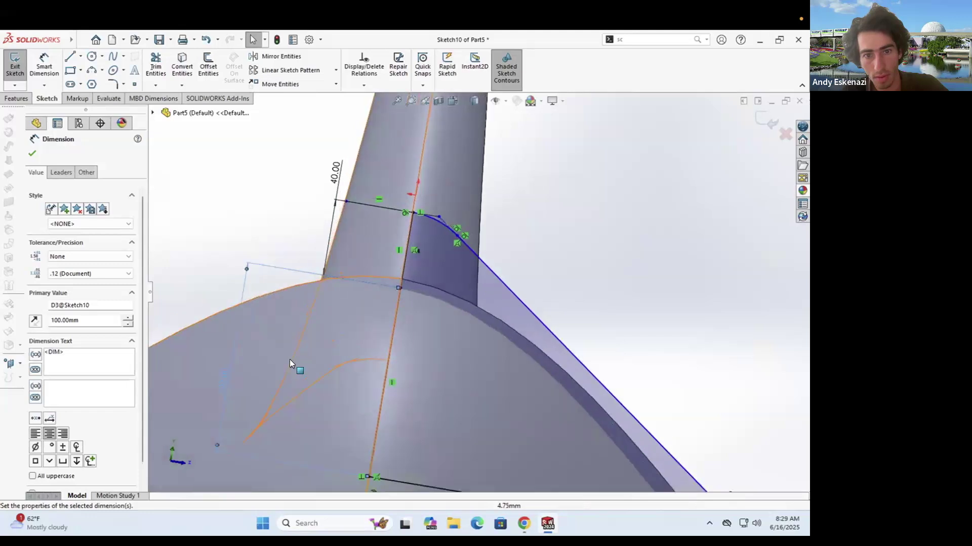
double_click(223, 381)
text(110)
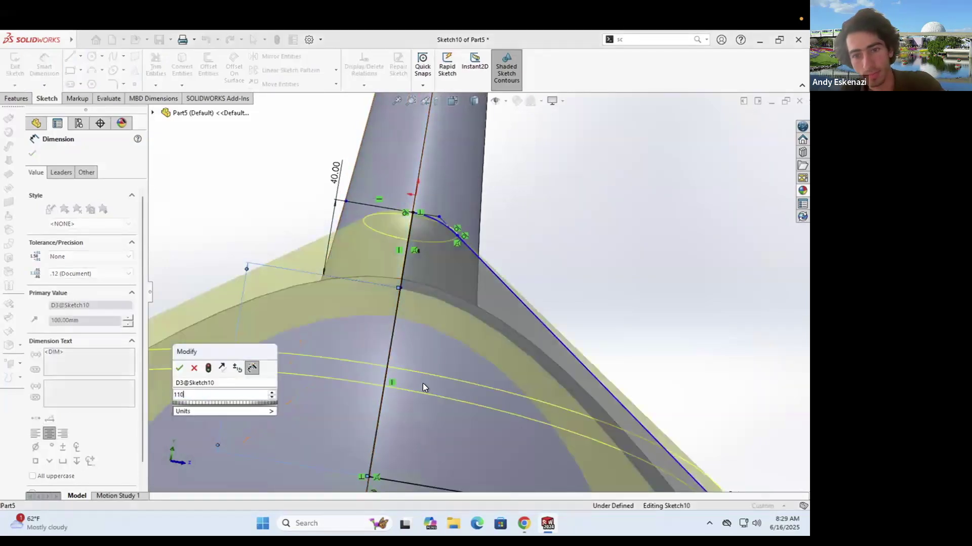
key(Return)
scroll(509, 332, up, 2)
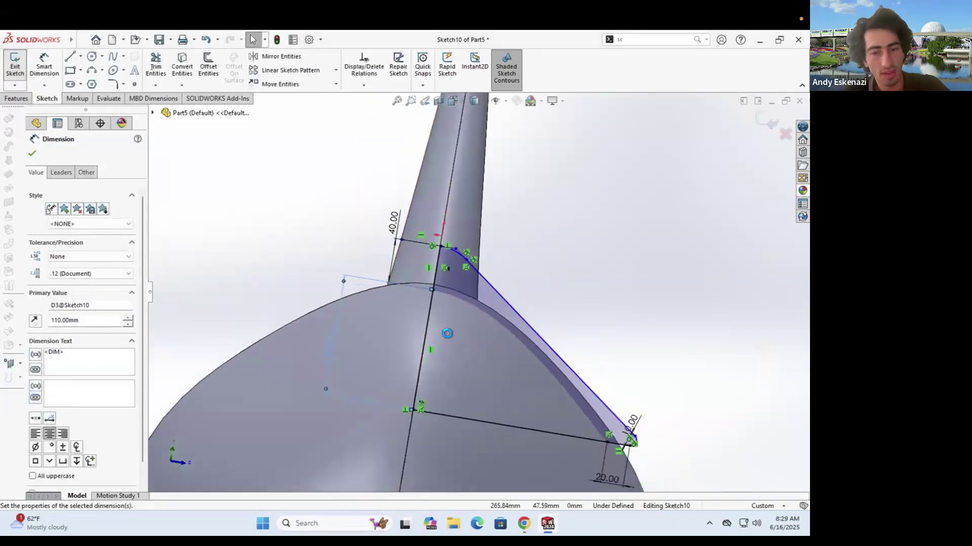
key(f)
mouse_move(451, 369)
middle_down()
mouse_move(421, 416)
mouse_move(479, 356)
mouse_move(404, 415)
middle_up()
Step: Reopen Sketch10, add the missing dimension to the curved tip of the cap profile, and exit the sketch
right_click(79, 468)
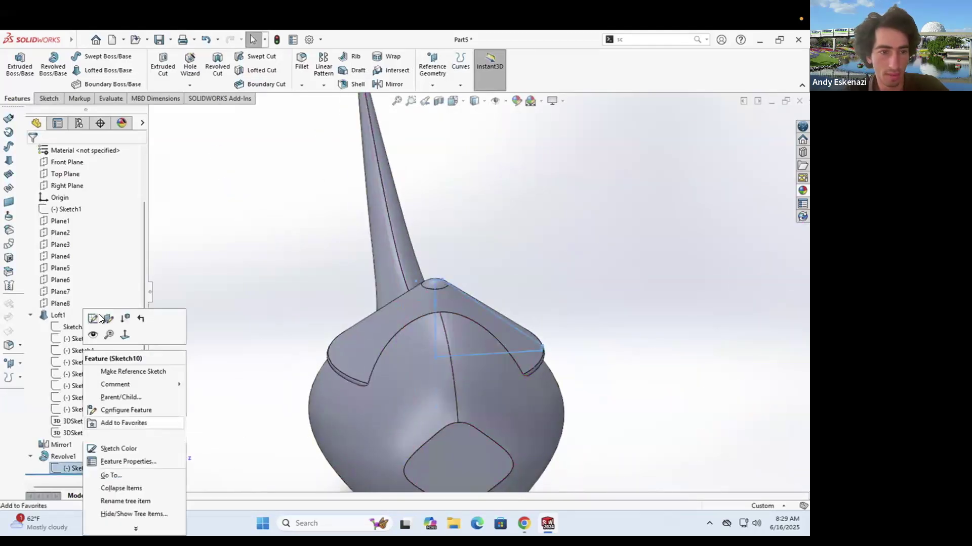
click(93, 318)
scroll(514, 137, down, 3)
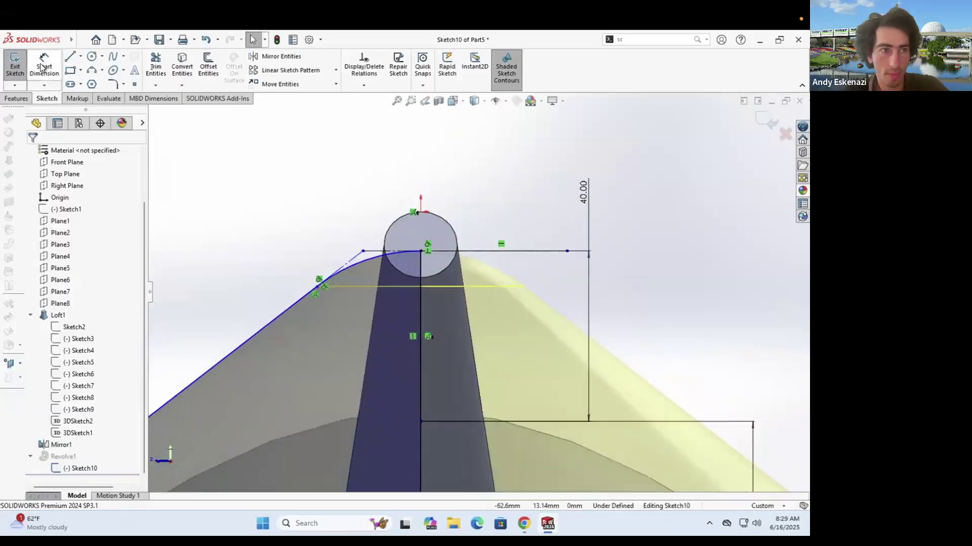
click(396, 183)
key(Return)
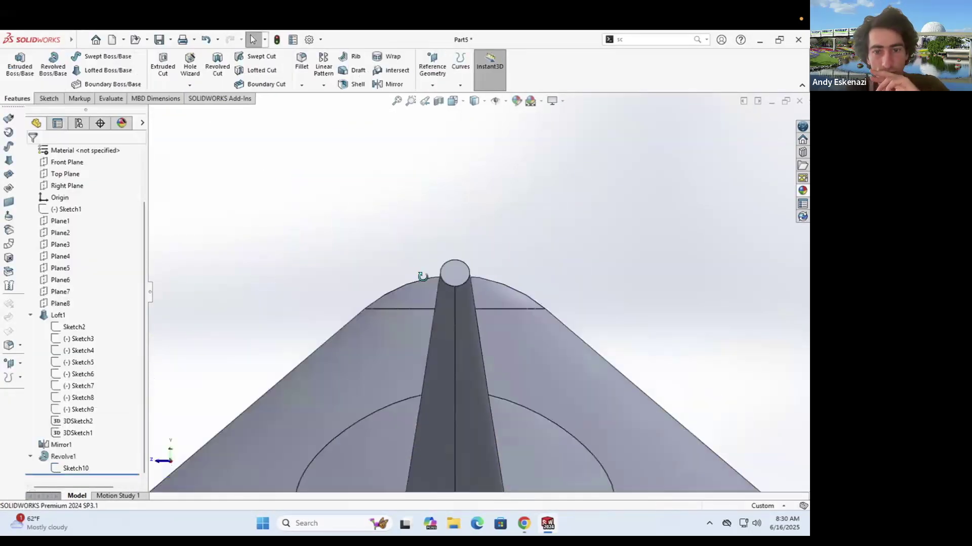
Step: Examine the rebuilt cap's shape and its fit on the lamp body from several angles
scroll(655, 299, up, 8)
middle_drag(422, 277, 524, 320)
scroll(588, 310, down, 4)
scroll(588, 310, up, 2)
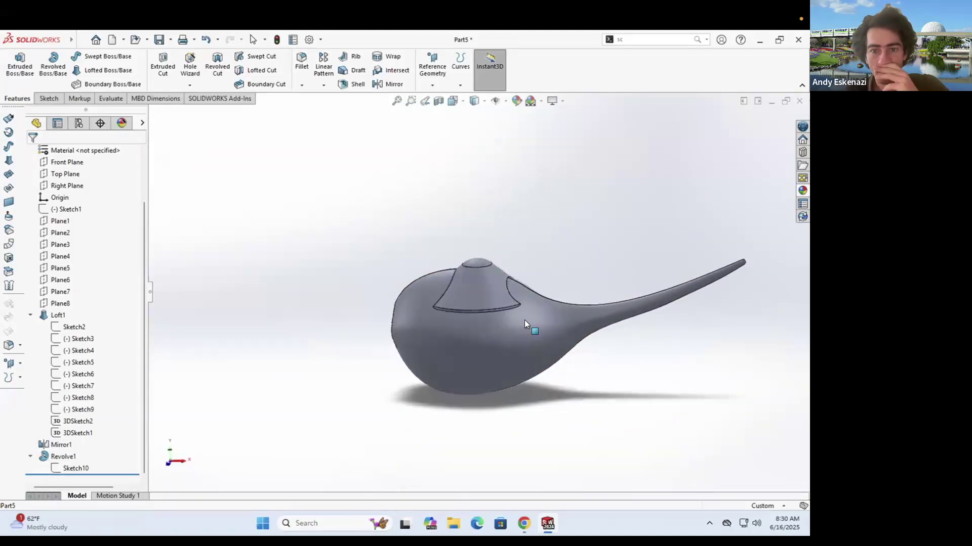
scroll(465, 290, down, 4)
middle_drag(417, 293, 260, 335)
scroll(477, 265, up, 1)
middle_drag(476, 266, 387, 334)
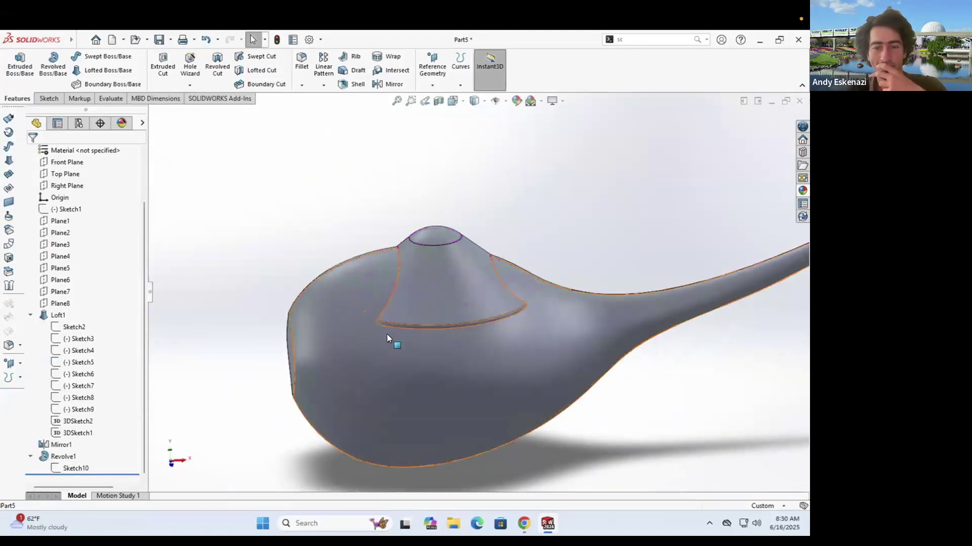
Step: Save the part under the name Genie Lamp
scroll(461, 257, down, 2)
key(ctrl+s)
text(Genie)
click(661, 369)
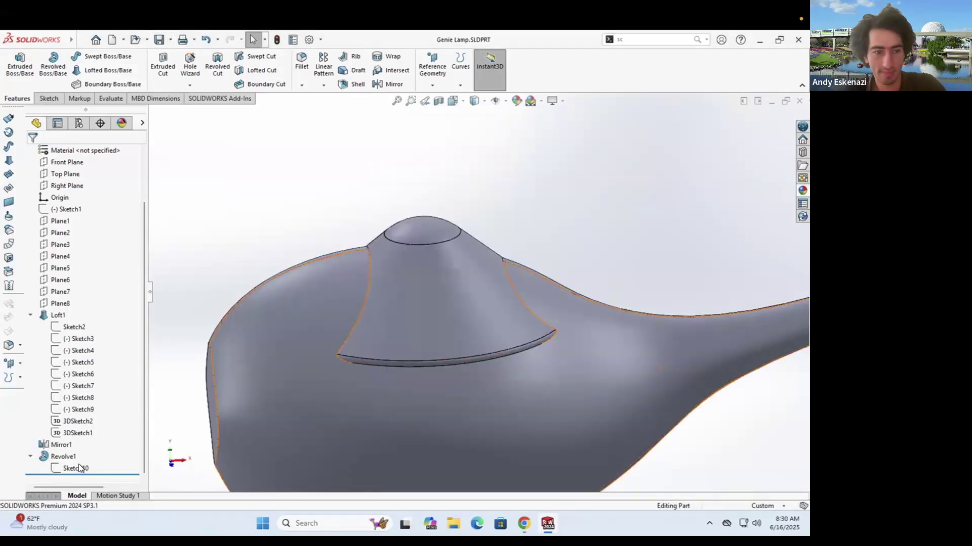
Step: Open body section Sketch6 for editing, lower its top endpoint and upper outline point, and exit to rebuild the loft
click(301, 291)
middle_drag(392, 303, 550, 332)
key(Escape)
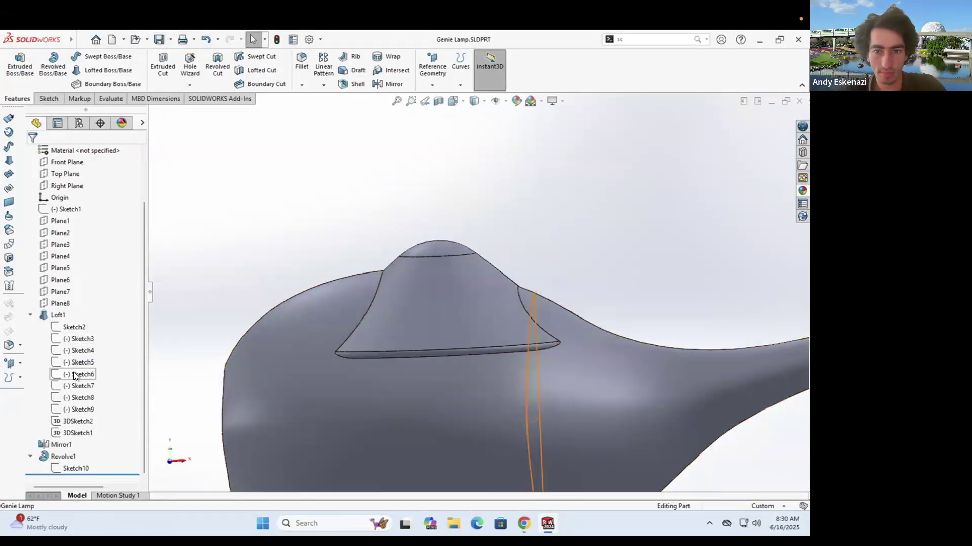
right_click(73, 373)
click(83, 319)
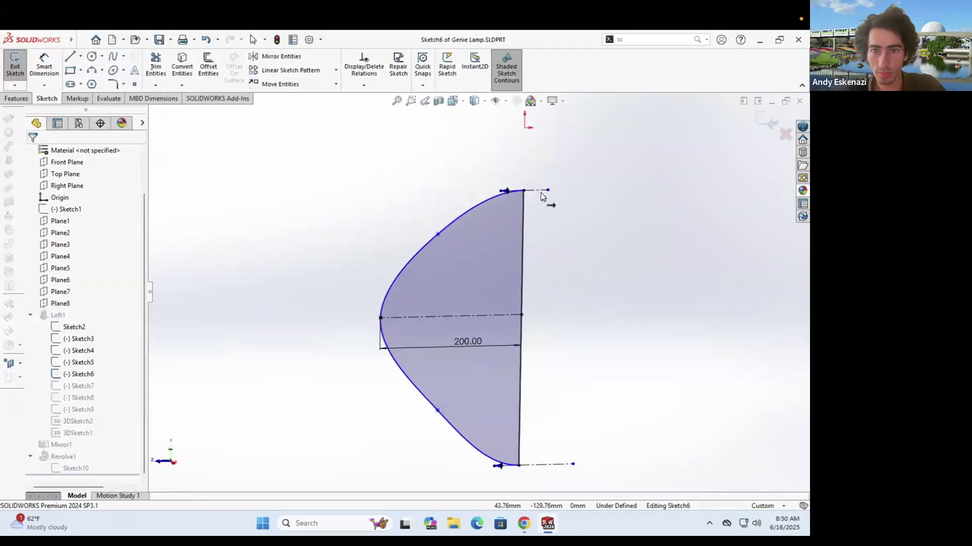
scroll(540, 192, down, 3)
drag(485, 213, 485, 248)
drag(306, 305, 308, 332)
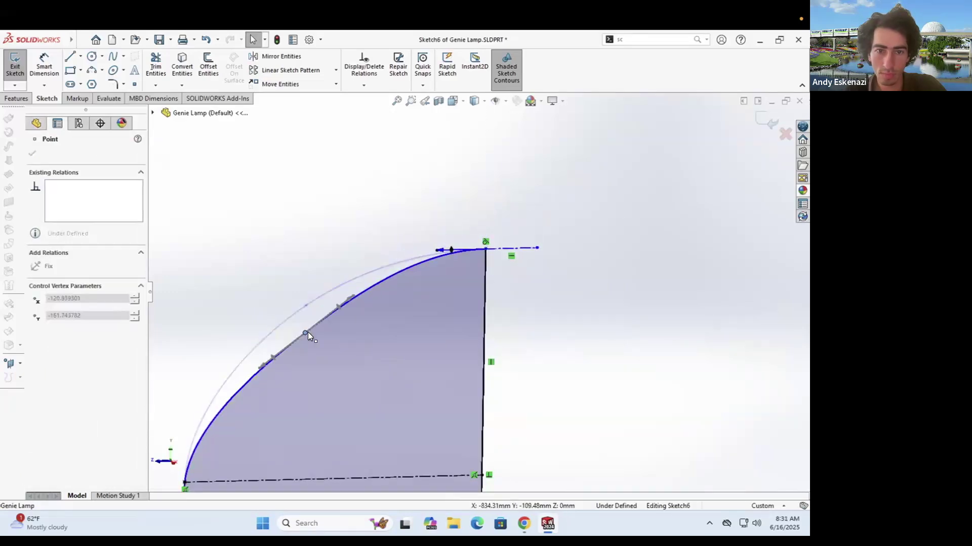
click(767, 120)
click(332, 122)
scroll(453, 284, up, 5)
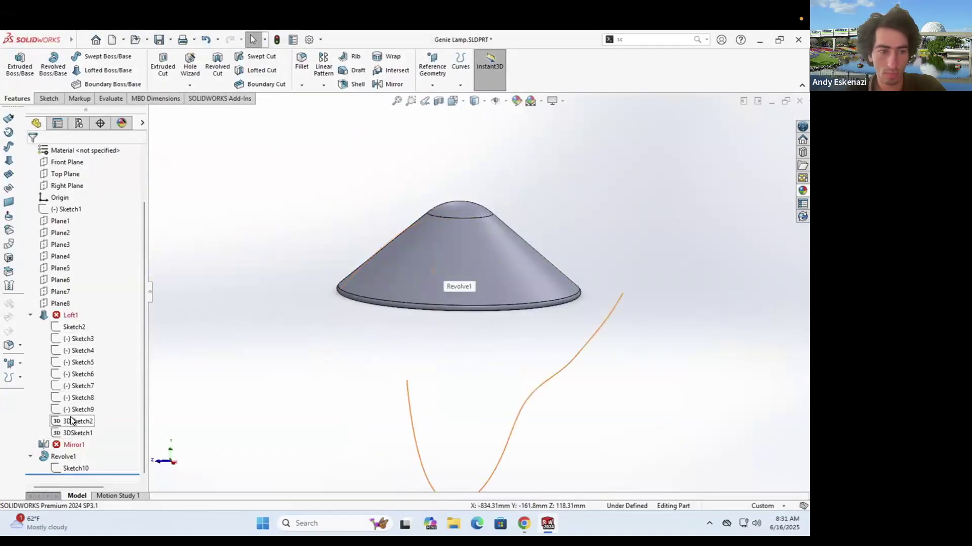
Step: Show body section Sketch6 and guide curve 3DSketch1 in the model
click(74, 373)
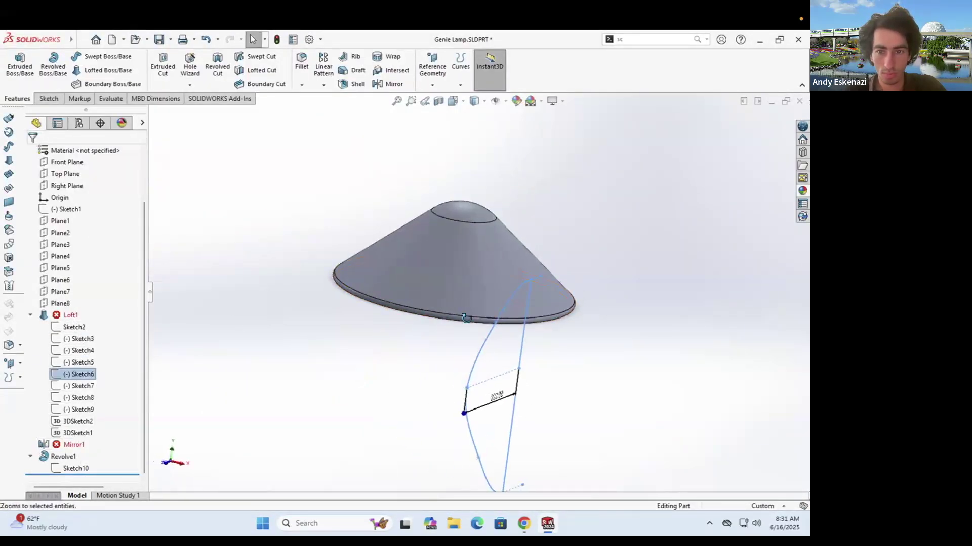
right_click(77, 431)
click(96, 335)
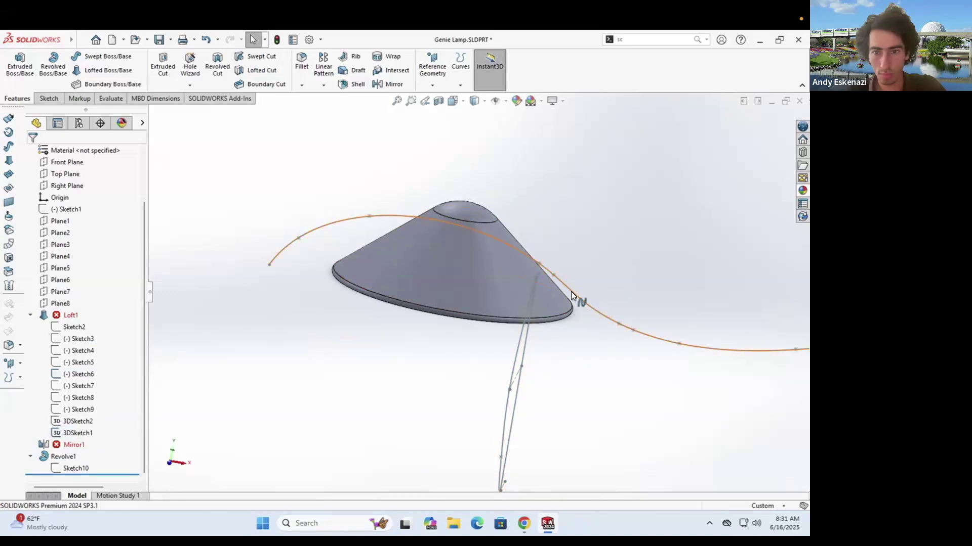
Step: Try to attach the point of guide curve 3DSketch1 to the lowered top endpoint of body section Sketch6
right_click(527, 255)
key(Escape)
scroll(576, 265, down, 4)
right_click(472, 245)
key(Delete)
click(478, 251)
ctrl+click(468, 308)
click(58, 324)
key(ctrl+z)
drag(538, 298, 478, 300)
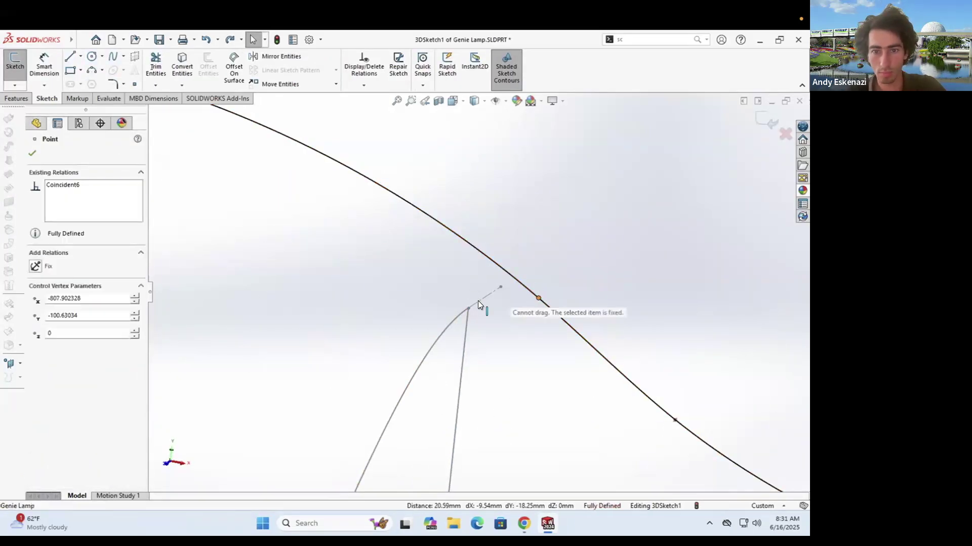
scroll(478, 296, up, 7)
click(15, 65)
click(173, 446)
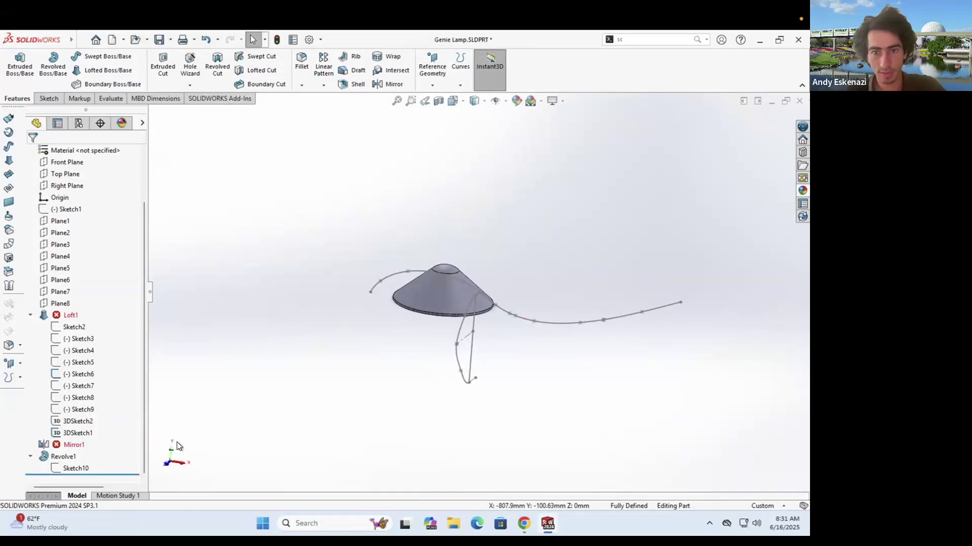
Step: Open body section Sketch8, delete the relation holding its top endpoint, lower that endpoint, and adjust the outline points
scroll(360, 251, down, 5)
right_click(80, 400)
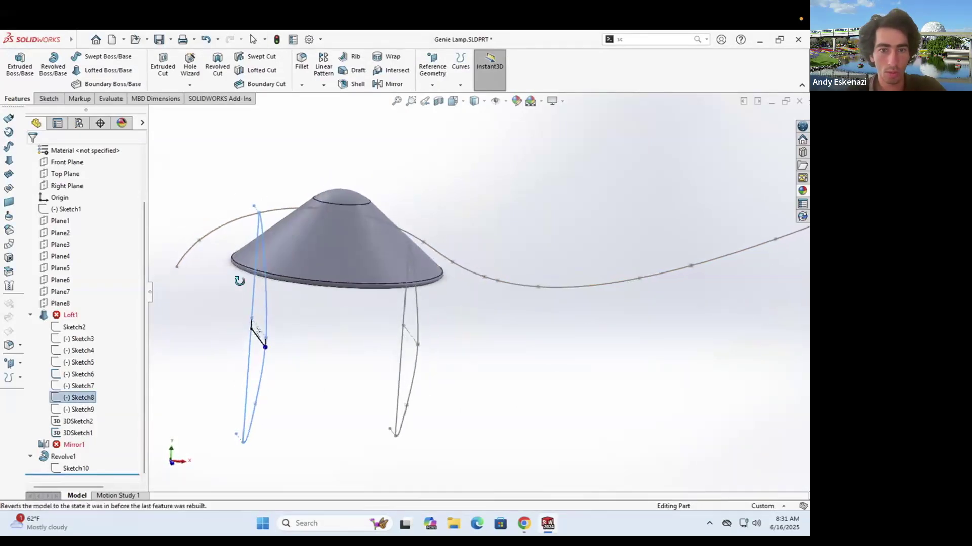
click(88, 318)
click(534, 126)
right_click(533, 132)
key(Delete)
drag(534, 126, 534, 163)
drag(436, 188, 443, 204)
drag(437, 385, 444, 376)
scroll(528, 445, down, 1)
mouse_move(528, 446)
middle_down()
mouse_move(419, 359)
mouse_move(328, 221)
mouse_move(536, 210)
middle_up()
key(ctrl+z)
Step: Reopen body section Sketch8, lower its top endpoint a little further, and exit the sketch
scroll(329, 220, up, 4)
click(80, 398)
mouse_move(349, 212)
middle_down()
mouse_move(335, 211)
mouse_move(301, 245)
middle_up()
scroll(335, 211, down, 5)
scroll(395, 246, up, 4)
mouse_move(405, 248)
middle_down()
mouse_move(435, 309)
mouse_move(423, 283)
middle_up()
right_click(73, 397)
click(81, 315)
right_click(544, 133)
click(542, 130)
drag(543, 130, 543, 144)
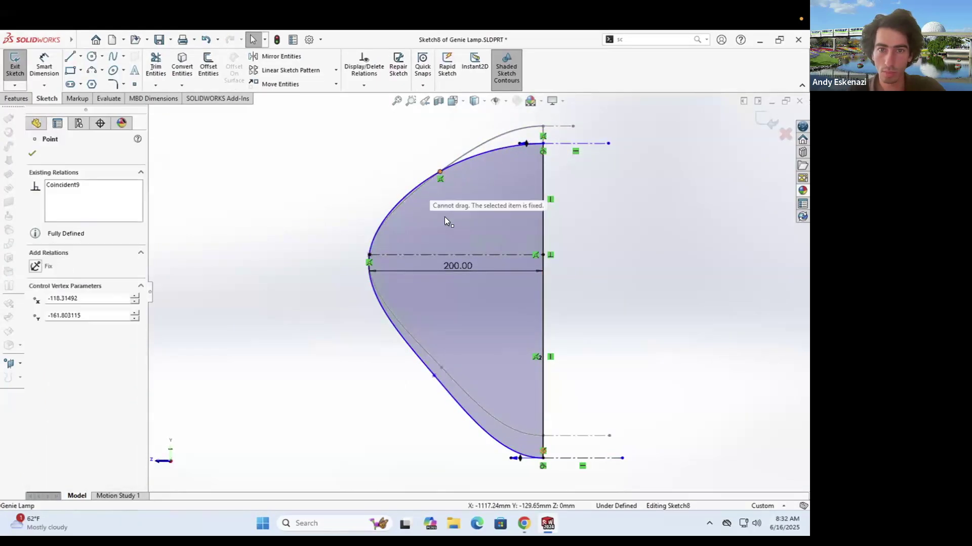
click(16, 65)
click(330, 121)
Step: Examine the reshaped Sketch8 section against Sketch6 and the cap from several angles
scroll(425, 273, up, 6)
middle_drag(446, 242, 592, 258)
scroll(395, 231, down, 2)
click(79, 398)
scroll(349, 293, down, 4)
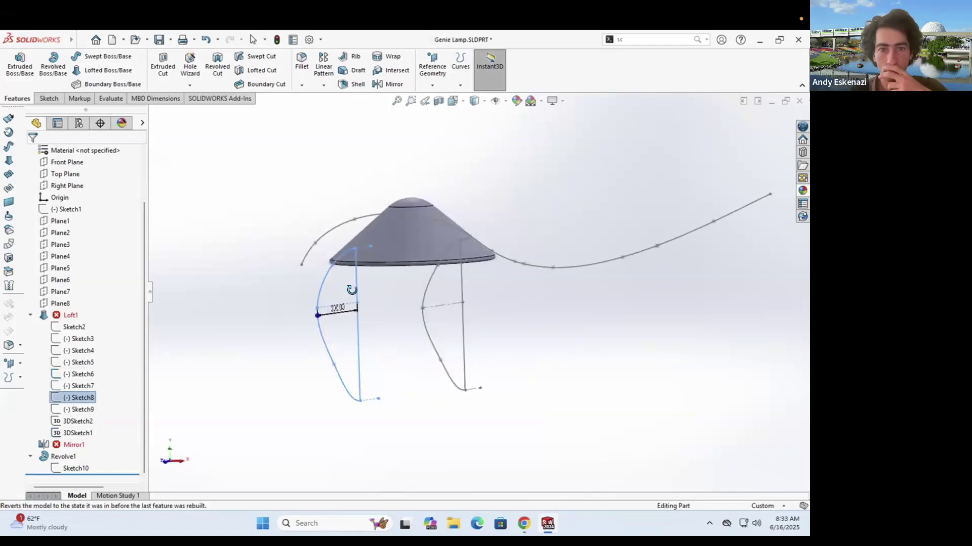
scroll(385, 261, up, 4)
mouse_move(395, 271)
middle_down()
mouse_move(440, 297)
mouse_move(480, 279)
mouse_move(497, 245)
mouse_move(464, 268)
mouse_move(475, 284)
middle_up()
scroll(471, 268, down, 4)
scroll(464, 269, up, 2)
Step: Open body section Sketch7, free its top endpoint from the guide curve, lower it beneath the cap, and exit the sketch
right_click(65, 386)
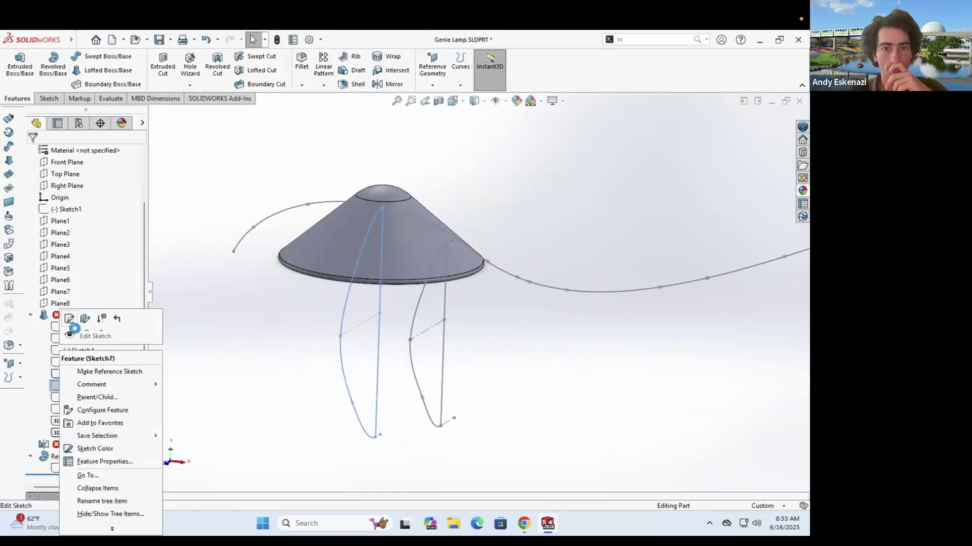
click(71, 318)
right_click(518, 210)
click(546, 352)
drag(519, 205, 515, 241)
click(767, 120)
click(332, 121)
Step: Delete the Loft1 and Mirror1 features while keeping their sketches
click(62, 445)
key(Delete)
key(Return)
Step: Show all the body section sketches, including Sketch7, together with the guide curves
right_click(70, 327)
click(76, 343)
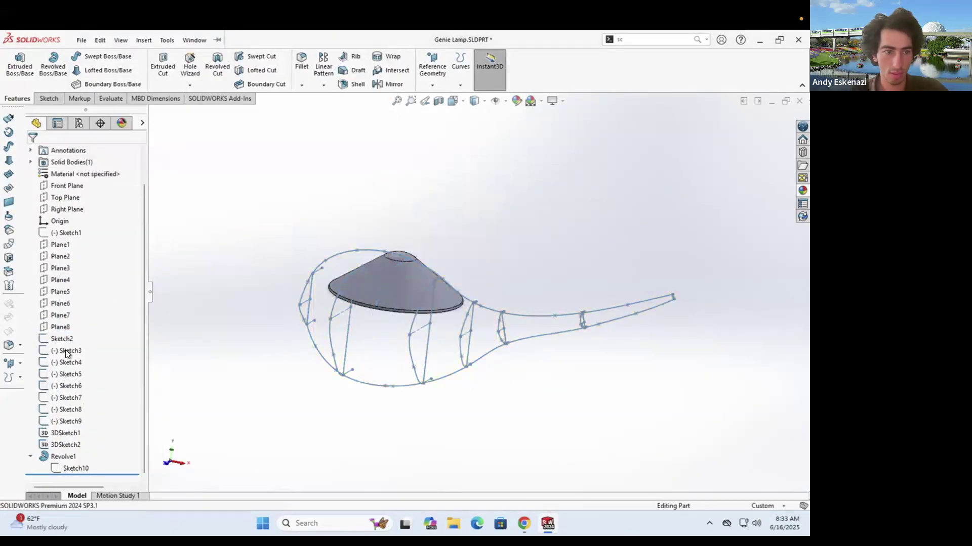
middle_drag(452, 272, 453, 264)
right_click(65, 397)
click(76, 296)
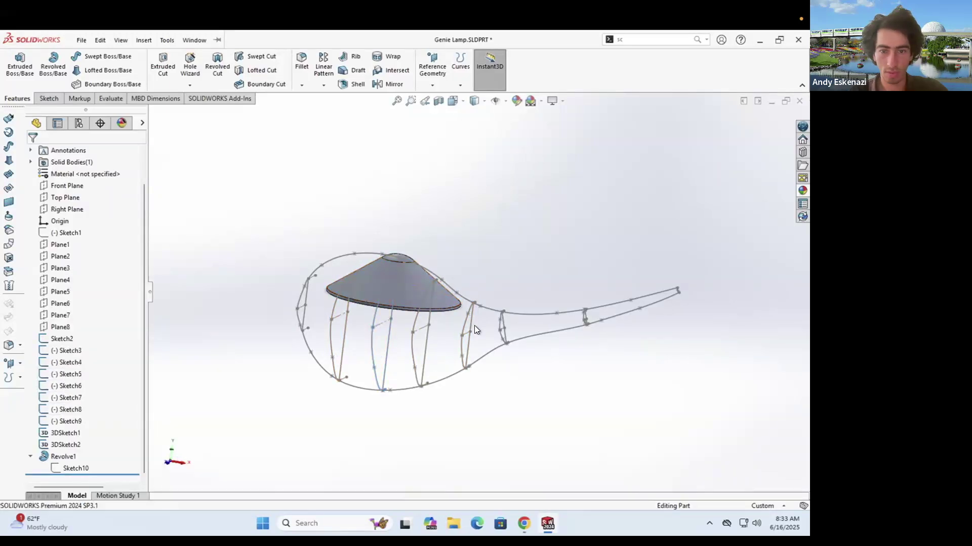
Step: Delete the upper guide curve 3DSketch1 and show the original outline Sketch1 as a reference
scroll(475, 329, down, 3)
right_click(501, 289)
click(530, 403)
click(475, 223)
right_click(60, 244)
click(71, 227)
Step: Start a new 3D sketch for a replacement upper guide curve and activate the Spline tool
click(49, 98)
click(15, 85)
click(37, 111)
click(113, 56)
scroll(187, 222, down, 4)
click(175, 260)
scroll(263, 253, up, 2)
middle_drag(263, 253, 324, 253)
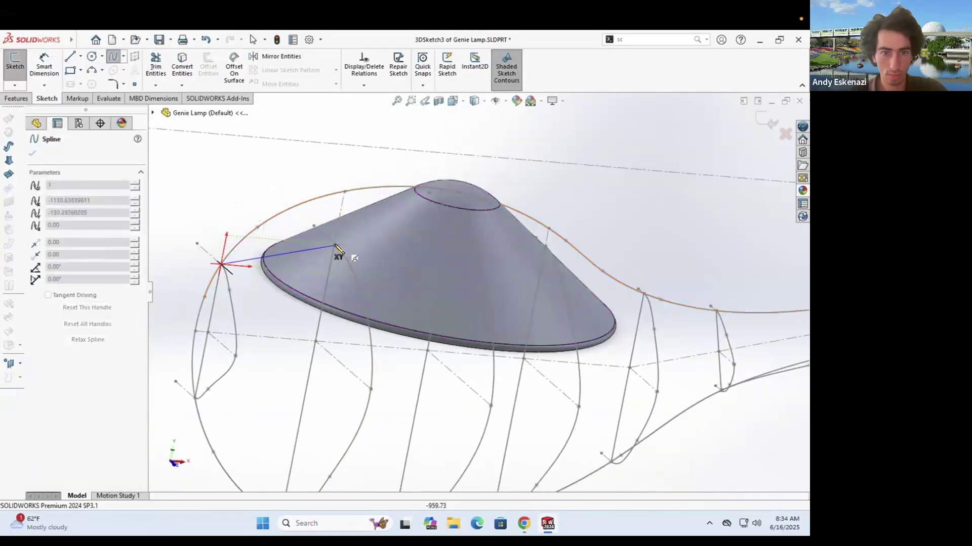
click(339, 242)
mouse_move(386, 243)
middle_down()
mouse_move(460, 230)
mouse_move(371, 210)
mouse_move(372, 238)
middle_up()
key(ctrl+z)
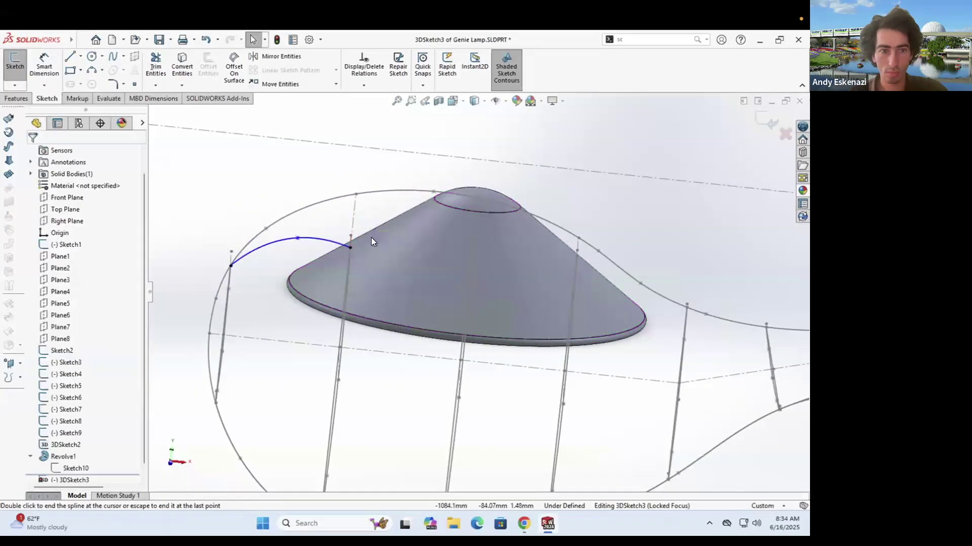
Step: Draw a spline from the top endpoint of Sketch9 through the top endpoints of the body sections to Sketch5
click(230, 267)
middle_drag(263, 263, 340, 251)
click(338, 251)
scroll(456, 228, down, 5)
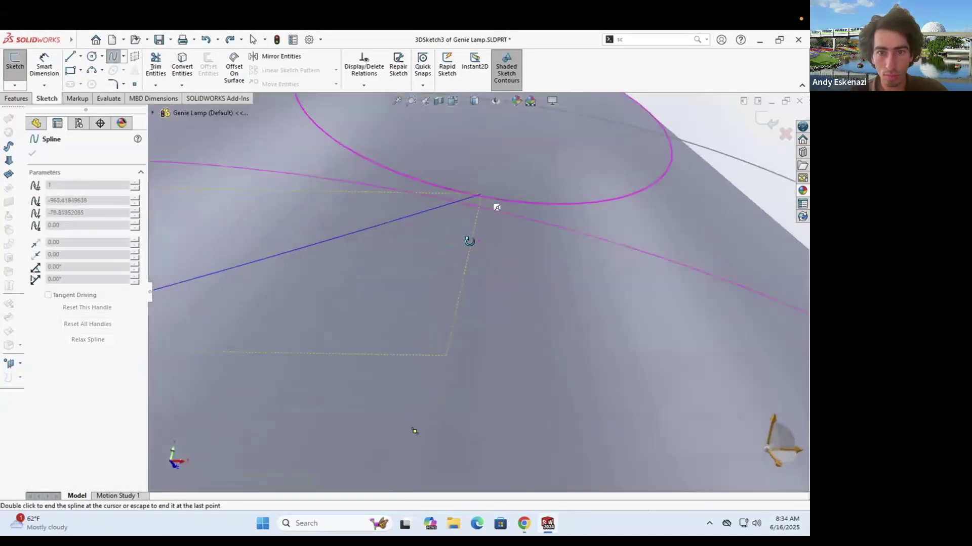
scroll(481, 232, up, 3)
middle_drag(567, 263, 496, 258)
click(764, 328)
scroll(698, 328, up, 6)
scroll(651, 335, down, 7)
click(627, 338)
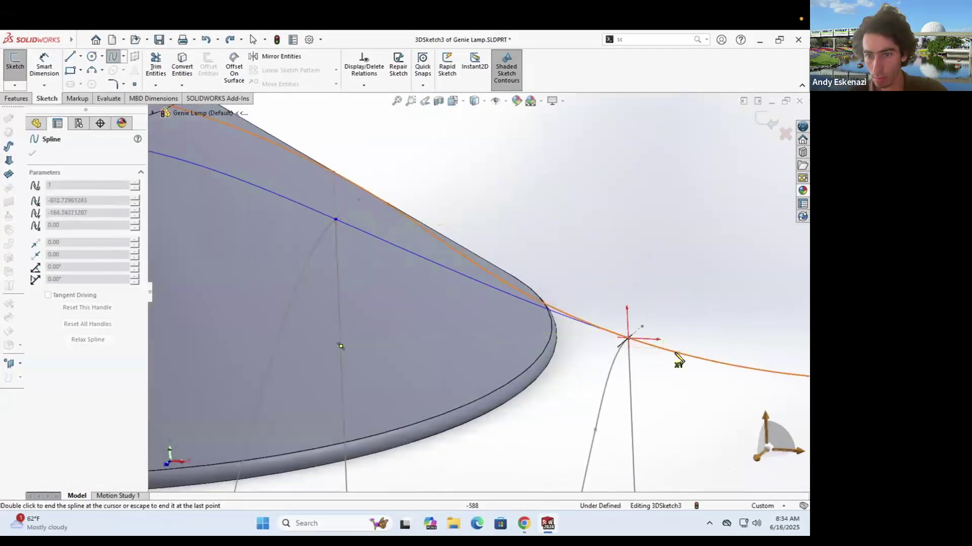
Step: Continue the spline through the top endpoints of the narrow sections and end it at Sketch2 on the tip
click(676, 355)
scroll(676, 354, up, 2)
click(544, 295)
scroll(582, 289, up, 5)
scroll(607, 289, down, 5)
scroll(490, 273, up, 6)
click(569, 266)
scroll(629, 250, down, 2)
click(675, 214)
key(Escape)
Step: Exit the 3D sketch and hide the reference outline Sketch1
scroll(488, 329, up, 8)
mouse_move(304, 283)
middle_down()
mouse_move(271, 278)
mouse_move(468, 299)
middle_up()
scroll(476, 298, down, 1)
click(15, 66)
scroll(468, 288, up, 4)
right_click(448, 257)
click(484, 247)
middle_drag(597, 288, 527, 300)
scroll(527, 301, down, 2)
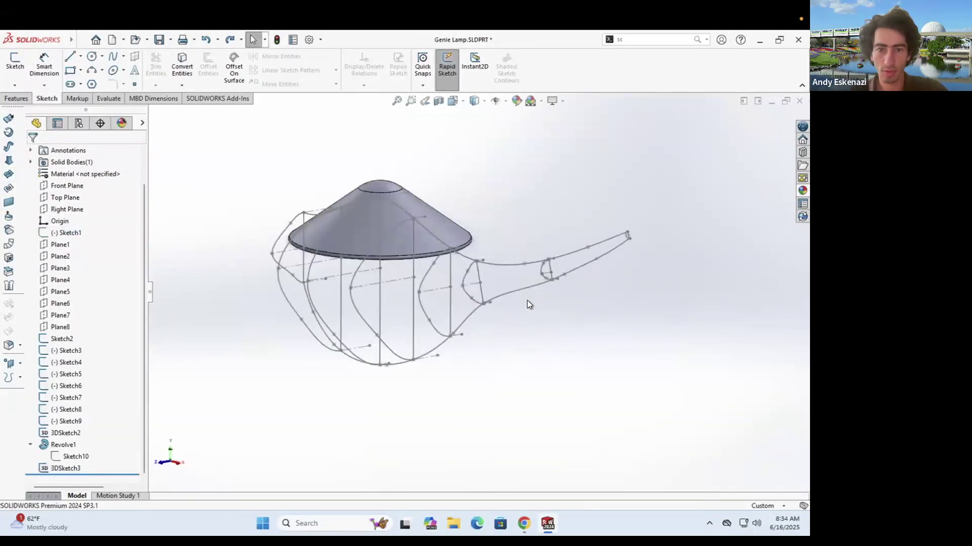
Step: Start a Lofted Boss/Base with Sketch2, Sketch3 and Sketch4 as its first profiles
click(17, 98)
click(108, 71)
scroll(627, 234, down, 5)
click(638, 223)
click(410, 330)
click(258, 396)
Step: Add Sketch5, Sketch6, Sketch7, Sketch8 and Sketch9 to the loft profiles, in that order
scroll(263, 392, up, 6)
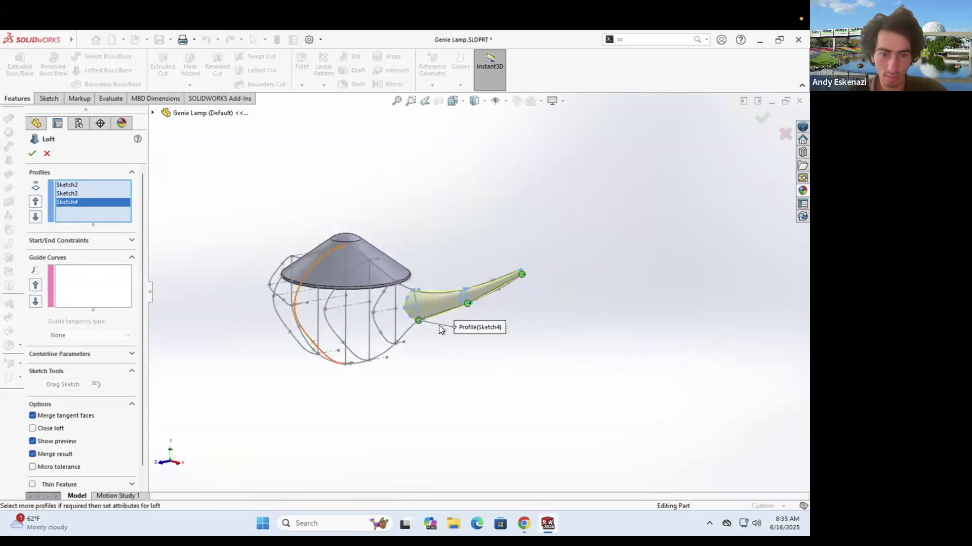
scroll(354, 354, down, 5)
click(499, 283)
click(436, 324)
click(360, 343)
middle_drag(264, 304, 293, 301)
click(283, 329)
scroll(237, 269, down, 3)
click(241, 238)
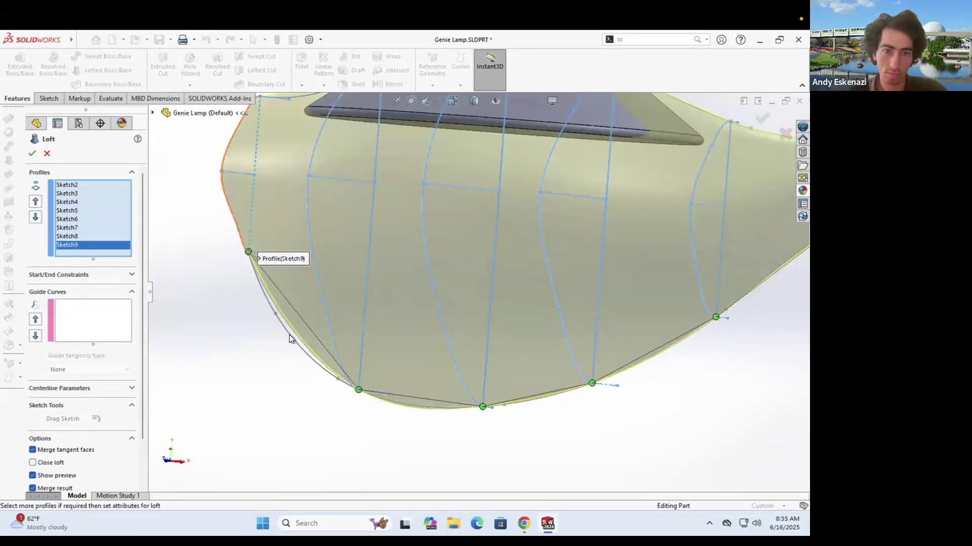
Step: Add the lower curve 3DSketch2 and the new upper spline as loft guide curves and create the loft
scroll(289, 335, up, 4)
click(93, 321)
click(462, 349)
click(567, 195)
middle_drag(391, 151, 407, 177)
scroll(557, 184, down, 1)
click(33, 154)
Step: Hide the sketch still showing over the lofted body and check how the cap sits on it
mouse_move(367, 205)
middle_down()
mouse_move(373, 227)
mouse_move(413, 213)
mouse_move(549, 296)
mouse_move(459, 226)
middle_up()
right_click(459, 225)
click(486, 210)
mouse_move(500, 276)
middle_down()
mouse_move(502, 265)
mouse_move(509, 287)
middle_up()
scroll(510, 288, down, 3)
Step: Set the lower vertical dimension of cap profile Sketch10 to 90 mm and exit to rebuild the cap
right_click(74, 386)
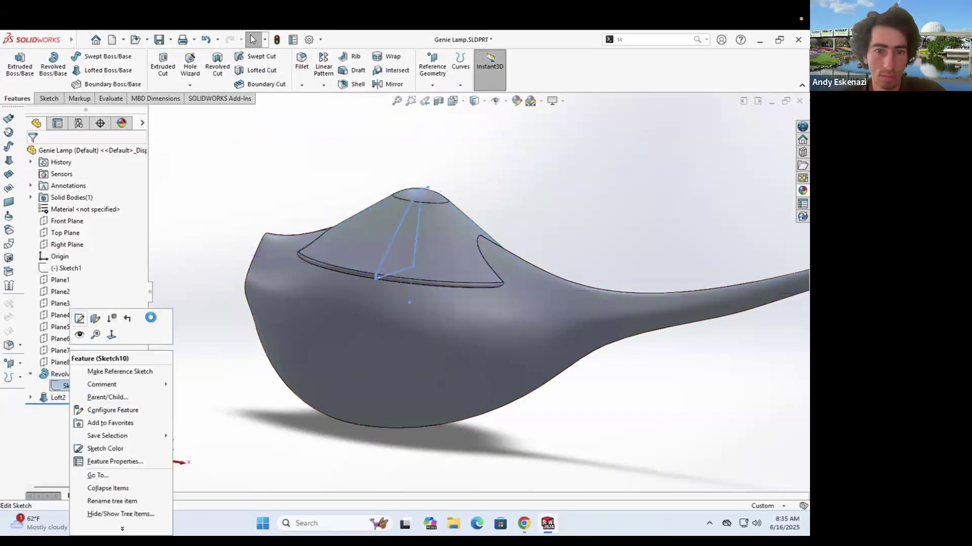
click(80, 319)
scroll(551, 313, up, 1)
middle_drag(551, 314, 573, 298)
double_click(572, 297)
text(90)
key(Return)
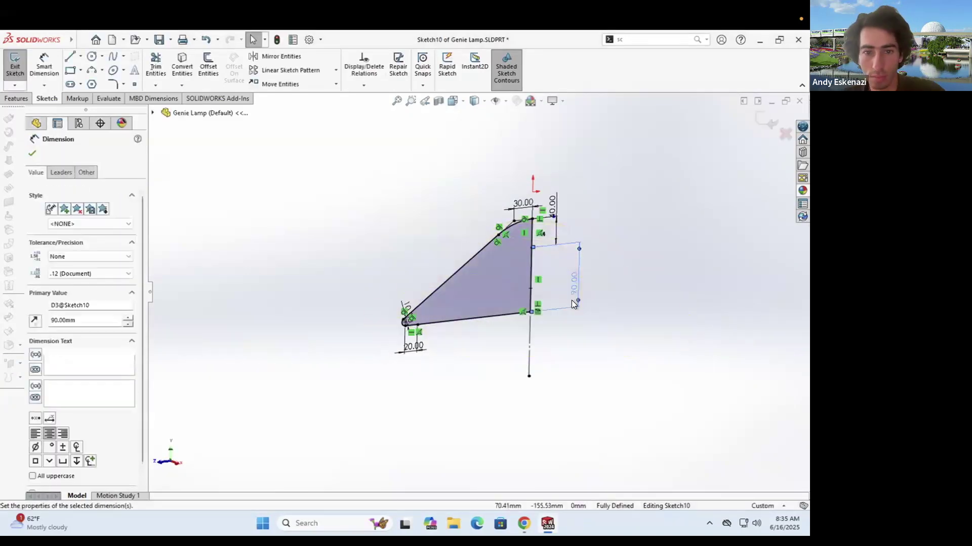
click(15, 65)
scroll(444, 262, up, 3)
mouse_move(444, 262)
middle_down()
mouse_move(502, 299)
mouse_move(521, 279)
mouse_move(471, 294)
middle_up()
scroll(502, 299, down, 2)
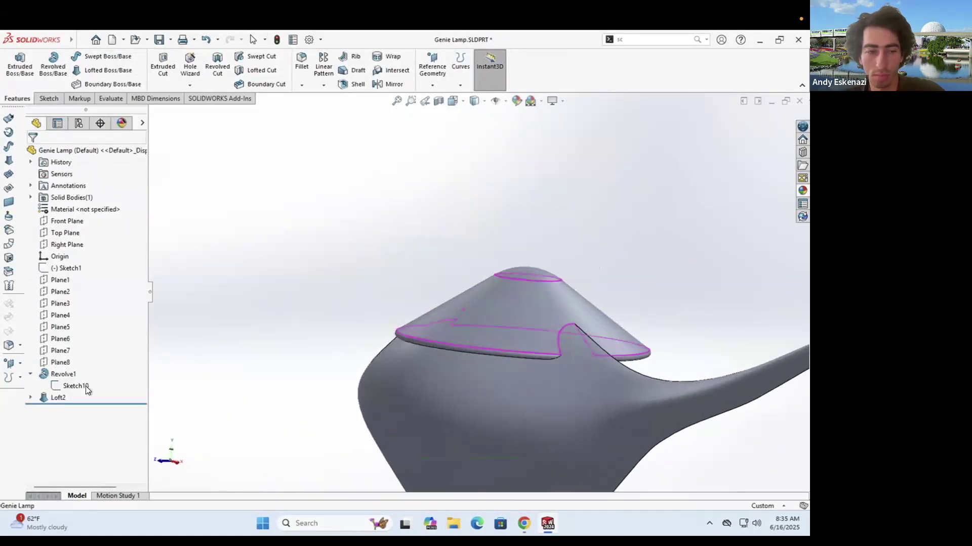
Step: Reopen cap profile Sketch10 and set its lower vertical dimension to 80 mm
right_click(68, 386)
click(71, 323)
double_click(625, 287)
text(80)
key(Return)
key(Escape)
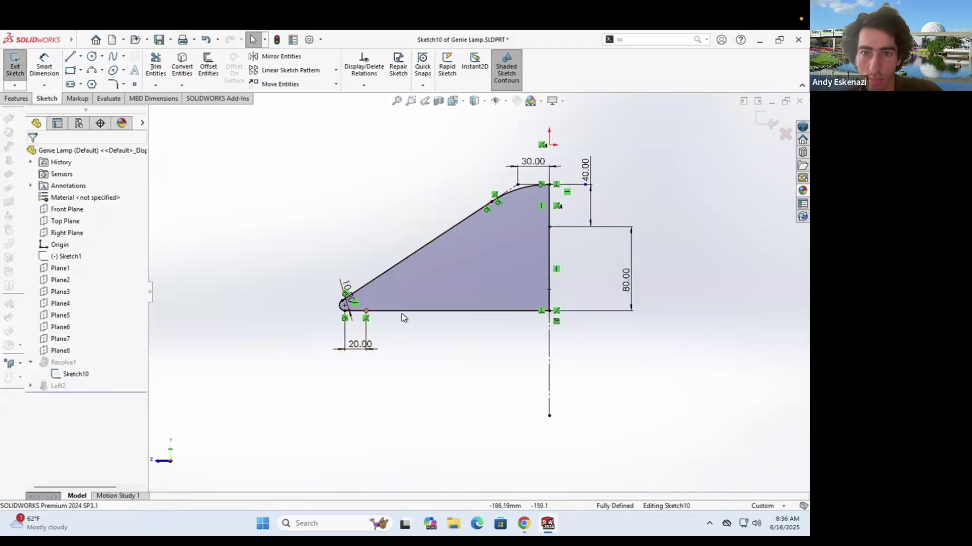
Step: Set the horizontal dimension at the top of the cap profile to 40 mm
double_click(528, 162)
text(40)
key(Return)
key(Escape)
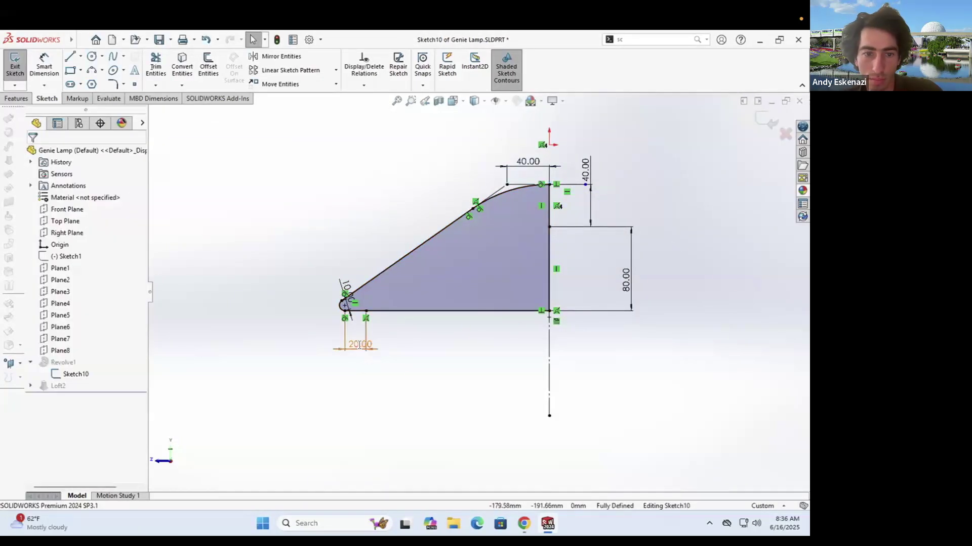
Step: Set the horizontal dimension below the cap profile's rim to 30 mm and rebuild to check the cap's fit
double_click(359, 345)
text(30)
key(Return)
key(ctrl+b)
scroll(457, 256, up, 3)
middle_drag(457, 256, 497, 247)
scroll(455, 283, up, 3)
mouse_move(405, 316)
middle_down()
mouse_move(394, 294)
mouse_move(449, 171)
mouse_move(427, 306)
mouse_move(420, 274)
mouse_move(563, 312)
mouse_move(481, 288)
mouse_move(429, 304)
mouse_move(399, 197)
mouse_move(612, 332)
mouse_move(632, 315)
middle_up()
scroll(449, 172, down, 3)
scroll(427, 306, down, 1)
scroll(420, 274, up, 4)
Step: Reopen cap profile Sketch10, set its lower vertical dimension to 70 mm and rebuild to check the cap
right_click(75, 386)
click(102, 324)
double_click(720, 273)
text(70)
key(Return)
key(ctrl+b)
scroll(439, 262, up, 3)
scroll(481, 289, up, 6)
scroll(429, 304, down, 5)
scroll(612, 332, down, 1)
scroll(632, 315, down, 2)
Step: Reopen cap profile Sketch10 and convert its horizontal base lines and vertical axis lines to construction geometry
click(71, 385)
click(109, 318)
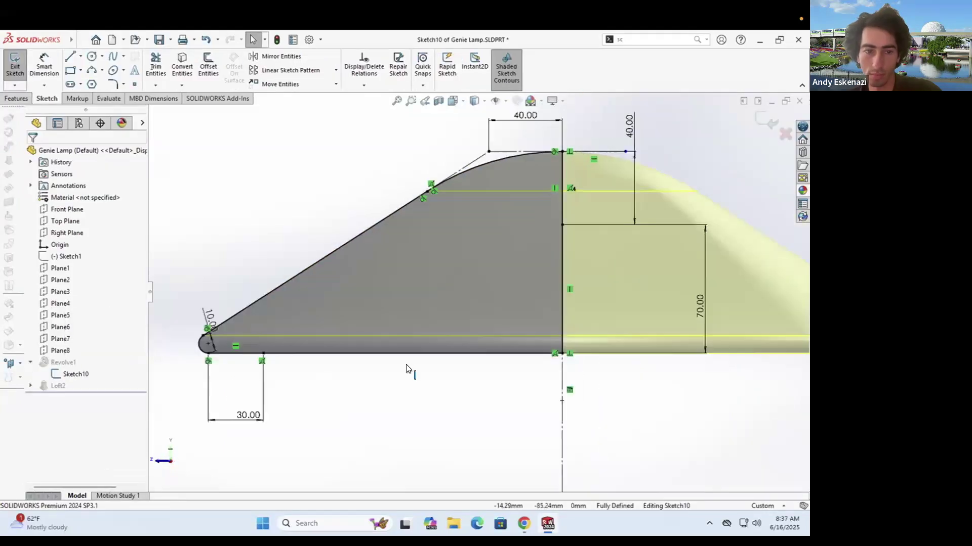
right_click(404, 352)
click(428, 320)
right_click(251, 353)
click(277, 320)
right_click(561, 203)
click(585, 189)
right_click(562, 239)
click(585, 224)
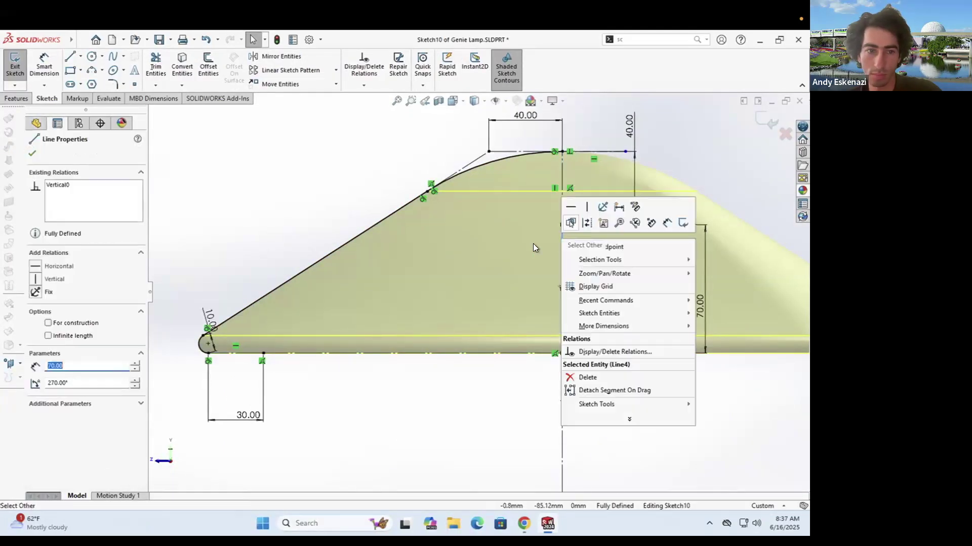
Step: Draw an inner sloped line from the bottom of the rim arc and make it parallel to the cap's outer slope
key(l)
click(437, 209)
key(Escape)
ctrl+click(347, 242)
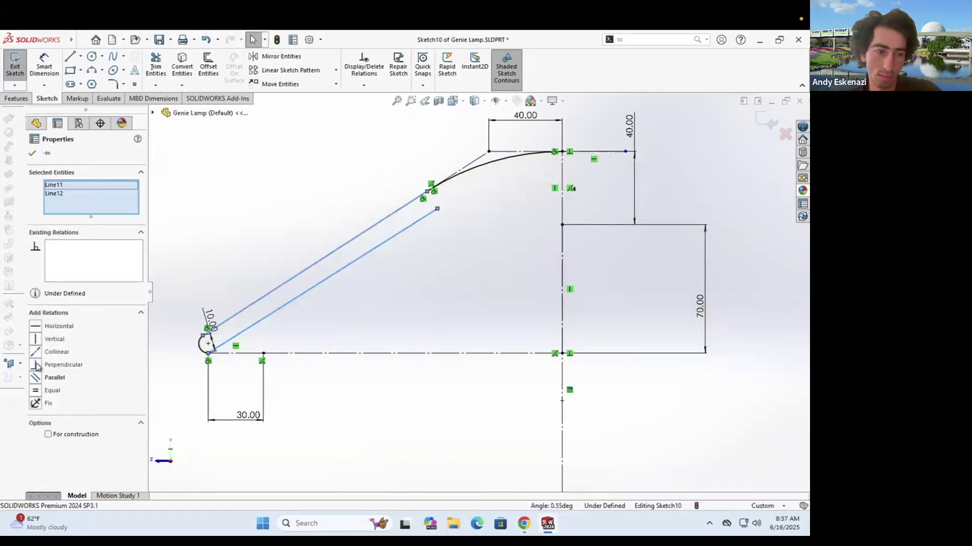
click(39, 390)
key(Escape)
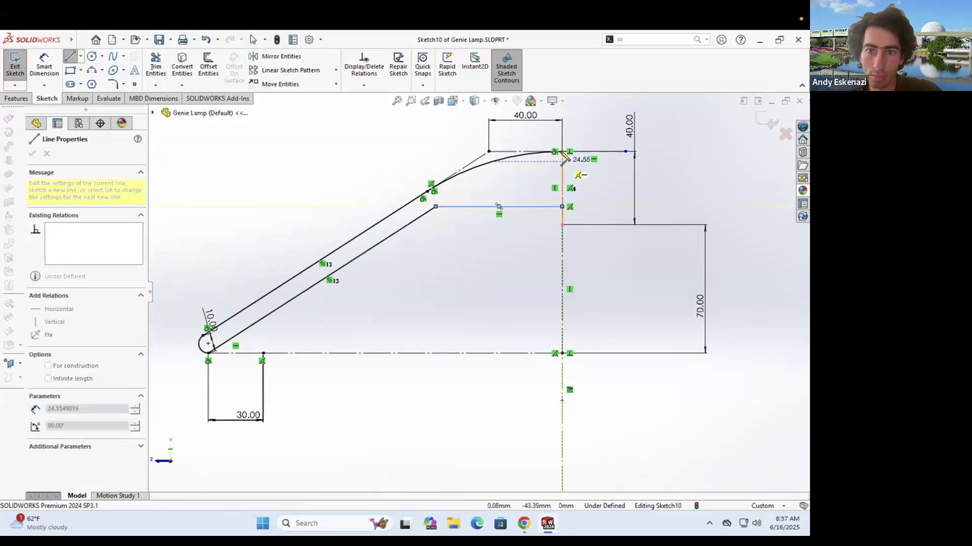
Step: Close the inner profile with a horizontal line to the axis and a vertical line to the apex, and add a perpendicular centerline between the slopes' upper ends
click(562, 151)
key(Escape)
click(81, 56)
click(93, 83)
click(427, 191)
click(436, 207)
key(Escape)
click(431, 199)
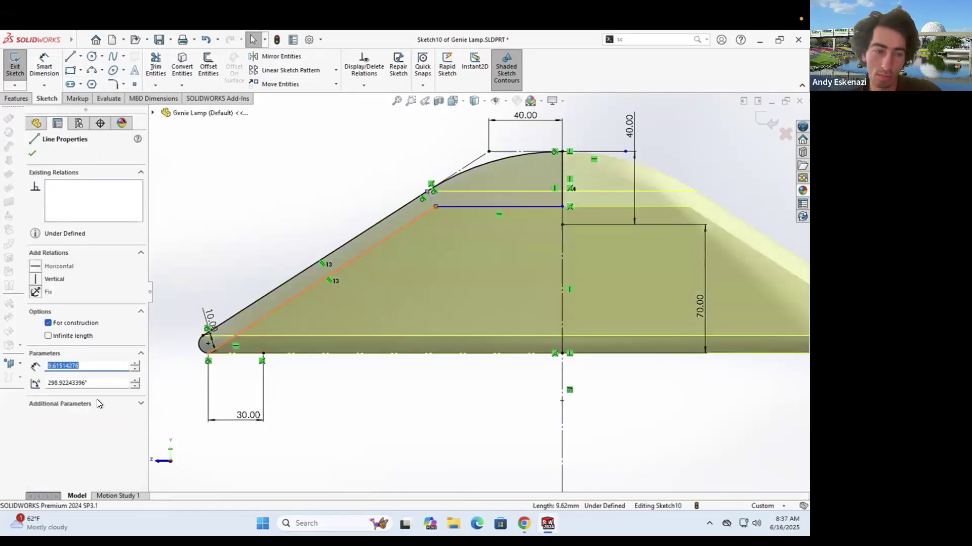
key(Escape)
Step: Try a lower vertical dimension of 60 mm in the cap profile, rebuild the cap, and undo the change
double_click(701, 308)
text(60)
key(Return)
click(15, 65)
scroll(439, 251, up, 5)
mouse_move(438, 251)
middle_down()
mouse_move(518, 268)
mouse_move(392, 268)
mouse_move(412, 214)
mouse_move(472, 244)
middle_up()
scroll(412, 214, up, 5)
key(ctrl+z)
Step: Highlight section Sketch6 of the loft and examine where it sits relative to the cap
middle_drag(402, 281, 453, 309)
scroll(454, 308, down, 4)
click(454, 309)
click(341, 333)
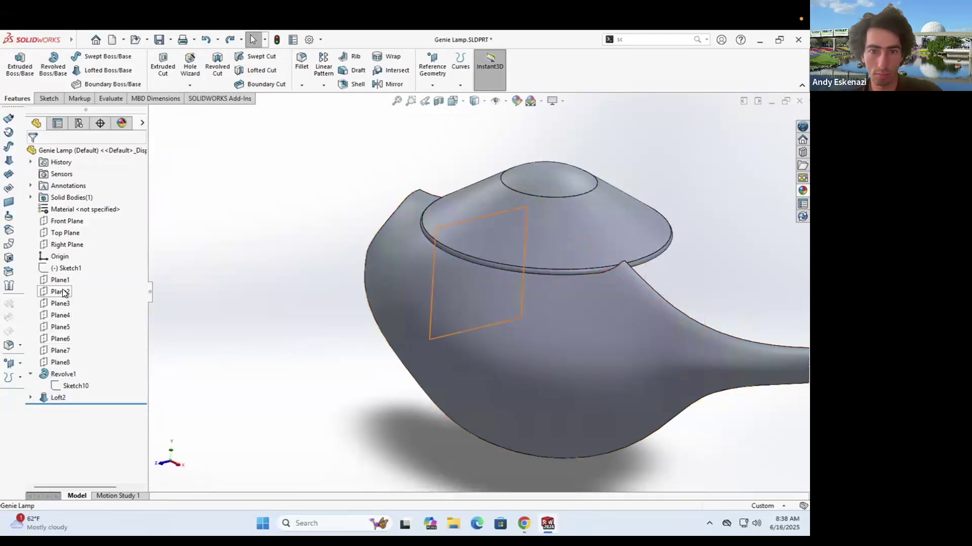
click(70, 409)
mouse_move(405, 304)
middle_down()
mouse_move(574, 272)
mouse_move(467, 304)
mouse_move(435, 334)
middle_up()
scroll(573, 273, up, 4)
scroll(466, 304, down, 4)
scroll(466, 302, up, 1)
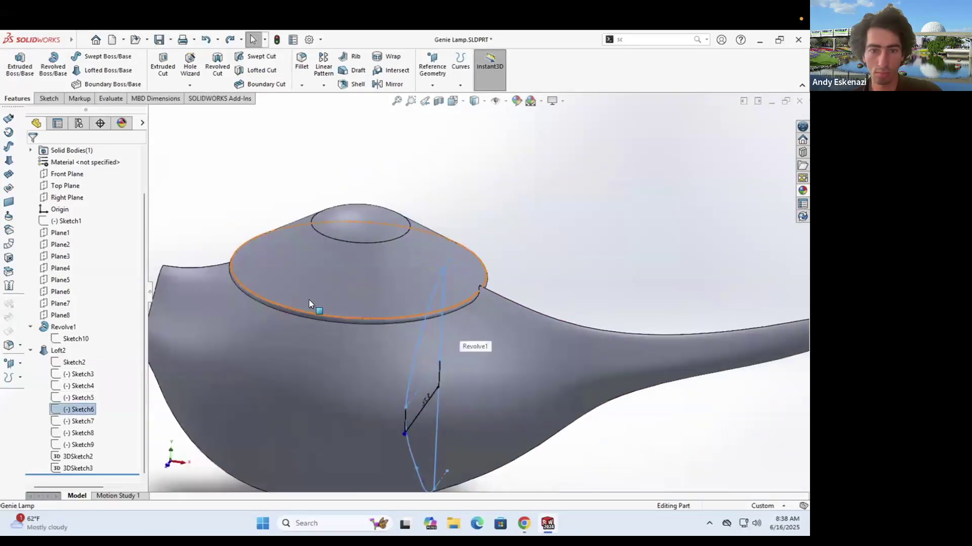
key(Escape)
Step: Reopen cap profile Sketch10, set its lower vertical dimension to 65 mm, and edit the 30 mm rim dimension before rebuilding
click(387, 270)
scroll(333, 320, up, 1)
key(Escape)
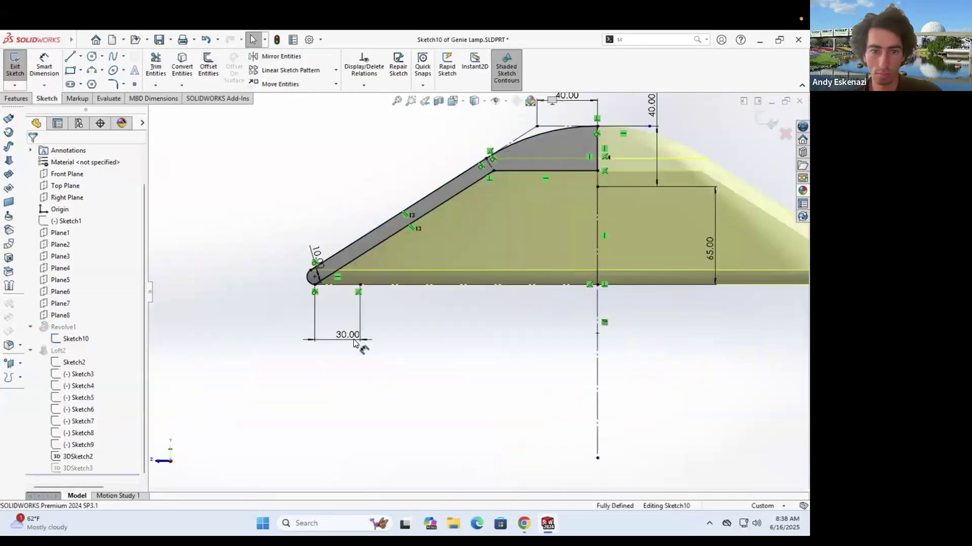
double_click(350, 337)
key(Return)
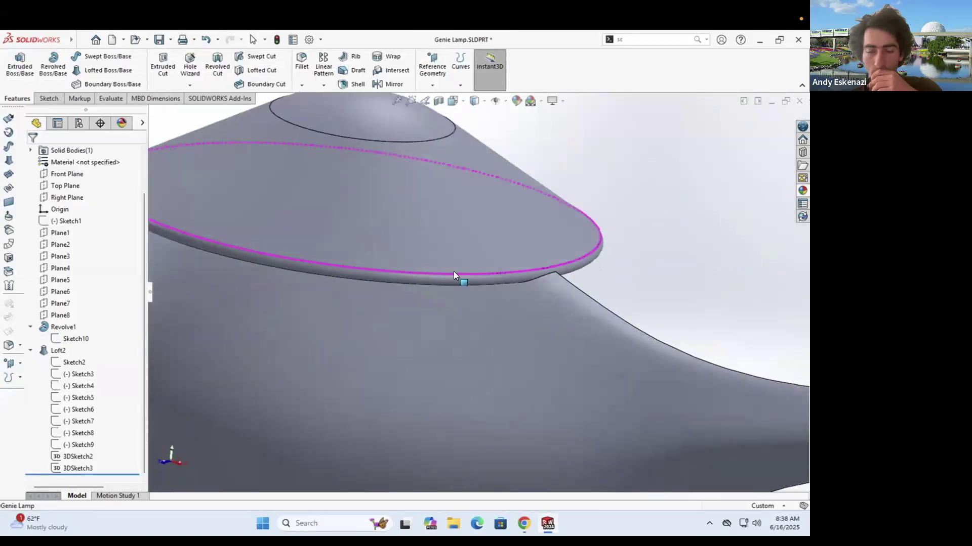
Step: Open the definition of Loft2 and examine its sections and guide curves against the cap's rim
scroll(454, 272, up, 4)
middle_drag(453, 271, 344, 309)
right_click(59, 350)
click(71, 254)
scroll(462, 200, down, 6)
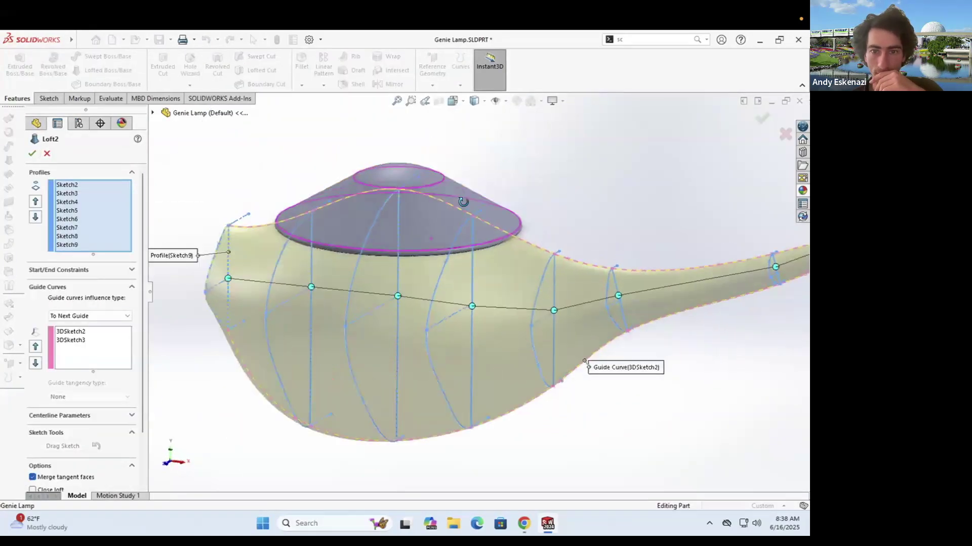
key(Return)
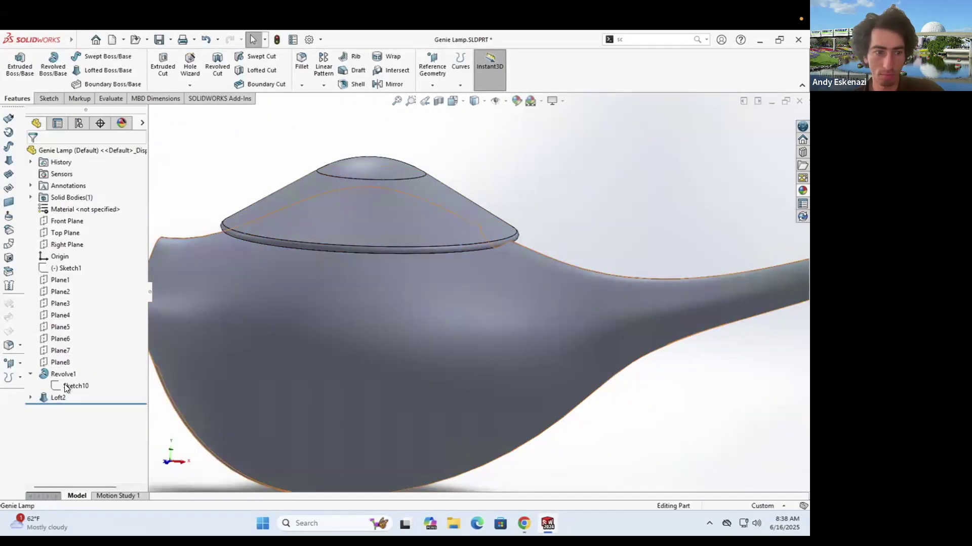
Step: Lower the top point of section Sketch5, reshape its upper spline by moving a control vertex, and exit the sketch
click(85, 318)
scroll(535, 184, down, 3)
right_click(527, 201)
click(560, 338)
mouse_move(524, 197)
mouse_down()
mouse_move(541, 233)
mouse_move(522, 214)
mouse_up()
click(559, 338)
drag(407, 262, 385, 296)
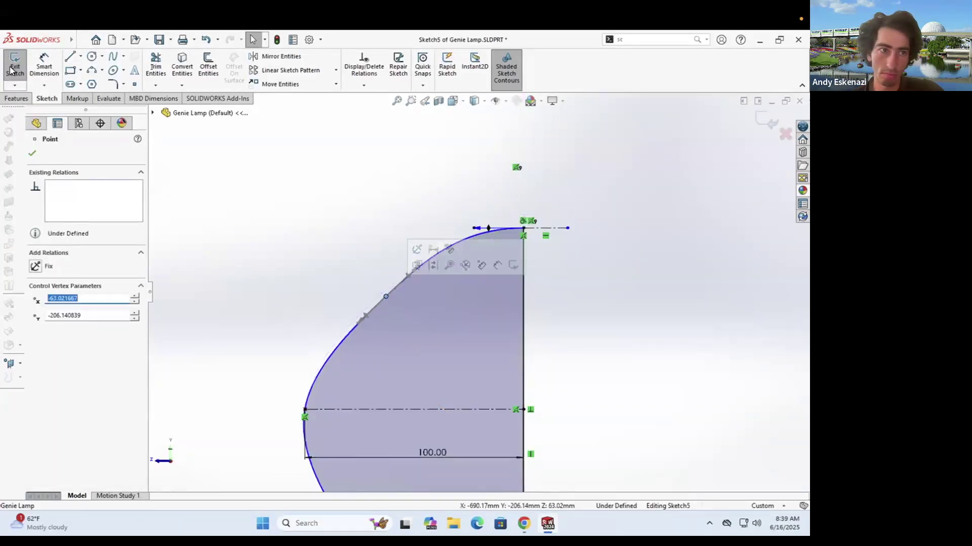
click(14, 68)
Step: Delete Loft2 and the old upper guide curve 3DSketch3, keeping the section sketches
click(332, 121)
right_click(63, 351)
click(89, 346)
click(475, 212)
scroll(524, 277, down, 5)
middle_drag(524, 277, 502, 301)
scroll(503, 301, down, 3)
right_click(477, 273)
click(501, 361)
click(472, 222)
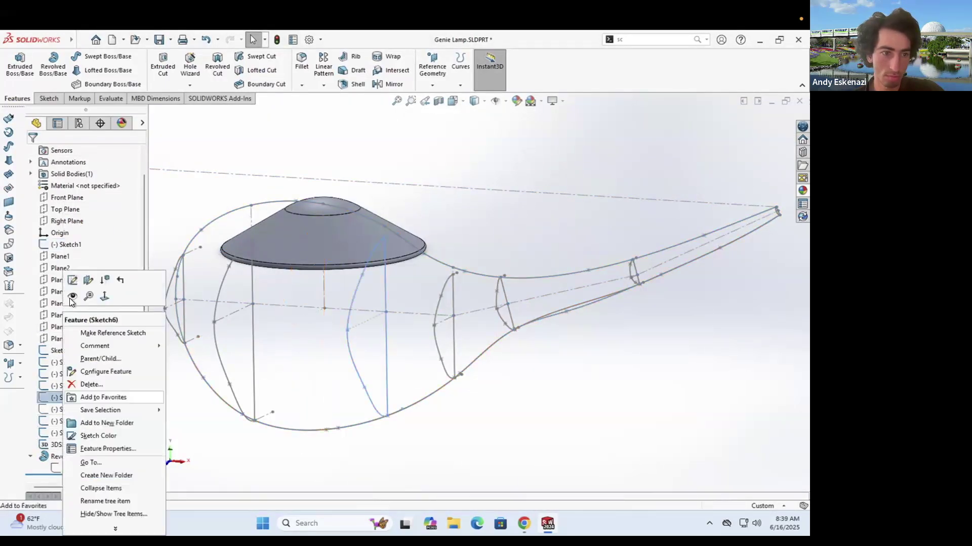
Step: In a new 3D sketch, draw a spline through the top points of all sections up to the narrow tip, and exit
click(53, 102)
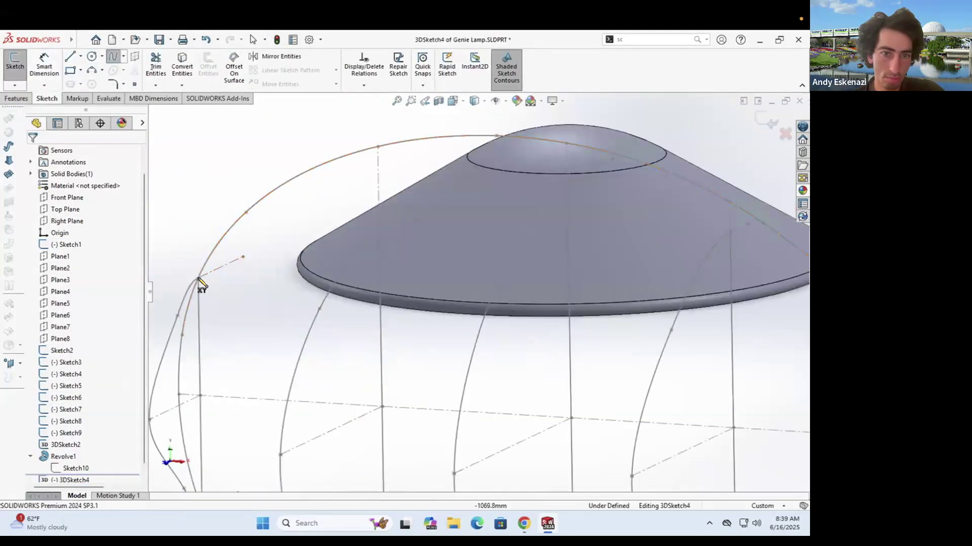
click(197, 277)
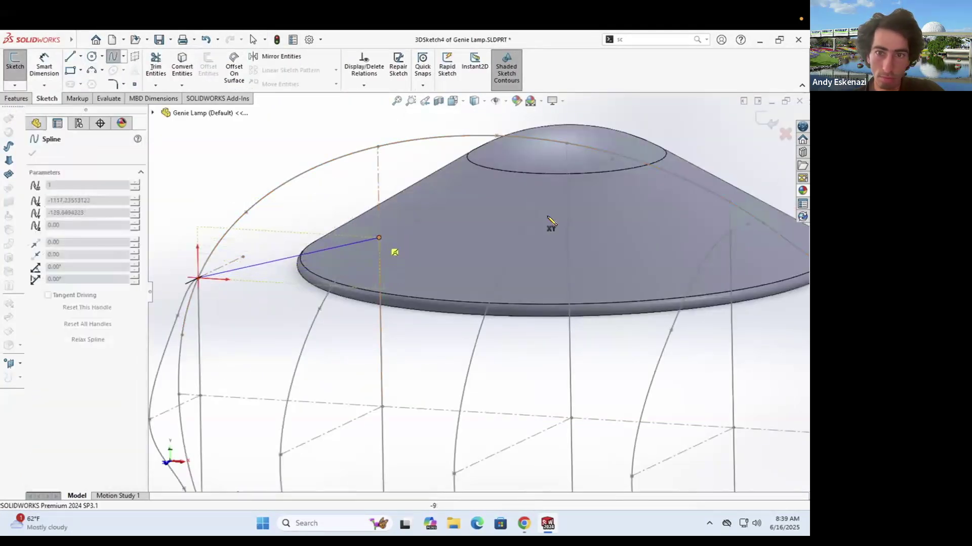
click(730, 232)
scroll(561, 273, up, 3)
scroll(789, 253, down, 3)
click(665, 288)
click(592, 292)
scroll(405, 288, up, 3)
click(692, 275)
scroll(800, 252, down, 6)
scroll(671, 259, up, 3)
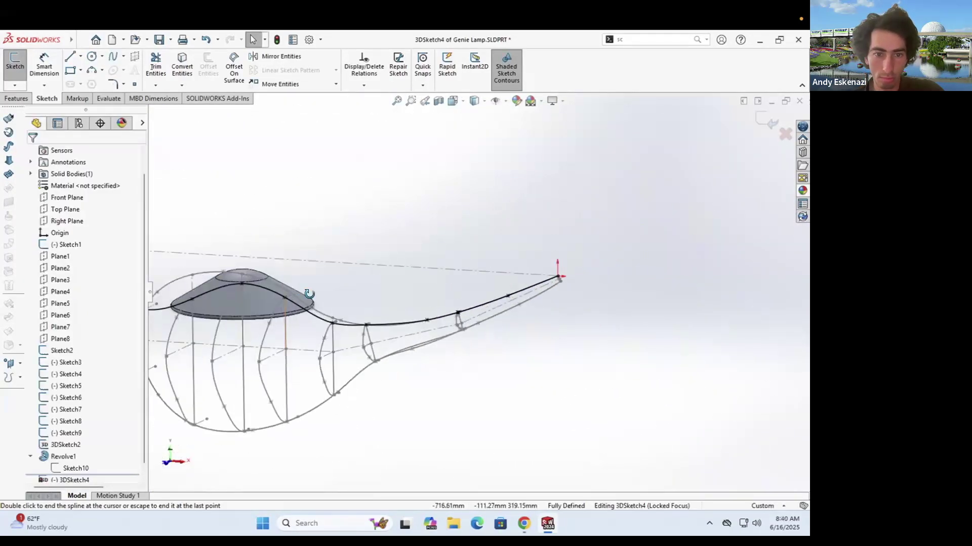
scroll(307, 293, down, 3)
click(15, 66)
Step: Hide outline Sketch1 to leave only the section and guide sketches for a new Lofted Boss/Base
click(16, 98)
click(108, 70)
scroll(365, 335, up, 3)
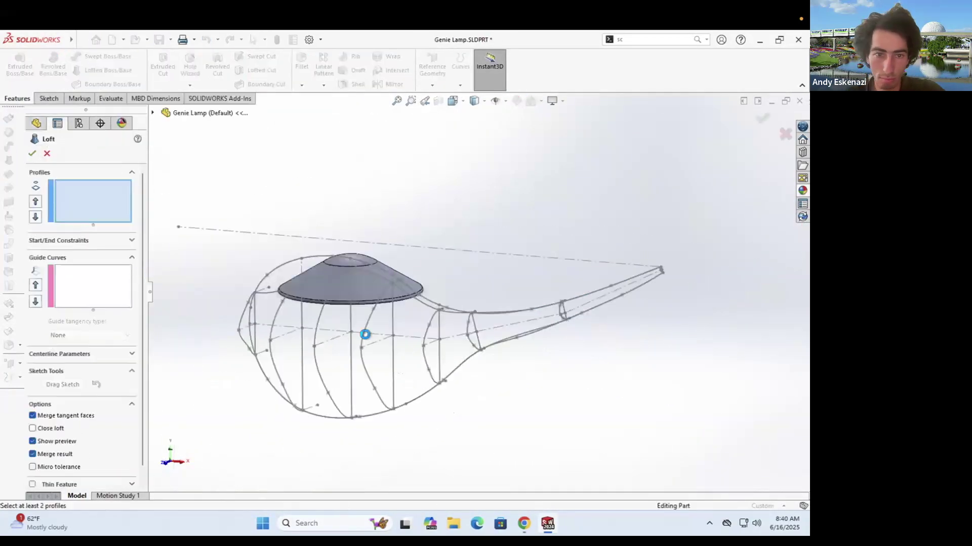
double_click(263, 333)
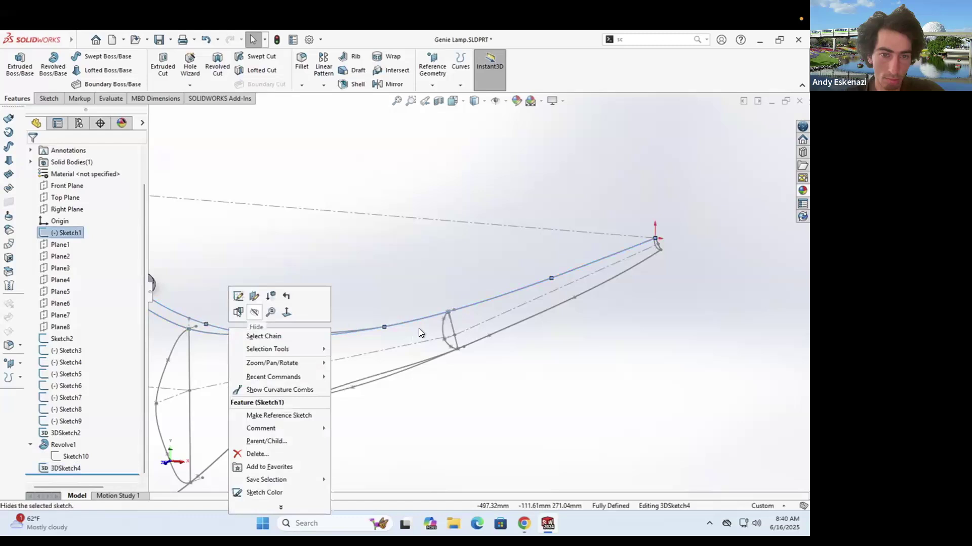
key(Escape)
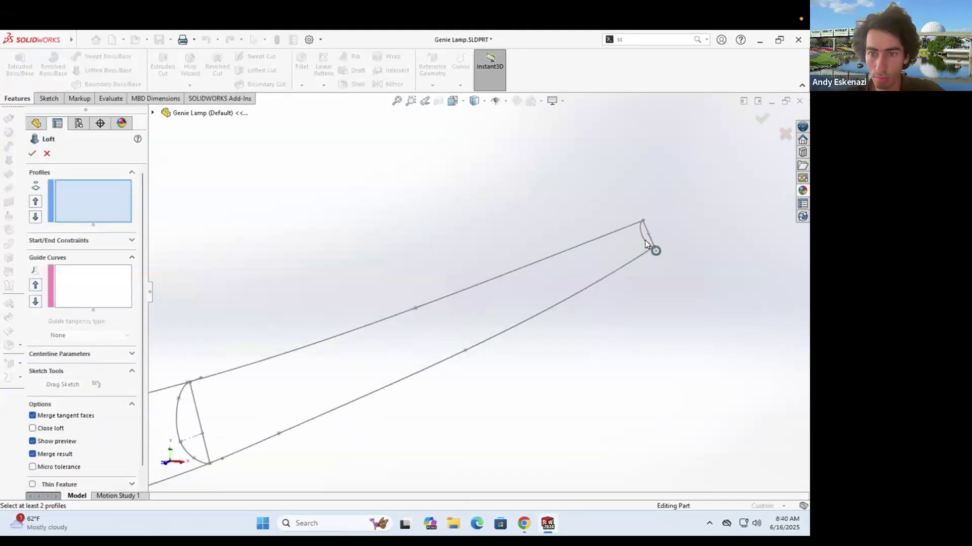
Step: Select the sections Sketch2 to Sketch9 in order as the loft profiles, starting at the narrow tip
scroll(342, 347, up, 3)
scroll(314, 387, down, 4)
click(362, 353)
click(236, 426)
scroll(253, 338, up, 2)
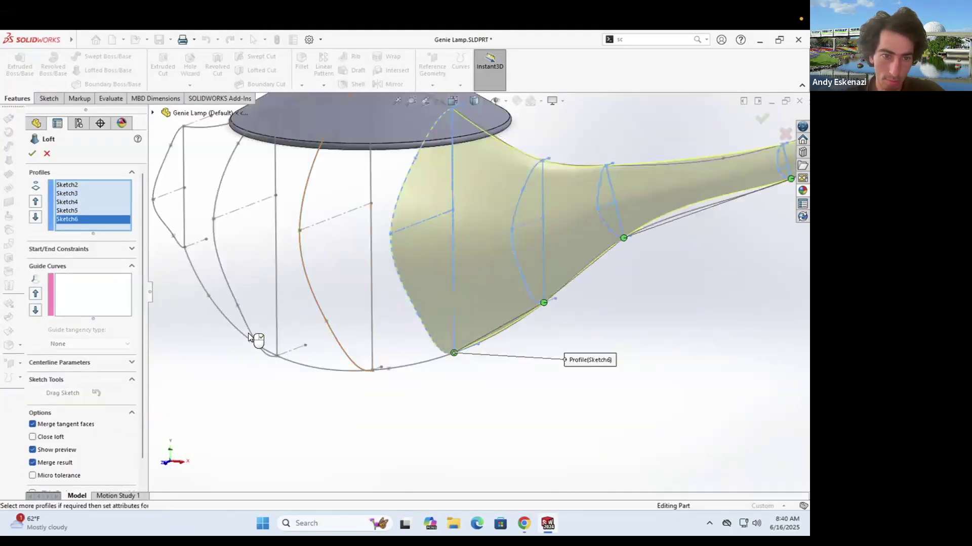
click(371, 371)
click(277, 353)
click(184, 249)
scroll(245, 246, up, 2)
Step: Add the lower curve 3DSketch2 and the new upper spline as guide curves and create the loft
middle_drag(253, 261, 261, 288)
scroll(260, 289, down, 1)
click(93, 320)
click(395, 330)
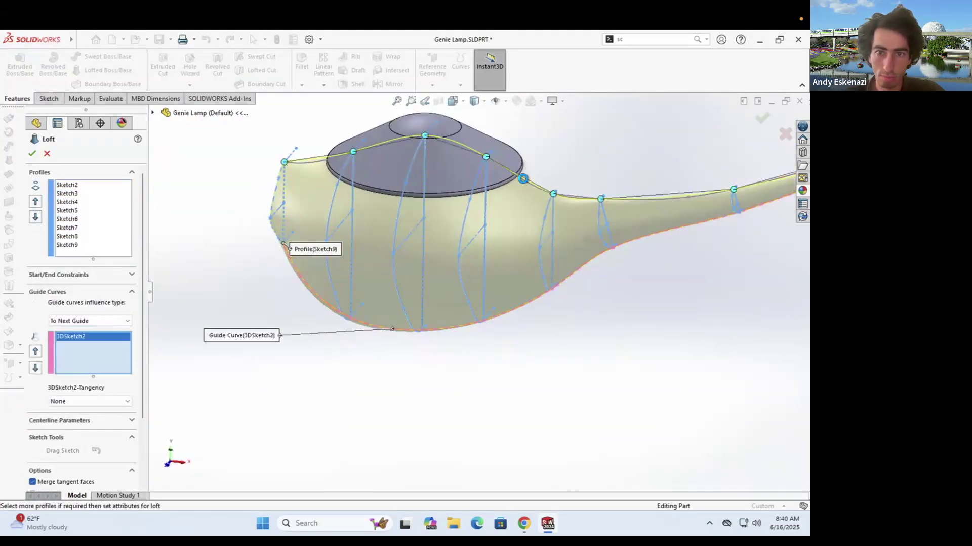
click(524, 186)
scroll(524, 183, down, 5)
key(Return)
scroll(392, 277, up, 5)
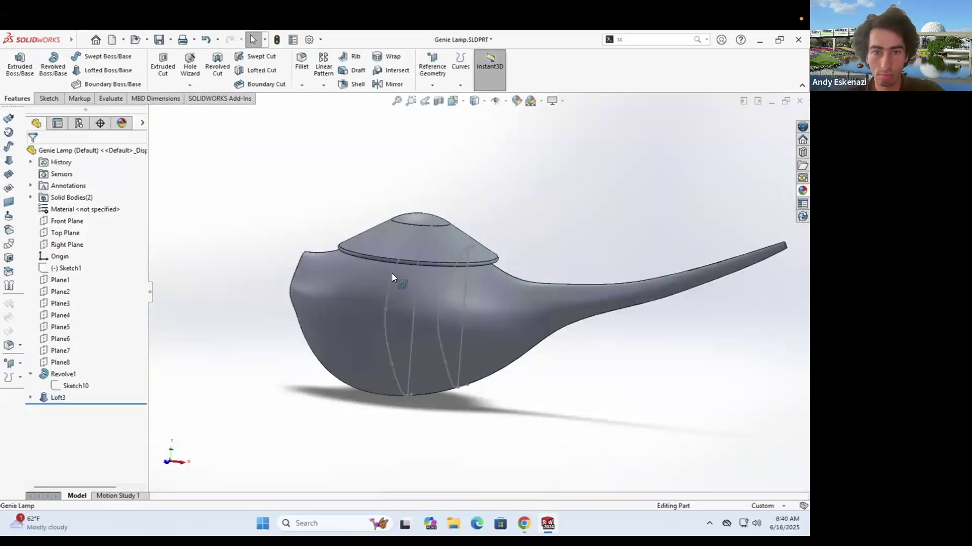
scroll(446, 278, up, 4)
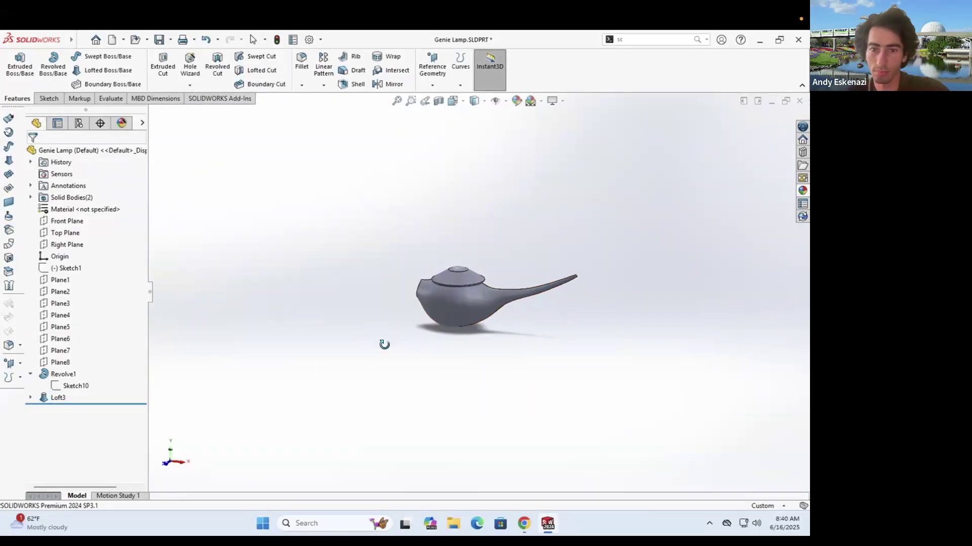
scroll(533, 276, down, 3)
Step: Open outline Sketch1 to examine the lamp's side profile and exit it
double_click(66, 268)
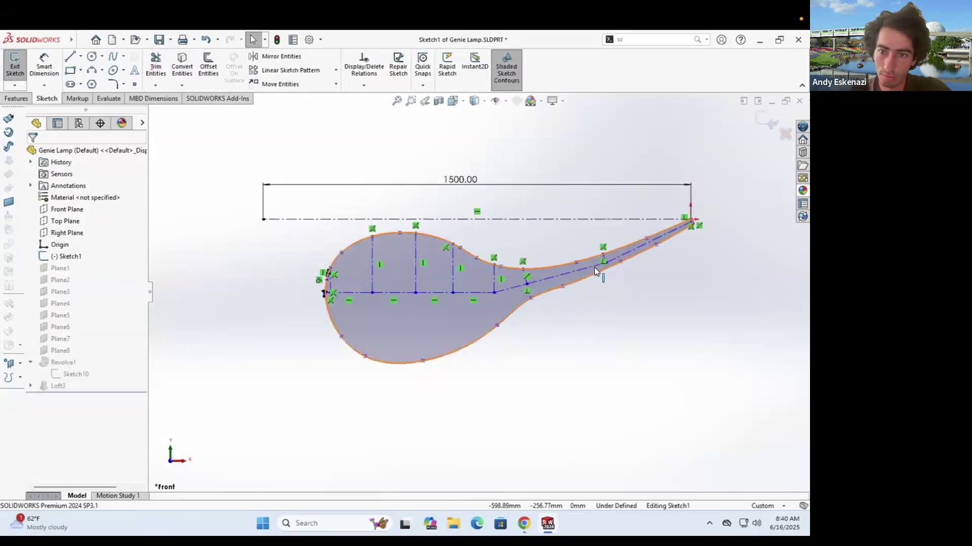
scroll(594, 267, down, 1)
click(15, 66)
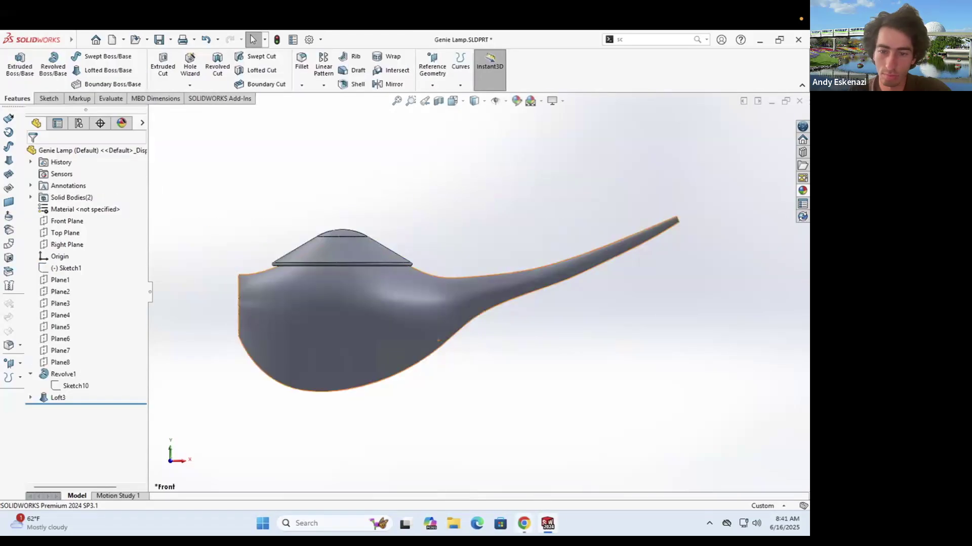
click(528, 520)
mouse_move(548, 523)
click(602, 468)
Step: Open outline Sketch1 for editing and delete the relations holding the upper corner of the spout's tip
right_click(66, 268)
click(71, 236)
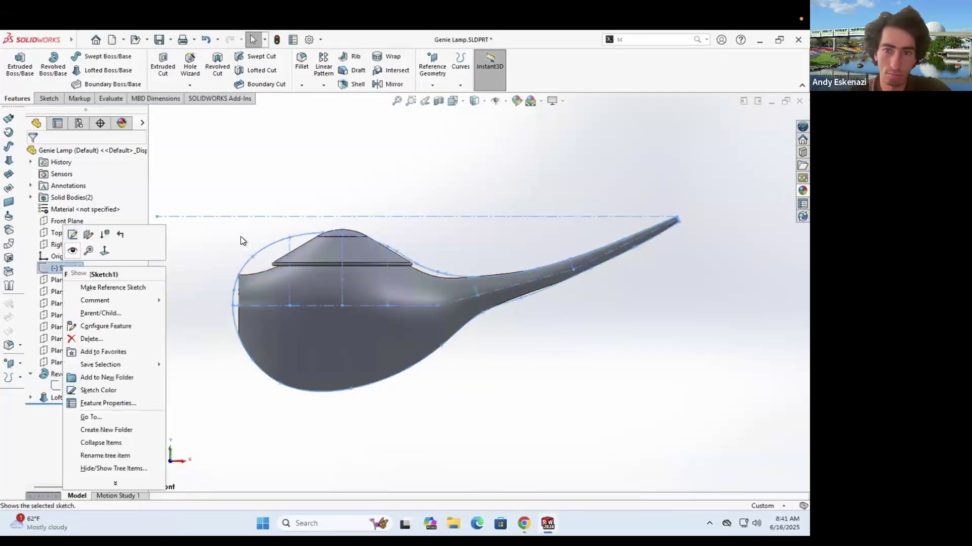
scroll(668, 238, down, 5)
scroll(573, 240, down, 3)
right_click(552, 245)
click(583, 385)
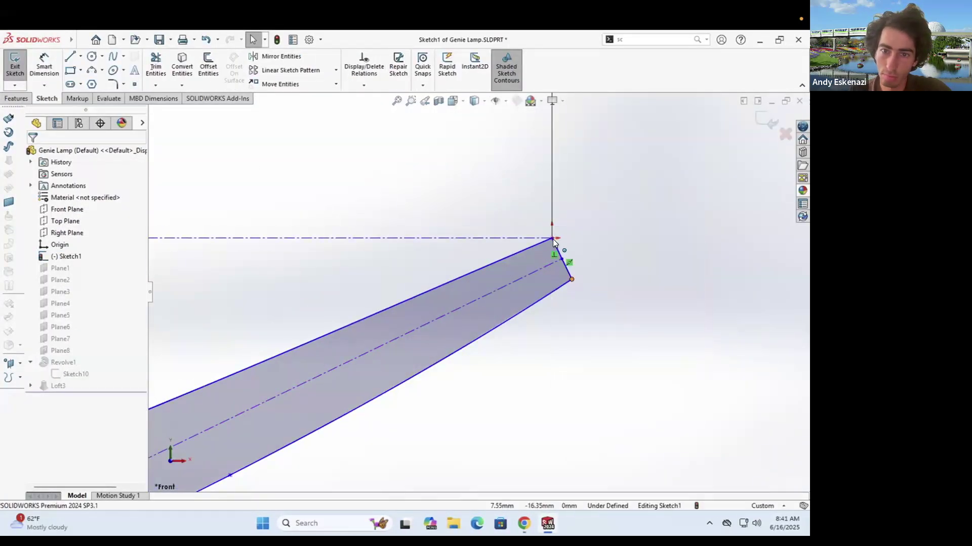
click(457, 280)
scroll(417, 293, up, 10)
scroll(417, 291, down, 3)
right_click(412, 285)
click(661, 273)
Step: Delete the remaining relations and construction geometry tying the spout's tip to the origin
scroll(563, 273, down, 8)
click(557, 253)
mouse_move(557, 253)
mouse_down()
mouse_move(557, 282)
mouse_move(558, 252)
mouse_up()
right_click(556, 282)
click(604, 279)
scroll(475, 293, up, 10)
scroll(476, 294, down, 7)
right_click(513, 287)
click(531, 426)
Step: Move the spout's end line down away from the origin and delete the leftover constraint there
scroll(501, 271, down, 2)
right_click(503, 266)
right_click(500, 264)
drag(503, 274, 488, 321)
scroll(480, 292, up, 10)
scroll(468, 285, down, 1)
right_click(462, 294)
key(Delete)
scroll(483, 294, down, 4)
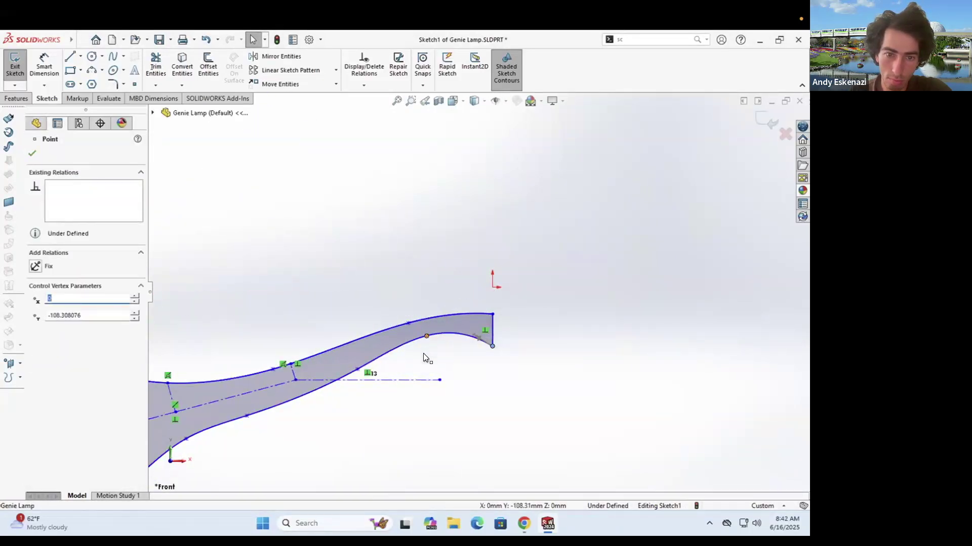
Step: Reshape the spline points near the spout's end so that the spout arches smoothly and levels off at its tip
drag(487, 351, 491, 378)
scroll(491, 287, up, 3)
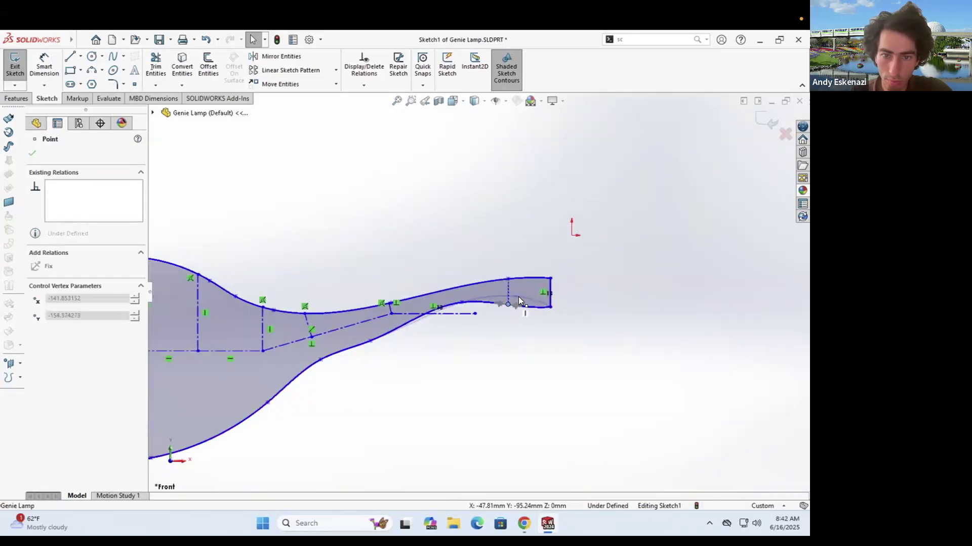
drag(519, 292, 515, 295)
scroll(509, 295, up, 1)
scroll(403, 327, down, 1)
drag(403, 328, 433, 307)
scroll(469, 294, up, 4)
scroll(466, 298, down, 4)
Step: Extend the spout's construction lines to its end line and make the short last segment perpendicular to that end line
ctrl+click(474, 338)
drag(519, 334, 592, 341)
click(71, 57)
click(591, 340)
key(Escape)
scroll(635, 287, down, 2)
click(560, 285)
ctrl+click(581, 304)
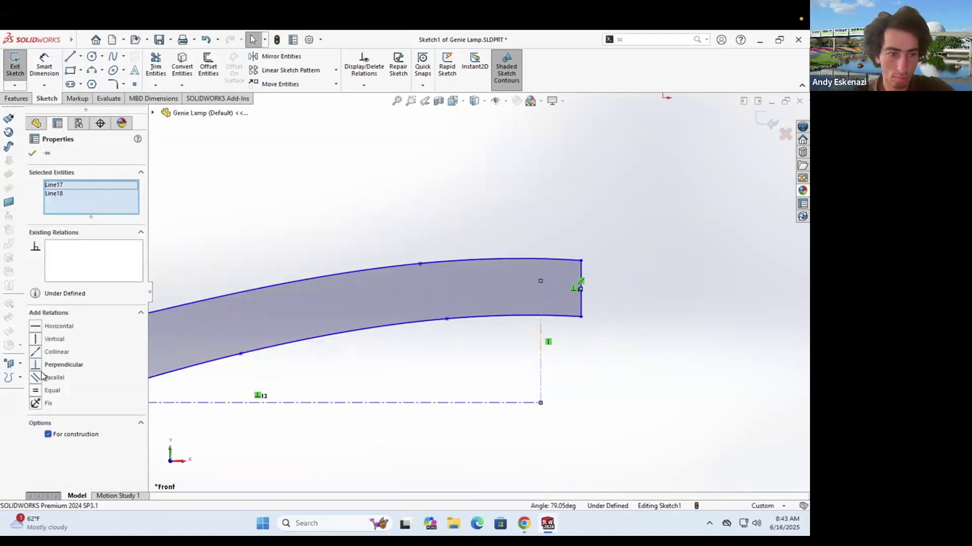
click(41, 366)
Step: Exit the outline sketch with a rebuild and inspect the failed Loft3 and its tip section Sketch2
key(Escape)
scroll(468, 292, up, 4)
key(ctrl+b)
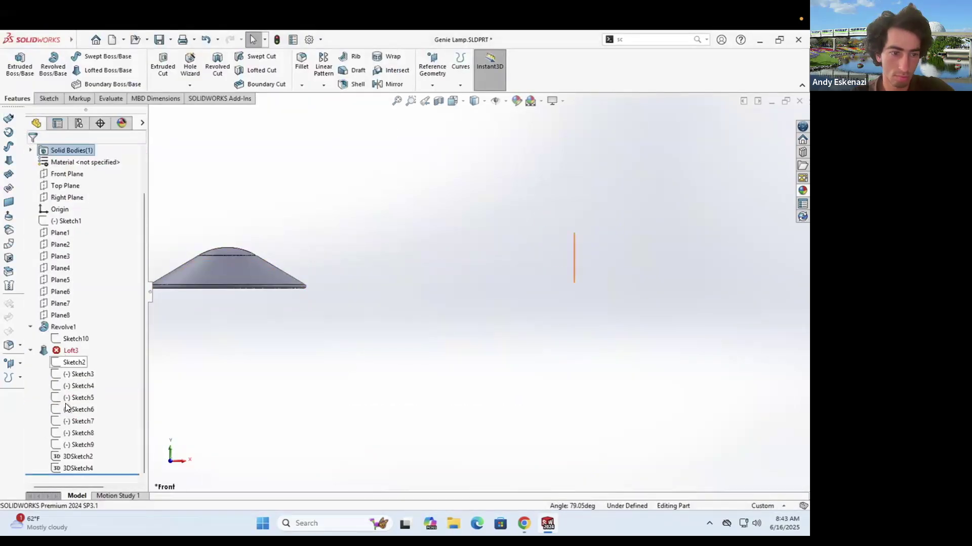
click(65, 361)
key(ctrl+8)
key(Escape)
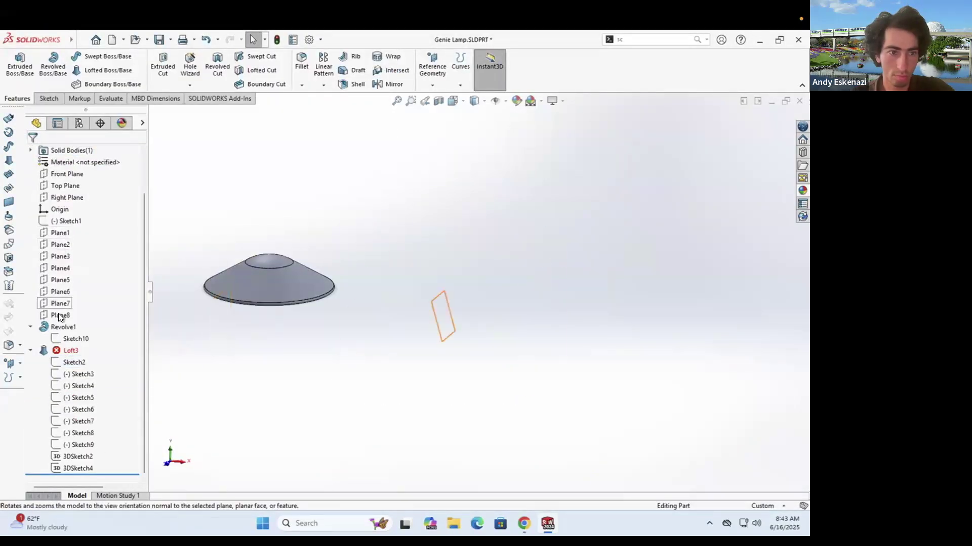
right_click(69, 351)
click(77, 206)
key(Escape)
Step: Show outline Sketch1 and tip section Sketch2 in the model
right_click(57, 222)
click(68, 209)
right_click(72, 363)
click(81, 282)
click(15, 64)
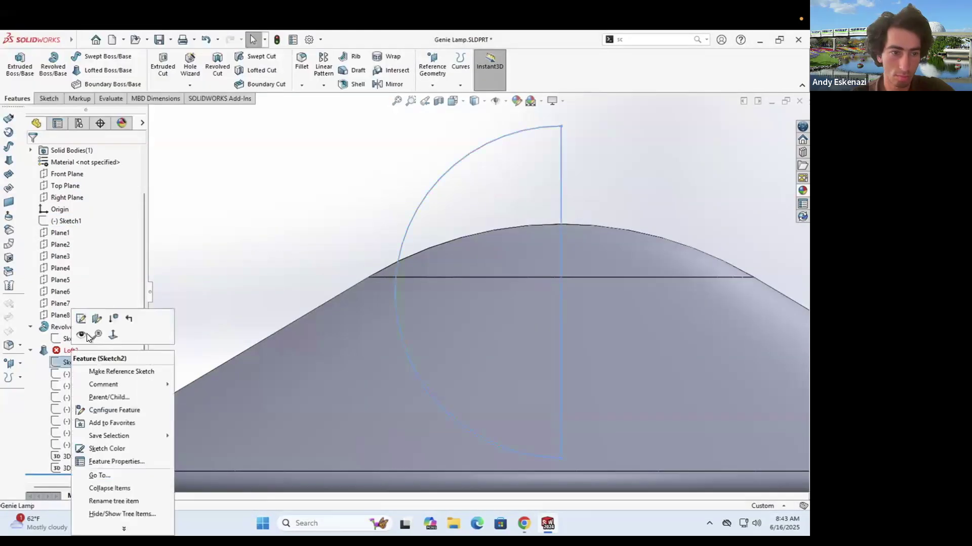
click(60, 233)
scroll(561, 301, up, 8)
middle_drag(544, 327, 574, 331)
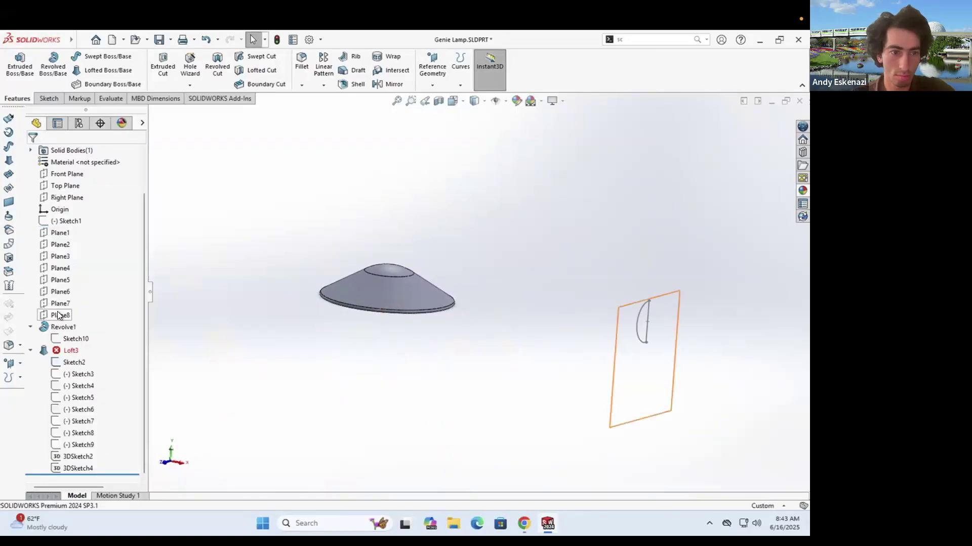
Step: Redefine Plane8 with new references from the short construction line at the spout's tip in Sketch1
scroll(599, 326, down, 3)
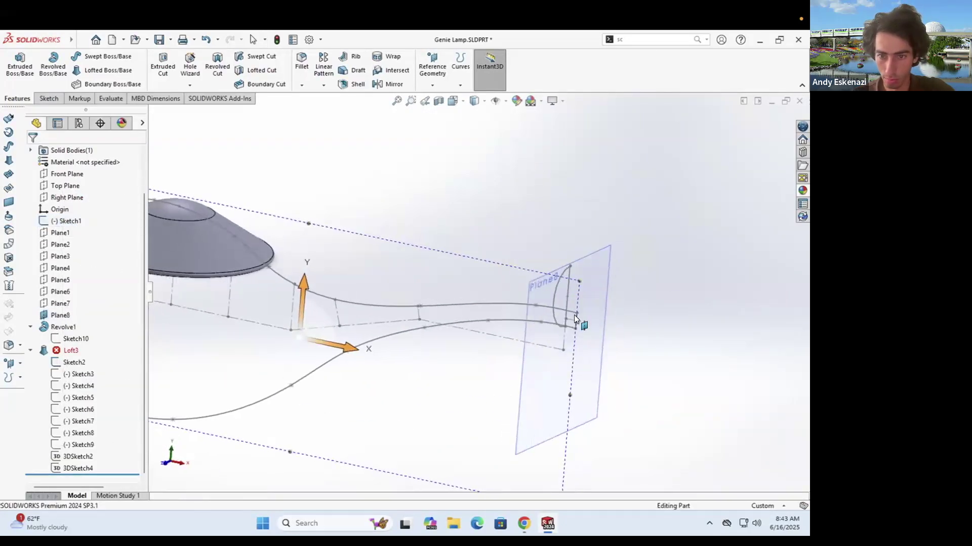
middle_drag(574, 315, 565, 318)
click(59, 318)
click(67, 290)
click(70, 210)
key(Delete)
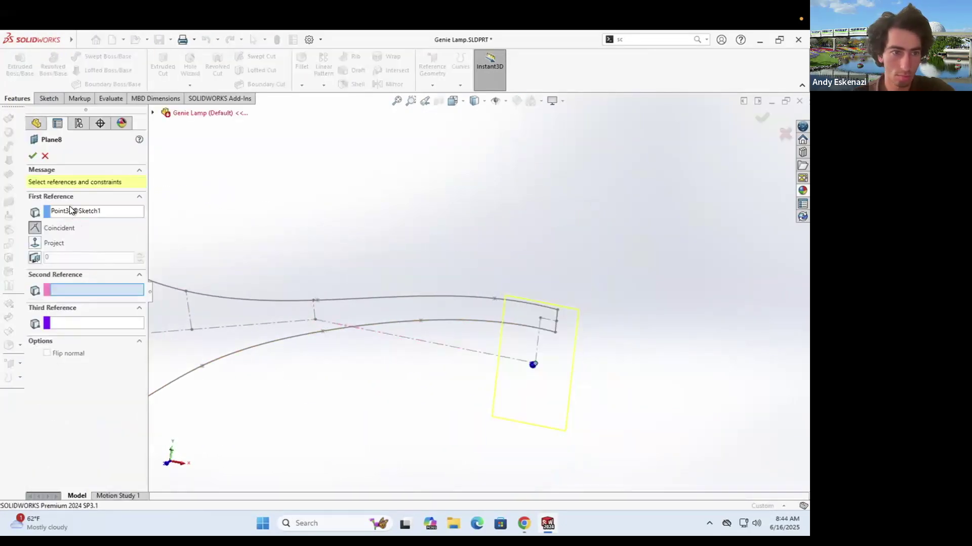
scroll(555, 322, down, 5)
click(524, 313)
right_click(495, 318)
scroll(473, 293, up, 3)
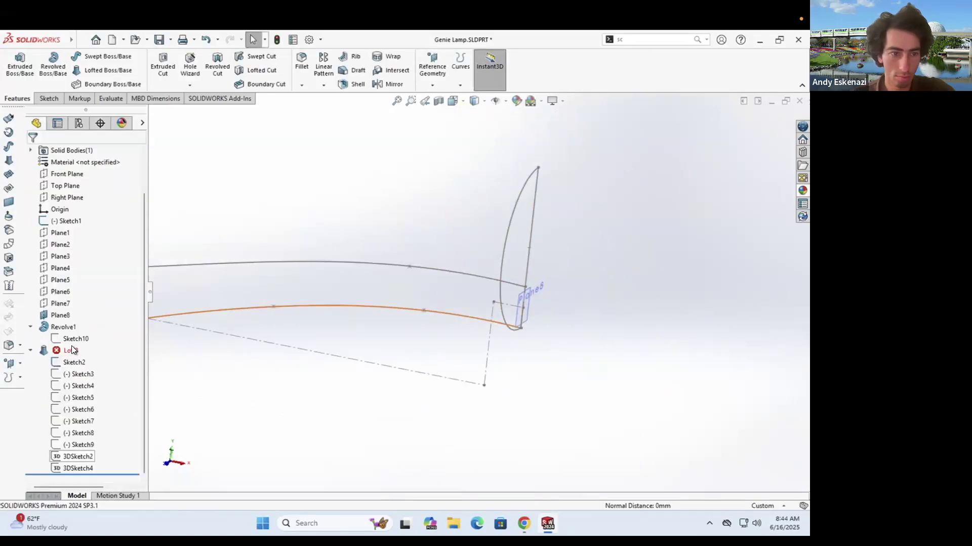
Step: Edit Sketch2 to detach its top point and reattach it to the upper end of the reshaped spout outline
click(81, 318)
scroll(514, 200, up, 2)
right_click(526, 181)
click(549, 308)
click(525, 178)
scroll(525, 283, up, 3)
middle_drag(498, 295, 527, 299)
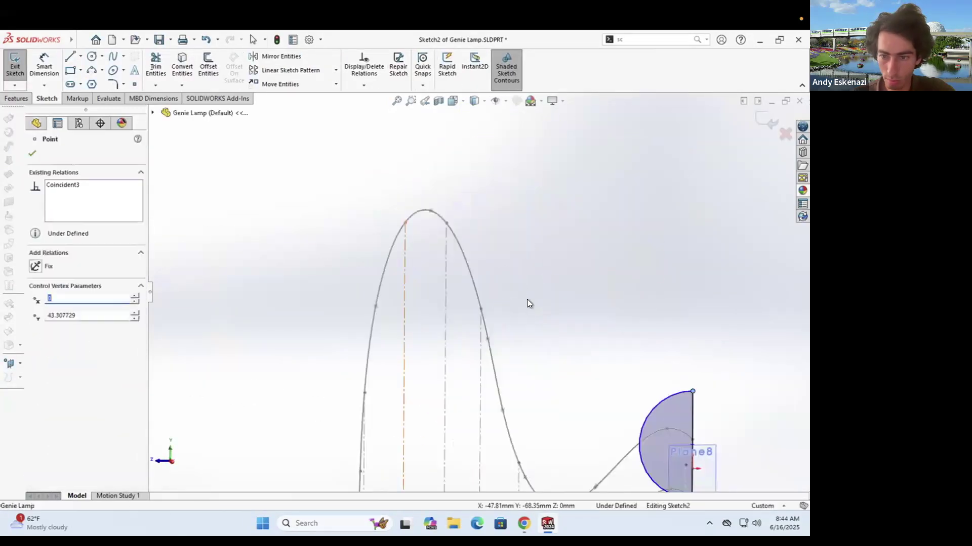
scroll(663, 395, down, 3)
drag(655, 376, 660, 390)
scroll(661, 390, down, 3)
click(59, 352)
click(14, 66)
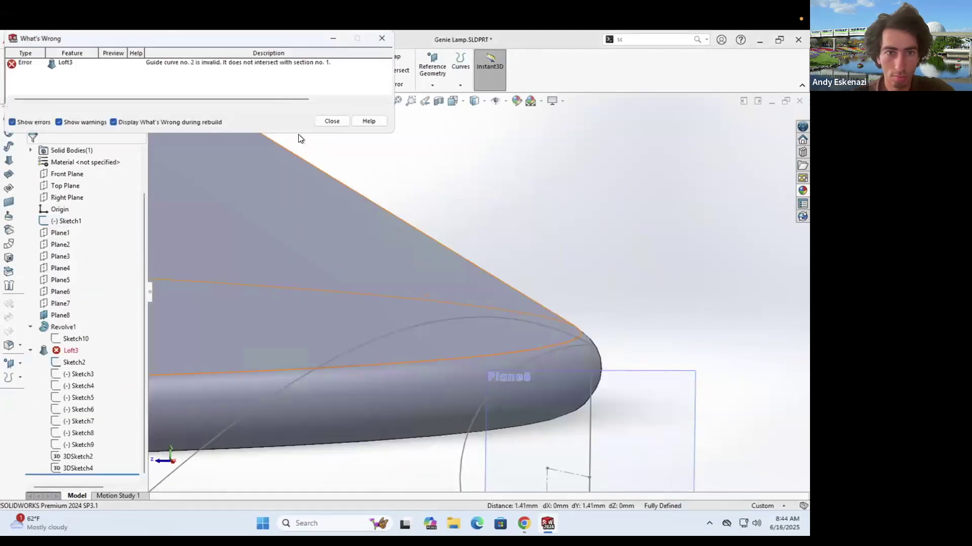
Step: Dismiss the rebuild error and examine the definition of Loft3 against the reshaped outline
click(331, 120)
scroll(460, 327, up, 5)
scroll(769, 375, down, 8)
mouse_move(491, 291)
middle_down()
mouse_move(498, 285)
mouse_move(489, 287)
middle_up()
click(71, 335)
right_click(60, 350)
click(71, 199)
scroll(500, 317, down, 3)
scroll(426, 302, up, 3)
middle_drag(341, 274, 324, 255)
scroll(253, 253, down, 1)
click(46, 153)
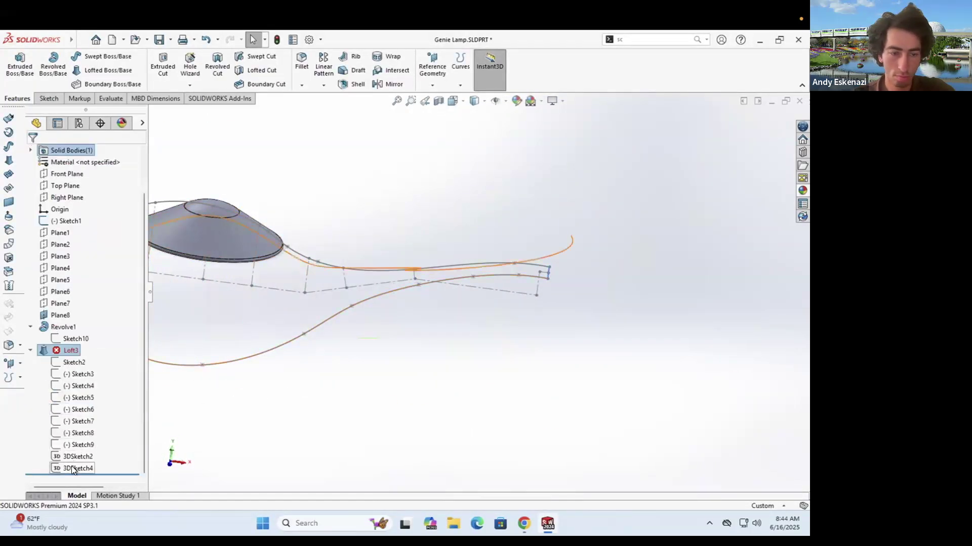
Step: Open the upper guide curve 3DSketch4 for editing and delete its old spline
right_click(72, 469)
click(81, 312)
right_click(553, 257)
click(583, 482)
click(15, 85)
click(112, 56)
scroll(316, 289, up, 4)
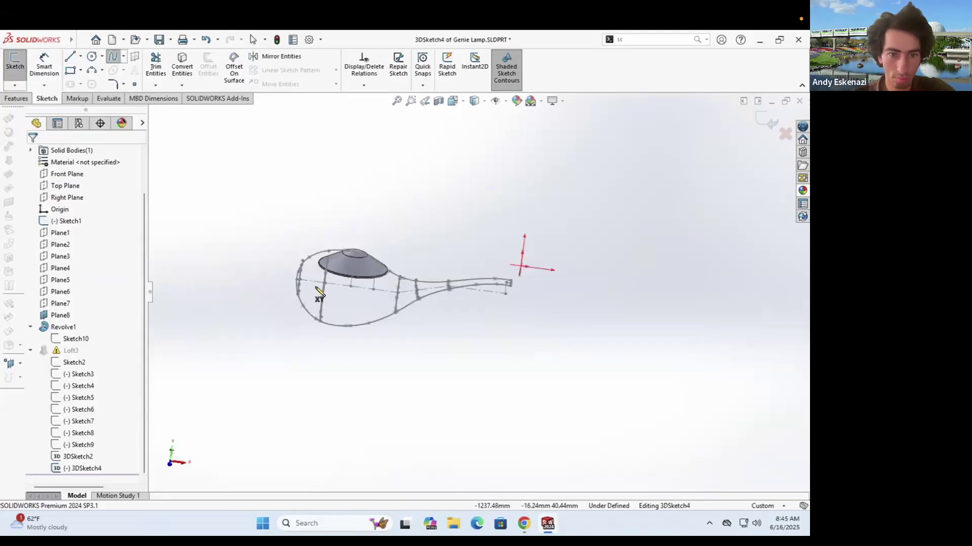
scroll(300, 258, down, 5)
click(302, 288)
scroll(426, 281, down, 4)
click(390, 256)
scroll(475, 290, up, 3)
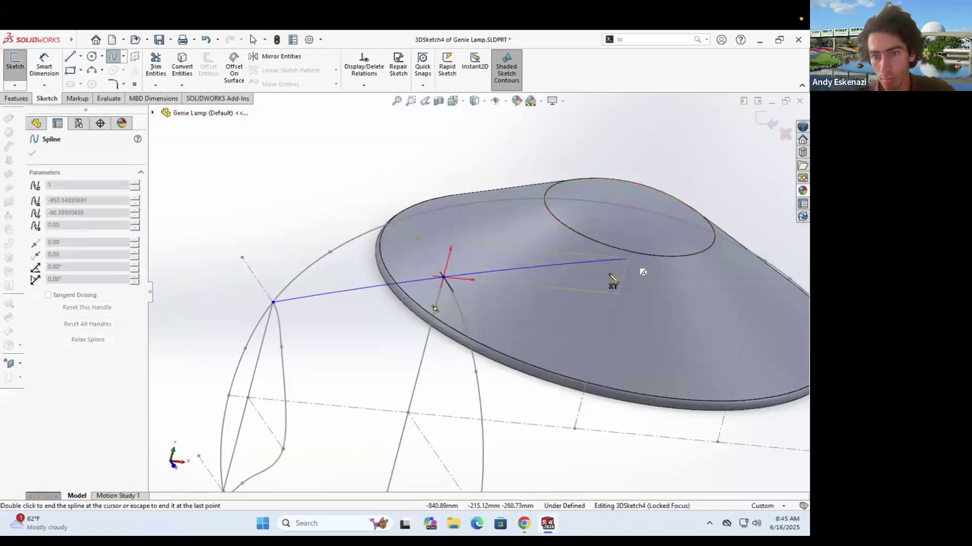
scroll(613, 279, down, 3)
key(Escape)
Step: Show the hidden sections Sketch6 and Sketch7 under the cap and delete the partial guide spline
right_click(73, 421)
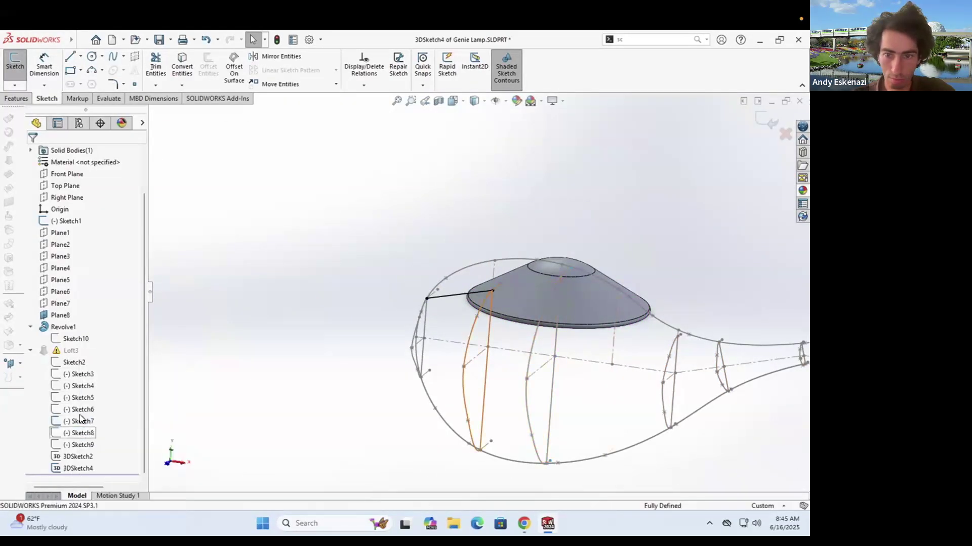
right_click(453, 296)
click(479, 486)
Step: Start a new guide spline at the rear section's top point and run it through the top points of the body sections
click(112, 57)
scroll(500, 306, down, 4)
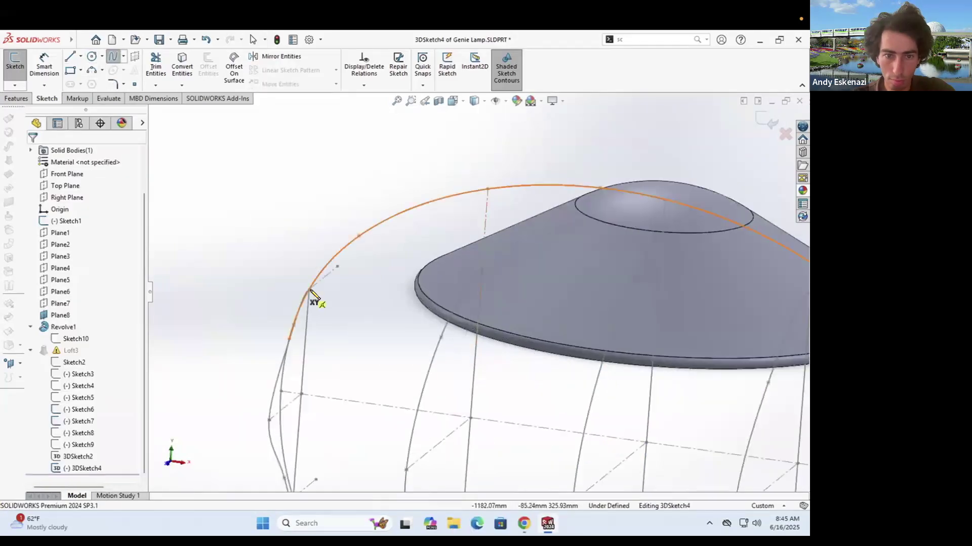
middle_drag(314, 299, 380, 314)
click(520, 402)
middle_drag(534, 294, 595, 292)
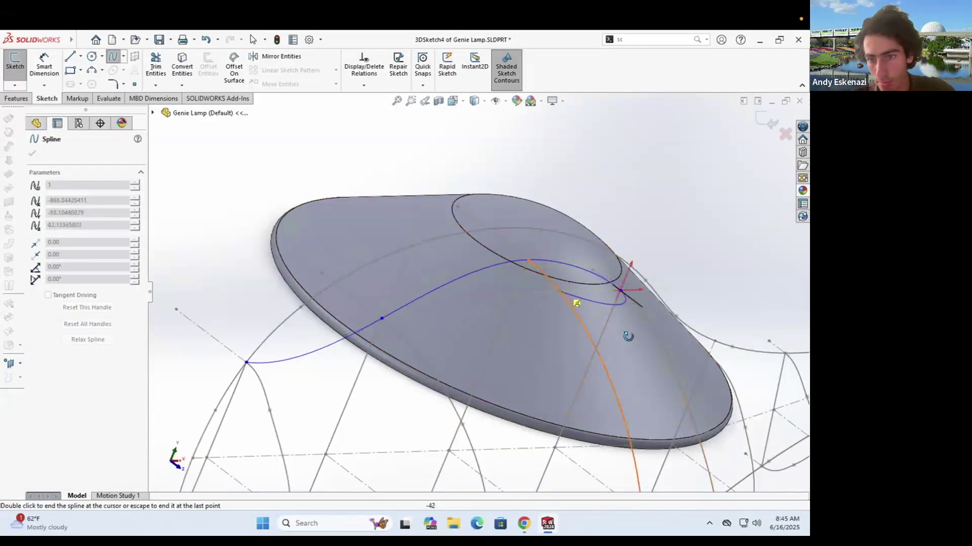
middle_drag(628, 337, 598, 329)
scroll(675, 290, down, 4)
click(679, 291)
Step: Continue the guide spline through the spout sections' top points to the tip and exit the 3D sketch
scroll(678, 291, up, 4)
click(559, 297)
scroll(559, 297, up, 3)
scroll(693, 284, down, 6)
click(641, 271)
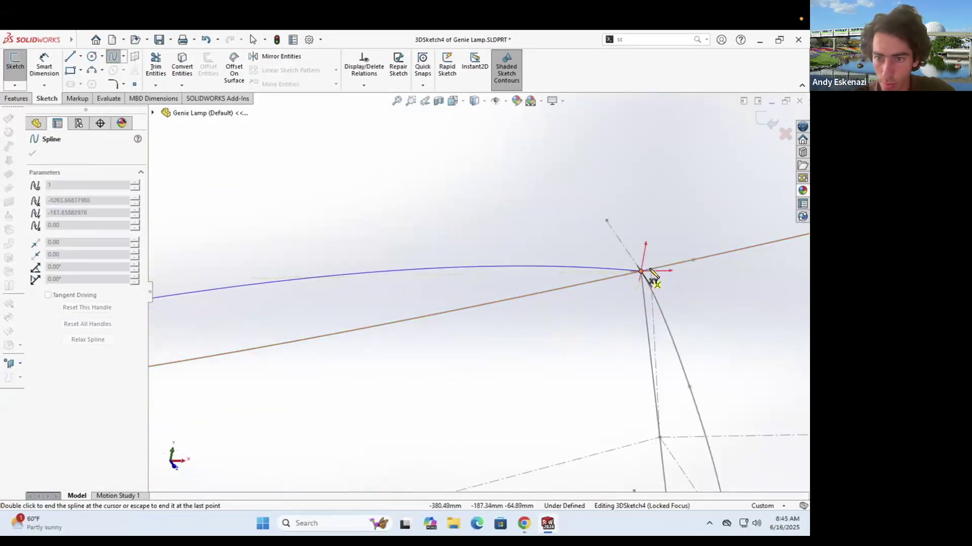
scroll(754, 263, down, 3)
click(717, 271)
key(Escape)
click(766, 120)
Step: Examine the rebuilt lamp body and the new spout shape from several sides
scroll(418, 336, up, 8)
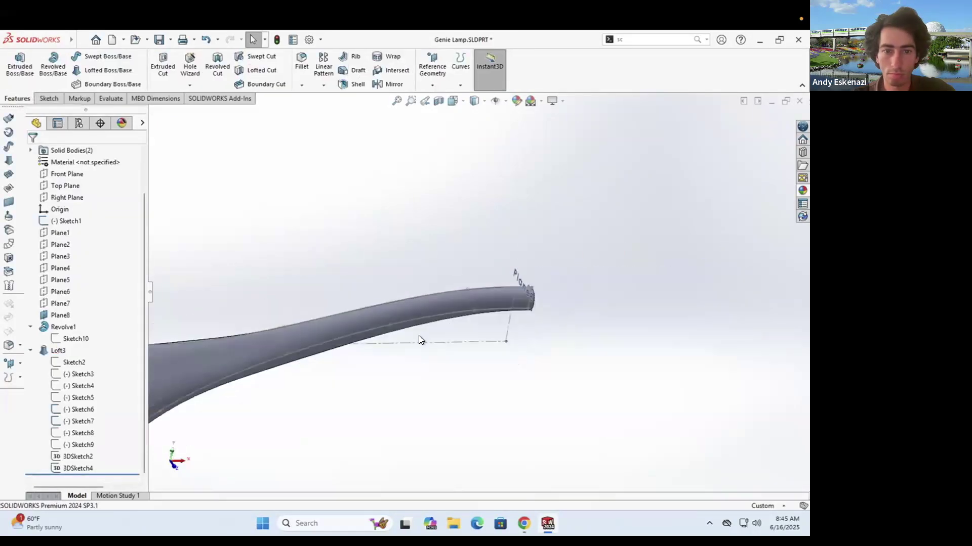
middle_drag(418, 335, 365, 327)
scroll(381, 356, up, 3)
click(381, 356)
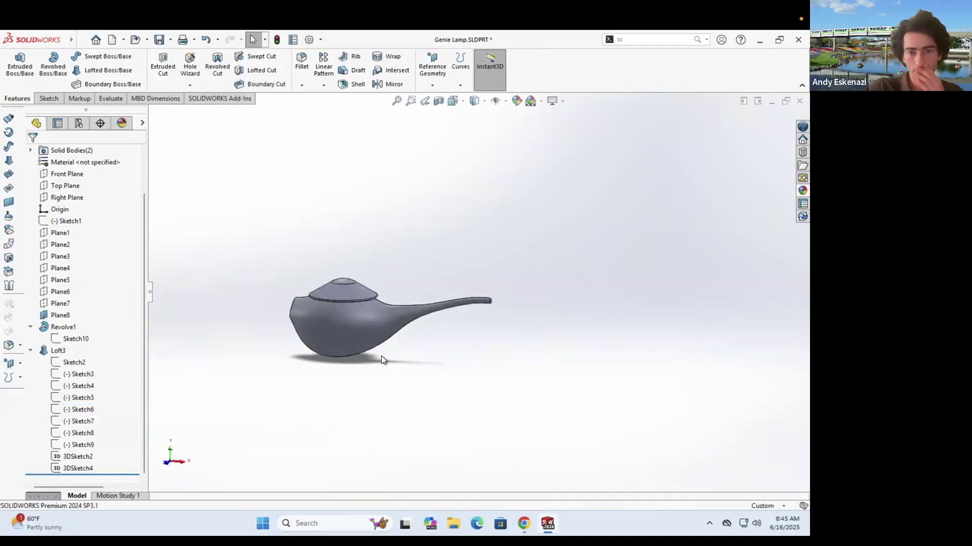
scroll(392, 299, down, 6)
middle_drag(384, 259, 465, 273)
scroll(457, 292, up, 5)
scroll(436, 330, down, 3)
mouse_move(436, 330)
middle_down()
mouse_move(427, 321)
mouse_move(447, 325)
middle_up()
scroll(447, 329, down, 3)
Step: Edit section Sketch7 to raise its bottom point and rebuild the lamp body
right_click(68, 421)
click(77, 318)
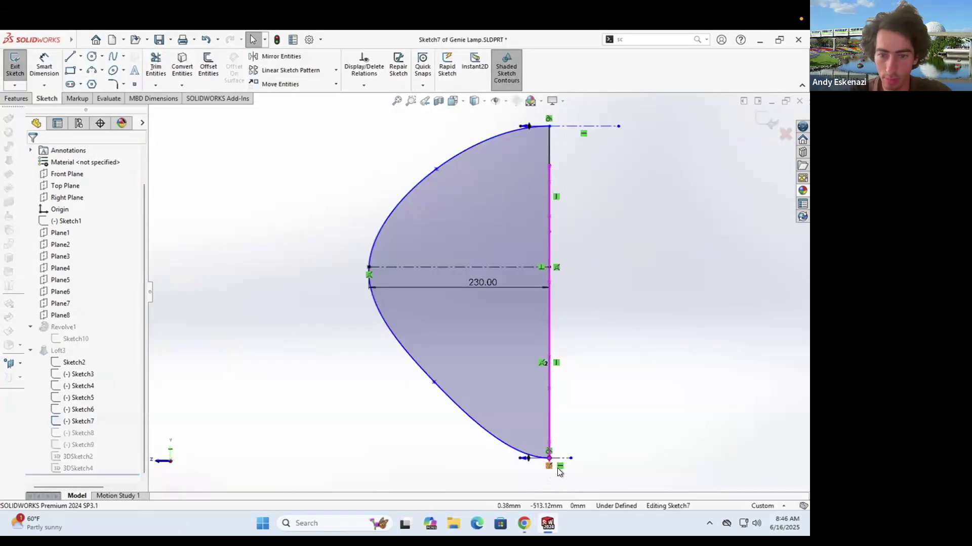
drag(549, 459, 549, 430)
click(12, 65)
scroll(405, 253, up, 3)
middle_drag(384, 264, 567, 325)
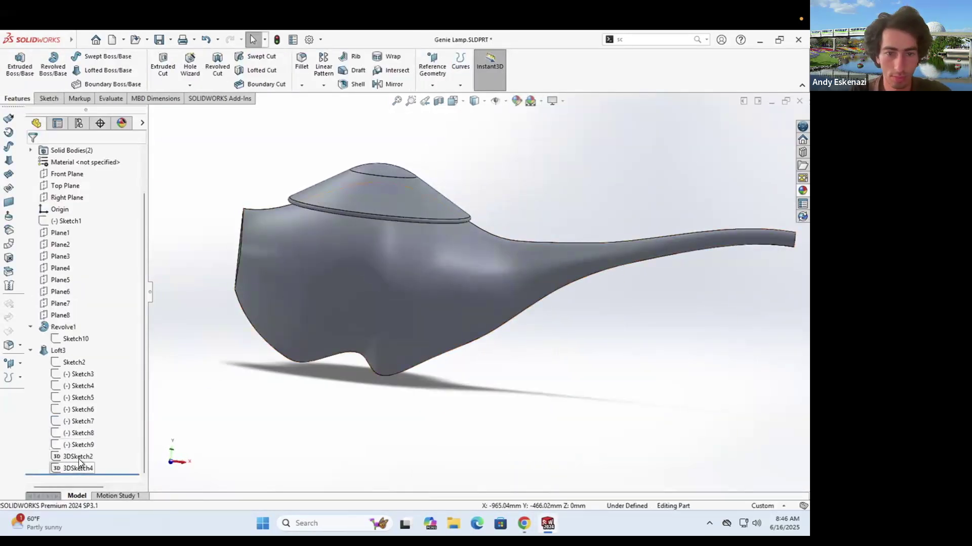
Step: Edit section Sketch6 to raise its bottom point and check the rebuilt underside of the body
right_click(70, 428)
click(272, 408)
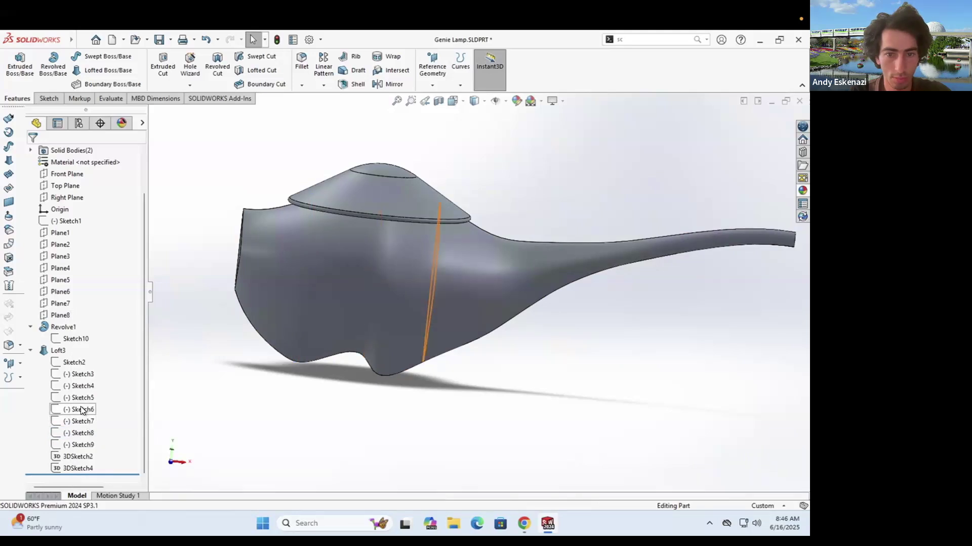
click(80, 410)
scroll(515, 436, up, 3)
drag(517, 430, 518, 402)
click(15, 65)
middle_drag(359, 320, 485, 323)
scroll(485, 324, down, 3)
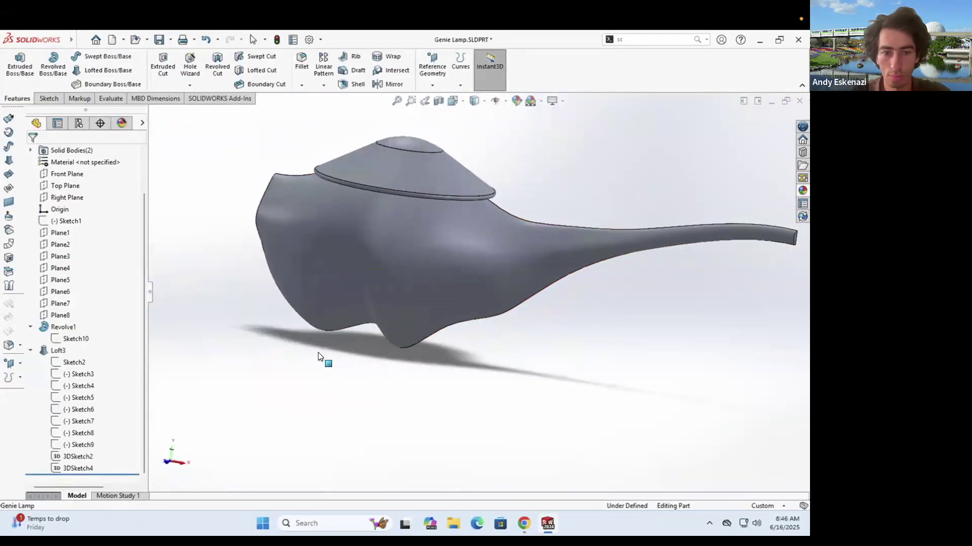
Step: Delete the lofted lamp body and its lower guide curve 3DSketch2, keeping the section sketches and the upper guide
right_click(49, 351)
click(92, 345)
click(471, 223)
middle_drag(427, 319, 476, 320)
right_click(478, 321)
click(501, 432)
click(471, 223)
right_click(61, 398)
middle_drag(400, 319, 371, 312)
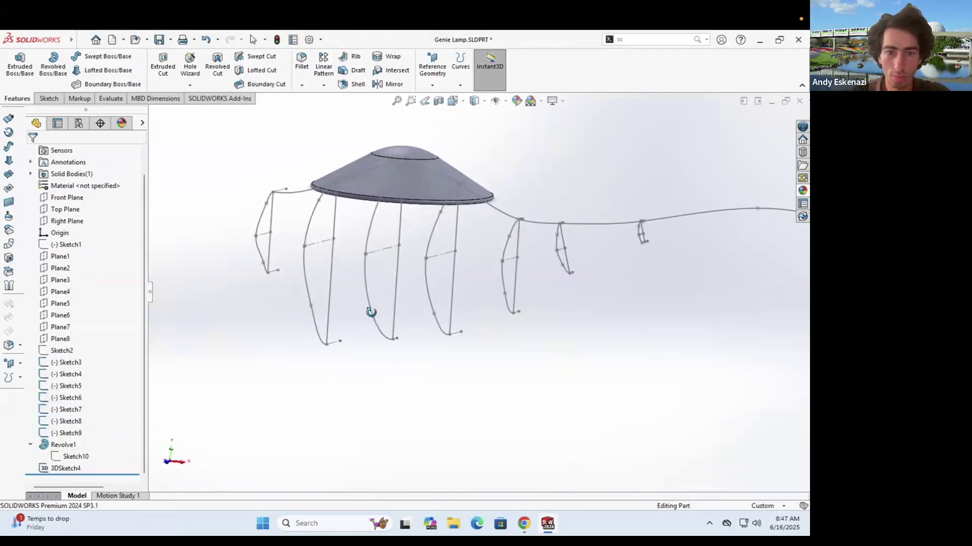
Step: Edit section Sketch8 near the rear of the body to raise its bottom point, and exit the sketch
right_click(70, 424)
click(79, 280)
middle_drag(460, 333, 441, 363)
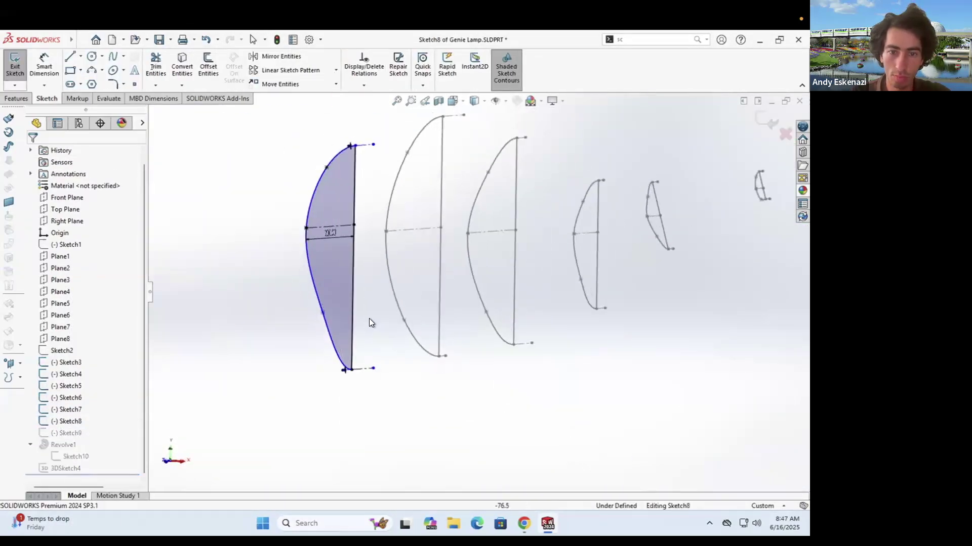
scroll(362, 372, down, 2)
right_click(366, 373)
click(394, 499)
drag(367, 369, 381, 330)
scroll(536, 325, up, 5)
mouse_move(544, 327)
middle_down()
mouse_move(505, 329)
mouse_move(544, 302)
mouse_move(511, 299)
middle_up()
scroll(542, 293, down, 3)
click(15, 66)
Step: Edit section Sketch5 to raise its bottom point and exit the sketch
right_click(481, 159)
click(491, 129)
click(60, 408)
right_click(70, 386)
click(78, 279)
drag(446, 397, 435, 374)
double_click(348, 236)
scroll(348, 236, up, 5)
mouse_move(348, 236)
middle_down()
mouse_move(372, 240)
mouse_move(336, 227)
mouse_move(332, 214)
middle_up()
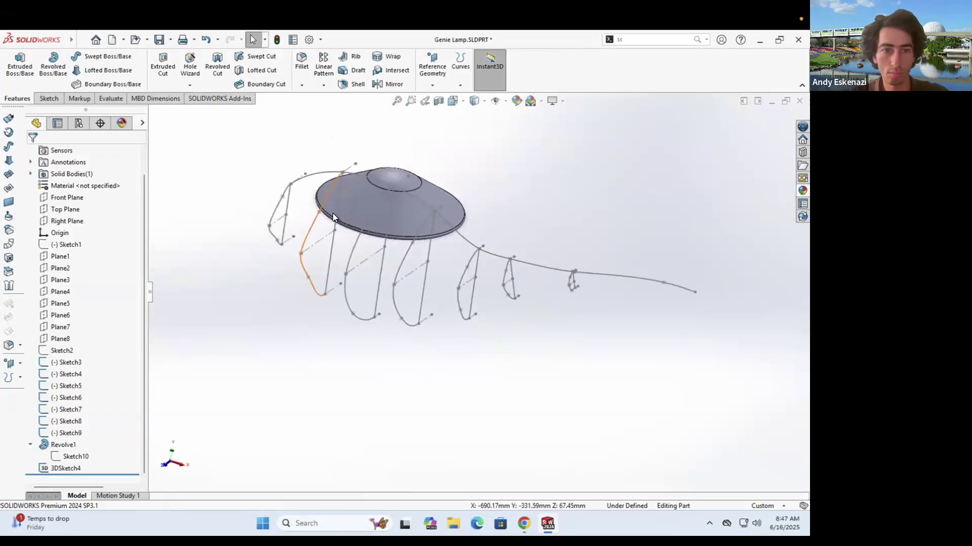
Step: Start a 3D sketch and draw a spline through the section bottom points from the rear section towards the spout
scroll(333, 213, down, 3)
click(49, 98)
click(15, 85)
click(112, 58)
scroll(239, 256, down, 5)
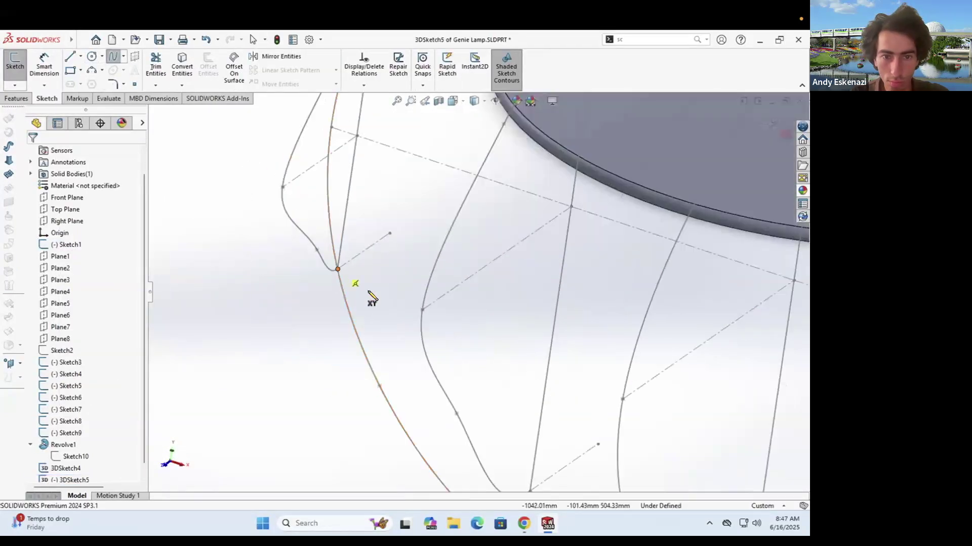
click(337, 269)
scroll(337, 273, up, 5)
middle_drag(337, 284, 367, 304)
scroll(369, 375, down, 5)
click(354, 329)
click(605, 433)
click(504, 307)
Step: Continue the lower spline through the remaining spout sections' bottom points to the tip and exit the 3D sketch
scroll(707, 293, down, 2)
click(652, 276)
scroll(632, 344, up, 2)
scroll(784, 261, down, 6)
scroll(652, 258, down, 1)
click(653, 246)
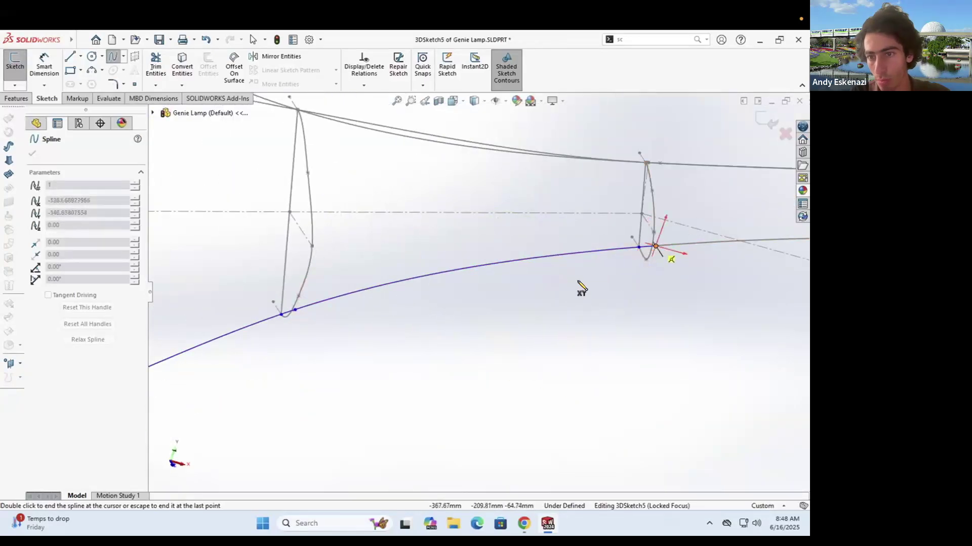
scroll(471, 268, up, 5)
scroll(734, 258, down, 4)
click(785, 319)
key(Escape)
key(Escape)
scroll(221, 339, up, 10)
middle_drag(222, 338, 235, 321)
scroll(571, 282, down, 3)
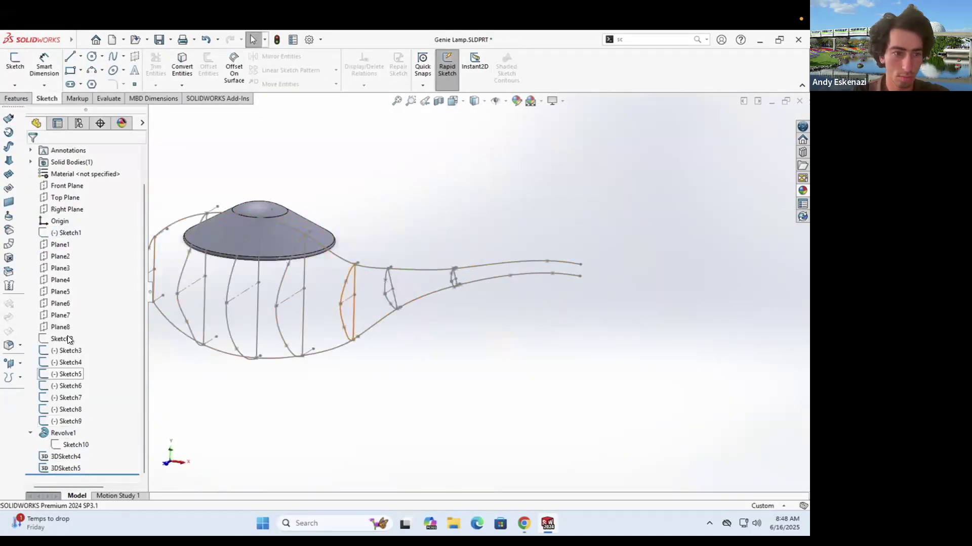
Step: Start a loft with profiles Sketch2 through Sketch9, picked in order from the spout tip to the rear
click(108, 70)
scroll(580, 265, down, 5)
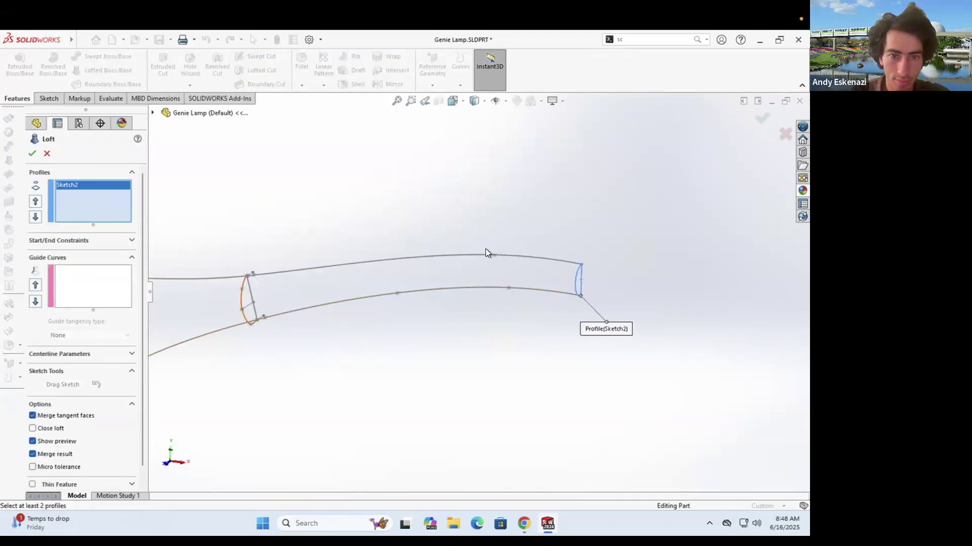
click(252, 324)
scroll(486, 253, up, 3)
click(320, 325)
click(214, 389)
click(356, 338)
click(284, 338)
click(173, 307)
scroll(325, 261, up, 5)
mouse_move(324, 261)
middle_down()
mouse_move(355, 260)
mouse_move(324, 266)
mouse_move(329, 253)
middle_up()
scroll(357, 260, down, 5)
click(358, 261)
Step: Add the 3D splines as guide curves and create the lofted lamp body
click(93, 321)
click(375, 475)
scroll(310, 252, up, 3)
middle_drag(274, 248, 444, 254)
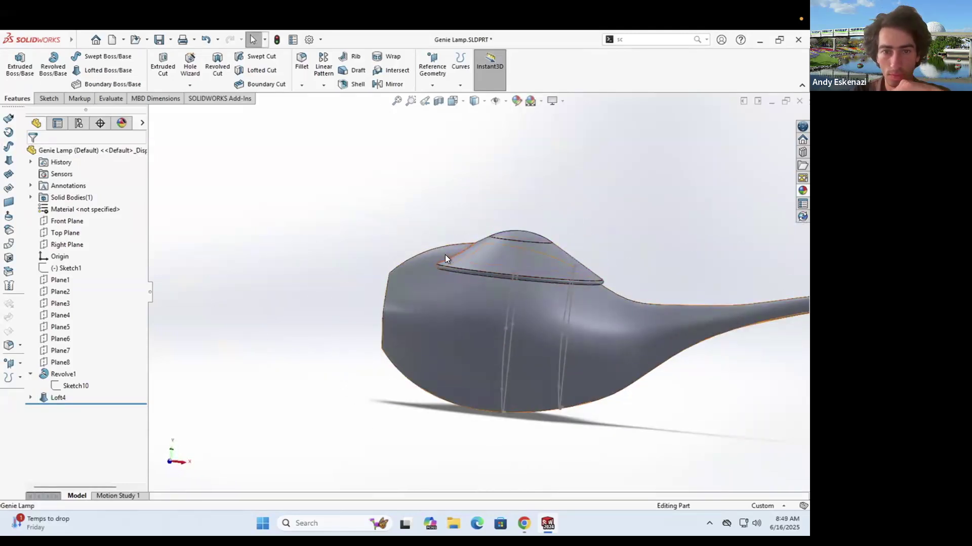
Step: Inspect the lofted body and its fit beneath the cap from several sides, and save the part
click(445, 254)
scroll(457, 350, up, 3)
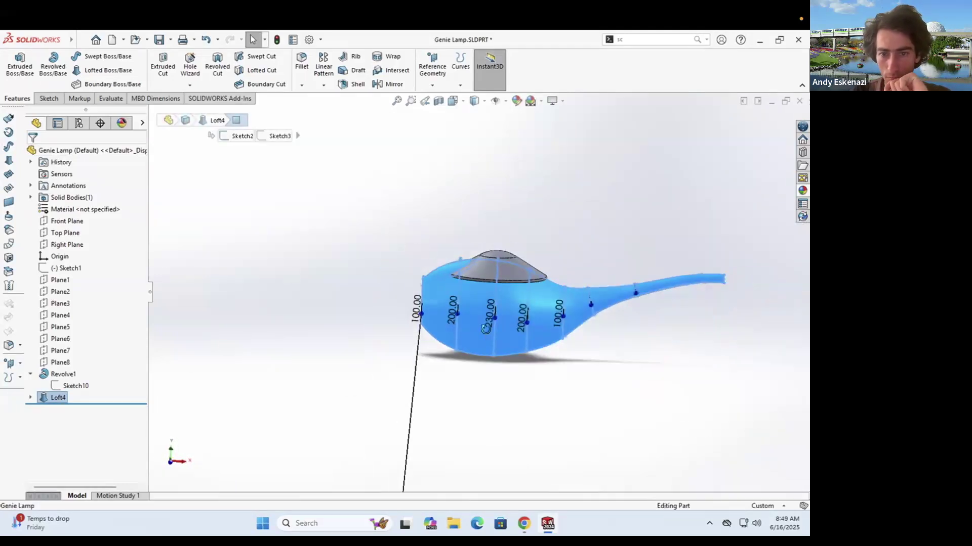
click(518, 398)
middle_drag(474, 304, 468, 272)
scroll(485, 285, down, 3)
click(159, 39)
scroll(451, 268, down, 3)
click(394, 286)
mouse_move(394, 287)
middle_down()
mouse_move(395, 267)
mouse_move(405, 271)
middle_up()
Step: Switch to Chrome to study the genie's lamp reference image, and return to SOLIDWORKS
click(523, 524)
click(573, 480)
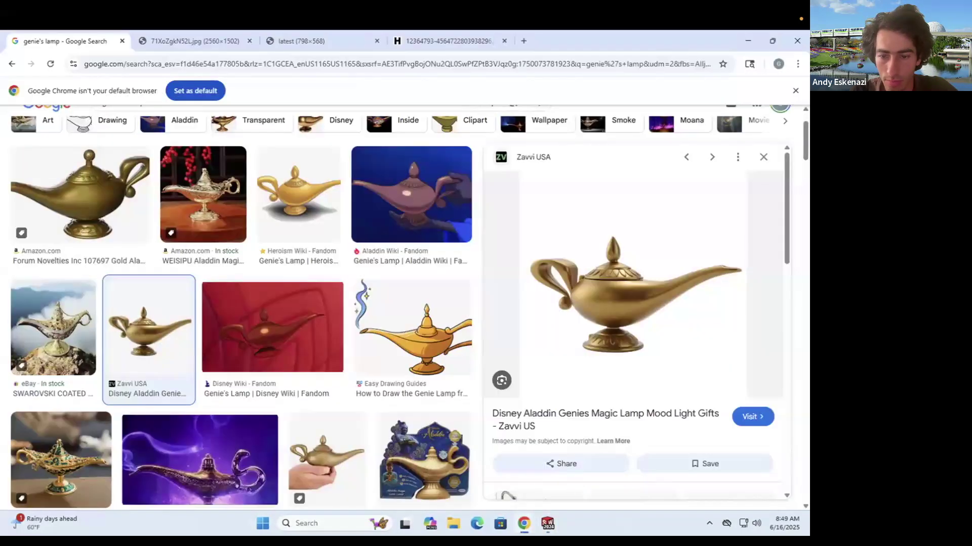
click(547, 523)
Step: Delete the Loft4 feature while keeping its section and guide sketches
click(296, 308)
click(52, 398)
key(Delete)
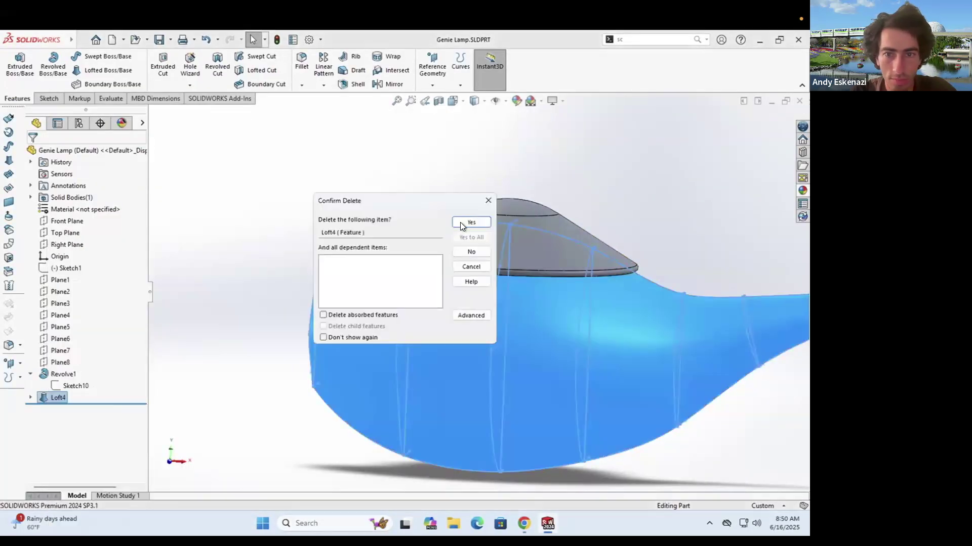
click(470, 223)
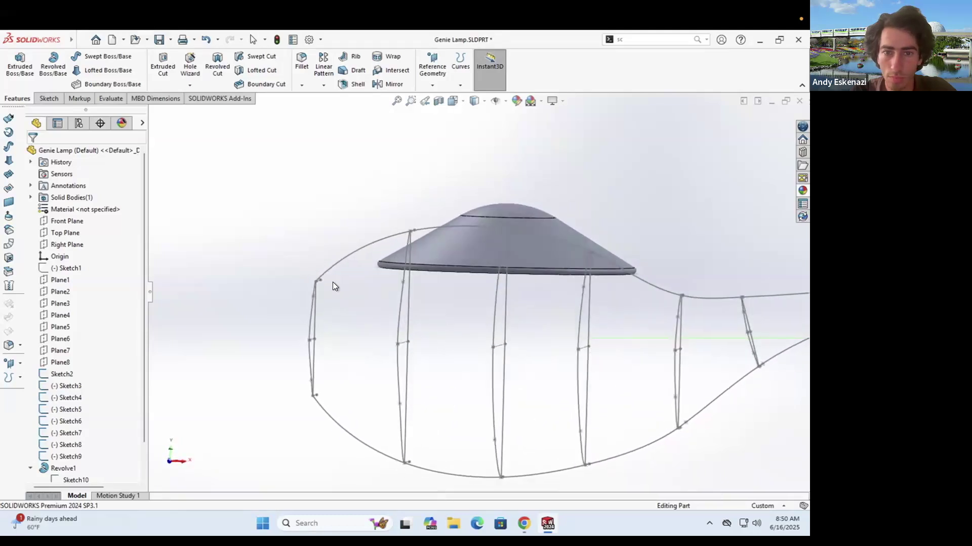
Step: Edit the second section from the rear to lower its top point beneath the cap, and check its fit
double_click(412, 298)
drag(273, 194, 274, 226)
double_click(334, 273)
scroll(334, 276, up, 3)
mouse_move(334, 276)
middle_down()
mouse_move(356, 282)
mouse_move(310, 279)
mouse_move(347, 281)
mouse_move(351, 337)
mouse_move(354, 329)
middle_up()
scroll(311, 278, down, 2)
scroll(347, 281, down, 1)
scroll(347, 281, up, 1)
scroll(354, 329, down, 5)
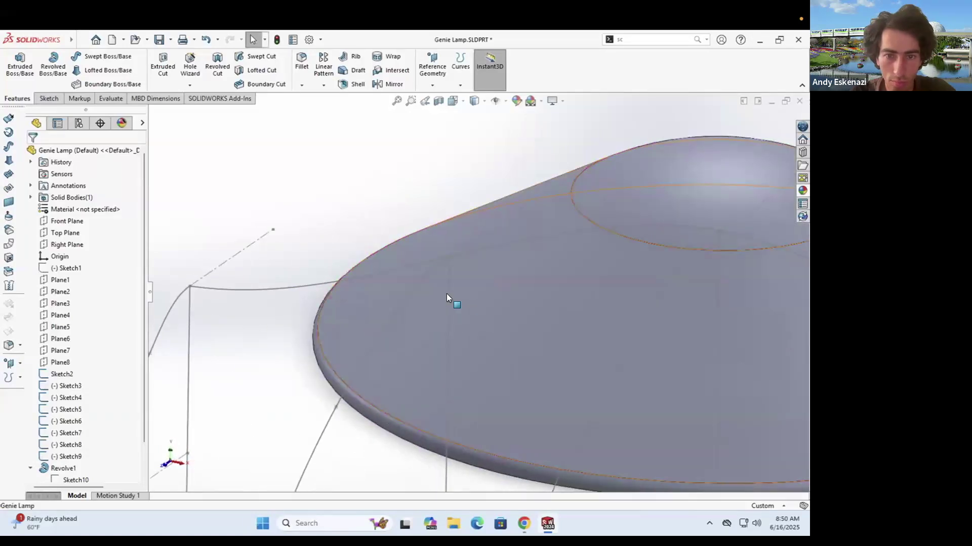
Step: Reopen a body section sketch, lower its top point slightly further, and exit the sketch
scroll(446, 294, up, 1)
scroll(66, 373, down, 1)
double_click(72, 413)
scroll(370, 163, down, 5)
drag(329, 168, 330, 180)
click(21, 71)
scroll(477, 243, up, 6)
middle_drag(477, 243, 334, 265)
Step: Start a new loft and pick all eight section profiles in order, from Sketch2 at the spout tip to Sketch9
click(107, 70)
scroll(729, 341, down, 5)
click(650, 343)
click(368, 330)
click(242, 371)
scroll(348, 336, up, 2)
click(352, 344)
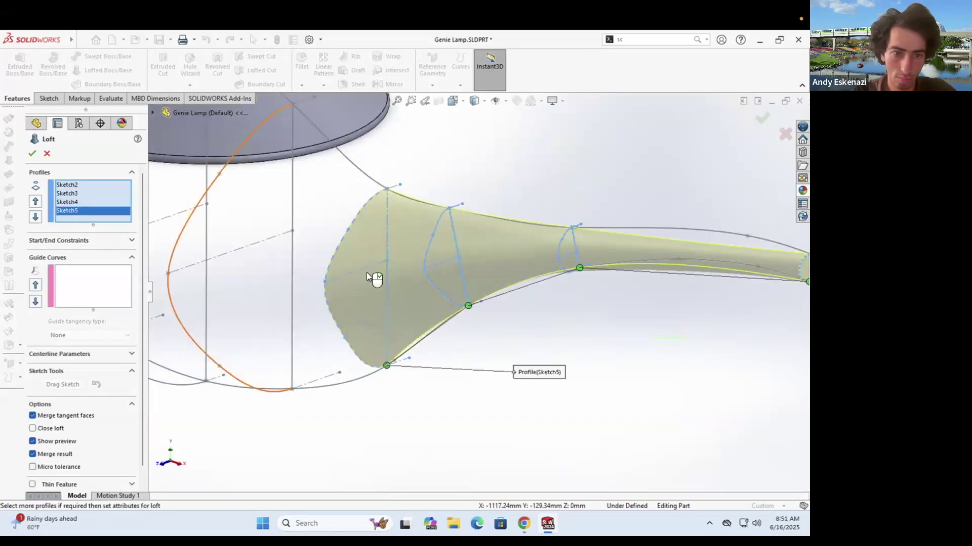
click(245, 367)
scroll(266, 396, down, 3)
click(266, 395)
click(318, 340)
click(222, 234)
Step: Add the lower and upper 3D splines as guide curves and create the reshaped lamp body
click(93, 303)
click(357, 358)
scroll(455, 331, up, 3)
scroll(543, 214, down, 1)
click(542, 214)
click(32, 153)
scroll(290, 209, up, 3)
Step: Hide the two section sketches still displayed on the lofted body
right_click(412, 257)
click(421, 246)
right_click(458, 269)
click(469, 258)
Step: Mirror the lofted half body about its flat face to complete the lamp, leaving the solids unmerged
mouse_move(468, 264)
middle_down()
mouse_move(436, 263)
mouse_move(443, 277)
middle_up()
scroll(443, 277, up, 4)
scroll(443, 277, down, 4)
click(389, 84)
middle_drag(630, 347, 653, 321)
click(654, 320)
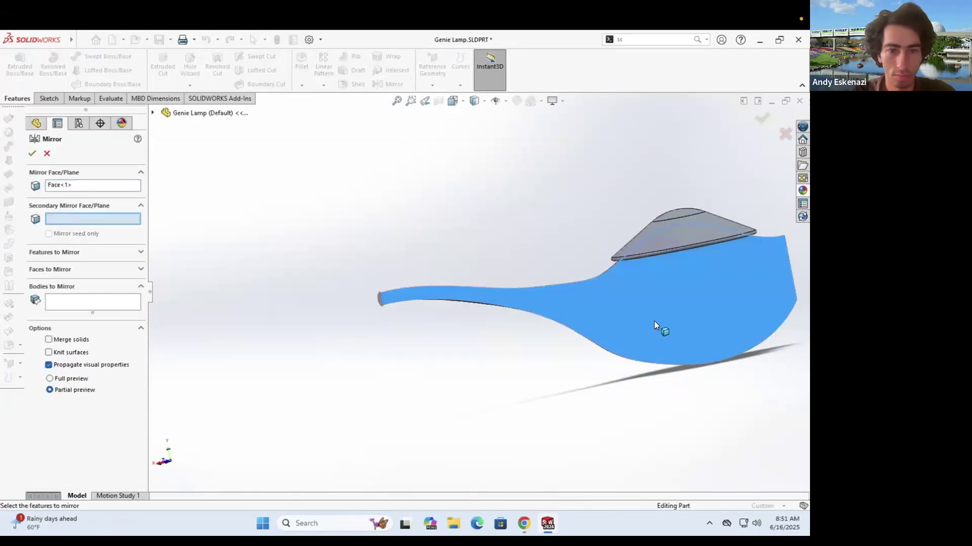
middle_drag(396, 228, 389, 273)
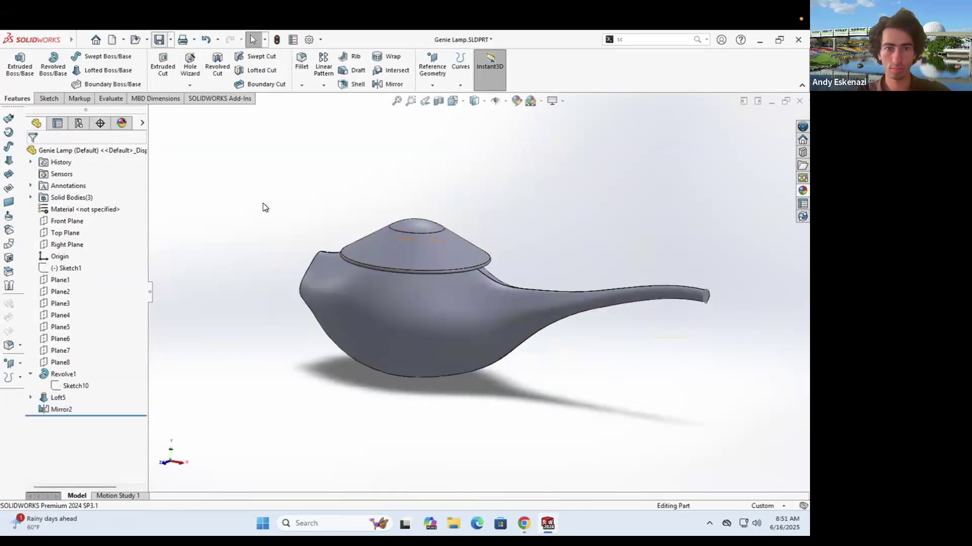
Step: Inspect the spout's end face and compare it with the reference lamp picture in Chrome
middle_drag(526, 240, 570, 297)
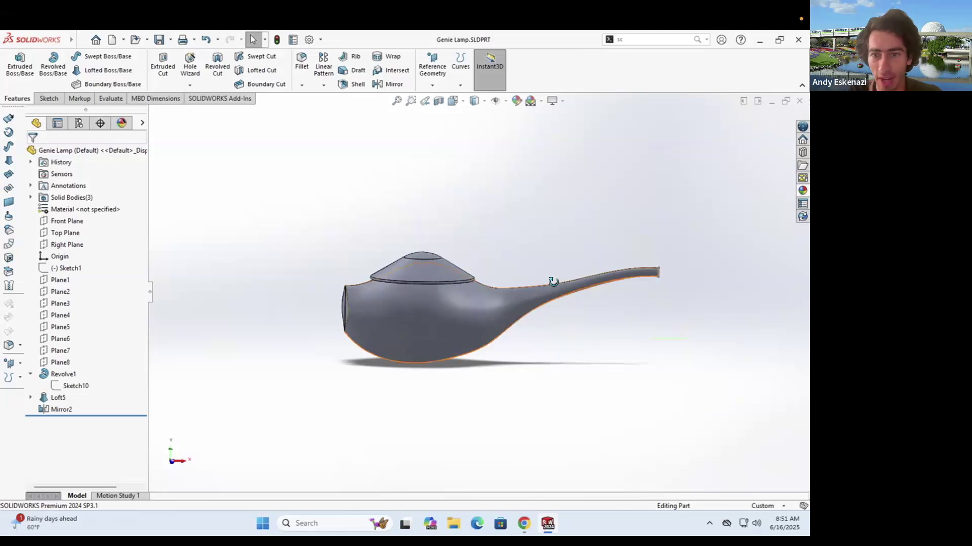
scroll(567, 266, down, 5)
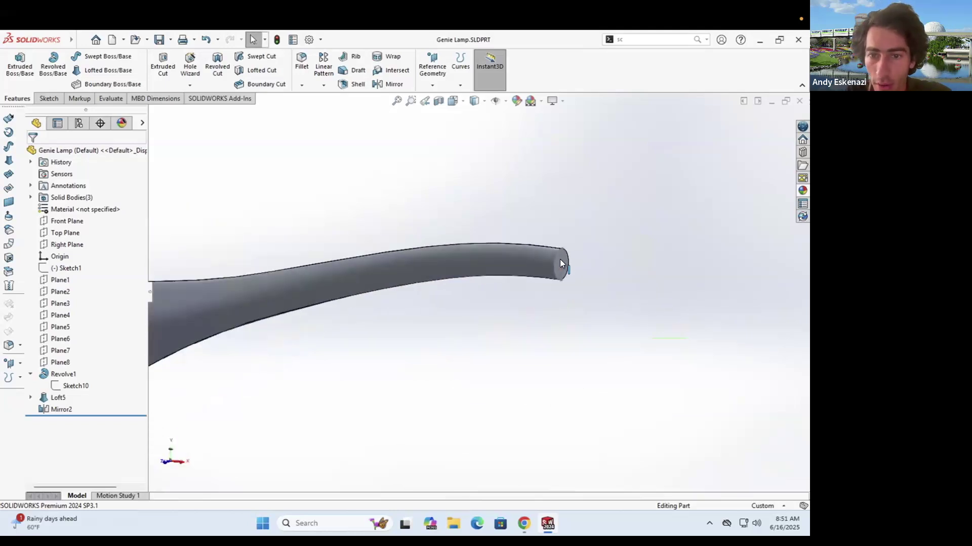
right_click(560, 262)
click(585, 246)
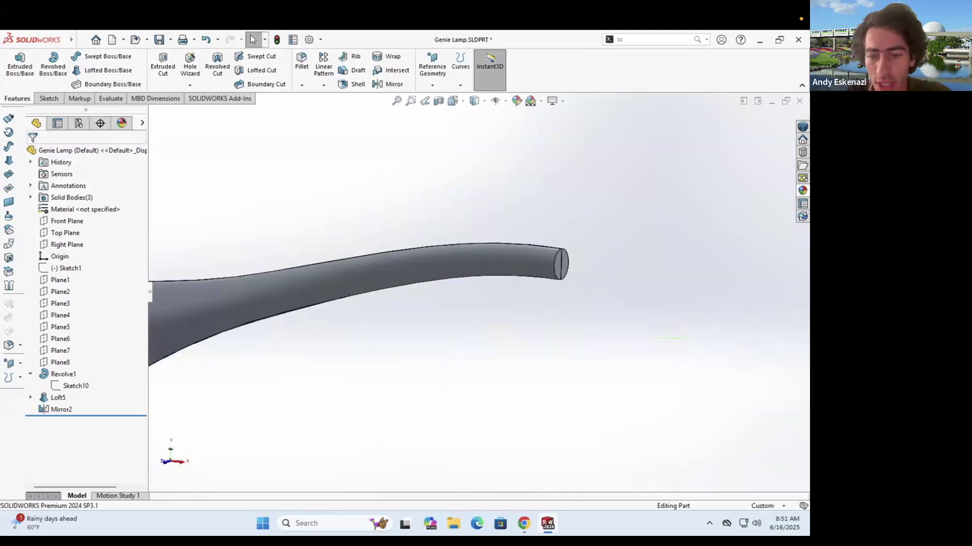
mouse_move(548, 523)
click(566, 469)
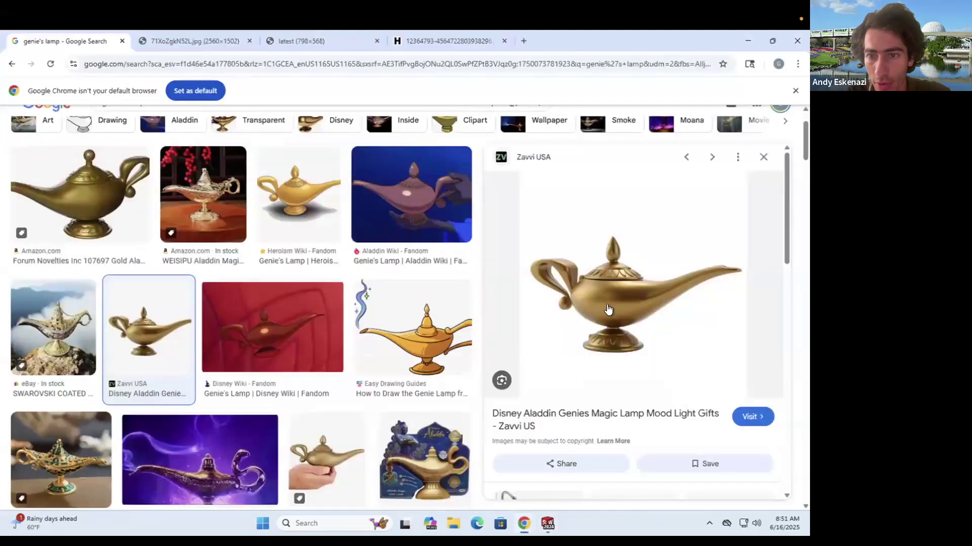
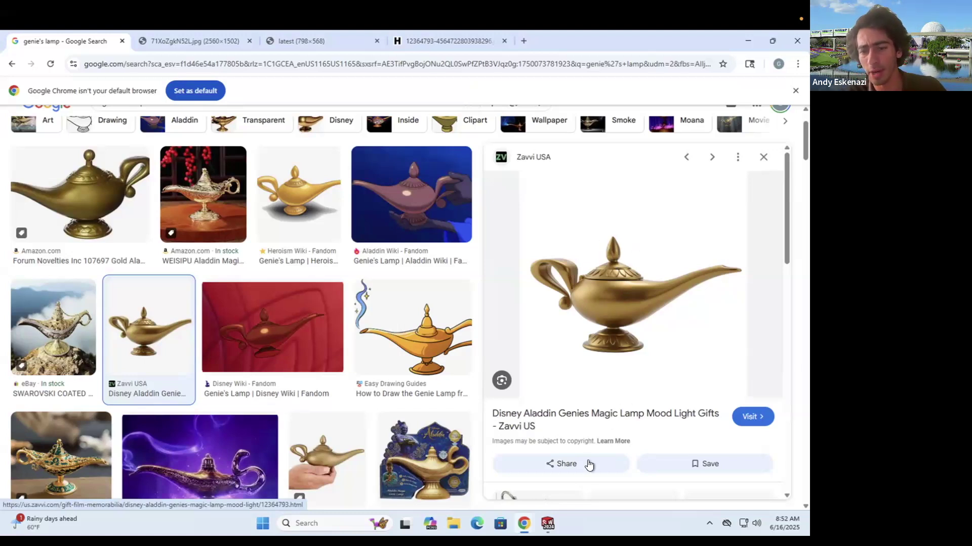
mouse_move(550, 521)
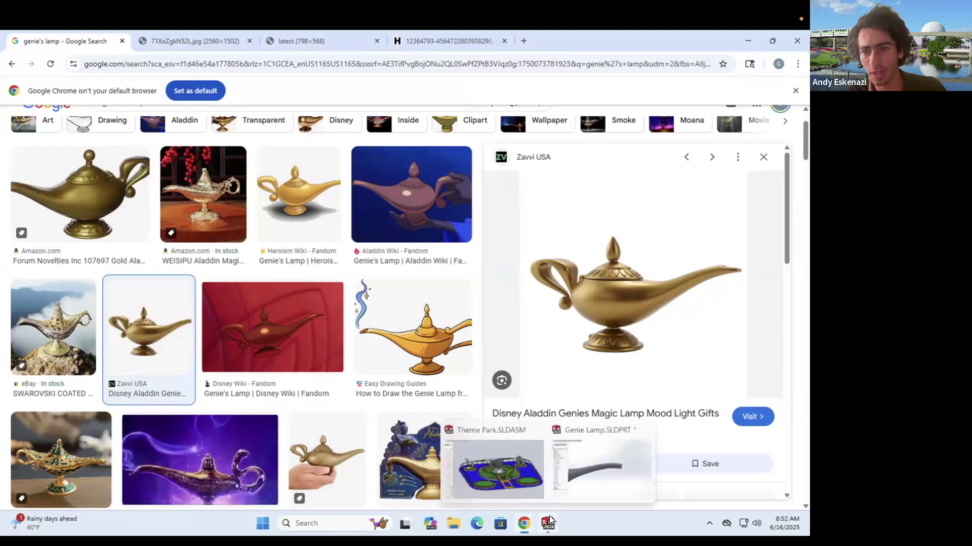
click(581, 480)
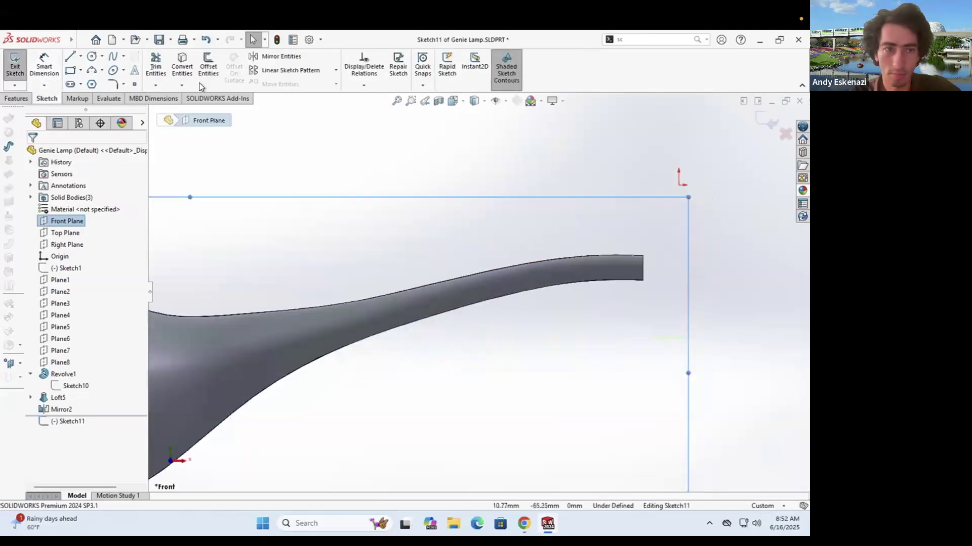
Step: Sketch a closed profile over the spout tip on the Front Plane, using a shallow arc and three straight lines
click(92, 70)
click(568, 256)
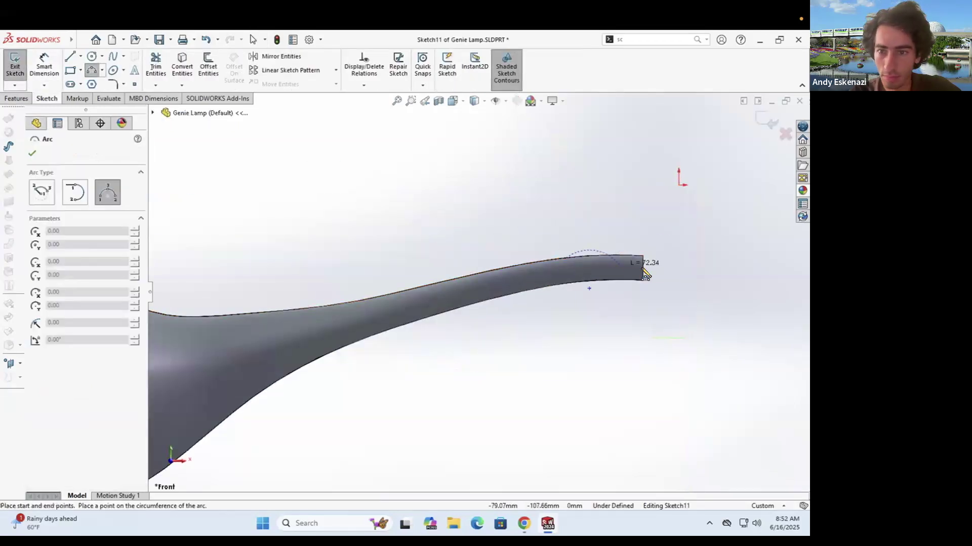
click(627, 267)
click(71, 57)
click(567, 258)
click(566, 240)
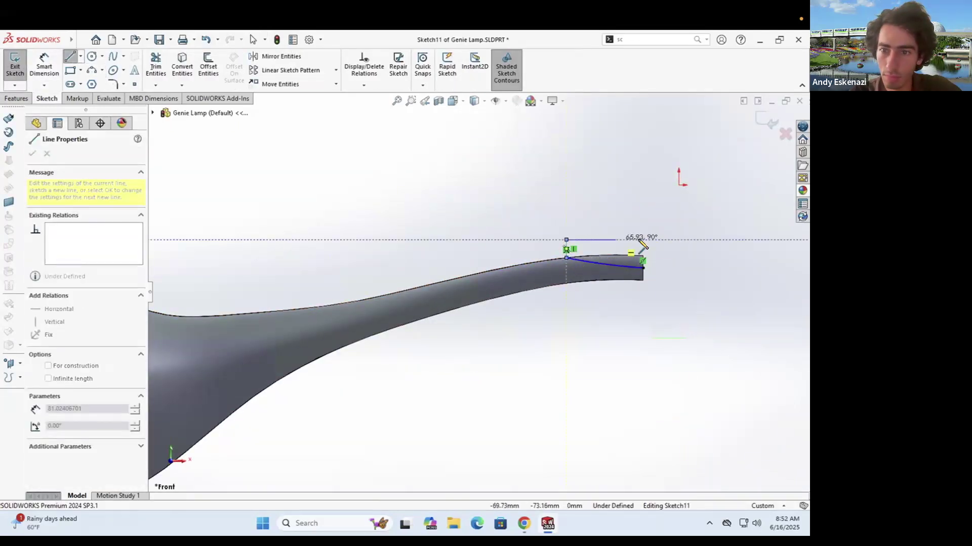
click(643, 240)
click(643, 268)
Step: Cut the spout tip with the profile, extruding Through All in both directions
click(16, 98)
click(162, 65)
click(71, 218)
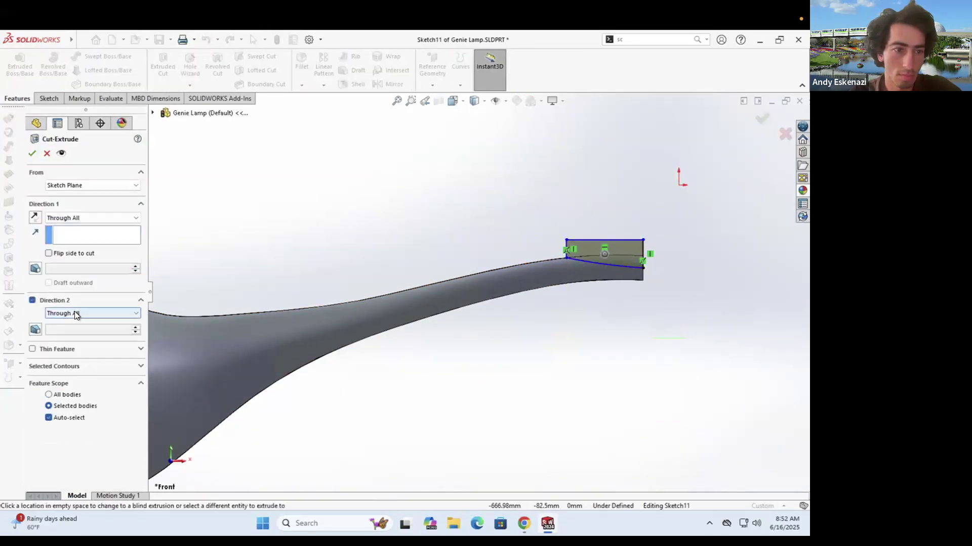
click(32, 153)
Step: Start a sketch on the lamp body's flat rear face and draw a horizontal centerline on it
scroll(514, 253, up, 4)
scroll(488, 301, down, 3)
mouse_move(514, 253)
middle_down()
mouse_move(491, 283)
mouse_move(530, 271)
mouse_move(394, 263)
mouse_move(501, 314)
middle_up()
scroll(531, 271, up, 3)
scroll(477, 304, down, 2)
click(387, 296)
click(14, 66)
scroll(513, 288, up, 4)
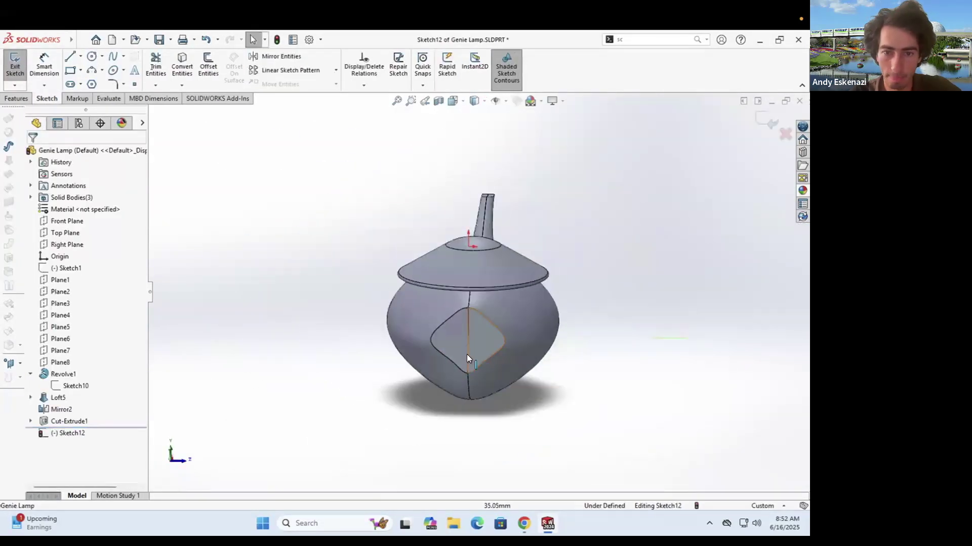
key(l)
scroll(484, 350, down, 3)
click(531, 332)
key(Escape)
click(81, 56)
click(89, 84)
click(453, 331)
click(374, 332)
key(Escape)
Step: Draw a vertical line from the rear face's upper vertex down to its middle and close the sketch
mouse_move(402, 349)
middle_down()
mouse_move(419, 296)
mouse_move(400, 322)
middle_up()
scroll(405, 309, down, 5)
key(l)
click(459, 214)
click(448, 292)
key(Escape)
click(16, 66)
Step: Create a reference plane through the vertical sketch line's lower endpoint, perpendicular to that line
click(16, 99)
click(432, 71)
click(439, 98)
click(449, 295)
click(451, 271)
click(33, 156)
click(49, 98)
click(15, 66)
click(397, 303)
scroll(405, 303, up, 8)
mouse_move(430, 304)
middle_down()
mouse_move(617, 314)
mouse_move(308, 402)
middle_up()
scroll(308, 401, down, 7)
key(a)
click(311, 342)
key(Escape)
scroll(334, 303, up, 3)
mouse_move(334, 304)
middle_down()
mouse_move(373, 249)
mouse_move(389, 283)
middle_up()
click(397, 290)
key(Delete)
click(15, 66)
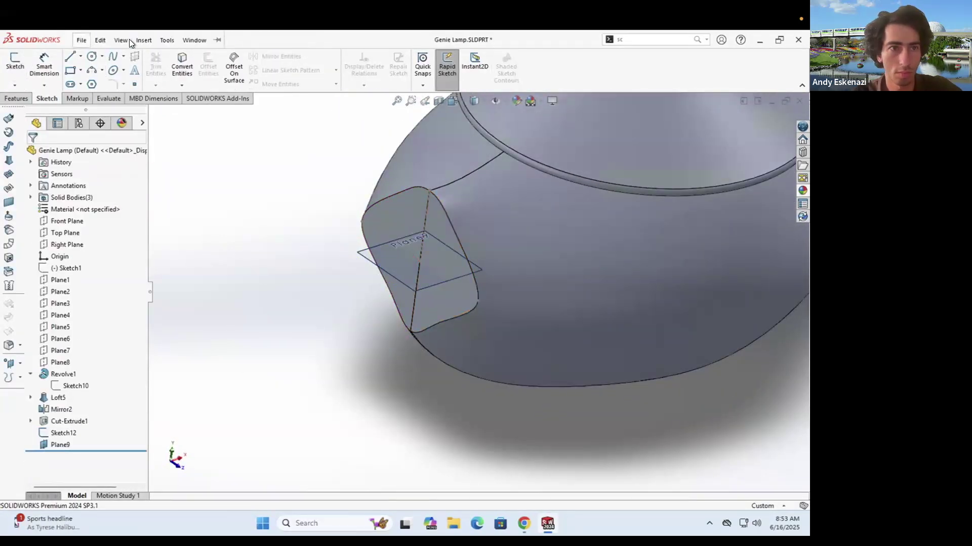
click(143, 40)
mouse_move(168, 93)
click(270, 245)
click(429, 223)
click(423, 297)
mouse_move(423, 297)
middle_down()
mouse_move(407, 263)
mouse_move(405, 303)
mouse_move(296, 429)
mouse_move(397, 265)
middle_up()
double_click(94, 230)
text(30)
key(Return)
key(Escape)
scroll(396, 265, up, 3)
double_click(68, 433)
click(15, 69)
Step: On Plane9, sketch one line from the rear face's side corner to its center and a perpendicular line outward from there
click(60, 444)
click(14, 69)
mouse_move(618, 282)
middle_down()
mouse_move(327, 343)
mouse_move(442, 277)
middle_up()
scroll(327, 342, down, 3)
scroll(442, 276, down, 2)
scroll(442, 277, down, 2)
click(71, 56)
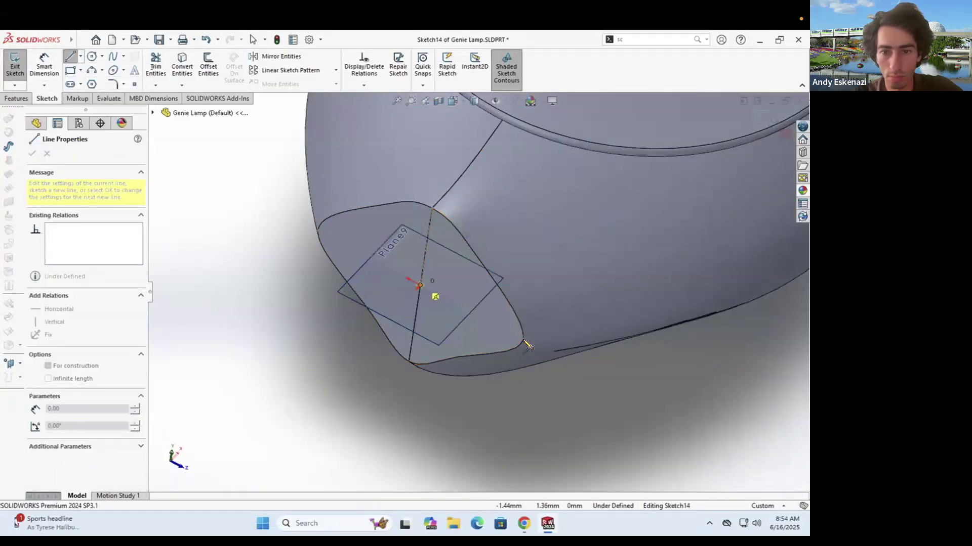
click(523, 339)
click(420, 286)
click(354, 354)
key(Escape)
Step: Join the free ends of the two lines with an arc and draw a short construction line from the arc's outer end
click(92, 70)
click(523, 339)
click(354, 354)
drag(355, 353, 368, 340)
click(80, 56)
click(94, 81)
click(367, 340)
click(330, 321)
key(Escape)
Step: Make the arc tangent to the construction line and to the adjoining body edge
click(344, 328)
ctrl+click(454, 348)
click(481, 321)
middle_drag(480, 322, 500, 355)
click(500, 355)
ctrl+click(552, 349)
click(577, 322)
Step: Dimension the short construction line at the arc's outer end and close the sketch
scroll(499, 205, up, 4)
mouse_move(493, 237)
middle_down()
mouse_move(499, 204)
mouse_move(462, 247)
mouse_move(512, 324)
middle_up()
scroll(499, 205, down, 4)
scroll(512, 328, down, 4)
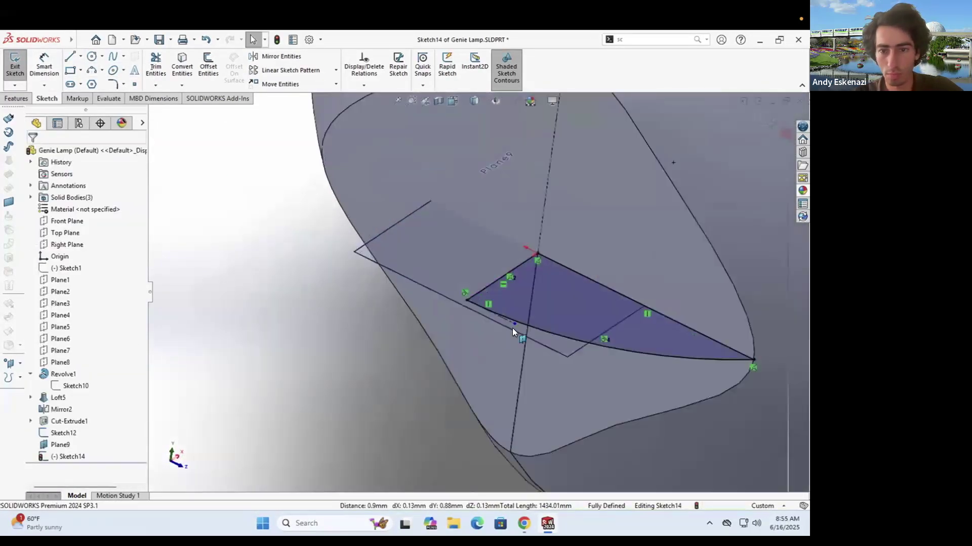
click(434, 284)
right_drag(440, 298, 440, 269)
click(449, 292)
click(392, 364)
key(Return)
key(ctrl+b)
scroll(385, 290, up, 2)
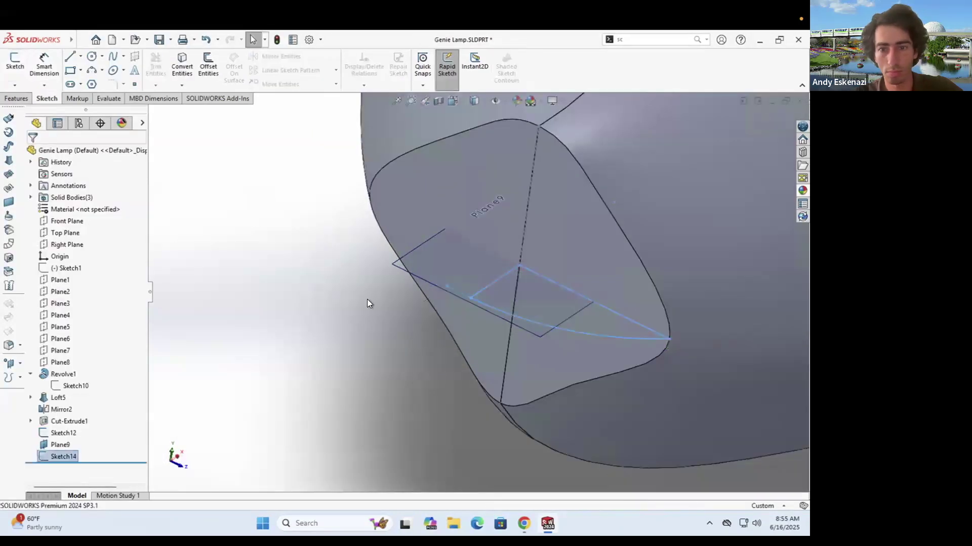
Step: Create a reference plane through the rear face's center point, perpendicular to the line running to the face's side corner
click(367, 299)
click(433, 69)
click(439, 100)
click(521, 265)
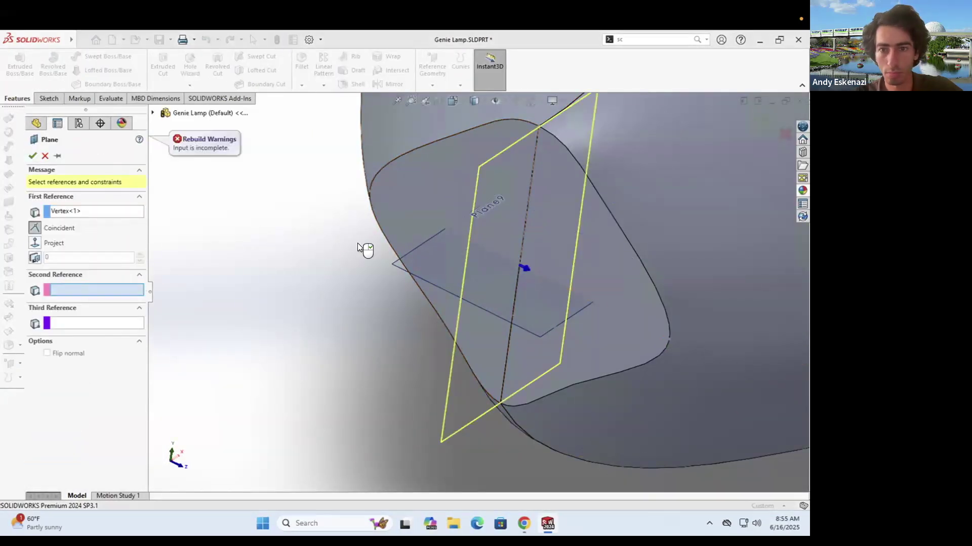
scroll(366, 248, up, 2)
click(544, 293)
click(32, 156)
Step: On the new plane, sketch a spline bulging outward from the rear face's upper vertex to its lower vertex
click(55, 99)
click(14, 63)
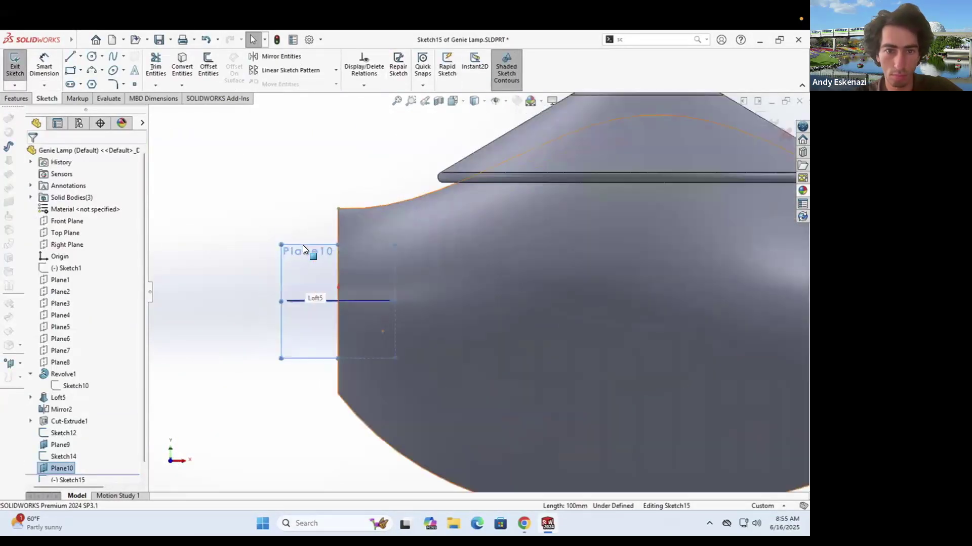
scroll(299, 241, down, 1)
click(113, 56)
click(353, 203)
click(323, 210)
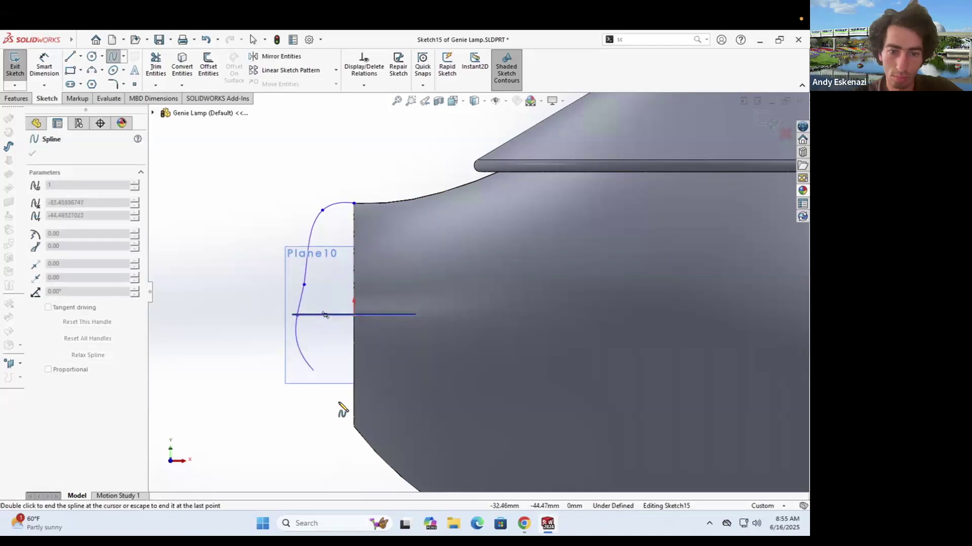
click(353, 427)
key(Escape)
key(Escape)
Step: Make the spline tangent to the lamp body's edges at its lower and upper ends
scroll(373, 449, down, 1)
middle_drag(373, 449, 357, 433)
click(352, 429)
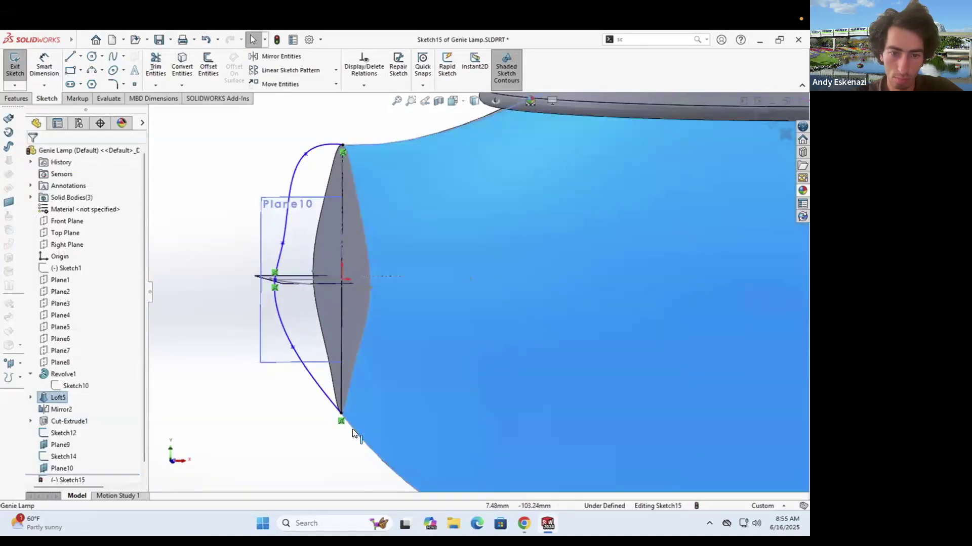
click(352, 429)
ctrl+click(329, 400)
click(36, 329)
click(332, 144)
middle_drag(351, 144, 368, 148)
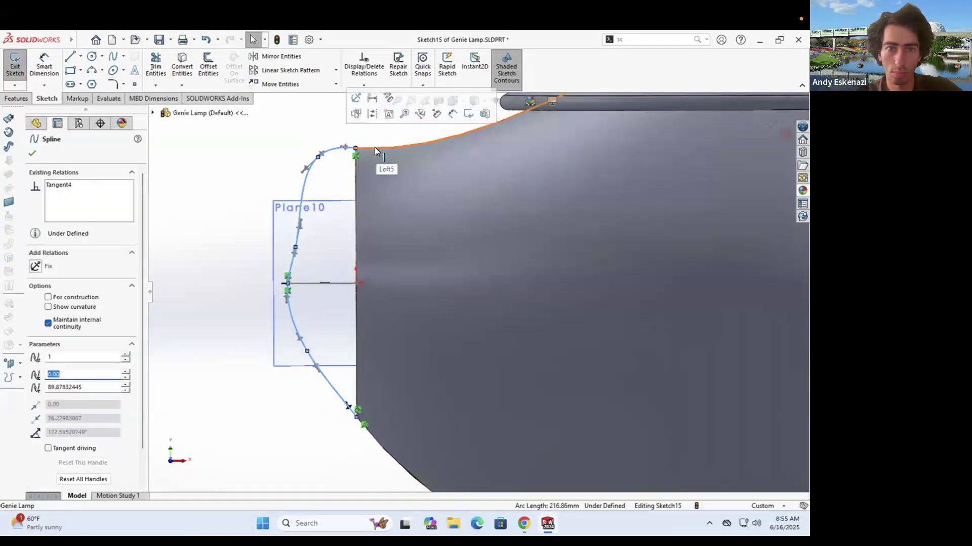
ctrl+click(374, 147)
click(400, 103)
Step: Move the spline's upper middle point slightly up, make its outermost point coincident with the arc's endpoint, and close the sketch
mouse_move(295, 247)
mouse_down()
mouse_move(286, 246)
mouse_move(293, 233)
mouse_up()
scroll(536, 274, up, 8)
middle_drag(537, 273, 475, 272)
scroll(537, 277, down, 6)
scroll(449, 276, down, 8)
key(Escape)
click(448, 275)
scroll(466, 271, down, 3)
ctrl+click(459, 280)
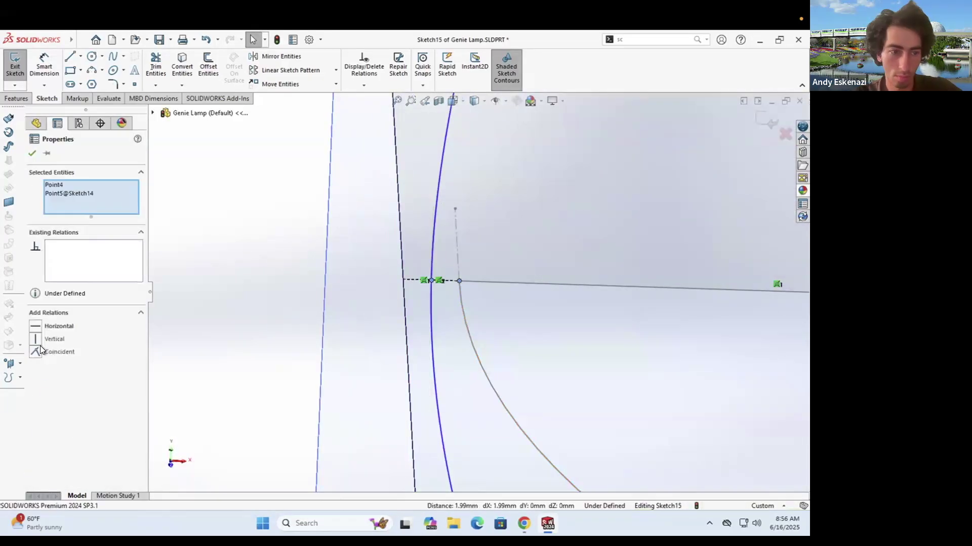
click(36, 351)
scroll(506, 284, up, 7)
middle_drag(563, 250, 597, 253)
click(69, 56)
click(15, 66)
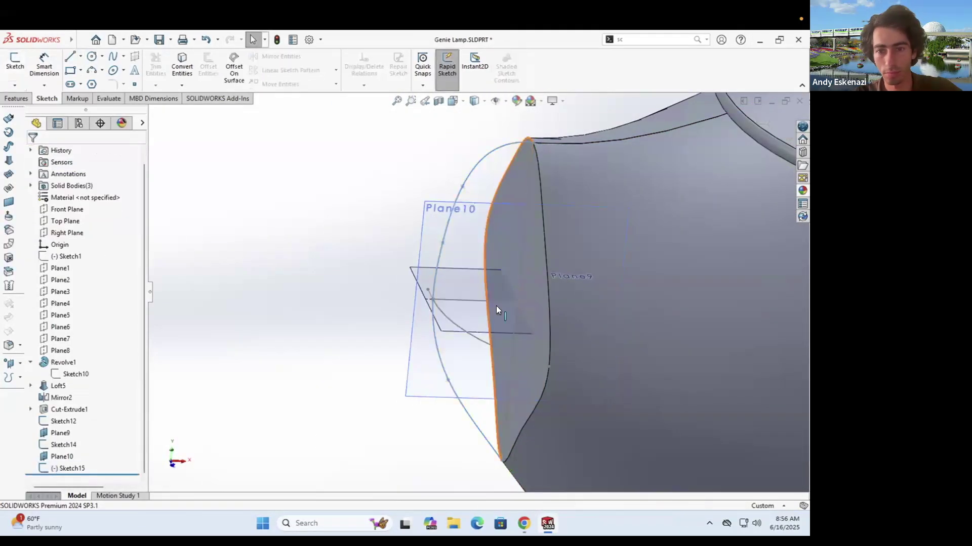
Step: In the guide sketch on Plane9, convert the straight lines to construction geometry and close the sketch
scroll(496, 310, up, 5)
right_click(474, 304)
click(483, 273)
middle_drag(484, 304, 373, 415)
scroll(531, 344, down, 6)
right_click(423, 321)
click(450, 306)
right_click(395, 314)
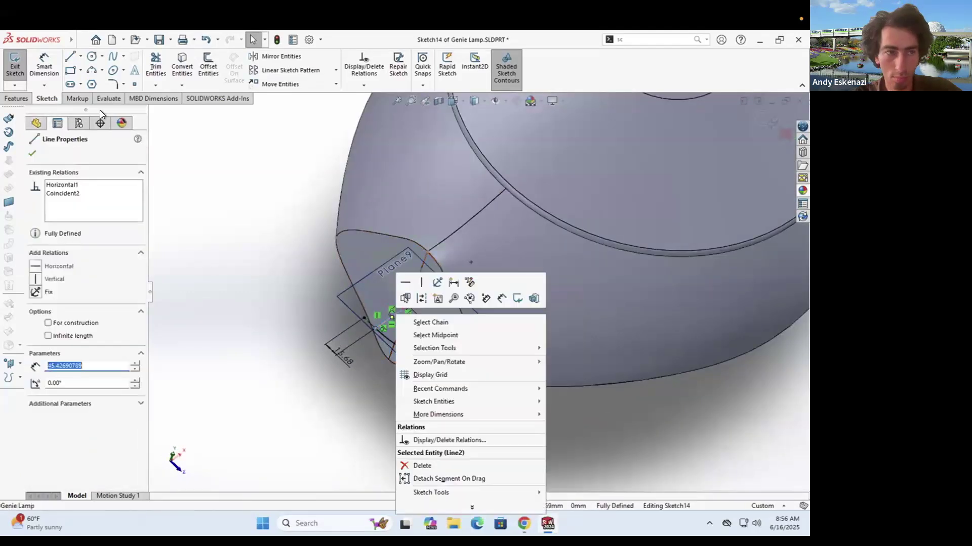
click(15, 65)
Step: Loft between the closed spline profile Sketch15 and the flat rear half face, using the arc in Sketch14 as guide curve
scroll(324, 250, up, 3)
middle_drag(319, 254, 307, 207)
click(17, 98)
click(96, 70)
scroll(420, 255, down, 5)
click(407, 177)
click(447, 264)
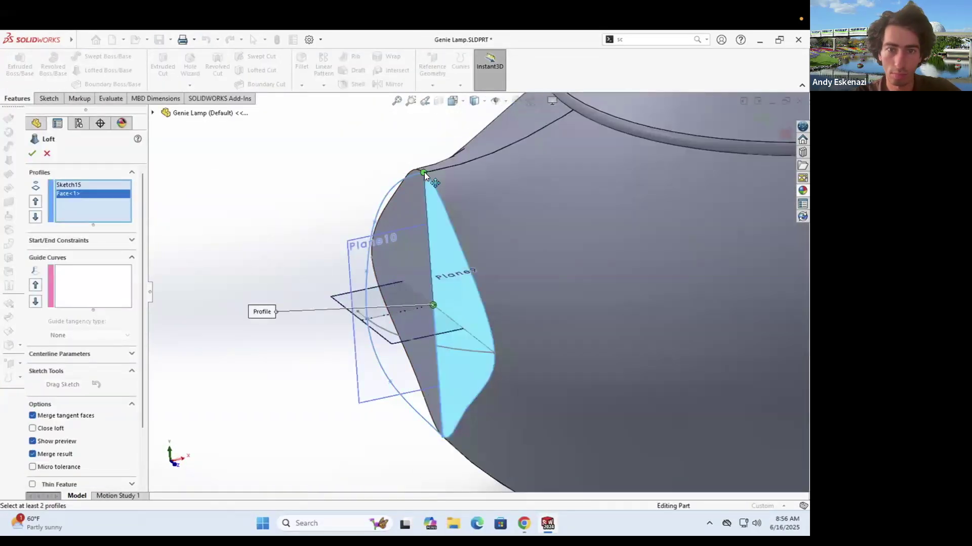
scroll(432, 273, up, 4)
middle_drag(435, 283, 496, 296)
scroll(496, 296, down, 2)
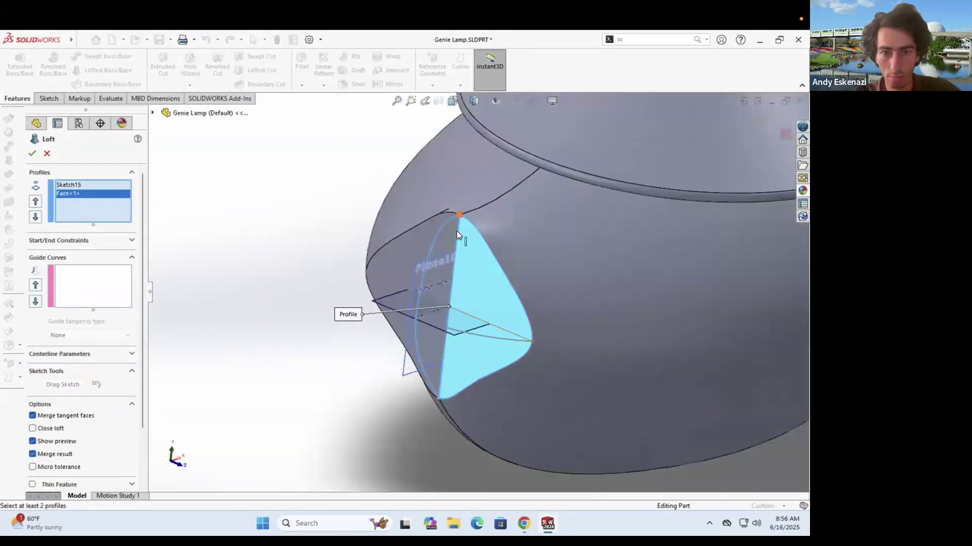
click(93, 286)
click(476, 335)
click(32, 153)
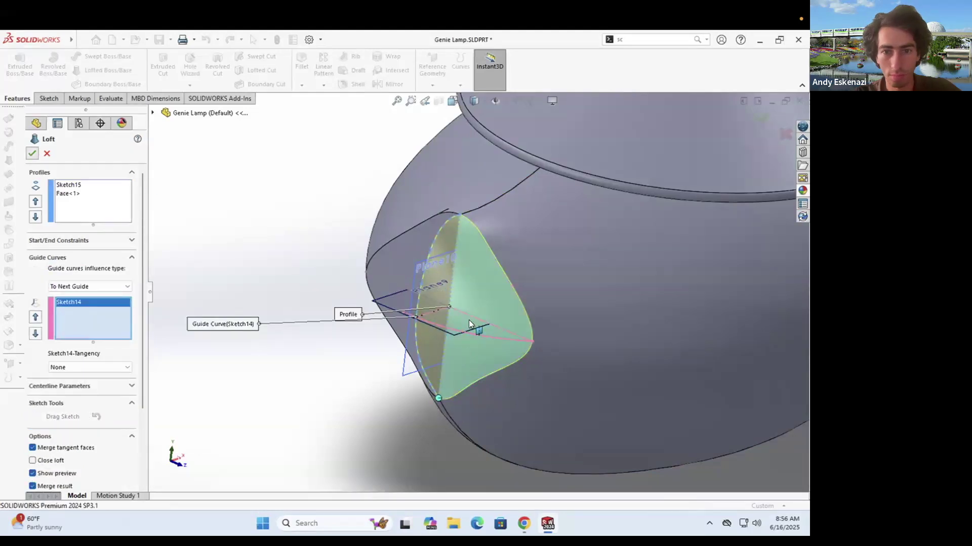
Step: Hide the reference plane Plane9 around the lofted rear
scroll(478, 293, up, 3)
right_click(462, 269)
right_click(425, 297)
click(462, 285)
Step: Try to mirror the new rear loft about its flat centre face
middle_drag(480, 349, 415, 253)
scroll(435, 324, up, 3)
scroll(408, 248, down, 5)
click(394, 84)
click(441, 310)
click(140, 254)
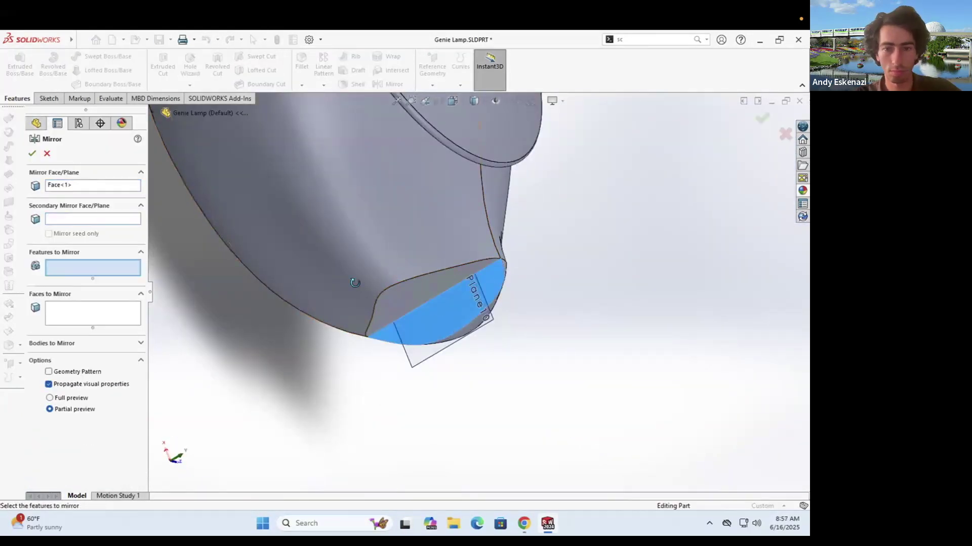
middle_drag(358, 281, 279, 297)
click(466, 306)
click(31, 154)
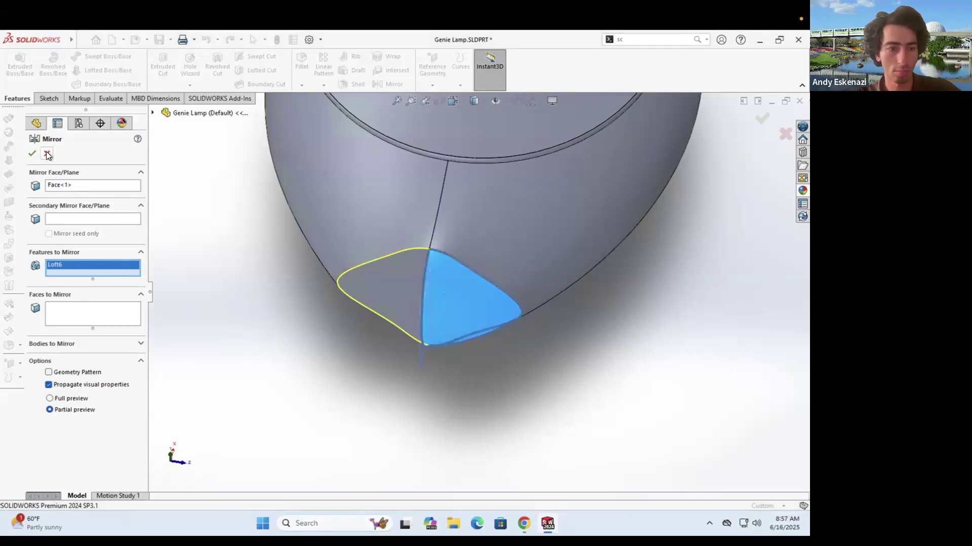
click(46, 153)
Step: Delete the Mirror2 feature so only one half of the lamp body is kept
scroll(71, 446, up, 5)
right_click(60, 409)
click(82, 358)
click(471, 227)
click(332, 167)
middle_drag(521, 238, 557, 195)
scroll(557, 196, up, 4)
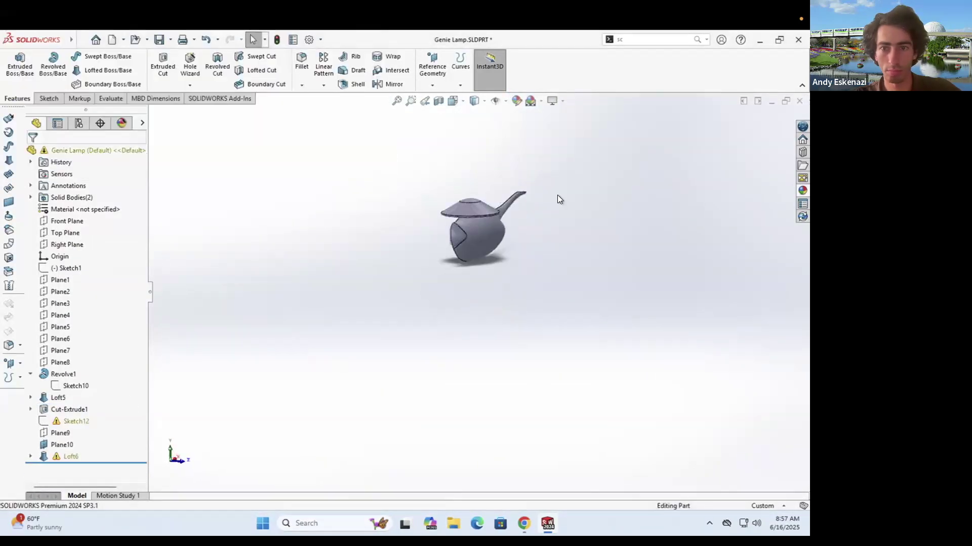
Step: In Sketch12, delete the dangling reference at the horizontal centerline's outer end and dimension that half of the line at 100 mm
scroll(530, 194, down, 5)
click(68, 421)
click(95, 398)
right_click(397, 296)
click(425, 424)
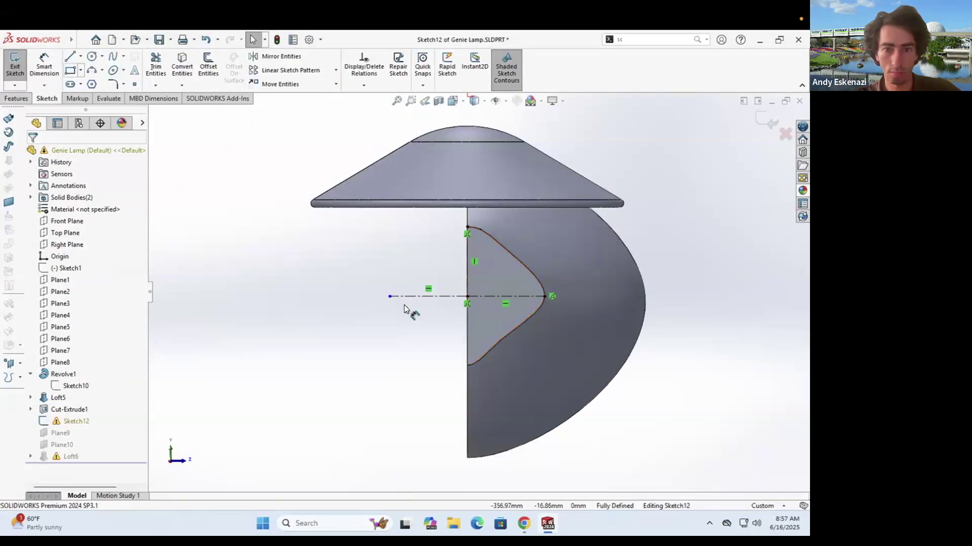
key(Escape)
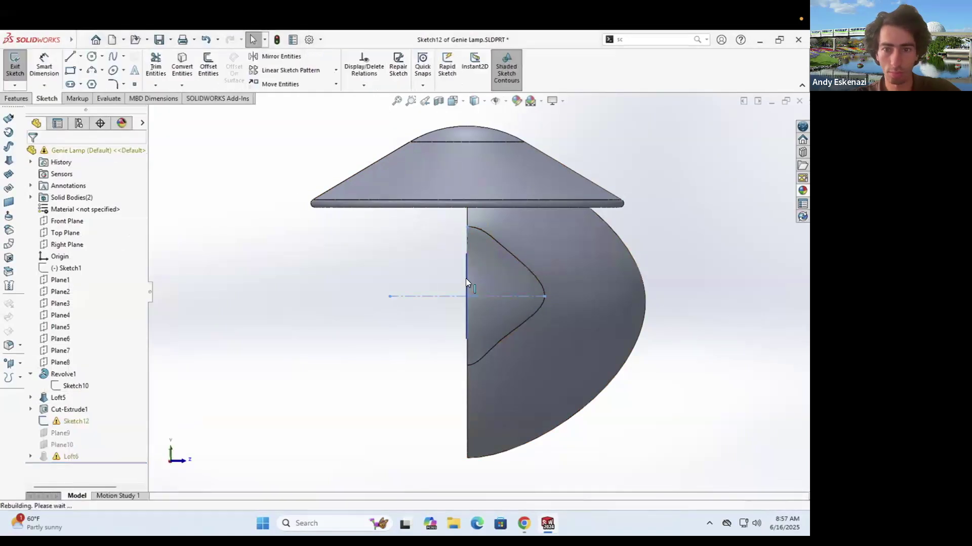
Step: Check the relations of the horizontal centerline and its corner endpoint in Sketch12, and close the sketch
scroll(424, 314, up, 3)
scroll(424, 314, up, 4)
middle_drag(424, 314, 484, 341)
click(484, 338)
click(547, 354)
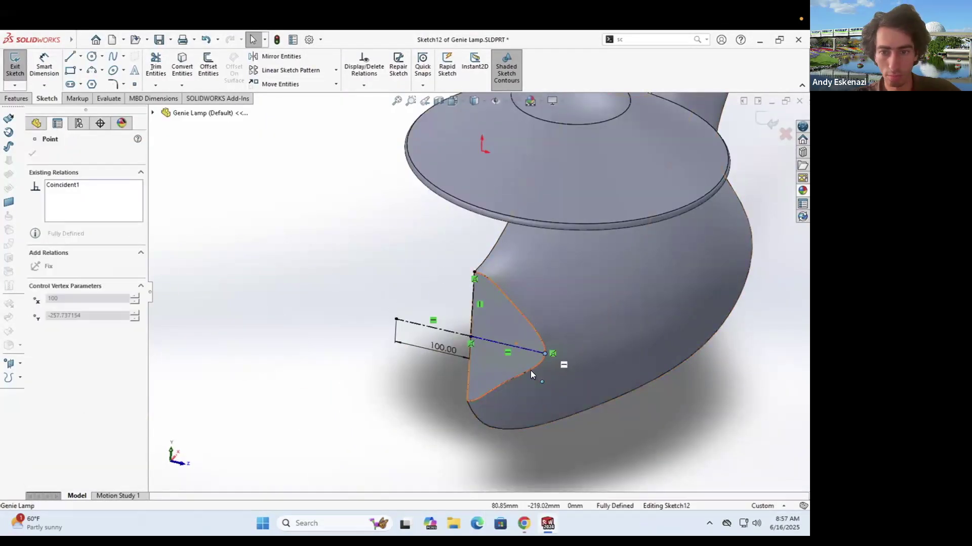
key(Escape)
scroll(484, 404, down, 2)
scroll(473, 338, down, 1)
click(14, 66)
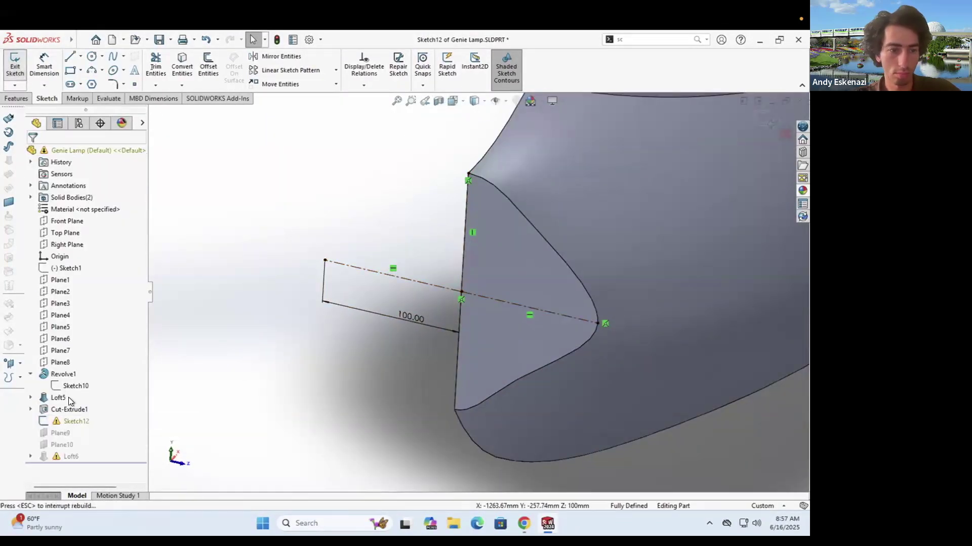
click(331, 150)
Step: Replace Sketch12's missing sketch plane reference with the flat rear face of the half body
right_click(75, 421)
click(108, 250)
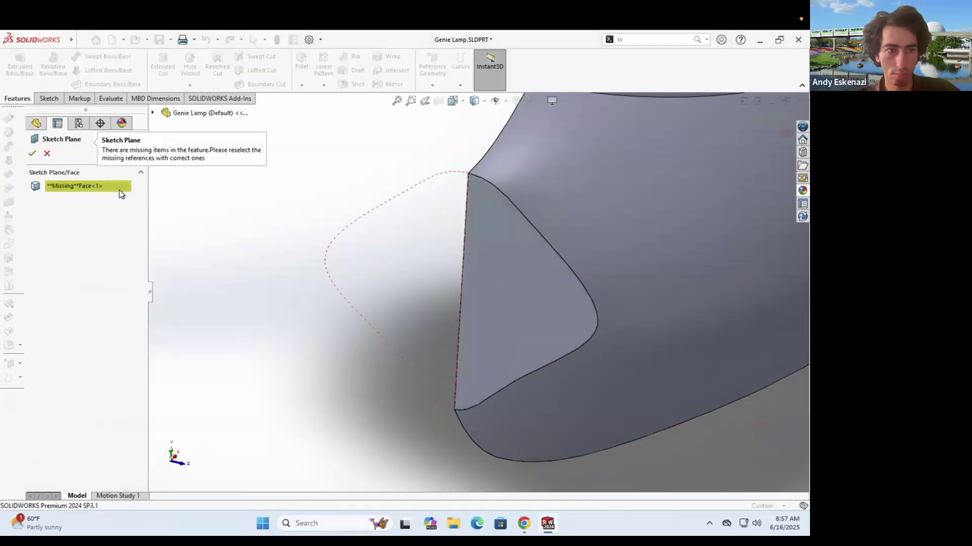
click(32, 153)
click(331, 141)
Step: In Sketch15, make the spline tangent to the lamp body's lower edge again and close the sketch
click(31, 456)
right_click(67, 456)
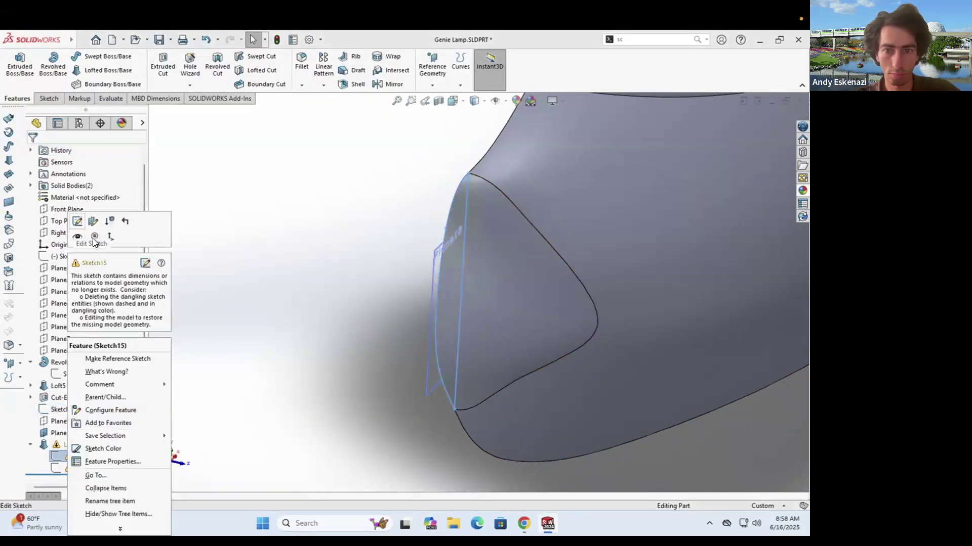
click(77, 222)
scroll(400, 335, down, 3)
click(411, 363)
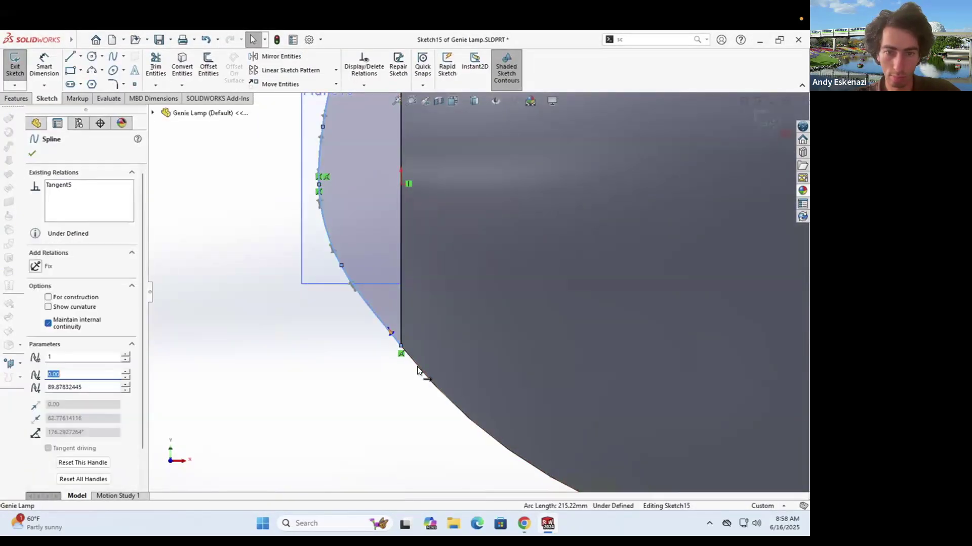
mouse_move(419, 364)
middle_down()
mouse_move(472, 392)
mouse_move(455, 330)
middle_up()
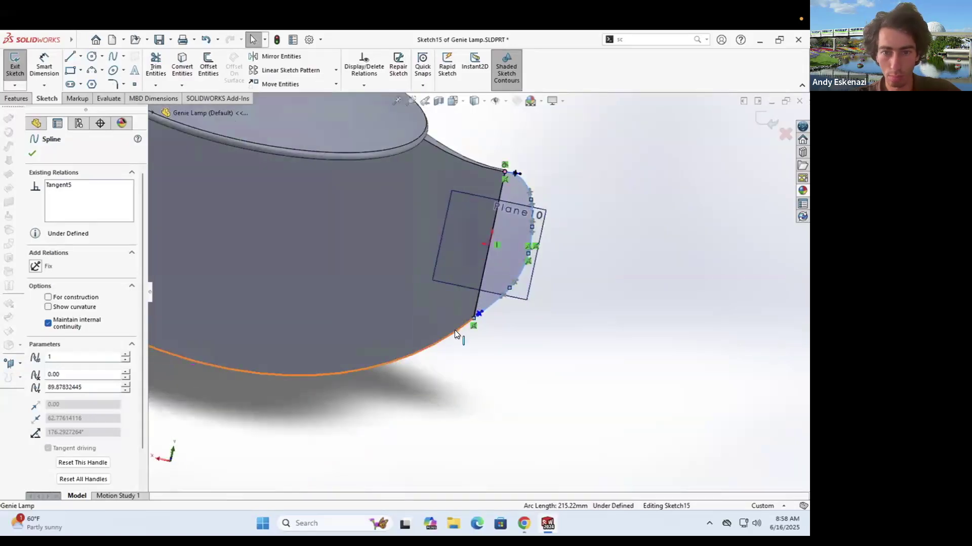
ctrl+click(454, 330)
key(Escape)
middle_drag(525, 177, 323, 177)
click(15, 66)
Step: In Sketch14, make the guide arc tangent to the lamp body's adjoining edge and close the sketch
right_click(81, 469)
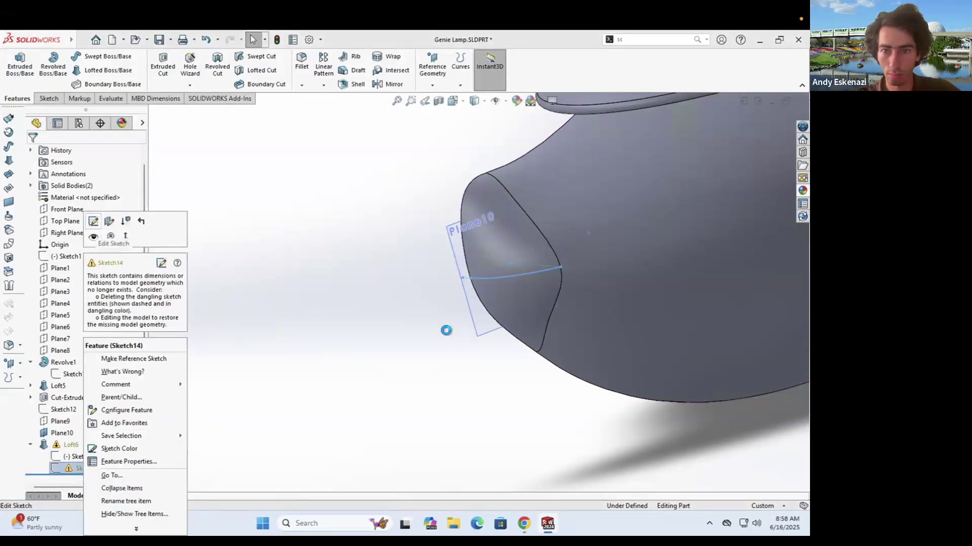
click(121, 225)
scroll(379, 418, down, 5)
click(474, 351)
middle_drag(500, 289, 515, 320)
ctrl+click(514, 319)
click(515, 326)
click(510, 318)
ctrl+click(470, 317)
click(37, 328)
click(15, 67)
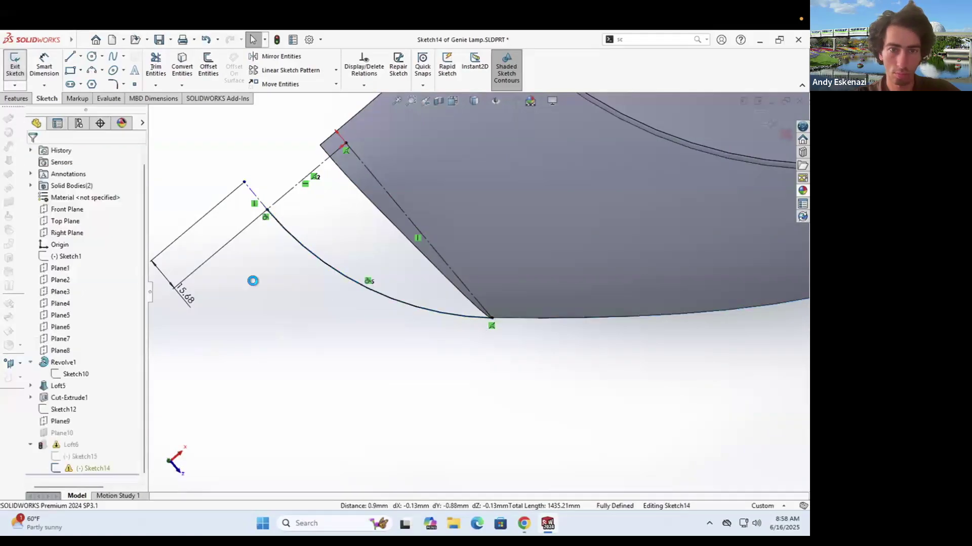
Step: Shell the half lamp body to a wall thickness of 2 mm, removing the flat cut face on the symmetry plane
middle_drag(253, 280, 413, 259)
scroll(413, 259, up, 7)
mouse_move(506, 253)
middle_down()
mouse_move(656, 236)
mouse_move(561, 229)
mouse_move(520, 278)
middle_up()
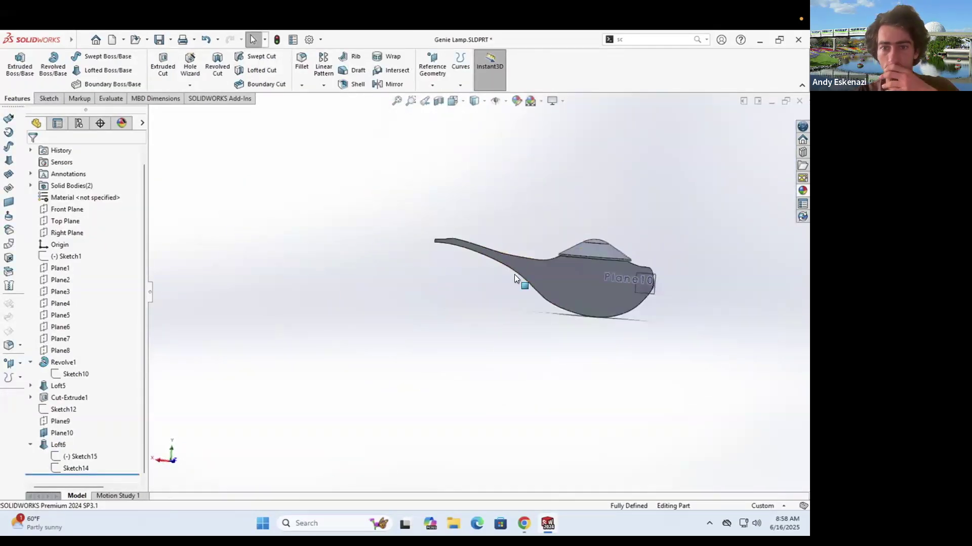
scroll(667, 300, down, 3)
click(352, 84)
click(474, 322)
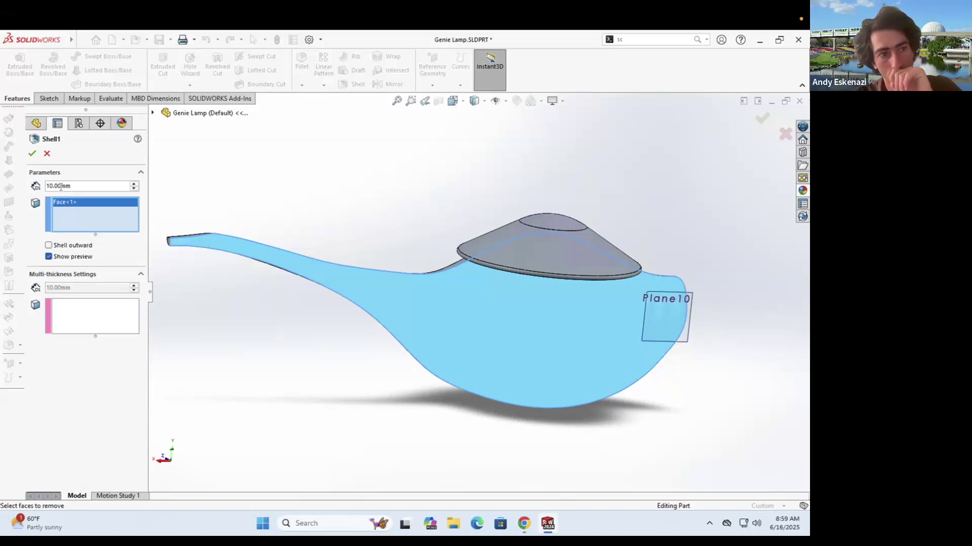
scroll(154, 234, down, 7)
middle_drag(362, 312, 269, 253)
scroll(268, 253, up, 5)
scroll(557, 408, down, 4)
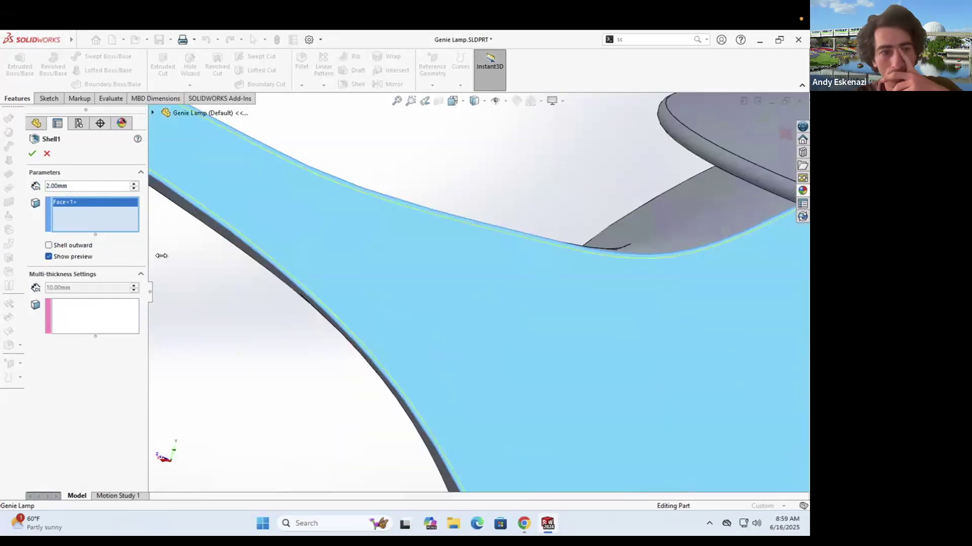
scroll(369, 209, up, 5)
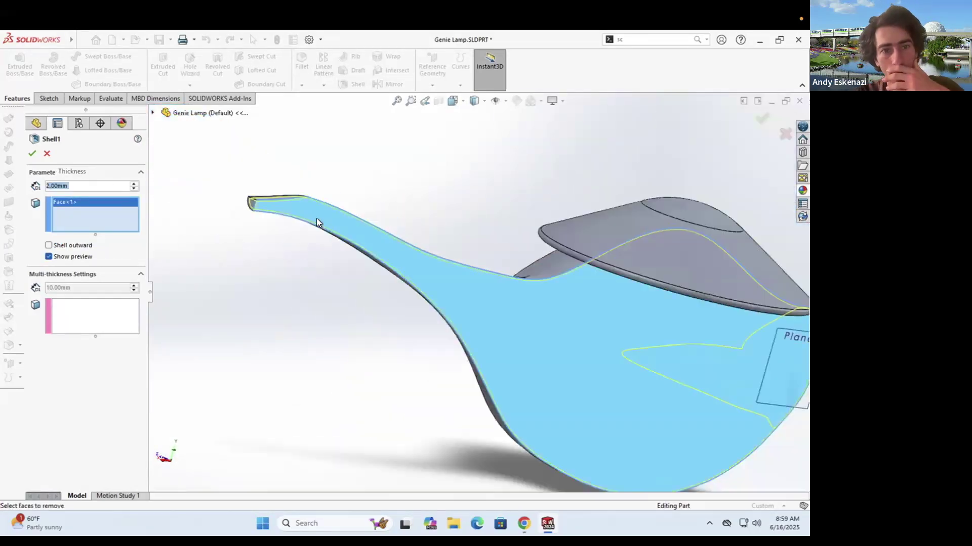
scroll(317, 218, down, 5)
scroll(281, 226, up, 5)
scroll(575, 262, down, 4)
middle_drag(575, 263, 615, 326)
key(Return)
Step: Reorder the feature tree so that Cut-Extrude1 comes after Shell1
scroll(614, 330, up, 6)
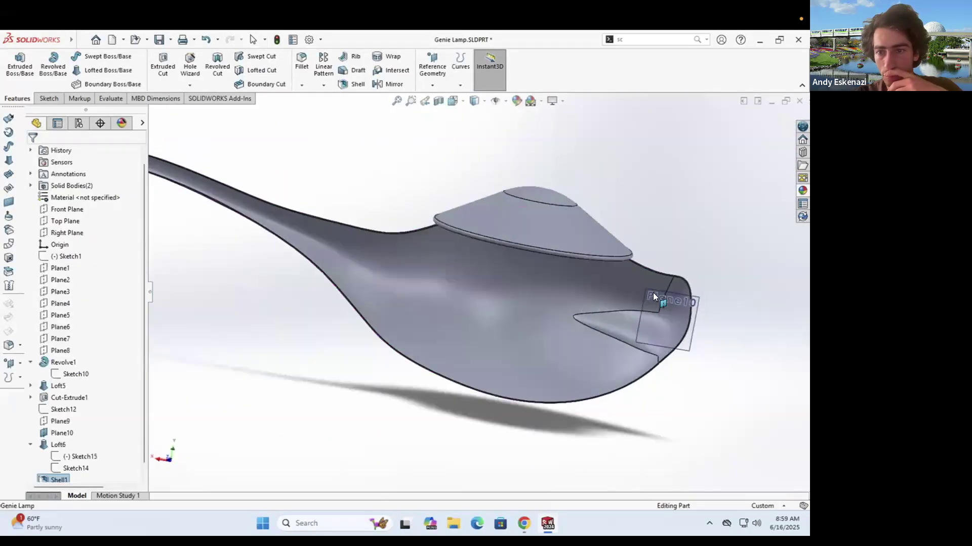
middle_drag(470, 318, 245, 300)
scroll(545, 312, down, 4)
scroll(245, 300, up, 4)
scroll(402, 269, down, 5)
scroll(402, 271, down, 3)
middle_drag(402, 271, 385, 314)
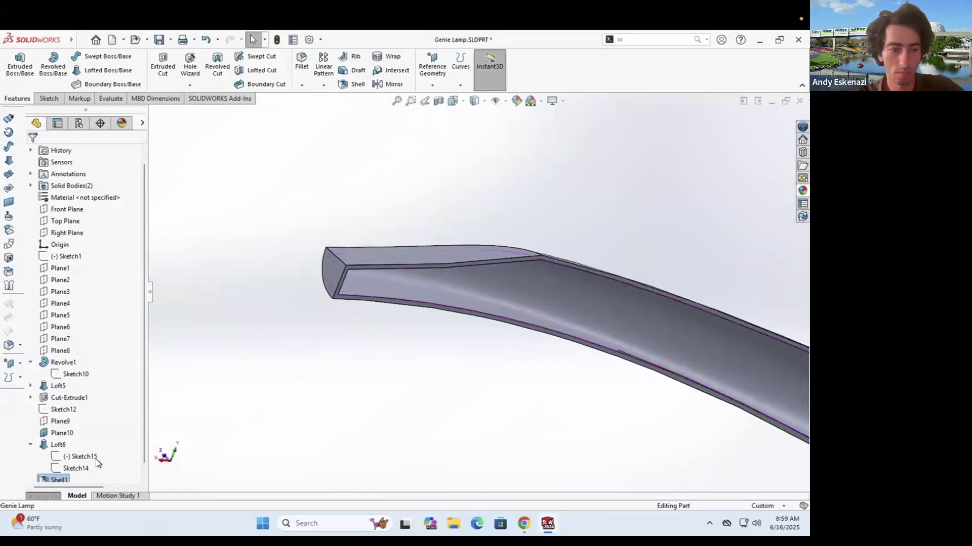
drag(82, 388, 83, 468)
Step: In Sketch14, delete the broken relation on the guide arc, make the arc tangent to the body's edge, and close the sketch
right_click(77, 446)
click(88, 222)
mouse_move(344, 314)
middle_down()
mouse_move(303, 380)
mouse_move(307, 405)
mouse_move(311, 325)
middle_up()
scroll(273, 324, down, 5)
right_click(262, 302)
click(292, 439)
click(255, 301)
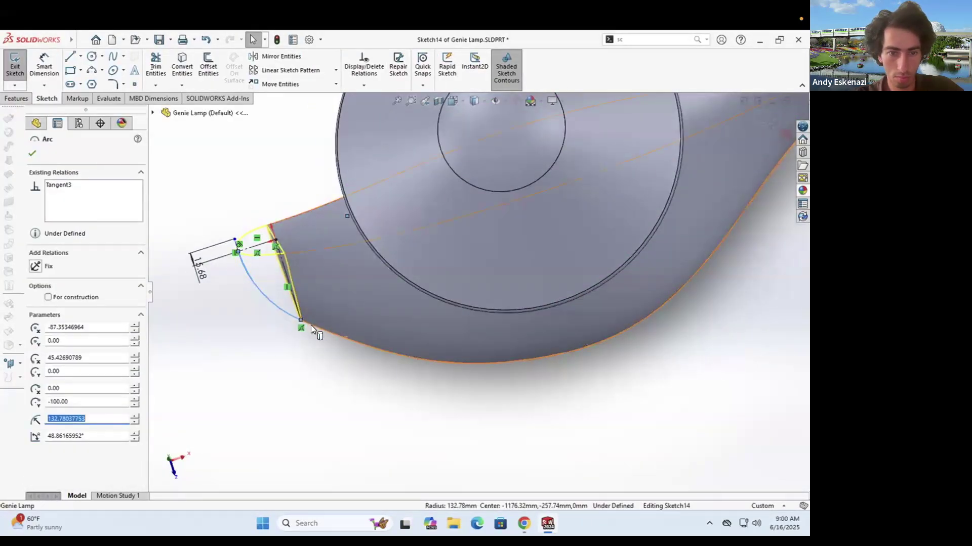
ctrl+click(311, 324)
click(57, 327)
click(15, 64)
Step: Start a sketch on the wall closing the spout tip and convert that inner face's outline into sketch entities
scroll(434, 212, up, 3)
mouse_move(434, 213)
middle_down()
mouse_move(433, 184)
mouse_move(338, 330)
mouse_move(384, 329)
middle_up()
scroll(303, 306, down, 5)
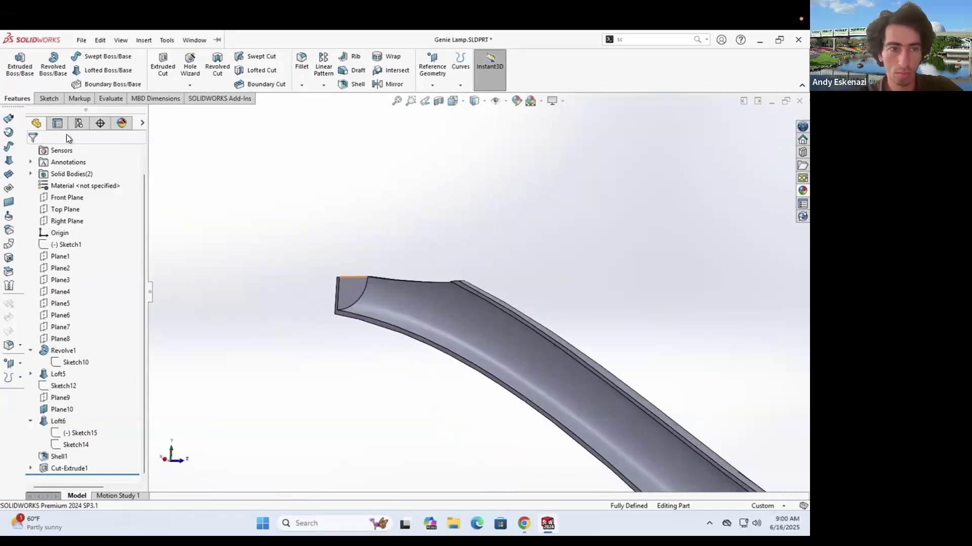
click(49, 99)
click(15, 65)
click(344, 287)
click(182, 65)
click(276, 216)
click(32, 153)
Step: Cut the converted outline Through All to open the spout tip
click(20, 101)
click(162, 65)
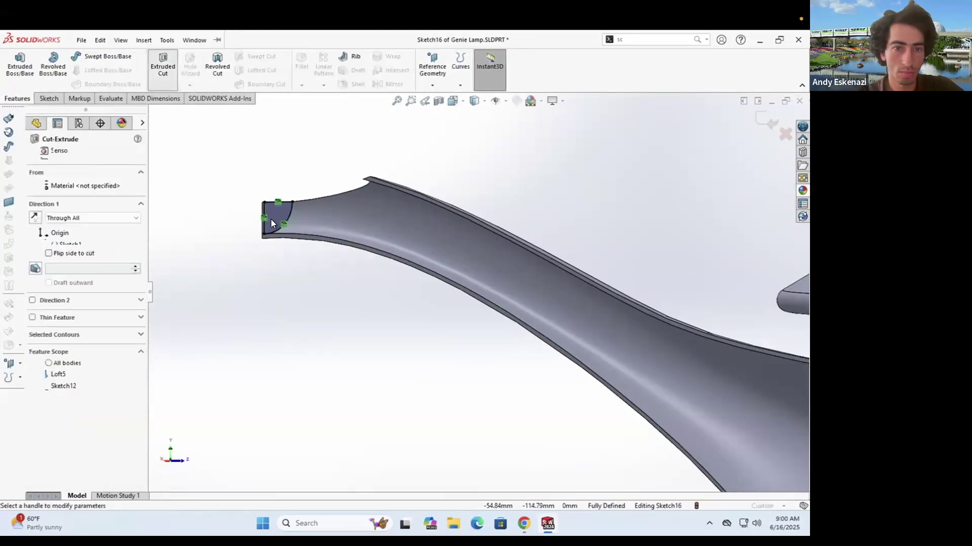
click(32, 153)
click(302, 174)
Step: Mirror the shelled half body about its flat rim face on the symmetry plane
mouse_move(302, 174)
middle_down()
mouse_move(451, 379)
mouse_move(447, 303)
middle_up()
scroll(394, 349, up, 4)
middle_drag(393, 349, 405, 213)
click(387, 84)
scroll(517, 366, down, 6)
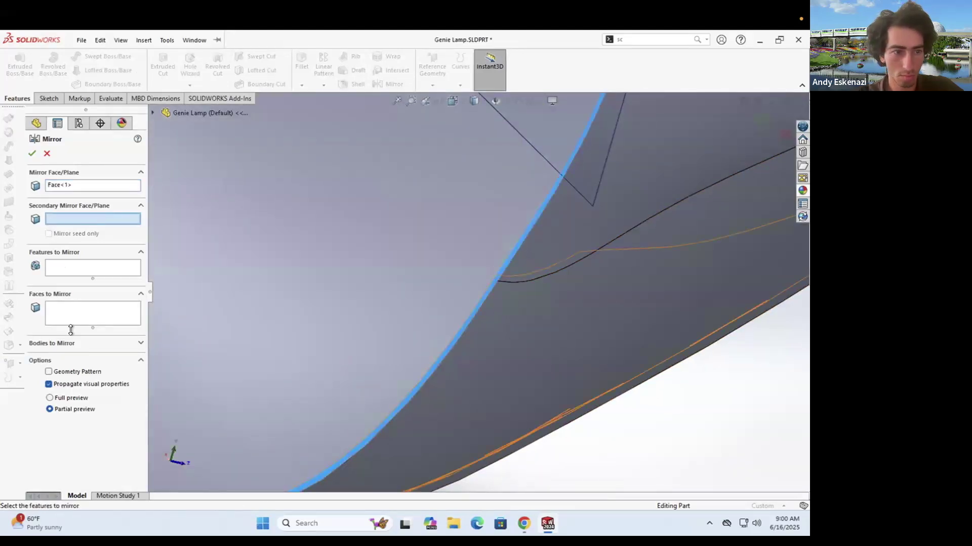
click(71, 343)
click(540, 381)
click(32, 154)
Step: Save the genie lamp part
scroll(508, 221, up, 8)
middle_drag(508, 222, 513, 280)
scroll(432, 256, down, 4)
scroll(606, 281, up, 2)
scroll(485, 280, down, 1)
click(81, 40)
click(105, 162)
click(459, 259)
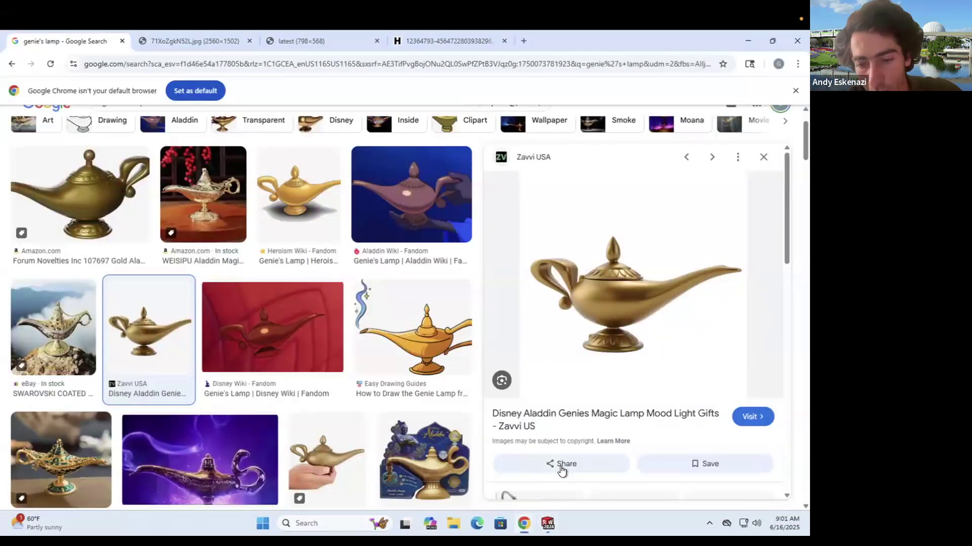
Step: Switch to SOLIDWORKS and convert the lid profile's slanted upper line to construction geometry
click(573, 492)
middle_drag(451, 245, 434, 232)
click(435, 233)
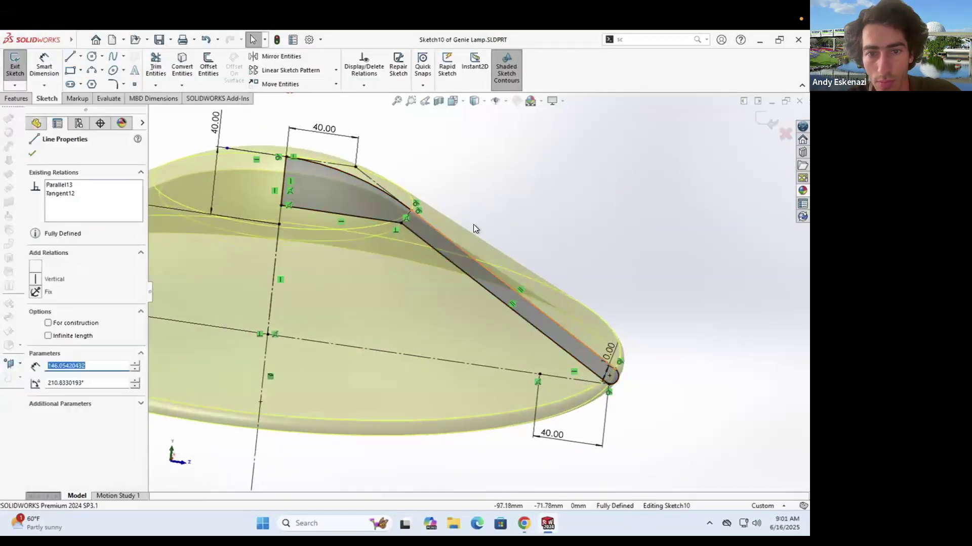
click(472, 225)
Step: Sketch a line about 131 mm long just inside the slanted construction line, with short closing ends, and make the two parallel
scroll(445, 217, down, 4)
click(71, 56)
scroll(392, 243, up, 3)
scroll(572, 410, down, 3)
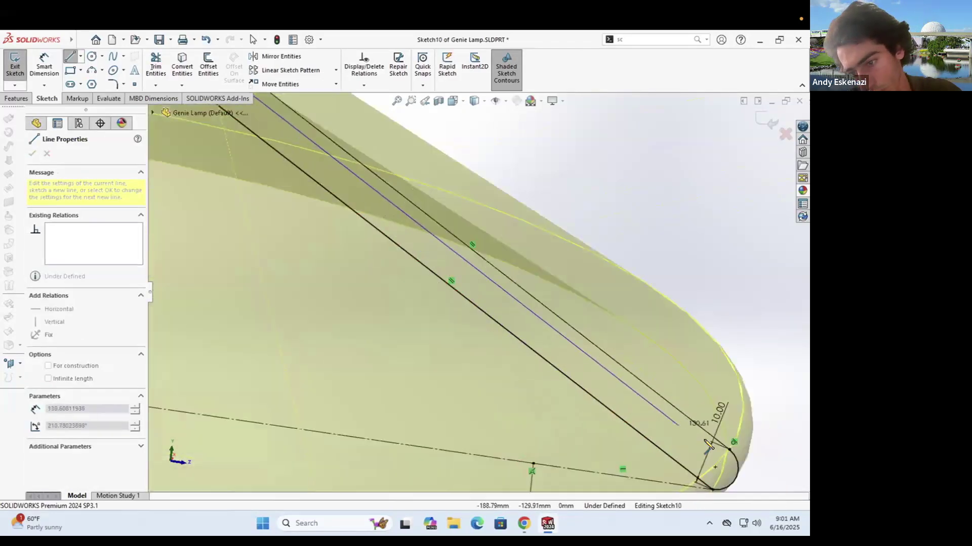
click(705, 446)
key(Escape)
click(691, 433)
ctrl+click(667, 400)
click(55, 377)
click(44, 65)
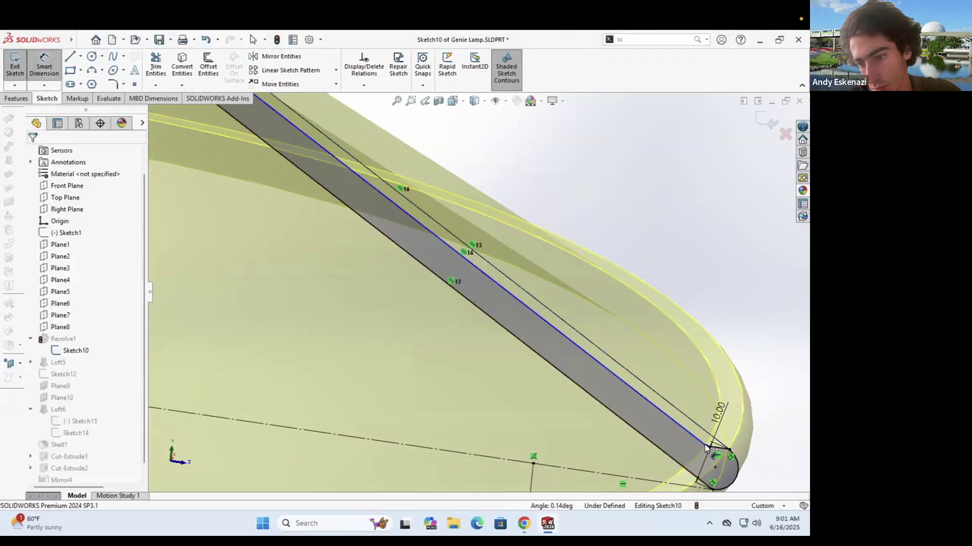
click(706, 446)
click(729, 450)
scroll(658, 363, up, 4)
scroll(511, 334, down, 6)
scroll(494, 309, up, 6)
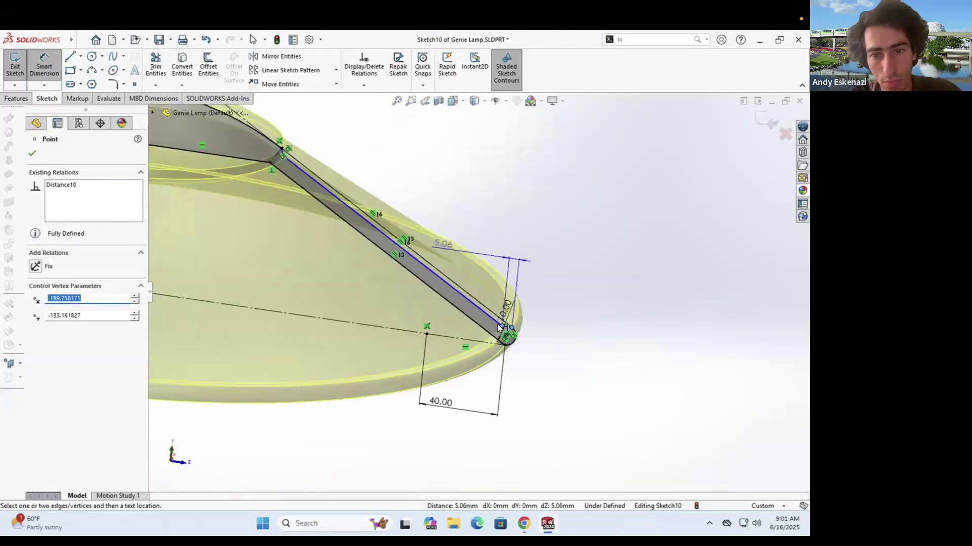
scroll(494, 243, down, 3)
key(Escape)
click(527, 425)
scroll(516, 354, up, 2)
key(Escape)
Step: Make the short step lines at the two ends of the recessed slope equal in length
scroll(486, 345, down, 4)
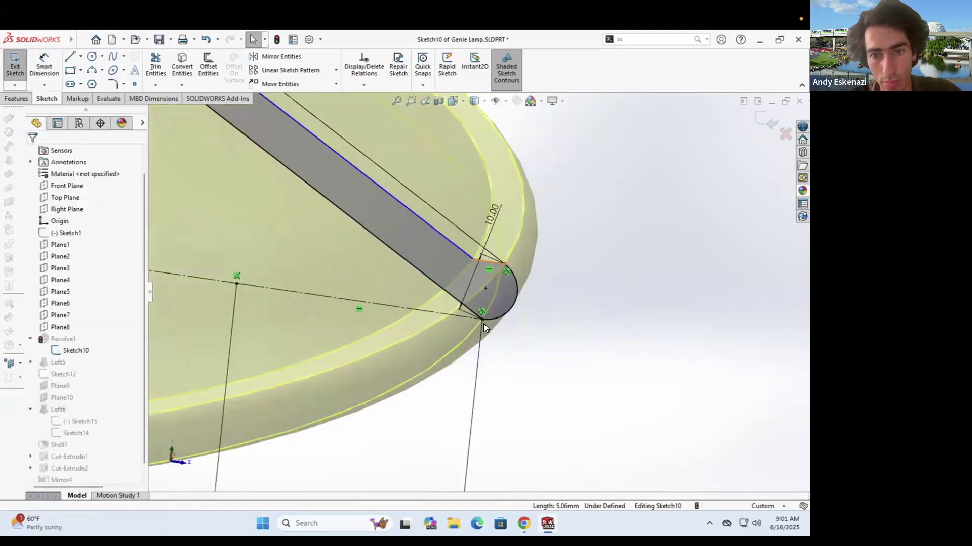
click(488, 262)
scroll(488, 303, up, 6)
scroll(380, 228, down, 7)
ctrl+click(414, 256)
click(50, 390)
key(Return)
Step: Set the recessed sloping line's length to 140 mm and rebuild the part
click(439, 288)
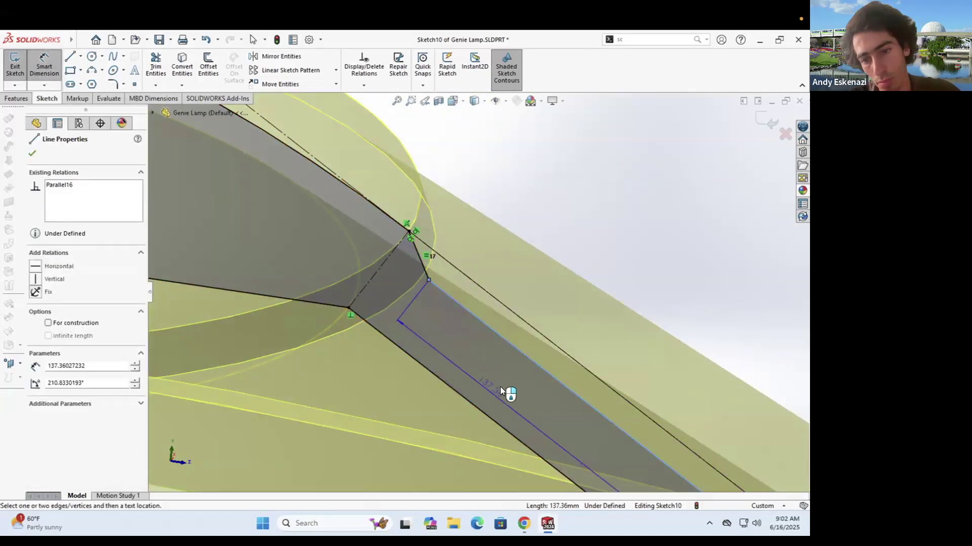
click(500, 387)
key(Return)
scroll(466, 291, up, 7)
scroll(696, 473, down, 5)
key(ctrl+b)
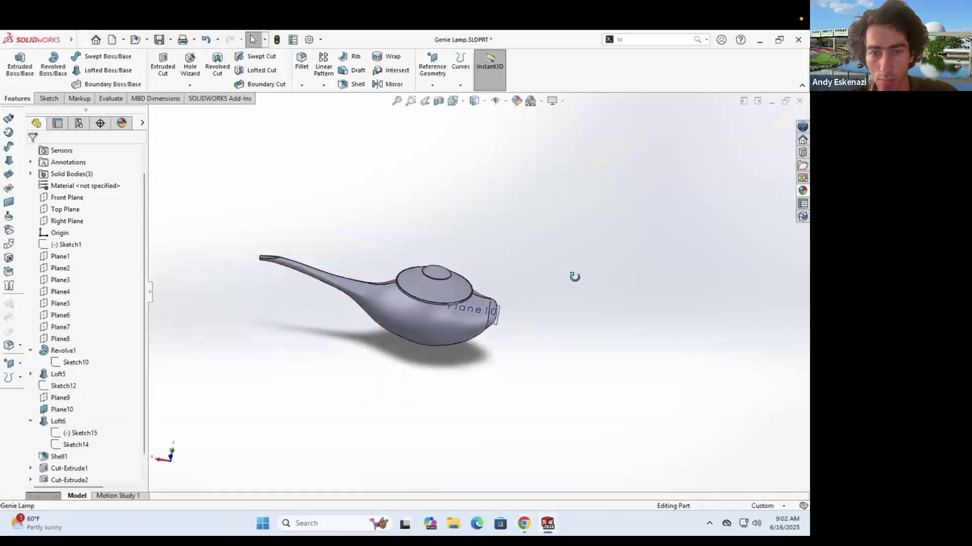
Step: Compare the recessed lid with the reference lamp photo in the browser and return to SOLIDWORKS
middle_drag(575, 276, 366, 280)
scroll(365, 280, up, 2)
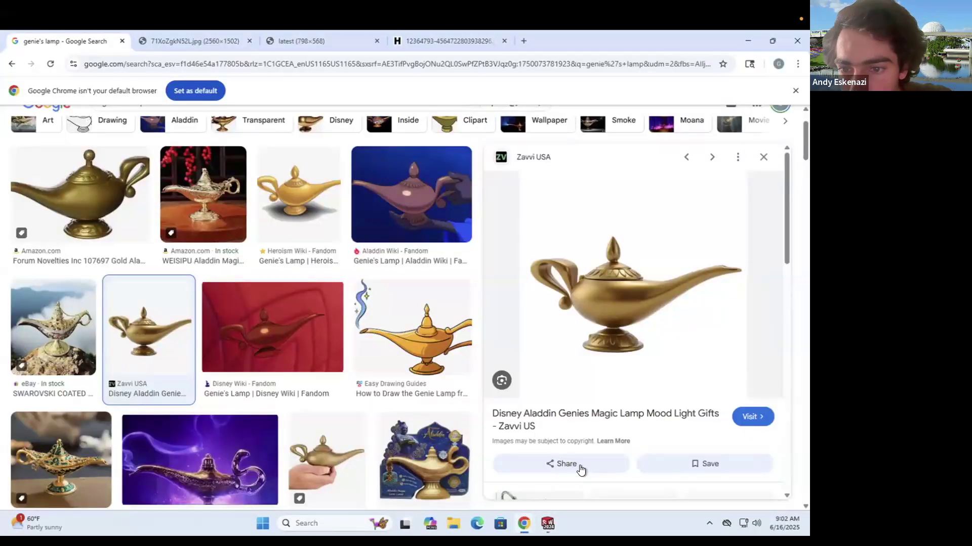
click(547, 523)
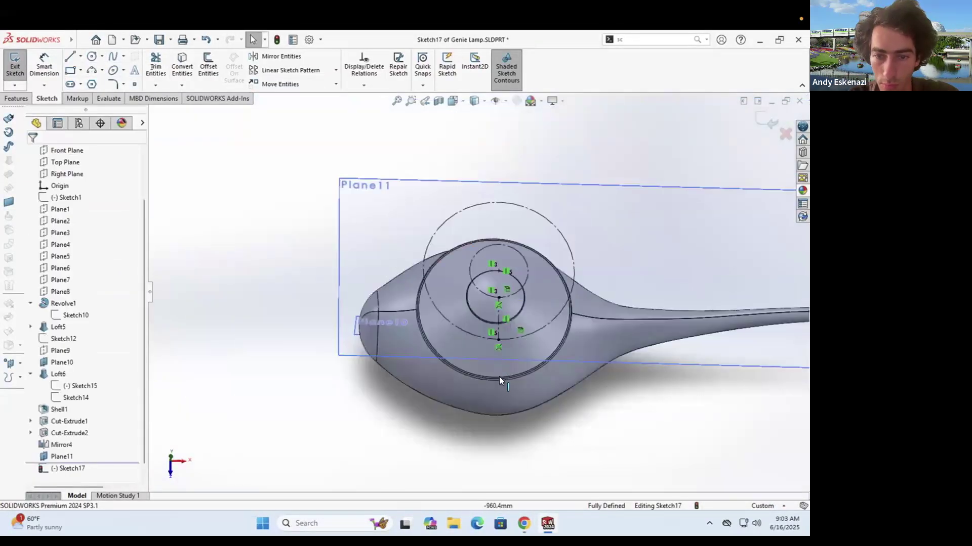
Step: Sketch half a petal from a short horizontal line at the vertical centreline and an arc of about 153 mm radius ending on the centreline
middle_drag(499, 376, 498, 397)
scroll(501, 339, down, 6)
key(l)
click(440, 278)
click(480, 277)
key(Escape)
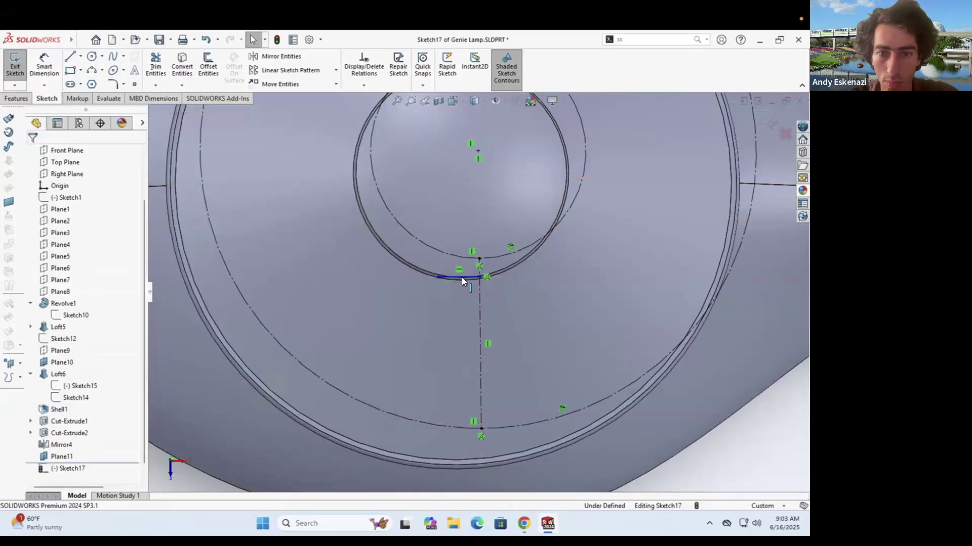
middle_drag(462, 278, 461, 290)
right_click(462, 311)
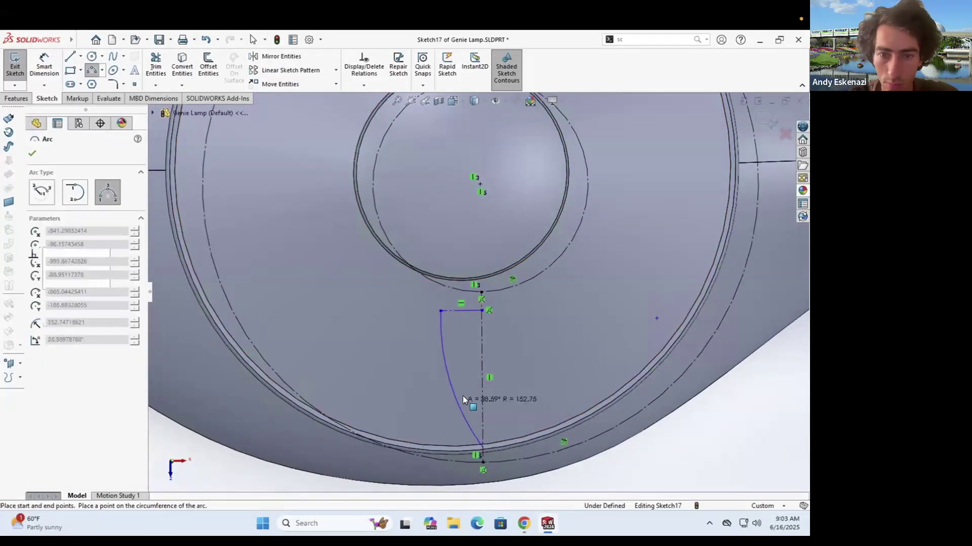
click(463, 400)
key(Escape)
Step: Dimension the petal's short line 20 mm from the inner construction circle and its tip 10 mm from the outer circle
click(482, 292)
click(408, 305)
text(20)
key(Return)
click(481, 447)
click(482, 462)
click(435, 425)
text(10)
Step: Set the petal's side arc radius to 150 mm and mirror the arc about the vertical centreline
click(441, 335)
click(276, 56)
click(32, 153)
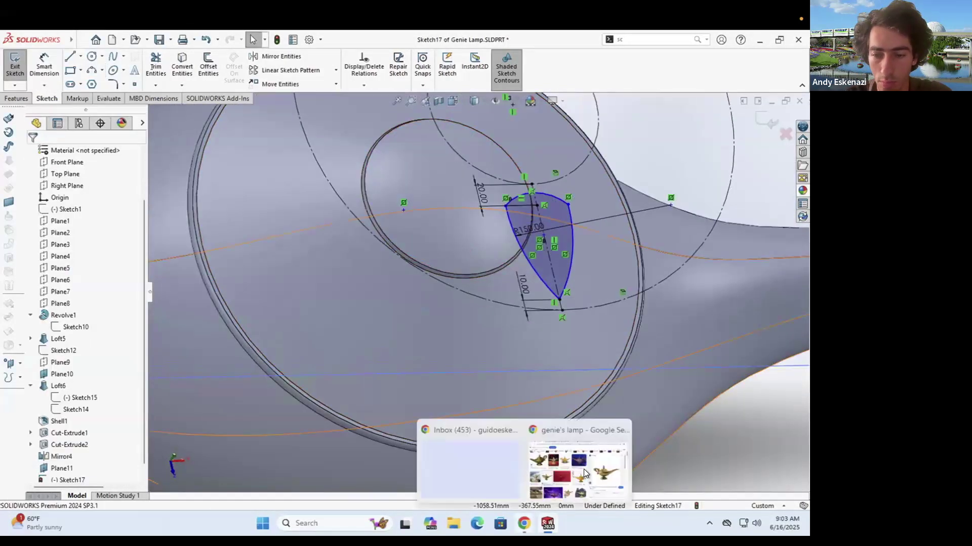
Step: Extrude the closed petal 1 mm Blind, starting from the lid's conical face
click(584, 455)
click(83, 186)
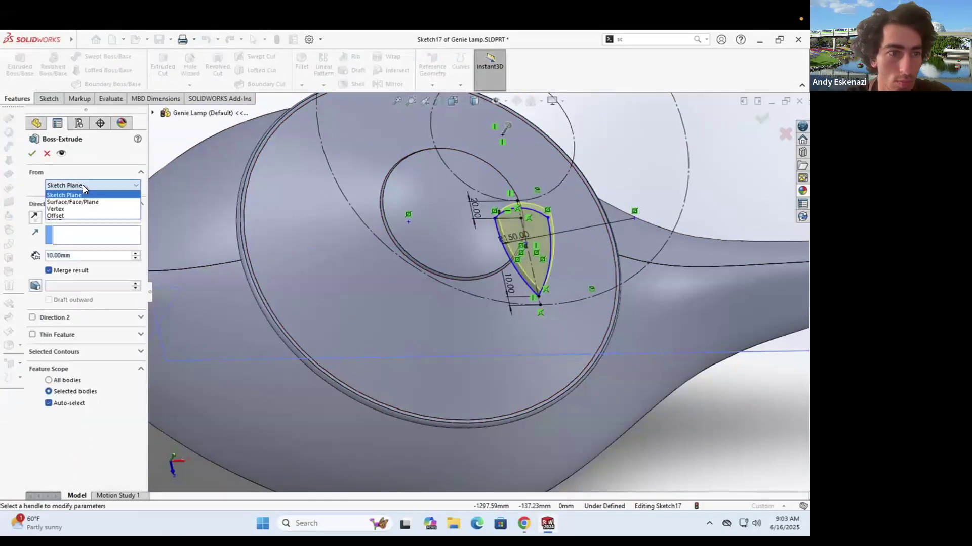
click(68, 201)
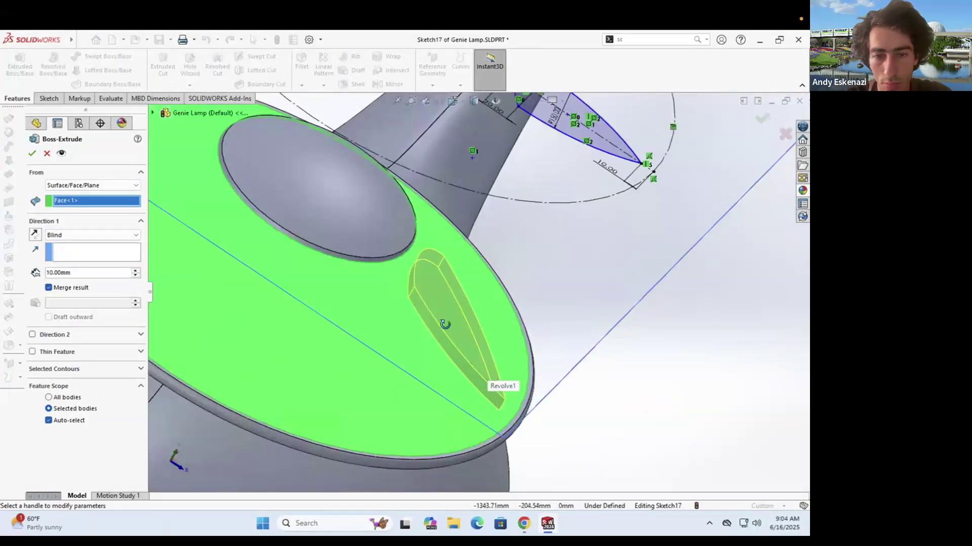
click(72, 238)
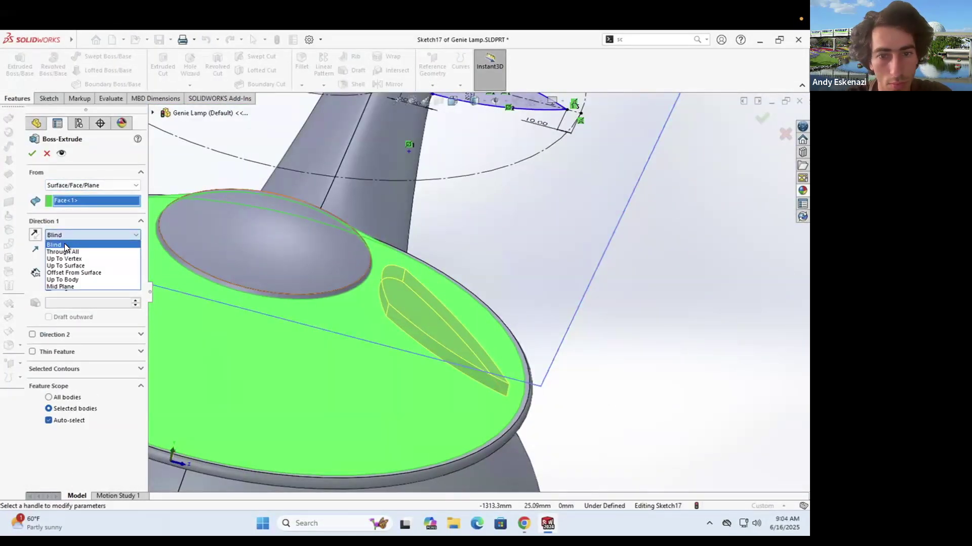
click(64, 244)
middle_drag(498, 253, 405, 329)
scroll(470, 333, up, 4)
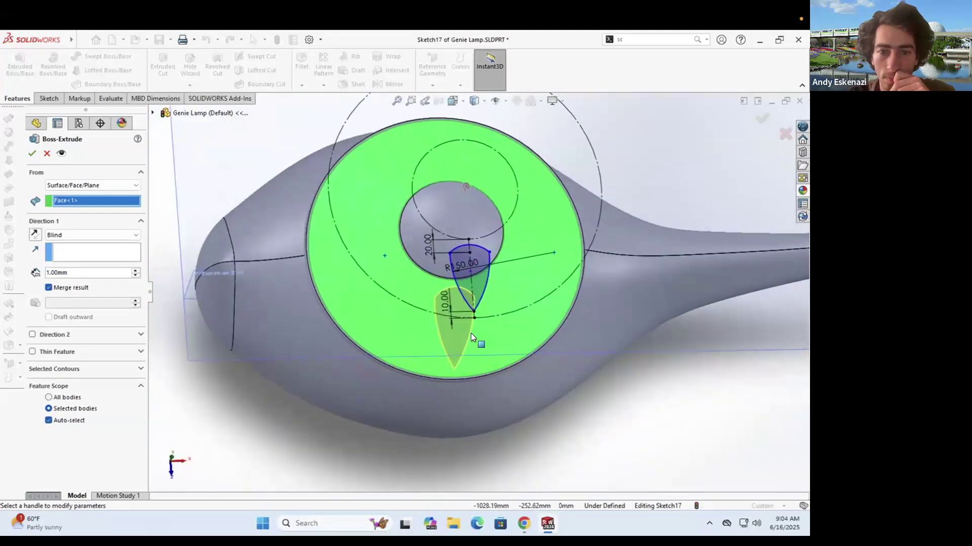
scroll(461, 330, down, 2)
click(33, 154)
Step: Circular-pattern the petal about the lid's inner circular edge with 12 equally spaced instances over 360 degrees
scroll(473, 291, up, 5)
middle_drag(443, 218, 470, 158)
click(324, 85)
click(335, 108)
scroll(552, 248, down, 4)
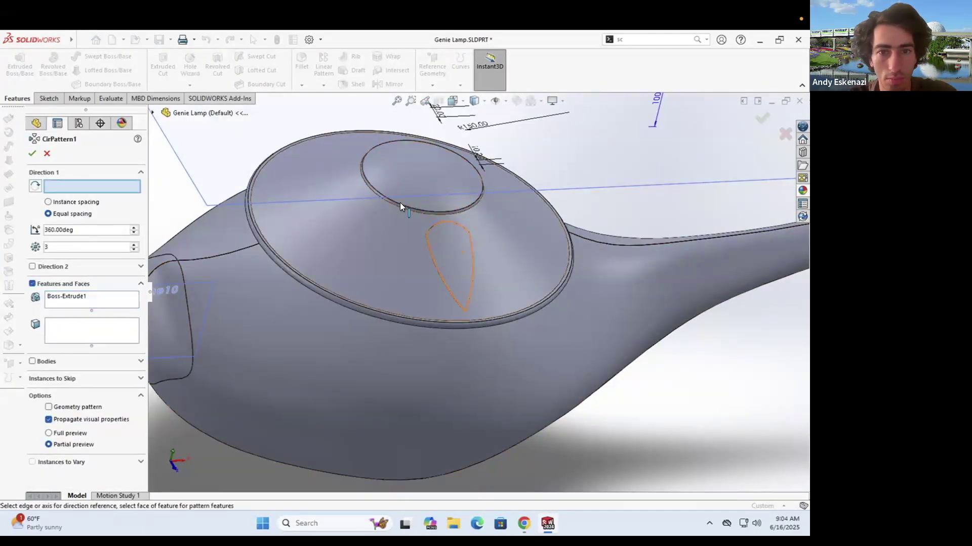
key(BackSpace)
text(12)
middle_drag(339, 266, 299, 384)
click(32, 153)
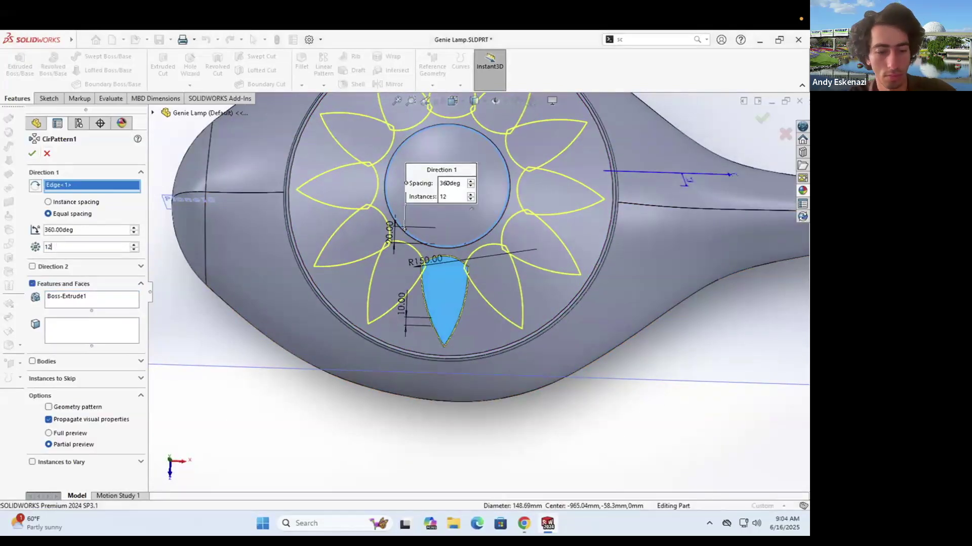
click(29, 153)
scroll(478, 296, up, 5)
mouse_move(445, 354)
middle_down()
mouse_move(426, 265)
mouse_move(430, 278)
middle_up()
Step: Reopen the petal sketch and draw a horizontal centreline from the petal's upper corner to its vertical axis
click(51, 468)
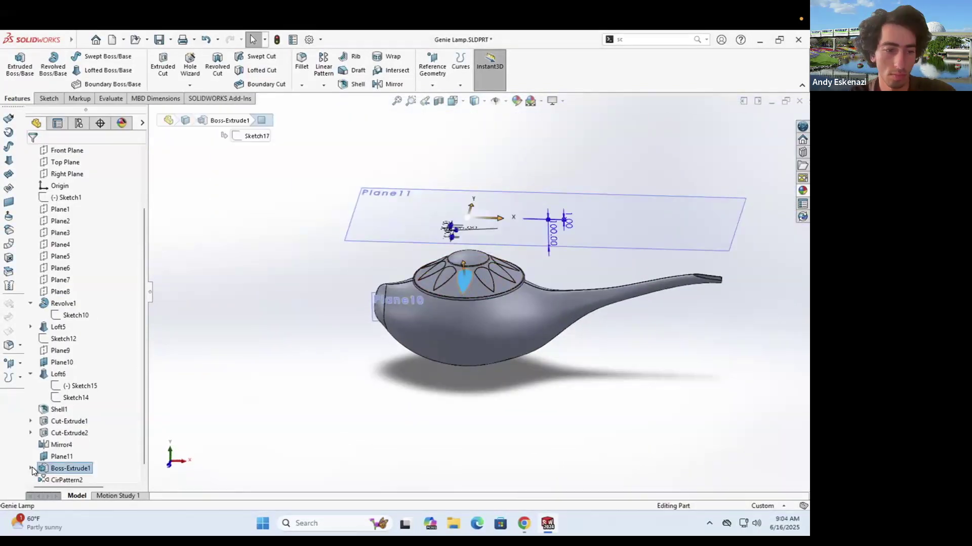
click(31, 468)
right_click(62, 469)
click(73, 319)
scroll(466, 283, down, 8)
drag(409, 297, 436, 298)
click(81, 56)
click(96, 82)
click(437, 297)
click(480, 297)
key(Escape)
Step: Set the petal's half width at its upper corners to 15 mm
scroll(480, 299, down, 5)
click(435, 338)
text(15)
key(Return)
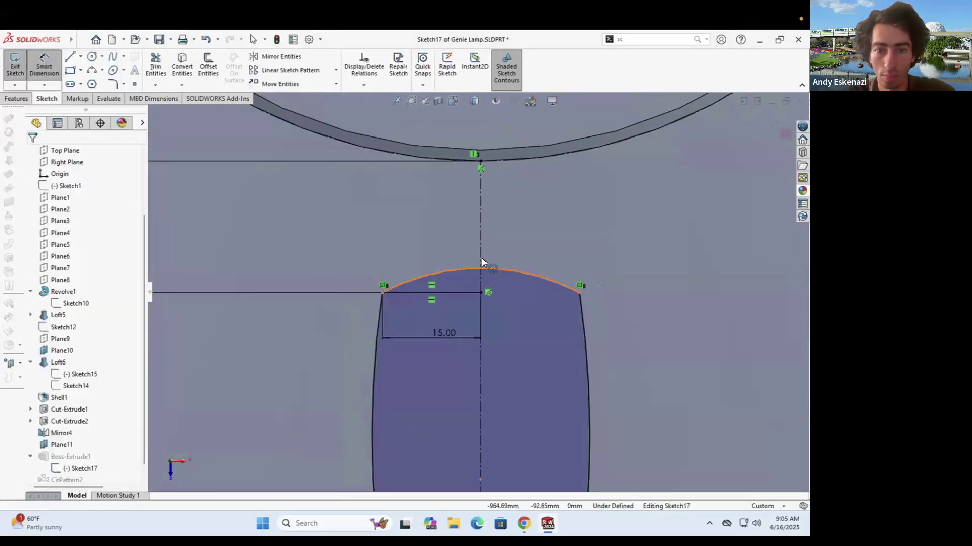
Step: Raise the petal's top arc, make it tangent to the side arc, and exit the sketch
drag(482, 265, 481, 226)
click(480, 225)
ctrl+click(377, 329)
click(37, 338)
click(32, 154)
scroll(478, 294, up, 4)
click(14, 65)
Step: Edit the petal circular pattern's instance count and apply it
scroll(417, 267, up, 4)
mouse_move(416, 266)
middle_down()
mouse_move(410, 281)
mouse_move(420, 248)
middle_up()
scroll(466, 297, up, 5)
scroll(466, 296, down, 4)
click(66, 468)
click(76, 444)
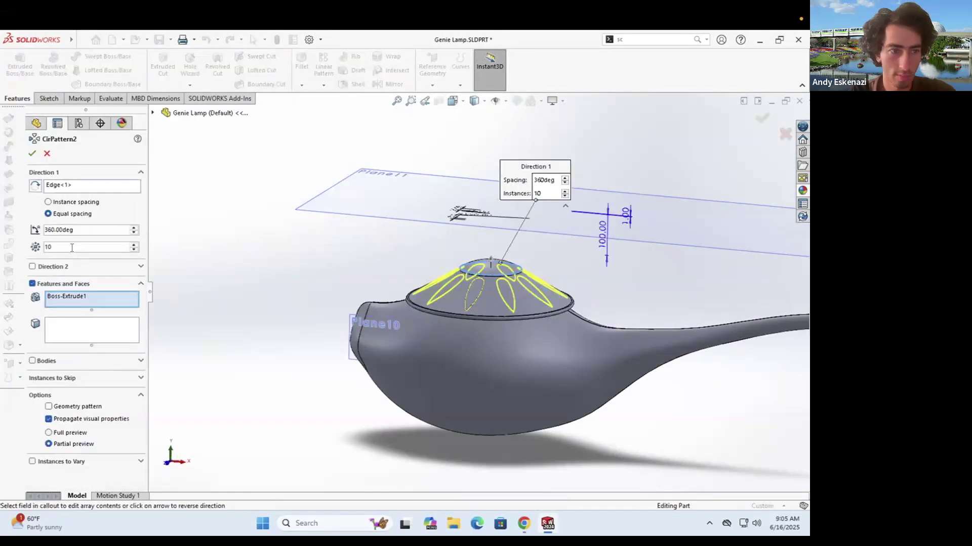
click(30, 154)
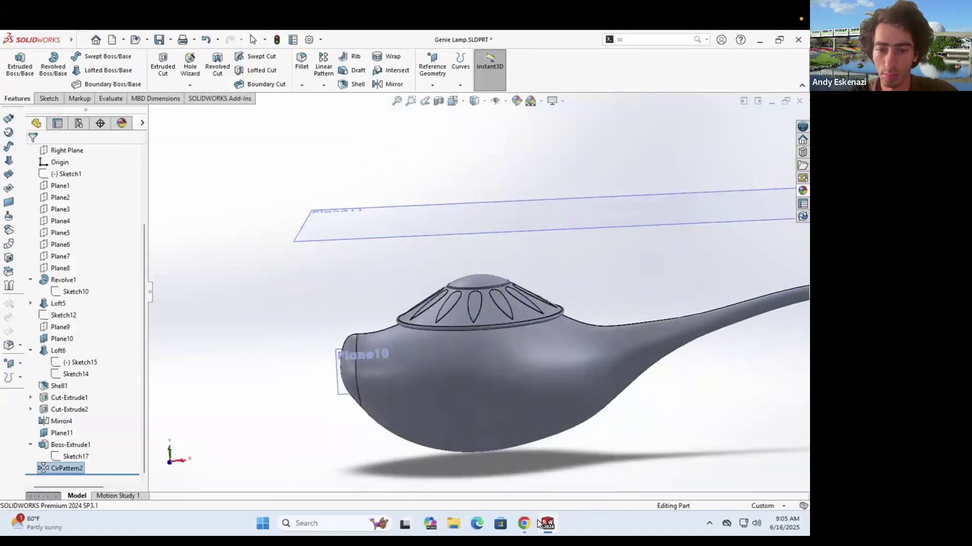
Step: Compare the petal-patterned lid with the reference lamp photo in the browser
click(524, 523)
mouse_move(547, 524)
click(593, 468)
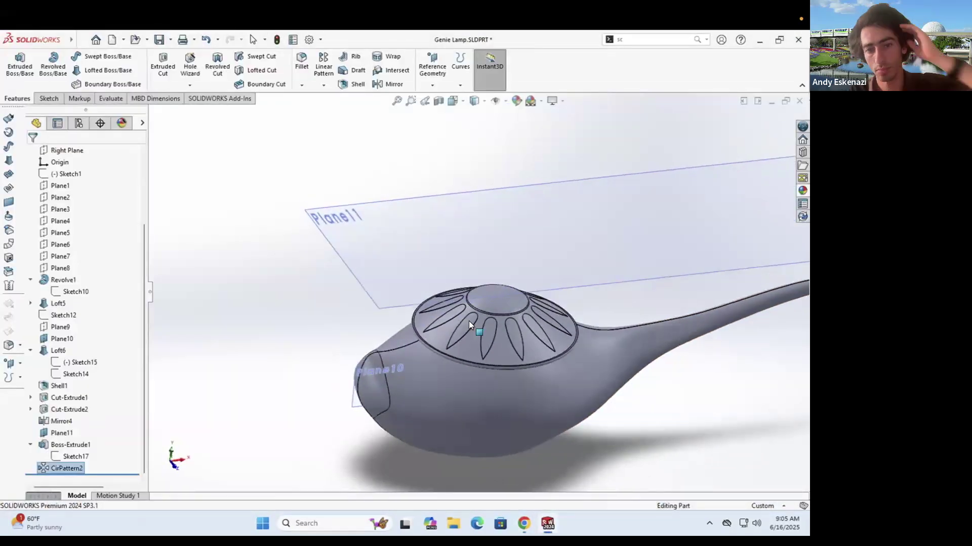
middle_drag(448, 255, 455, 333)
Step: Reopen the lid's revolve profile sketch and delete the short step line at the slope's upper end
click(68, 283)
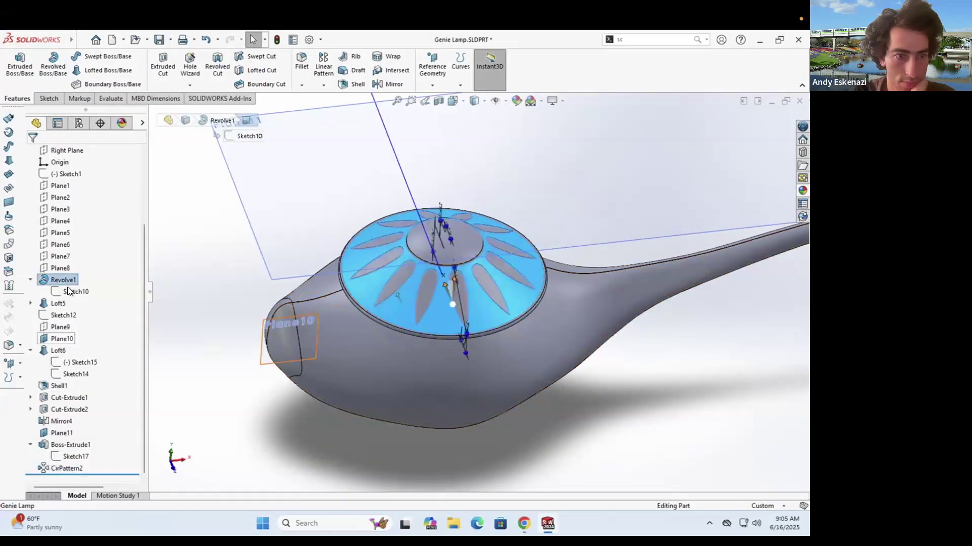
click(94, 255)
scroll(152, 282, up, 6)
middle_drag(167, 282, 384, 275)
scroll(408, 274, down, 6)
scroll(408, 272, down, 10)
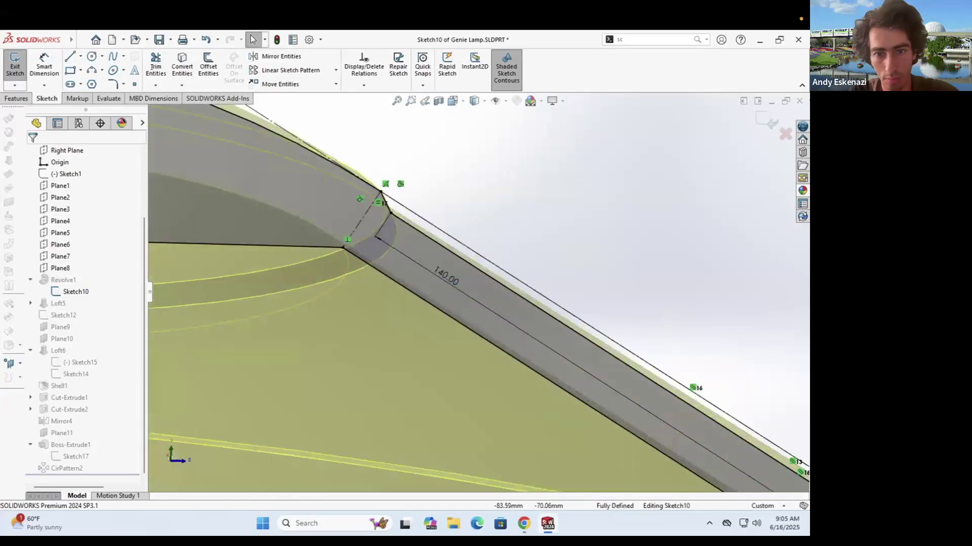
right_click(387, 207)
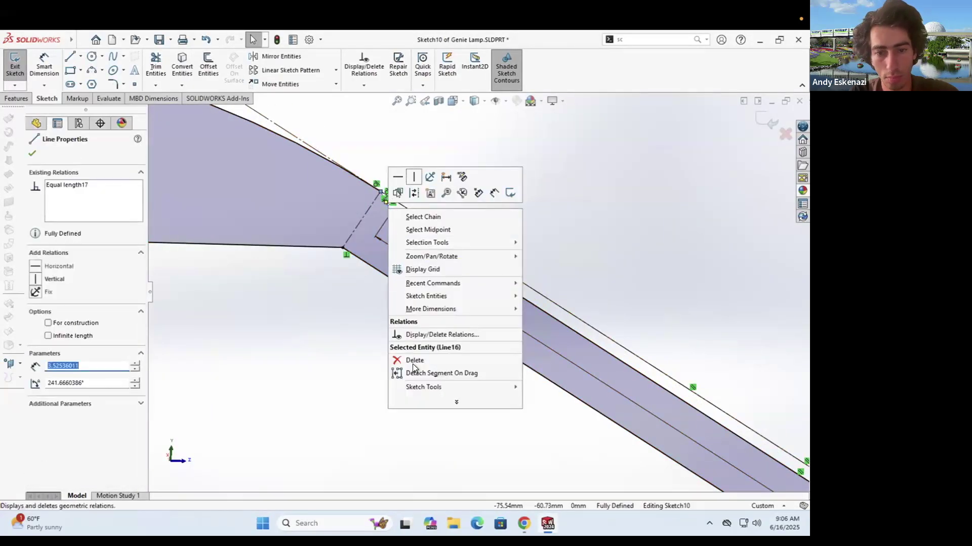
click(412, 361)
Step: Set the recessed sloping line's length to 100 mm
double_click(445, 278)
text(100)
key(Return)
Step: Draw a line along the upper slanted construction line and a short step down to the recessed line's upper end
key(l)
click(381, 192)
click(609, 338)
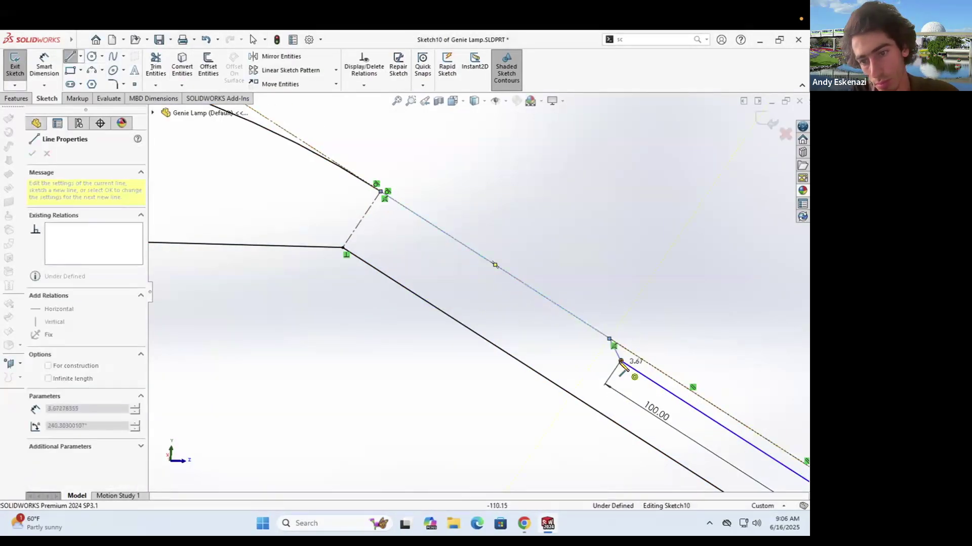
click(620, 361)
key(Escape)
Step: Make the new upper step line equal in length to the short line at the slope's lower end
scroll(469, 297, up, 5)
scroll(597, 388, down, 3)
click(464, 361)
scroll(473, 289, up, 3)
scroll(343, 199, down, 3)
Step: Dimension the short step line at the recessed slope's upper end and exit the lid profile sketch
key(d)
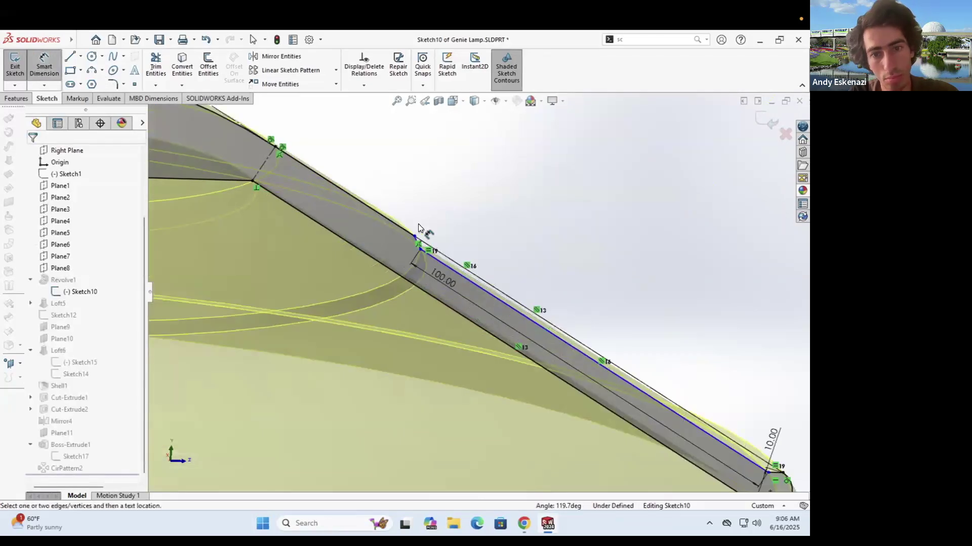
click(426, 227)
key(Return)
click(15, 66)
scroll(314, 218, up, 5)
Step: Reopen the petal sketch and delete its dangling inner-circle references
right_click(78, 457)
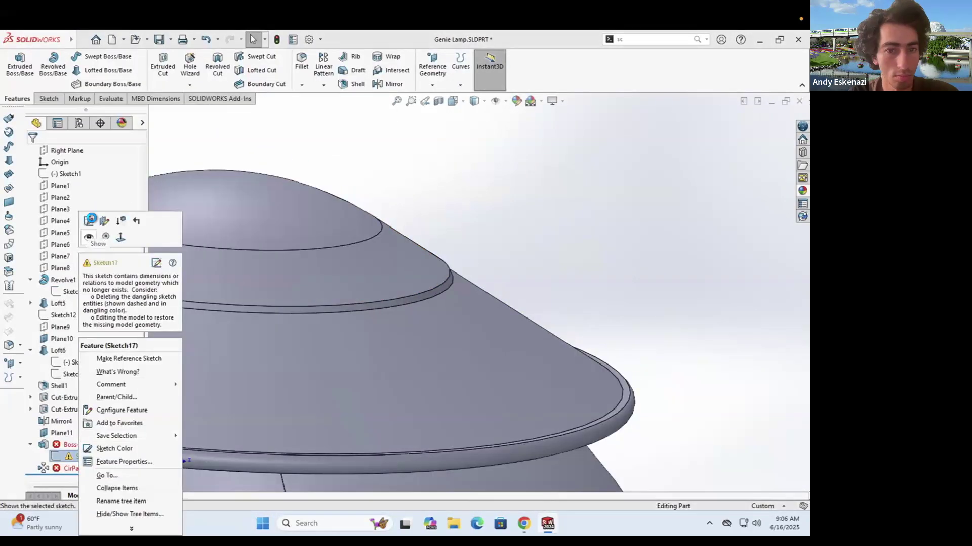
click(90, 219)
scroll(416, 251, up, 3)
scroll(416, 249, down, 4)
right_click(463, 222)
click(496, 366)
scroll(479, 283, up, 3)
right_click(480, 252)
click(501, 405)
Step: Delete the petal's vertical centreline from the sketch
mouse_move(499, 392)
middle_down()
mouse_move(491, 308)
mouse_move(522, 313)
middle_up()
scroll(495, 226, down, 2)
click(491, 229)
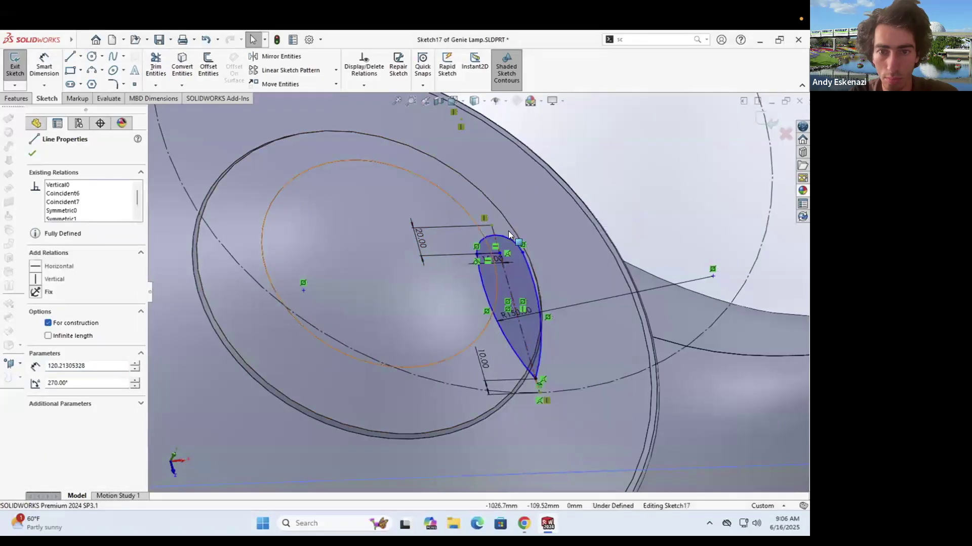
click(425, 304)
scroll(435, 284, up, 3)
middle_drag(439, 299, 445, 214)
scroll(438, 283, up, 4)
middle_drag(436, 301, 440, 375)
scroll(440, 304, down, 3)
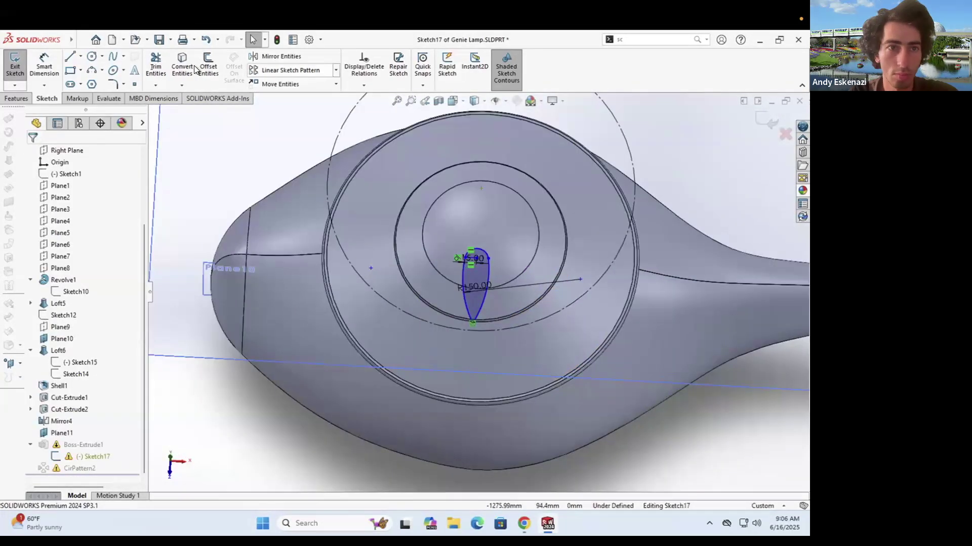
Step: Convert the lid's inner circular step edge into the petal sketch
click(183, 68)
click(404, 204)
click(32, 153)
scroll(466, 299, down, 5)
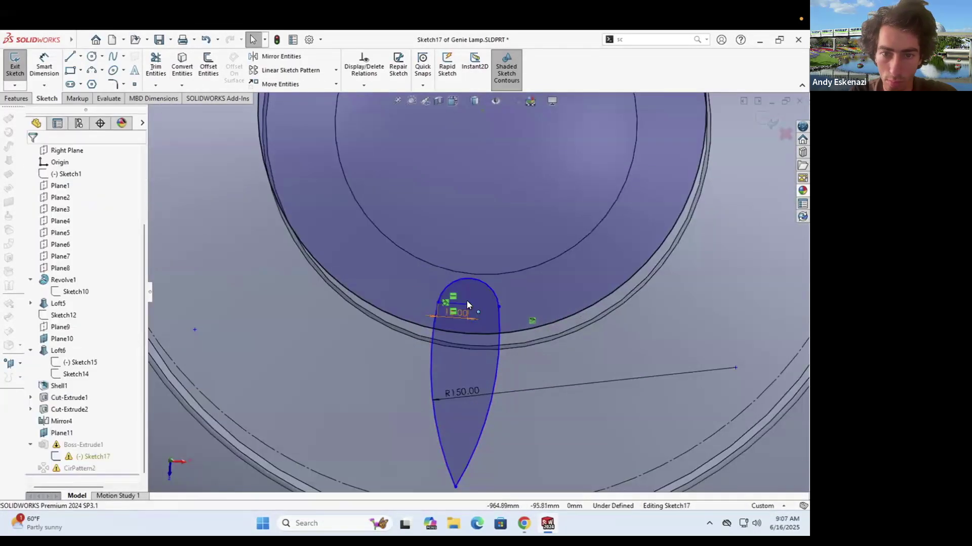
Step: Draw vertical construction lines joining the petal's arc centre to its rounded top and pointed tip
click(467, 301)
scroll(467, 301, down, 4)
click(469, 302)
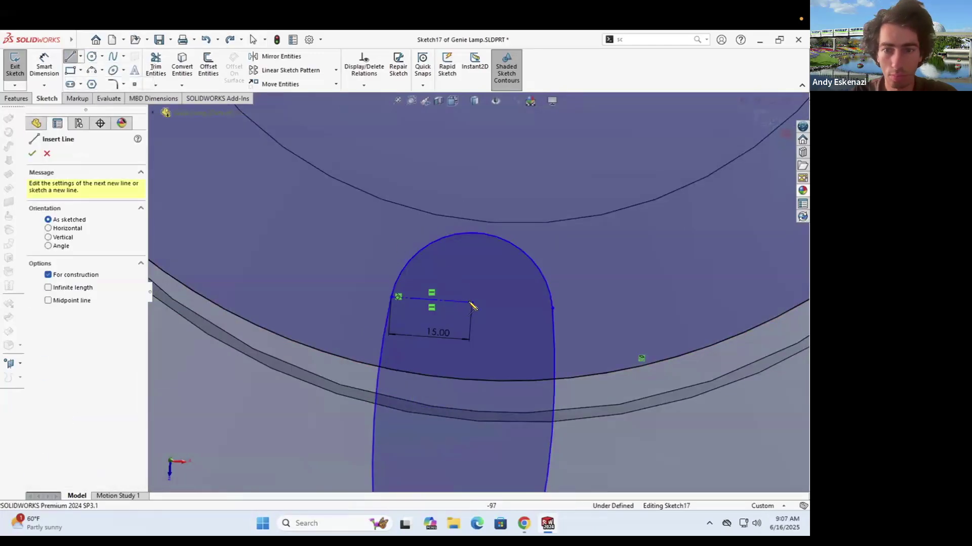
click(472, 305)
scroll(471, 305, up, 6)
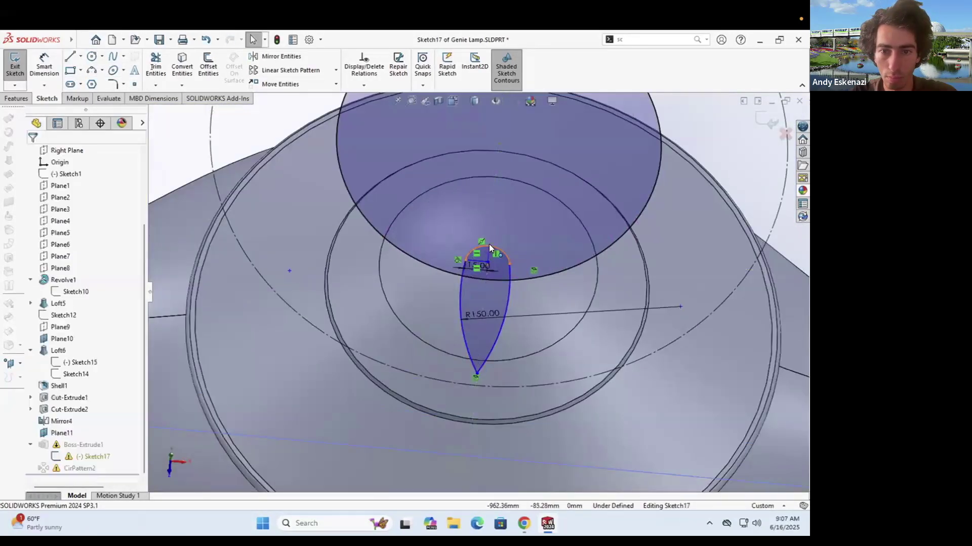
drag(489, 248, 506, 295)
key(ctrl+z)
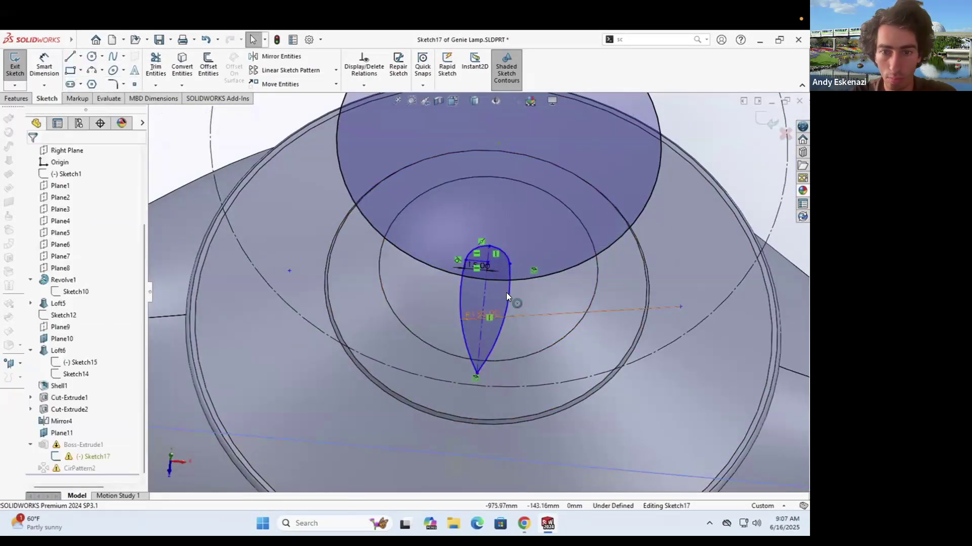
Step: Delete the petal's rounded end and mirrored side, and move the half-width line's inner endpoint down the centreline
right_click(504, 255)
key(Delete)
scroll(486, 260, down, 3)
drag(485, 267, 474, 387)
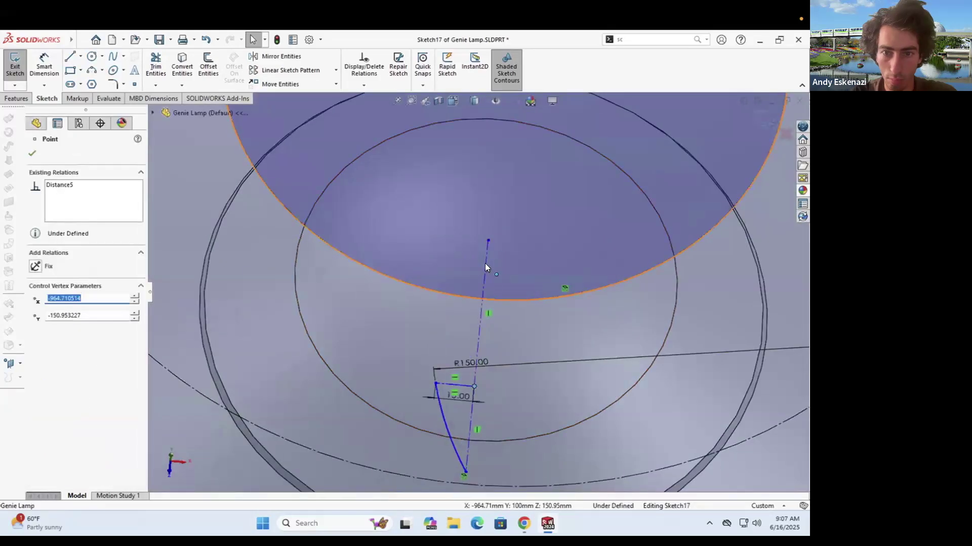
Step: Add a vertical centreline above the half petal and turn the converted circle into construction geometry
click(475, 312)
scroll(496, 328, up, 3)
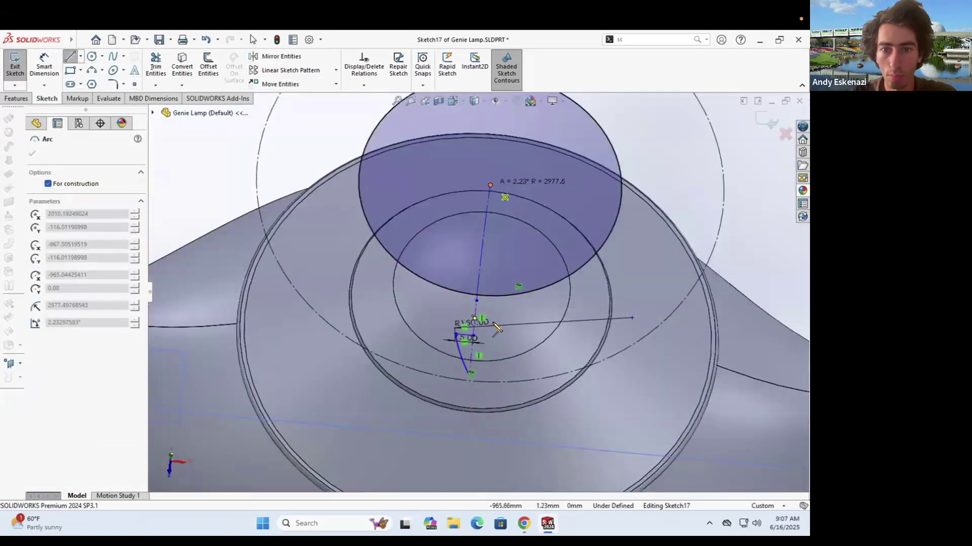
click(59, 339)
scroll(485, 310, down, 2)
drag(473, 288, 513, 296)
drag(466, 341, 467, 318)
right_click(485, 289)
click(513, 274)
ctrl+middle_drag(506, 273, 491, 345)
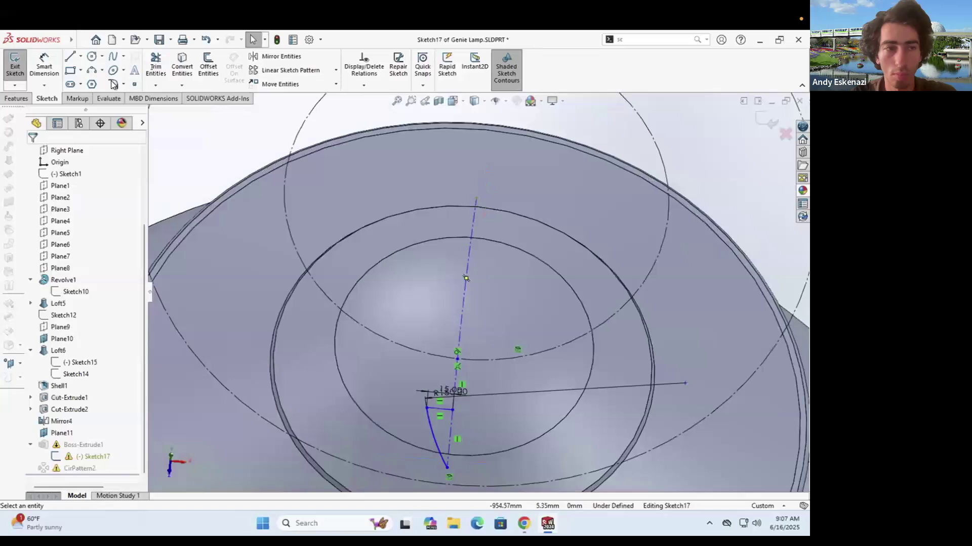
click(476, 199)
key(Escape)
click(469, 263)
ctrl+click(572, 207)
key(Escape)
click(510, 201)
ctrl+click(469, 237)
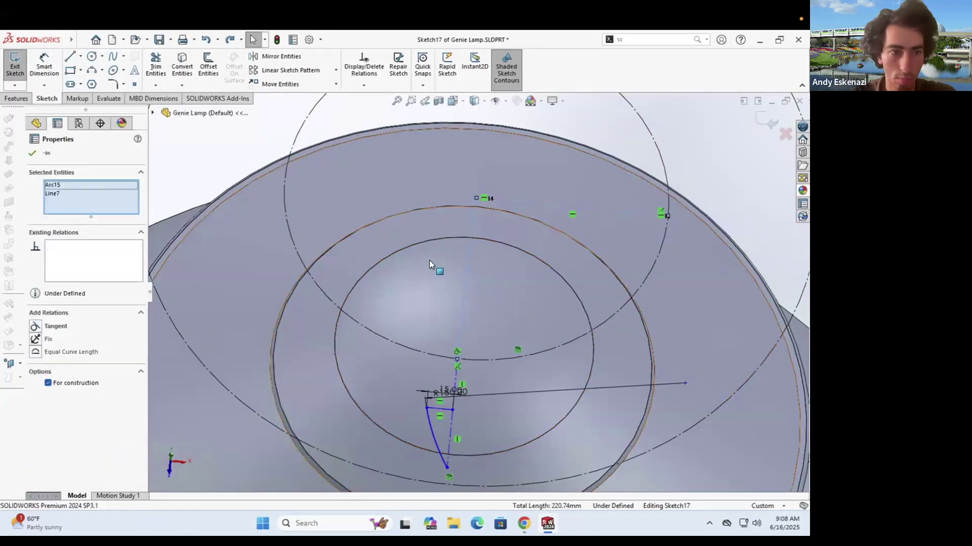
scroll(477, 292, up, 3)
right_click(469, 286)
click(502, 471)
Step: Draw a vertical centreline down from the construction circle's centre and constrain it to the petal's centreline point
click(81, 57)
click(95, 82)
click(477, 237)
click(472, 284)
click(476, 252)
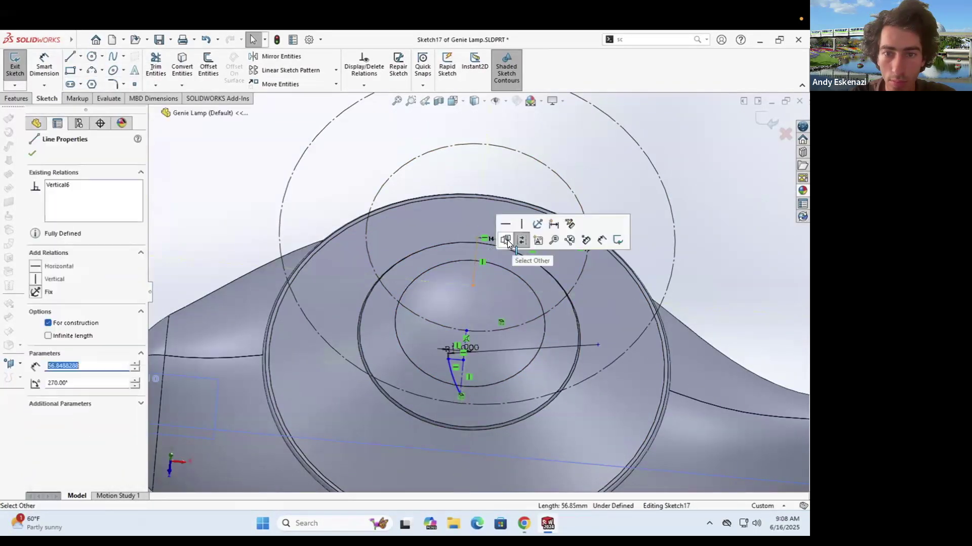
scroll(471, 331, down, 2)
click(464, 330)
ctrl+click(473, 263)
click(41, 376)
Step: Move the half petal's width line up along the vertical centreline, closer to the inner construction circle
key(Escape)
scroll(460, 371, down, 3)
drag(460, 372, 460, 342)
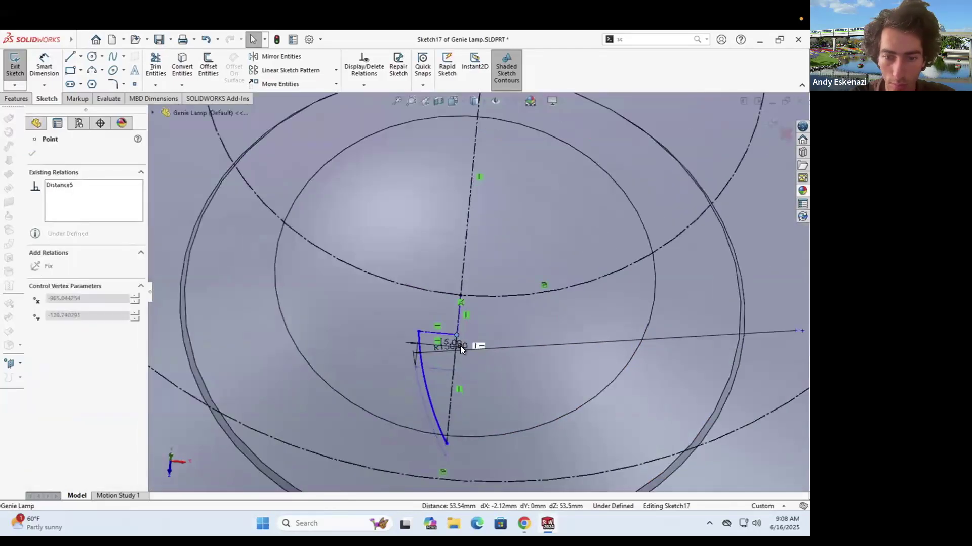
scroll(471, 299, up, 4)
key(Escape)
click(44, 66)
click(463, 363)
key(Escape)
Step: Draw a construction line from the petal's tip to the outer construction circle and dimension it 5 mm
scroll(464, 388, down, 3)
click(81, 57)
click(95, 82)
click(462, 342)
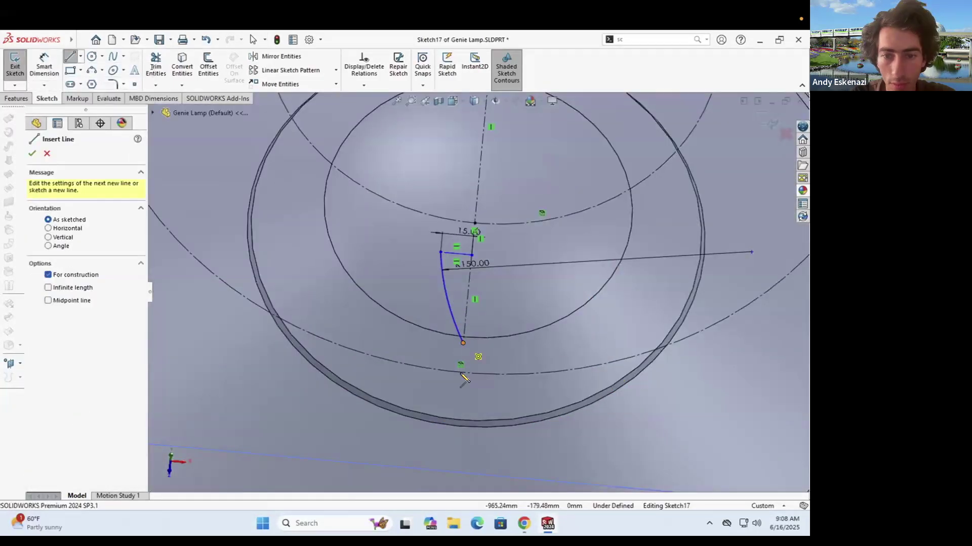
click(460, 371)
key(Escape)
scroll(472, 359, down, 4)
text(5)
key(Return)
Step: Dimension the vertical distance from the inner construction circle's lowest point to the petal's left arc endpoint as 20 mm
scroll(488, 287, up, 2)
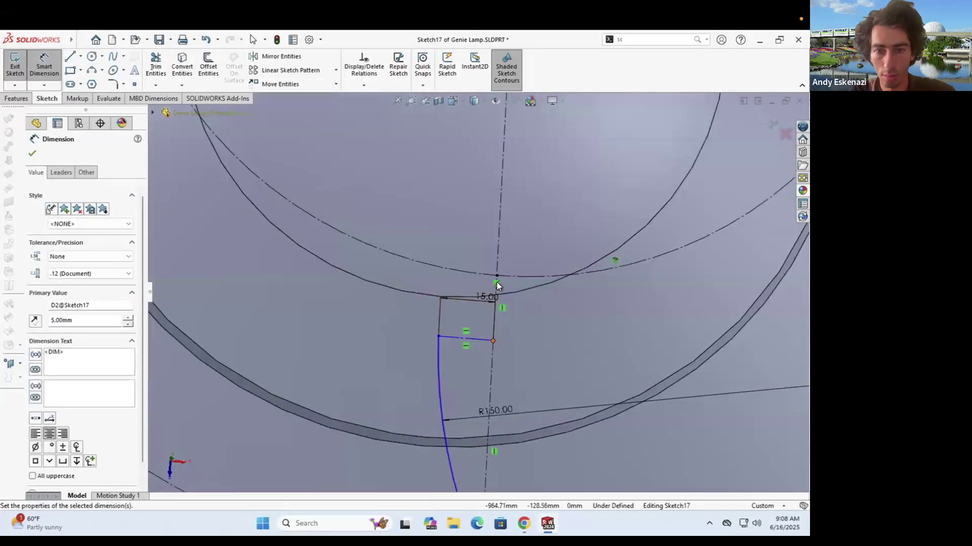
click(496, 276)
click(438, 336)
click(412, 308)
text(20)
key(Return)
key(Escape)
Step: Mirror the petal's left arc about the vertical centreline
click(280, 56)
click(444, 365)
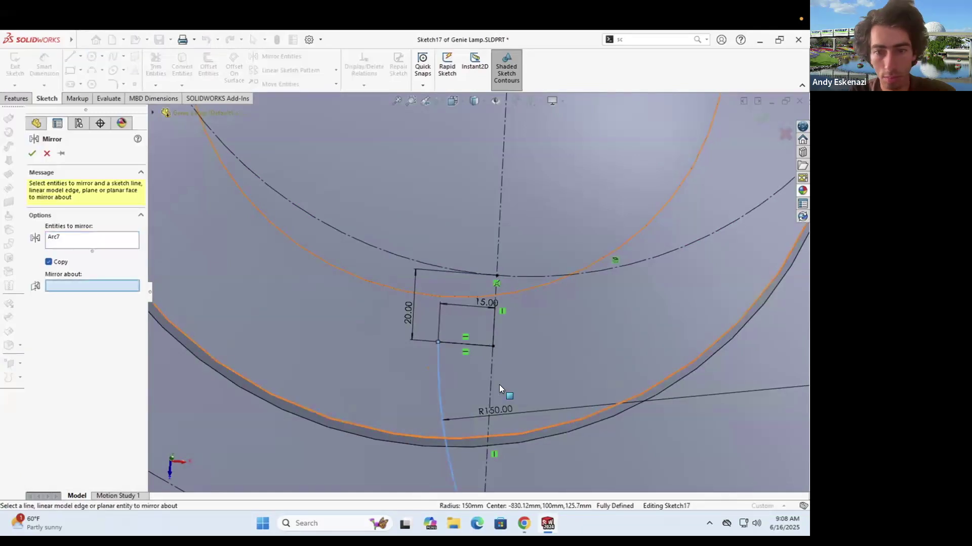
click(32, 153)
Step: Close the petal's top with a 15 mm radius semicircular arc and exit the sketch
click(91, 70)
click(527, 297)
key(Escape)
click(540, 319)
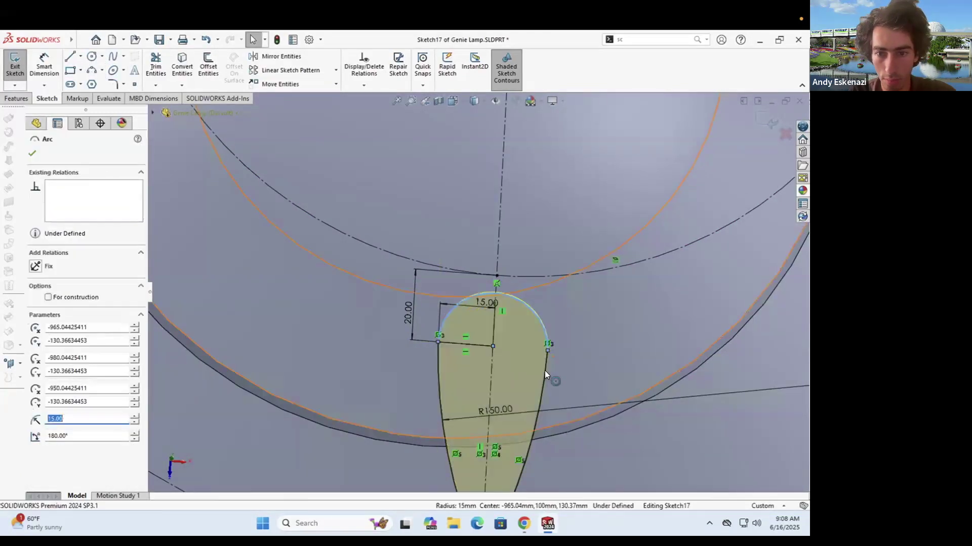
ctrl+click(545, 369)
click(32, 153)
click(14, 80)
click(334, 123)
Step: Edit the petals' circular pattern to use the lid's inner circular edge as its axis, with 20 instances over 360°
right_click(57, 469)
click(67, 211)
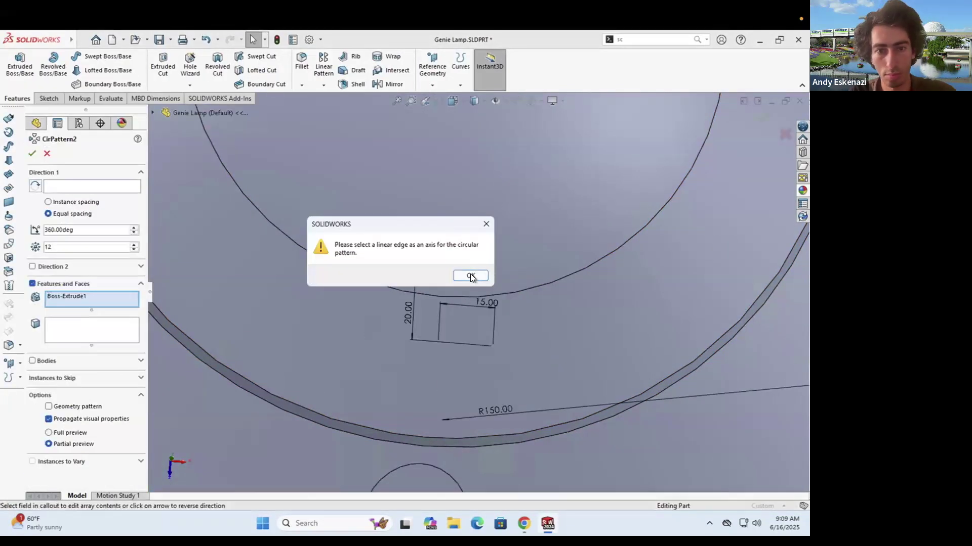
key(Return)
click(345, 273)
double_click(56, 247)
text(20)
scroll(427, 347, up, 10)
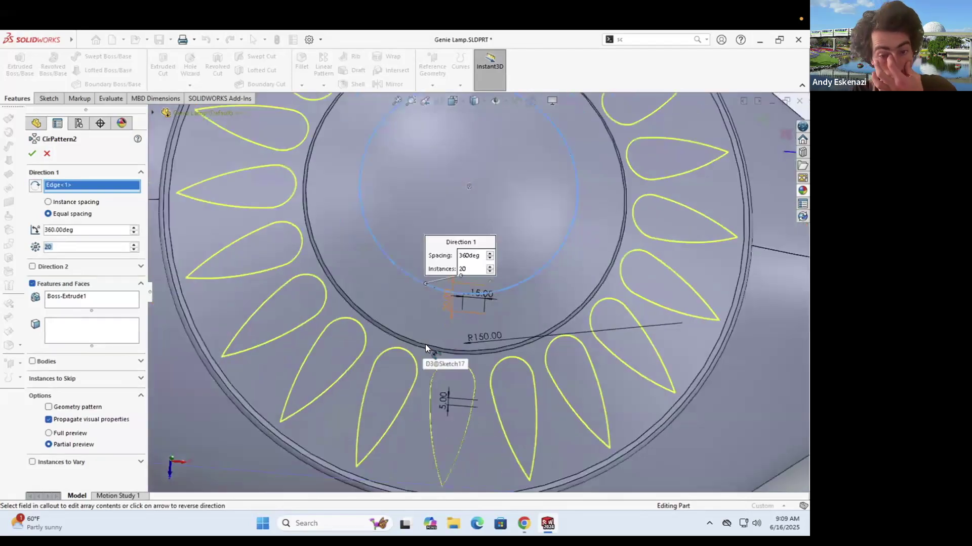
click(33, 153)
middle_drag(351, 293, 402, 277)
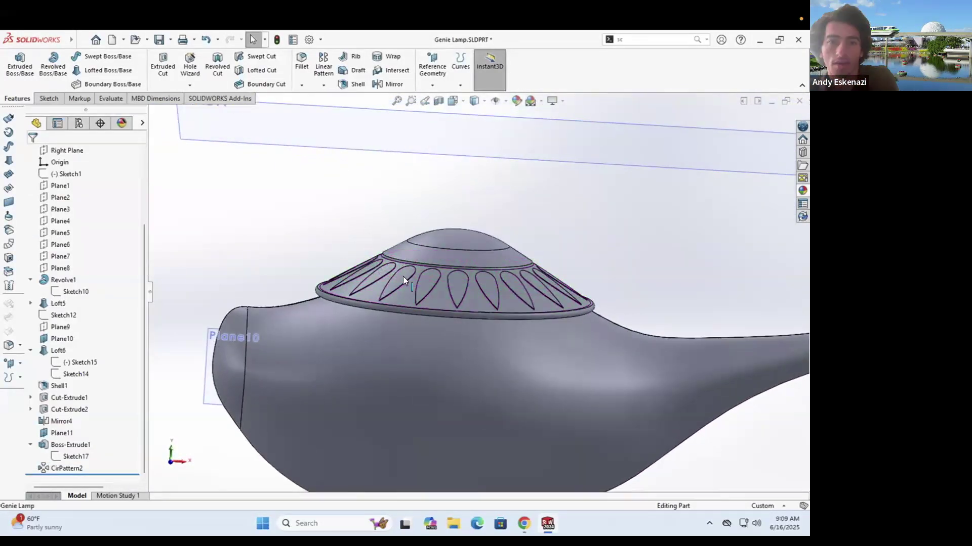
Step: Check the lamp reference in Chrome and return to the Genie Lamp part
mouse_move(524, 523)
click(481, 466)
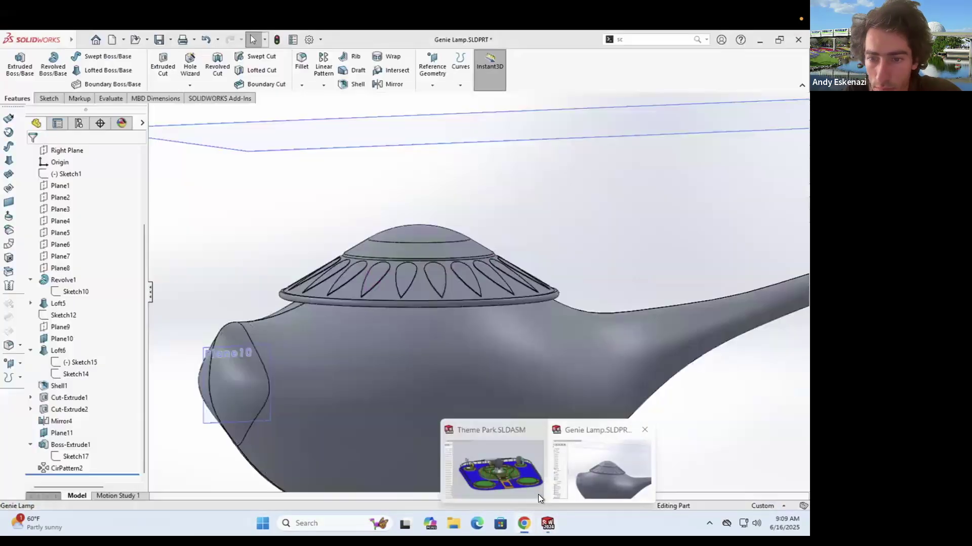
click(538, 489)
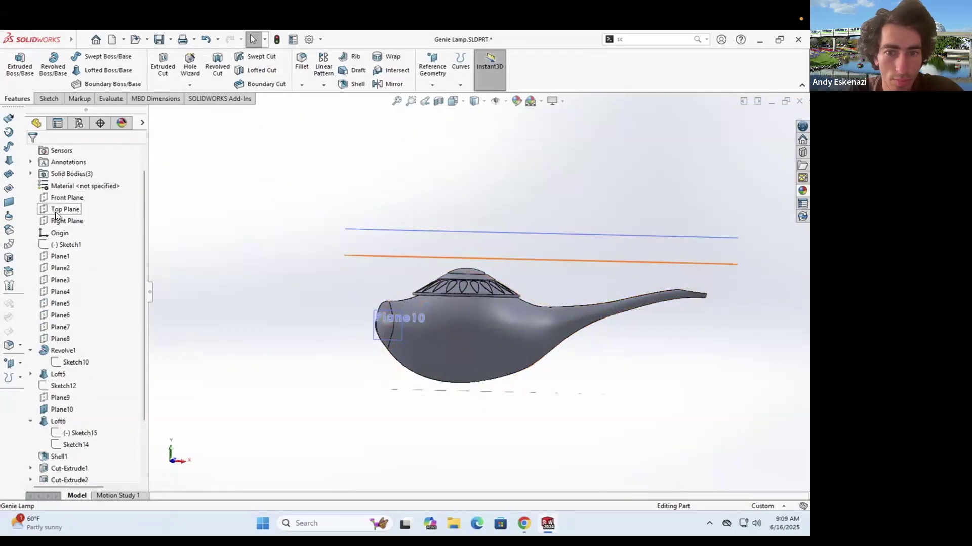
Step: Start a front-plane sketch and draw a vertical centreline extending above and slightly below the lid's peak
click(49, 99)
click(15, 65)
scroll(406, 230, down, 7)
click(70, 57)
click(424, 265)
click(424, 278)
key(Escape)
scroll(424, 288, up, 3)
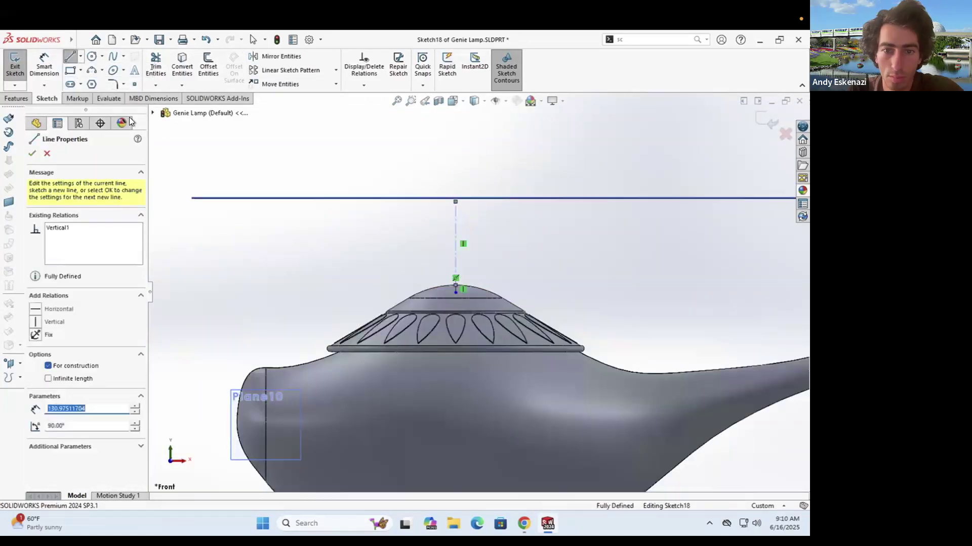
Step: Dimension the centreline's length above the lid's peak as 130 mm and its length below as 10 mm
click(44, 66)
click(456, 248)
click(493, 256)
text(130)
key(Return)
scroll(465, 286, down, 7)
click(421, 298)
click(580, 303)
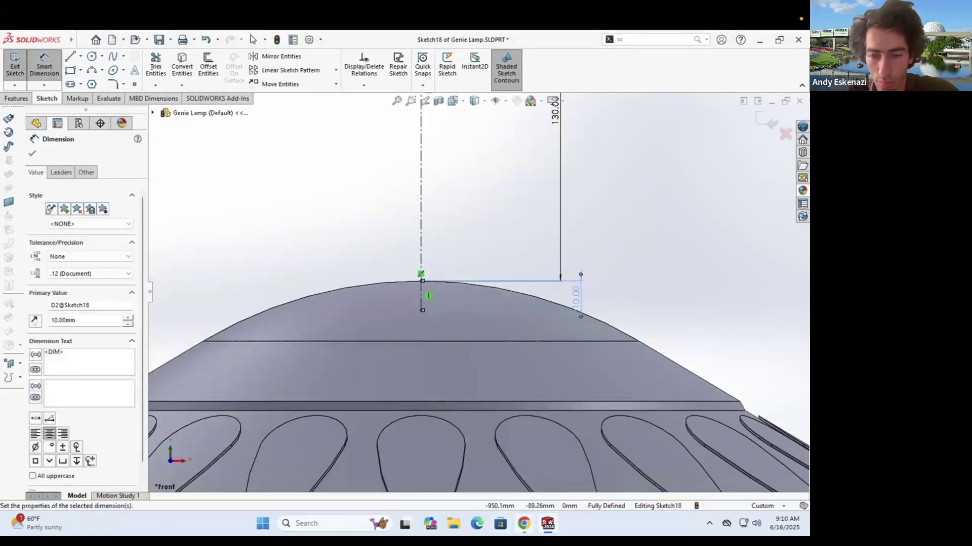
Step: Check the lamp photo in Chrome and sketch a teardrop half-profile spline between the centreline's lower and upper ends
key(alt+Tab)
mouse_move(536, 511)
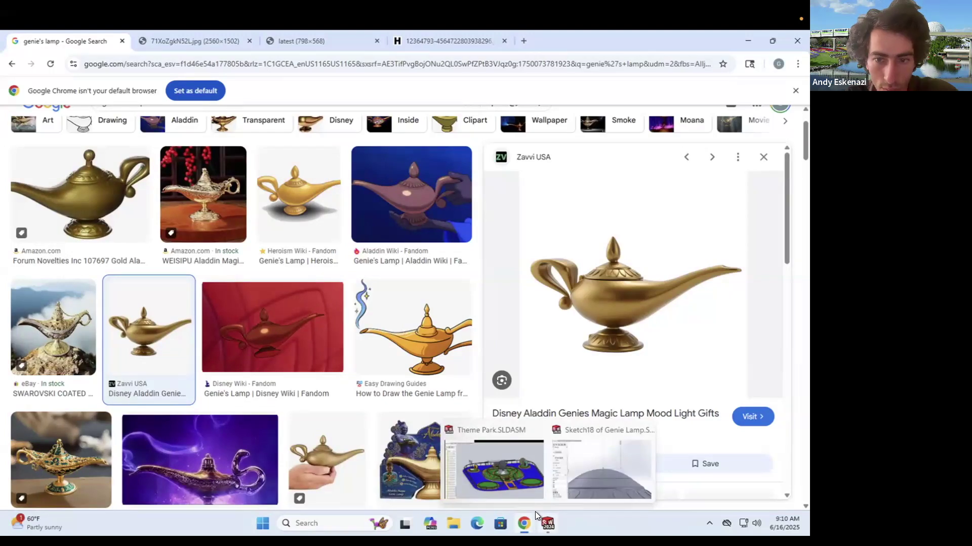
click(599, 471)
click(114, 56)
click(424, 290)
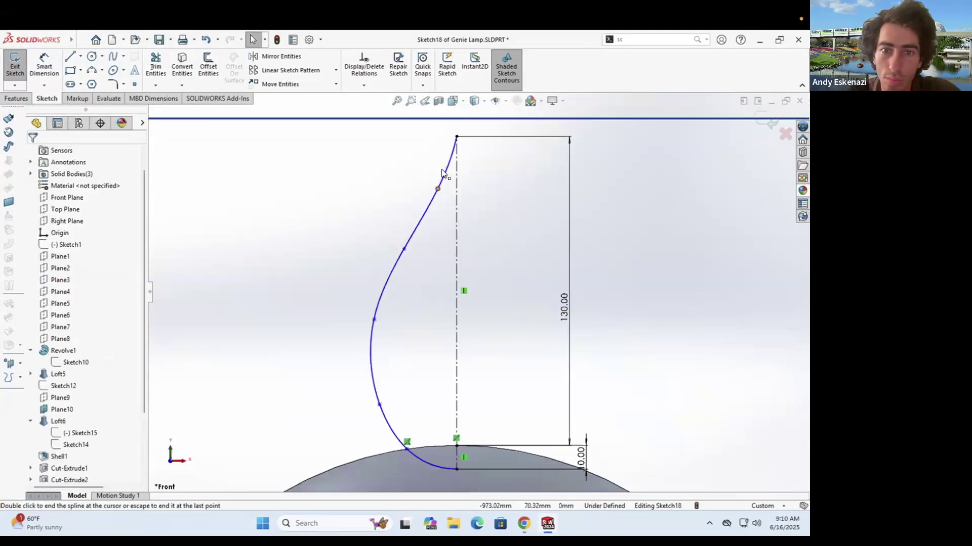
Step: Adjust the finial spline's points to narrow its upper neck and widen its lower bulge
drag(438, 189, 432, 192)
drag(404, 248, 399, 260)
drag(432, 192, 427, 205)
click(368, 335)
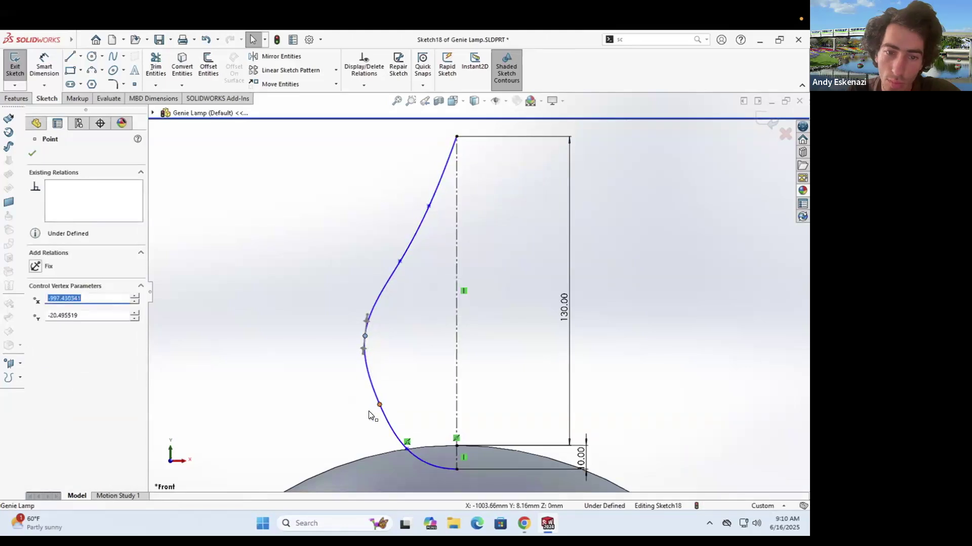
drag(379, 404, 369, 410)
scroll(448, 308, up, 4)
scroll(431, 270, down, 2)
drag(446, 280, 444, 287)
mouse_move(462, 254)
mouse_down()
mouse_move(441, 297)
mouse_move(461, 263)
mouse_up()
scroll(479, 292, down, 4)
click(506, 336)
scroll(506, 336, up, 3)
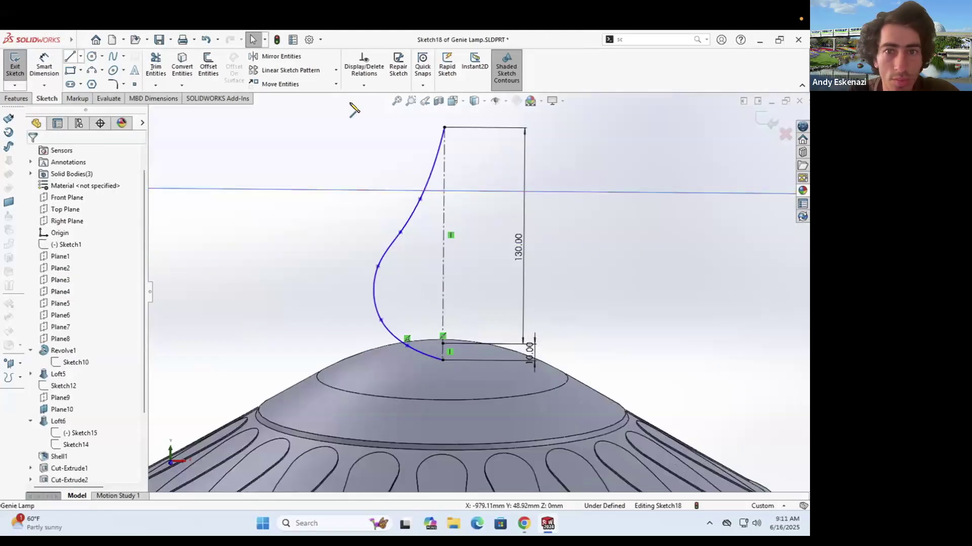
Step: Revolve the teardrop profile about the vertical centreline to form the lid's finial
click(444, 227)
click(17, 98)
click(53, 66)
click(32, 154)
scroll(478, 290, up, 4)
mouse_move(493, 291)
middle_down()
mouse_move(481, 290)
mouse_move(495, 292)
middle_up()
scroll(51, 430, down, 2)
Step: Reopen the finial's profile sketch and move the spline's upper neck point higher
click(31, 467)
right_click(55, 468)
click(64, 319)
scroll(376, 223, down, 3)
drag(379, 222, 379, 202)
Step: Compare with the lamp photo in Chrome, shift two finial spline points outward and exit the sketch
click(524, 523)
click(593, 475)
click(547, 522)
click(602, 466)
drag(361, 262, 354, 257)
drag(379, 202, 372, 205)
key(Escape)
click(15, 66)
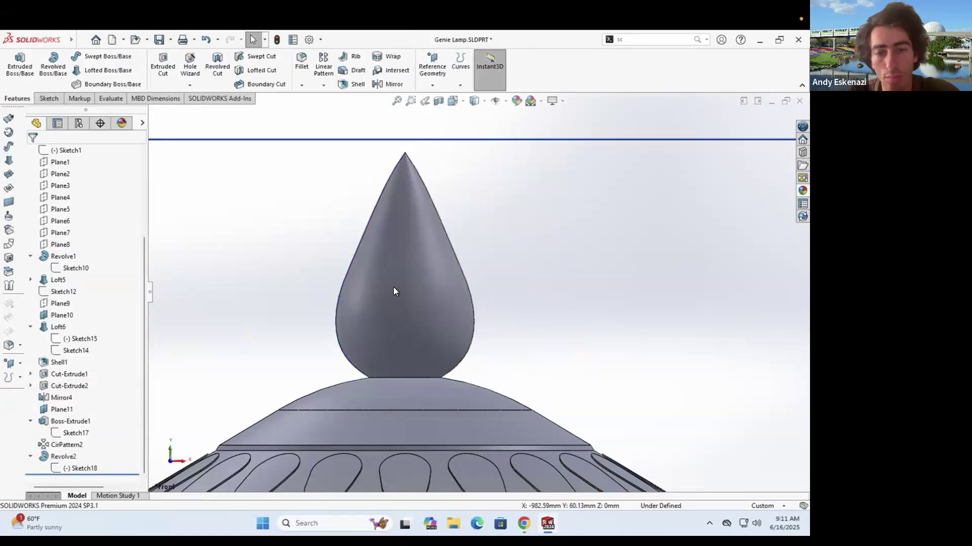
Step: Hide the horizontal reference plane above the lid
scroll(393, 287, down, 8)
middle_drag(393, 287, 360, 305)
scroll(536, 275, up, 1)
right_click(547, 268)
click(575, 255)
scroll(506, 284, down, 5)
mouse_move(499, 284)
middle_down()
mouse_move(500, 324)
mouse_move(566, 405)
mouse_move(429, 91)
mouse_move(555, 308)
mouse_move(317, 299)
middle_up()
scroll(566, 405, up, 4)
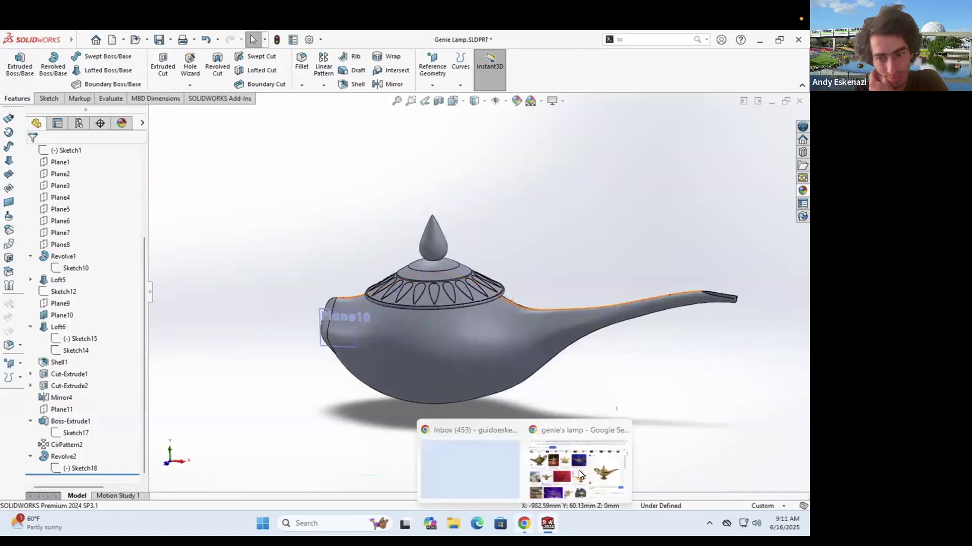
Step: Check the handle in the lamp photo in Chrome, return to SOLIDWORKS and start a sketch on Plane10 at the body's rear
click(579, 474)
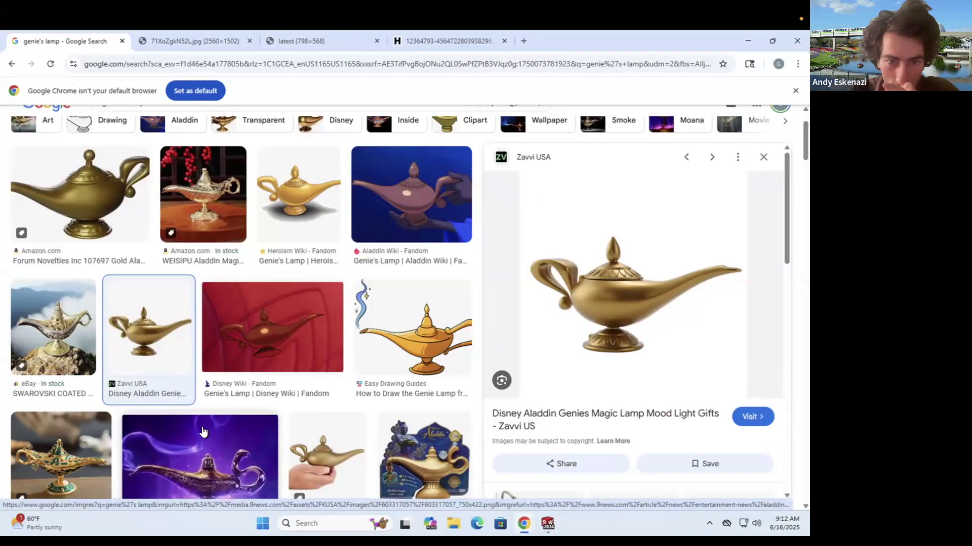
click(548, 524)
click(601, 468)
click(324, 324)
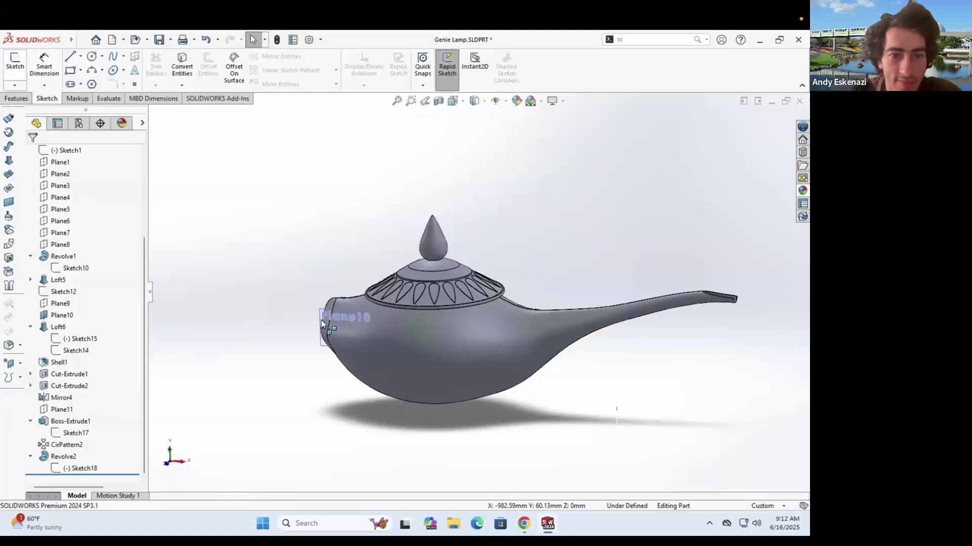
click(14, 66)
scroll(232, 282, down, 2)
Step: Try a handle spline that rises from the body's rear edge, loops outward and curls back, and compare it with the lamp photo
click(113, 56)
click(352, 326)
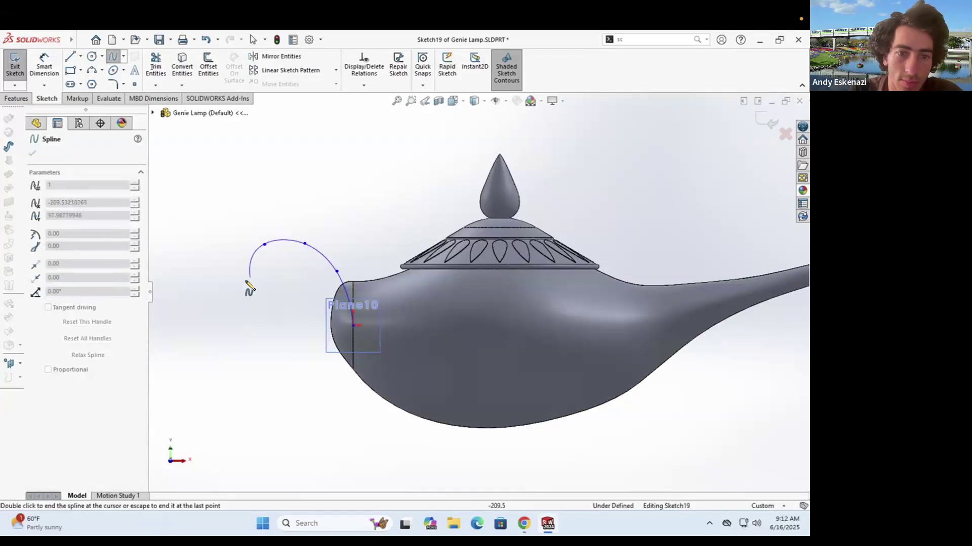
click(253, 325)
mouse_move(524, 524)
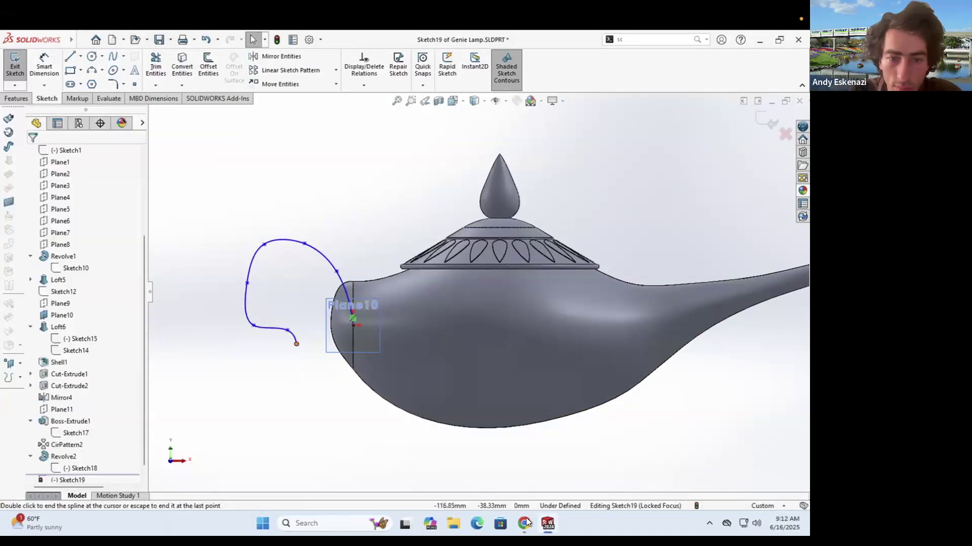
click(587, 487)
click(530, 521)
Step: Reshape the handle spline by moving its upper and outer points to widen the top of the loop
click(303, 247)
mouse_move(307, 251)
mouse_down()
mouse_move(246, 257)
mouse_move(243, 284)
mouse_move(234, 268)
mouse_up()
scroll(243, 271, down, 2)
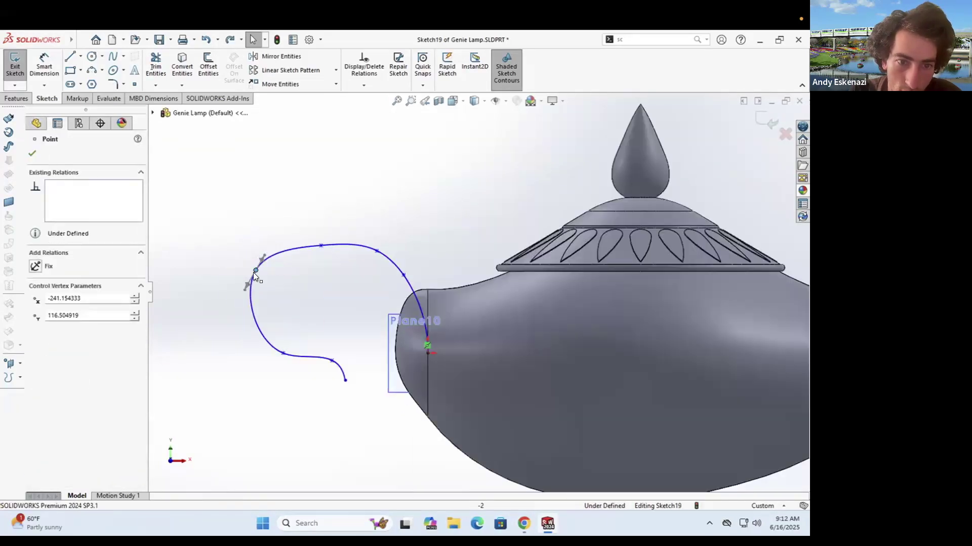
drag(351, 246, 353, 248)
scroll(501, 280, up, 3)
scroll(423, 284, down, 3)
Step: Compare the handle curve with the lamp photo in Chrome and delete the spline from the sketch
click(524, 523)
click(575, 464)
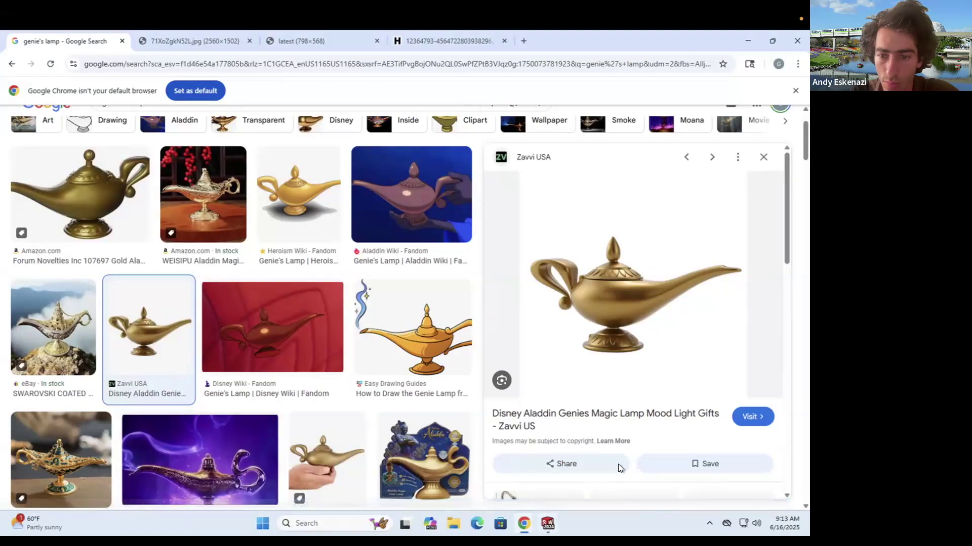
click(547, 523)
click(602, 464)
right_click(495, 429)
click(511, 435)
Step: Sketch a construction line sloping up and outward from the body's rear edge, with its lower end at the sketch origin
click(71, 56)
click(524, 525)
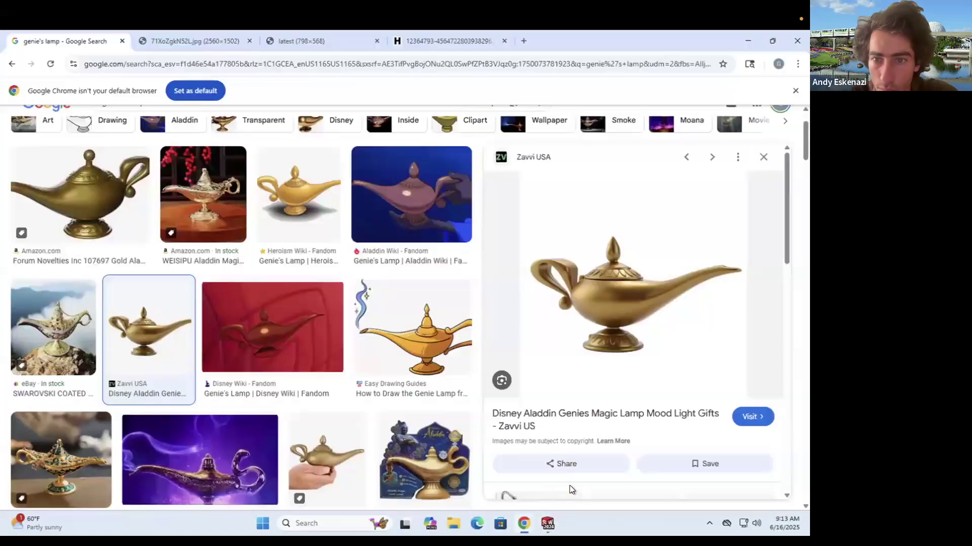
click(609, 475)
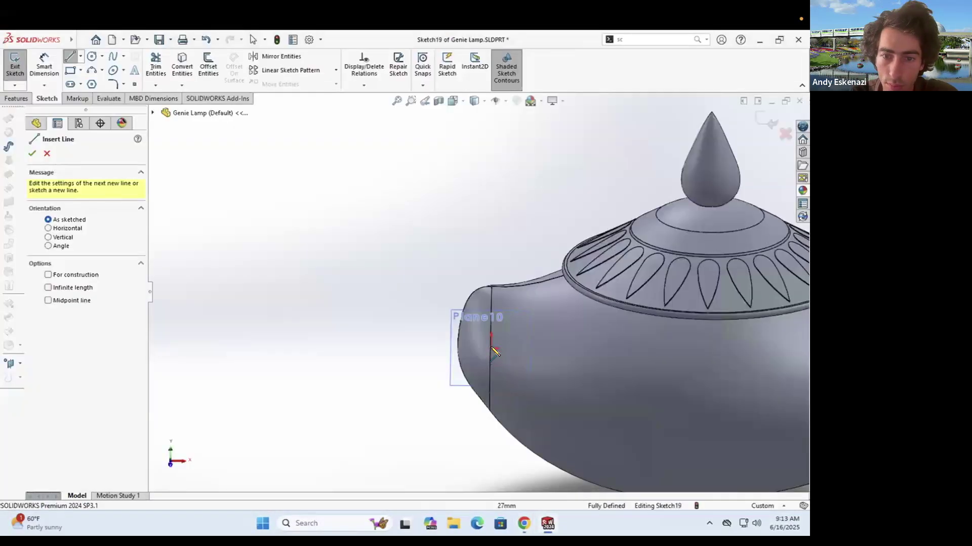
click(434, 233)
scroll(471, 348, down, 2)
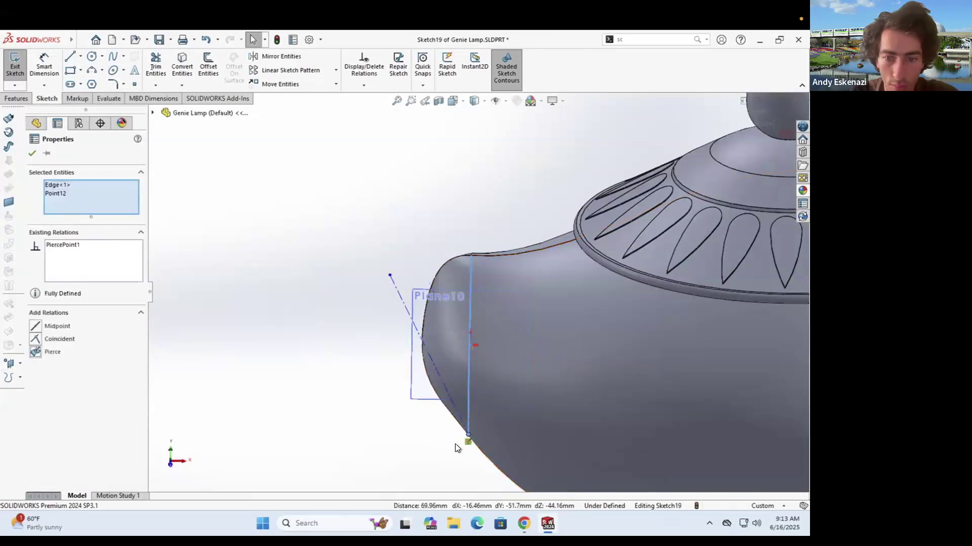
drag(469, 331, 470, 345)
scroll(469, 354, down, 5)
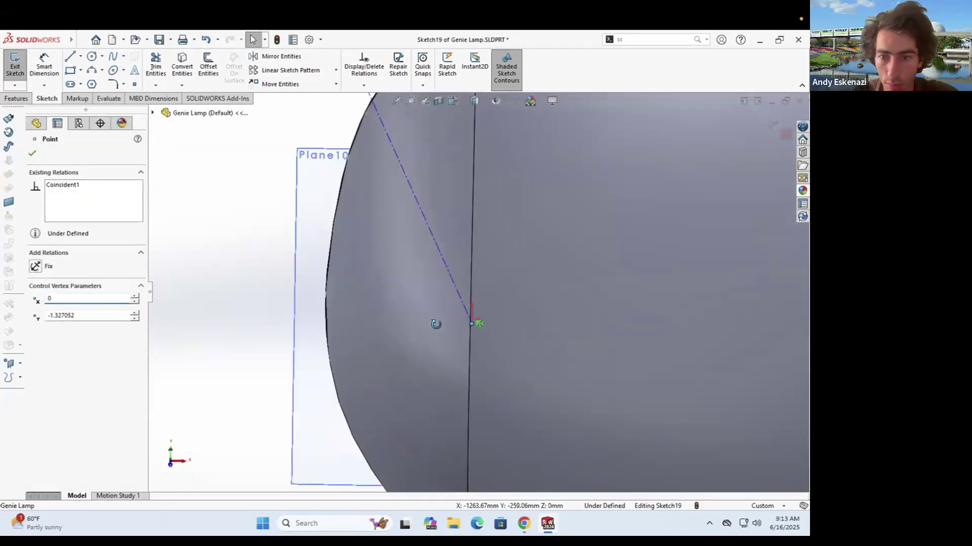
middle_drag(435, 323, 405, 324)
drag(600, 325, 597, 271)
key(Return)
key(Escape)
scroll(302, 325, up, 2)
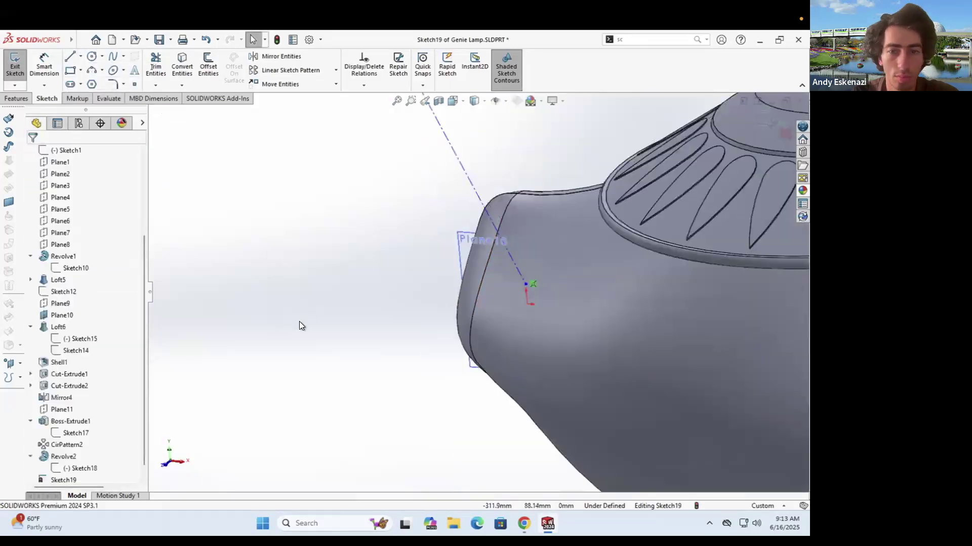
Step: Check the lamp photo in Chrome and turn the slanted construction line at the rear into a solid line
mouse_move(524, 523)
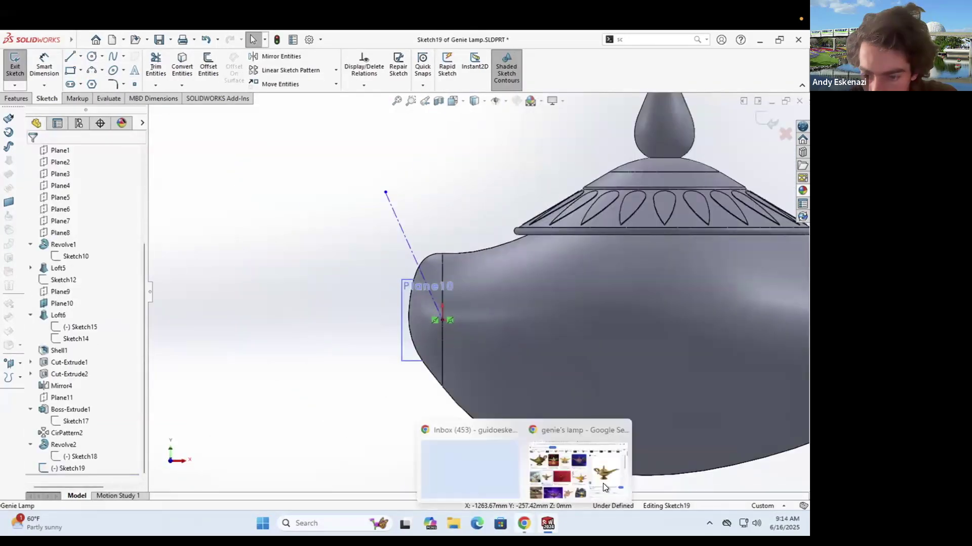
click(603, 484)
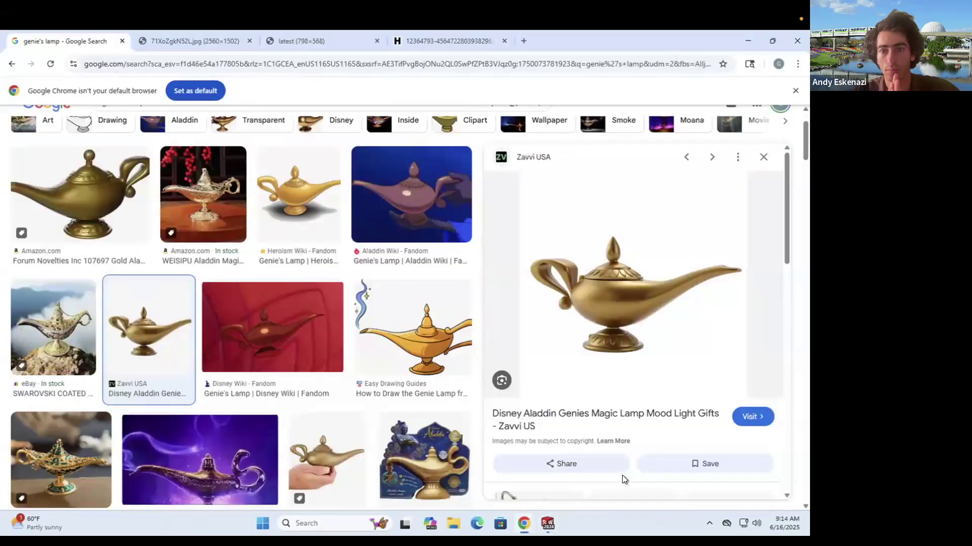
click(548, 524)
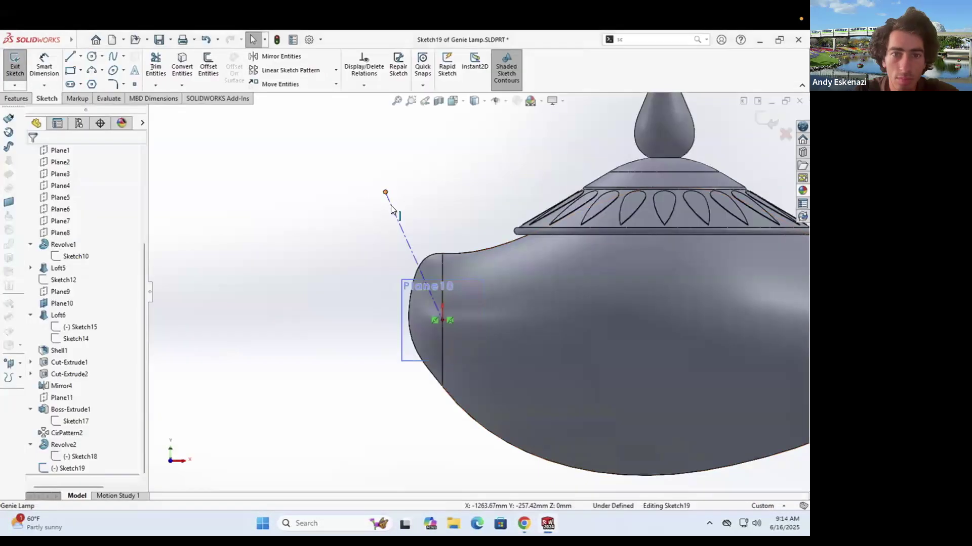
click(441, 272)
click(436, 235)
key(Return)
key(Escape)
middle_drag(458, 289, 475, 305)
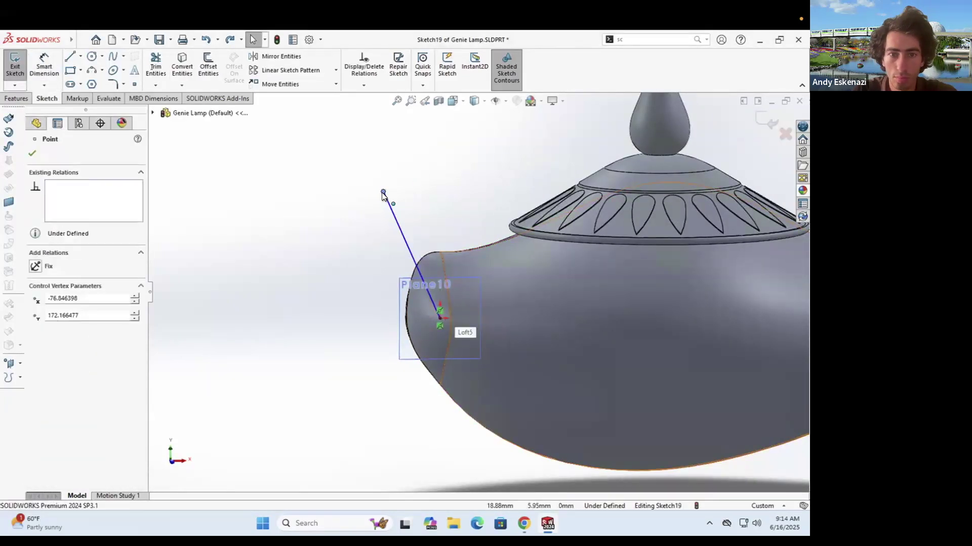
Step: Sketch a steep handle line linked to the origin by a construction line, and add a vertical construction line about 25 mm long there
scroll(423, 321, down, 3)
right_click(370, 312)
click(385, 281)
drag(326, 310, 304, 162)
key(Escape)
scroll(464, 318, down, 1)
click(80, 57)
click(90, 81)
click(449, 315)
click(450, 275)
key(Escape)
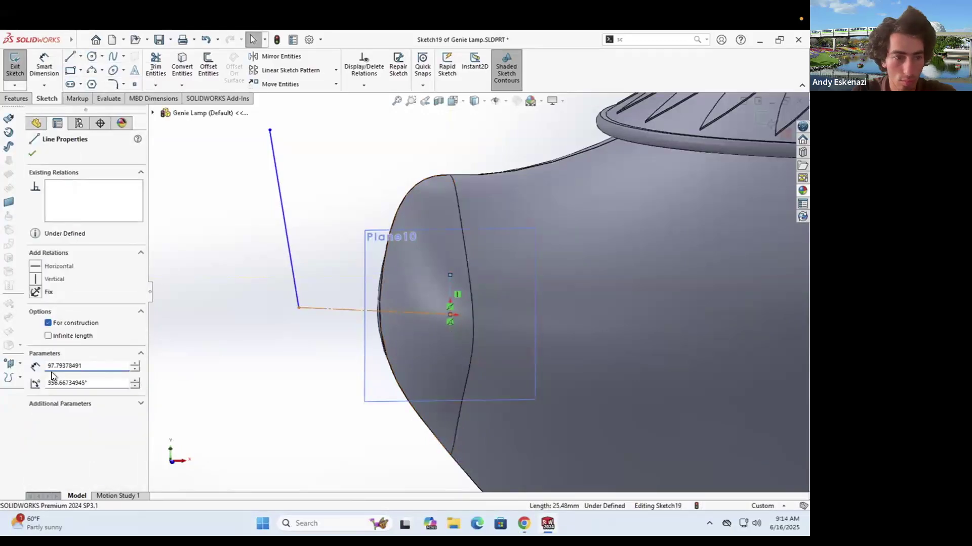
Step: Make the connecting construction line perpendicular to the vertical one and dimension its length as 20 mm
click(51, 372)
right_drag(398, 311, 398, 276)
click(398, 315)
click(342, 384)
text(20)
key(Return)
middle_drag(392, 326, 408, 324)
Step: Dimension the angle between the steep handle line and the horizontal construction line as 100°
click(426, 282)
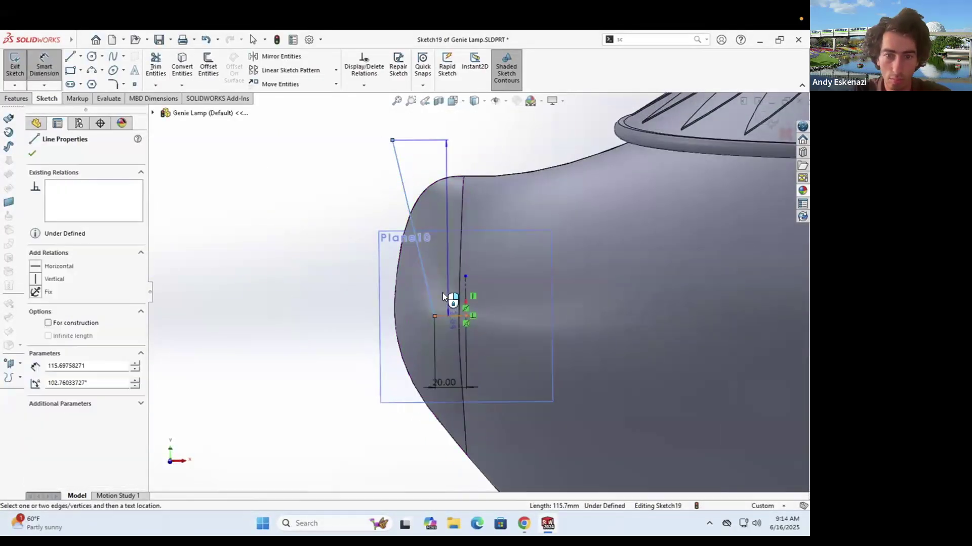
click(444, 291)
text(100)
key(Return)
scroll(444, 287, down, 2)
Step: Check the lamp photo in Chrome and change the construction line's 20 mm length to 30 mm
click(524, 523)
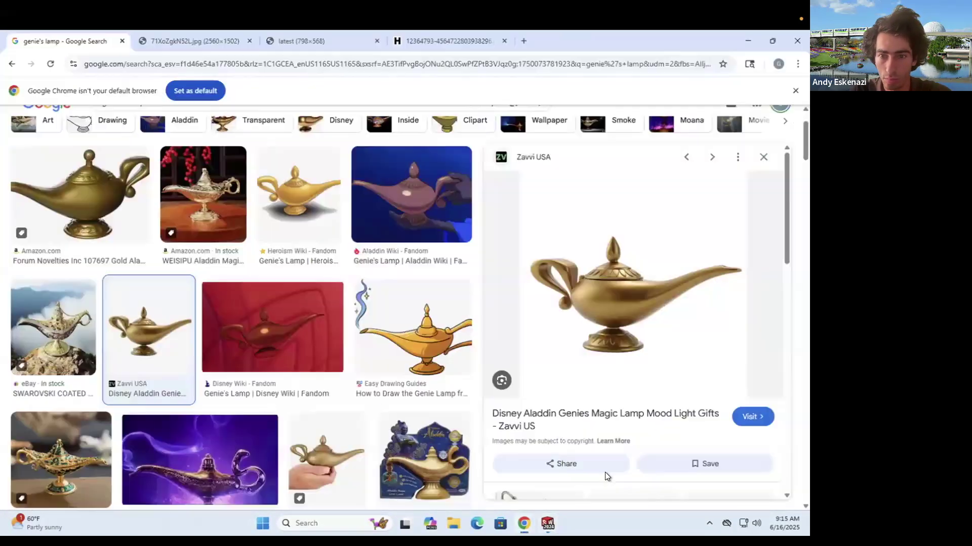
click(547, 523)
scroll(463, 309, down, 3)
double_click(435, 360)
text(30)
key(Return)
Step: Dimension the vertical height of the steep handle line as 130 mm
click(392, 187)
click(433, 131)
text(130)
key(Return)
scroll(444, 179, up, 2)
Step: Try a spline looping outward from the handle line's upper end and back toward the body, compare it with the photo, and delete it
click(305, 181)
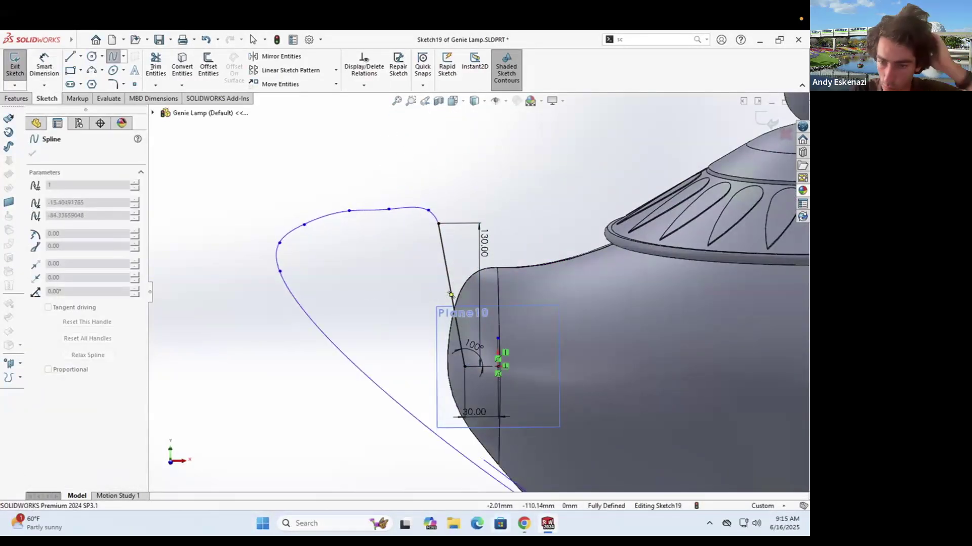
click(562, 486)
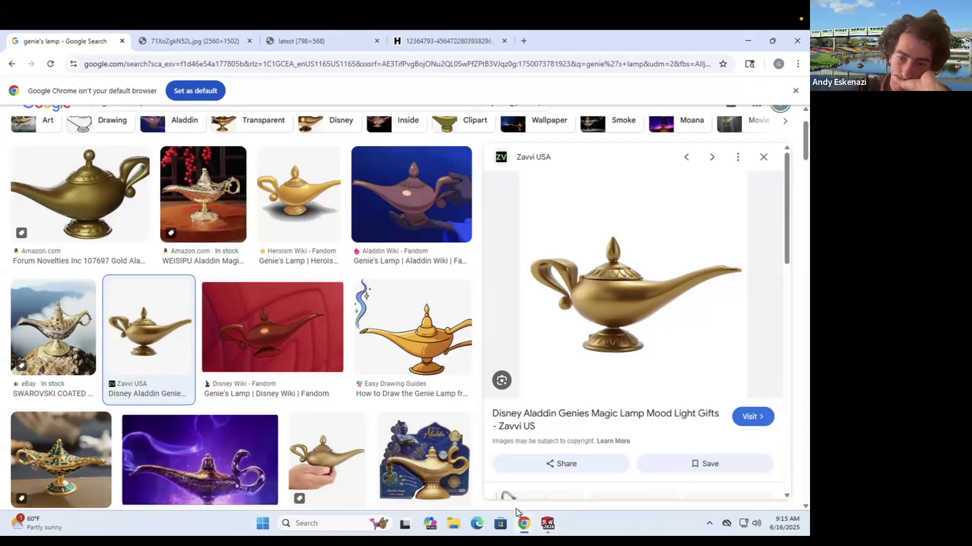
click(548, 524)
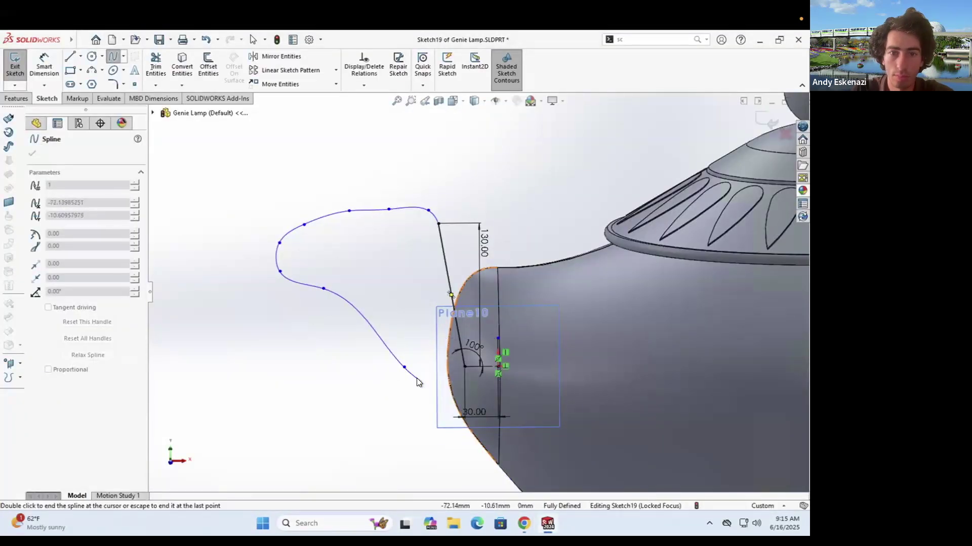
key(Escape)
right_click(408, 371)
click(434, 488)
Step: Sketch horizontal and vertical construction lines outward from the handle line's top, plus a solid line sloping down toward the body
click(73, 56)
click(283, 224)
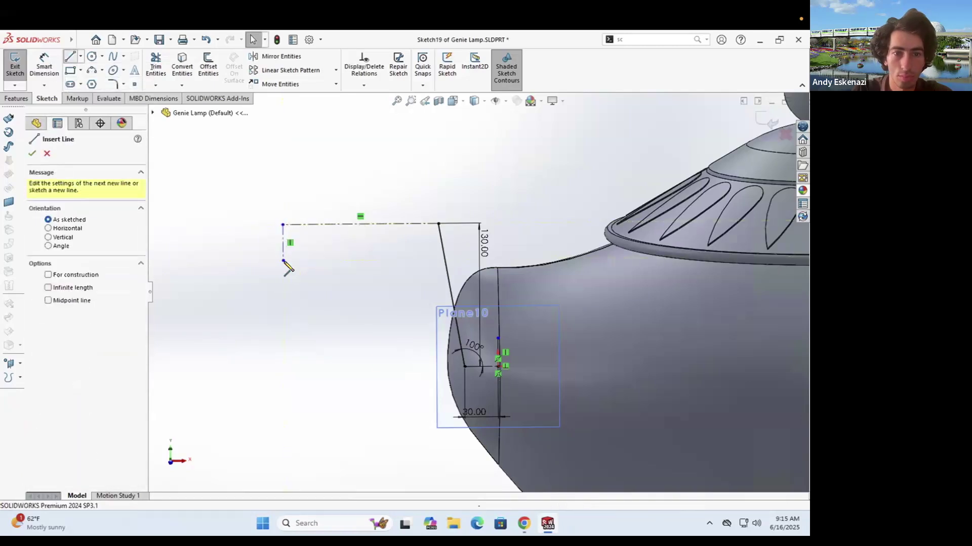
click(395, 372)
key(Escape)
Step: After checking the lamp photo, connect the steep handle line to the sloping lower line with three chained tangent arcs
key(alt+Tab)
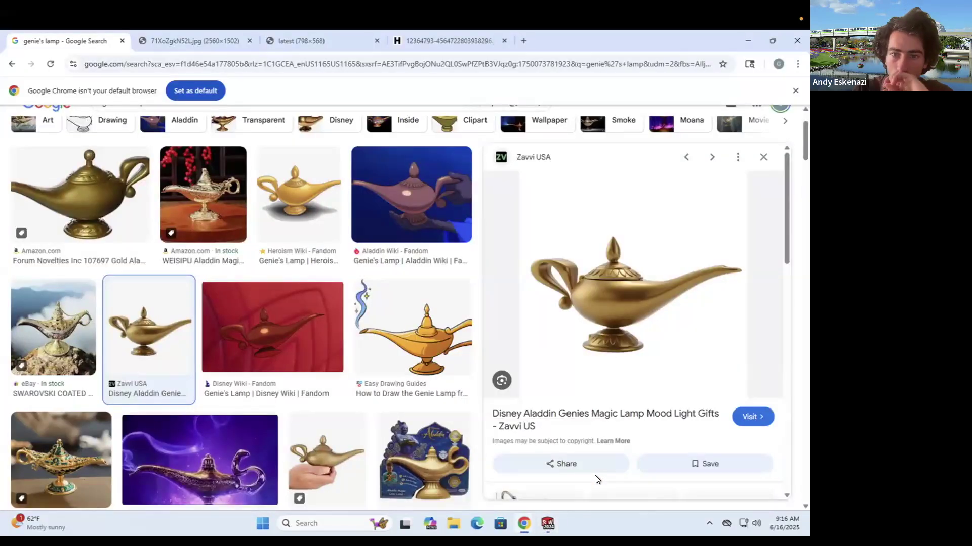
mouse_move(547, 524)
click(600, 496)
click(435, 209)
key(Escape)
click(433, 206)
ctrl+click(441, 237)
click(427, 175)
mouse_move(420, 186)
mouse_down()
mouse_move(411, 201)
mouse_move(419, 200)
mouse_up()
key(a)
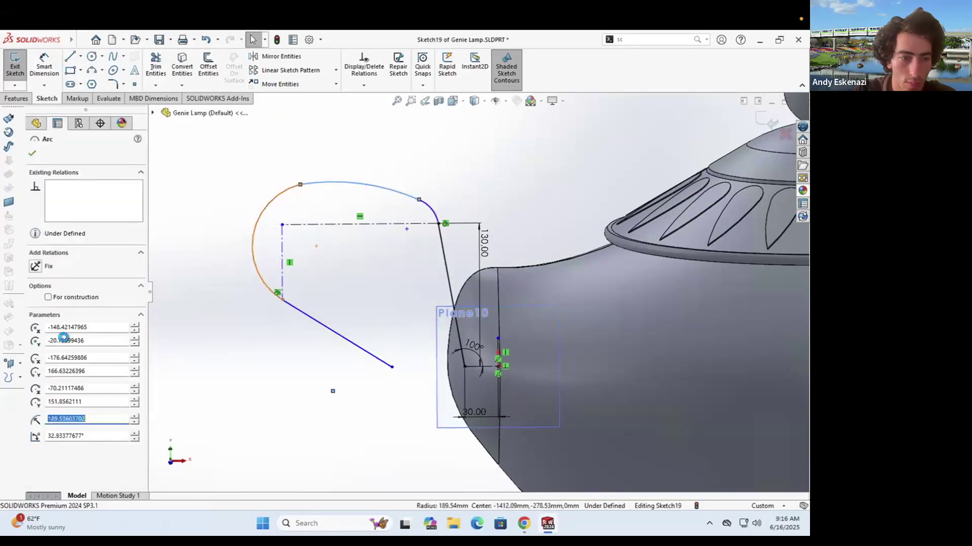
key(Escape)
Step: Compare with the photo and add a construction line from the sloping line's lower end to the handle line's foot, collinear with the horizontal one
click(524, 523)
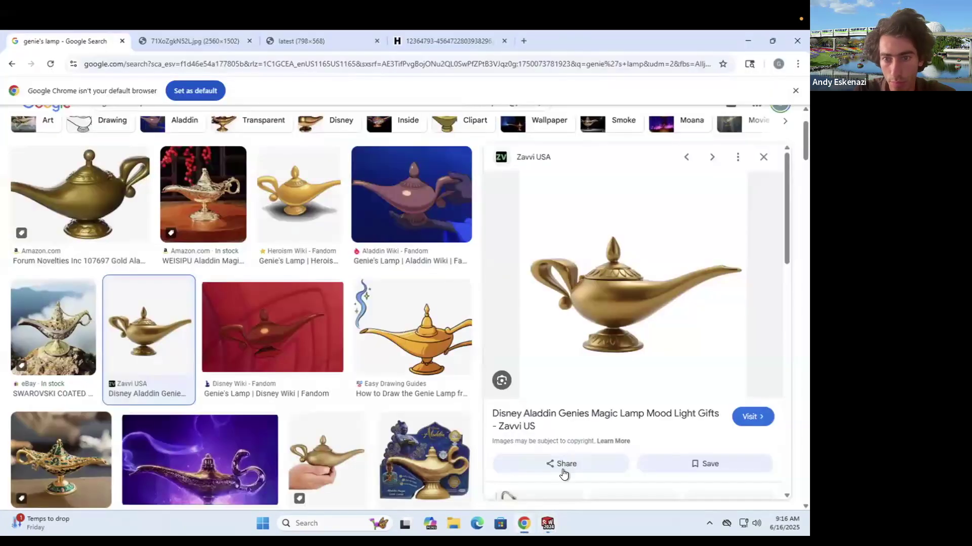
click(524, 523)
drag(437, 350, 444, 350)
key(Escape)
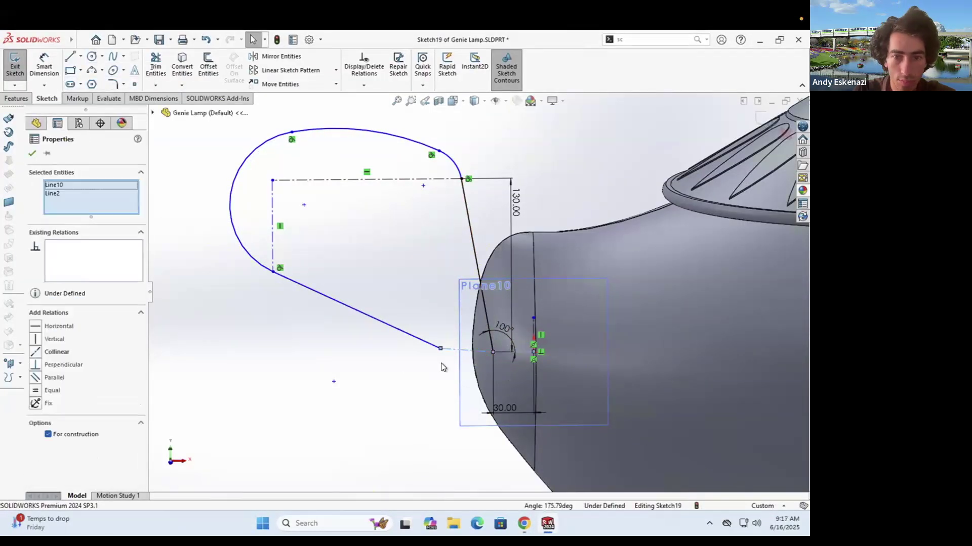
Step: Dimension the angle between the sloping lower line and the horizontal construction line as 150°
click(456, 352)
click(414, 343)
click(425, 313)
text(150)
key(Return)
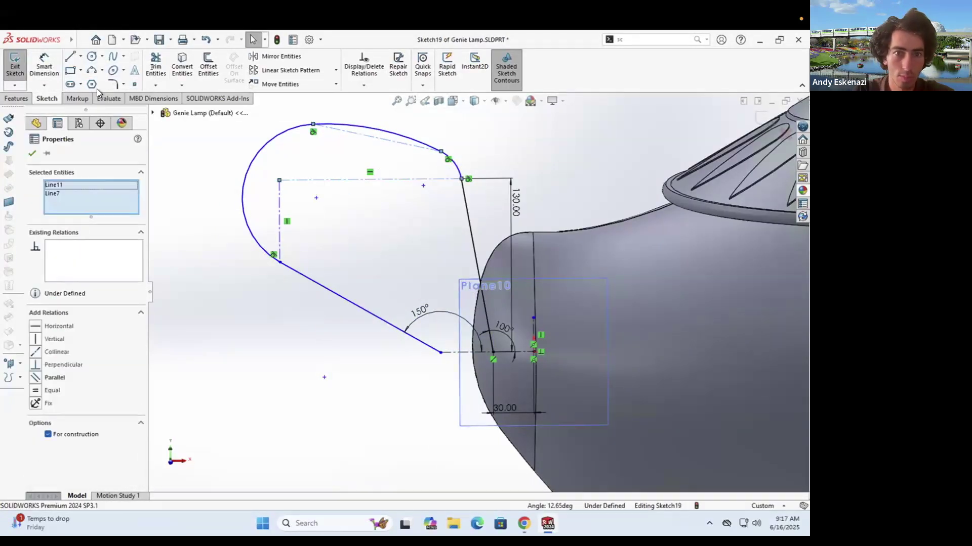
Step: Dimension the upper arc's construction chord at 5° to the horizontal, with a horizontal span of 150 mm
click(345, 179)
click(344, 162)
text(5)
key(Return)
click(403, 194)
click(361, 150)
text(150)
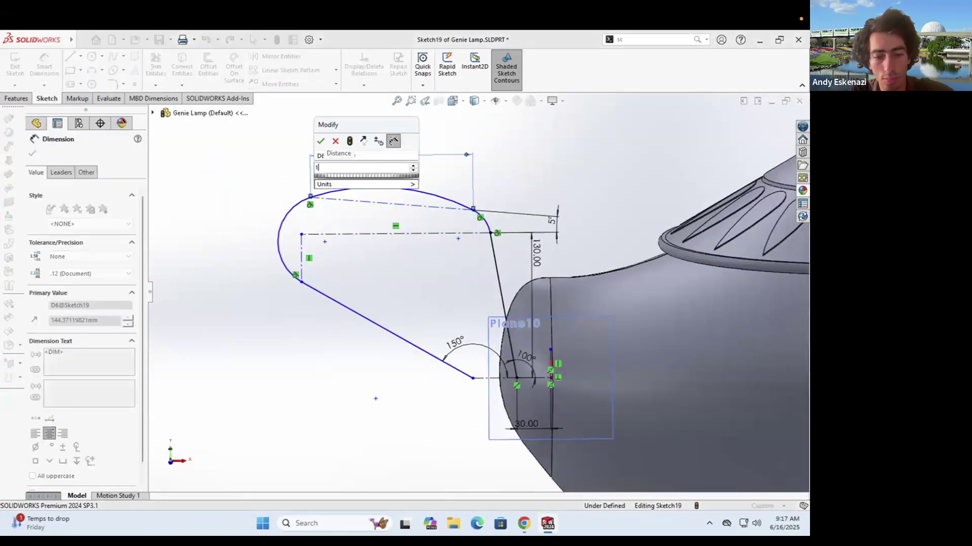
key(Return)
Step: Dimension the distance between the endpoints of the small arc above the steep handle line as 25 mm
scroll(469, 200, down, 2)
click(475, 215)
click(499, 248)
click(573, 213)
text(25)
key(Return)
Step: Dimension the horizontal construction line across the handle loop as 180 mm
click(230, 196)
click(219, 316)
click(282, 250)
click(296, 274)
text(180)
key(Return)
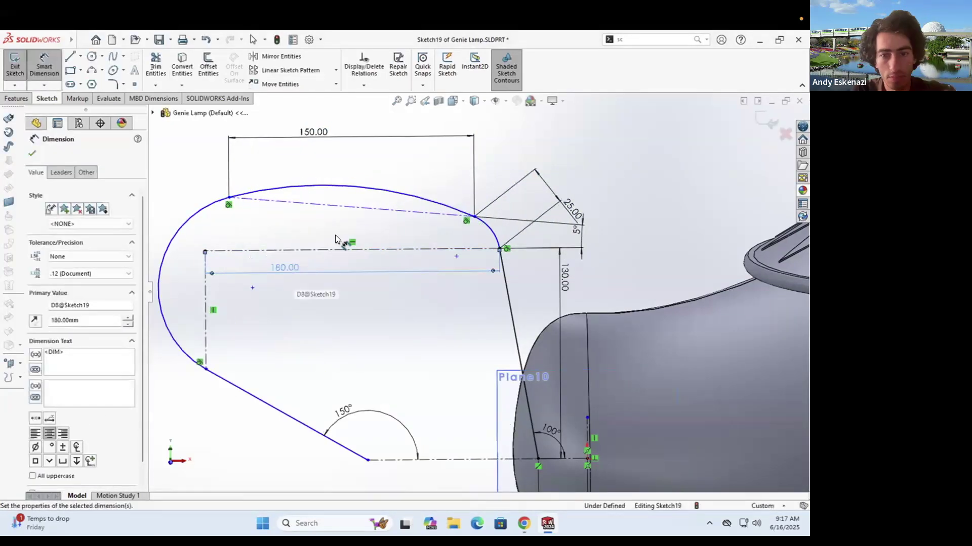
Step: Dimension the vertical construction line at the handle's outer end as 80 mm
scroll(437, 332, up, 5)
middle_drag(437, 332, 451, 305)
scroll(452, 305, down, 2)
click(351, 237)
click(346, 296)
click(293, 276)
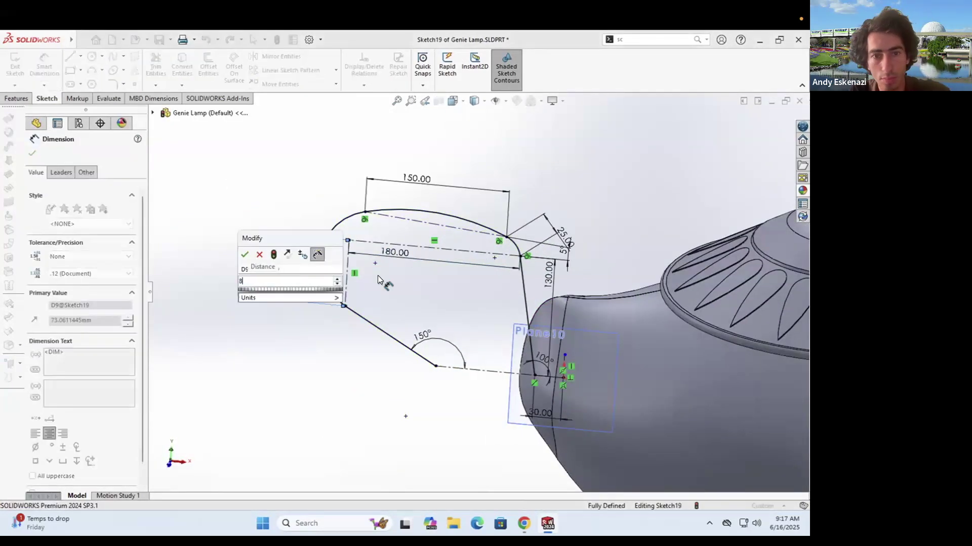
text(80)
key(Return)
Step: Change the upper arc's horizontal span to 140 mm
scroll(378, 275, up, 2)
scroll(446, 201, down, 2)
click(446, 200)
text(140)
key(Return)
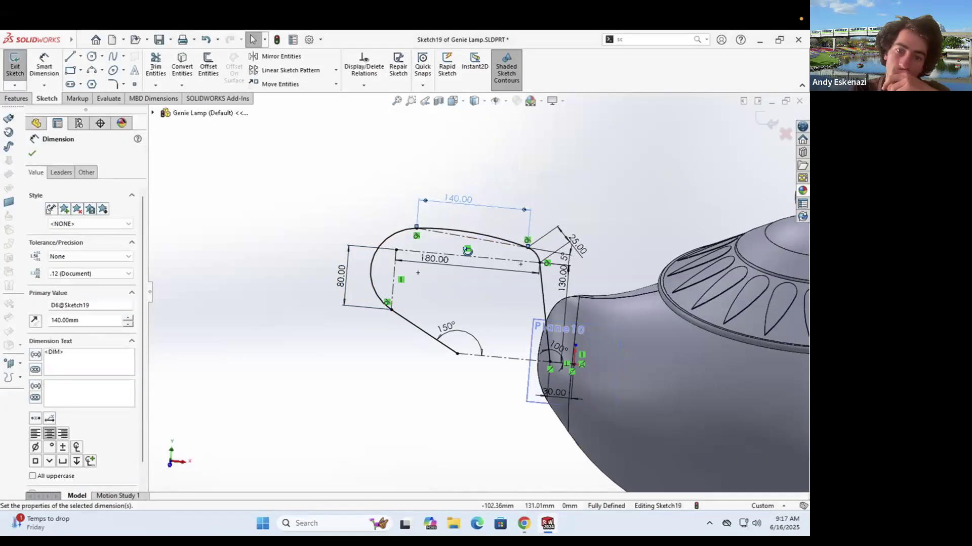
scroll(506, 283, down, 3)
click(207, 66)
click(524, 523)
click(587, 472)
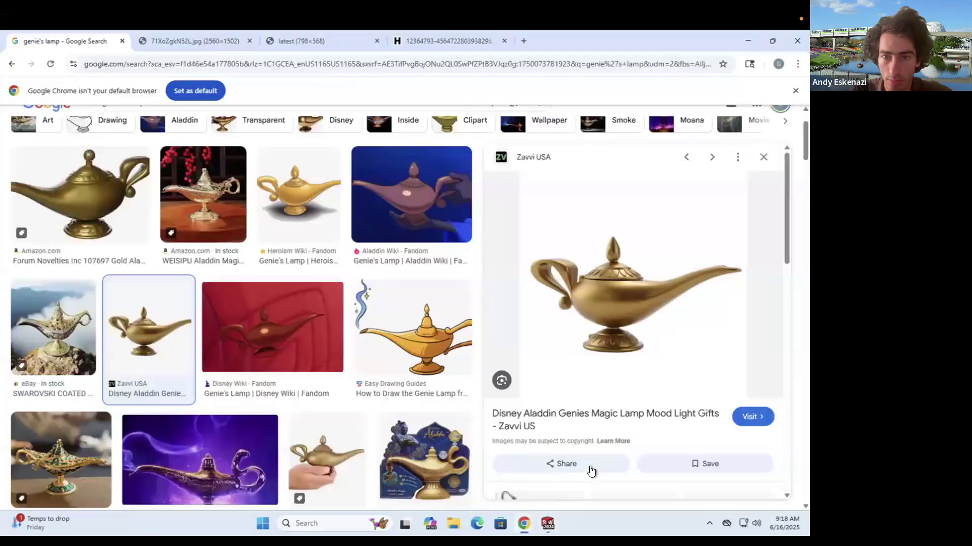
click(545, 524)
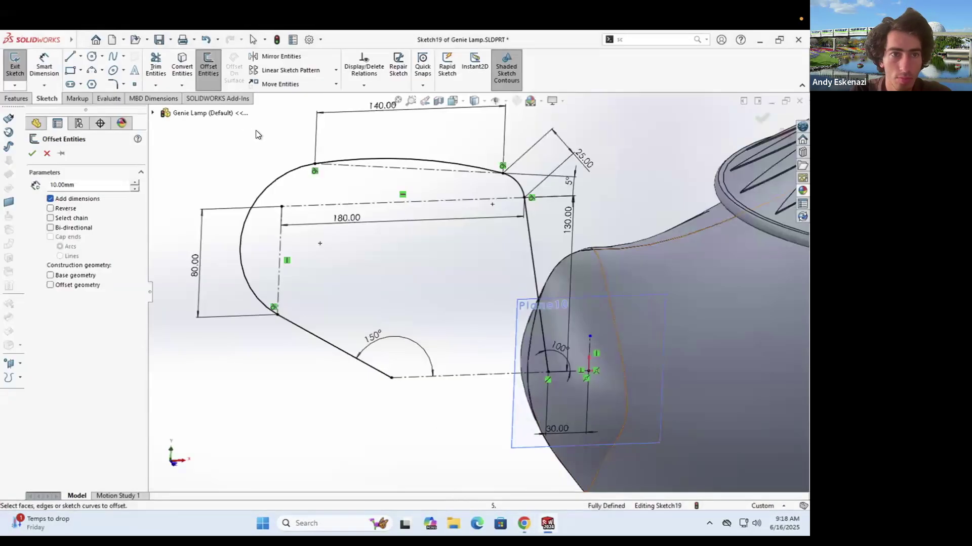
Step: Sketch two inner lines rising from the horizontal construction line, one beside the steep handle line and one beside the sloping lower line
click(71, 57)
click(470, 376)
click(497, 210)
key(Escape)
click(71, 57)
click(405, 377)
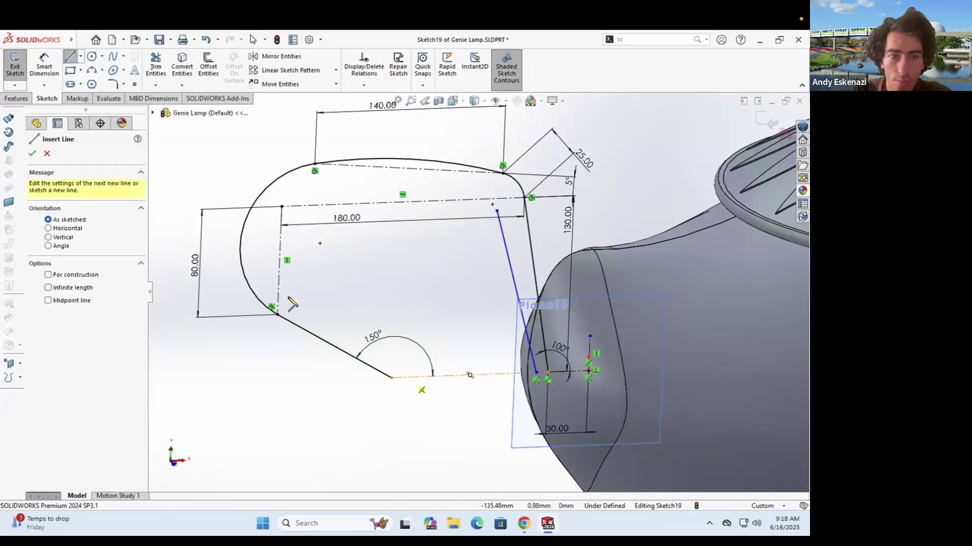
click(288, 292)
key(Escape)
middle_drag(357, 337, 328, 334)
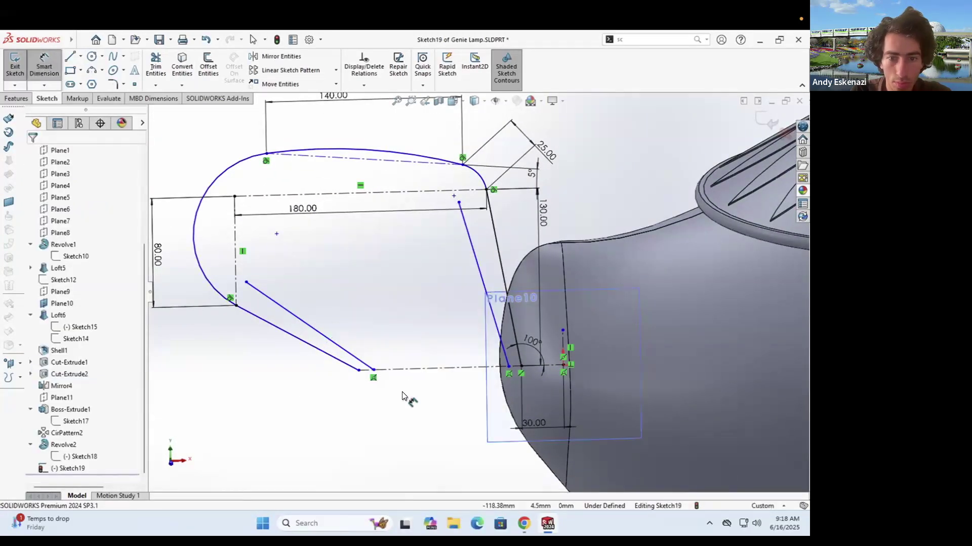
Step: Dimension the distance between the lower ends of the handle's steep and sloping outer lines as 80 mm
click(405, 369)
click(404, 398)
text(80)
key(Return)
Step: Shorten the horizontal construction line across the handle loop, trying 150 mm and settling on 160 mm
double_click(295, 214)
text(150)
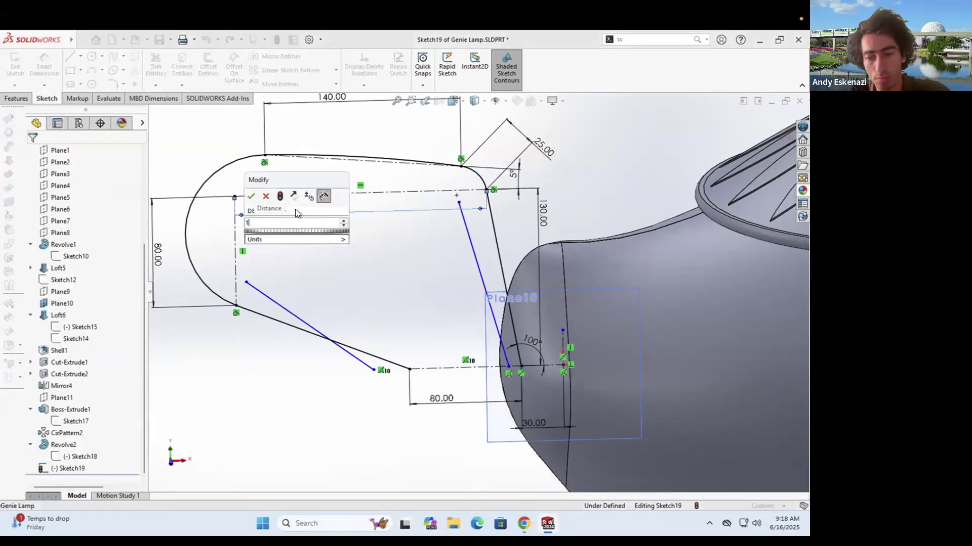
key(Return)
scroll(412, 207, up, 3)
scroll(390, 253, down, 2)
double_click(391, 253)
text(160)
key(Return)
key(Escape)
Step: Move the sloping outer line's lower end off the construction line and dimension it 25 mm below the steep line's base
mouse_move(530, 518)
click(551, 490)
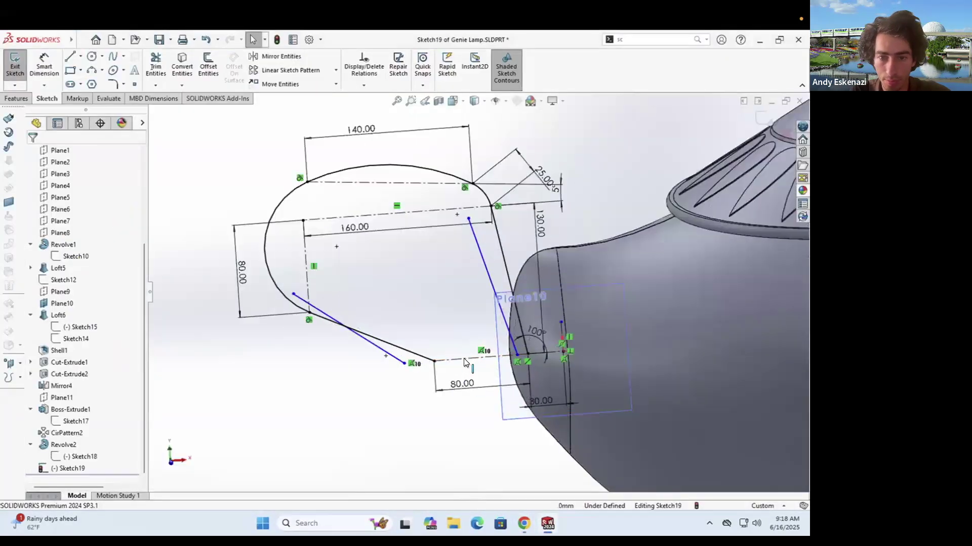
drag(434, 361, 439, 387)
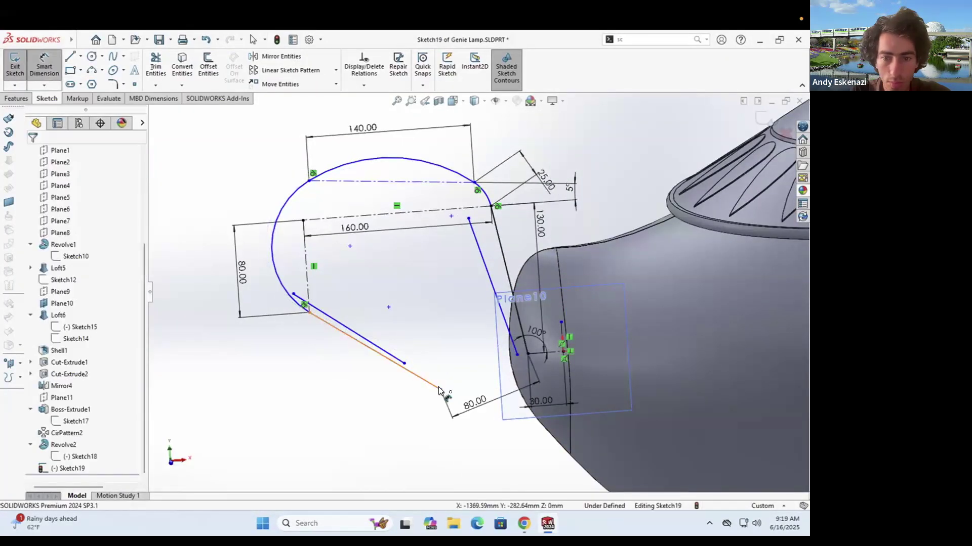
click(625, 376)
key(Escape)
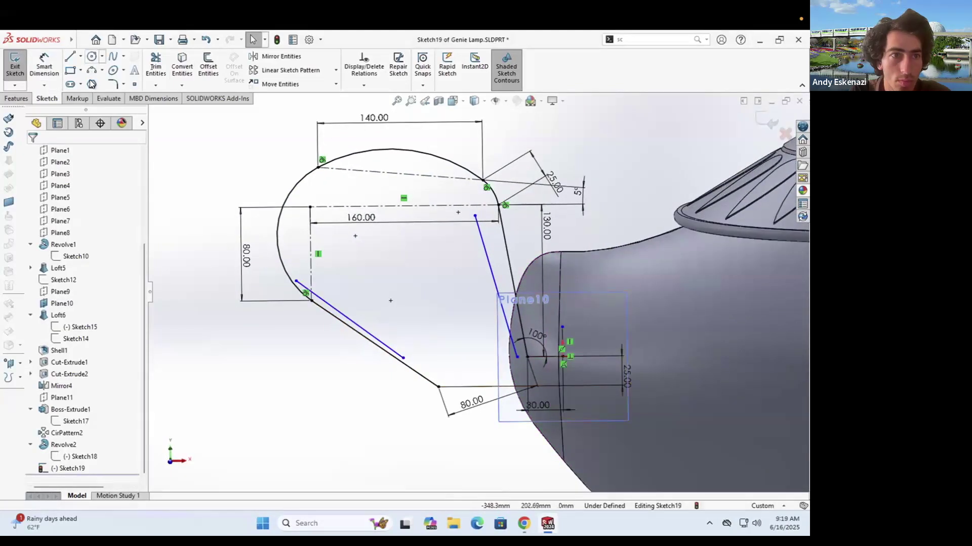
Step: Sketch short horizontal lines inward from the lower ends of the steep and sloping outer handle lines
click(517, 357)
key(Escape)
scroll(543, 386, down, 2)
right_click(514, 343)
click(542, 306)
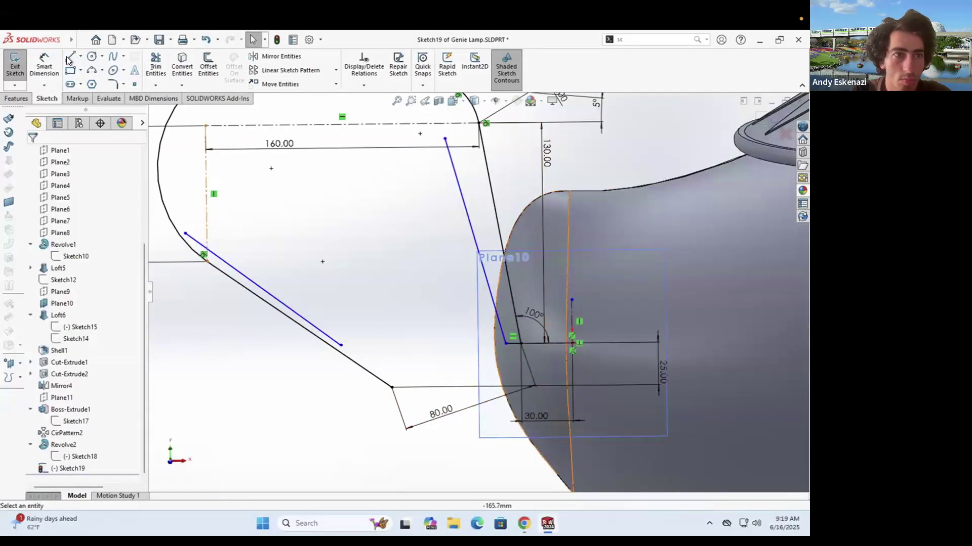
click(418, 387)
key(Escape)
Step: Delete the inner sloping line and redraw it about 148 mm long from the end of the lower short horizontal line
right_click(323, 333)
click(363, 483)
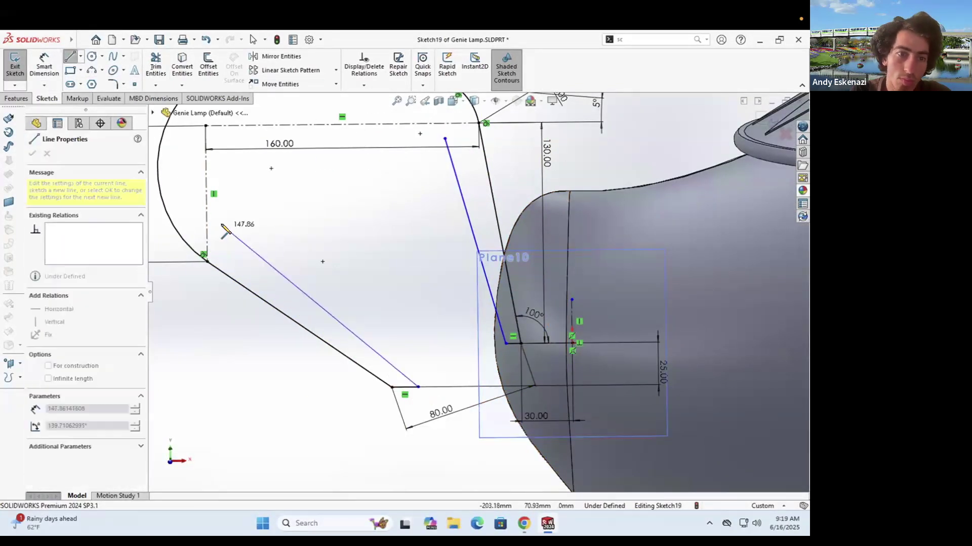
click(221, 225)
Step: Dimension the short horizontal line under the sloping lines as 15 mm and the one under the steep lines as 10 mm
scroll(447, 355, up, 2)
scroll(445, 362, down, 2)
click(421, 353)
click(417, 427)
text(15)
key(Return)
click(530, 308)
click(516, 434)
text(10)
key(Return)
key(Escape)
Step: Change the distance between the outer handle lines' lower ends to 70 mm
scroll(478, 294, up, 1)
double_click(459, 365)
text(70)
key(Return)
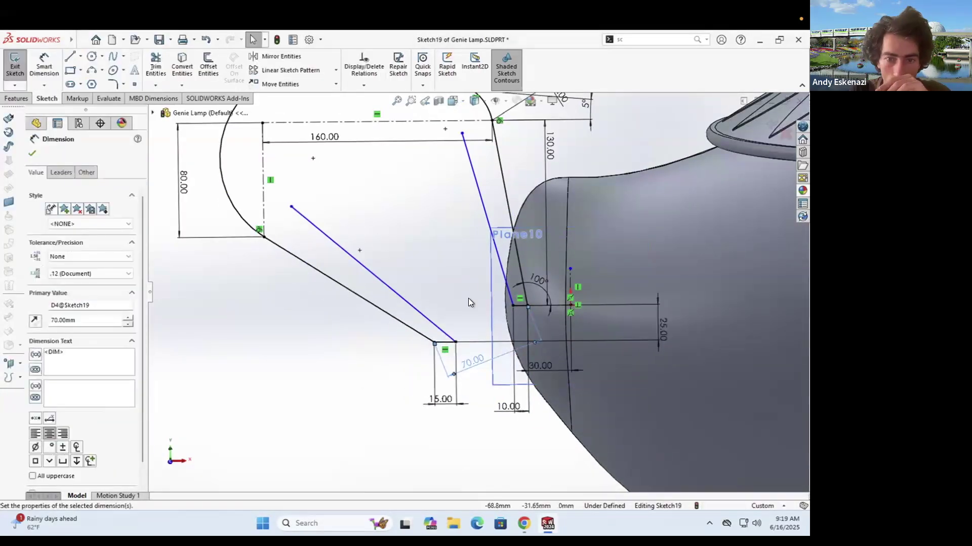
Step: Dimension the angle between the two sloping lines as 10° and the inner sloping line's length as 150 mm
scroll(468, 302, up, 2)
scroll(475, 247, down, 2)
text(10)
key(Return)
click(403, 330)
click(394, 278)
text(150)
key(Return)
scroll(347, 189, down, 1)
key(Escape)
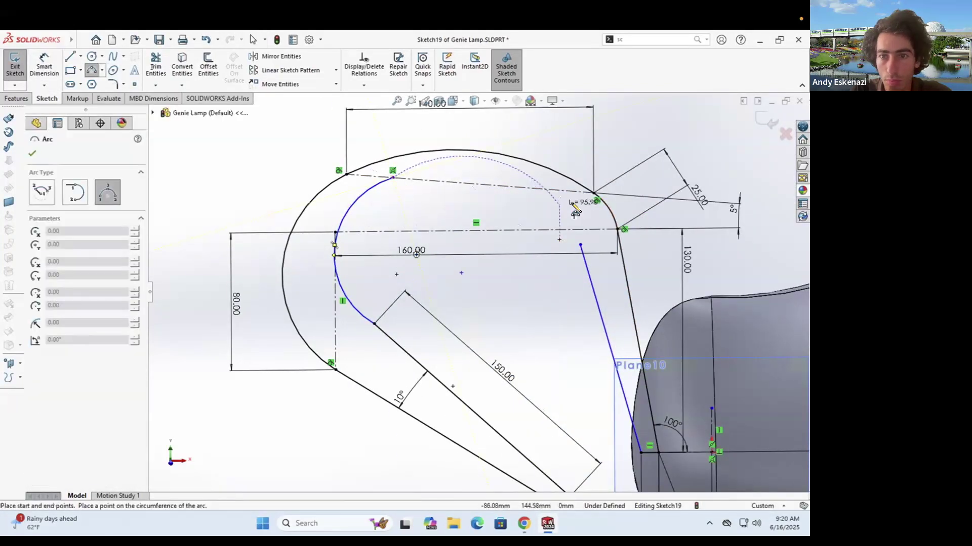
Step: Sketch an arc joining the upper inner arc to the inner steep line, make it tangent to the line, and adjust the junction
click(580, 245)
click(572, 230)
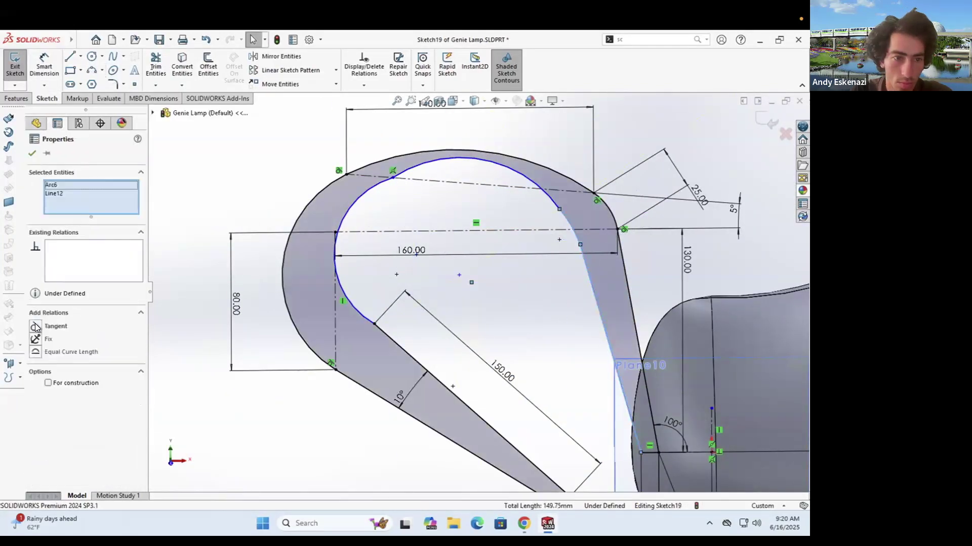
key(Escape)
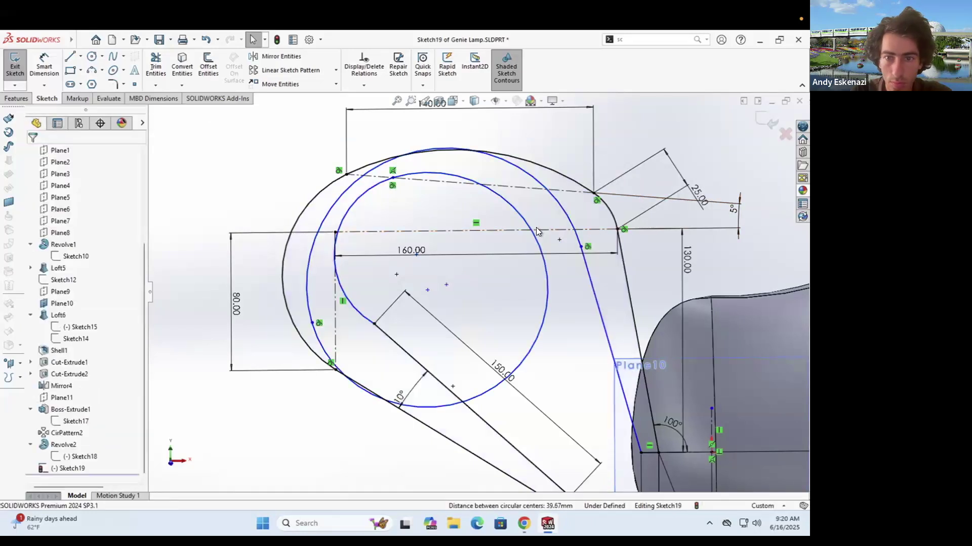
drag(536, 226, 554, 199)
Step: Make the outer-end inner arc tangent to the inner sloping line and reshape the upper inner arcs by moving their junction
click(358, 310)
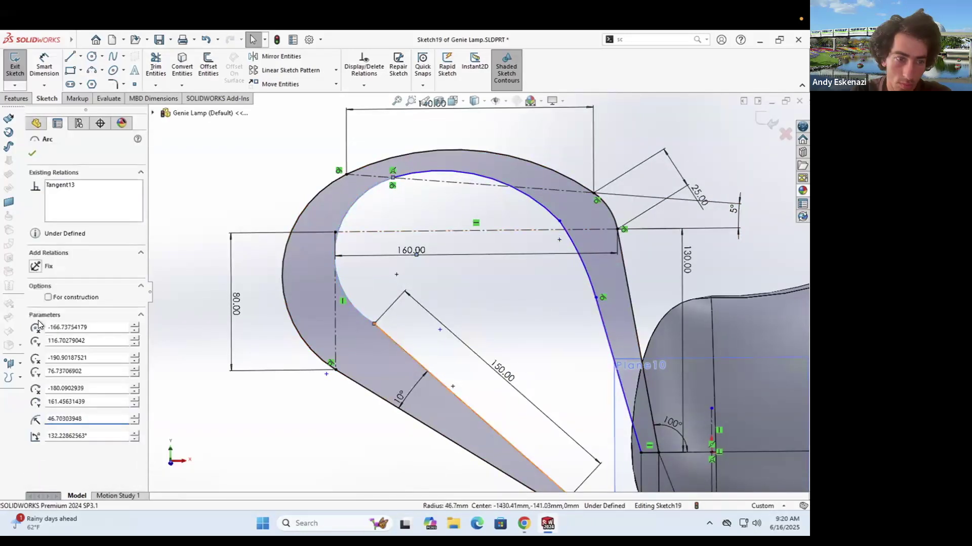
ctrl+click(397, 345)
click(424, 321)
click(56, 339)
scroll(590, 207, down, 1)
drag(574, 214, 569, 222)
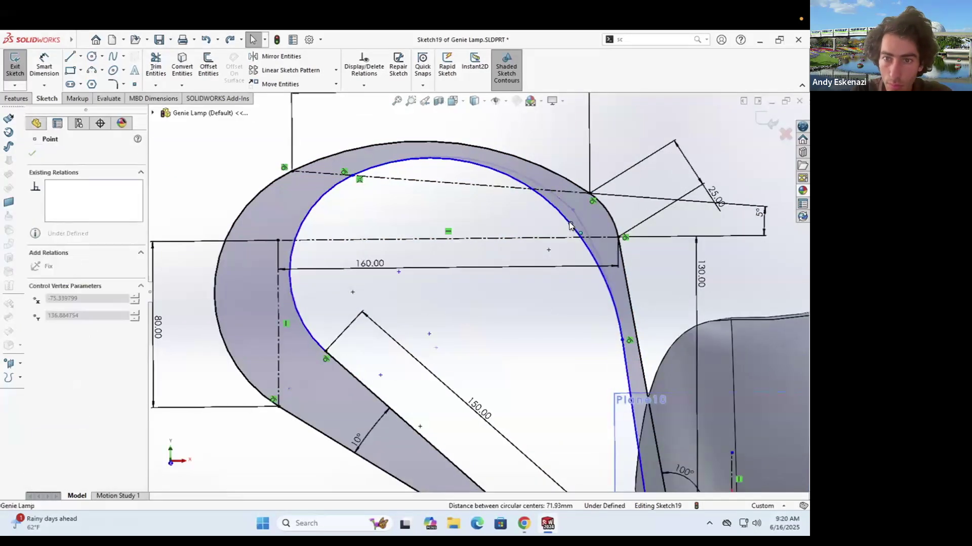
click(497, 290)
Step: Dimension the angle between the two steep handle lines as 5°
scroll(496, 291, up, 5)
scroll(454, 298, down, 2)
scroll(470, 294, up, 2)
scroll(519, 314, down, 5)
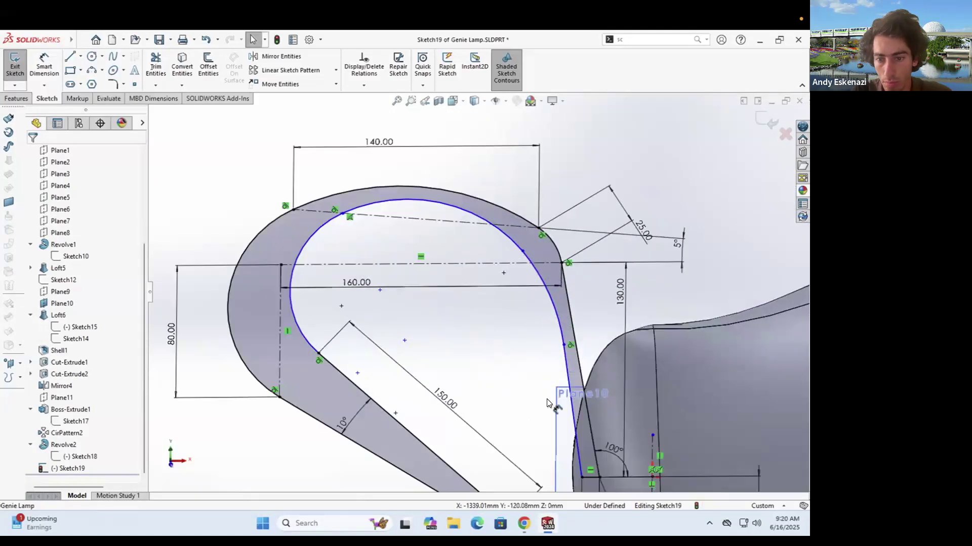
right_drag(549, 296, 549, 255)
click(522, 289)
click(527, 220)
click(527, 290)
key(Return)
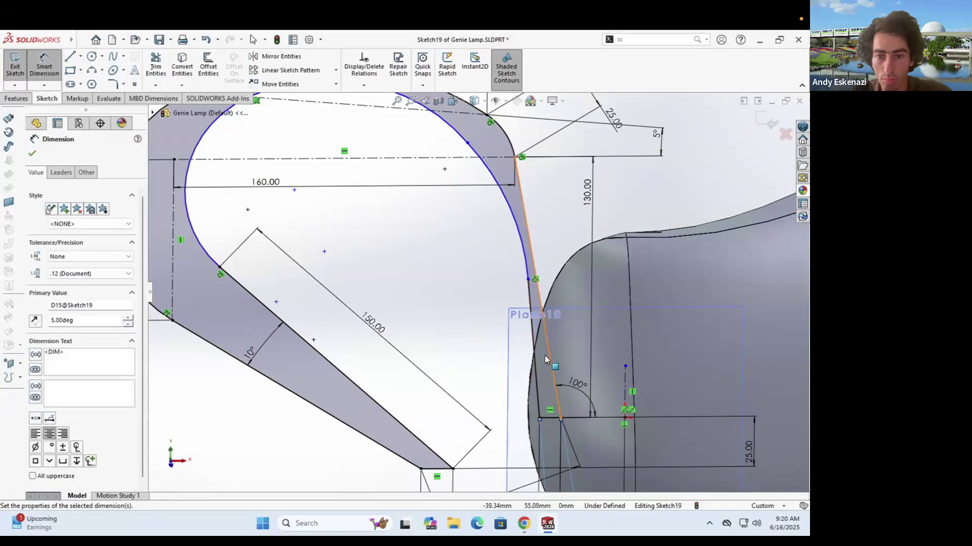
key(Escape)
Step: Flip the angle between the steep handle lines so the inner line leans away from the outer one
double_click(527, 287)
text(=.5)
key(Return)
scroll(485, 283, up, 3)
key(Escape)
Step: Place the inner arcs' junction on the upper construction line and dimension it horizontally 40 mm from the end nearest the lamp body
drag(442, 204, 457, 229)
scroll(457, 229, down, 6)
drag(577, 391, 509, 349)
scroll(481, 288, up, 5)
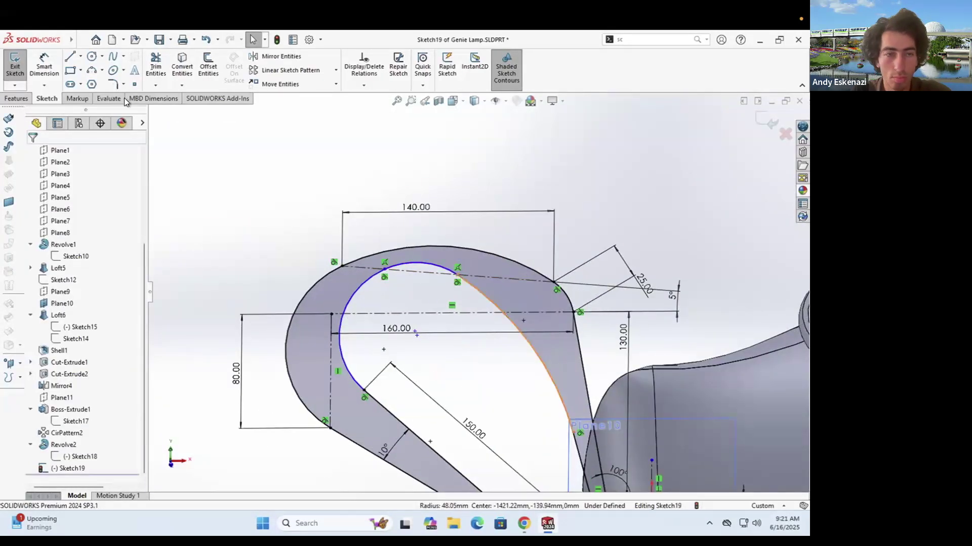
click(554, 282)
click(524, 244)
text(40)
key(Return)
middle_drag(535, 353, 532, 338)
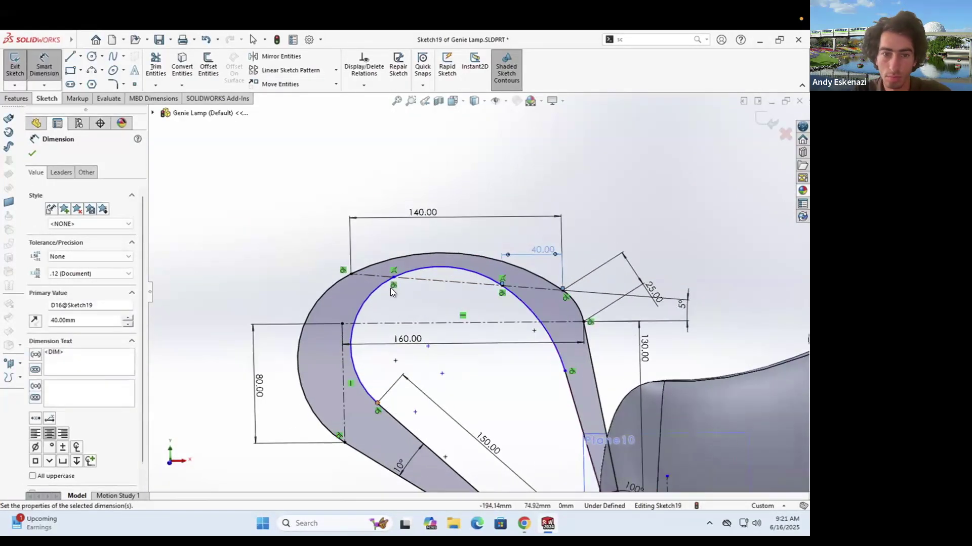
Step: Dimension the other inner arc junction horizontally 30 mm from the upper construction line's outer end
click(393, 277)
click(350, 274)
click(385, 245)
text(30)
key(Return)
Step: Extrude the closed handle profile 80 mm in both directions from the sketch plane
scroll(429, 243, up, 3)
middle_drag(458, 349, 460, 332)
click(17, 98)
click(20, 66)
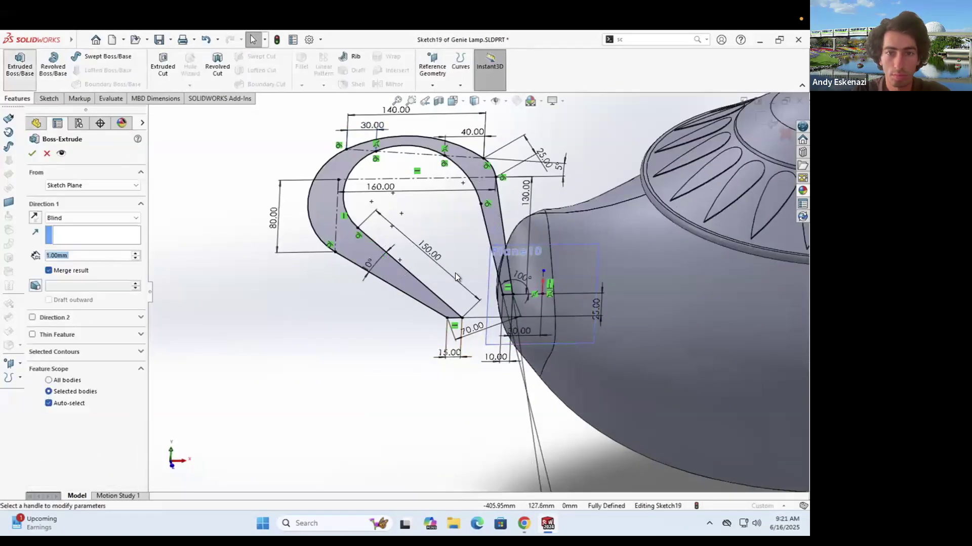
text(30)
key(Return)
key(Return)
middle_drag(442, 253, 402, 361)
click(32, 317)
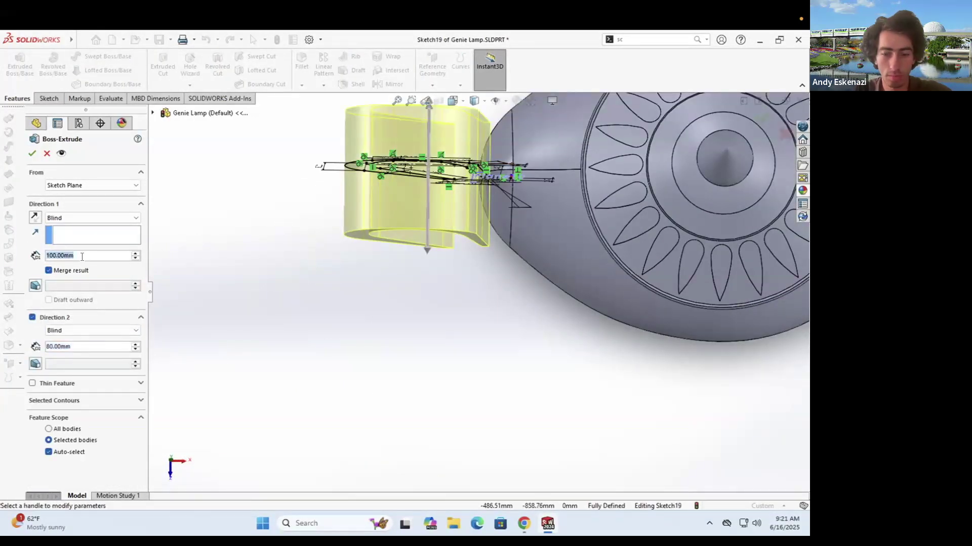
key(Return)
Step: Hide the reference plane shown where the handle meets the lamp body
scroll(438, 185, up, 4)
middle_drag(438, 185, 435, 121)
scroll(430, 253, down, 3)
right_click(430, 278)
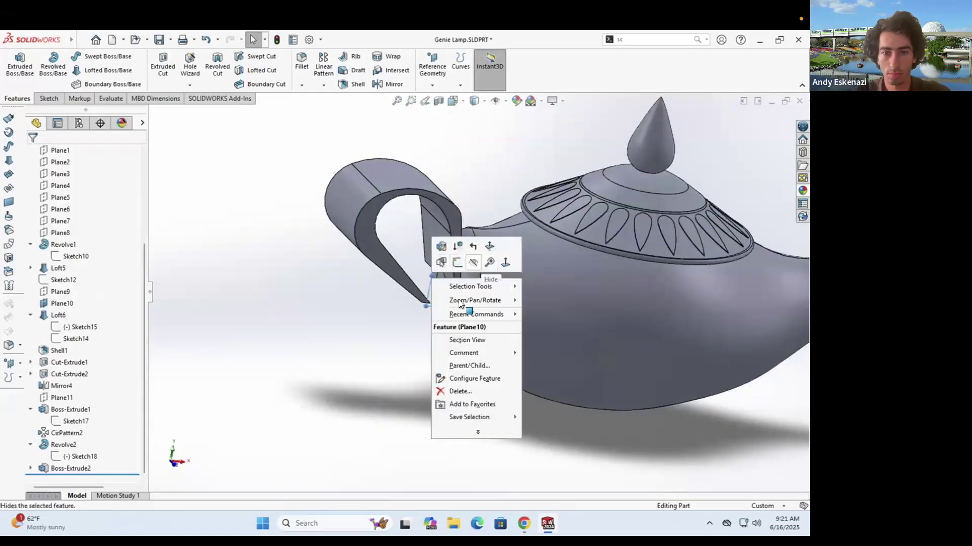
click(473, 262)
middle_drag(456, 283, 475, 299)
Step: Switch to Chrome to examine the handle in the genie lamp reference photo, and return to SOLIDWORKS
click(523, 524)
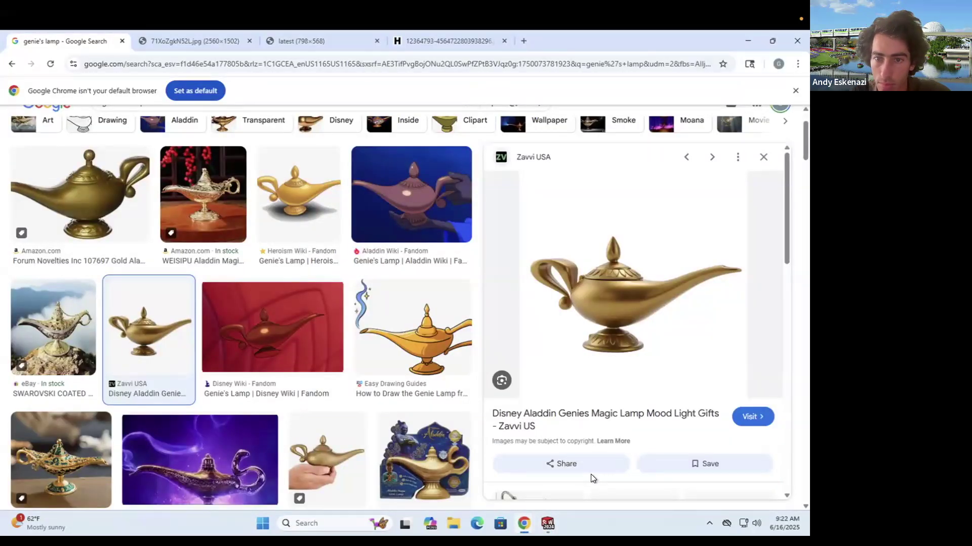
mouse_move(547, 524)
click(601, 486)
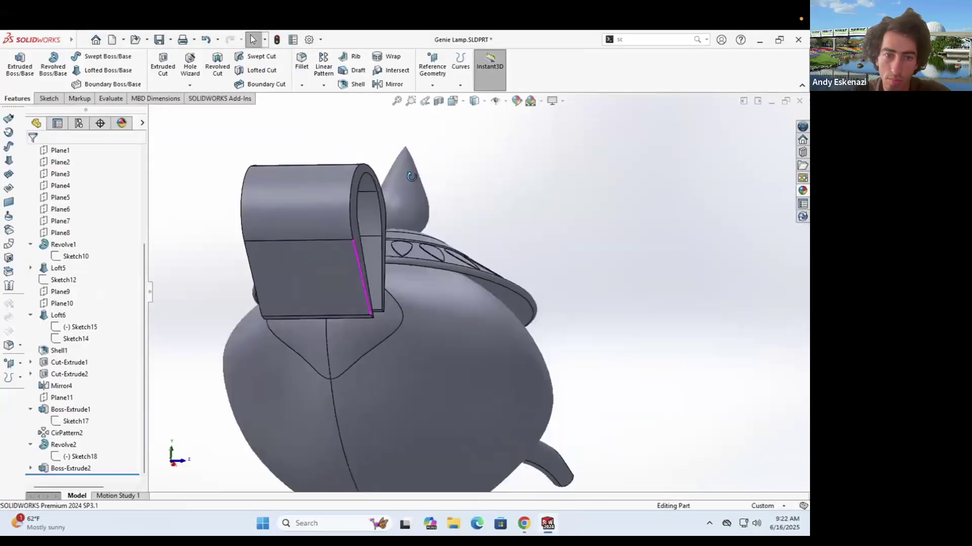
Step: Start a sketch on the handle's bottom end face and draw two lines converging from its outer corners toward the lamp body
middle_drag(366, 273, 329, 281)
click(293, 288)
click(319, 268)
scroll(370, 278, down, 4)
click(70, 56)
click(383, 316)
click(203, 245)
key(Escape)
click(70, 56)
click(207, 384)
click(383, 335)
Step: Try to dimension the first taper line's inner end from the handle's side edge
click(42, 57)
click(382, 247)
click(383, 315)
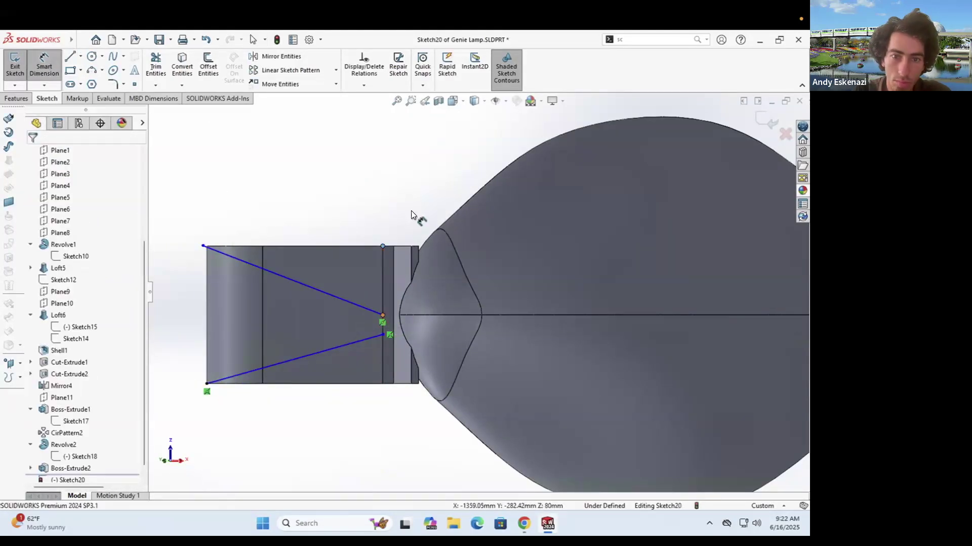
click(411, 211)
click(468, 287)
key(Escape)
Step: Delete the first taper line and redraw it from the handle's outer corner to the end face's edge, about 212 mm long
right_click(358, 306)
click(396, 458)
click(70, 57)
click(207, 246)
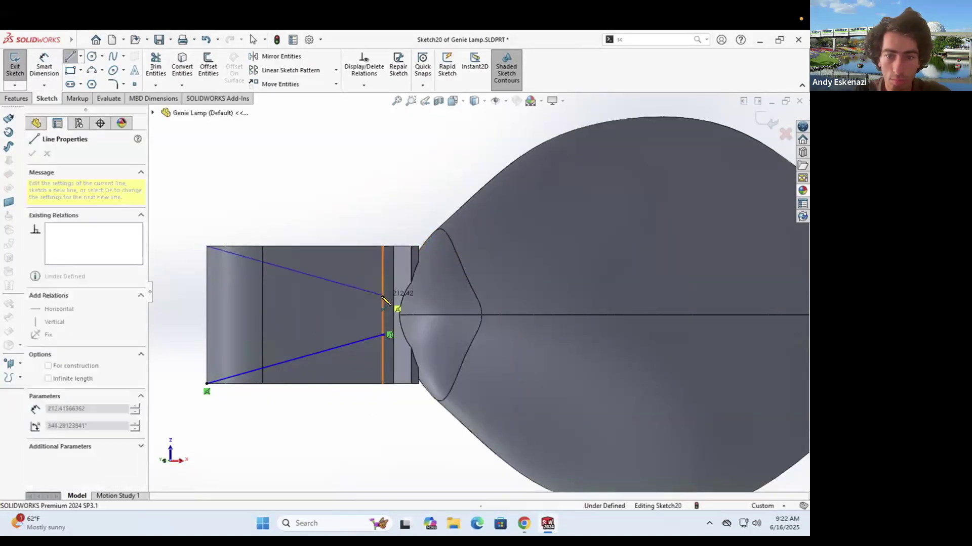
click(383, 297)
Step: Dimension the inner ends of both taper lines 60 mm from the handle's side edges
click(44, 66)
click(411, 200)
text(60)
key(Return)
click(382, 383)
click(383, 335)
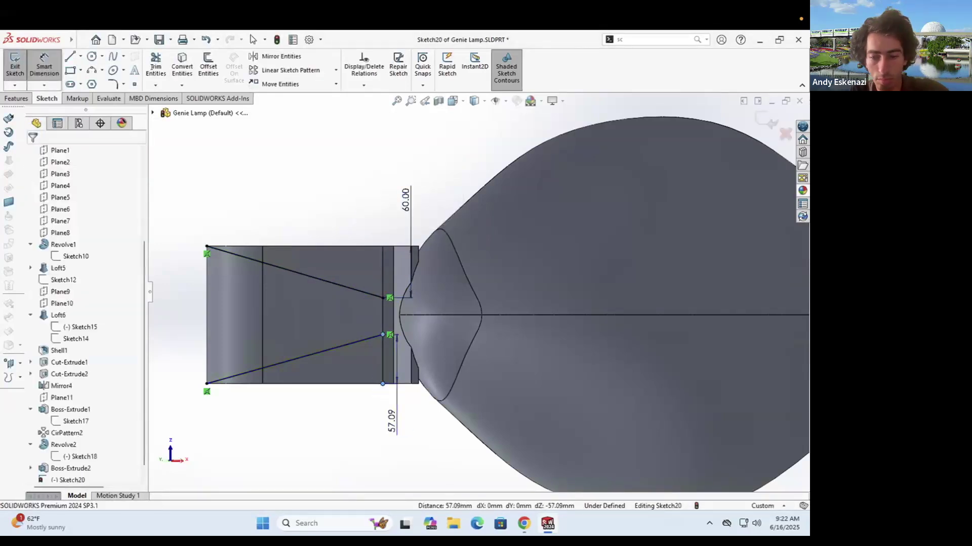
click(397, 423)
text(60)
key(Return)
Step: Close both taper lines into triangles with lines along the handle's end edge and side edges
mouse_move(422, 394)
middle_down()
mouse_move(433, 380)
mouse_move(434, 423)
mouse_move(420, 425)
mouse_move(389, 379)
middle_up()
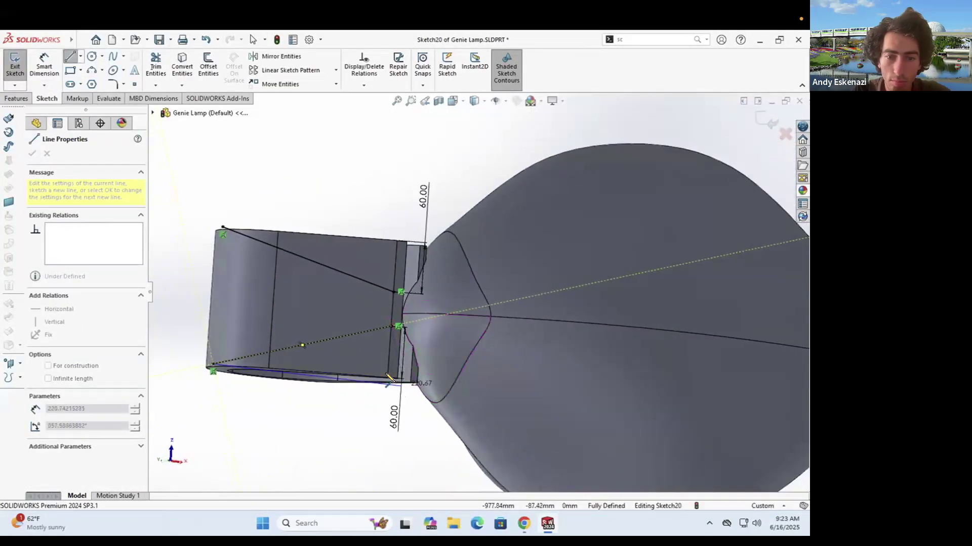
click(391, 327)
click(393, 292)
click(397, 241)
click(223, 227)
right_drag(231, 206, 233, 89)
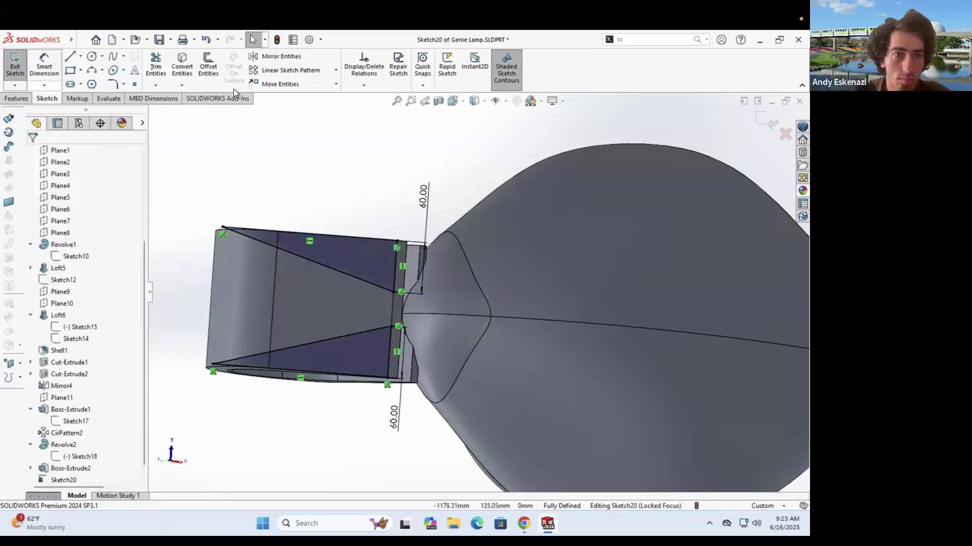
Step: Cut the two triangular regions up through the handle so its sides taper toward the lamp body
middle_drag(367, 312, 354, 384)
click(63, 219)
click(69, 264)
click(397, 185)
mouse_move(397, 188)
middle_down()
mouse_move(389, 253)
mouse_move(423, 158)
mouse_move(448, 237)
middle_up()
click(32, 154)
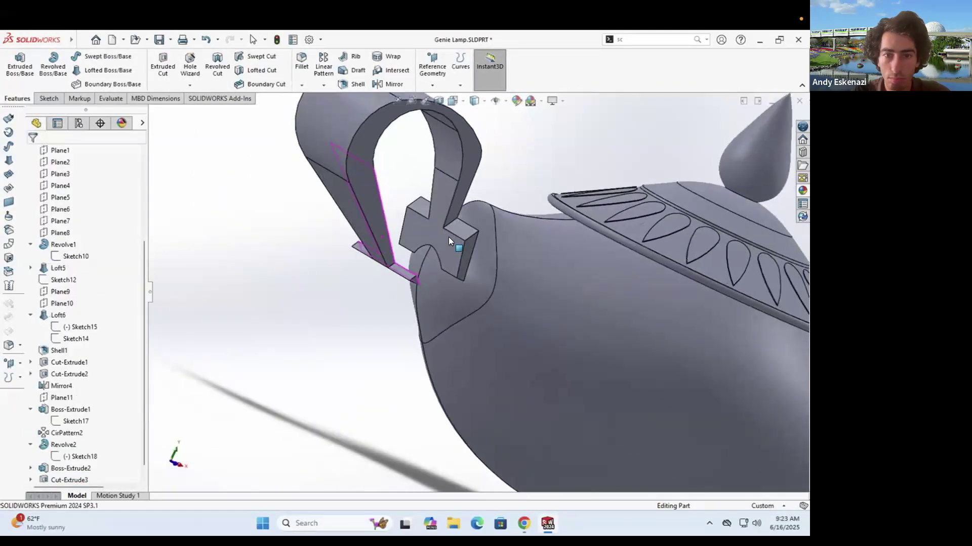
Step: Sketch a line on the handle's free end face from its tapered corner to the end edge, collinear with the handle's tapered edge
scroll(440, 233, down, 3)
click(49, 98)
click(15, 61)
mouse_move(349, 212)
middle_down()
mouse_move(373, 256)
mouse_move(314, 260)
middle_up()
click(314, 260)
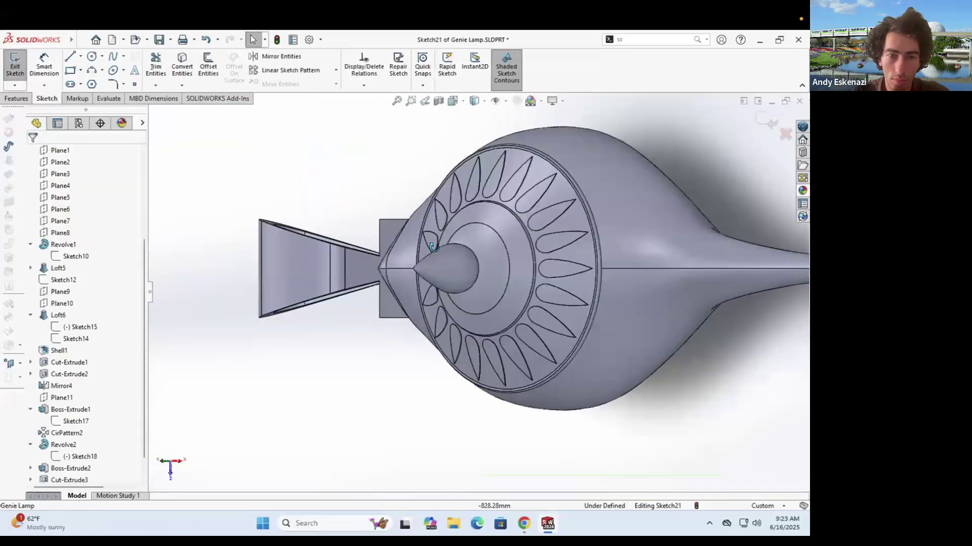
scroll(385, 253, down, 4)
middle_drag(385, 354, 347, 319)
click(70, 57)
mouse_move(385, 223)
middle_down()
mouse_move(412, 262)
mouse_move(396, 362)
middle_up()
scroll(380, 372, down, 4)
click(413, 318)
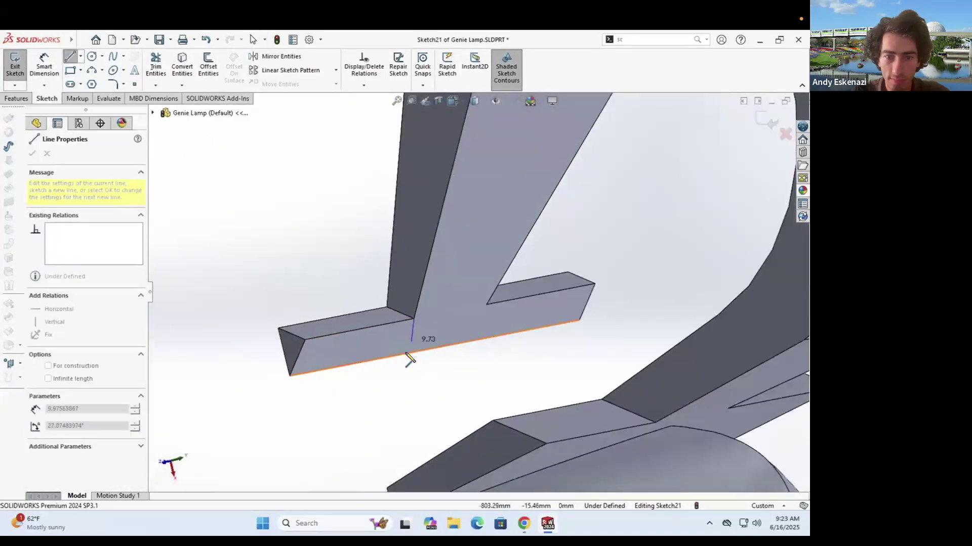
click(417, 351)
key(Escape)
ctrl+click(418, 300)
click(35, 327)
Step: Add a second line from the end edge to the opposite tapered corner and make it collinear with that side's handle edge
click(70, 57)
click(476, 340)
click(486, 304)
key(Escape)
ctrl+click(492, 295)
click(62, 327)
Step: Close the outlines of both protruding tabs at the handle's free end with lines along their edges
click(182, 66)
click(340, 349)
key(Escape)
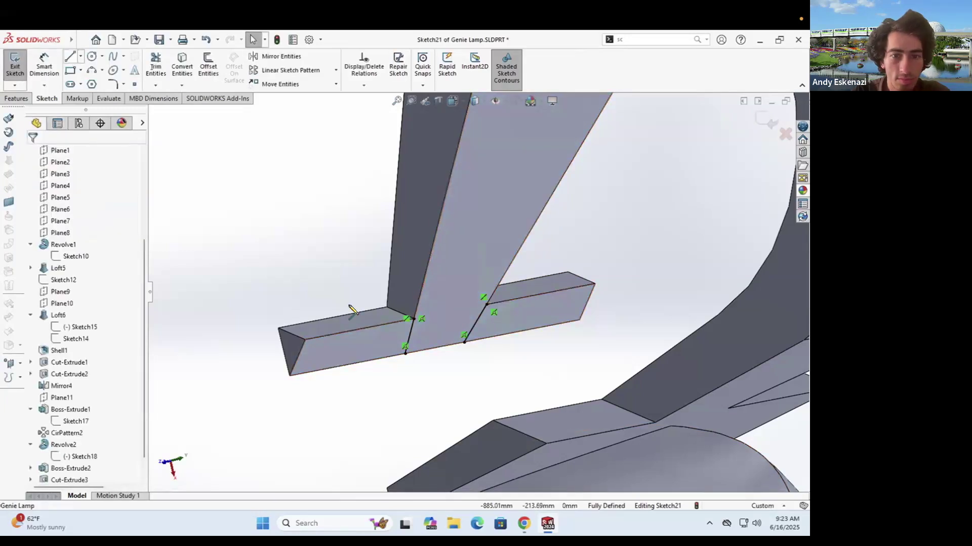
click(69, 57)
click(413, 319)
click(304, 340)
click(291, 377)
click(405, 353)
click(465, 343)
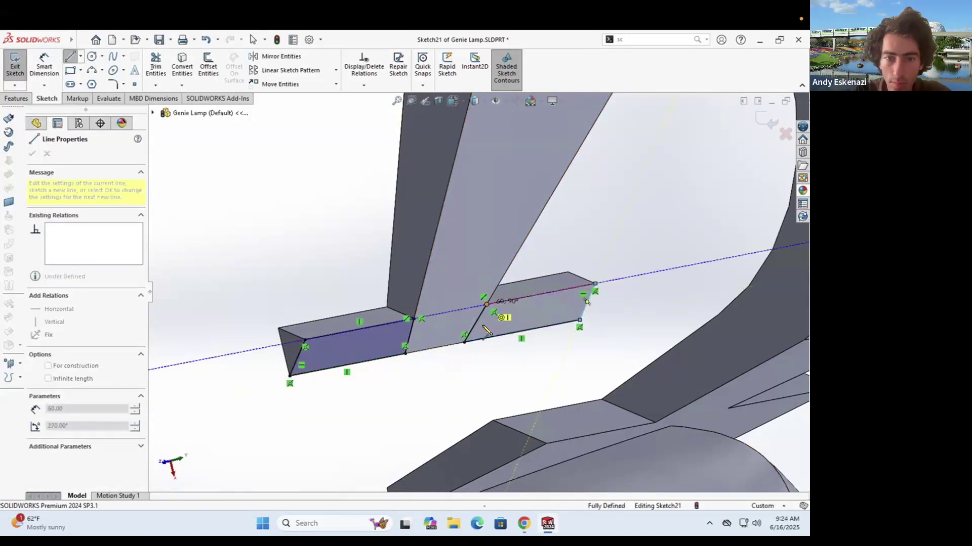
click(486, 304)
Step: Cut away the two tab regions at the handle's free end with an 80 mm blind Extruded Cut
key(Escape)
click(17, 99)
click(163, 65)
click(89, 218)
click(84, 226)
middle_drag(370, 327, 323, 293)
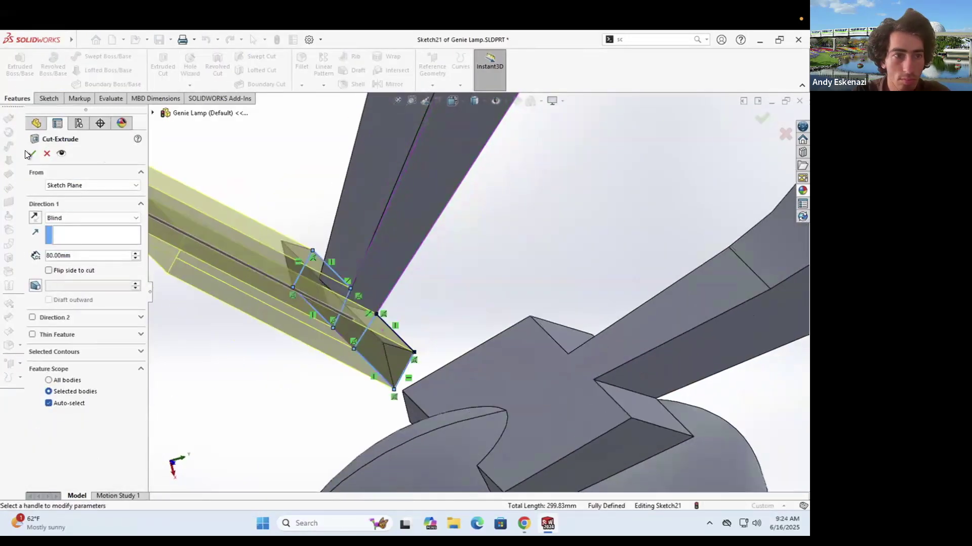
click(32, 153)
Step: Start a sketch for the leftover tab material at the handle's free end and convert its face outline into sketch geometry
scroll(430, 304, up, 6)
middle_drag(430, 304, 460, 269)
scroll(430, 304, down, 4)
middle_drag(446, 324, 435, 283)
click(49, 99)
click(15, 66)
click(435, 317)
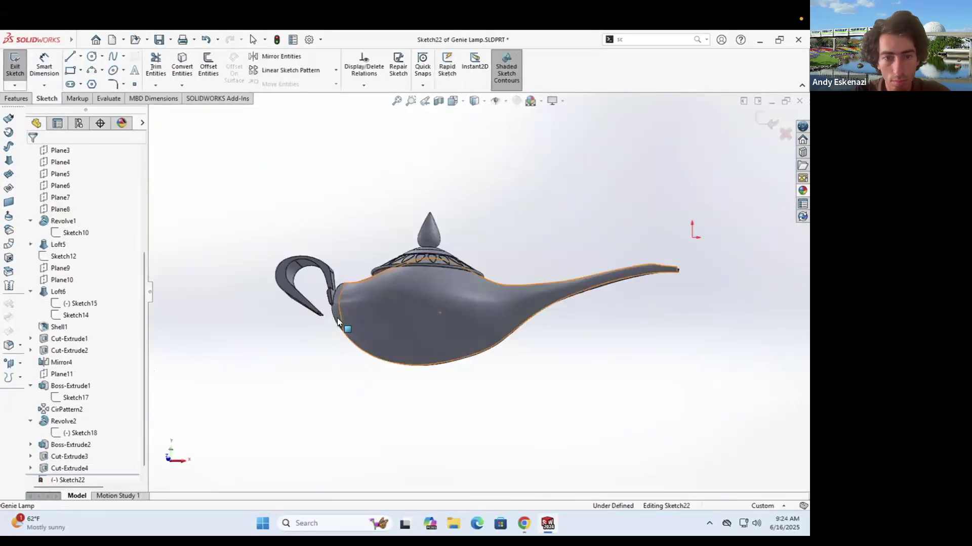
scroll(337, 322, down, 8)
click(182, 65)
click(358, 296)
click(32, 154)
Step: Cut away the leftover tab material at the handle's free end with an Extruded Cut of the converted outline
click(17, 99)
click(163, 66)
middle_drag(373, 314, 455, 309)
click(86, 227)
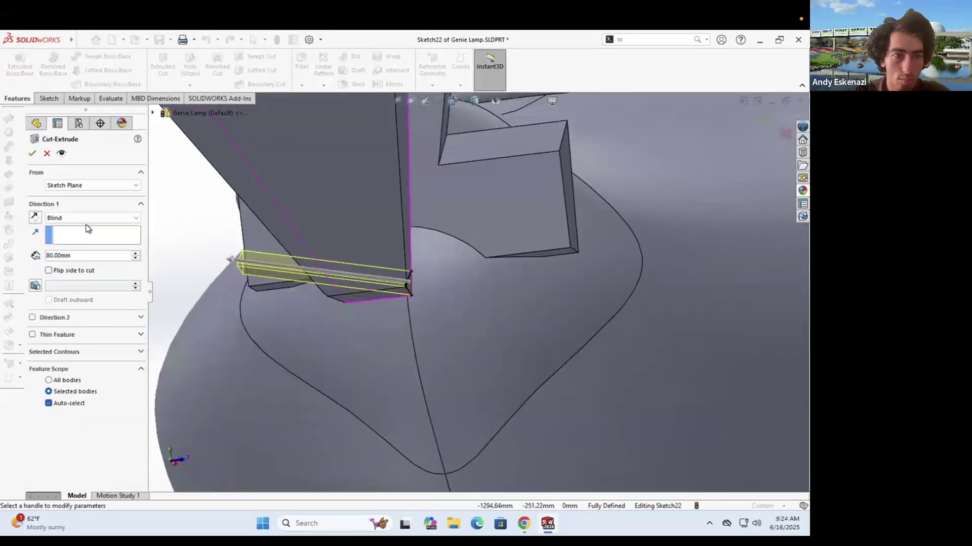
middle_drag(362, 302, 397, 306)
scroll(396, 304, down, 2)
click(392, 275)
click(33, 153)
Step: On the outer face of the handle's base block, sketch lines down from both handle corners joined by a lower cross line
scroll(418, 274, up, 6)
middle_drag(418, 274, 612, 275)
scroll(430, 269, down, 3)
scroll(429, 269, up, 1)
scroll(280, 369, up, 2)
mouse_move(445, 303)
middle_down()
mouse_move(579, 317)
mouse_move(449, 286)
mouse_move(402, 237)
middle_up()
scroll(401, 236, up, 6)
scroll(445, 286, down, 6)
click(49, 98)
click(15, 65)
click(424, 274)
scroll(406, 289, down, 2)
mouse_move(406, 289)
middle_down()
mouse_move(489, 271)
mouse_move(408, 293)
mouse_move(475, 283)
middle_up()
scroll(489, 270, down, 4)
key(l)
click(399, 263)
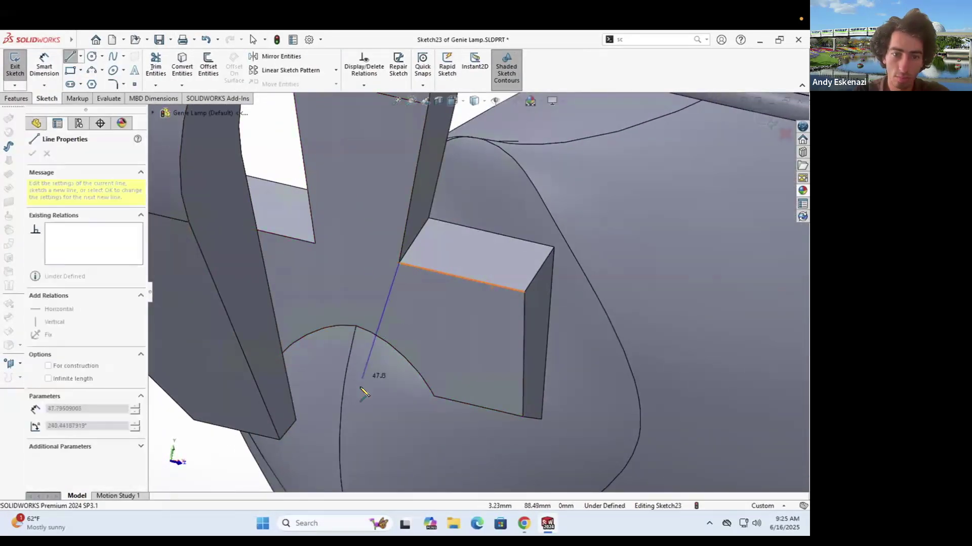
click(315, 244)
key(Escape)
Step: Make the side lines collinear with the handle's edges, and the cross line parallel to the block's upper edge and collinear with its lower edge
click(439, 273)
ctrl+click(337, 382)
click(56, 351)
click(385, 307)
ctrl+click(402, 246)
click(56, 325)
click(319, 279)
ctrl+click(310, 214)
click(45, 329)
click(362, 393)
ctrl+click(458, 402)
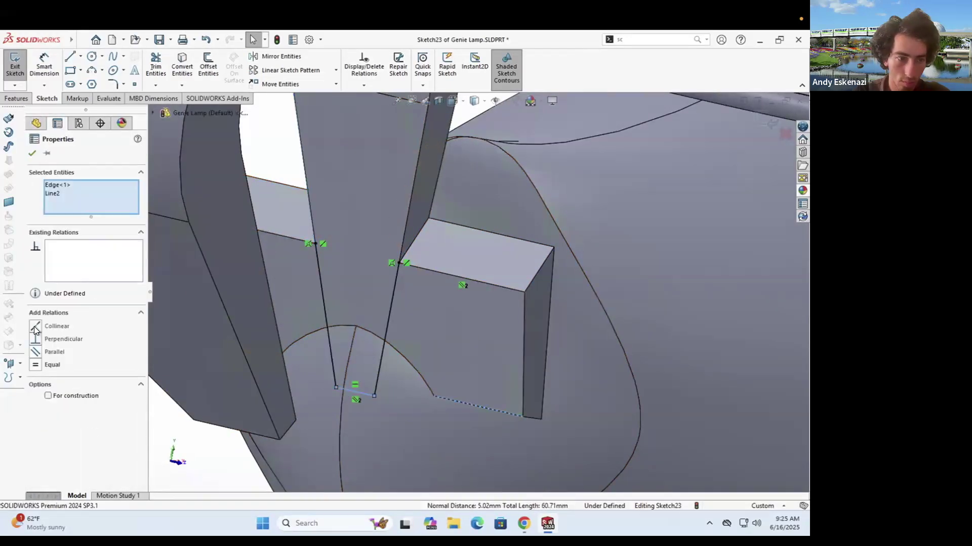
click(46, 329)
Step: Close the region on one side of the handle's base with lines along the block's lower, outer and upper edges
key(l)
click(376, 383)
click(524, 291)
click(399, 263)
key(Escape)
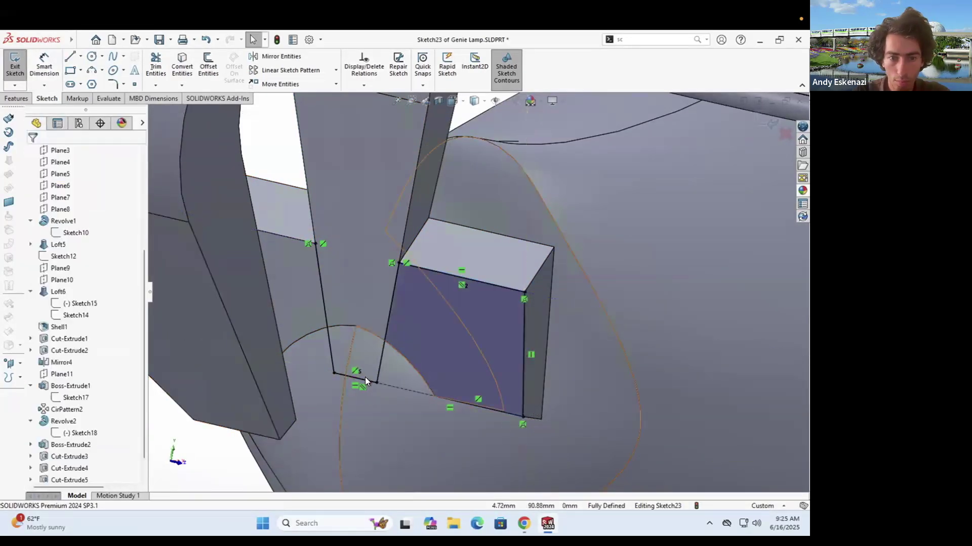
Step: Close the matching region on the other side of the handle's base with lines along the block's outer and lower edges
middle_drag(366, 377, 361, 390)
key(l)
click(247, 209)
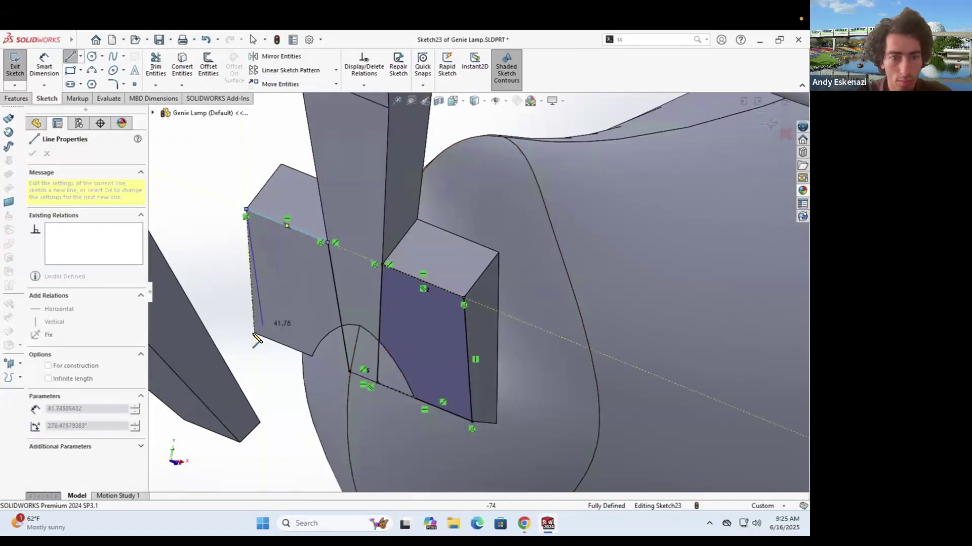
click(254, 333)
click(350, 372)
key(Escape)
Step: Change the lines running down from the handle and along the block's lower edge to construction geometry
scroll(381, 282, up, 3)
mouse_move(387, 308)
middle_down()
mouse_move(381, 282)
mouse_move(468, 296)
middle_up()
scroll(380, 282, down, 3)
scroll(468, 296, up, 2)
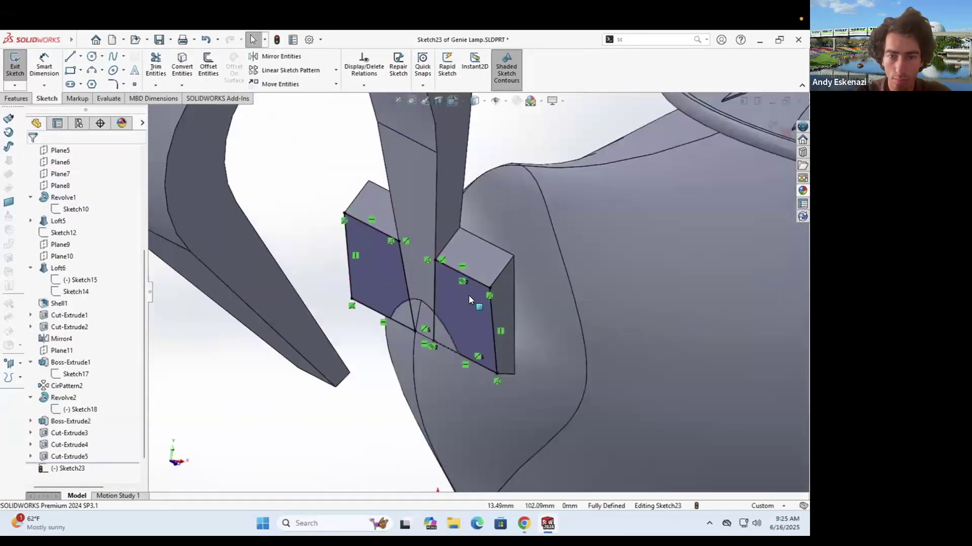
scroll(469, 295, down, 1)
scroll(446, 349, down, 1)
mouse_move(481, 336)
middle_down()
mouse_move(434, 331)
mouse_move(542, 321)
middle_up()
right_click(371, 334)
click(396, 320)
right_click(384, 372)
click(409, 320)
right_click(313, 308)
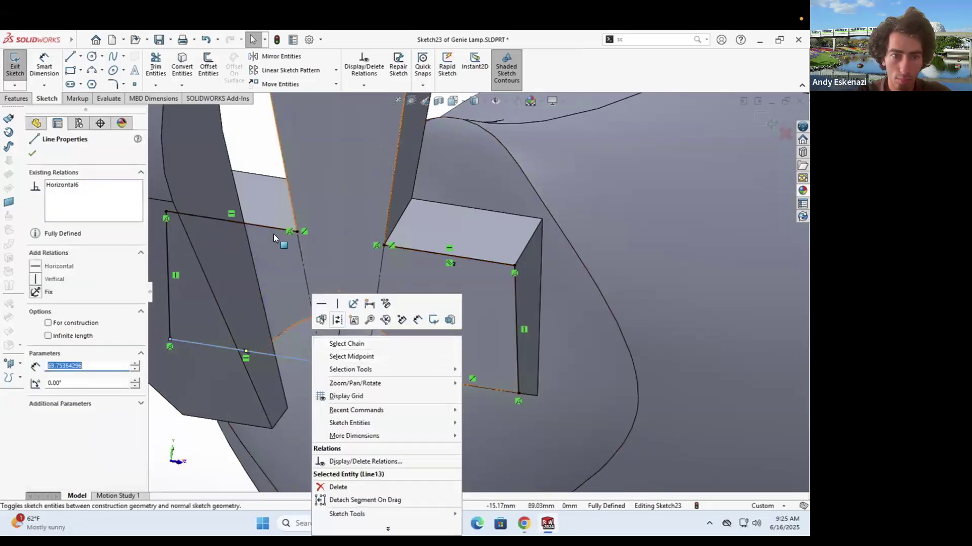
click(339, 321)
Step: Redraw the block region's inner side line and lower line so they end at the lamp body's curved edge, and constrain the side line's end there
click(374, 326)
click(71, 56)
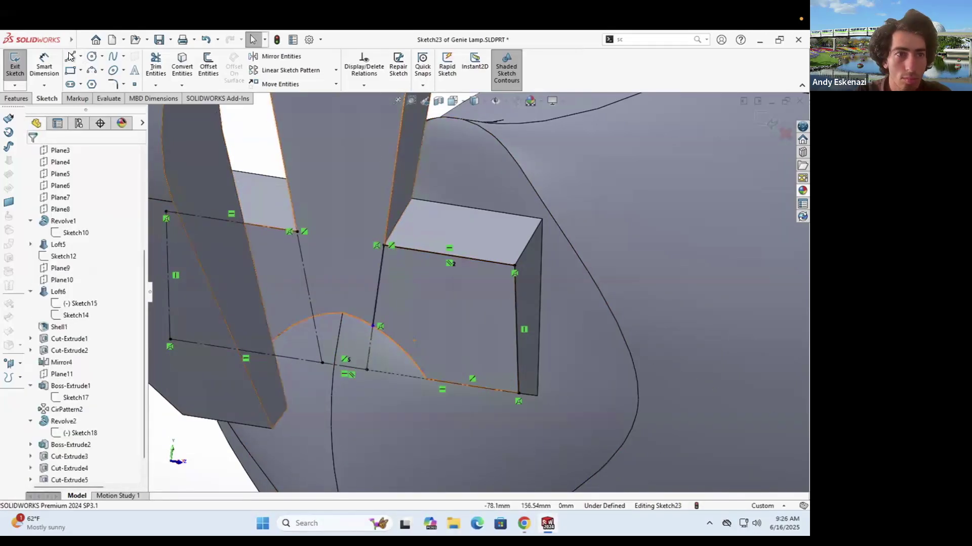
click(426, 379)
key(Escape)
drag(373, 326, 375, 303)
ctrl+click(381, 331)
click(52, 339)
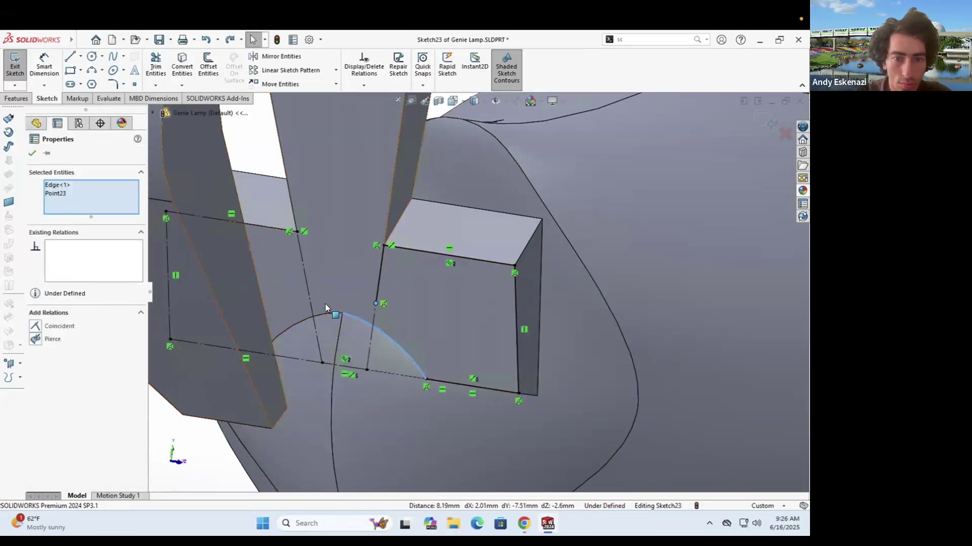
Step: Try to trace the lamp body's curved edge with a three-point arc tangent to that edge, and delete the arc
click(92, 71)
click(373, 326)
click(394, 353)
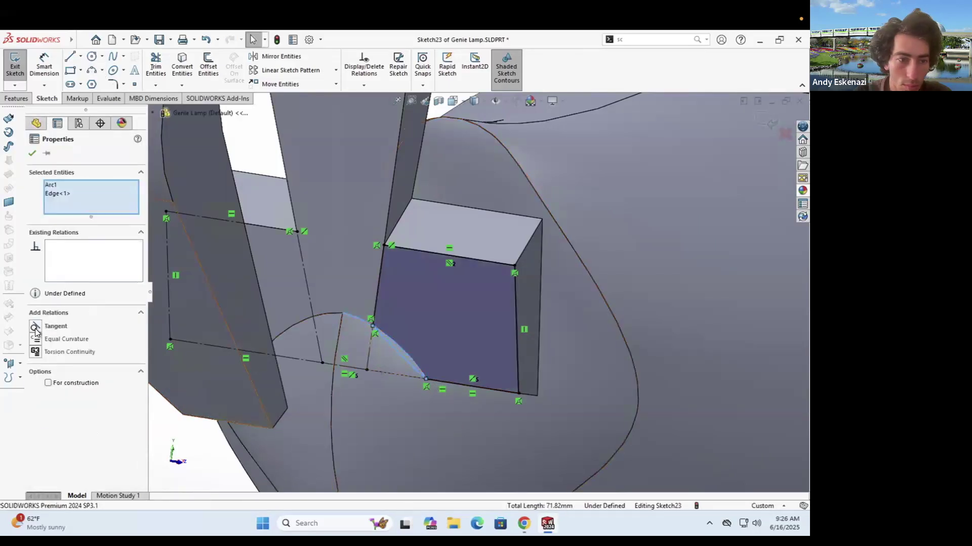
scroll(408, 354, down, 5)
click(408, 356)
key(Delete)
Step: Try a second three-point arc between the side line's end and the lower line's end, and delete it
click(93, 71)
click(314, 279)
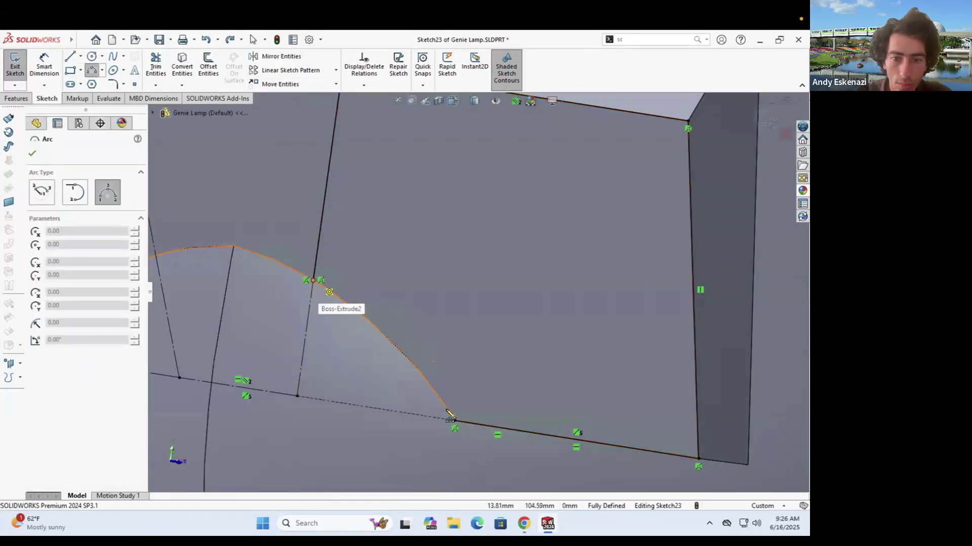
click(455, 421)
click(433, 332)
key(Escape)
click(433, 334)
key(Delete)
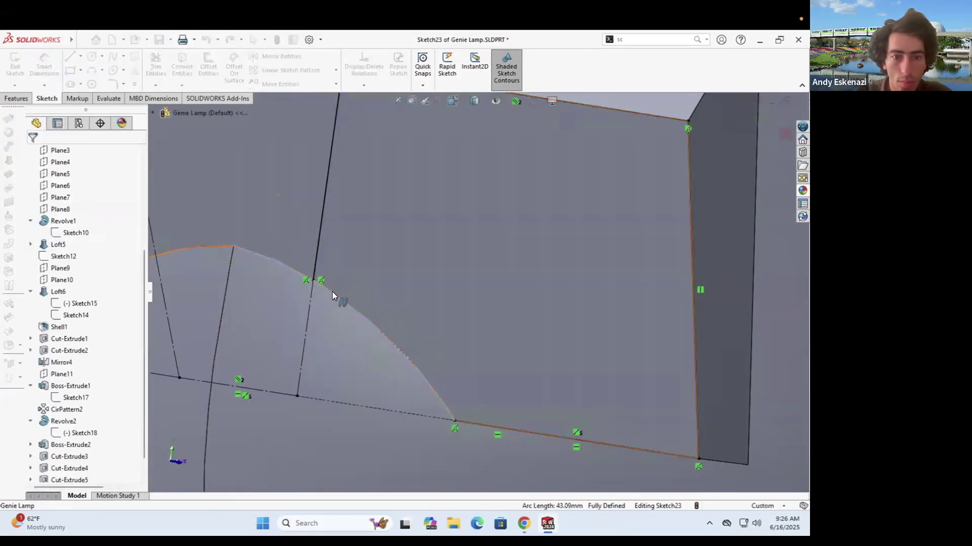
Step: Leave the sketch, start a new one on the base block's inner face, and draw a short line down from the handle's corner
click(275, 260)
click(19, 70)
scroll(435, 278, up, 5)
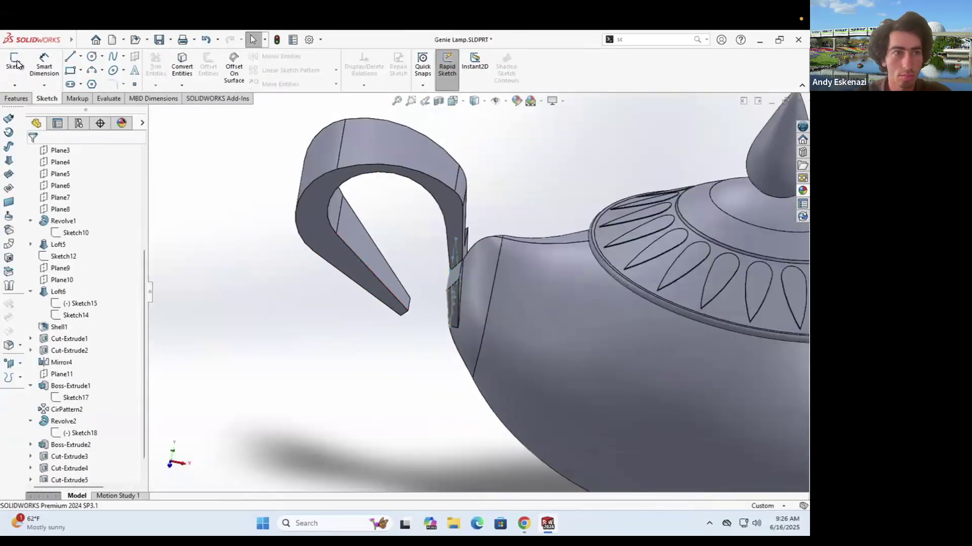
click(16, 66)
middle_drag(385, 273, 413, 282)
click(412, 282)
scroll(413, 282, up, 5)
scroll(313, 213, down, 10)
key(l)
click(366, 211)
click(367, 243)
key(Escape)
click(367, 243)
middle_drag(368, 265, 344, 251)
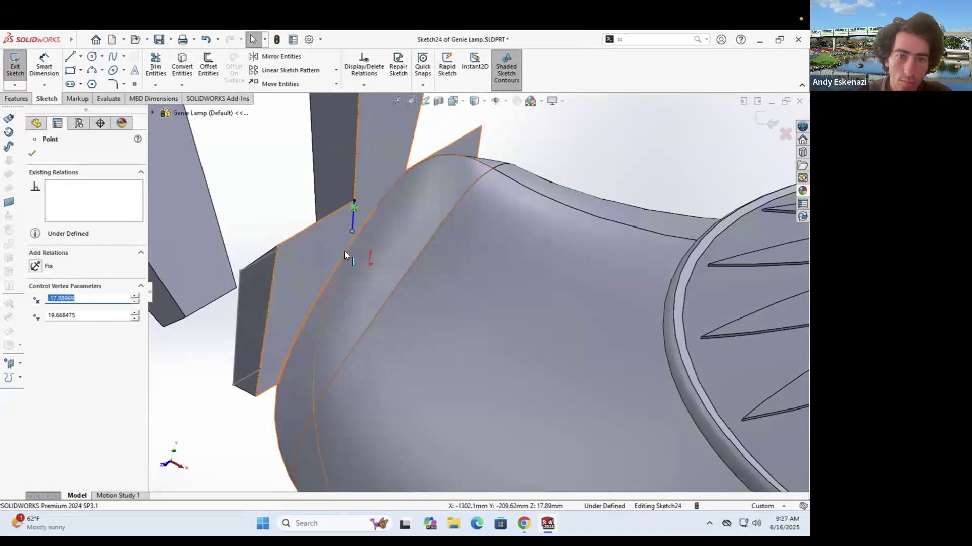
Step: Constrain the short line collinear with the handle's edge, with its lower end on the lamp body's curved edge
click(274, 286)
ctrl+click(353, 239)
ctrl+click(353, 239)
ctrl+click(354, 222)
click(57, 326)
Step: Draw a line along the block's lower edge from its outer corner to the lamp body's curved edge
key(Escape)
mouse_move(263, 213)
middle_down()
mouse_move(297, 243)
mouse_move(263, 215)
middle_up()
click(69, 56)
click(250, 394)
click(273, 381)
key(Escape)
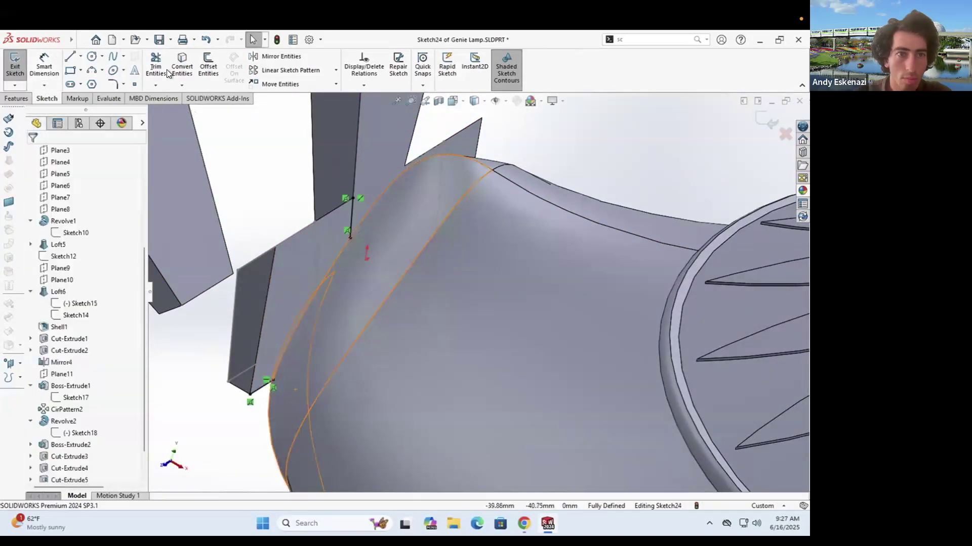
Step: Convert the lamp body's curved edge into the sketch and trim its excess beyond the short line's end
click(181, 66)
key(Return)
click(156, 66)
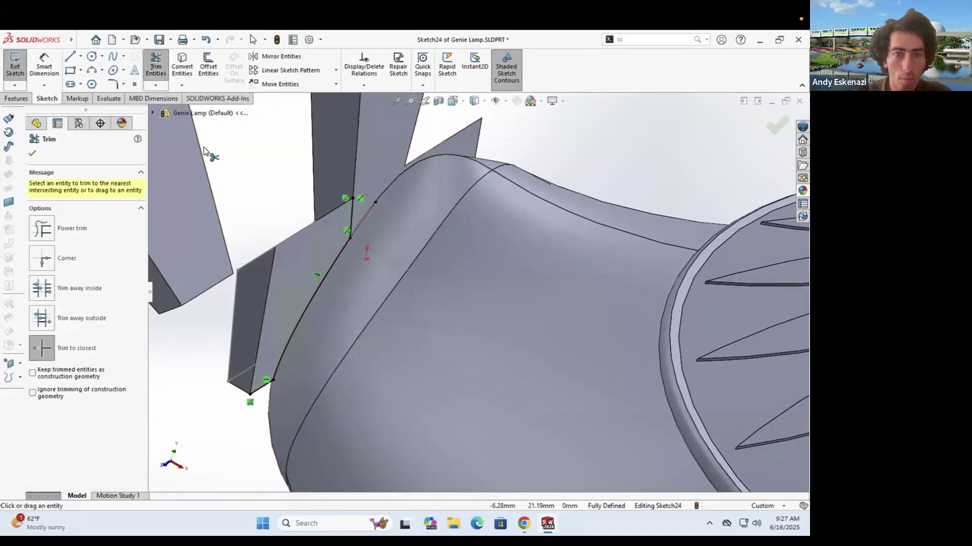
Step: Close the profile with lines from the handle's corner along the block's upper edge and down its outer edge
click(70, 56)
click(352, 198)
click(276, 247)
click(250, 394)
Step: Remove the leftover base block with a lofted cut between the two profiles sketched on its faces
click(15, 98)
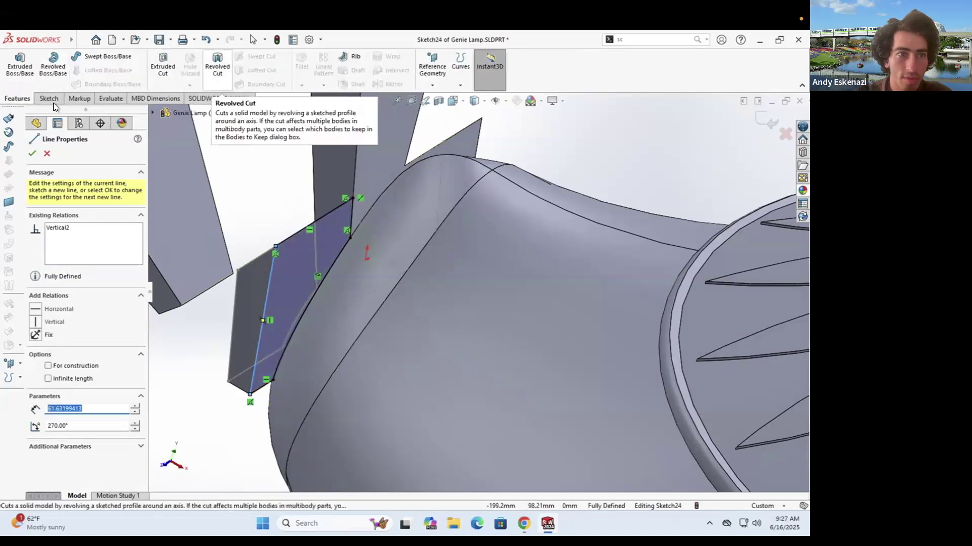
click(162, 66)
click(261, 70)
mouse_move(318, 276)
middle_down()
mouse_move(253, 286)
mouse_move(346, 301)
mouse_move(425, 289)
mouse_move(465, 297)
mouse_move(430, 304)
middle_up()
click(253, 286)
key(Return)
scroll(465, 296, down, 4)
scroll(479, 321, up, 3)
click(387, 84)
key(Escape)
middle_drag(492, 284, 510, 265)
scroll(509, 265, up, 3)
scroll(509, 264, down, 4)
Step: Mirror the lofted cut about the Front Plane
click(385, 82)
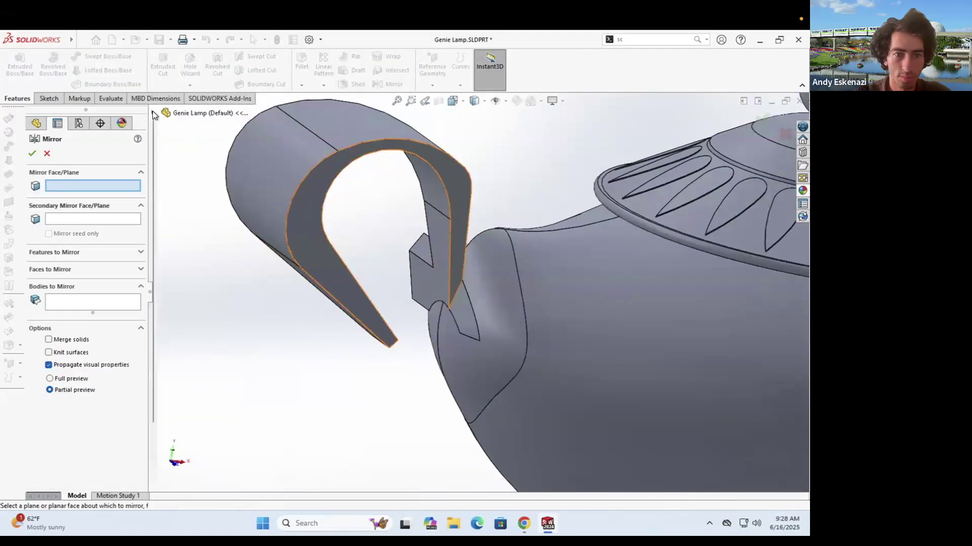
click(162, 112)
click(208, 183)
scroll(224, 389, down, 2)
click(54, 252)
click(210, 477)
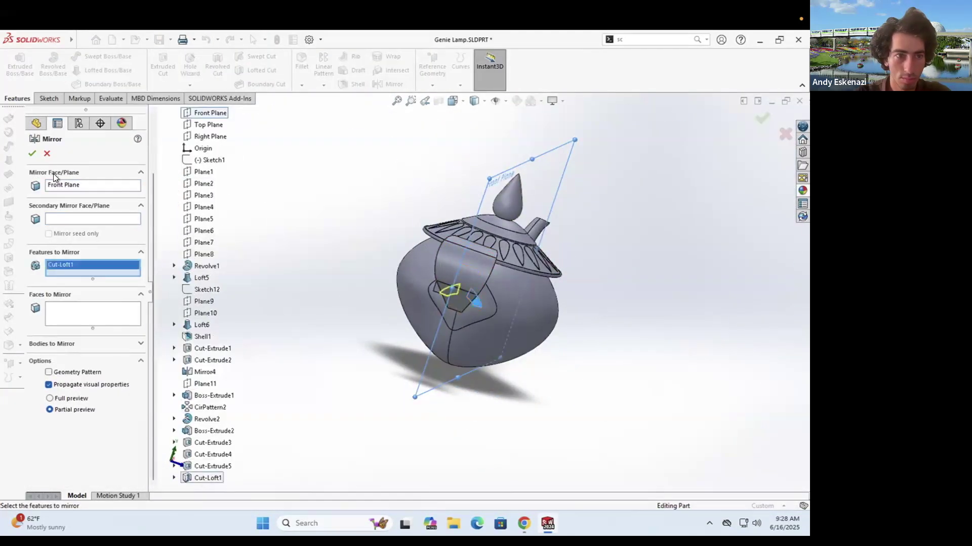
click(32, 154)
Step: Check the lamp reference picture in Chrome, return to SolidWorks and start a sketch on the handle's free end face
middle_drag(496, 309, 435, 313)
key(alt+Tab)
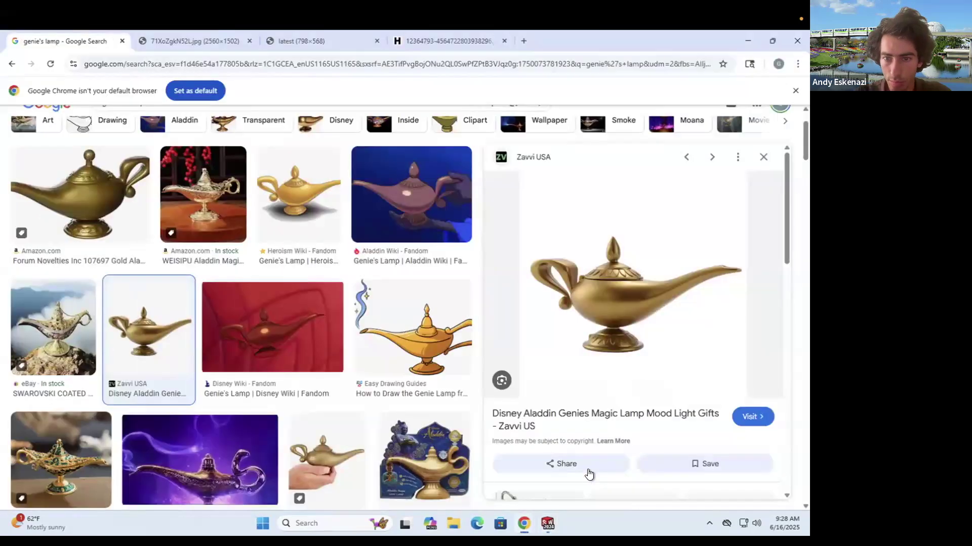
click(545, 520)
scroll(374, 273, down, 6)
key(s)
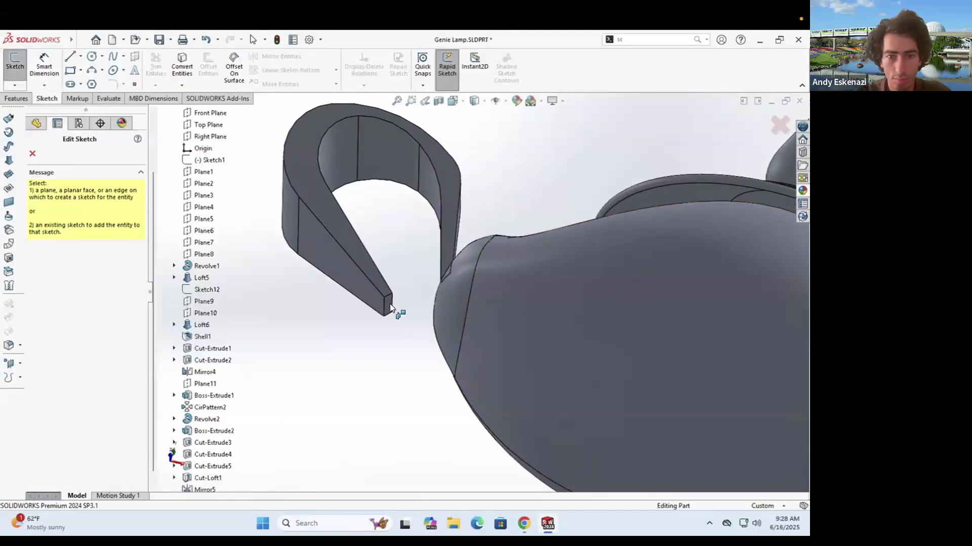
click(390, 303)
Step: Draw a centreline from the end face's side edge to its centre and up to its upper edge, and close the sketch
scroll(480, 409, down, 6)
click(81, 56)
click(90, 84)
scroll(429, 314, down, 4)
click(450, 360)
click(551, 361)
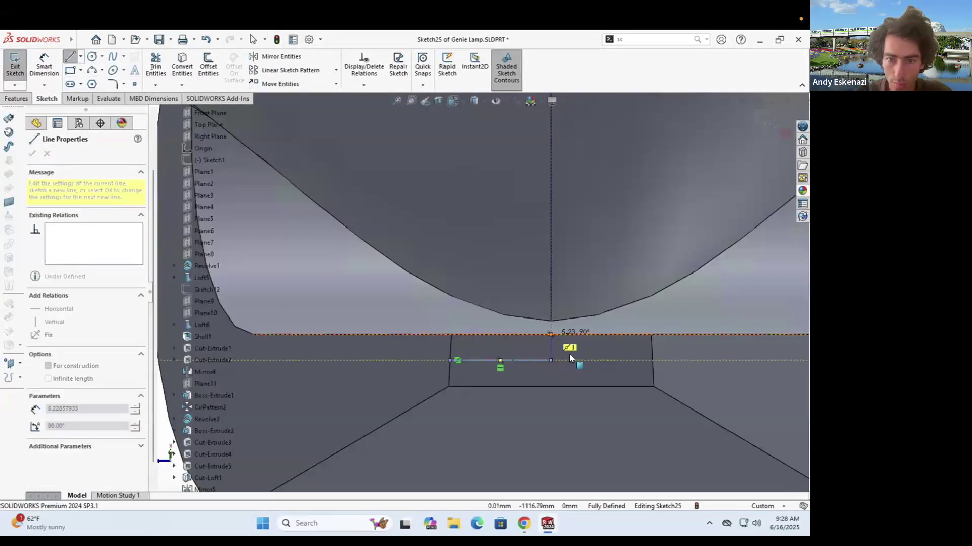
click(550, 335)
click(15, 66)
Step: Create a reference plane through the end face's centre point, perpendicular to the horizontal centreline
click(431, 70)
click(438, 100)
click(551, 360)
click(501, 360)
key(Return)
Step: Start a new sketch on the reference plane at the handle's free end
scroll(418, 234, up, 6)
mouse_move(418, 233)
middle_down()
mouse_move(402, 215)
mouse_move(358, 284)
middle_up()
click(48, 98)
click(15, 65)
scroll(673, 311, down, 8)
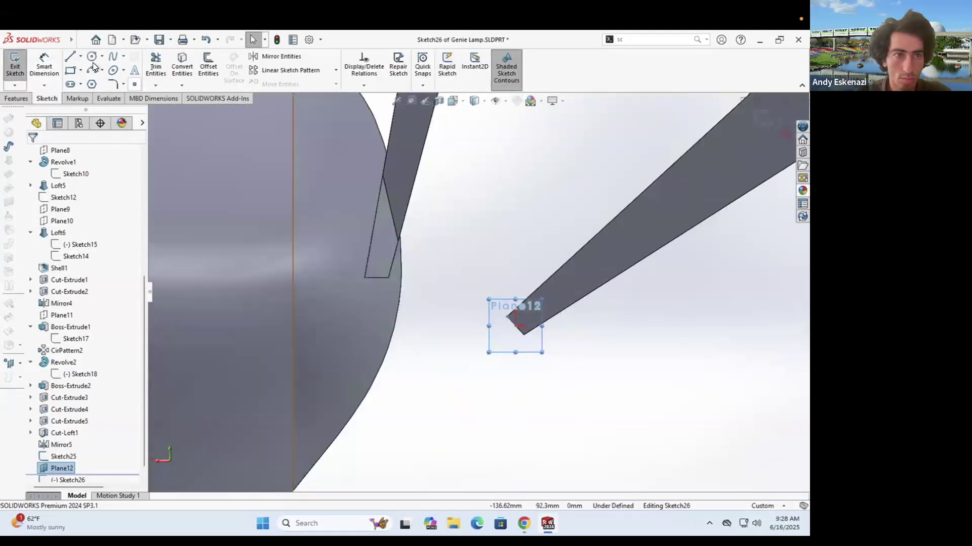
Step: Draw vertical lines up and down from the centre of the handle's end and make them equal
click(92, 57)
click(70, 56)
click(515, 326)
click(516, 240)
key(Escape)
click(71, 56)
click(515, 326)
click(515, 411)
click(515, 274)
ctrl+click(515, 364)
click(44, 392)
key(Escape)
Step: Draw a three-point semicircular arc joining the outer ends of the two vertical lines
click(92, 70)
click(515, 240)
click(515, 411)
click(446, 374)
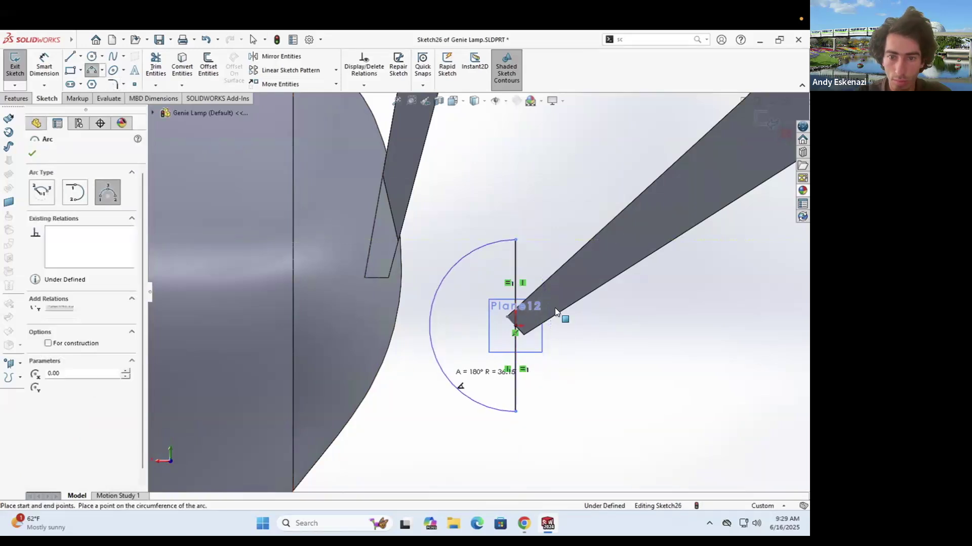
click(554, 308)
key(Escape)
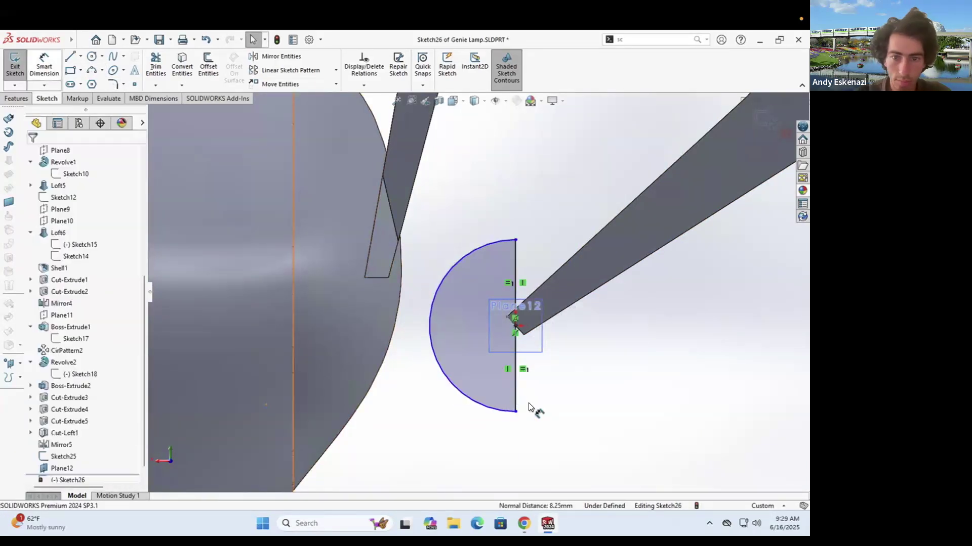
Step: Dimension the lower vertical line to 40 mm
click(515, 390)
click(557, 391)
text(40)
key(Return)
scroll(395, 254, up, 4)
Step: Revolve the semicircle around its vertical line to form a ball at the handle's end
click(17, 99)
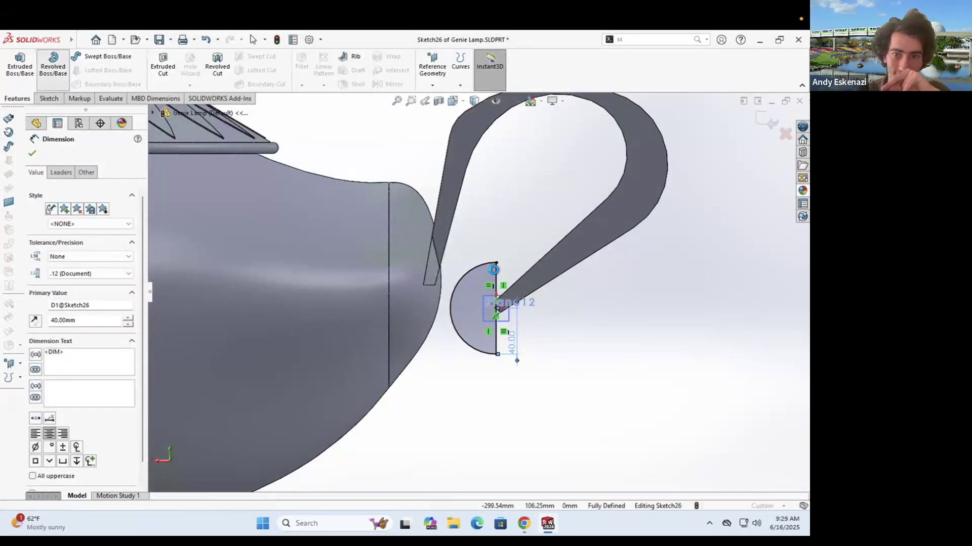
click(495, 269)
click(32, 153)
scroll(466, 279, up, 3)
mouse_move(465, 279)
middle_down()
mouse_move(521, 287)
mouse_move(405, 286)
mouse_move(518, 328)
mouse_move(621, 202)
mouse_move(729, 217)
middle_up()
Step: Edit the ball's sketch, set the lower line's length to 30 mm, and rebuild the ball
scroll(497, 287, down, 2)
click(30, 480)
right_click(54, 466)
click(66, 317)
double_click(522, 351)
text(30)
key(Return)
click(10, 58)
click(11, 57)
scroll(536, 304, up, 5)
scroll(518, 303, down, 5)
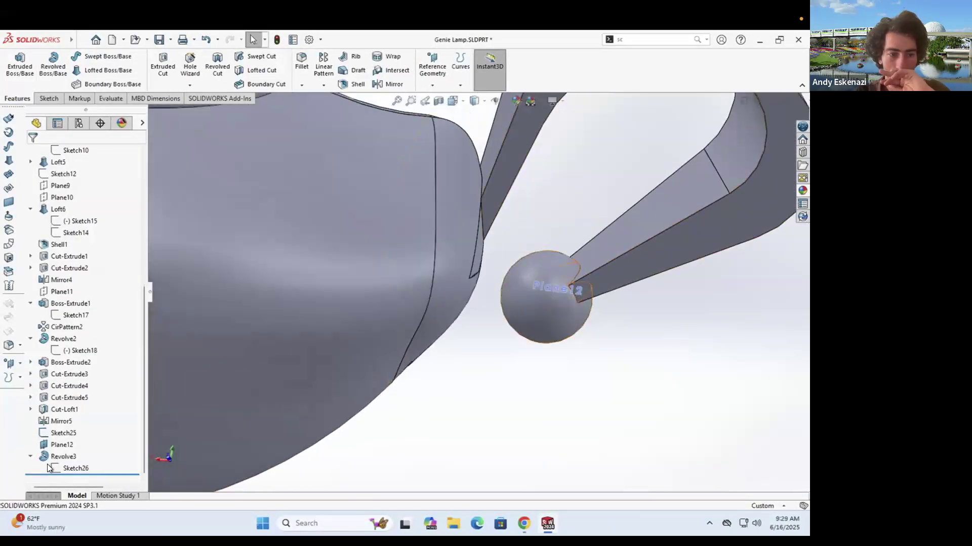
Step: Reopen the ball's sketch, delete the relations fixing its centre, and move the centre away from the handle's end
right_click(48, 468)
click(59, 318)
scroll(684, 317, down, 8)
right_click(446, 318)
click(468, 404)
right_click(446, 330)
click(470, 471)
drag(447, 324, 414, 351)
Step: Draw a construction line from the ball's centre to the handle's end edge
click(80, 56)
click(97, 82)
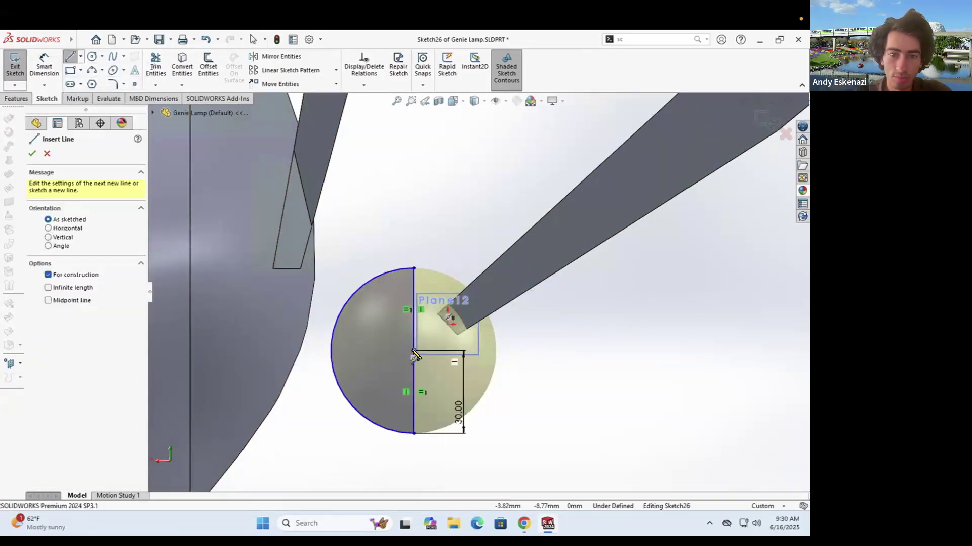
click(414, 352)
scroll(439, 332, down, 5)
click(448, 292)
key(Escape)
Step: Try a coincident relation between the construction line and the handle end's centre point, and undo it
ctrl+click(463, 308)
click(35, 339)
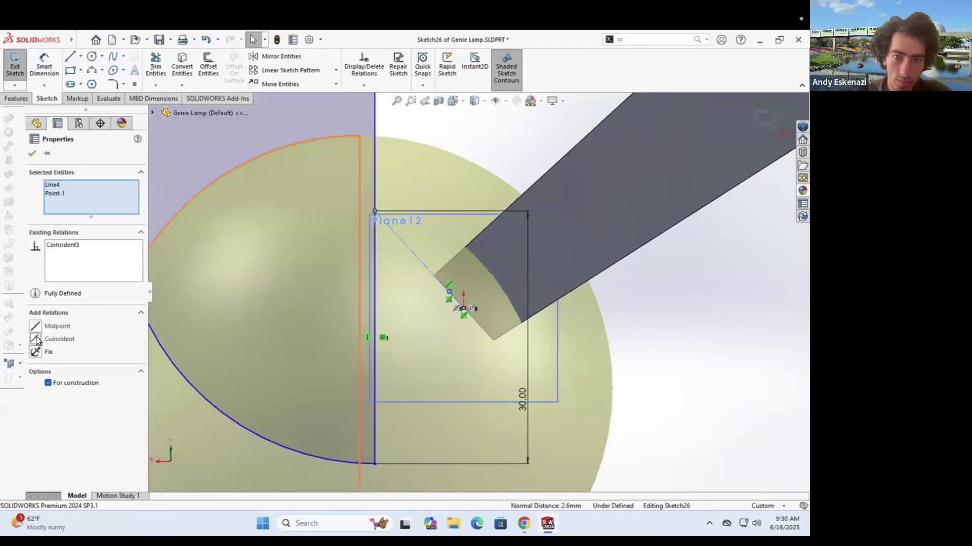
key(ctrl+z)
Step: Make the construction line perpendicular to the handle's end edge
click(457, 319)
ctrl+click(478, 322)
click(36, 365)
Step: Set the construction line's length to 20 mm and exit the sketch to rebuild the ball
click(44, 65)
scroll(477, 293, up, 2)
click(435, 334)
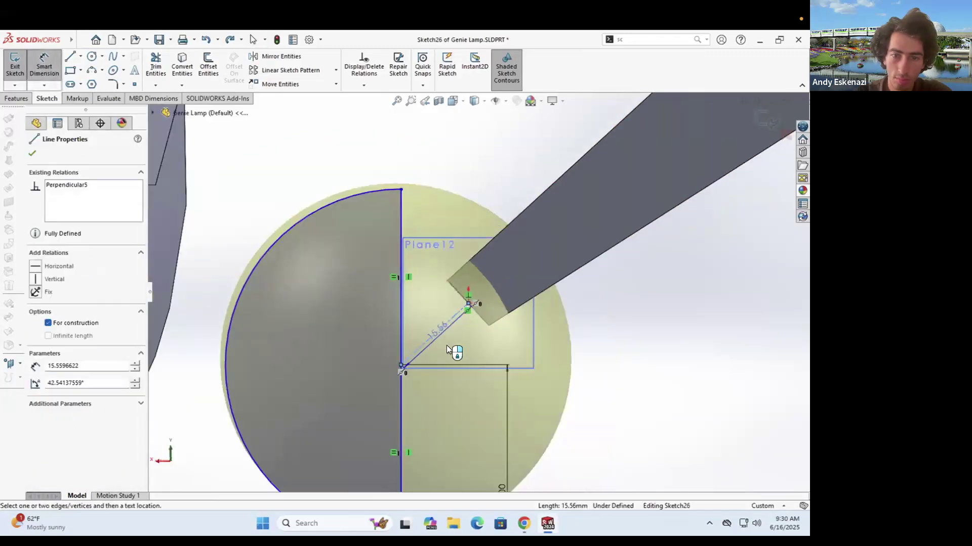
click(454, 350)
text(20)
key(Return)
scroll(454, 350, up, 4)
click(15, 66)
scroll(364, 252, up, 4)
Step: Hide the reference plane and the centreline sketch at the handle's end
middle_drag(364, 251, 440, 287)
right_click(437, 294)
click(455, 289)
scroll(444, 308, down, 3)
right_click(445, 309)
click(463, 300)
scroll(463, 300, up, 3)
Step: Fillet the handle's four long edges with a 5 mm radius
click(301, 61)
click(535, 169)
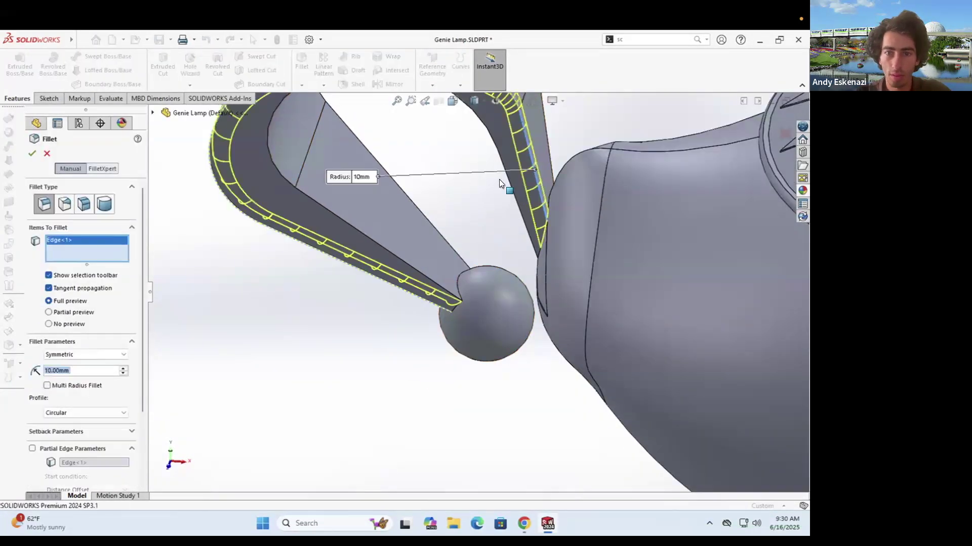
scroll(499, 180, up, 1)
click(500, 182)
middle_drag(364, 237, 536, 233)
click(311, 203)
click(332, 198)
text(5)
key(Return)
scroll(414, 202, up, 3)
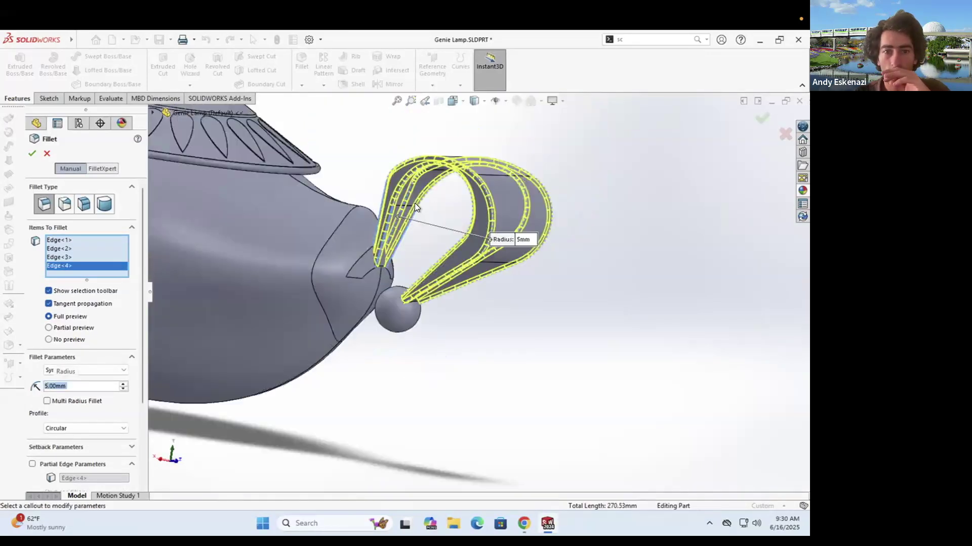
scroll(415, 203, down, 4)
middle_drag(414, 202, 445, 202)
click(32, 153)
Step: Start a sketch on the Front Plane after checking the lamp reference picture in the browser
scroll(481, 310, up, 4)
middle_drag(481, 311, 364, 296)
scroll(456, 299, up, 4)
middle_drag(566, 299, 691, 260)
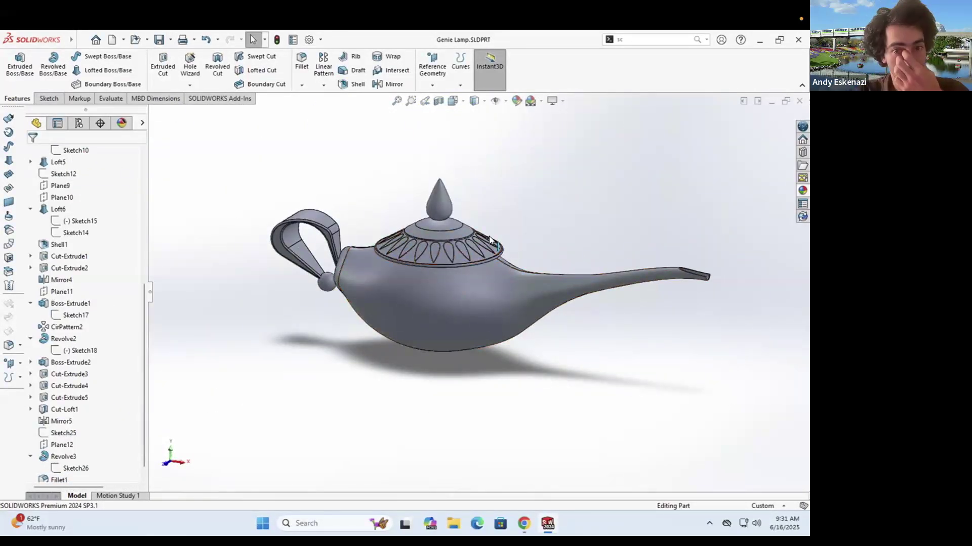
scroll(468, 207, up, 5)
click(60, 163)
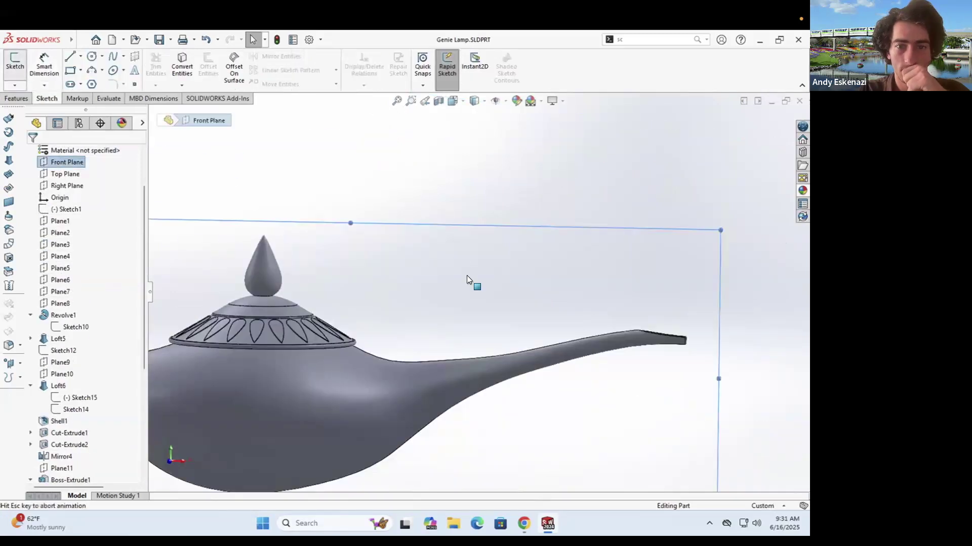
click(524, 523)
click(547, 521)
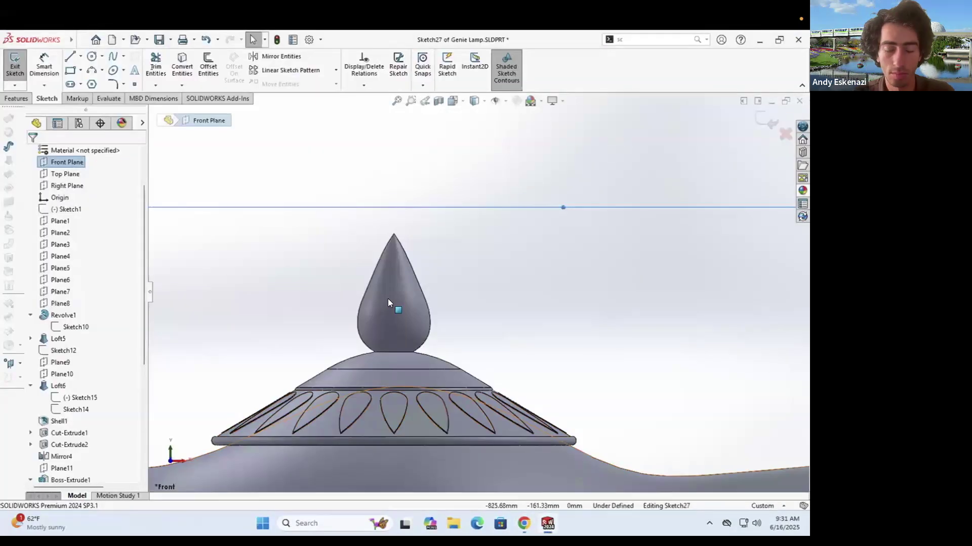
Step: Draw a bulging spline beside the finial, from its side edge around the wide part down into the lid
click(406, 330)
click(112, 55)
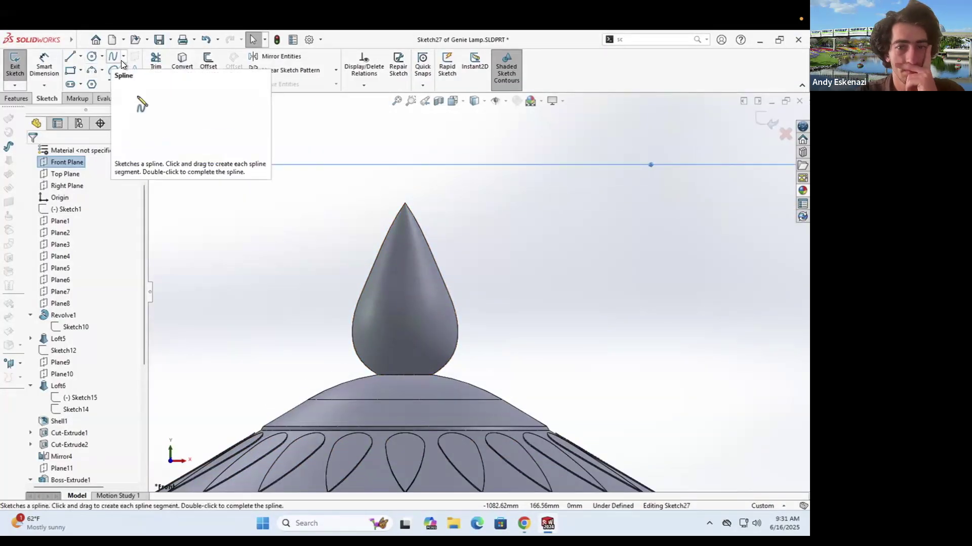
click(442, 278)
click(460, 305)
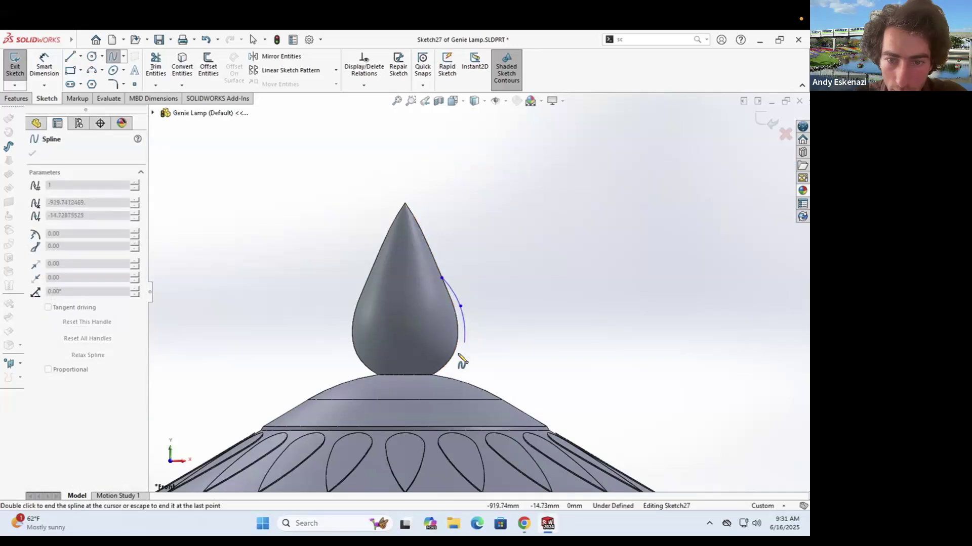
double_click(429, 382)
Step: Draw a horizontal line from the spline's upper end across the finial and a line down to its base centre
key(l)
click(441, 278)
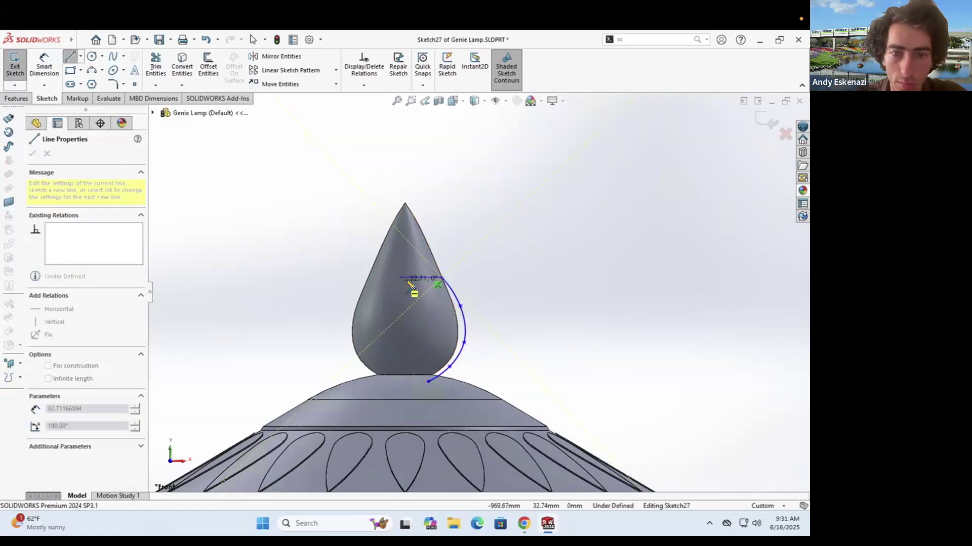
click(405, 375)
key(Escape)
Step: Convert the finial's circular base edge into the sketch
scroll(412, 374, up, 1)
key(c)
click(401, 348)
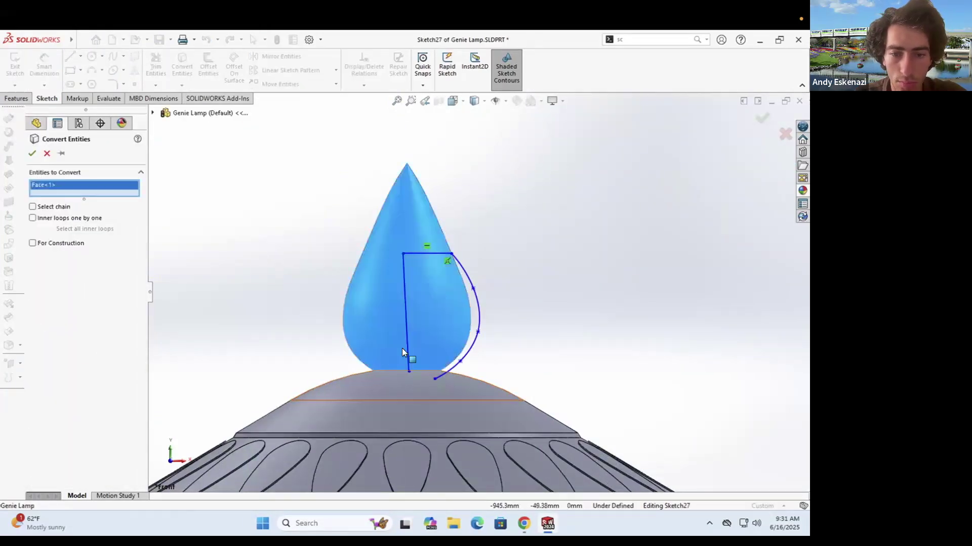
click(402, 348)
scroll(439, 311, down, 3)
middle_drag(439, 312, 441, 325)
click(443, 326)
click(32, 153)
Step: Constrain the vertical line's lower end to the base edge's midpoint and move the spline's lower end beneath it
scroll(442, 337, down, 3)
drag(435, 313, 430, 265)
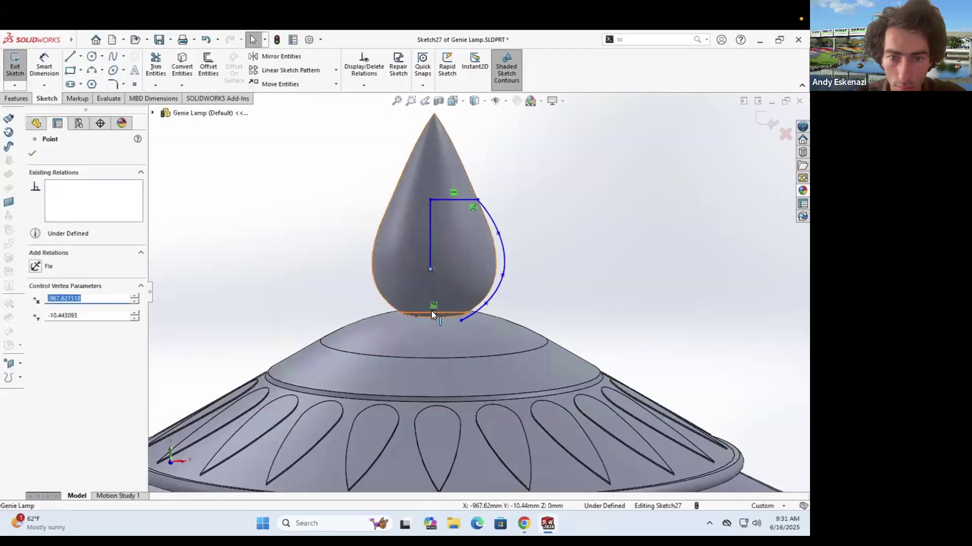
ctrl+click(433, 313)
click(431, 286)
drag(460, 319, 434, 328)
Step: Draw a line from the spline's lower end up to the base edge's midpoint to close the profile
scroll(449, 315, down, 3)
right_click(440, 310)
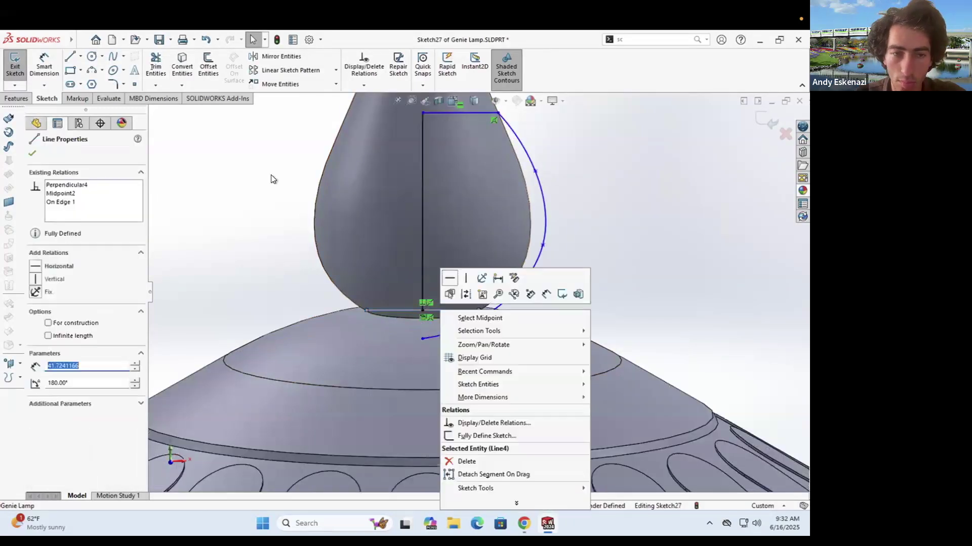
click(499, 293)
click(70, 56)
click(422, 339)
click(422, 310)
key(Escape)
scroll(483, 308, up, 4)
scroll(507, 250, down, 1)
mouse_move(458, 281)
middle_down()
mouse_move(471, 243)
mouse_move(463, 260)
middle_up()
scroll(472, 243, down, 1)
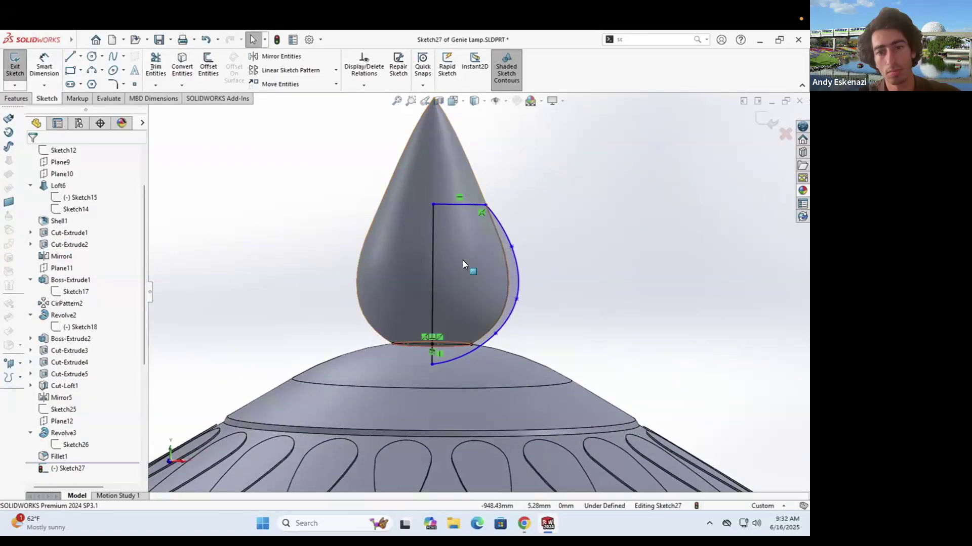
Step: Exit the bulging profile sketch and delete it
double_click(287, 326)
right_click(56, 469)
click(81, 387)
click(467, 218)
scroll(473, 293, up, 9)
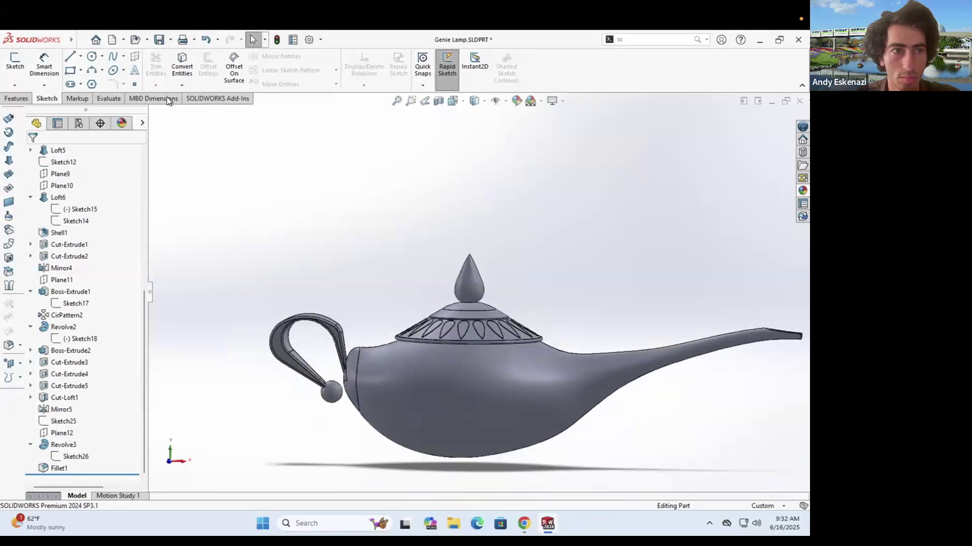
Step: Create a reference plane offset 100 mm from the Front Plane
click(17, 98)
click(435, 86)
click(444, 98)
click(154, 111)
click(211, 184)
middle_drag(324, 223, 319, 299)
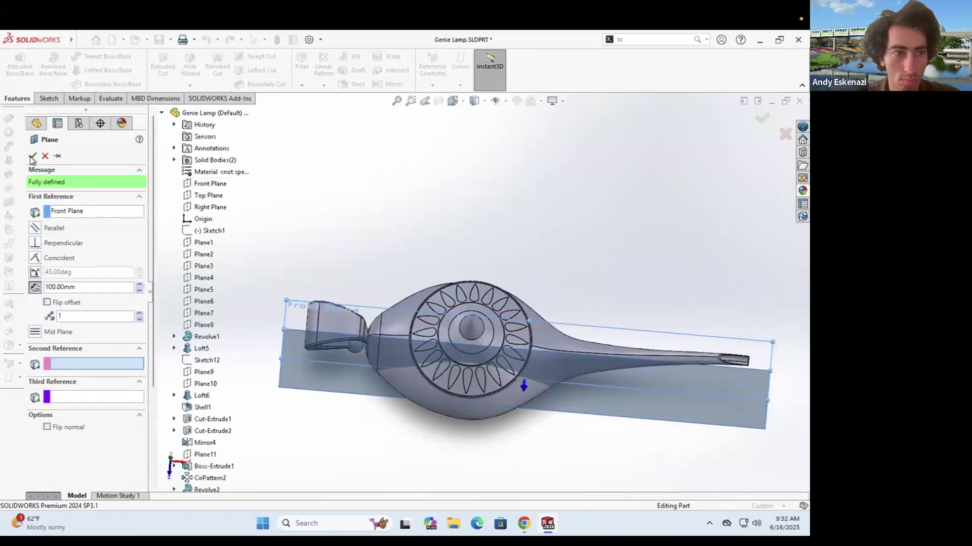
click(33, 157)
Step: On the new plane, sketch a half-petal spline from the finial's base edge, bulging outward and rising to the finial's middle
click(49, 99)
click(14, 65)
click(297, 365)
scroll(462, 250, down, 7)
click(112, 56)
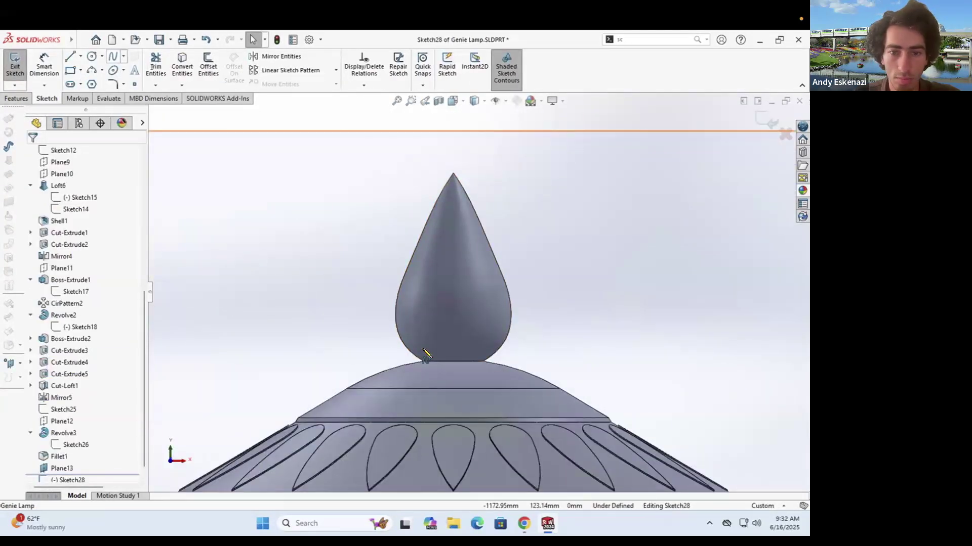
click(429, 361)
click(435, 273)
double_click(450, 244)
Step: Convert the finial's base edge into the sketch and draw a centerline from the spline's upper end to its midpoint
click(182, 65)
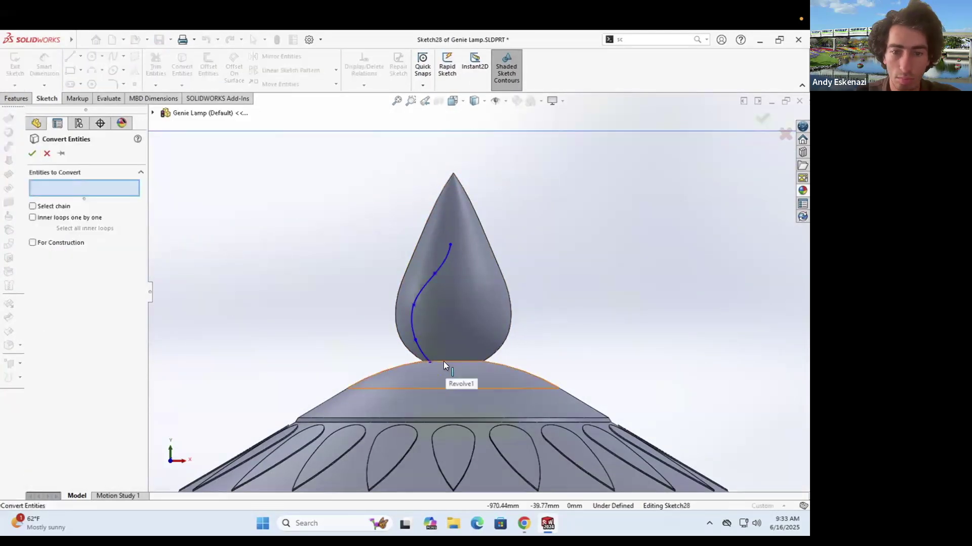
click(32, 154)
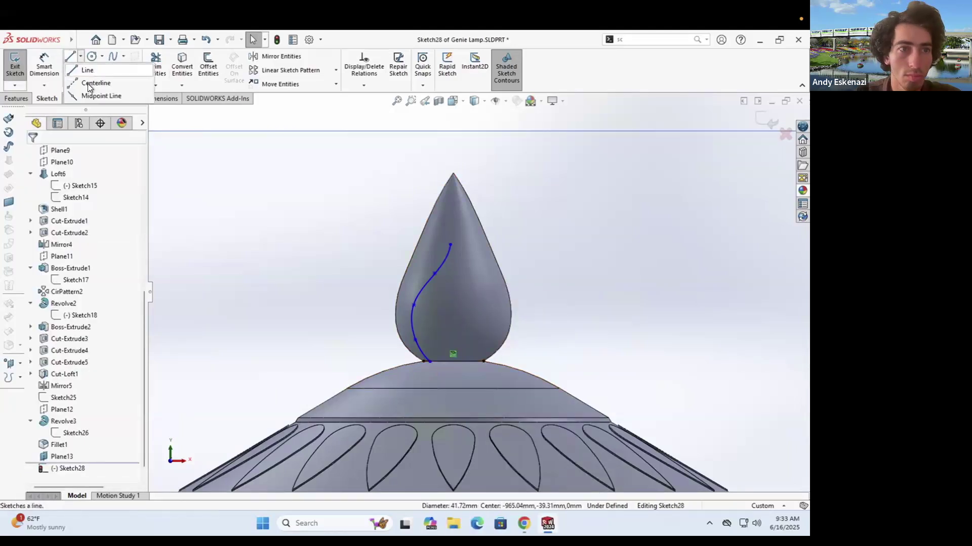
click(88, 84)
click(450, 245)
click(453, 361)
key(Escape)
Step: Widen the spline by moving its middle points and draw a line from its lower end to the base midpoint
drag(434, 273, 423, 281)
drag(414, 305, 410, 309)
key(Escape)
scroll(474, 264, down, 1)
click(70, 56)
click(420, 383)
click(449, 382)
key(Escape)
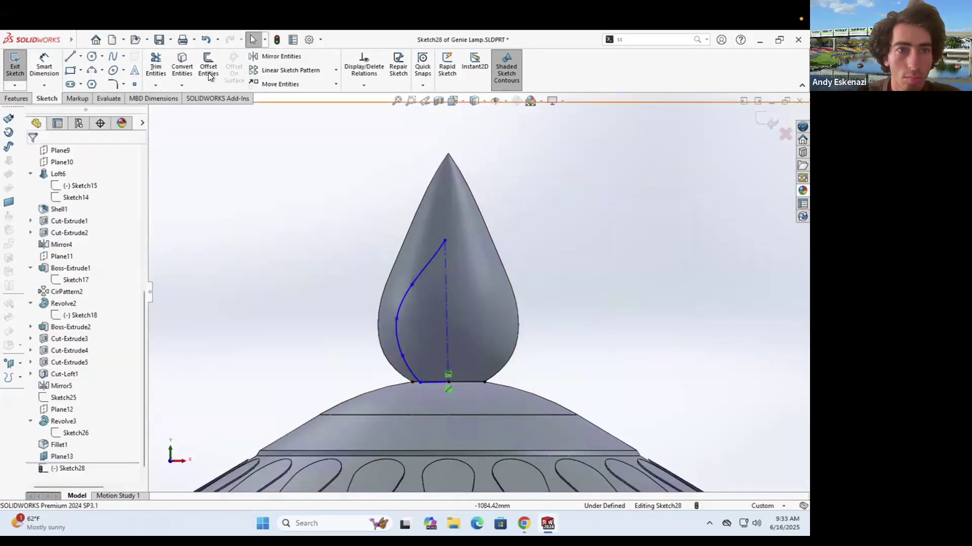
Step: Mirror the half petal about the centerline and adjust the spline points to refine the petal's outline
click(280, 56)
right_click(443, 390)
middle_drag(445, 317, 440, 343)
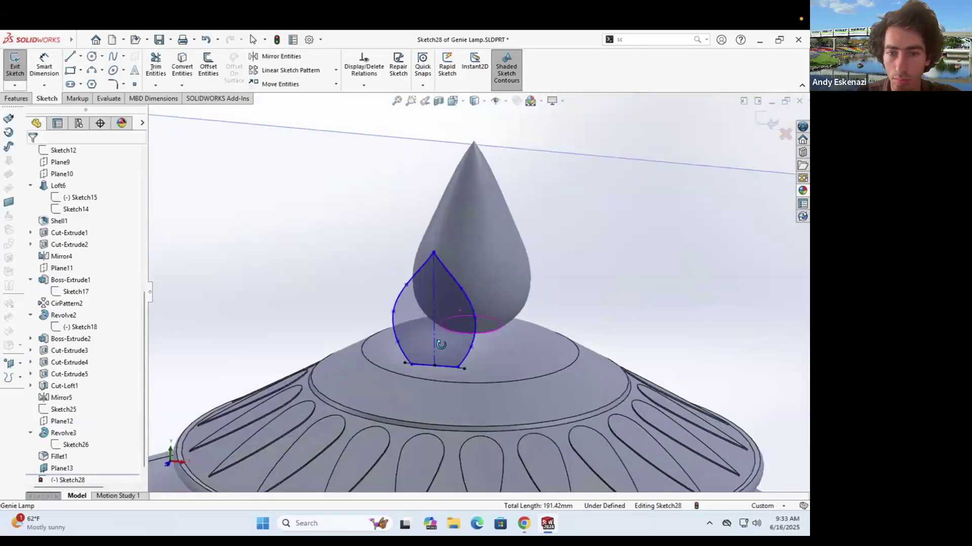
scroll(408, 354, down, 2)
drag(411, 384, 423, 385)
drag(394, 352, 399, 355)
drag(388, 309, 397, 314)
drag(408, 271, 415, 268)
Step: Extrude the petal profile 1 mm, starting from the finial's curved face instead of the sketch plane
key(Escape)
click(16, 98)
click(20, 66)
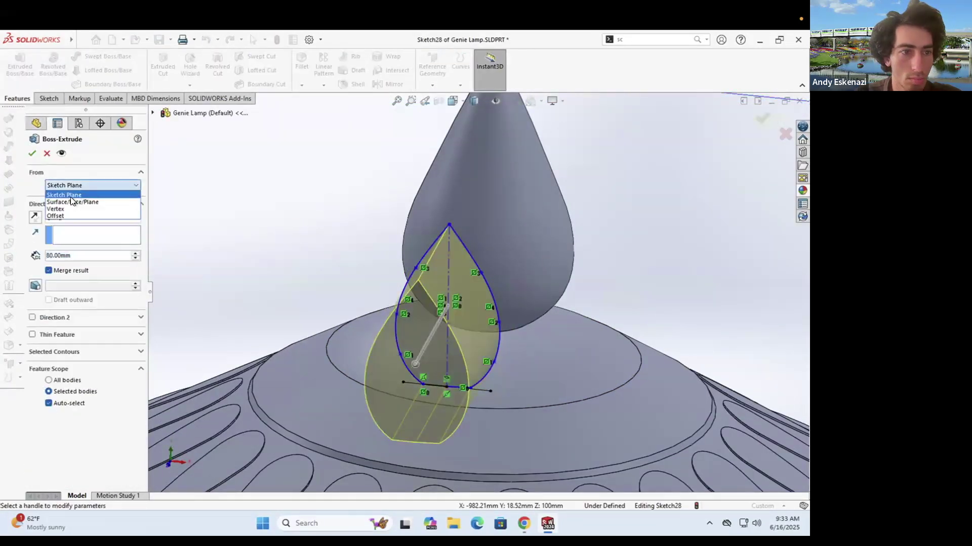
click(72, 201)
click(503, 241)
middle_drag(503, 241, 576, 243)
double_click(71, 271)
text(1)
key(Return)
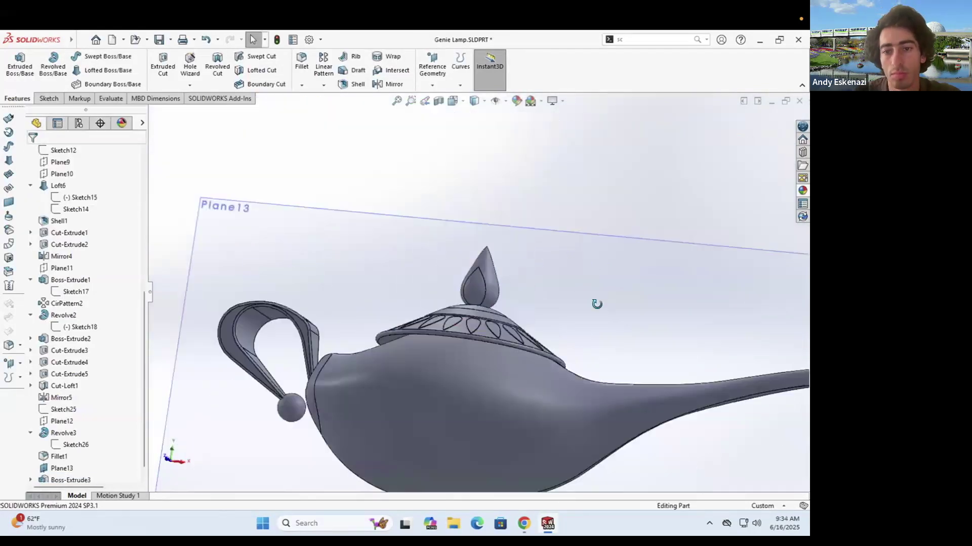
Step: Try to mirror the finial's petal about the Front Plane
scroll(502, 295, up, 3)
scroll(468, 273, down, 3)
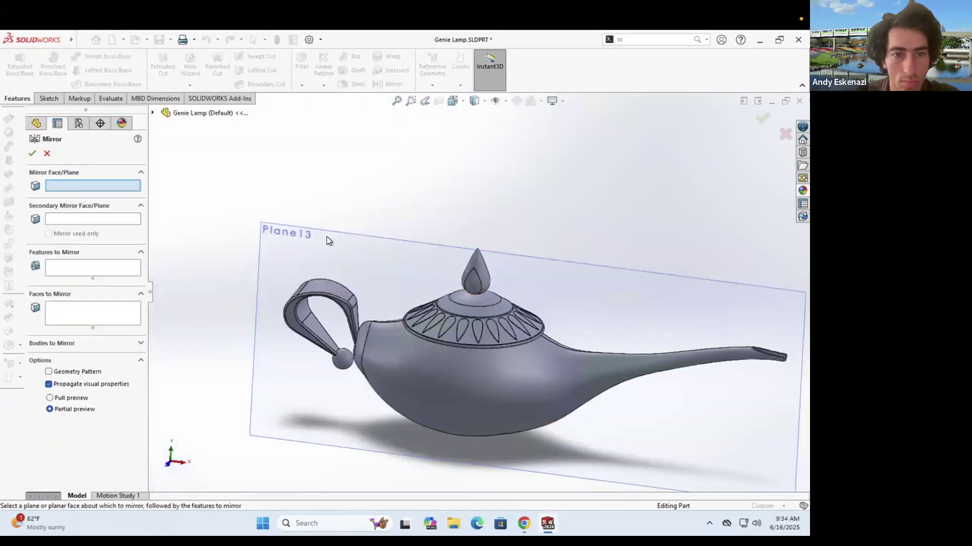
click(152, 112)
click(210, 183)
scroll(513, 297, up, 2)
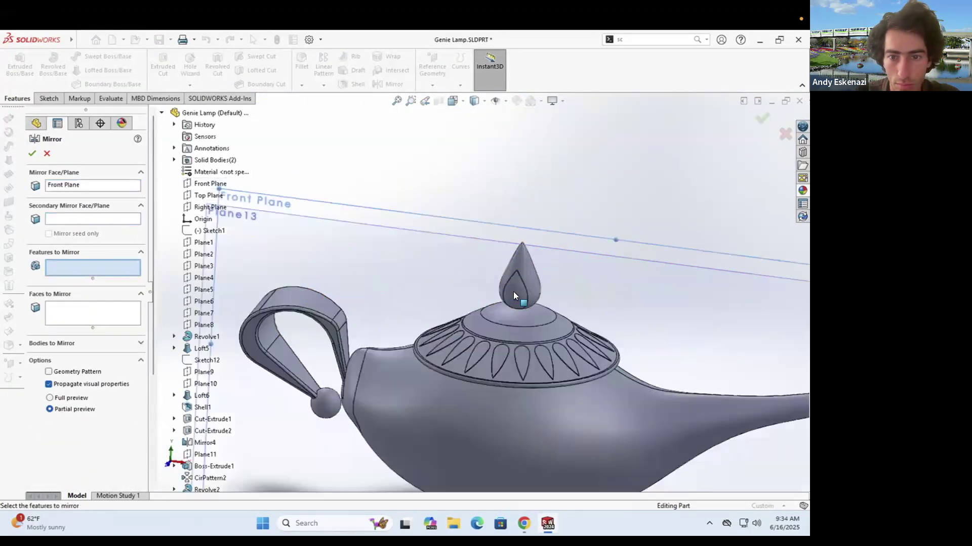
click(32, 154)
middle_drag(505, 308, 500, 274)
scroll(496, 305, up, 2)
key(Escape)
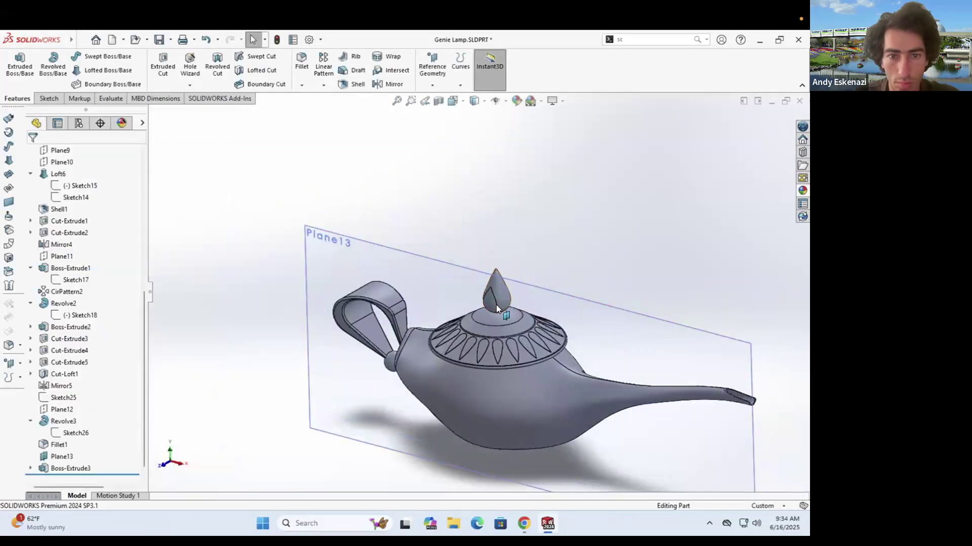
Step: Create a plane offset 200 mm from the petal's sketch plane, flipped to the far side of the lamp
click(431, 67)
click(440, 97)
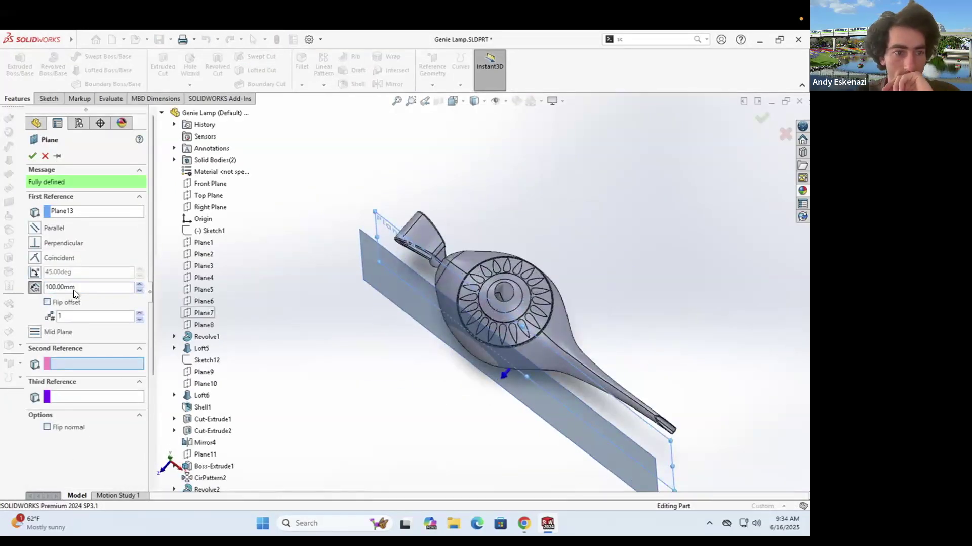
click(47, 303)
double_click(77, 288)
text(200)
click(33, 155)
Step: Start a sketch on the new far-side plane and convert the petal sketch's outline into it
click(49, 98)
click(15, 66)
click(433, 195)
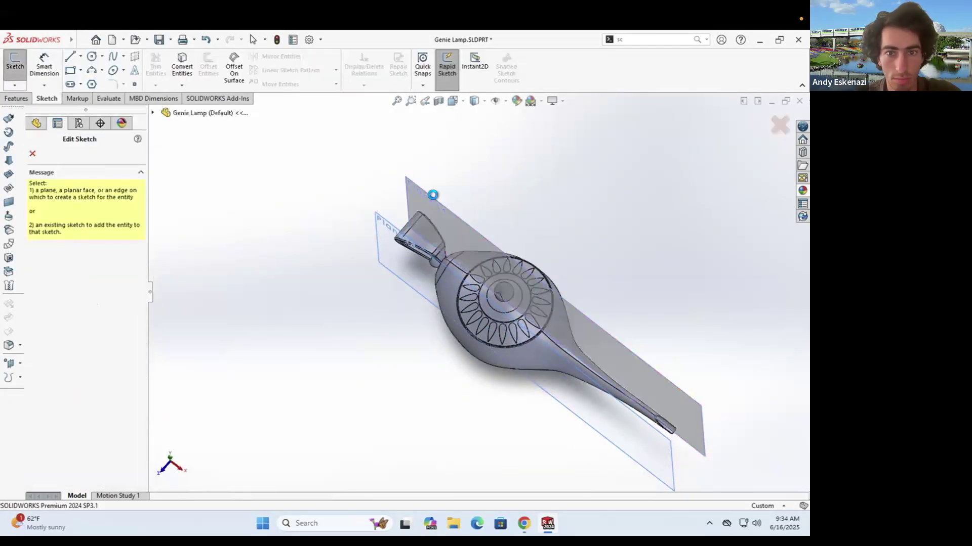
click(163, 110)
scroll(208, 453, down, 10)
click(174, 454)
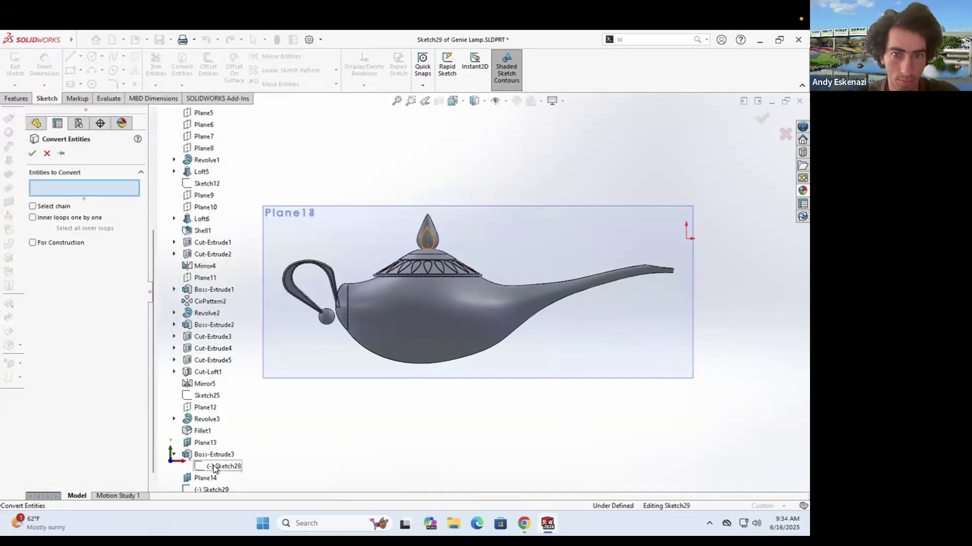
click(213, 465)
click(32, 153)
Step: Try to extrude the copied petal outline 1 mm starting from the finial's curved face
middle_drag(602, 233, 512, 234)
click(16, 99)
click(19, 66)
click(70, 188)
click(69, 202)
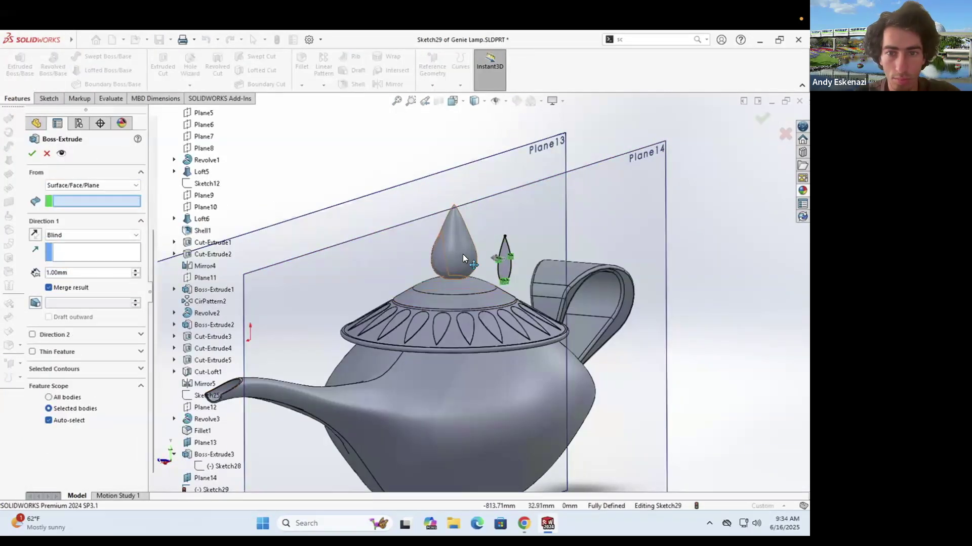
click(463, 254)
scroll(462, 254, down, 4)
middle_drag(462, 254, 463, 287)
scroll(463, 287, down, 2)
mouse_move(463, 253)
middle_down()
mouse_move(415, 245)
mouse_move(455, 245)
middle_up()
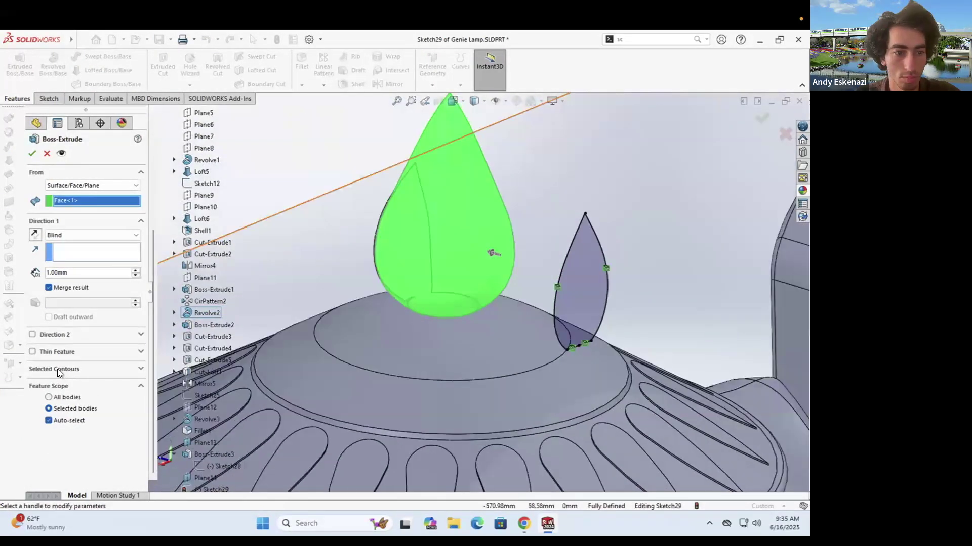
Step: Try extruding the copied petal region from its sketch plane up to the finial's surface
click(67, 195)
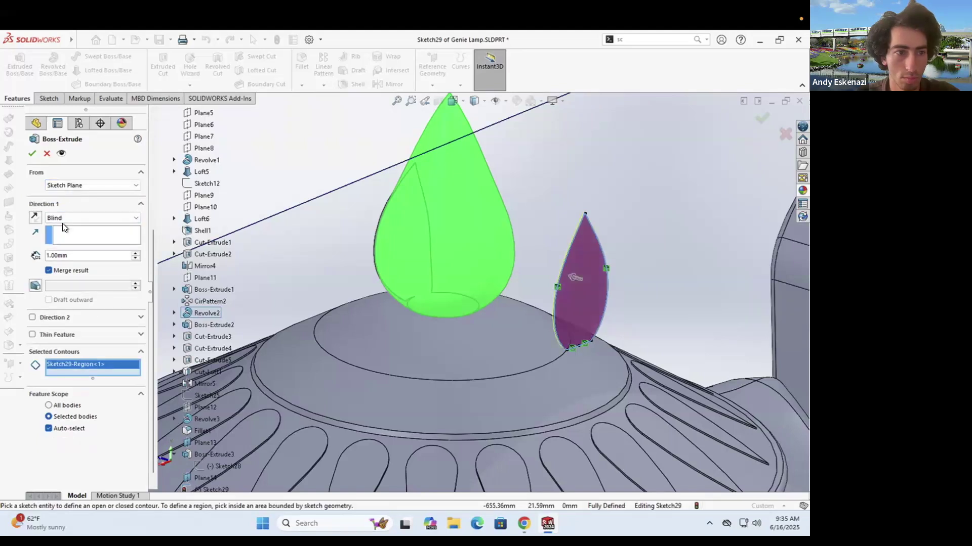
click(62, 220)
click(66, 255)
click(466, 275)
mouse_move(465, 275)
middle_down()
mouse_move(500, 277)
mouse_move(485, 288)
middle_up()
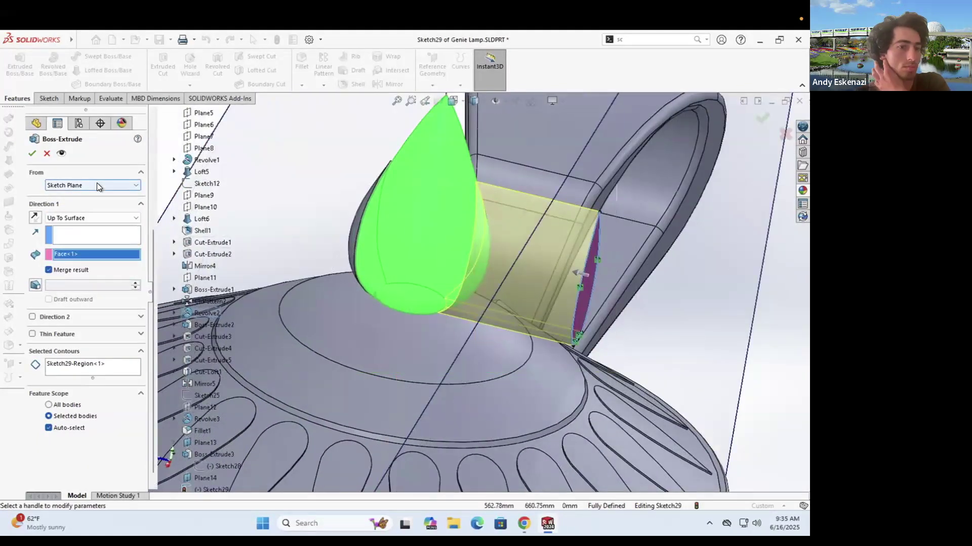
click(48, 98)
click(15, 65)
Step: Circular-pattern the extruded petal around the lid's circular edge with 2 equally spaced instances over 360 degrees
click(17, 98)
click(323, 85)
click(344, 111)
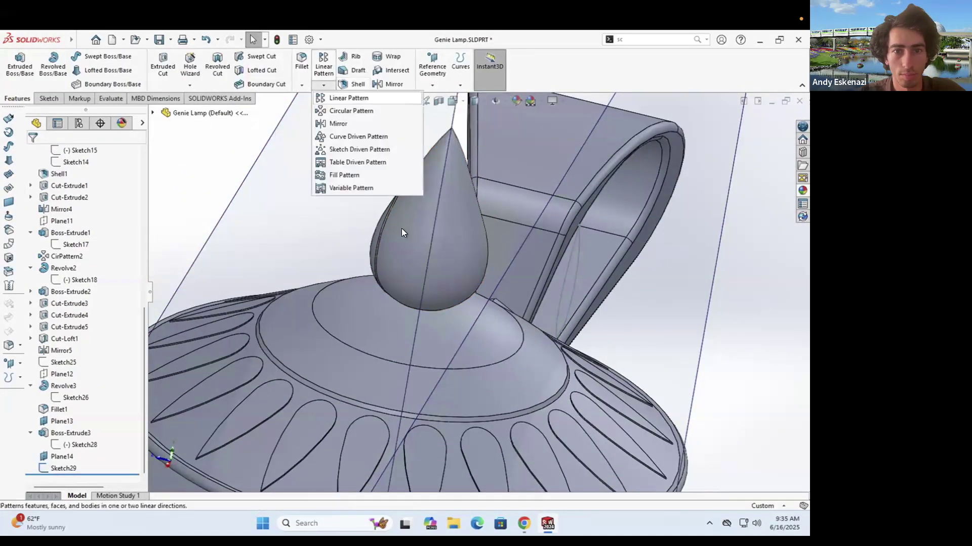
middle_drag(402, 229, 312, 322)
click(83, 302)
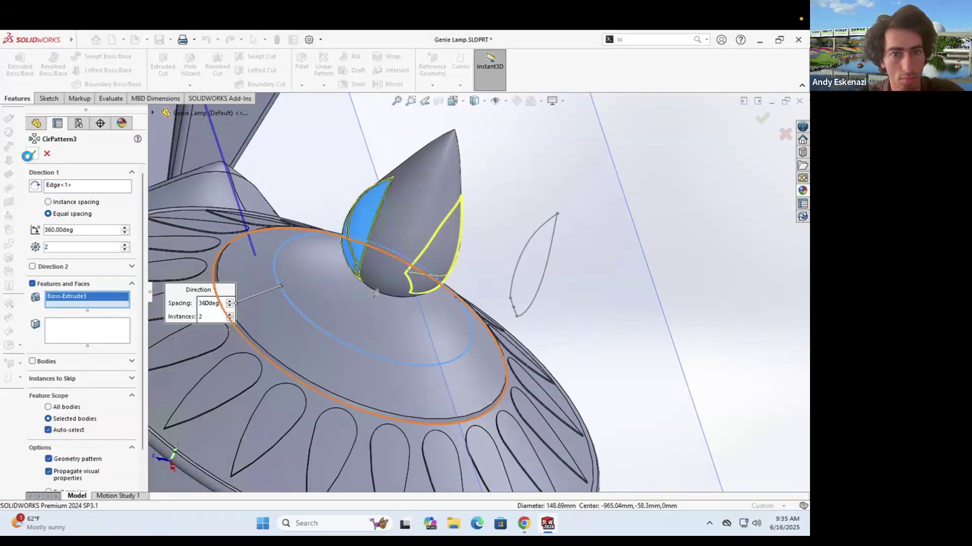
Step: Hide the two offset reference planes
right_click(415, 301)
click(458, 286)
right_click(649, 260)
click(691, 246)
scroll(505, 263, up, 5)
middle_drag(443, 200, 445, 337)
Step: Check the lamp reference picture in the browser, return to SOLIDWORKS and start a sketch on the Front Plane
click(523, 523)
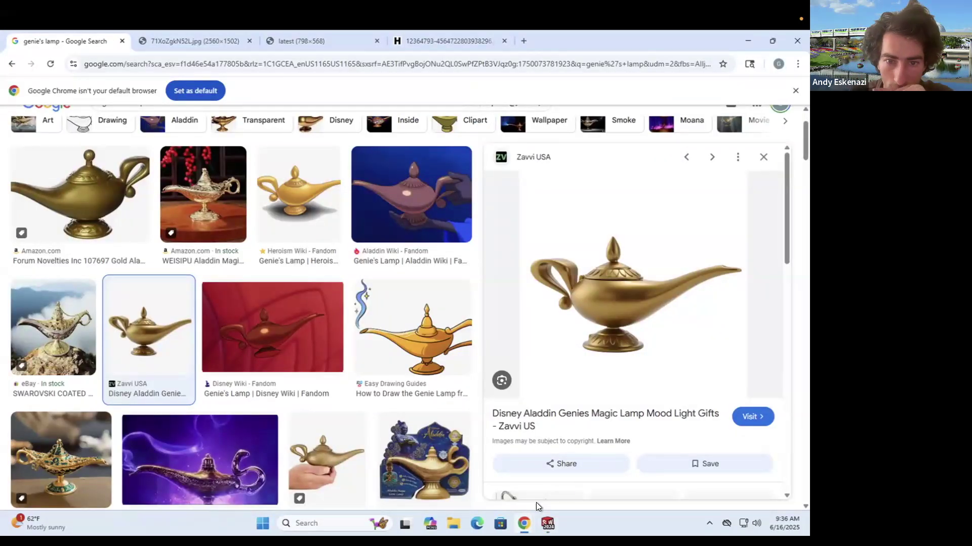
mouse_move(548, 523)
click(582, 493)
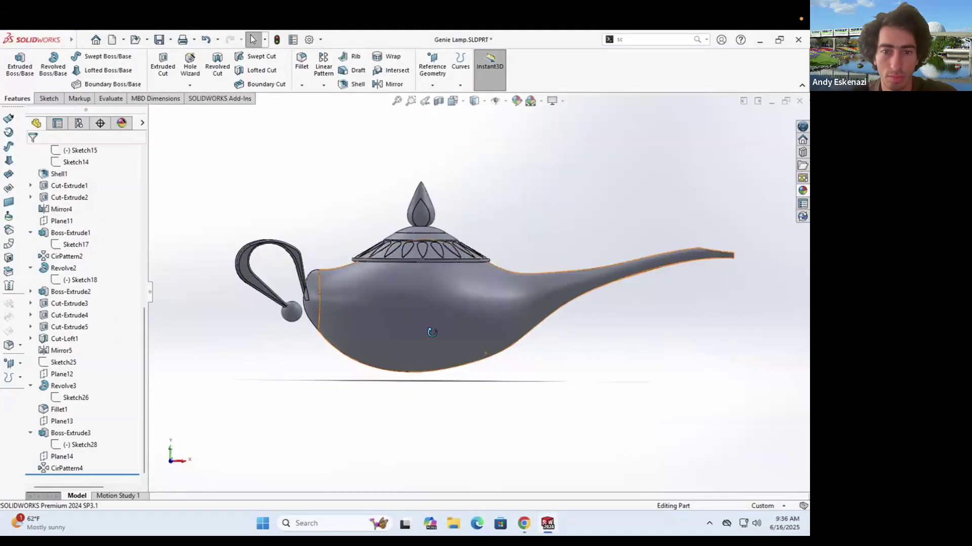
scroll(59, 186, up, 6)
click(65, 197)
key(s)
key(c)
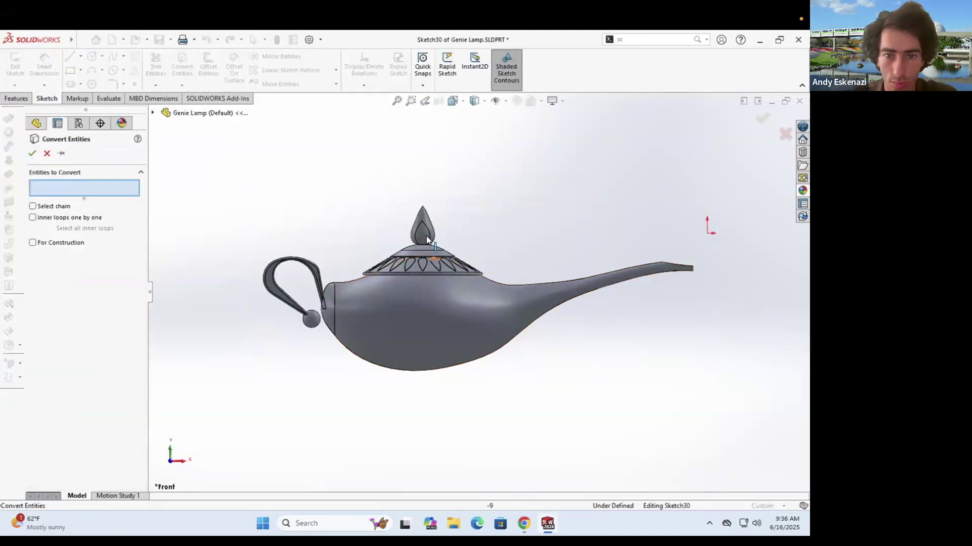
Step: Convert the finial's base edge and draw a vertical centerline from its midpoint down past the lamp body's underside
scroll(427, 239, down, 9)
scroll(416, 242, down, 2)
click(418, 292)
key(Return)
click(80, 56)
click(94, 81)
click(420, 291)
scroll(421, 292, up, 10)
click(475, 395)
key(Escape)
Step: Dimension the vertical centerline's length to 420 mm
scroll(478, 409, down, 6)
click(466, 348)
ctrl+click(476, 344)
key(ctrl+z)
click(465, 281)
click(440, 283)
text(420)
key(Return)
scroll(479, 298, up, 2)
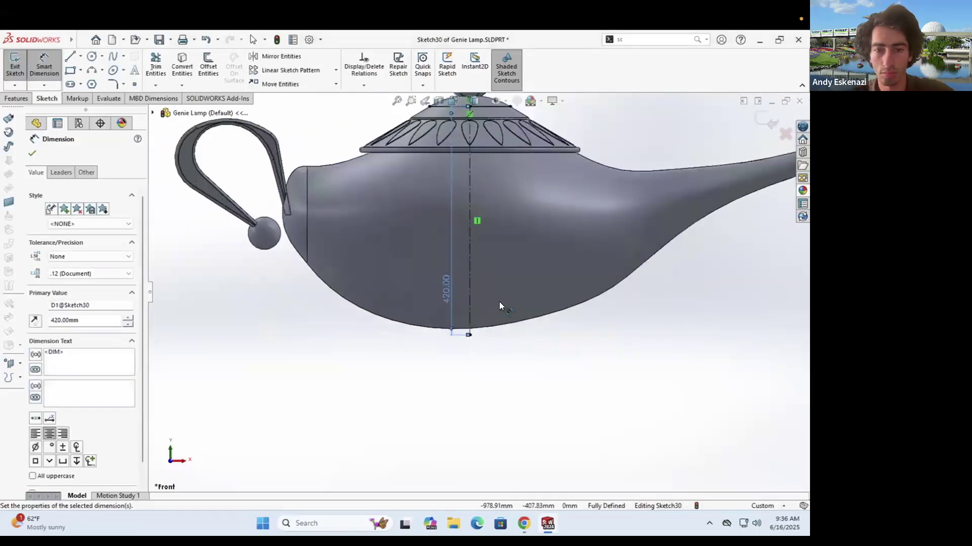
Step: Sketch a closed rectangle about 77 mm wide and 30 mm high, with its bottom edge centered on the vertical centerline's lower end
click(72, 56)
scroll(458, 316, down, 2)
click(462, 338)
click(490, 338)
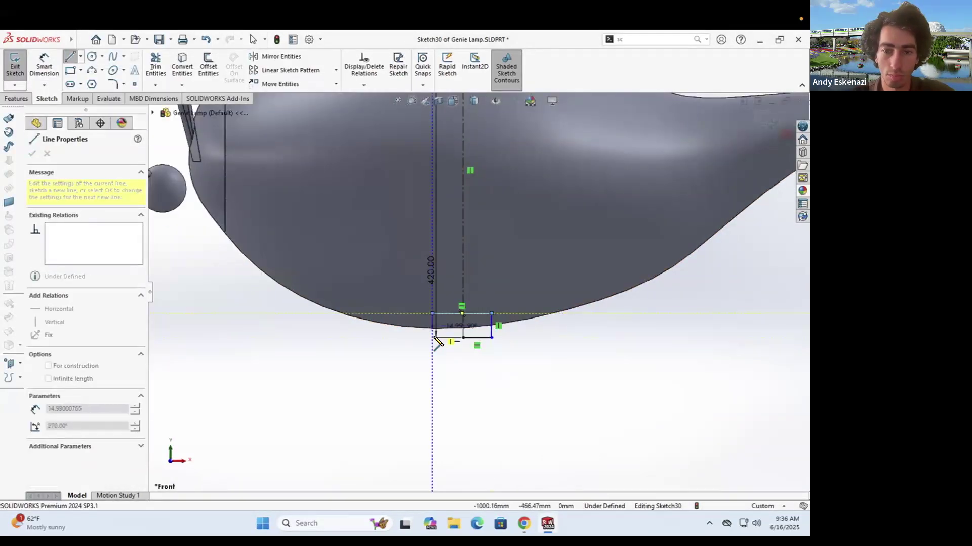
click(433, 337)
click(463, 337)
key(Escape)
scroll(481, 296, up, 3)
scroll(506, 155, down, 1)
Step: Check the base shape in the browser's genie lamp reference picture and return to the SOLIDWORKS sketch
click(524, 524)
click(571, 475)
click(571, 476)
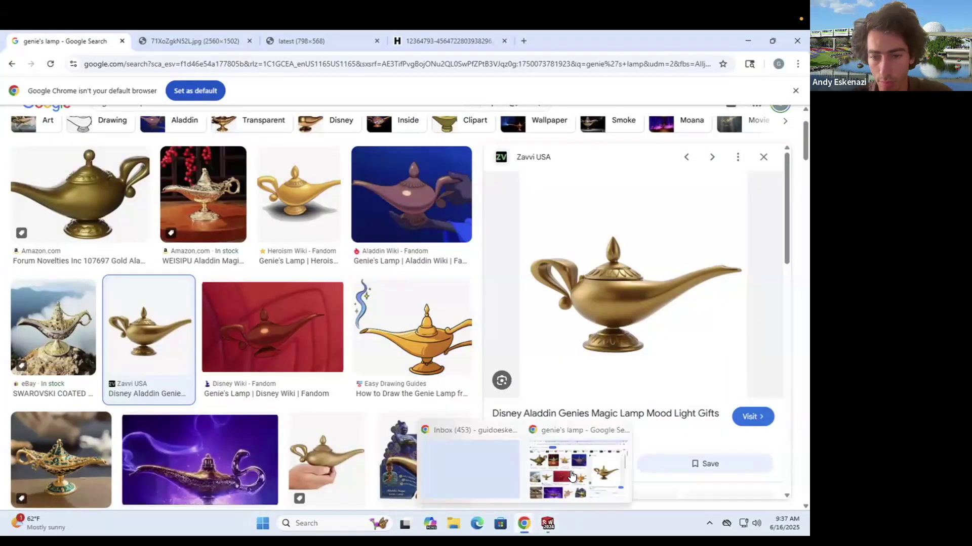
click(548, 524)
click(582, 467)
Step: Convert the underside edge of the lid's rim into the sketch
scroll(511, 430, down, 2)
scroll(197, 198, up, 2)
click(182, 71)
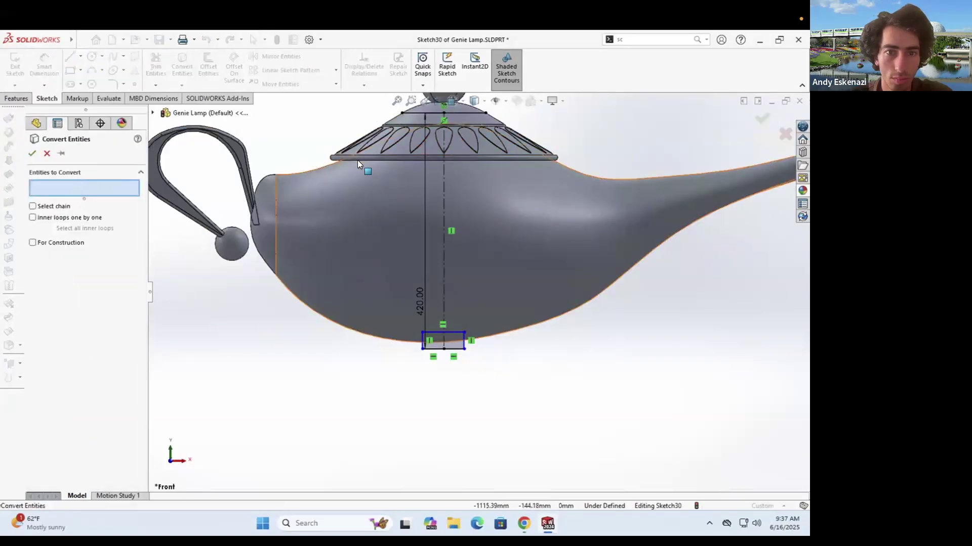
scroll(352, 144, down, 3)
click(320, 184)
key(Return)
Step: Draw a vertical centerline from the converted rim edge's left end to below the body and a slanted line rising inward from its lower end
click(80, 56)
click(94, 80)
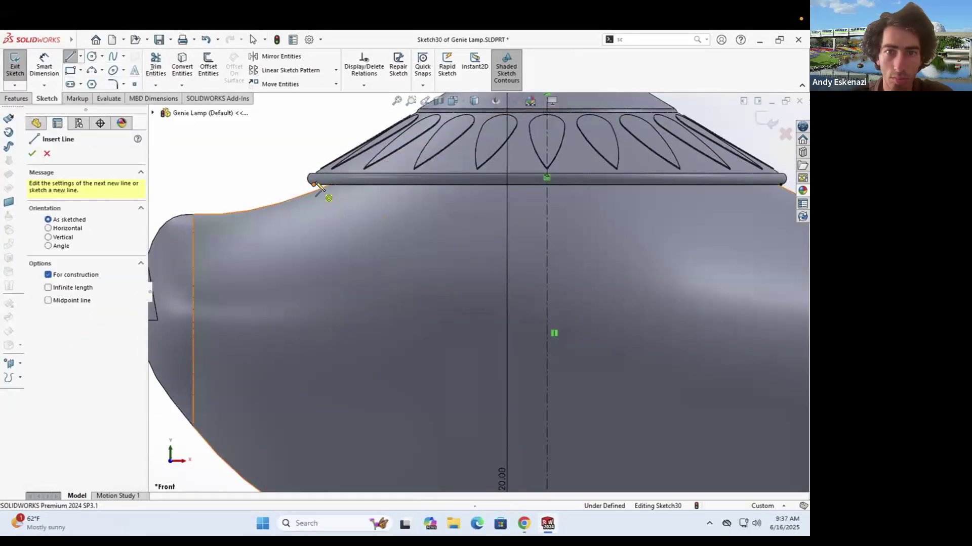
click(314, 184)
scroll(481, 289, up, 5)
click(412, 446)
key(Escape)
ctrl+middle_drag(412, 445, 360, 377)
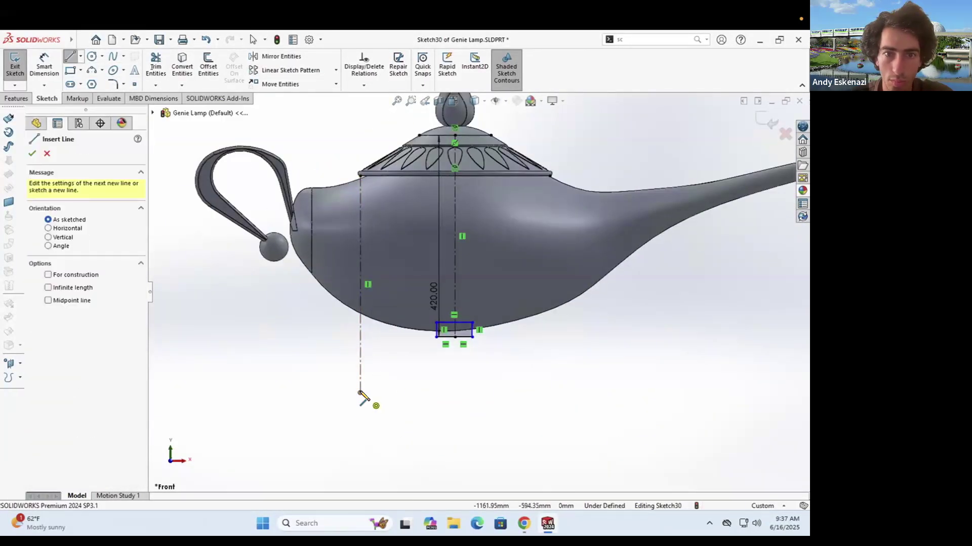
key(Escape)
Step: Delete the half of the small rectangle on the spout side of the central centerline
scroll(434, 348, up, 3)
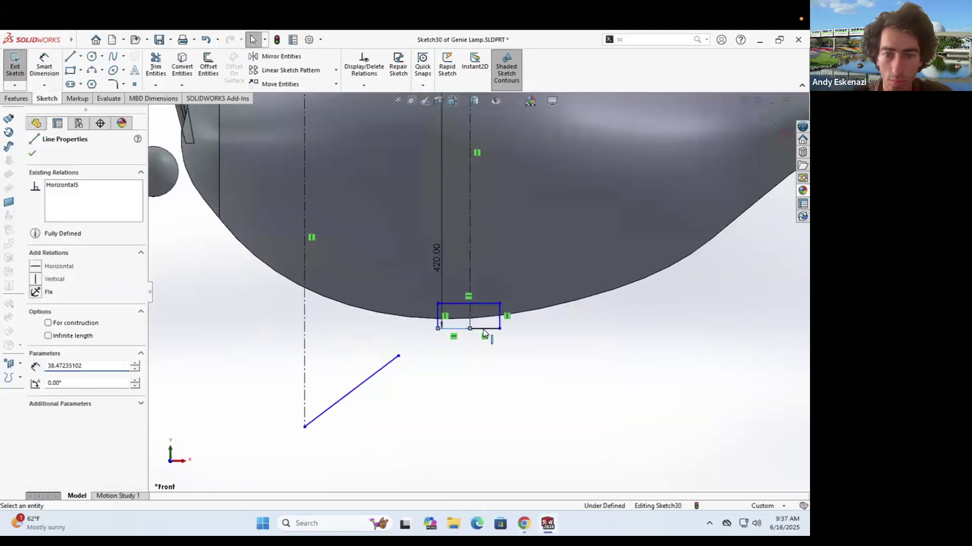
click(483, 304)
right_click(499, 324)
key(d)
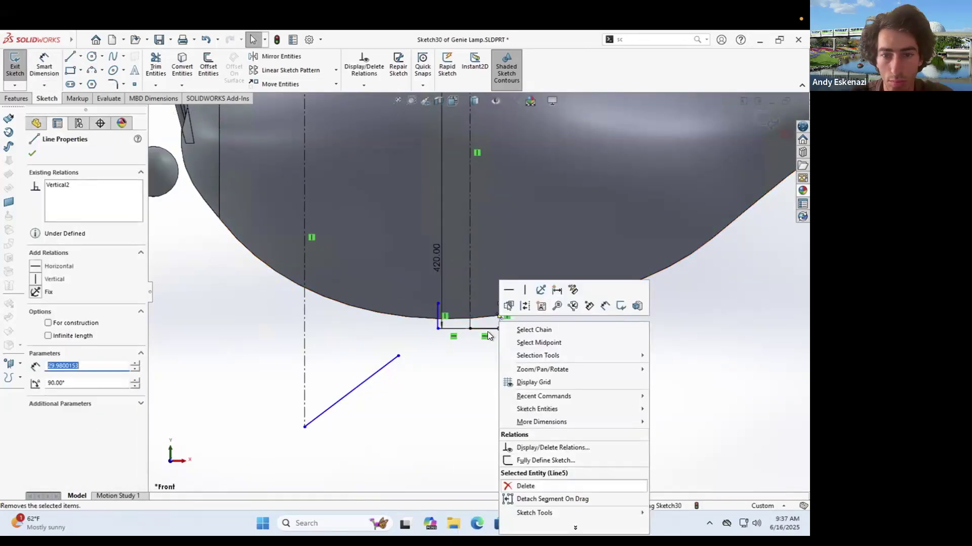
right_click(485, 329)
key(d)
Step: Dimension the remaining small rectangle to 40 mm wide and 30 mm high
click(44, 65)
click(455, 304)
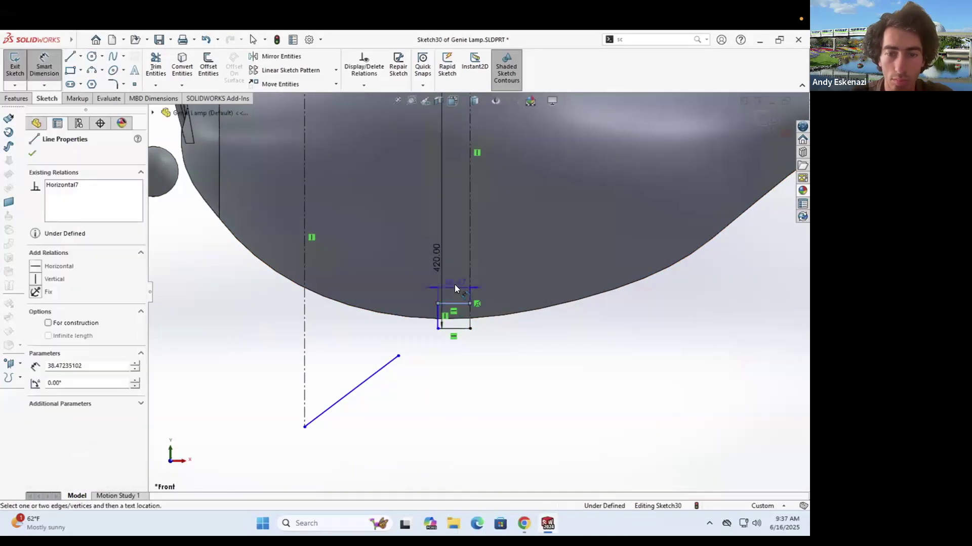
click(455, 281)
text(40)
key(Return)
click(438, 318)
click(415, 307)
text(30)
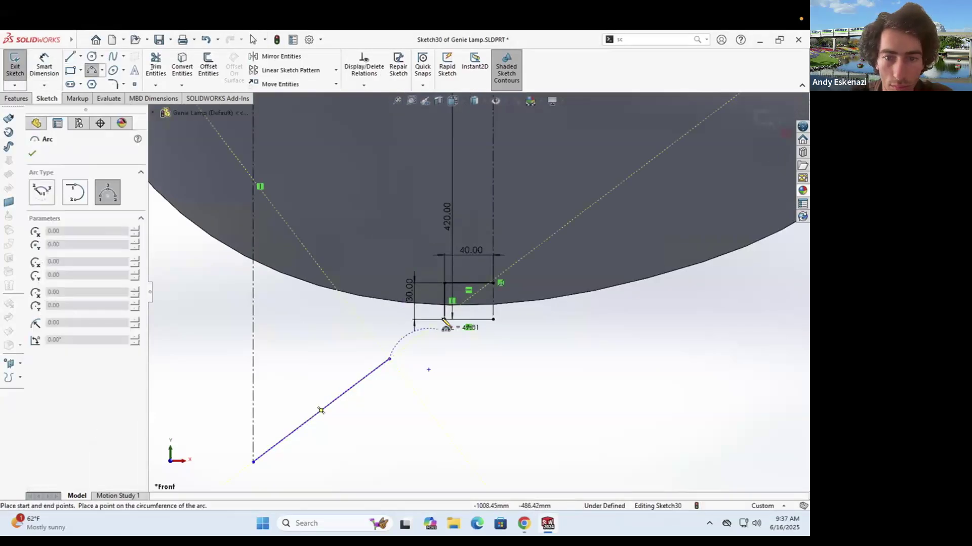
Step: Join the slanted line to the rectangle's lower outer corner with an arc and make the line parallel to the lid's slanted silhouette edge
click(419, 335)
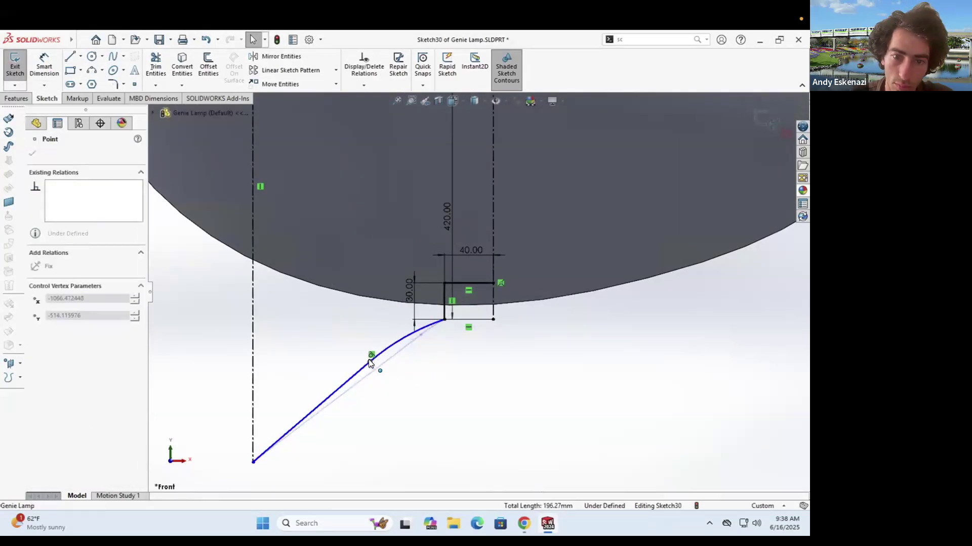
scroll(455, 305, up, 5)
scroll(432, 159, down, 10)
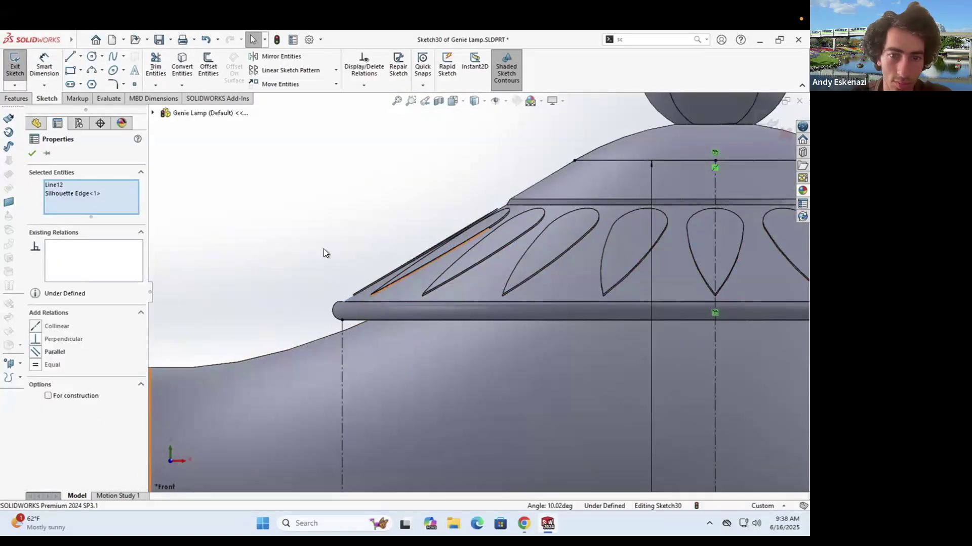
click(55, 352)
Step: Reposition the slanted line's lower end and dimension the outer vertical centerline's length to 410 mm
scroll(334, 253, up, 8)
scroll(465, 288, down, 5)
click(377, 354)
drag(299, 342, 298, 333)
scroll(493, 201, up, 4)
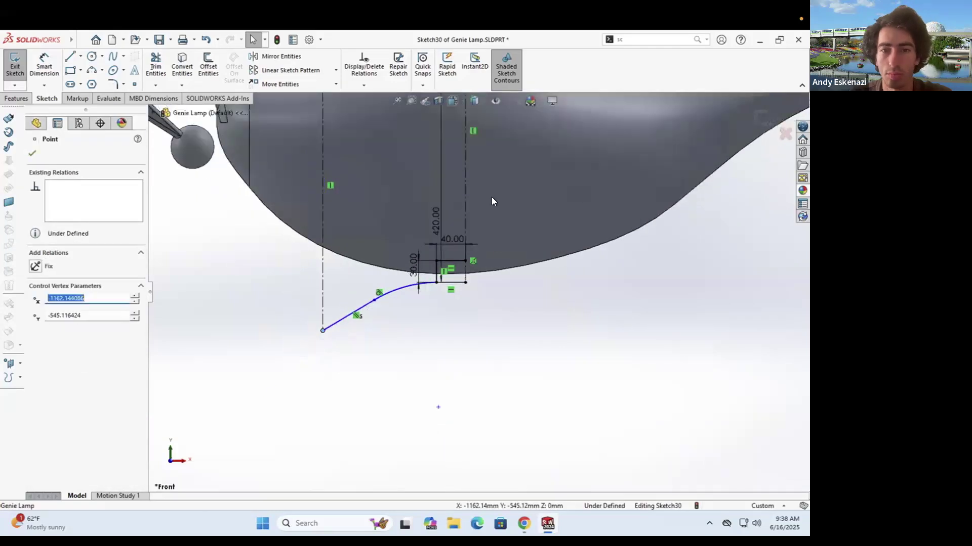
click(59, 74)
click(414, 322)
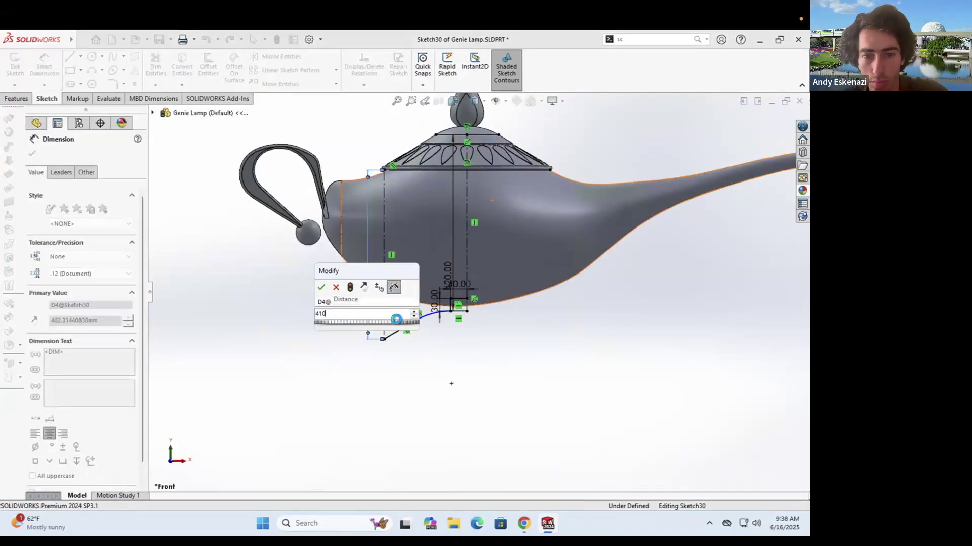
Step: Make the arc tangent to the rectangle's bottom line and turn the slanted line into construction geometry
scroll(416, 323, down, 5)
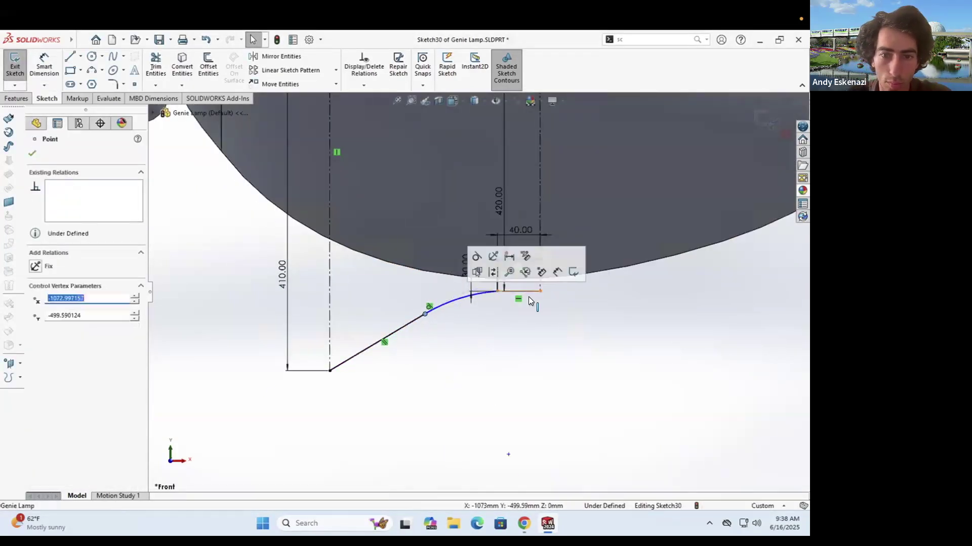
click(528, 292)
scroll(529, 298, down, 3)
scroll(336, 334, up, 3)
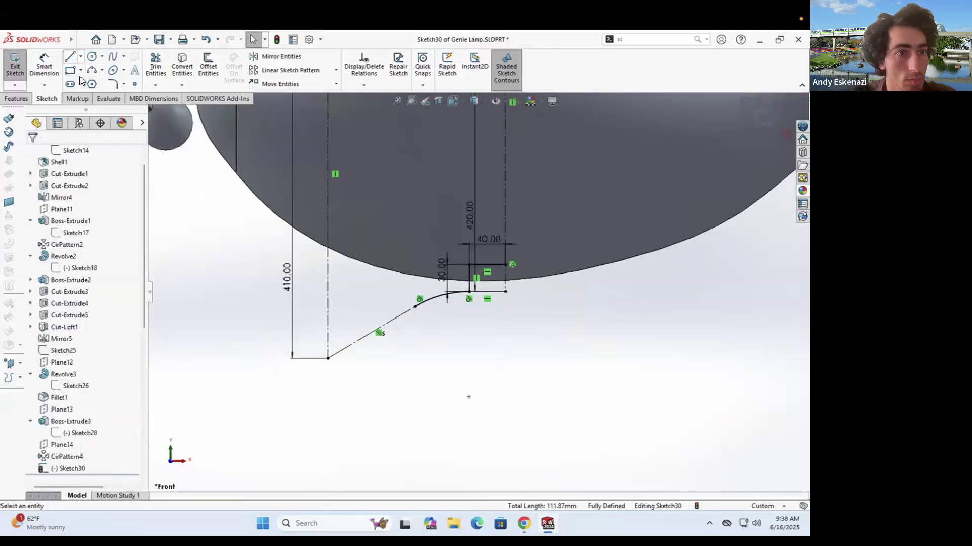
Step: Draw a short vertical construction line below the slanted line's lower end, with an arc and a second slanted line alongside
scroll(310, 365, down, 3)
click(73, 59)
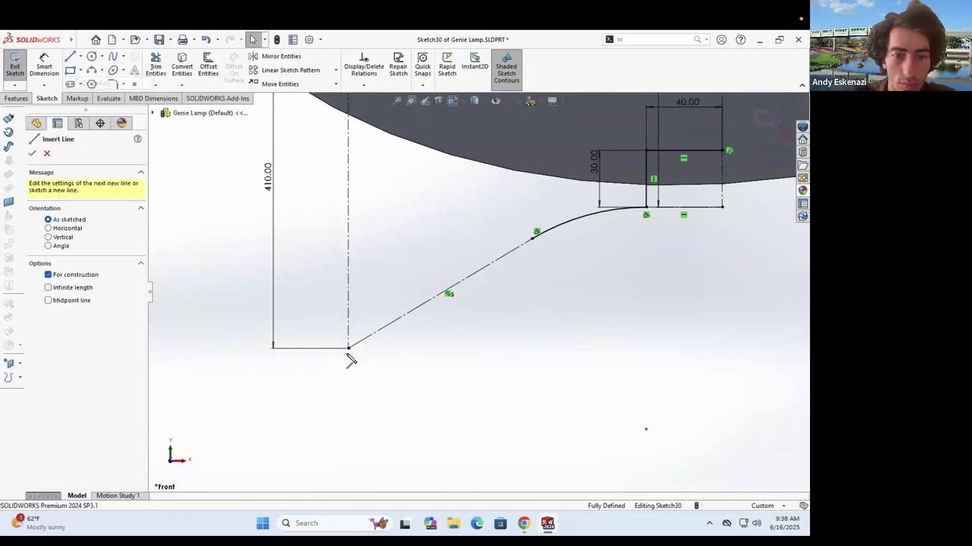
click(538, 255)
key(Escape)
scroll(478, 291, up, 1)
scroll(680, 189, down, 2)
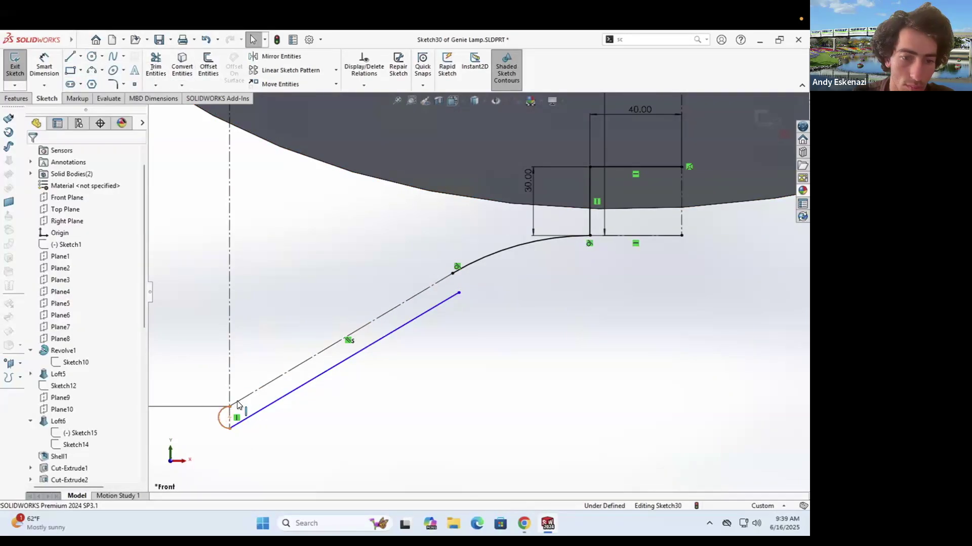
Step: Undo the latest edits to the short horizontal line and arc at the slanted line's lower end
scroll(247, 429, down, 5)
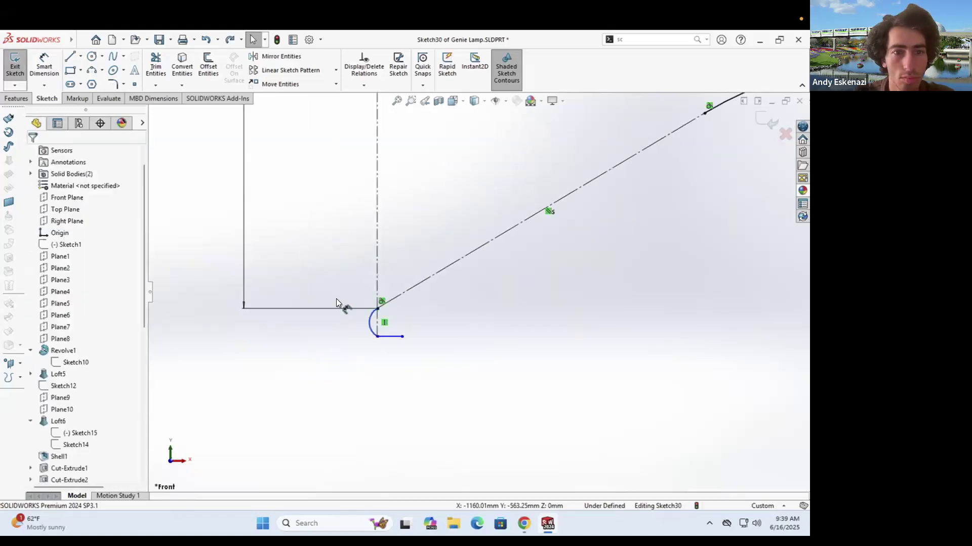
key(Escape)
key(ctrl+z)
key(ctrl+z)
key(ctrl+z)
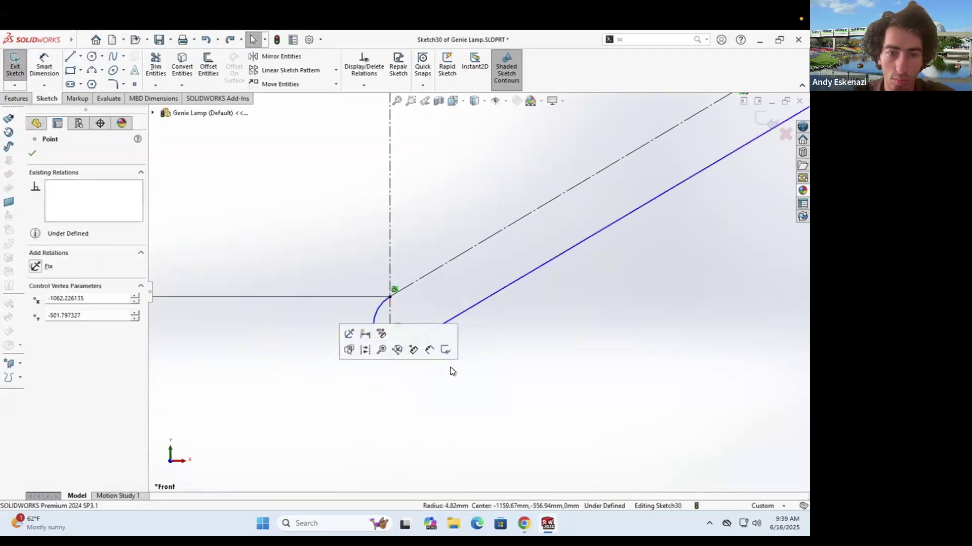
key(ctrl+z)
key(ctrl+z)
Step: Delete the short vertical construction line and redraw the arc that rounds the base rim from the slanted line's lower end
right_click(392, 346)
right_click(390, 340)
click(420, 485)
click(92, 71)
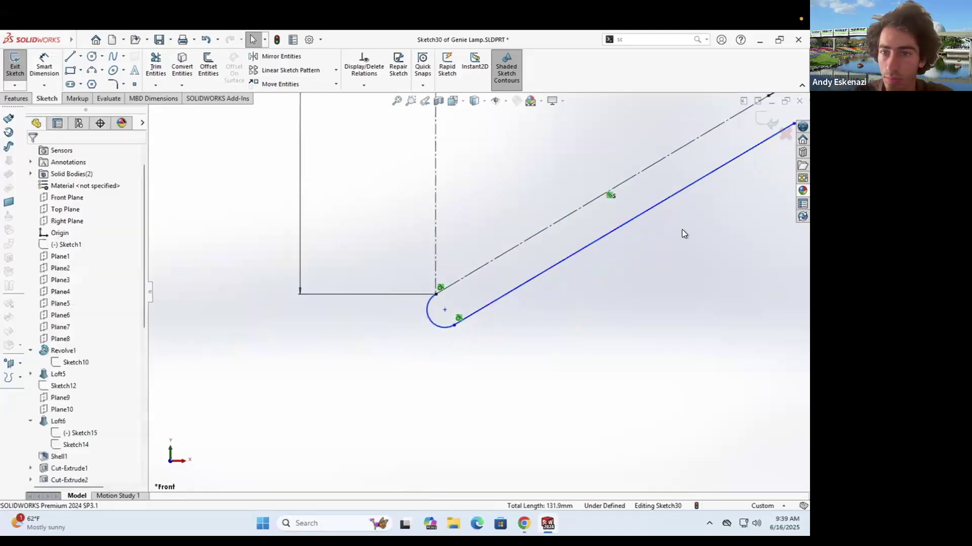
mouse_move(468, 317)
mouse_down()
mouse_move(518, 335)
mouse_move(482, 318)
mouse_up()
key(ctrl+z)
scroll(506, 300, down, 1)
scroll(482, 300, up, 2)
scroll(482, 299, down, 3)
scroll(484, 321, down, 2)
Step: Dimension the short bottom line to 5 mm and the rim arc's vertical height to 8 mm
click(44, 66)
click(455, 317)
click(458, 348)
text(5)
click(417, 277)
click(429, 319)
click(373, 289)
text(8)
key(Return)
Step: Make the short bottom line perpendicular to the outer vertical centerline
key(Escape)
ctrl+click(417, 247)
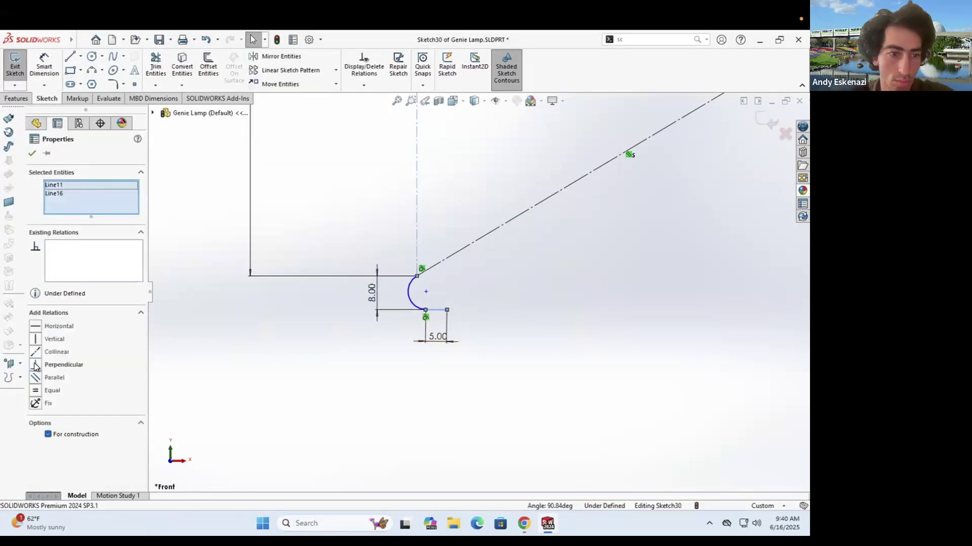
click(35, 365)
Step: Draw a slanted line up from the 5 mm bottom line's inner end and make it parallel to the slanted construction line
scroll(477, 292, up, 3)
click(70, 56)
click(462, 301)
click(653, 177)
key(Escape)
ctrl+click(607, 189)
click(36, 378)
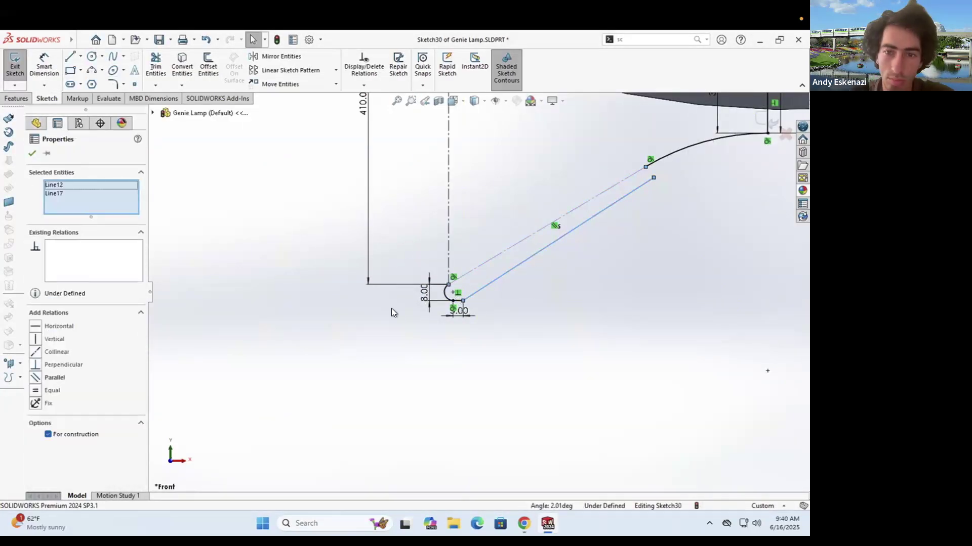
click(390, 308)
Step: Draw a short horizontal line inward from the rim arc's upper end, continued by a slanted line just below the construction line
scroll(526, 250, down, 4)
click(70, 56)
click(362, 322)
scroll(374, 319, down, 3)
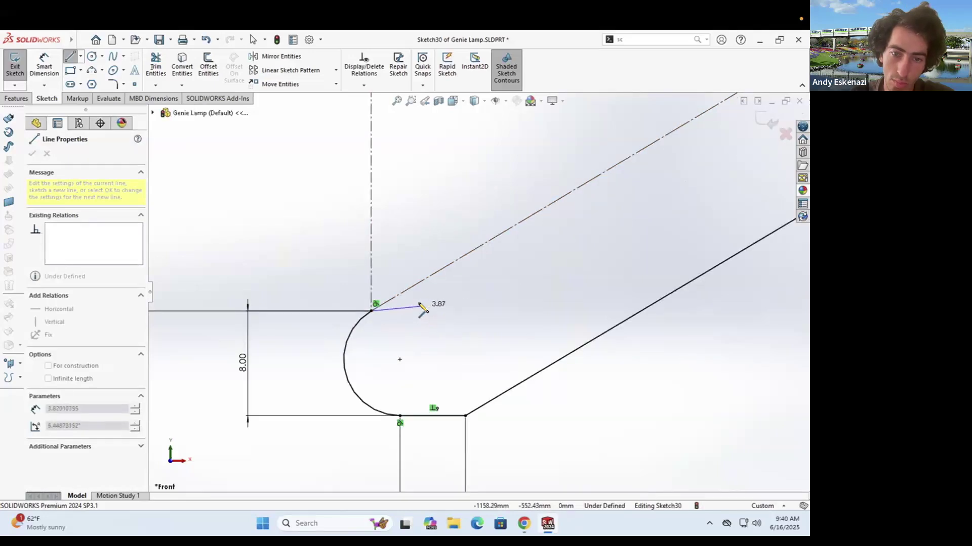
scroll(483, 279, up, 5)
scroll(485, 282, down, 3)
scroll(485, 282, up, 5)
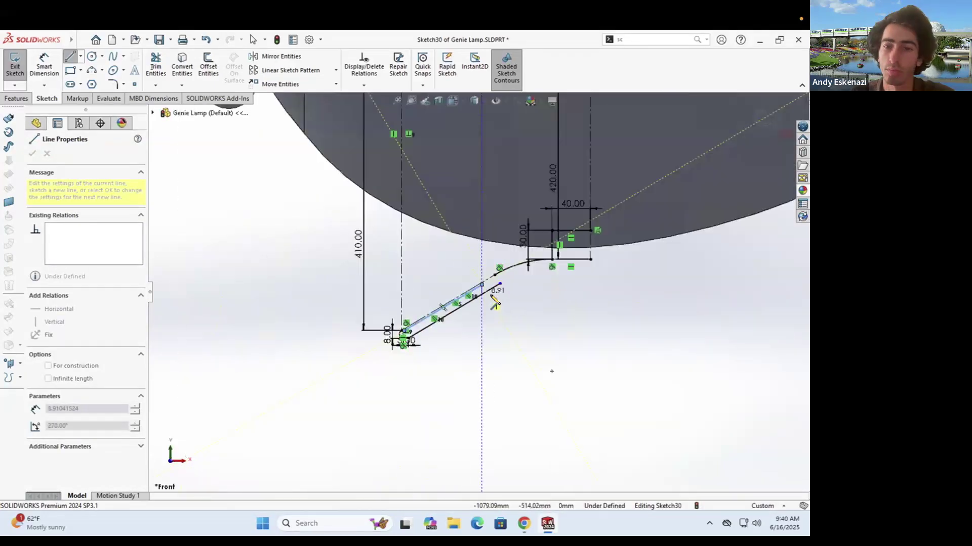
scroll(485, 281, down, 3)
click(448, 289)
key(Escape)
Step: Connect the inner slanted line to the large arc's lower end with a short line and make it parallel to the construction line
click(70, 57)
click(448, 289)
click(464, 254)
key(Escape)
click(412, 310)
ctrl+click(404, 290)
click(36, 379)
Step: Make the two short connecting lines at the ends of the inner slanted line equal in length
click(455, 271)
scroll(324, 334, down, 3)
ctrl+click(355, 329)
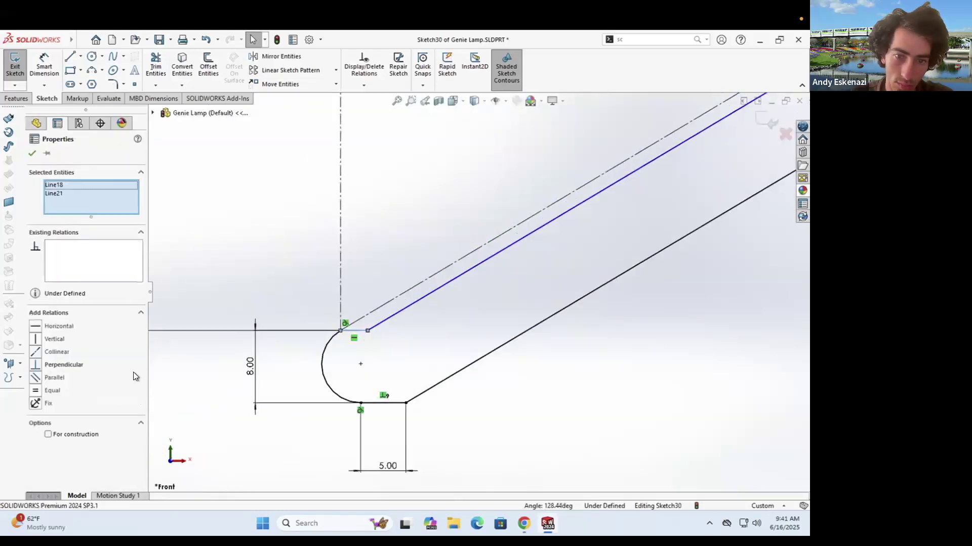
click(36, 390)
Step: Dimension the short connecting line at the large arc's lower end to 5 mm
scroll(385, 304, up, 5)
scroll(582, 136, down, 5)
click(408, 259)
click(44, 66)
click(751, 258)
click(760, 251)
click(778, 221)
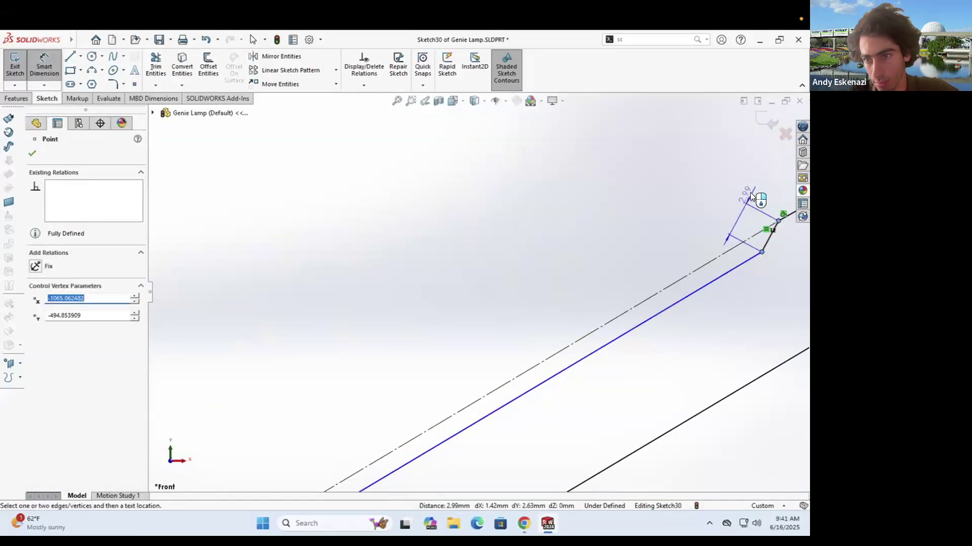
click(748, 194)
text(5)
key(Return)
Step: Draw a vertical line down the central axis to below the small rectangle and a horizontal line back to beneath its outer edge
scroll(477, 292, up, 5)
key(Escape)
ctrl+middle_drag(387, 290, 173, 328)
key(l)
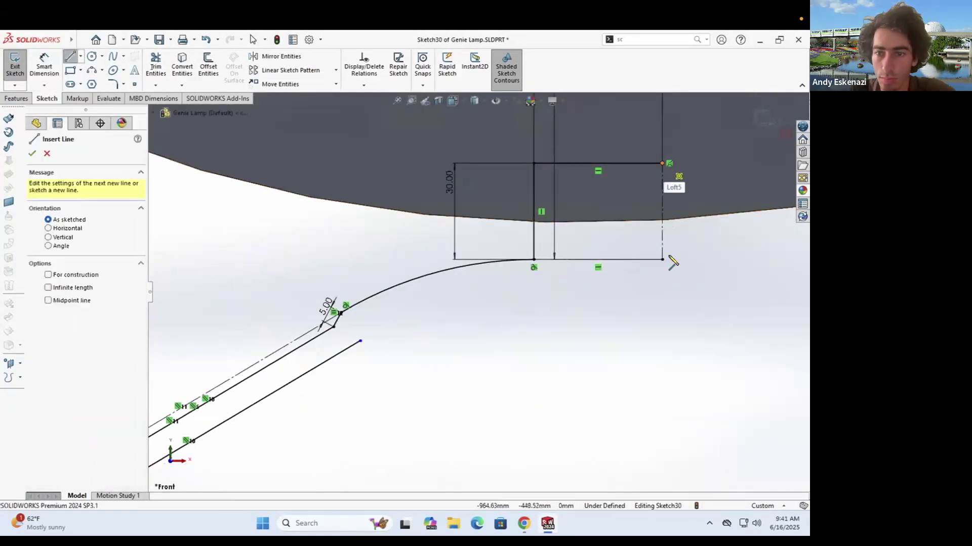
click(662, 259)
click(663, 327)
click(534, 327)
key(Escape)
Step: Draw a three-point arc of about 62 mm radius from the lower slanted line's upper end to the bottom horizontal line's inner end
click(359, 341)
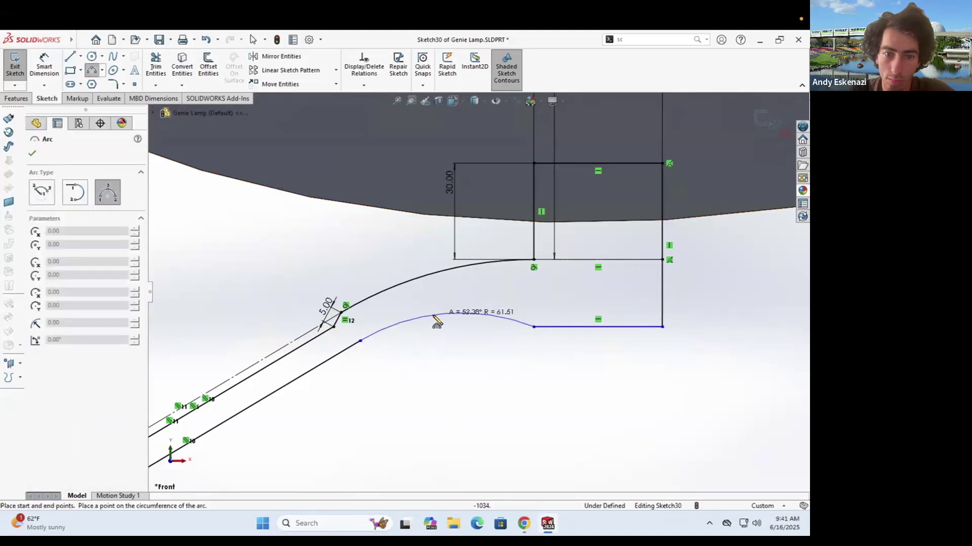
click(534, 327)
key(Escape)
ctrl+click(495, 318)
click(483, 294)
drag(350, 346, 357, 344)
key(Escape)
Step: Dimension the lower slanted line to 110 mm and the lower arc's radius to 60 mm
click(44, 66)
click(299, 377)
click(314, 405)
text(110)
key(Return)
click(516, 313)
click(525, 348)
text(60)
key(Return)
Step: Revolve the base profile sketch about its vertical axis line to create the lamp's base
scroll(477, 292, up, 3)
click(17, 98)
click(53, 65)
click(584, 255)
scroll(476, 288, up, 4)
middle_drag(475, 289, 516, 298)
click(33, 153)
Step: Show the petal sketch Sketch17 of the lid in the model
scroll(474, 284, up, 6)
scroll(517, 299, down, 2)
click(484, 183)
scroll(70, 451, down, 2)
right_click(71, 410)
click(84, 334)
Step: Try to extrude the lid's petal contour 1 mm starting from the base's sloped face, checking the reference photo
scroll(388, 309, up, 3)
mouse_move(387, 309)
middle_down()
mouse_move(388, 376)
mouse_move(376, 389)
middle_up()
click(19, 65)
scroll(439, 306, down, 5)
click(443, 299)
middle_drag(443, 299, 487, 395)
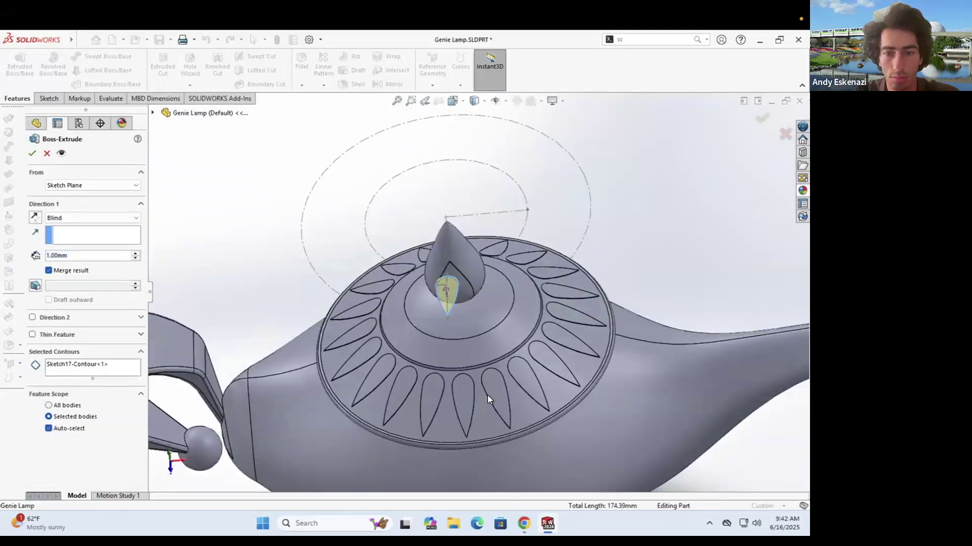
scroll(487, 396, up, 2)
click(61, 219)
click(66, 185)
click(70, 200)
click(477, 362)
scroll(478, 362, up, 3)
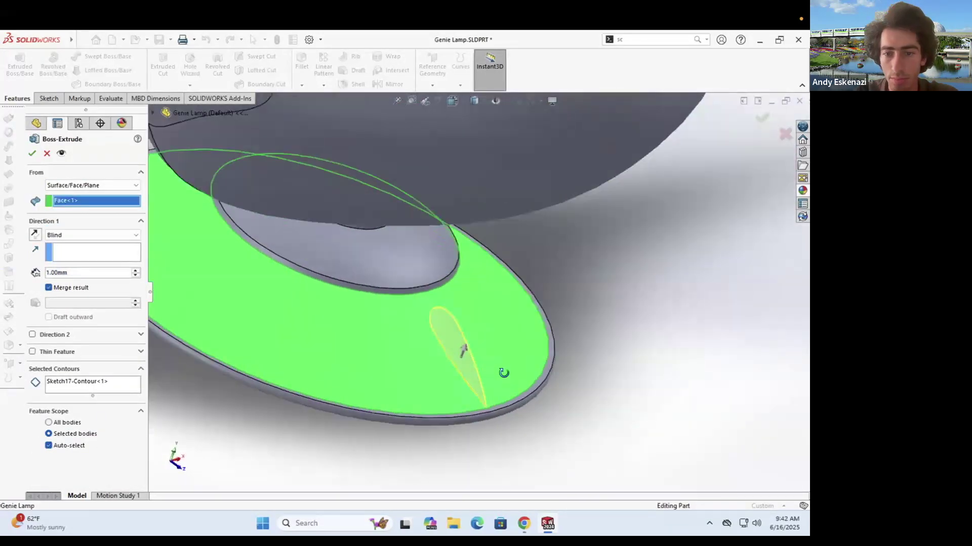
click(525, 523)
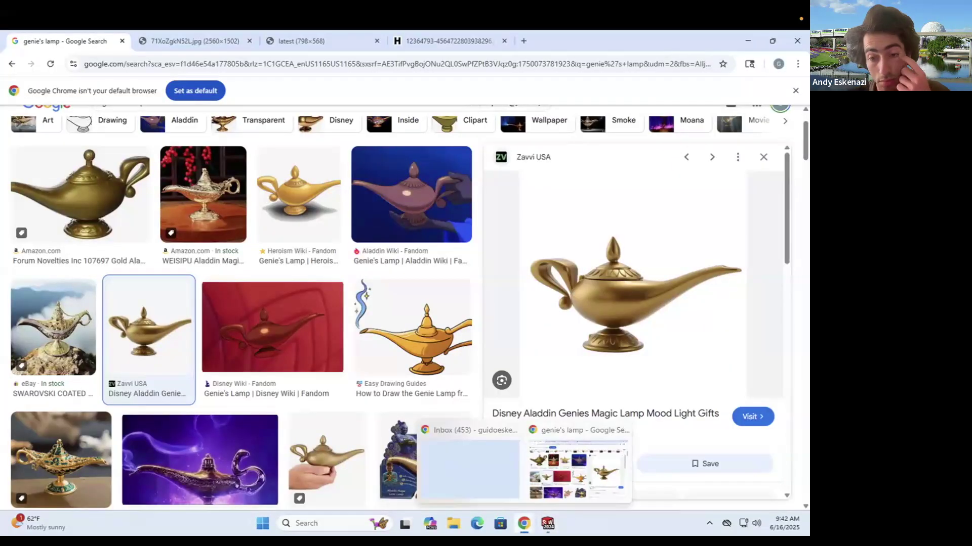
click(547, 523)
scroll(503, 327, up, 5)
middle_drag(503, 328, 457, 311)
scroll(457, 312, down, 3)
scroll(450, 312, up, 5)
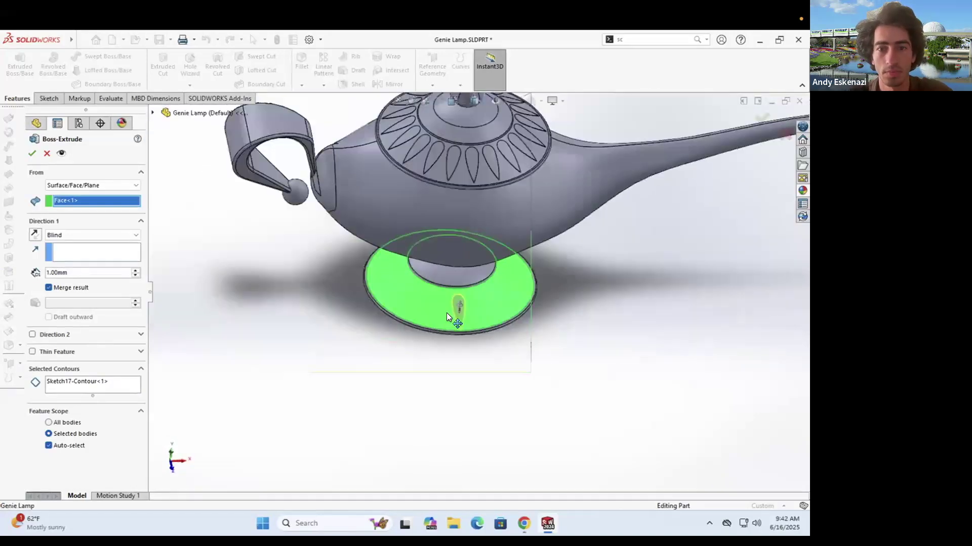
scroll(473, 297, down, 4)
key(Escape)
scroll(476, 291, up, 4)
middle_drag(485, 238, 488, 219)
scroll(468, 304, up, 2)
key(l)
scroll(364, 266, down, 4)
click(161, 113)
click(199, 206)
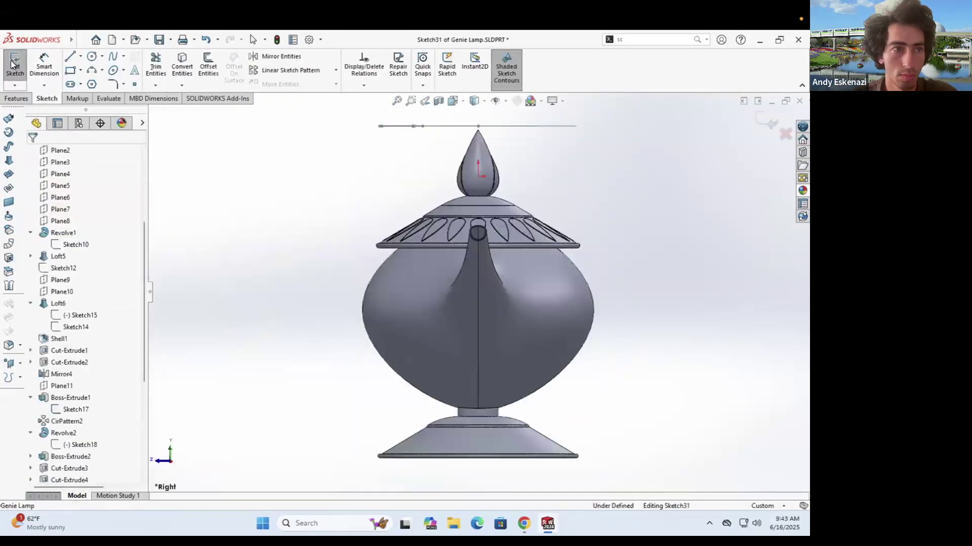
click(14, 66)
click(14, 66)
Step: Start a sketch on the Top Plane and convert the inner and outer circular edges of the base's sloped face
click(162, 113)
click(201, 193)
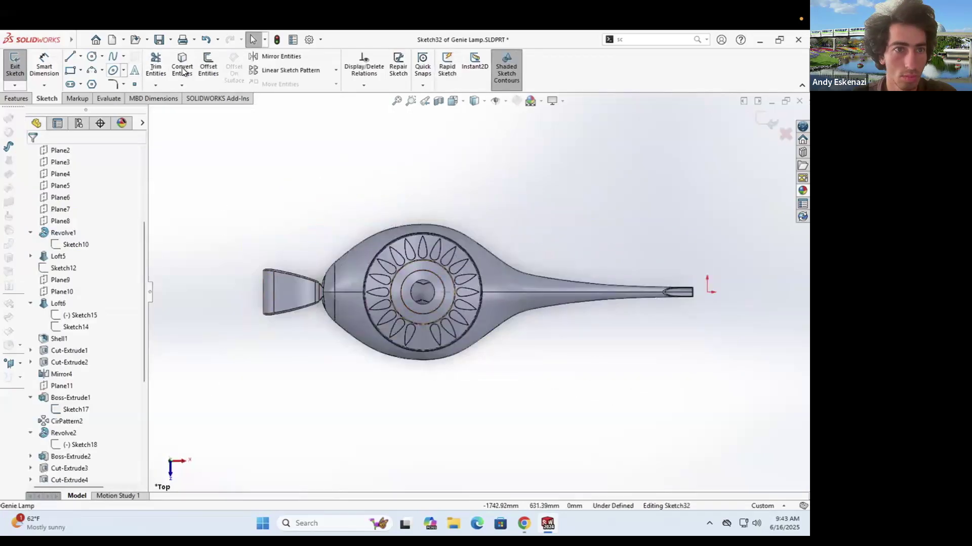
click(182, 69)
middle_drag(428, 365, 430, 324)
scroll(431, 324, up, 4)
click(430, 321)
scroll(408, 358, up, 3)
click(408, 358)
click(33, 154)
Step: Turn the two converted circles into construction geometry
scroll(263, 250, up, 6)
middle_drag(455, 228, 479, 213)
scroll(479, 202, down, 4)
click(449, 212)
click(478, 196)
right_click(418, 254)
click(448, 238)
Step: Draw a vertical construction line joining the inner and outer construction circles
click(84, 78)
middle_drag(531, 283, 531, 256)
click(499, 222)
click(495, 265)
key(Escape)
Step: Draw a short horizontal line outward to one side from a point on the vertical construction line
middle_drag(488, 228, 484, 255)
scroll(485, 248, down, 4)
click(72, 57)
click(489, 257)
click(449, 254)
key(Escape)
Step: Draw a three-point arc from the horizontal line's free end down to the vertical construction line as the petal's side
click(92, 70)
click(449, 254)
click(486, 323)
click(462, 293)
key(Escape)
Step: Dimension the gap between the arc's lower end and the outer construction circle to 10 mm
click(47, 67)
click(486, 338)
click(487, 323)
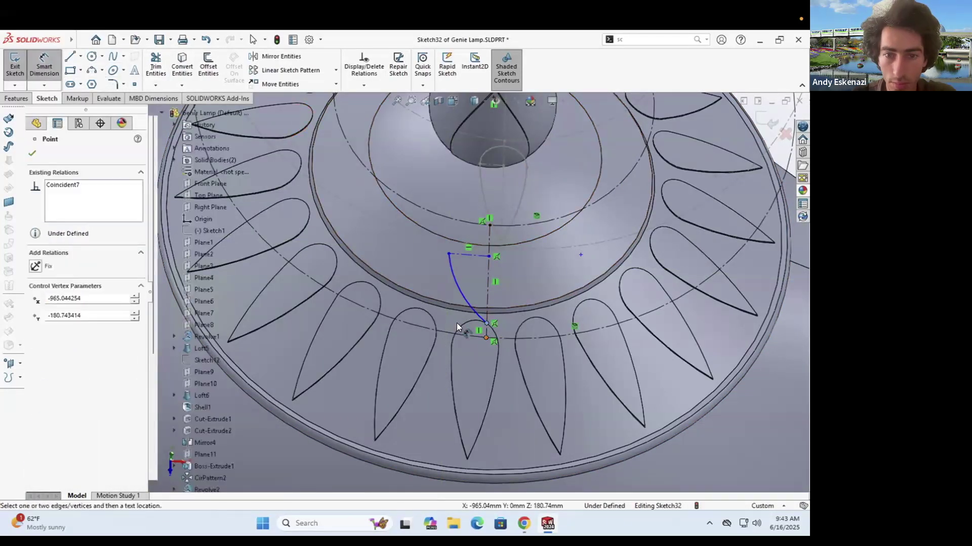
click(442, 316)
text(10)
key(Return)
Step: Dimension the short horizontal line that sets the petal's half width
click(470, 255)
click(473, 268)
middle_drag(480, 301, 477, 283)
scroll(476, 274, down, 3)
key(Escape)
Step: Dimension the distance from the inner construction circle's end of the centerline to the short horizontal line as 25 mm
click(44, 66)
click(476, 275)
click(481, 197)
click(400, 239)
text(25)
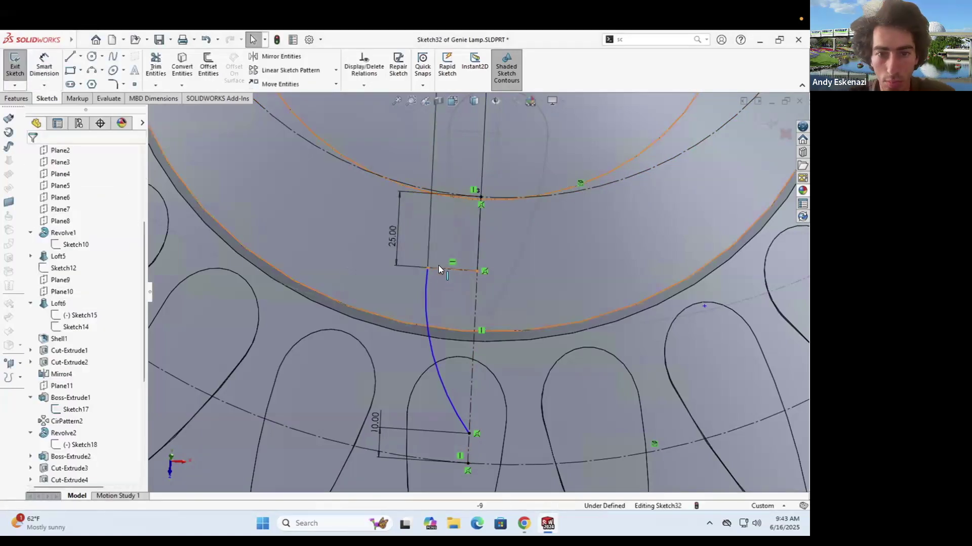
key(Return)
key(Escape)
click(434, 359)
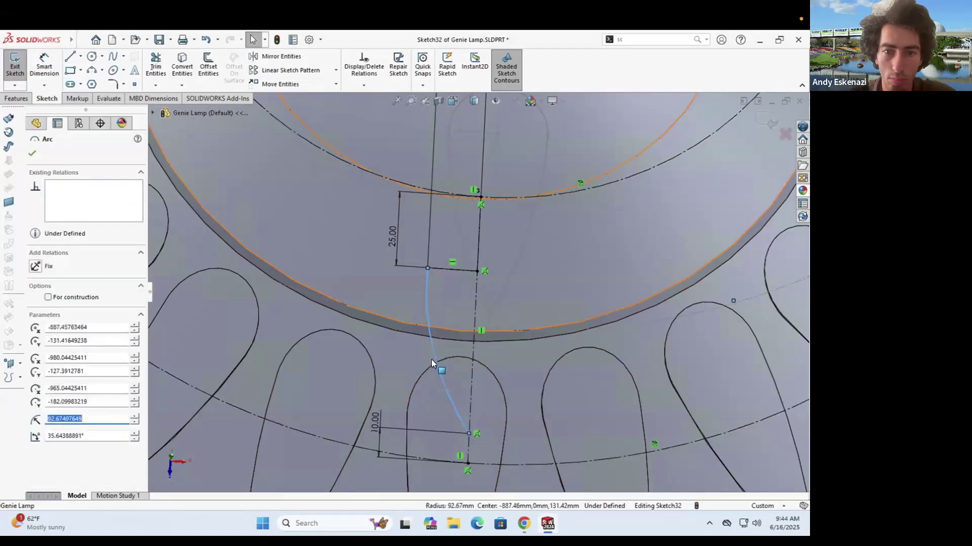
key(Escape)
Step: Draw a vertical construction line upward from the upper end of the petal's side arc
click(80, 56)
click(91, 83)
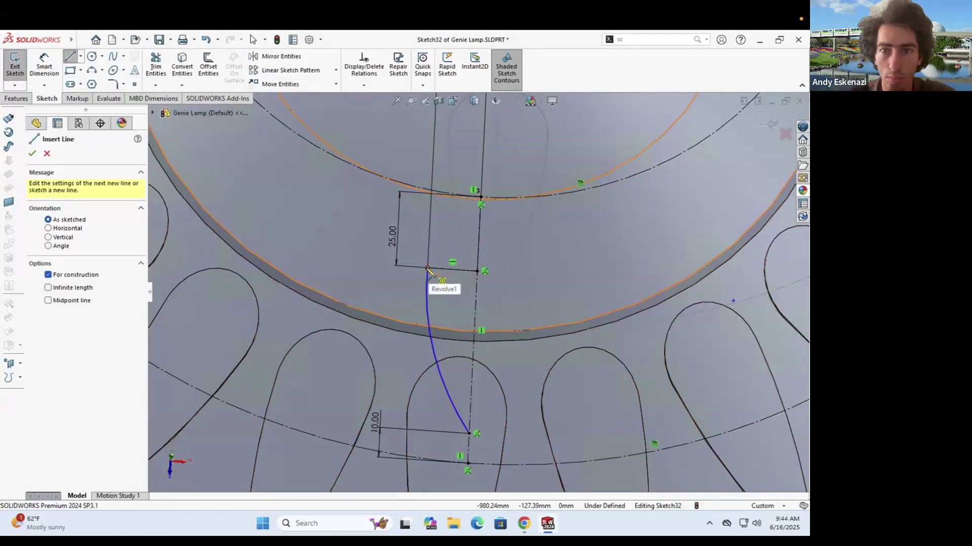
scroll(428, 269, up, 1)
scroll(427, 269, down, 1)
click(457, 281)
click(458, 243)
key(Escape)
Step: Set the small vertical construction line's length to 10 mm and make the side arc tangent to it
click(44, 66)
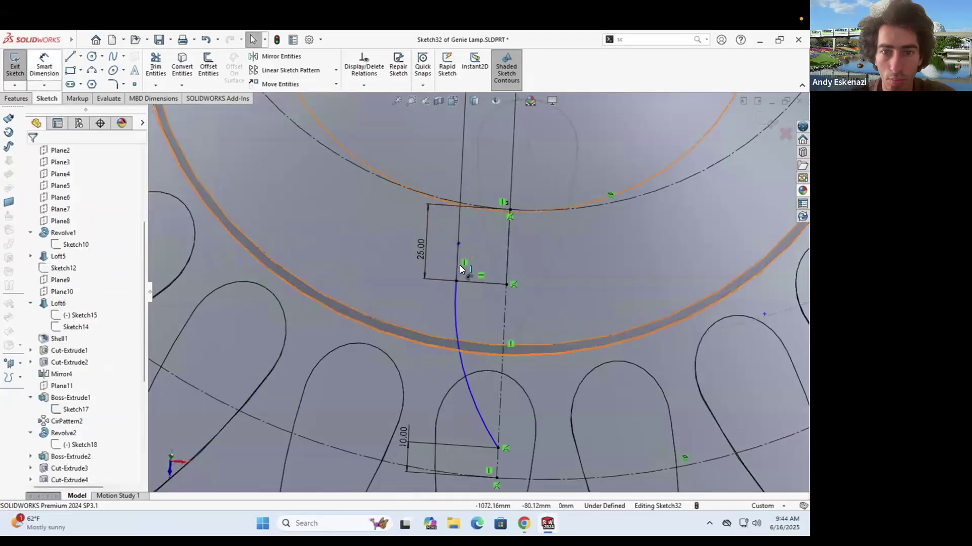
click(458, 264)
click(383, 249)
text(10)
key(Return)
click(456, 292)
ctrl+click(458, 267)
click(56, 333)
Step: Mirror the petal's side arc about the long vertical construction line
click(276, 56)
click(458, 313)
click(92, 285)
click(504, 319)
right_click(459, 283)
Step: Close the petal outline with a three-point arc joining the upper ends of the two side arcs
click(91, 70)
click(456, 281)
click(555, 288)
click(506, 240)
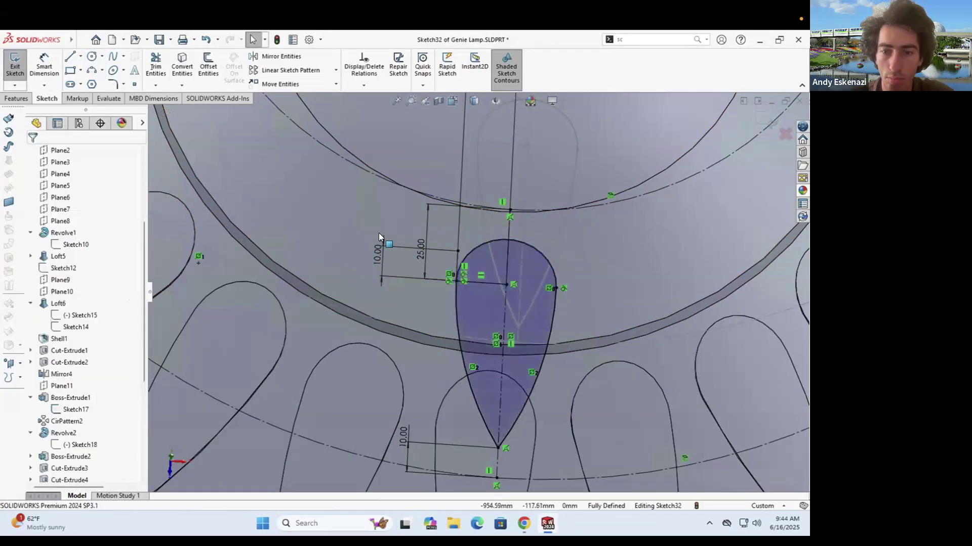
Step: Extrude the new petal sketch, starting from the base's sloped face instead of the sketch plane
scroll(379, 237, up, 5)
middle_drag(379, 237, 378, 167)
click(16, 99)
click(20, 67)
click(74, 186)
click(73, 202)
click(431, 454)
scroll(432, 453, down, 4)
click(32, 154)
Step: Hide the lid's petal sketch that floats above the lamp
scroll(449, 285, up, 9)
right_click(526, 181)
click(571, 152)
scroll(496, 201, down, 2)
middle_drag(450, 237, 442, 218)
scroll(439, 304, down, 4)
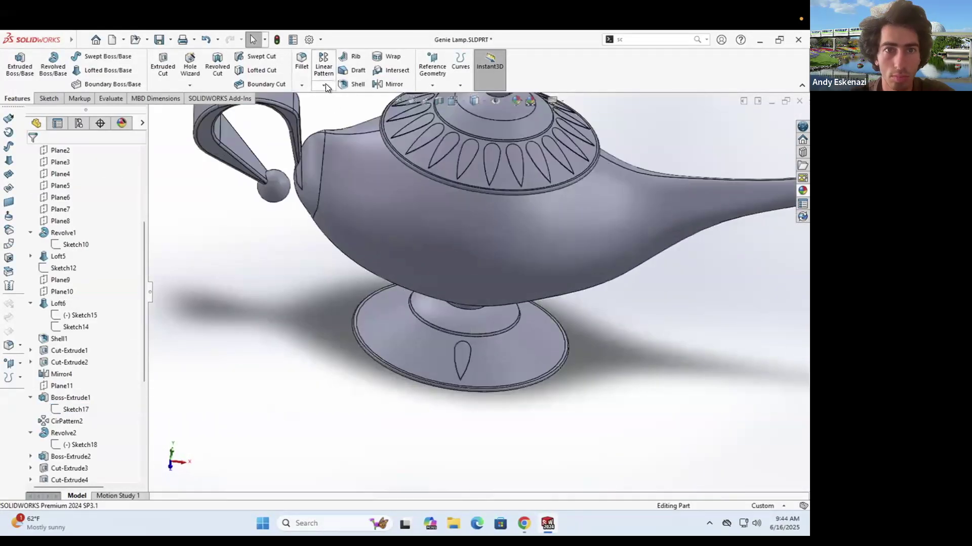
Step: Create a circular pattern of 20 raised petals around the lamp's base
click(325, 85)
click(357, 111)
click(462, 353)
text(20)
click(65, 186)
click(427, 329)
click(32, 153)
Step: Apply the brushed brass metal appearance to the lamp and its lid
scroll(475, 306, up, 4)
middle_drag(543, 309, 449, 261)
right_click(497, 238)
click(582, 212)
click(575, 260)
click(705, 219)
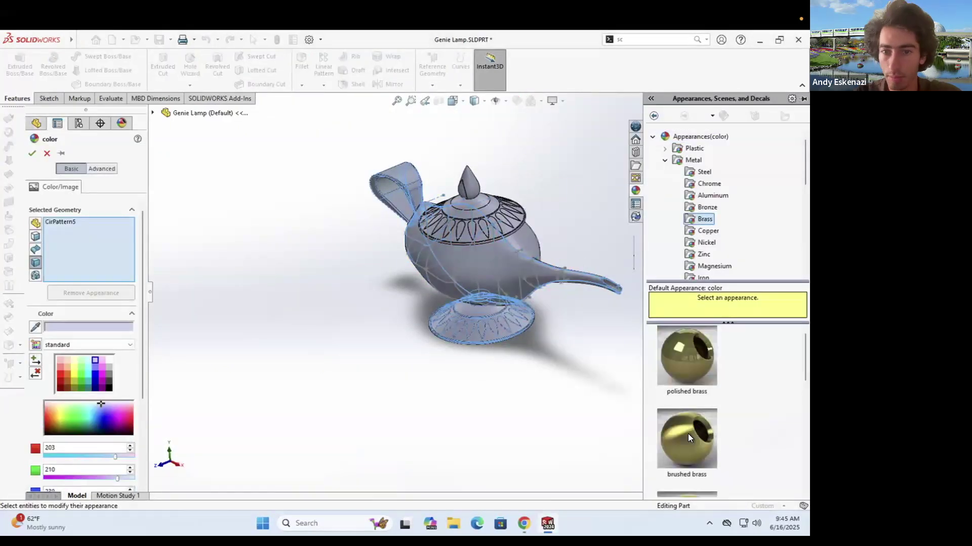
click(687, 435)
click(493, 208)
scroll(488, 200, down, 3)
middle_drag(494, 202, 526, 177)
click(33, 153)
Step: Examine the finished brass lamp from several angles
right_click(313, 273)
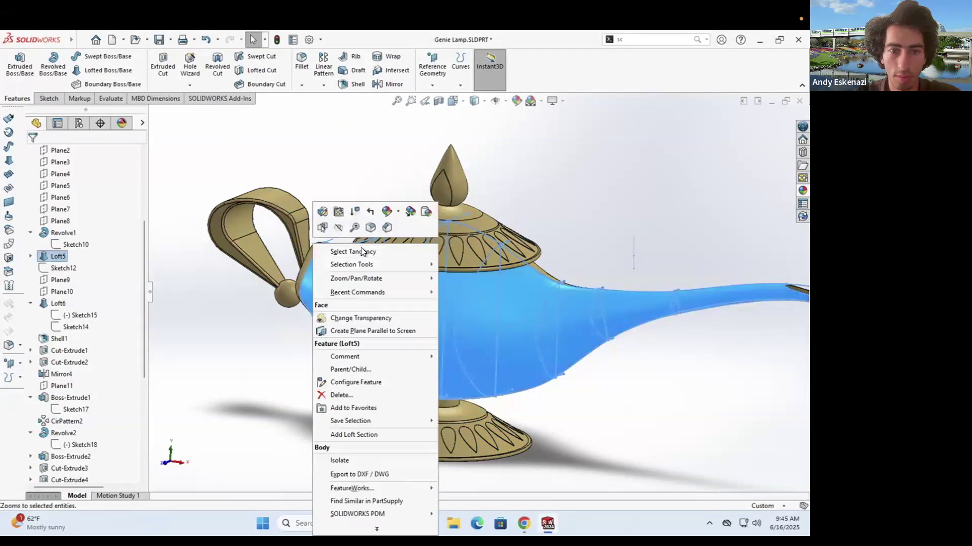
middle_drag(511, 271, 531, 296)
scroll(506, 293, up, 4)
scroll(470, 283, down, 2)
middle_drag(471, 283, 485, 344)
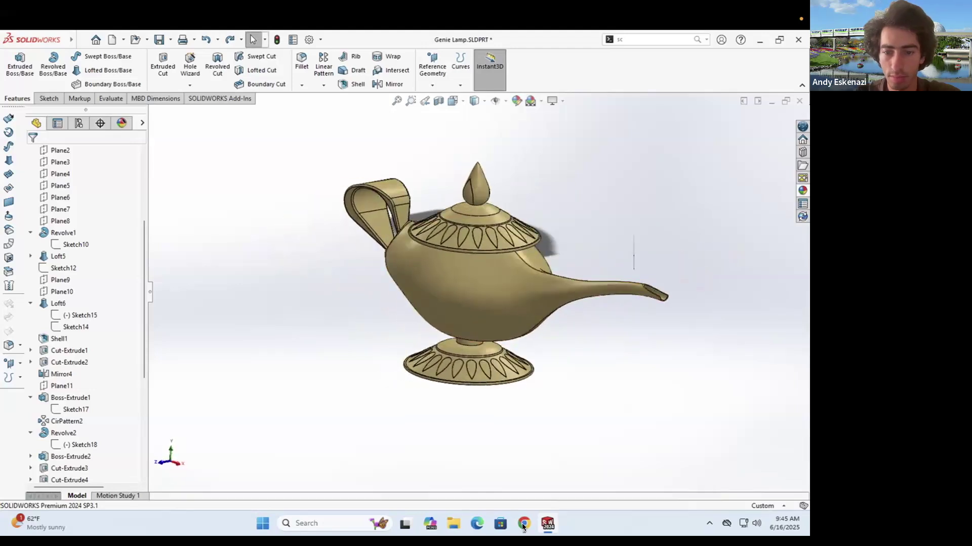
click(523, 524)
click(547, 524)
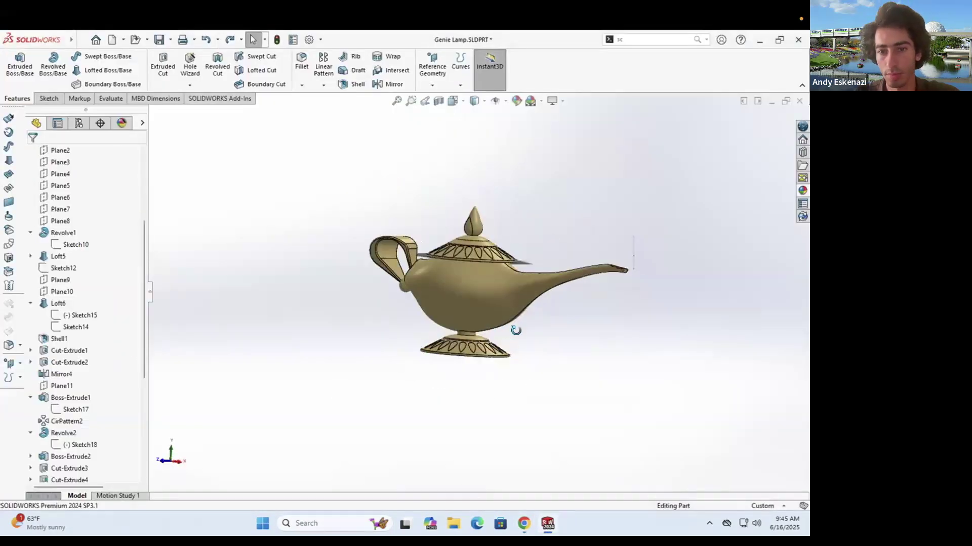
scroll(512, 303, down, 3)
middle_drag(513, 303, 295, 333)
middle_drag(464, 311, 443, 273)
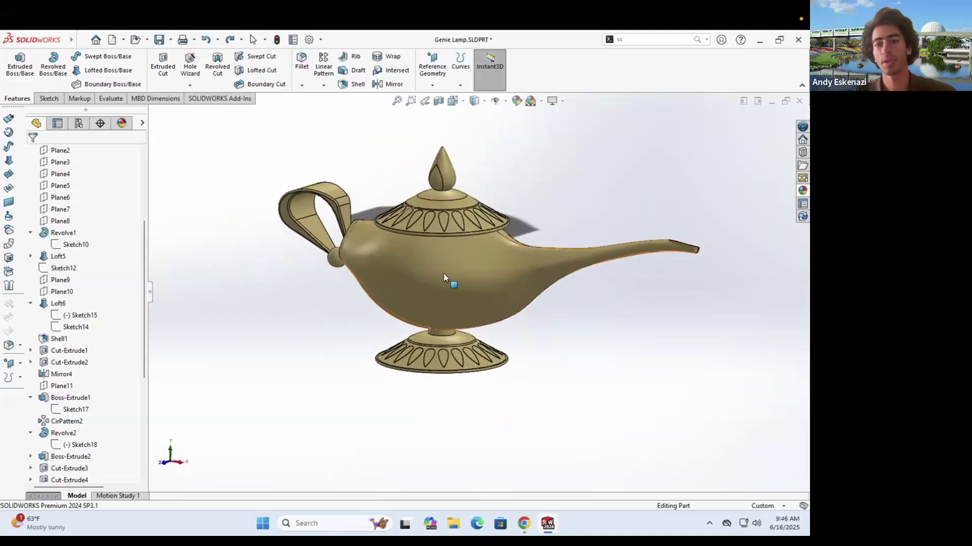
middle_drag(630, 281, 502, 260)
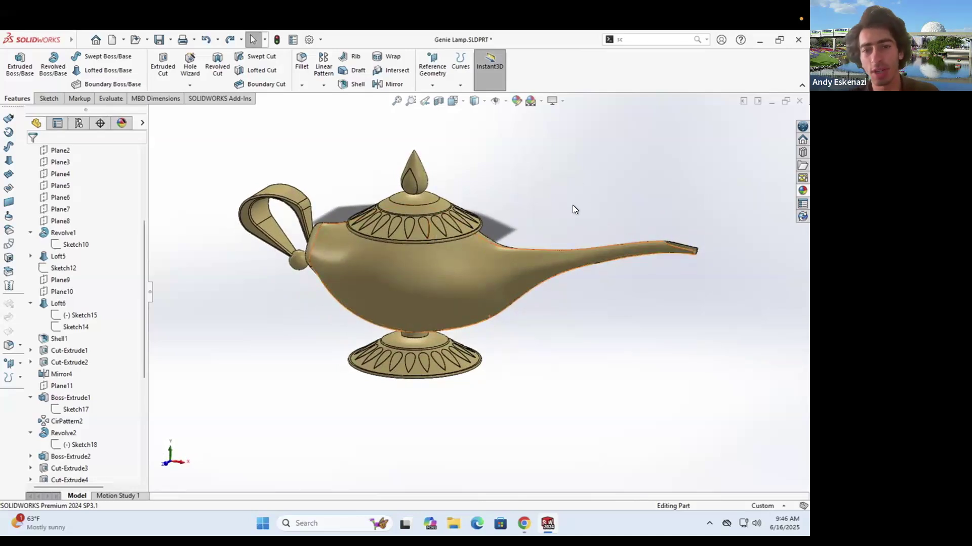
middle_drag(601, 299, 545, 299)
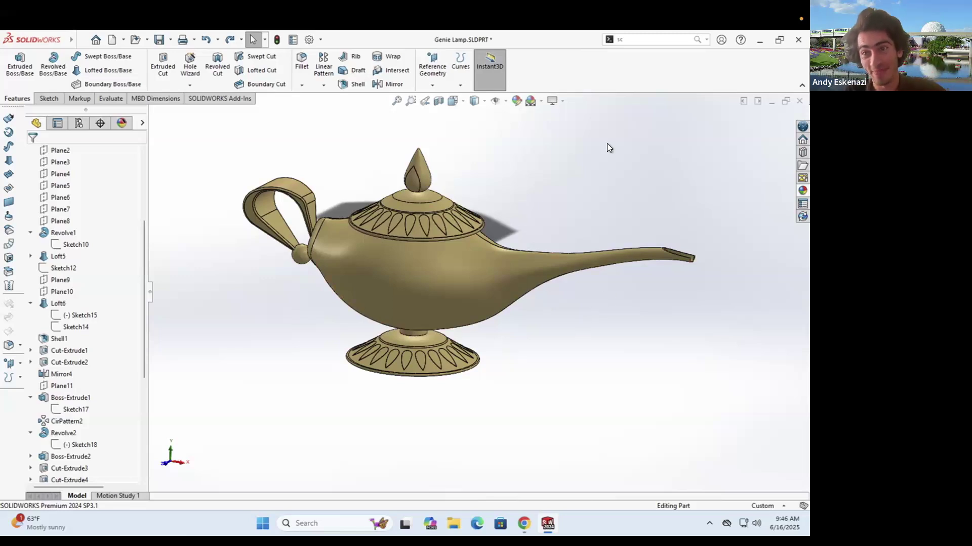
mouse_move(539, 258)
middle_down()
mouse_move(551, 237)
mouse_move(547, 252)
middle_up()
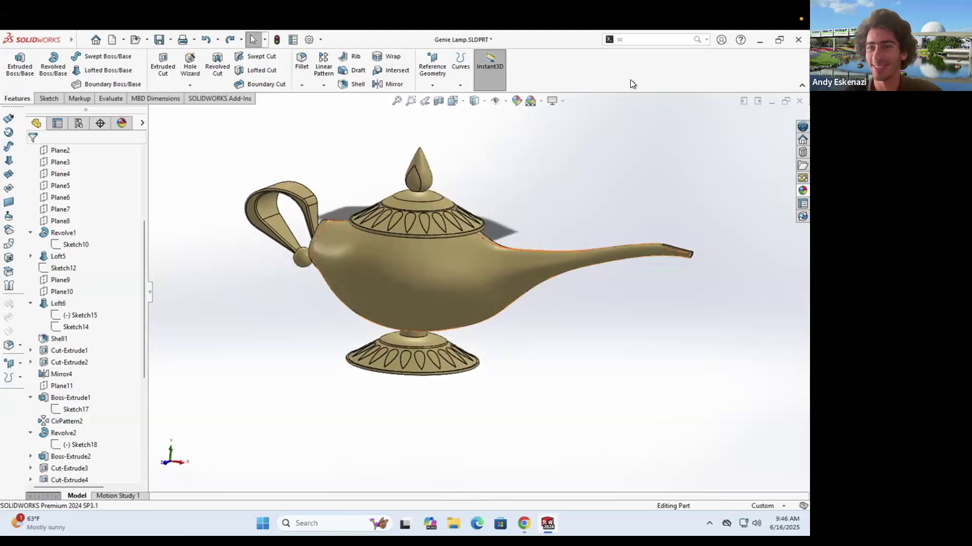
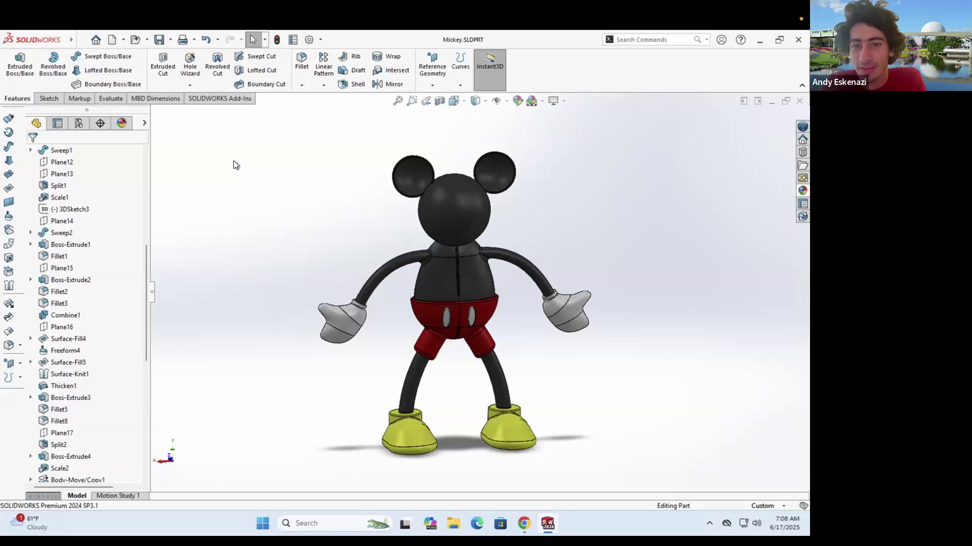
Step: Review the feature history of the Mickey part and identify the feature behind the shoe
scroll(87, 274, up, 8)
scroll(76, 284, down, 4)
scroll(71, 292, down, 15)
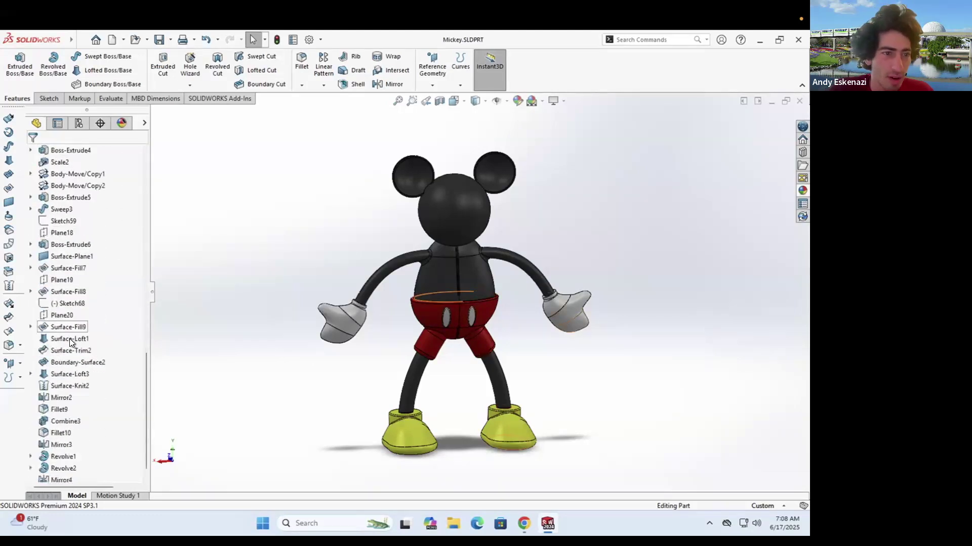
scroll(78, 381, up, 15)
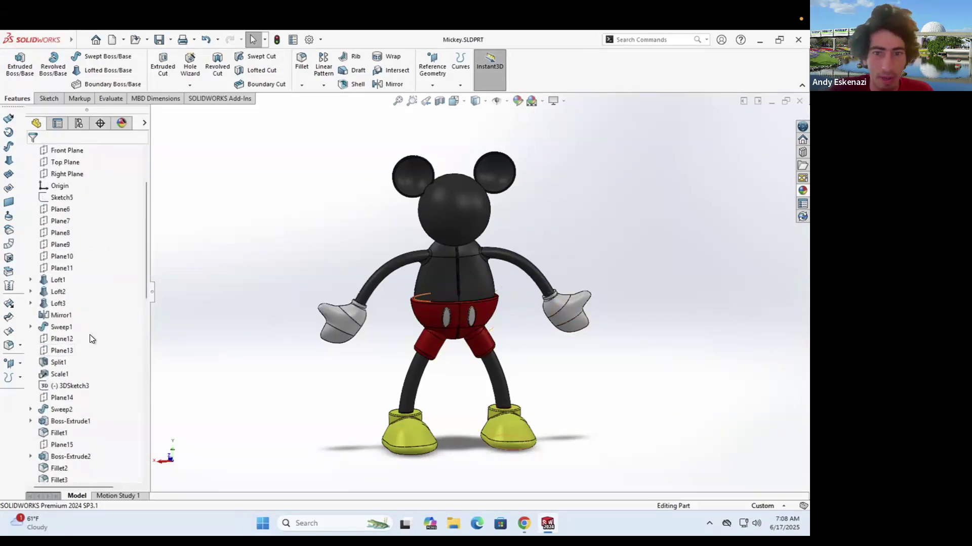
scroll(260, 324, down, 3)
scroll(501, 273, up, 5)
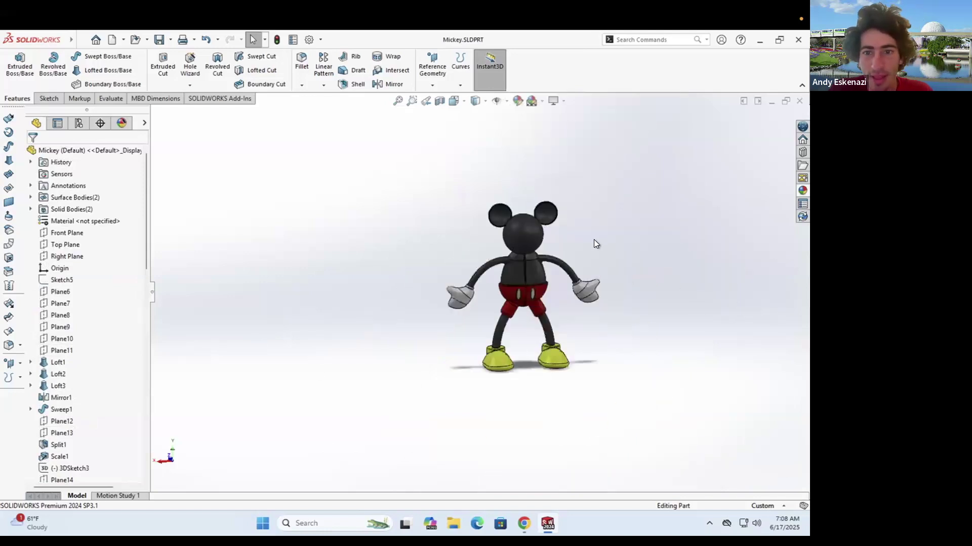
scroll(594, 239, down, 3)
scroll(63, 417, down, 1)
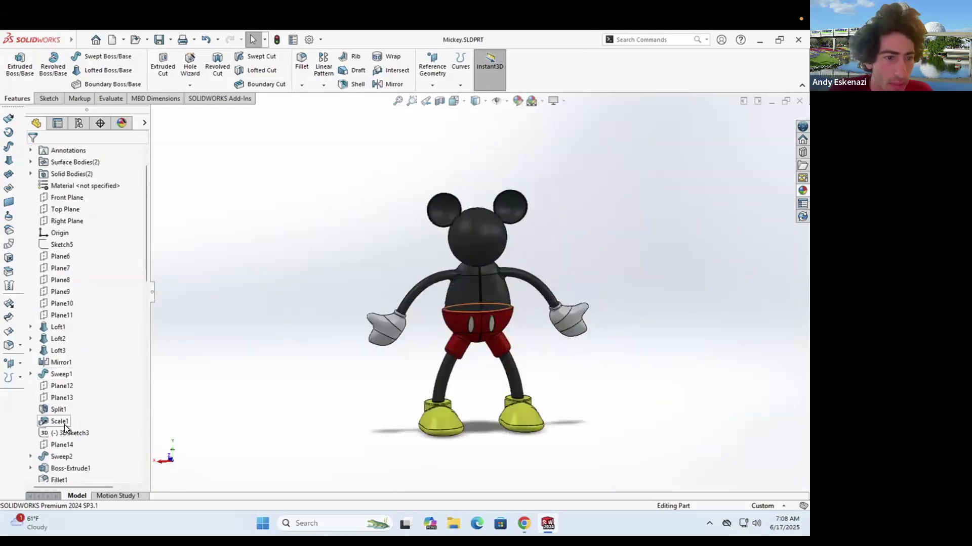
scroll(76, 364, down, 2)
scroll(77, 348, down, 3)
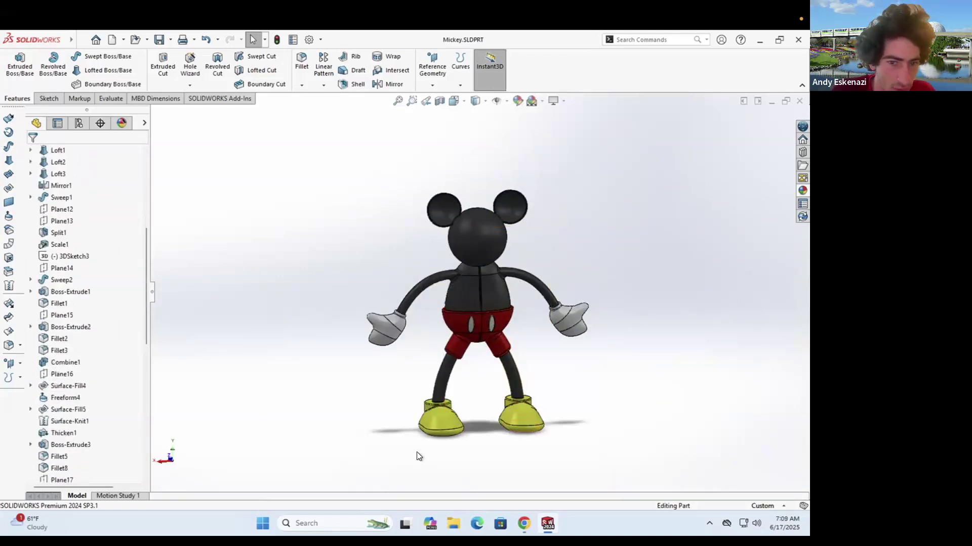
click(441, 420)
scroll(56, 441, down, 1)
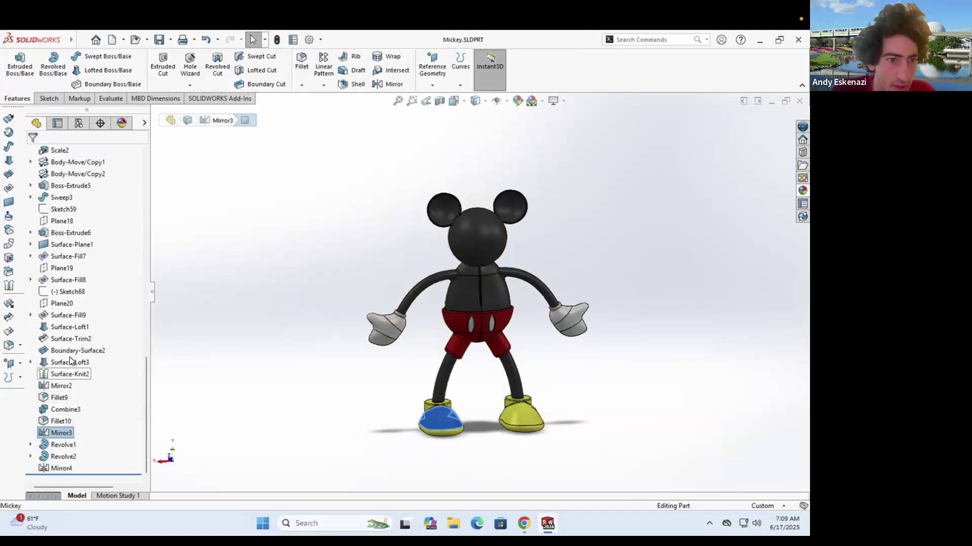
click(239, 331)
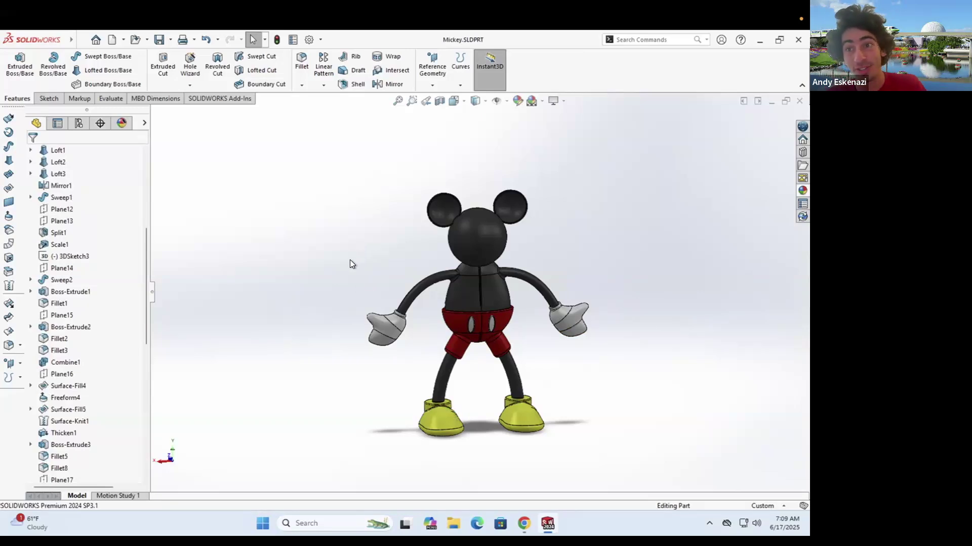
Step: Examine the Mickey figure's body, head, hands and shoes from the front, side and above
middle_drag(392, 282, 482, 274)
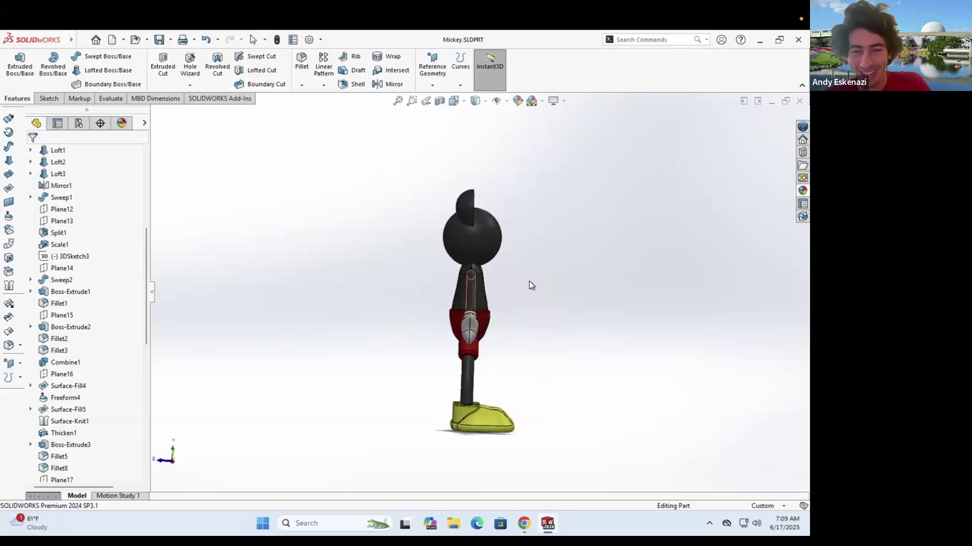
middle_drag(554, 271, 455, 279)
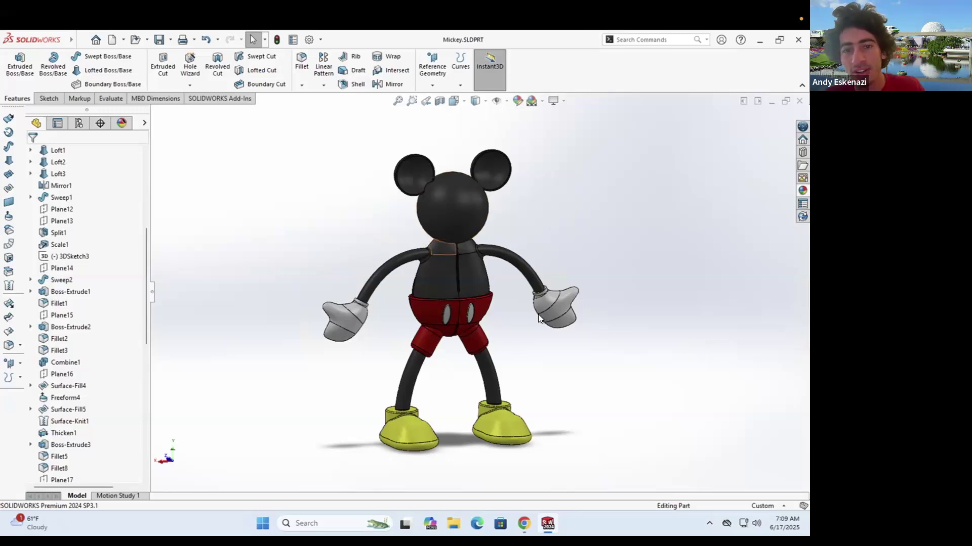
scroll(545, 387, up, 2)
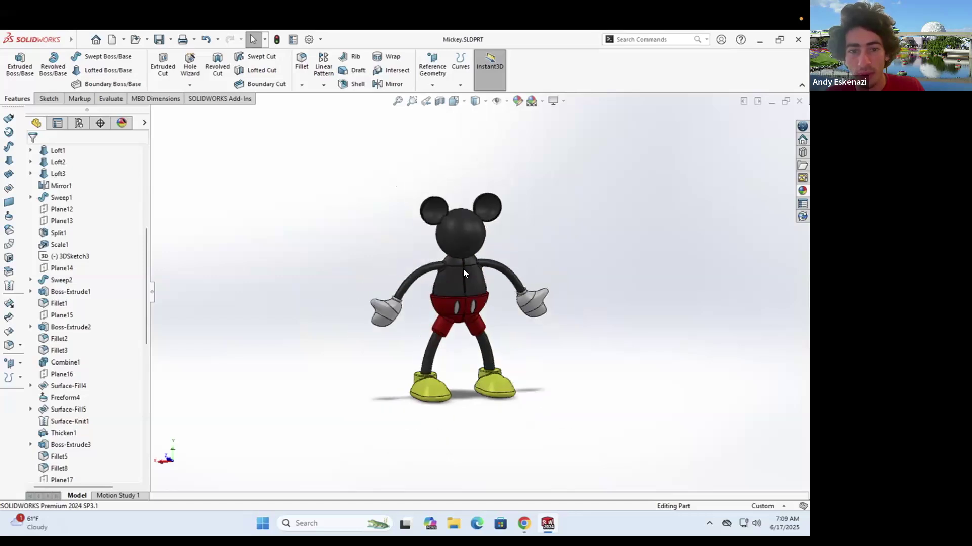
scroll(463, 268, down, 3)
middle_drag(492, 252, 452, 292)
scroll(451, 288, up, 3)
middle_drag(446, 253, 503, 287)
scroll(464, 320, down, 5)
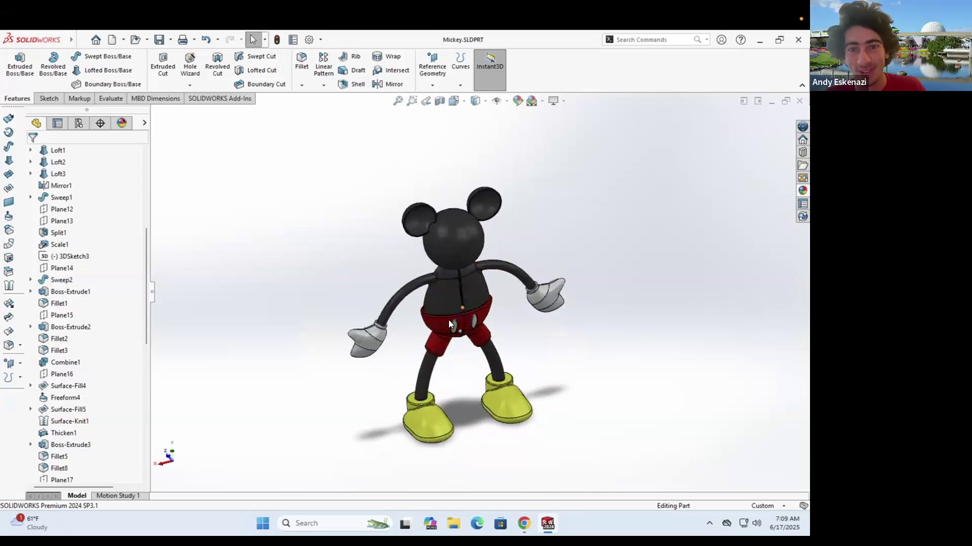
Step: Switch to Chrome and view the reference image of the green Toy Story aliens
click(524, 523)
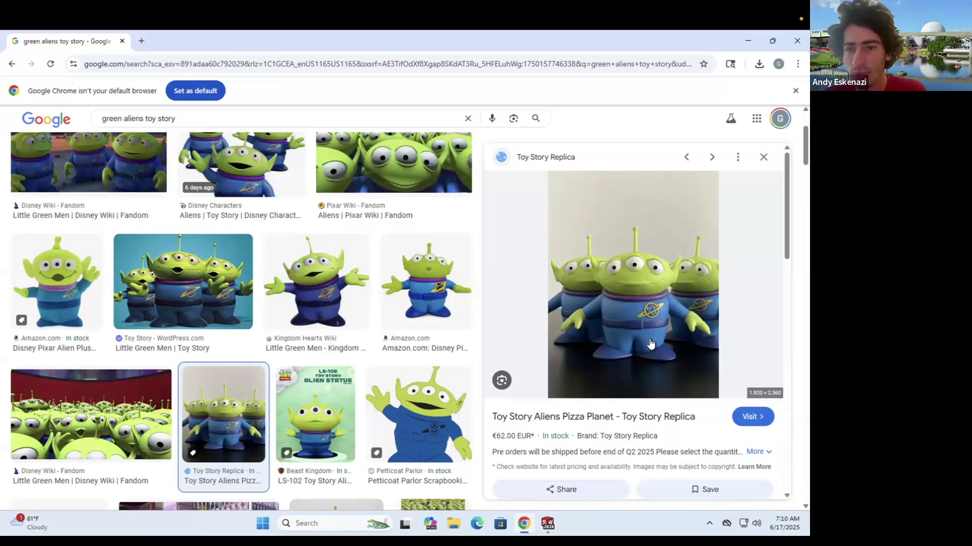
drag(557, 62, 478, 246)
click(668, 243)
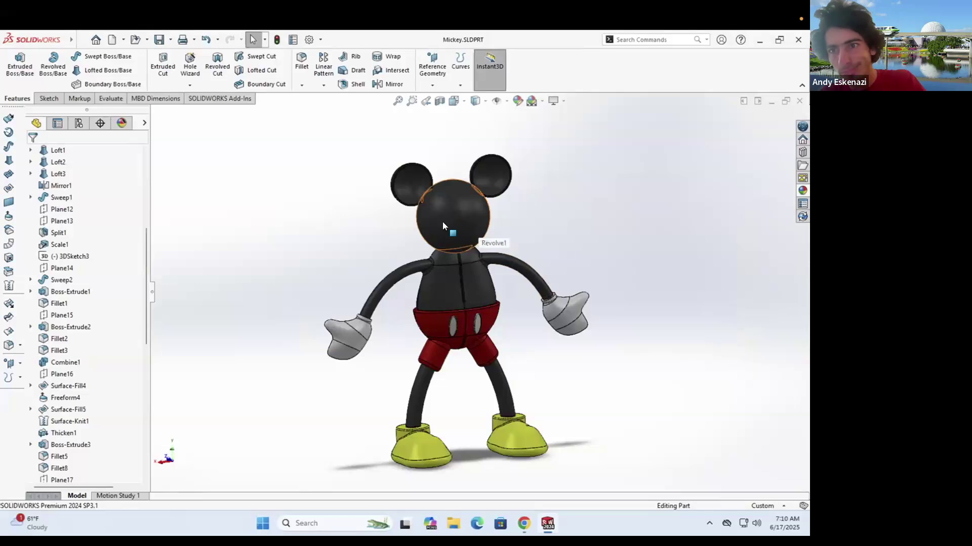
Step: Create a new part and start a sketch on the Front Plane
click(78, 40)
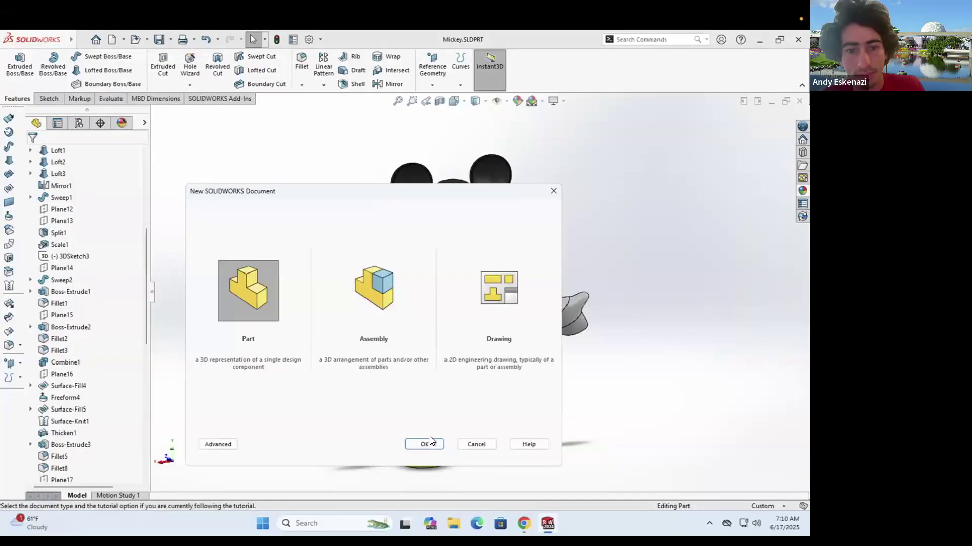
click(427, 441)
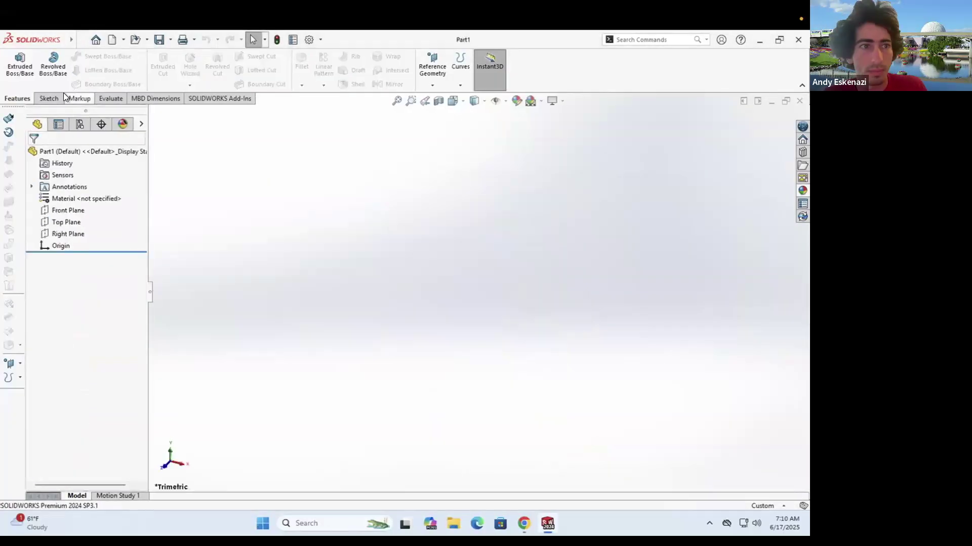
click(49, 98)
click(14, 66)
click(390, 232)
mouse_move(69, 39)
click(143, 40)
mouse_move(166, 40)
mouse_move(212, 261)
mouse_move(305, 531)
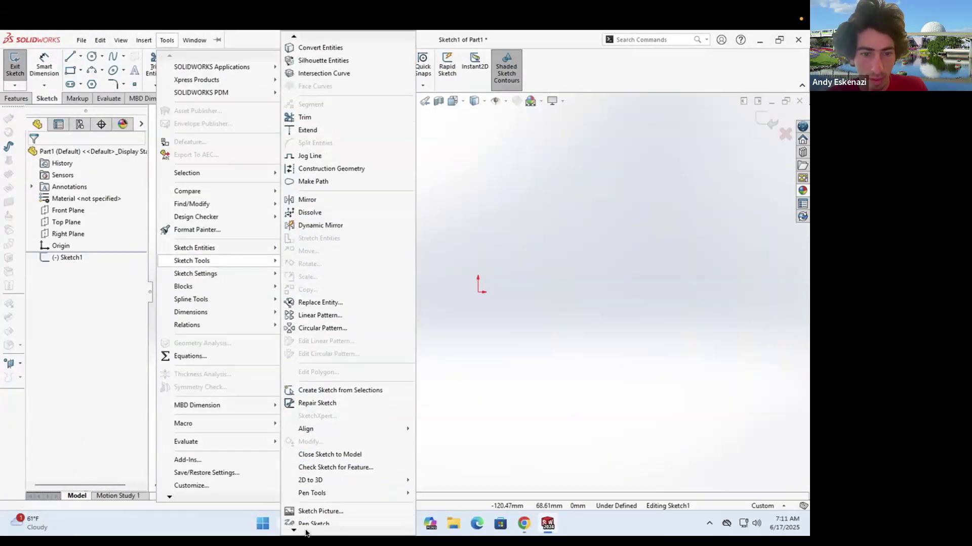
click(318, 499)
click(48, 154)
Step: Insert Green Aliens.jpg as a sketch picture at its default size and position
mouse_move(70, 39)
click(167, 40)
mouse_move(218, 260)
click(321, 473)
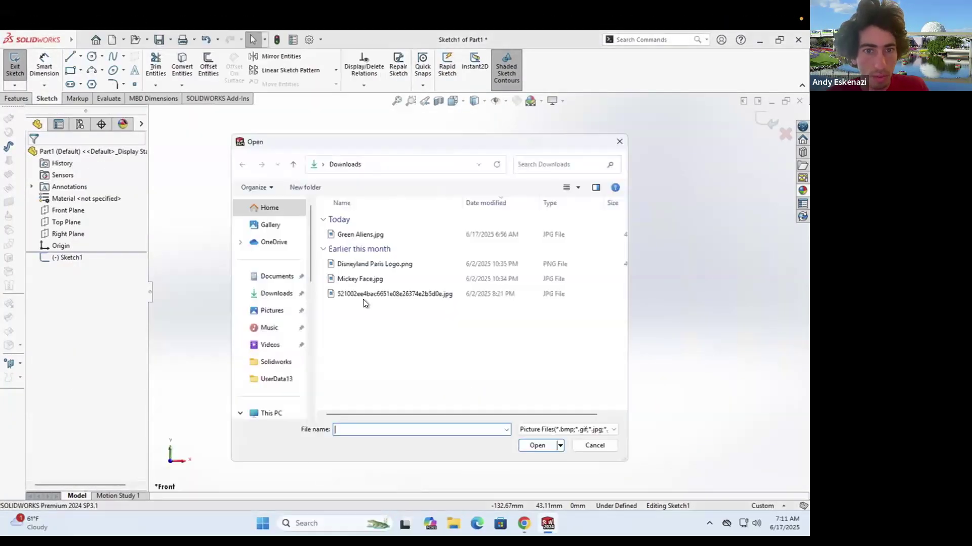
click(360, 234)
click(537, 446)
click(380, 281)
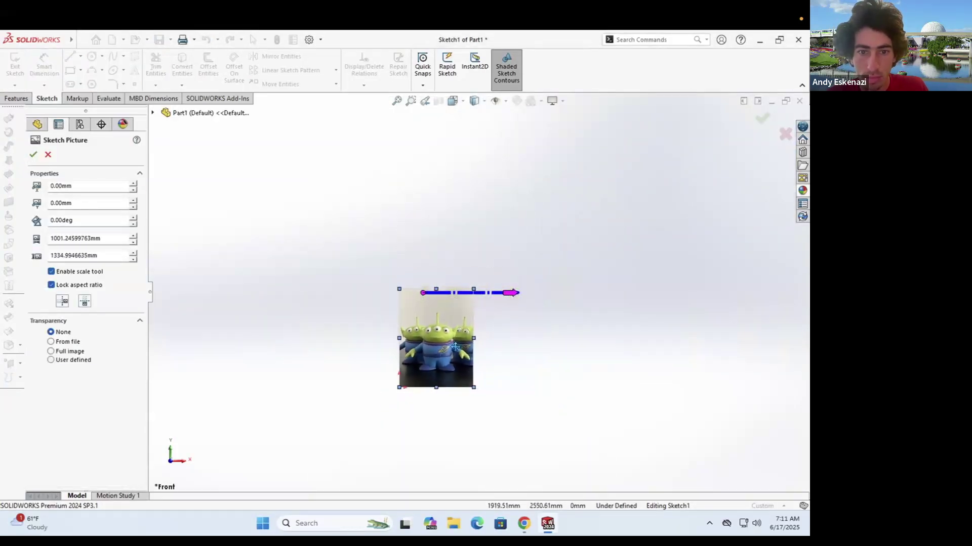
scroll(451, 355, down, 7)
click(33, 154)
Step: Draw construction lines from the origin along the picture's lower edge and vertically up through the middle alien, aligning the vertical one with its centre
click(81, 56)
click(96, 82)
click(231, 448)
click(404, 448)
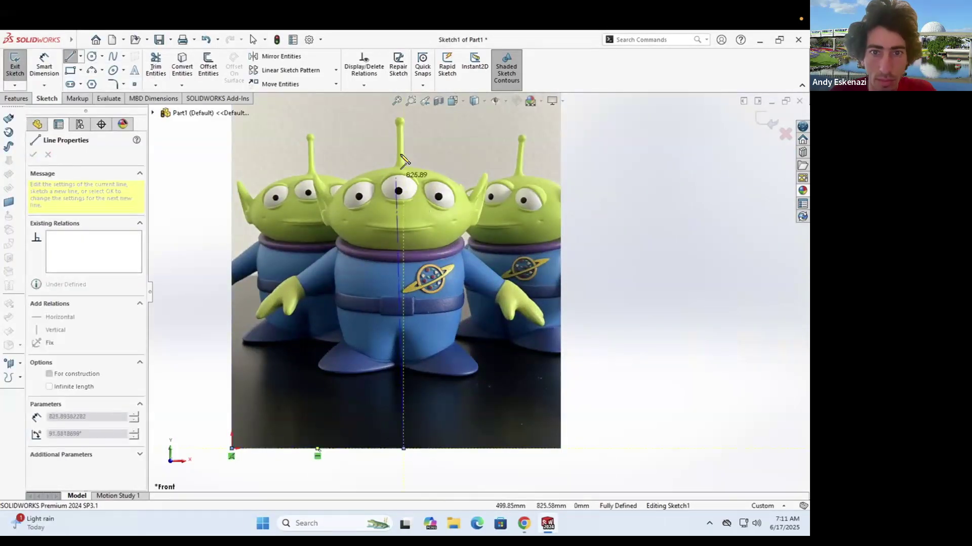
scroll(403, 155, up, 4)
click(443, 165)
key(Escape)
scroll(440, 292, down, 2)
drag(445, 397, 438, 388)
Step: Trace the side of the middle alien's torso with a spline from below the arm down to the foot
scroll(453, 337, down, 5)
click(112, 56)
scroll(445, 329, up, 2)
scroll(452, 274, down, 3)
click(540, 243)
click(541, 258)
click(537, 298)
click(528, 338)
double_click(520, 363)
scroll(515, 229, up, 2)
scroll(490, 283, down, 2)
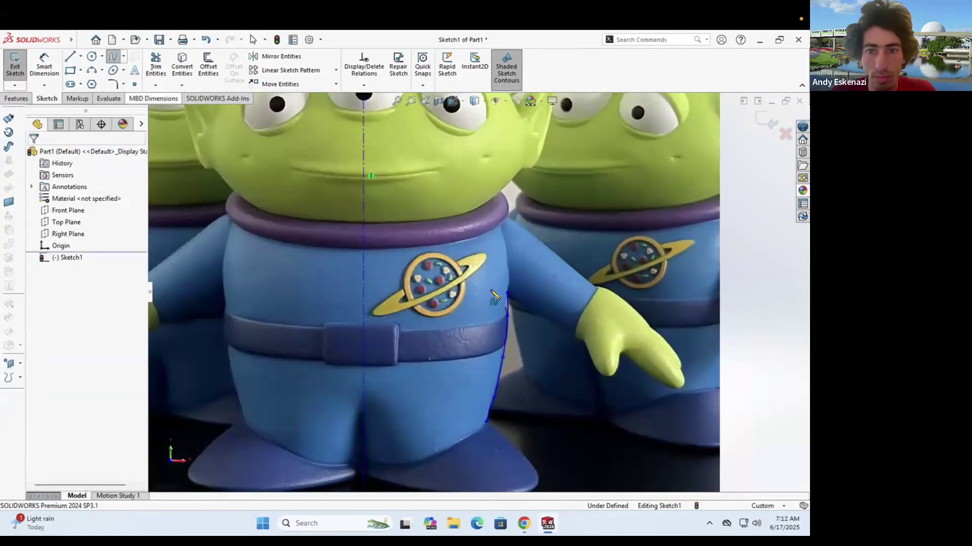
Step: Trace the underside of the alien's arm with a spline from the torso to the wrist
click(507, 293)
double_click(575, 338)
scroll(560, 340, down, 3)
scroll(463, 195, up, 2)
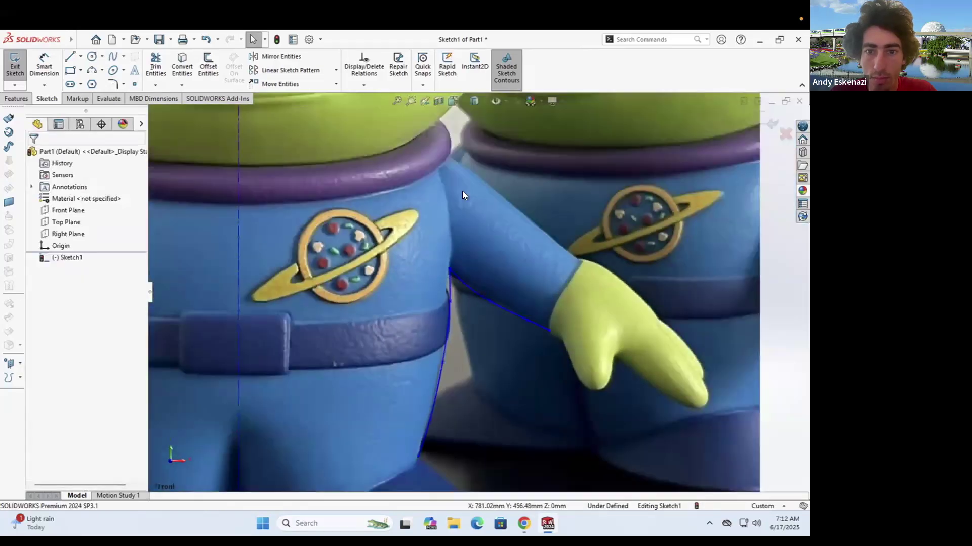
Step: Trace the upper side of the alien's arm with a spline from the collar to the wrist
scroll(455, 121, down, 3)
click(114, 57)
click(459, 233)
click(493, 255)
click(532, 288)
click(584, 329)
double_click(619, 358)
scroll(475, 277, up, 2)
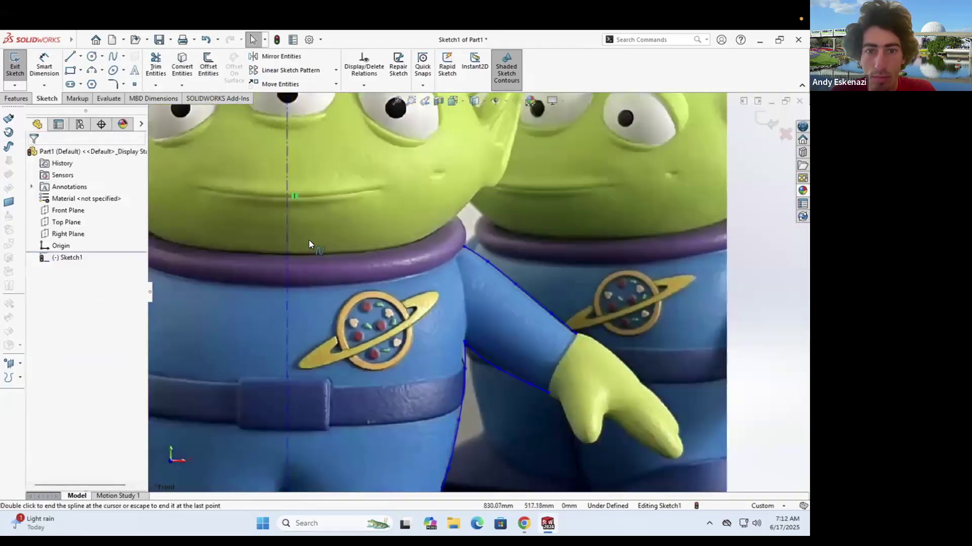
Step: Draw a rectangle about 380 mm wide along the collar's upper edge, ending at the start of the upper arm spline
scroll(309, 243, up, 2)
click(71, 70)
click(235, 246)
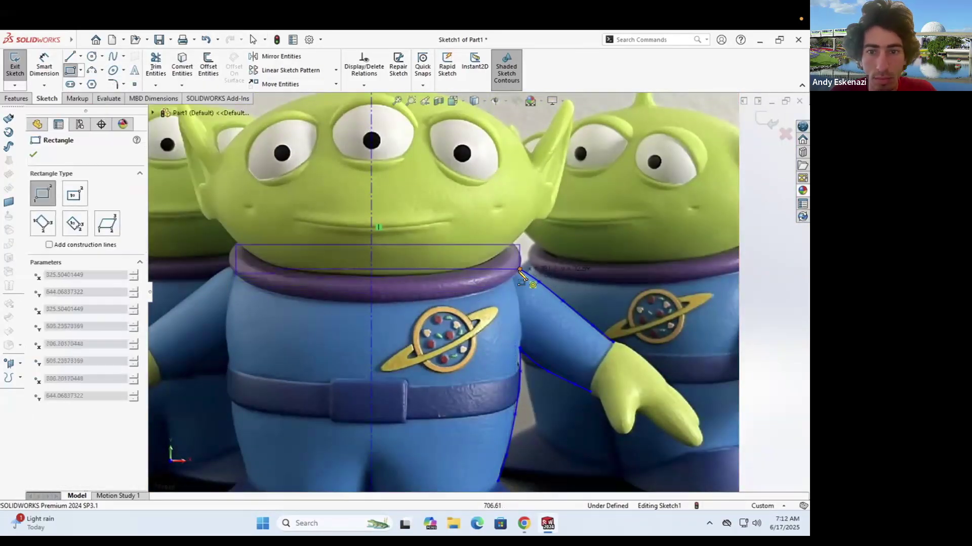
click(520, 269)
key(Escape)
mouse_move(354, 246)
mouse_down()
mouse_move(365, 291)
mouse_move(370, 248)
mouse_up()
click(456, 354)
Step: Delete the spline that traces the side of the torso
scroll(456, 354, up, 2)
scroll(455, 356, down, 2)
right_click(542, 329)
click(576, 482)
Step: Draw a rectangle about 395 mm wide across the torso and move it down onto the alien's belt
click(71, 70)
click(245, 300)
click(543, 343)
key(Escape)
drag(418, 301, 412, 354)
key(Escape)
Step: Trace the torso's side with a spline from the underarm down to the belt rectangle's upper edge
scroll(592, 301, down, 4)
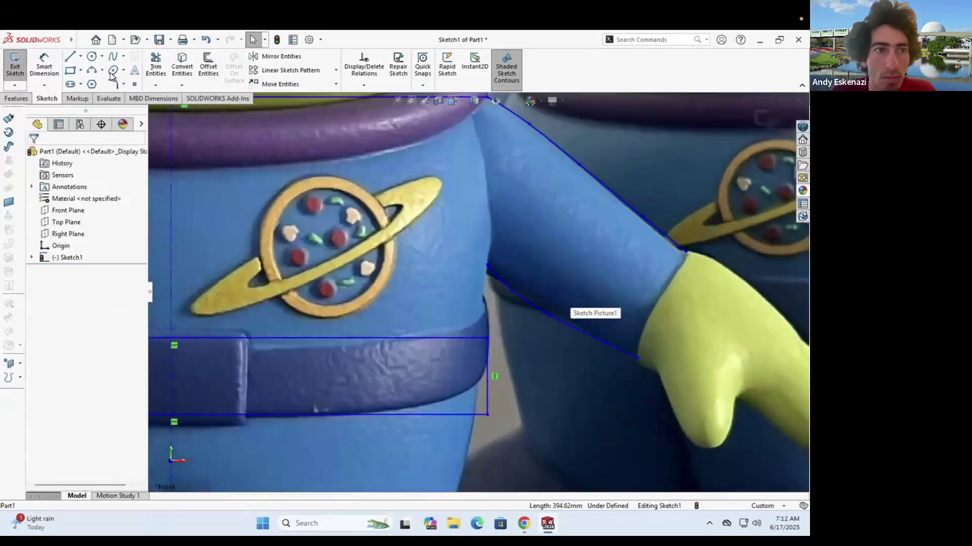
click(112, 56)
click(484, 292)
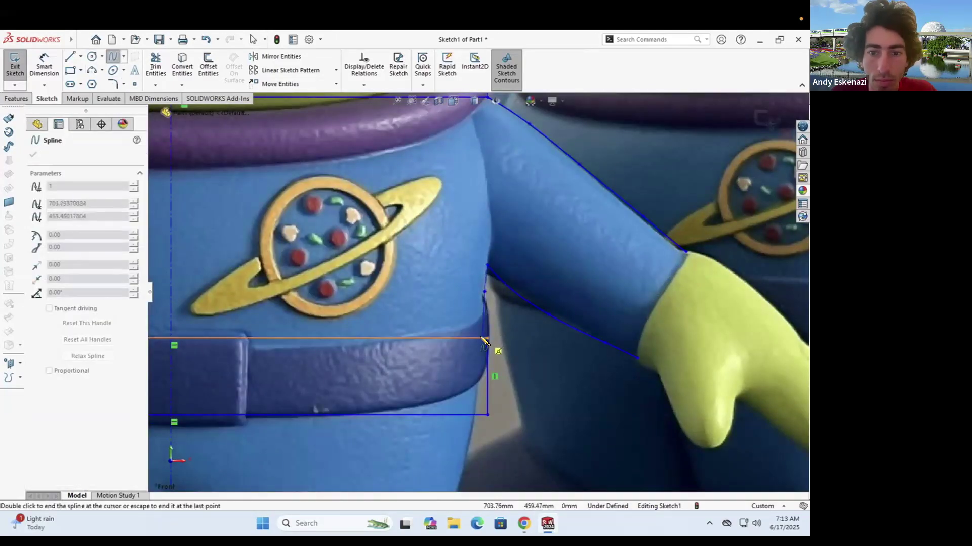
click(481, 338)
key(Escape)
Step: Trace the side of the leg with a spline from the belt rectangle's lower edge down to the top of the foot
scroll(481, 338, up, 3)
scroll(489, 363, down, 3)
click(113, 56)
click(461, 320)
click(451, 359)
click(438, 412)
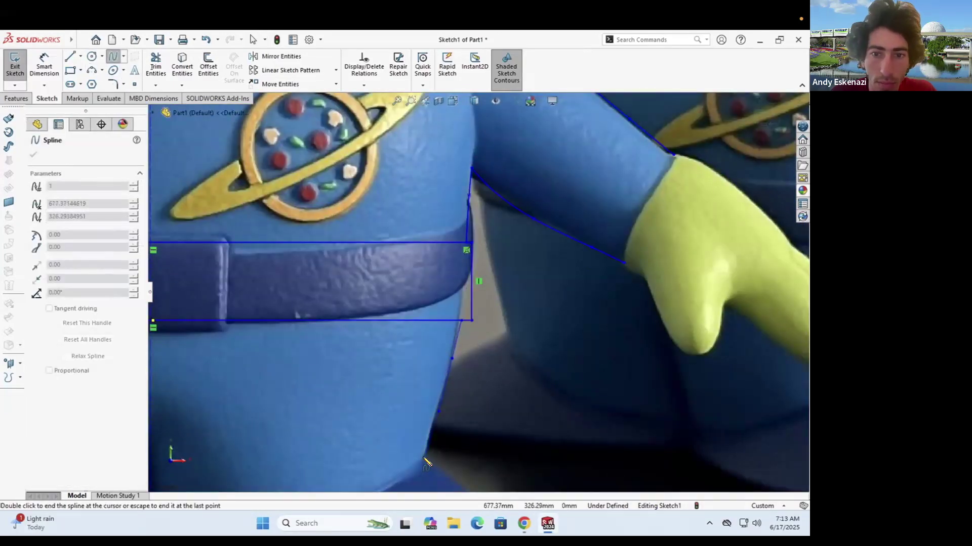
double_click(426, 463)
key(Escape)
scroll(494, 257, up, 3)
scroll(455, 277, down, 5)
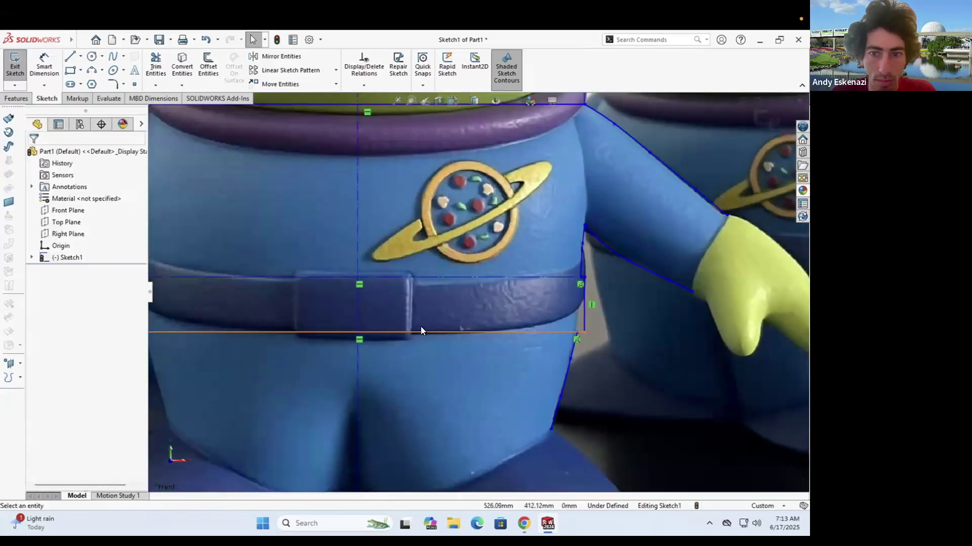
Step: Draw lines over the right half of the belt rectangle, closing it along the vertical centerline
scroll(420, 331, up, 3)
click(71, 56)
scroll(472, 276, down, 3)
click(590, 302)
click(362, 302)
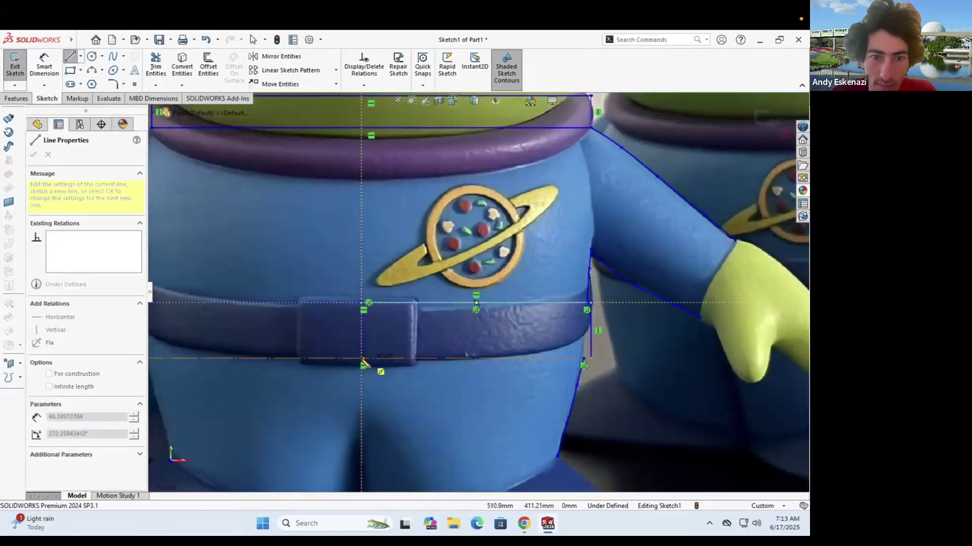
scroll(363, 360, down, 5)
click(408, 341)
scroll(408, 341, up, 5)
click(644, 306)
key(Escape)
Step: Convert the collar rectangle's edges to construction geometry
right_click(440, 205)
click(466, 194)
right_click(269, 212)
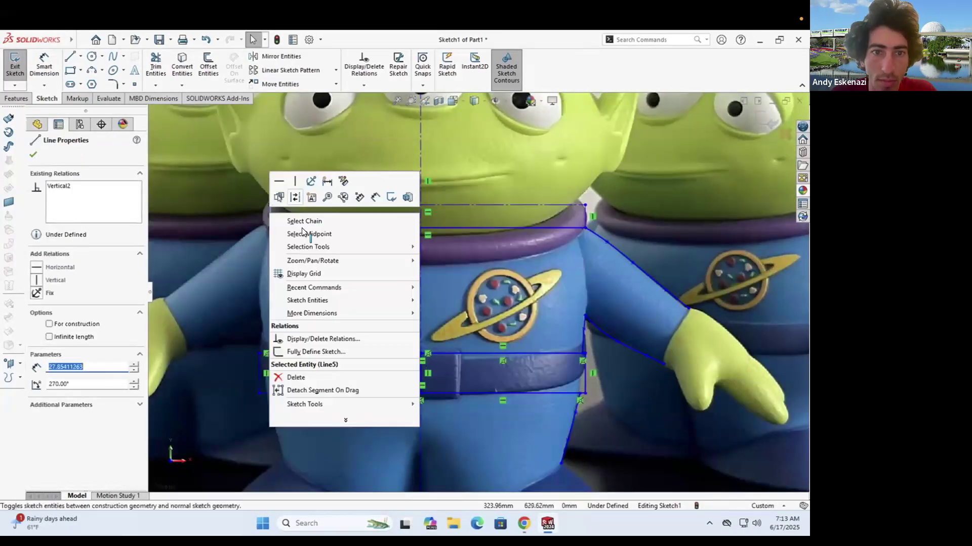
click(295, 197)
Step: Draw a three-point arc of about 14 mm radius bulging outward from the right end of the collar rectangle
scroll(535, 221, down, 5)
click(522, 236)
click(92, 70)
click(523, 207)
click(522, 265)
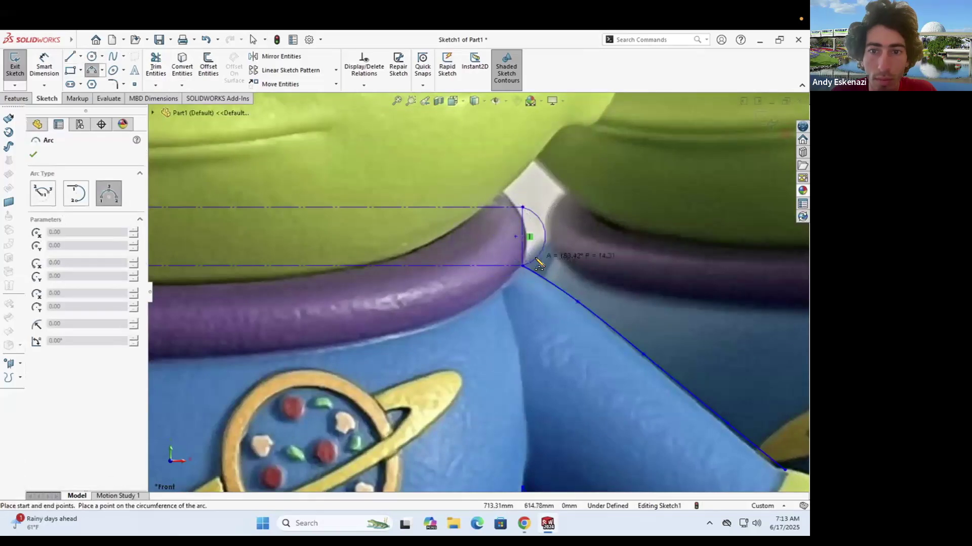
click(536, 259)
Step: Draw solid lines from the collar arc's ends to the vertical centerline, closing the right half of the collar profile
click(71, 56)
click(522, 207)
scroll(496, 213, up, 3)
double_click(261, 243)
click(503, 276)
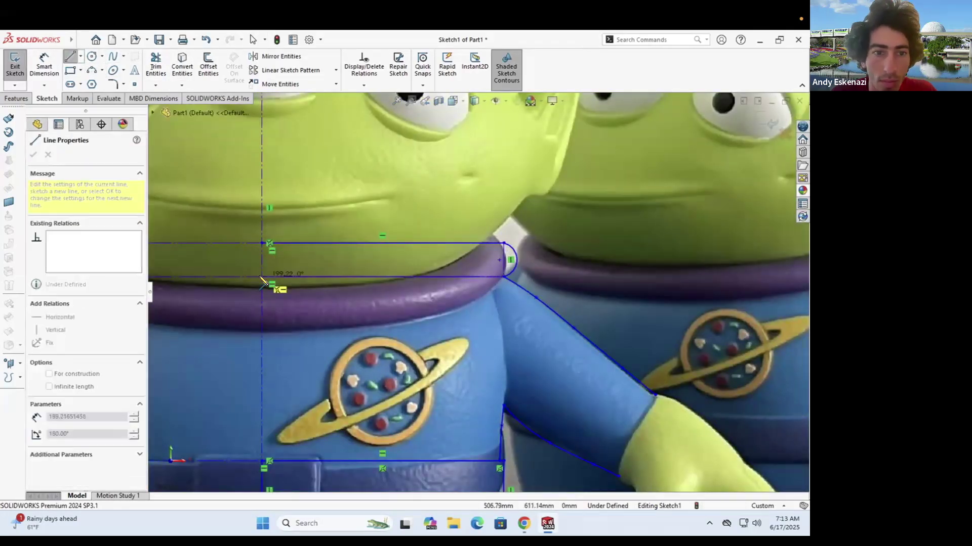
click(262, 277)
click(262, 243)
scroll(403, 214, up, 5)
scroll(399, 212, down, 1)
key(Escape)
click(113, 56)
scroll(435, 218, down, 2)
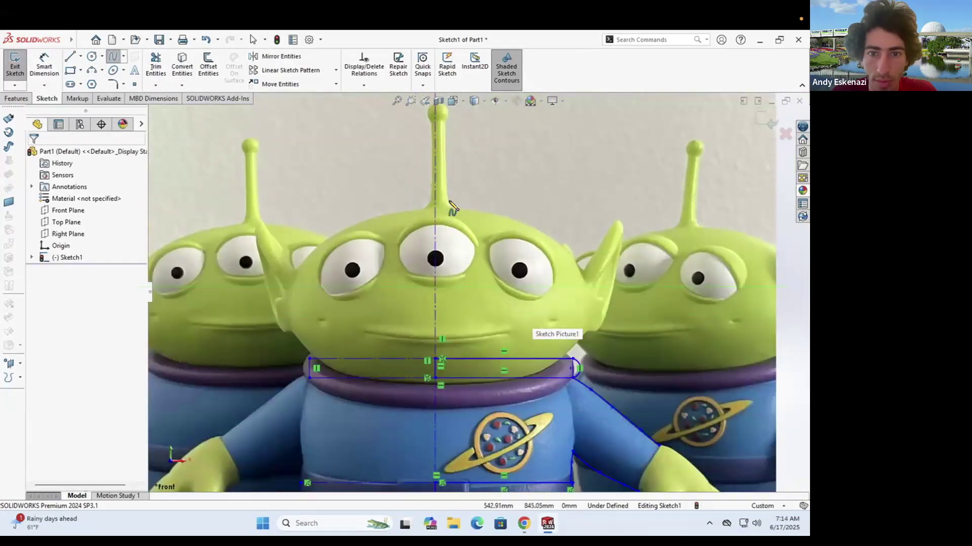
scroll(445, 210, down, 3)
click(435, 339)
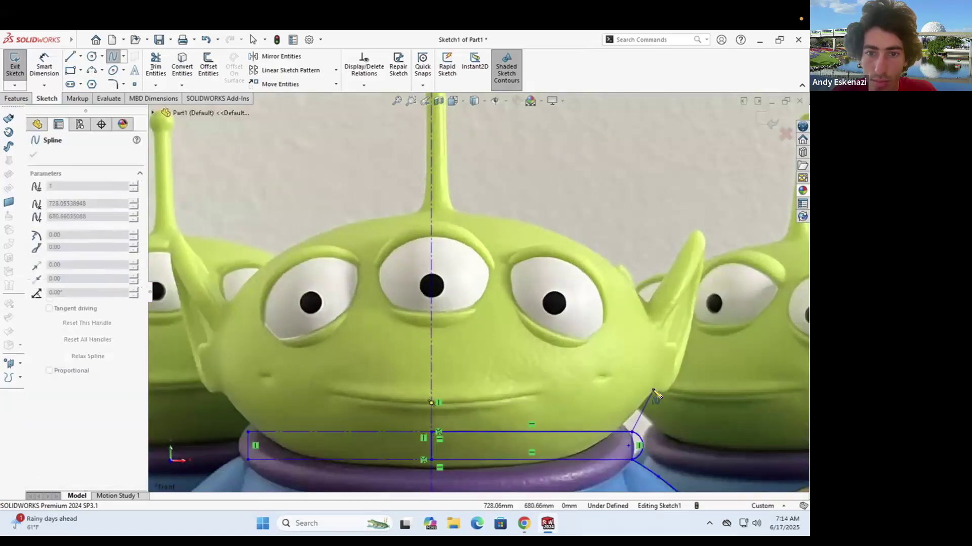
Step: Draw a three-point arc of about 246 mm radius across the top of the alien's head
click(92, 70)
click(212, 347)
click(658, 360)
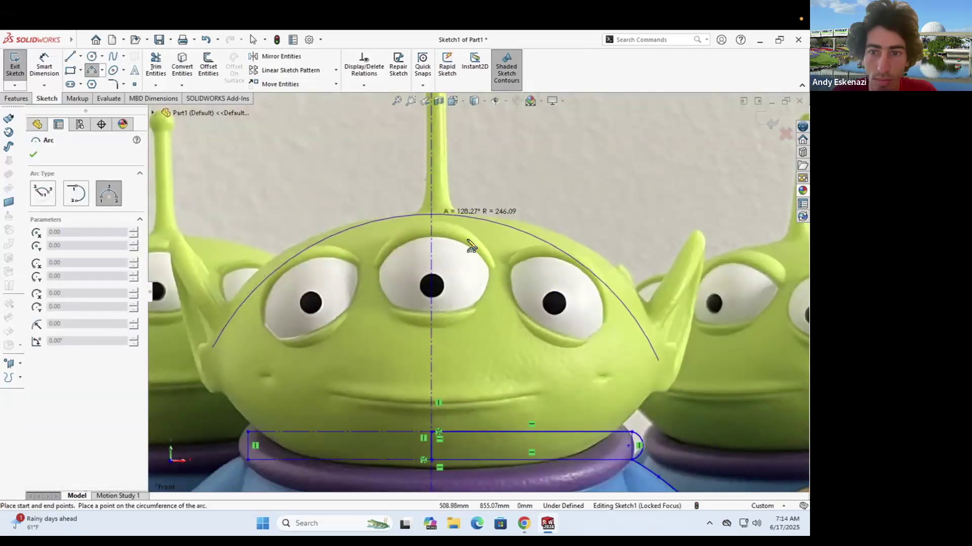
click(433, 215)
key(Escape)
Step: Reshape the head's top arc to a radius of about 291 mm by moving its endpoints and curve onto the picture's outline
drag(657, 360, 658, 323)
drag(212, 347, 230, 299)
drag(658, 324, 647, 299)
drag(448, 186, 442, 212)
click(527, 333)
scroll(526, 333, up, 3)
scroll(499, 305, down, 3)
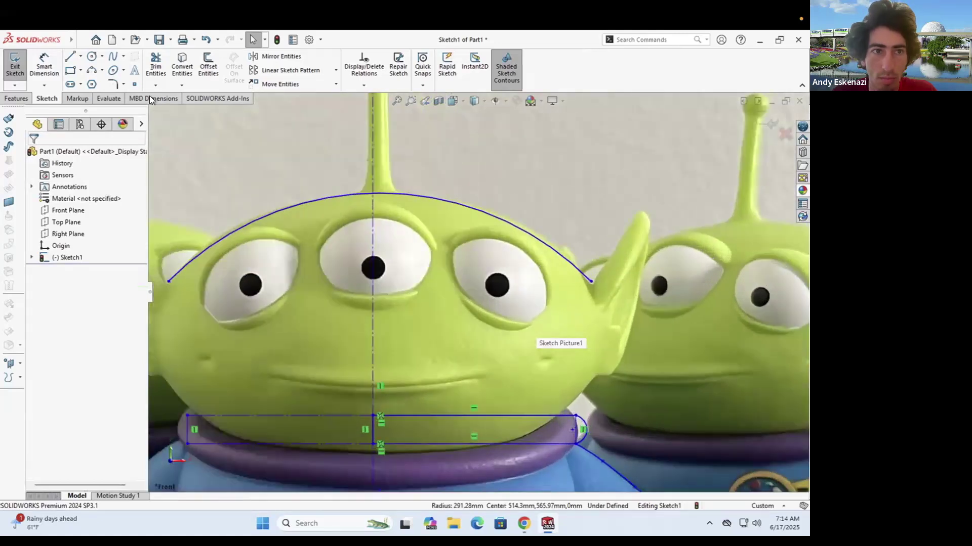
Step: Trace the right side of the head with a three-point arc from the top arc's end down to the lower cheek
click(92, 70)
click(591, 282)
click(590, 376)
click(609, 334)
key(Escape)
scroll(503, 354, up, 2)
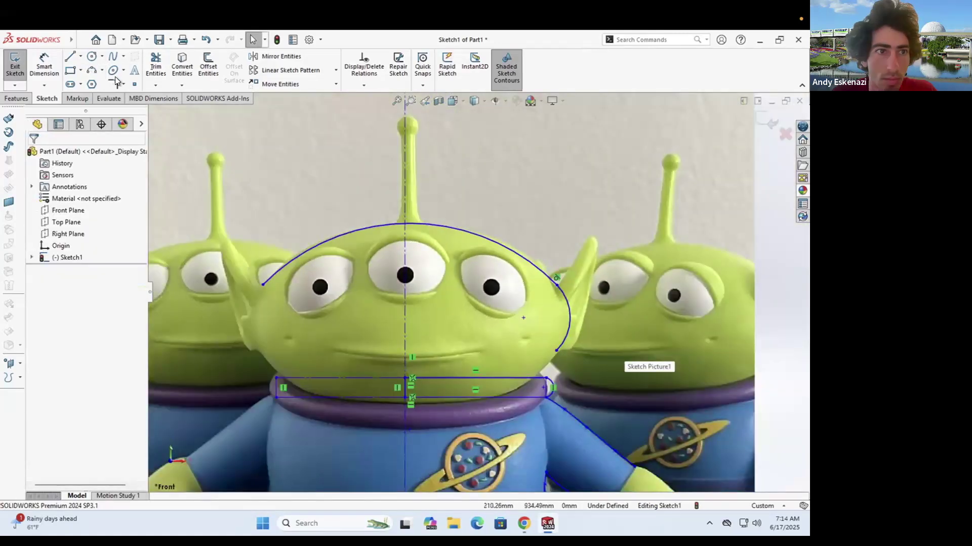
Step: Draw a three-point arc under the chin from the left cheek to the lower end of the right side arc
click(91, 70)
click(263, 351)
click(556, 351)
click(480, 402)
key(Escape)
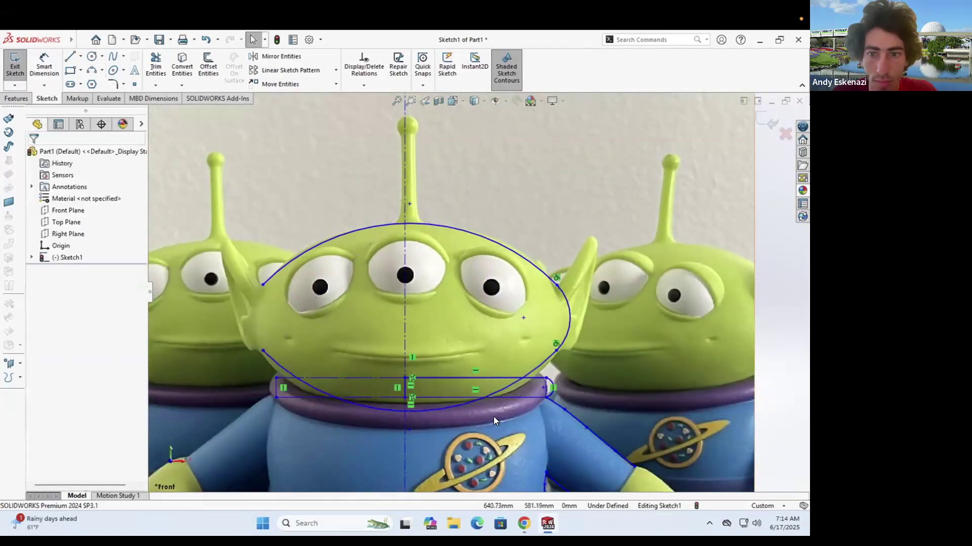
Step: Try to close the left side of the head with a three-point arc and pull it outward
click(91, 70)
click(263, 284)
click(264, 350)
click(257, 322)
key(Escape)
drag(257, 321, 246, 323)
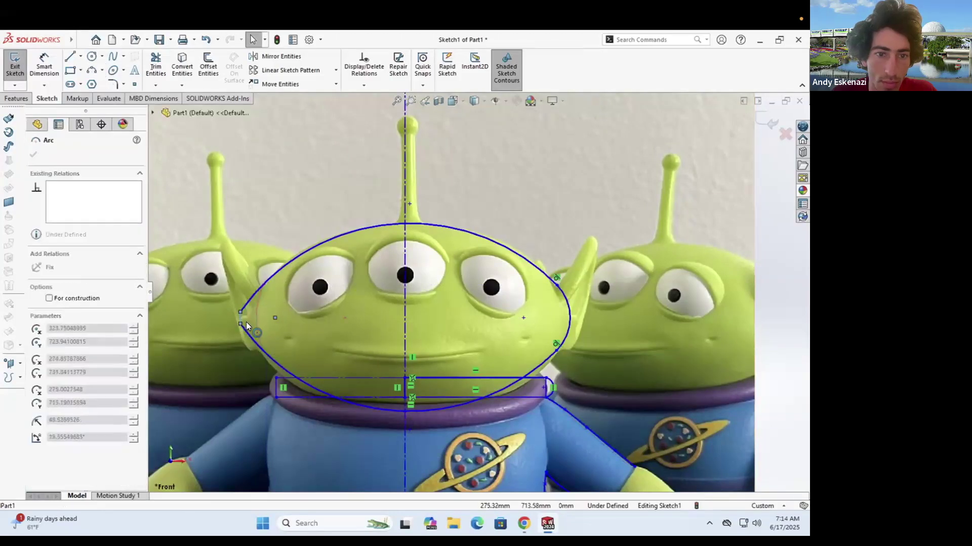
key(ctrl+z)
key(ctrl+z)
Step: Connect the left ends of the head's top and chin arcs with a vertical construction line
click(81, 56)
click(93, 82)
click(263, 284)
click(263, 350)
key(Escape)
scroll(435, 263, up, 2)
scroll(406, 256, down, 2)
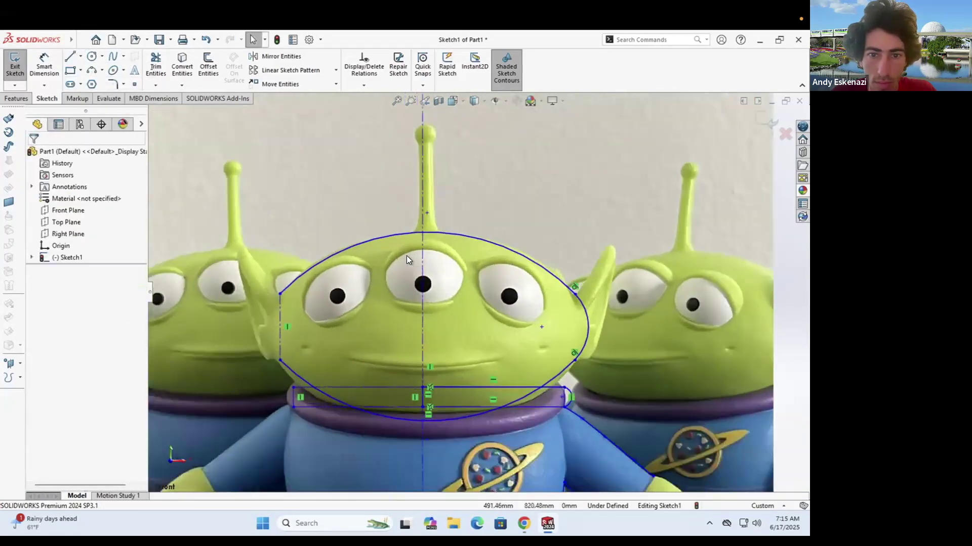
Step: Trace the right eye with an upper and a lower three-point arc sharing the same endpoints
scroll(406, 259, down, 2)
click(92, 70)
click(519, 280)
click(611, 346)
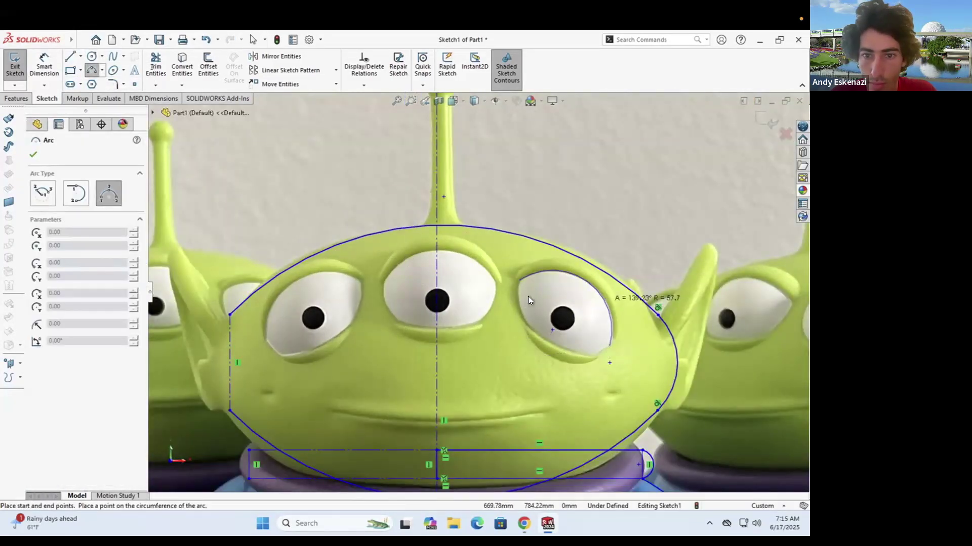
click(520, 304)
click(382, 283)
key(Escape)
Step: Trace the middle eye with an upper and a lower three-point arc joined at the eye's corners
click(383, 291)
click(495, 292)
click(494, 291)
click(468, 257)
key(Escape)
scroll(474, 288, up, 3)
scroll(475, 288, down, 3)
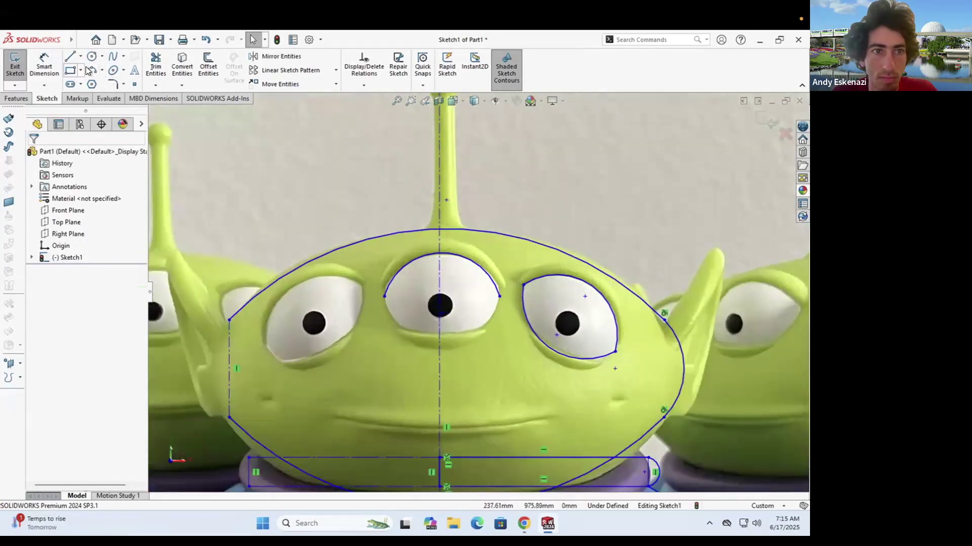
click(90, 70)
click(384, 297)
click(499, 296)
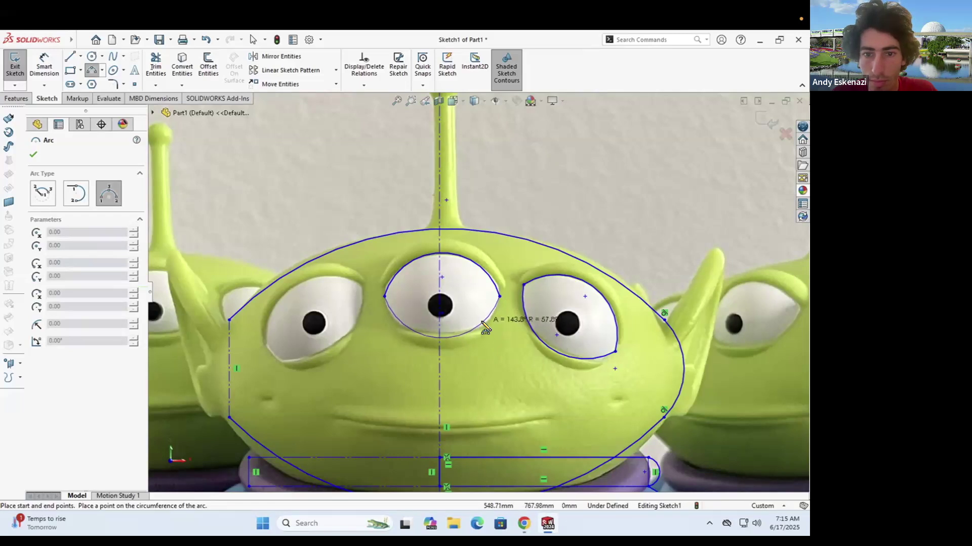
click(481, 322)
key(Escape)
Step: Draw circles over the pupils of the middle and right eyes, centering the middle one on the vertical centerline
scroll(483, 289, up, 4)
scroll(472, 294, down, 6)
click(92, 56)
click(448, 282)
click(456, 257)
click(712, 321)
click(732, 303)
key(Escape)
scroll(474, 296, up, 8)
scroll(463, 313, down, 6)
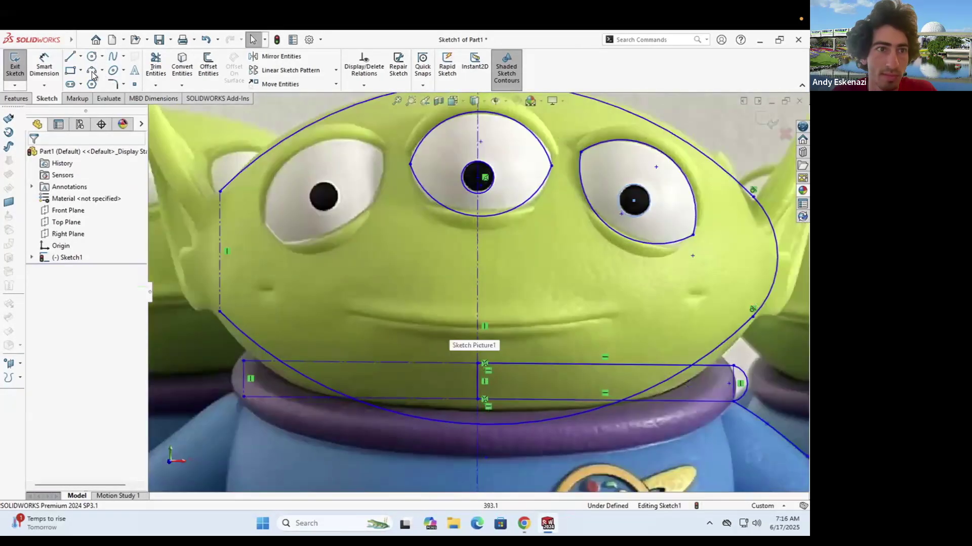
Step: Trace the mouth with a shallow three-point arc between its two corners
click(91, 70)
click(350, 313)
click(609, 316)
click(486, 326)
key(Escape)
scroll(556, 335, up, 2)
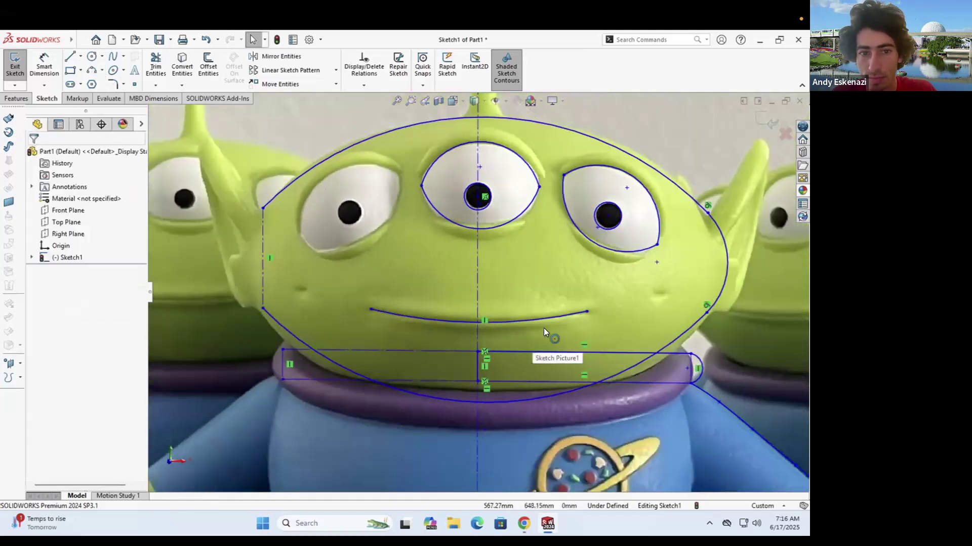
Step: Trace the right ear with a spline from the upper end of the head's side arc around the tip to its lower end
scroll(476, 294, up, 4)
scroll(632, 230, down, 6)
click(113, 56)
click(483, 314)
click(501, 292)
click(521, 257)
click(544, 217)
click(561, 198)
click(571, 204)
click(581, 232)
click(566, 303)
click(553, 370)
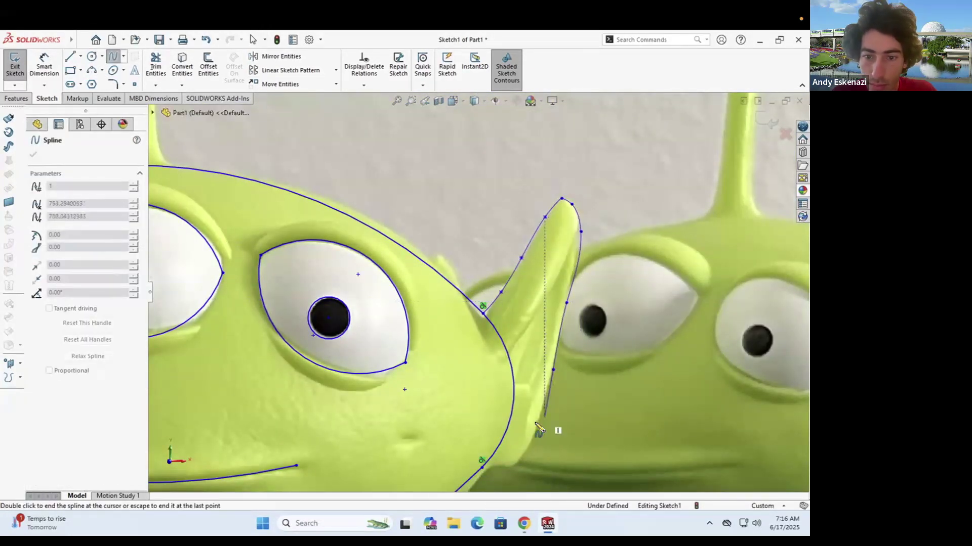
double_click(483, 466)
key(Escape)
scroll(554, 326, up, 5)
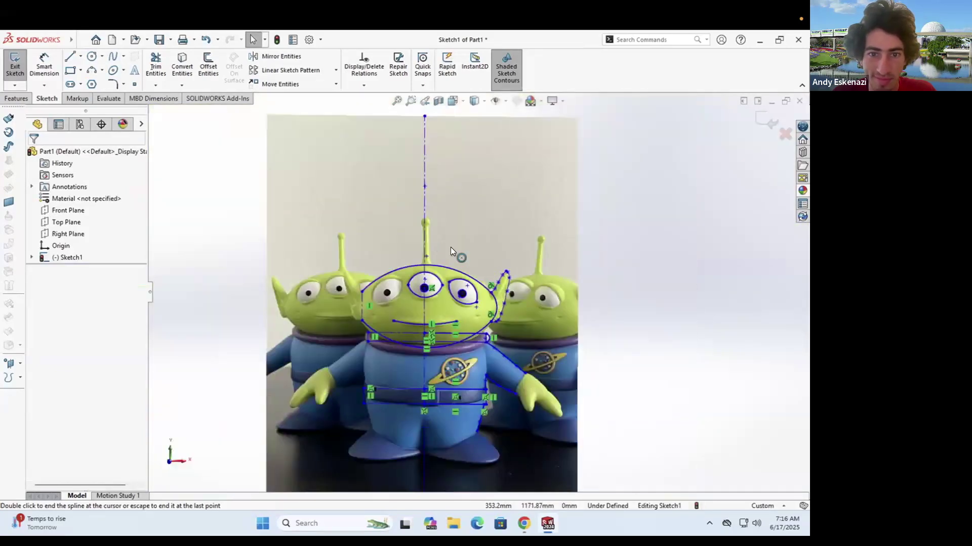
Step: Draw a circle over the ball at the antenna's tip, centered on the vertical centerline
scroll(421, 215, down, 6)
click(91, 56)
click(439, 257)
click(457, 239)
key(Escape)
Step: Trace the right side of the antenna's stalk with a spline flaring down to the top of the head
click(113, 56)
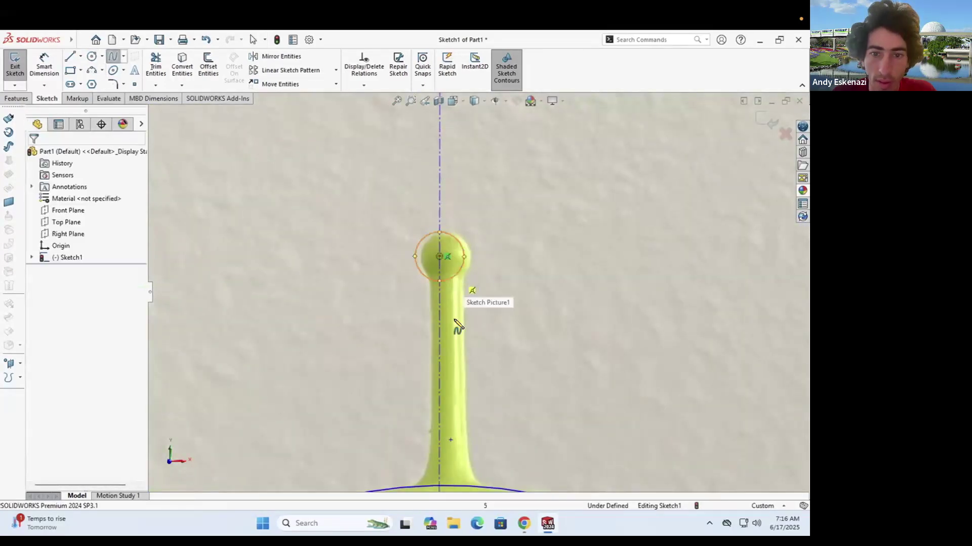
click(454, 326)
click(464, 417)
click(479, 484)
key(Escape)
scroll(492, 401, up, 7)
scroll(493, 402, down, 6)
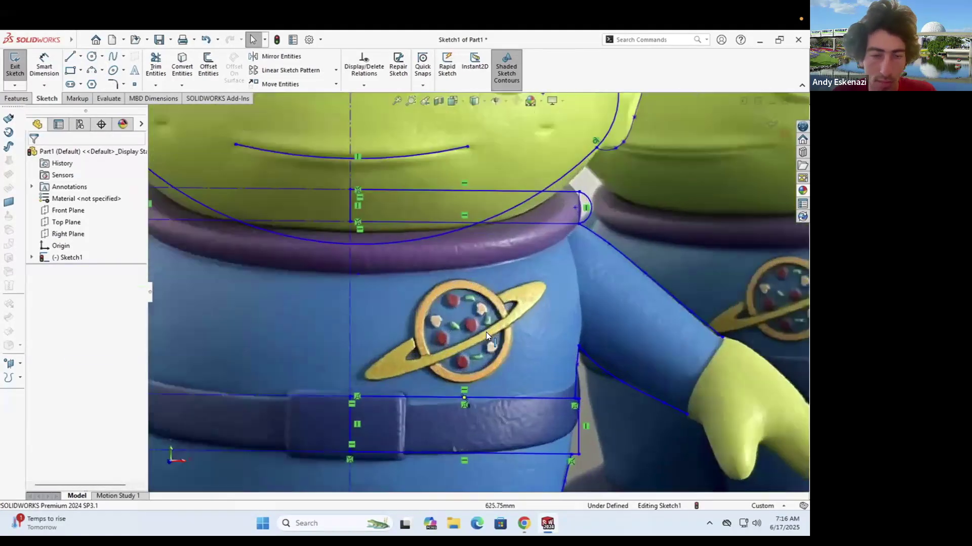
Step: Trace the outer edge of the chest badge's yellow planet ring with a spline around the left tip, lower edge and right tip
scroll(394, 374, down, 5)
click(113, 57)
click(437, 285)
click(399, 308)
click(340, 346)
click(318, 373)
click(324, 390)
click(363, 390)
click(444, 370)
click(520, 339)
click(590, 306)
click(680, 258)
scroll(679, 258, up, 5)
scroll(629, 234, down, 6)
click(517, 253)
click(549, 213)
click(525, 177)
click(473, 193)
click(415, 215)
double_click(402, 221)
Step: Trace the inner end of the yellow ring's right tip with a short spline following the orange circle's edge
scroll(424, 223, down, 5)
click(374, 224)
click(400, 252)
click(423, 289)
Step: Trace the inner edge of the yellow ring with a spline from the right notch across the planet and around the left notch
click(453, 279)
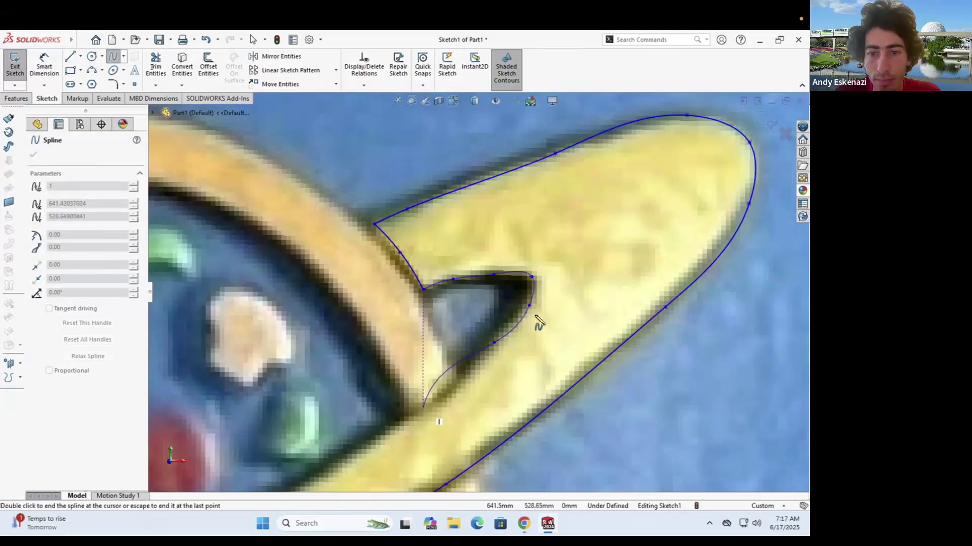
click(424, 407)
scroll(352, 420, up, 3)
scroll(363, 362, down, 3)
click(359, 357)
scroll(406, 329, up, 5)
scroll(406, 330, down, 5)
click(565, 261)
click(488, 281)
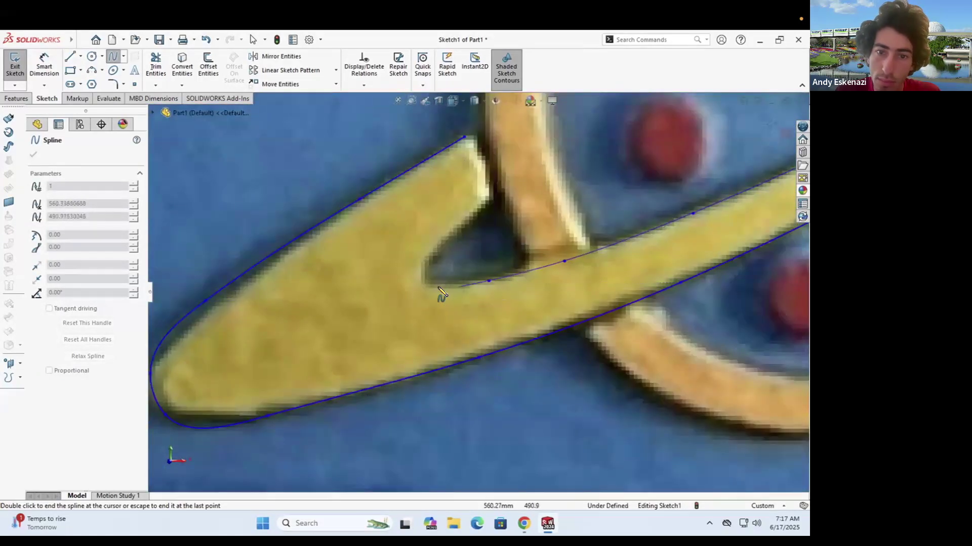
click(464, 222)
scroll(490, 214, down, 2)
click(501, 290)
key(Escape)
Step: Close the inner end of the yellow ring's left tip with a short spline alongside the orange circle
click(457, 206)
click(502, 290)
key(Escape)
drag(478, 245, 471, 318)
scroll(470, 276, up, 4)
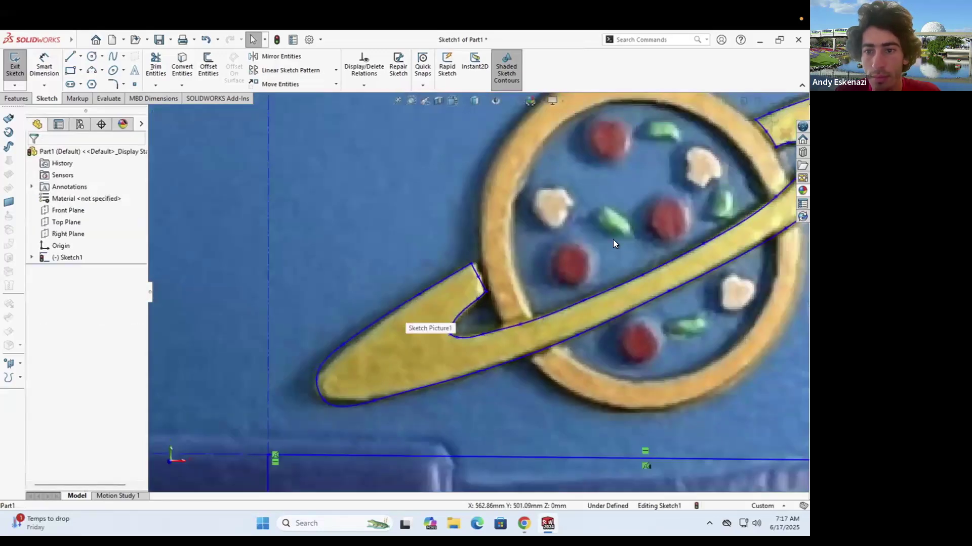
Step: Trace the inner edge of the badge's orange circle with a spline running all the way around and crossing the yellow ring
scroll(612, 239, down, 2)
click(113, 56)
scroll(397, 344, down, 6)
scroll(398, 332, down, 5)
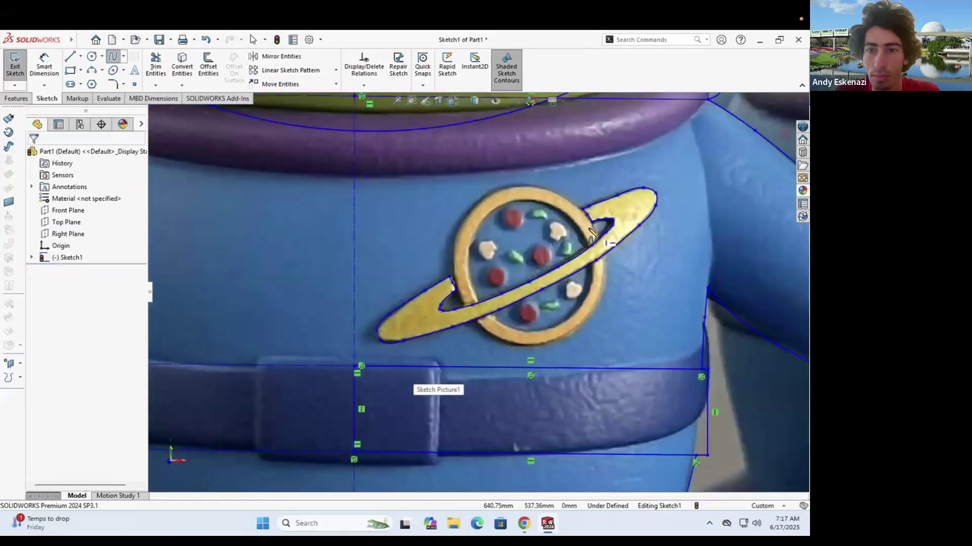
scroll(354, 318, up, 5)
click(339, 308)
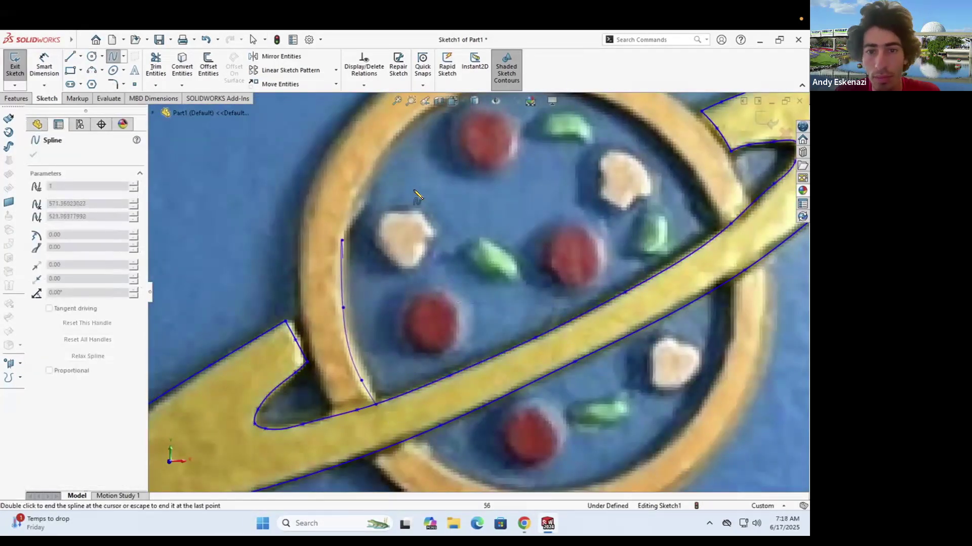
scroll(531, 263, up, 3)
scroll(494, 215, down, 3)
click(494, 214)
scroll(541, 271, down, 4)
click(541, 271)
click(658, 305)
click(560, 406)
scroll(354, 152, up, 2)
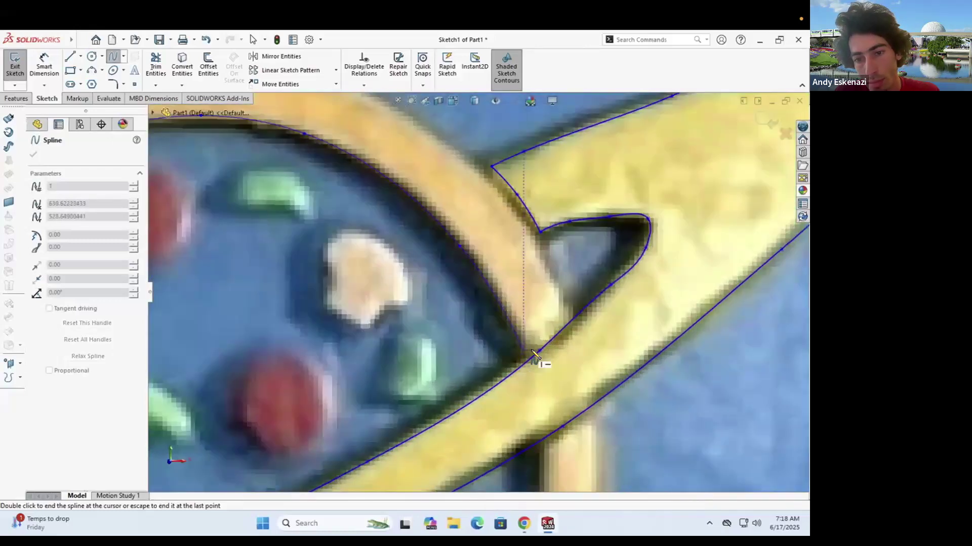
scroll(550, 443, down, 4)
scroll(448, 392, up, 4)
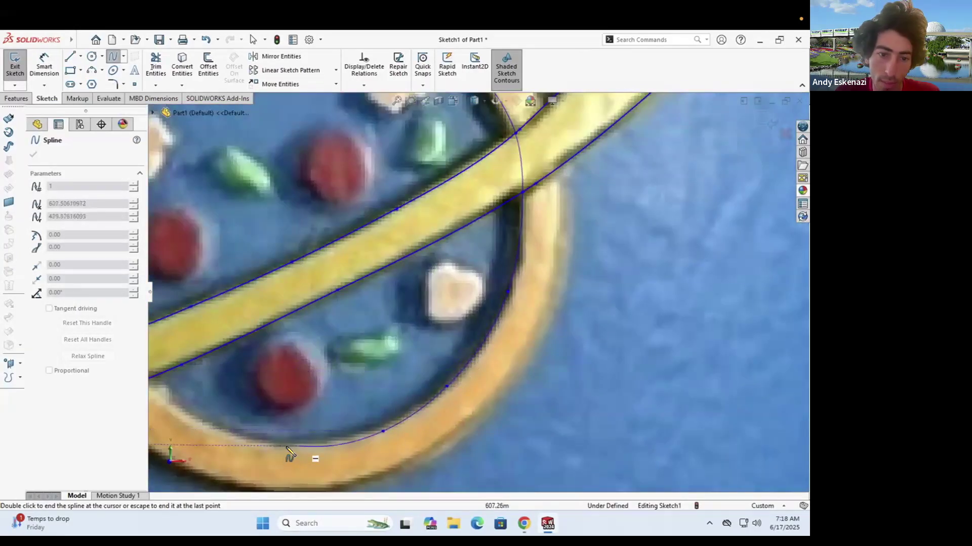
click(286, 447)
scroll(287, 448, up, 3)
scroll(243, 461, down, 4)
scroll(354, 273, down, 4)
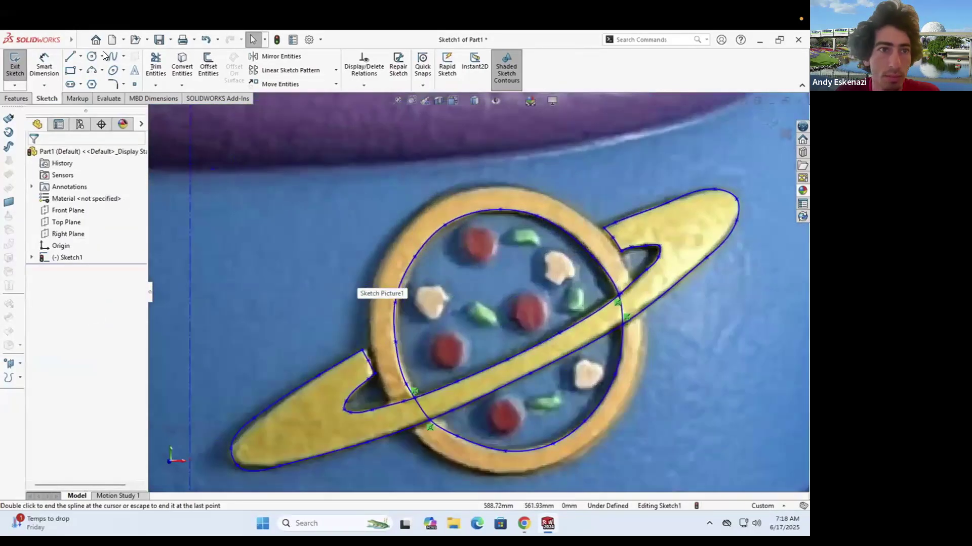
Step: Trace the outer edge of the badge's orange circle with a spline running around it and crossing the yellow ring
scroll(358, 287, up, 4)
scroll(358, 224, down, 4)
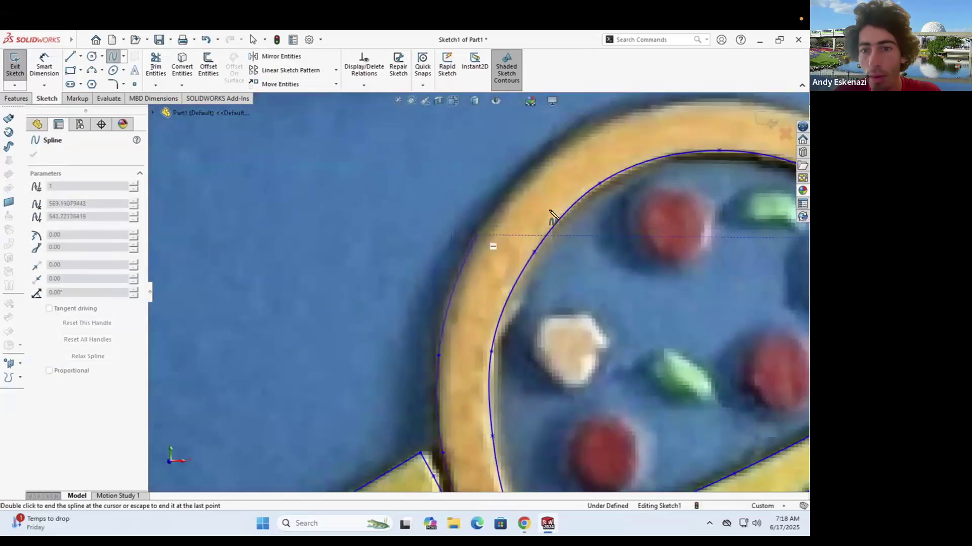
scroll(613, 209, up, 4)
scroll(623, 309, down, 3)
scroll(526, 342, up, 4)
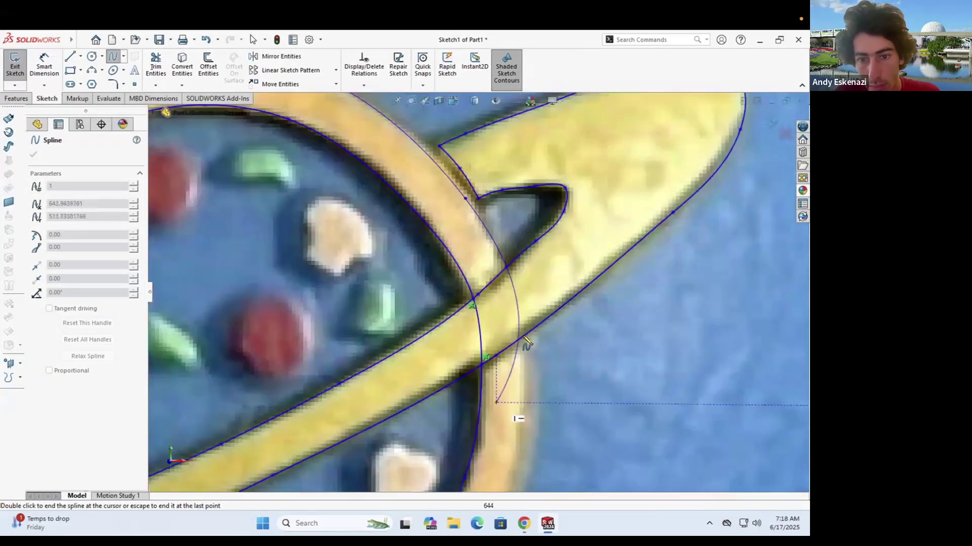
scroll(546, 336, down, 3)
scroll(402, 392, up, 3)
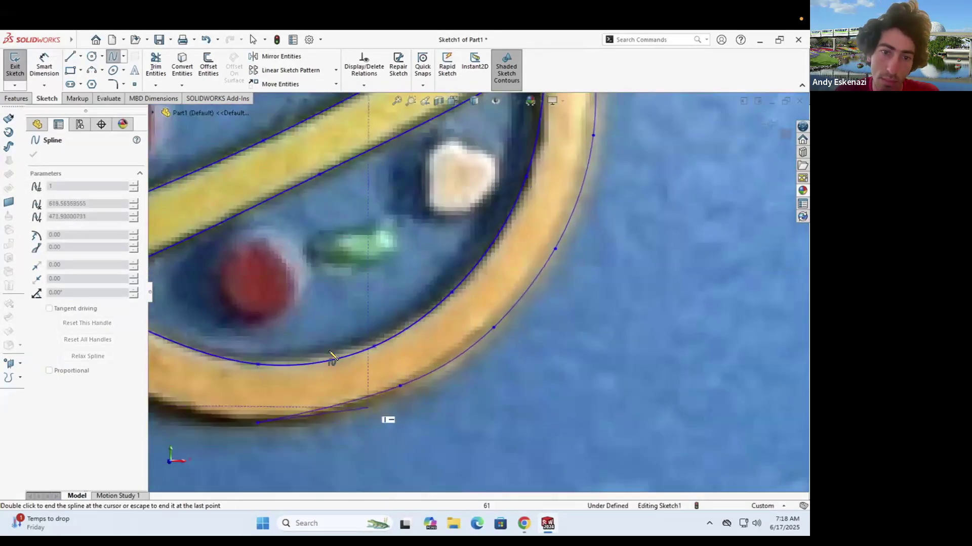
scroll(263, 287, down, 2)
key(Escape)
scroll(386, 304, down, 3)
scroll(386, 336, up, 4)
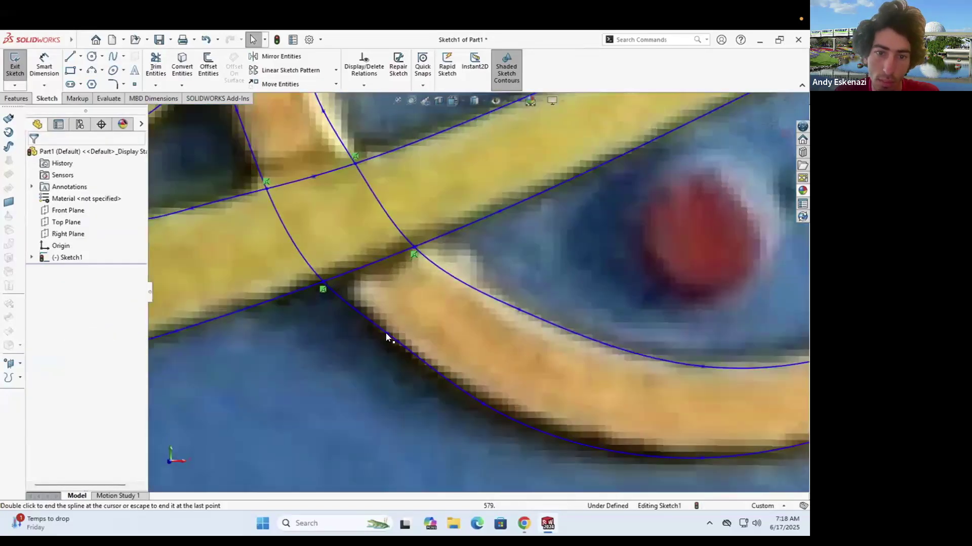
scroll(557, 282, down, 2)
scroll(501, 293, up, 2)
scroll(501, 293, down, 5)
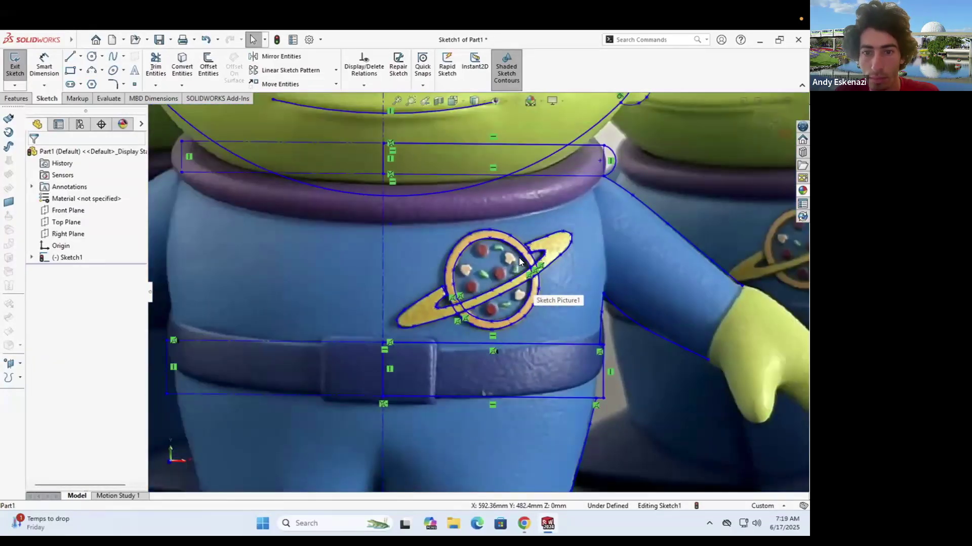
Step: Draw a corner rectangle about 43 by 62 mm over the right half of the belt buckle, starting on the vertical centerline
scroll(518, 257, up, 2)
scroll(590, 271, down, 3)
scroll(446, 327, down, 6)
click(71, 70)
click(373, 290)
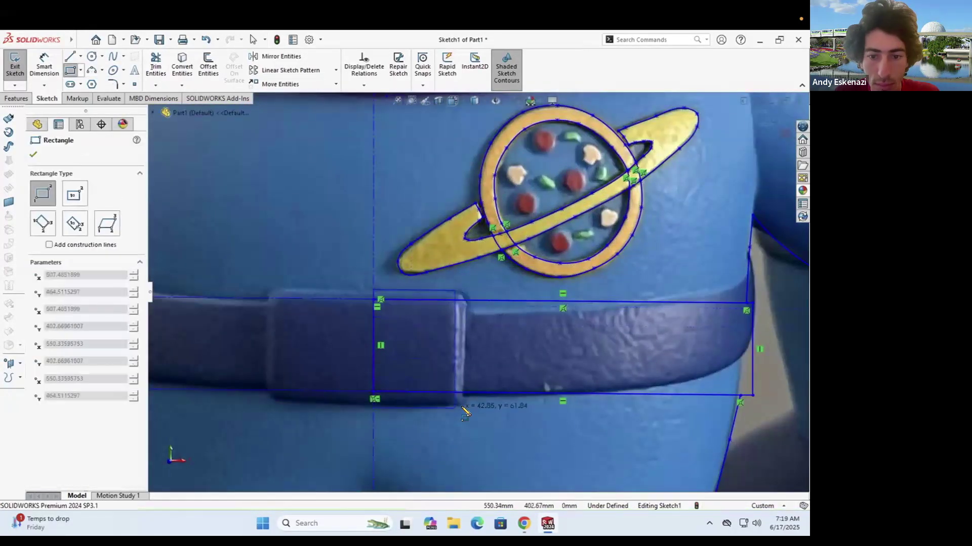
click(463, 404)
key(Escape)
Step: Trace the right leg with a spline from the crotch on the centerline down its inner side and along the hem to the body's outer edge
scroll(483, 288, up, 4)
scroll(493, 369, down, 2)
click(113, 56)
scroll(386, 332, down, 3)
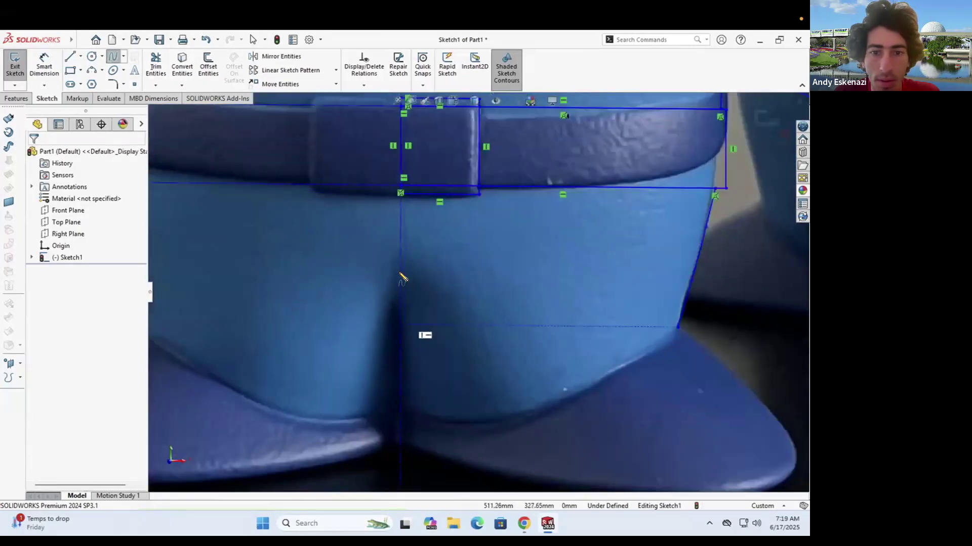
click(400, 269)
click(411, 306)
click(425, 421)
click(498, 422)
key(Escape)
scroll(682, 334, down, 3)
scroll(569, 311, up, 2)
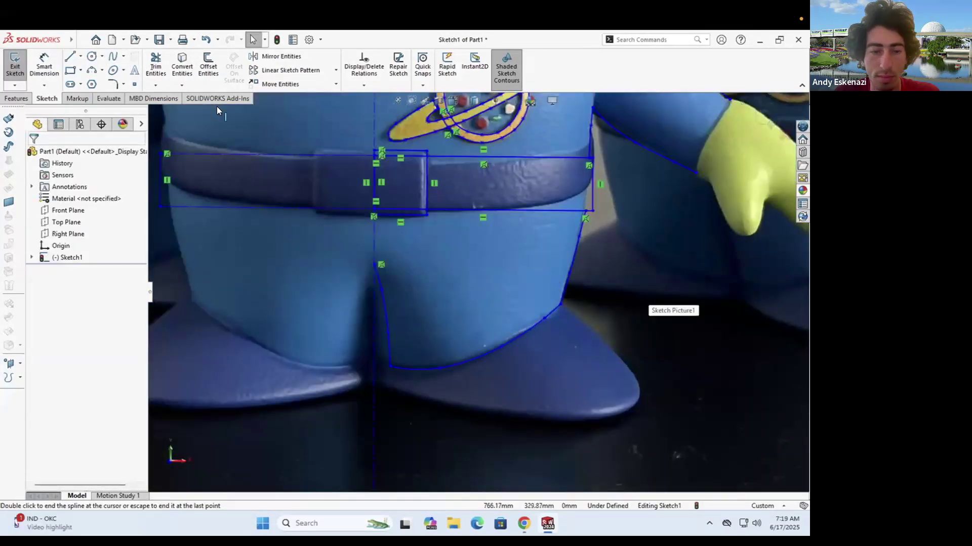
Step: Trace the right shoe with a short vertical line below the leg's inner corner and a spline along the sole and around the toe
click(390, 366)
click(390, 387)
key(Escape)
key(s)
click(390, 386)
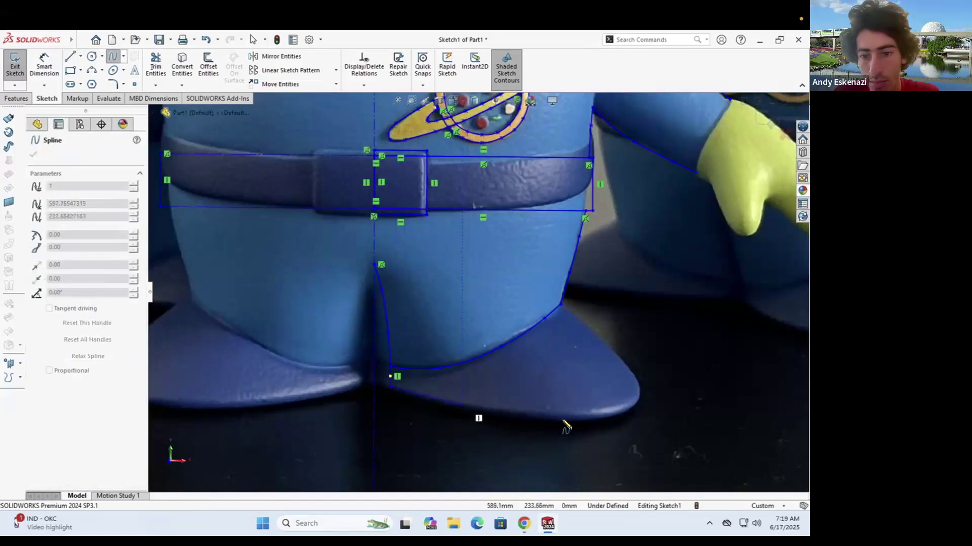
key(Escape)
Step: Finish the tracing sketch and hide its reference picture
scroll(509, 408, up, 7)
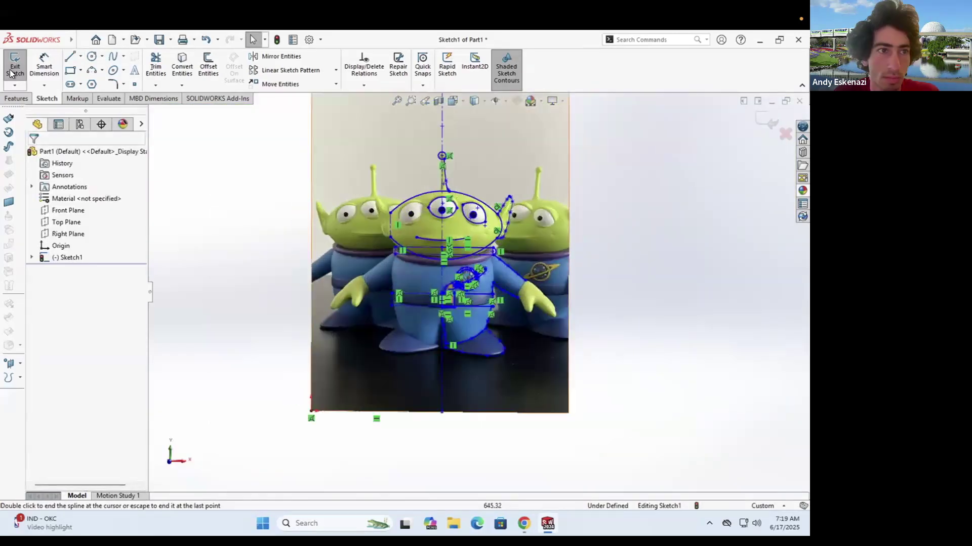
click(14, 70)
right_click(65, 268)
click(86, 298)
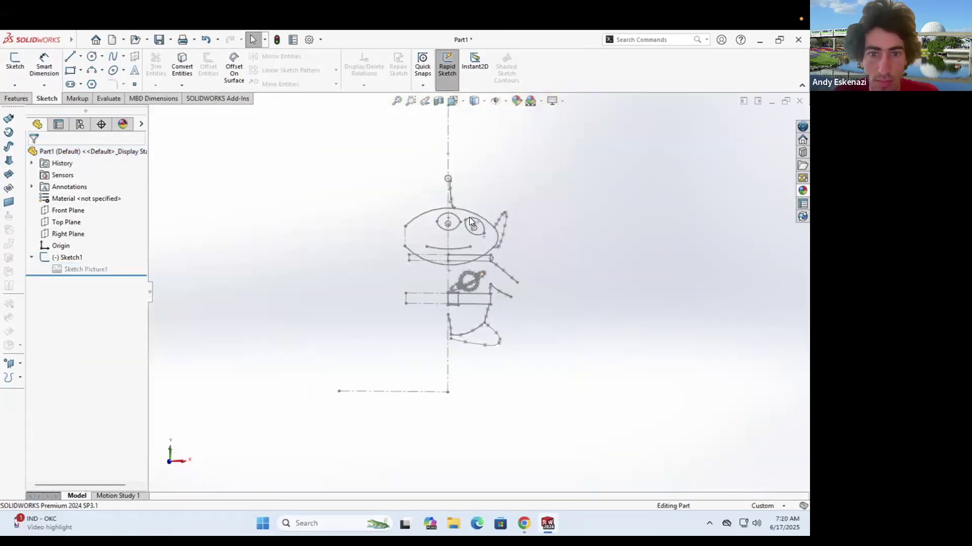
Step: Save the part as Green Aliens
key(ctrl+s)
text(Green)
click(657, 368)
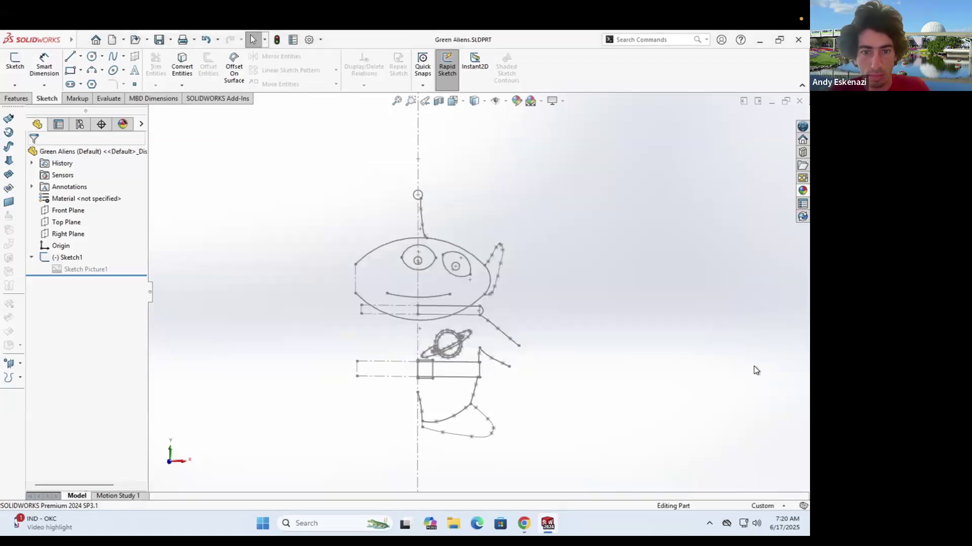
Step: Create a horizontal reference plane through the point where the belt's upper edge meets the vertical centerline
click(14, 98)
click(439, 87)
click(438, 97)
scroll(423, 357, down, 8)
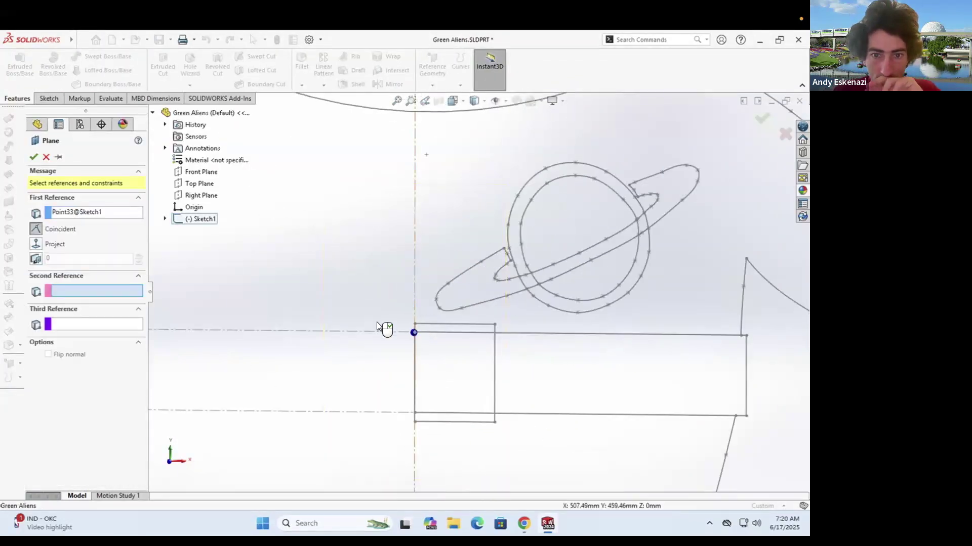
right_click(377, 323)
scroll(491, 303, down, 10)
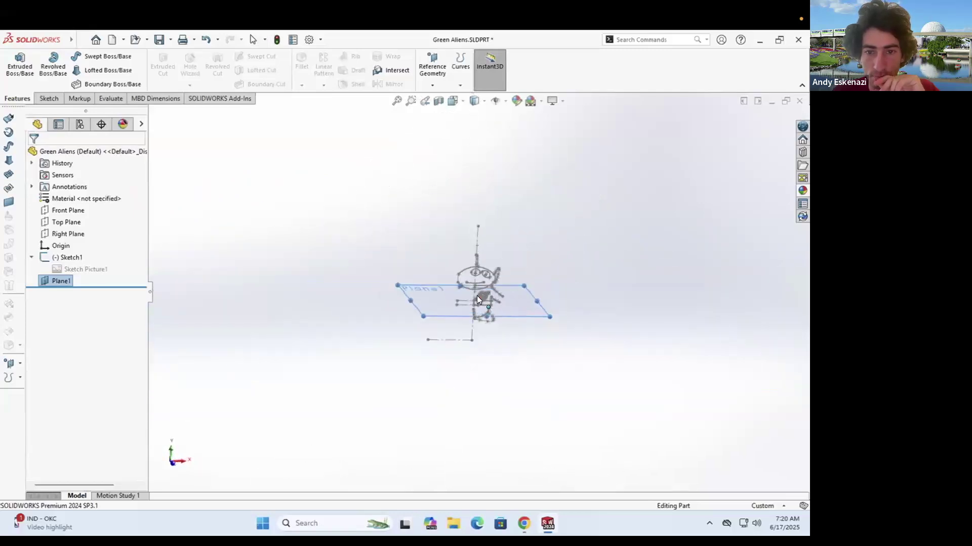
Step: Create a second horizontal reference plane through the point where the collar's lower edge meets the vertical centerline
scroll(476, 295, up, 8)
click(432, 61)
scroll(499, 244, up, 3)
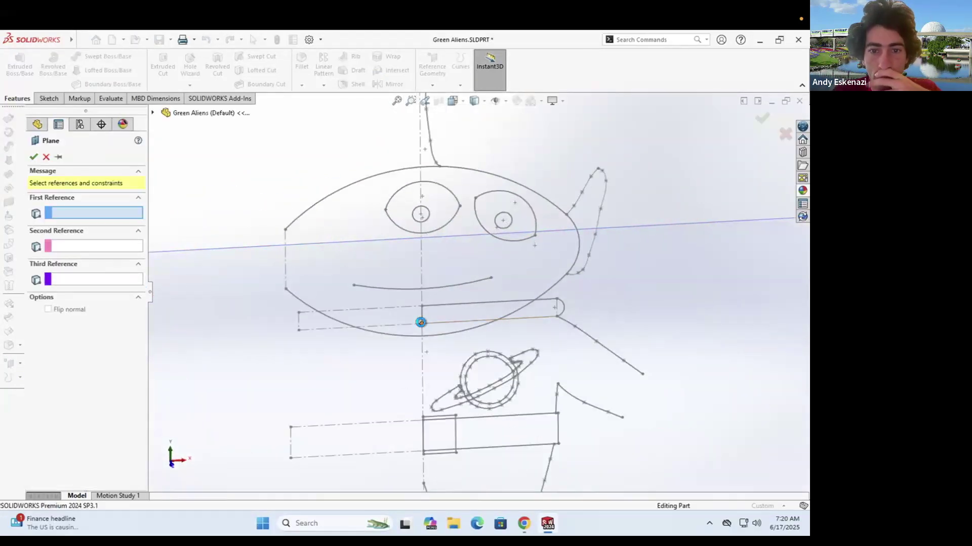
click(420, 322)
scroll(433, 297, down, 5)
right_click(417, 298)
middle_drag(411, 299, 405, 294)
scroll(405, 295, down, 4)
scroll(487, 298, up, 4)
mouse_move(487, 299)
middle_down()
mouse_move(499, 326)
mouse_move(486, 298)
middle_up()
scroll(485, 297, up, 1)
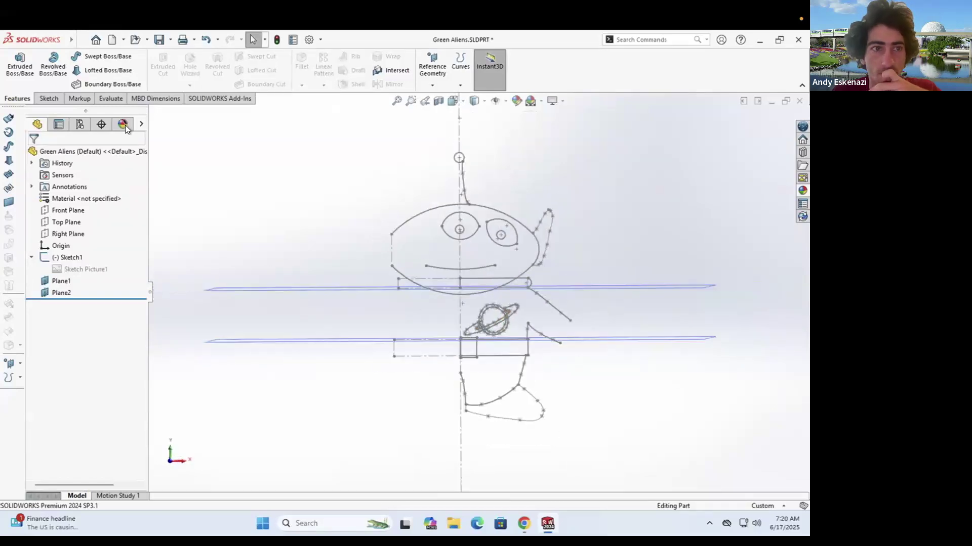
click(48, 98)
click(15, 66)
click(575, 287)
middle_drag(302, 311, 501, 385)
Step: Create a reference plane offset 70 mm below the neck-level plane, with the offset direction flipped
click(405, 314)
click(432, 66)
click(433, 101)
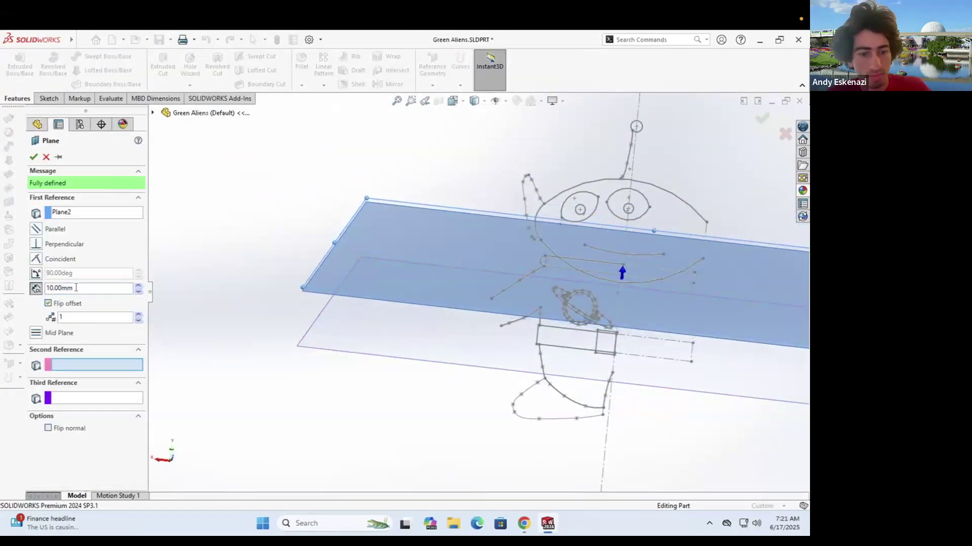
text(50)
key(Return)
text(6)
key(BackSpace)
text(70)
middle_drag(494, 369, 496, 328)
key(Return)
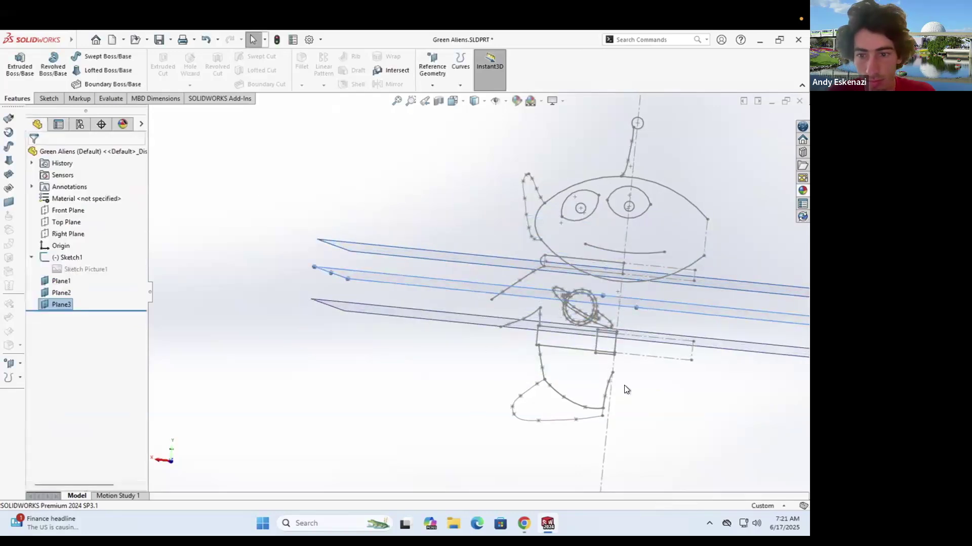
Step: Create a reference plane through the belt's lower corner point on the centerline, perpendicular to the vertical centerline
scroll(632, 387, down, 2)
click(435, 64)
click(435, 100)
click(593, 332)
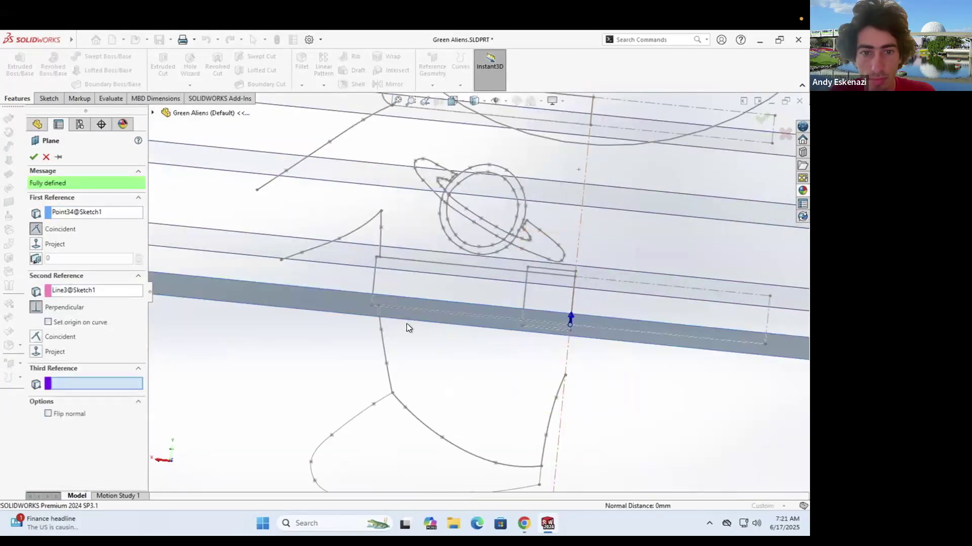
key(Return)
Step: Examine the green alien reference images in Chrome and return to the SOLIDWORKS model
scroll(475, 331, up, 5)
scroll(517, 317, down, 3)
middle_drag(518, 317, 483, 339)
click(524, 523)
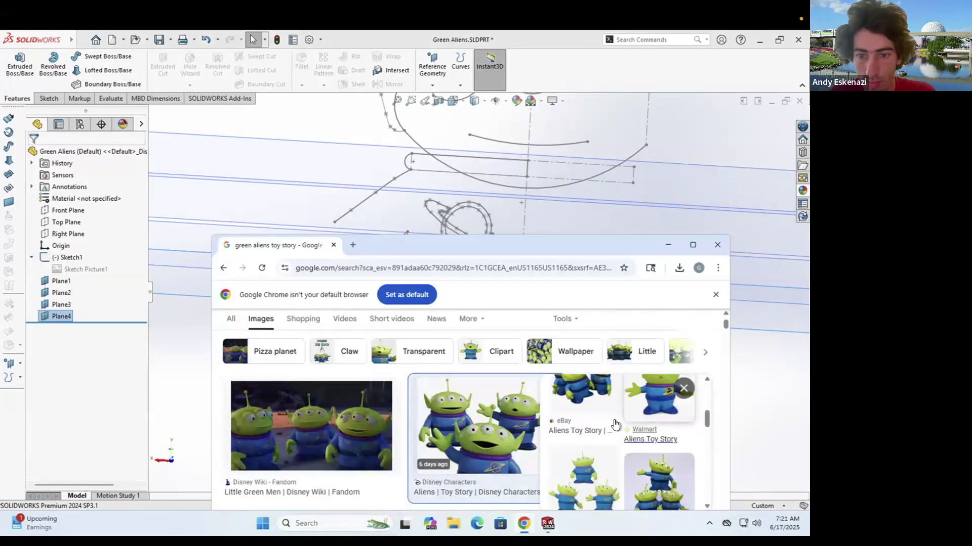
click(667, 245)
scroll(483, 309, up, 3)
mouse_move(485, 310)
middle_down()
mouse_move(478, 289)
mouse_move(484, 308)
middle_up()
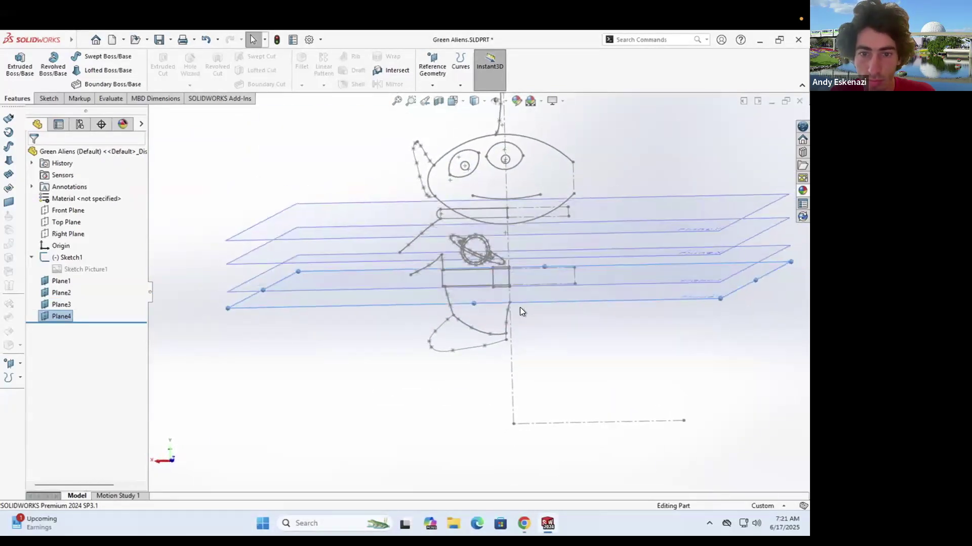
Step: Try a reference plane offset 100 mm below the lowest plane with the direction flipped
scroll(520, 308, down, 1)
click(205, 288)
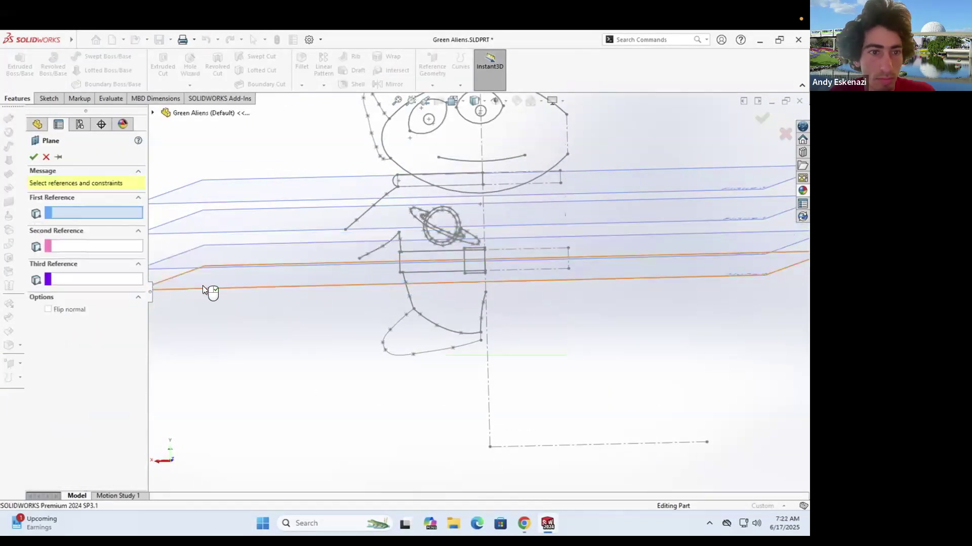
click(205, 288)
click(48, 303)
text(100)
middle_drag(382, 308, 415, 323)
scroll(420, 287, down, 3)
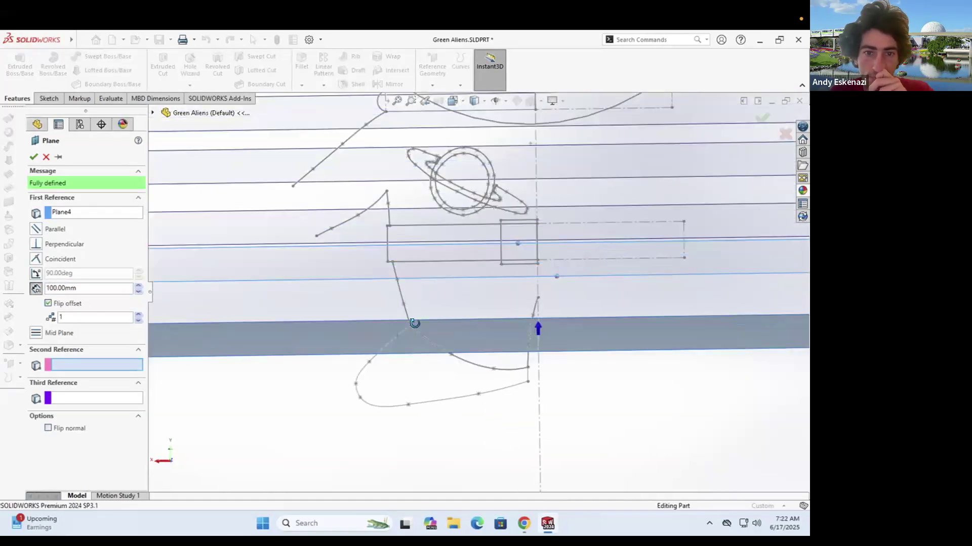
double_click(94, 290)
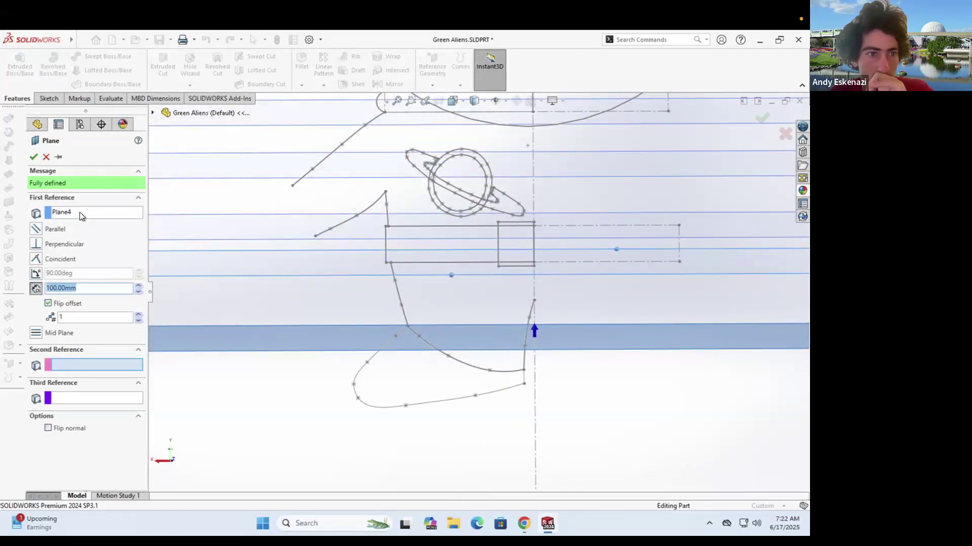
Step: Create the reference plane through the inner leg curve's upper endpoint, perpendicular to the vertical centerline
click(534, 300)
click(534, 324)
scroll(477, 293, up, 4)
middle_drag(470, 294, 450, 320)
right_click(275, 319)
click(33, 157)
Step: Start a sketch on the neck-level plane and draw a horizontal line from the origin to the collar's lower outer corner
click(50, 98)
click(15, 66)
click(299, 206)
mouse_move(385, 253)
middle_down()
mouse_move(471, 296)
mouse_move(430, 286)
middle_up()
scroll(476, 296, down, 6)
click(70, 56)
click(413, 357)
click(531, 276)
key(Escape)
Step: Draw a line from the origin perpendicular to the collar line to mark the body's depth
scroll(438, 304, down, 1)
key(l)
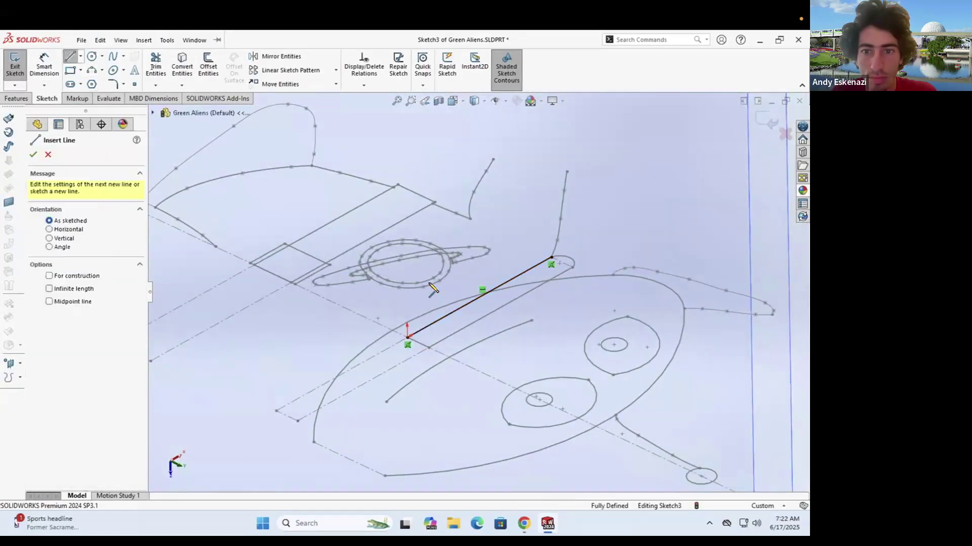
mouse_move(408, 338)
mouse_down()
mouse_move(407, 284)
mouse_move(534, 257)
mouse_up()
Step: Try an arc starting at the collar line's outer end and undo it
click(92, 71)
click(535, 257)
click(485, 251)
key(Escape)
middle_drag(404, 243, 339, 215)
scroll(513, 210, down, 4)
key(ctrl+z)
Step: Lengthen the depth line to about 90 mm and draw a spline from its end to the collar line's outer end
click(113, 57)
click(582, 281)
scroll(266, 254, up, 2)
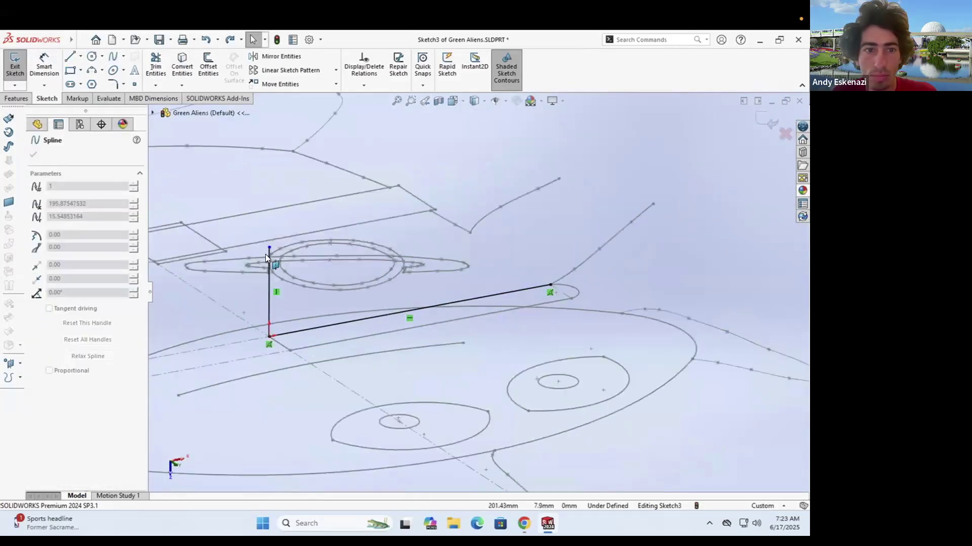
key(Escape)
drag(269, 246, 269, 203)
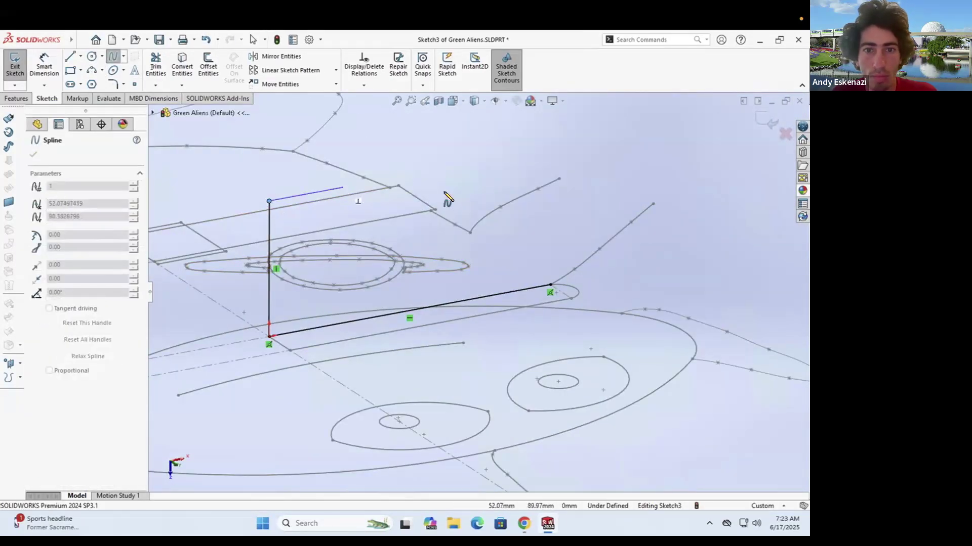
click(550, 284)
key(Escape)
key(Escape)
Step: Reshape the neck-level spline into a rounded quarter profile by moving its interior points, and exit the sketch
scroll(397, 231, up, 2)
mouse_move(397, 231)
middle_down()
mouse_move(399, 249)
mouse_move(374, 243)
mouse_move(431, 238)
middle_up()
scroll(374, 243, down, 2)
click(366, 304)
click(246, 363)
key(Return)
scroll(430, 238, down, 3)
click(361, 205)
drag(354, 198, 379, 216)
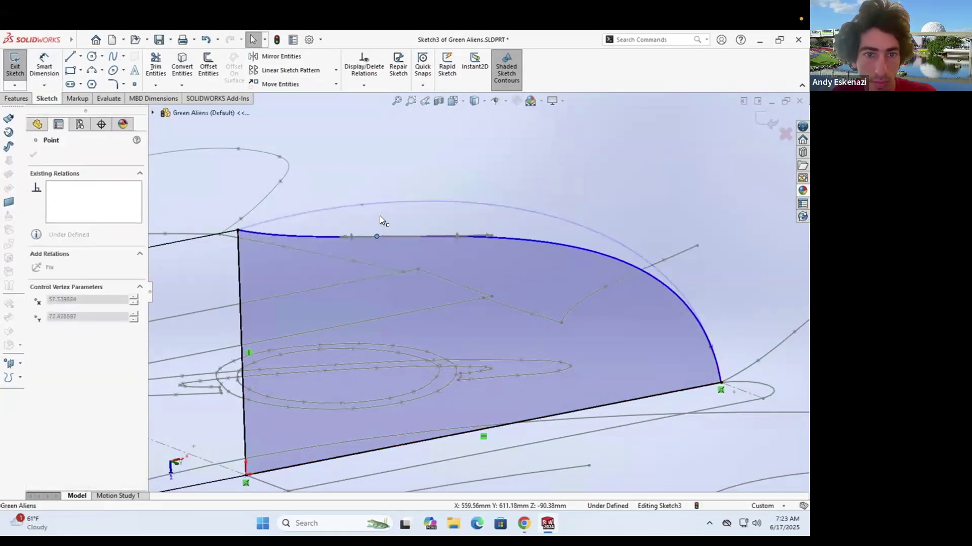
key(Escape)
scroll(397, 260, up, 5)
middle_drag(397, 261, 440, 291)
click(555, 291)
key(Escape)
mouse_move(519, 277)
middle_down()
mouse_move(393, 263)
mouse_move(425, 296)
middle_up()
click(15, 66)
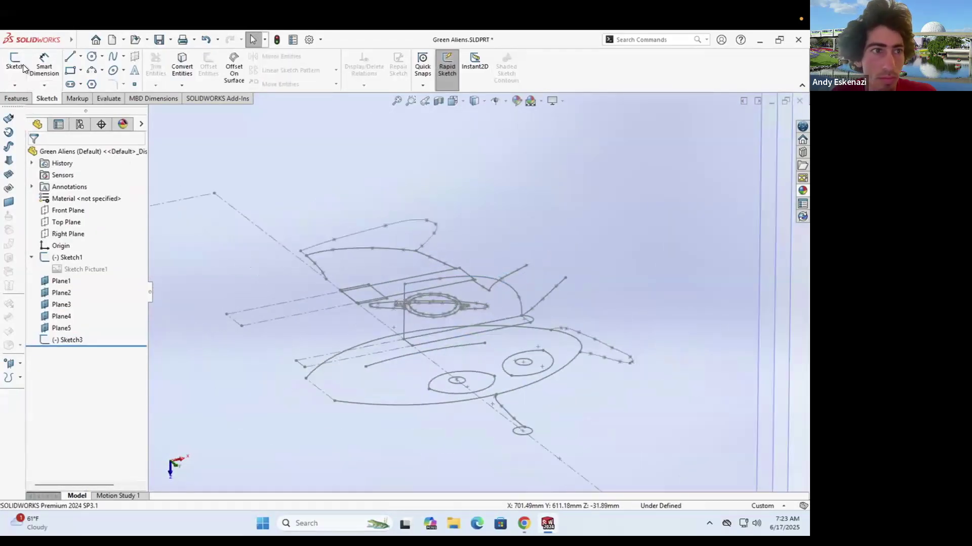
Step: Start a sketch on the plane 70 mm below the neck and draw a horizontal line outward from beside the origin
click(14, 66)
click(414, 231)
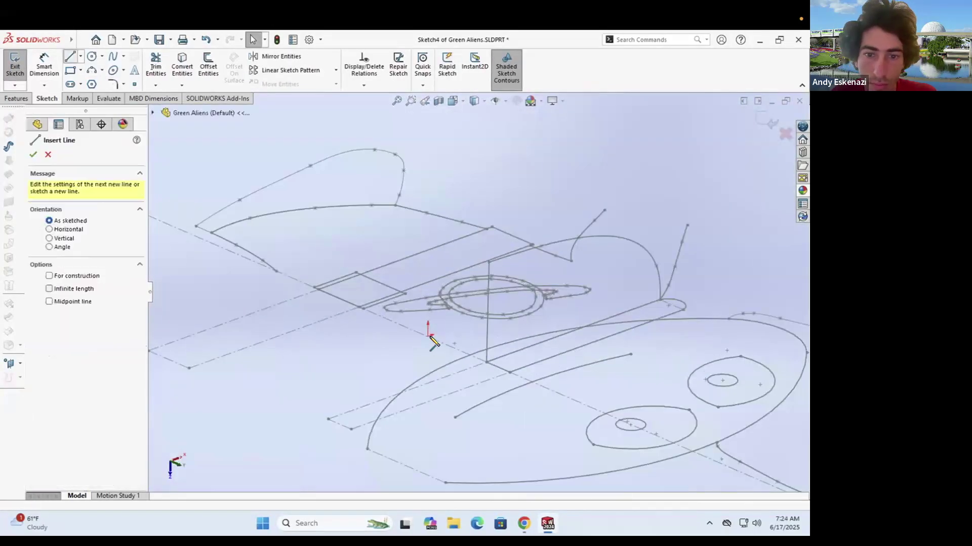
click(441, 331)
click(608, 272)
key(Escape)
Step: Make the horizontal line's inner endpoint coincident with the sketch origin
drag(441, 332, 425, 337)
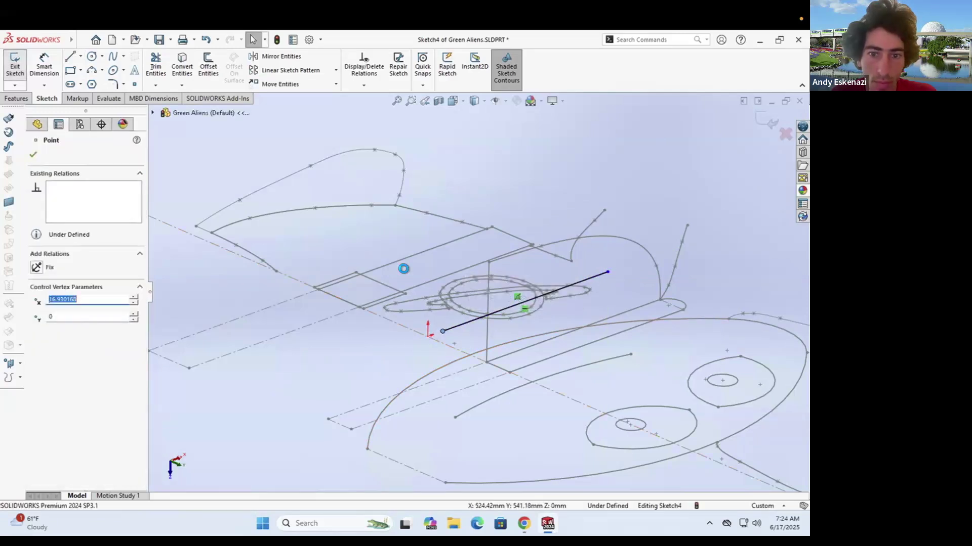
right_click(452, 328)
click(457, 295)
scroll(486, 293, up, 8)
scroll(481, 293, down, 10)
drag(479, 292, 462, 297)
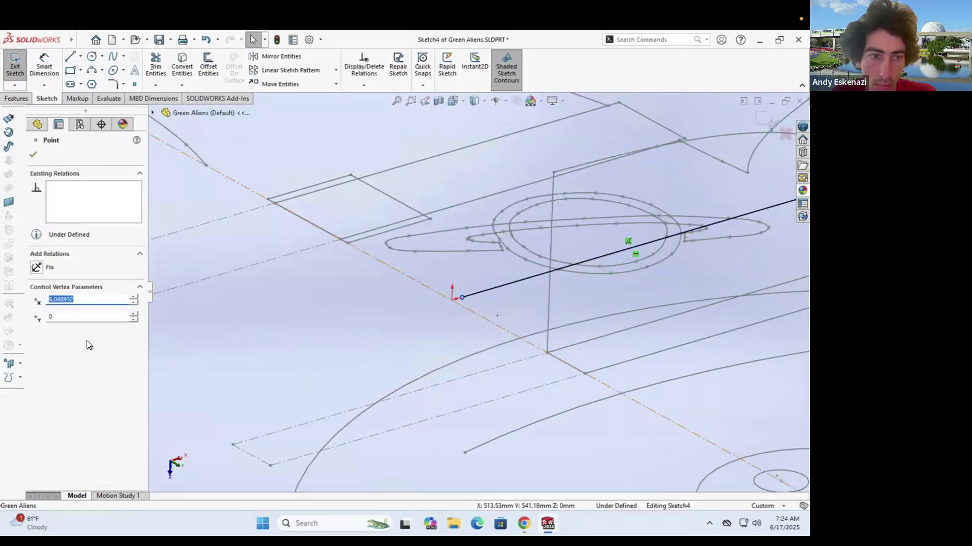
ctrl+click(451, 299)
click(57, 344)
Step: Try to constrain the horizontal line's outer endpoint to the neighbouring geometry
key(Escape)
scroll(397, 336, up, 3)
click(668, 236)
ctrl+click(678, 204)
click(49, 341)
click(468, 275)
click(669, 236)
middle_drag(669, 243, 572, 269)
scroll(572, 268, up, 3)
key(Escape)
scroll(576, 268, down, 4)
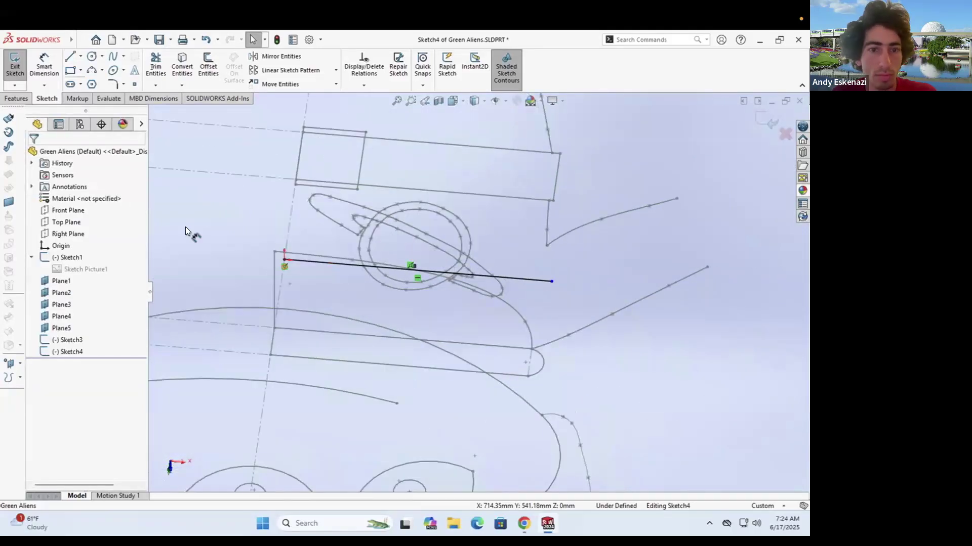
Step: Dimension the horizontal line's length to 210 mm
click(330, 264)
click(338, 288)
text(210)
key(Return)
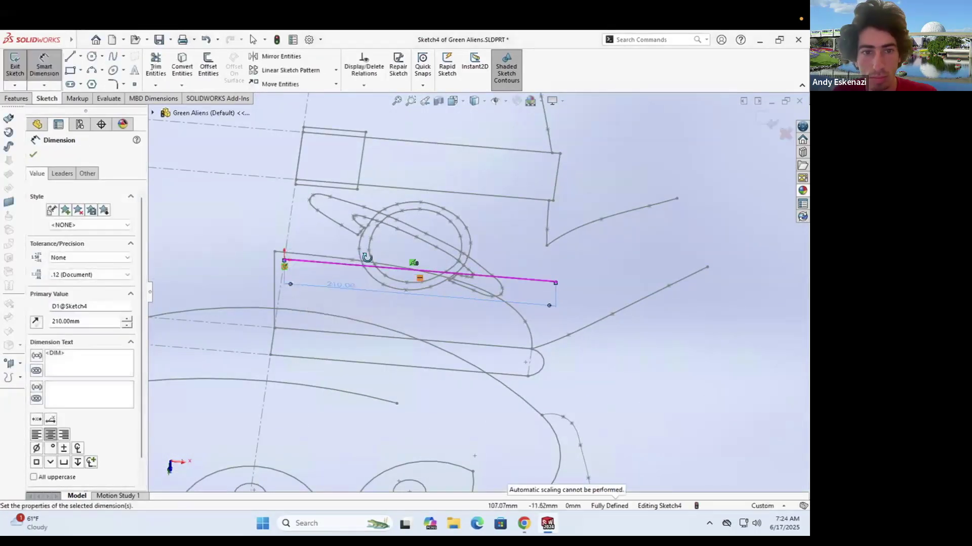
Step: Draw a line from the origin perpendicular to the 210 mm line and dimension its length to 90 mm
middle_drag(367, 260, 405, 367)
scroll(406, 367, up, 3)
scroll(360, 361, down, 3)
key(l)
click(342, 400)
click(351, 295)
key(Escape)
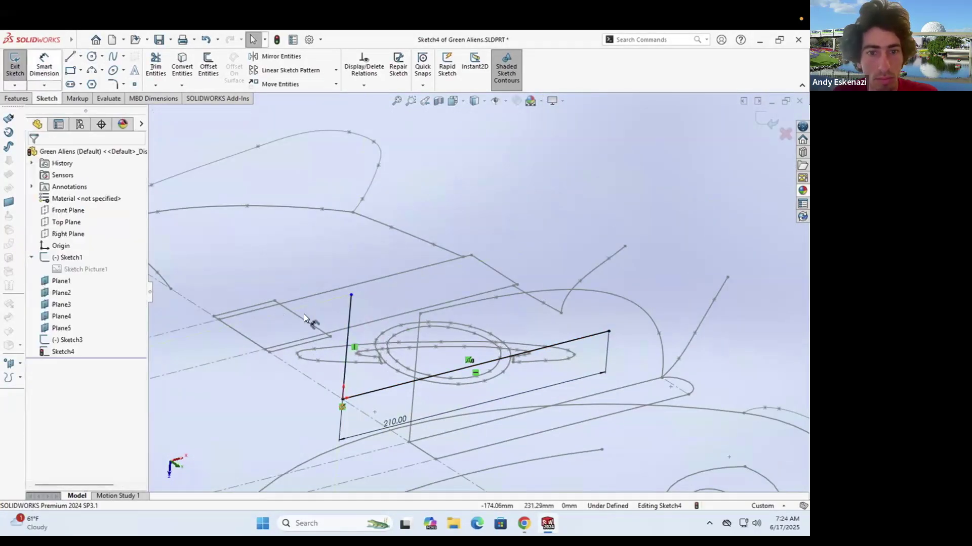
click(281, 326)
text(90)
key(Return)
Step: Draw a spline from the 90 mm line's free end to the 210 mm line's outer end
mouse_move(391, 308)
middle_down()
mouse_move(395, 329)
mouse_move(405, 306)
middle_up()
scroll(415, 303, down, 4)
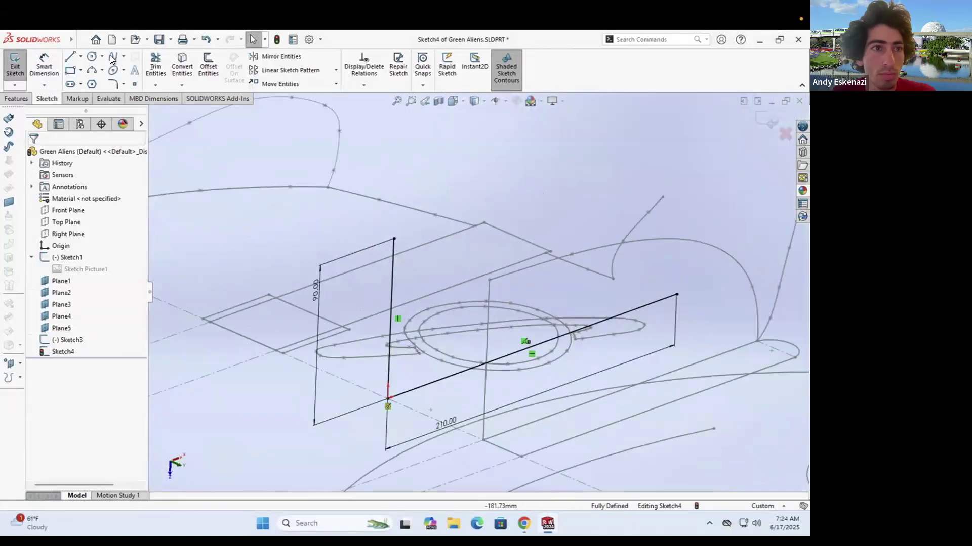
click(113, 57)
click(394, 238)
click(676, 295)
key(Escape)
Step: Pull the spline's interior point outward for a fuller quarter profile and exit the sketch
middle_drag(677, 295, 663, 282)
scroll(663, 281, up, 2)
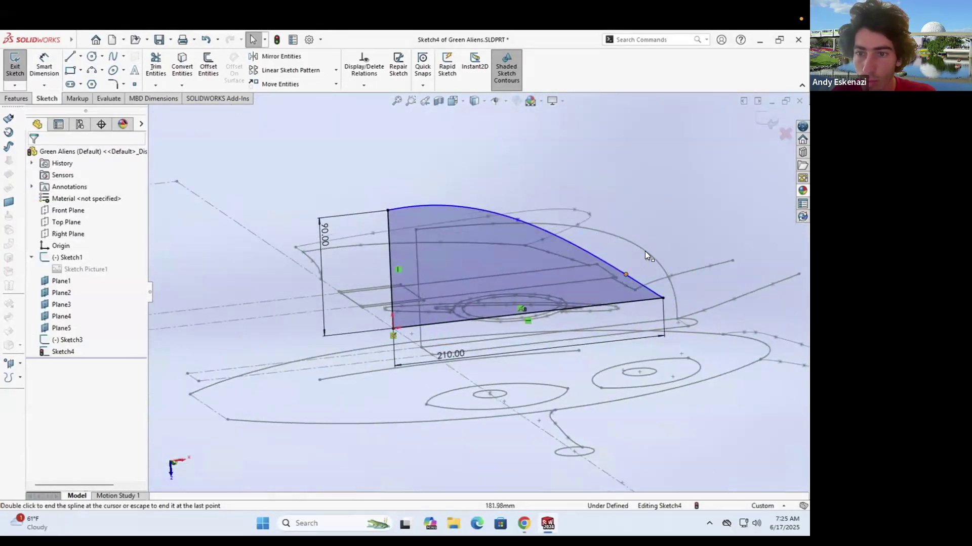
drag(625, 273, 636, 234)
key(Escape)
scroll(477, 219, up, 5)
mouse_move(526, 313)
middle_down()
mouse_move(531, 285)
mouse_move(572, 339)
middle_up()
key(ctrl+b)
Step: Start a sketch on the belt-level plane and draw a horizontal line from the origin to the belt's outer edge
scroll(414, 296, up, 5)
click(347, 246)
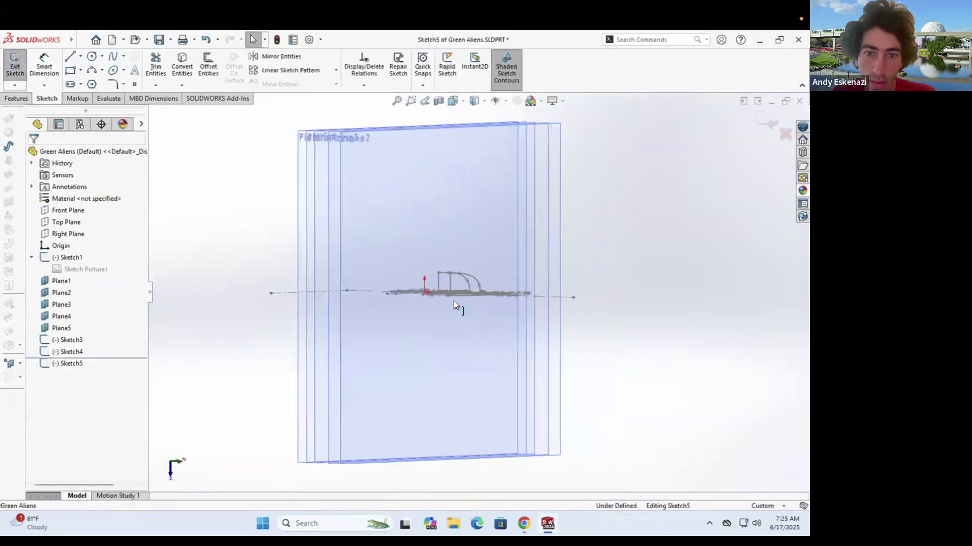
click(322, 427)
scroll(526, 245, up, 1)
scroll(475, 292, down, 7)
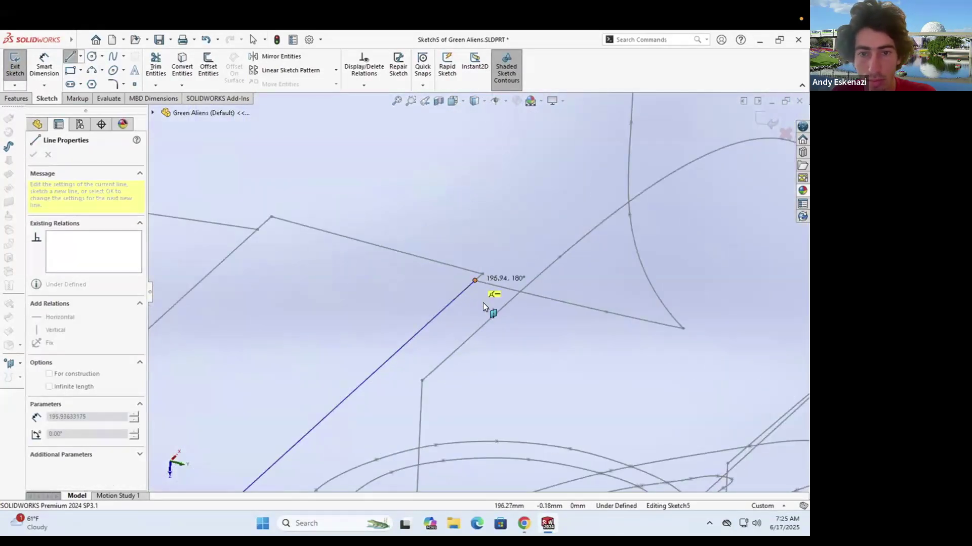
click(477, 280)
key(Escape)
scroll(477, 293, up, 6)
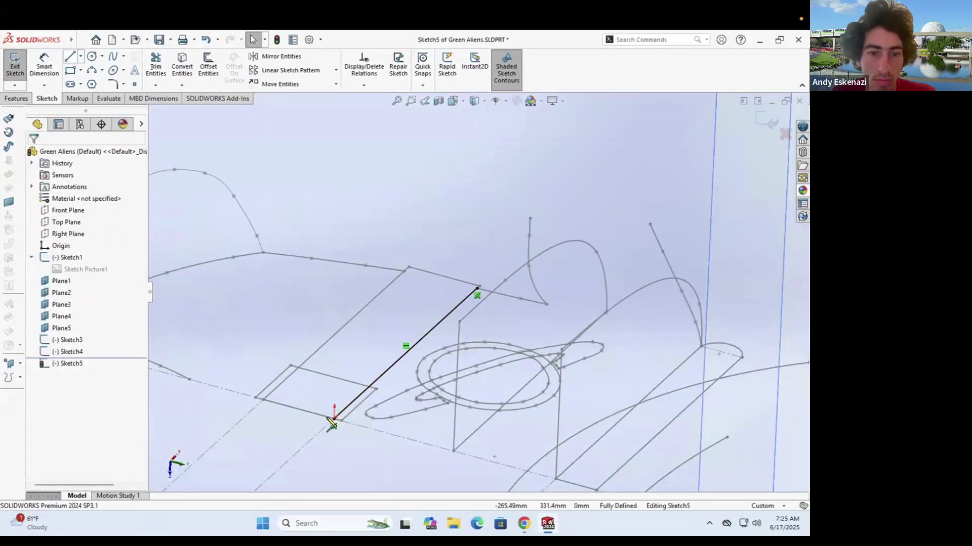
Step: Draw a perpendicular depth line from the belt-level sketch's origin and dimension its length to 90 mm
click(340, 272)
key(Escape)
key(d)
click(338, 304)
click(309, 310)
text(90)
key(Return)
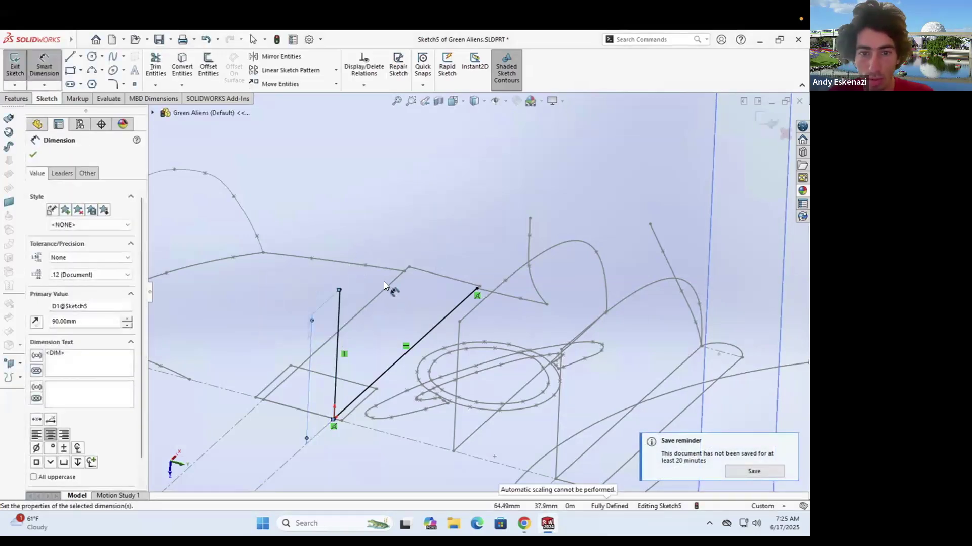
Step: Draw a spline from the depth line's free end to the horizontal line's end at the belt's outer edge
middle_drag(383, 281, 350, 298)
click(342, 298)
click(555, 304)
key(Escape)
Step: Move the belt-level spline's outer interior point outward to round the quarter profile
middle_drag(555, 304, 514, 216)
scroll(514, 216, up, 2)
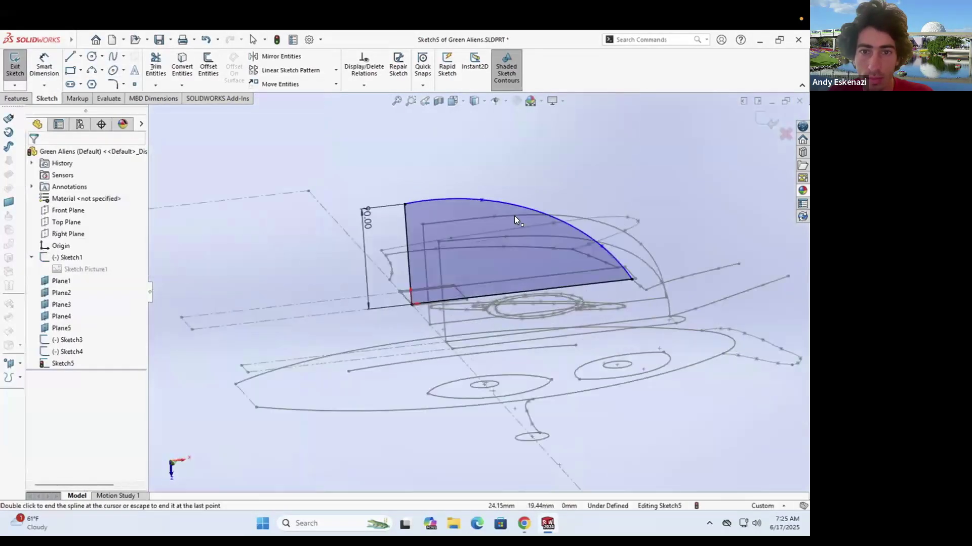
scroll(514, 216, down, 1)
drag(647, 296, 668, 273)
scroll(492, 282, up, 5)
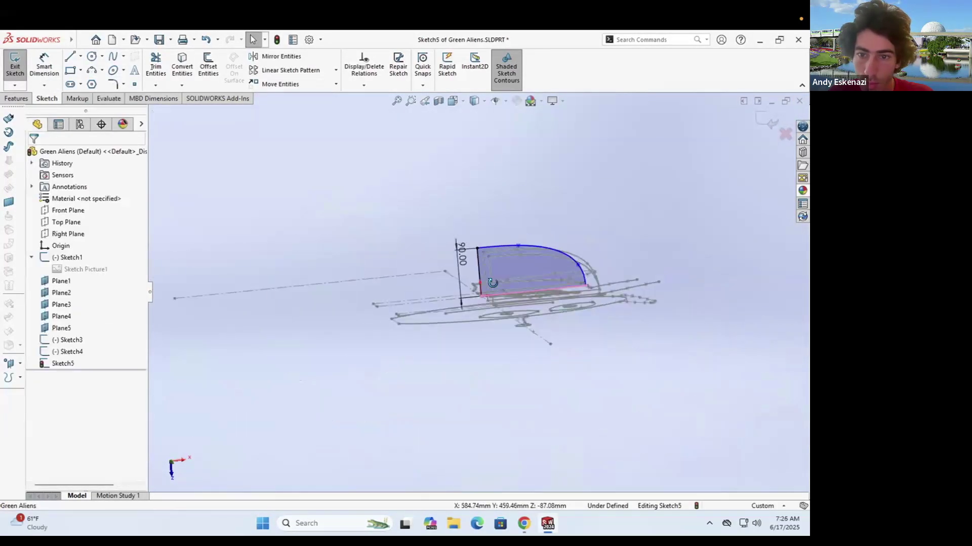
Step: Start a sketch on the plane at the belt's lower edge and draw a horizontal line from the origin to the body's outer edge
middle_drag(492, 282, 567, 220)
scroll(566, 220, down, 4)
click(15, 66)
click(201, 204)
click(15, 66)
scroll(334, 185, up, 6)
click(334, 186)
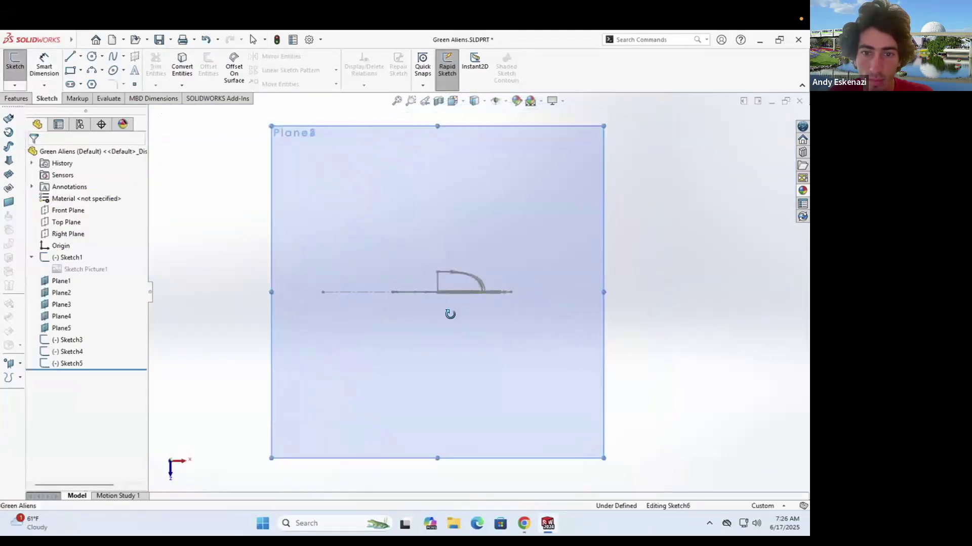
drag(445, 299, 446, 299)
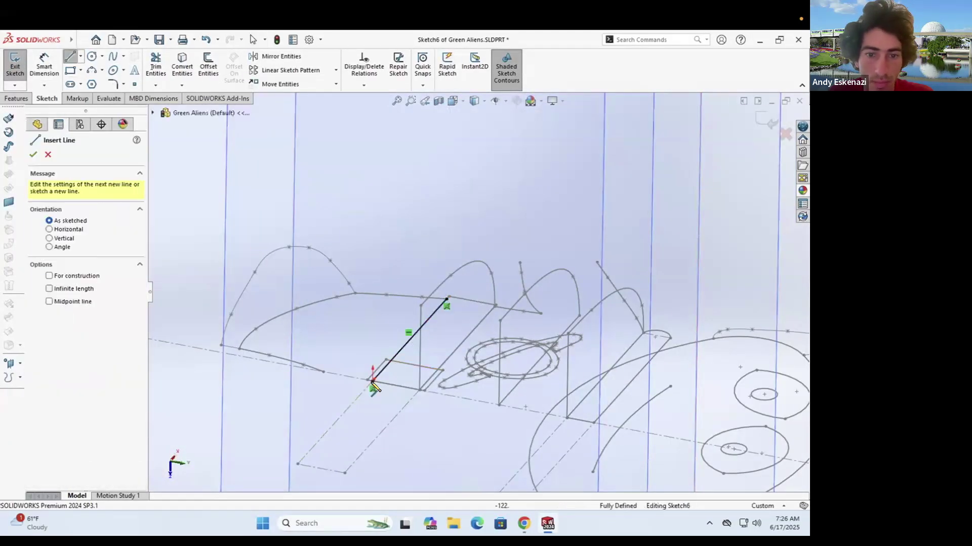
Step: Draw a perpendicular depth line from the origin of the belt's lower-edge sketch and dimension its length
click(373, 306)
click(44, 66)
click(373, 329)
click(352, 340)
key(Return)
click(70, 56)
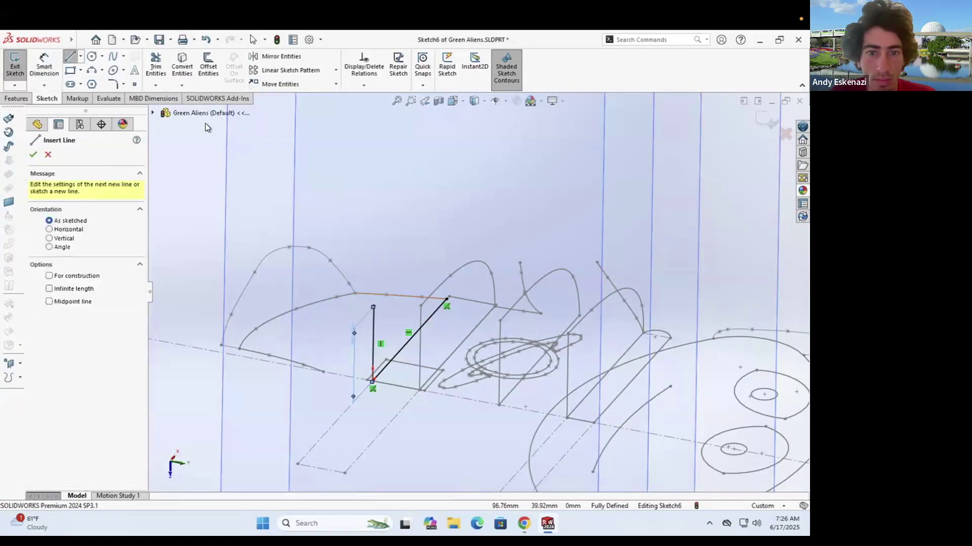
click(373, 306)
click(403, 281)
double_click(447, 299)
scroll(445, 300, down, 2)
key(ctrl+z)
Step: Draw a spline between the depth line's and horizontal line's free ends, move its interior points outward to round the profile, and close the sketch
middle_drag(414, 306, 344, 260)
click(113, 56)
click(272, 214)
key(Escape)
drag(503, 265, 521, 247)
drag(366, 225, 355, 206)
key(Escape)
click(15, 63)
scroll(456, 291, up, 3)
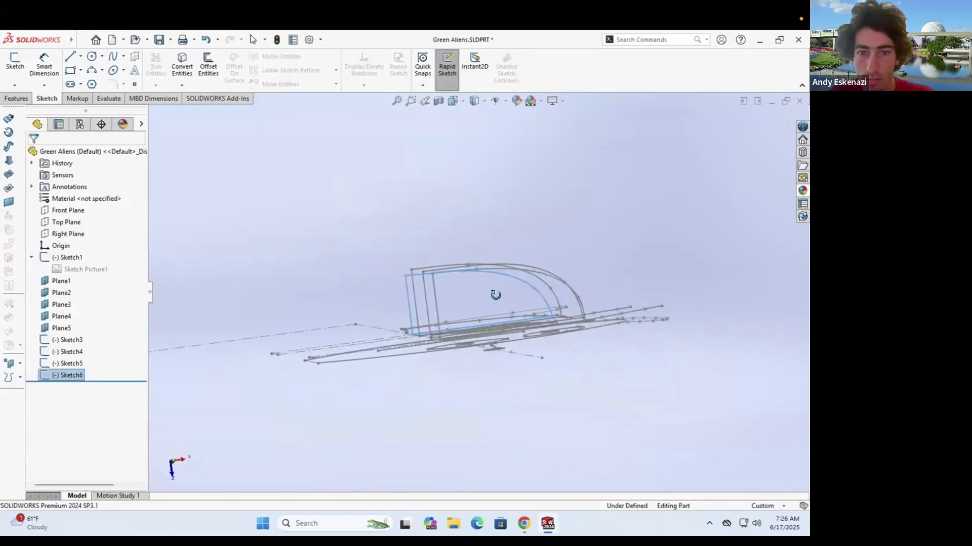
Step: Start a sketch on the lowest body plane below the belt and draw a horizontal line outward from the origin
middle_drag(494, 295, 602, 323)
scroll(403, 360, down, 3)
click(24, 67)
click(290, 262)
scroll(400, 372, down, 4)
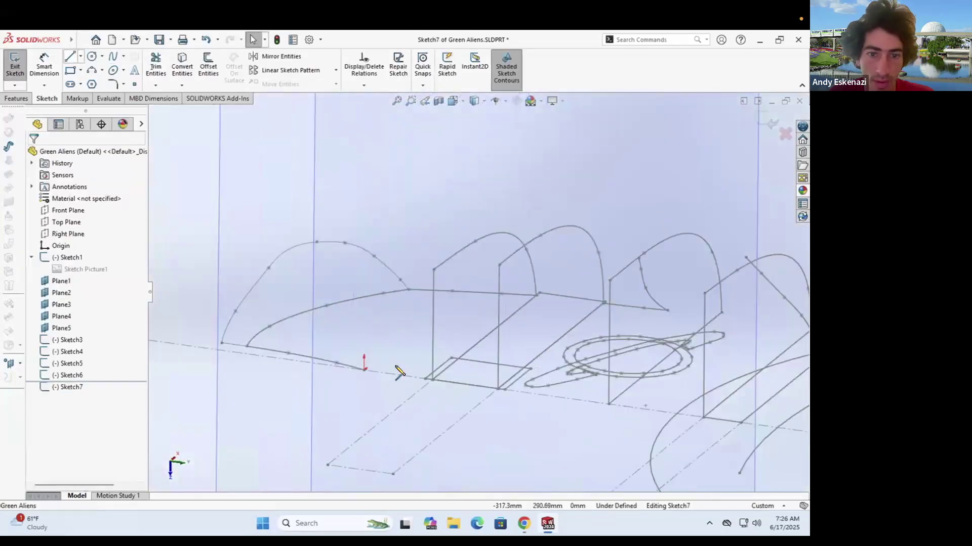
scroll(448, 301, down, 1)
click(448, 301)
Step: Constrain the horizontal line's free end to the outline curve of the lower body
key(Escape)
ctrl+click(475, 293)
click(50, 342)
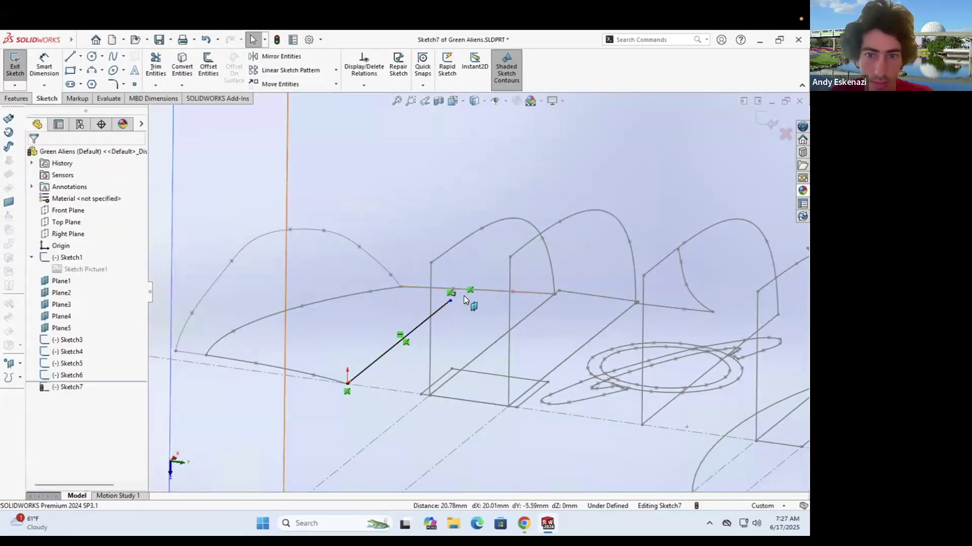
ctrl+click(464, 293)
click(60, 342)
Step: Draw a perpendicular depth line from the lowest sketch's origin and dimension its length to 75 mm
key(l)
click(44, 65)
click(348, 324)
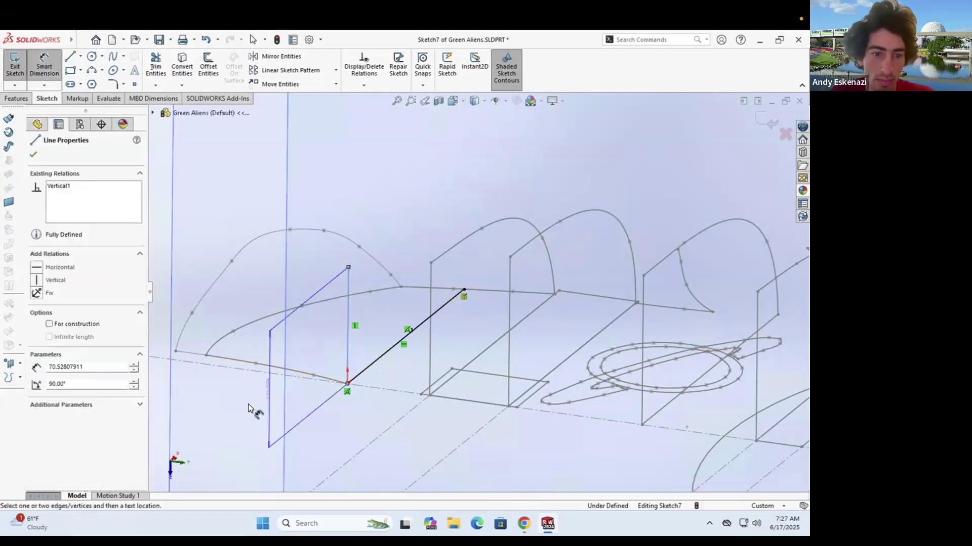
click(248, 403)
text(75)
key(Return)
key(Escape)
Step: Draw a spline with two interior points from the 75 mm depth line's free end to the horizontal line's outer end
middle_drag(377, 289, 405, 288)
click(323, 237)
click(385, 221)
click(520, 284)
click(545, 321)
key(Escape)
Step: Move the lowest profile spline's interior points to round the quarter curve and close the sketch
middle_drag(471, 293, 430, 284)
drag(430, 204, 417, 204)
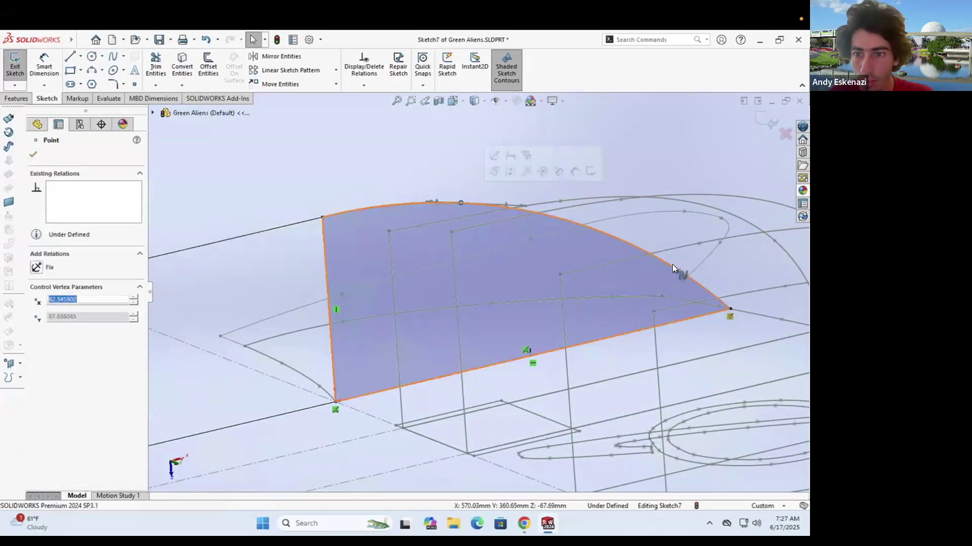
drag(672, 269, 699, 236)
drag(439, 196, 431, 191)
click(412, 180)
scroll(414, 202, up, 3)
middle_drag(415, 218, 390, 219)
scroll(388, 219, down, 3)
drag(537, 277, 530, 271)
click(373, 239)
double_click(372, 239)
scroll(373, 238, up, 3)
Step: Hide the reference planes Plane1 through Plane5
mouse_move(372, 239)
middle_down()
mouse_move(553, 427)
mouse_move(531, 420)
middle_up()
click(61, 281)
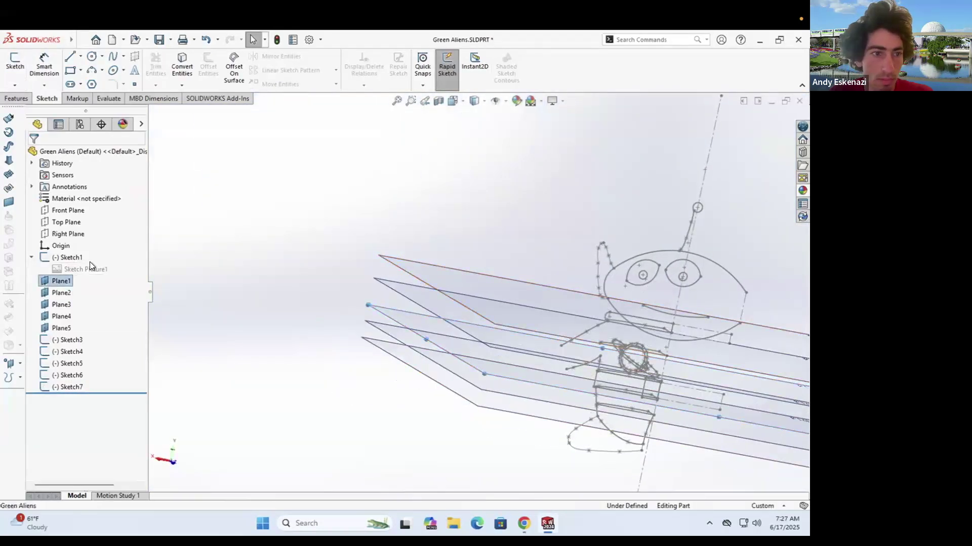
right_click(58, 305)
click(85, 284)
right_click(62, 317)
click(96, 293)
right_click(66, 329)
click(94, 293)
Step: Start a 3D sketch for a spline along the body's outer side
scroll(527, 354, down, 5)
click(16, 85)
click(36, 110)
click(113, 56)
Step: Try to draw a 3D spline through the outer corners of the body profiles from neck to lowest section, and undo it
scroll(480, 283, up, 2)
scroll(485, 177, down, 3)
click(438, 225)
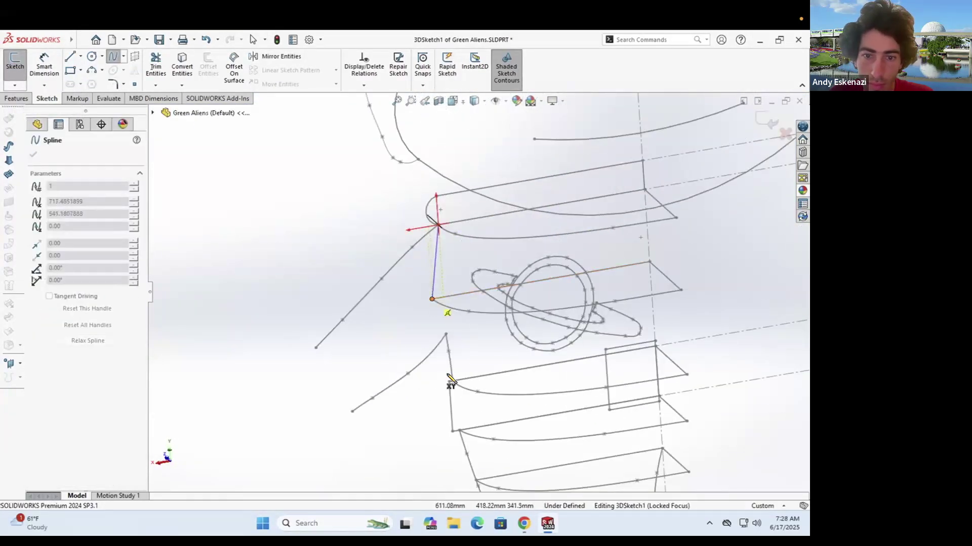
click(432, 299)
scroll(458, 392, down, 4)
click(440, 348)
scroll(460, 481, down, 4)
click(456, 460)
scroll(471, 296, up, 4)
click(485, 431)
scroll(483, 456, down, 3)
click(485, 303)
key(Escape)
scroll(484, 284, up, 7)
middle_drag(483, 273, 420, 309)
scroll(414, 317, down, 6)
key(ctrl+z)
scroll(397, 343, up, 3)
click(113, 56)
scroll(445, 263, up, 2)
click(453, 232)
scroll(452, 276, down, 6)
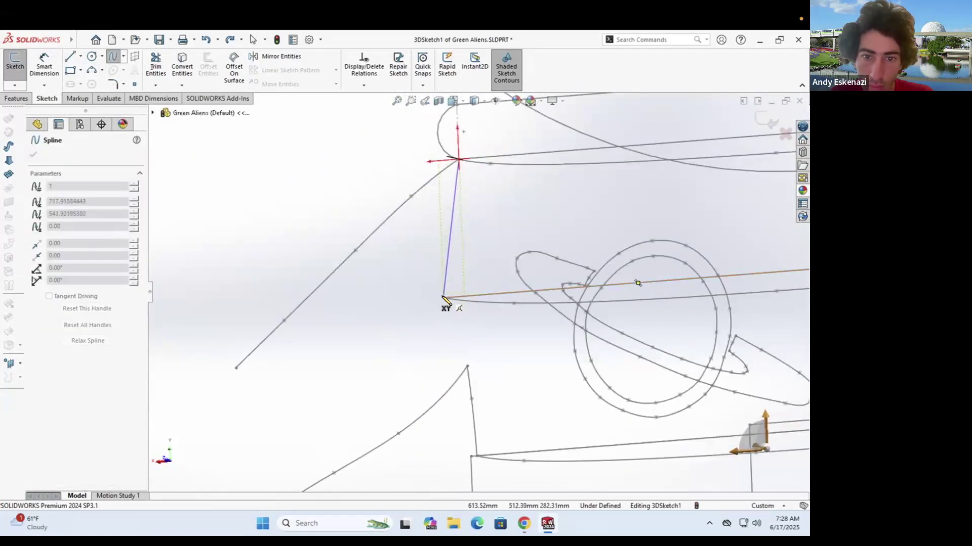
click(466, 367)
scroll(455, 325, down, 4)
key(ctrl+z)
Step: Draw a 3D spline through the outer corners of all five body profiles from the neck to the lowest section and close the sketch
scroll(481, 283, up, 5)
click(473, 164)
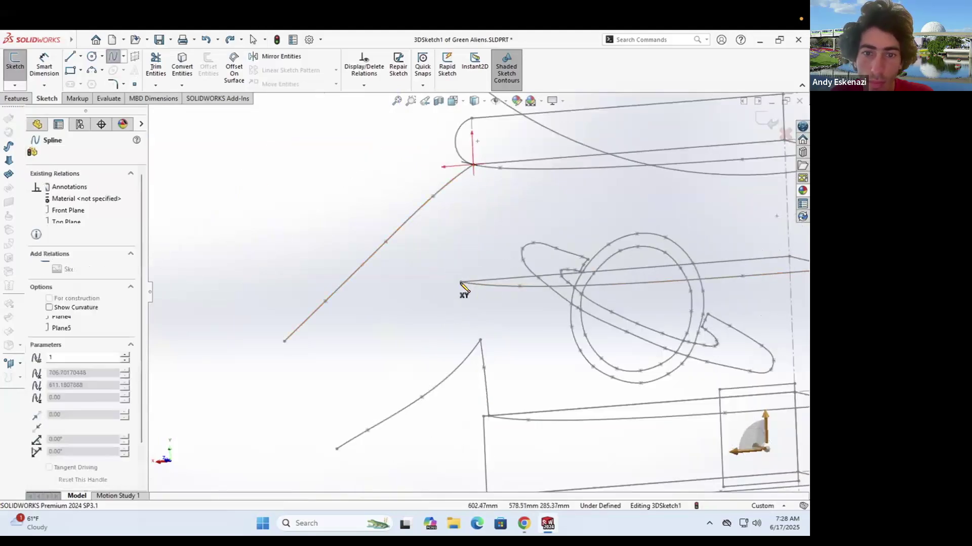
scroll(465, 278, down, 7)
click(213, 245)
scroll(385, 329, up, 4)
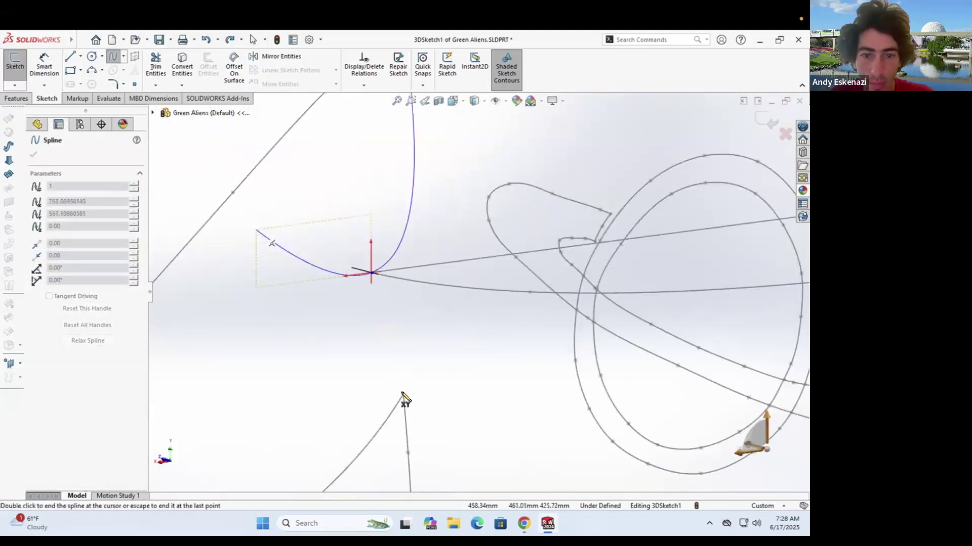
scroll(408, 453, down, 3)
click(408, 453)
scroll(476, 263, up, 4)
scroll(456, 424, down, 3)
click(456, 424)
scroll(452, 222, up, 4)
scroll(481, 435, down, 2)
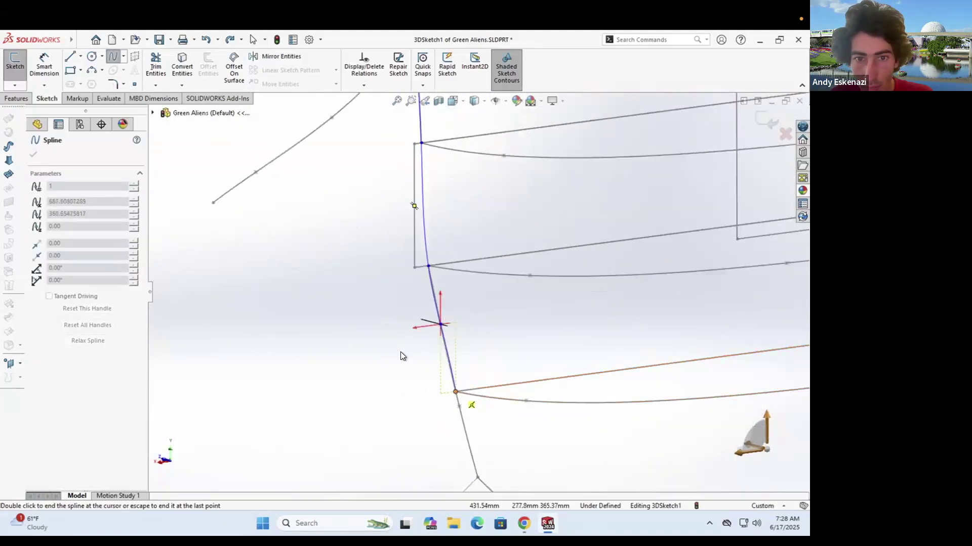
click(457, 393)
key(Escape)
scroll(511, 284, up, 7)
middle_drag(521, 276, 482, 260)
click(14, 71)
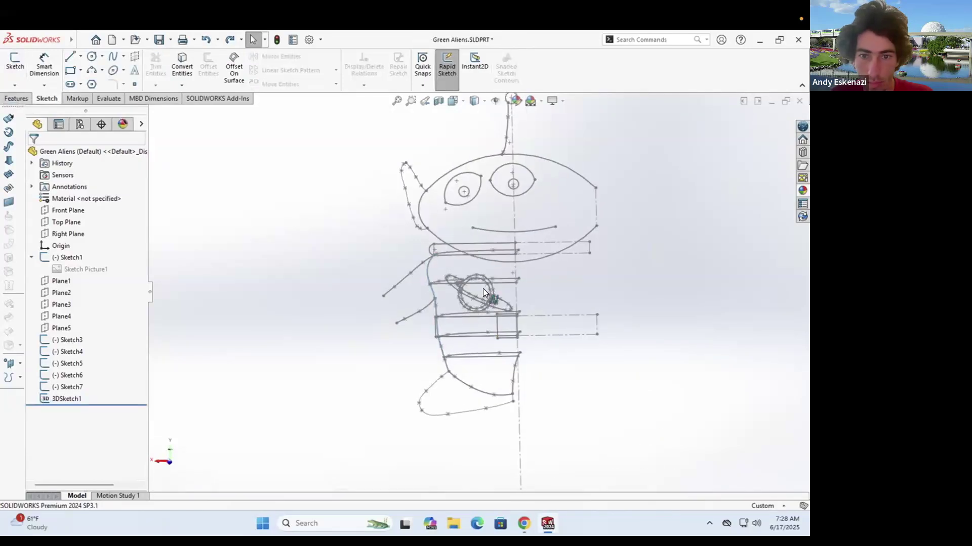
Step: Edit the chest-level profile sketch and adjust its spline's two interior points to reshape the quarter curve
click(514, 253)
click(636, 284)
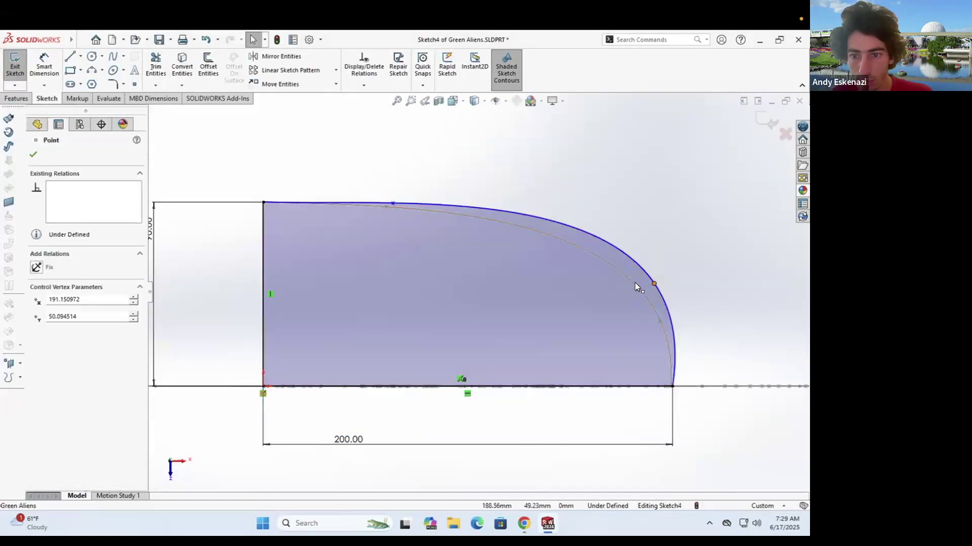
drag(377, 206, 386, 206)
key(ctrl+b)
mouse_move(490, 260)
middle_down()
mouse_move(410, 245)
mouse_move(455, 223)
mouse_move(438, 200)
middle_up()
scroll(462, 215, up, 6)
scroll(438, 199, down, 5)
click(107, 69)
key(Escape)
Step: Start a second 3D sketch and draw a line along the centre axis from the neck profile's origin corner to the lowest profile's
click(50, 99)
click(15, 85)
click(576, 224)
scroll(557, 354, up, 3)
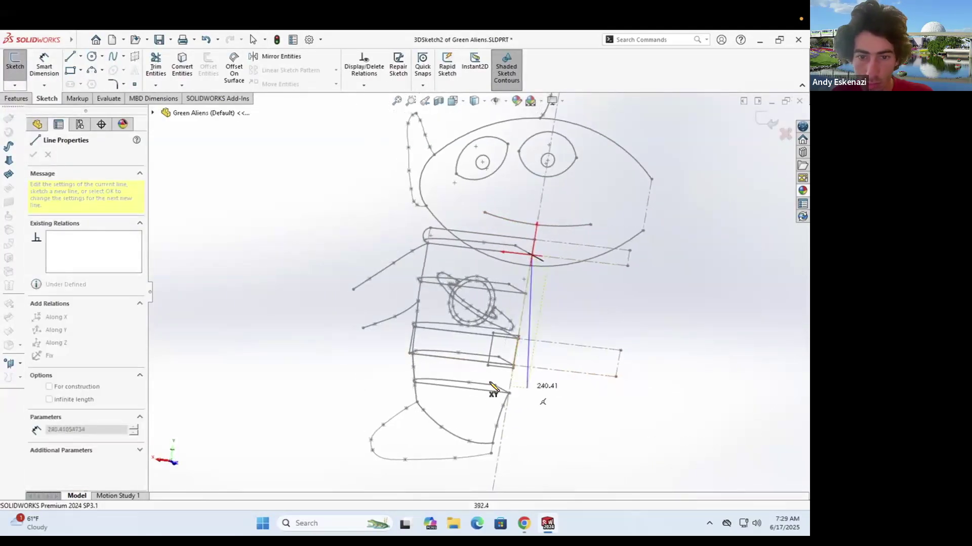
click(520, 390)
key(Escape)
Step: Draw a second 3D line joining the depth-line ends of the neck and lowest profiles and close the sketch
scroll(485, 283, up, 3)
middle_drag(465, 213, 494, 234)
scroll(440, 218, down, 3)
click(70, 57)
scroll(478, 249, down, 1)
click(481, 240)
click(455, 434)
key(Escape)
mouse_move(458, 431)
middle_down()
mouse_move(482, 408)
mouse_move(421, 371)
mouse_move(493, 325)
mouse_move(481, 312)
mouse_move(373, 284)
mouse_move(382, 298)
middle_up()
scroll(421, 354, up, 3)
scroll(480, 309, down, 4)
click(15, 67)
scroll(382, 298, up, 3)
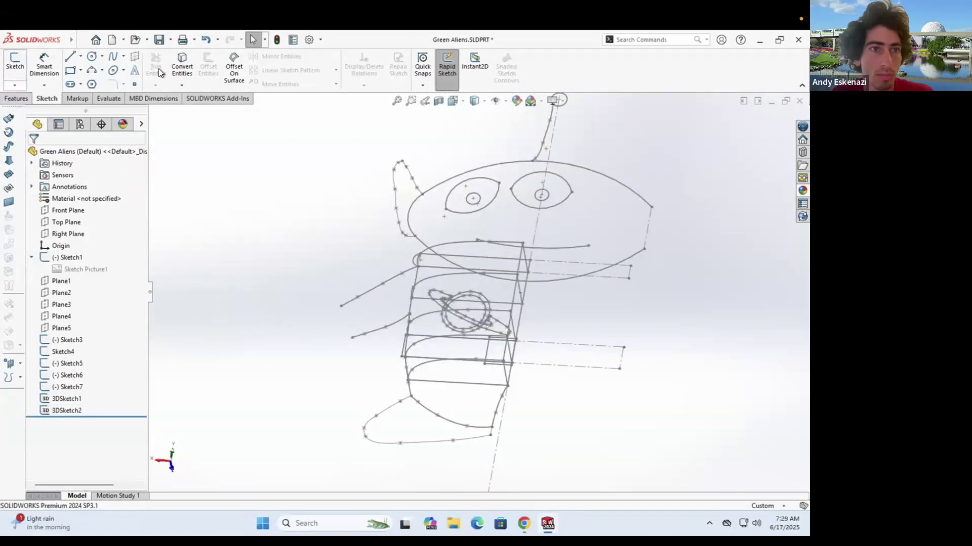
click(16, 99)
click(107, 57)
click(422, 282)
click(48, 154)
Step: Start a Lofted Boss/Base with the five body profiles, Sketch3 through Sketch7, in order from neck to lowest section
click(108, 71)
click(441, 245)
click(422, 282)
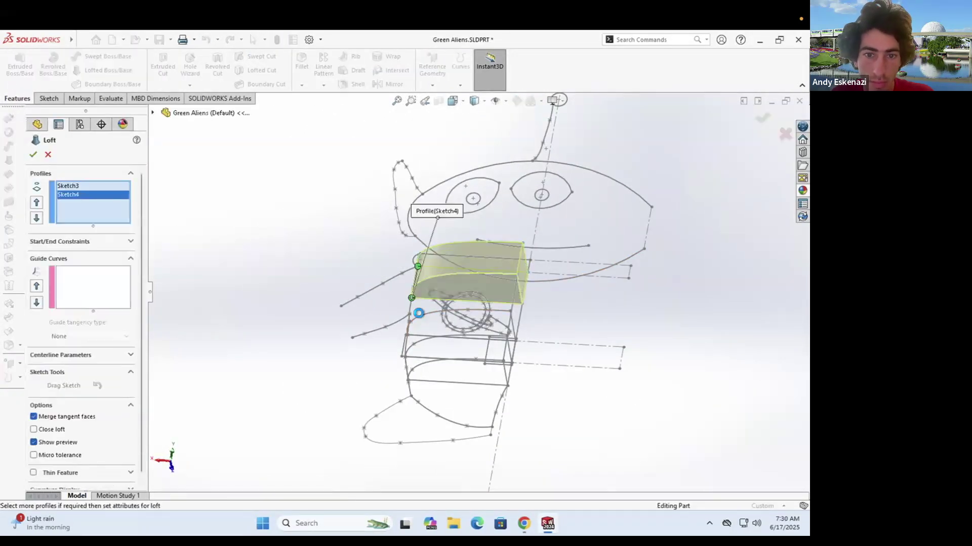
click(424, 367)
Step: Try 3DSketch1 and an open loop of the second 3D sketch as the body loft's guide curves
scroll(424, 368, down, 3)
click(152, 112)
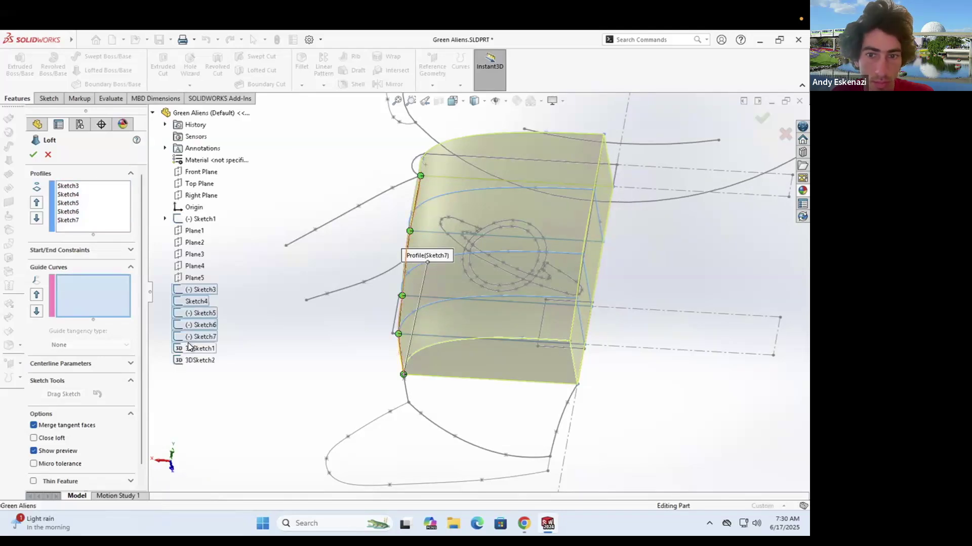
click(188, 346)
middle_drag(592, 323, 427, 333)
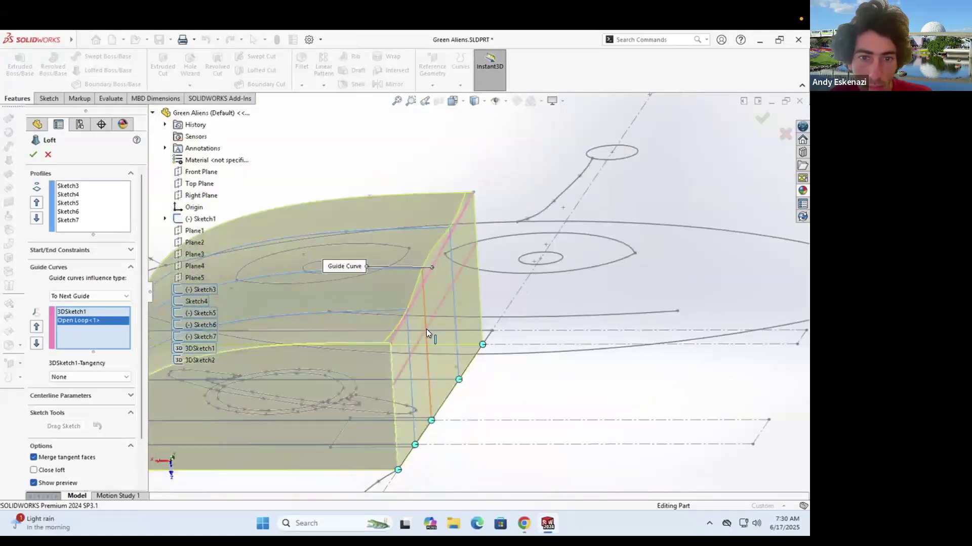
click(50, 154)
Step: Delete the centre-axis line from 3DSketch2 and redraw it in a separate 3D sketch
scroll(462, 364, up, 2)
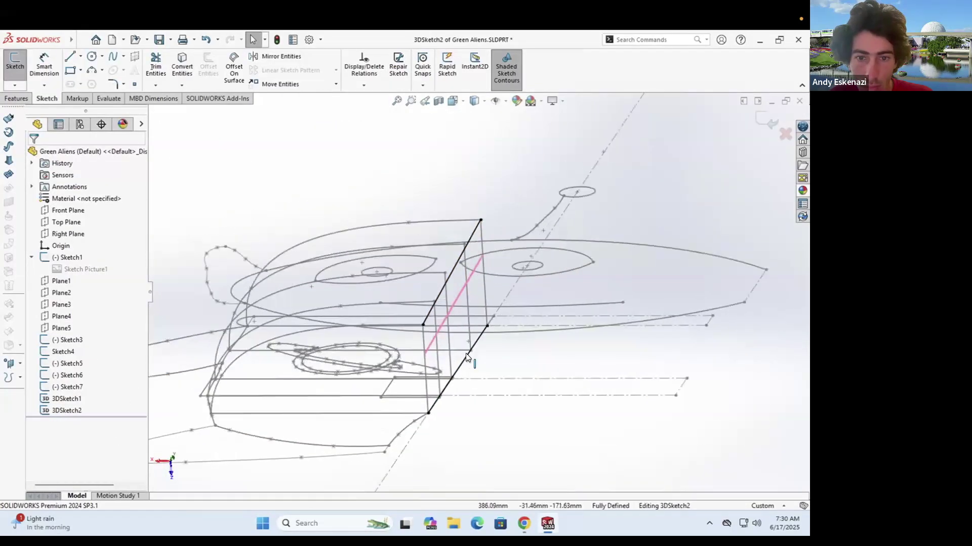
click(465, 359)
key(Delete)
click(42, 97)
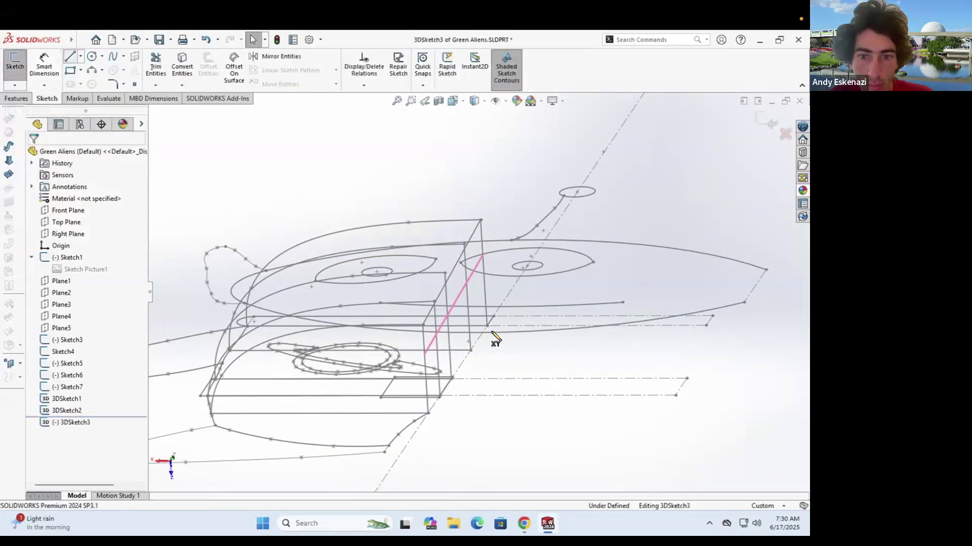
Step: Start a Lofted Boss/Base again with Sketch3 through Sketch7 as profiles, picking matching points on their depth-line ends
click(480, 220)
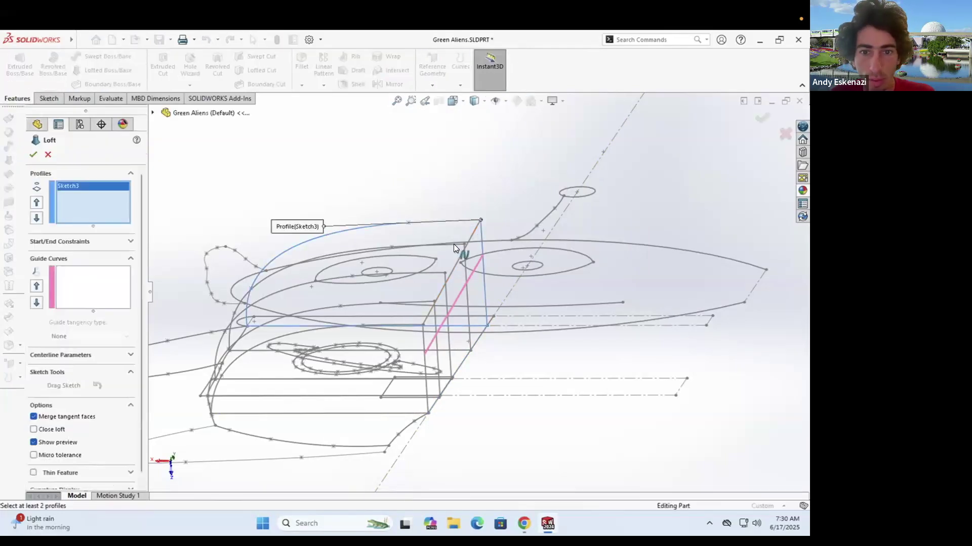
click(464, 244)
middle_drag(415, 326, 423, 349)
click(440, 400)
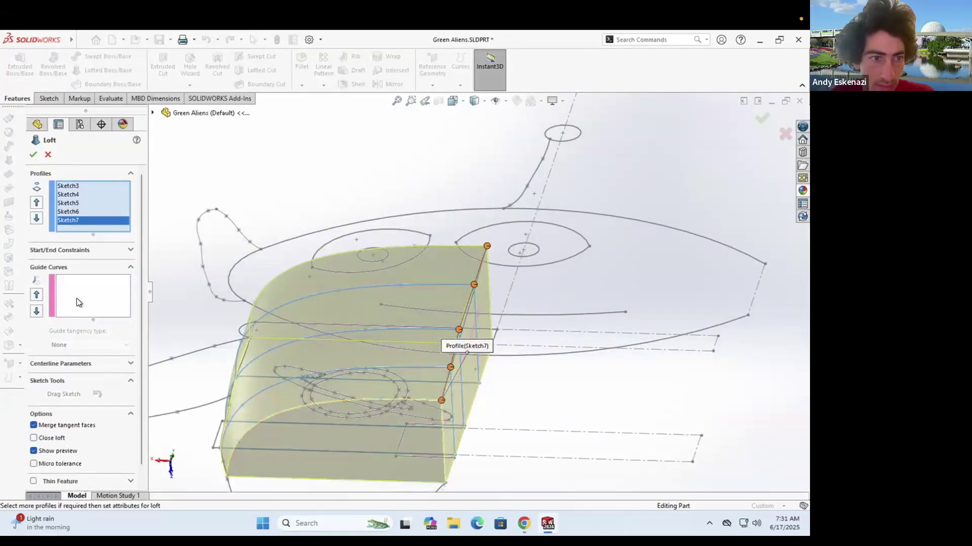
Step: Use the 3D sketches 3DSketch1 and 3DSketch3 as guide curves and finish the quarter-body loft
key(Return)
middle_drag(363, 280, 555, 281)
scroll(461, 324, down, 3)
scroll(685, 291, up, 3)
scroll(685, 290, down, 4)
scroll(555, 281, up, 5)
right_click(58, 352)
click(69, 264)
key(Return)
Step: Mirror the lofted quarter body about its flat face lying on the front sketch to form half the torso
scroll(498, 282, up, 6)
middle_drag(498, 282, 306, 62)
scroll(517, 340, down, 5)
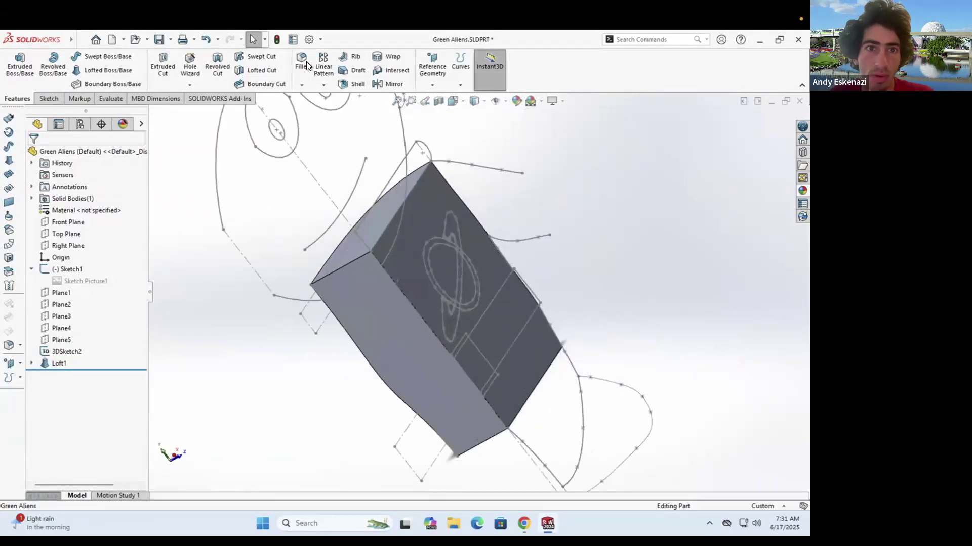
click(390, 84)
click(406, 255)
click(385, 303)
key(Return)
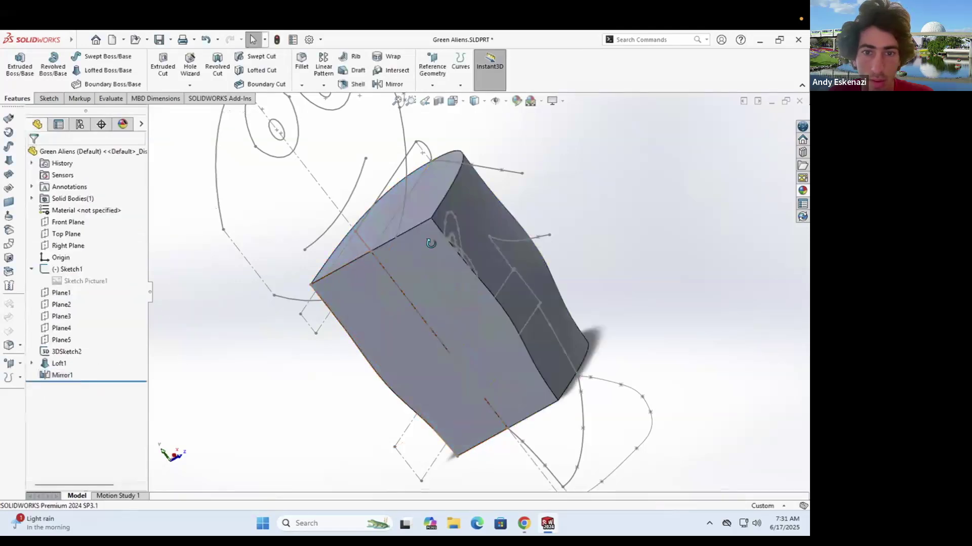
Step: Examine the mirrored half torso from several sides
middle_drag(432, 243, 323, 278)
scroll(405, 278, down, 3)
click(56, 377)
click(59, 347)
scroll(470, 289, up, 4)
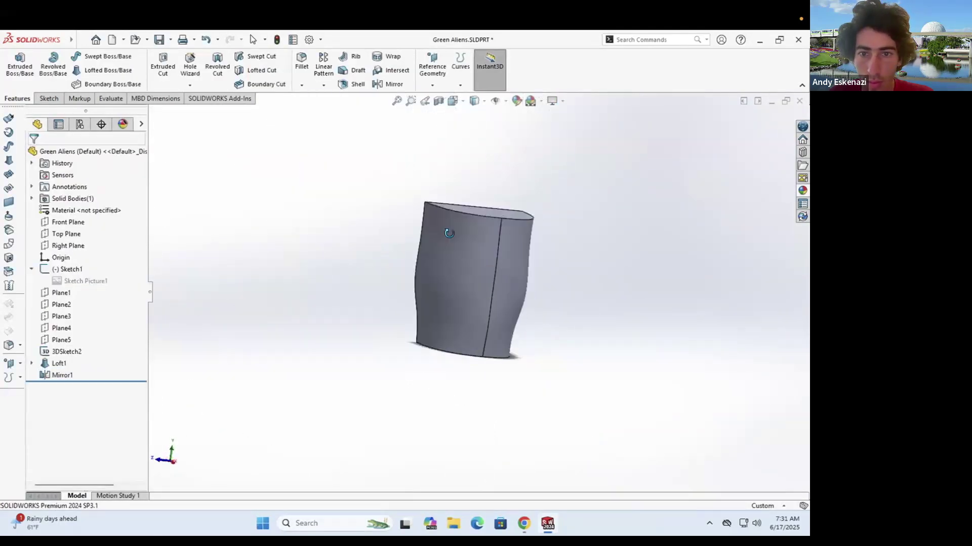
middle_drag(450, 232, 405, 238)
scroll(456, 243, down, 3)
click(399, 86)
middle_drag(497, 315, 475, 393)
scroll(503, 259, up, 4)
key(Escape)
scroll(436, 296, down, 3)
scroll(475, 393, up, 3)
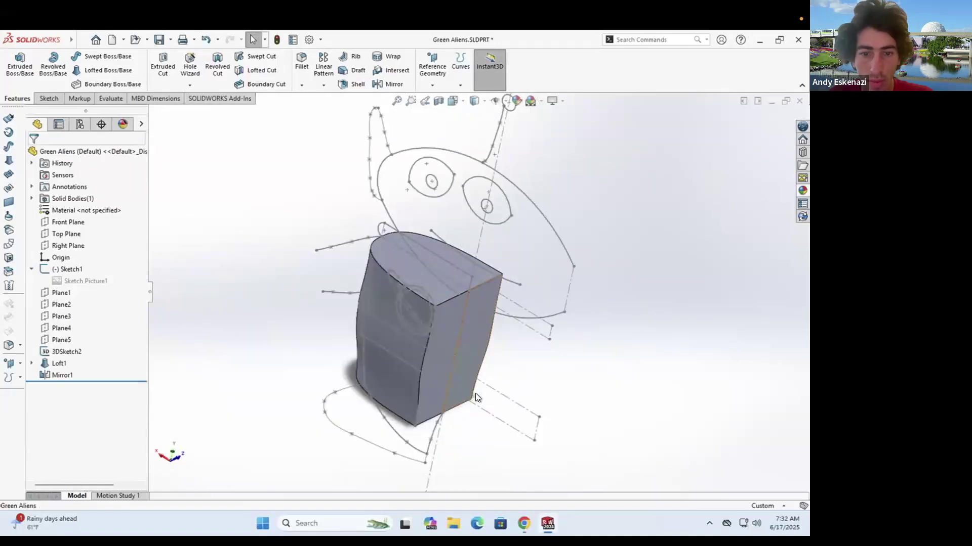
Step: Create a vertical reference plane along the half torso's open side
click(440, 100)
scroll(466, 287, down, 5)
click(444, 254)
click(576, 285)
click(33, 156)
Step: Try to mirror the half torso body about Plane6 with merged solids
scroll(465, 289, up, 3)
click(395, 84)
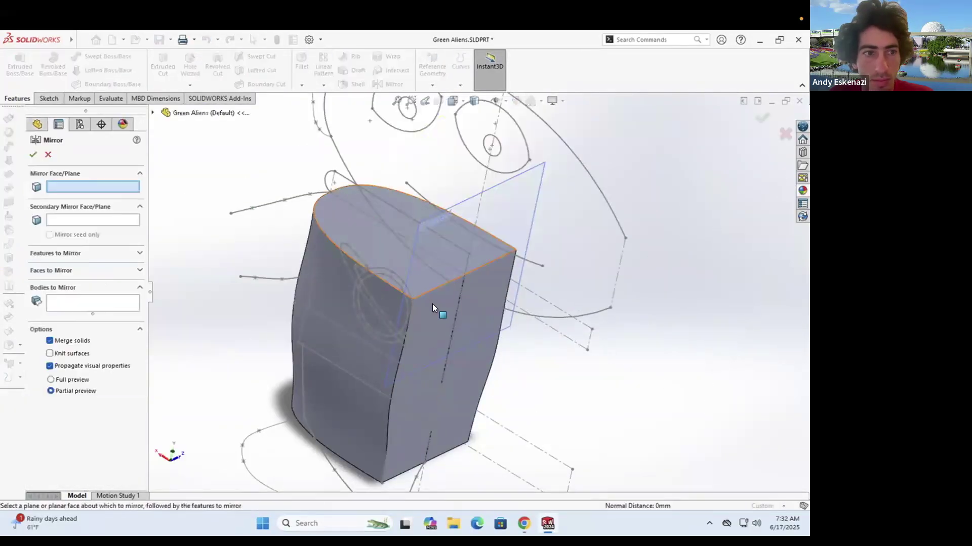
click(423, 329)
right_click(424, 307)
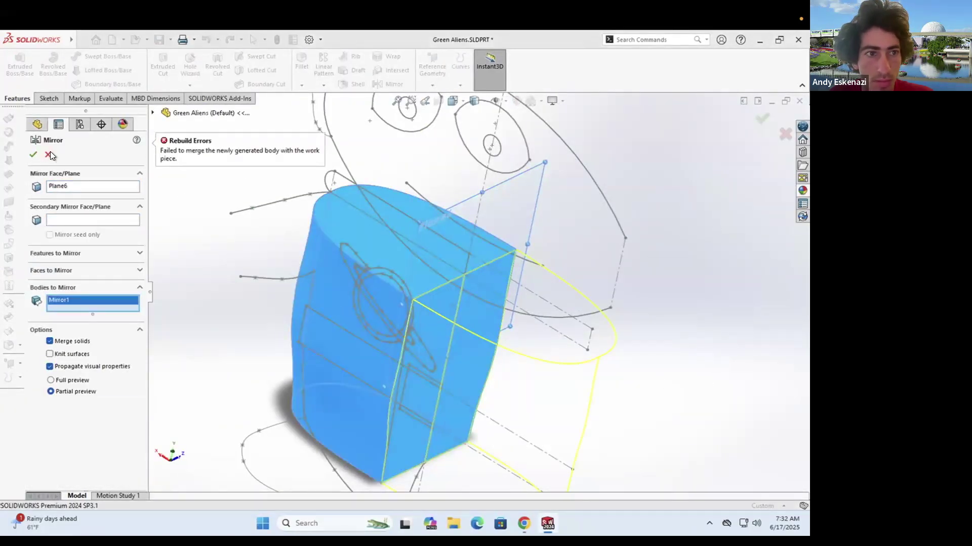
key(Escape)
Step: Start a sketch on Plane5 and draw a vertical line along the end face's straight edge, extending past its corner
scroll(478, 299, up, 3)
scroll(477, 262, down, 1)
middle_drag(445, 339, 499, 226)
scroll(476, 262, down, 4)
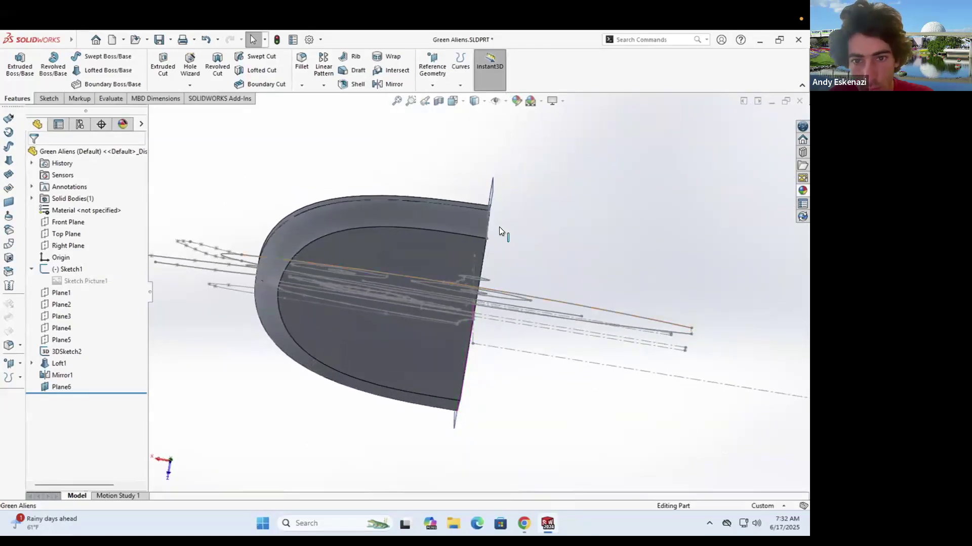
scroll(497, 218, down, 7)
scroll(449, 244, up, 5)
click(61, 339)
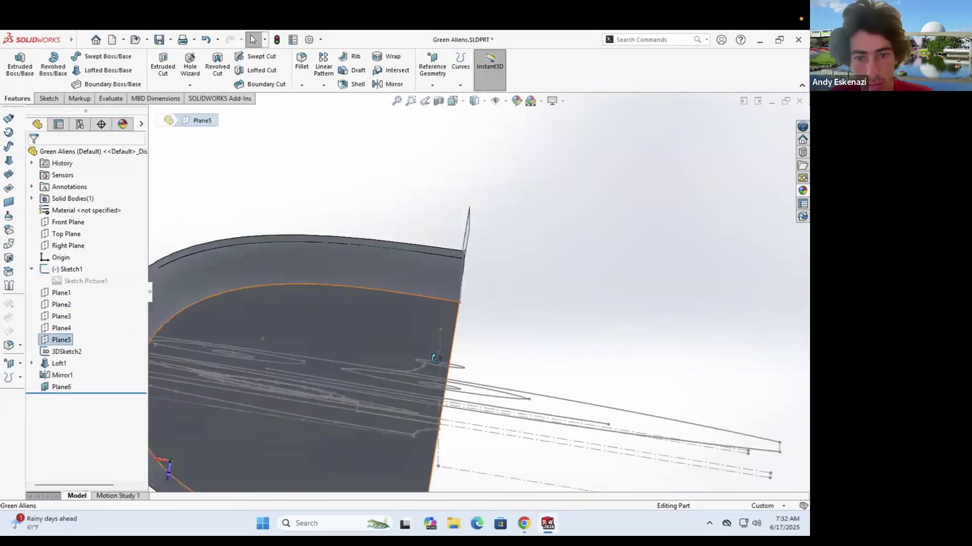
click(81, 314)
scroll(402, 278, down, 6)
key(r)
scroll(381, 215, down, 2)
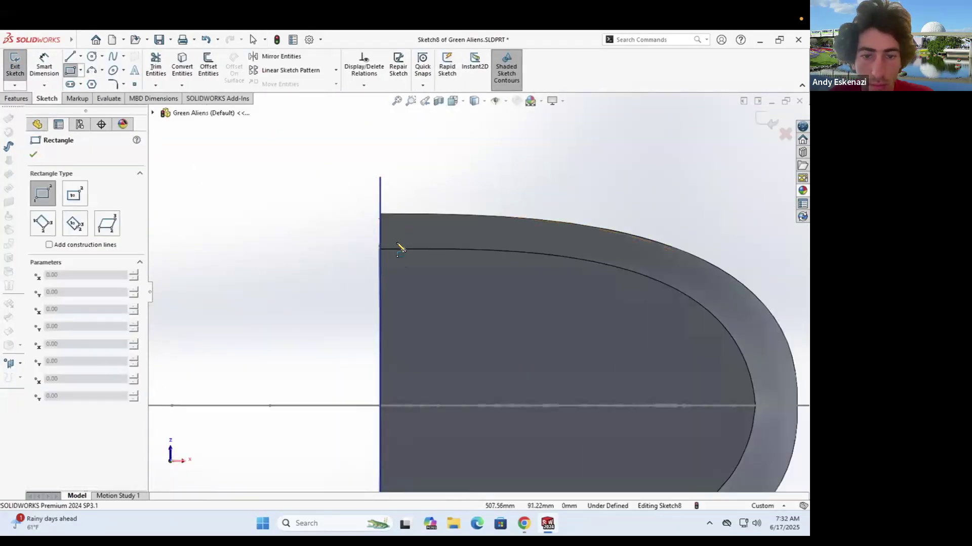
scroll(414, 247, up, 3)
key(l)
scroll(430, 250, down, 3)
middle_drag(354, 232, 386, 243)
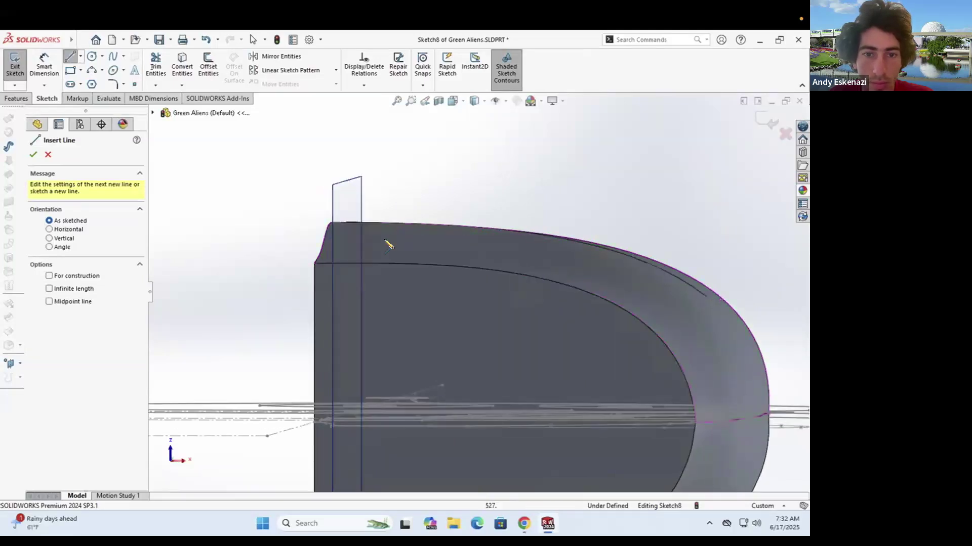
scroll(387, 248, up, 3)
scroll(401, 224, down, 2)
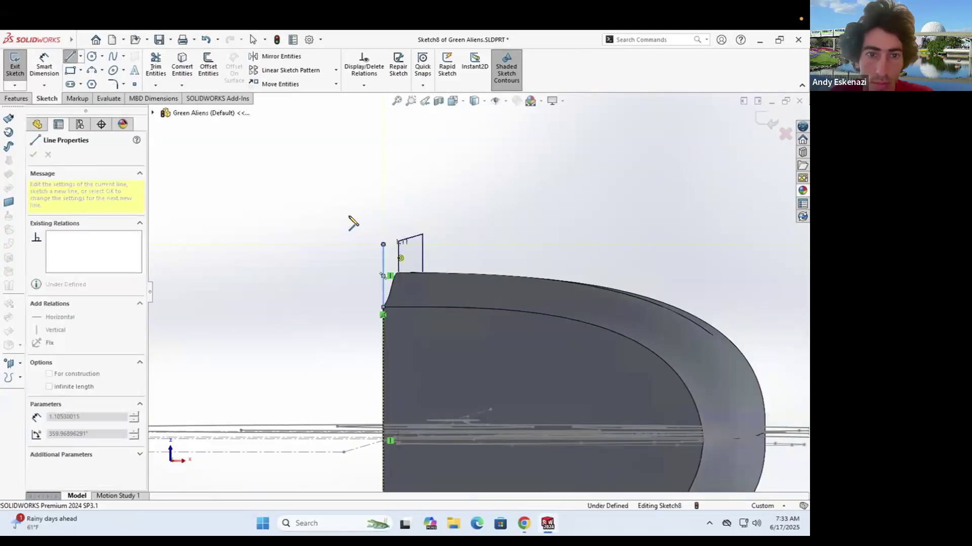
Step: Complete the line into a closed rectangle covering the area just outside the half torso's open side
scroll(349, 217, up, 4)
click(398, 269)
click(399, 441)
scroll(416, 442, down, 3)
click(448, 439)
key(Escape)
Step: Cut-extrude the rectangle through the torso to trim its open side
click(18, 98)
click(163, 66)
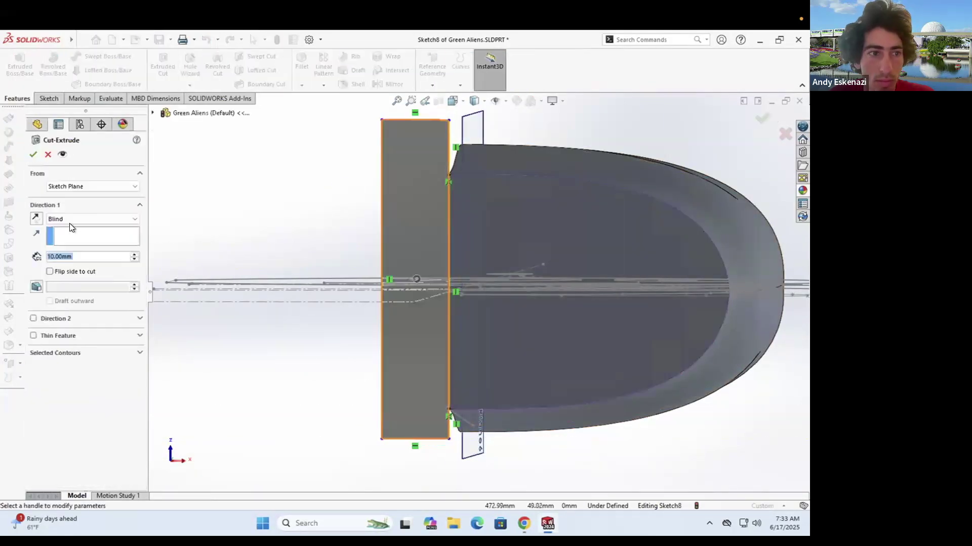
click(70, 221)
click(67, 237)
scroll(405, 277, up, 3)
middle_drag(405, 278, 442, 311)
click(34, 155)
scroll(557, 314, up, 4)
scroll(595, 331, down, 6)
mouse_move(595, 331)
middle_down()
mouse_move(566, 278)
mouse_move(522, 276)
middle_up()
scroll(522, 276, down, 5)
mouse_move(456, 308)
middle_down()
mouse_move(447, 352)
mouse_move(446, 304)
middle_up()
scroll(445, 303, up, 5)
click(49, 98)
click(15, 66)
mouse_move(599, 336)
middle_down()
mouse_move(552, 235)
mouse_move(439, 271)
middle_up()
key(Escape)
Step: Start a sketch on Plane6 and convert the outer edges of the trimmed side into it
scroll(438, 272, up, 2)
mouse_move(379, 274)
middle_down()
mouse_move(438, 278)
mouse_move(354, 238)
middle_up()
click(14, 66)
click(338, 228)
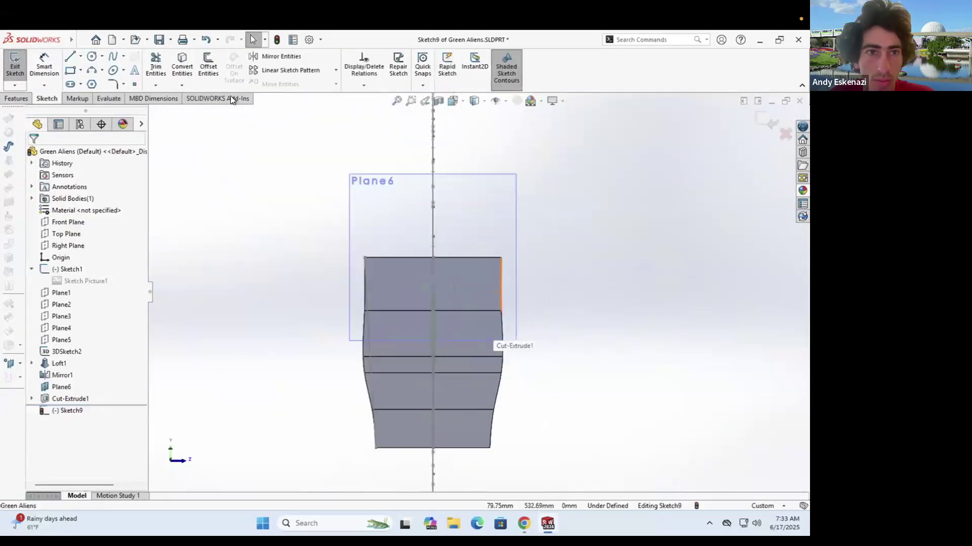
click(182, 66)
click(33, 154)
Step: Try to extrude the converted outline with Up To Surface, targeting a recessed face of the trimmed side
scroll(390, 280, down, 4)
middle_drag(334, 283, 436, 284)
scroll(435, 283, down, 3)
click(17, 98)
click(20, 66)
click(417, 307)
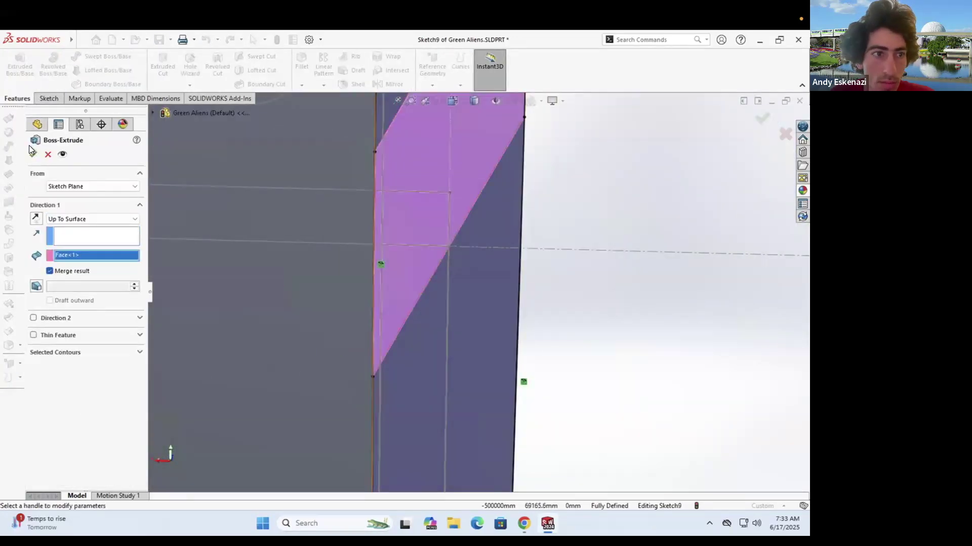
click(33, 155)
mouse_move(447, 363)
middle_down()
mouse_move(461, 323)
mouse_move(435, 298)
middle_up()
click(47, 155)
Step: Extrude the converted outline up to the torso's trimmed side to fill its first recessed area
click(19, 66)
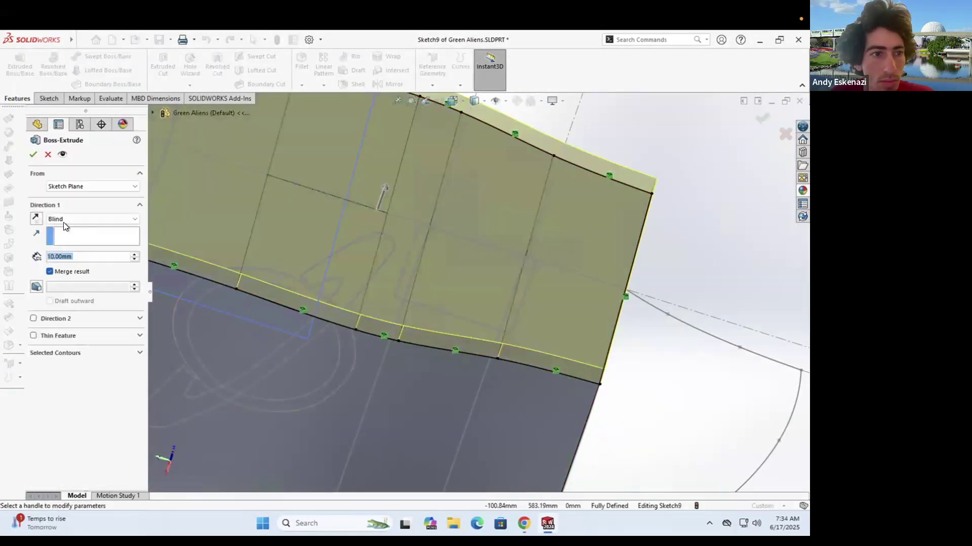
click(34, 155)
scroll(408, 246, up, 3)
middle_drag(408, 246, 452, 230)
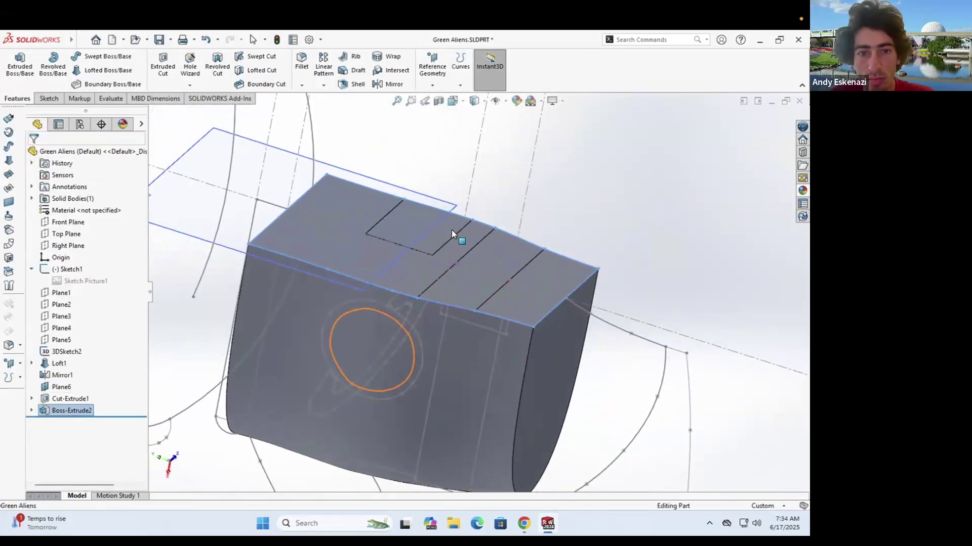
scroll(451, 230, down, 1)
click(396, 248)
click(33, 154)
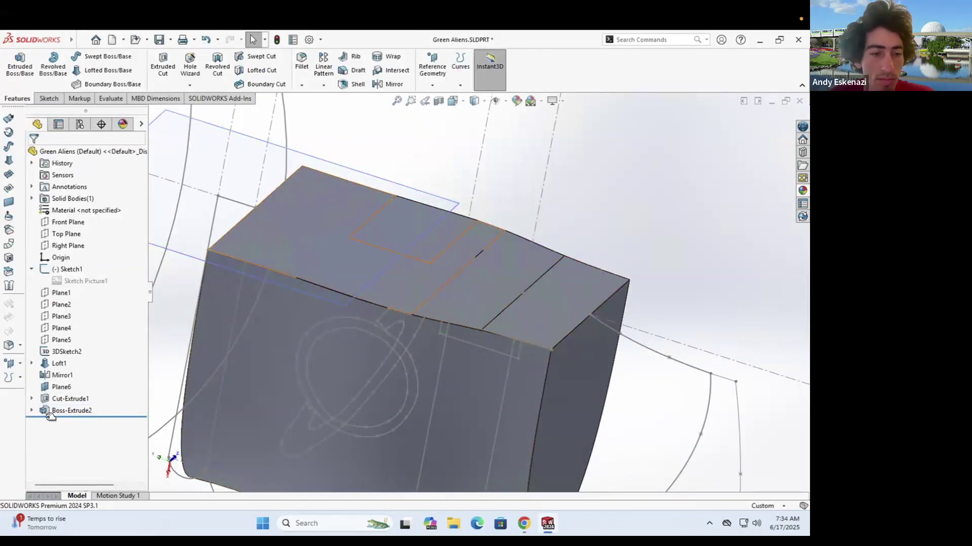
Step: Start a new sketch on Plane6 and convert Sketch9's outline into it
double_click(219, 204)
mouse_move(426, 266)
middle_down()
mouse_move(466, 362)
mouse_move(423, 365)
mouse_move(512, 370)
middle_up()
click(537, 276)
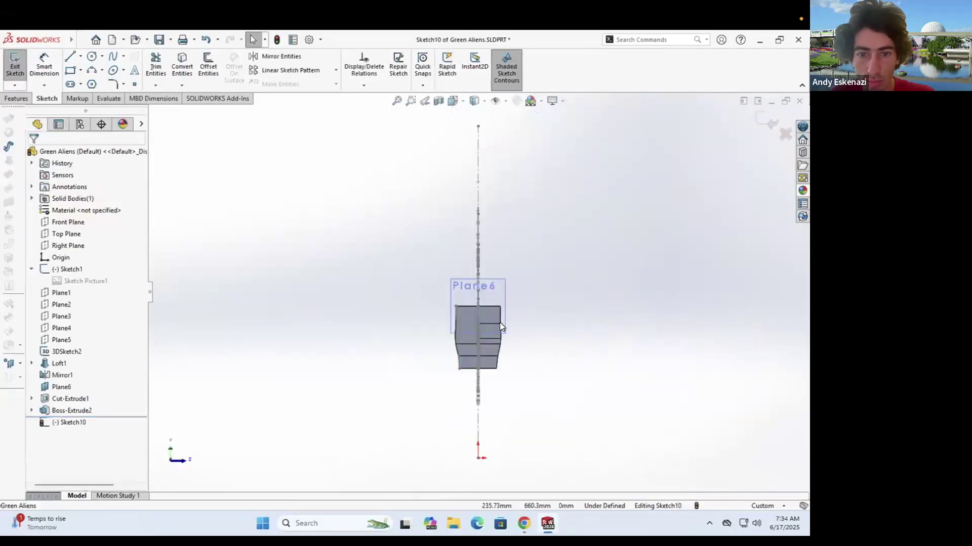
Step: Extrude this outline with Up To Surface to fill the remaining upper recessed area of the trimmed side
click(21, 99)
click(20, 66)
scroll(455, 353, down, 1)
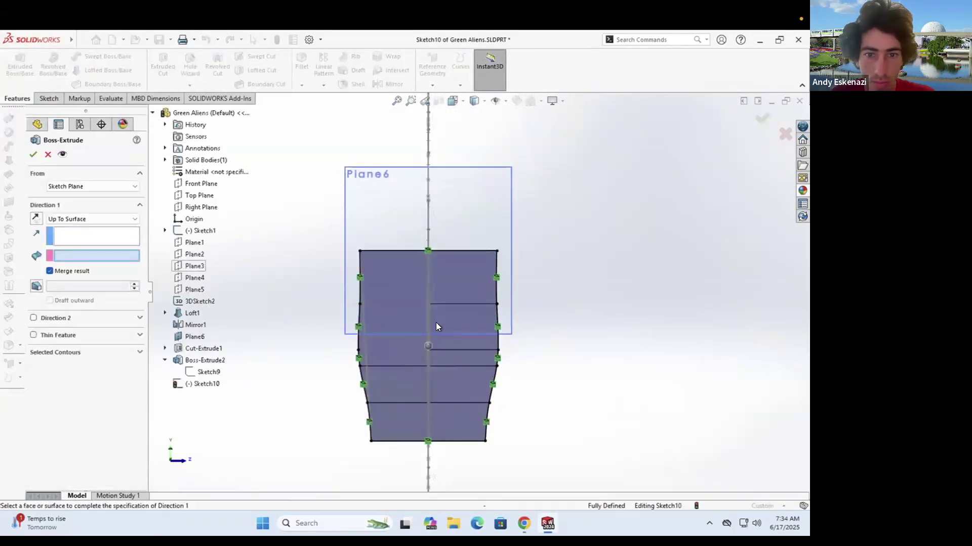
middle_drag(435, 322, 424, 328)
middle_drag(446, 455, 439, 381)
scroll(435, 316, down, 5)
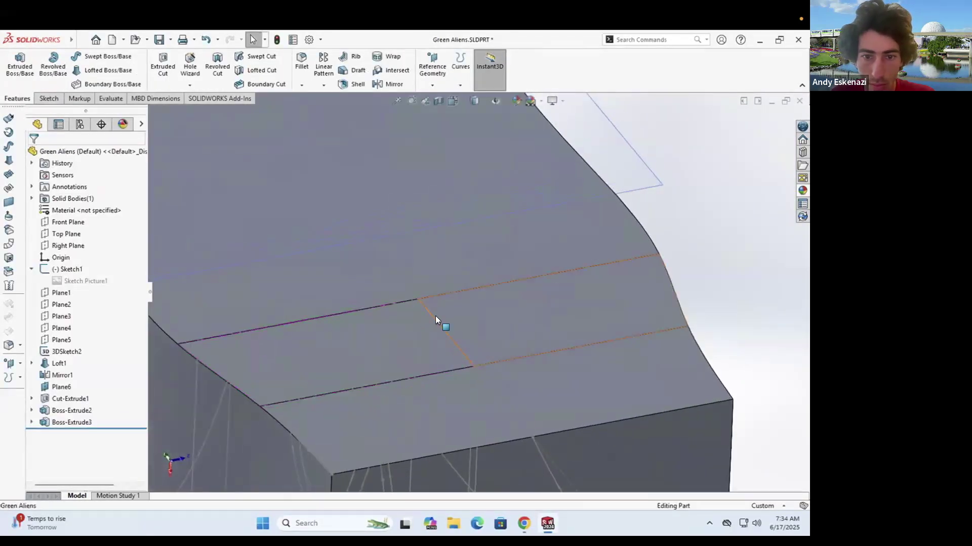
Step: Start another sketch on Plane6 and convert Sketch10's outline into it
scroll(435, 316, up, 3)
click(49, 98)
click(15, 66)
click(503, 347)
click(182, 68)
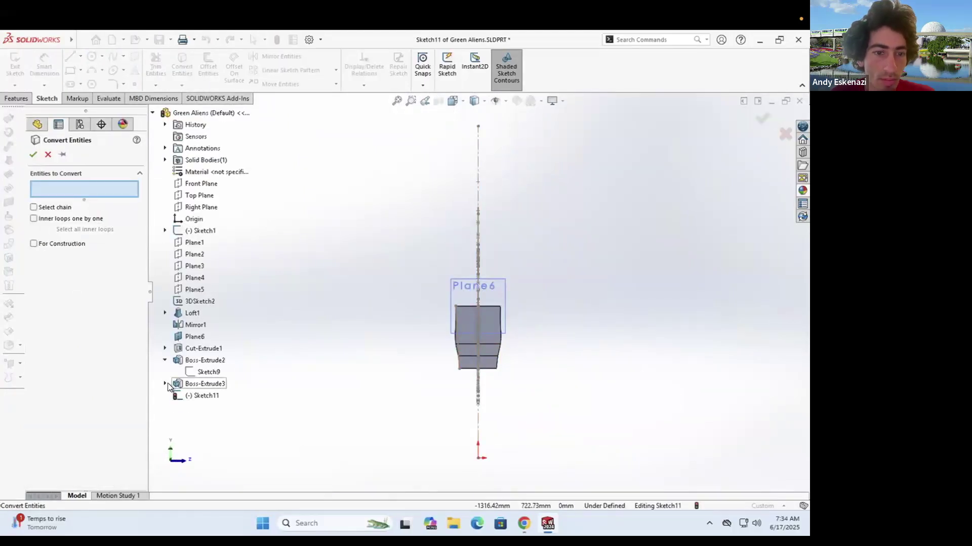
click(33, 154)
Step: Extrude this outline with Up To Surface to the lower recessed face on one half of the trimmed side
click(17, 98)
click(20, 64)
click(91, 219)
click(76, 270)
scroll(475, 324, down, 8)
click(468, 289)
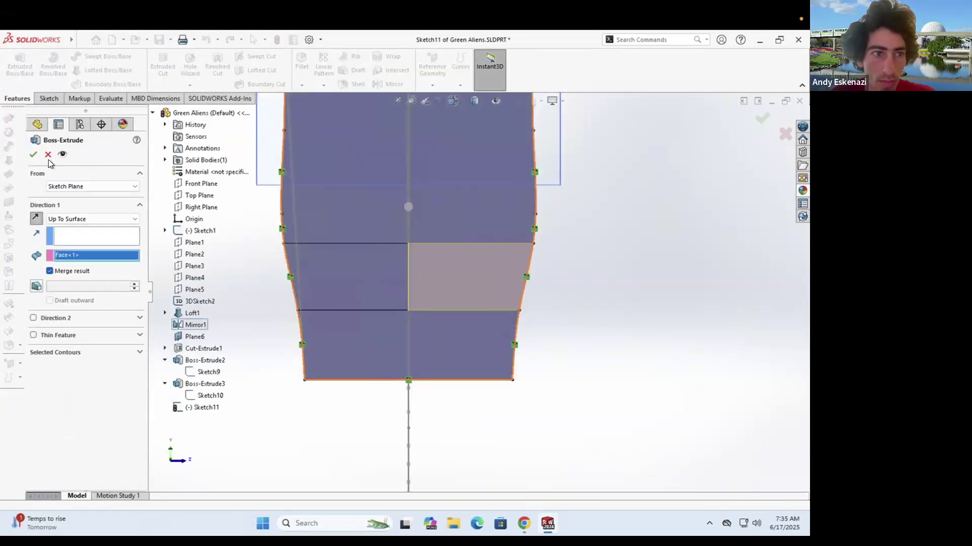
click(33, 154)
Step: Start one more sketch on Plane6 and convert the same side outline into it
middle_drag(457, 273, 498, 253)
click(48, 98)
click(14, 67)
click(458, 334)
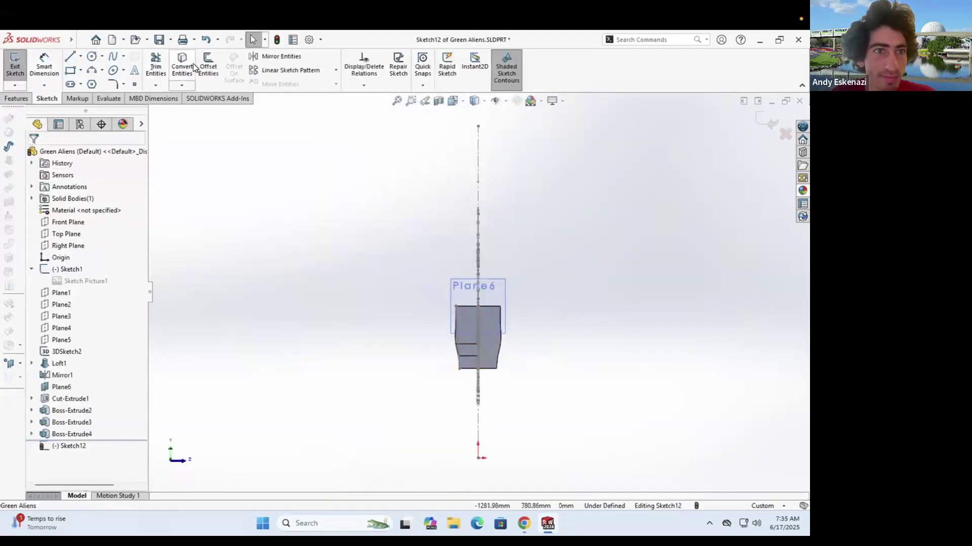
click(33, 155)
Step: Extrude this outline with Up To Surface to the last recessed face on the other half of the trimmed side
click(16, 99)
click(20, 65)
click(91, 219)
click(76, 270)
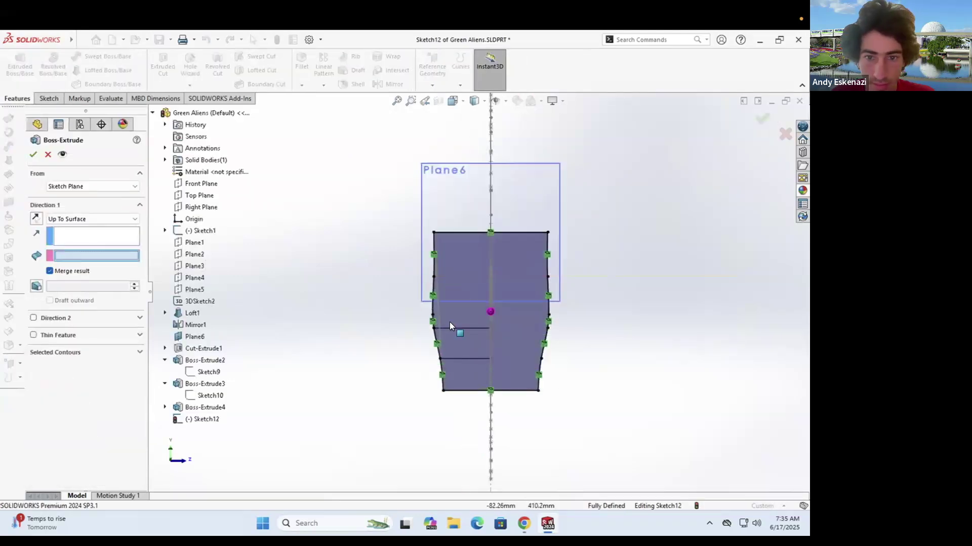
click(456, 310)
click(32, 155)
Step: Mirror the half torso body about its flattened open side to form the full torso
mouse_move(354, 253)
middle_down()
mouse_move(486, 237)
mouse_move(384, 258)
mouse_move(506, 282)
mouse_move(347, 333)
middle_up()
click(387, 84)
click(93, 302)
click(506, 304)
click(33, 154)
Step: Check the full torso's shape and save the part
scroll(405, 309, up, 5)
scroll(470, 289, down, 4)
mouse_move(456, 269)
middle_down()
mouse_move(434, 288)
mouse_move(469, 277)
mouse_move(456, 293)
mouse_move(478, 312)
mouse_move(490, 298)
middle_up()
scroll(470, 278, up, 3)
key(ctrl+s)
scroll(465, 317, down, 3)
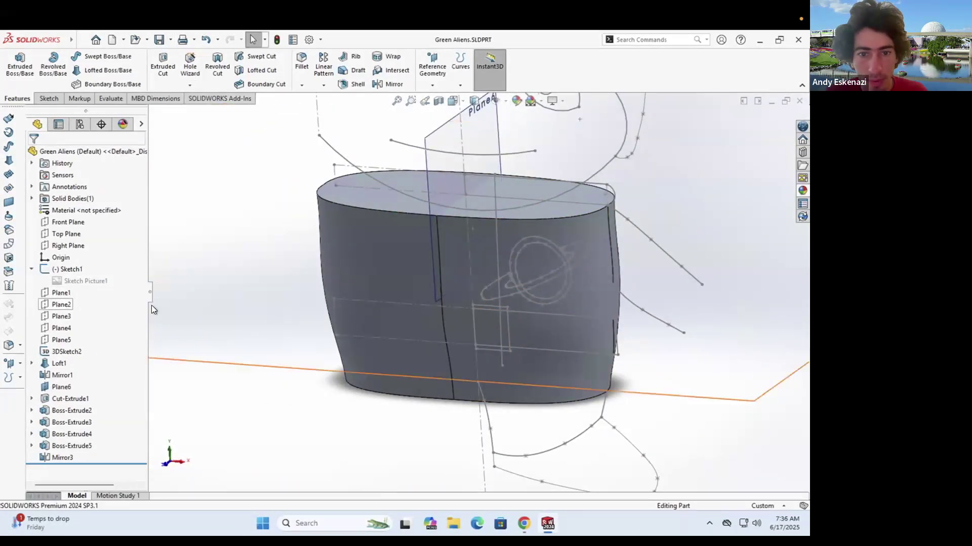
Step: Start a sketch on Plane2, convert Sketch6's quarter outline into it, and turn the two straight edges into construction lines
click(61, 305)
scroll(431, 302, down, 4)
mouse_move(431, 302)
middle_down()
mouse_move(397, 372)
mouse_move(315, 327)
mouse_move(366, 334)
mouse_move(420, 387)
middle_up()
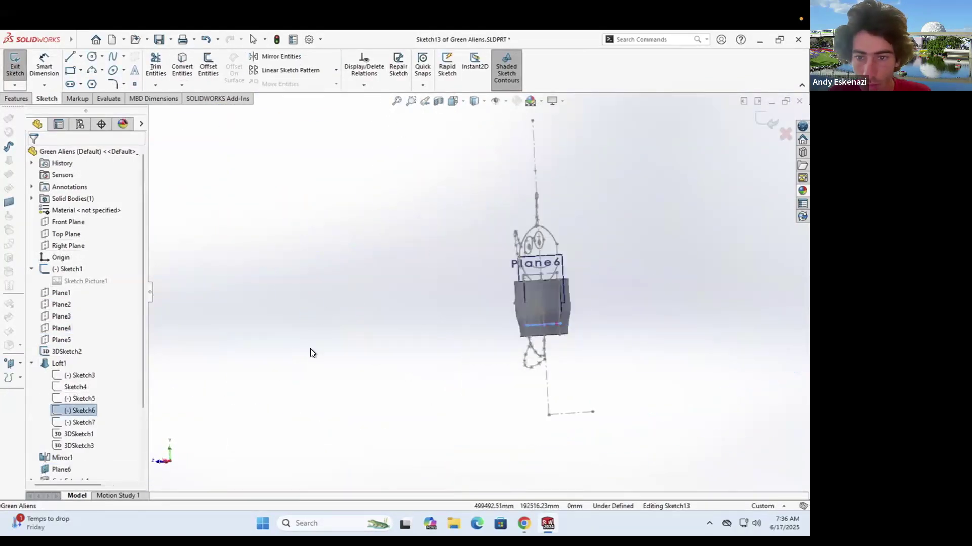
middle_drag(310, 351, 491, 331)
scroll(506, 316, down, 4)
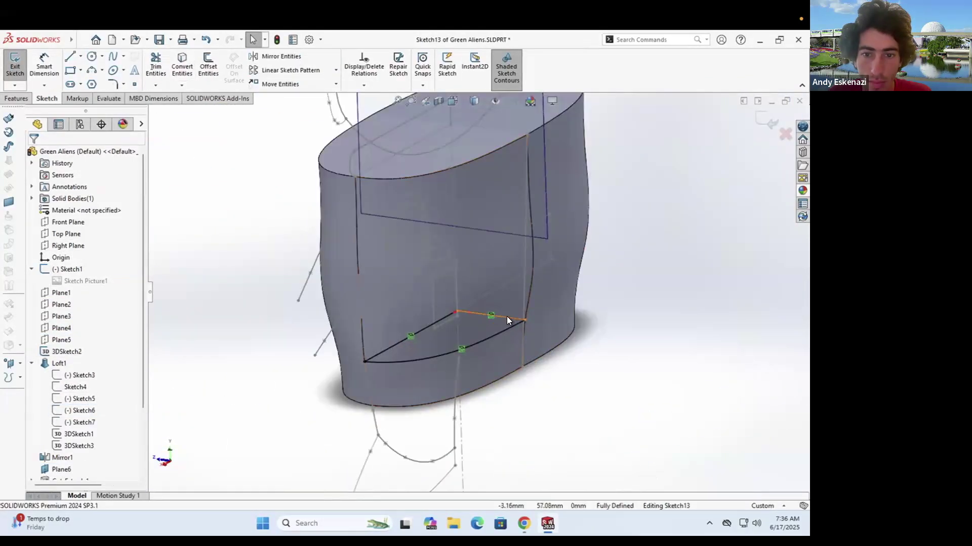
right_click(424, 327)
click(441, 314)
scroll(364, 360, down, 6)
middle_drag(365, 357, 350, 339)
scroll(349, 331, down, 3)
key(l)
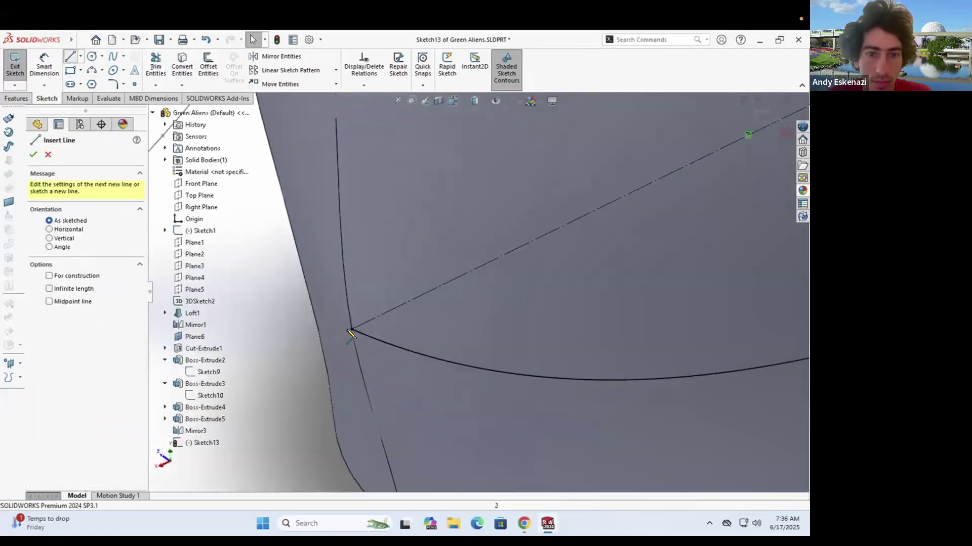
click(330, 340)
key(Escape)
click(44, 65)
click(337, 338)
click(295, 310)
key(Return)
scroll(460, 301, up, 4)
click(206, 39)
Step: Close the converted outline sketch and hide Sketch1, the alien reference outline
double_click(292, 278)
scroll(410, 263, up, 8)
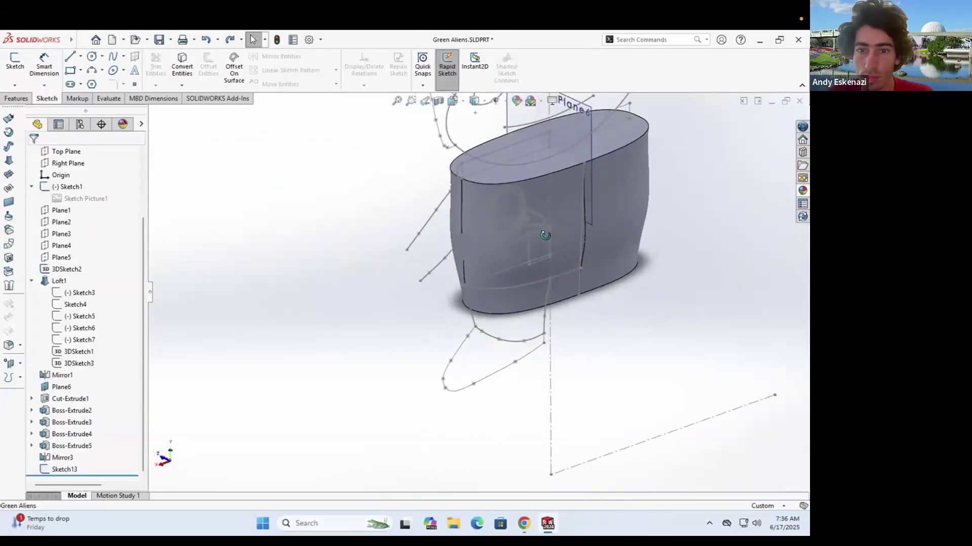
middle_drag(489, 192, 473, 216)
click(15, 65)
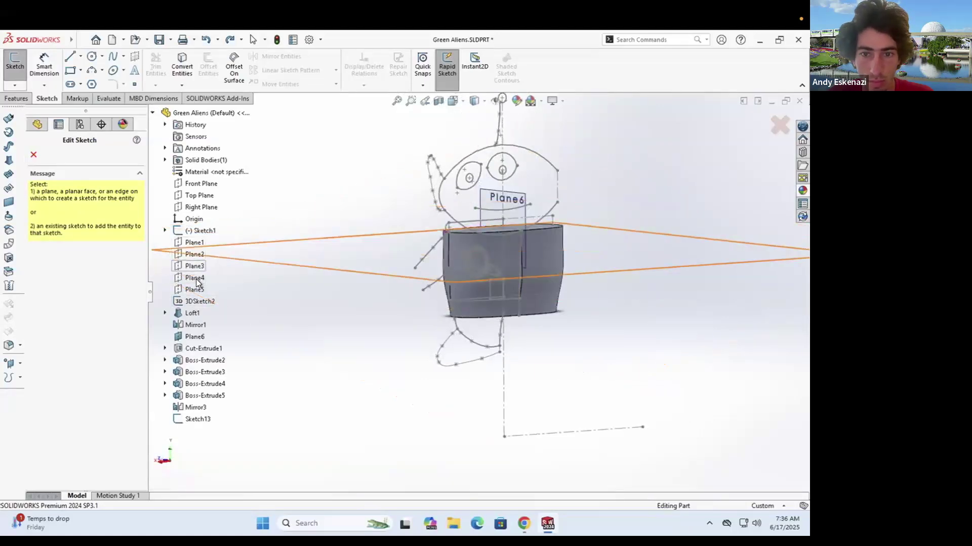
click(195, 279)
click(419, 154)
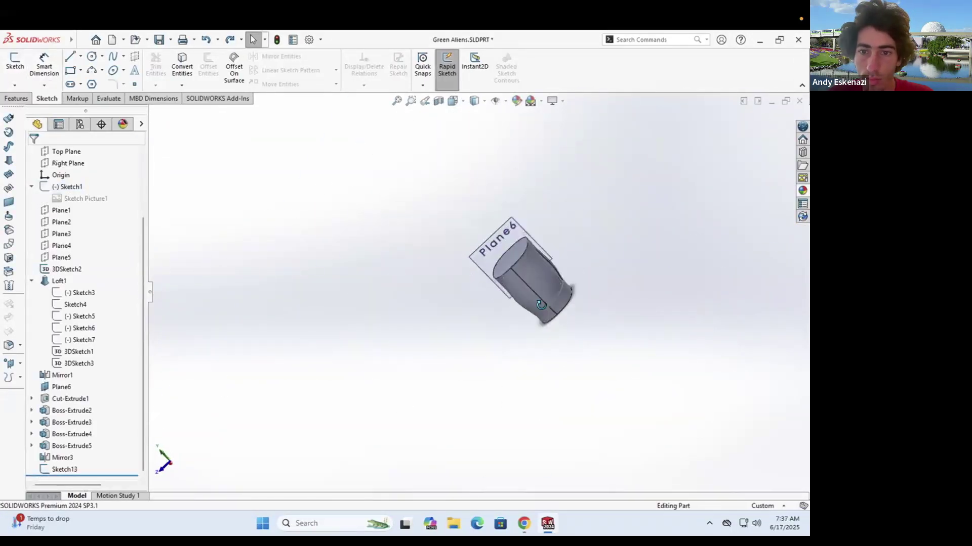
middle_drag(506, 263, 536, 294)
scroll(535, 294, down, 4)
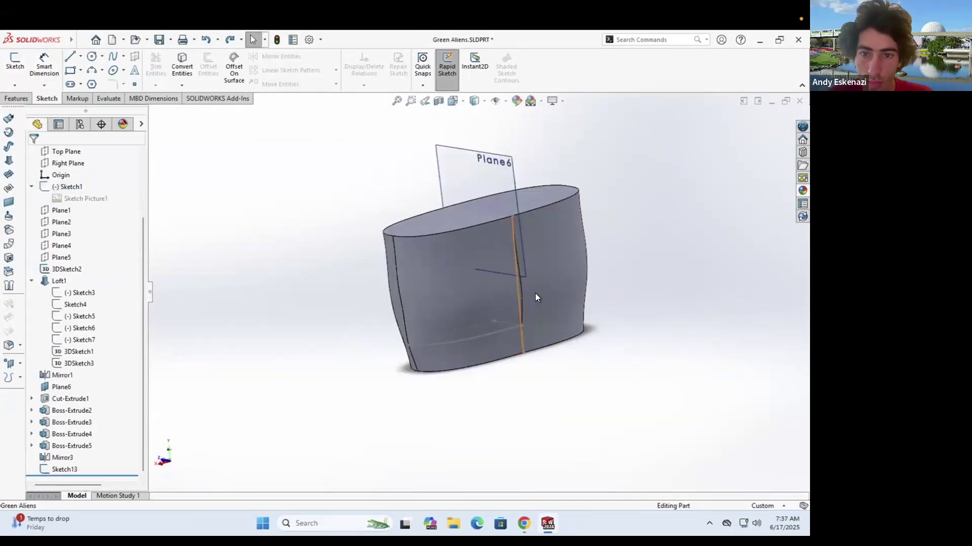
Step: Sketch on Plane1, convert Sketch5's quarter outline with its straight edges as construction lines, and close the sketch
click(59, 235)
click(17, 77)
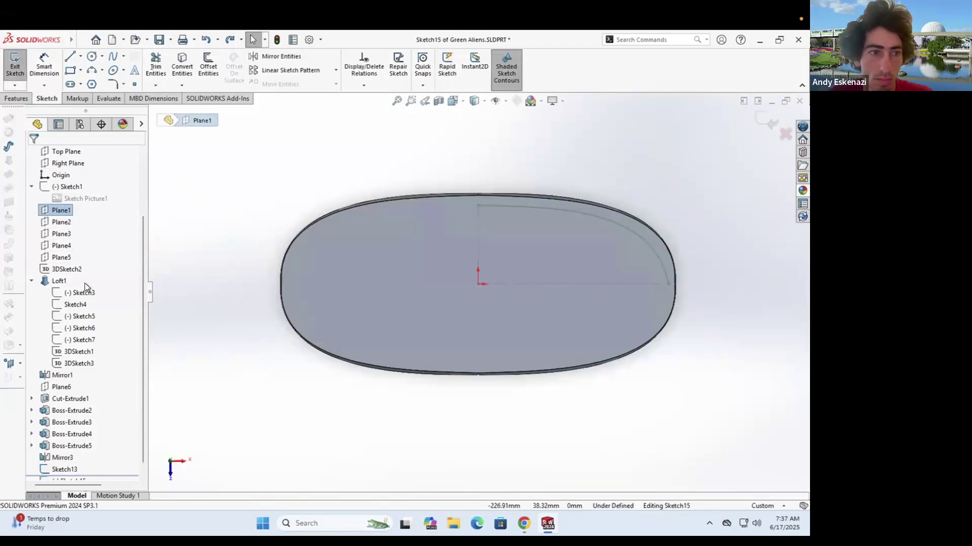
middle_drag(353, 280, 92, 316)
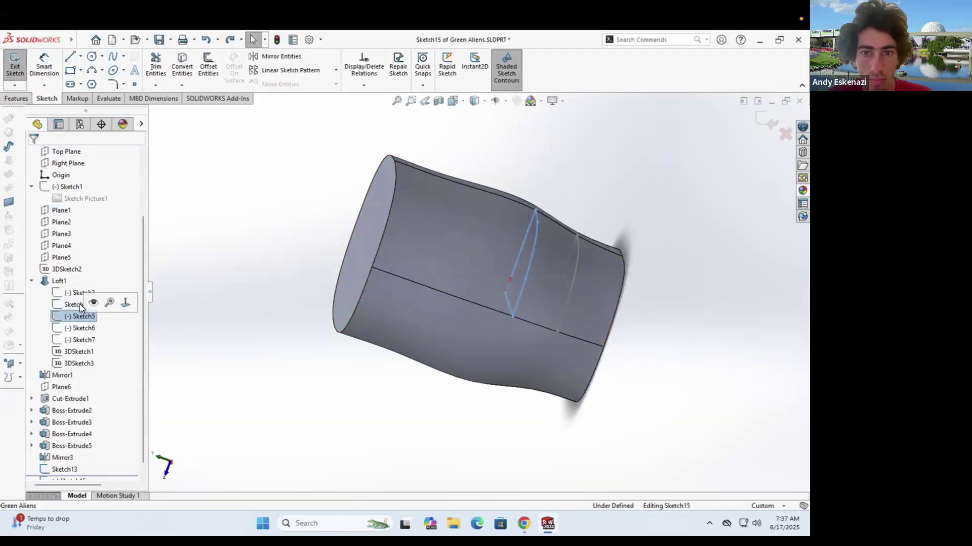
scroll(395, 284, up, 3)
middle_drag(394, 284, 304, 355)
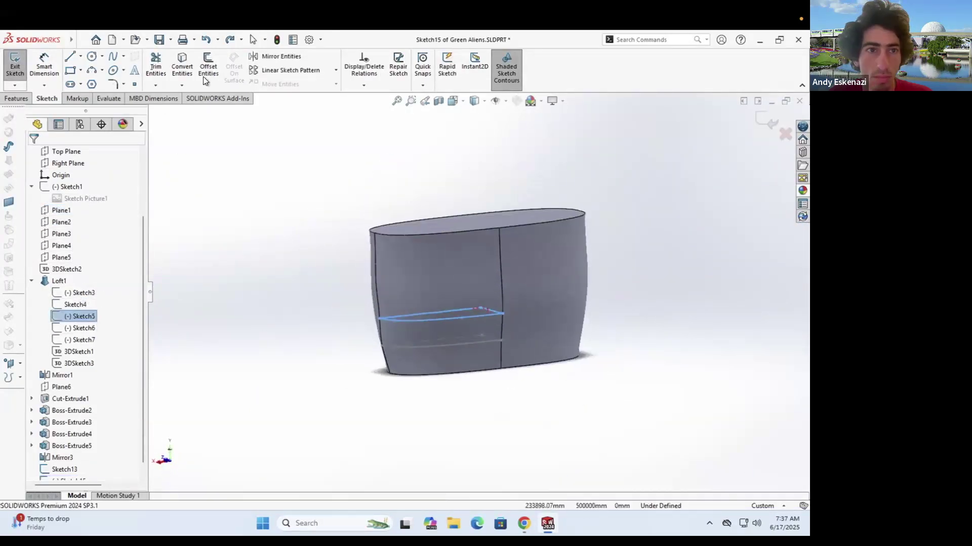
right_click(454, 311)
key(Escape)
scroll(489, 312, down, 3)
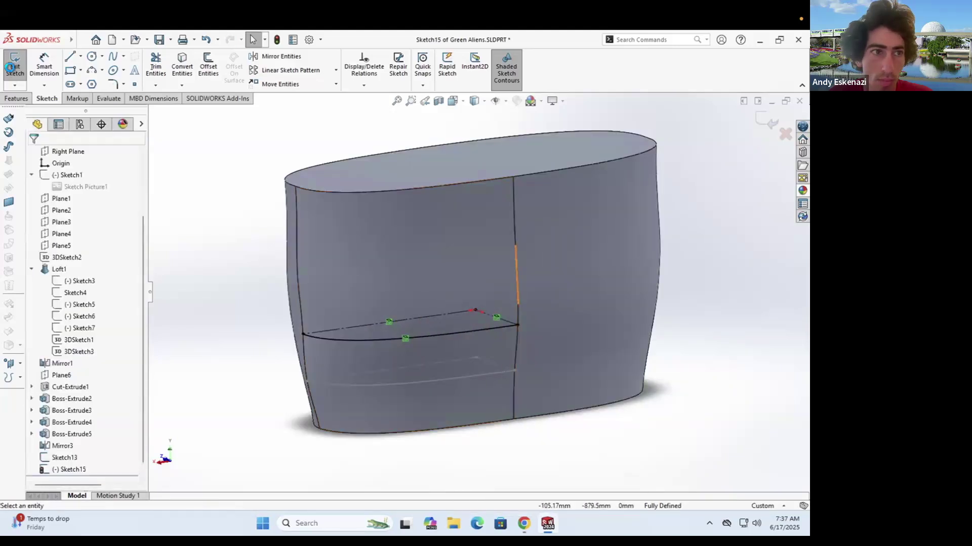
click(11, 66)
Step: Create a vertical reference plane through the torso and start a sketch on it
scroll(386, 317, up, 3)
mouse_move(469, 157)
middle_down()
mouse_move(386, 317)
mouse_move(428, 286)
middle_up()
scroll(428, 286, down, 3)
scroll(436, 290, up, 3)
scroll(445, 293, down, 5)
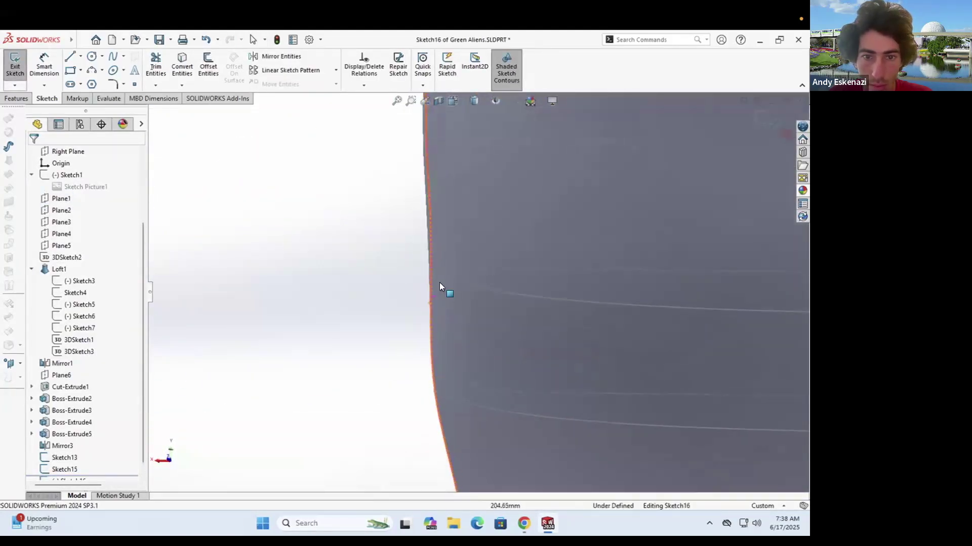
click(11, 99)
click(700, 284)
click(714, 298)
click(32, 158)
click(49, 98)
click(14, 66)
Step: Draw short horizontal lines outward from the side ends of both quarter outlines and join them with a vertical line
scroll(348, 339, down, 5)
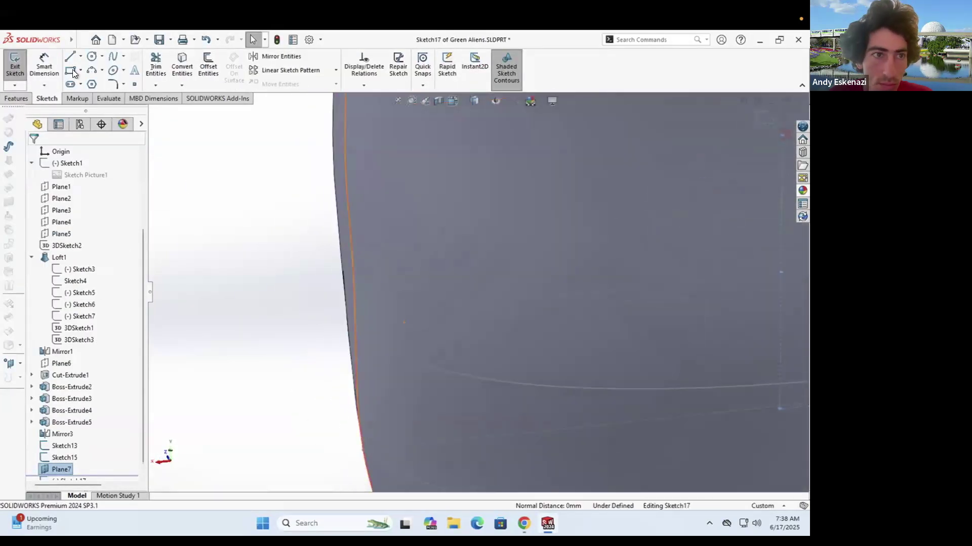
click(345, 323)
key(Escape)
scroll(344, 323, up, 4)
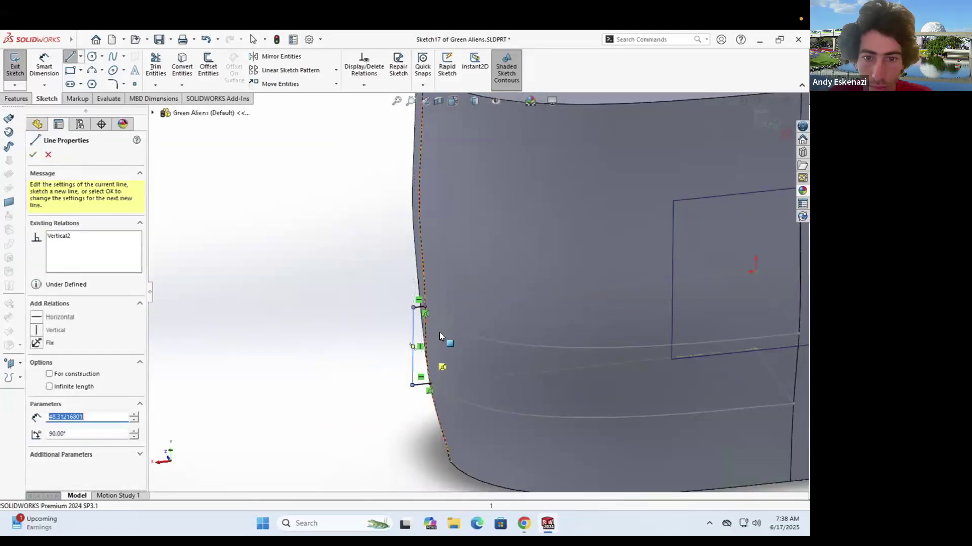
scroll(441, 336, down, 3)
key(Escape)
Step: Try to dimension the lower horizontal line at 5 mm, and undo the dimension and the vertical joining line
click(428, 448)
text(5)
key(Return)
key(ctrl+z)
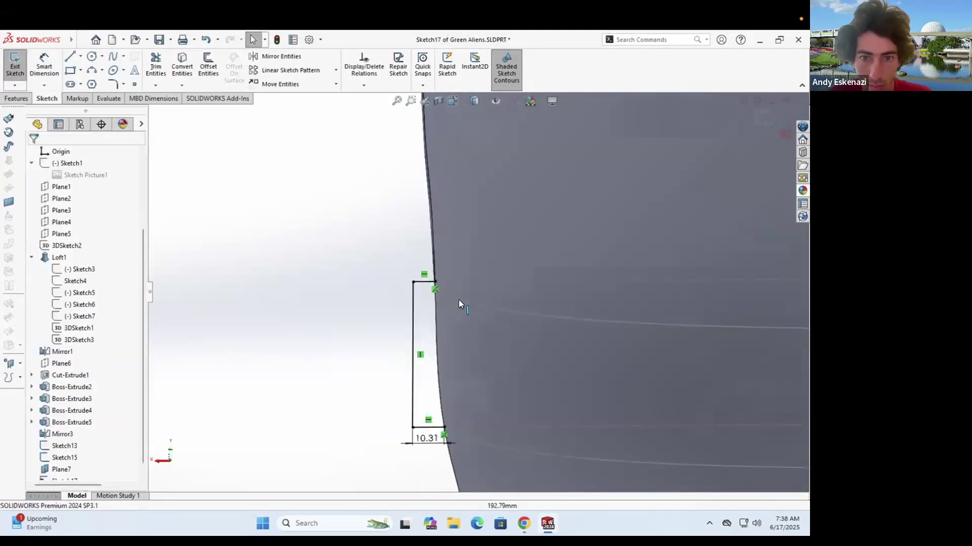
key(ctrl+z)
scroll(458, 299, up, 2)
key(ctrl+z)
scroll(430, 274, down, 3)
Step: Set both the upper and the lower horizontal line to 5 mm
click(448, 273)
click(416, 243)
text(5)
key(Return)
click(451, 445)
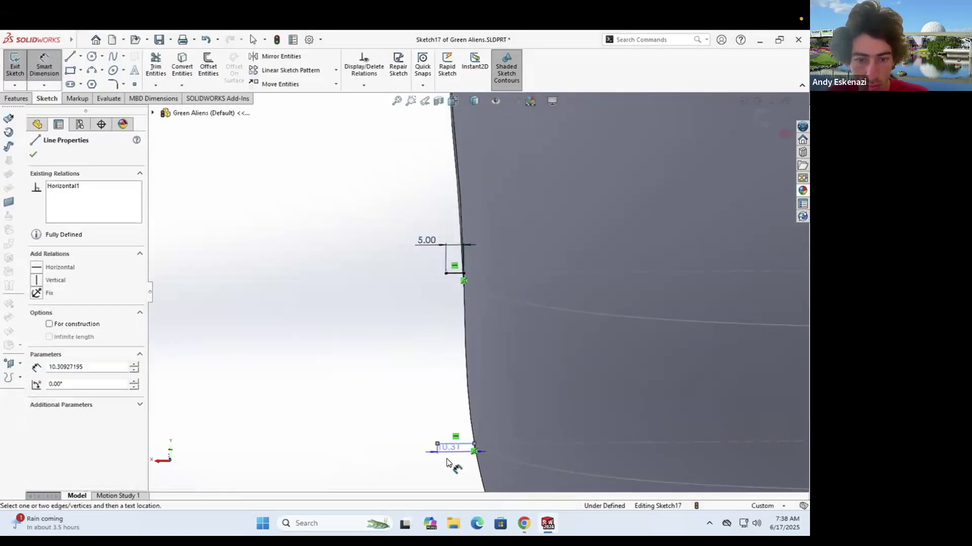
click(448, 460)
text(5)
Step: Close the band's side profile with lines joining the inner and outer ends of the horizontal lines, and finish the sketch
click(456, 444)
key(Escape)
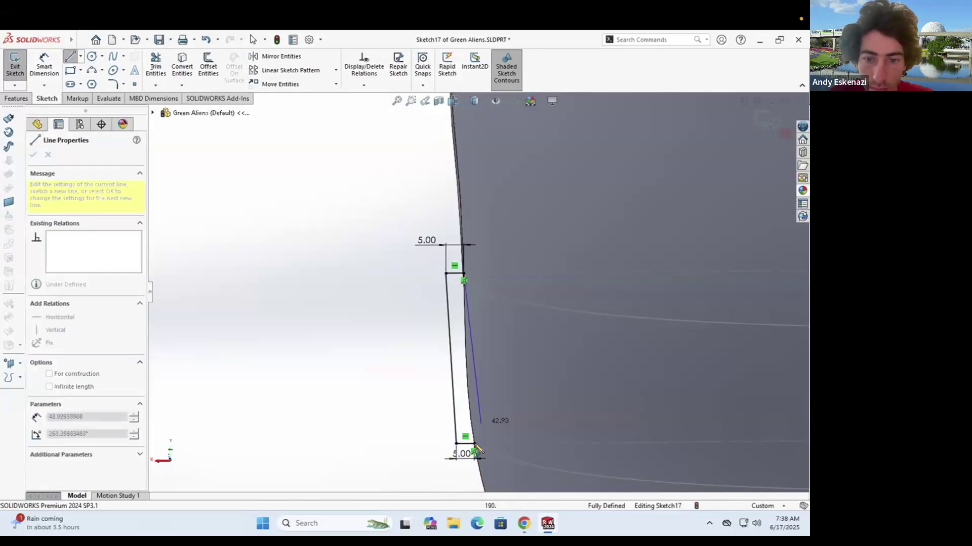
click(475, 444)
key(Escape)
scroll(587, 332, up, 6)
scroll(632, 333, down, 3)
middle_drag(411, 283, 544, 286)
mouse_move(319, 289)
middle_down()
mouse_move(438, 293)
mouse_move(355, 296)
middle_up()
click(768, 119)
Step: In a new sketch at the outlines' other ends, draw two horizontal lines outward and set each to 5 mm
key(Escape)
mouse_move(566, 322)
middle_down()
mouse_move(594, 245)
mouse_move(566, 243)
middle_up()
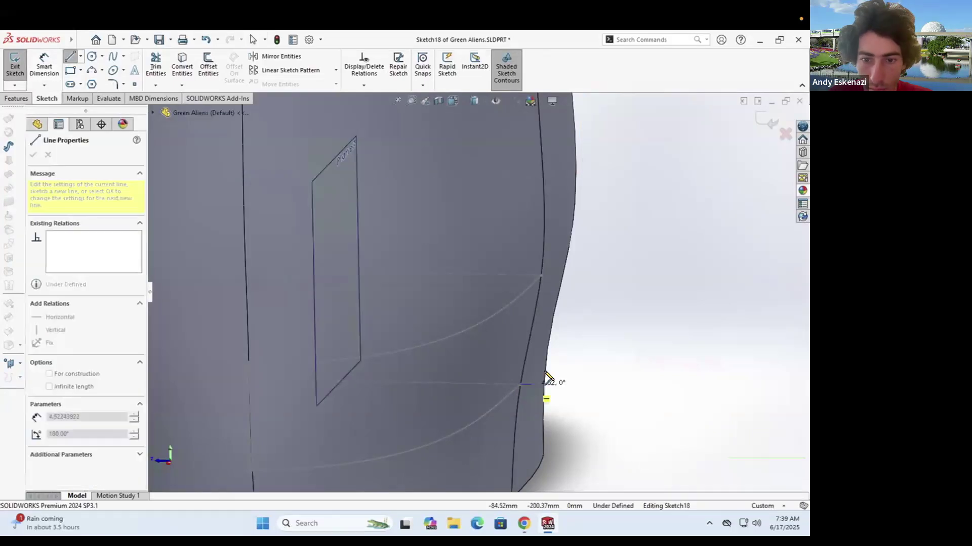
drag(541, 276, 555, 275)
key(Escape)
click(555, 250)
text(5)
key(Return)
click(521, 355)
click(527, 400)
text(5)
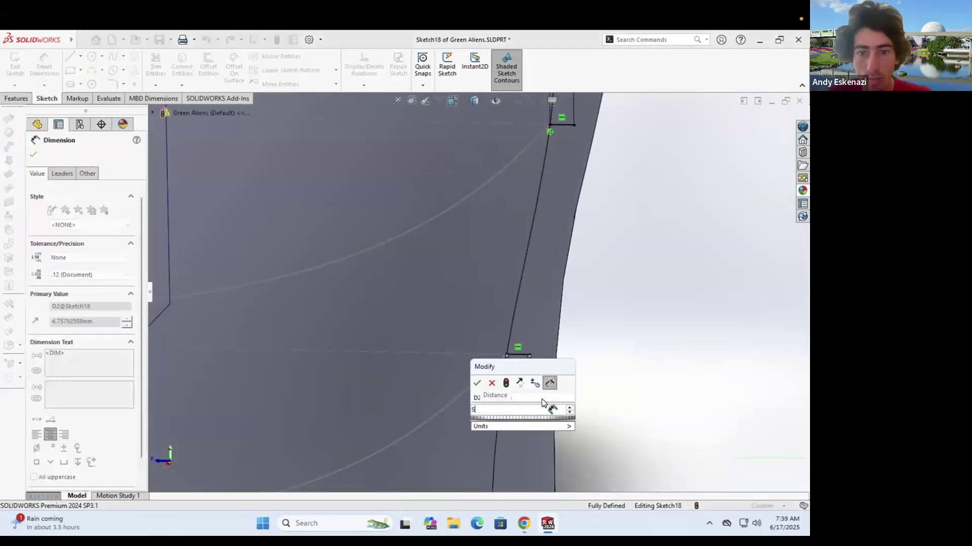
key(Return)
Step: Close this second end profile with lines joining the ends of the two horizontal lines, and finish the sketch
click(70, 56)
click(524, 212)
scroll(518, 284, down, 7)
click(450, 457)
key(Escape)
scroll(479, 289, up, 9)
click(15, 64)
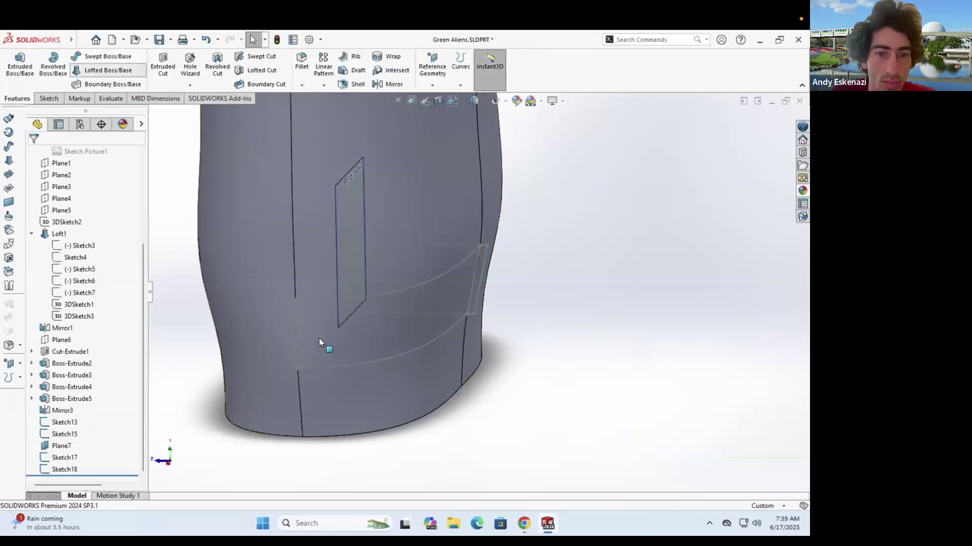
Step: Set up a loft between Sketch17 and Sketch18 with Sketch15 as its first guide curve
middle_drag(319, 338, 298, 354)
scroll(303, 324, up, 3)
click(274, 263)
scroll(596, 247, down, 4)
click(624, 233)
click(86, 282)
scroll(551, 210, down, 4)
click(553, 252)
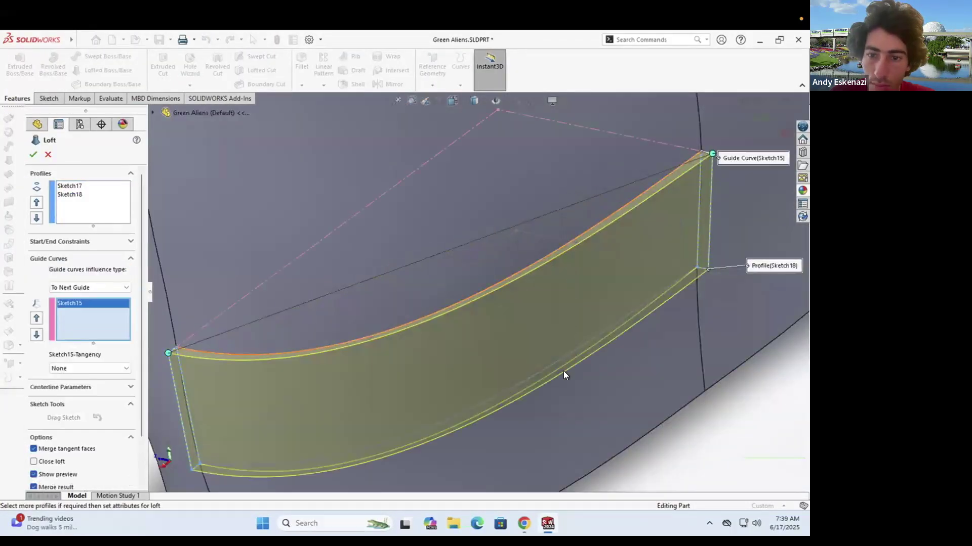
Step: Add Sketch13 as the second guide curve, turn off Merge result, and create the quarter band loft
scroll(536, 331, up, 2)
middle_drag(268, 331, 316, 186)
scroll(451, 354, up, 2)
scroll(450, 354, down, 3)
middle_drag(435, 352, 326, 317)
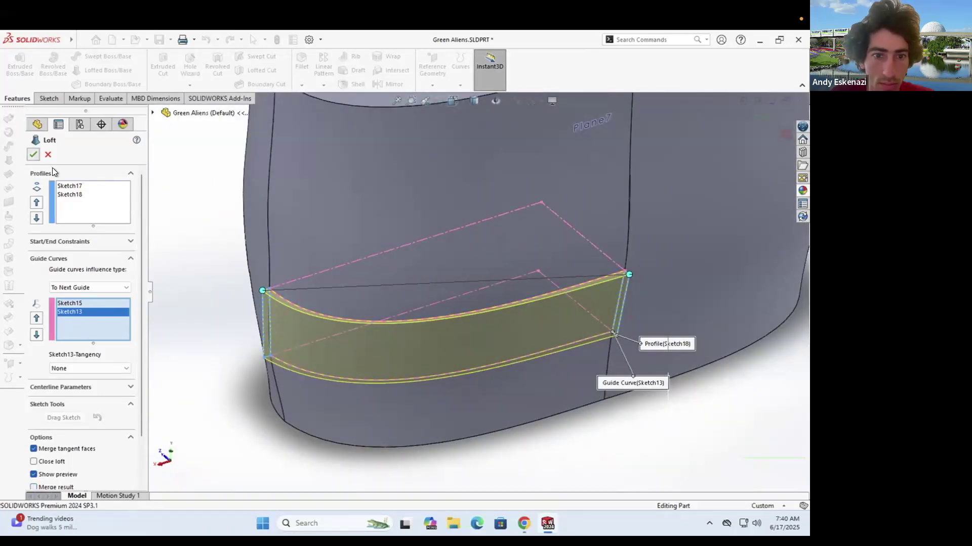
click(33, 155)
middle_drag(490, 368, 426, 285)
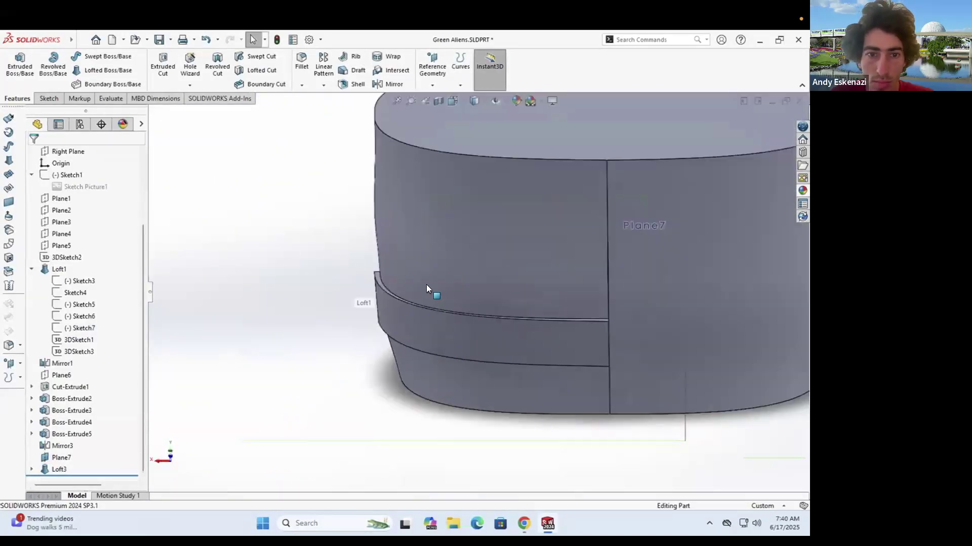
scroll(426, 285, down, 3)
click(49, 99)
click(15, 66)
click(336, 278)
mouse_move(490, 307)
middle_down()
mouse_move(378, 322)
mouse_move(365, 314)
middle_up()
scroll(364, 314, down, 3)
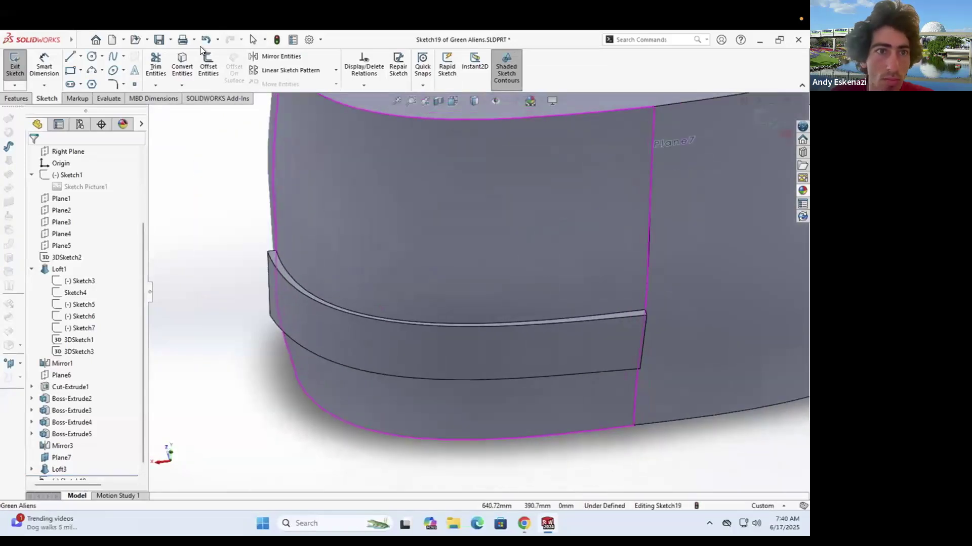
click(207, 65)
key(Escape)
scroll(289, 256, down, 4)
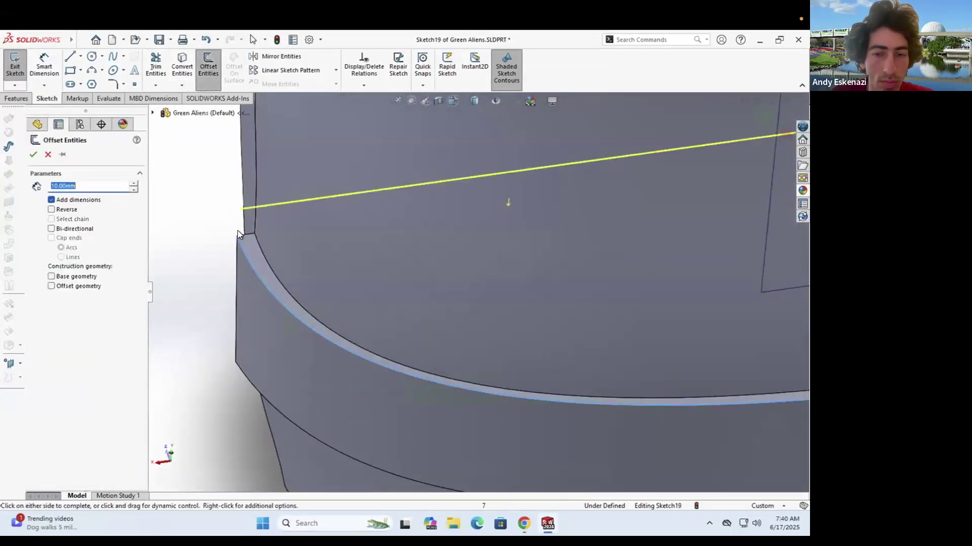
scroll(238, 234, up, 3)
key(Escape)
scroll(555, 370, down, 3)
scroll(299, 273, up, 3)
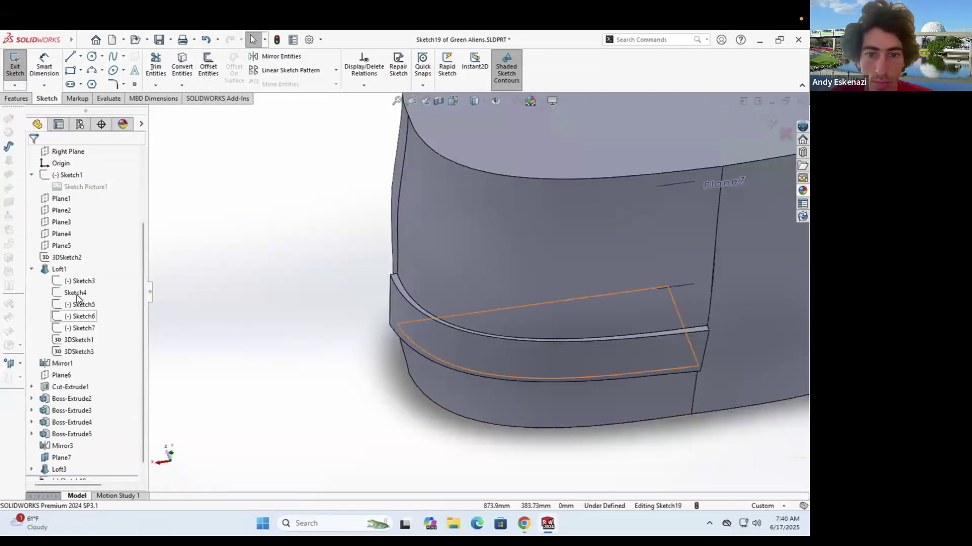
mouse_move(573, 323)
middle_down()
mouse_move(527, 265)
mouse_move(550, 281)
middle_up()
scroll(549, 281, down, 2)
scroll(394, 238, up, 2)
middle_drag(394, 243, 439, 292)
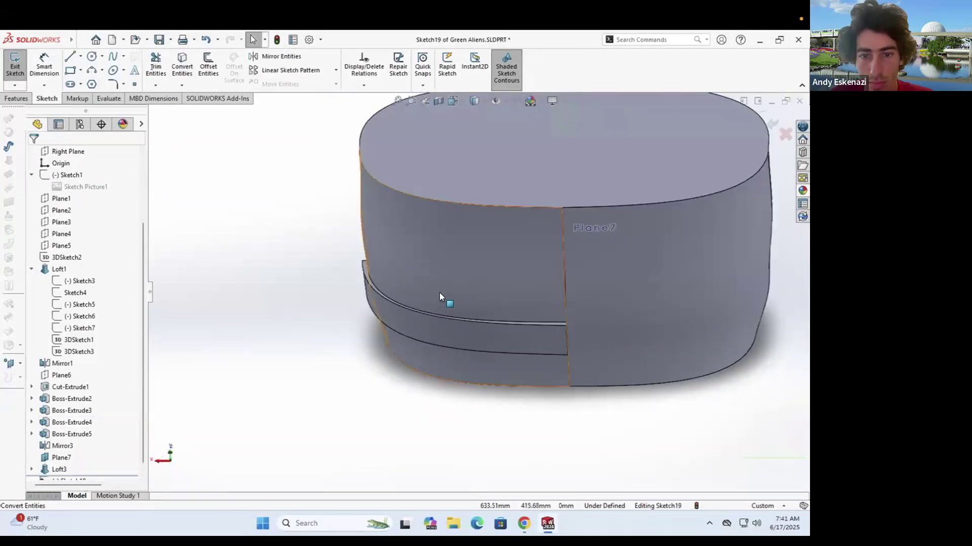
click(15, 101)
scroll(499, 243, up, 2)
mouse_move(528, 324)
middle_down()
mouse_move(528, 273)
mouse_move(506, 274)
middle_up()
scroll(556, 248, down, 4)
click(47, 99)
click(15, 68)
Step: Mirror the lofted quarter band about its flat end face to form half of the band
click(390, 84)
click(488, 334)
middle_drag(458, 311, 455, 283)
click(89, 304)
click(375, 324)
scroll(374, 324, up, 3)
click(33, 156)
scroll(455, 324, up, 3)
Step: Mirror both band pieces about the half band's end face to wrap the band around the whole torso
click(388, 84)
scroll(549, 318, down, 6)
click(411, 336)
click(69, 304)
click(441, 324)
scroll(455, 283, up, 4)
click(546, 319)
click(34, 155)
scroll(556, 293, up, 3)
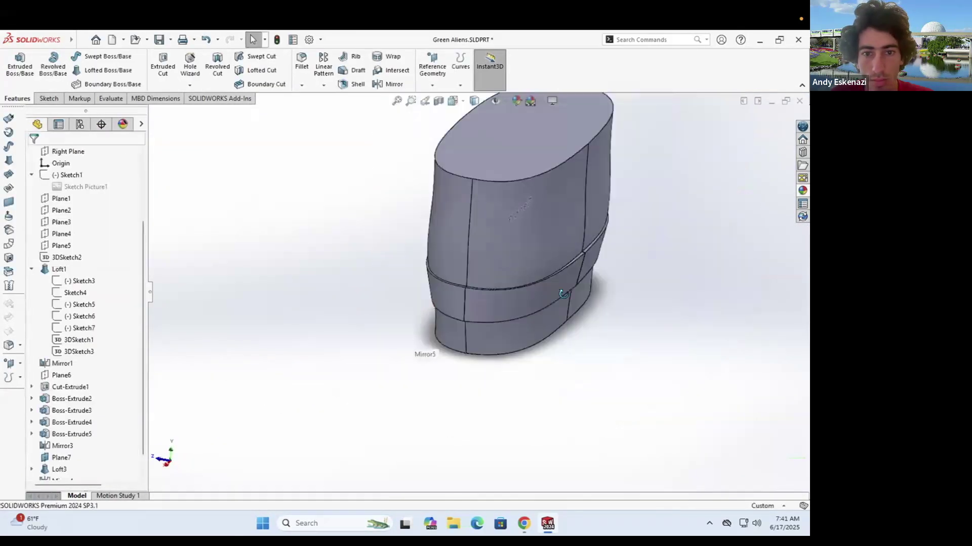
Step: Save the part and inspect the full band and its seams around the torso
middle_drag(569, 291, 501, 303)
middle_drag(442, 317, 488, 315)
click(158, 39)
scroll(456, 294, up, 3)
scroll(455, 303, down, 7)
middle_drag(415, 354, 425, 324)
scroll(456, 281, up, 4)
middle_drag(456, 281, 484, 315)
scroll(484, 314, down, 2)
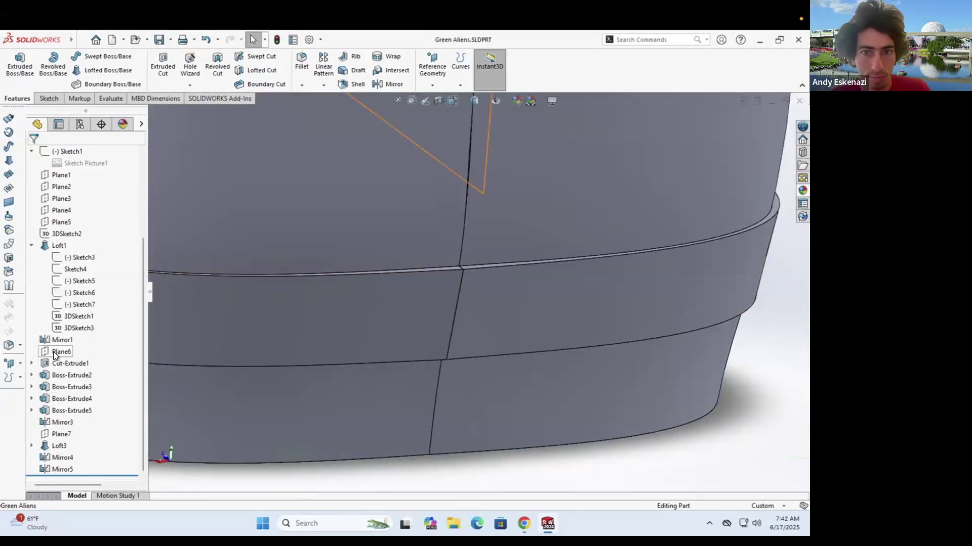
Step: Start a sketch on Plane6 and draw short connected lines at the upper corner of the belt's front seam
click(15, 63)
scroll(523, 363, down, 5)
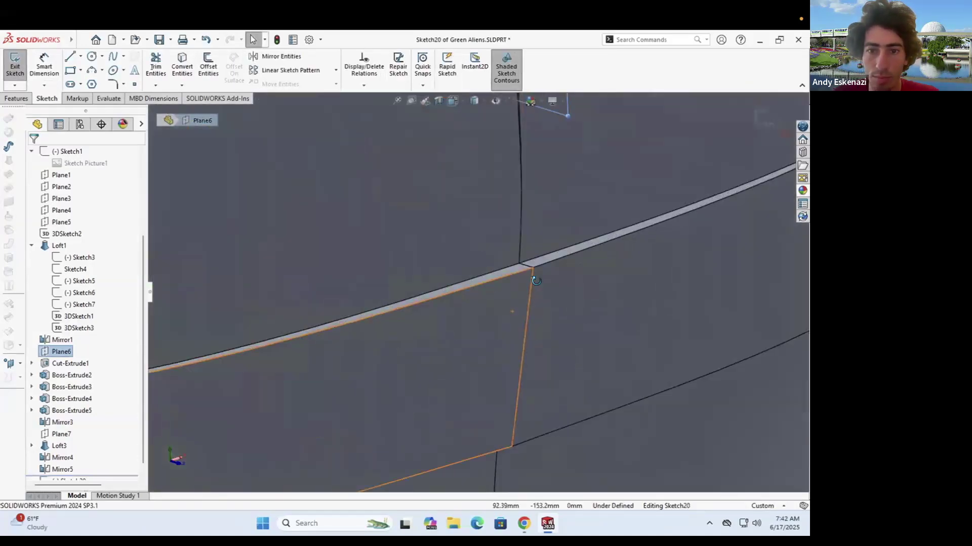
key(l)
scroll(519, 226, up, 5)
scroll(559, 264, down, 4)
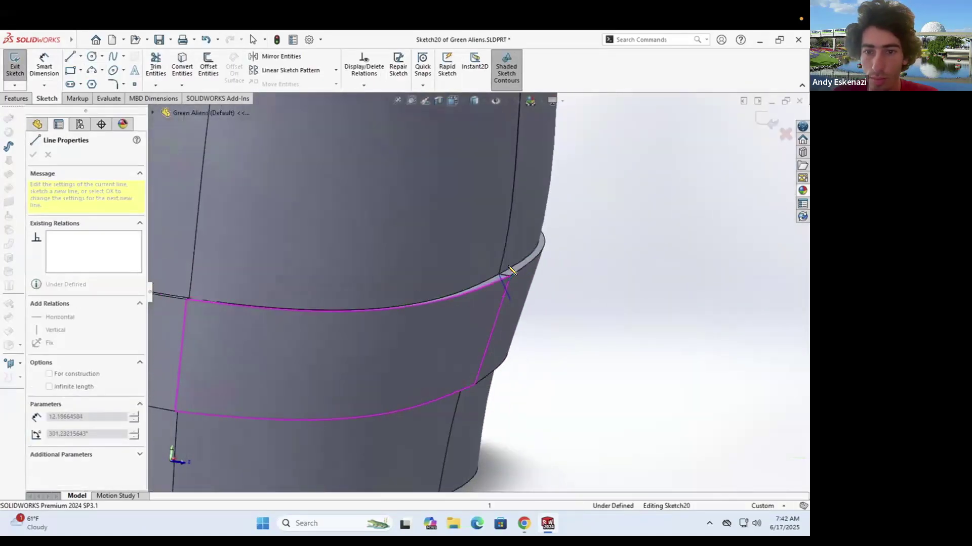
click(549, 256)
key(Escape)
Step: Dimension the short lines at the belt's upper seam corner to 5 mm and 10 mm
key(d)
click(487, 268)
click(448, 269)
text(5)
click(512, 269)
click(512, 243)
text(10)
right_click(486, 282)
click(507, 260)
right_click(512, 269)
click(531, 257)
Step: Try to add a line near the lower end of the belt's front seam
scroll(460, 321, up, 4)
key(l)
mouse_move(460, 321)
middle_down()
mouse_move(457, 278)
mouse_move(464, 378)
mouse_move(451, 325)
mouse_move(453, 277)
mouse_move(468, 324)
middle_up()
click(438, 437)
scroll(458, 334, up, 5)
scroll(451, 326, down, 6)
key(Escape)
scroll(458, 324, up, 4)
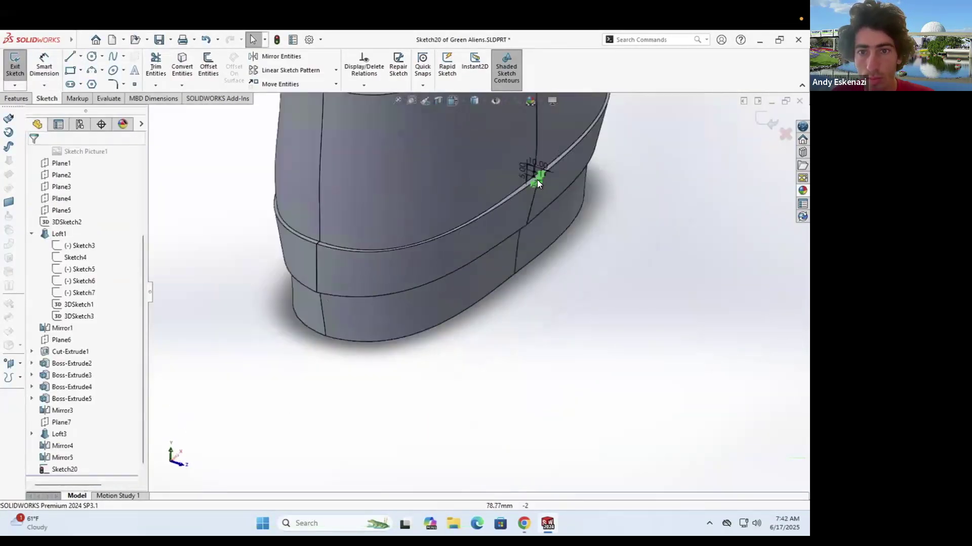
Step: Undo all the lines and dimensions drawn in the Plane6 sketch
scroll(524, 194, down, 8)
key(ctrl+z)
key(ctrl+z)
key(ctrl+z)
key(ctrl+z)
key(ctrl+z)
key(ctrl+z)
scroll(512, 288, up, 4)
mouse_move(512, 289)
middle_down()
mouse_move(493, 313)
mouse_move(481, 377)
middle_up()
key(ctrl+z)
key(ctrl+z)
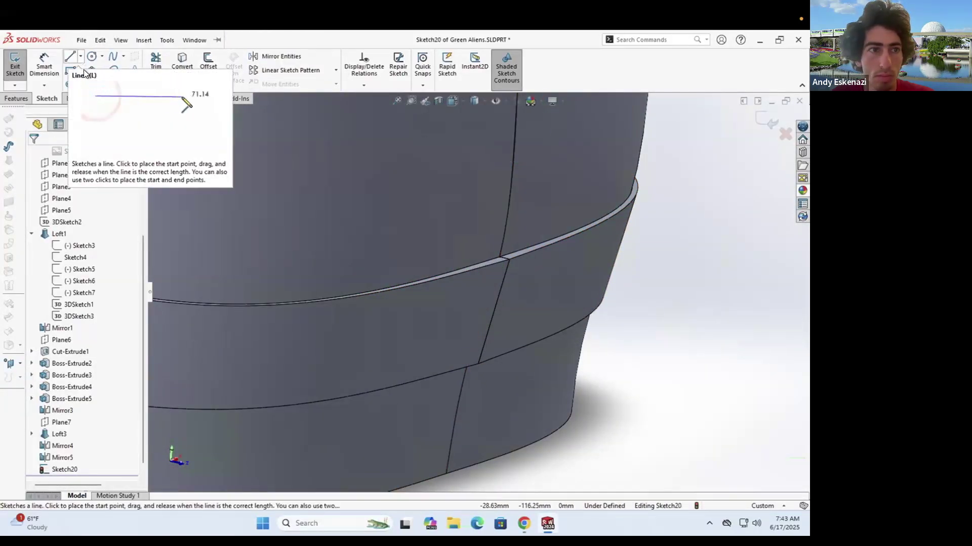
Step: Draw a short line from the midpoint of the belt's front seam edge and make it perpendicular to that edge
click(71, 56)
click(490, 309)
key(Escape)
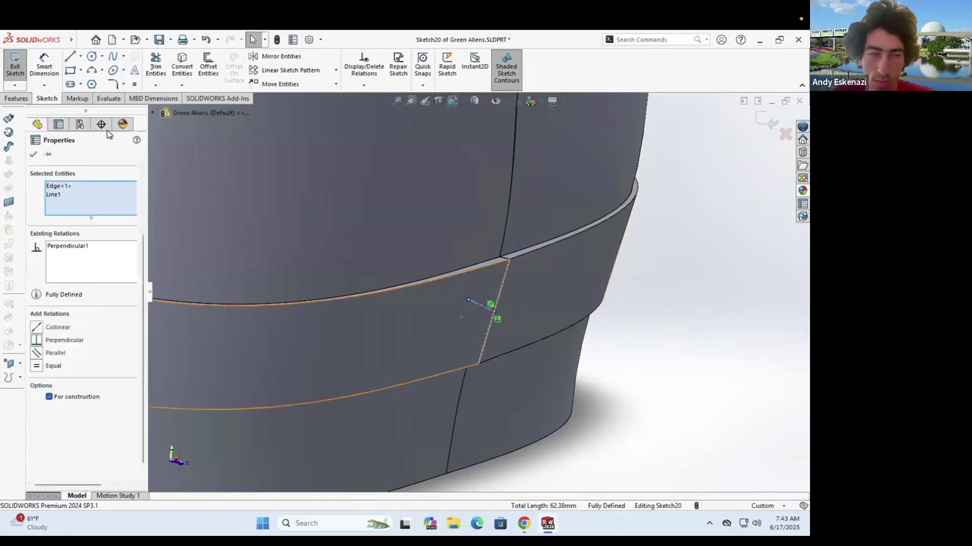
click(463, 321)
key(Return)
Step: Exit the sketch and create a reference plane at the seam midpoint, perpendicular to the short line
click(16, 69)
click(432, 76)
click(435, 99)
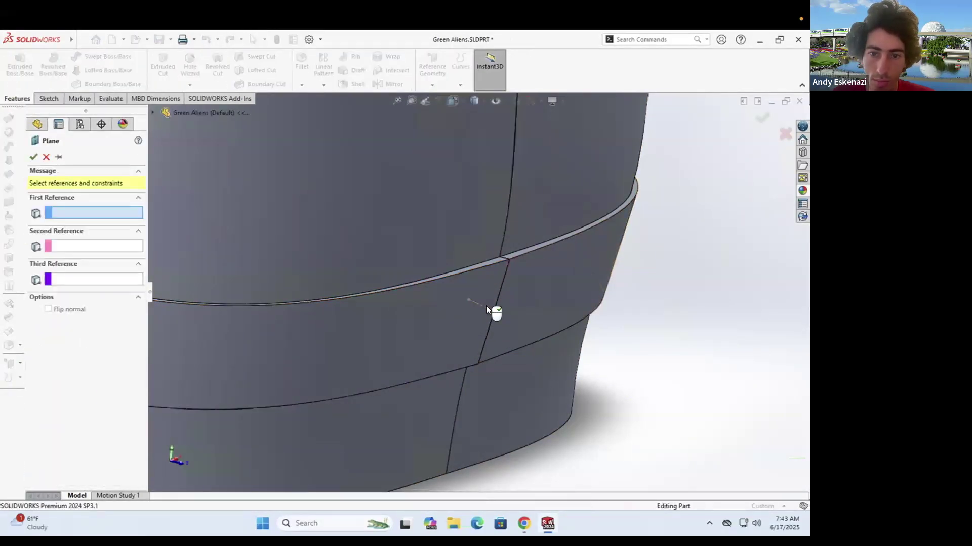
Step: Start a sketch on Plane8 and draw a center rectangle centered on the seam midpoint
click(49, 99)
click(15, 67)
scroll(463, 348, down, 7)
middle_drag(549, 404, 571, 372)
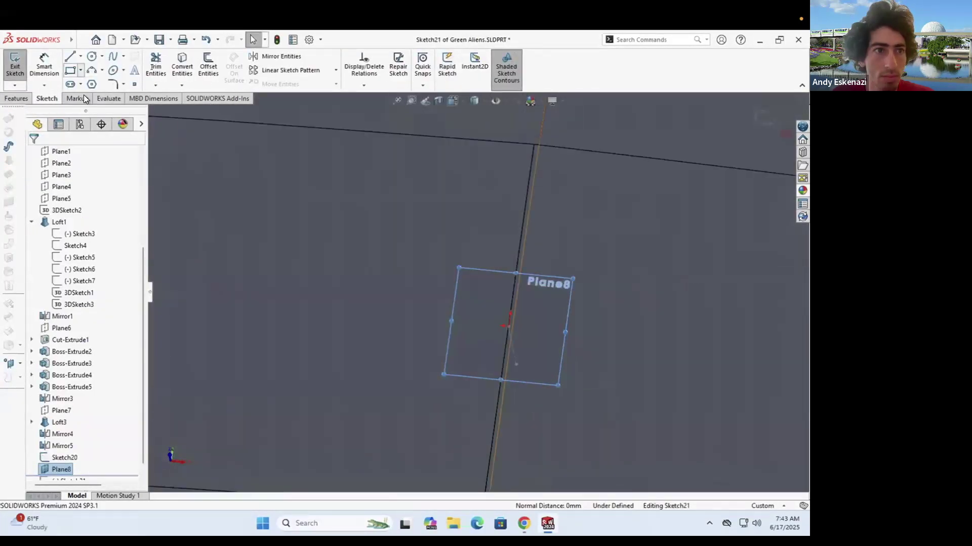
click(70, 70)
click(508, 327)
click(652, 243)
key(Escape)
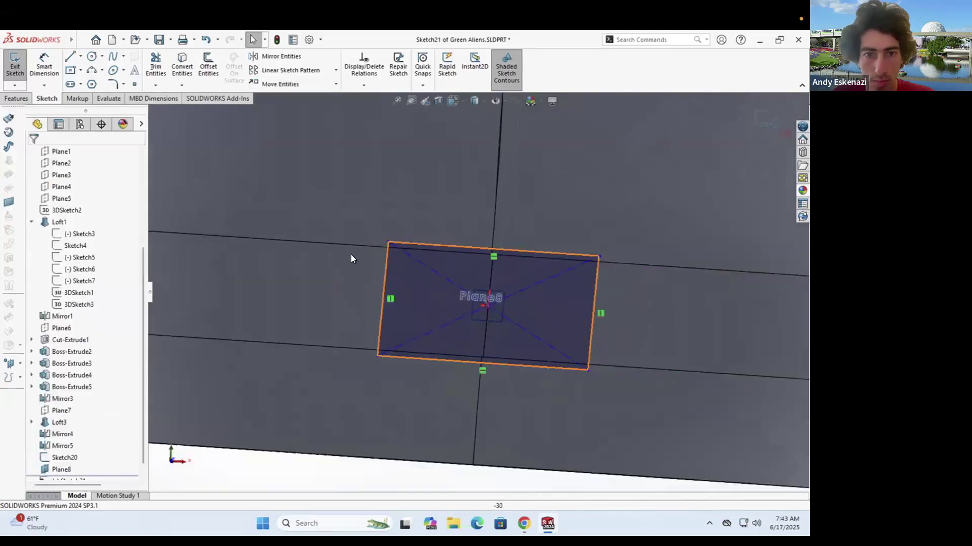
Step: Dimension the rectangle to 55 mm high and 100 mm wide
click(44, 65)
click(350, 273)
click(327, 271)
text(55)
key(Return)
click(400, 228)
click(415, 202)
text(100)
key(Return)
scroll(458, 306, down, 3)
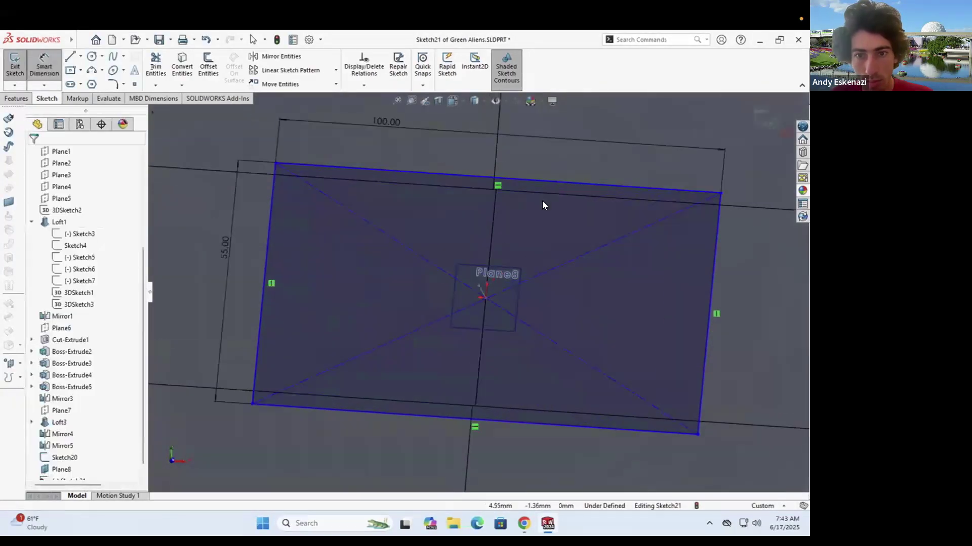
key(Escape)
drag(542, 203, 489, 206)
click(431, 299)
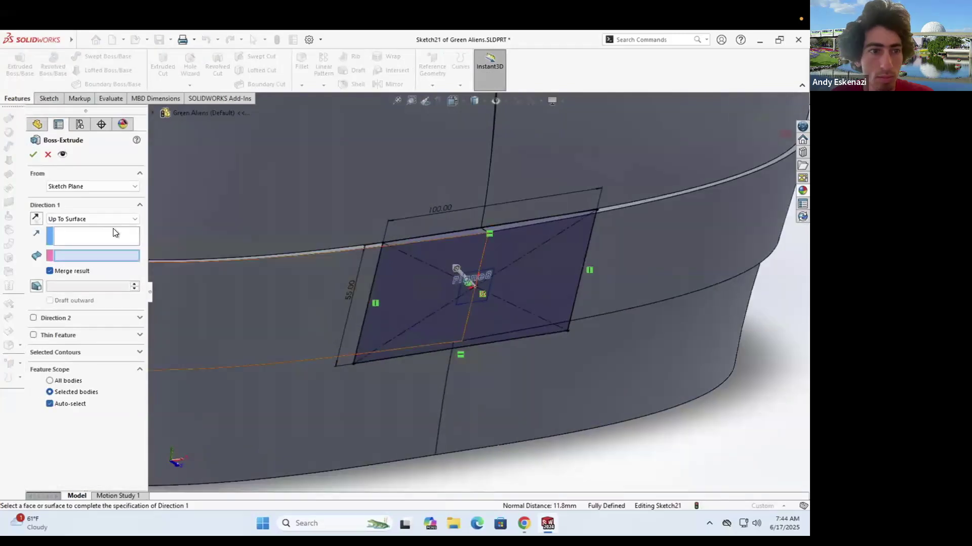
click(463, 177)
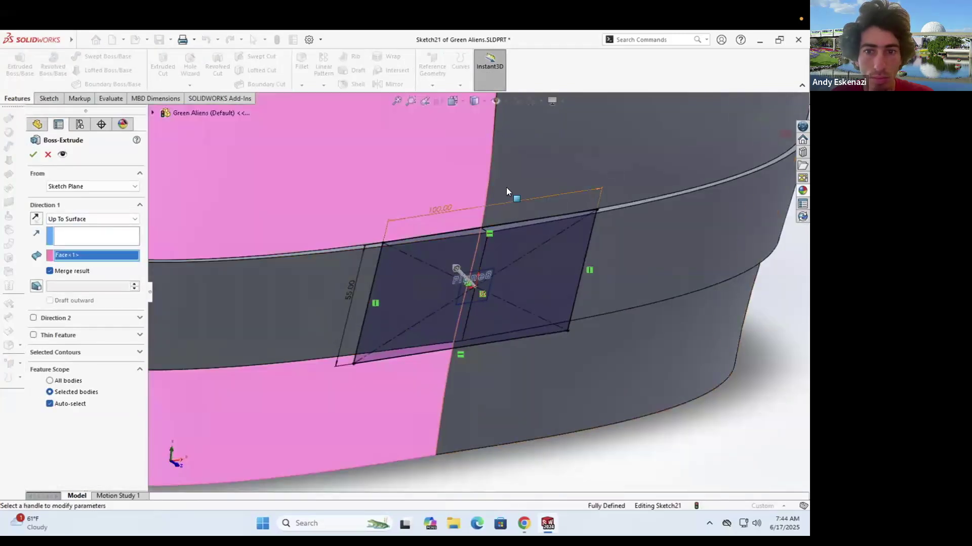
click(510, 190)
click(47, 154)
Step: Extrude the rectangle blind 10 mm in Direction 1 and 1 mm in Direction 2, with only the belt body manually selected for merging
click(23, 70)
click(34, 318)
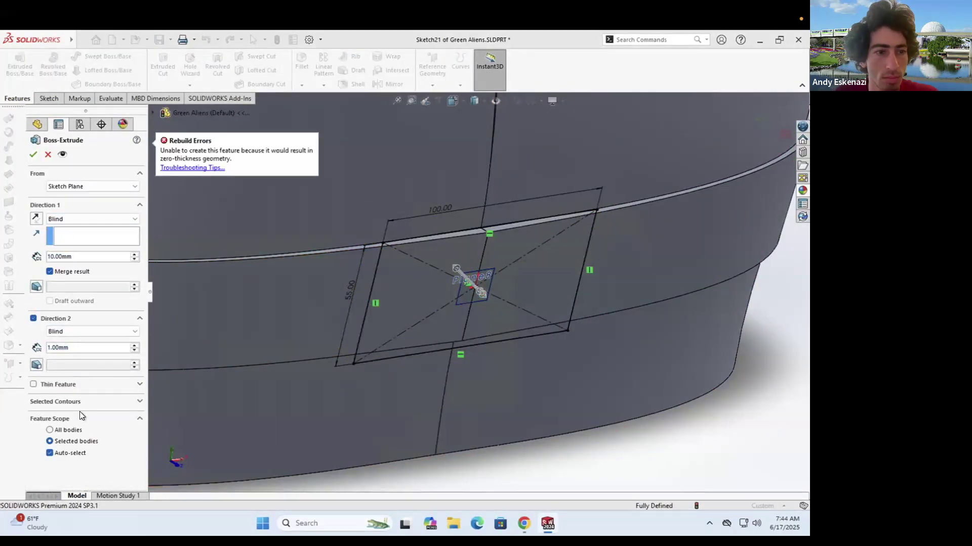
click(49, 453)
click(222, 286)
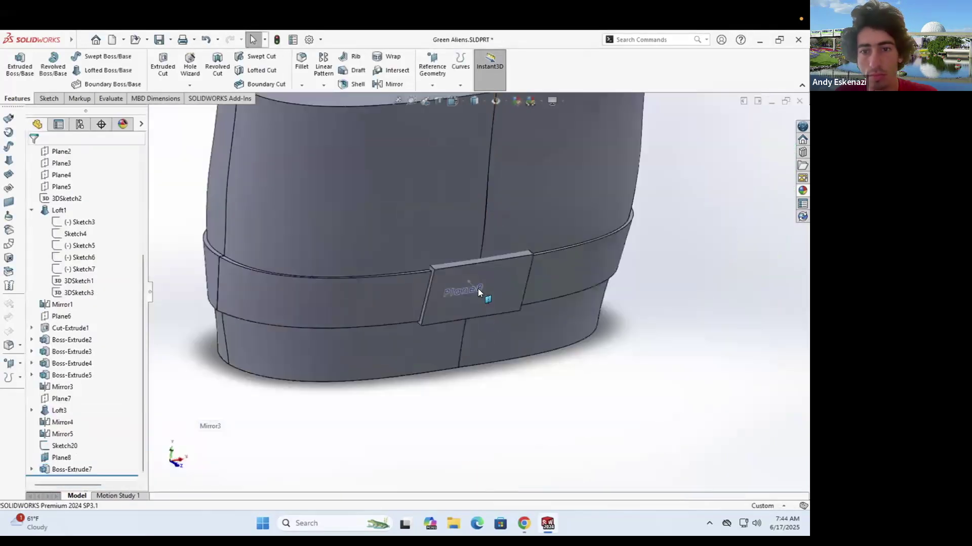
Step: Try to merge the belt and torso bodies with the Combine command
scroll(478, 288, up, 1)
scroll(458, 294, down, 6)
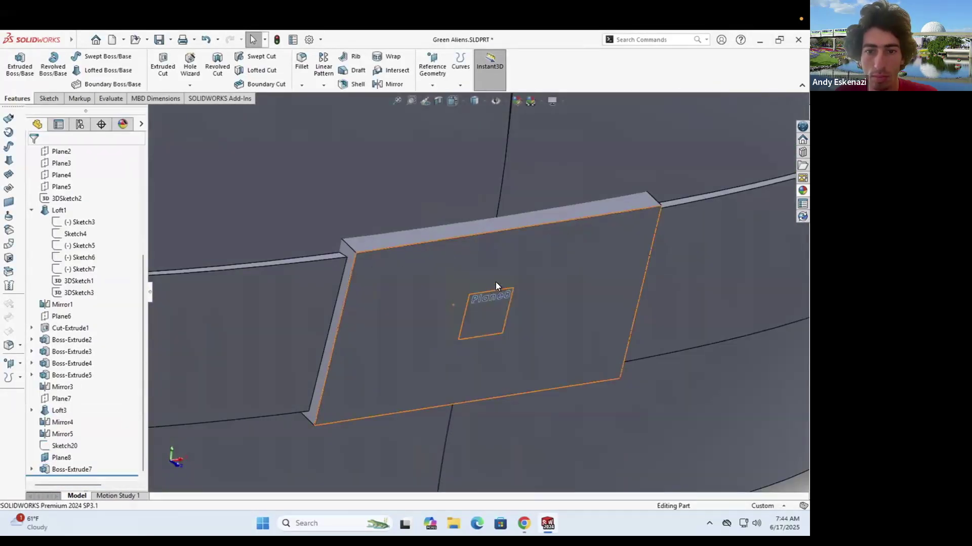
scroll(472, 288, up, 3)
middle_drag(467, 262, 537, 203)
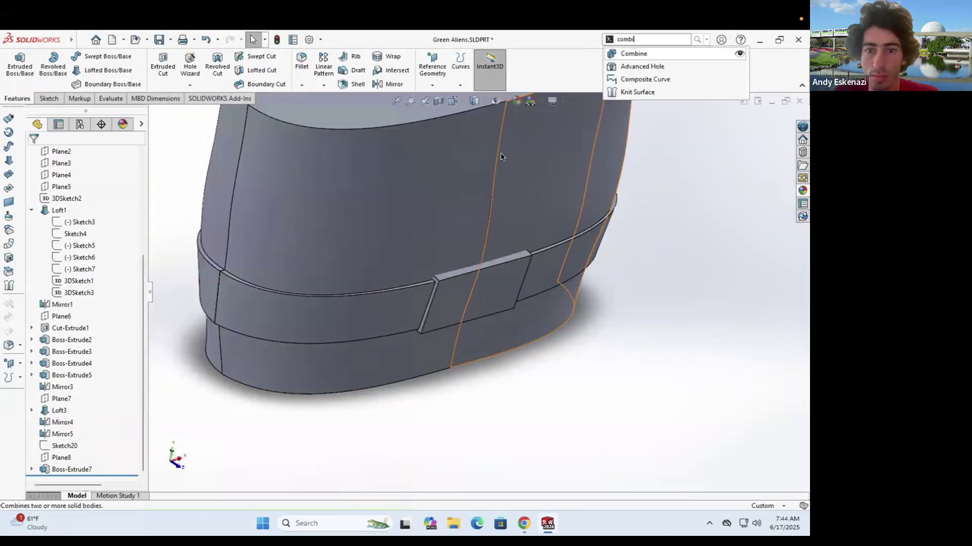
key(Return)
scroll(458, 278, down, 5)
click(199, 239)
click(202, 319)
click(34, 157)
click(48, 155)
Step: Roll back to just after Loft3 and edit Sketch15, offsetting its guide curve and turning the original into construction geometry
scroll(479, 297, up, 5)
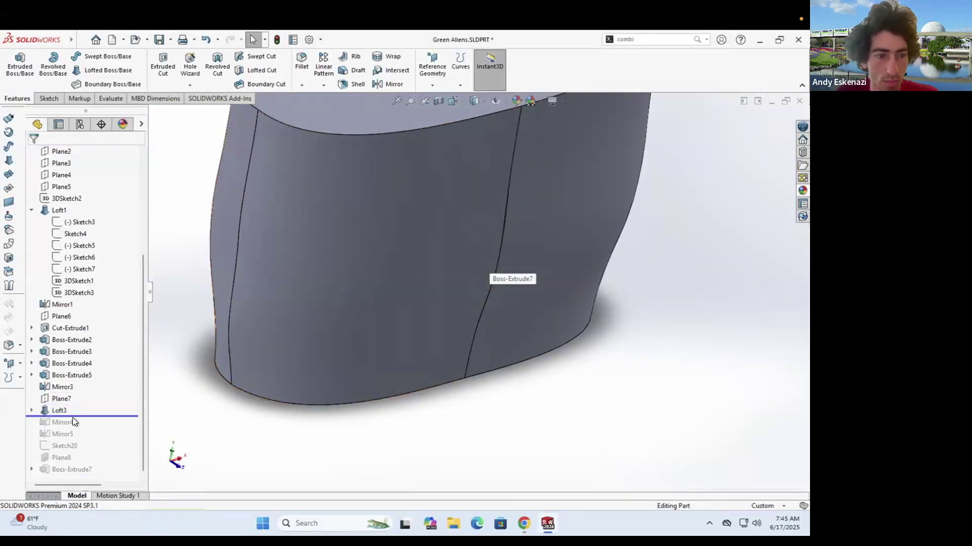
right_click(73, 448)
click(83, 289)
scroll(342, 230, up, 3)
mouse_move(342, 231)
middle_down()
mouse_move(403, 271)
mouse_move(249, 158)
middle_up()
scroll(250, 158, down, 3)
click(34, 155)
right_click(340, 202)
click(385, 211)
click(14, 65)
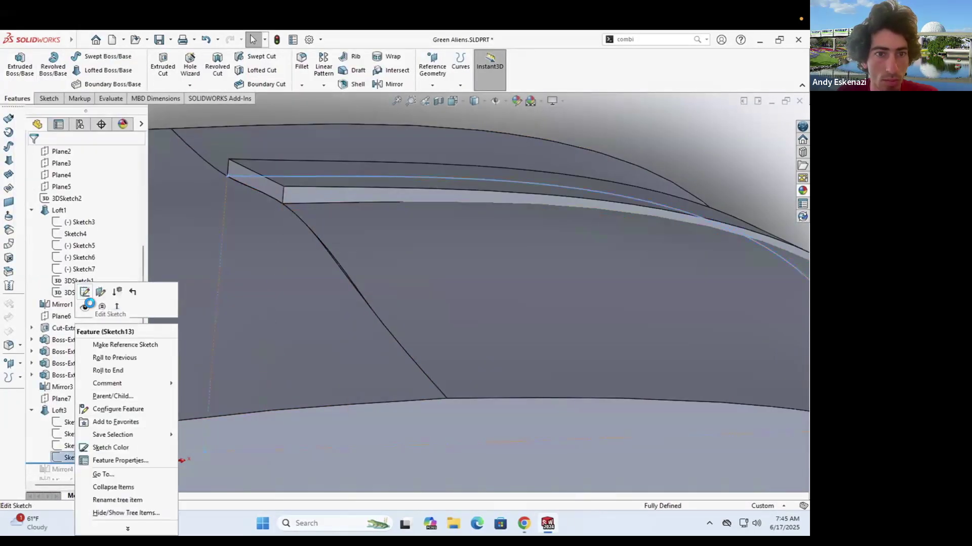
Step: Edit Sketch13, offset its guide spline by 2 mm, and turn the original spline into construction geometry
click(89, 304)
click(208, 66)
key(Return)
right_click(383, 270)
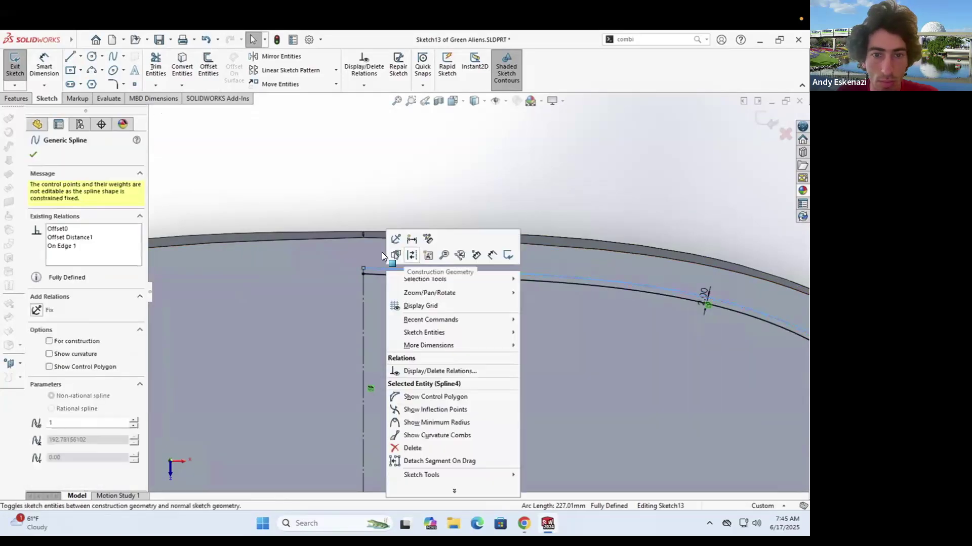
click(392, 256)
click(14, 65)
Step: Open Sketch18 for editing and show the guide sketches Sketch13 and Sketch15
scroll(408, 282, up, 3)
mouse_move(407, 282)
middle_down()
mouse_move(427, 245)
mouse_move(446, 252)
middle_up()
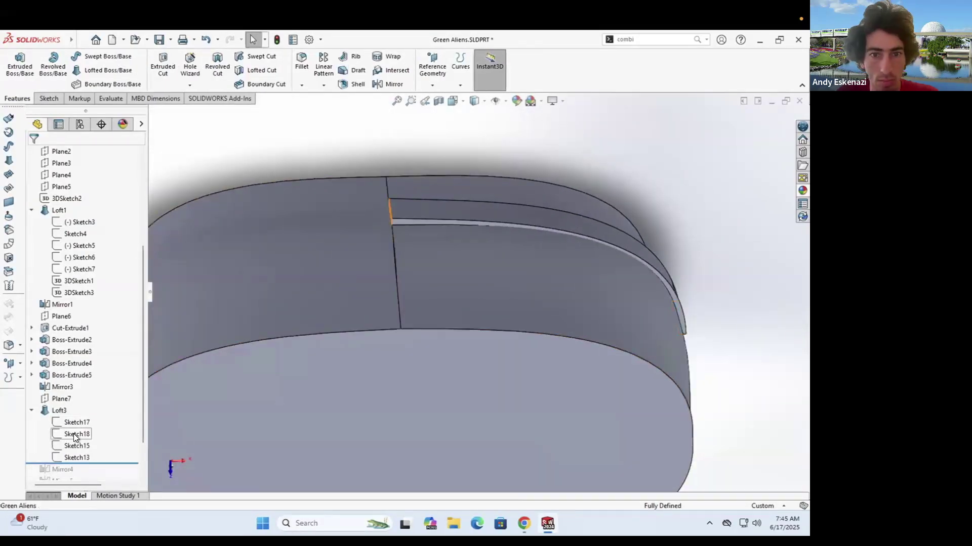
right_click(75, 436)
click(88, 303)
scroll(385, 380, down, 5)
scroll(407, 399, up, 4)
middle_drag(407, 399, 370, 412)
right_click(80, 455)
click(90, 347)
right_click(79, 446)
click(90, 347)
Step: Delete the old relation on Sketch18's upper corner and make that corner coincident with the end of the offset guide curve
scroll(309, 286, down, 10)
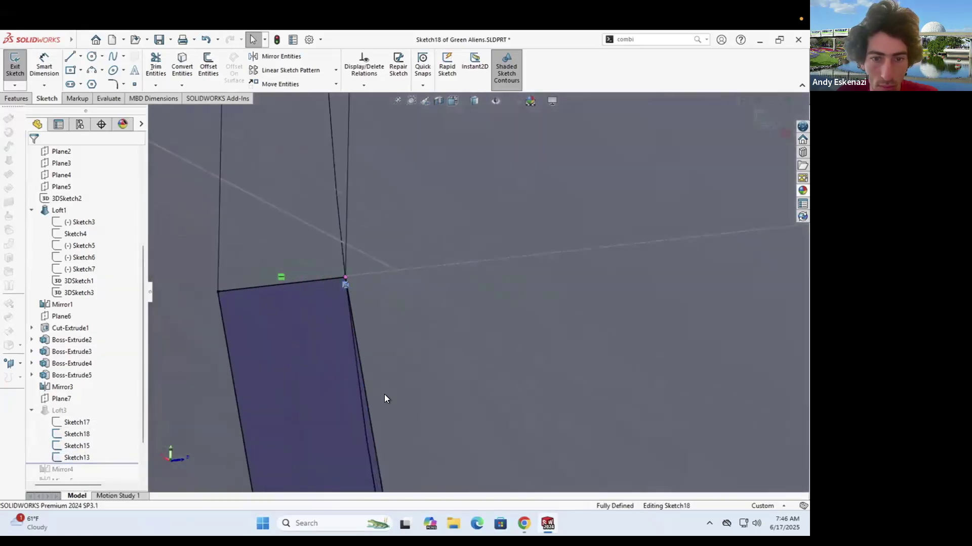
right_click(344, 283)
click(384, 394)
drag(345, 278, 395, 271)
ctrl+click(395, 271)
click(41, 340)
Step: Make Sketch18's lower corner coincident with the end of the other offset guide curve and exit the sketch
scroll(480, 291, up, 8)
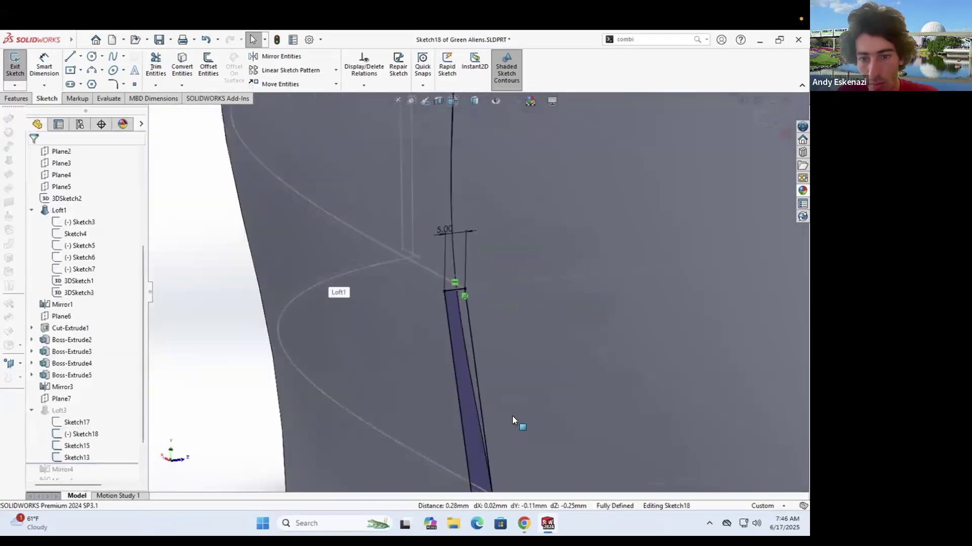
middle_drag(513, 417, 486, 355)
click(452, 266)
ctrl+click(478, 263)
click(38, 354)
click(34, 153)
scroll(479, 296, up, 10)
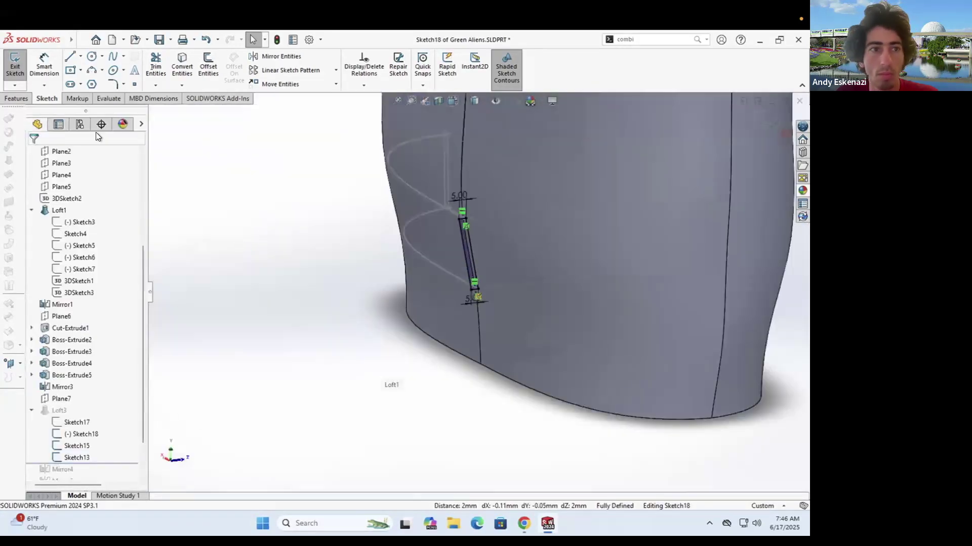
click(15, 65)
Step: In Sketch17, delete the upper corner's old relation and make the corner coincident with the offset guide curve's end
scroll(487, 212, down, 2)
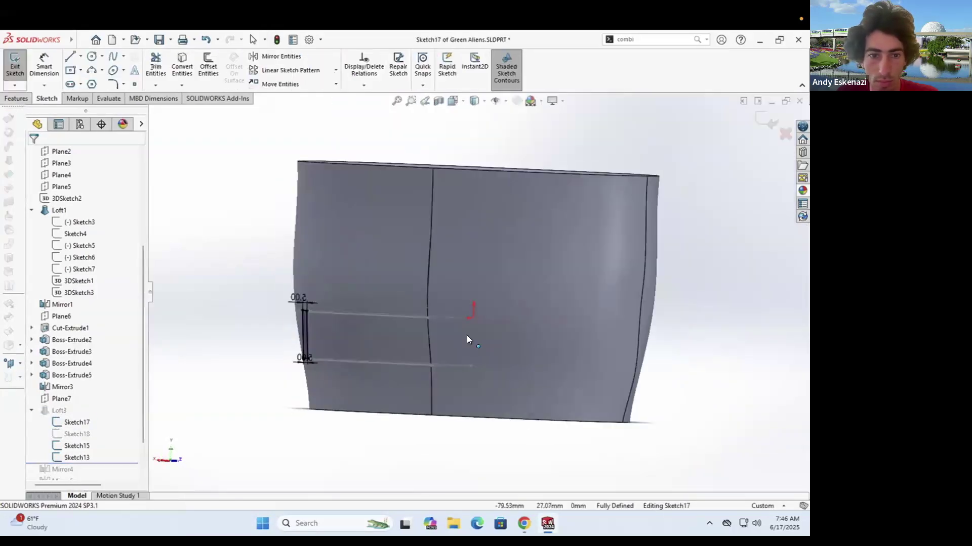
scroll(306, 308, down, 8)
right_click(311, 303)
click(352, 414)
scroll(323, 322, down, 6)
click(275, 287)
ctrl+click(302, 287)
click(35, 352)
Step: Reattach Sketch17's lower corner to the end of the other offset guide curve and exit the sketch
scroll(469, 292, up, 8)
scroll(443, 435, down, 8)
right_click(404, 380)
click(424, 499)
click(428, 373)
ctrl+click(403, 375)
click(36, 353)
double_click(265, 275)
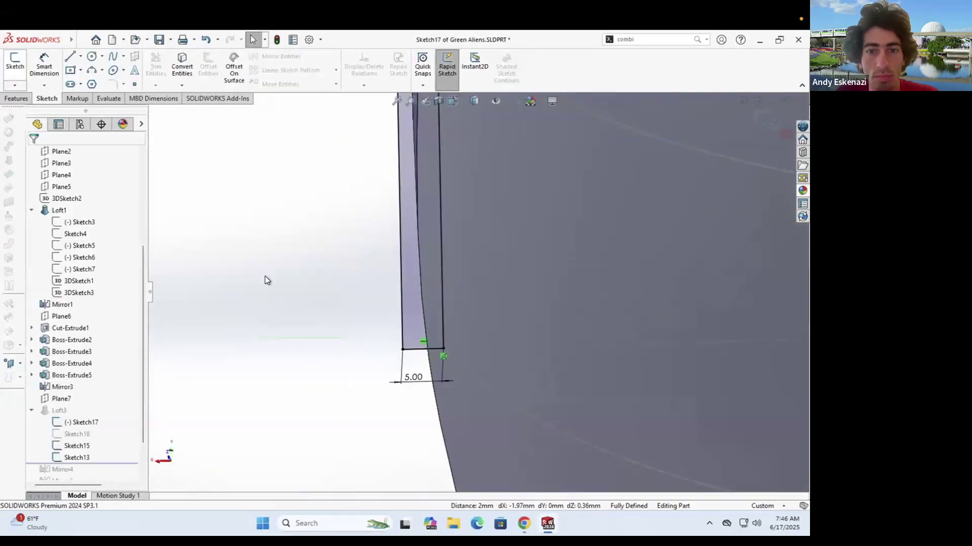
Step: Edit Loft3, reassign Sketch15 and Sketch13 as its guide curves, and rebuild the loft
right_click(56, 409)
click(66, 227)
scroll(490, 228, down, 8)
click(128, 316)
click(395, 212)
scroll(421, 401, up, 7)
click(421, 400)
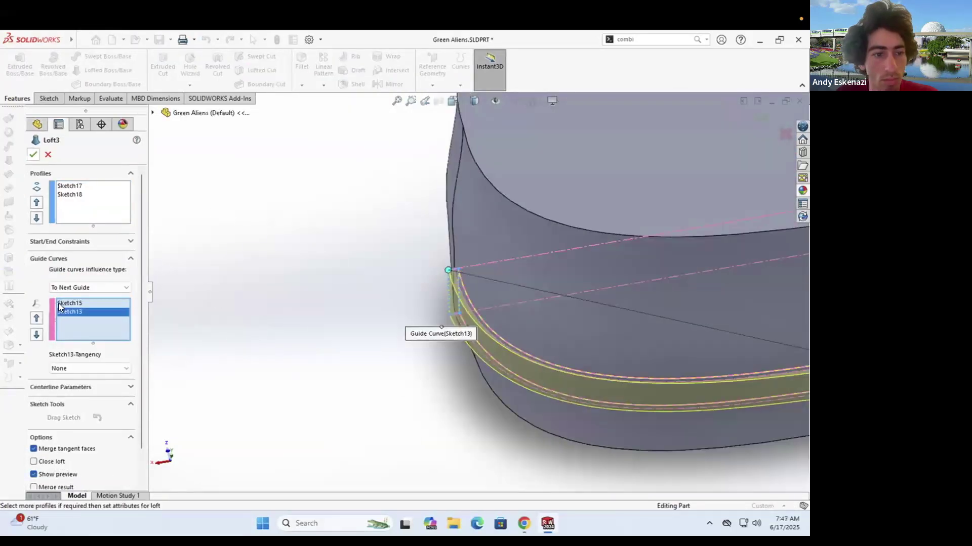
click(33, 155)
Step: Roll the model forward to the last feature and inspect the rebuilt belt and its seams around the torso
click(713, 284)
scroll(597, 324, down, 3)
scroll(490, 338, up, 6)
middle_drag(490, 338, 587, 339)
scroll(587, 344, down, 8)
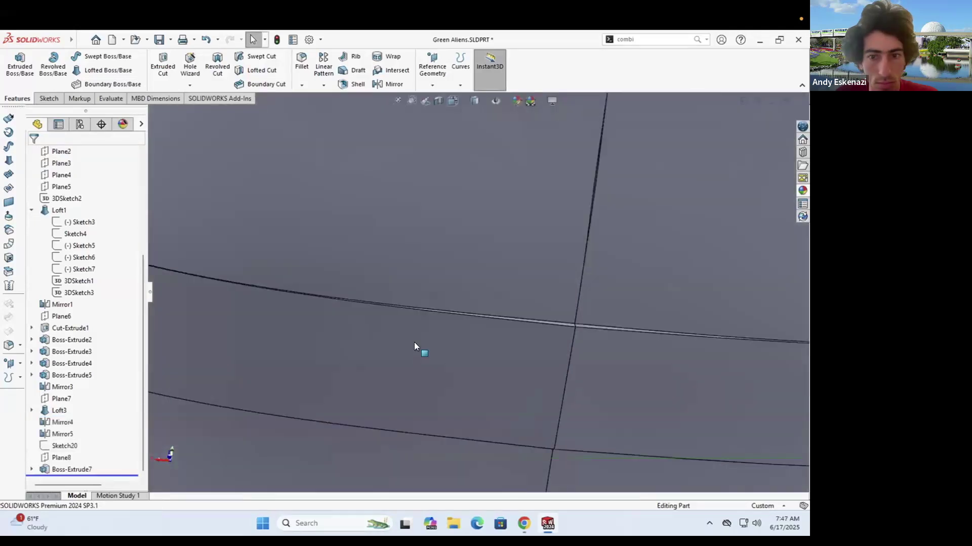
scroll(415, 345, up, 7)
middle_drag(460, 293, 284, 314)
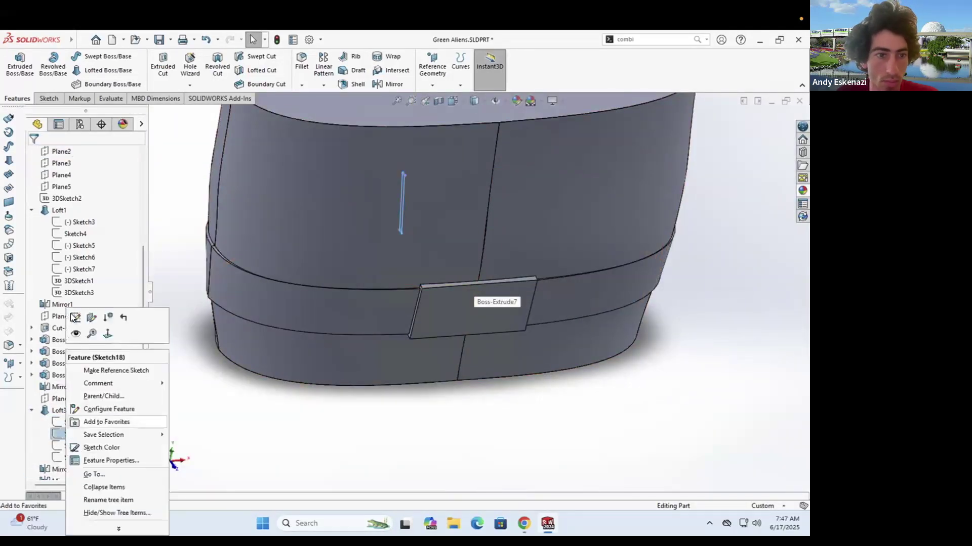
Step: Edit Sketch18 of the belt loft, set both thickness dimensions to 6 mm, and exit the sketch
click(75, 318)
double_click(364, 264)
text(6)
key(Return)
double_click(398, 457)
text(6)
key(Return)
click(14, 64)
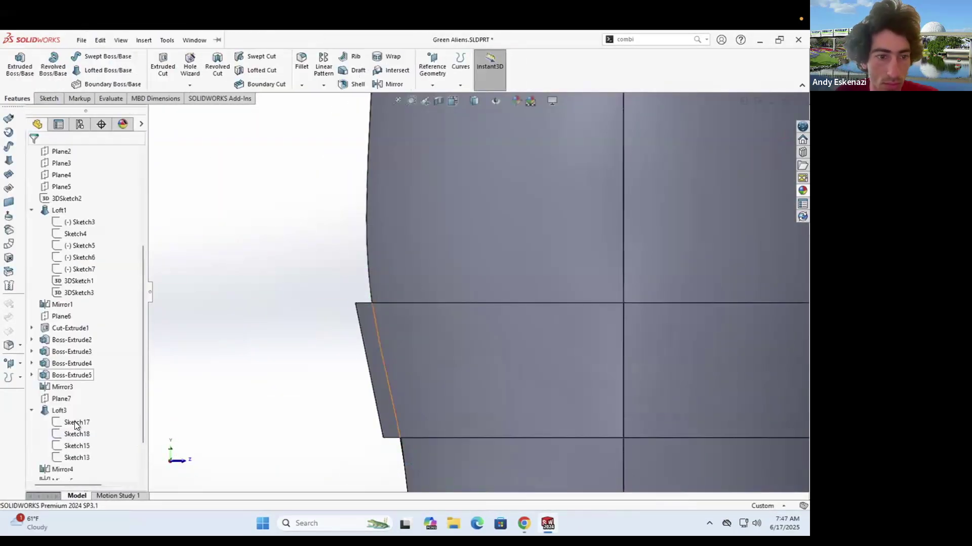
Step: Edit Sketch17 of the belt loft and set its upper and lower thickness dimensions to 6 mm
right_click(73, 425)
click(78, 316)
scroll(697, 342, down, 4)
double_click(589, 403)
text(6)
key(Return)
double_click(621, 277)
text(6)
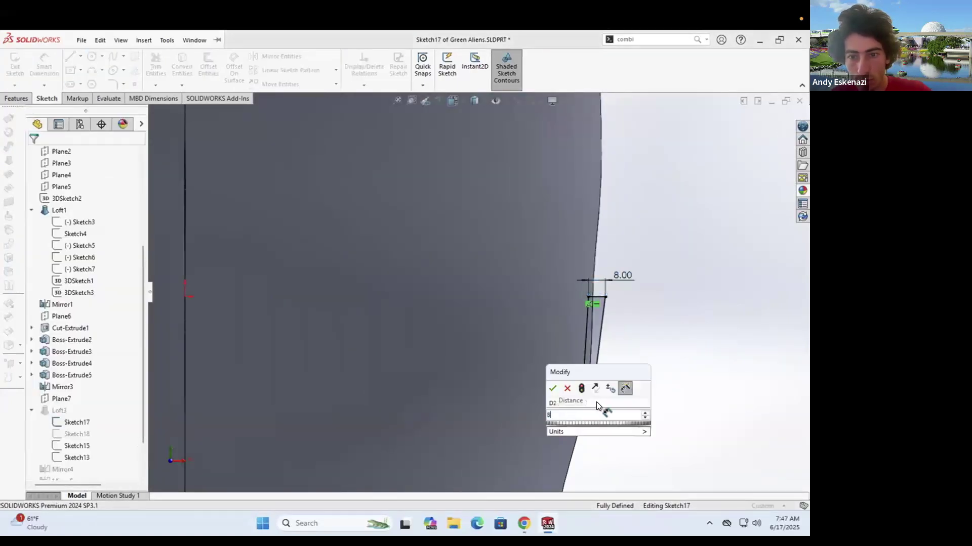
scroll(466, 290, up, 6)
middle_drag(465, 291, 414, 263)
scroll(321, 213, down, 2)
click(301, 63)
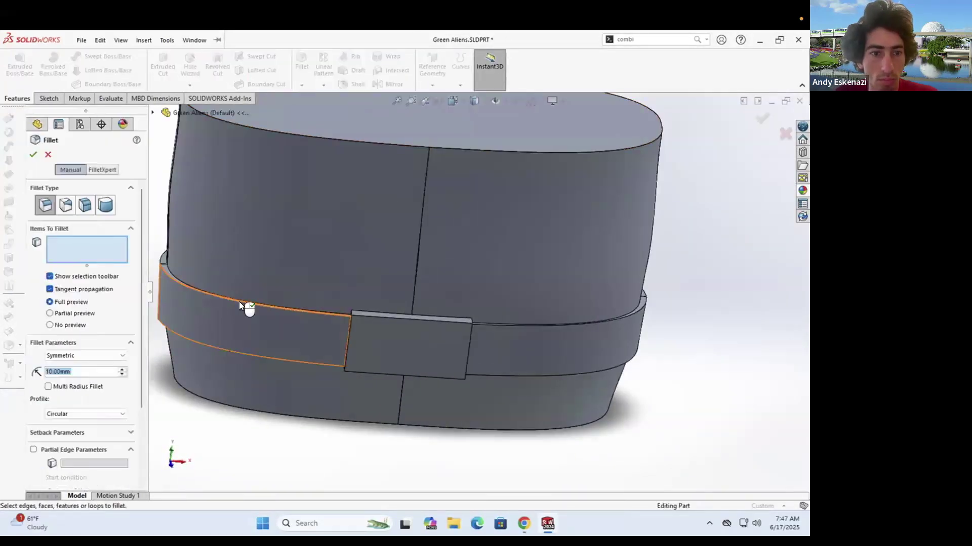
click(246, 303)
scroll(409, 298, up, 3)
middle_drag(409, 298, 435, 314)
scroll(308, 253, down, 4)
click(308, 253)
scroll(369, 290, up, 2)
middle_drag(368, 291, 515, 298)
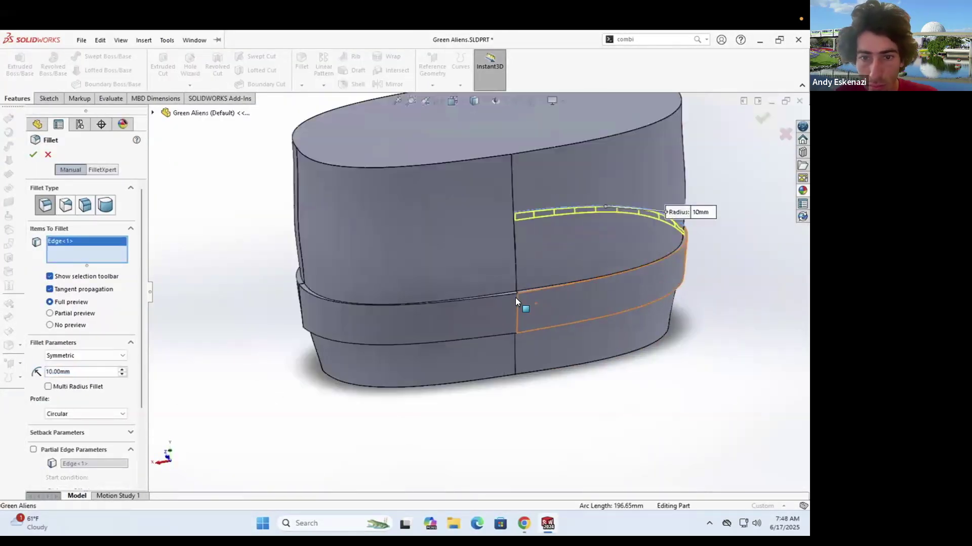
scroll(515, 298, down, 1)
scroll(454, 277, down, 3)
click(48, 154)
Step: Review the definitions of the mirror features, including Mirror5, and accept them as they are
right_click(57, 388)
click(68, 267)
click(33, 154)
scroll(69, 387, down, 2)
right_click(66, 433)
click(76, 267)
click(33, 154)
click(34, 154)
Step: Edit Sketch20 and delete the old relation at the outer end of its construction line
scroll(347, 344, up, 5)
mouse_move(347, 344)
middle_down()
mouse_move(251, 330)
mouse_move(223, 366)
middle_up()
right_click(63, 446)
click(72, 183)
right_click(567, 288)
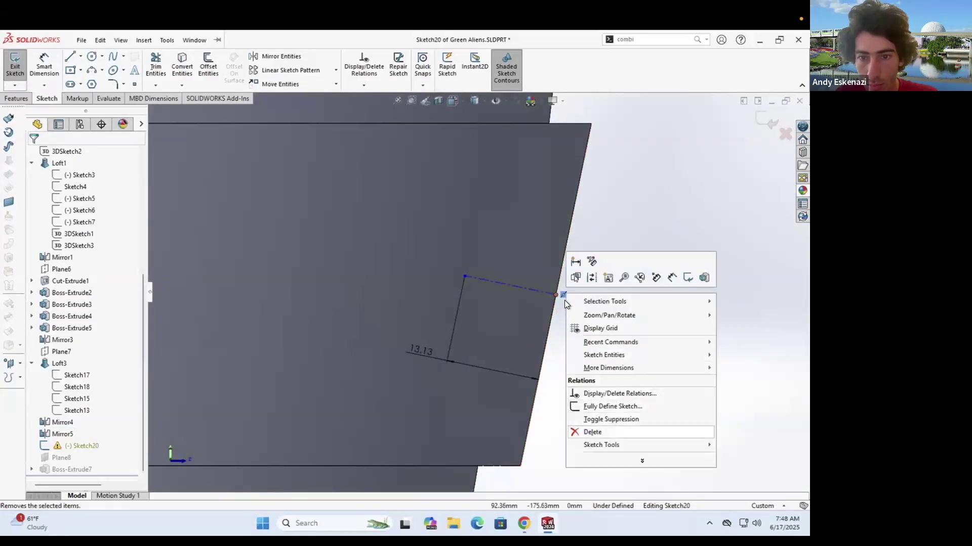
click(556, 294)
click(588, 350)
Step: Make Sketch20's construction line perpendicular to the belt's slanted outer edge and rebuild the model
click(558, 279)
click(559, 278)
ctrl+click(526, 288)
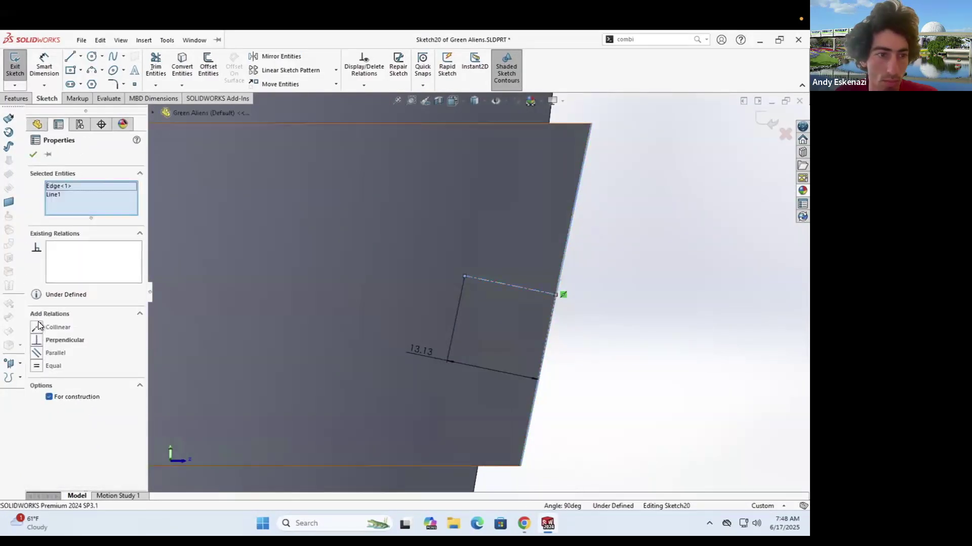
click(36, 340)
key(ctrl+b)
scroll(456, 292, up, 5)
mouse_move(410, 312)
middle_down()
mouse_move(596, 269)
mouse_move(539, 268)
middle_up()
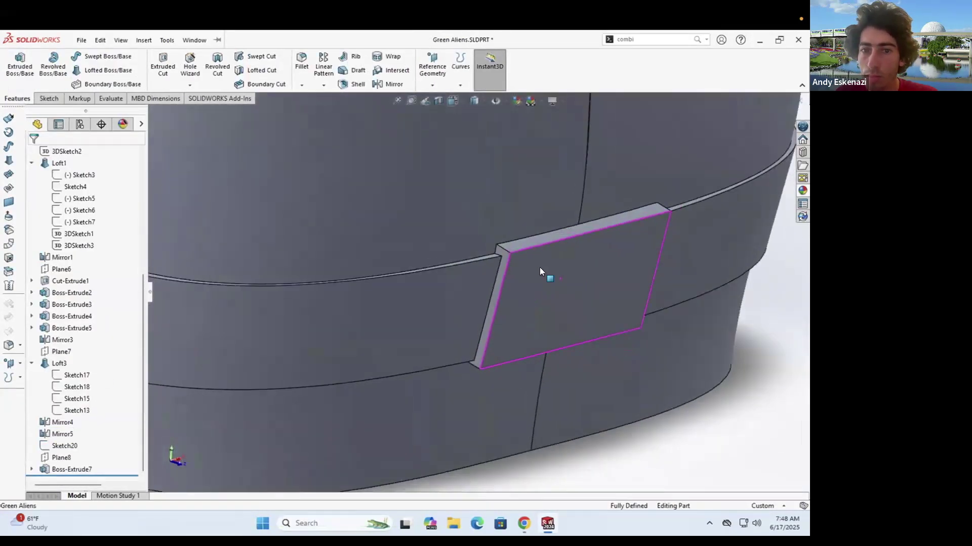
Step: Start a fillet on the belt's upper outer edges all around the torso with a 2 mm radius
scroll(540, 267, up, 4)
click(301, 62)
click(313, 276)
click(282, 269)
middle_drag(324, 271, 526, 304)
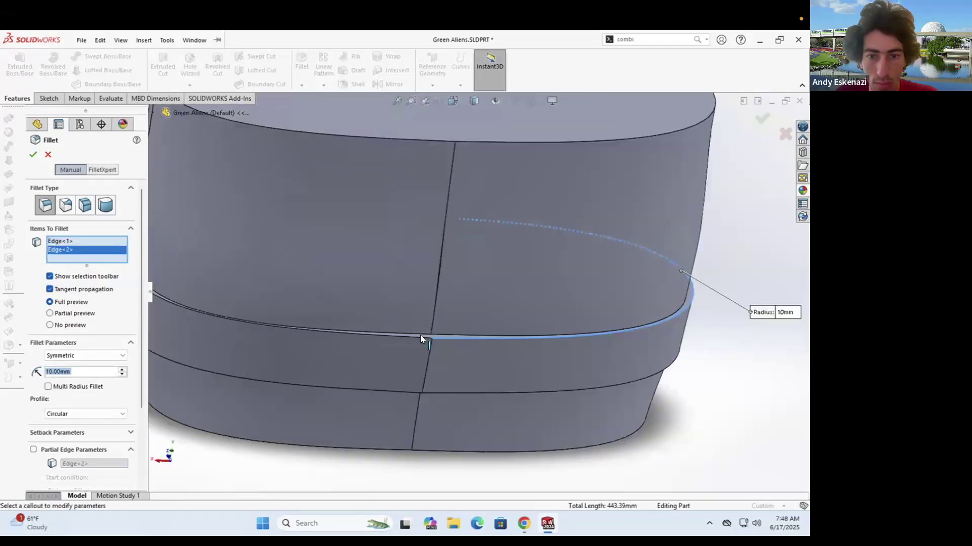
click(420, 335)
scroll(420, 335, up, 3)
middle_drag(314, 260, 415, 288)
scroll(415, 289, down, 7)
click(423, 268)
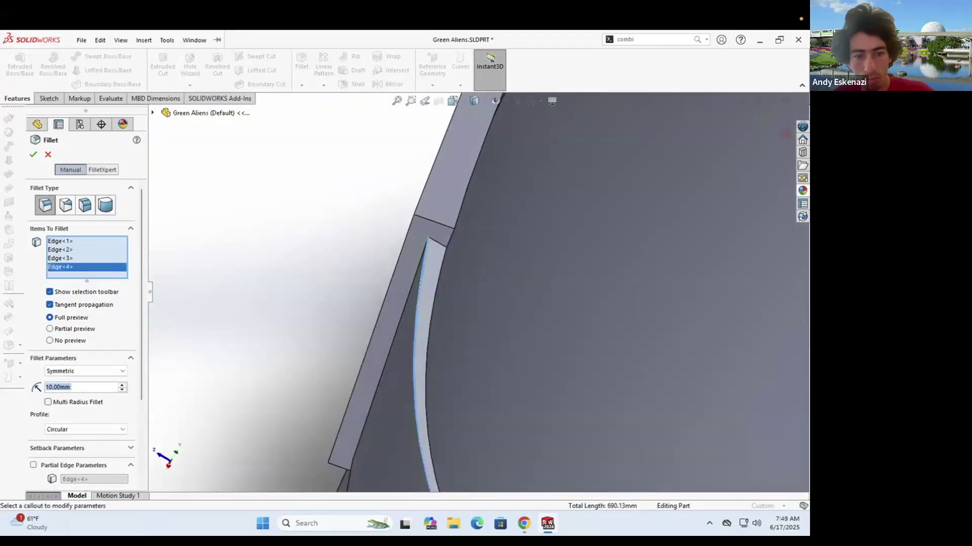
text(2)
key(Return)
Step: Add the belt's lower outer edges to the 2 mm fillet and apply it
scroll(423, 268, up, 7)
middle_drag(579, 310, 506, 243)
scroll(310, 342, down, 8)
click(312, 336)
click(598, 379)
scroll(597, 380, up, 8)
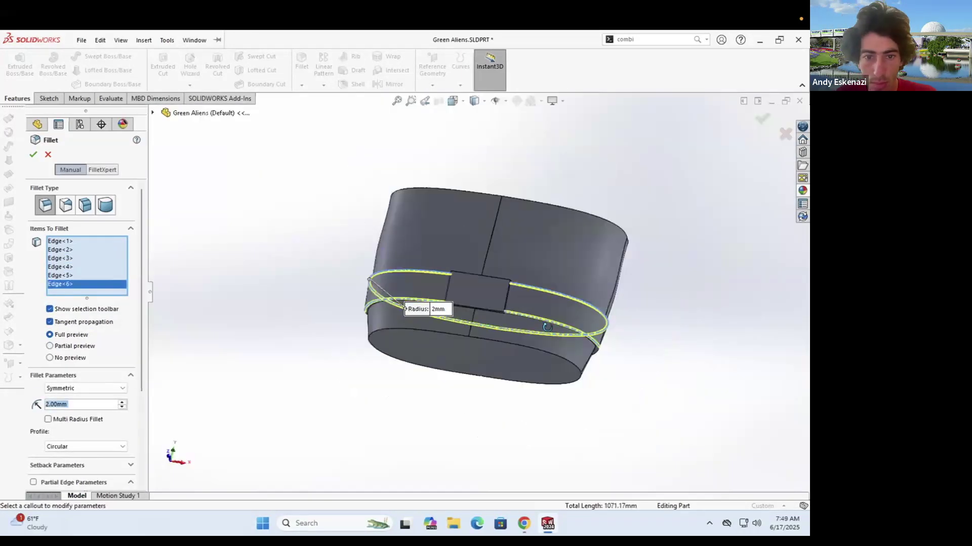
middle_drag(547, 327, 469, 320)
scroll(469, 320, down, 8)
click(470, 324)
click(450, 324)
key(Return)
scroll(368, 280, up, 8)
middle_drag(368, 281, 499, 308)
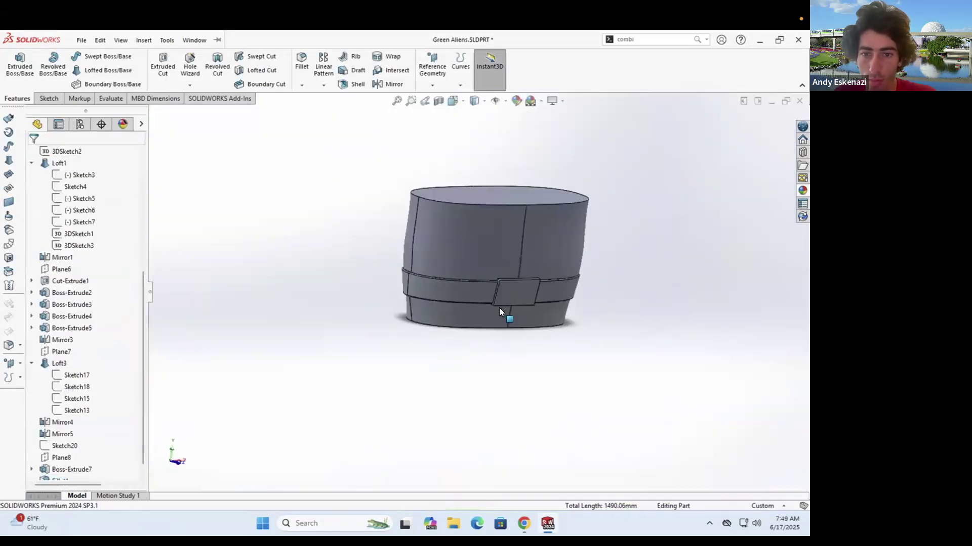
Step: Switch to Chrome and examine the Toy Story aliens reference image, focusing on the outfit details
scroll(499, 307, down, 6)
mouse_move(524, 524)
click(519, 484)
scroll(487, 395, up, 3)
click(691, 247)
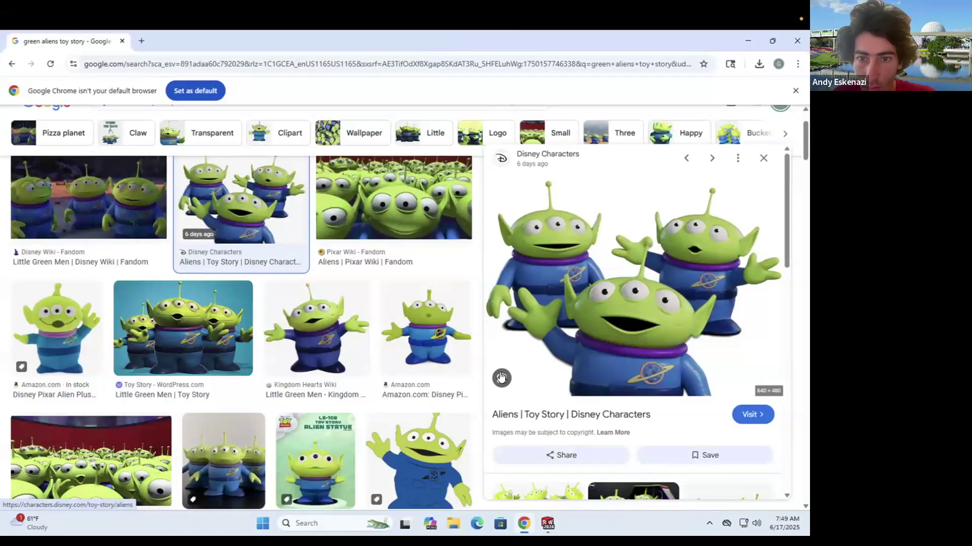
drag(584, 46, 430, 223)
click(330, 123)
Step: Fillet the belt plate's four corner edges and front face with a 2 mm radius and save the part
click(301, 63)
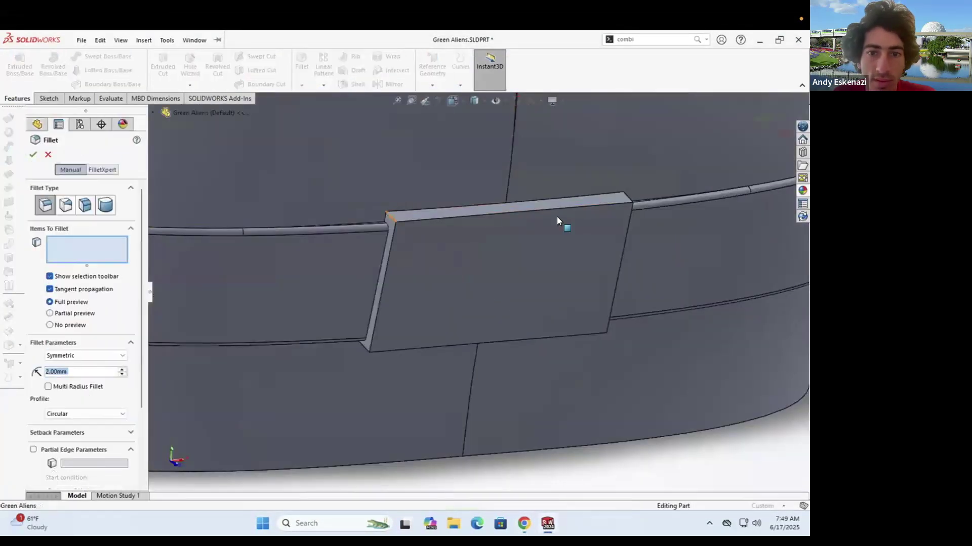
click(391, 216)
scroll(577, 202, down, 4)
click(679, 200)
scroll(359, 312, up, 4)
click(294, 373)
middle_drag(456, 316, 375, 314)
click(640, 310)
click(372, 220)
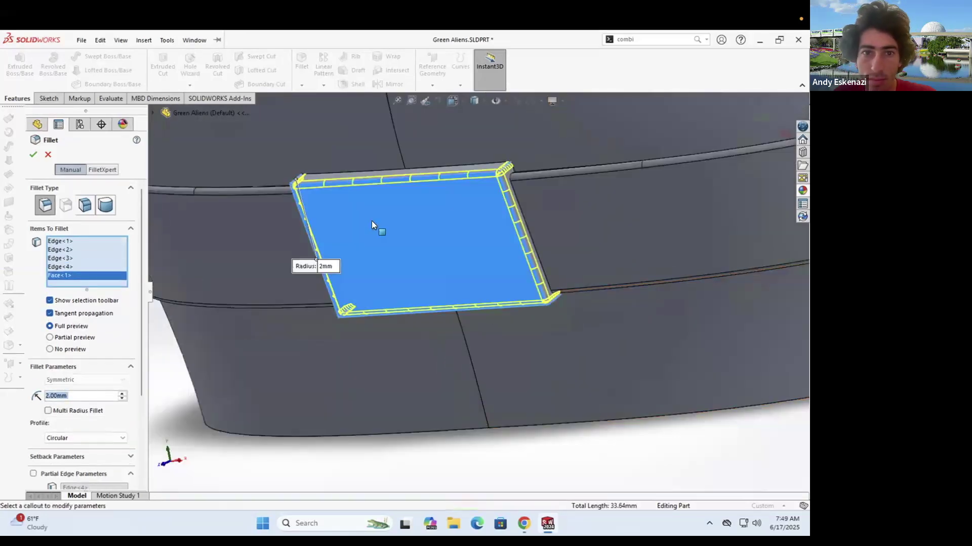
click(33, 155)
scroll(448, 266, up, 8)
middle_drag(449, 266, 516, 251)
click(81, 40)
click(102, 157)
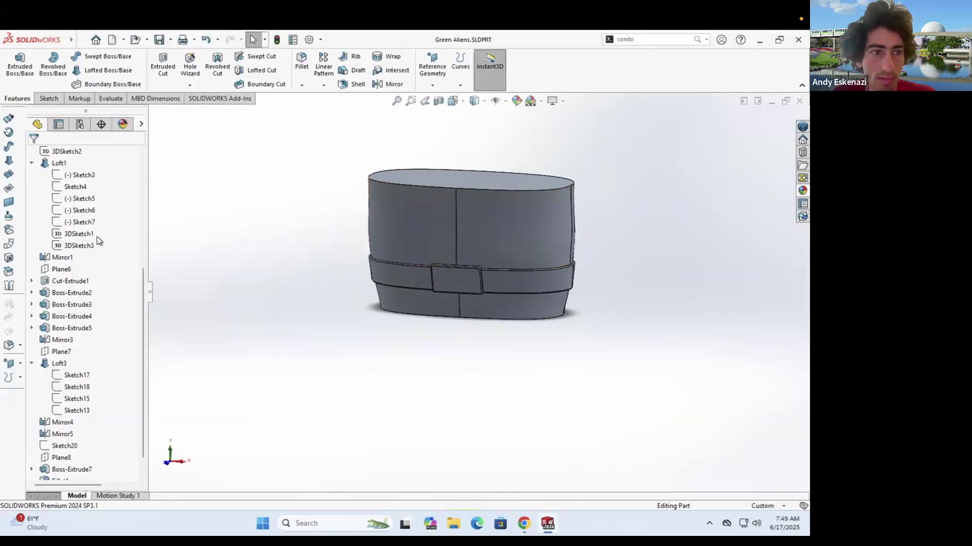
Step: Create a reference plane offset 200 mm from the Front Plane
scroll(97, 236, up, 6)
click(65, 221)
click(441, 77)
click(131, 287)
text(200)
click(33, 157)
Step: Start a sketch on the new offset plane and convert the planet emblem's outer and inner circles from Sketch1
click(49, 98)
click(14, 67)
scroll(79, 207, down, 3)
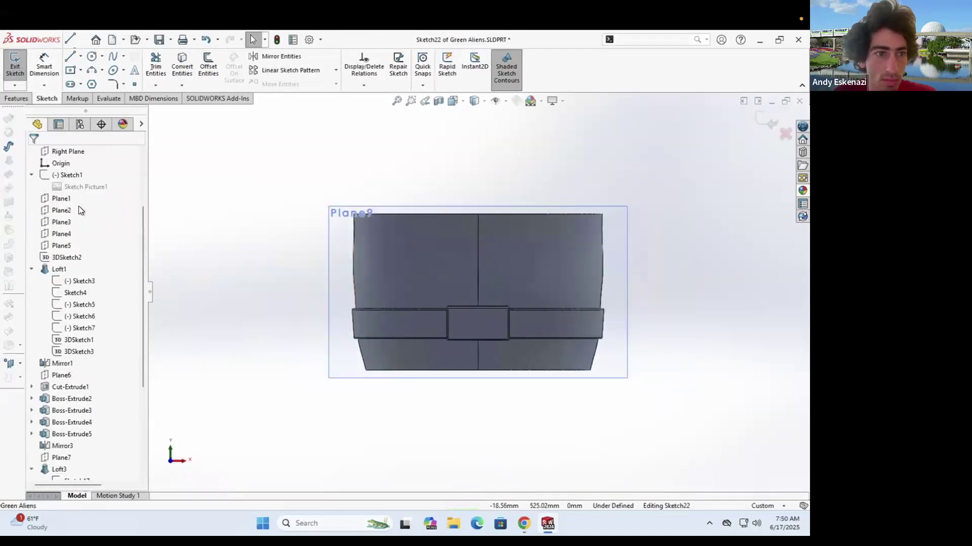
scroll(540, 216, up, 2)
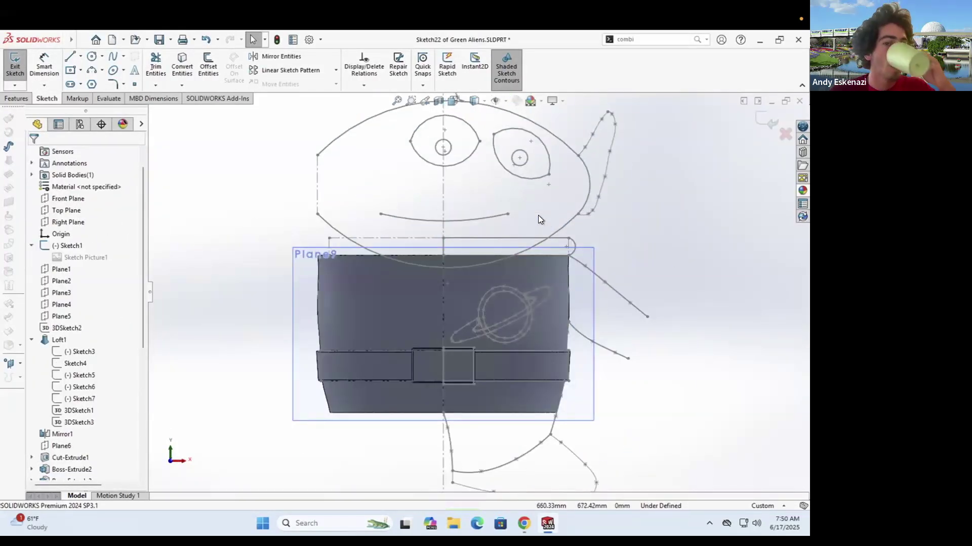
scroll(558, 264, down, 3)
click(181, 66)
scroll(479, 322, down, 3)
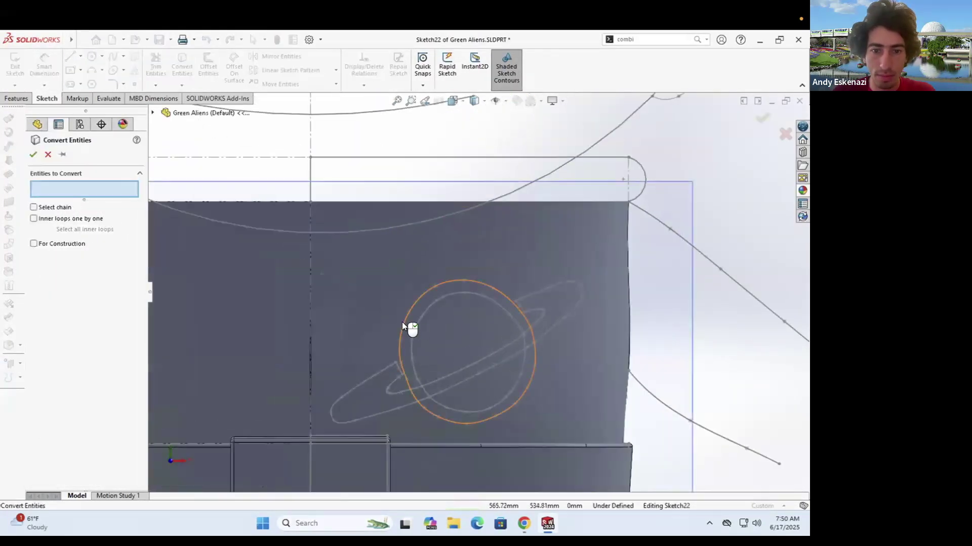
click(403, 324)
click(416, 325)
key(Return)
Step: Extrude the circular band of the planet emblem, starting from the torso's front surface
scroll(476, 291, up, 3)
middle_drag(476, 296, 446, 311)
scroll(445, 312, down, 3)
key(e)
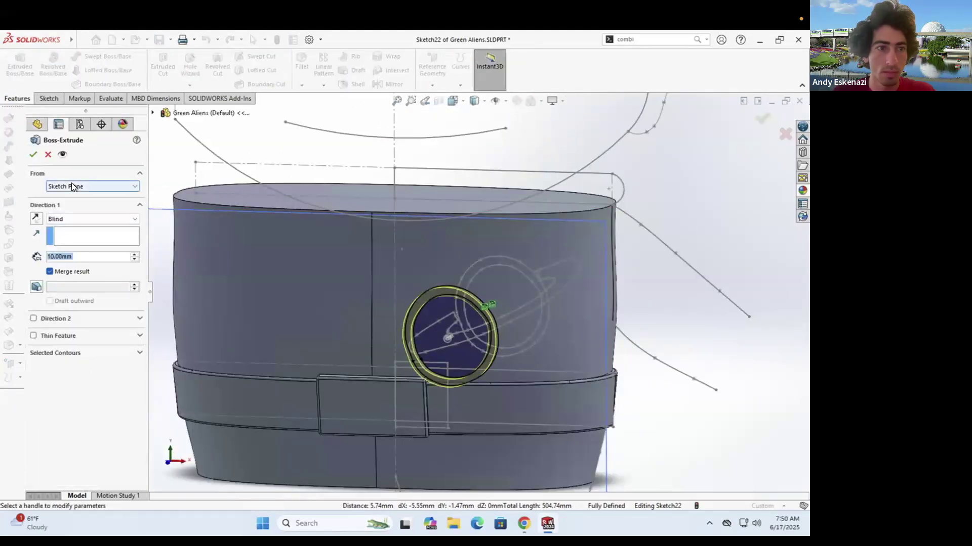
click(414, 269)
click(32, 155)
Step: Start another sketch on the offset plane and convert the four splines of the planet's tilted ring from Sketch1
scroll(440, 263, up, 3)
mouse_move(455, 276)
middle_down()
mouse_move(492, 303)
mouse_move(465, 325)
middle_up()
scroll(465, 325, down, 2)
key(l)
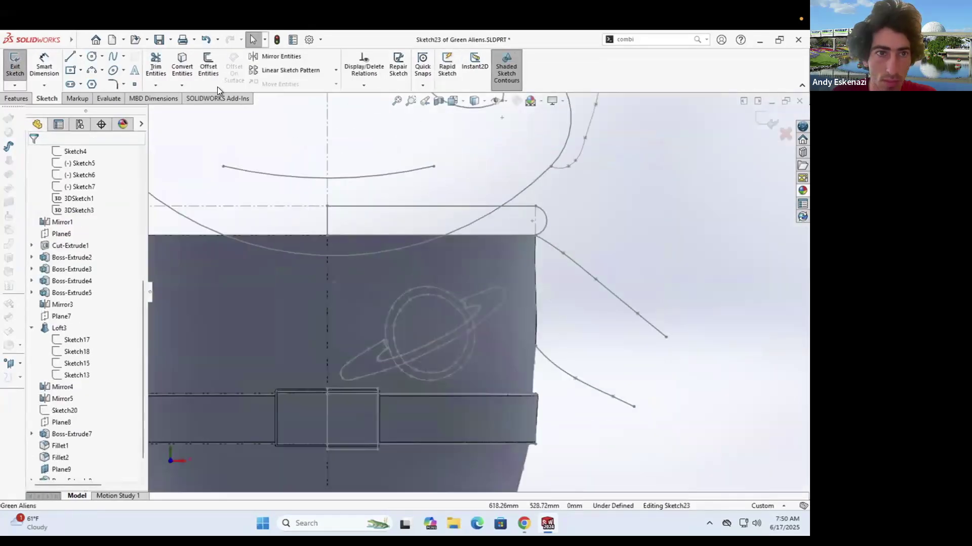
click(181, 69)
scroll(371, 355, down, 5)
click(358, 379)
scroll(397, 338, up, 3)
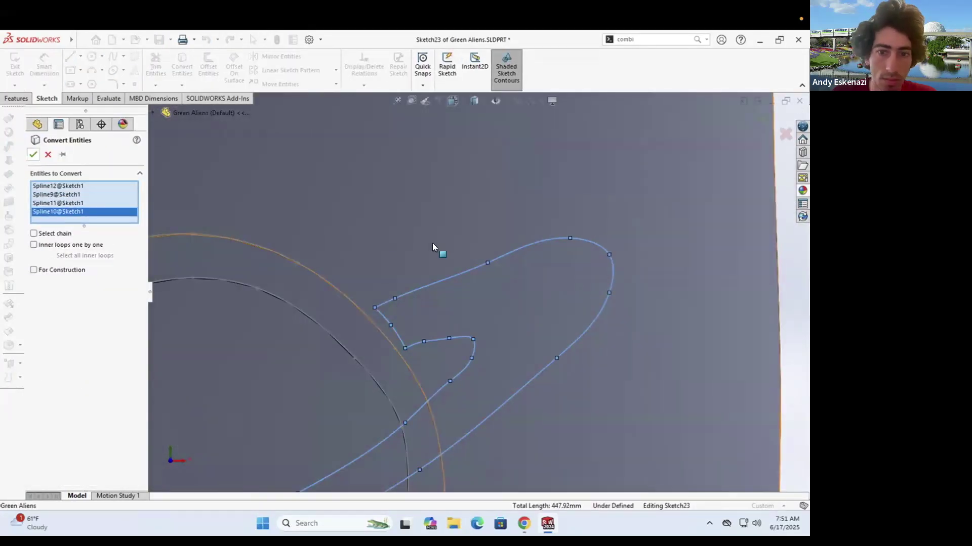
click(33, 155)
scroll(481, 294, up, 6)
click(16, 98)
click(19, 66)
click(76, 187)
click(76, 202)
click(297, 307)
mouse_move(296, 306)
middle_down()
mouse_move(401, 335)
mouse_move(417, 329)
middle_up()
click(417, 329)
key(Escape)
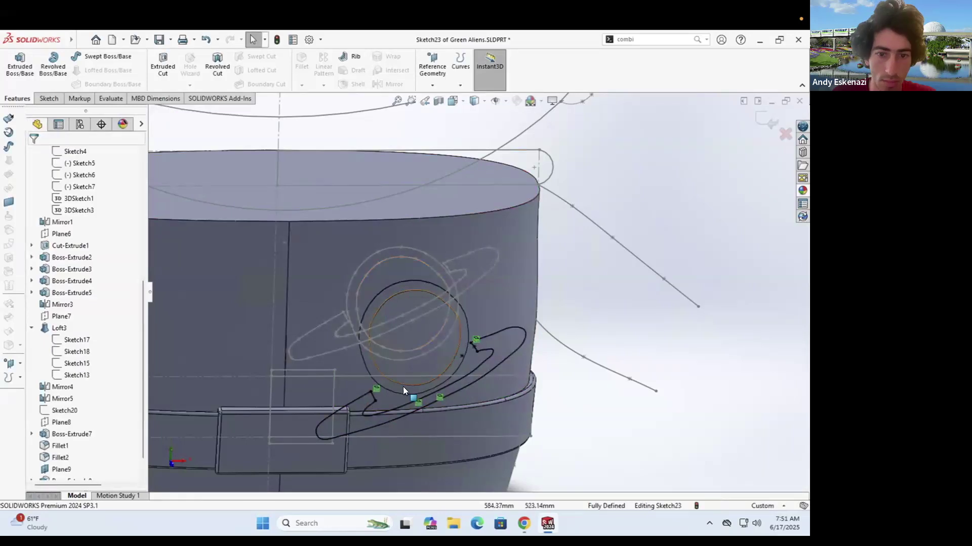
Step: Convert the planet emblem's outer and inner circles into the ring sketch
click(47, 99)
click(183, 63)
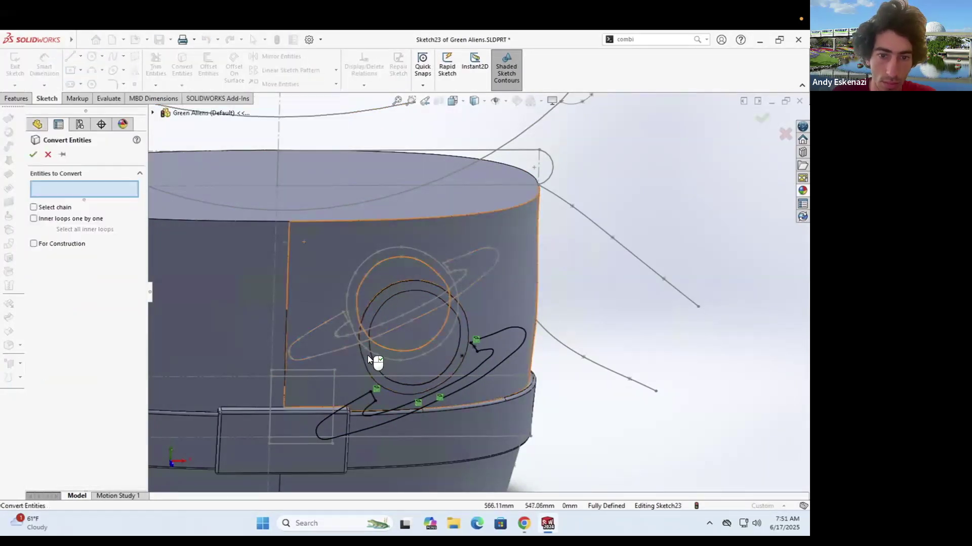
key(Return)
scroll(405, 354, down, 3)
Step: Trim away the arcs of the converted circles that lie outside the tilted ring's band
click(156, 65)
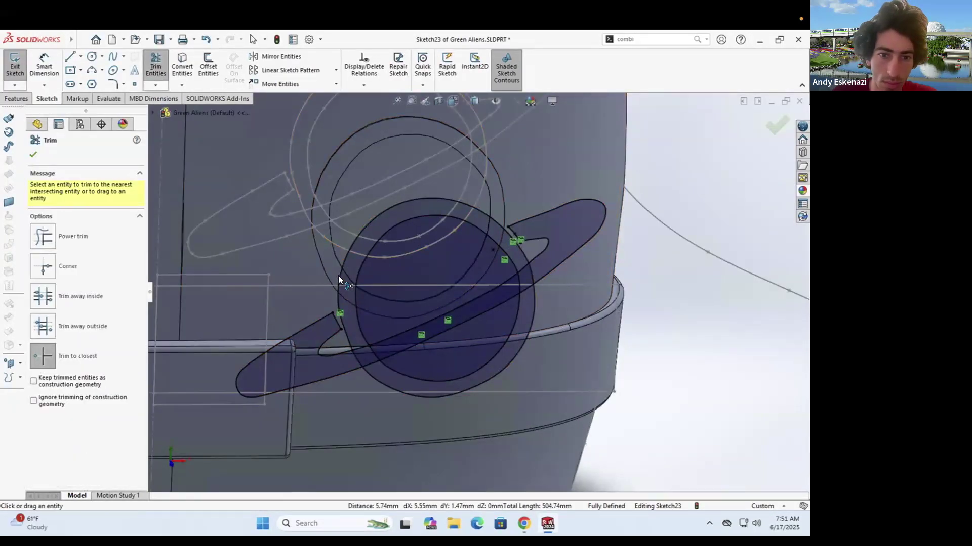
middle_drag(398, 338, 501, 369)
click(530, 390)
click(541, 360)
click(524, 336)
scroll(516, 349, up, 3)
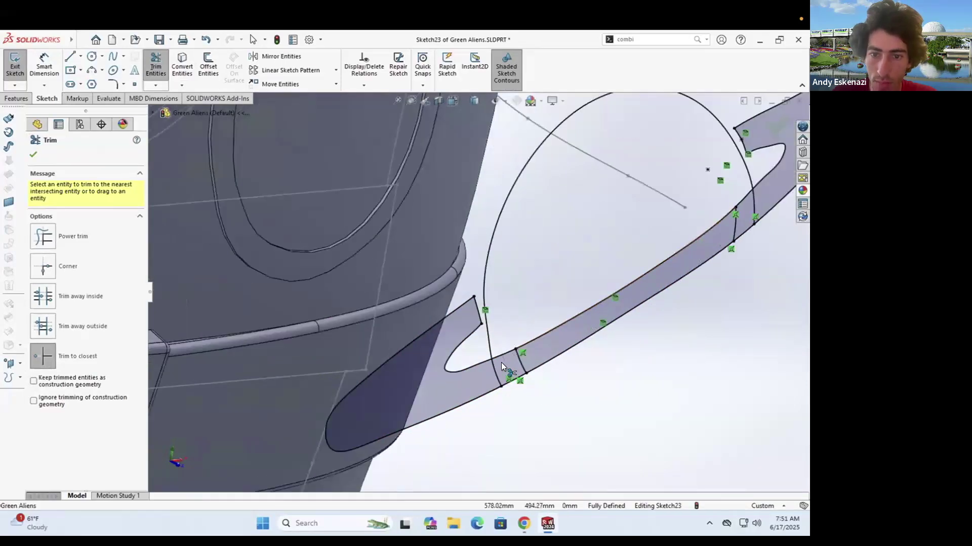
scroll(499, 354, down, 3)
click(485, 306)
click(493, 328)
Step: Trim the ring outline pieces that cross the gap between the inner and outer circles
scroll(500, 344, down, 4)
click(501, 331)
scroll(425, 347, up, 4)
scroll(597, 235, down, 4)
click(565, 252)
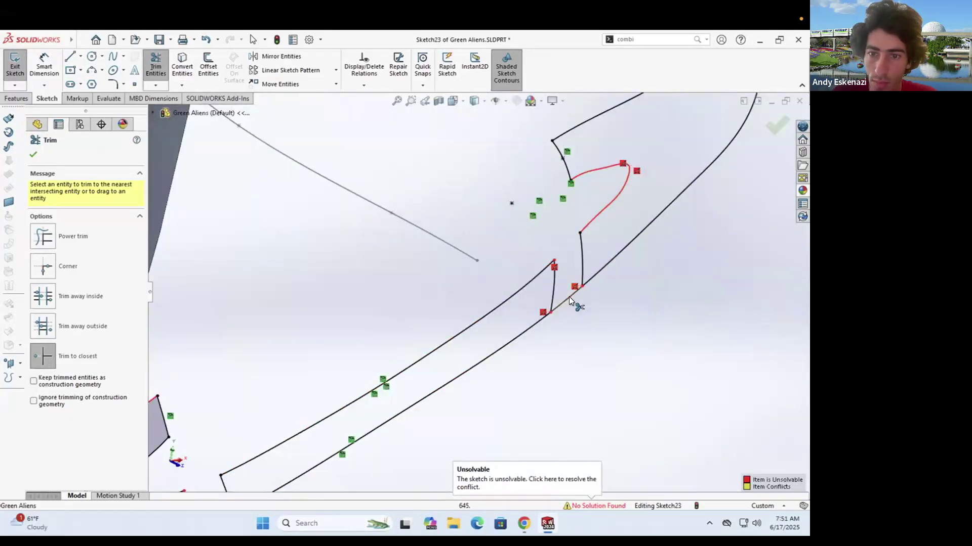
click(569, 297)
Step: Delete the conflicting coincident relations on the trimmed ring splines so the sketch is no longer over defined
key(Escape)
right_click(524, 266)
click(517, 278)
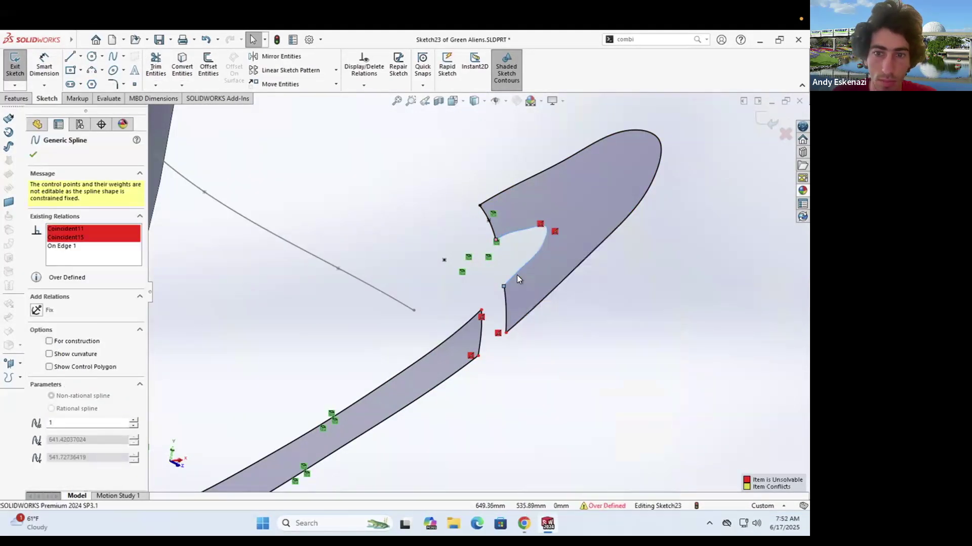
right_click(539, 222)
click(570, 361)
right_click(497, 332)
click(546, 471)
right_click(470, 357)
right_click(470, 355)
click(501, 495)
scroll(521, 263, down, 4)
scroll(363, 404, up, 3)
click(361, 408)
key(Delete)
scroll(362, 408, down, 5)
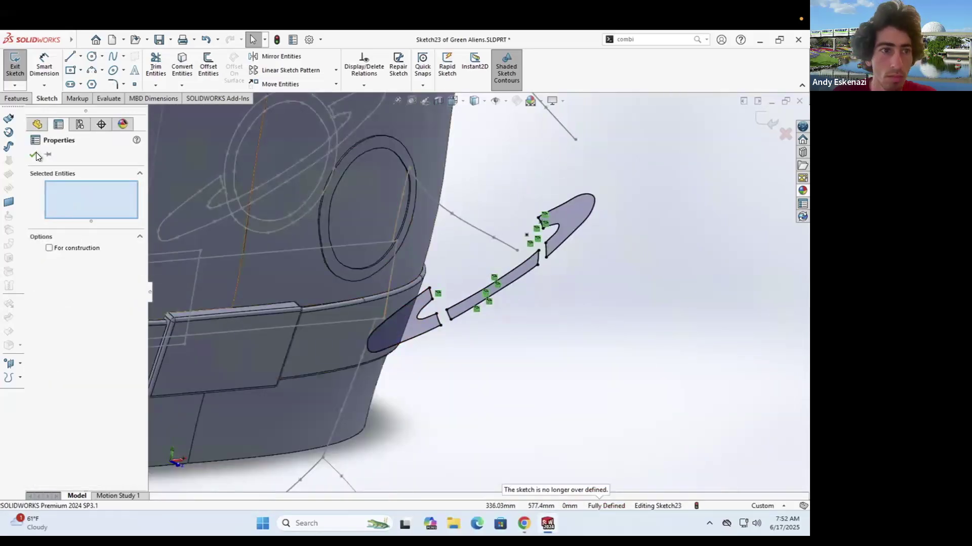
Step: Try to extrude the ring sketch's middle contour 1 mm starting from the emblem's inner disc face
click(275, 254)
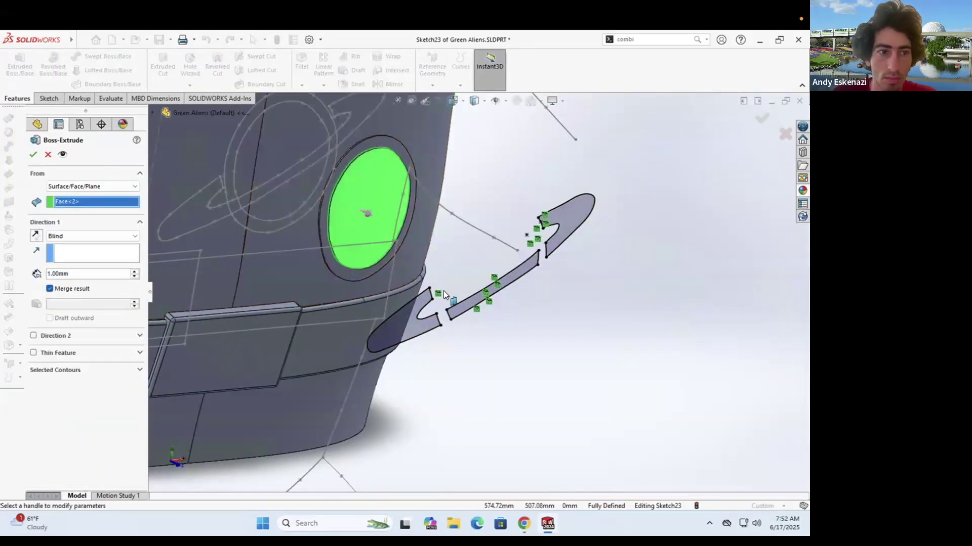
click(472, 297)
scroll(475, 286, up, 2)
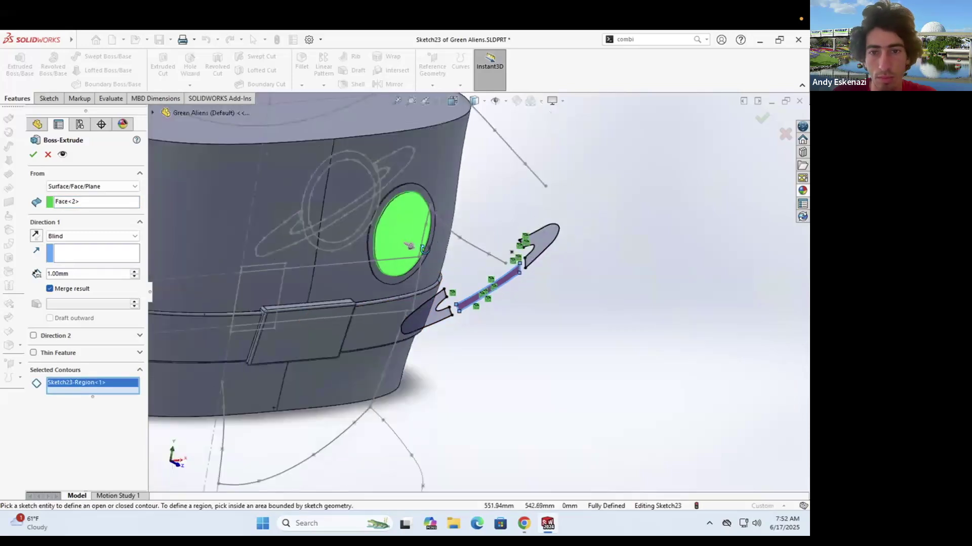
middle_drag(478, 223, 462, 247)
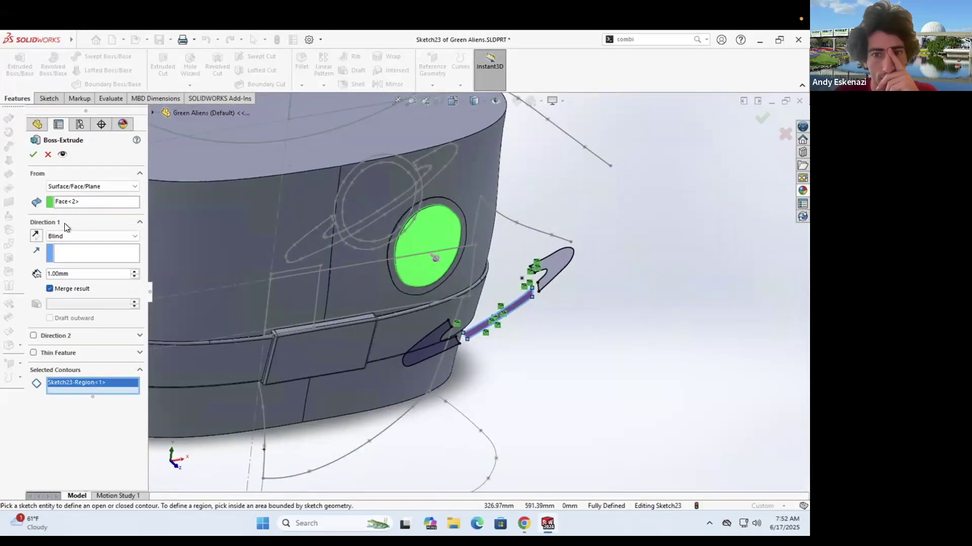
click(49, 154)
Step: Delete the existing extrusion of the planet circles and the trimmed ring sketch, Sketch23
right_click(71, 458)
click(101, 358)
click(463, 220)
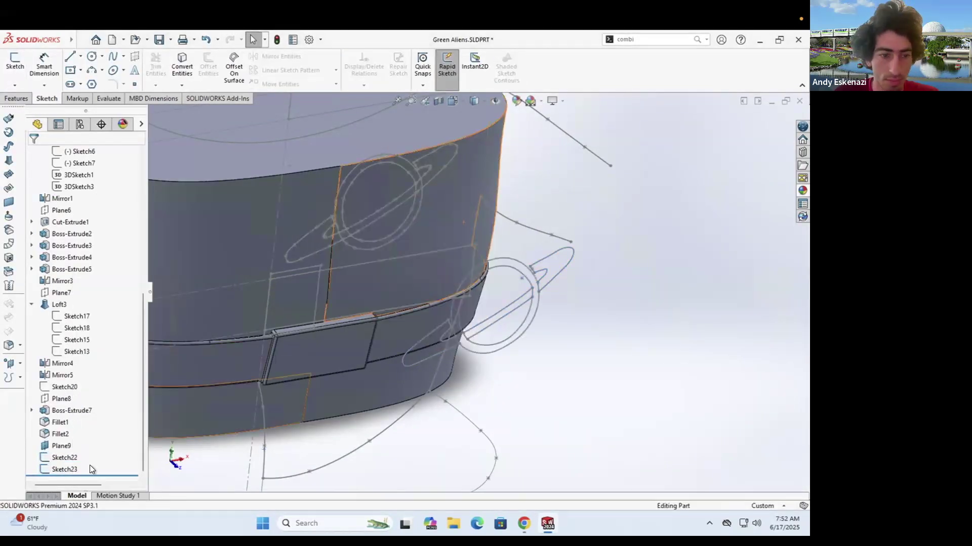
right_click(59, 471)
click(96, 367)
click(463, 224)
Step: Edit Sketch22 and convert the tilted ring's splines from Sketch1 into it alongside the two circles
right_click(65, 469)
click(79, 285)
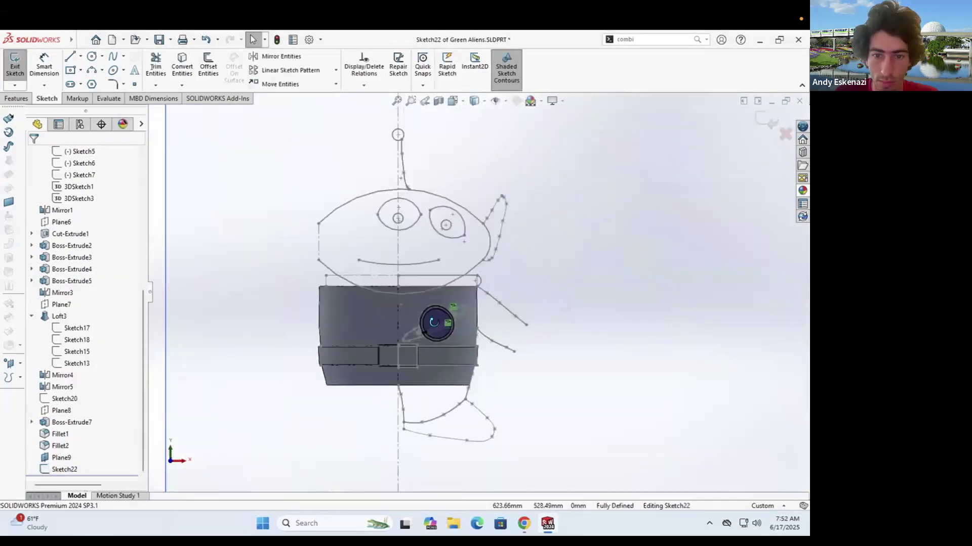
scroll(423, 324, up, 6)
middle_drag(404, 188, 416, 210)
click(182, 66)
click(425, 226)
click(402, 248)
click(33, 154)
click(182, 65)
click(395, 276)
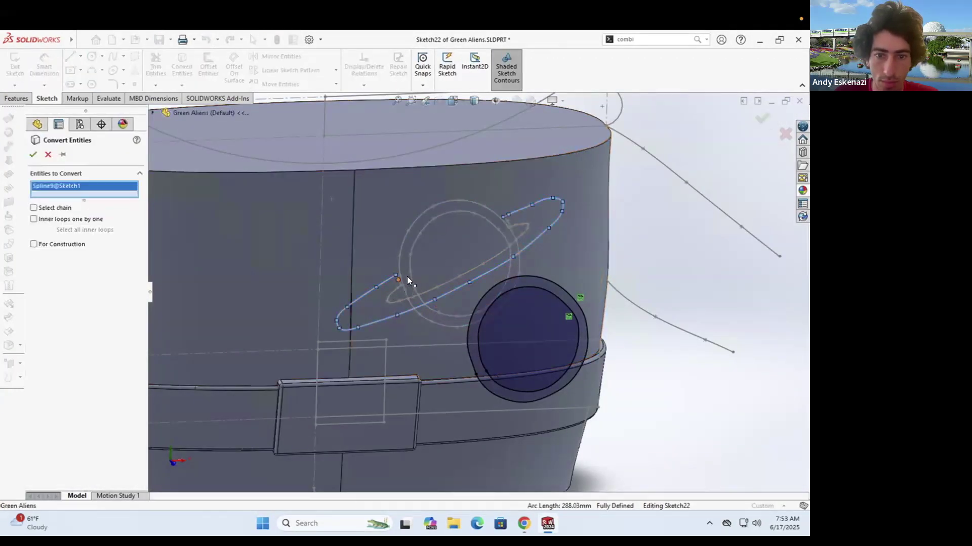
scroll(390, 279, down, 5)
click(405, 307)
scroll(581, 203, down, 5)
click(444, 286)
click(33, 154)
Step: Start a boss extrusion of the combined emblem sketch from the torso's front face
click(17, 99)
click(19, 65)
click(93, 186)
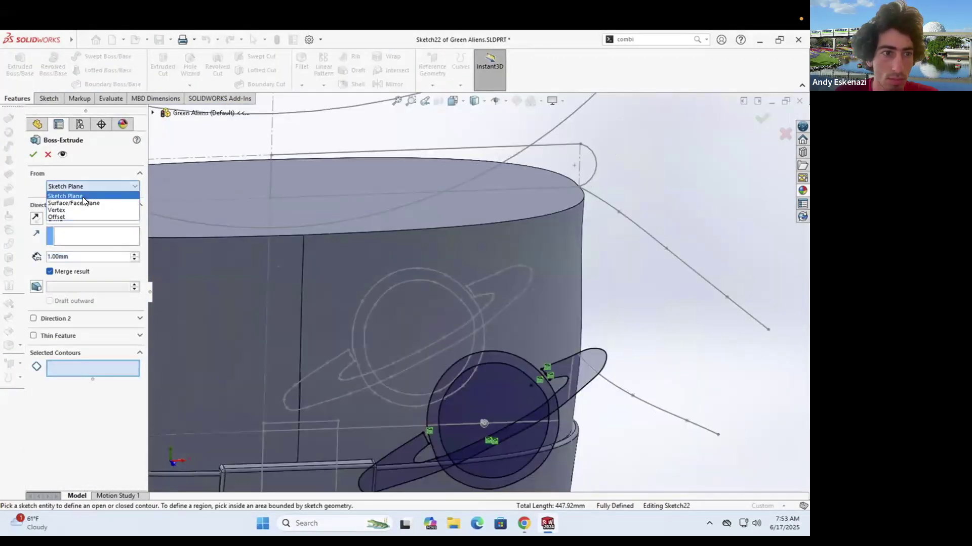
click(83, 196)
click(337, 287)
scroll(486, 413, down, 4)
Step: Pick the contours of the planet's circular band and the tilted ring and extrude them 1 mm
click(93, 385)
click(441, 348)
click(368, 324)
click(409, 323)
click(554, 235)
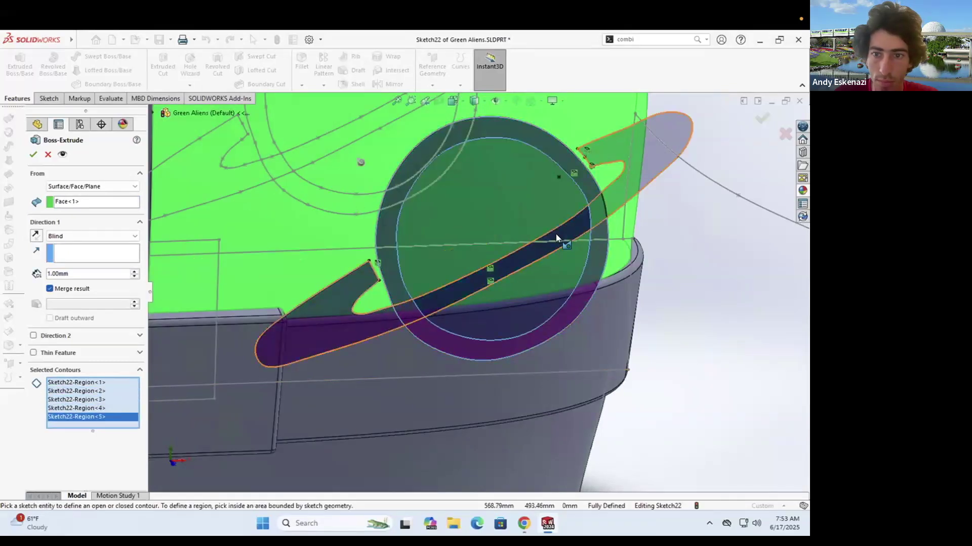
scroll(587, 228, down, 2)
click(533, 260)
scroll(517, 268, up, 5)
click(524, 524)
click(524, 524)
middle_drag(468, 246, 450, 277)
scroll(465, 279, up, 4)
scroll(449, 248, down, 3)
middle_drag(456, 243, 445, 276)
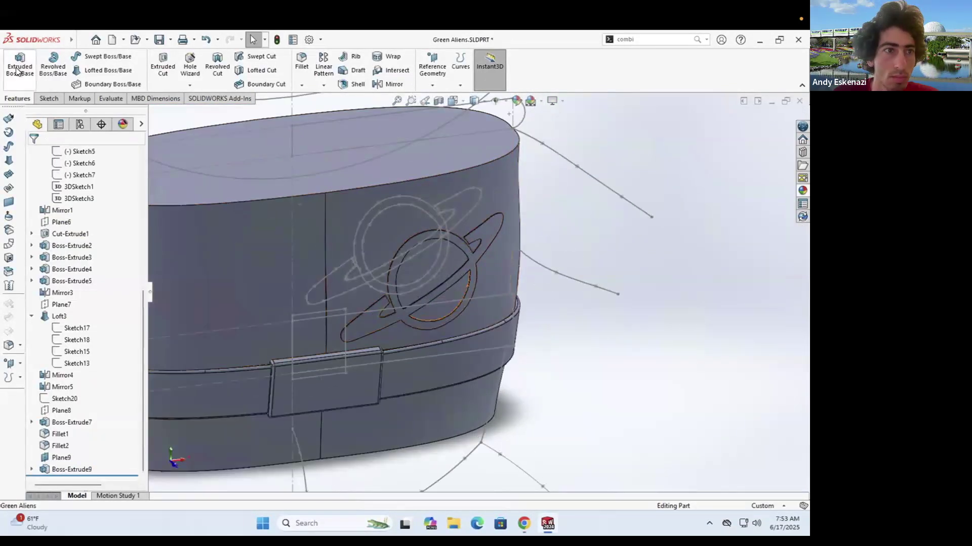
Step: Start another sketch on the offset plane and convert the tilted ring's splines from Sketch1 into it
click(49, 98)
click(15, 66)
scroll(470, 308, up, 4)
click(153, 113)
click(189, 458)
scroll(425, 331, down, 7)
click(182, 66)
click(418, 320)
scroll(424, 332, down, 4)
click(446, 329)
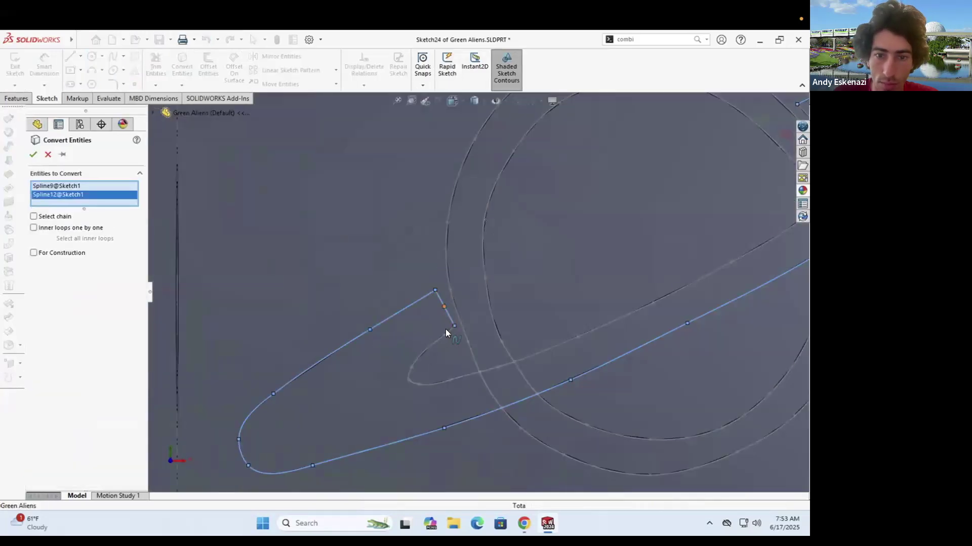
click(437, 338)
scroll(440, 332, up, 4)
scroll(575, 272, down, 5)
click(14, 98)
Step: Try to extrude the converted ring 1 mm starting from the raised emblem's front face
click(20, 65)
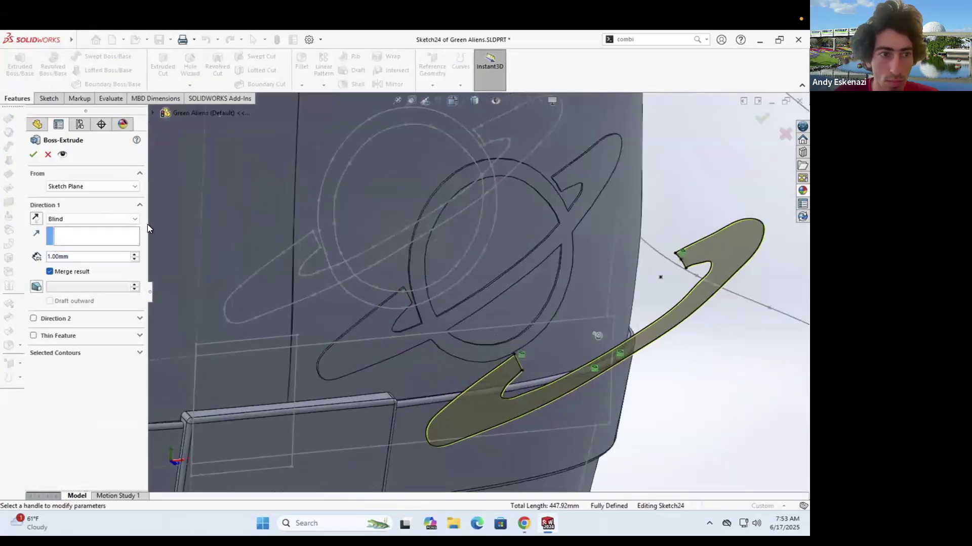
click(72, 203)
click(506, 278)
middle_drag(486, 283, 528, 295)
scroll(528, 296, up, 2)
scroll(528, 295, down, 2)
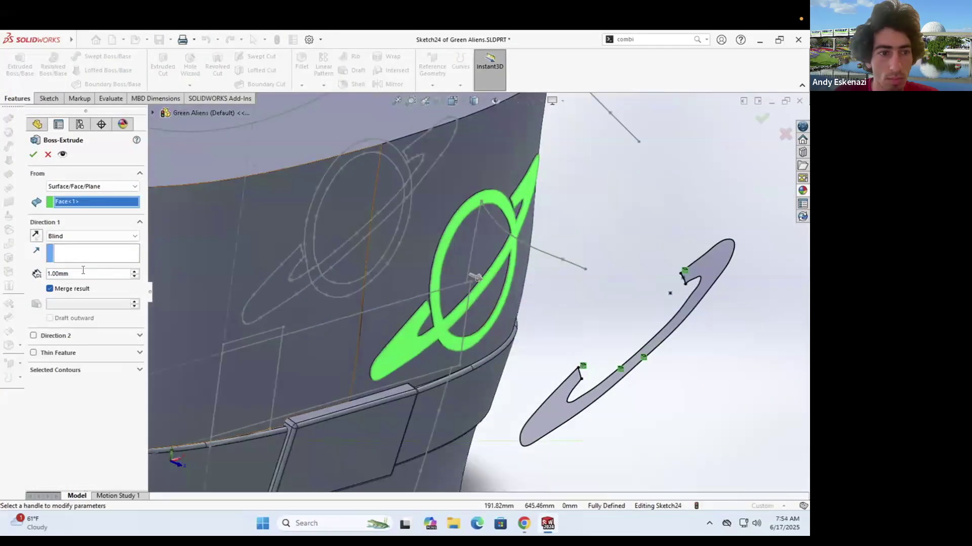
click(34, 155)
Step: Try extruding the ring up to the emblem's front face with starting offsets of 50 mm and 100 mm
click(74, 187)
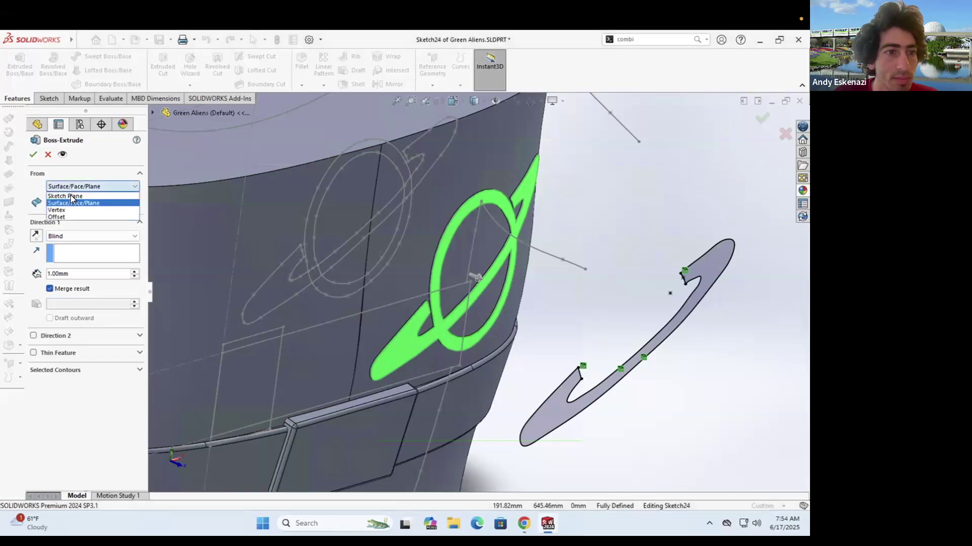
click(63, 217)
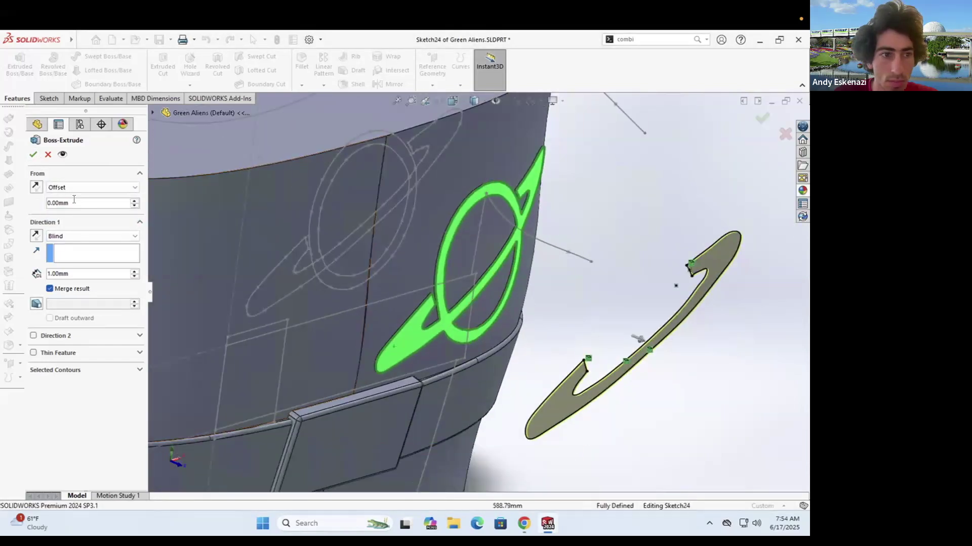
click(412, 342)
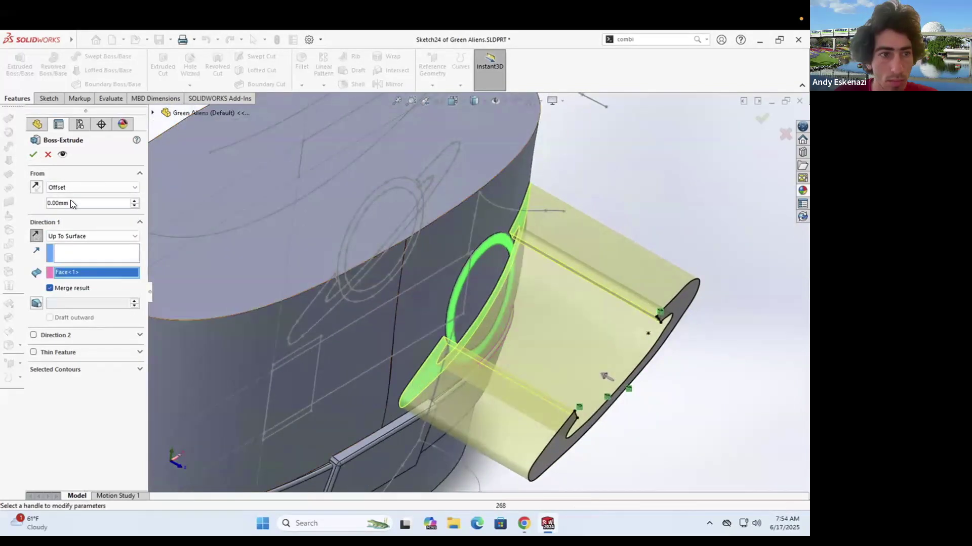
click(64, 205)
click(61, 188)
click(65, 197)
click(66, 189)
click(65, 218)
double_click(101, 202)
text(50)
key(Return)
key(Return)
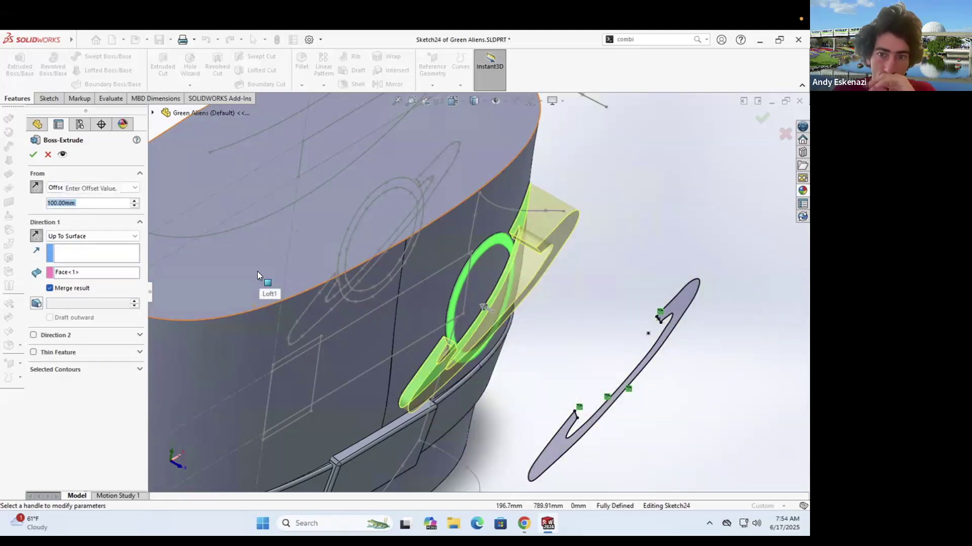
Step: Try extruding the ring to a 1 mm offset from the emblem's front face instead, and cancel the extrusion
scroll(396, 284, down, 3)
middle_drag(396, 284, 468, 349)
scroll(468, 349, down, 2)
right_click(92, 276)
click(114, 284)
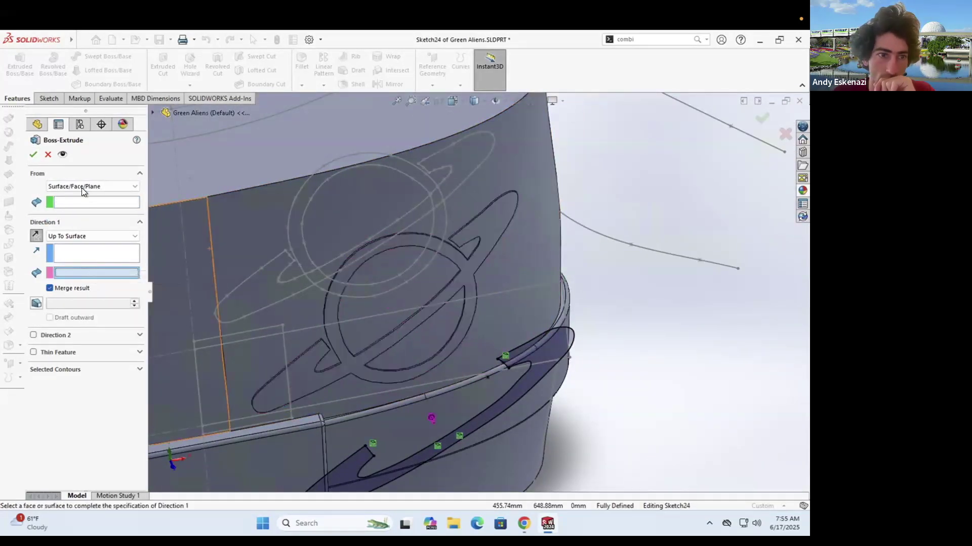
middle_drag(332, 350, 399, 352)
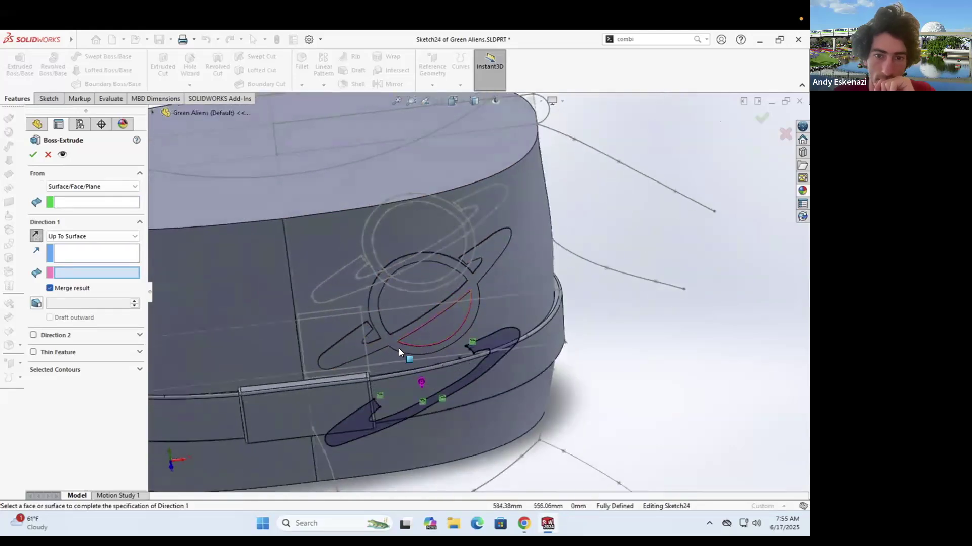
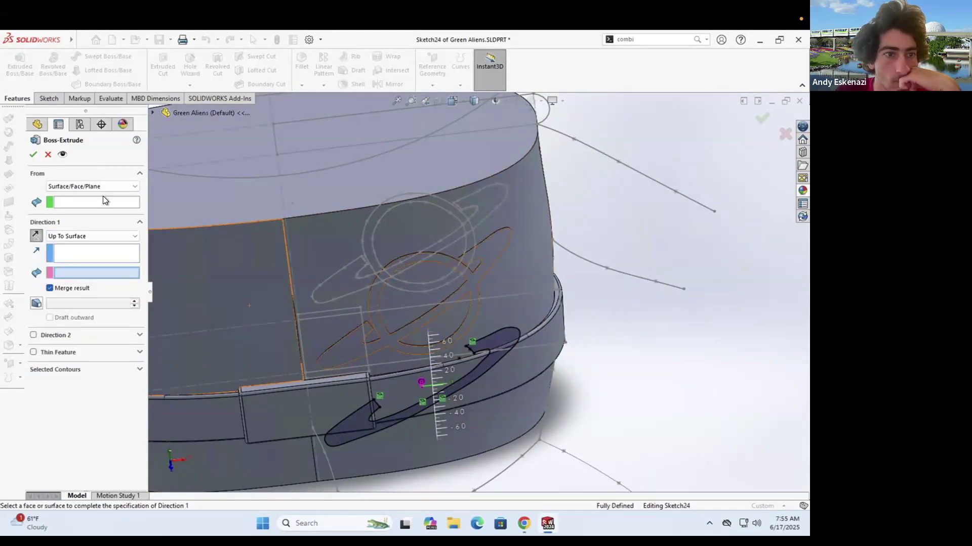
click(339, 345)
middle_drag(340, 345, 349, 357)
scroll(430, 299, up, 2)
scroll(377, 338, down, 3)
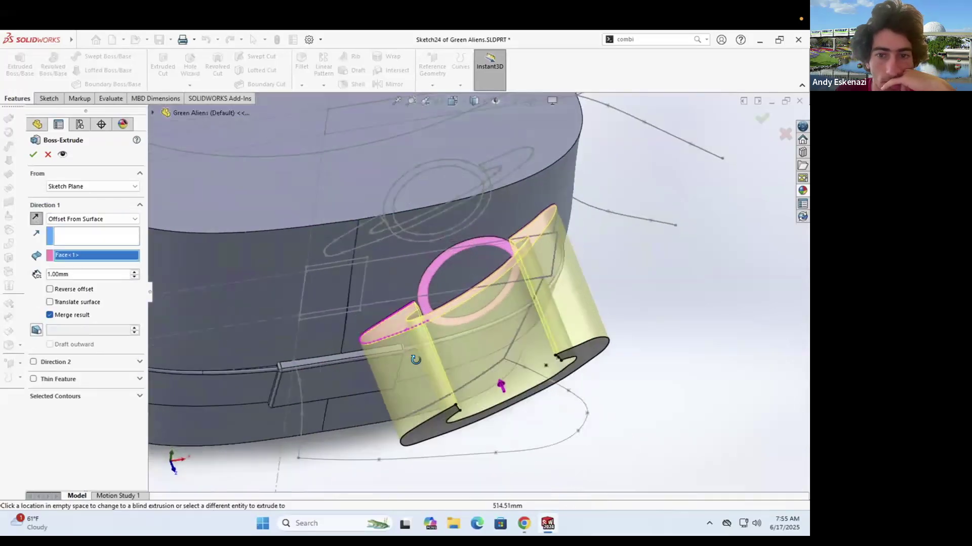
click(84, 187)
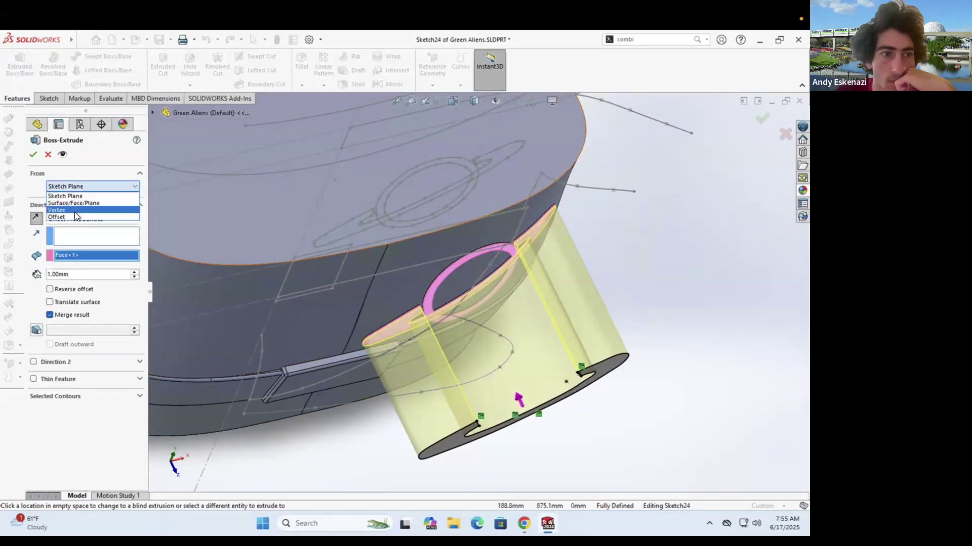
click(74, 202)
click(48, 154)
scroll(560, 296, up, 3)
scroll(430, 228, down, 2)
middle_drag(430, 228, 536, 317)
scroll(481, 297, up, 1)
scroll(481, 324, up, 3)
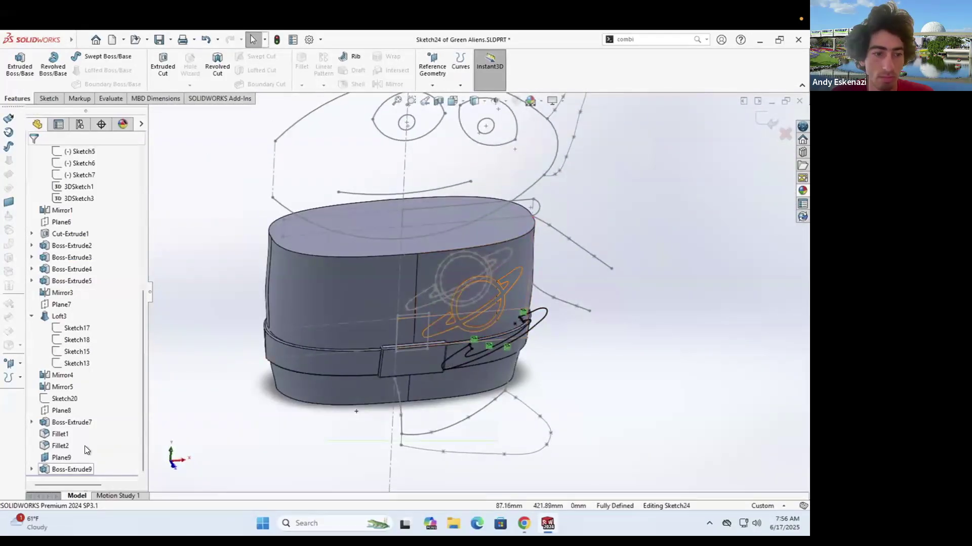
Step: Close the ring sketch and hide the reference sketch and the leftover Sketch24
right_click(441, 317)
click(473, 310)
scroll(522, 320, up, 2)
double_click(522, 320)
right_click(518, 314)
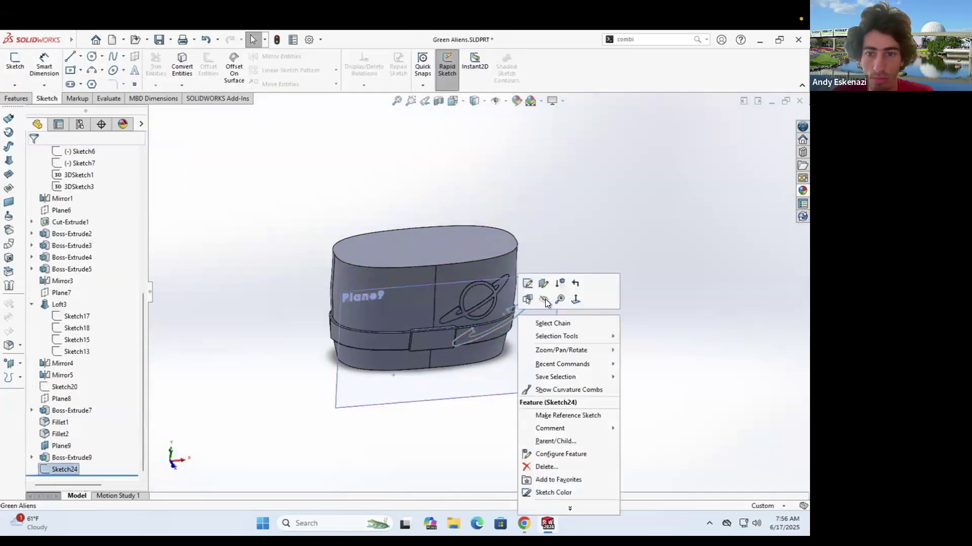
click(544, 300)
middle_drag(496, 255, 497, 260)
scroll(497, 260, down, 2)
Step: Edit the emblem extrusion's Sketch22 and delete relations on its converted entities, including at the ring's lower end
click(77, 385)
scroll(364, 324, down, 4)
mouse_move(486, 304)
middle_down()
mouse_move(439, 314)
mouse_move(466, 329)
mouse_move(440, 288)
middle_up()
scroll(466, 329, down, 4)
scroll(448, 319, up, 4)
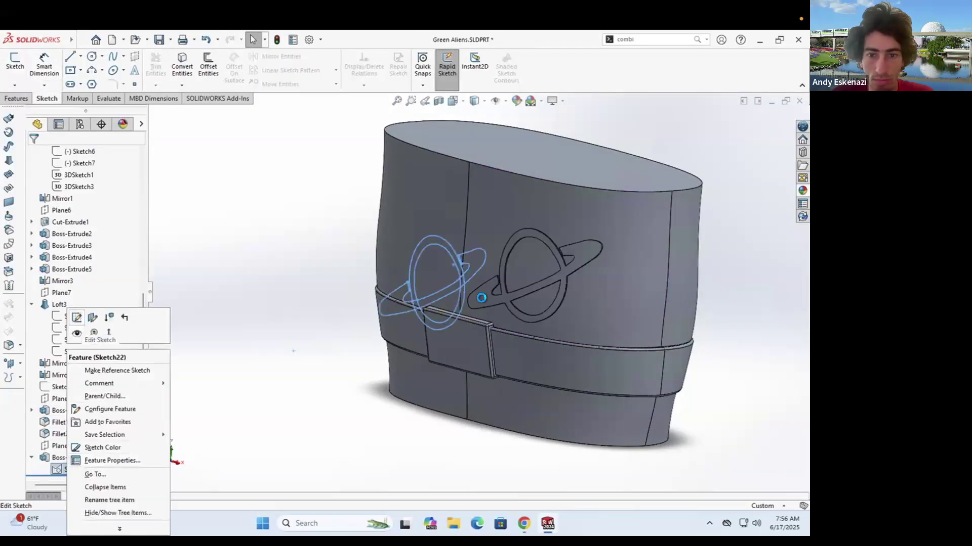
scroll(577, 281, down, 3)
right_click(572, 281)
click(599, 405)
right_click(596, 267)
click(621, 394)
scroll(540, 271, down, 7)
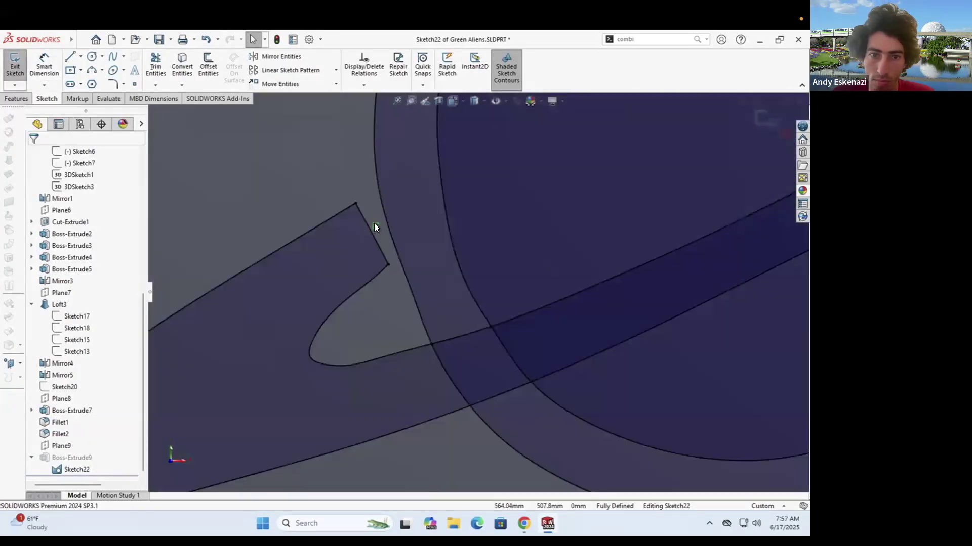
right_click(374, 223)
click(415, 350)
Step: Delete the remaining relations around the ring's upper end and the planet's circles
scroll(431, 339, up, 5)
scroll(597, 205, down, 5)
right_click(501, 257)
click(542, 397)
right_click(469, 320)
click(507, 460)
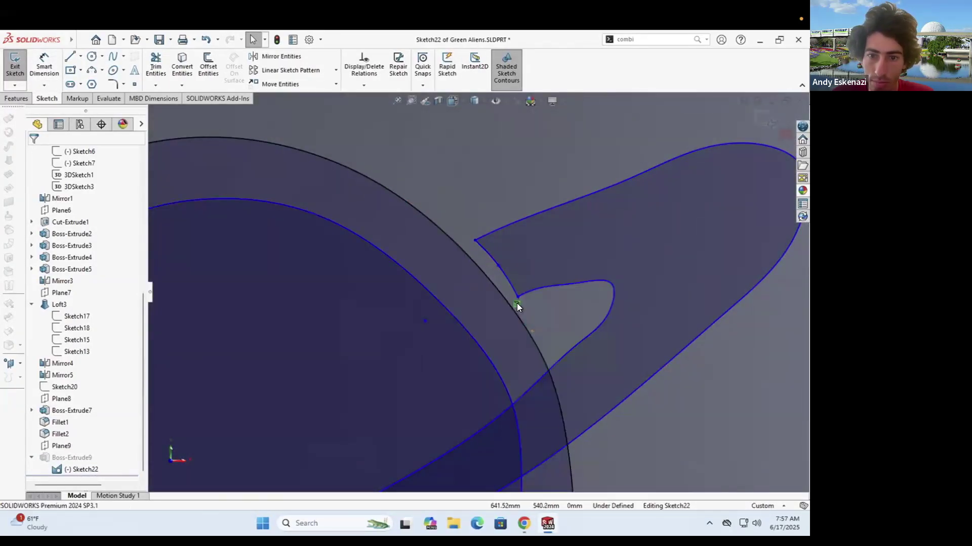
right_click(517, 304)
click(556, 444)
Step: Select the entire emblem sketch, move it slightly upward, and exit the sketch
scroll(455, 329, up, 6)
key(ctrl+a)
drag(446, 277, 445, 272)
click(15, 67)
scroll(384, 253, up, 5)
middle_drag(425, 258, 445, 285)
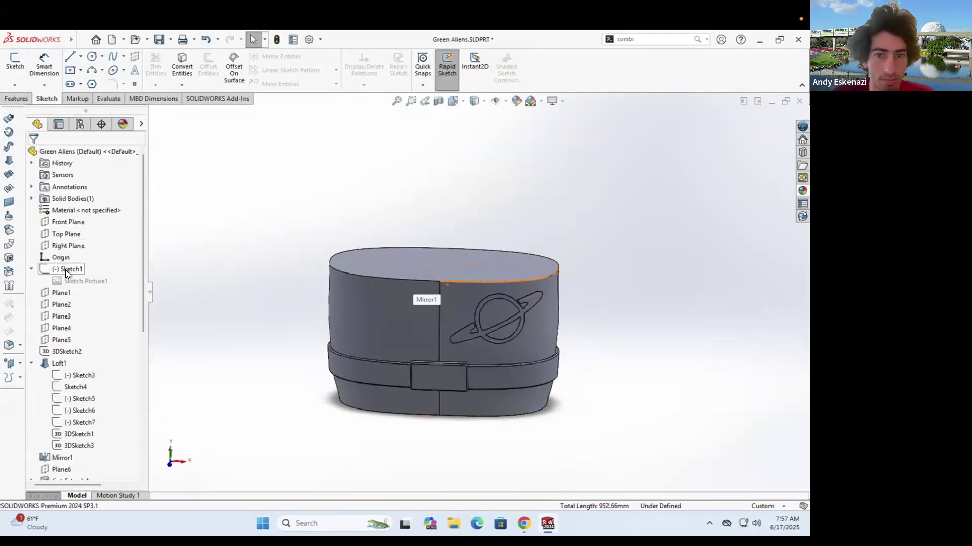
Step: Show the reference Sketch1 again and compare it with the emblem's position on the torso
right_click(65, 273)
click(75, 235)
click(15, 67)
right_click(72, 274)
click(87, 249)
scroll(450, 315, down, 7)
scroll(475, 264, down, 5)
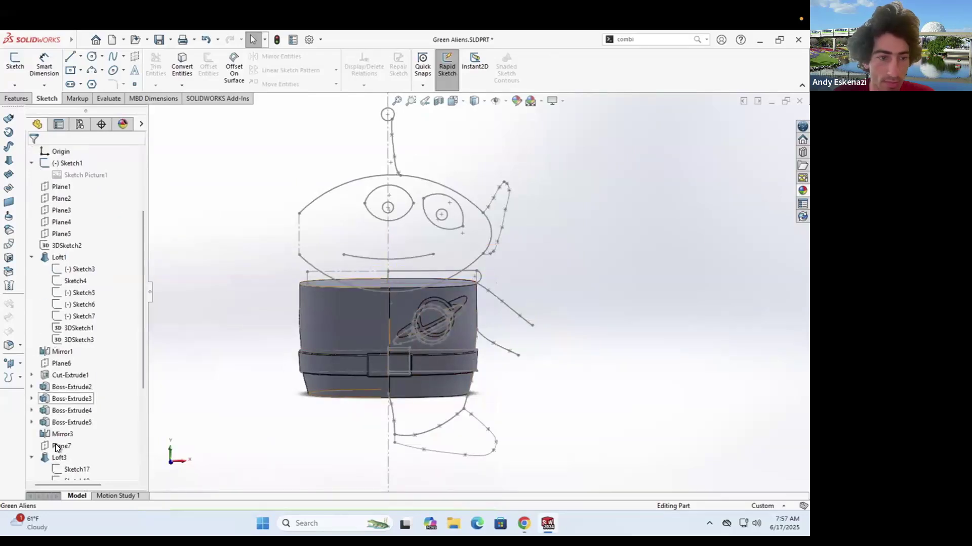
middle_drag(424, 311, 480, 324)
scroll(54, 447, down, 1)
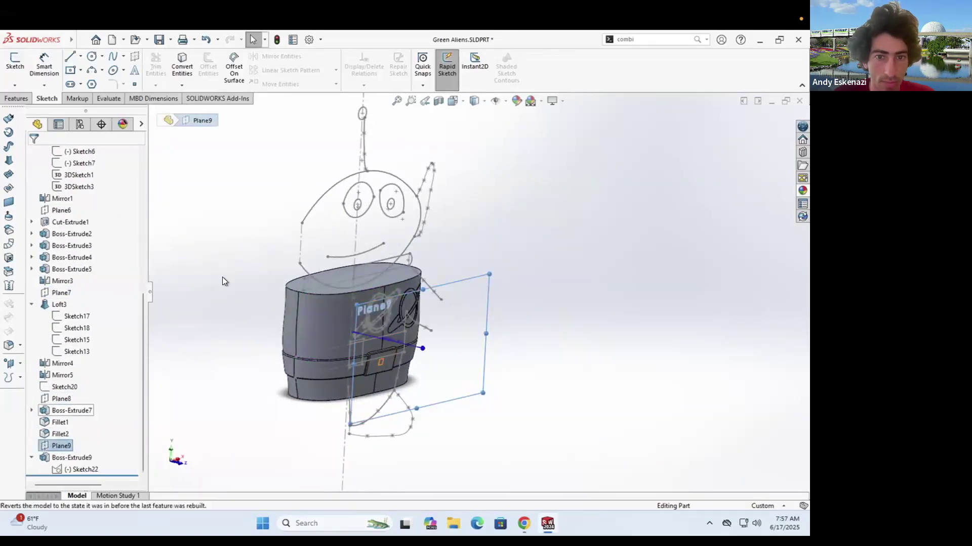
Step: Create a reference plane through the middle of the torso, parallel to its front, and hide Sketch4
scroll(403, 254, down, 7)
mouse_move(403, 254)
middle_down()
mouse_move(349, 297)
mouse_move(425, 412)
middle_up()
scroll(349, 297, up, 3)
scroll(349, 297, down, 3)
scroll(425, 412, up, 1)
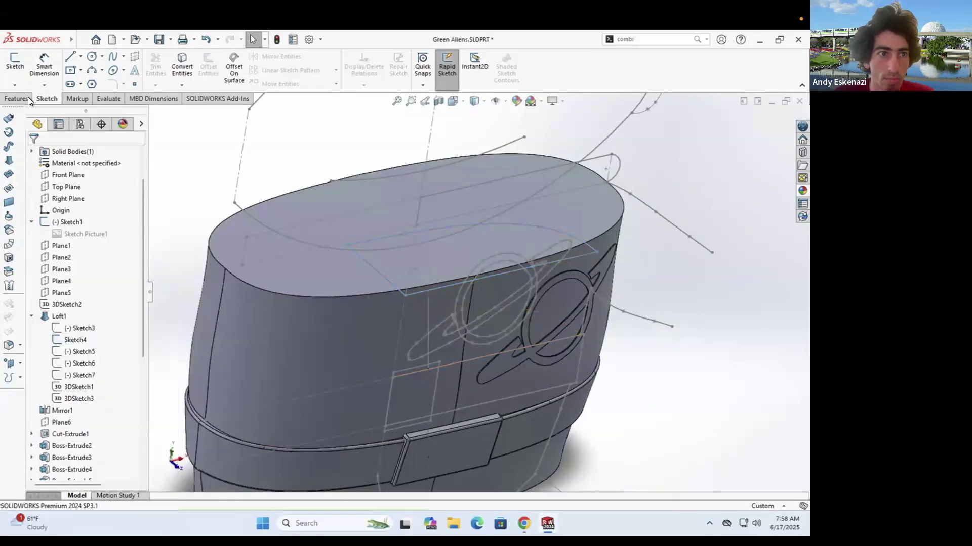
click(405, 295)
click(425, 291)
click(35, 157)
right_click(356, 252)
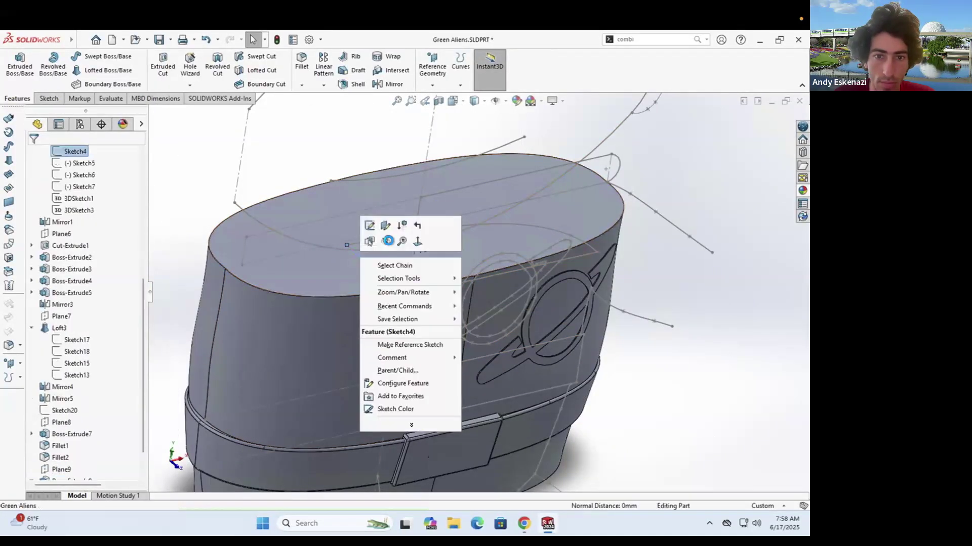
click(388, 241)
Step: Start a sketch on Plane10 and convert the reference collar arc beside the torso's top edge
click(49, 98)
scroll(190, 430, down, 2)
click(202, 478)
middle_drag(436, 281, 453, 302)
scroll(454, 302, down, 2)
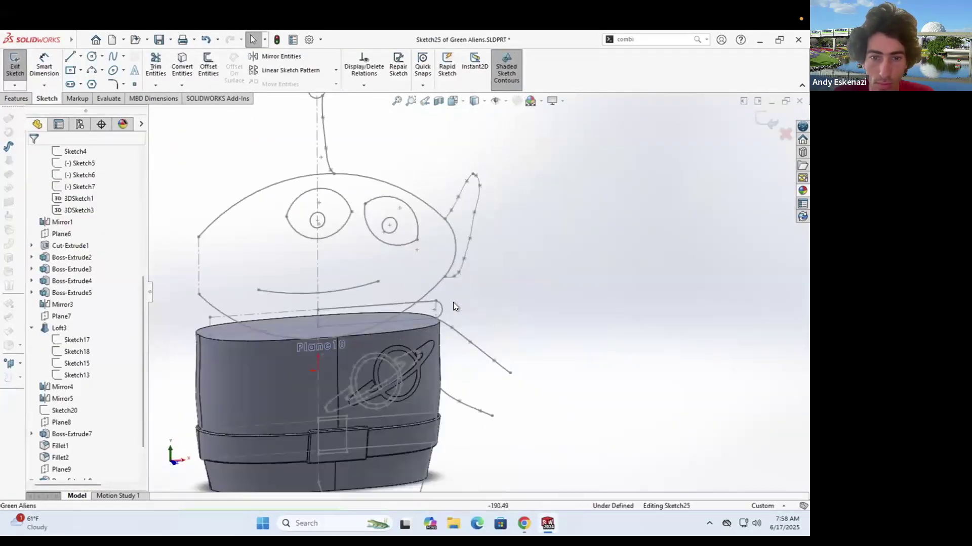
click(181, 66)
scroll(430, 324, down, 4)
click(429, 323)
scroll(430, 323, up, 3)
click(34, 154)
scroll(390, 297, down, 3)
middle_drag(390, 297, 380, 311)
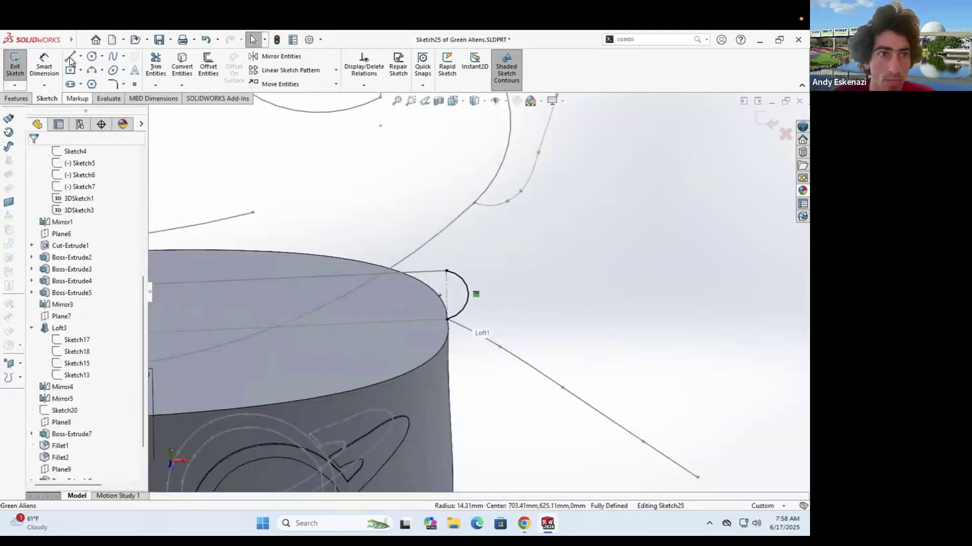
Step: Close the collar arc with straight lines reaching inward over the torso and dimension the inward extension as 10 mm
key(l)
click(446, 319)
click(447, 272)
key(Escape)
right_drag(447, 276, 436, 255)
click(437, 272)
click(436, 249)
text(10)
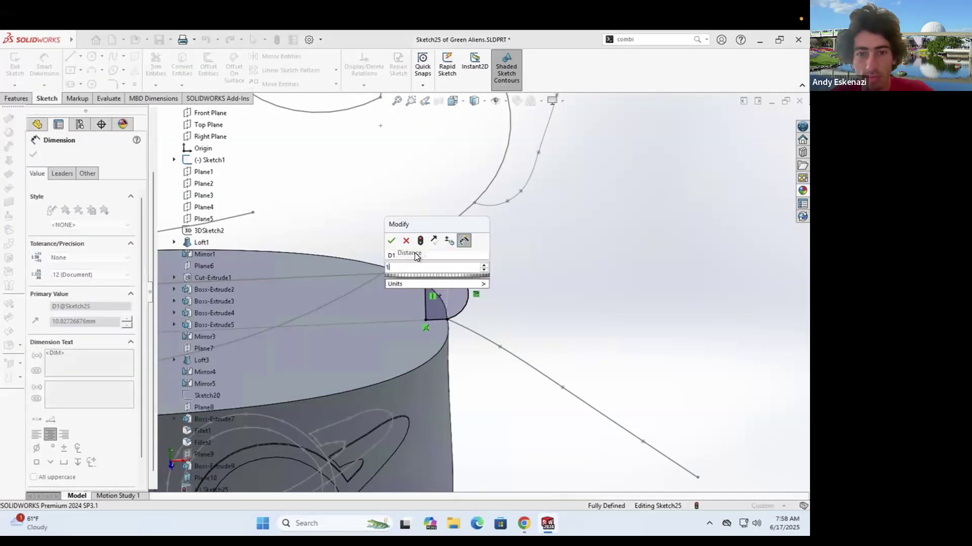
key(Return)
key(z)
key(z)
key(z)
key(z)
click(84, 57)
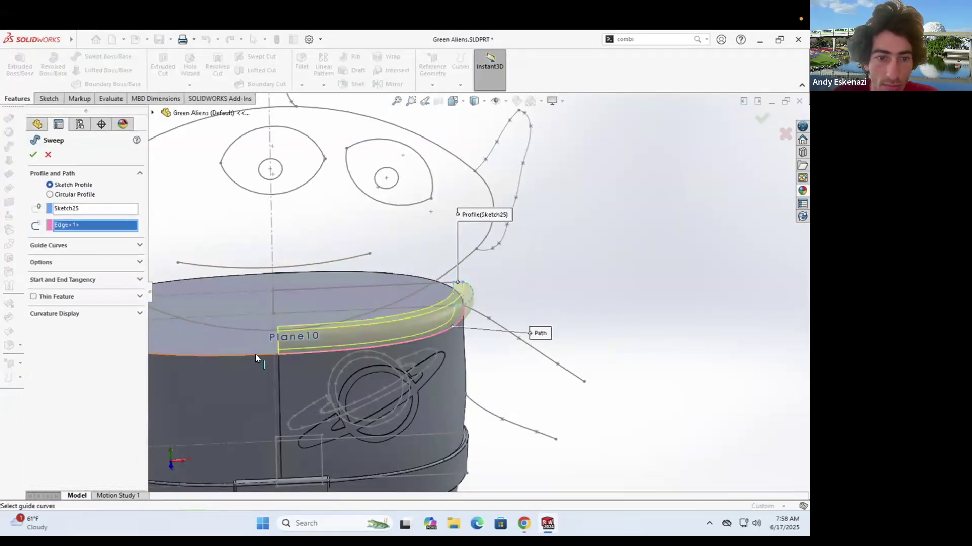
key(z)
key(z)
click(47, 155)
Step: Sketch on the torso's top face, convert its complete outline as the collar path, and exit the sketch
click(49, 98)
click(15, 65)
click(15, 65)
click(15, 64)
middle_drag(324, 142, 332, 172)
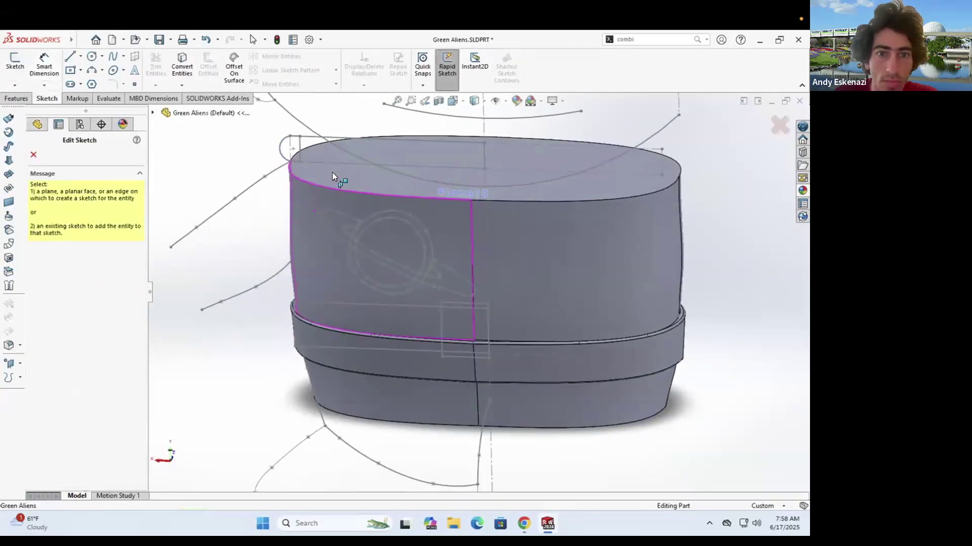
click(331, 176)
click(181, 66)
click(356, 298)
click(34, 155)
click(14, 62)
Step: Sweep the collar profile Sketch25 along the top outline Sketch26 to form the collar rim
mouse_move(425, 273)
middle_down()
mouse_move(418, 243)
mouse_move(430, 187)
middle_up()
scroll(531, 234, down, 7)
middle_drag(530, 234, 511, 390)
scroll(511, 389, up, 2)
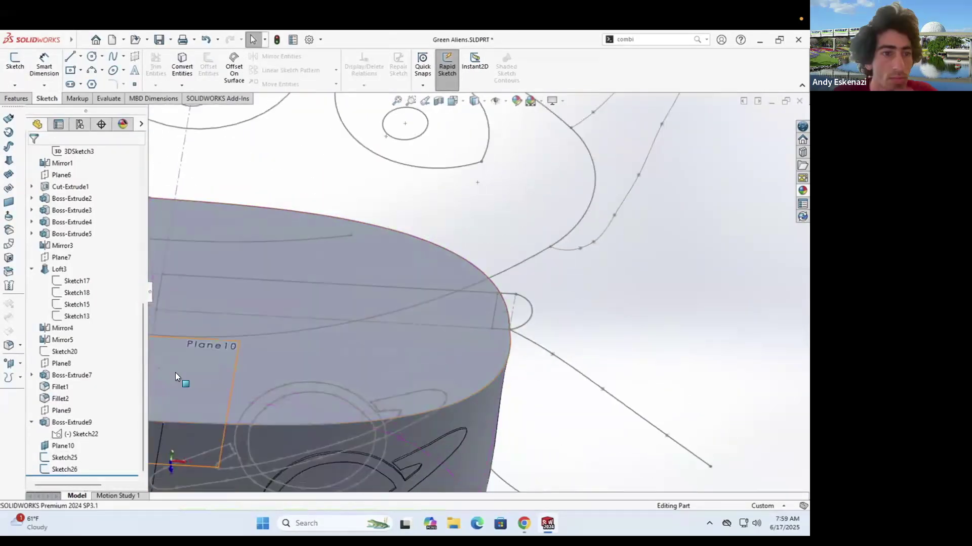
click(16, 98)
click(108, 56)
click(528, 321)
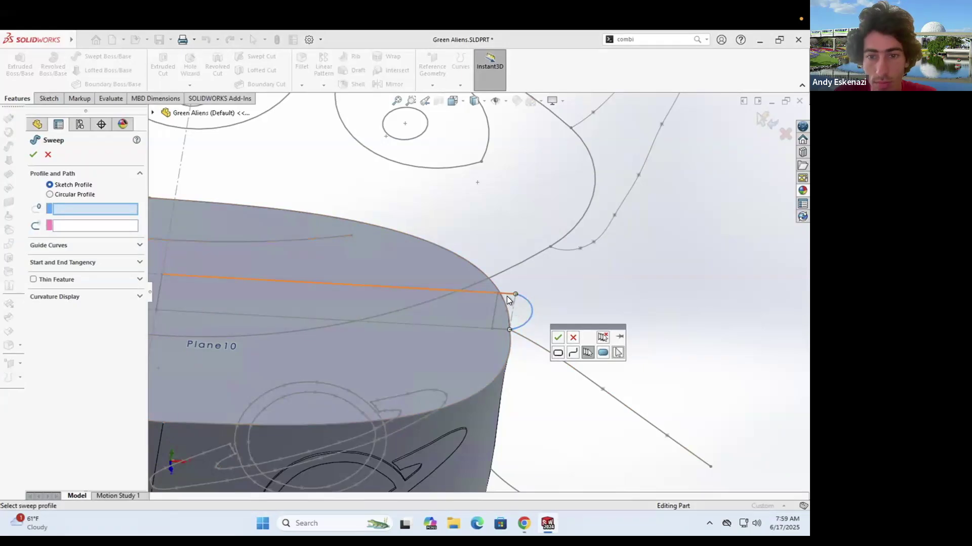
key(Escape)
click(65, 229)
click(205, 478)
scroll(521, 324, up, 5)
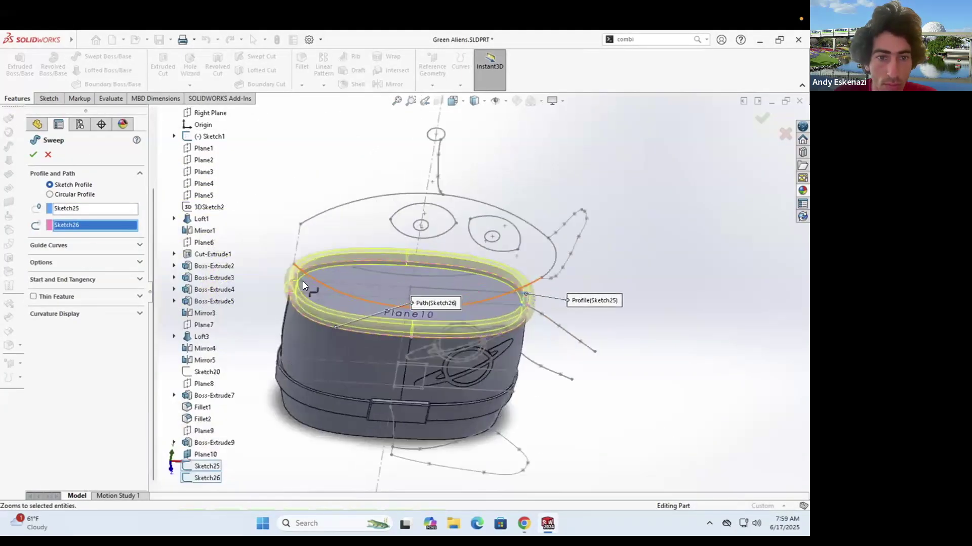
right_click(302, 282)
Step: Inspect the swept collar rim around the torso together with the head outline of the reference sketch
scroll(303, 282, down, 4)
scroll(473, 290, up, 4)
mouse_move(492, 318)
middle_down()
mouse_move(498, 327)
mouse_move(488, 331)
middle_up()
click(49, 98)
middle_drag(463, 246, 464, 216)
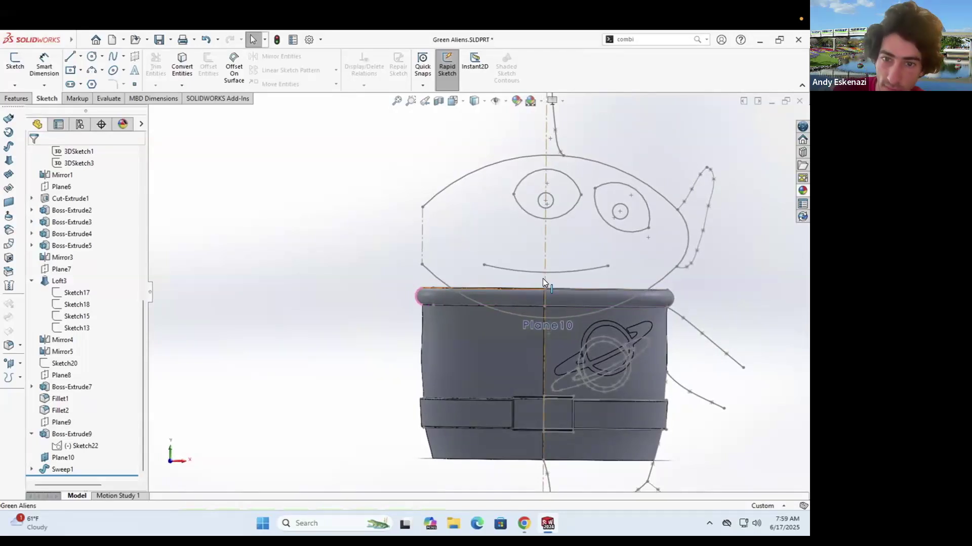
click(525, 516)
click(525, 517)
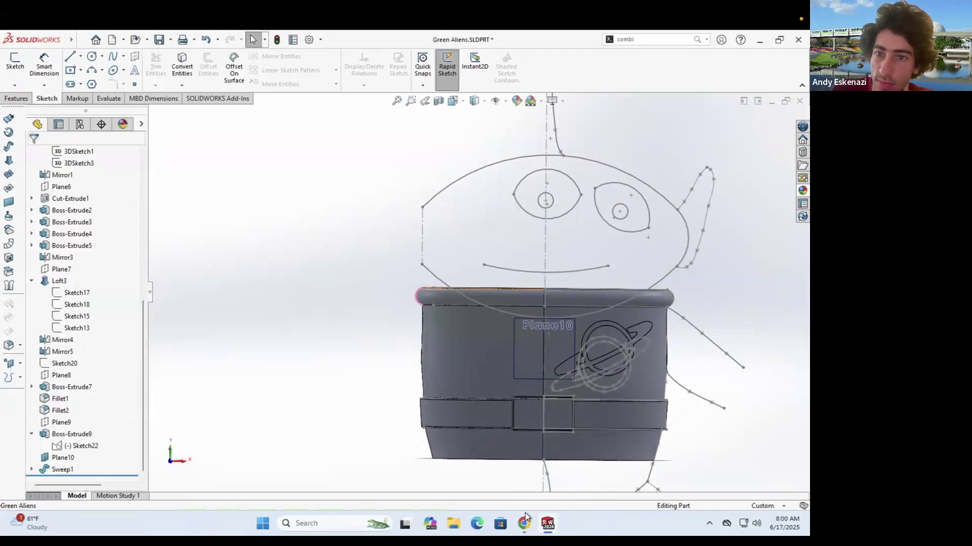
scroll(483, 289, up, 5)
middle_drag(501, 308, 530, 273)
scroll(531, 253, down, 5)
key(Escape)
scroll(595, 377, down, 3)
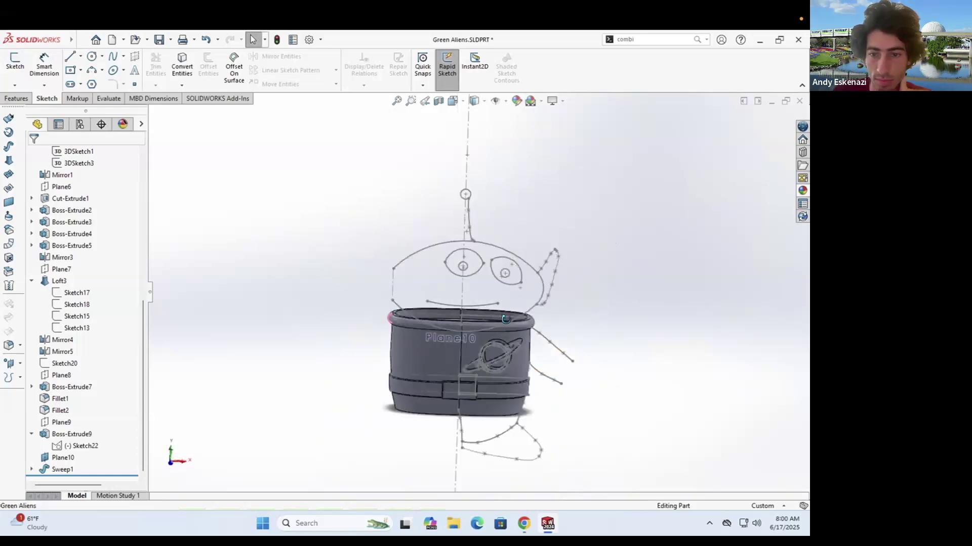
scroll(593, 354, up, 3)
Step: On Plane10, sketch a horizontal line from the head outline's side to the central axis and a vertical line up to the head's top
click(410, 331)
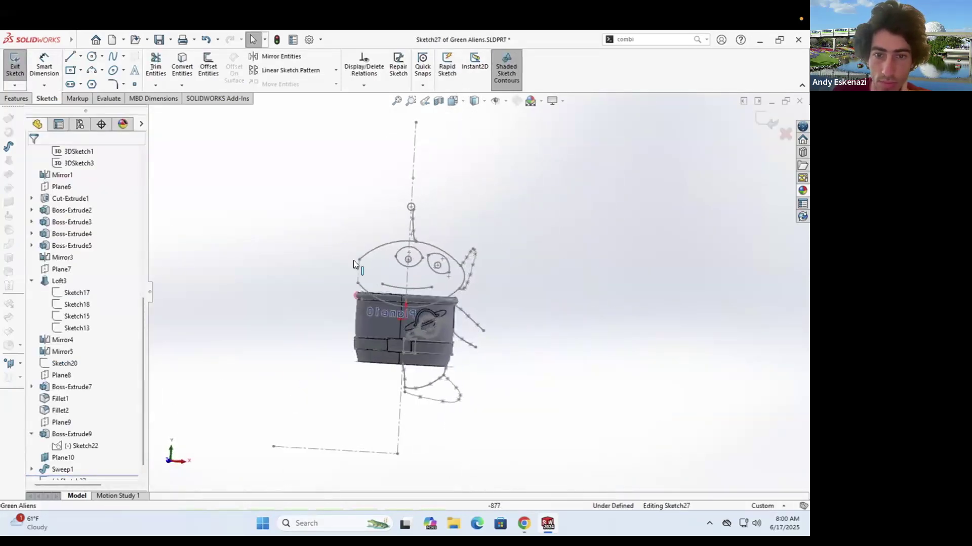
scroll(308, 267, down, 4)
middle_drag(501, 302, 494, 317)
scroll(496, 318, up, 1)
key(l)
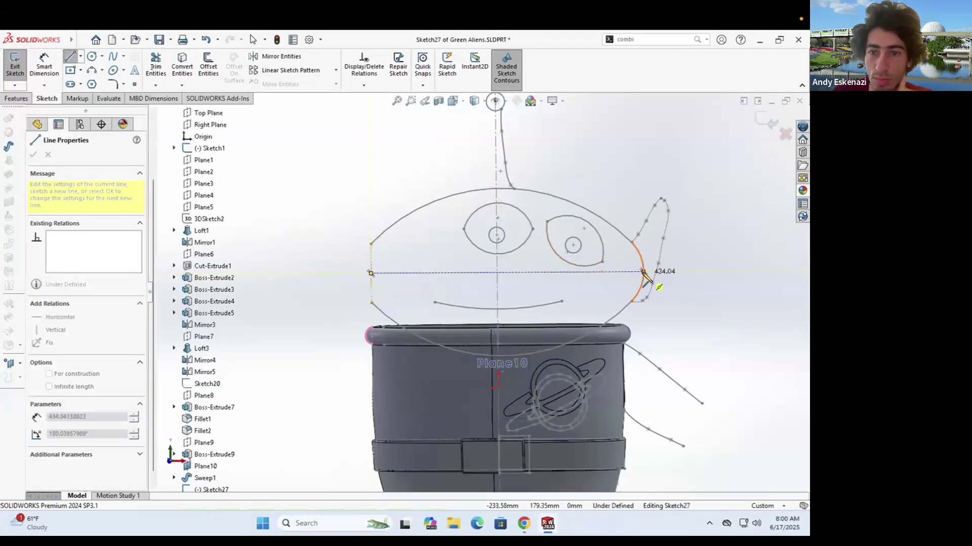
click(75, 59)
click(644, 272)
click(496, 273)
key(Escape)
mouse_move(518, 284)
middle_down()
mouse_move(432, 240)
mouse_move(465, 303)
middle_up()
scroll(433, 241, down, 2)
key(l)
click(420, 318)
click(420, 212)
Step: Convert the reference head's upper curve and side arc into the sketch
click(181, 64)
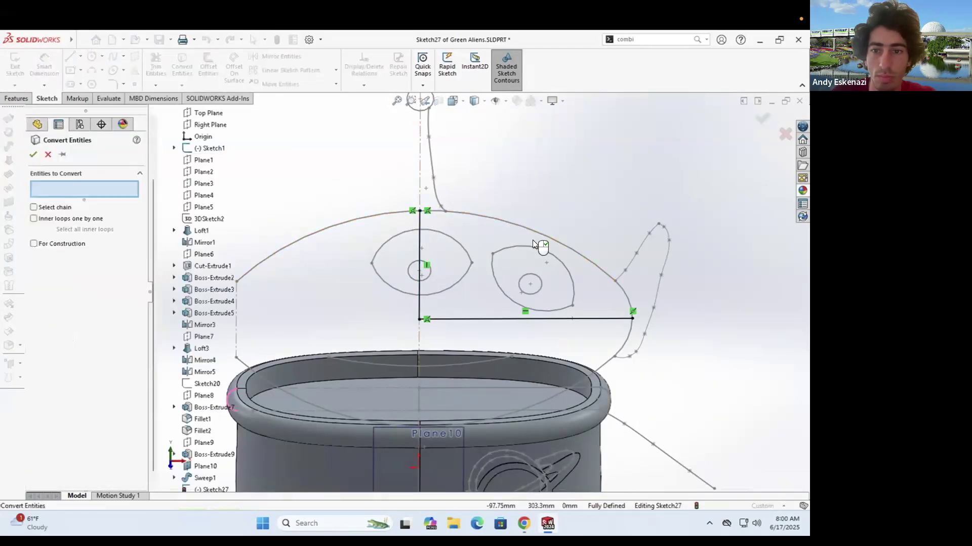
scroll(636, 284, down, 2)
click(559, 242)
click(622, 306)
click(34, 155)
Step: Make the horizontal head line construction geometry and trim the side arc below it
click(155, 65)
click(617, 371)
key(Escape)
scroll(466, 350, up, 2)
key(ctrl+z)
right_click(439, 322)
click(471, 294)
click(71, 56)
key(Escape)
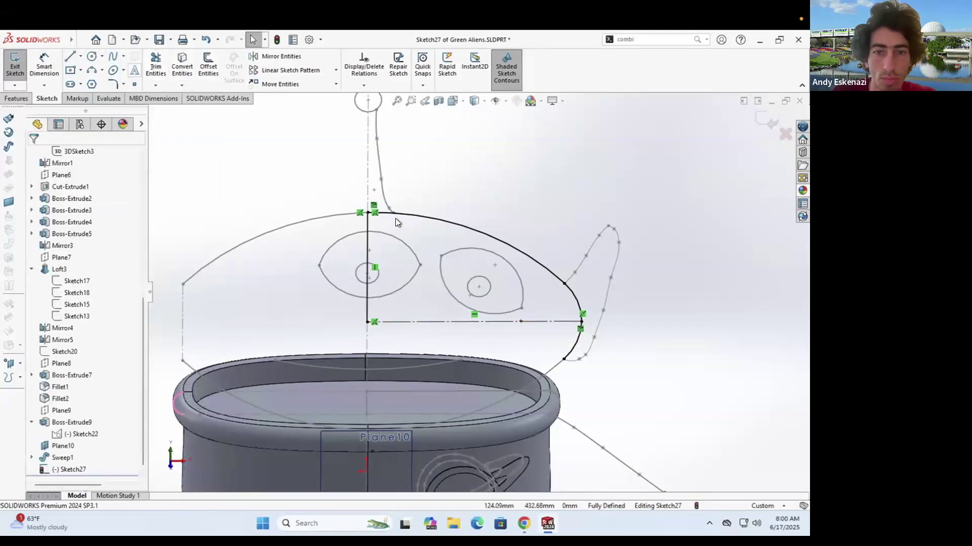
click(573, 351)
key(Escape)
Step: Try mirroring the quarter head profile about the horizontal line, then undo the mirror
click(260, 58)
click(367, 226)
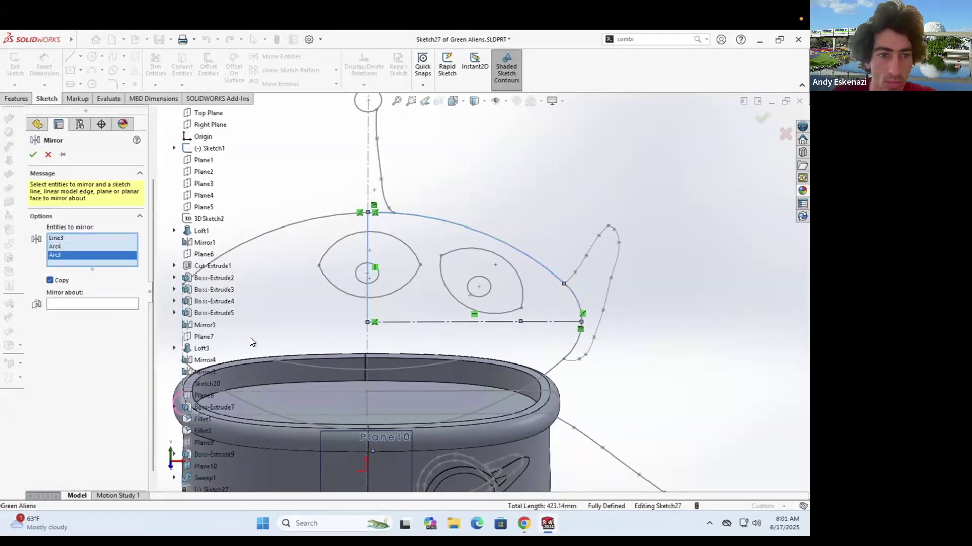
click(33, 154)
scroll(385, 283, up, 3)
middle_drag(426, 276, 479, 334)
scroll(479, 334, up, 1)
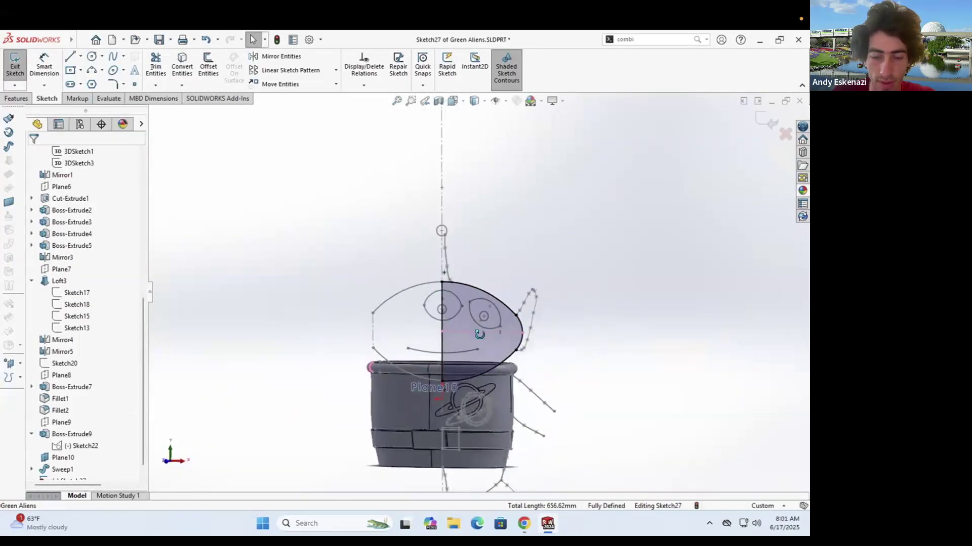
scroll(511, 323, down, 3)
key(ctrl+z)
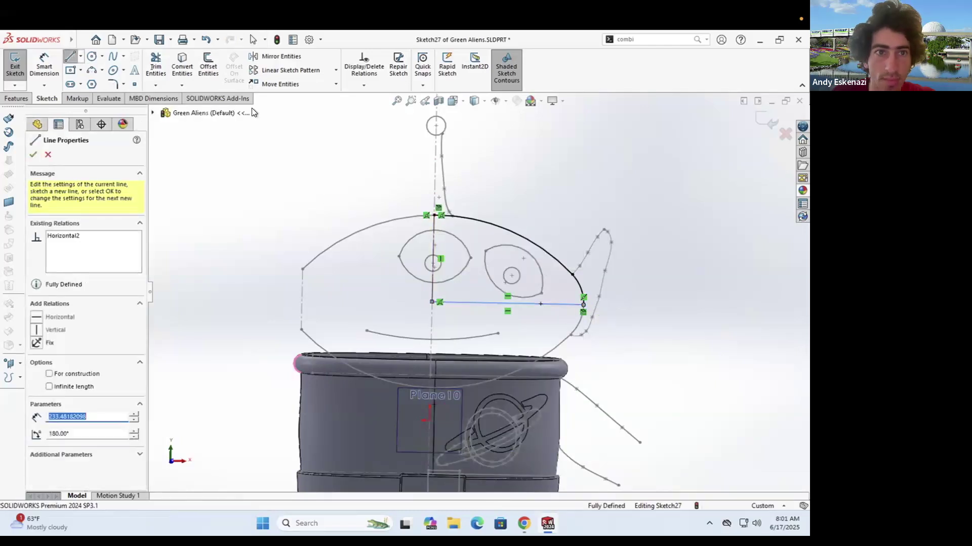
Step: Mirror the upper head profile about the vertical centreline, with a solid horizontal line closing its base
key(Escape)
key(m)
click(33, 154)
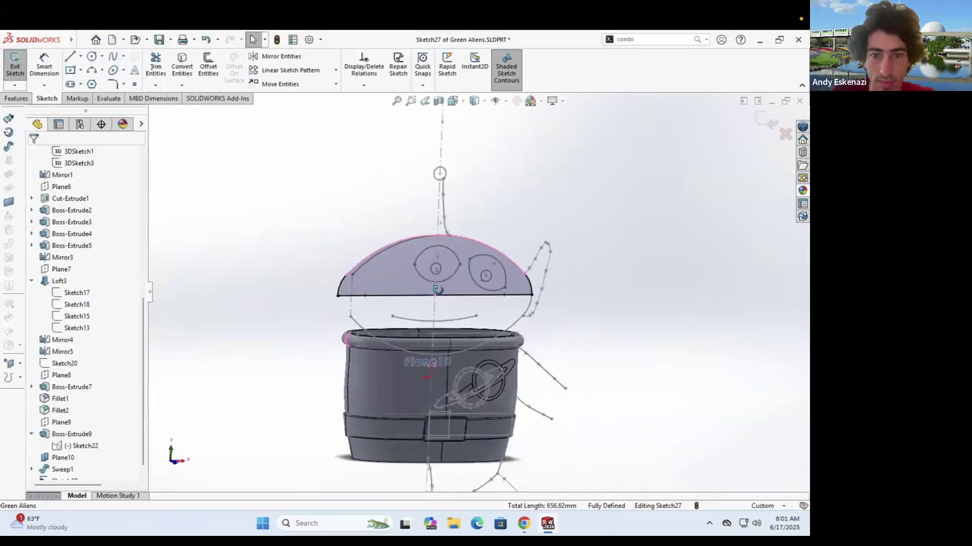
Step: Revolve the upper head profile about its horizontal base line to form the solid head
click(16, 98)
middle_drag(406, 329, 408, 345)
scroll(407, 331, down, 3)
click(33, 154)
mouse_move(366, 288)
middle_down()
mouse_move(497, 308)
mouse_move(444, 315)
mouse_move(445, 331)
middle_up()
scroll(444, 314, up, 3)
scroll(446, 331, down, 5)
Step: Start a sketch on the torso's flat face inside the collar and convert the rim's inner outline
click(49, 99)
click(433, 256)
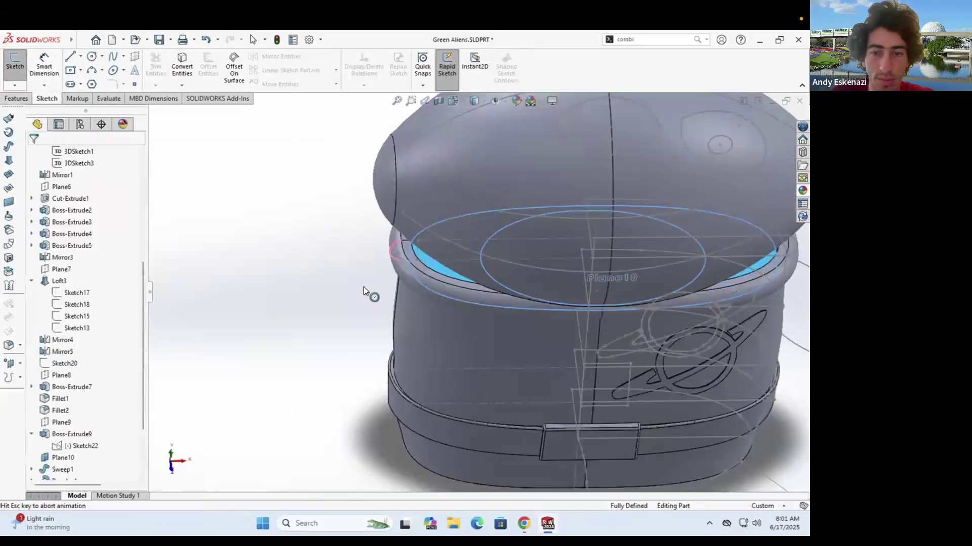
click(15, 66)
scroll(403, 305, up, 5)
scroll(355, 314, down, 5)
click(182, 67)
click(389, 316)
click(34, 155)
Step: Try to extrude the converted collar outline with Up To Surface, including a second direction
click(17, 99)
click(20, 65)
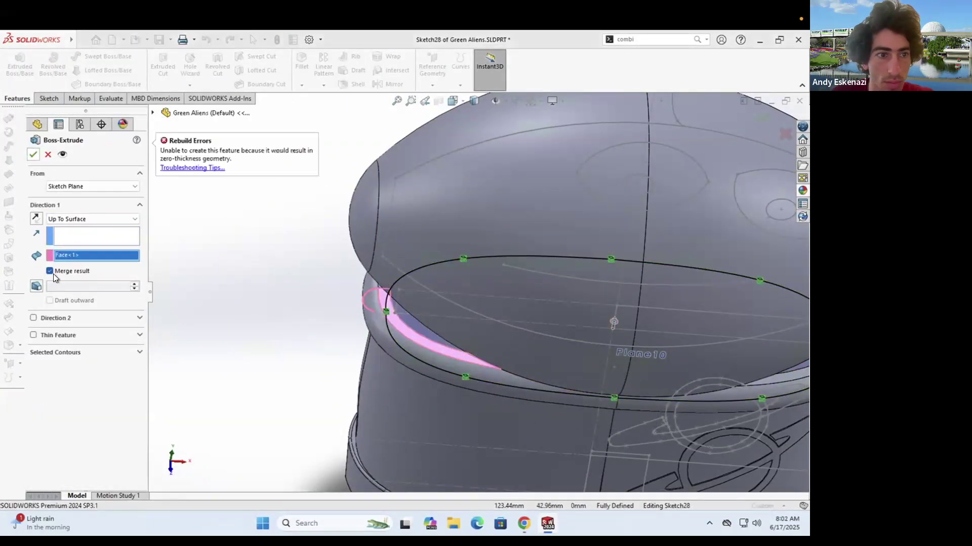
click(33, 318)
mouse_move(433, 326)
middle_down()
mouse_move(439, 354)
mouse_move(411, 332)
middle_up()
scroll(410, 332, up, 4)
key(Escape)
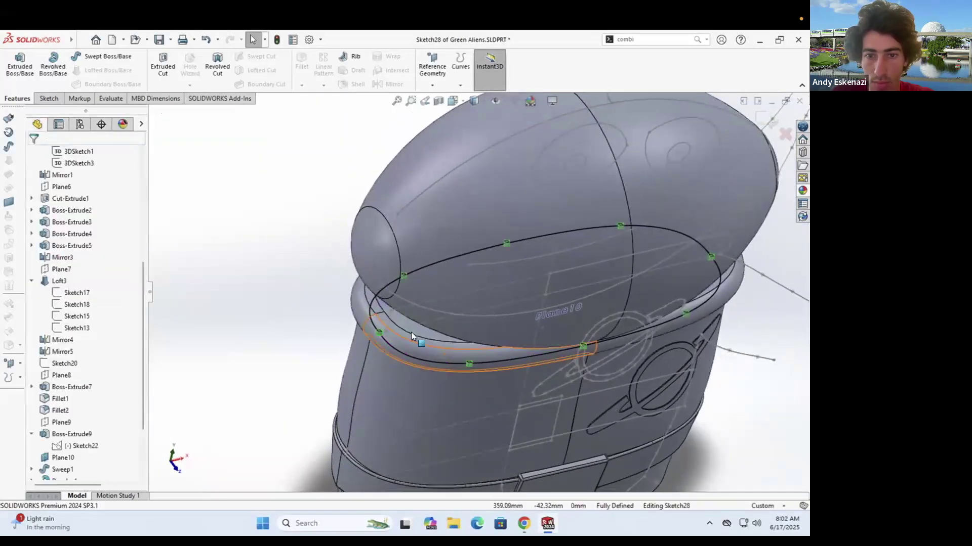
Step: Roll the model back to before Revolve1 and delete the unused Sketch28
scroll(93, 471, down, 1)
drag(109, 450, 108, 451)
right_click(68, 468)
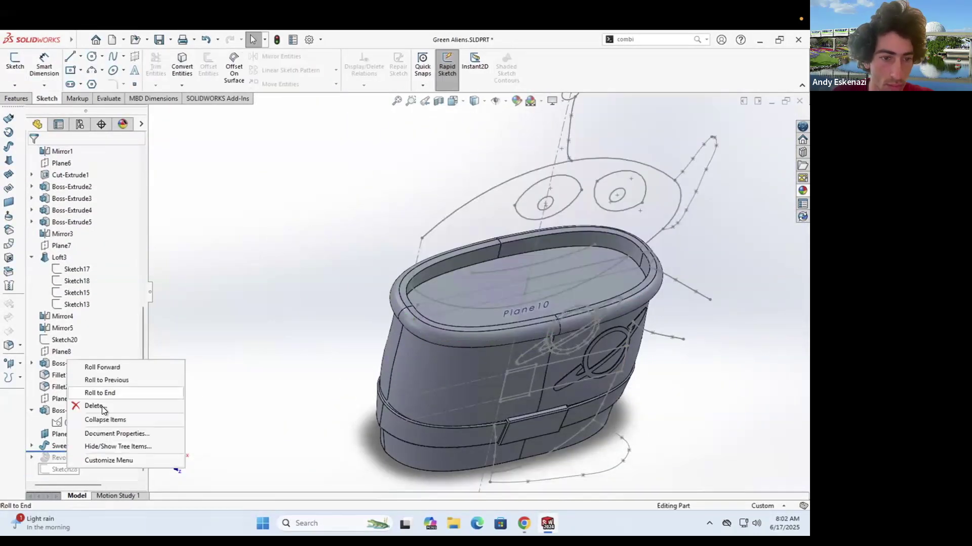
click(102, 406)
key(Return)
Step: With the head rolled back, sketch on the recessed face inside the collar and convert its outline
click(15, 65)
click(450, 317)
click(364, 274)
click(32, 156)
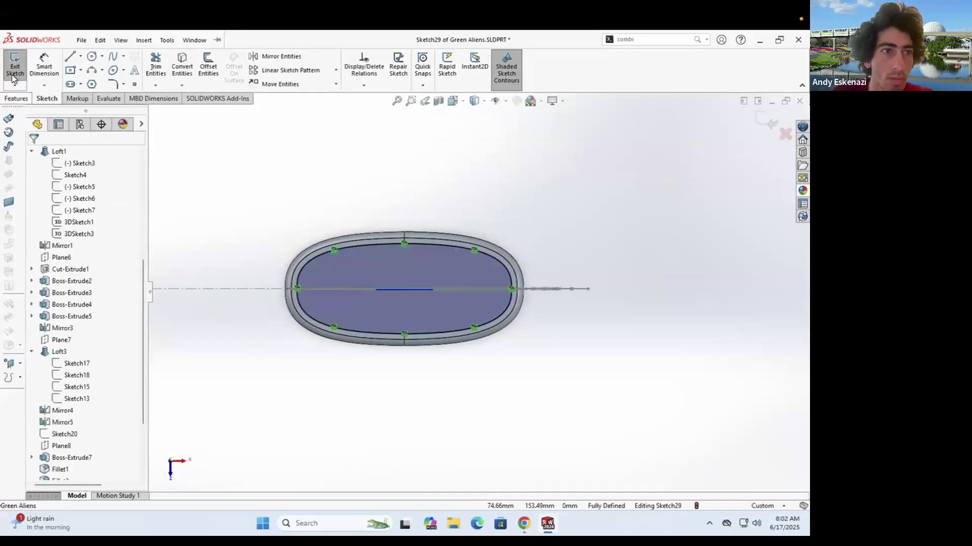
Step: Extrude the converted outline up to the top of the collar rim to fill the recess
click(20, 66)
scroll(305, 254, down, 7)
click(82, 218)
click(81, 256)
click(292, 288)
click(32, 155)
scroll(488, 348, up, 5)
middle_drag(488, 348, 487, 243)
scroll(89, 467, down, 3)
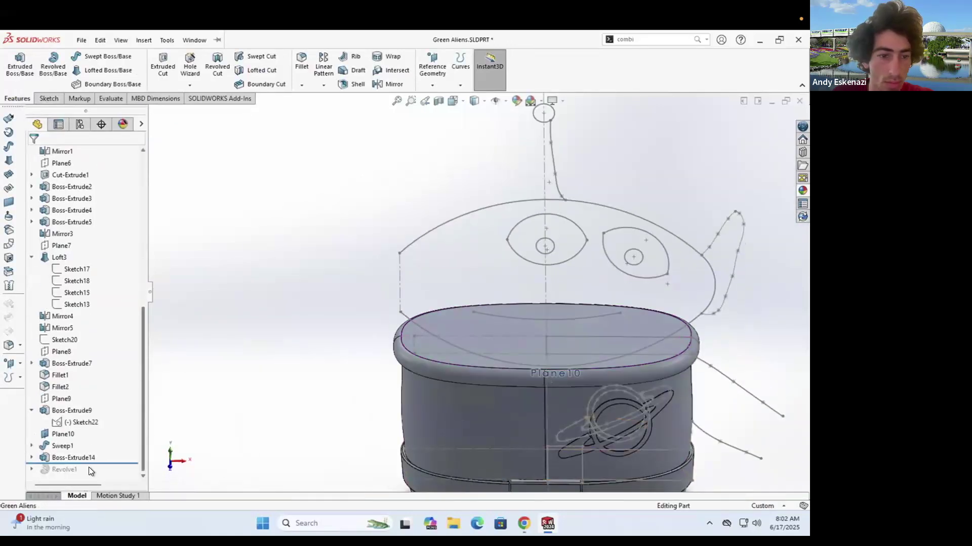
Step: Roll the model forward past Revolve1 to restore the head above the filled collar
drag(89, 464, 90, 476)
middle_drag(409, 319, 492, 300)
scroll(491, 299, up, 2)
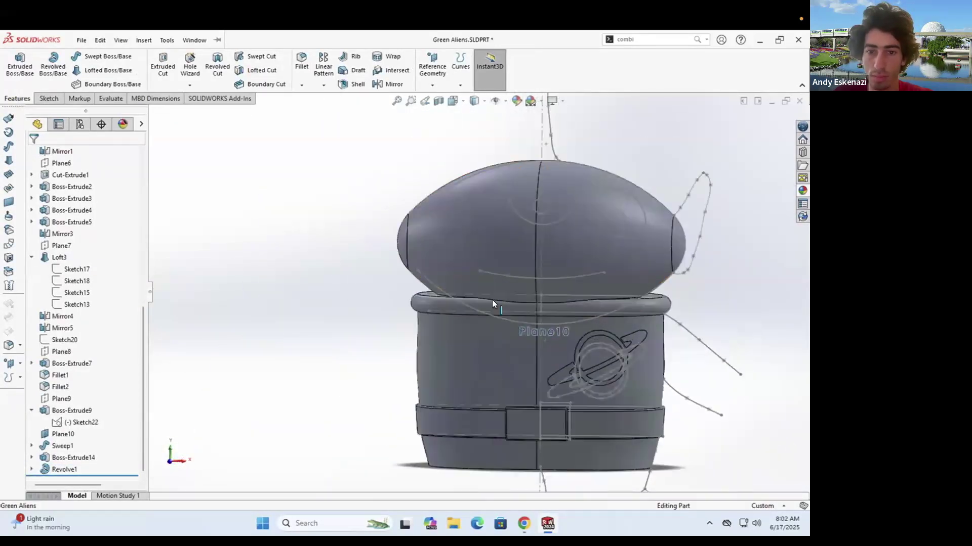
Step: Check the browser reference and examine how the head meets the collar rim, with the head rolled back and restored
mouse_move(739, 275)
middle_down()
mouse_move(456, 277)
mouse_move(501, 303)
mouse_move(422, 261)
middle_up()
click(524, 524)
click(524, 523)
scroll(525, 299, down, 4)
scroll(422, 262, up, 1)
scroll(523, 278, down, 1)
middle_drag(524, 277, 501, 275)
scroll(501, 275, up, 2)
scroll(501, 276, down, 1)
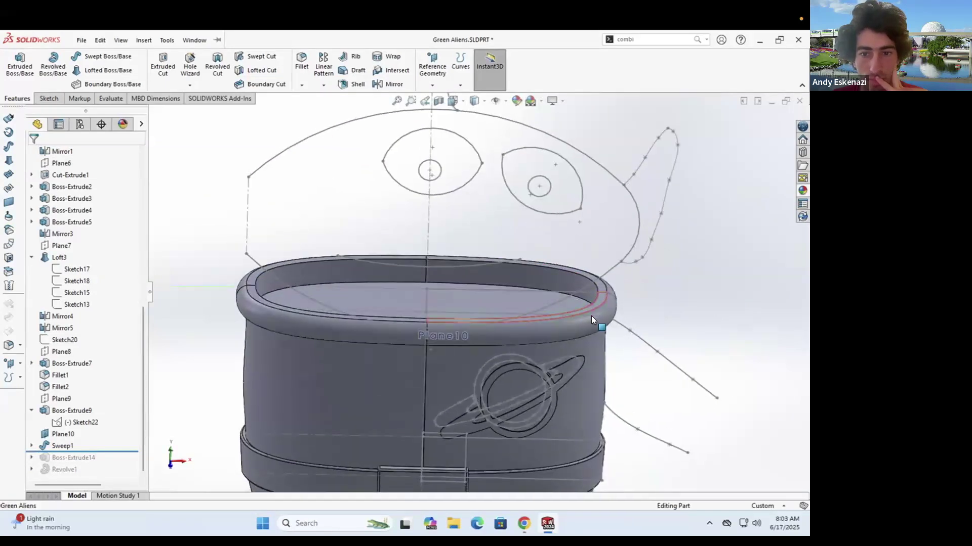
drag(118, 474, 118, 476)
scroll(390, 238, up, 1)
middle_drag(304, 247, 284, 253)
scroll(385, 243, up, 2)
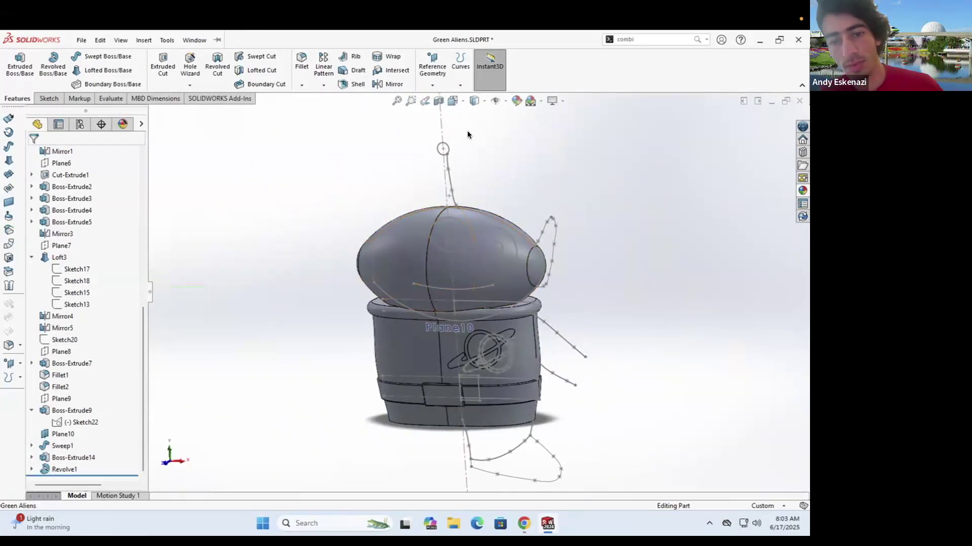
scroll(483, 339, down, 4)
middle_drag(482, 339, 515, 348)
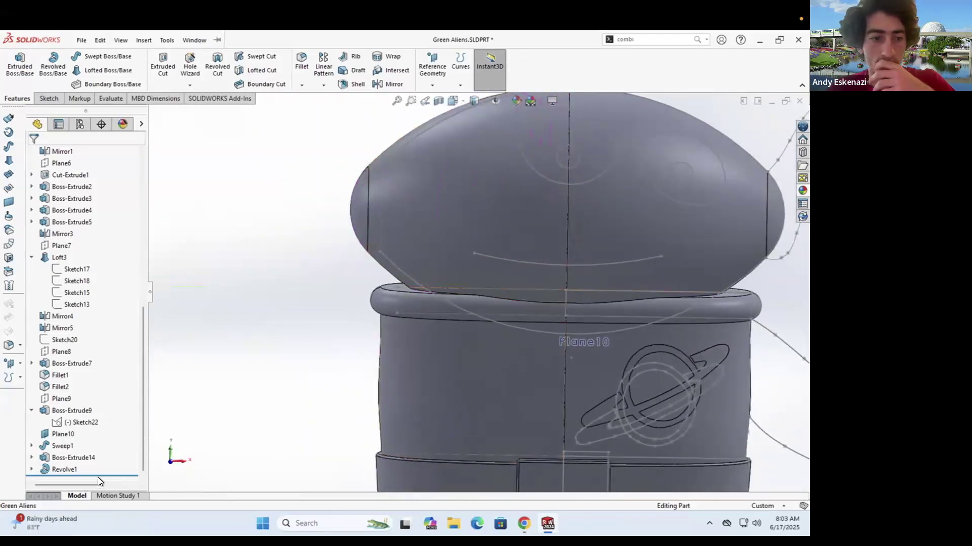
Step: With the recess extrusion and head rolled back, edit Sketch25 to offset the collar profile outward and rebuild the sweep
drag(113, 464, 107, 450)
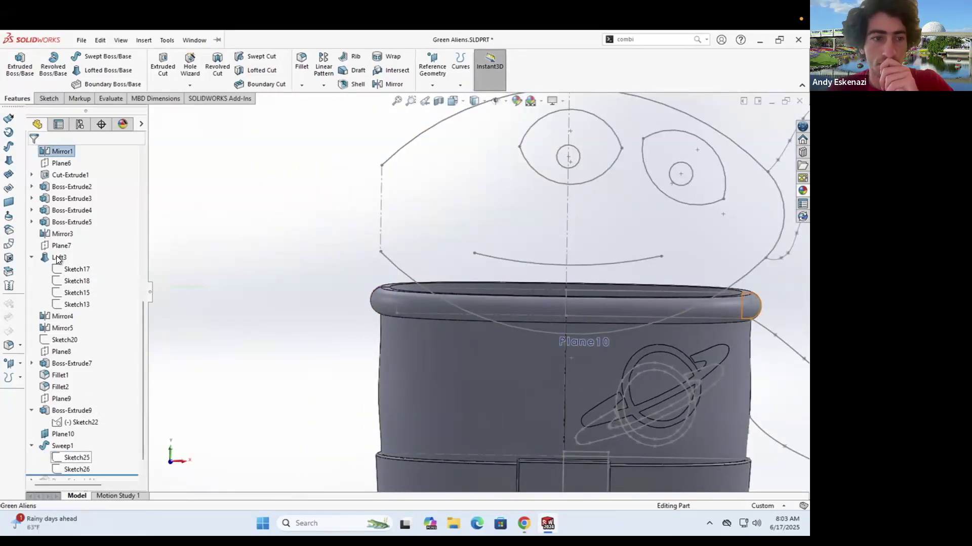
right_click(66, 457)
click(69, 290)
scroll(646, 284, down, 1)
mouse_move(581, 306)
middle_down()
mouse_move(645, 285)
mouse_move(572, 278)
middle_up()
scroll(573, 277, down, 4)
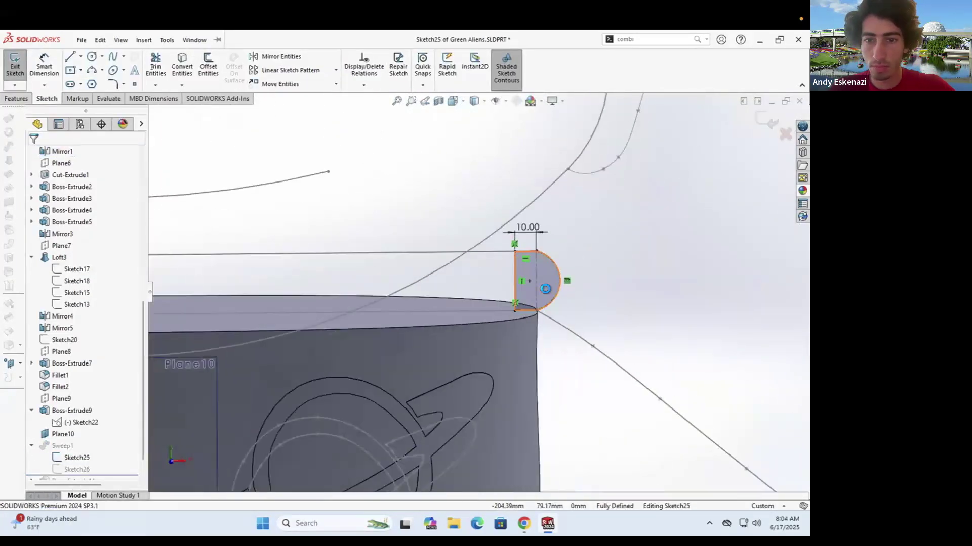
scroll(524, 303, down, 2)
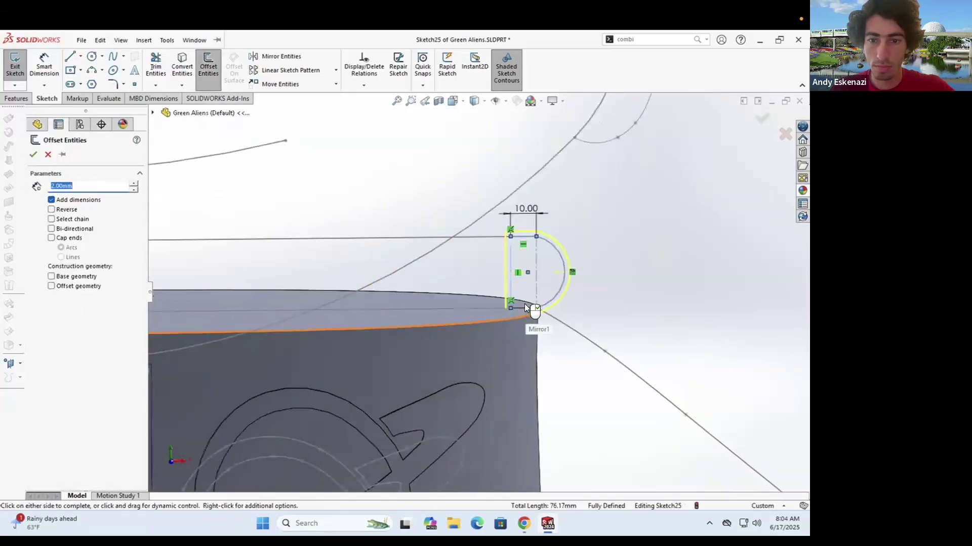
scroll(448, 284, up, 2)
click(14, 66)
scroll(478, 309, up, 4)
mouse_move(479, 310)
middle_down()
mouse_move(388, 205)
mouse_move(342, 279)
mouse_move(354, 277)
middle_up()
scroll(388, 205, down, 6)
scroll(388, 205, up, 6)
scroll(126, 451, down, 1)
Step: Roll the model forward past Revolve1 and examine how the head sits on the thicker collar
drag(126, 451, 126, 475)
scroll(543, 250, down, 4)
scroll(542, 251, up, 3)
middle_drag(324, 238, 374, 248)
scroll(392, 261, up, 2)
scroll(503, 272, down, 5)
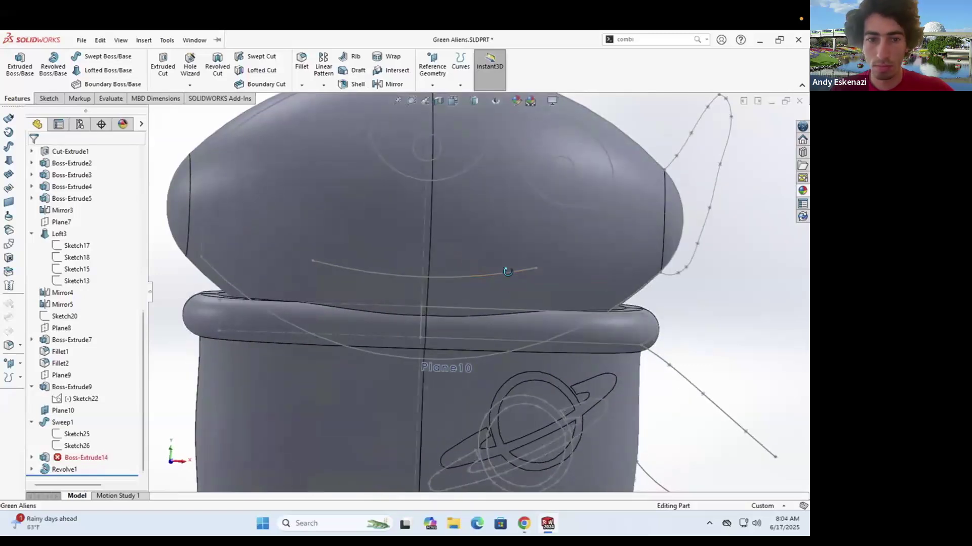
scroll(468, 330, up, 2)
scroll(312, 296, down, 2)
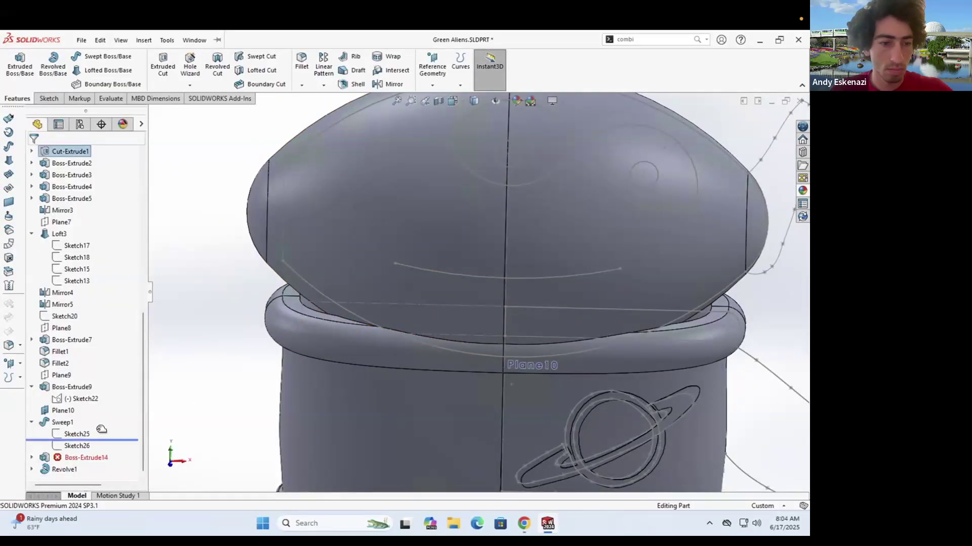
Step: Roll back to just after Sweep1 and set the collar profile's offset in Sketch25 to 8 mm
drag(101, 430, 81, 450)
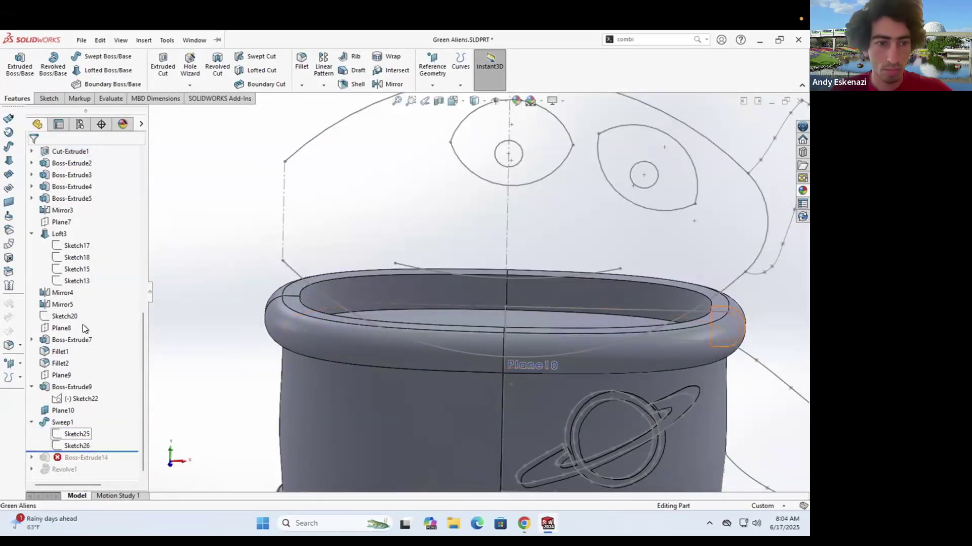
scroll(276, 144, down, 6)
double_click(339, 161)
key(Escape)
double_click(261, 252)
text(8)
key(Return)
scroll(464, 280, up, 8)
scroll(465, 280, down, 1)
Step: Make the collar profile's outer straight inner edge construction geometry and set the 10 mm width dimension to 2 mm
click(524, 523)
click(575, 216)
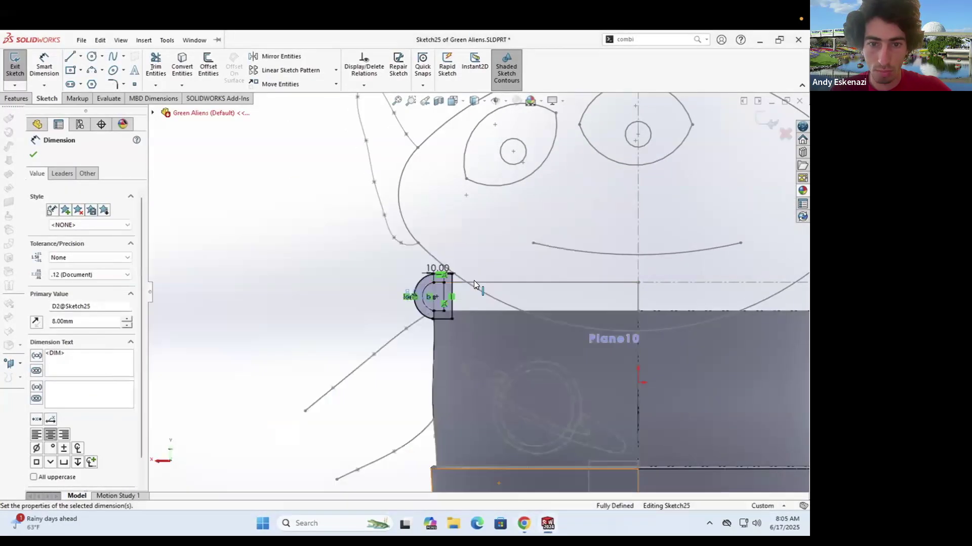
scroll(475, 280, down, 5)
right_click(416, 276)
click(437, 263)
scroll(390, 262, down, 2)
double_click(371, 257)
text(5)
key(Return)
double_click(366, 258)
text(2)
key(Return)
Step: Close the collar profile's inner side with a three-point arc and rebuild the swept rim
right_drag(427, 277, 405, 317)
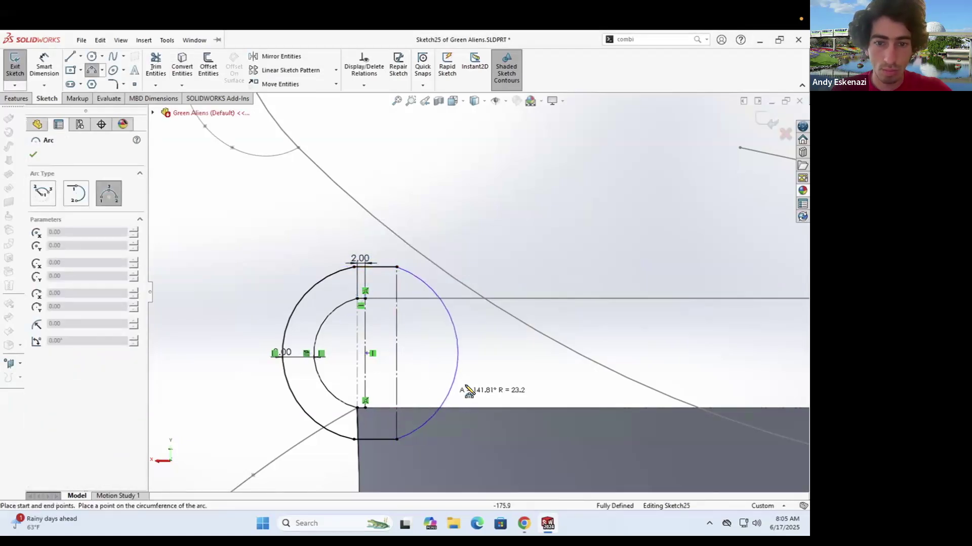
click(483, 374)
key(Escape)
key(ctrl+b)
scroll(484, 343, up, 4)
mouse_move(484, 343)
middle_down()
mouse_move(430, 374)
mouse_move(237, 398)
middle_up()
scroll(237, 398, up, 4)
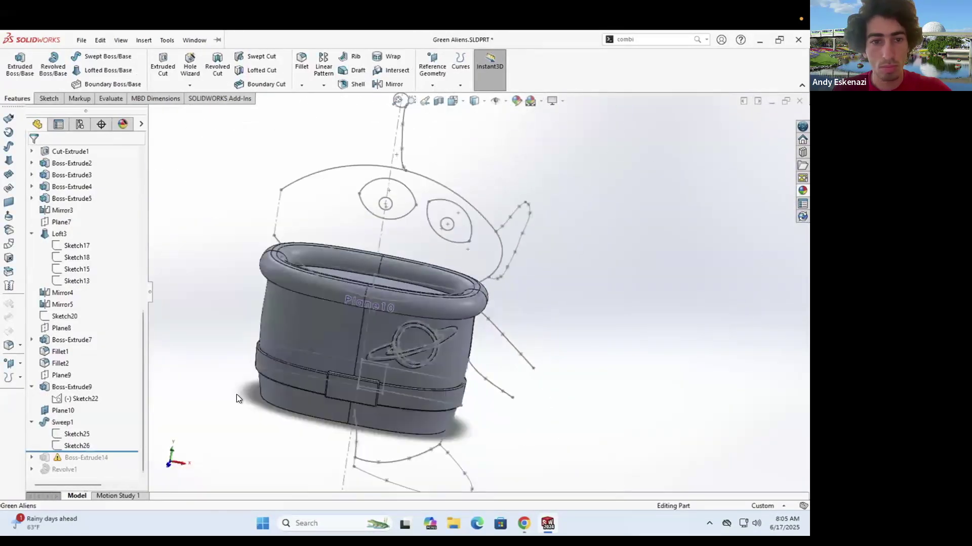
scroll(298, 259, down, 3)
drag(112, 452, 112, 473)
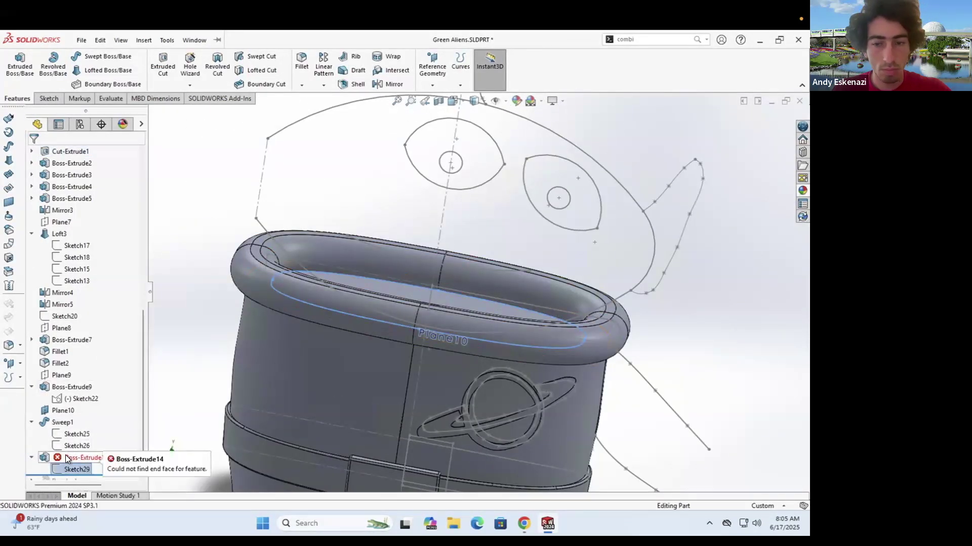
click(66, 459)
click(75, 426)
scroll(321, 283, down, 3)
middle_drag(314, 253, 327, 276)
click(47, 155)
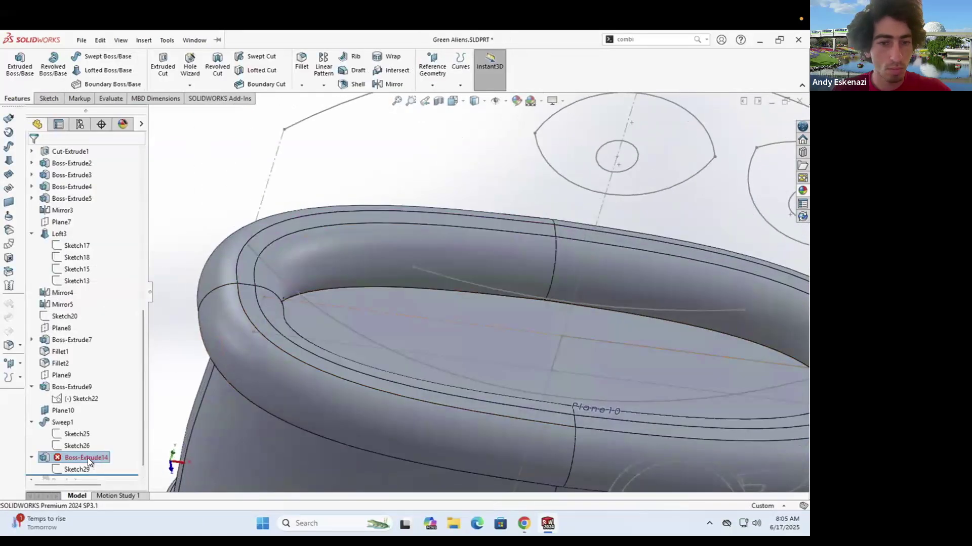
Step: Delete the failed Boss-Extrude14 together with its sketch
right_click(87, 458)
click(122, 357)
key(Return)
click(86, 387)
key(Return)
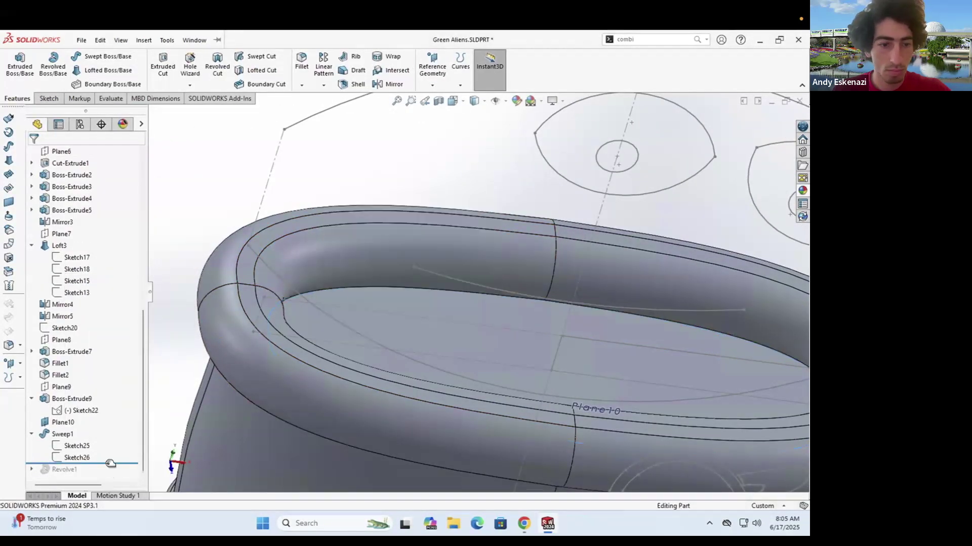
Step: Roll the model forward past Revolve1 to restore the head on the rounded collar
drag(111, 463, 115, 474)
scroll(464, 241, up, 6)
mouse_move(471, 349)
middle_down()
mouse_move(475, 303)
mouse_move(553, 341)
mouse_move(450, 334)
middle_up()
scroll(554, 318, down, 4)
scroll(496, 298, up, 4)
scroll(435, 400, down, 3)
scroll(473, 280, up, 3)
Step: Create a horizontal reference plane through the head at the level of the central eye
scroll(473, 288, up, 4)
middle_drag(493, 202, 533, 286)
scroll(461, 310, down, 5)
mouse_move(462, 309)
middle_down()
mouse_move(521, 268)
mouse_move(501, 263)
middle_up()
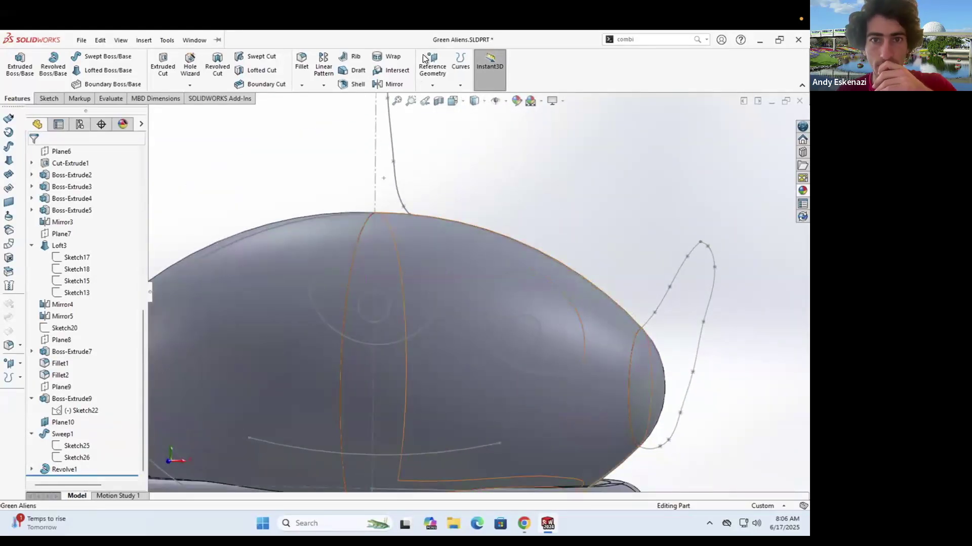
click(433, 71)
click(439, 97)
click(373, 307)
click(372, 334)
scroll(395, 313, up, 3)
middle_drag(424, 289, 426, 306)
click(33, 157)
scroll(475, 286, up, 4)
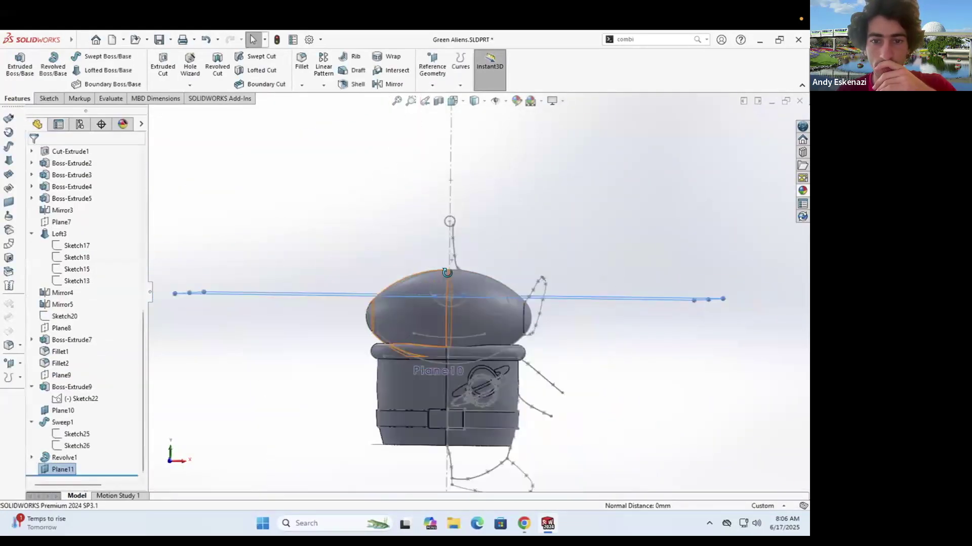
Step: Sketch a centerline on the new horizontal plane from the head's center to its front surface
middle_drag(474, 286, 461, 315)
click(49, 99)
click(16, 66)
scroll(449, 308, down, 5)
click(80, 56)
click(95, 83)
click(423, 270)
click(424, 347)
key(Escape)
Step: Convert the central eye's curve into the centerline sketch and finish the sketch
mouse_move(405, 324)
middle_down()
mouse_move(342, 188)
mouse_move(362, 226)
middle_up()
scroll(468, 322, down, 5)
mouse_move(469, 322)
middle_down()
mouse_move(470, 345)
mouse_move(482, 306)
mouse_move(392, 236)
middle_up()
click(183, 66)
click(442, 256)
click(34, 156)
middle_drag(432, 315, 494, 309)
scroll(474, 296, up, 4)
scroll(474, 296, down, 4)
click(16, 99)
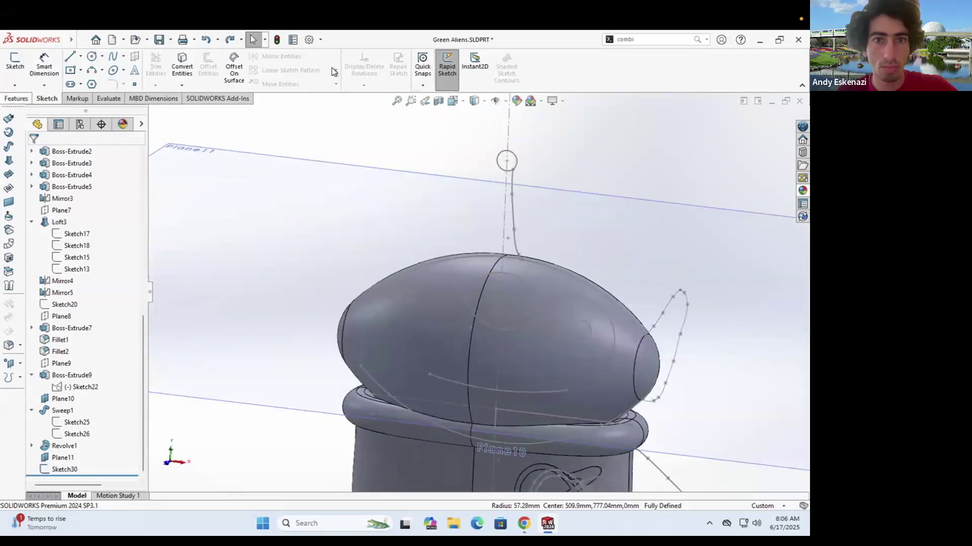
Step: Create a vertical reference plane at the front end of the centerline for the central eye
click(432, 69)
click(438, 97)
click(469, 328)
click(484, 319)
click(34, 157)
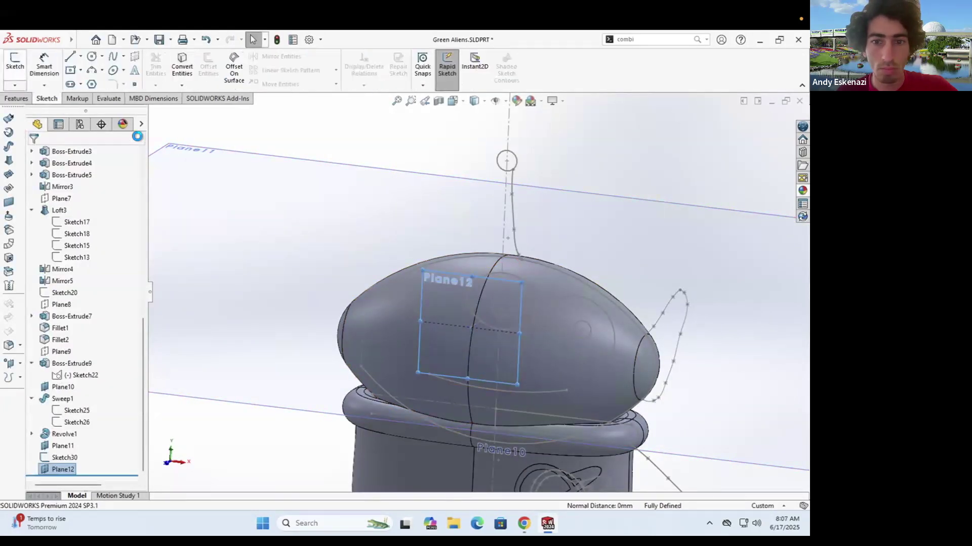
Step: On the vertical plane, convert the eye's upper arc, close it with a line and revolve it about that line
click(182, 66)
click(365, 225)
scroll(364, 242, down, 3)
click(34, 157)
click(70, 56)
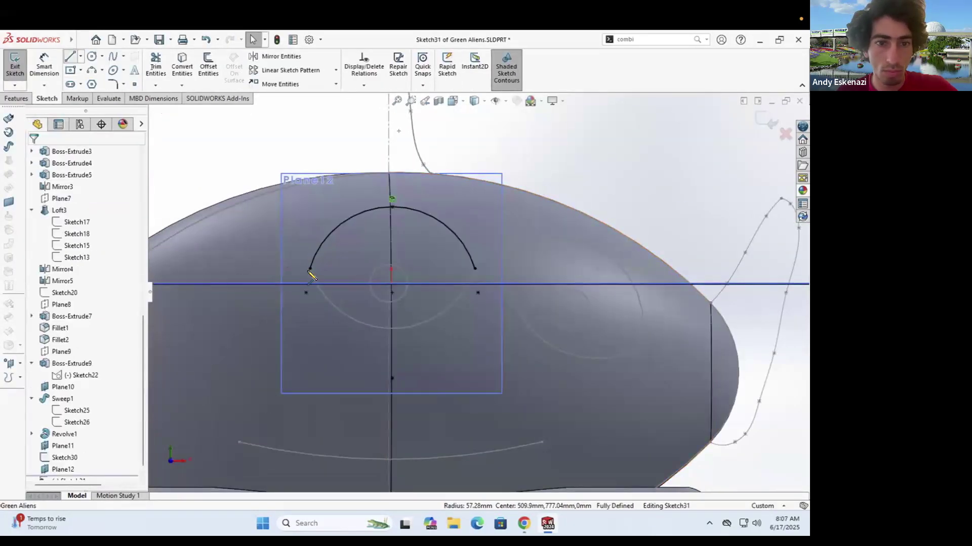
click(475, 269)
key(Escape)
click(17, 99)
click(347, 269)
click(35, 157)
Step: Edit Sketch30 to dimension the centerline that positions the central eye at 60 mm and rebuild
scroll(446, 289, up, 5)
mouse_move(364, 273)
middle_down()
mouse_move(506, 273)
mouse_move(521, 260)
mouse_move(511, 295)
middle_up()
scroll(506, 283, down, 2)
scroll(512, 295, down, 2)
right_click(435, 293)
click(444, 263)
scroll(489, 315, down, 6)
right_click(458, 345)
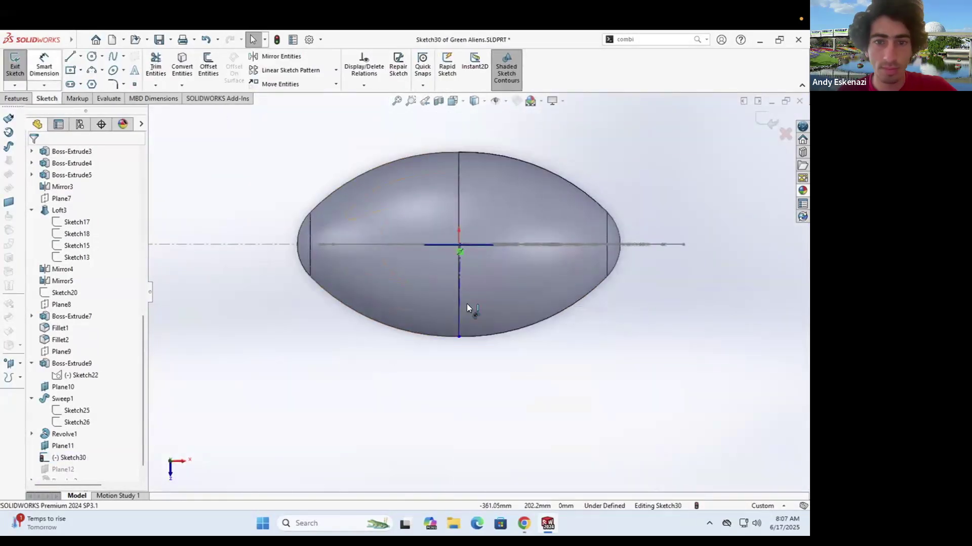
click(432, 294)
text(60)
key(Return)
key(ctrl+b)
Step: Examine the eye bulge from the side of the head and check it against the browser reference
mouse_move(444, 300)
middle_down()
mouse_move(474, 192)
mouse_move(480, 324)
mouse_move(481, 312)
mouse_move(529, 347)
mouse_move(582, 318)
mouse_move(577, 326)
middle_up()
scroll(481, 323, up, 2)
click(524, 523)
click(574, 216)
scroll(529, 347, up, 3)
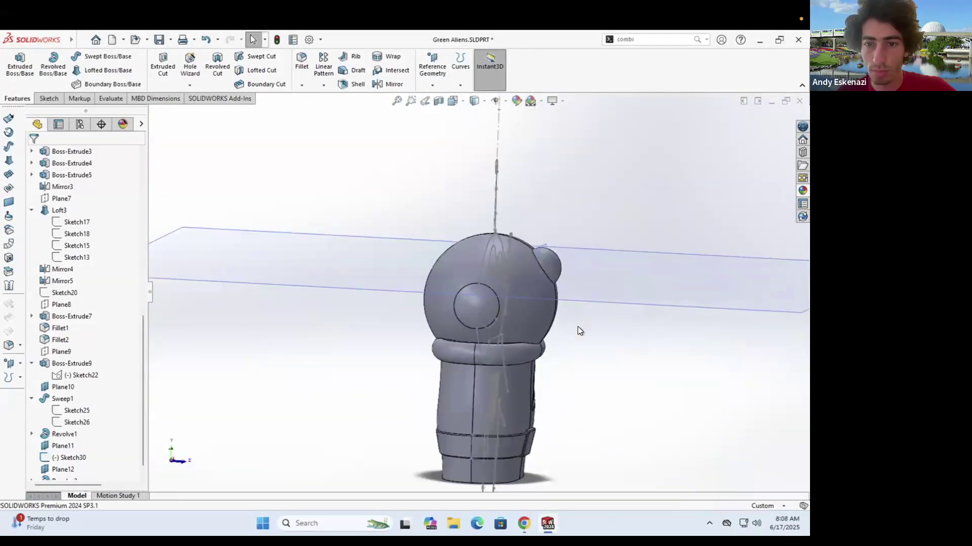
Step: Redefine Plane11 by removing its existing references and offsetting it 100 mm from Plane2
scroll(559, 271, down, 5)
middle_drag(489, 281, 380, 278)
right_click(381, 278)
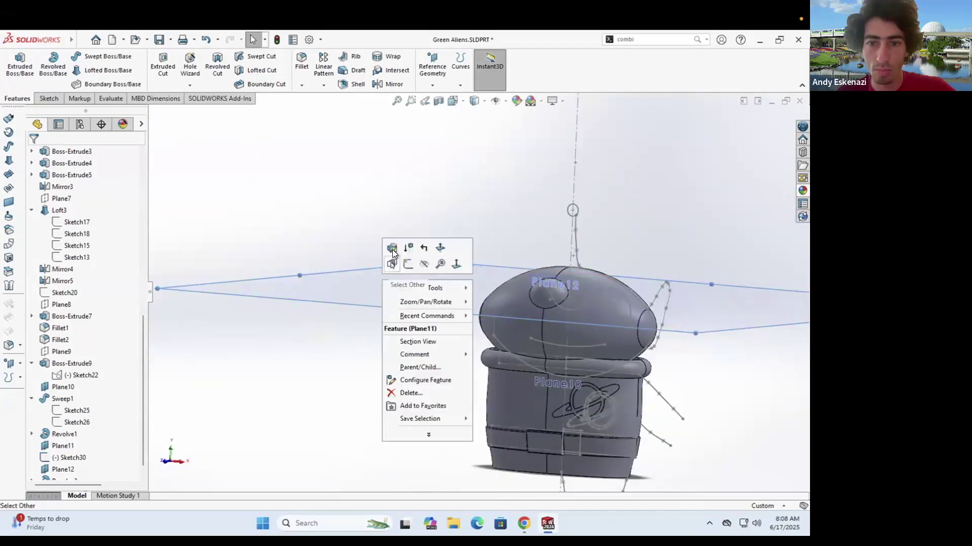
click(392, 250)
click(100, 217)
key(Delete)
click(108, 250)
key(Delete)
scroll(359, 287, up, 3)
click(114, 213)
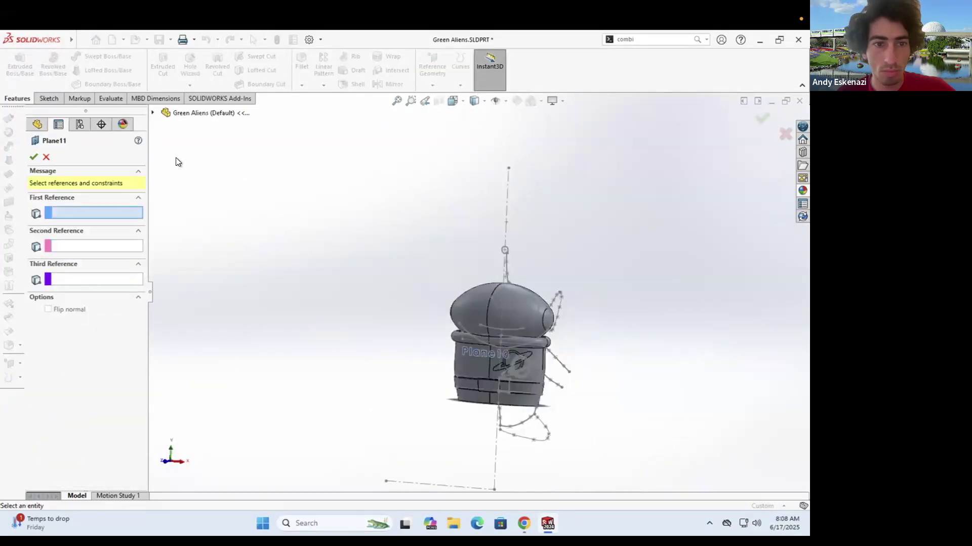
click(204, 254)
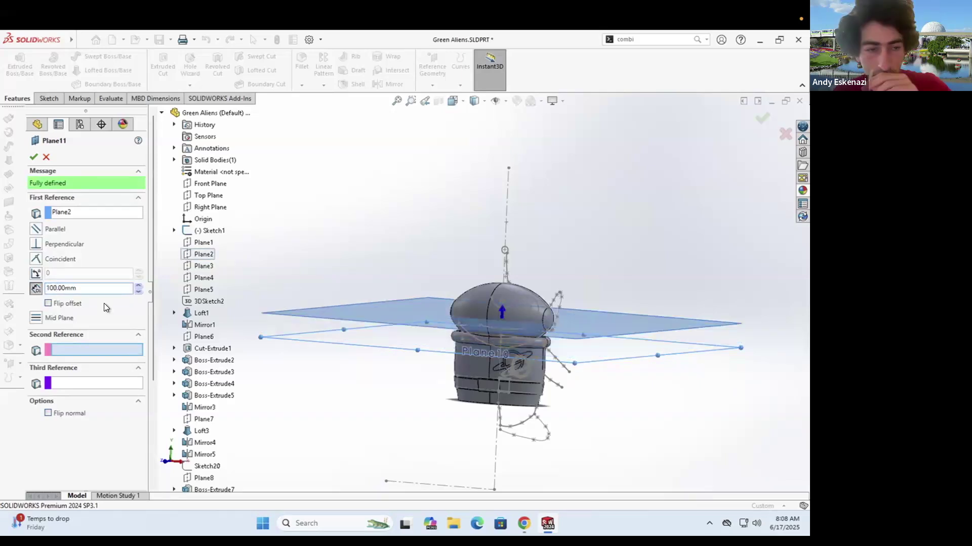
click(33, 157)
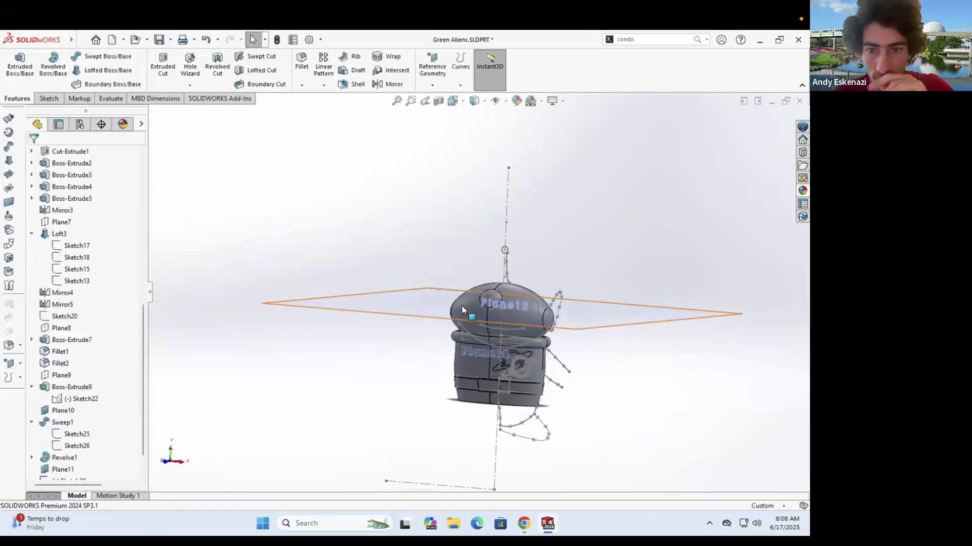
scroll(462, 306, up, 5)
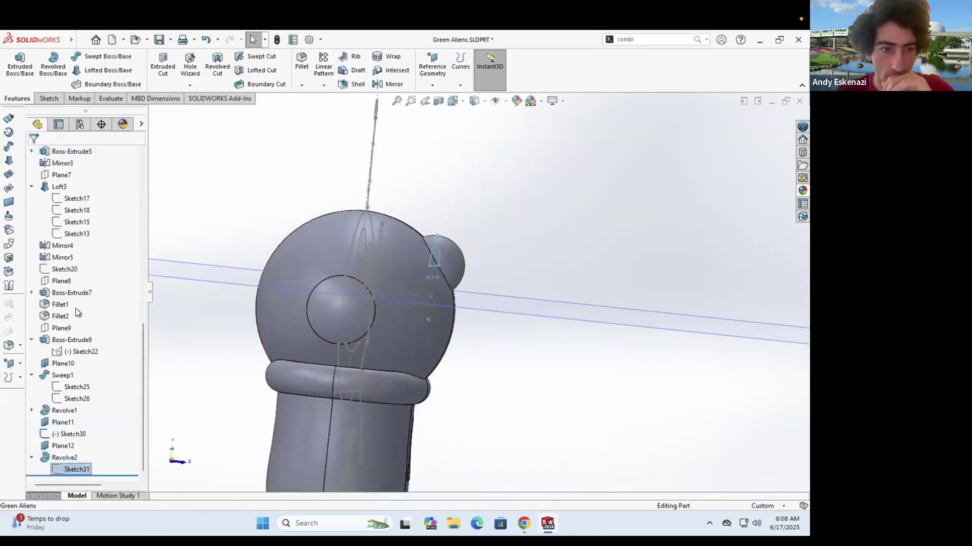
Step: Edit Sketch31 of the central eye and delete the relation tying its converted arc to the source curve
middle_drag(435, 193, 463, 212)
scroll(532, 253, down, 3)
click(463, 213)
scroll(517, 262, down, 1)
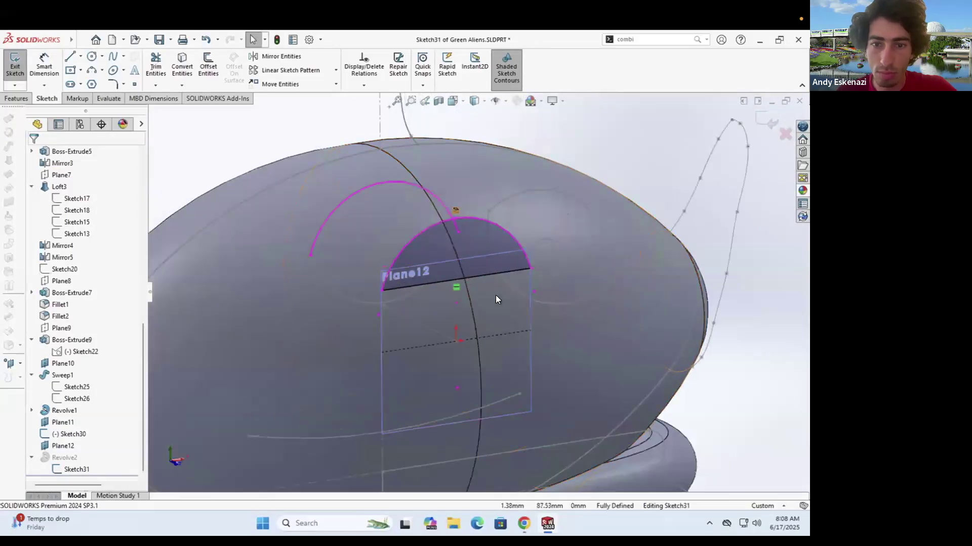
key(Delete)
scroll(467, 266, down, 4)
scroll(468, 281, up, 4)
scroll(469, 281, up, 5)
ctrl+click(473, 293)
scroll(474, 293, down, 5)
click(80, 56)
click(101, 96)
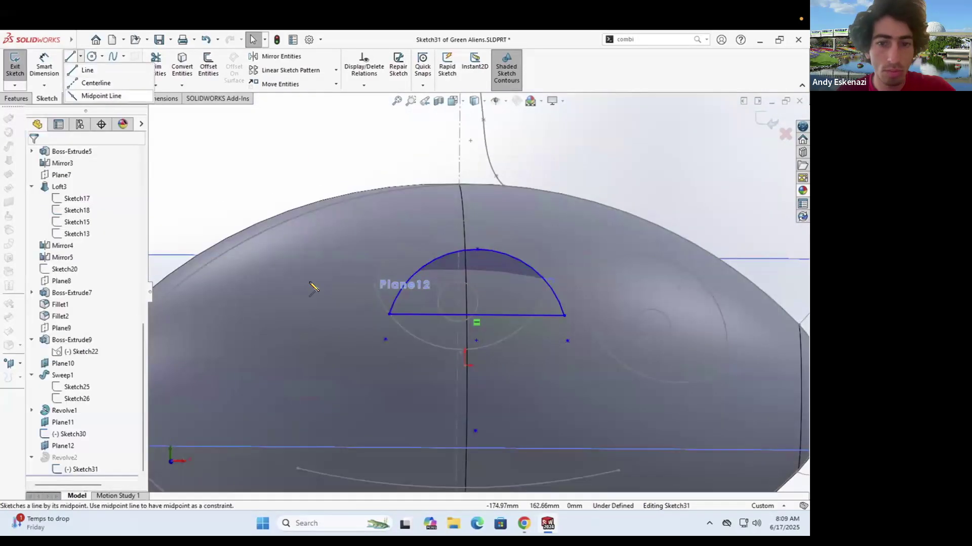
key(Escape)
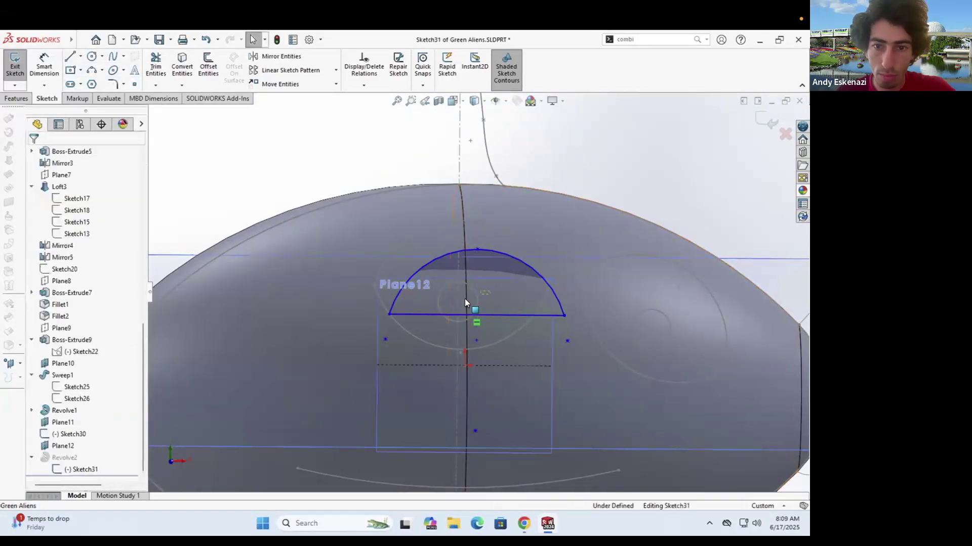
Step: Constrain the eye arc's top point to be coincident with the head's central edge
middle_drag(472, 295, 467, 288)
click(466, 288)
scroll(469, 296, down, 3)
scroll(469, 298, up, 3)
key(Escape)
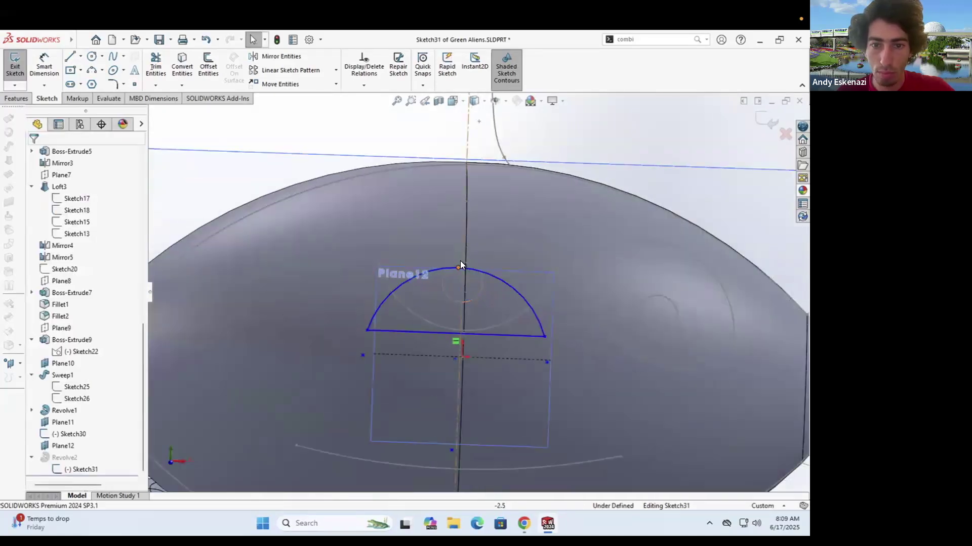
click(463, 260)
ctrl+click(458, 268)
click(39, 341)
key(Escape)
Step: Reshape the freed central-eye profile by shifting its straight edge and arc on the face
drag(409, 332, 409, 345)
scroll(443, 296, up, 5)
mouse_move(443, 297)
middle_down()
mouse_move(542, 296)
mouse_move(464, 292)
middle_up()
scroll(465, 294, down, 2)
mouse_move(465, 275)
mouse_down()
mouse_move(464, 258)
mouse_move(466, 277)
mouse_up()
drag(469, 325, 472, 258)
drag(471, 306, 472, 293)
middle_drag(471, 294, 446, 294)
drag(519, 292, 532, 293)
middle_drag(499, 281, 540, 324)
drag(467, 258, 464, 251)
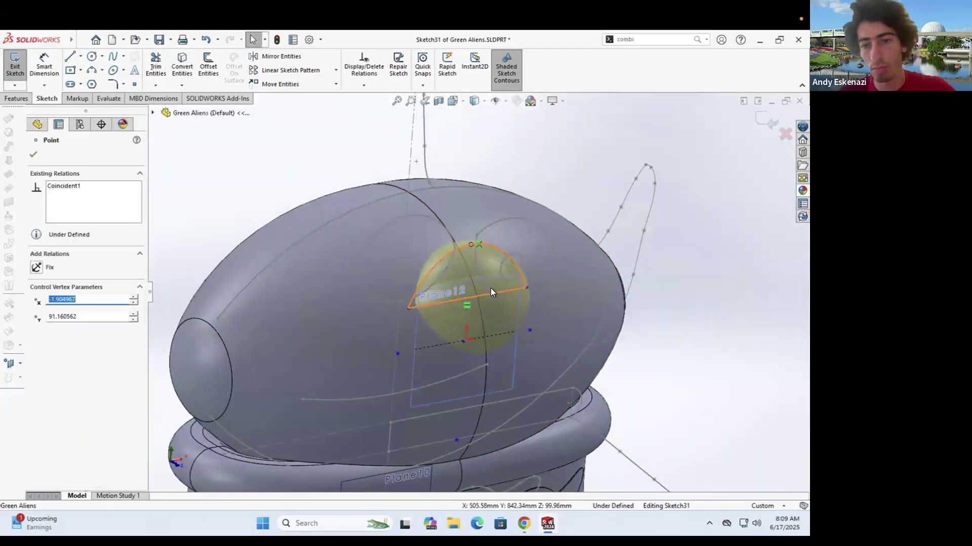
Step: Dimension the straight edge of the central-eye profile at 120 mm and update its revolve
middle_drag(490, 288, 532, 287)
mouse_move(456, 264)
middle_down()
mouse_move(451, 282)
mouse_move(293, 271)
mouse_move(445, 302)
mouse_move(466, 227)
middle_up()
click(447, 304)
key(d)
click(450, 305)
click(448, 323)
text(120)
key(Return)
click(475, 267)
scroll(471, 293, down, 5)
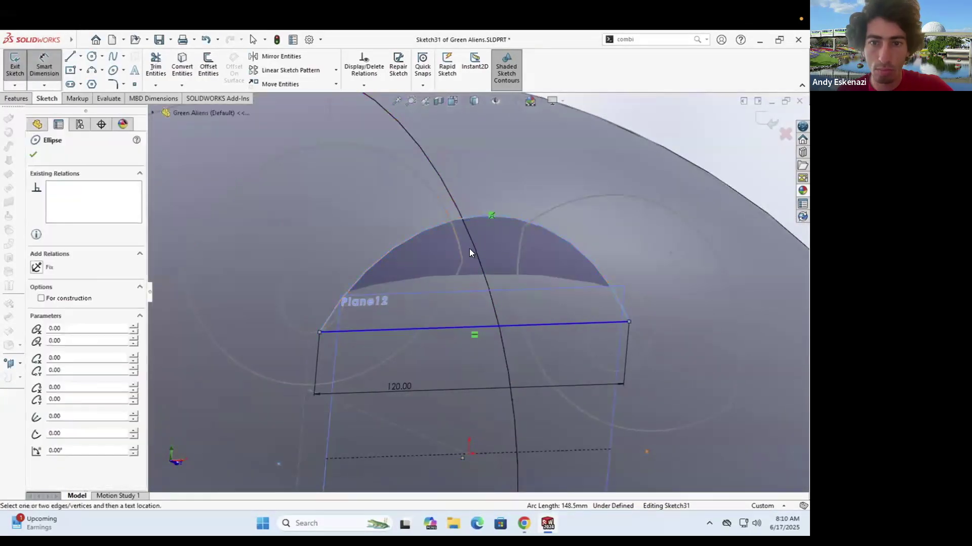
click(16, 99)
click(53, 66)
click(33, 154)
Step: Examine the updated central eye from several angles and compare it with the browser reference
scroll(413, 268, up, 7)
mouse_move(413, 269)
middle_down()
mouse_move(412, 252)
mouse_move(505, 313)
mouse_move(506, 302)
middle_up()
scroll(413, 253, up, 3)
scroll(491, 296, down, 4)
scroll(490, 297, up, 4)
right_click(508, 215)
click(546, 202)
click(524, 525)
middle_drag(430, 310, 415, 356)
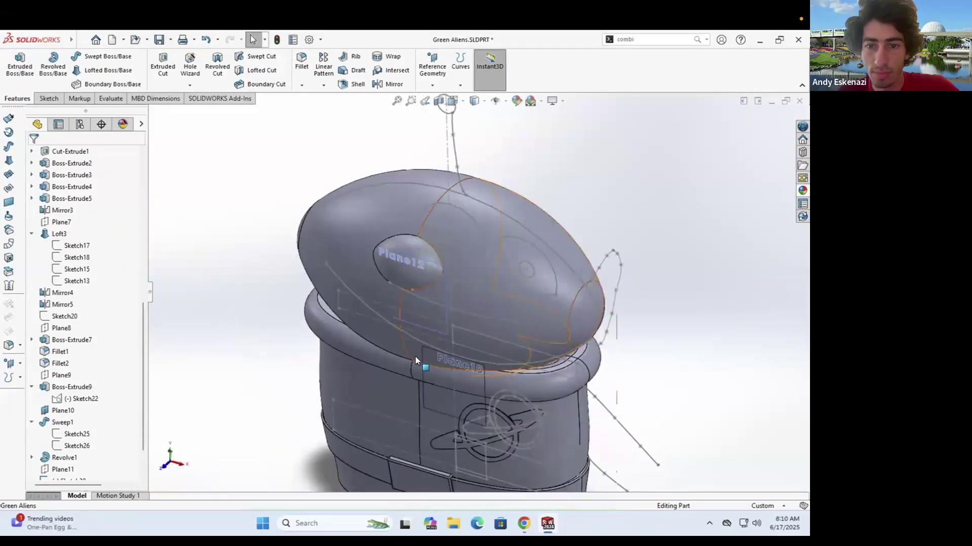
Step: Start a sketch on Plane11 and draw a diagonal centerline from the origin toward the side-eye area
scroll(65, 459, down, 2)
right_click(57, 423)
click(73, 282)
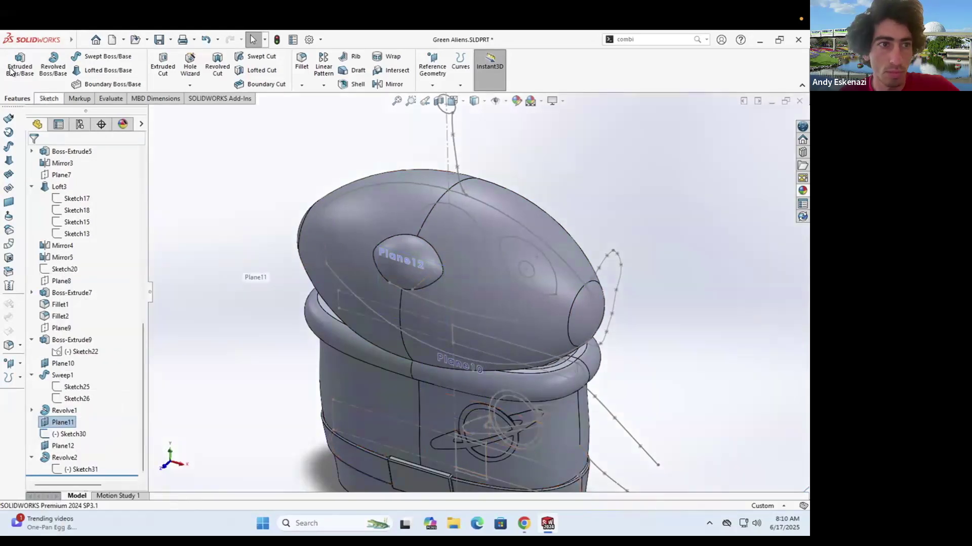
scroll(480, 313, down, 1)
click(80, 56)
click(91, 82)
click(418, 287)
click(494, 338)
key(Escape)
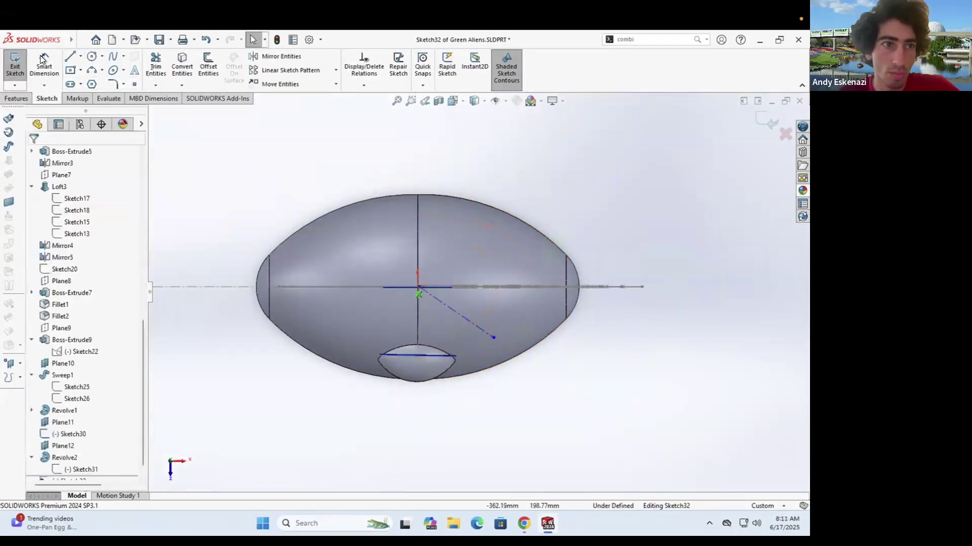
Step: Dimension the diagonal centerline at 130 mm and exit the sketch
click(452, 314)
click(444, 325)
text(130)
key(Return)
middle_drag(464, 226, 415, 167)
key(Escape)
middle_drag(534, 373, 522, 309)
click(15, 69)
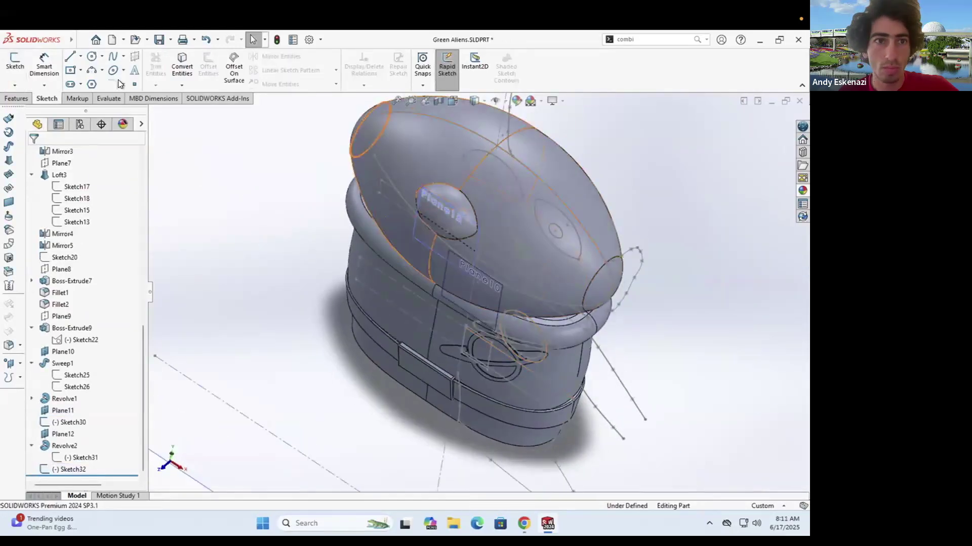
Step: Try to create a reference plane for the side eye using the new centerline, and undo it
click(16, 98)
click(431, 71)
click(439, 96)
middle_drag(549, 192, 558, 229)
scroll(557, 228, down, 5)
mouse_move(450, 385)
middle_down()
mouse_move(443, 315)
mouse_move(472, 401)
middle_up()
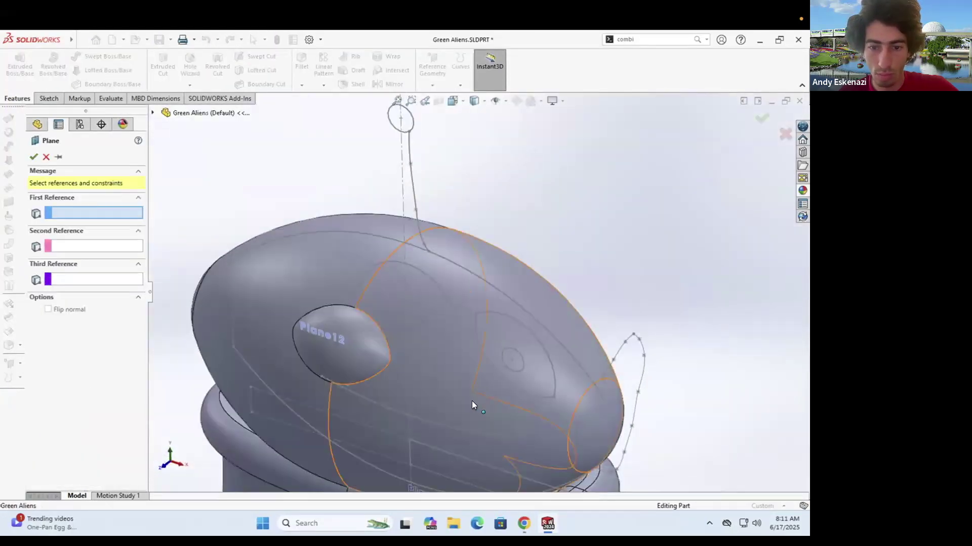
click(33, 157)
scroll(492, 304, up, 3)
middle_drag(492, 303, 537, 326)
key(ctrl+z)
Step: Start a sketch on Plane12, convert the side eye's upper arc and close its ends with a straight line
scroll(308, 227, up, 2)
mouse_move(602, 192)
middle_down()
mouse_move(558, 236)
mouse_move(514, 243)
mouse_move(499, 208)
middle_up()
click(49, 98)
click(15, 66)
click(471, 262)
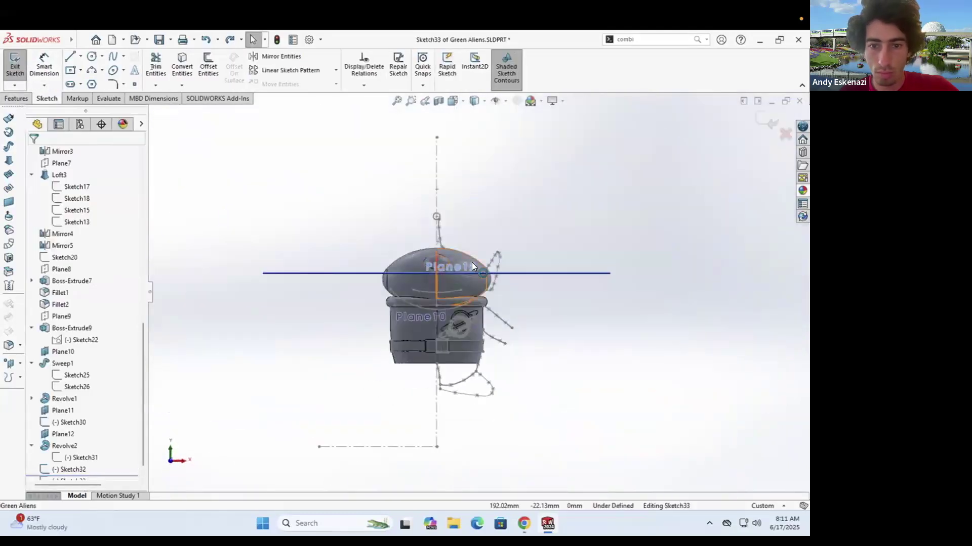
scroll(472, 262, down, 6)
click(469, 274)
click(33, 155)
click(71, 56)
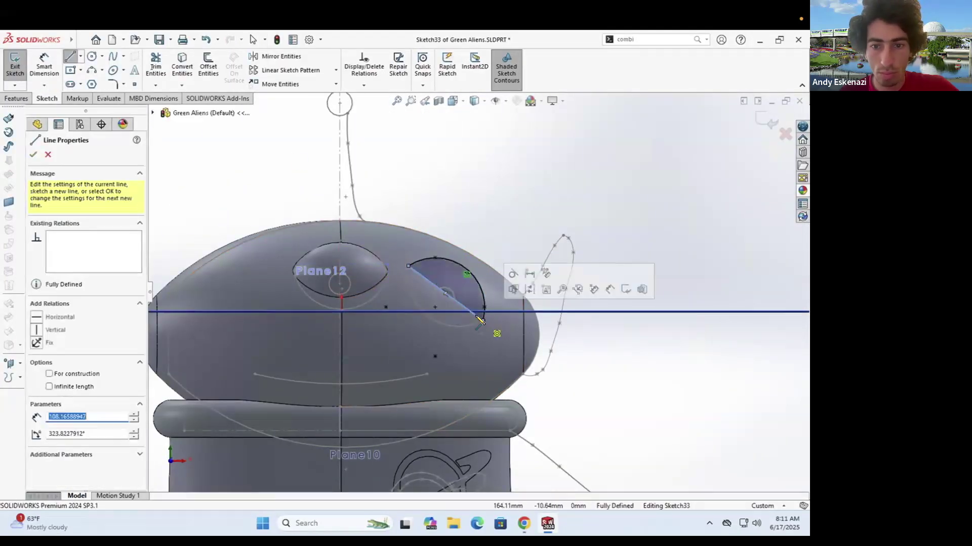
Step: Delete the relation linking the converted side-eye arc to its source curve
key(Escape)
click(459, 303)
scroll(455, 269, down, 3)
click(475, 281)
key(Delete)
scroll(478, 288, up, 3)
mouse_move(390, 342)
middle_down()
mouse_move(375, 412)
mouse_move(399, 334)
mouse_move(452, 304)
mouse_move(502, 304)
middle_up()
scroll(502, 303, down, 1)
Step: Try revolving the side-eye profile about its straight edge, and delete that revolve feature
click(16, 99)
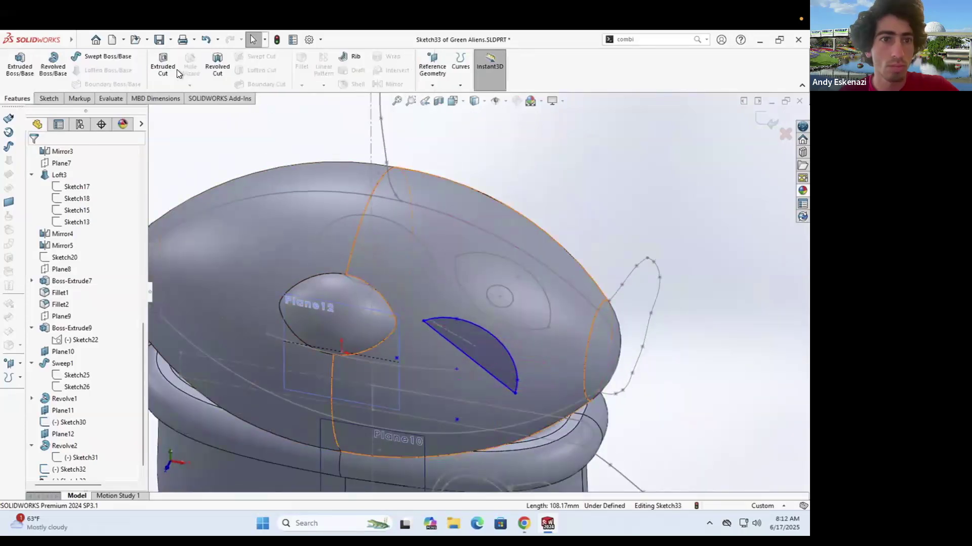
click(58, 66)
scroll(456, 405, up, 2)
mouse_move(455, 405)
middle_down()
mouse_move(374, 457)
mouse_move(462, 406)
mouse_move(449, 428)
middle_up()
scroll(428, 237, up, 2)
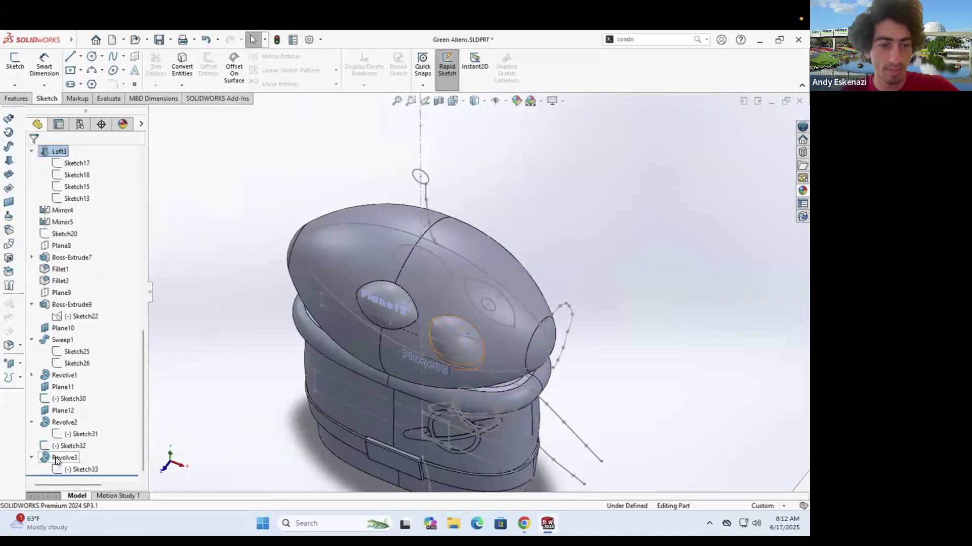
click(56, 460)
key(Delete)
key(Return)
Step: Start a new sketch on Plane11 and draw a slanted centerline to orient the side eye
scroll(437, 335, down, 4)
mouse_move(455, 338)
middle_down()
mouse_move(383, 315)
mouse_move(560, 342)
mouse_move(351, 315)
middle_up()
scroll(438, 335, up, 3)
scroll(382, 315, down, 3)
scroll(404, 296, up, 3)
scroll(435, 306, up, 3)
mouse_move(435, 306)
middle_down()
mouse_move(459, 300)
mouse_move(451, 286)
middle_up()
scroll(449, 281, up, 2)
click(587, 306)
scroll(515, 309, down, 1)
click(15, 65)
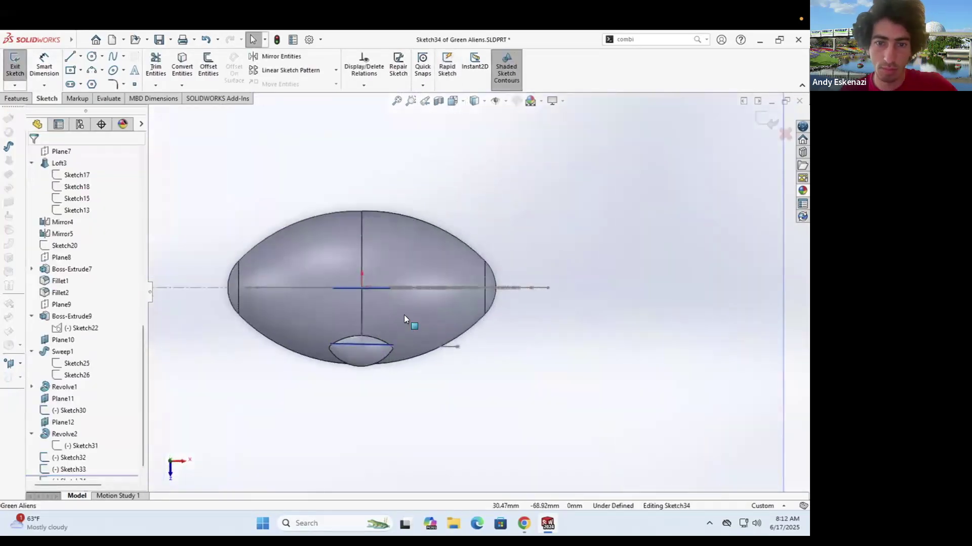
scroll(395, 319, down, 2)
click(81, 39)
click(80, 56)
click(92, 83)
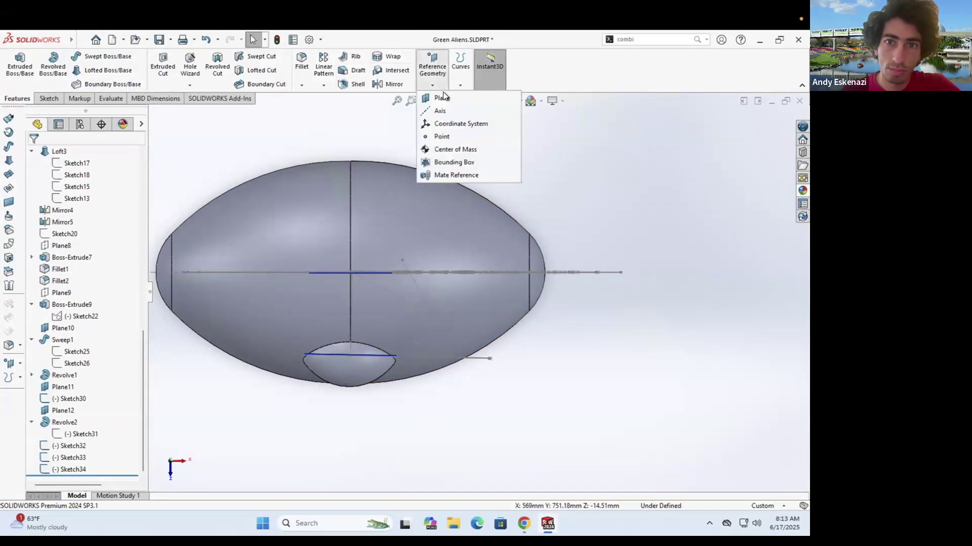
Step: Create an angled reference plane for the side eye from the slanted centerline in Sketch34
click(440, 98)
click(31, 156)
right_click(477, 332)
middle_drag(478, 332, 473, 299)
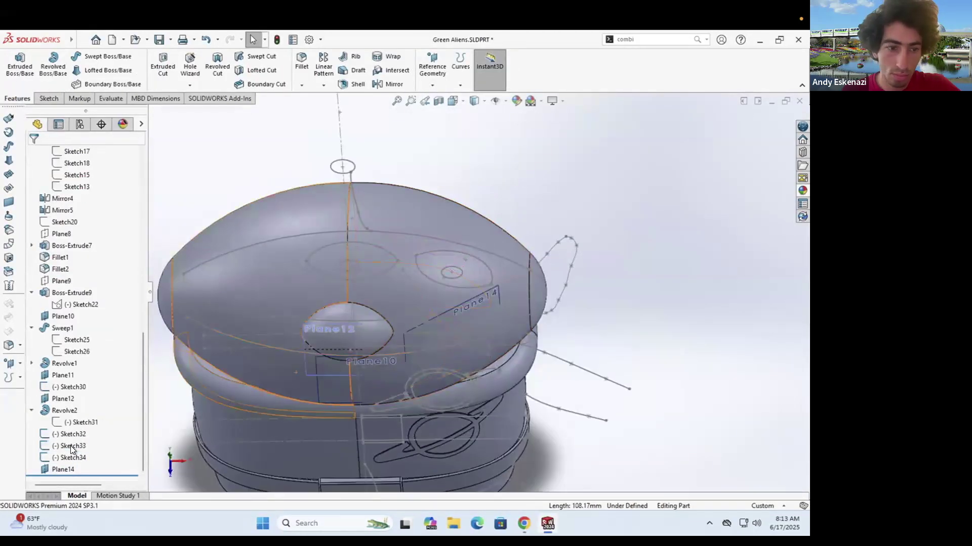
Step: On Plane14, sketch a horizontal line and cap it with a three-point arc for the side eye
click(71, 446)
middle_drag(466, 365, 466, 319)
key(l)
click(487, 296)
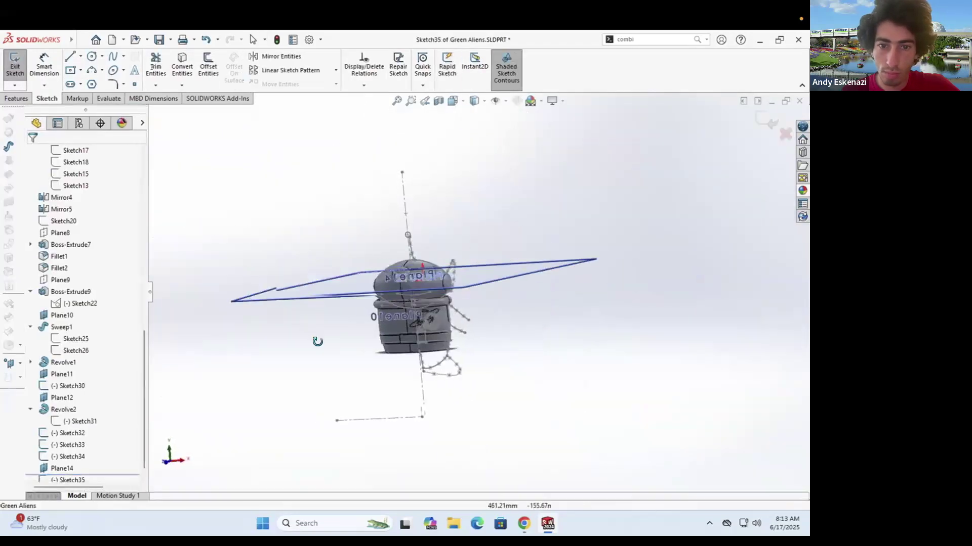
drag(427, 286, 534, 290)
key(Escape)
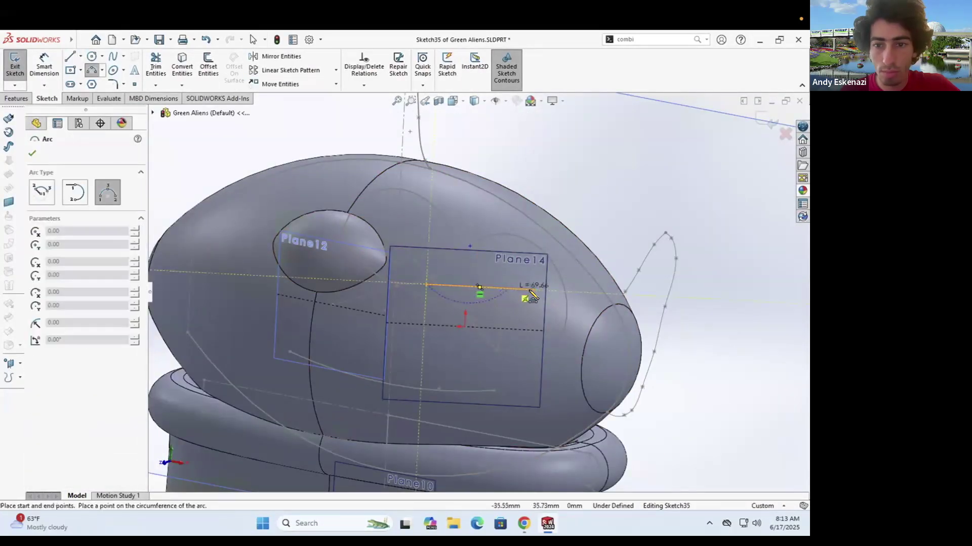
click(512, 271)
Step: Dimension the side-eye profile's straight edge at 120 mm and adjust the arc's shape
key(d)
click(472, 288)
click(470, 302)
text(120)
key(Return)
key(Escape)
drag(461, 234, 483, 263)
mouse_move(457, 259)
middle_down()
mouse_move(529, 256)
mouse_move(473, 263)
middle_up()
Step: Rotate the side-eye arc and line by 20 degrees to tilt the profile
click(499, 268)
click(335, 84)
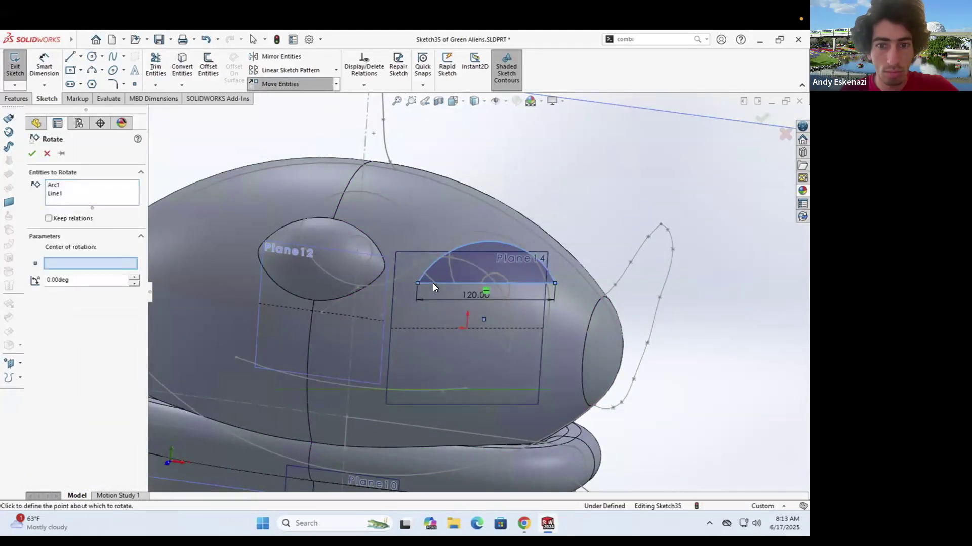
text(30)
key(Return)
text(20)
key(Return)
scroll(462, 291, up, 2)
mouse_move(461, 291)
middle_down()
mouse_move(445, 286)
mouse_move(468, 281)
middle_up()
click(32, 153)
Step: Revolve the tilted side-eye profile 360 degrees about its straight edge, merging the result with the head
scroll(409, 263, down, 4)
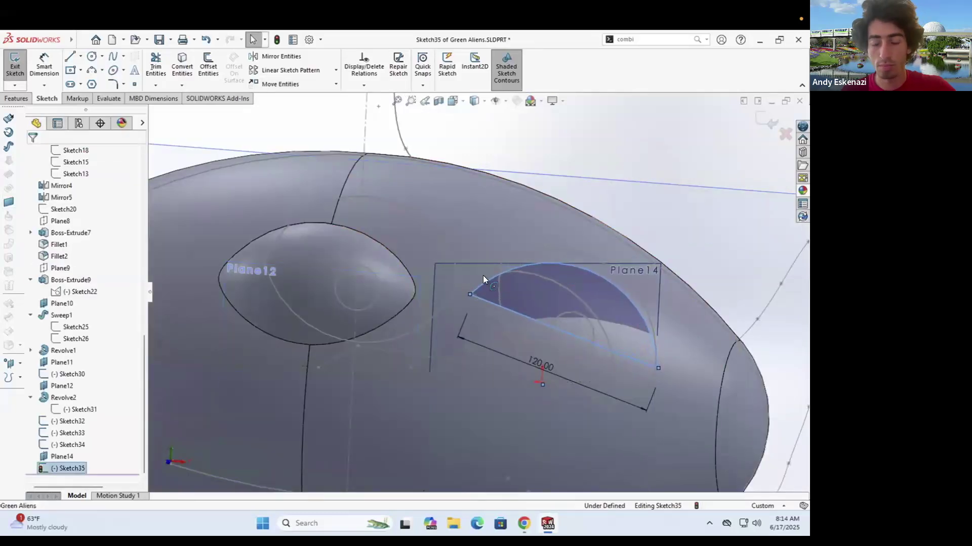
scroll(483, 279, up, 5)
scroll(502, 294, down, 4)
click(16, 99)
click(53, 69)
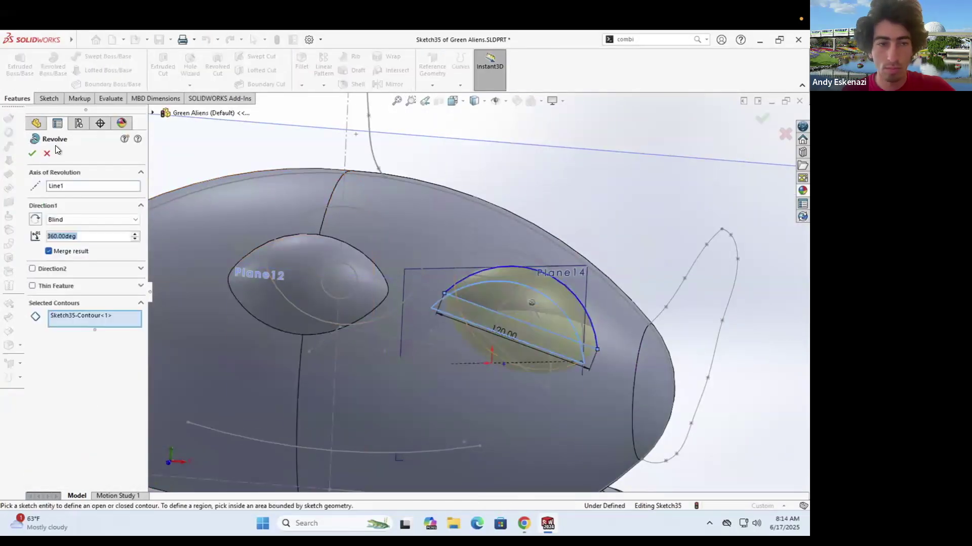
click(32, 153)
scroll(474, 295, up, 4)
middle_drag(474, 295, 547, 309)
scroll(493, 263, down, 4)
middle_drag(494, 227, 430, 253)
Step: Edit Sketch34 and move the front end of the slanted centerline that locates the side-eye plane
right_click(59, 445)
click(69, 284)
scroll(476, 304, down, 5)
click(526, 343)
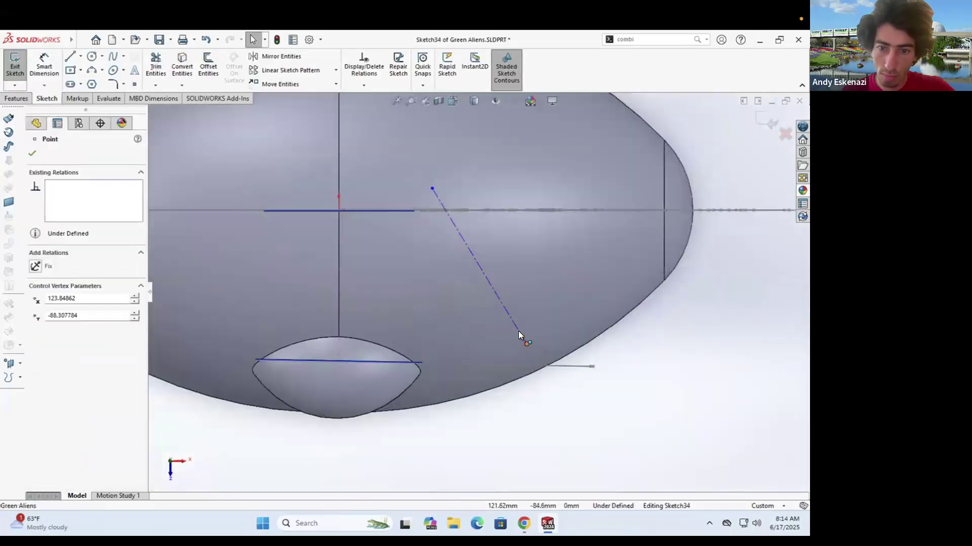
middle_drag(523, 323, 498, 137)
scroll(480, 296, down, 3)
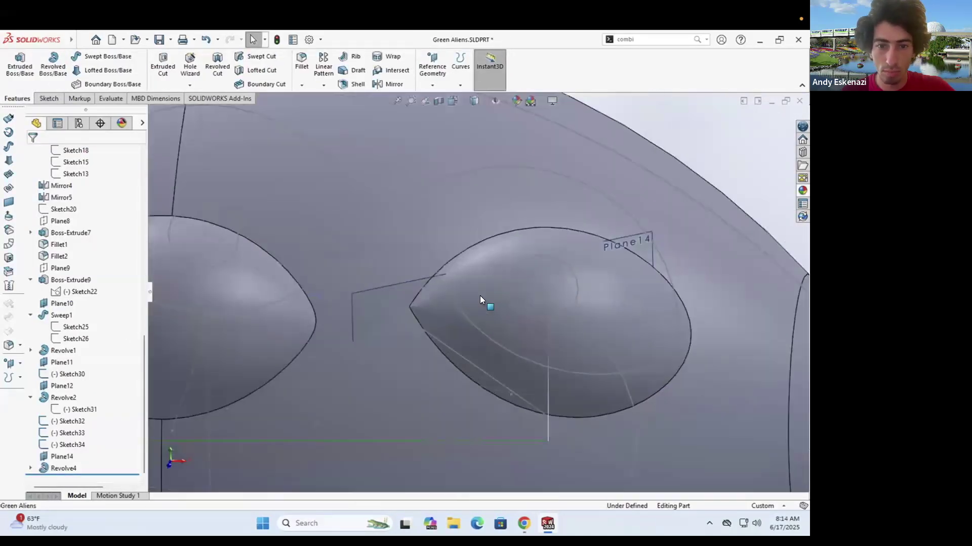
Step: Reopen Sketch34 and move the centerline's front end to about X 113.8 mm, Y -67 mm
scroll(480, 296, up, 3)
right_click(65, 445)
click(75, 279)
scroll(487, 293, down, 5)
click(470, 316)
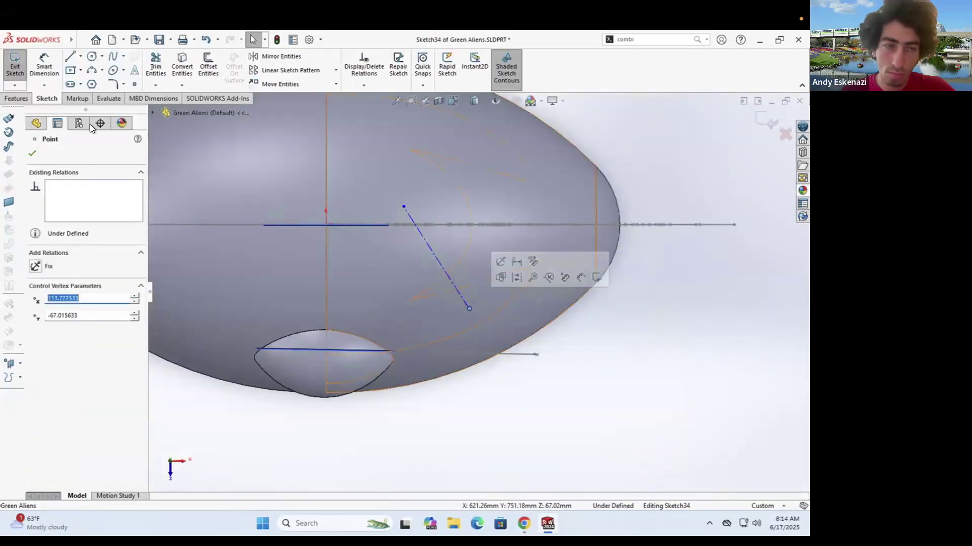
click(14, 69)
scroll(390, 250, up, 2)
mouse_move(390, 251)
middle_down()
mouse_move(466, 217)
mouse_move(493, 243)
middle_up()
Step: Reposition the slanted centerline in Sketch34 once more and rebuild the side eye on its updated plane
click(31, 468)
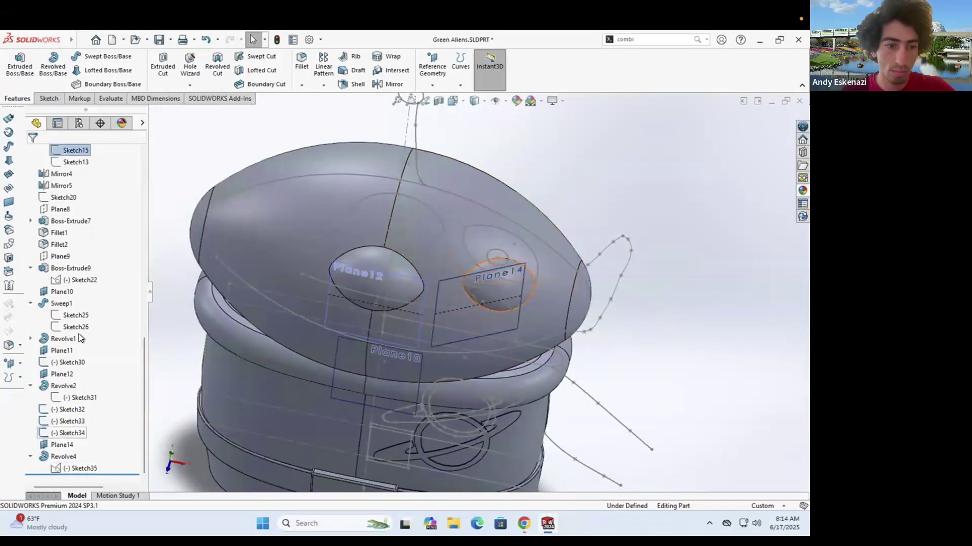
right_click(75, 433)
click(84, 278)
scroll(475, 332, up, 6)
mouse_move(461, 314)
mouse_down()
mouse_move(470, 322)
mouse_move(544, 272)
mouse_up()
drag(384, 193, 404, 369)
click(14, 66)
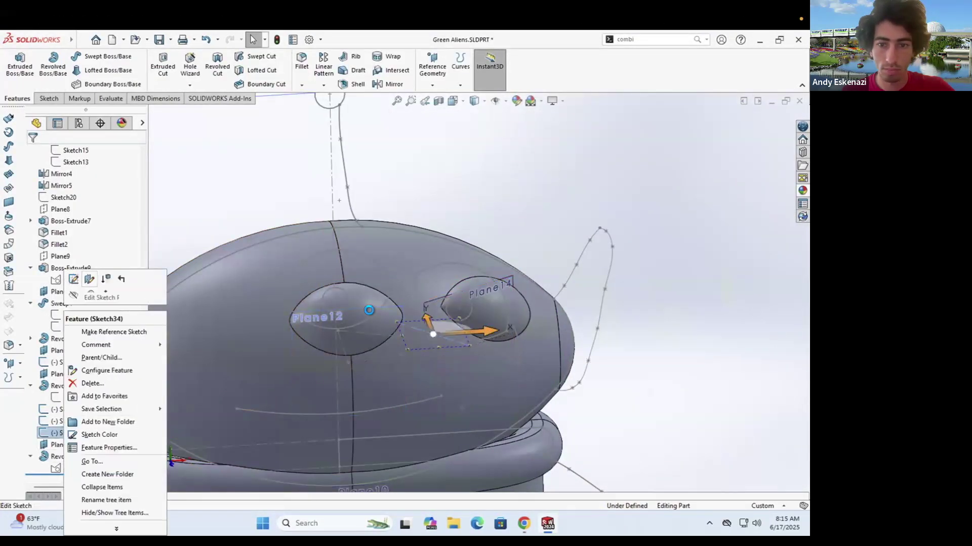
drag(474, 304, 466, 306)
key(ctrl+b)
scroll(459, 326, down, 6)
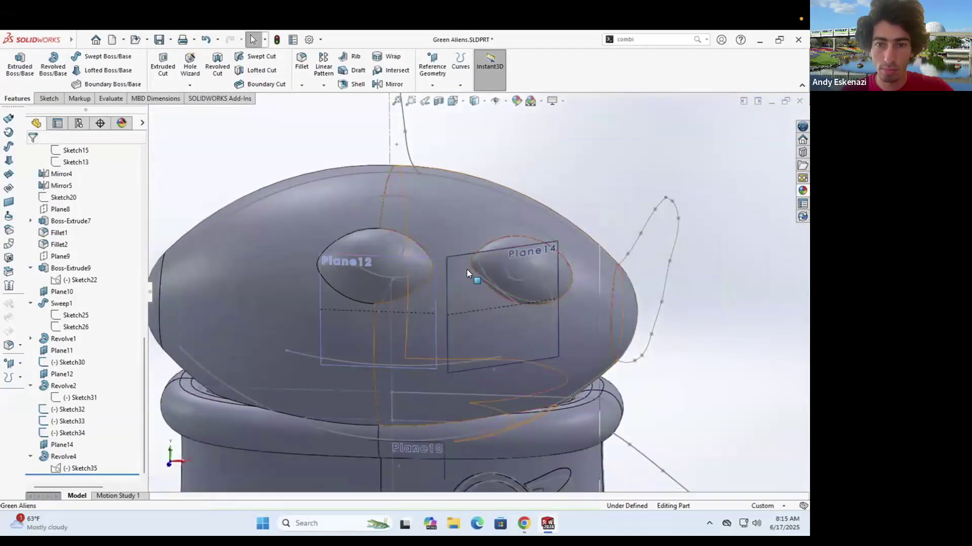
Step: In Sketch35, rotate the side-eye arc and line about the profile's inner endpoint to steepen its tilt
double_click(80, 468)
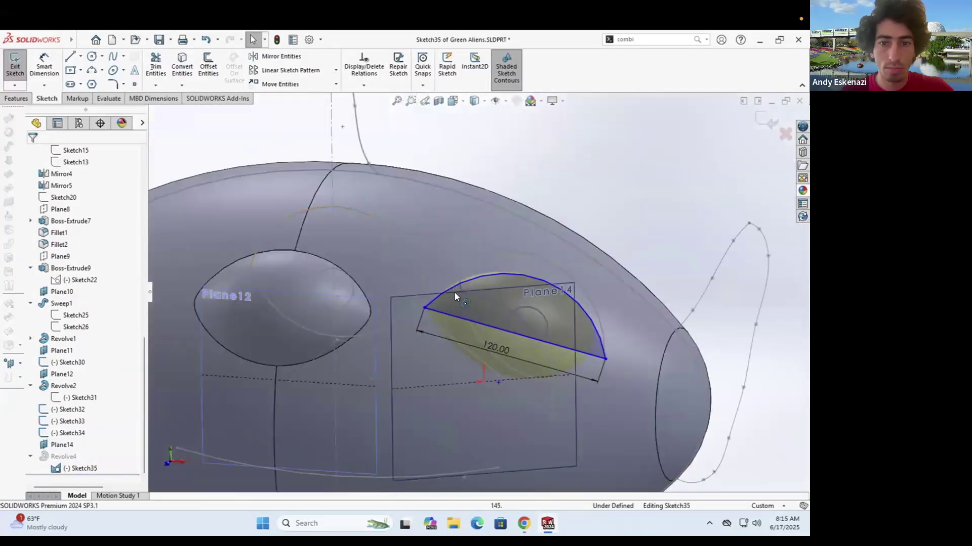
click(454, 293)
ctrl+click(436, 310)
click(335, 84)
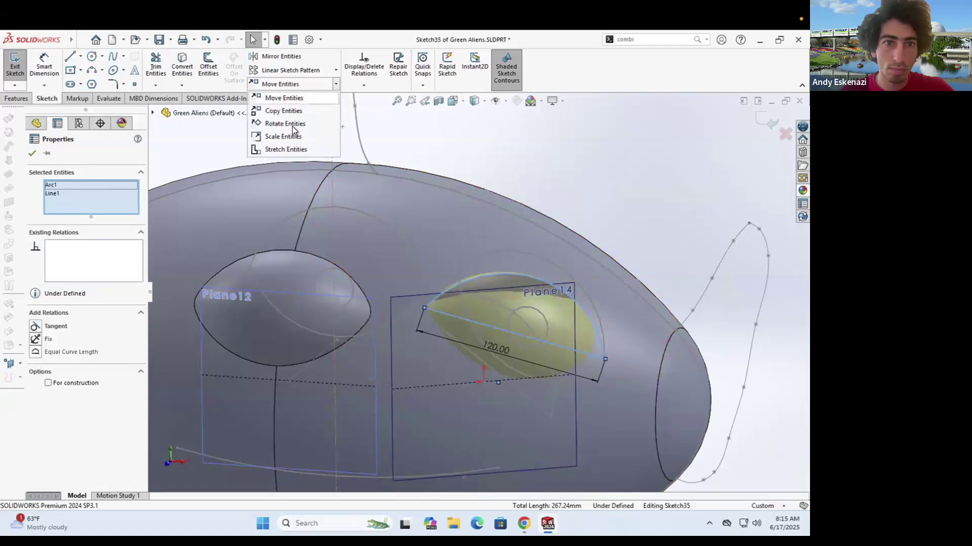
click(423, 307)
click(134, 272)
right_click(324, 262)
Step: Adjust the inner endpoint of the side-eye profile in Sketch35 and rebuild the revolved eye
click(442, 295)
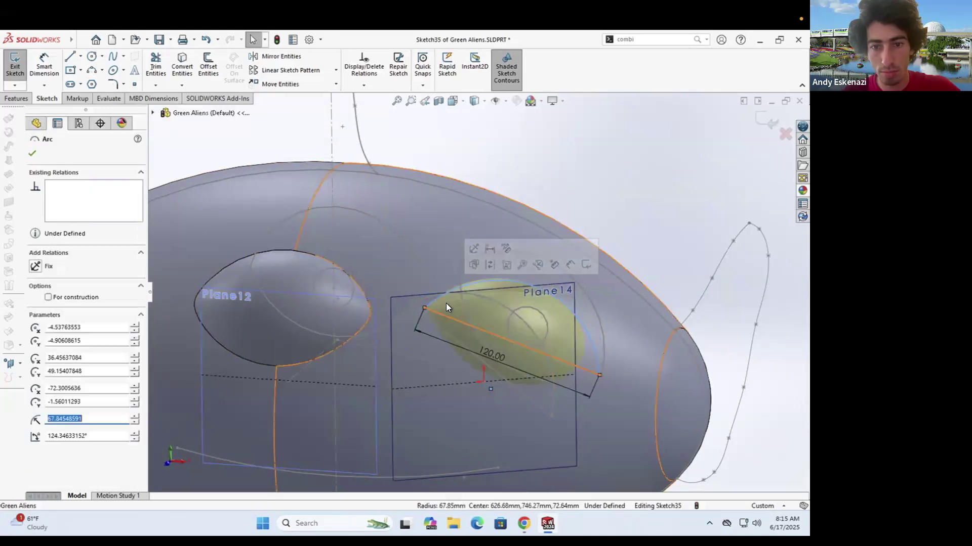
key(Escape)
click(449, 293)
ctrl+click(447, 316)
drag(424, 308, 424, 316)
scroll(471, 269, down, 3)
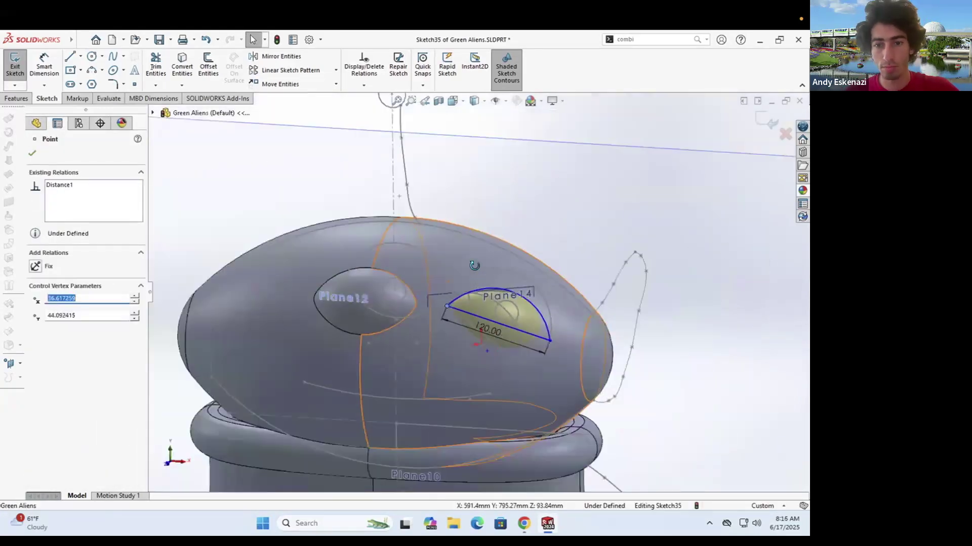
middle_drag(474, 265, 470, 279)
scroll(465, 296, up, 3)
drag(435, 303, 450, 299)
key(ctrl+b)
scroll(478, 270, down, 6)
middle_drag(477, 270, 482, 262)
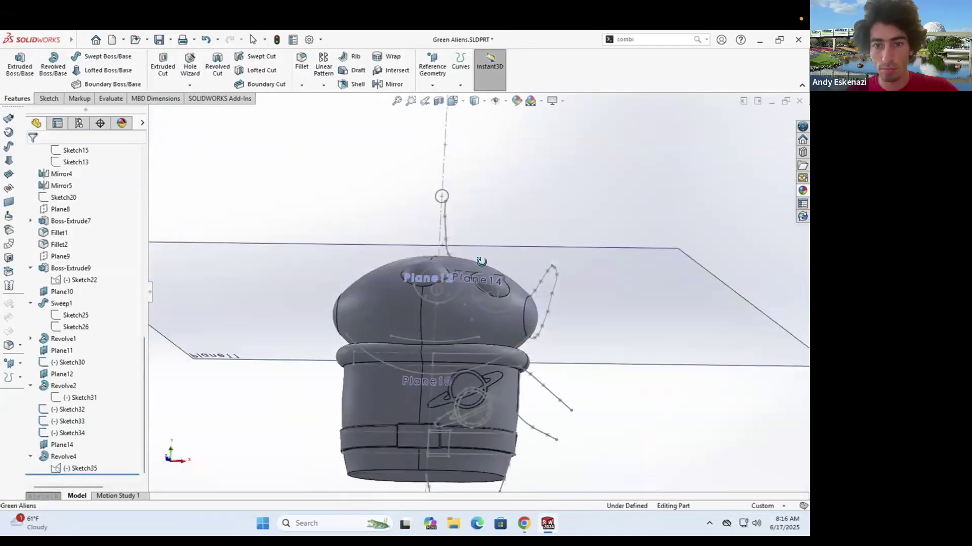
scroll(482, 261, up, 5)
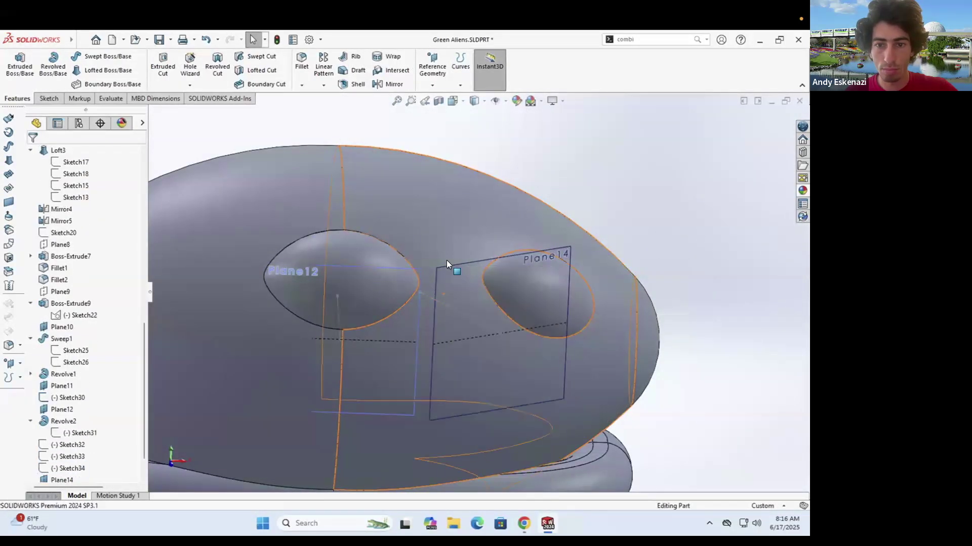
Step: Hide Plane14 and the other reference planes shown around the alien's head
right_click(446, 261)
click(492, 249)
right_click(332, 304)
click(347, 289)
scroll(621, 377, up, 8)
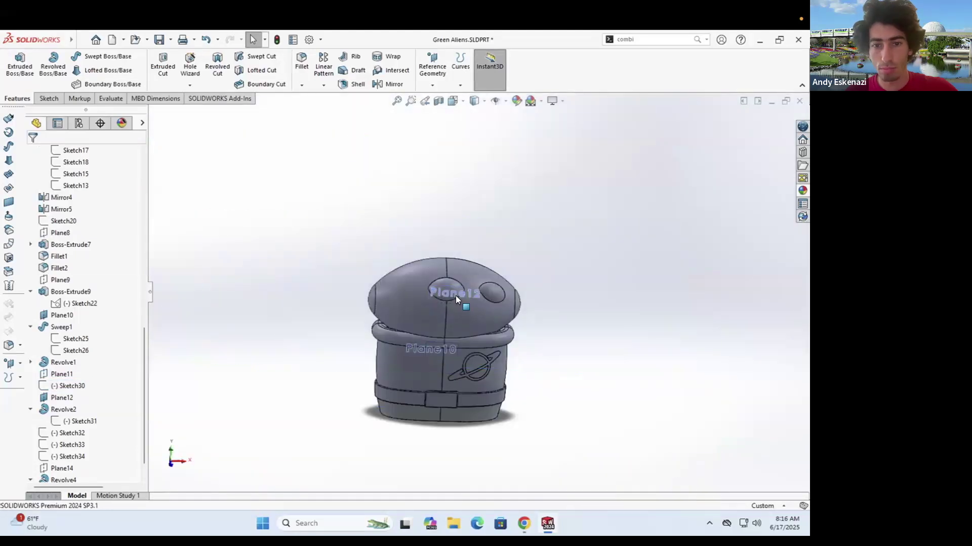
scroll(485, 285, down, 6)
middle_drag(484, 277, 463, 291)
Step: Reopen the side-eye sketch and shift its profile slightly on the head
click(522, 523)
click(522, 522)
scroll(468, 314, up, 1)
scroll(59, 457, down, 1)
right_click(65, 468)
click(57, 357)
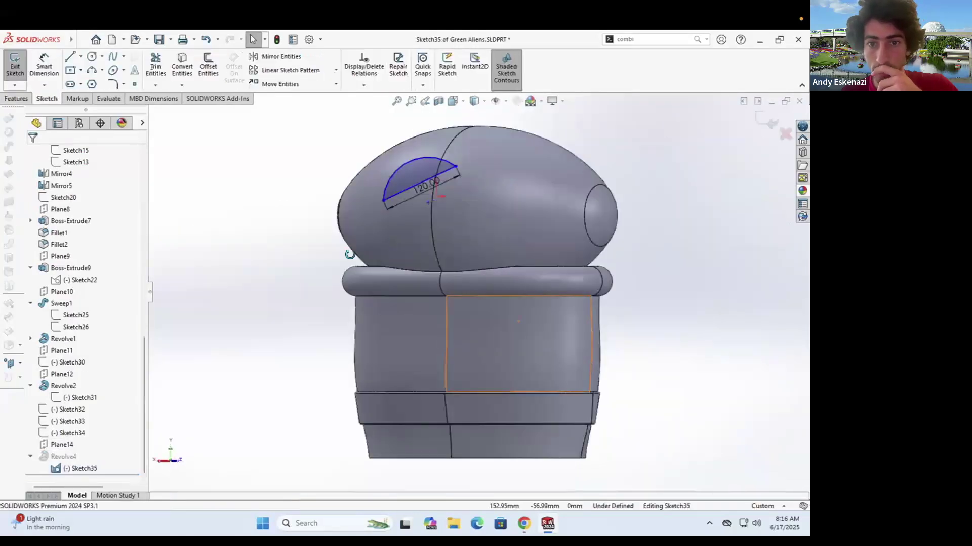
middle_drag(349, 254, 535, 206)
scroll(535, 206, down, 2)
drag(536, 206, 533, 210)
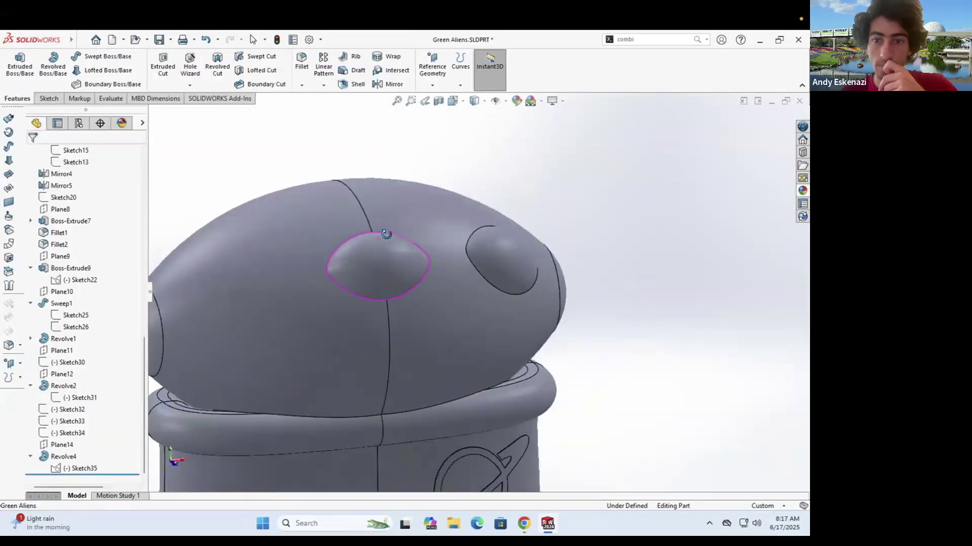
Step: Select the arc and line in the side-eye sketch and reposition them together on the head
right_click(55, 460)
click(76, 358)
scroll(407, 179, up, 5)
click(400, 186)
key(Escape)
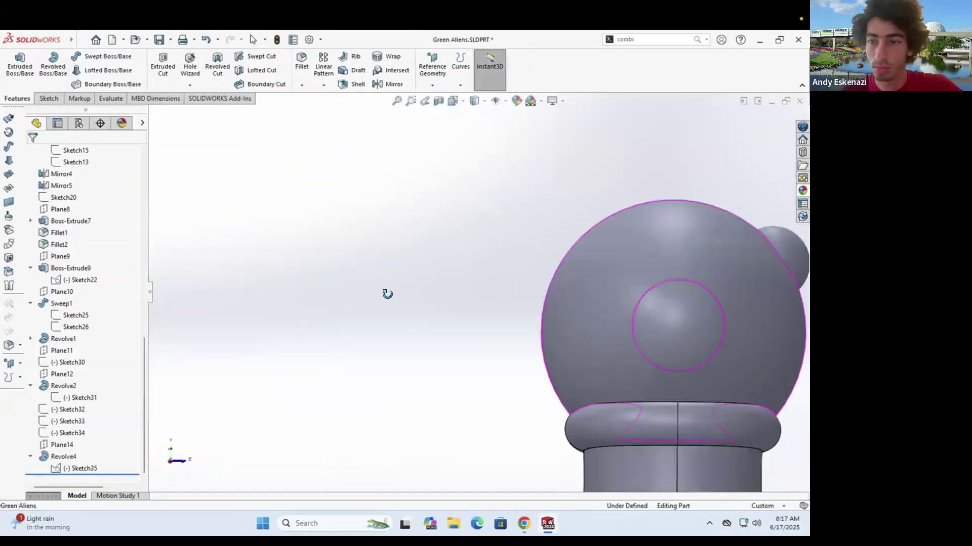
middle_drag(386, 290, 527, 345)
scroll(493, 311, up, 3)
scroll(494, 310, down, 2)
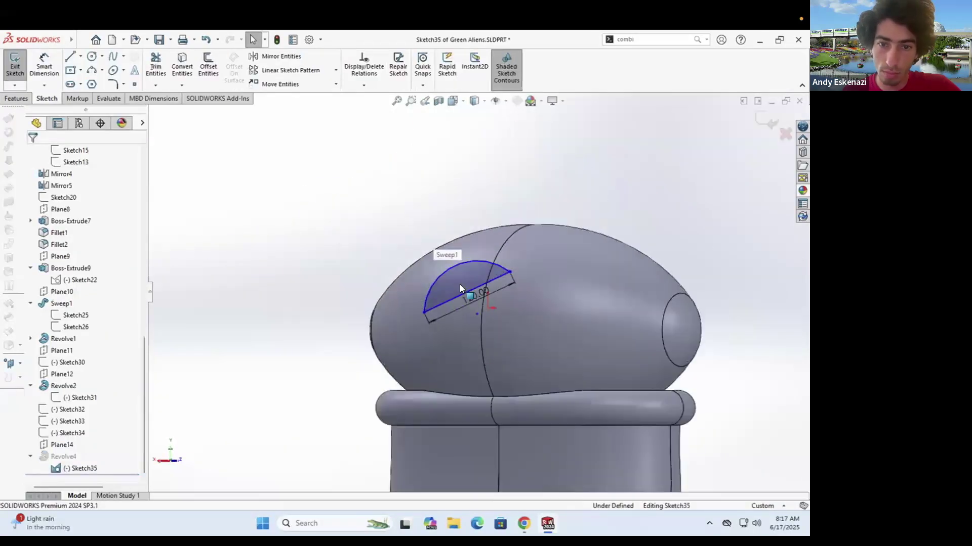
scroll(460, 284, down, 3)
click(441, 309)
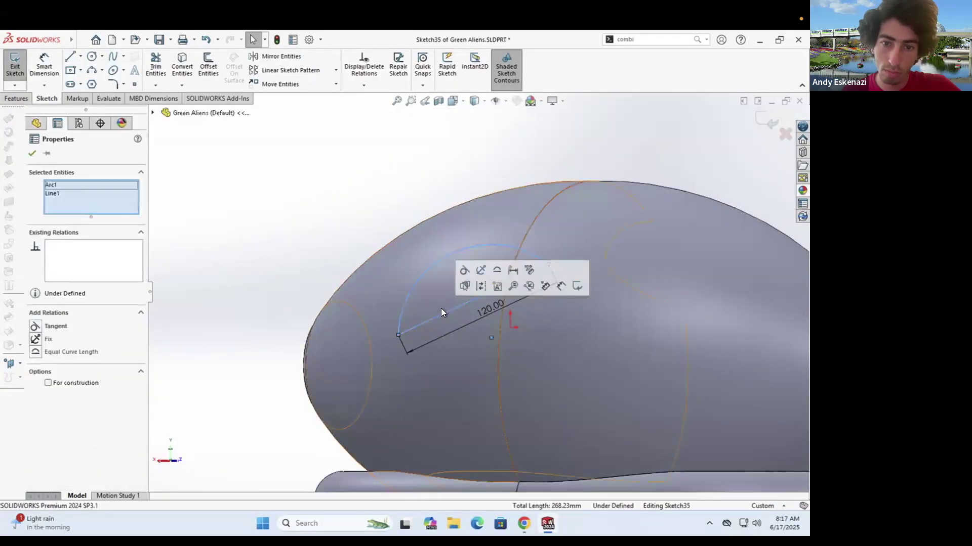
double_click(558, 296)
scroll(559, 297, up, 3)
mouse_move(558, 297)
middle_down()
mouse_move(477, 267)
mouse_move(515, 302)
mouse_move(500, 302)
middle_up()
Step: Edit the side-eye sketch and slightly adjust the bulge of its arc
right_click(76, 468)
click(82, 316)
scroll(505, 229, down, 4)
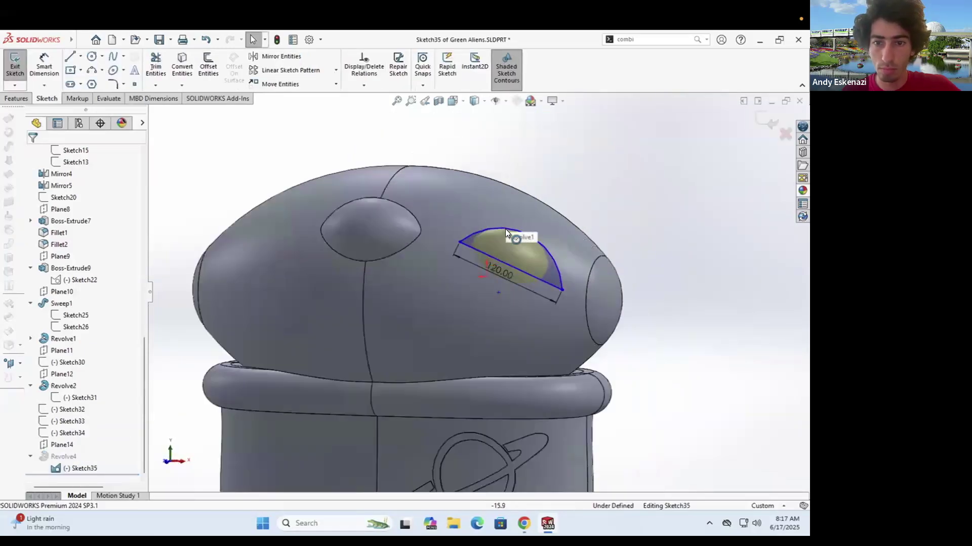
click(517, 241)
drag(517, 226, 516, 229)
double_click(336, 166)
scroll(336, 166, up, 3)
mouse_move(336, 166)
middle_down()
mouse_move(422, 246)
mouse_move(405, 253)
middle_up()
scroll(351, 291, up, 4)
Step: Lower the inner endpoint of the side-eye profile in Sketch35 to reduce its tilt
right_click(84, 468)
click(80, 320)
scroll(604, 229, down, 3)
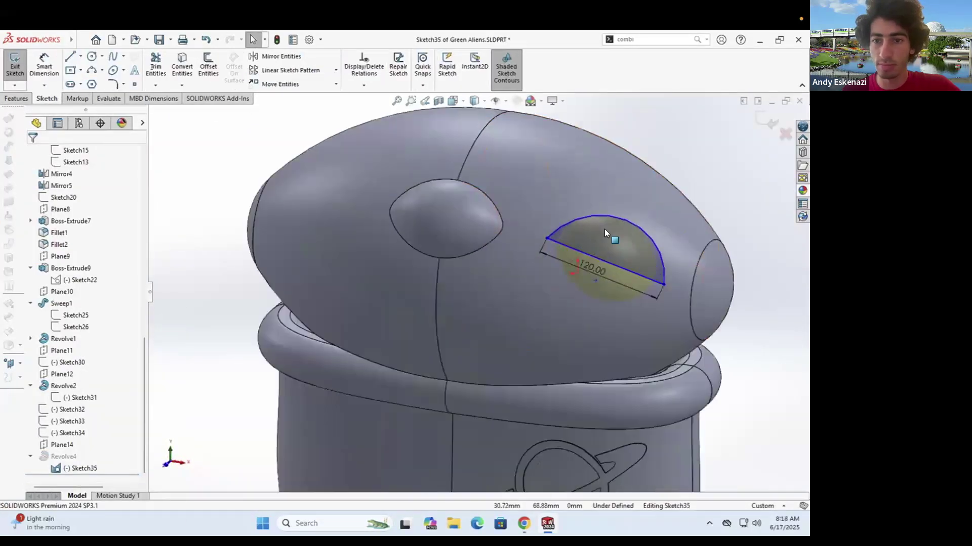
click(611, 231)
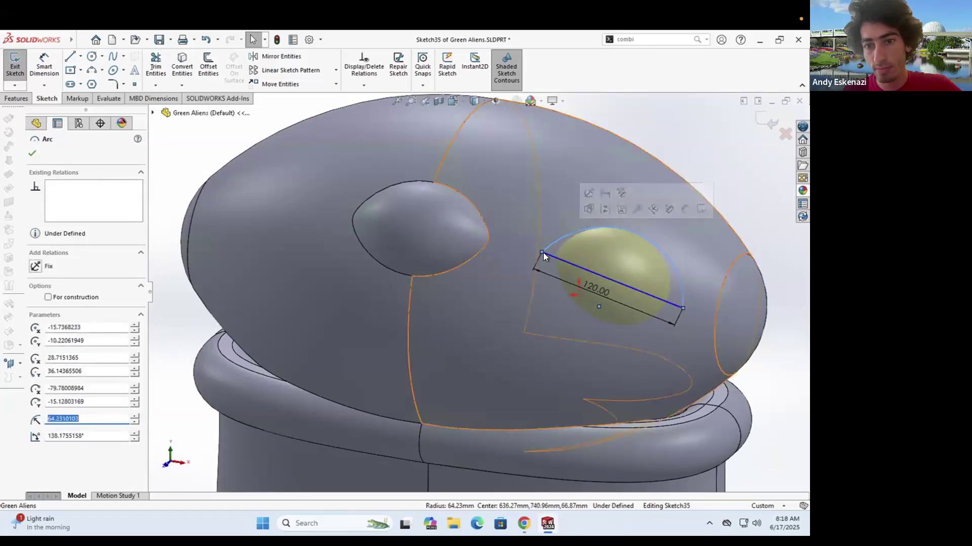
drag(542, 253, 534, 259)
drag(672, 284, 672, 284)
mouse_move(597, 258)
middle_down()
mouse_move(572, 282)
mouse_move(557, 268)
middle_up()
double_click(449, 282)
scroll(449, 282, up, 5)
mouse_move(449, 283)
middle_down()
mouse_move(463, 273)
mouse_move(482, 151)
mouse_move(458, 282)
middle_up()
scroll(458, 282, down, 4)
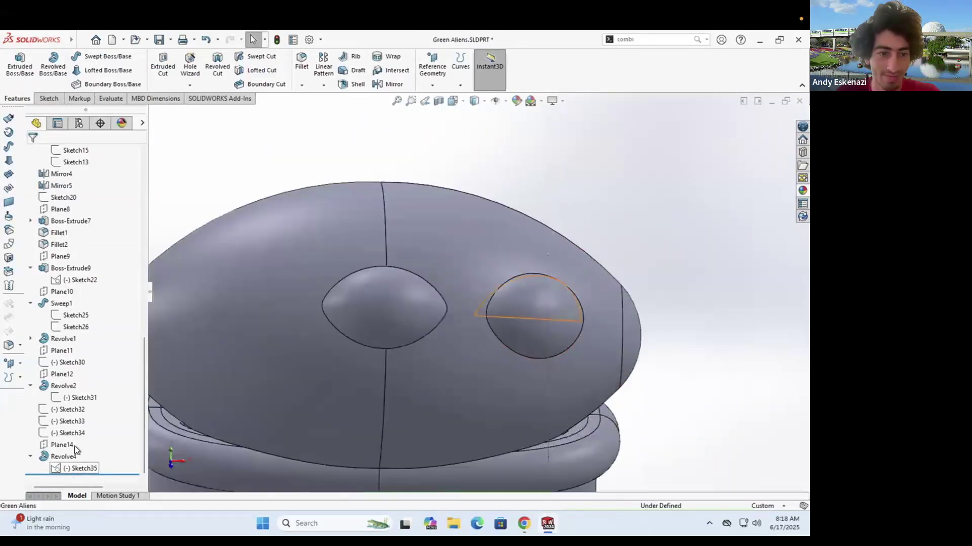
Step: Reshape the side-eye arc in Sketch35 to a radius of about 66 mm
right_click(79, 468)
click(80, 319)
scroll(592, 201, down, 2)
scroll(592, 201, down, 5)
drag(589, 224, 614, 247)
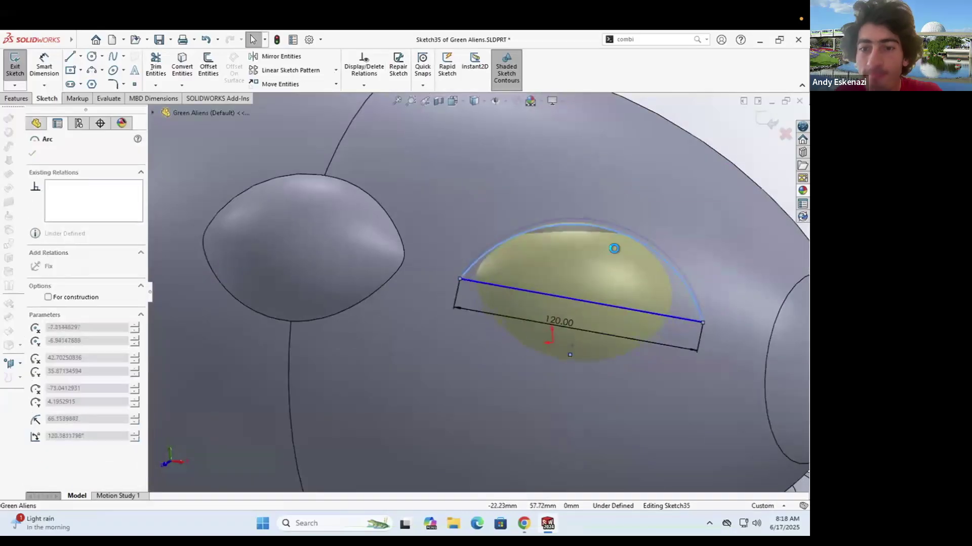
double_click(560, 244)
scroll(557, 240, up, 8)
middle_drag(546, 253, 517, 277)
scroll(506, 276, down, 3)
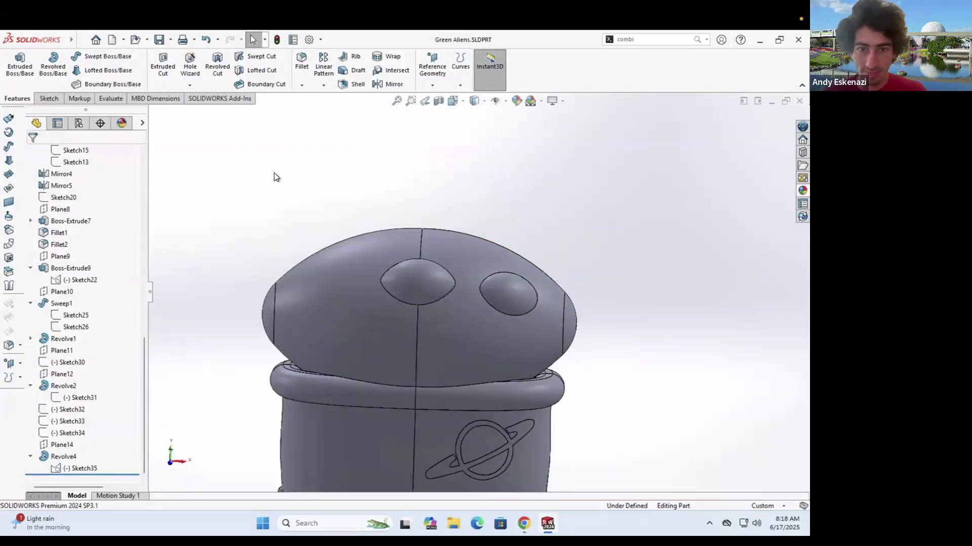
Step: Start a sketch on Plane10 and convert the antenna's circle and side curve into it
click(17, 74)
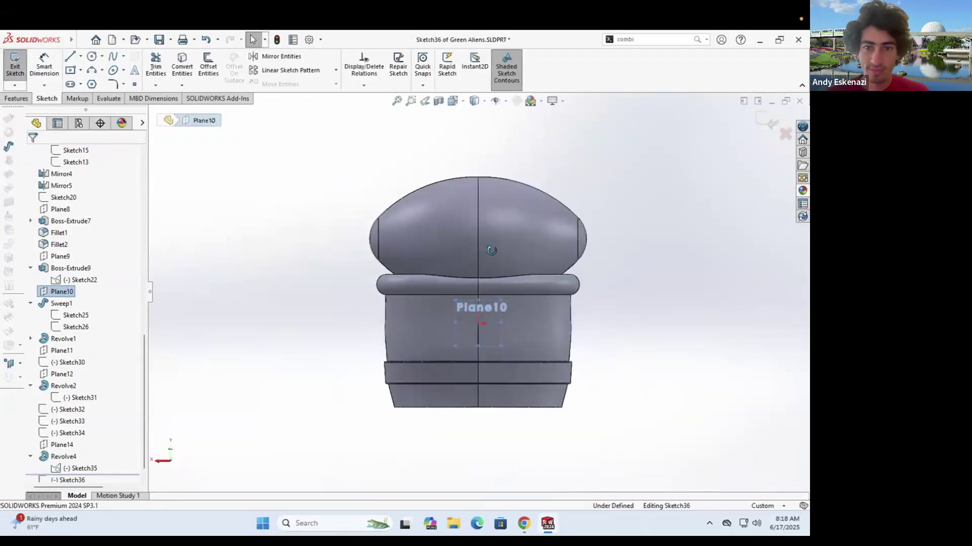
scroll(487, 192, up, 3)
scroll(487, 192, down, 4)
key(c)
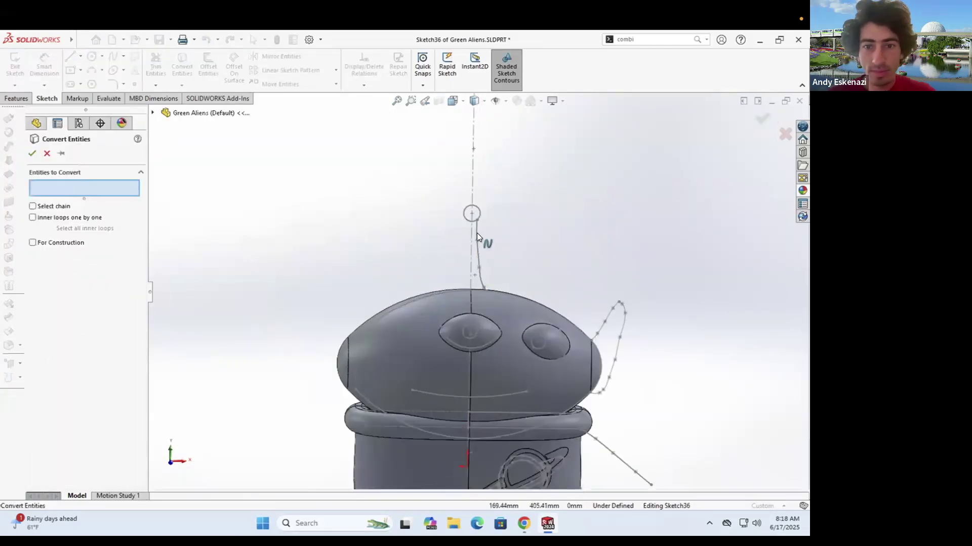
scroll(487, 289, down, 5)
click(32, 154)
Step: Close the antenna half-profile with a vertical axis line, a horizontal base and a short riser, and dimension the axis line's length
key(l)
scroll(420, 279, up, 4)
scroll(430, 192, down, 3)
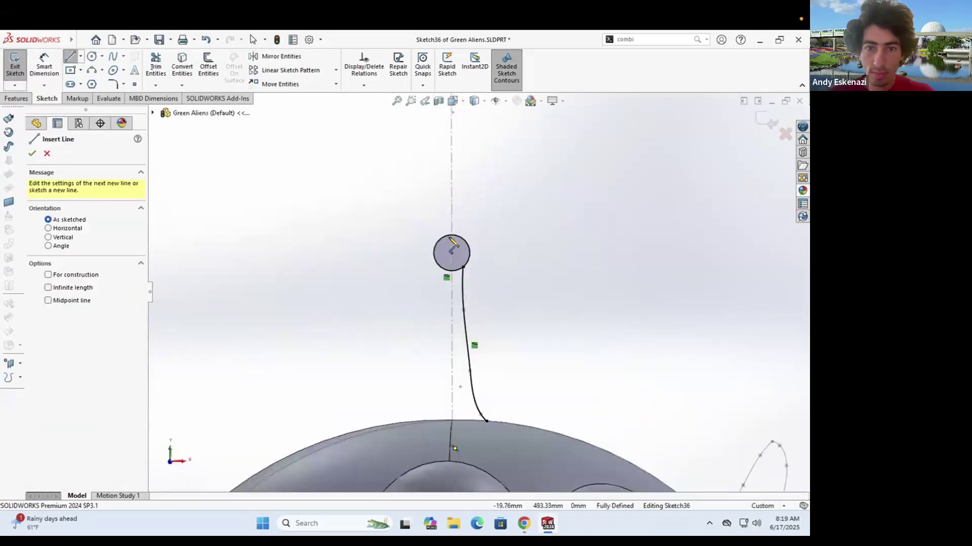
click(451, 235)
key(Escape)
scroll(495, 429, down, 3)
click(44, 66)
click(417, 266)
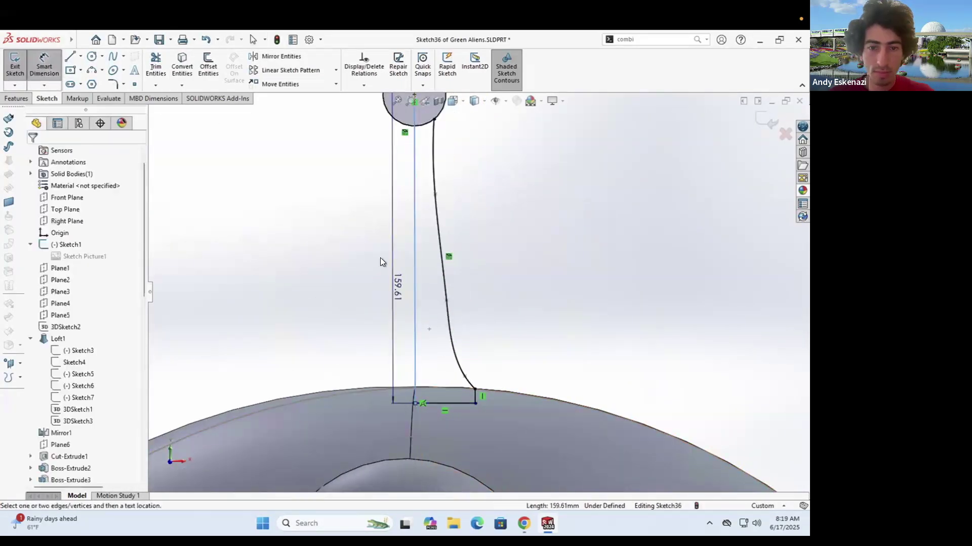
click(382, 258)
key(Return)
Step: Make the antenna's circle construction geometry and trace its outer side with a three-point arc from the top to the side curve
scroll(443, 224, down, 3)
click(427, 210)
key(Escape)
scroll(419, 193, down, 4)
click(92, 71)
click(453, 219)
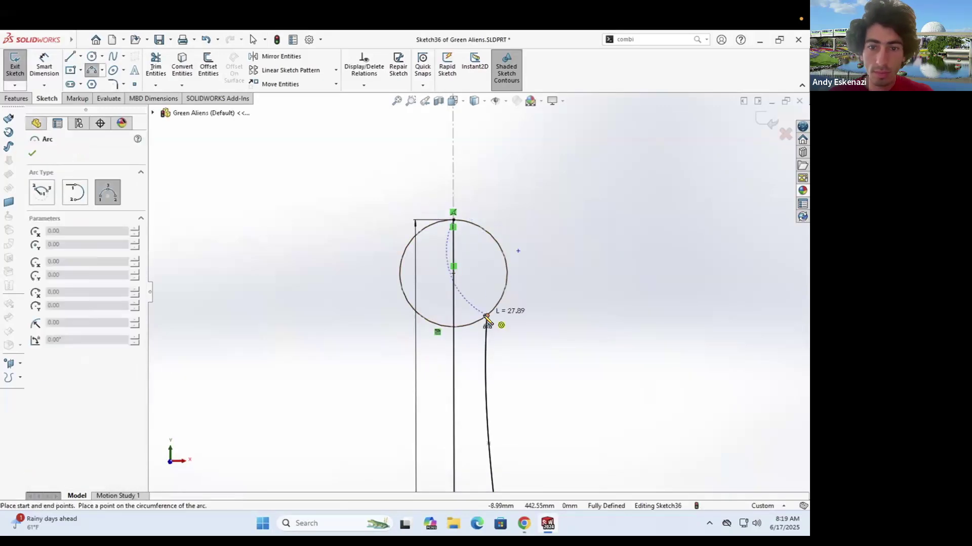
click(486, 316)
click(505, 259)
key(Escape)
Step: Revolve the antenna half-profile about its vertical line to form the stalk and ball
click(17, 99)
click(49, 64)
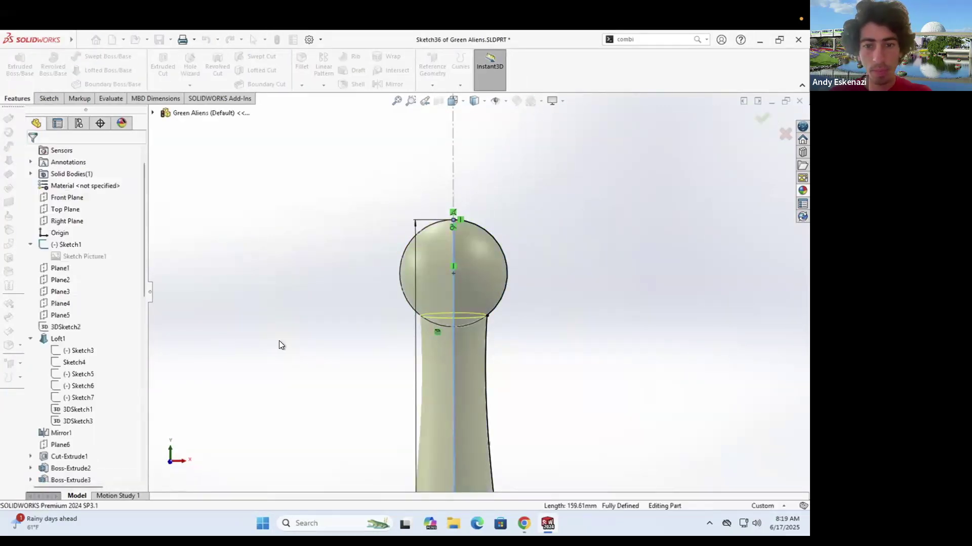
scroll(476, 167, up, 4)
scroll(476, 366, down, 4)
middle_drag(476, 365, 501, 379)
scroll(83, 458, down, 12)
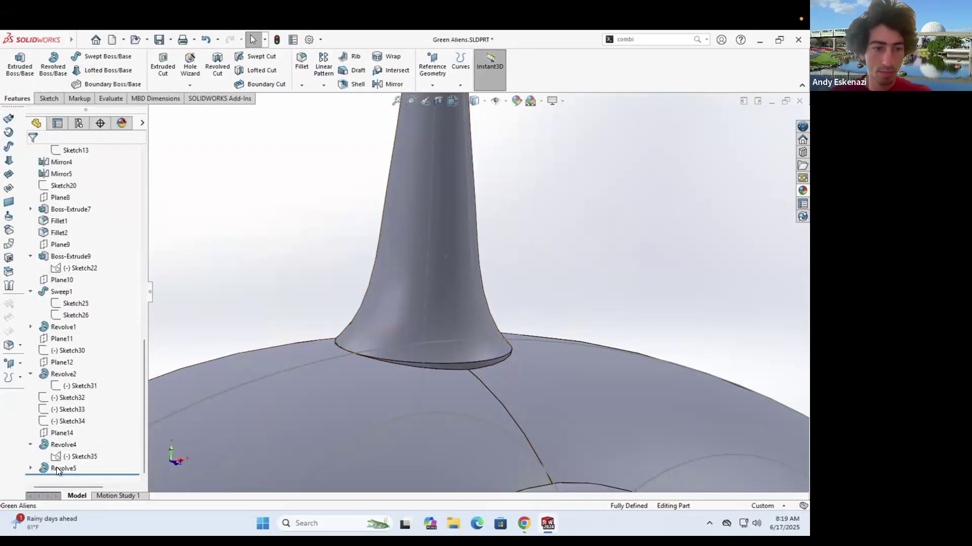
Step: Edit the antenna's profile sketch and extend its base outward with a horizontal line and a short vertical riser
right_click(56, 469)
click(91, 369)
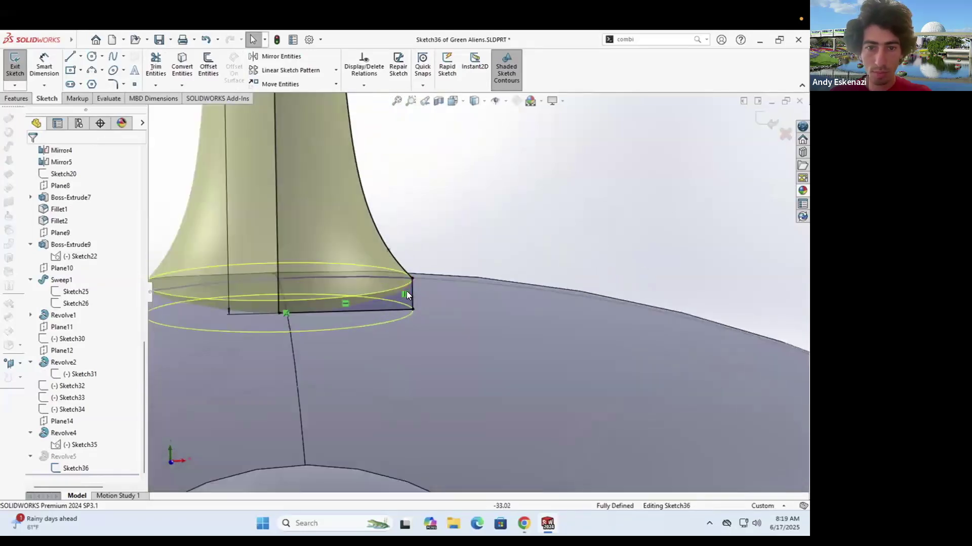
double_click(413, 279)
scroll(415, 279, down, 3)
double_click(476, 311)
click(476, 311)
click(476, 337)
key(Escape)
scroll(470, 334, up, 1)
click(70, 56)
click(472, 301)
click(418, 299)
click(15, 65)
scroll(358, 265, up, 2)
mouse_move(357, 264)
middle_down()
mouse_move(466, 286)
mouse_move(387, 263)
middle_up()
Step: Retrace the antenna's side in the profile sketch with a spline from the ball down to the new riser, and rebuild the revolve
right_click(79, 469)
click(88, 312)
scroll(496, 184, down, 2)
scroll(333, 184, down, 1)
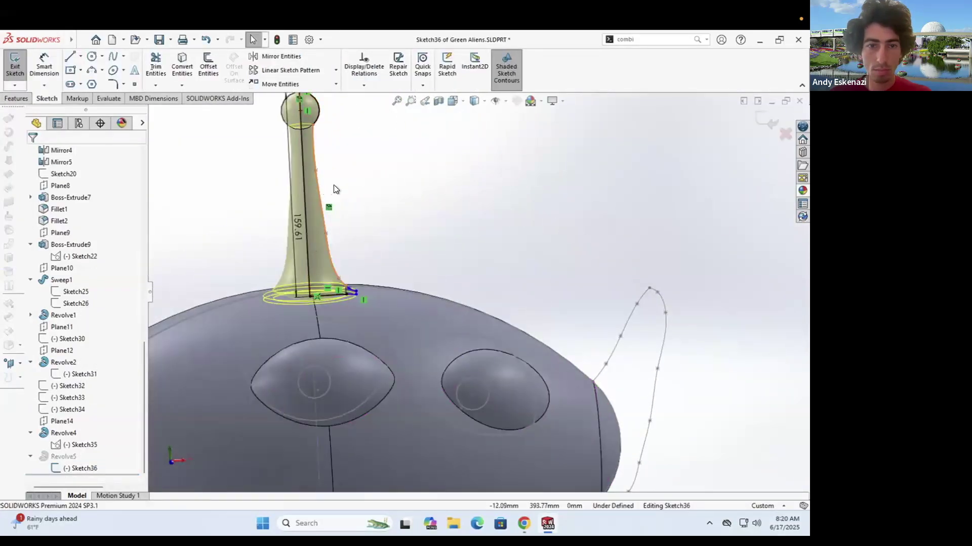
scroll(432, 313, down, 3)
right_click(429, 312)
key(Escape)
scroll(409, 320, up, 5)
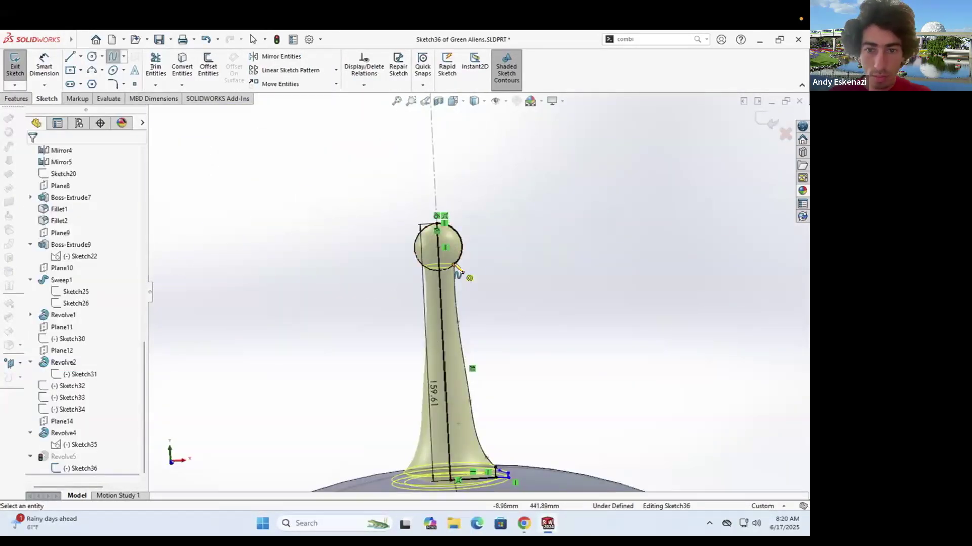
click(454, 266)
scroll(462, 380, down, 5)
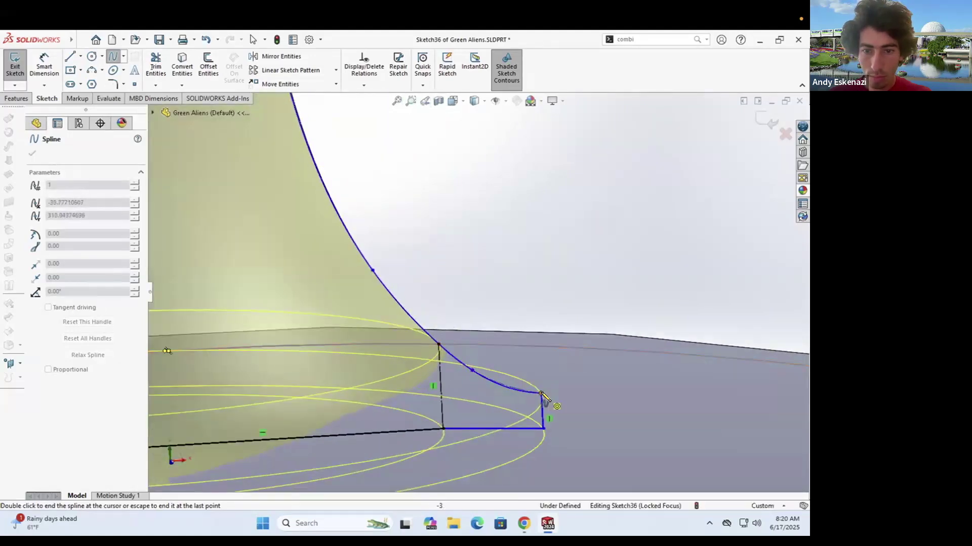
click(542, 393)
key(Escape)
double_click(383, 263)
Step: Hide Sketch1 and inspect the whole alien from the front and side
scroll(477, 290, up, 12)
scroll(486, 268, down, 5)
mouse_move(485, 267)
middle_down()
mouse_move(496, 260)
mouse_move(540, 276)
mouse_move(440, 295)
mouse_move(520, 274)
middle_up()
scroll(496, 260, up, 2)
right_click(520, 275)
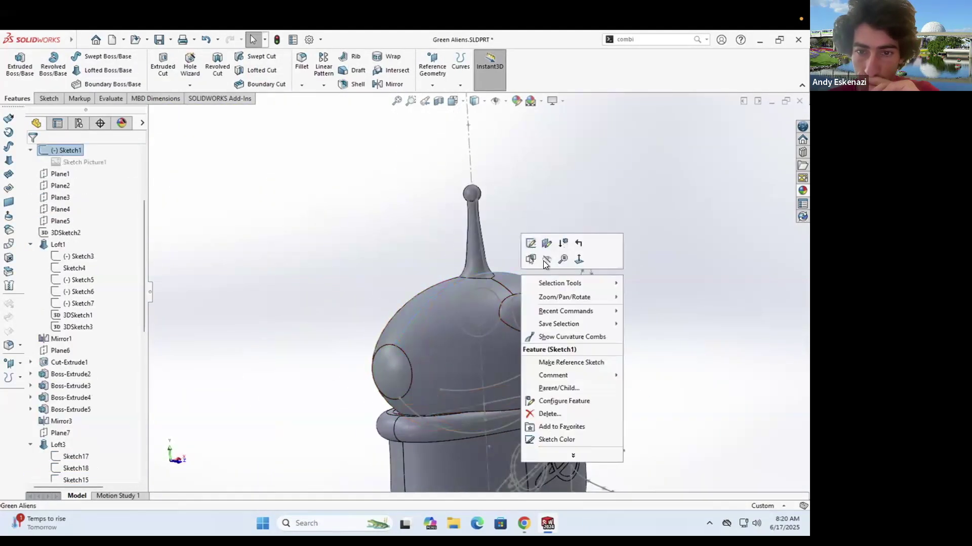
click(546, 260)
scroll(506, 263, up, 5)
scroll(492, 308, down, 5)
scroll(493, 308, up, 5)
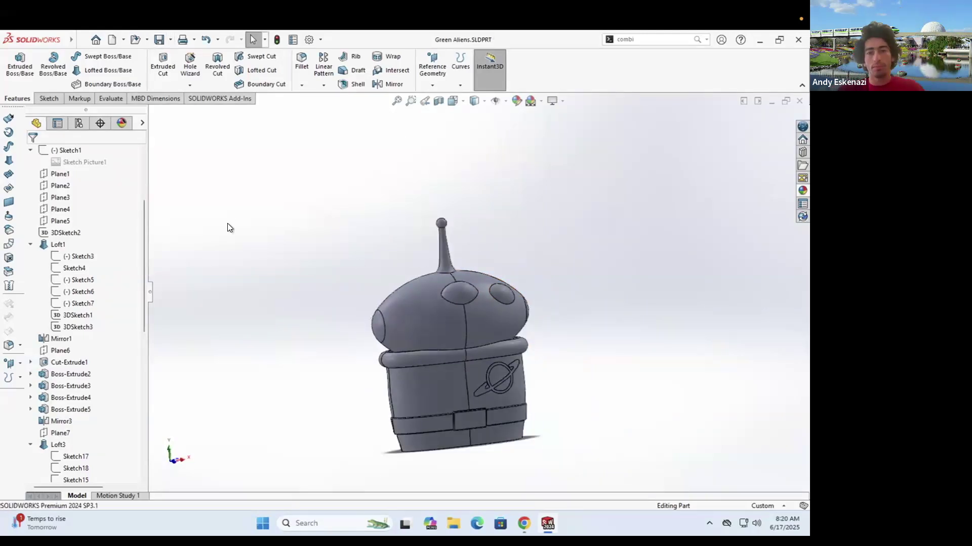
middle_drag(486, 312, 436, 272)
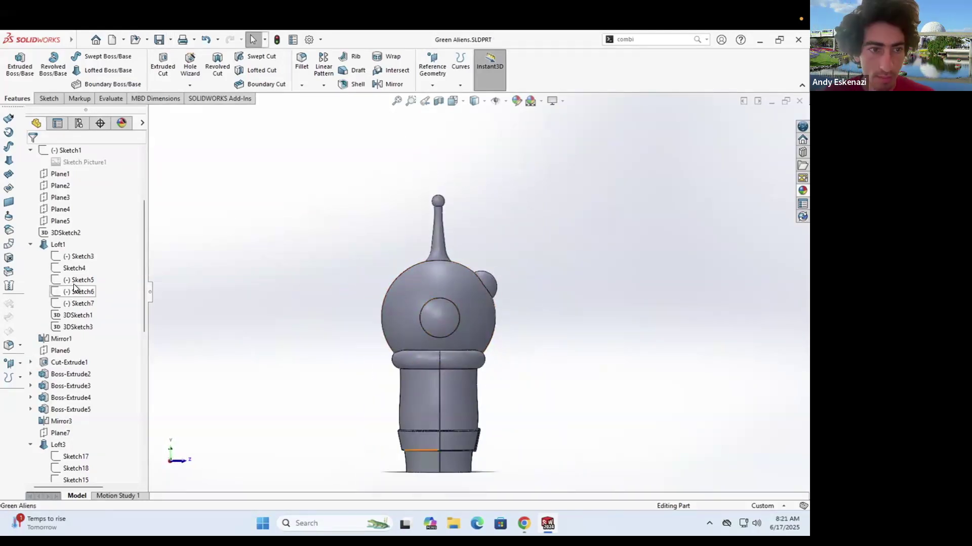
Step: Start a sketch on Plane6 and try to convert the middle eye's outline into it
click(60, 353)
click(49, 99)
click(14, 66)
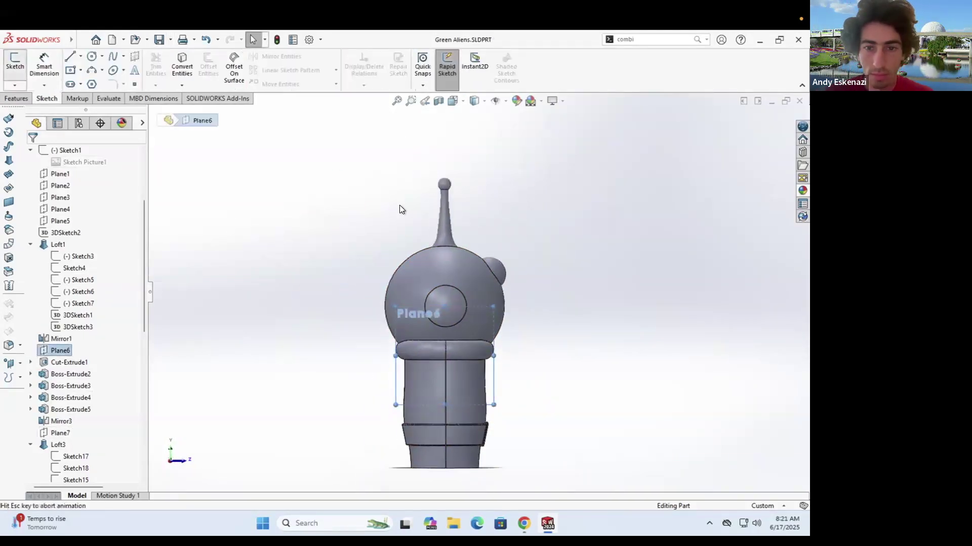
click(183, 66)
click(465, 276)
click(32, 152)
click(466, 274)
key(Escape)
click(459, 257)
click(32, 154)
right_click(499, 268)
click(525, 256)
Step: Draw a centerline from the head's centre to the middle eye's outer edge and exit the sketch
click(81, 56)
click(93, 80)
click(541, 225)
key(Escape)
scroll(544, 222, down, 5)
key(Escape)
scroll(469, 250, up, 1)
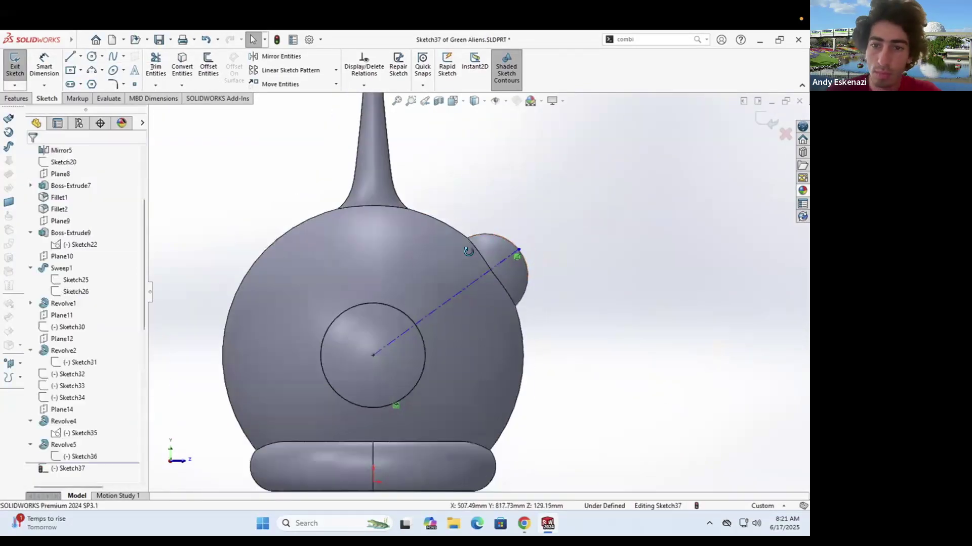
middle_drag(469, 251, 517, 256)
scroll(526, 250, down, 5)
click(14, 65)
Step: Create a reference plane at the outer end of the centerline, perpendicular to it
click(437, 99)
click(484, 273)
click(451, 293)
click(32, 153)
Step: Sketch a circle on the new plane at the middle eye's centre and set its diameter to 25 mm
click(49, 98)
click(15, 65)
click(450, 225)
scroll(481, 270, down, 8)
click(91, 56)
click(455, 285)
click(455, 247)
click(44, 66)
click(424, 312)
click(411, 321)
text(25)
key(Return)
Step: Cut the pupil circle 3 mm blind into the middle eye
click(16, 98)
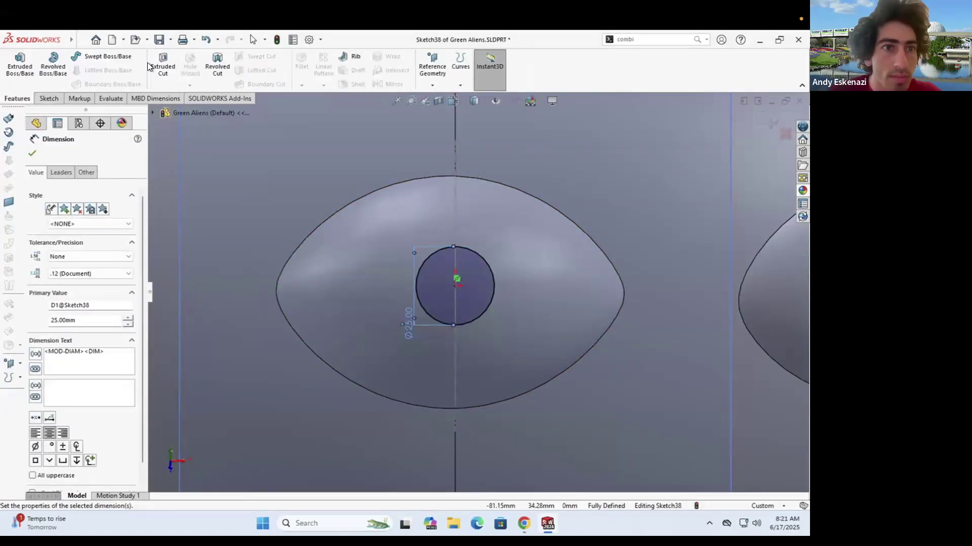
click(162, 66)
middle_drag(430, 273, 521, 277)
scroll(522, 277, down, 1)
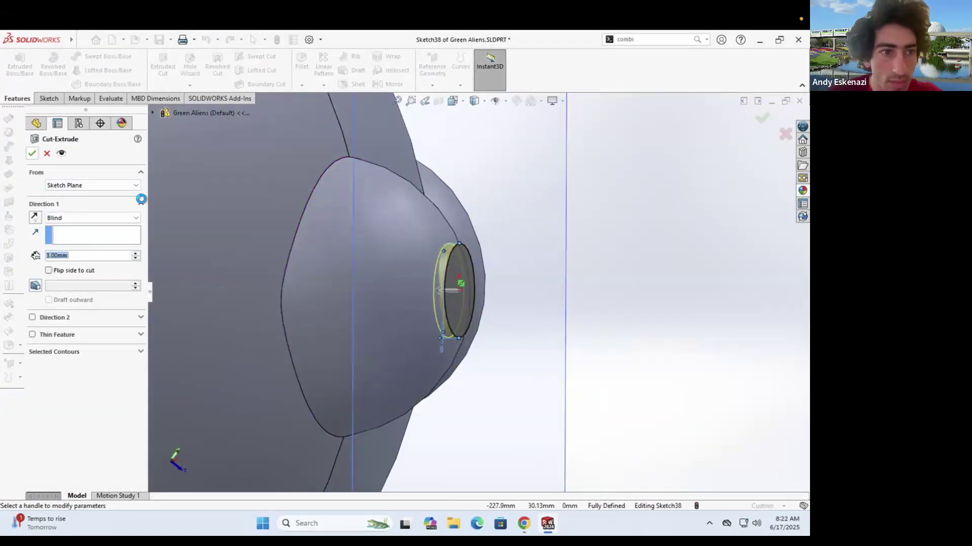
click(32, 154)
Step: Edit the pupil cut to add a second direction
click(21, 56)
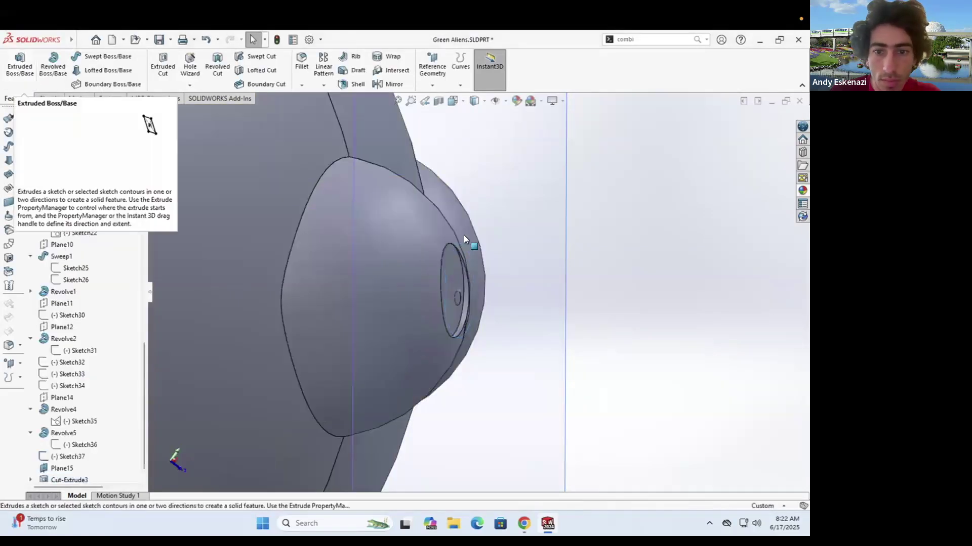
middle_drag(465, 239, 334, 253)
right_click(75, 470)
click(84, 295)
click(33, 317)
click(33, 153)
Step: Hide Plane15 and the centerline sketch around the middle eye
scroll(536, 288, up, 10)
mouse_move(544, 291)
middle_down()
mouse_move(553, 269)
mouse_move(532, 278)
middle_up()
scroll(468, 291, down, 8)
scroll(468, 291, down, 2)
scroll(480, 289, up, 4)
right_click(561, 210)
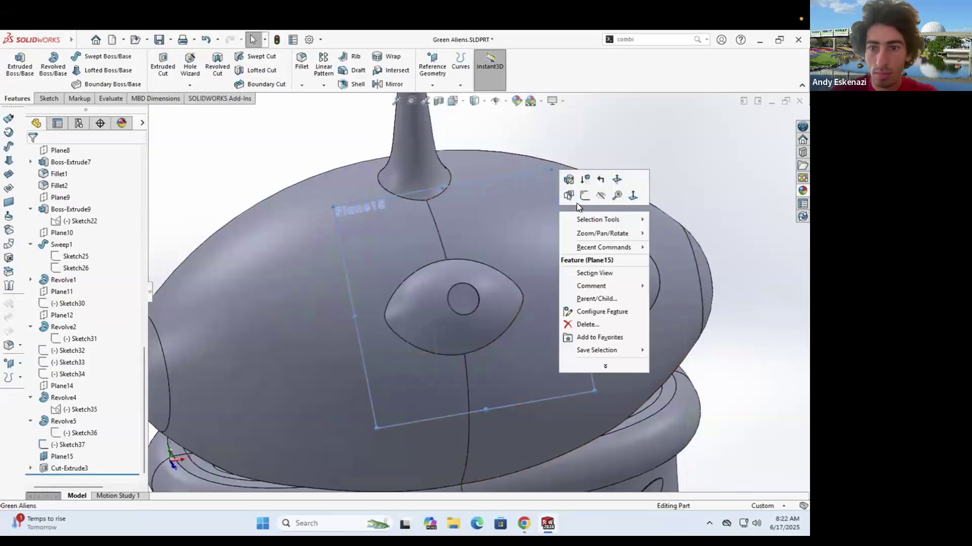
click(585, 195)
click(11, 74)
right_click(520, 245)
click(561, 229)
scroll(529, 247, down, 4)
right_click(421, 256)
click(446, 240)
scroll(451, 259, up, 3)
mouse_move(451, 283)
middle_down()
mouse_move(438, 258)
mouse_move(449, 273)
mouse_move(509, 269)
middle_up()
scroll(450, 290, up, 2)
Step: Check the alien reference images in the browser and delete the pupil cut from the middle eye
click(524, 524)
click(547, 523)
scroll(450, 248, down, 3)
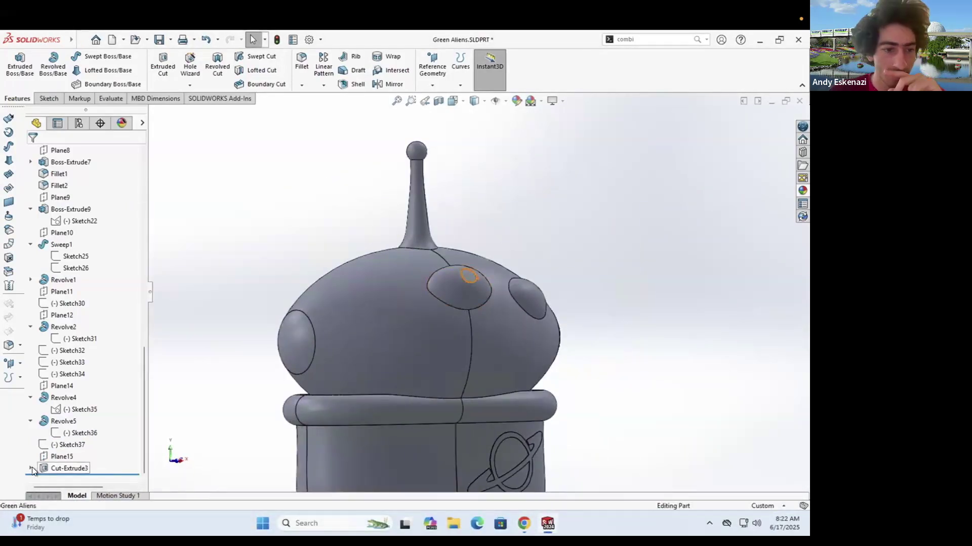
right_click(53, 466)
click(111, 357)
click(470, 218)
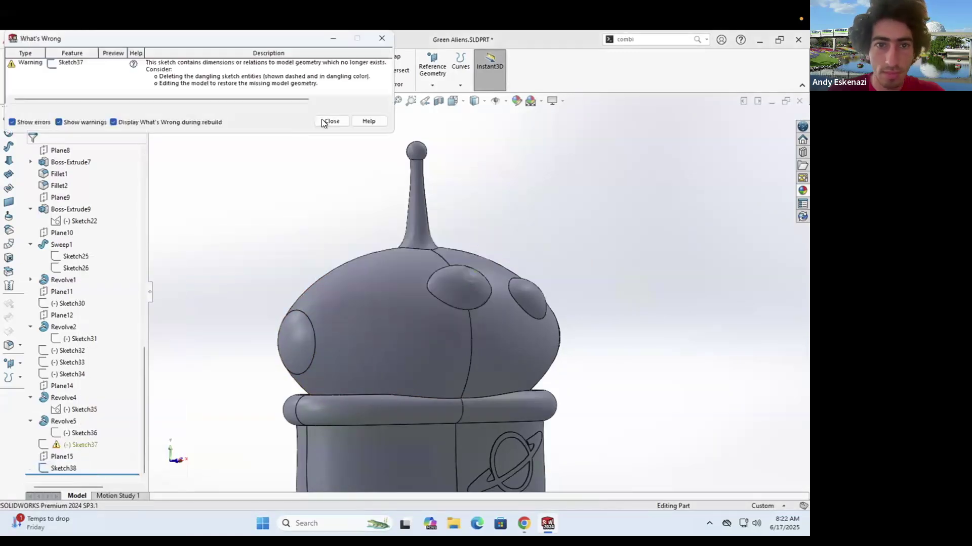
click(329, 124)
Step: Delete the leftover pupil circle sketch, its reference plane and the centerline sketch
scroll(475, 274, down, 4)
middle_drag(441, 298, 481, 309)
click(506, 449)
click(471, 221)
scroll(455, 217, up, 4)
click(332, 121)
scroll(324, 203, up, 2)
right_click(77, 455)
click(107, 404)
click(471, 221)
Step: Start a sketch on Plane6 and draw a centerline from the middle eye's outer edge inward into the head
click(18, 66)
scroll(200, 278, down, 1)
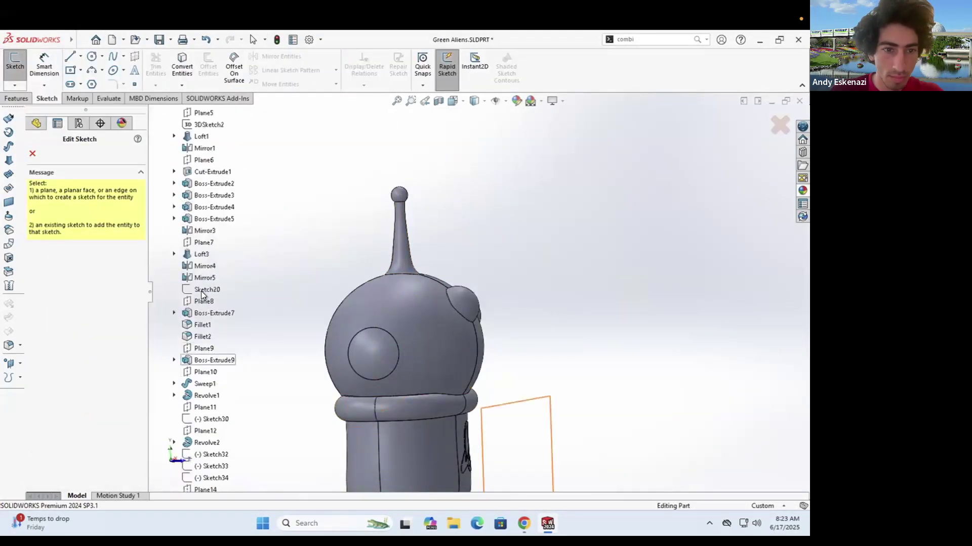
click(201, 291)
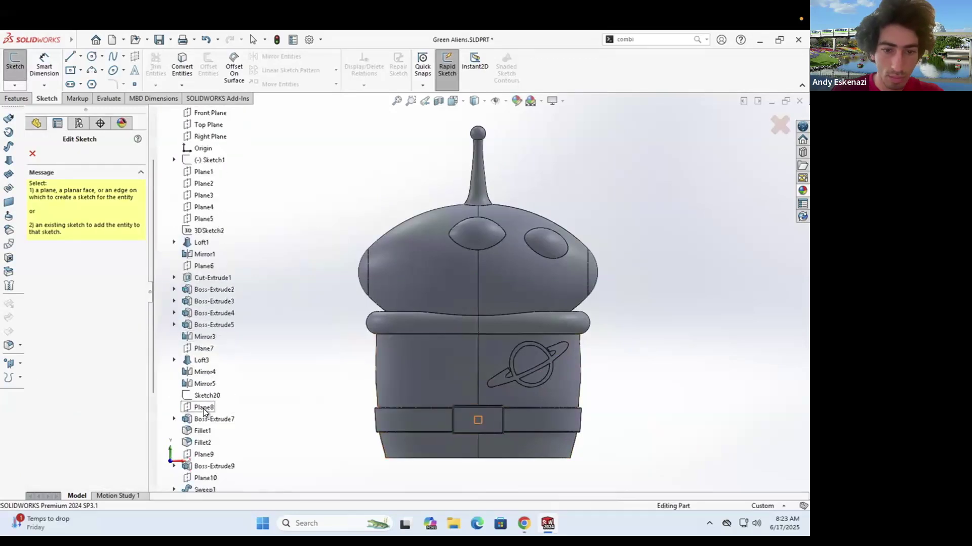
middle_drag(327, 321, 430, 329)
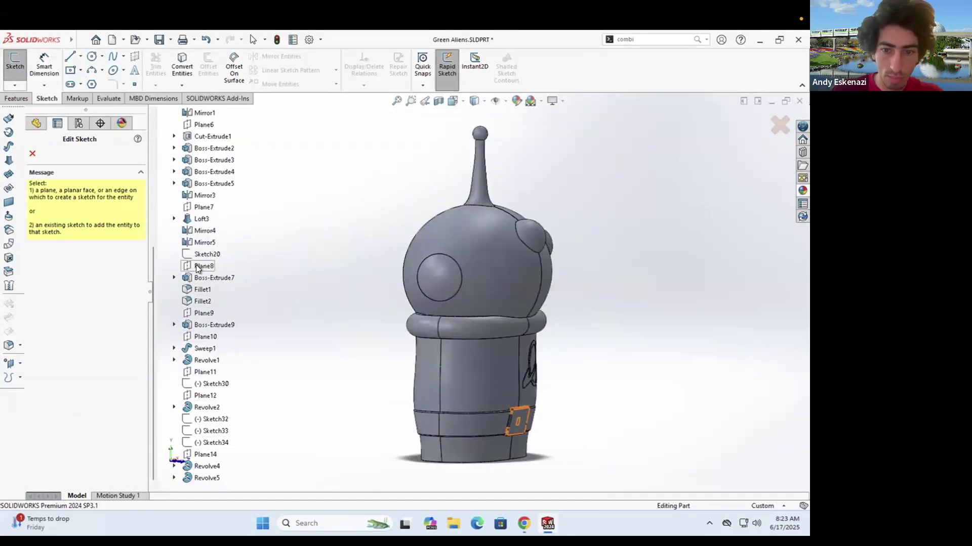
click(203, 161)
scroll(548, 217, down, 6)
click(80, 57)
click(93, 82)
click(531, 284)
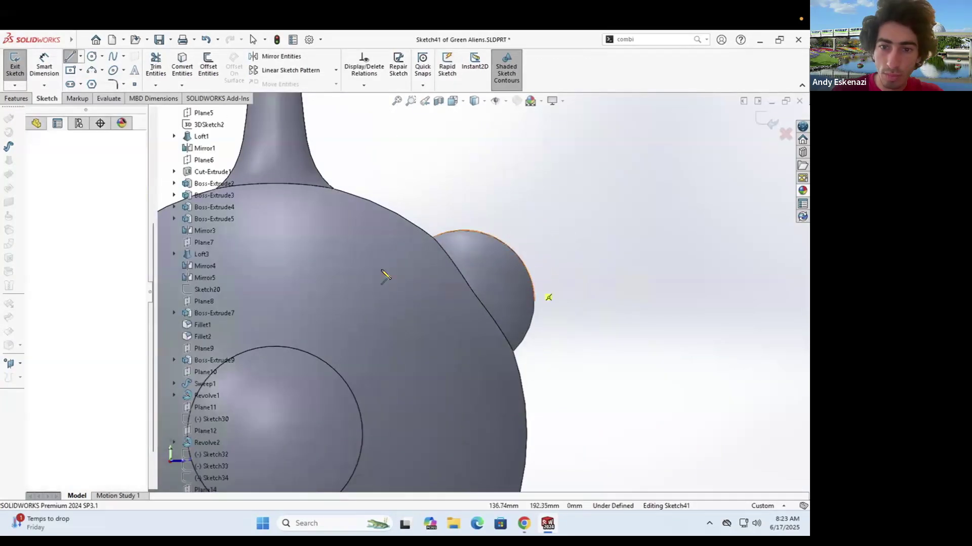
click(303, 284)
key(Escape)
middle_drag(302, 285, 287, 284)
click(14, 65)
Step: Check the alien reference images in the browser and create a reference plane at the centerline's outer end
click(523, 523)
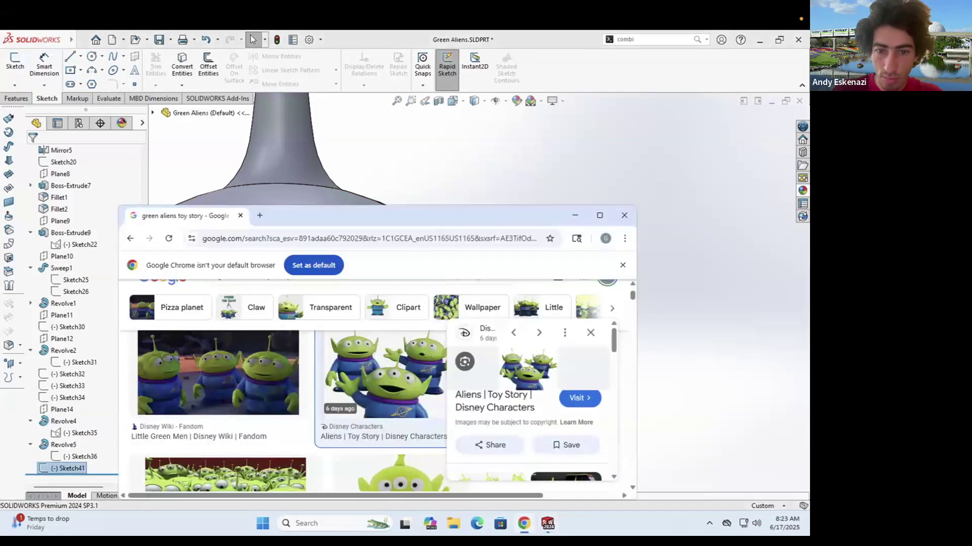
click(17, 98)
click(430, 60)
click(33, 156)
Step: Sketch a circle on the new plane centred on the centerline's end and set its diameter to 20 mm
middle_drag(572, 284, 463, 321)
click(49, 99)
click(91, 56)
click(502, 237)
key(Escape)
middle_drag(496, 284, 536, 275)
click(44, 66)
click(435, 301)
click(416, 310)
text(20)
key(Return)
middle_drag(440, 296, 633, 283)
click(20, 98)
click(162, 66)
click(81, 184)
click(76, 202)
click(424, 302)
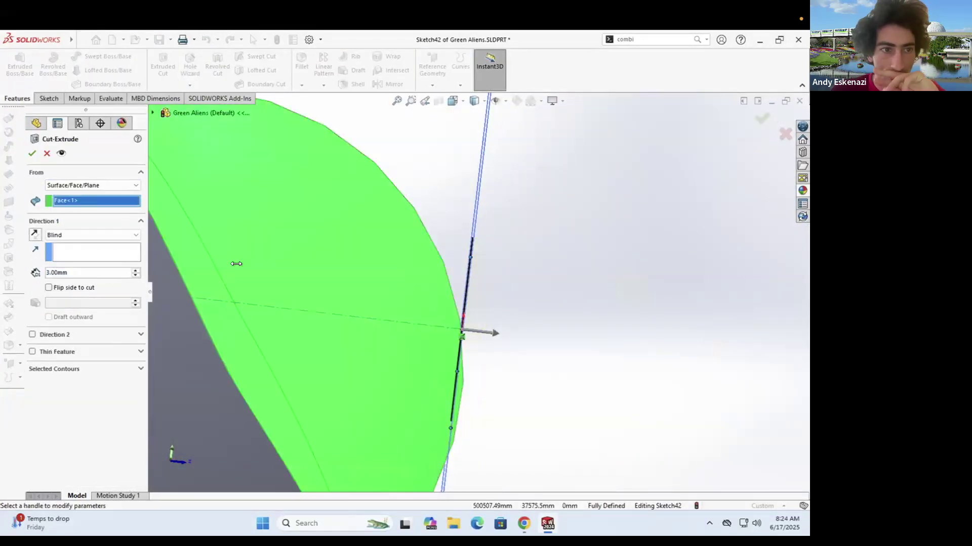
click(75, 184)
click(74, 194)
click(71, 218)
click(72, 264)
middle_drag(407, 308, 364, 314)
click(91, 218)
click(65, 226)
click(77, 186)
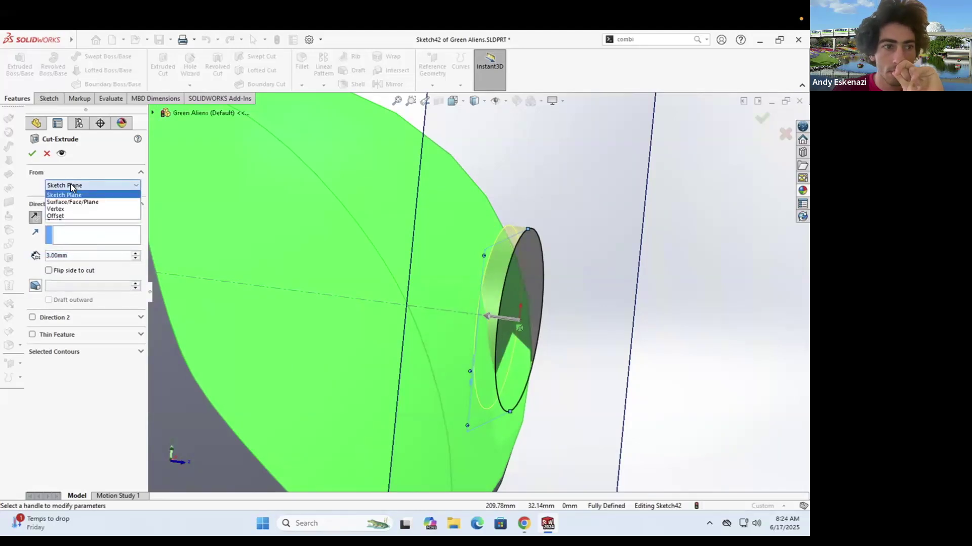
click(74, 217)
key(Escape)
Step: Edit the centerline sketch, extend the line's outer end away from the middle eye, and reopen the pupil circle sketch
scroll(453, 275, up, 5)
right_click(437, 295)
click(575, 279)
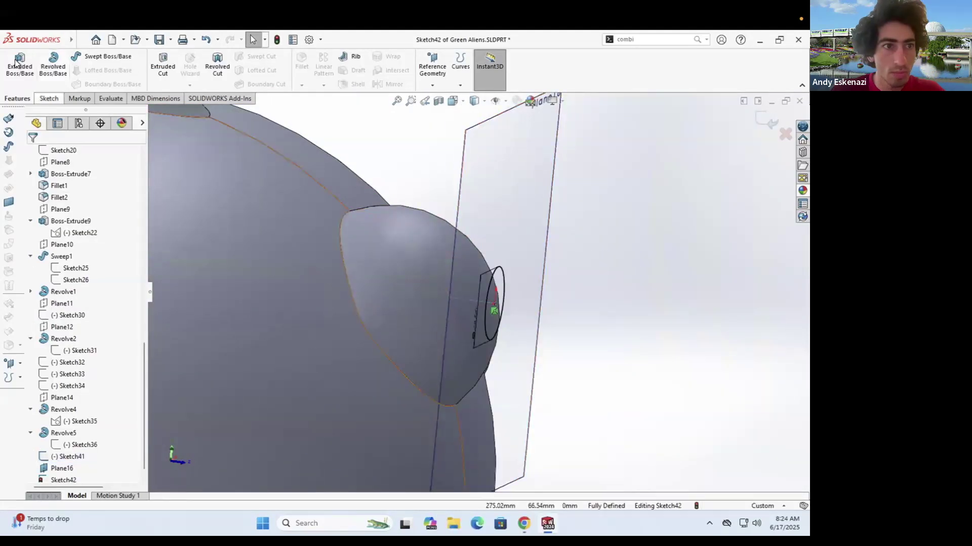
double_click(432, 294)
scroll(544, 234, down, 7)
right_click(530, 254)
click(557, 394)
scroll(547, 262, down, 3)
drag(504, 250, 531, 249)
double_click(542, 263)
right_click(68, 468)
click(76, 277)
Step: Cut-extrude the pupil circle 0.5 mm deep into the middle eye, starting from the eye's surface
middle_drag(512, 237, 673, 263)
click(17, 99)
click(162, 66)
click(92, 185)
click(74, 203)
click(394, 279)
scroll(422, 279, down, 4)
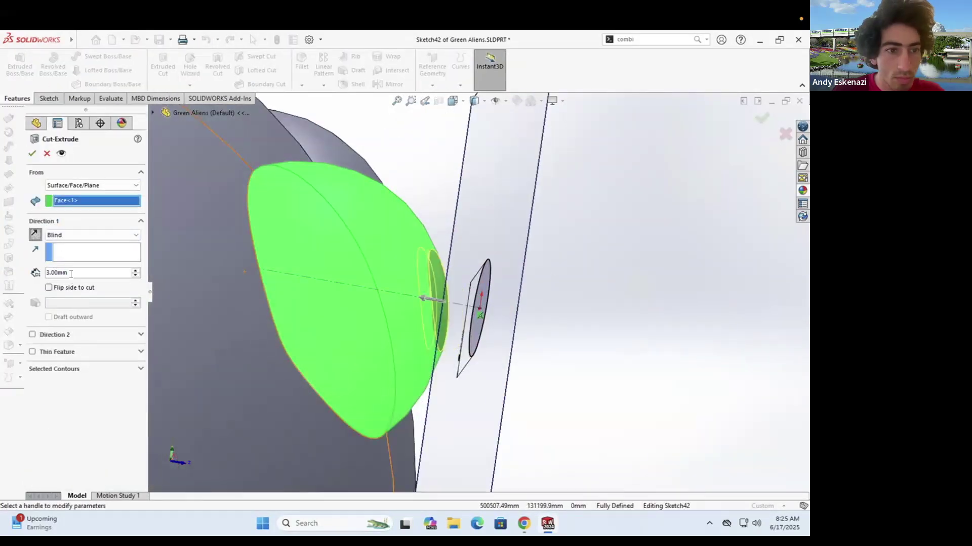
click(33, 153)
Step: Hide Plane16 in front of the middle eye and save the part
middle_drag(648, 304, 483, 249)
scroll(476, 268, up, 9)
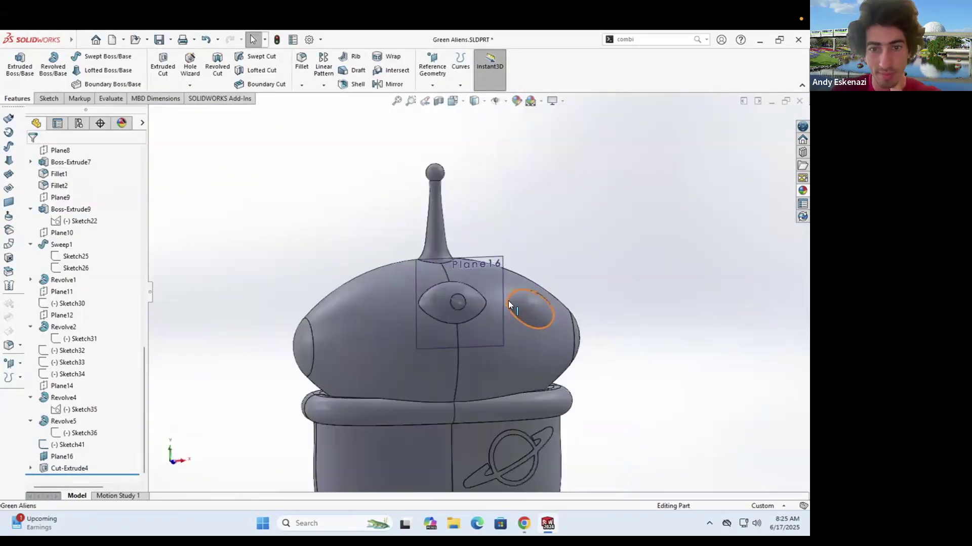
scroll(508, 299, down, 1)
right_click(423, 291)
click(453, 281)
right_click(492, 252)
click(544, 247)
scroll(436, 268, up, 3)
key(ctrl+s)
Step: Create a reference plane parallel to Plane14, offset to lie in front of the side eye
middle_drag(501, 303, 324, 306)
scroll(420, 303, down, 3)
middle_drag(451, 303, 536, 324)
scroll(476, 303, up, 2)
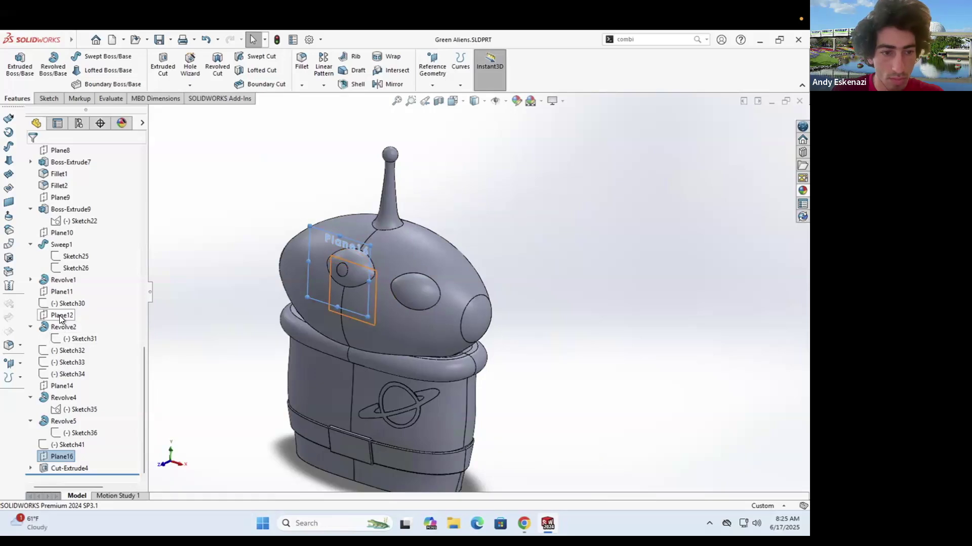
click(62, 385)
mouse_move(186, 388)
middle_down()
mouse_move(380, 360)
mouse_move(319, 341)
mouse_move(203, 379)
middle_up()
click(17, 74)
click(18, 74)
click(432, 70)
click(438, 99)
middle_drag(501, 243, 632, 276)
click(159, 120)
scroll(181, 409, down, 7)
click(205, 419)
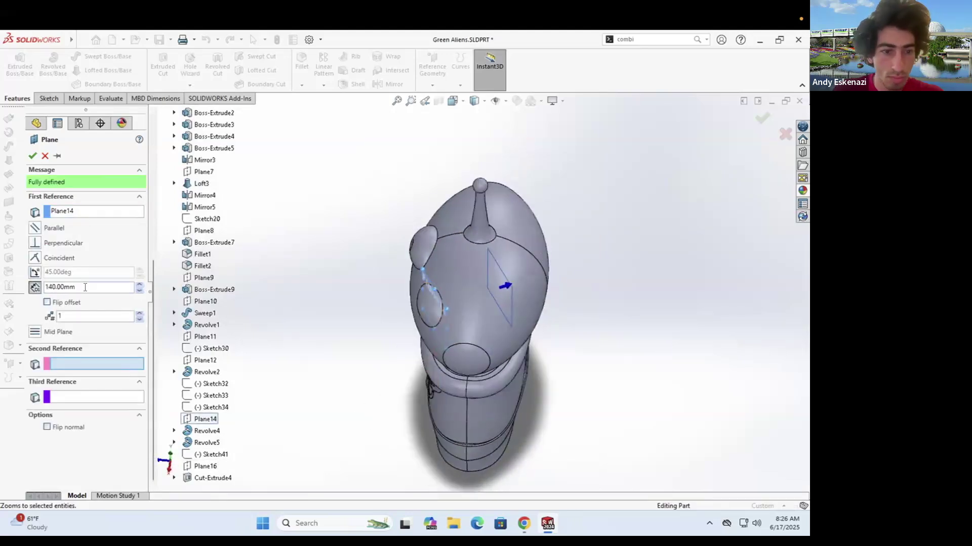
key(Return)
Step: Start a sketch on the new plane and draw a pupil circle over the side eye
middle_drag(405, 328, 437, 276)
scroll(437, 277, down, 3)
click(48, 98)
click(14, 66)
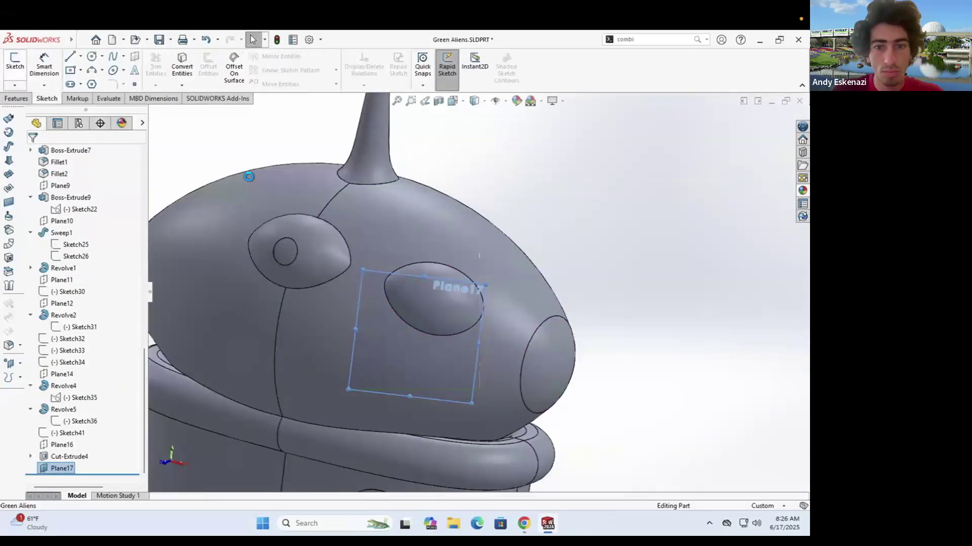
scroll(465, 275, up, 3)
scroll(481, 258, down, 6)
click(91, 56)
click(420, 282)
click(437, 302)
key(Escape)
Step: Reposition the pupil circle near the side eye's centre and set its diameter to 25 mm
scroll(472, 291, up, 3)
scroll(457, 285, down, 2)
drag(458, 285, 460, 306)
click(44, 65)
click(359, 313)
text(25)
key(Return)
key(Escape)
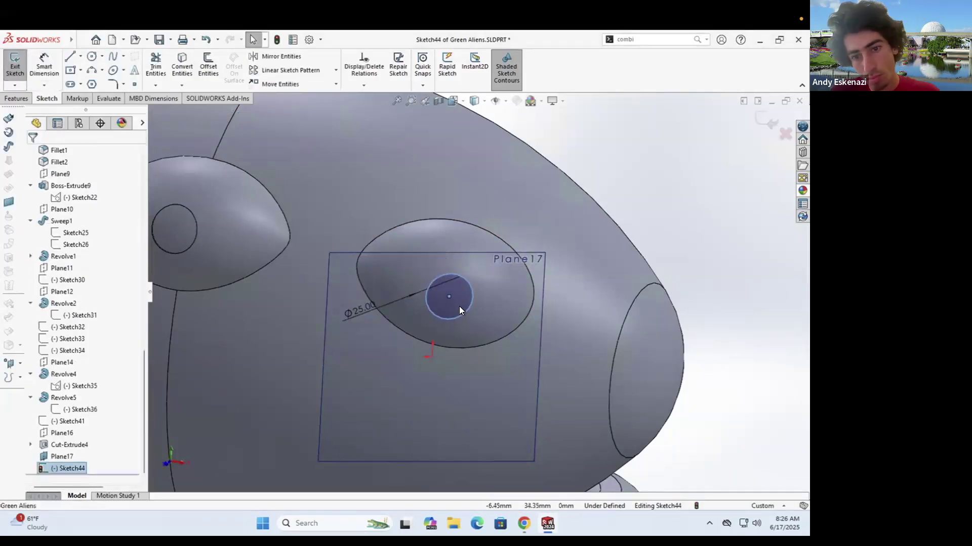
Step: Cut-extrude the side eye's pupil circle 0.5 mm deep, starting from the eye's surface
scroll(460, 305, up, 4)
middle_drag(462, 298, 499, 299)
click(17, 98)
click(163, 61)
click(68, 187)
click(66, 201)
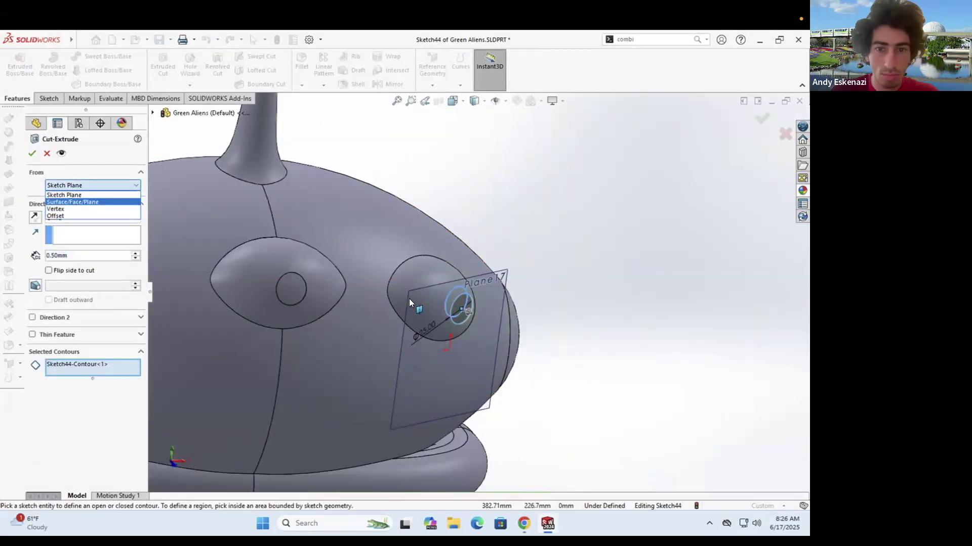
scroll(434, 307, down, 4)
click(430, 305)
click(32, 153)
Step: Hide Plane17 in front of the side eye
scroll(389, 301, up, 6)
middle_drag(435, 302, 407, 299)
right_click(508, 295)
click(550, 283)
scroll(478, 295, down, 3)
middle_drag(481, 296, 475, 299)
Step: Edit the side pupil's sketch, shift the circle slightly toward the middle eye, and rebuild the cut
click(31, 469)
right_click(66, 469)
click(66, 316)
scroll(385, 255, up, 4)
mouse_move(385, 255)
middle_down()
mouse_move(332, 251)
mouse_move(390, 258)
middle_up()
scroll(478, 285, down, 9)
drag(478, 284, 469, 288)
click(15, 65)
scroll(473, 279, up, 5)
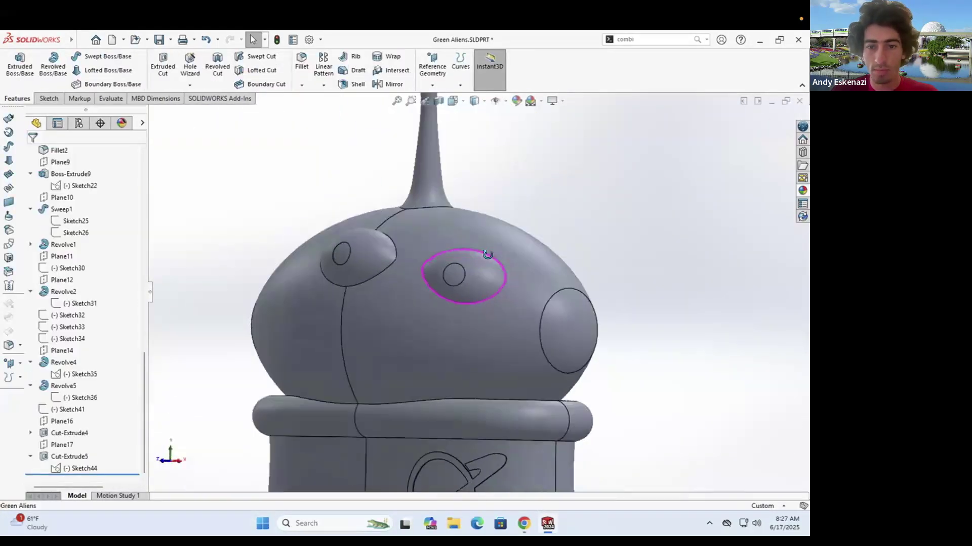
Step: Start a sketch on Plane12 and offset the middle eye's upper arc outward by 5 mm
middle_drag(430, 268, 463, 275)
scroll(463, 283, up, 3)
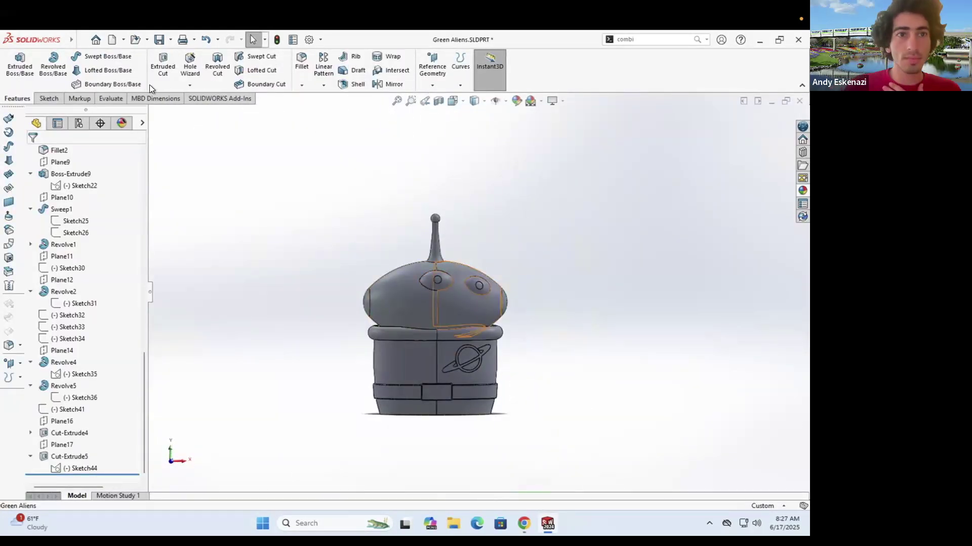
scroll(399, 293, up, 5)
click(380, 269)
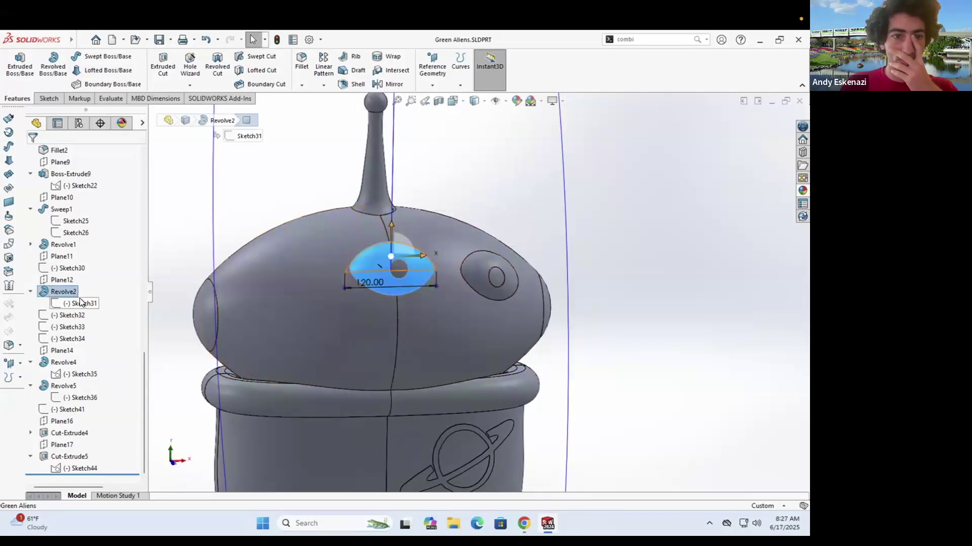
click(63, 281)
click(72, 265)
scroll(456, 219, down, 6)
click(208, 67)
click(286, 228)
click(284, 228)
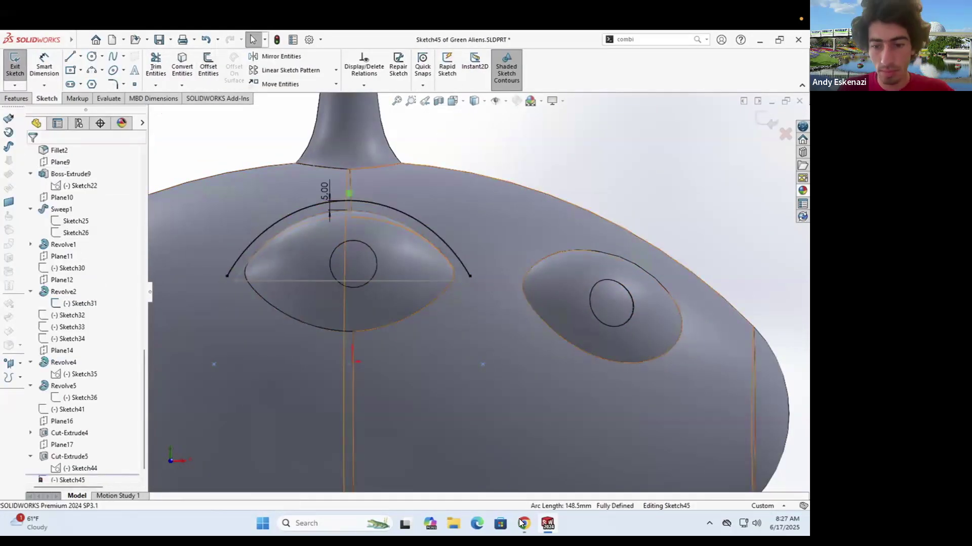
Step: Check the alien reference images in the browser and draw a line joining the offset arc's two endpoints
click(523, 524)
click(521, 522)
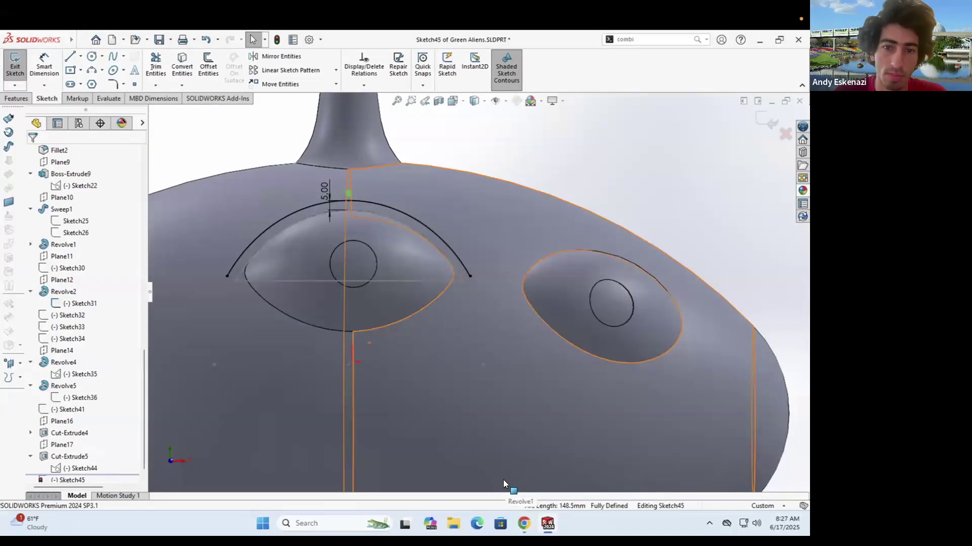
click(70, 56)
click(228, 277)
click(470, 276)
Step: Revolve the closed arc profile 240 degrees about its straight line to form the middle eye's eyelids
click(16, 98)
click(53, 66)
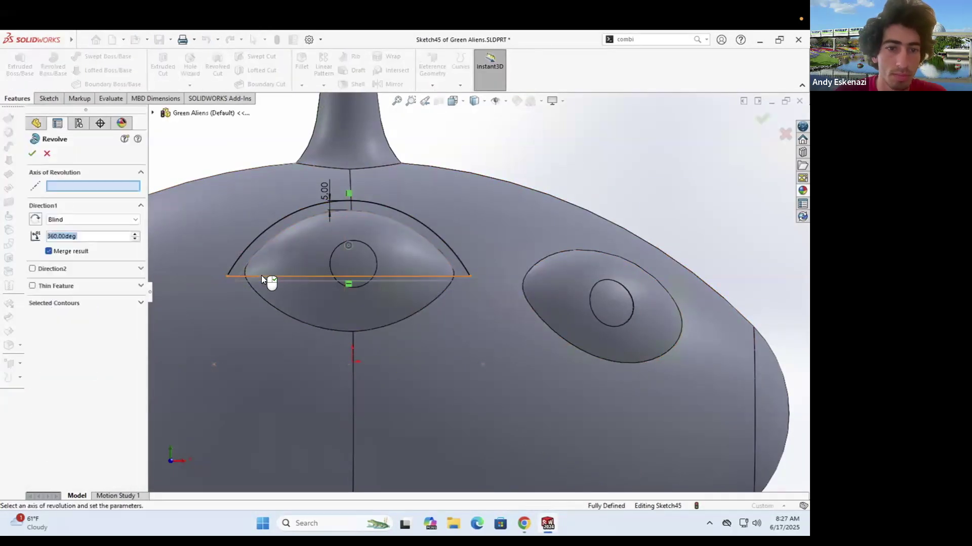
double_click(93, 239)
text(180)
key(Return)
mouse_move(274, 222)
middle_down()
mouse_move(340, 215)
mouse_move(268, 223)
middle_up()
double_click(92, 238)
text(19)
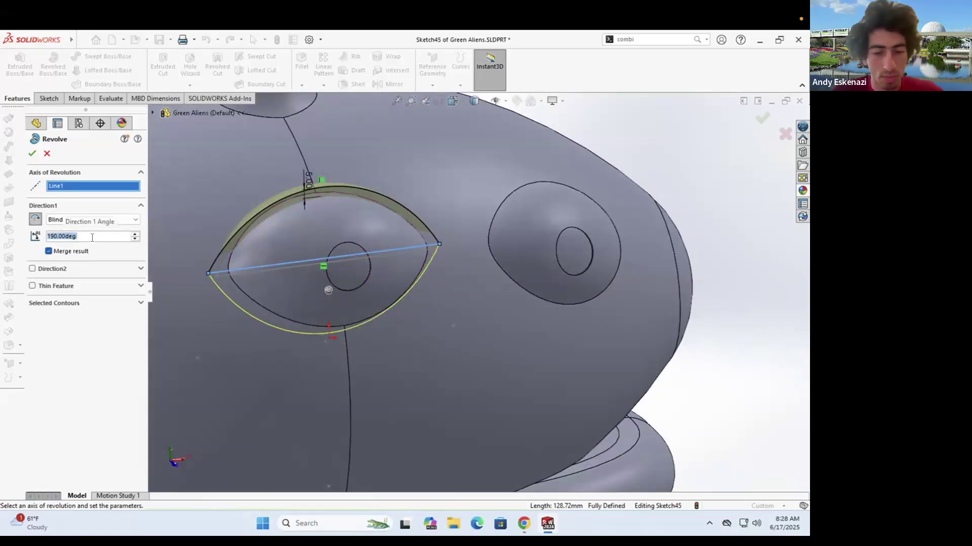
text(240)
key(Return)
scroll(92, 238, down, 1)
key(Return)
key(Return)
Step: Fillet the front edges of the middle eye's upper and lower eyelids with a 3 mm radius
scroll(425, 283, up, 2)
middle_drag(425, 283, 332, 169)
scroll(386, 246, down, 3)
click(302, 65)
click(348, 199)
text(5)
key(Return)
scroll(270, 362, down, 3)
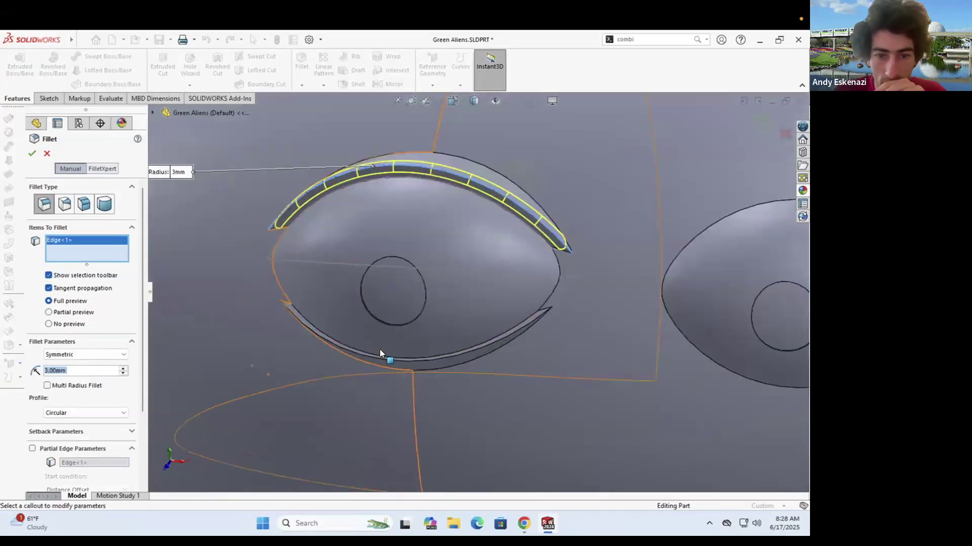
click(379, 349)
click(32, 153)
scroll(426, 243, up, 5)
scroll(544, 264, up, 6)
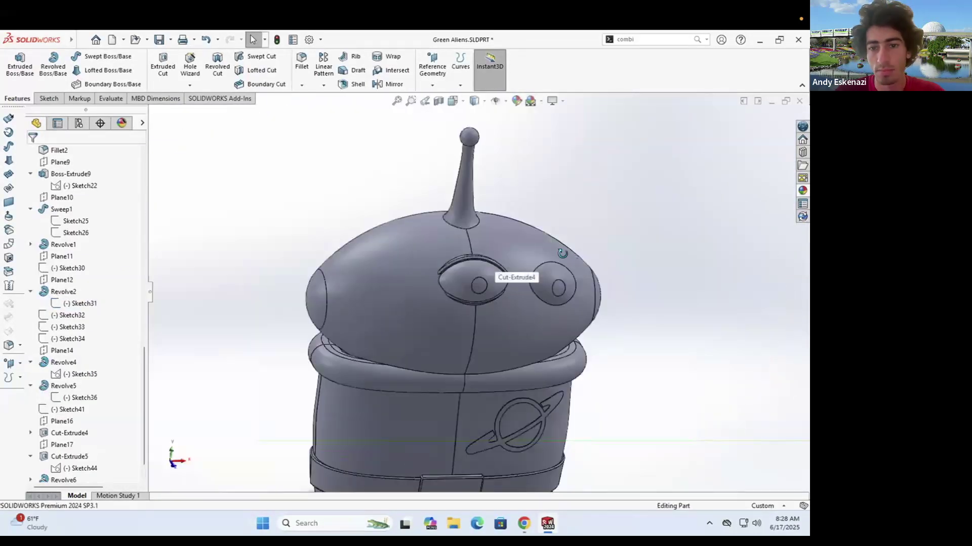
Step: Show the right-hand eye's profile sketch, start a sketch on Plane14, and offset the eye's upper arc outward by 5 mm
scroll(525, 280, down, 3)
right_click(78, 374)
click(89, 336)
right_click(63, 349)
click(70, 281)
scroll(544, 239, down, 5)
click(208, 67)
click(425, 255)
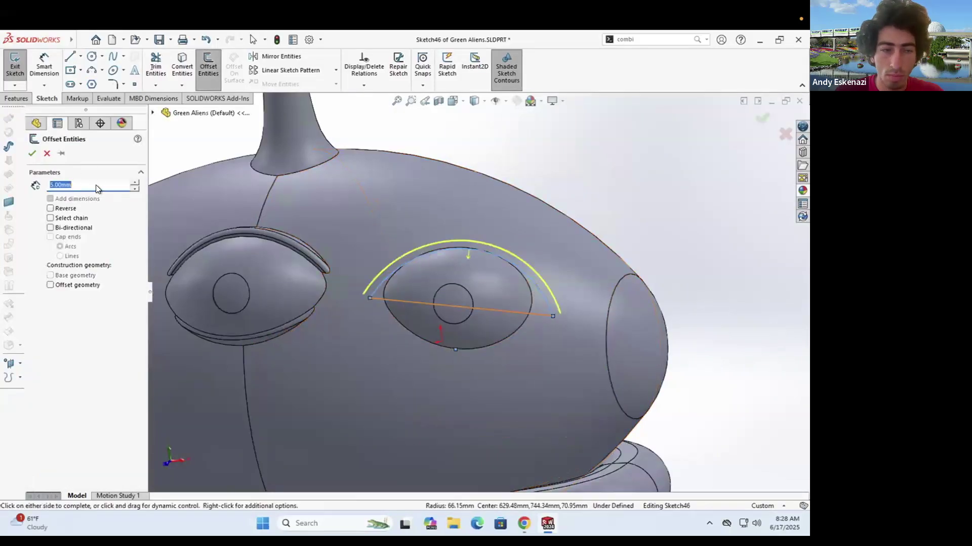
click(32, 153)
Step: Draw a straight line joining the two endpoints of the right-hand eye's offset arc
click(70, 56)
click(363, 294)
click(560, 314)
key(Escape)
Step: Start revolving the right-hand eye's closed arc profile about its straight line, trying an angle of 180 degrees
middle_drag(313, 284, 332, 284)
click(15, 98)
click(52, 66)
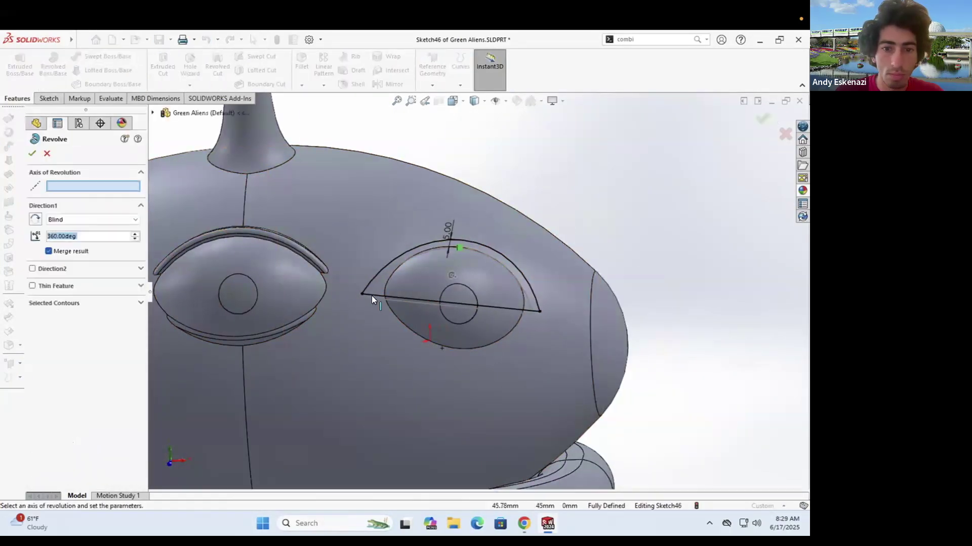
click(372, 295)
click(80, 238)
text(180)
key(Return)
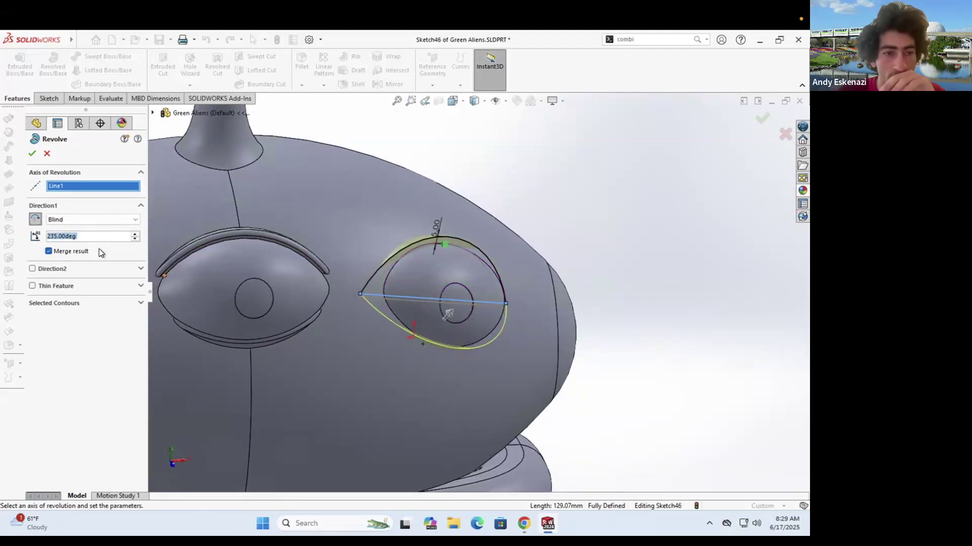
scroll(448, 254, down, 3)
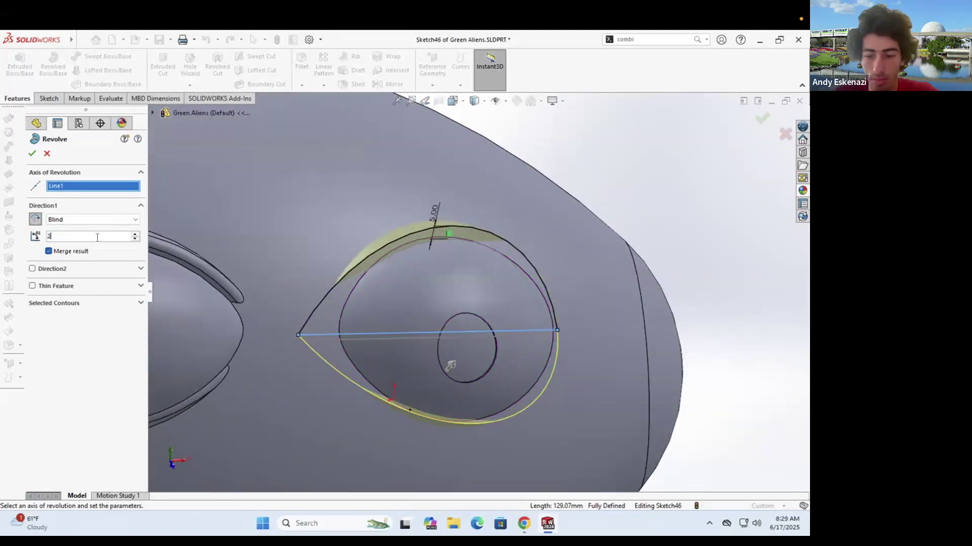
Step: Try ending the revolve at the surface of the middle eye's upper eyelid
click(81, 221)
click(71, 235)
click(203, 270)
click(74, 219)
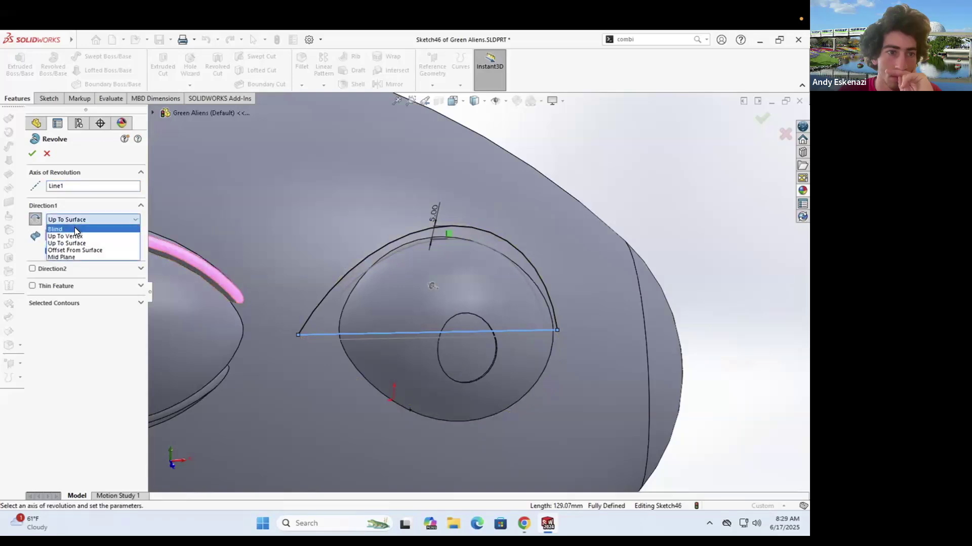
Step: Set the eyelid revolve to a blind angle of 245 degrees and create it
click(74, 226)
text(245)
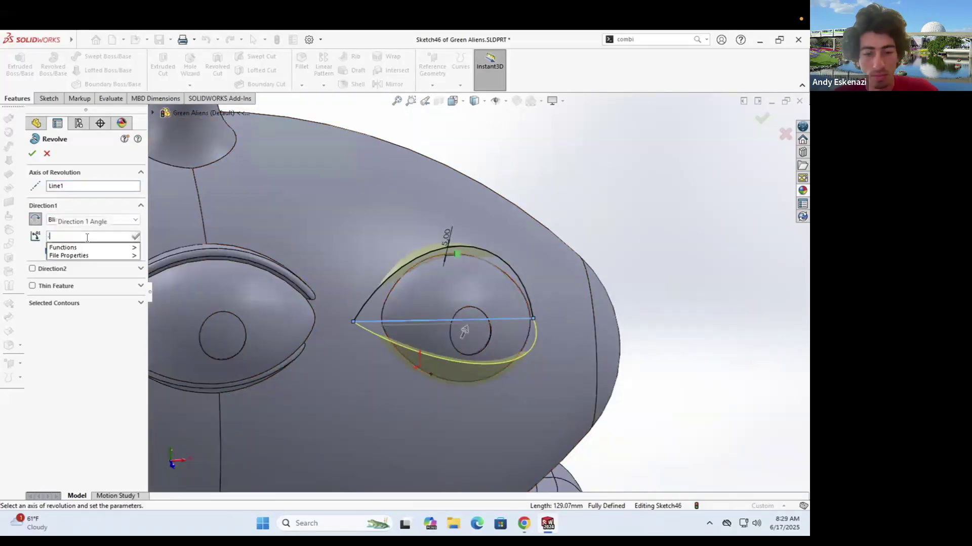
key(Return)
click(32, 154)
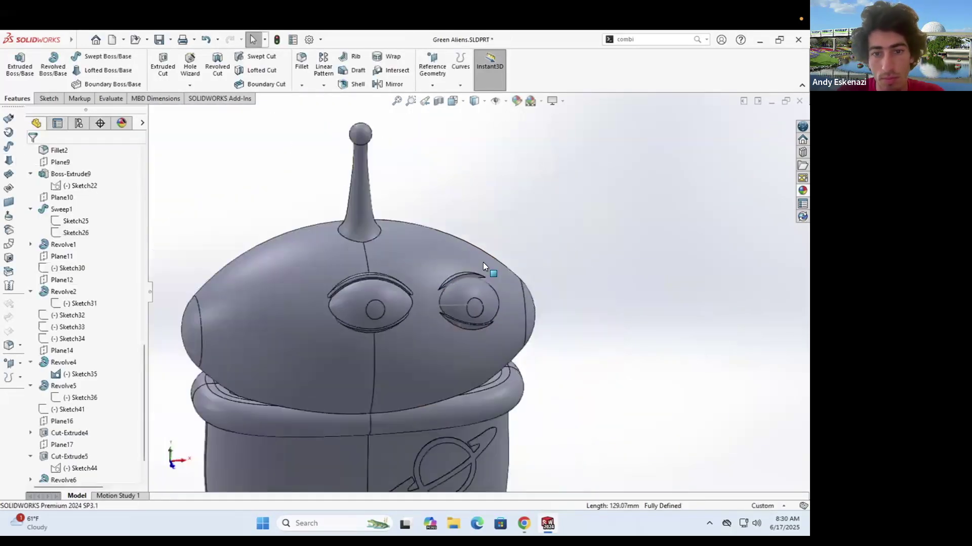
Step: Fillet the front edges of the right-hand eye's upper and lower eyelids with a 3 mm radius
scroll(482, 262, down, 6)
middle_drag(462, 316, 492, 327)
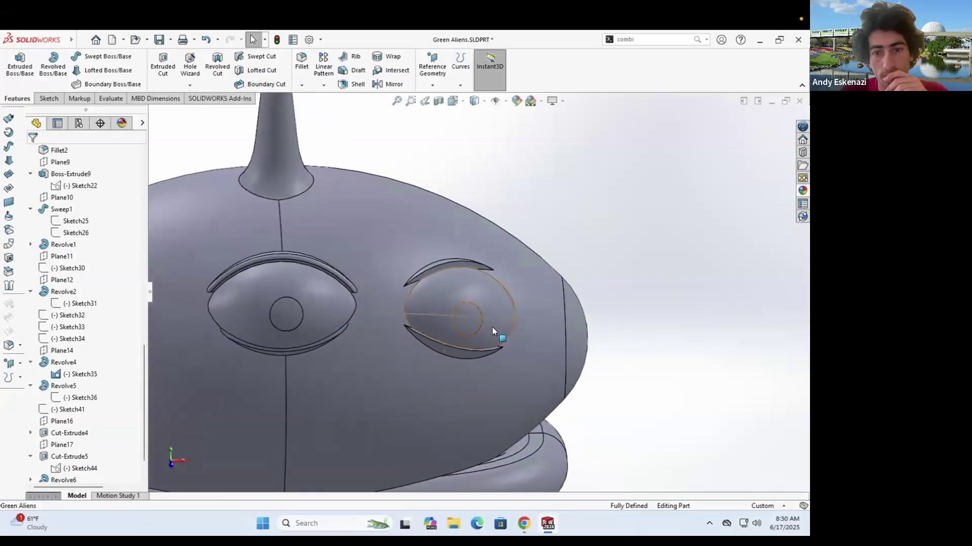
scroll(492, 327, down, 2)
click(302, 65)
click(422, 228)
click(434, 351)
scroll(425, 354, down, 5)
click(376, 312)
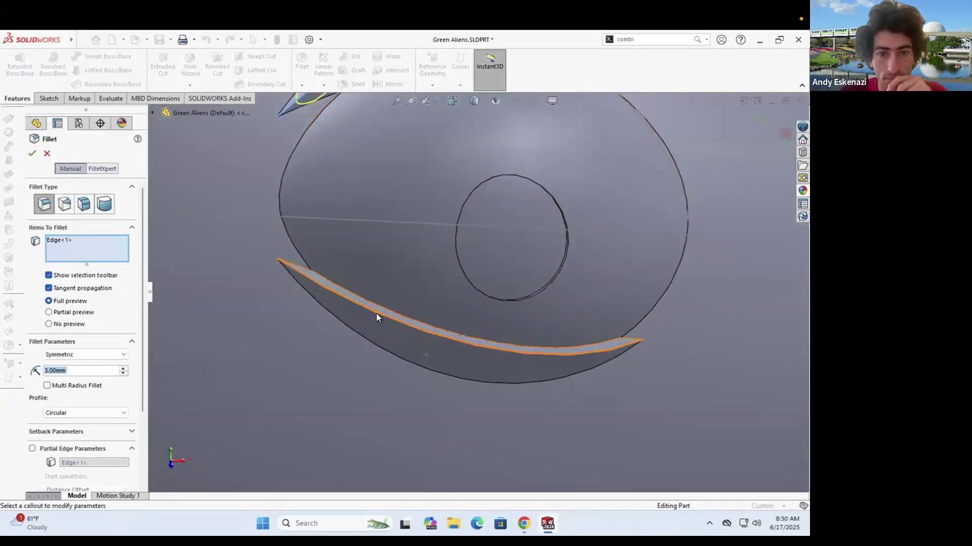
click(374, 306)
click(32, 154)
Step: Compare the shape of the new eyelids with the alien reference images in the browser
scroll(438, 260, up, 6)
scroll(438, 260, down, 1)
click(518, 522)
click(518, 523)
middle_drag(395, 295, 445, 218)
scroll(369, 311, up, 4)
scroll(449, 299, down, 4)
scroll(61, 405, down, 2)
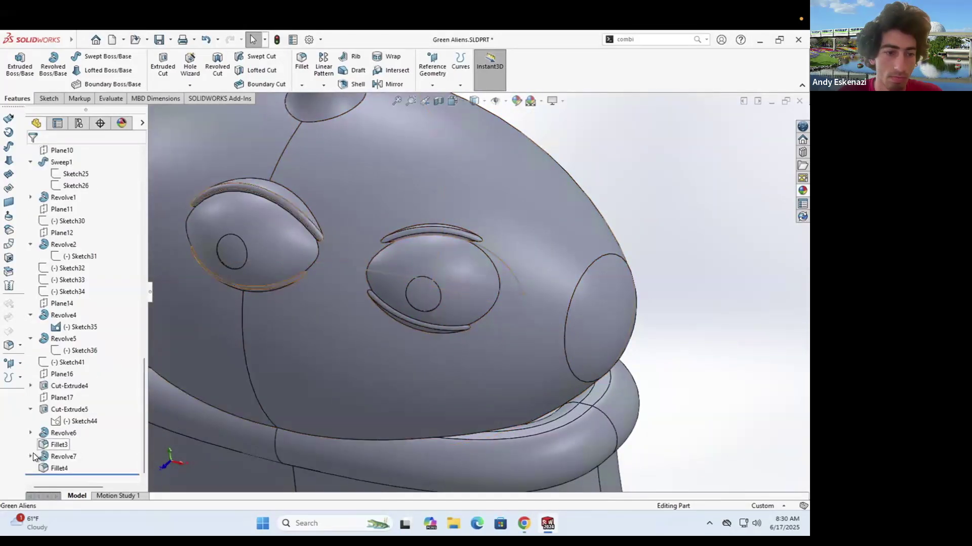
Step: Edit the right-hand eyelid's profile sketch and delete the 5 mm offset constraint on its arc
click(31, 457)
right_click(67, 468)
click(78, 318)
middle_drag(537, 258, 678, 253)
scroll(503, 252, down, 4)
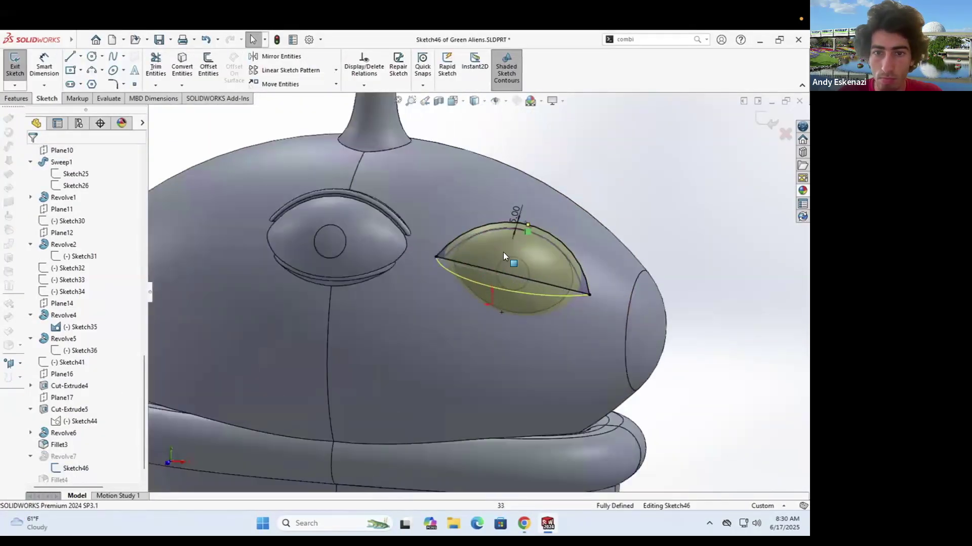
click(526, 231)
key(Delete)
Step: Reshape the right-hand eyelid profile by moving its two endpoints and pulling the arc upward, and exit the sketch
drag(436, 258, 436, 267)
drag(590, 293, 584, 277)
scroll(529, 228, down, 3)
drag(505, 242, 505, 223)
click(14, 66)
scroll(479, 281, up, 3)
middle_drag(521, 296, 522, 259)
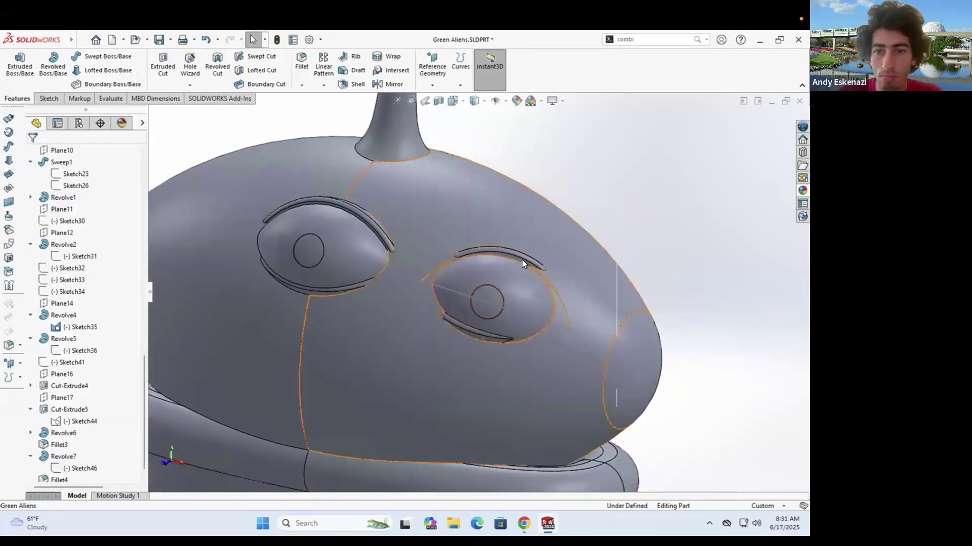
Step: Try shifting the outer endpoint of the right-hand eyeball's profile sketch, rebuild, and undo the change
right_click(76, 327)
click(87, 300)
middle_drag(373, 245, 517, 270)
scroll(517, 269, down, 3)
mouse_move(515, 265)
mouse_down()
mouse_move(513, 255)
mouse_move(519, 265)
mouse_up()
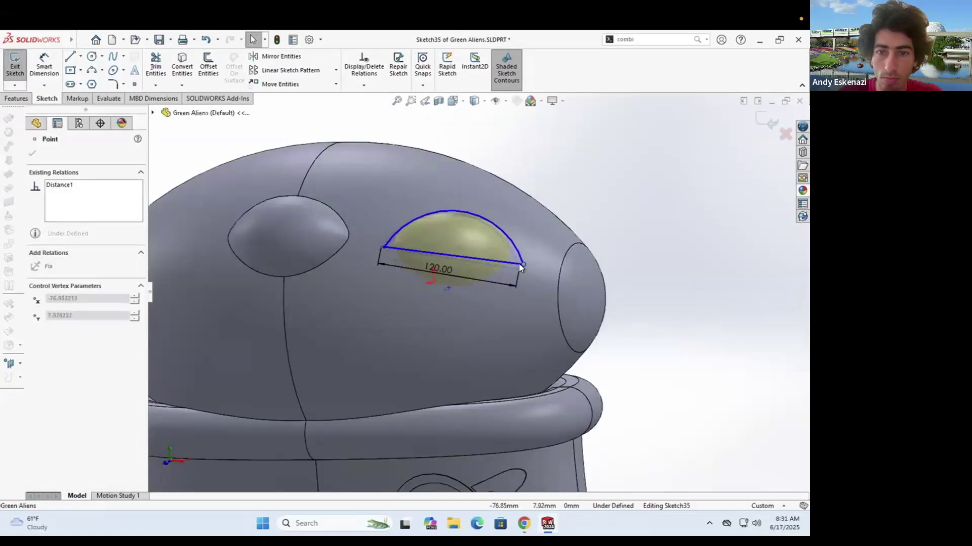
key(ctrl+b)
key(ctrl+z)
mouse_move(397, 260)
middle_down()
mouse_move(505, 301)
mouse_move(413, 344)
middle_up()
scroll(478, 282, up, 4)
scroll(493, 282, down, 1)
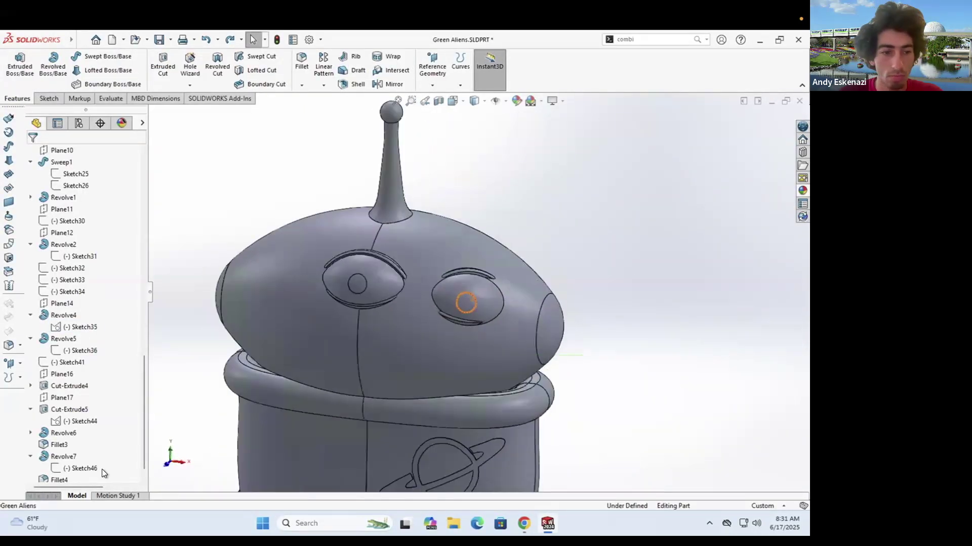
Step: Edit the right-hand eyelid sketch, extend its outer endpoint outward, adjust the arc's height, and rebuild
right_click(75, 467)
click(84, 320)
middle_drag(277, 247, 456, 258)
scroll(528, 260, down, 4)
middle_drag(528, 260, 498, 268)
drag(470, 219, 468, 207)
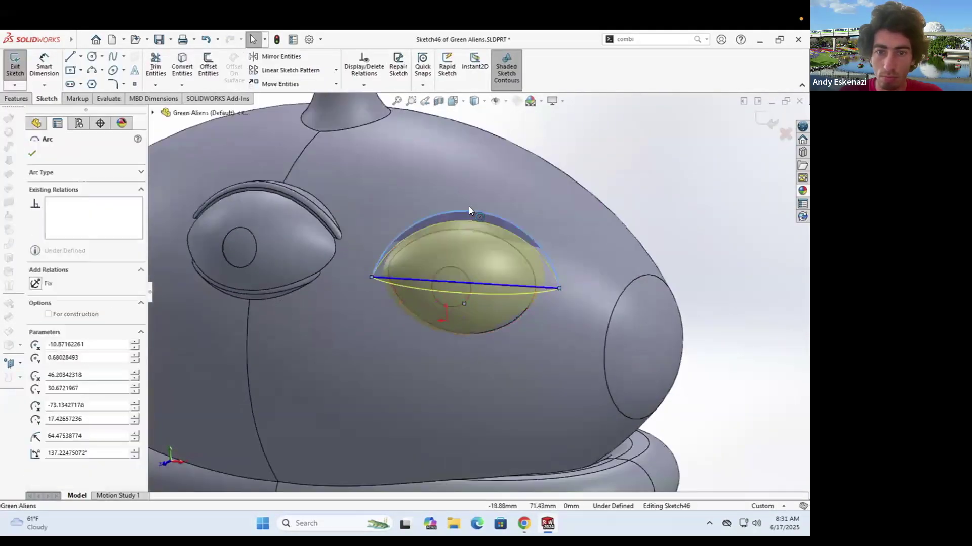
drag(560, 289, 578, 289)
drag(478, 183, 459, 208)
key(ctrl+b)
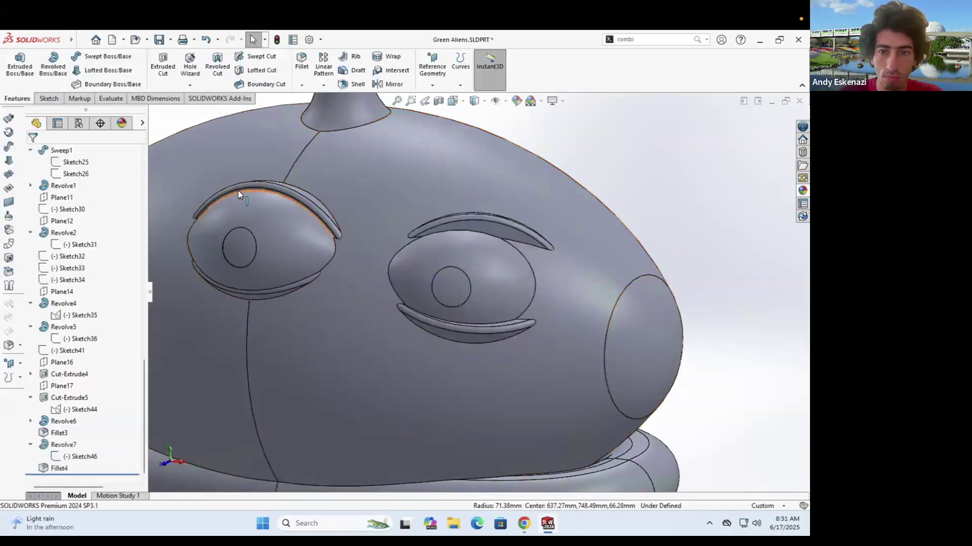
middle_drag(394, 369, 374, 405)
Step: Rotate the right-hand eyelid profile's line and arc by 5 degrees about their inner endpoint
right_click(68, 457)
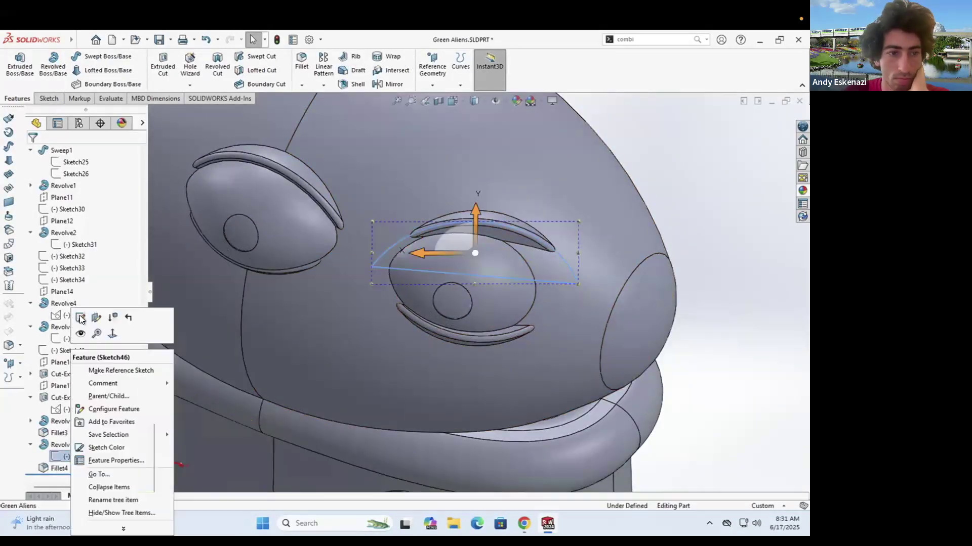
click(81, 320)
scroll(354, 227, up, 5)
click(430, 259)
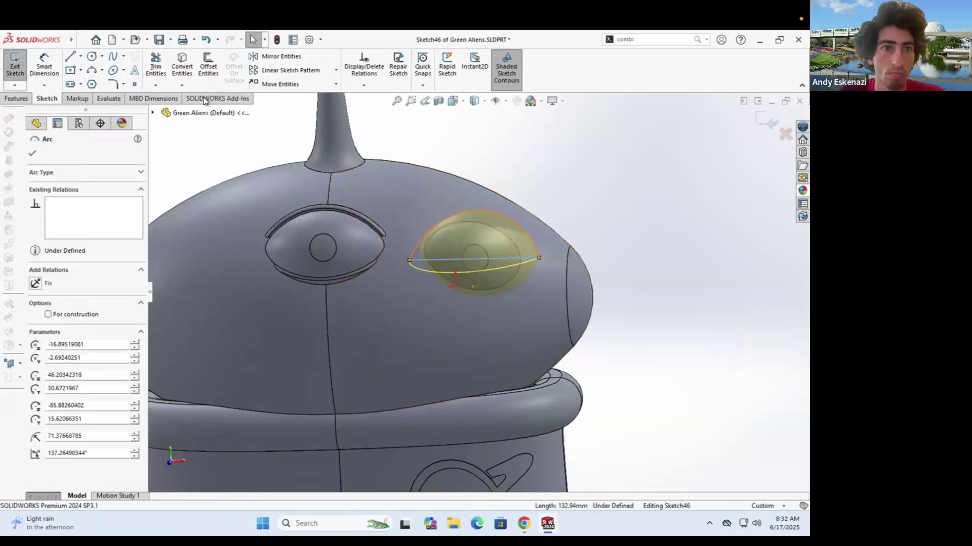
click(335, 84)
click(283, 124)
click(409, 261)
text(5)
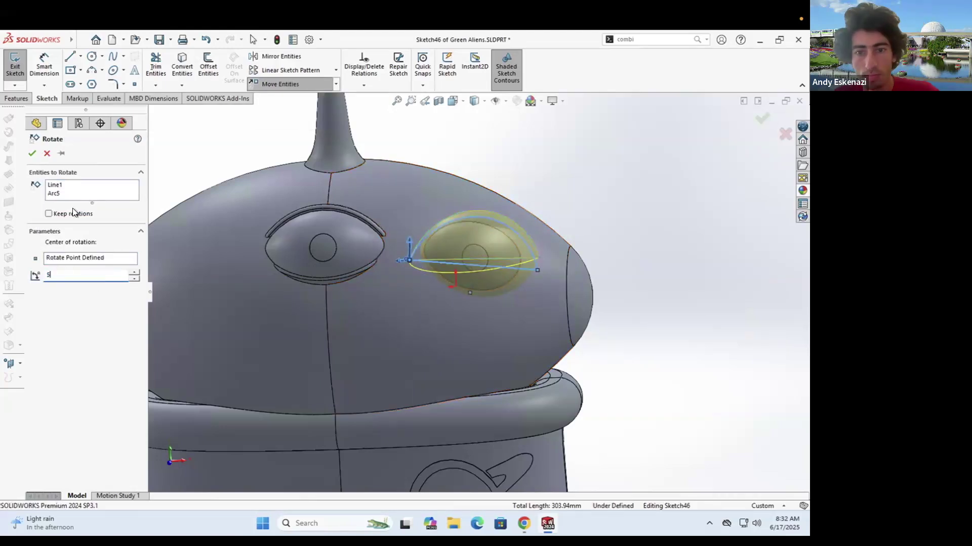
click(33, 154)
Step: Shift the rotated eyelid profile slightly inward and rebuild the right-hand eyelids
scroll(436, 238, down, 2)
middle_drag(427, 254, 404, 270)
click(430, 234)
drag(504, 288, 497, 285)
key(ctrl+b)
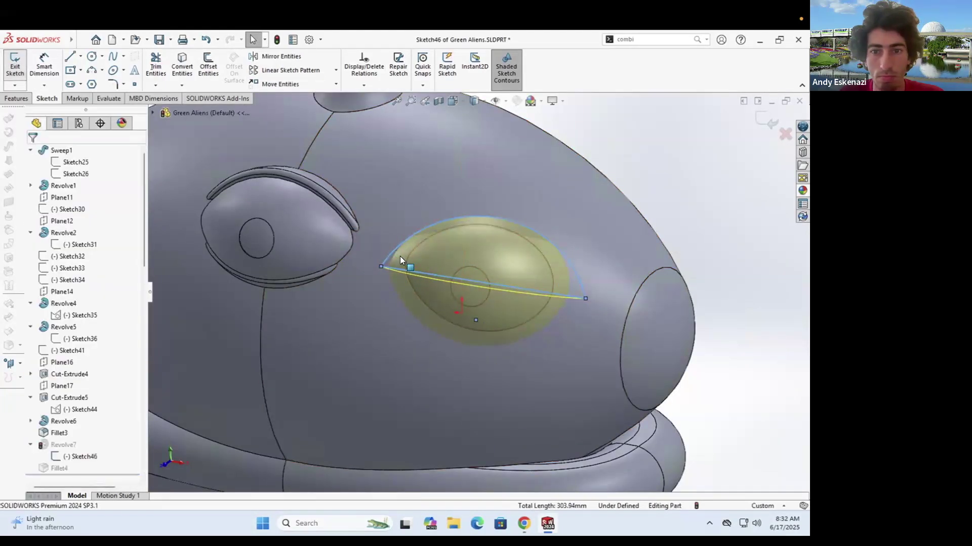
middle_drag(455, 281, 494, 292)
scroll(487, 288, up, 3)
scroll(494, 268, down, 2)
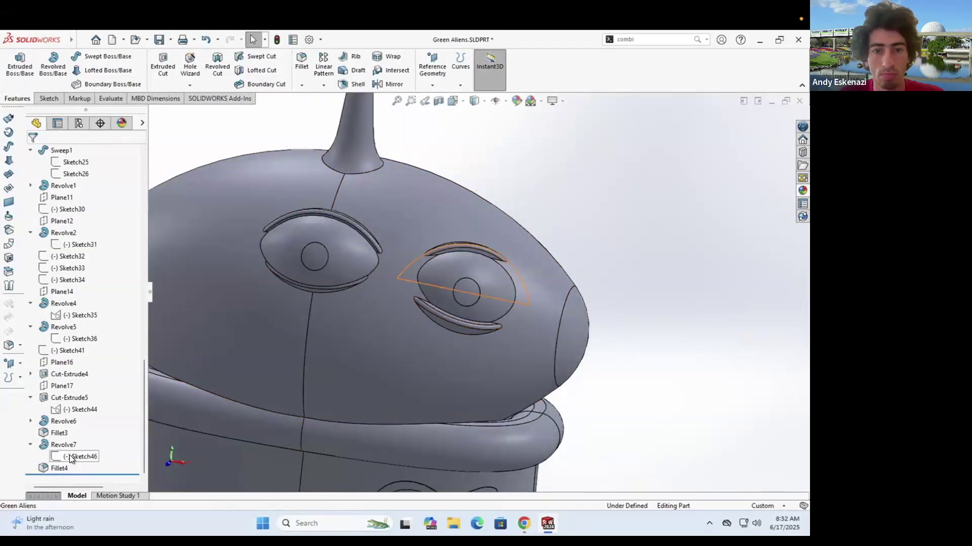
Step: Reopen the right-hand eyelid sketch, select its arc and line together to reposition the profile, and rebuild
right_click(70, 457)
click(84, 317)
click(505, 244)
scroll(526, 228, down, 5)
ctrl+click(523, 224)
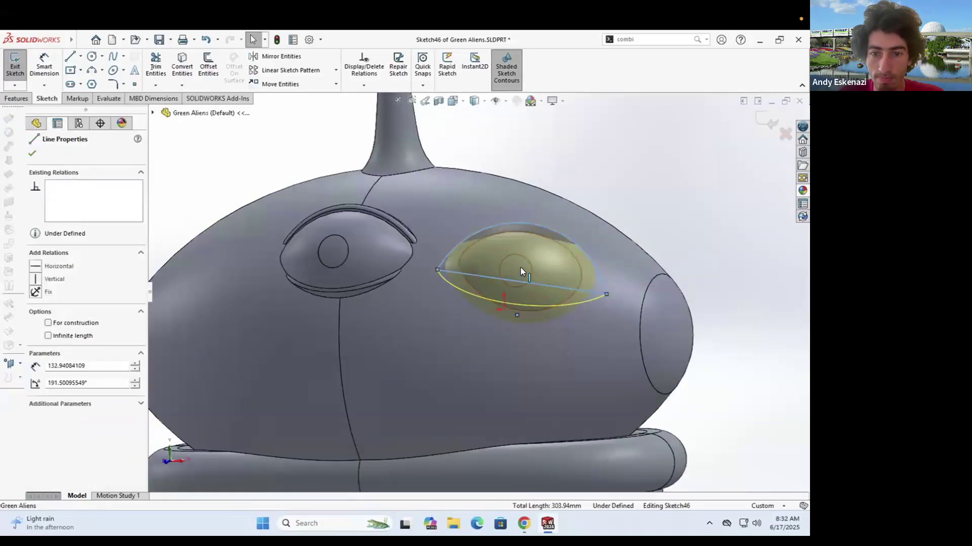
key(ctrl+b)
scroll(513, 238, down, 5)
scroll(526, 289, up, 5)
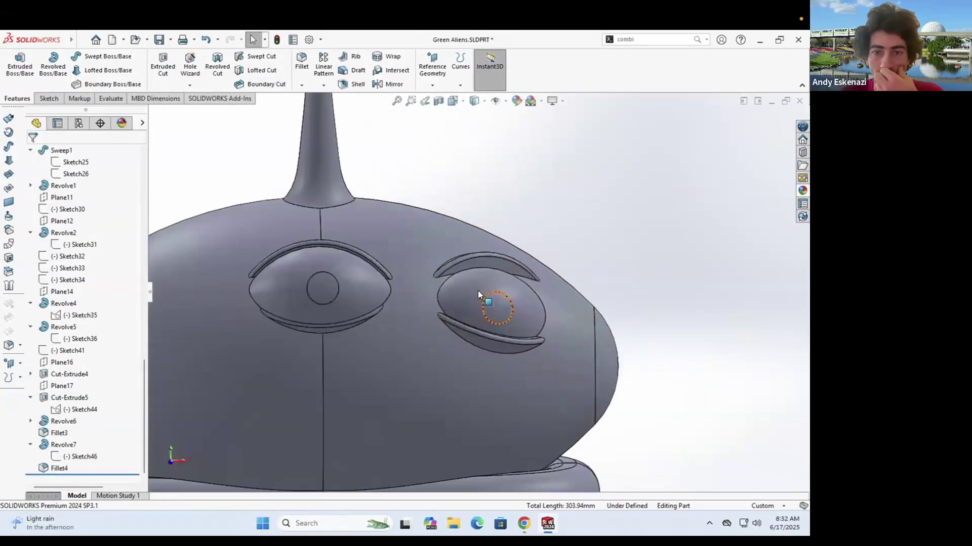
Step: Nudge the arc of the right-hand eyelid profile slightly and rebuild to inspect both eyelids
scroll(478, 291, down, 2)
right_click(64, 458)
click(83, 317)
scroll(321, 232, down, 3)
scroll(546, 256, up, 4)
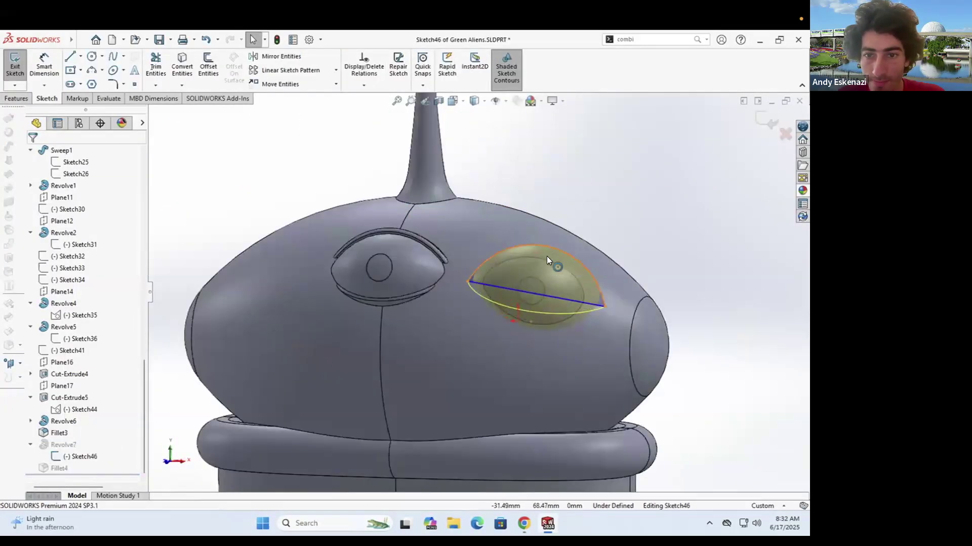
drag(546, 256, 549, 259)
key(ctrl+b)
mouse_move(557, 273)
middle_down()
mouse_move(475, 351)
mouse_move(507, 275)
mouse_move(488, 281)
middle_up()
scroll(544, 287, up, 4)
scroll(489, 281, down, 4)
Step: Reopen the right-hand eyelid sketch and start rotating its arc and line together
right_click(72, 457)
click(79, 358)
middle_drag(363, 254, 456, 265)
scroll(501, 280, up, 4)
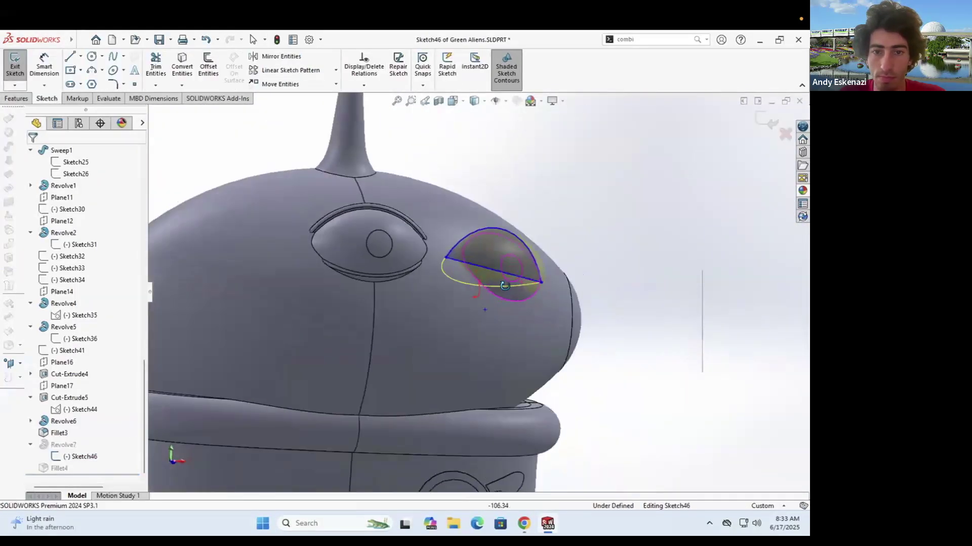
middle_drag(504, 285, 468, 294)
scroll(468, 284, down, 2)
click(577, 275)
click(489, 227)
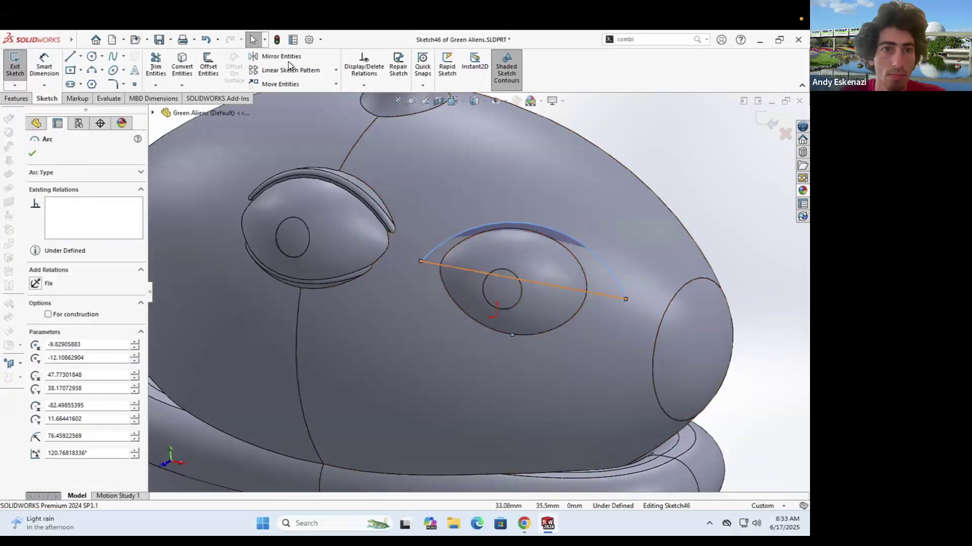
click(335, 84)
click(293, 115)
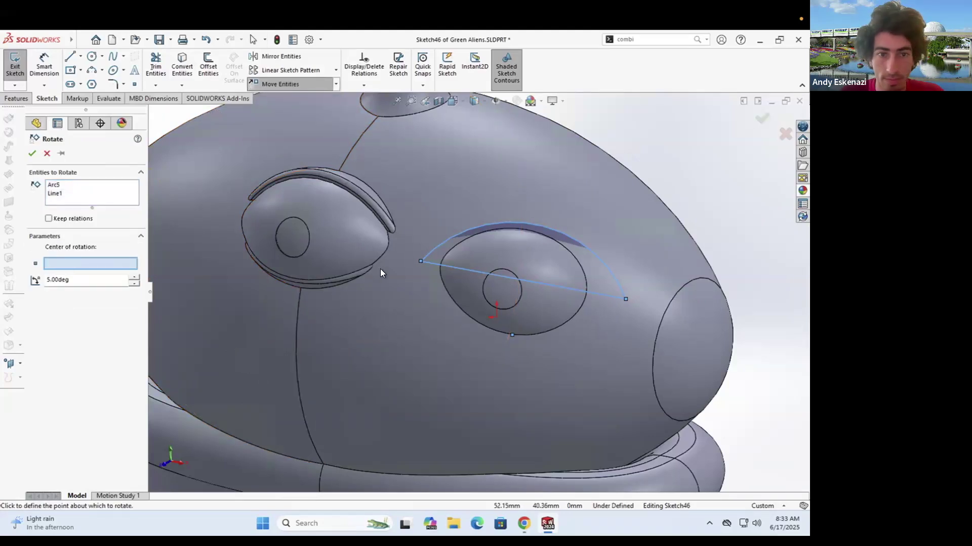
Step: Reposition the rotated arc and line of the Sketch46 eyelid profile over the second eye and rebuild the part
click(32, 153)
click(567, 299)
drag(567, 299, 561, 291)
click(15, 71)
right_click(63, 457)
click(74, 317)
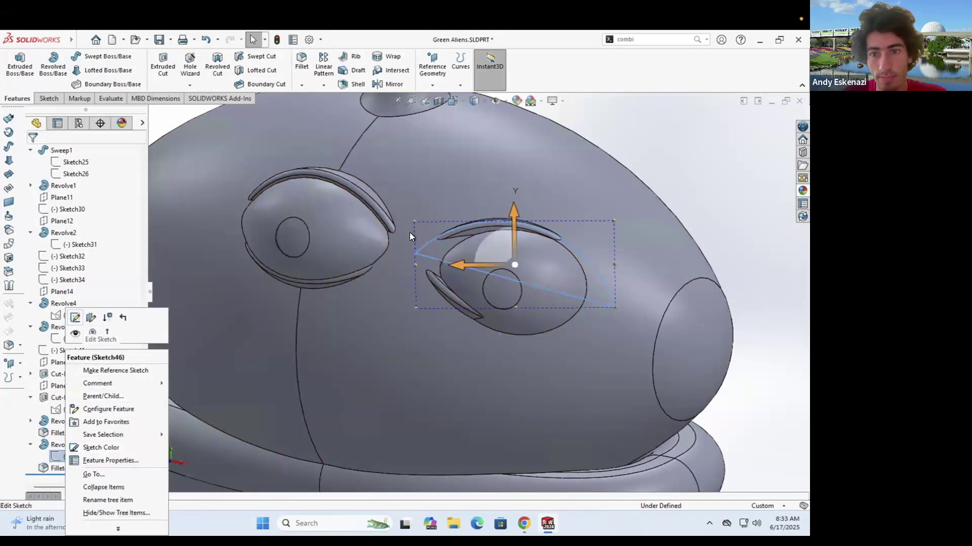
drag(390, 240, 387, 232)
click(15, 71)
middle_drag(473, 261, 354, 265)
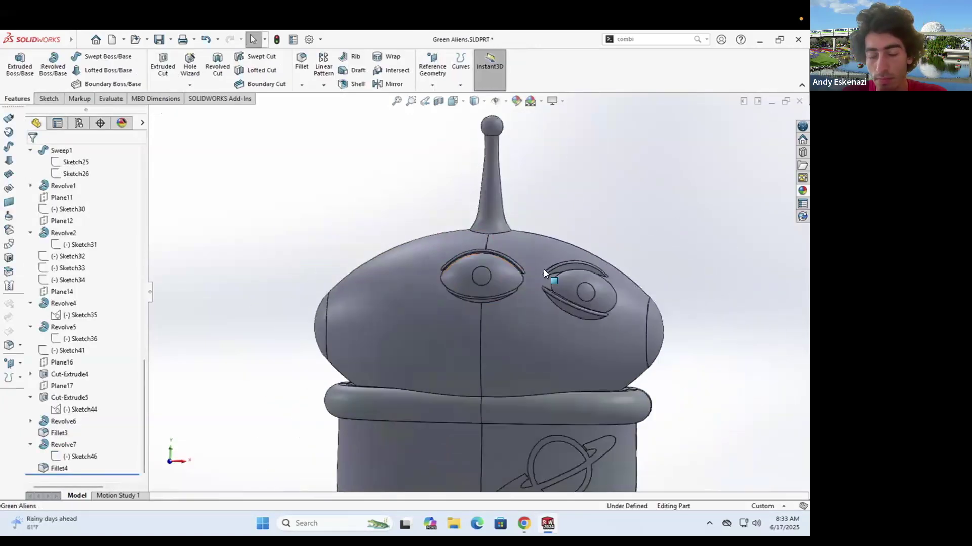
Step: Edit the Sketch46 profile again, moving its arc and endpoint so the upper and lower lids frame the second eye
scroll(582, 283, down, 5)
right_click(74, 456)
click(73, 319)
click(478, 234)
drag(491, 246, 479, 248)
drag(411, 237, 411, 240)
click(22, 67)
middle_drag(385, 274, 233, 277)
scroll(465, 293, down, 4)
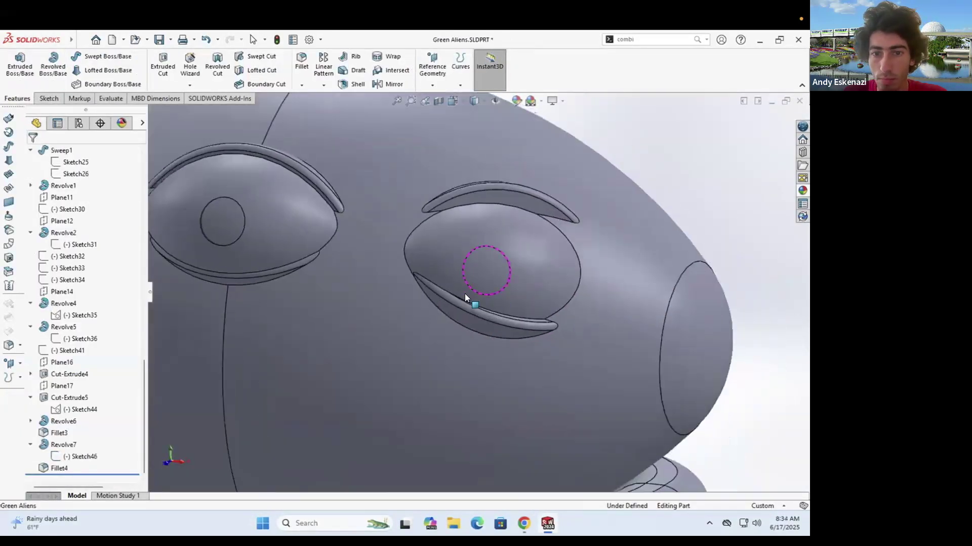
scroll(471, 294, up, 4)
scroll(504, 268, down, 2)
scroll(533, 267, up, 5)
middle_drag(533, 267, 484, 287)
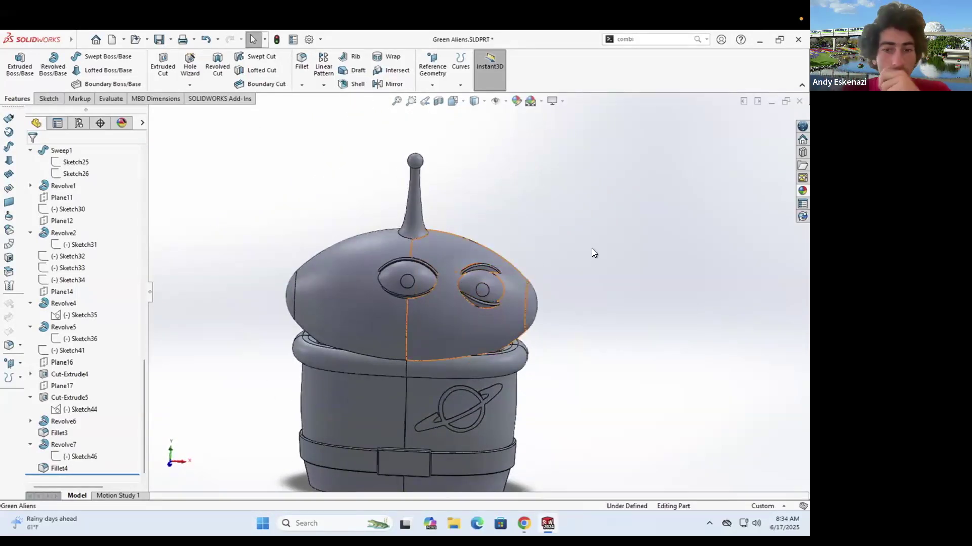
scroll(591, 248, down, 5)
right_click(530, 256)
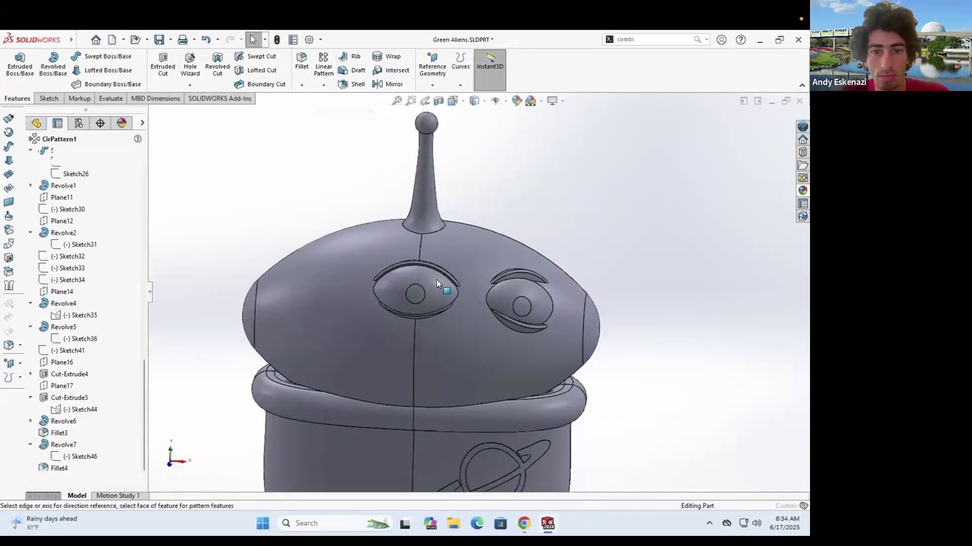
scroll(436, 280, down, 6)
click(406, 279)
scroll(406, 280, up, 4)
scroll(457, 277, down, 1)
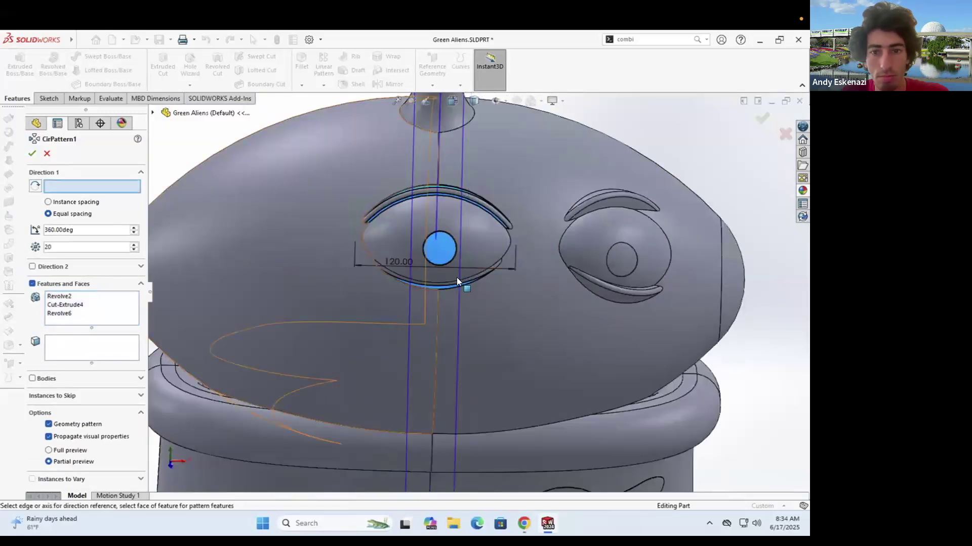
scroll(597, 370, up, 1)
middle_drag(501, 376, 493, 431)
scroll(546, 458, up, 3)
key(Escape)
click(436, 84)
click(442, 112)
click(487, 303)
middle_drag(331, 261, 355, 169)
scroll(481, 243, down, 3)
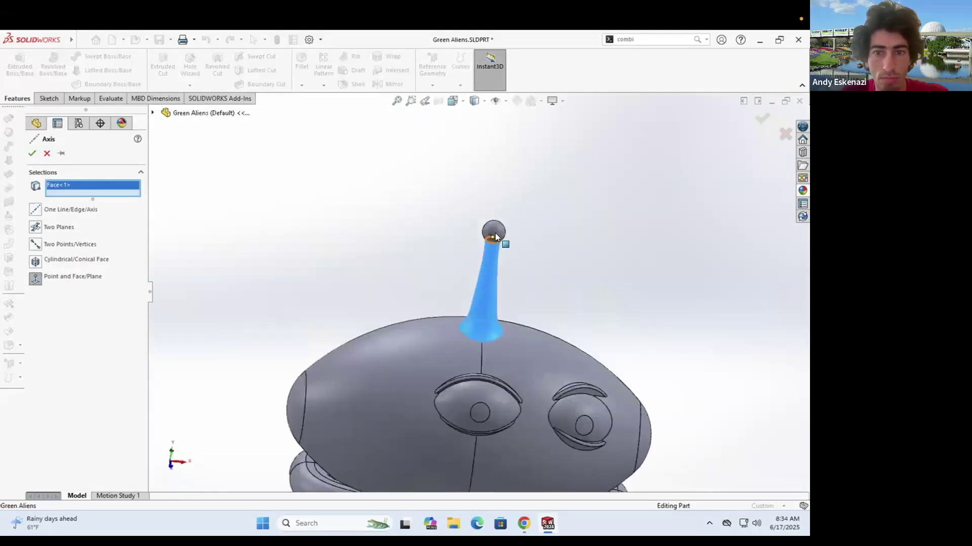
click(495, 232)
click(34, 212)
click(485, 277)
click(35, 261)
click(486, 263)
scroll(478, 291, up, 5)
middle_drag(551, 290, 555, 289)
scroll(492, 270, down, 5)
key(Escape)
Step: Show the antenna's revolve sketch, Sketch36, and create a reference axis along its centre line
click(465, 303)
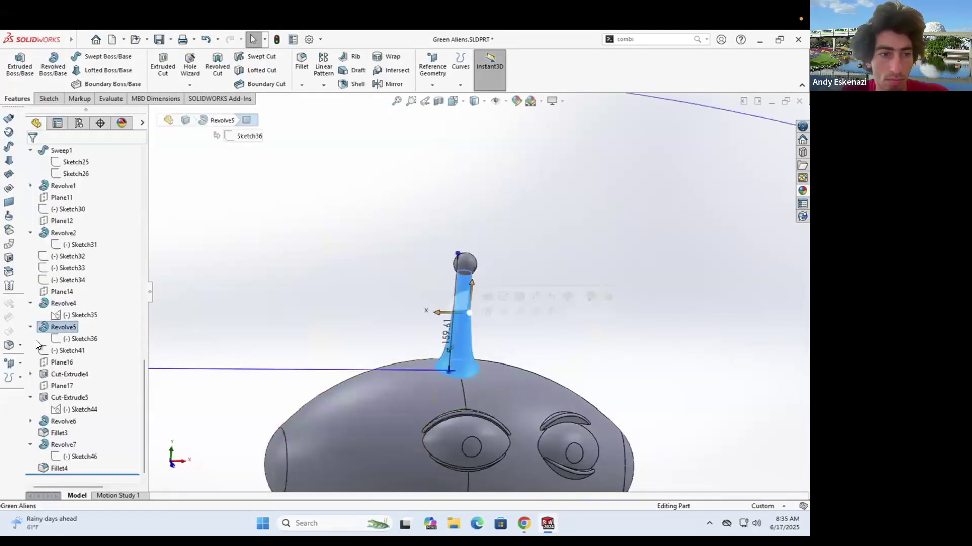
right_click(77, 339)
click(87, 325)
click(432, 76)
click(441, 111)
click(463, 292)
click(32, 154)
click(323, 85)
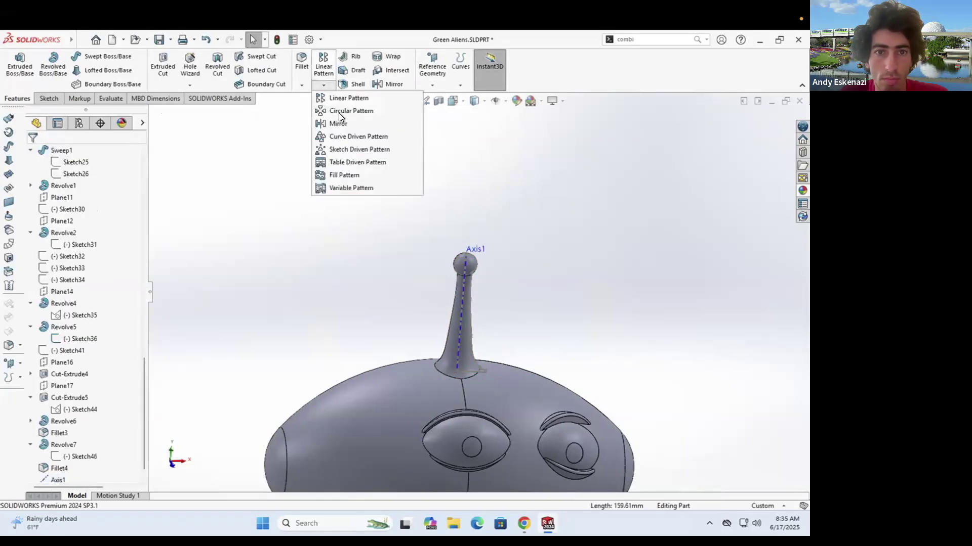
click(338, 112)
scroll(456, 380, down, 1)
click(456, 381)
click(442, 400)
scroll(471, 293, up, 5)
scroll(537, 276, down, 3)
right_click(537, 275)
click(372, 271)
click(65, 246)
key(BackSpace)
click(84, 230)
click(35, 186)
middle_drag(258, 293, 268, 375)
click(76, 231)
middle_drag(412, 382, 511, 284)
scroll(511, 284, down, 2)
scroll(511, 284, up, 2)
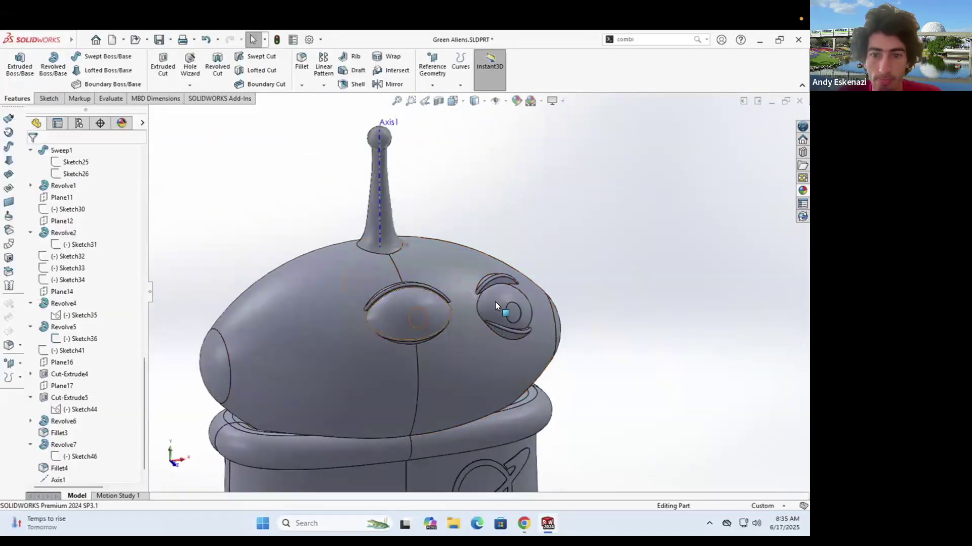
Step: Delete the second eye's features from the head: Revolve4, Cut-Extrude5, Revolve7 and Fillet4
key(Delete)
click(466, 220)
right_click(466, 260)
click(498, 408)
click(471, 223)
right_click(451, 259)
click(476, 400)
click(466, 223)
right_click(503, 326)
click(526, 462)
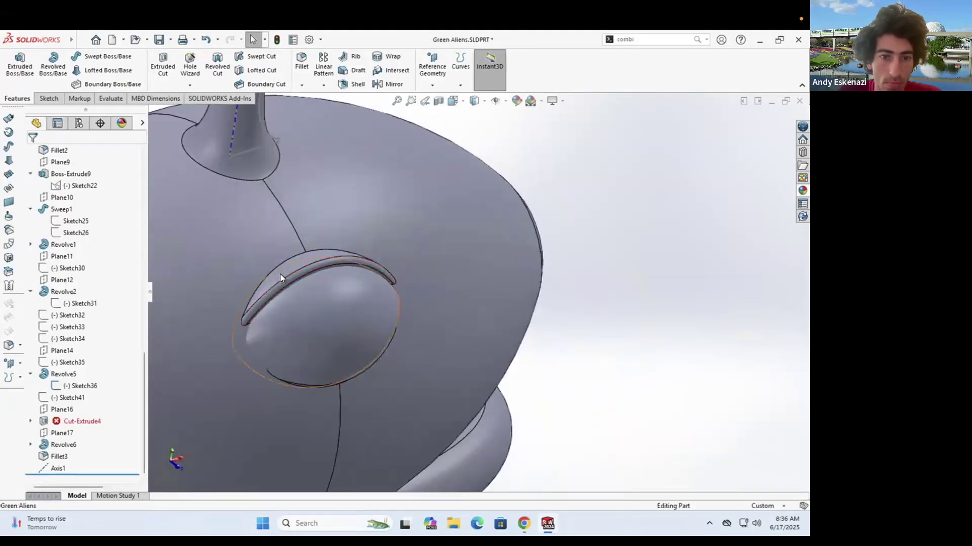
Step: Repair the failed Cut-Extrude4 pupil by editing the feature and reselecting the remaining centre eye
click(281, 275)
right_click(53, 445)
right_click(61, 421)
click(60, 201)
right_click(79, 425)
click(113, 431)
click(353, 305)
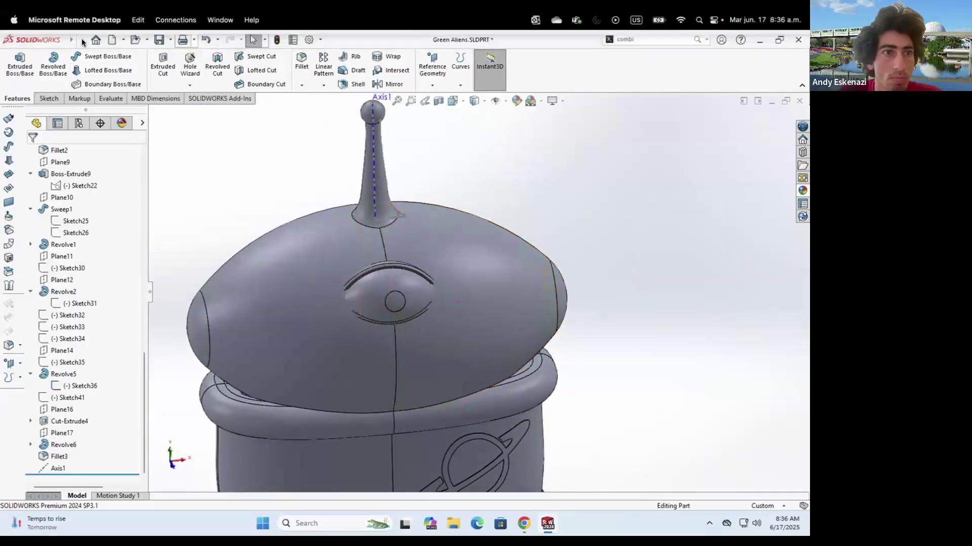
Step: Copy the centre eye body with Move/Copy Body and shift the copy along X across the head
click(147, 39)
mouse_move(162, 89)
click(282, 393)
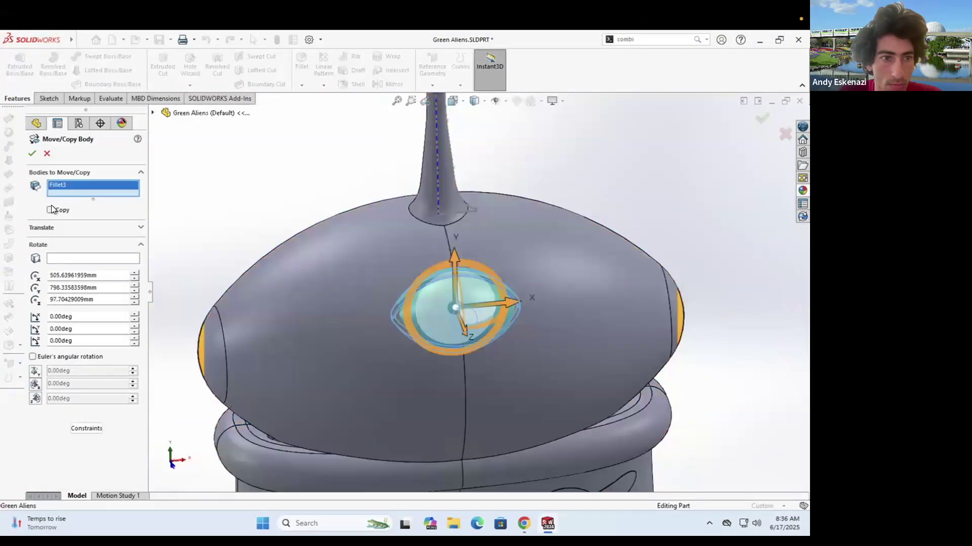
drag(517, 303, 672, 312)
click(32, 153)
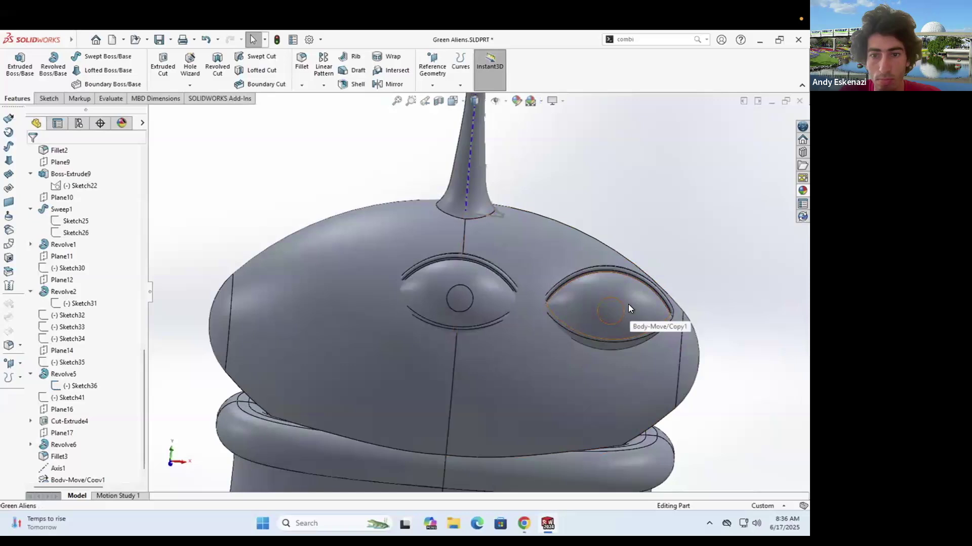
Step: Rotate the copied eye body 30° about the Y axis with Move/Copy Body
click(121, 40)
mouse_move(163, 90)
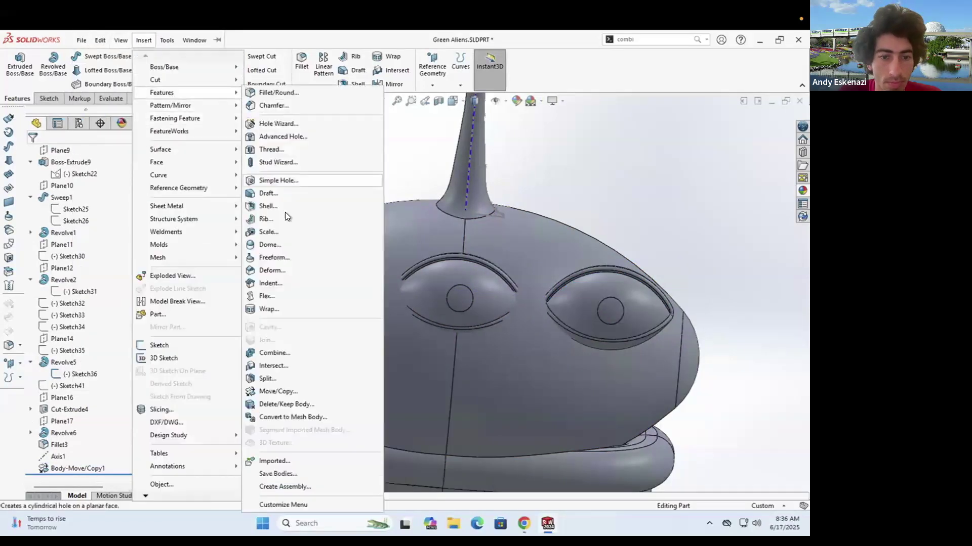
click(282, 393)
click(587, 297)
middle_drag(566, 298, 526, 319)
drag(627, 322, 681, 322)
middle_drag(681, 322, 670, 375)
scroll(665, 308, down, 3)
drag(468, 284, 540, 235)
scroll(540, 234, up, 3)
middle_drag(540, 235, 464, 351)
drag(465, 354, 481, 331)
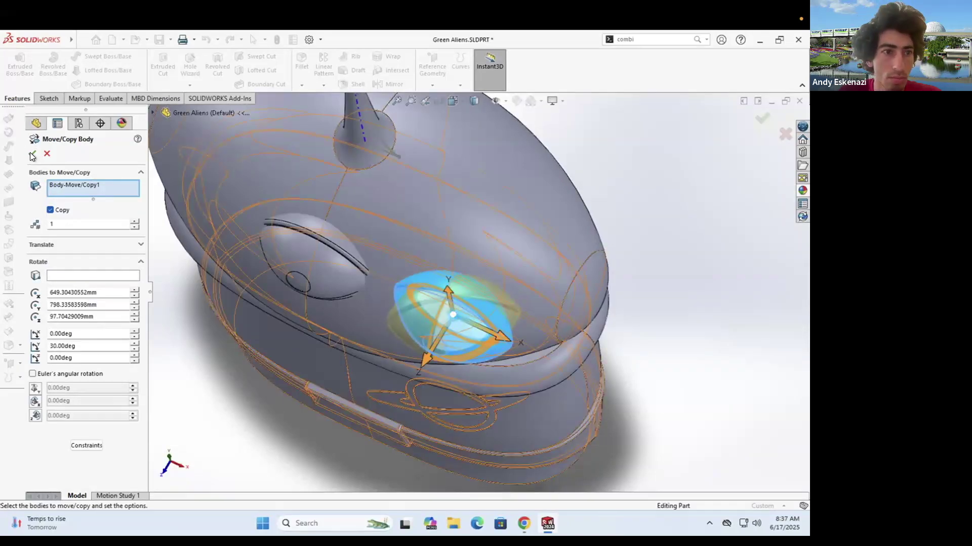
click(30, 153)
Step: Turn off the Copy option in Body-Move/Copy2 so the rotated eye replaces the unrotated one
click(445, 281)
key(Delete)
click(474, 265)
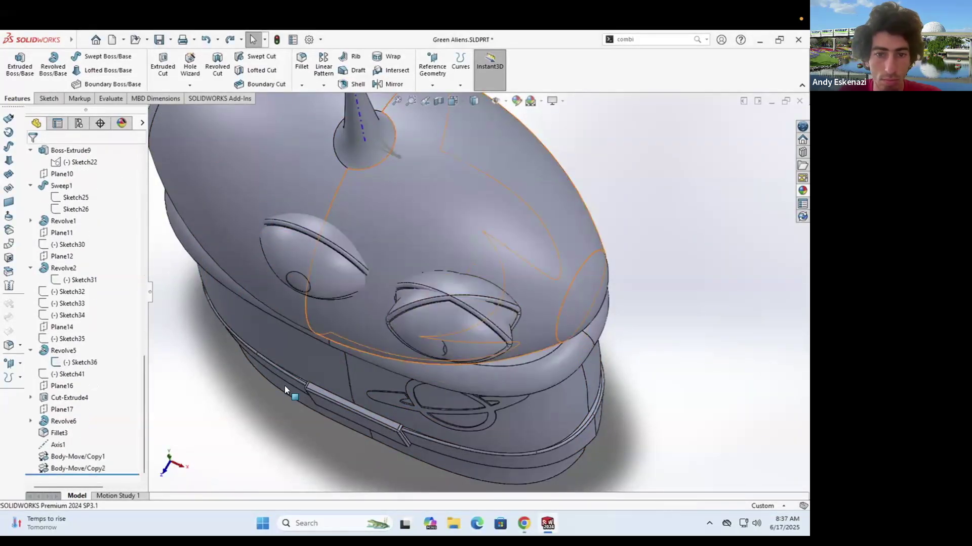
right_click(80, 467)
click(93, 266)
click(32, 153)
Step: Translate the rotated eye body about 19.4 mm in X and 33 mm in Z with Move/Copy Body
click(142, 41)
mouse_move(167, 93)
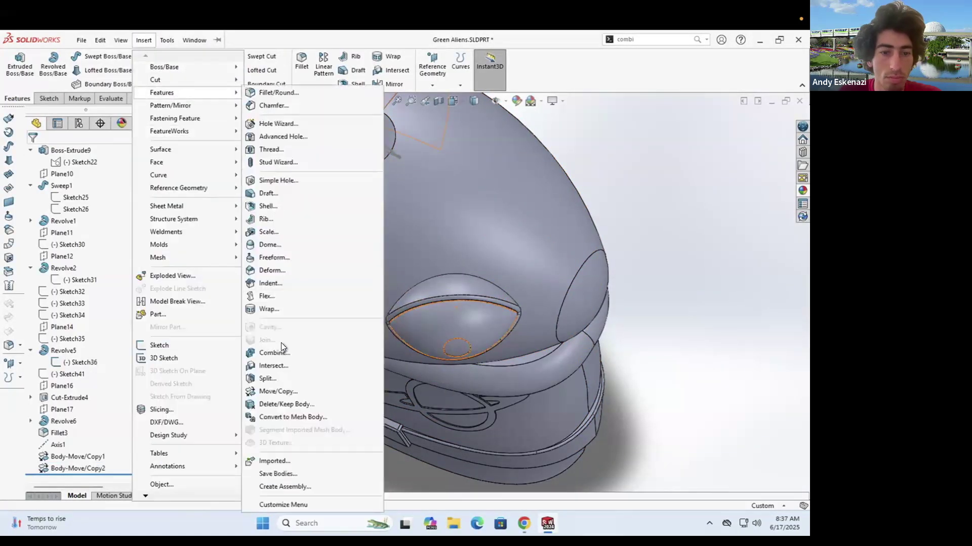
click(277, 391)
click(429, 312)
drag(426, 351, 446, 331)
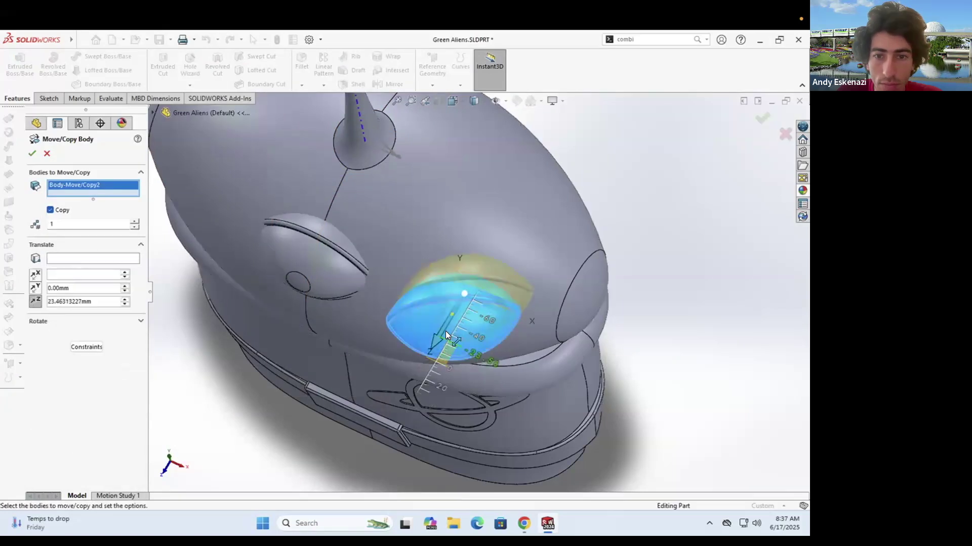
drag(377, 355, 380, 352)
middle_drag(436, 295, 339, 293)
right_click(339, 293)
scroll(408, 327, up, 3)
Step: Turn off the Copy option in Body-Move/Copy3 so the eye is moved without leaving a duplicate
right_click(81, 469)
click(88, 307)
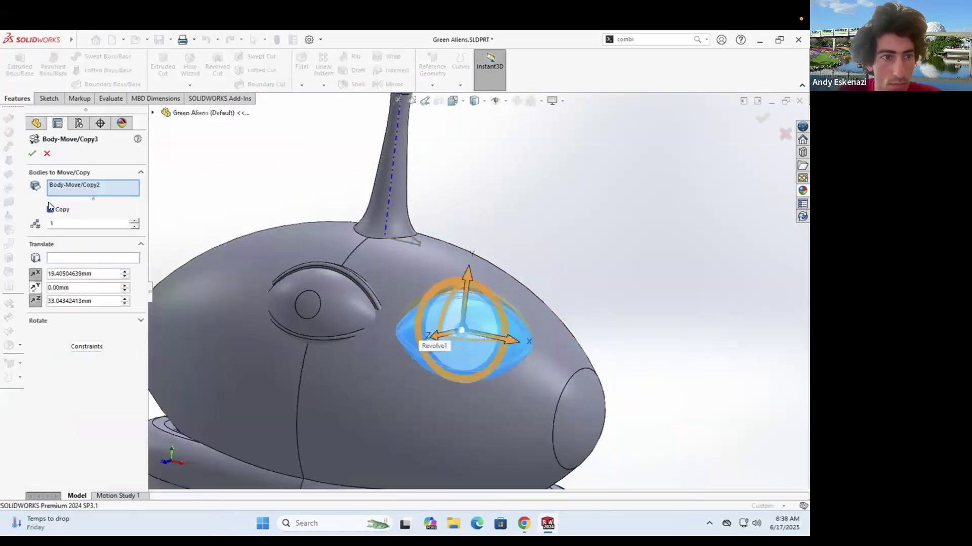
scroll(396, 311, up, 3)
mouse_move(396, 312)
middle_down()
mouse_move(469, 314)
mouse_move(404, 303)
middle_up()
Step: Rotate the second eye body 338° about the Z axis with Move/Copy Body
mouse_move(38, 39)
click(81, 40)
mouse_move(144, 40)
mouse_move(180, 92)
click(278, 391)
scroll(455, 298, down, 3)
click(455, 303)
drag(437, 254, 476, 325)
middle_drag(477, 325, 456, 283)
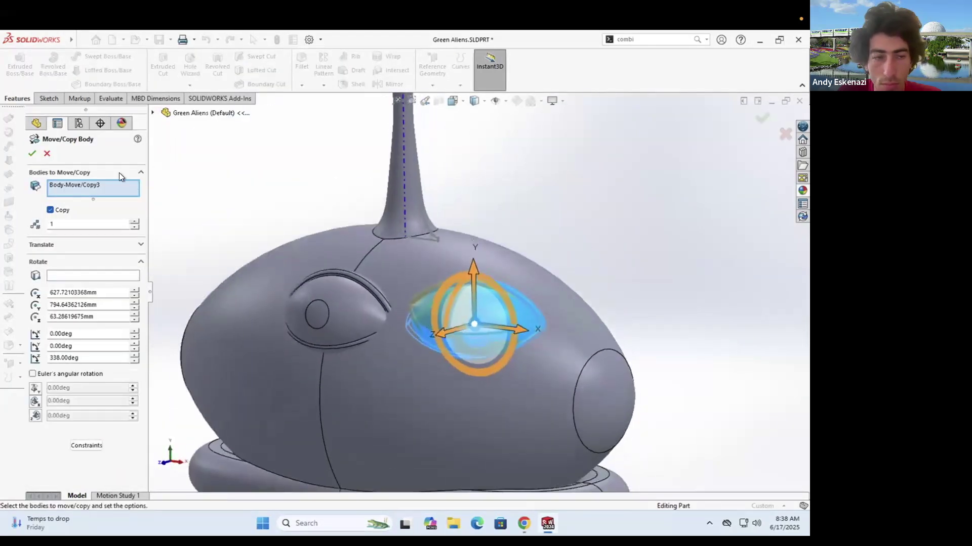
click(32, 153)
Step: Turn off the Copy option in Body-Move/Copy4 so only the tilted second eye remains
right_click(79, 479)
click(110, 267)
key(Return)
middle_drag(442, 334, 445, 294)
Step: Adjust the translation in Body-Move/Copy3 to fine-tune how the second eye sits on the head's surface
right_click(86, 457)
click(96, 266)
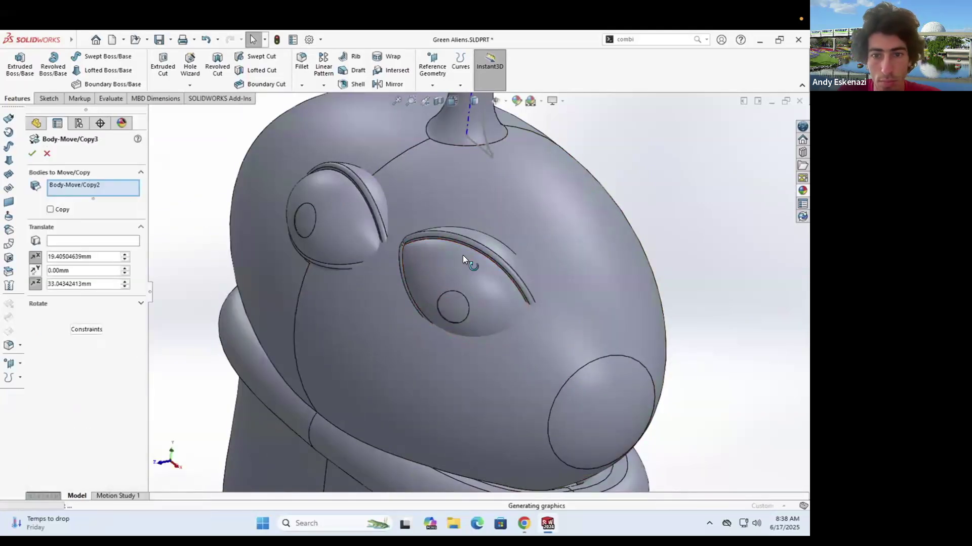
drag(423, 294, 420, 295)
key(Return)
mouse_move(478, 312)
middle_down()
mouse_move(583, 358)
mouse_move(468, 302)
middle_up()
scroll(499, 319, up, 3)
scroll(468, 301, down, 3)
right_click(86, 457)
click(96, 265)
middle_drag(407, 279, 419, 253)
drag(419, 253, 391, 229)
key(Return)
middle_drag(321, 212, 412, 264)
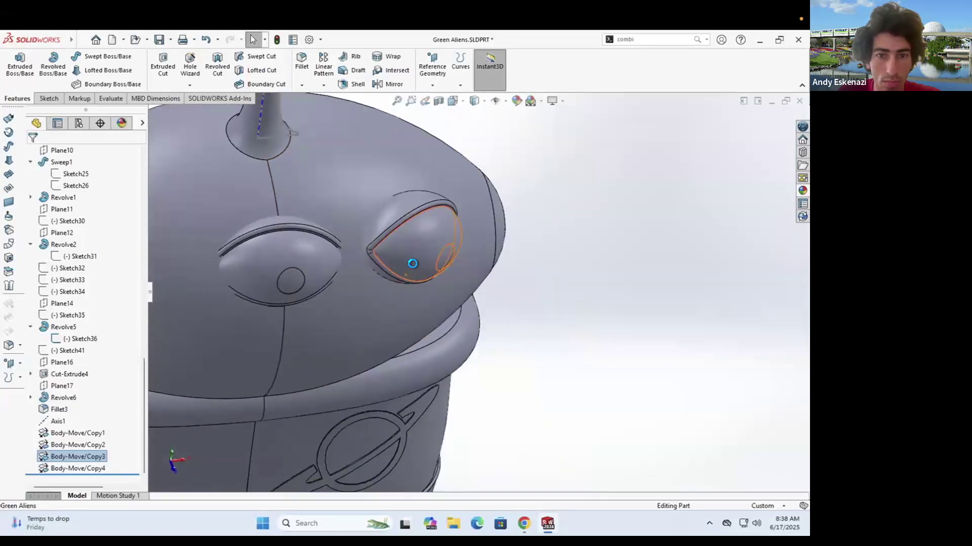
Step: Nudge the second eye's position on the head slightly further by re-editing Body-Move/Copy3
right_click(69, 455)
click(76, 265)
scroll(390, 224, up, 2)
middle_drag(390, 223, 400, 329)
drag(452, 244, 446, 253)
click(36, 155)
scroll(483, 295, up, 4)
middle_drag(475, 296, 472, 265)
Step: Rotate the second eye body 350° about the X axis with a new Move/Copy Body feature, Copy option off
click(86, 469)
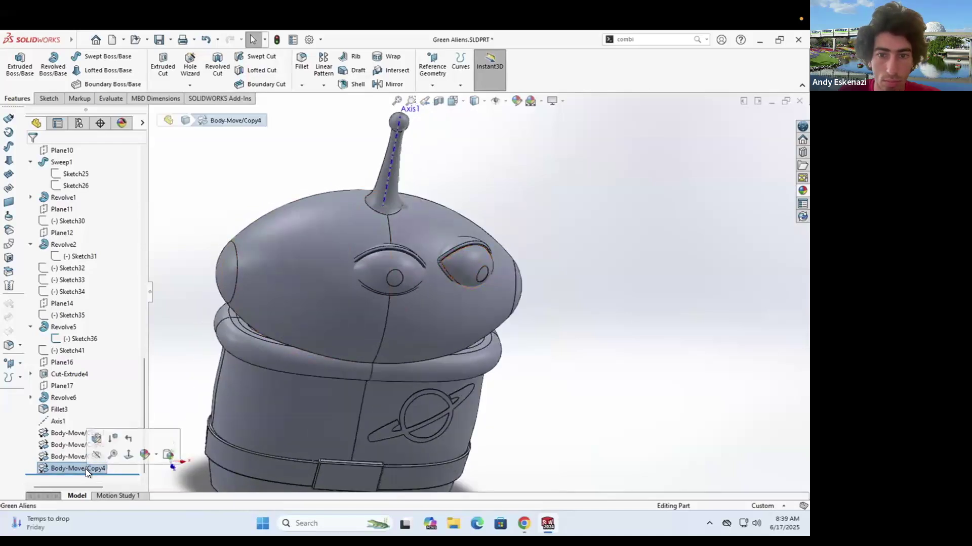
mouse_move(50, 39)
click(143, 40)
mouse_move(181, 95)
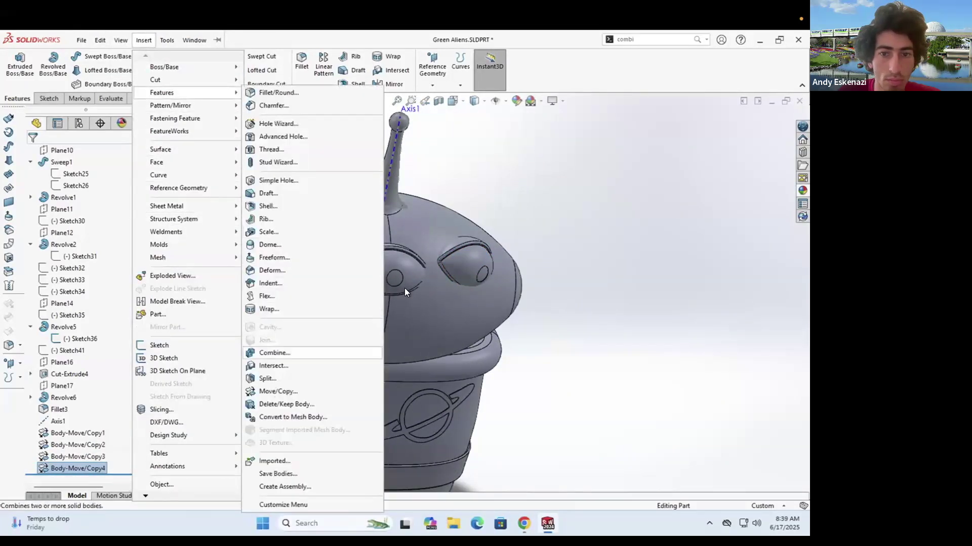
click(276, 390)
scroll(460, 288, down, 3)
click(50, 210)
mouse_move(460, 287)
middle_down()
mouse_move(506, 291)
mouse_move(465, 281)
middle_up()
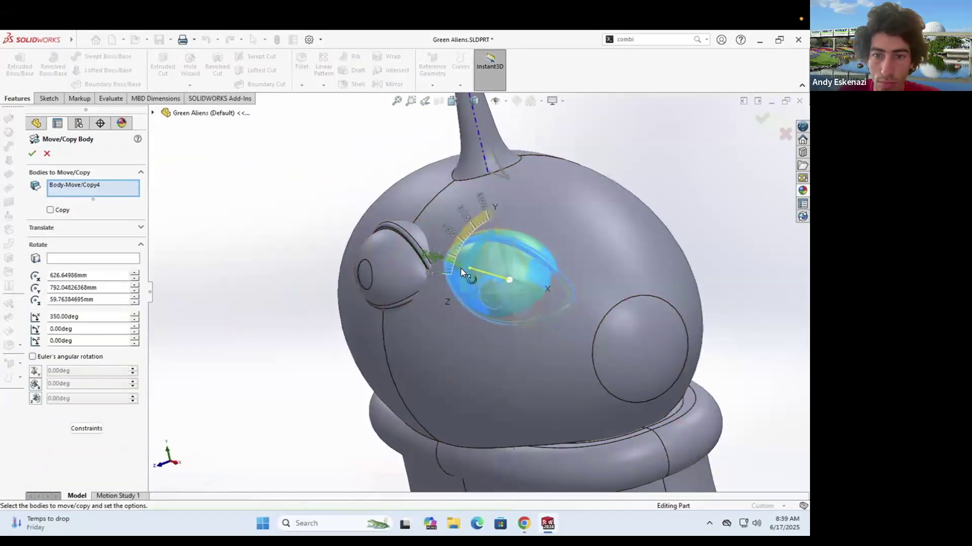
middle_drag(517, 255, 448, 258)
scroll(511, 297, down, 3)
click(33, 154)
middle_drag(364, 223, 457, 293)
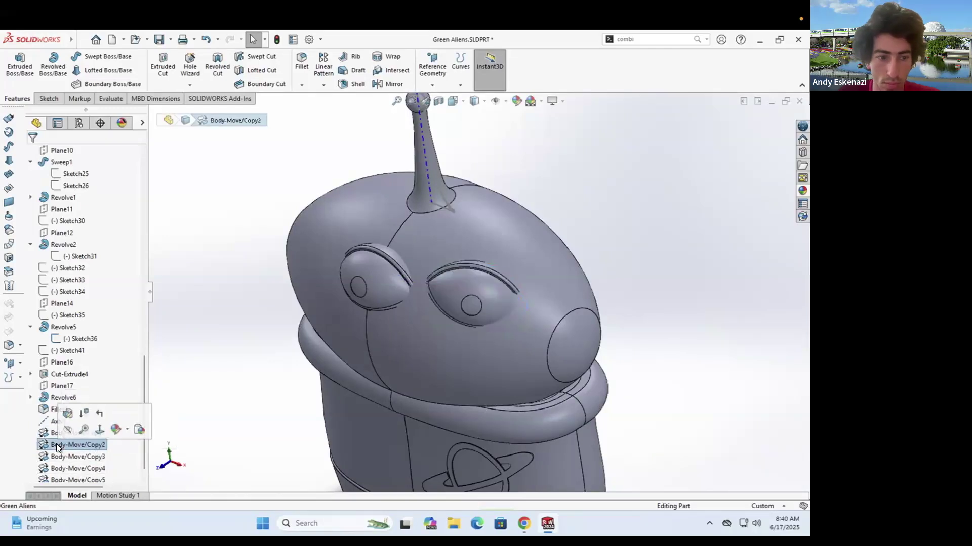
Step: Fine-tune the second eye's rotation about the Y axis in Body-Move/Copy2
click(67, 413)
scroll(403, 293, up, 2)
middle_drag(456, 182, 445, 334)
scroll(457, 325, down, 4)
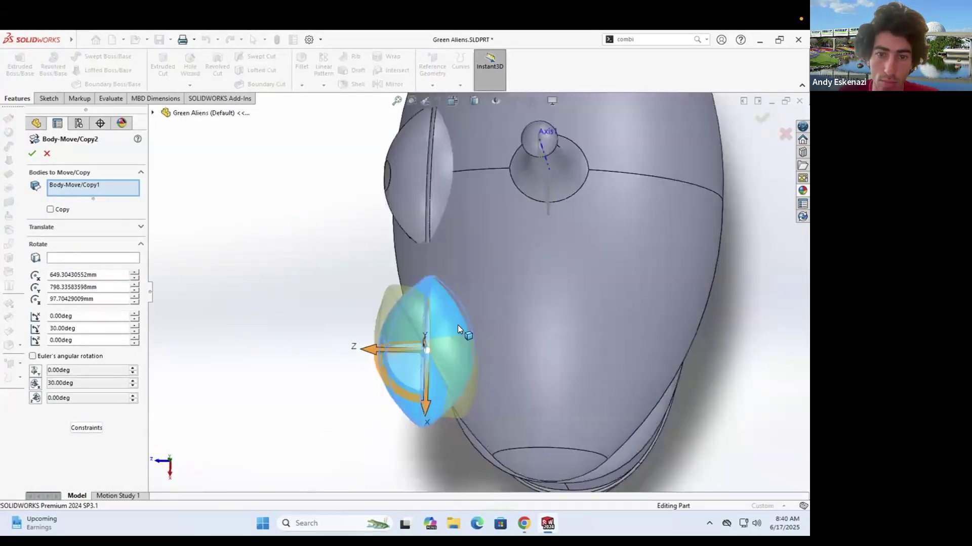
scroll(458, 325, up, 1)
drag(398, 379, 395, 376)
click(33, 153)
Step: Change the Body-Move/Copy3 translation of the second eye to about 19.41 mm X, 16.35 mm Y and 36.76 mm Z
middle_drag(456, 323, 524, 282)
scroll(455, 303, up, 5)
middle_drag(456, 304, 453, 275)
right_click(75, 457)
click(84, 267)
scroll(453, 321, down, 3)
scroll(434, 248, down, 1)
drag(433, 248, 433, 261)
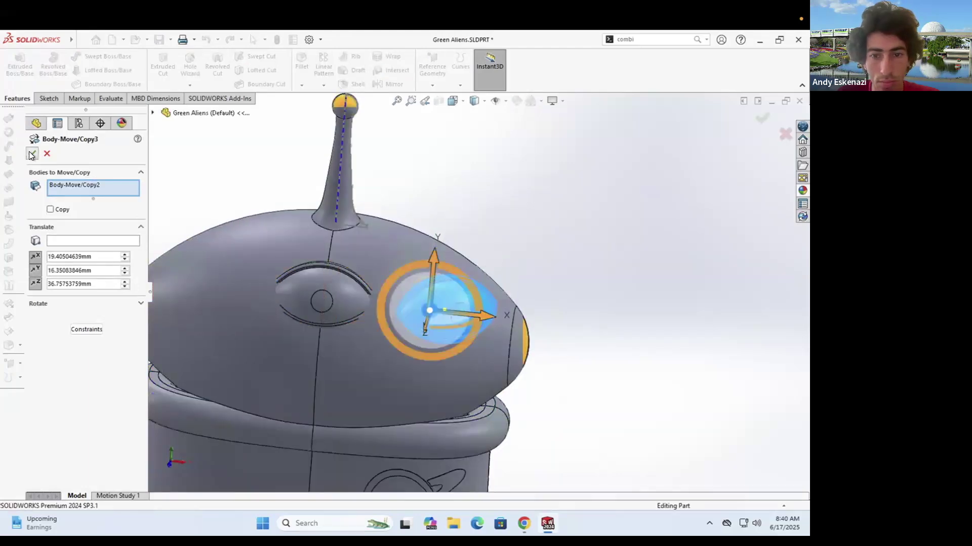
click(32, 154)
Step: Reposition the second eye against the head's surface through the Body-Move/Copy3 translation
right_click(75, 468)
click(85, 268)
right_click(74, 457)
click(84, 267)
middle_drag(443, 263, 405, 198)
click(34, 153)
scroll(455, 329, up, 4)
middle_drag(448, 339, 464, 303)
scroll(471, 309, down, 3)
Step: Shift the second eye in Body-Move/Copy3 to a translation of about 9.09 mm X, 16.35 mm Y and 24.90 mm Z
right_click(87, 456)
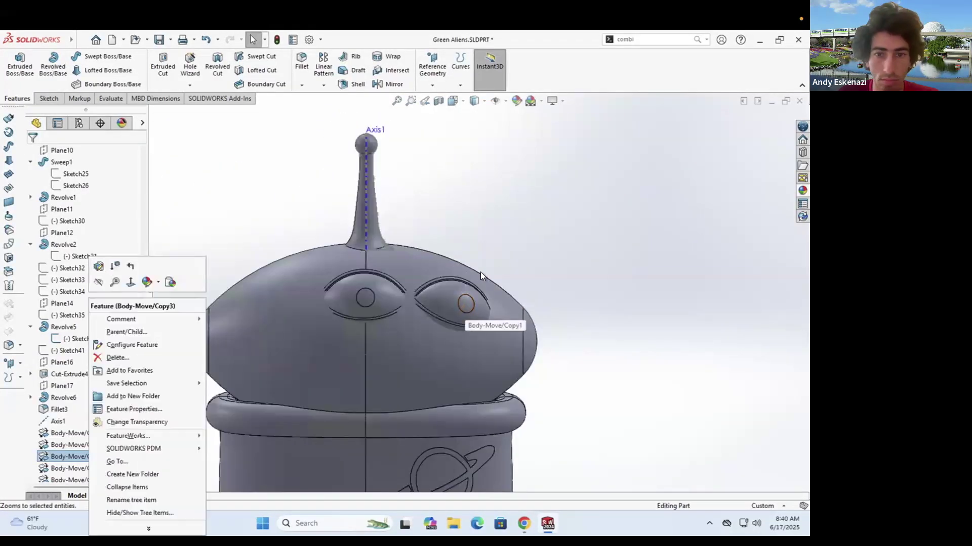
click(99, 266)
scroll(488, 299, down, 1)
drag(516, 319, 521, 320)
click(32, 153)
middle_drag(369, 198, 284, 324)
right_click(95, 457)
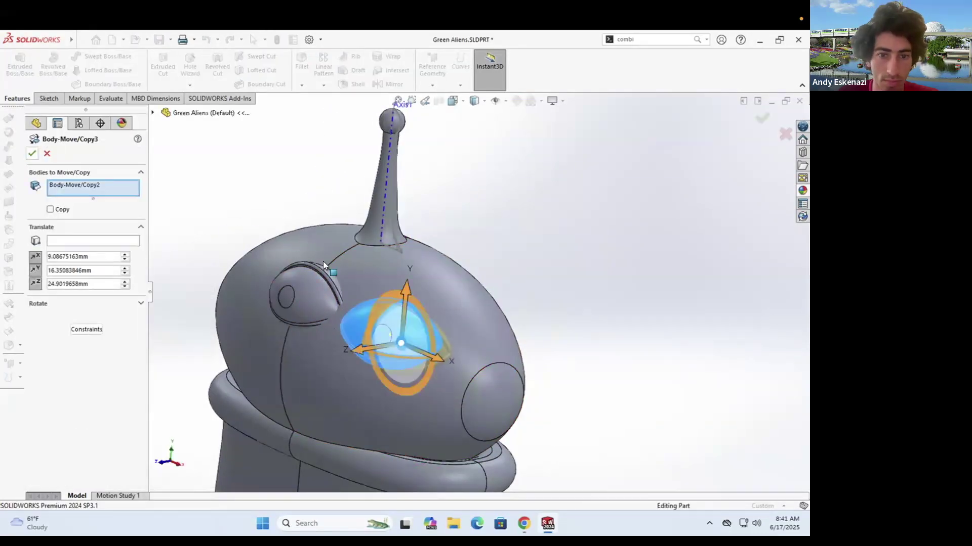
key(Return)
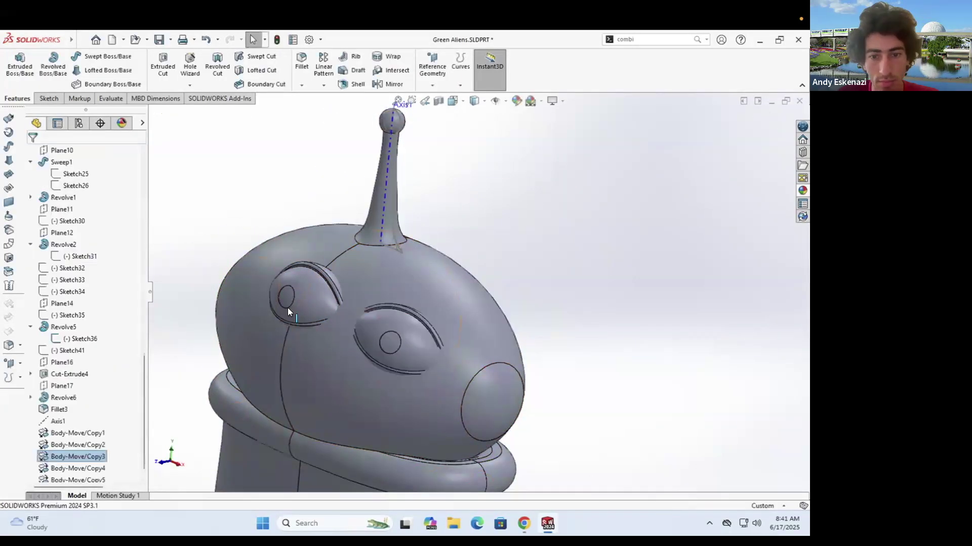
Step: Save the part and briefly bring up the Toy Story aliens reference images in Chrome
scroll(486, 291, up, 5)
middle_drag(486, 291, 431, 245)
key(ctrl+s)
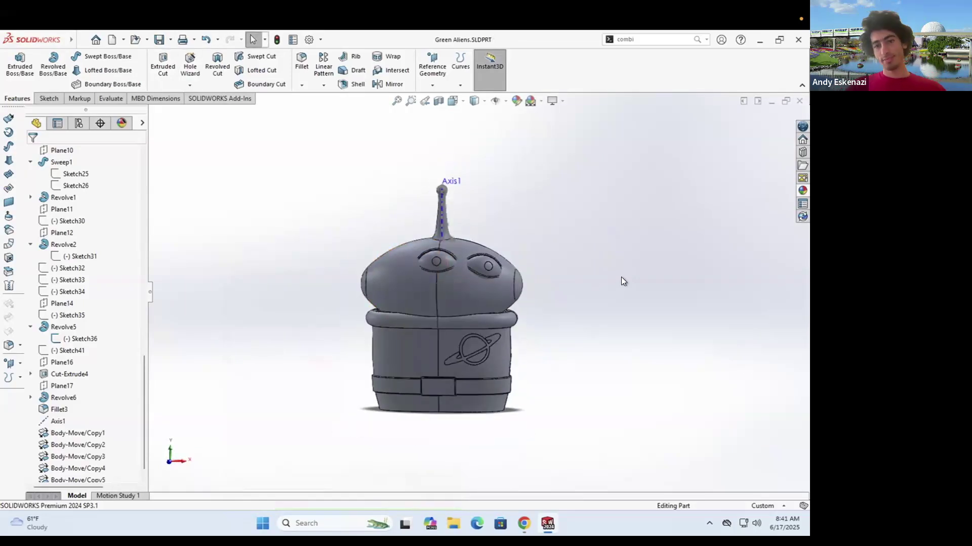
key(alt+Tab)
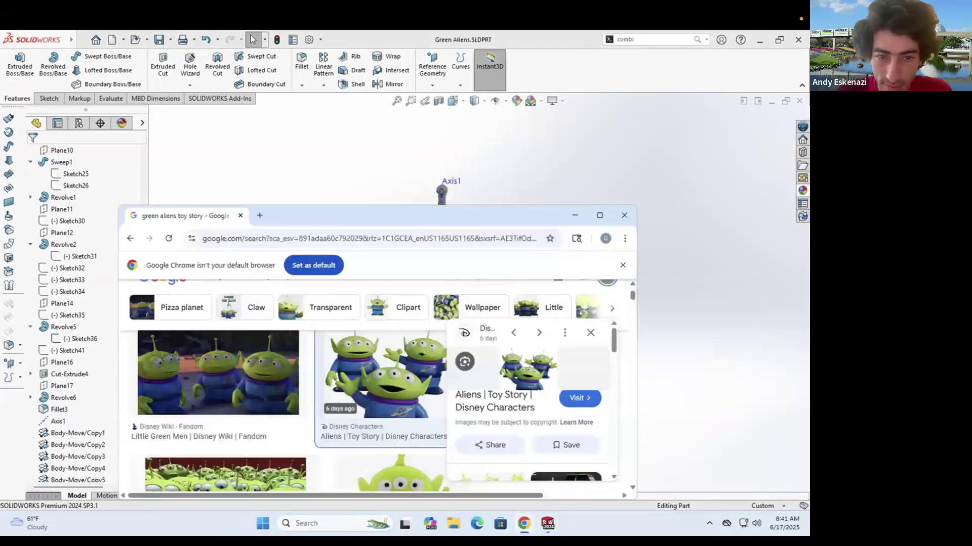
click(577, 215)
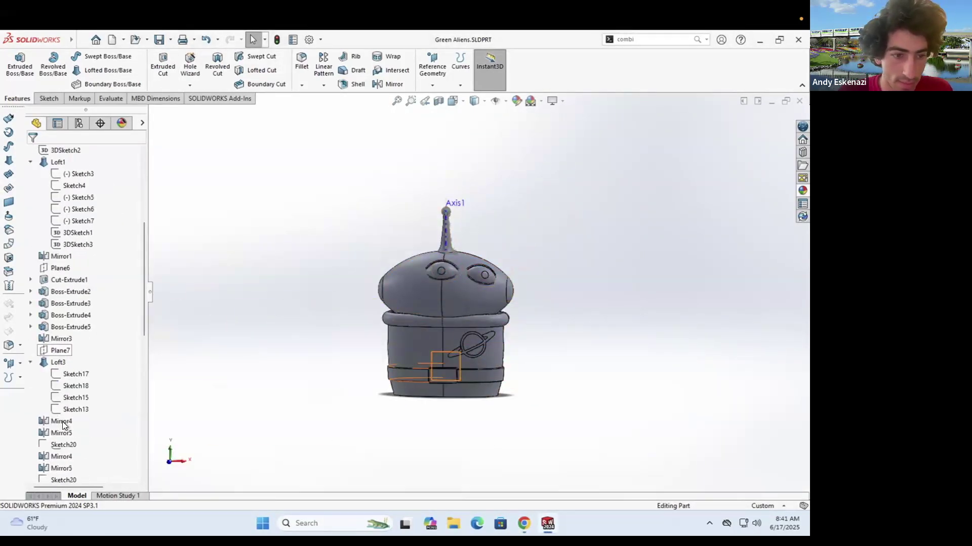
Step: Start a sketch on Plane9 and convert the existing smile curve into it
scroll(475, 362, down, 4)
click(456, 333)
click(18, 64)
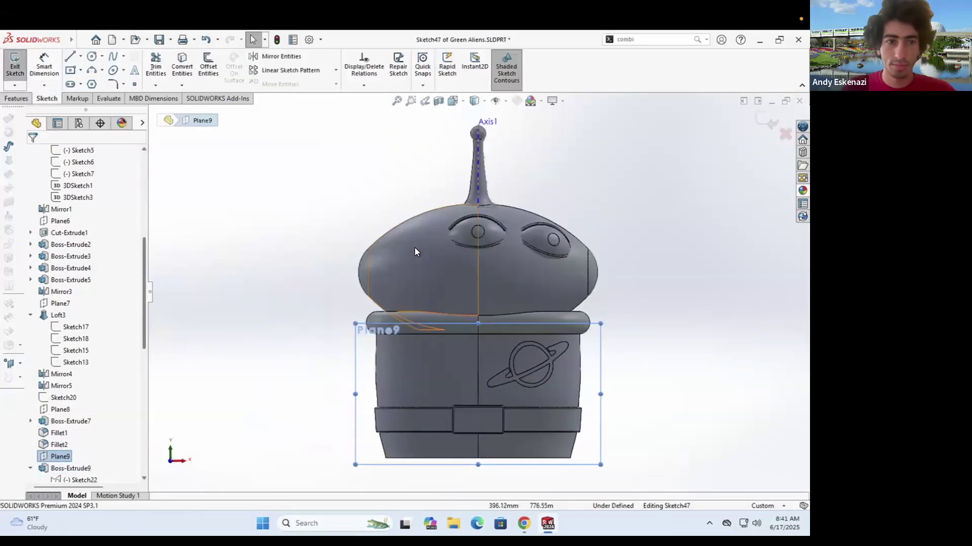
click(87, 250)
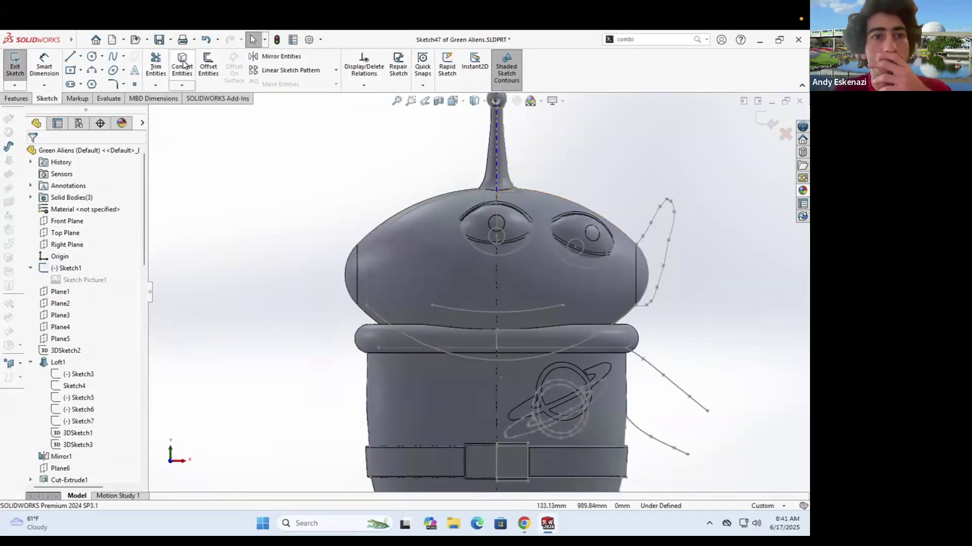
scroll(572, 301, down, 2)
Step: Draw a three-point arc just below the smile curve, joining its two ends into a closed mouth profile
key(a)
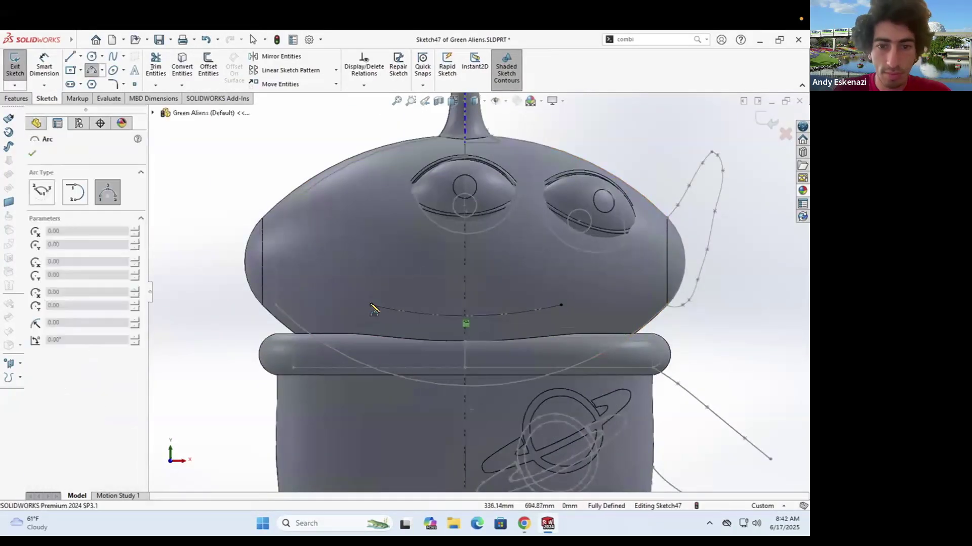
click(483, 322)
click(371, 305)
click(561, 305)
scroll(454, 308, down, 5)
click(477, 327)
key(Escape)
scroll(480, 303, up, 8)
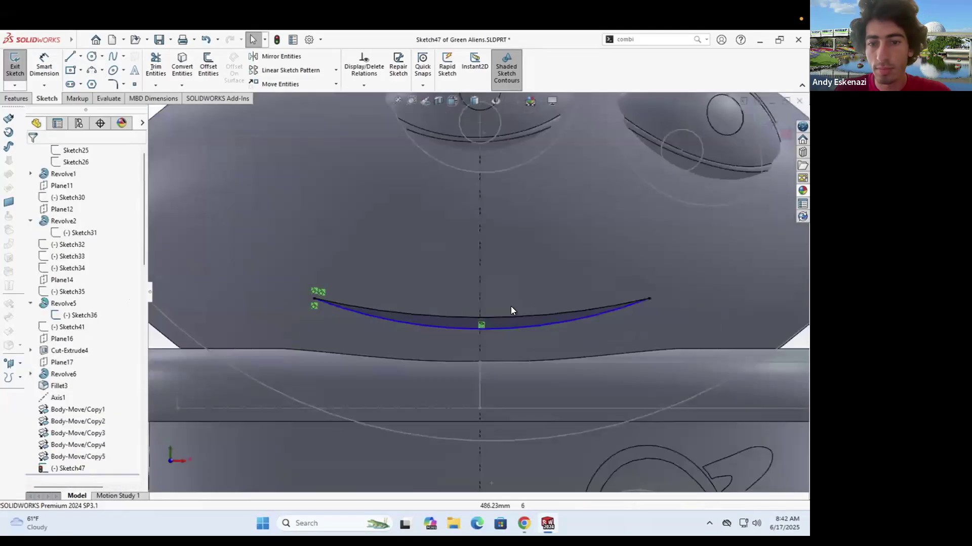
Step: Try to cut-extrude the full smile profile, first from a head face, and also from the sketch plane up to the head's surface
middle_drag(468, 304, 451, 321)
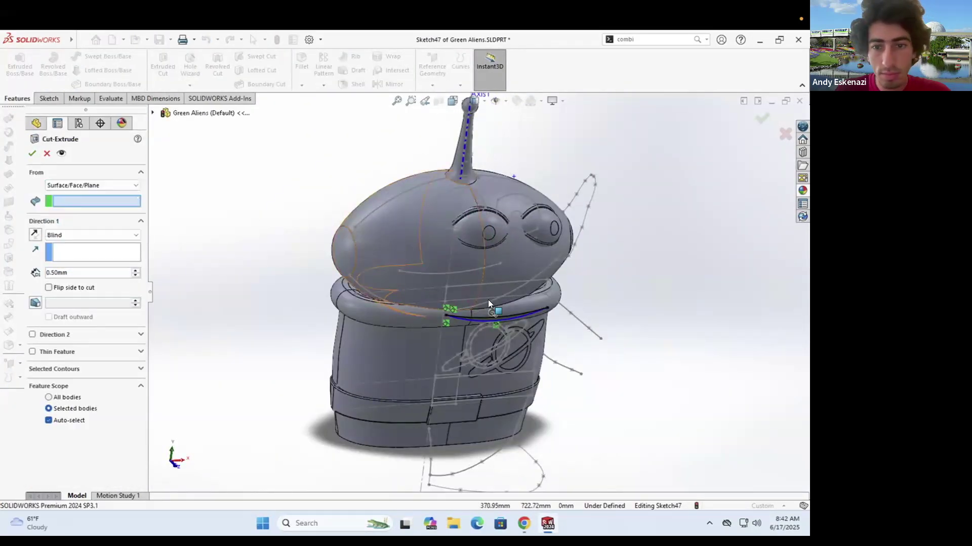
click(90, 185)
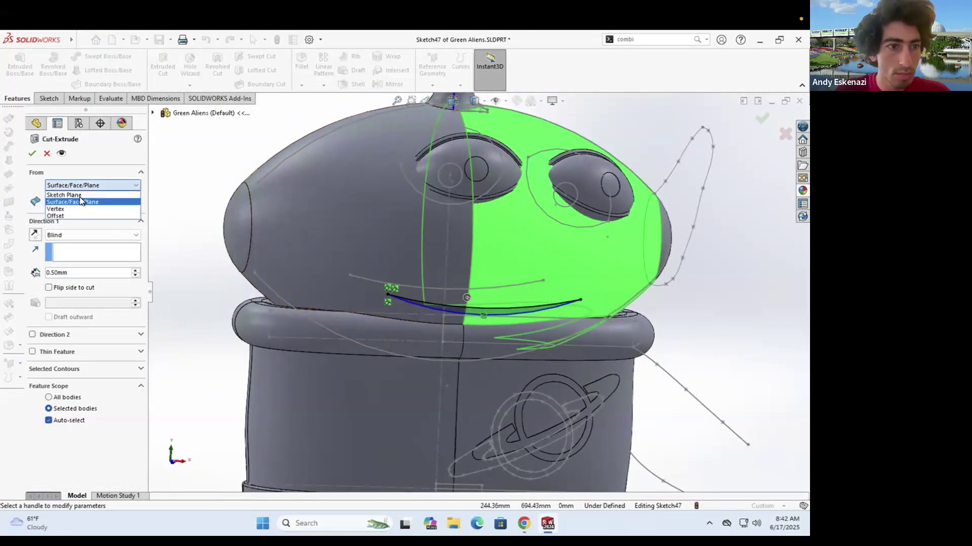
click(450, 275)
click(68, 188)
click(69, 196)
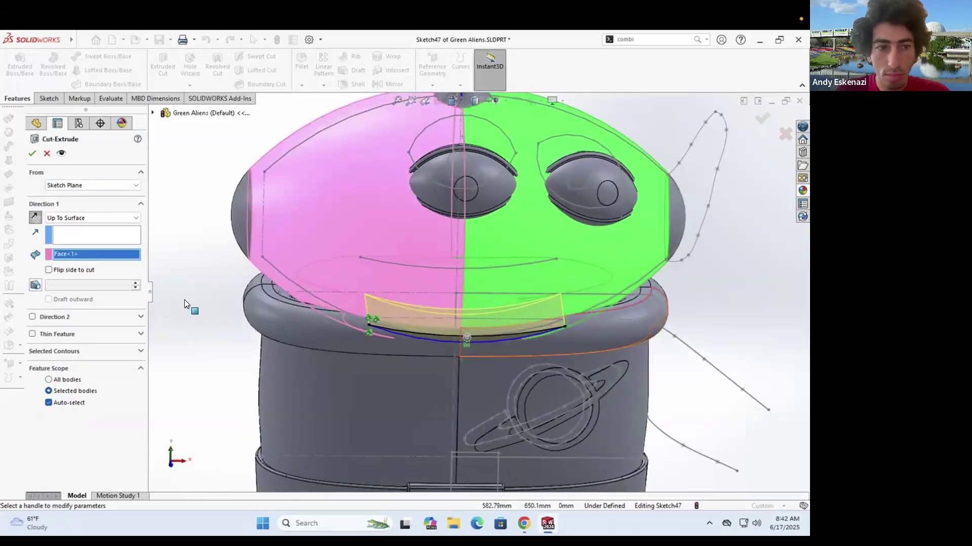
click(69, 219)
click(69, 227)
click(68, 219)
click(66, 263)
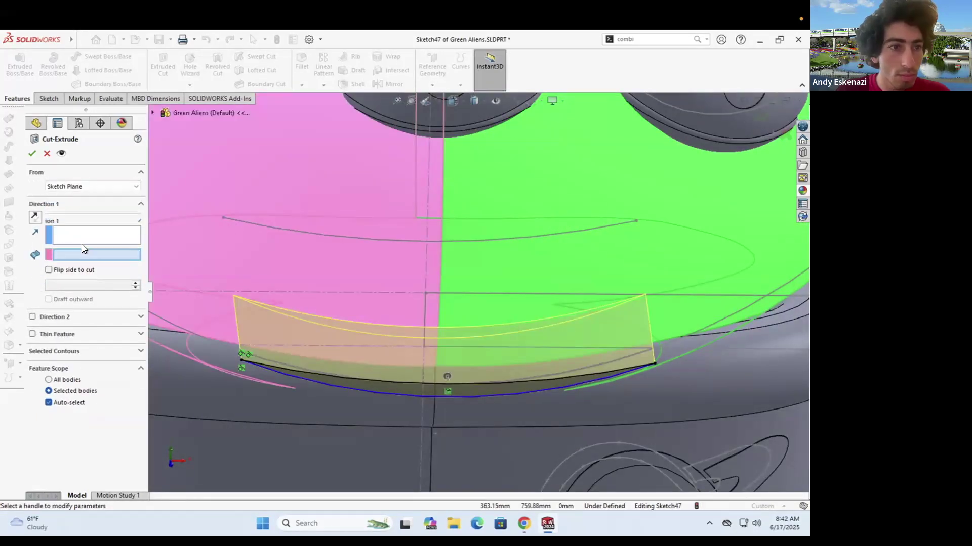
scroll(395, 314, up, 2)
middle_drag(395, 313, 506, 319)
scroll(506, 320, down, 2)
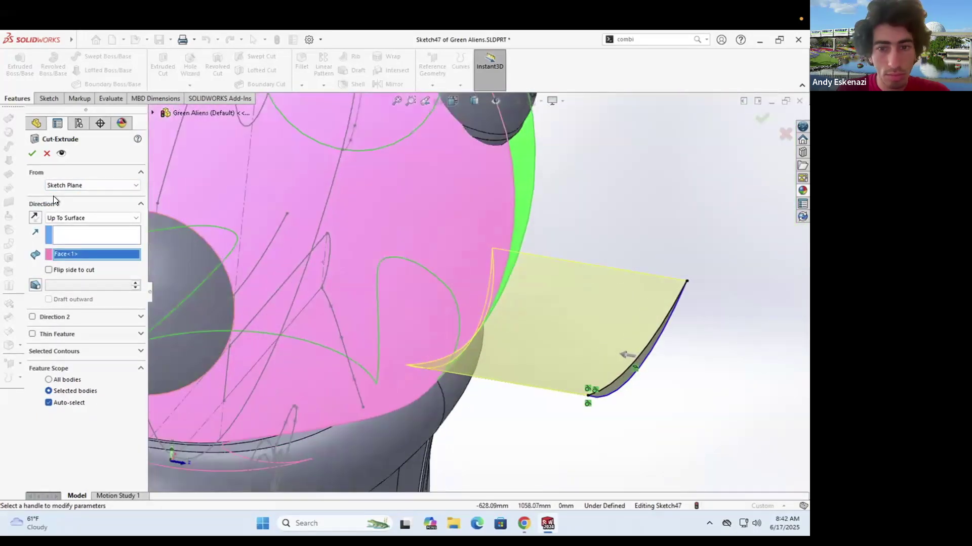
Step: Try a boss extrusion of the smile profile from the sketch plane up to the head's face
click(19, 66)
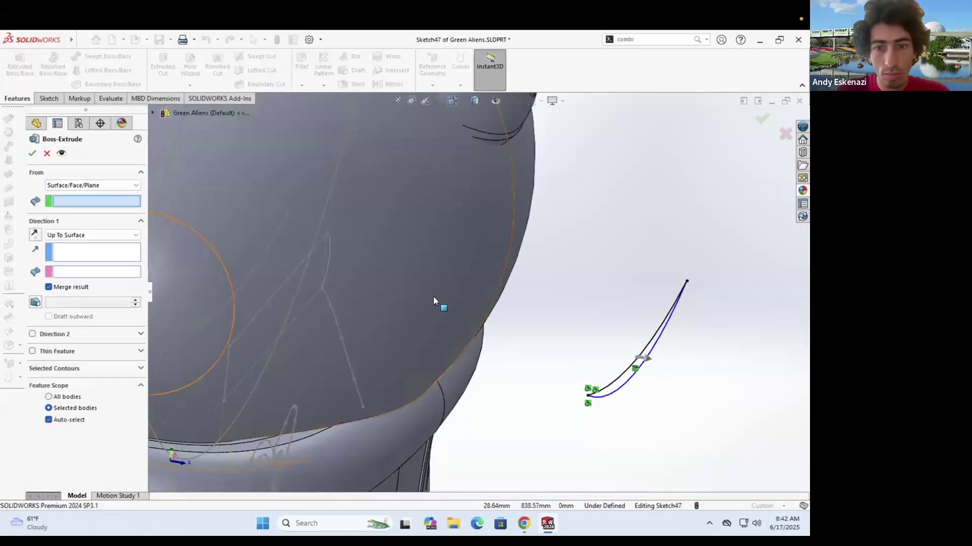
click(72, 236)
click(91, 185)
click(66, 194)
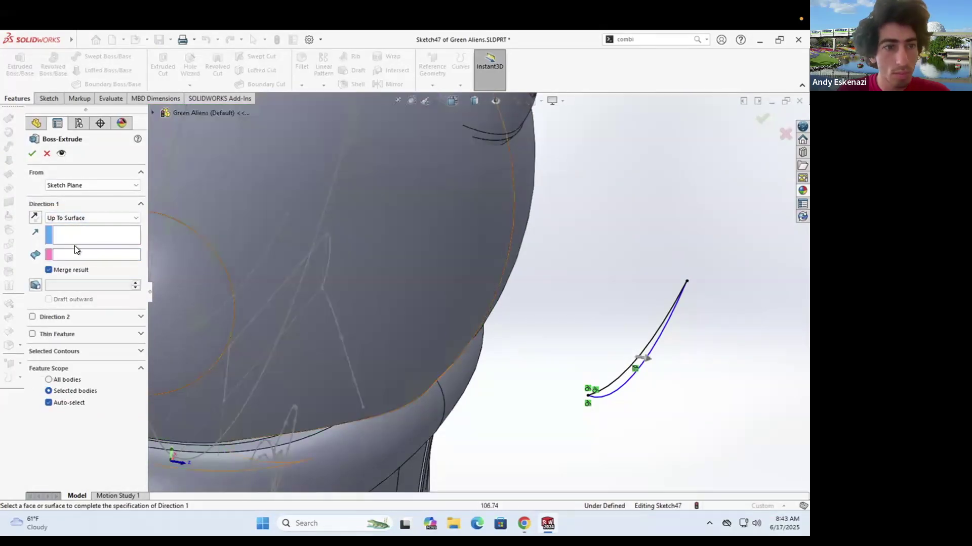
click(451, 314)
middle_drag(451, 314, 405, 344)
Step: Try starting the boss extrusion at a 70 mm offset from the sketch plane, and cancel the feature
click(93, 215)
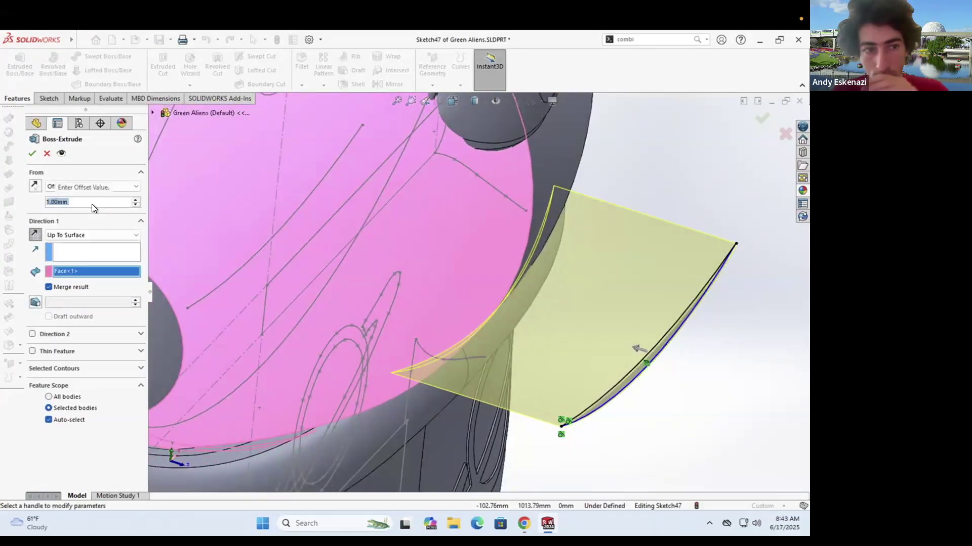
key(Return)
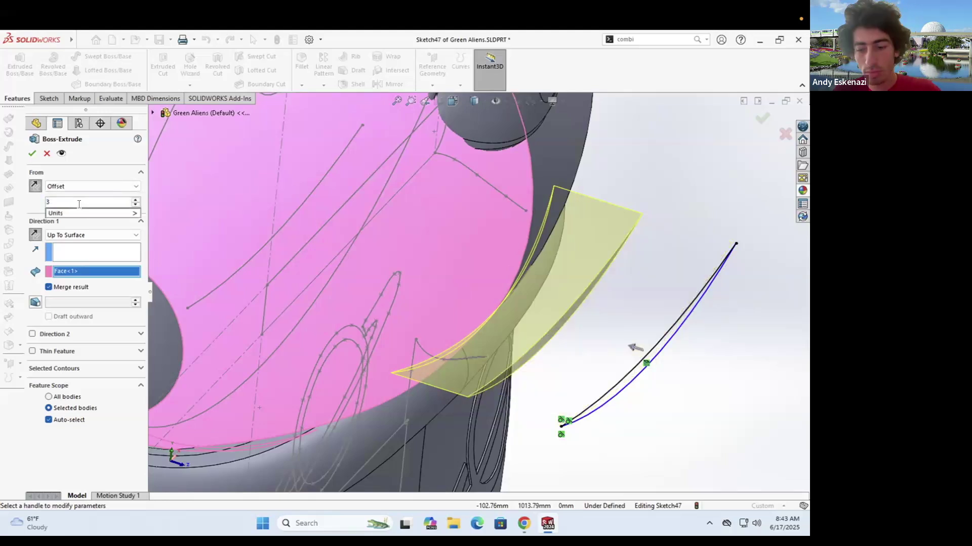
text(70)
key(Return)
mouse_move(582, 304)
middle_down()
mouse_move(505, 321)
mouse_move(511, 337)
mouse_move(388, 312)
mouse_move(354, 324)
middle_up()
scroll(546, 306, up, 5)
scroll(547, 307, down, 3)
click(47, 155)
Step: Draw a short vertical line joining the two smile arcs near the middle of the mouth
click(44, 98)
click(70, 56)
scroll(513, 338, up, 2)
scroll(388, 312, up, 3)
click(436, 316)
scroll(435, 325, down, 5)
click(436, 328)
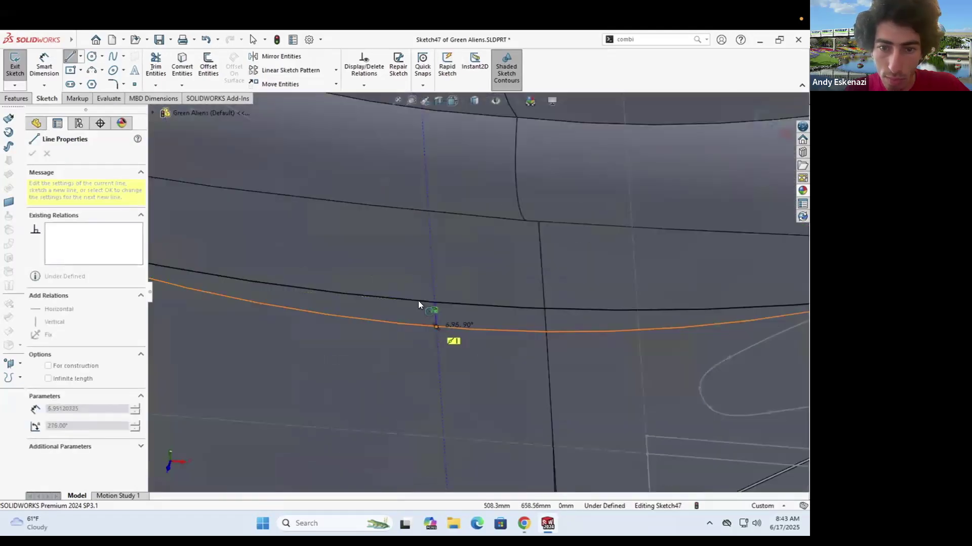
key(Escape)
Step: Make the full smile arcs construction geometry and trace one half of the mouth with three-point arcs from the vertical line
right_click(408, 299)
click(436, 306)
click(436, 302)
scroll(658, 295, up, 3)
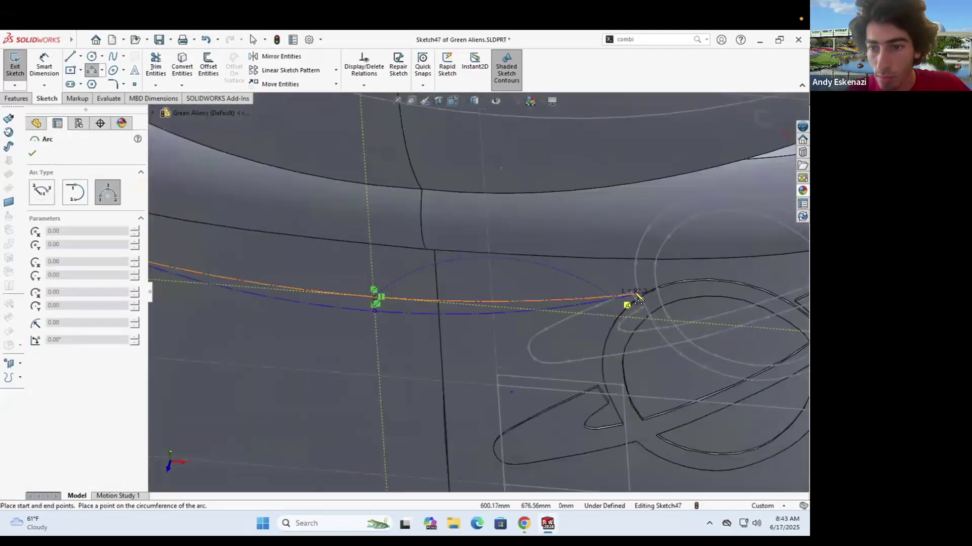
click(375, 311)
click(636, 294)
click(506, 308)
key(Escape)
Step: Cut the half-smile profile 0.50 mm deep, starting from the head's front face
click(16, 98)
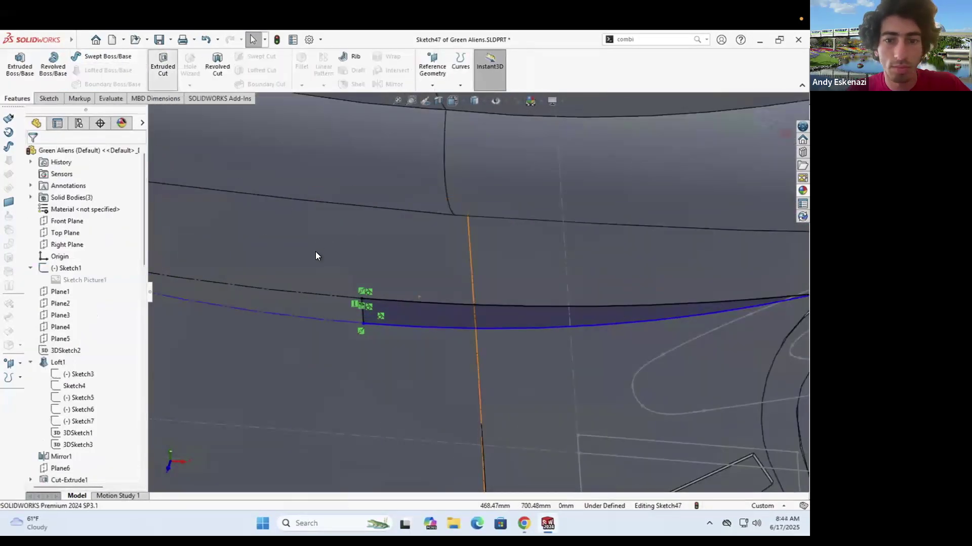
click(163, 66)
scroll(480, 299, up, 5)
click(93, 185)
click(77, 203)
click(482, 202)
middle_drag(482, 202, 456, 194)
scroll(455, 195, down, 3)
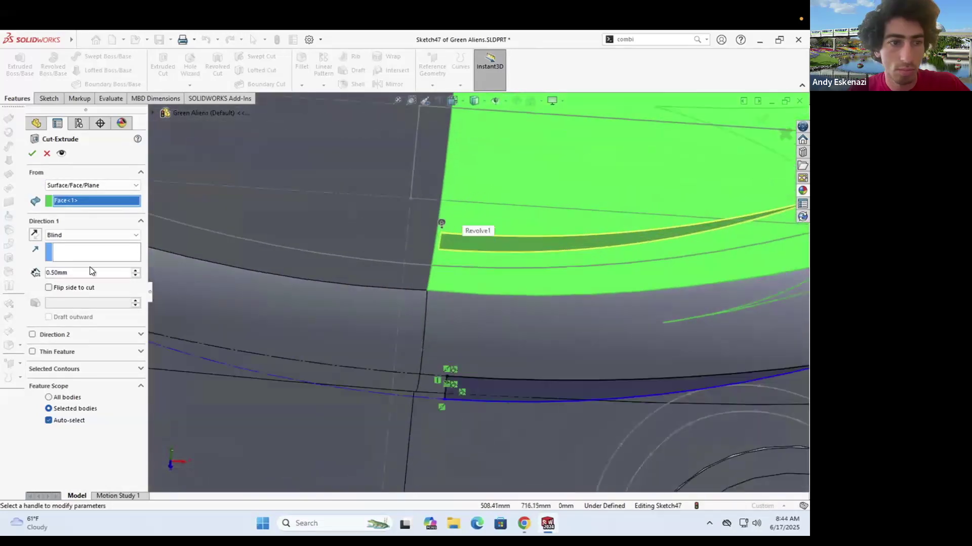
click(32, 153)
Step: Reopen Sketch47 of the mouth cut and reshape the half-smile profile by moving its outer end
scroll(523, 273, down, 8)
scroll(506, 283, up, 3)
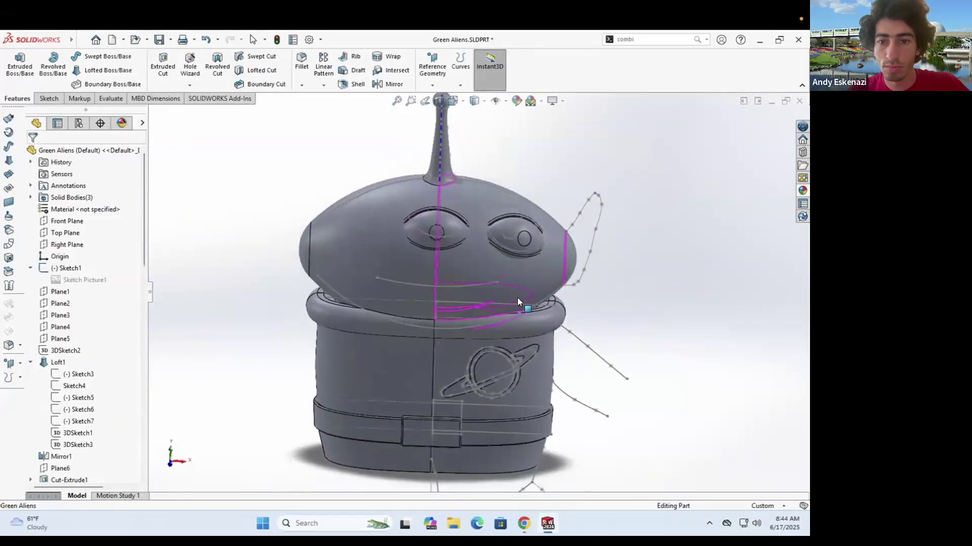
mouse_move(517, 297)
middle_down()
mouse_move(477, 262)
mouse_move(536, 299)
middle_up()
scroll(62, 469, down, 15)
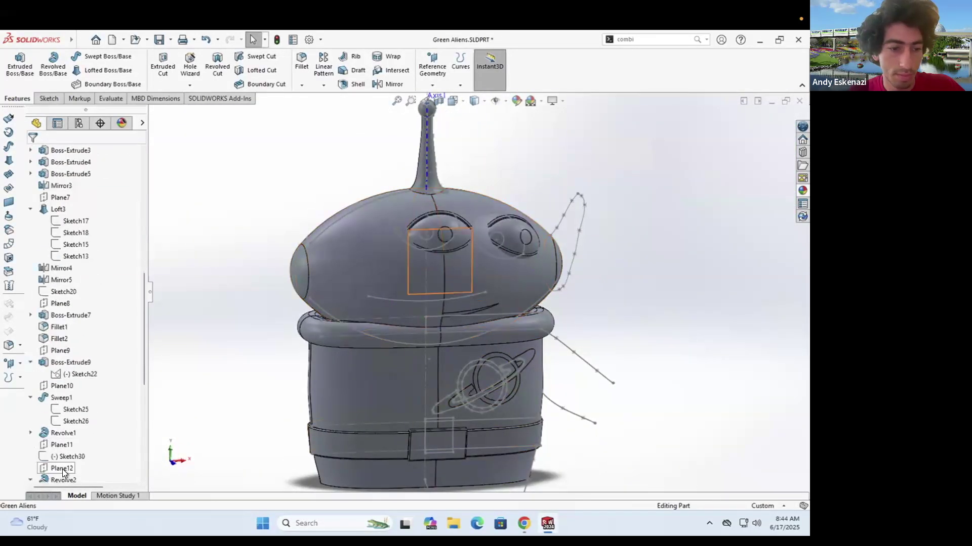
right_click(70, 469)
click(80, 318)
scroll(416, 316, up, 5)
right_click(373, 325)
click(408, 463)
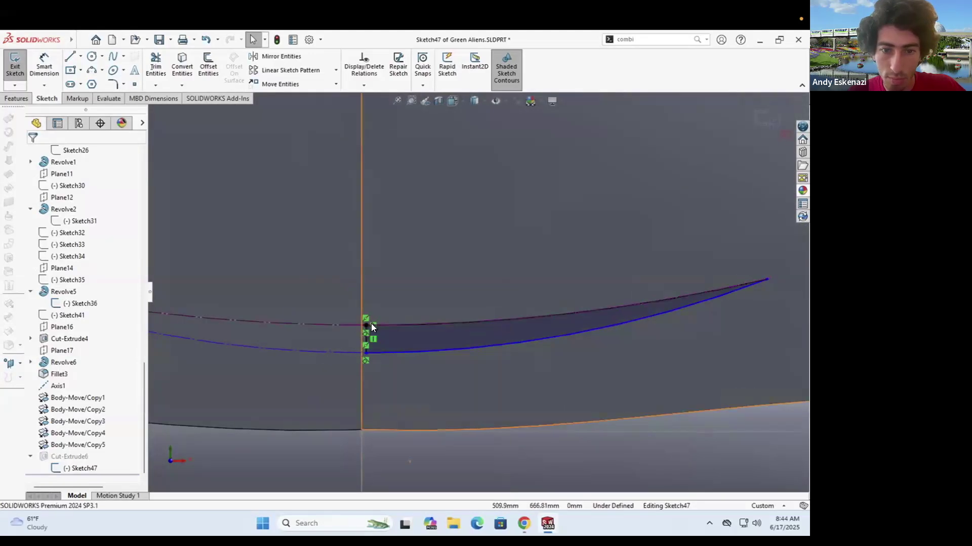
right_click(372, 325)
scroll(361, 328, up, 4)
scroll(473, 297, down, 8)
scroll(492, 291, up, 2)
right_click(475, 295)
drag(719, 267, 770, 254)
scroll(445, 304, down, 5)
Step: Delete the half-smile's short closing line and redraw the profile's inner end on the head's centre line
right_click(438, 321)
click(473, 459)
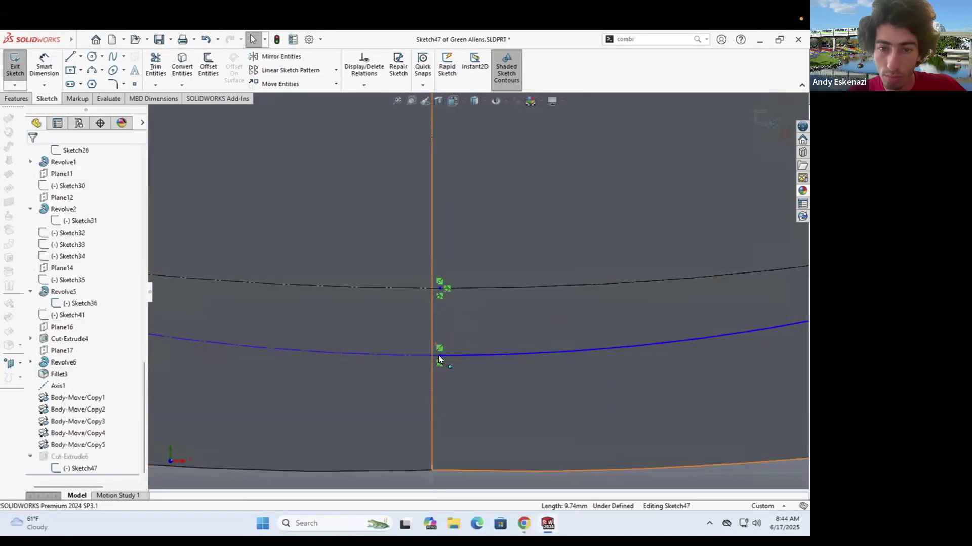
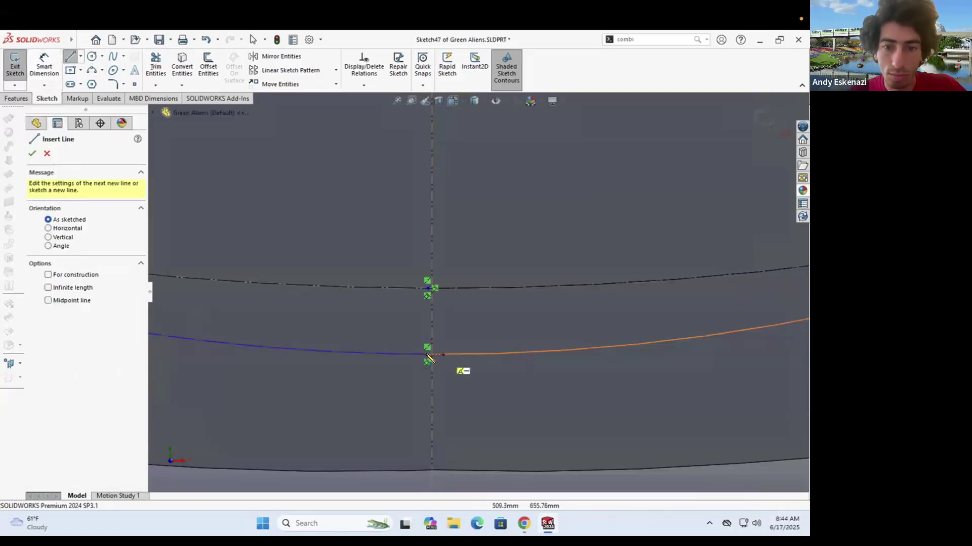
scroll(589, 284, up, 5)
click(684, 263)
click(597, 283)
key(Escape)
scroll(486, 283, down, 3)
drag(437, 292, 436, 305)
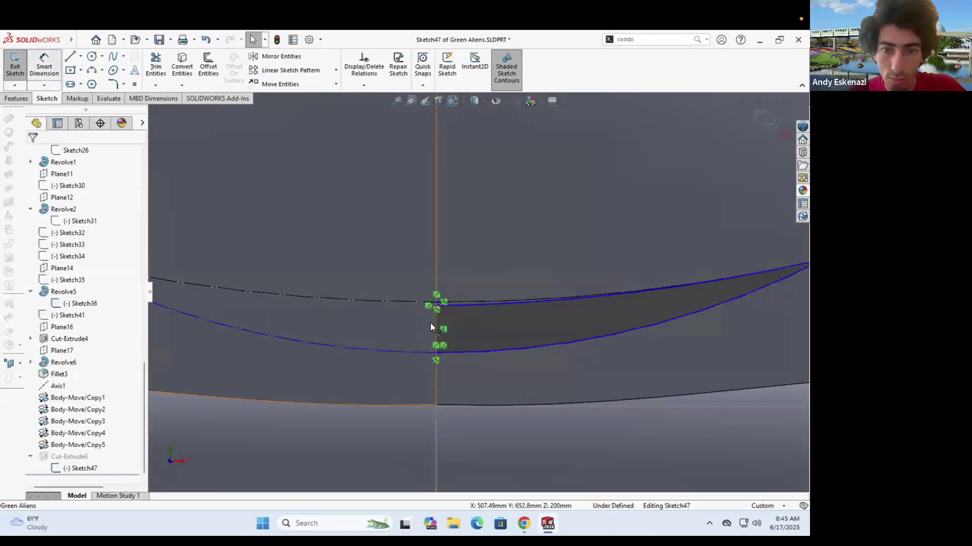
Step: Set the half-smile profile's inner closing line to 8 mm and try to move the profile's outer end
text(8)
key(Return)
key(Escape)
scroll(430, 319, up, 2)
click(546, 298)
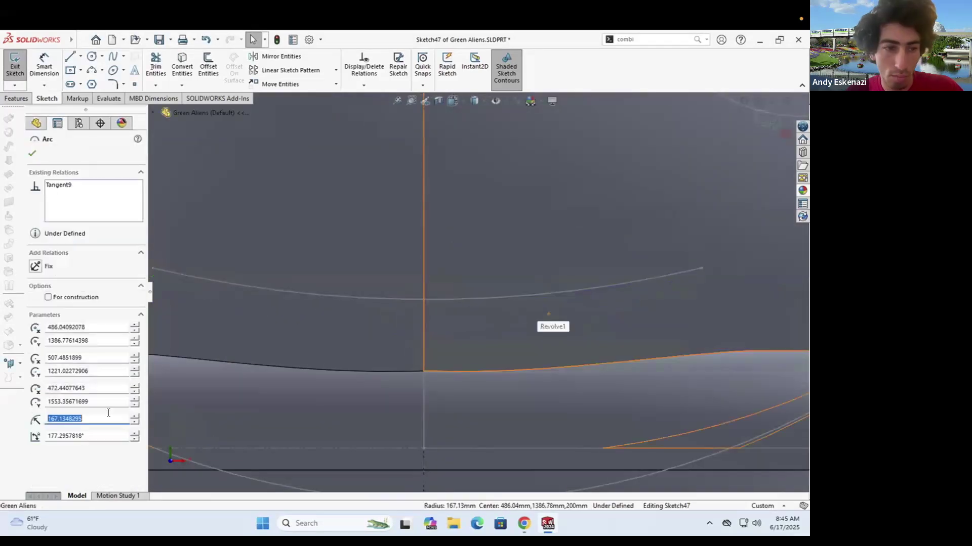
scroll(339, 342, up, 6)
scroll(422, 310, down, 8)
key(ctrl+z)
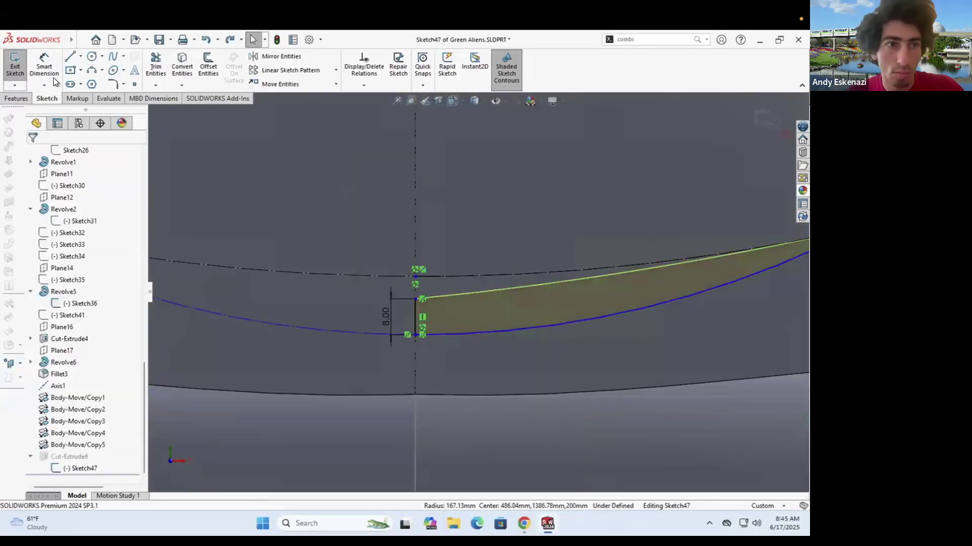
scroll(643, 257, up, 3)
key(Escape)
drag(720, 248, 720, 250)
scroll(498, 280, up, 4)
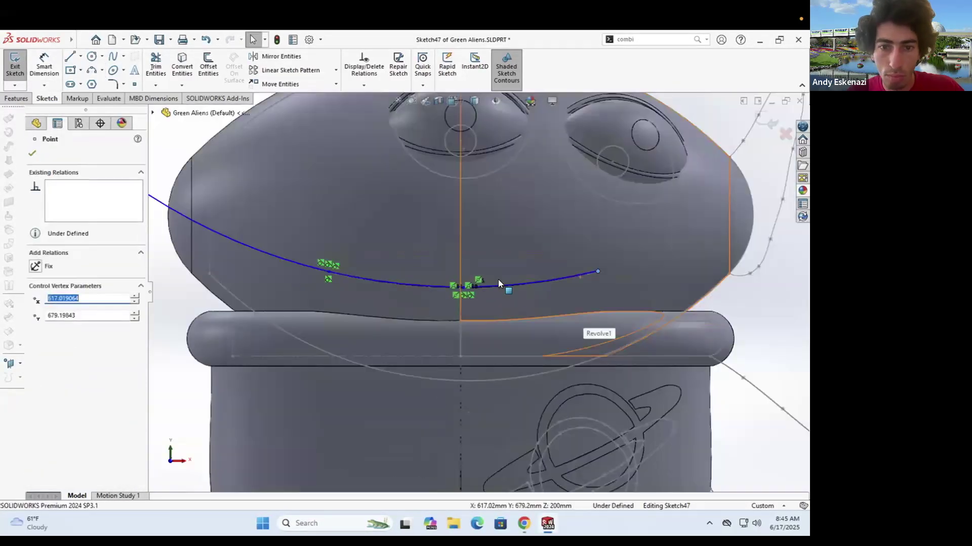
Step: Undo the recent edits to the half-smile profile, including its closing line and traced arcs
key(ctrl+z)
key(ctrl+z)
key(ctrl+z)
scroll(501, 282, down, 5)
key(ctrl+z)
key(ctrl+z)
key(ctrl+z)
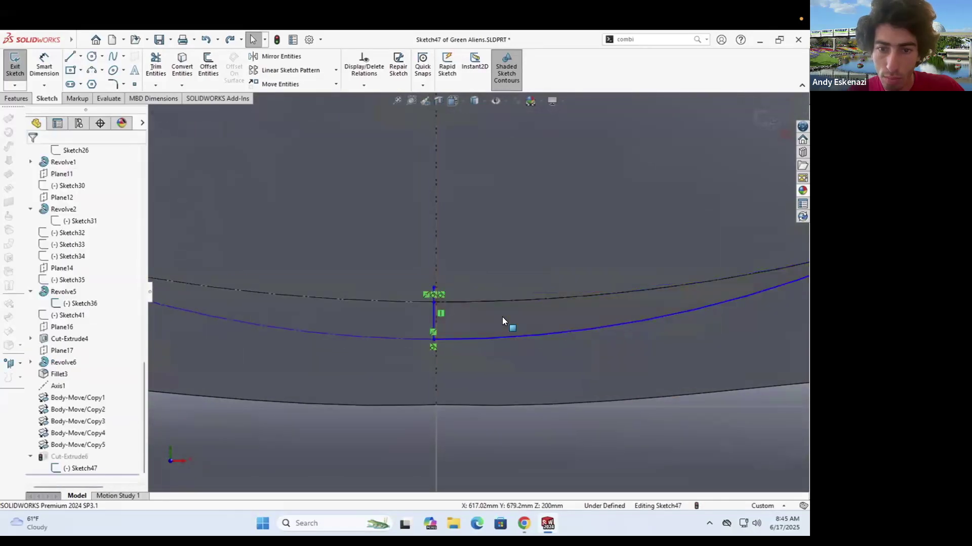
scroll(468, 306, up, 3)
key(ctrl+z)
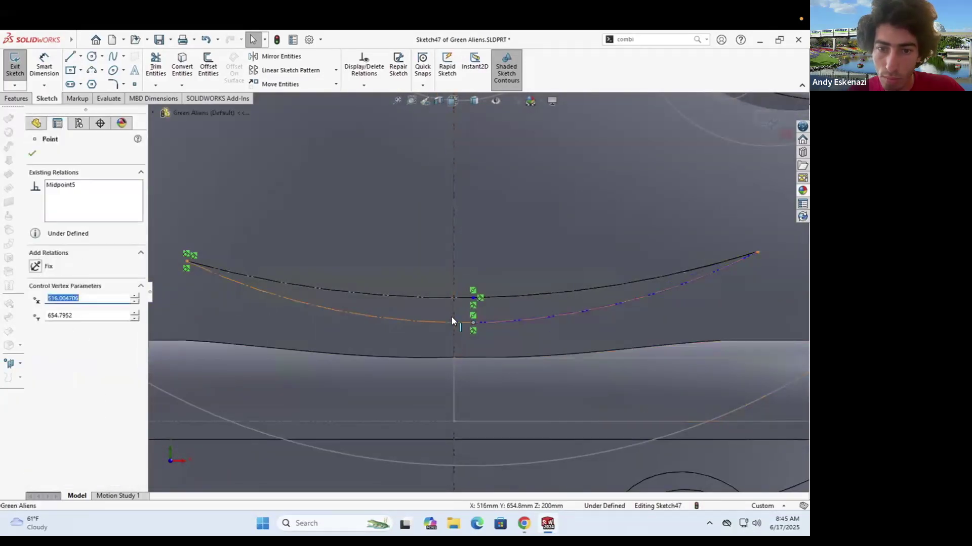
key(ctrl+z)
Step: Try to reshape the smile by moving the outer end of its arc
middle_drag(430, 327, 499, 371)
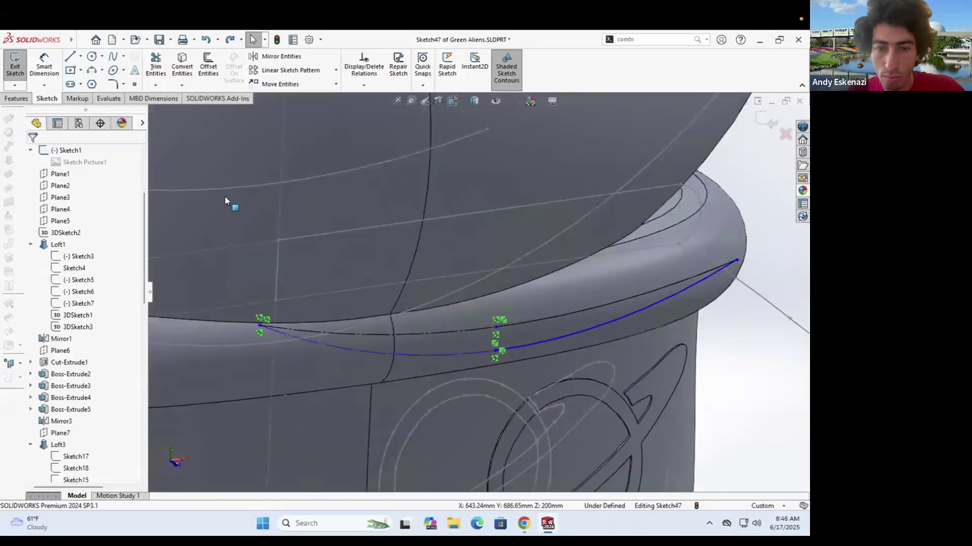
scroll(514, 379, down, 2)
scroll(649, 251, up, 3)
drag(685, 243, 706, 224)
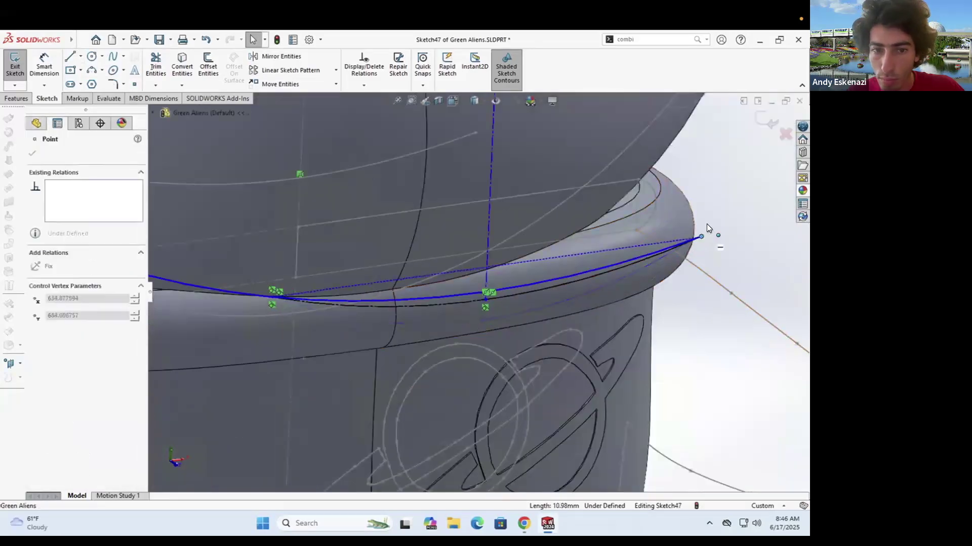
middle_drag(481, 315, 400, 316)
ctrl+click(400, 317)
key(Escape)
scroll(452, 256, down, 1)
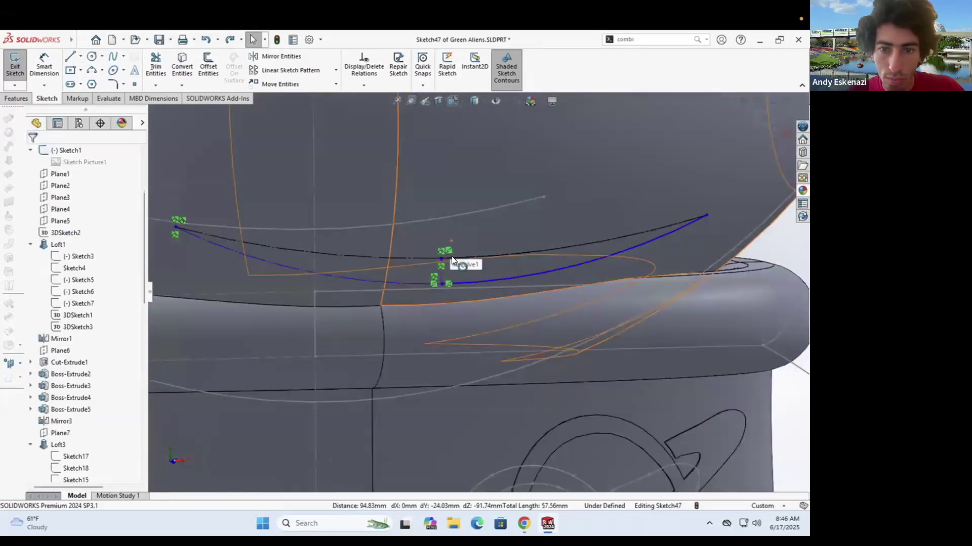
scroll(652, 278, up, 6)
Step: Replace the old smile arcs by converting the smile guide curve into the sketch and making it construction geometry
right_click(648, 278)
click(675, 404)
click(183, 67)
middle_drag(536, 294, 501, 348)
click(405, 240)
click(33, 152)
scroll(435, 248, down, 3)
right_click(502, 332)
click(527, 318)
Step: Draw a short vertical centerline up from the middle of the guide curve and a three-point arc from it to the mouth's outer corner
click(80, 56)
click(93, 82)
click(457, 336)
click(458, 320)
key(Escape)
scroll(509, 332, down, 3)
click(416, 322)
click(92, 71)
click(416, 330)
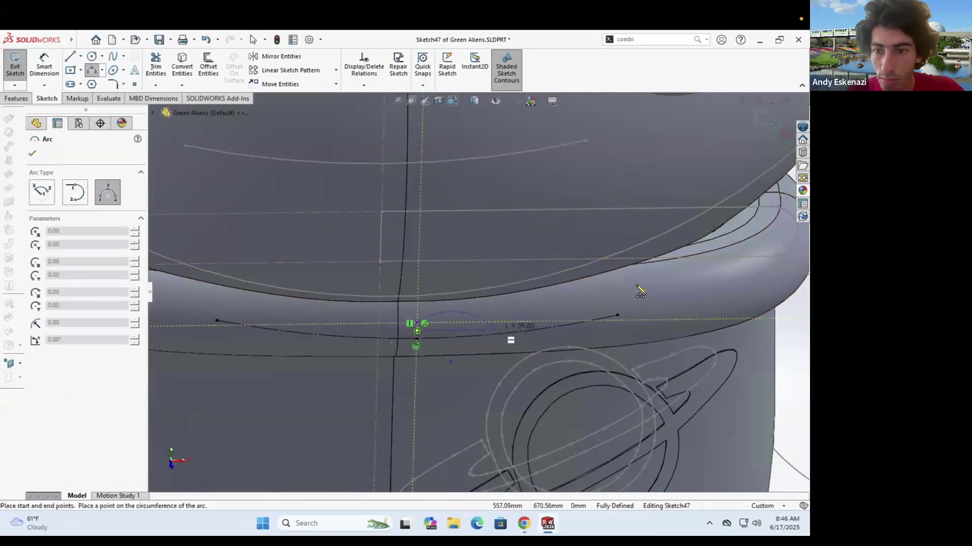
click(586, 300)
key(Escape)
Step: Draw a vertical centerline up from the arc's inner end and dimension it to 8 mm
click(80, 56)
click(93, 82)
click(387, 327)
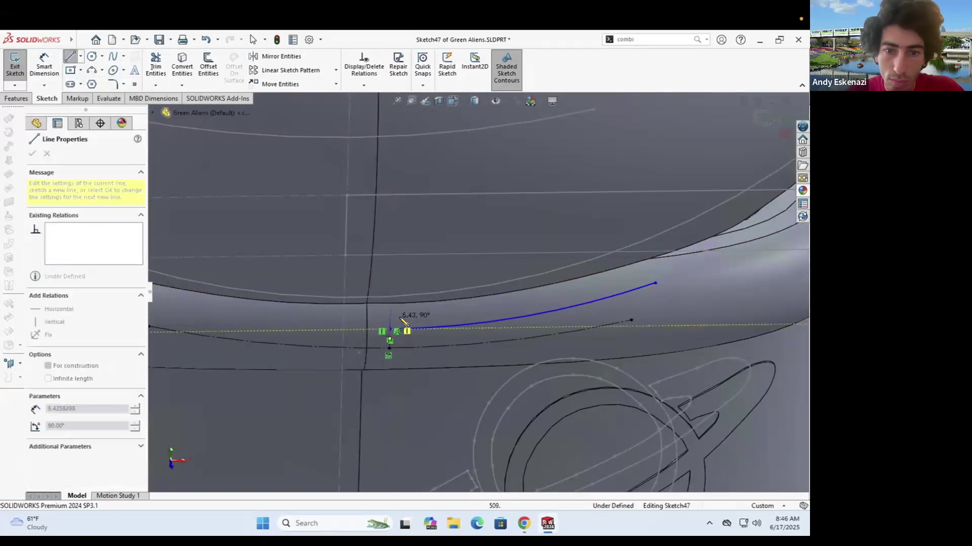
click(388, 313)
scroll(405, 320, down, 4)
click(44, 67)
click(362, 314)
click(349, 316)
text(8)
key(Return)
Step: Close the half-smile profile with an upper three-point arc to the outer corner and a vertical line at the inner end
click(91, 70)
click(363, 292)
scroll(479, 292, up, 3)
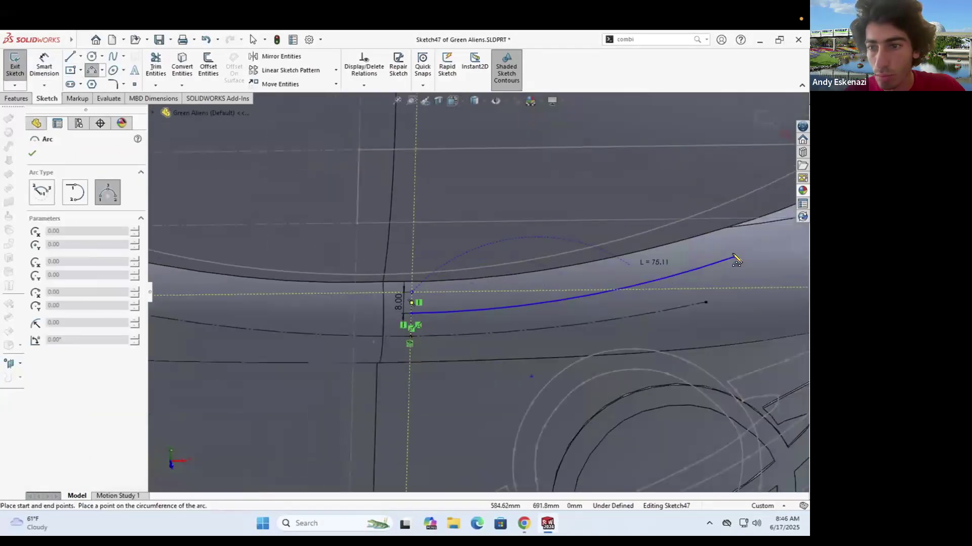
click(548, 287)
click(70, 56)
click(412, 292)
click(412, 314)
key(Escape)
Step: Apply the redrawn half-smile profile as the mouth cut in the face
click(16, 98)
click(162, 66)
mouse_move(464, 246)
middle_down()
mouse_move(462, 215)
mouse_move(450, 218)
middle_up()
scroll(450, 218, down, 1)
middle_drag(347, 234, 506, 238)
scroll(506, 238, up, 1)
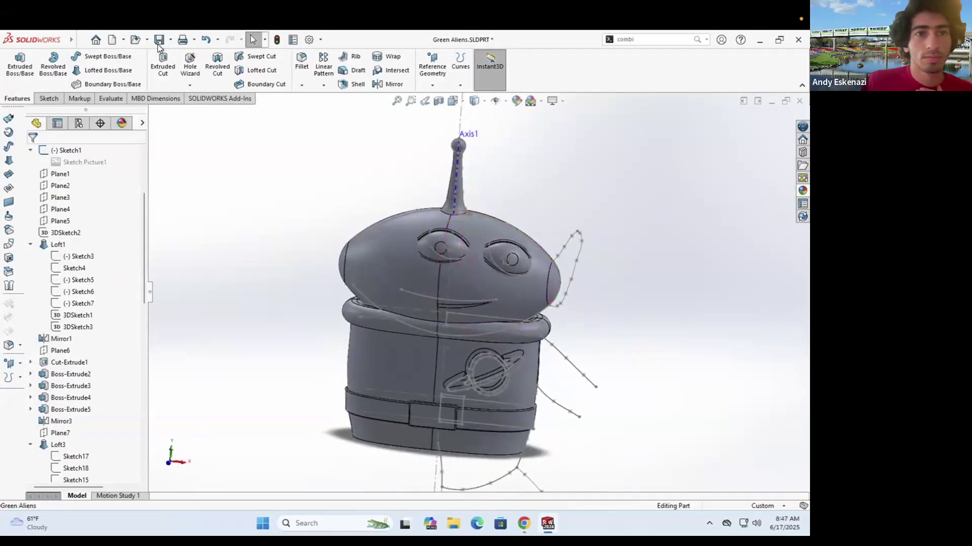
Step: Look at the green alien reference images in Chrome, return to SOLIDWORKS and examine the side of the head
click(524, 523)
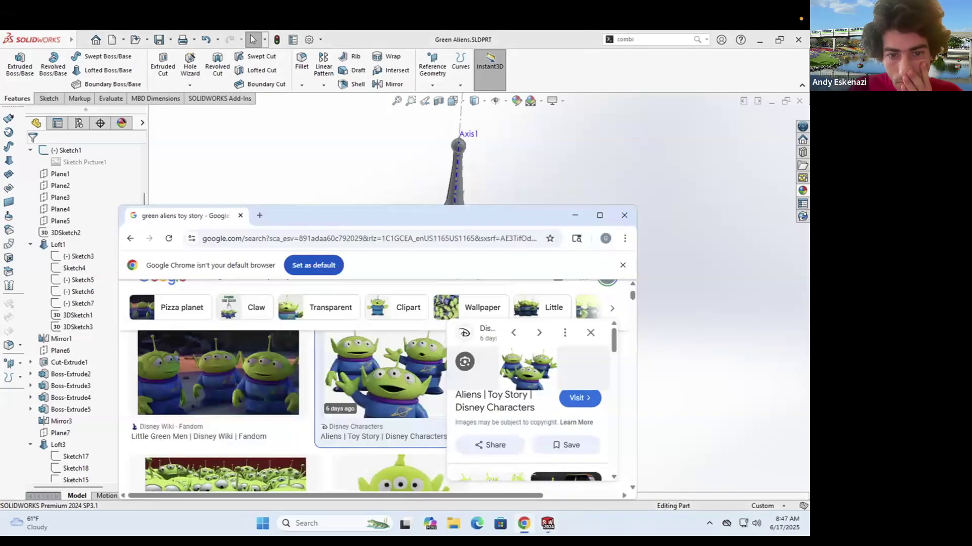
click(573, 216)
scroll(541, 257, down, 3)
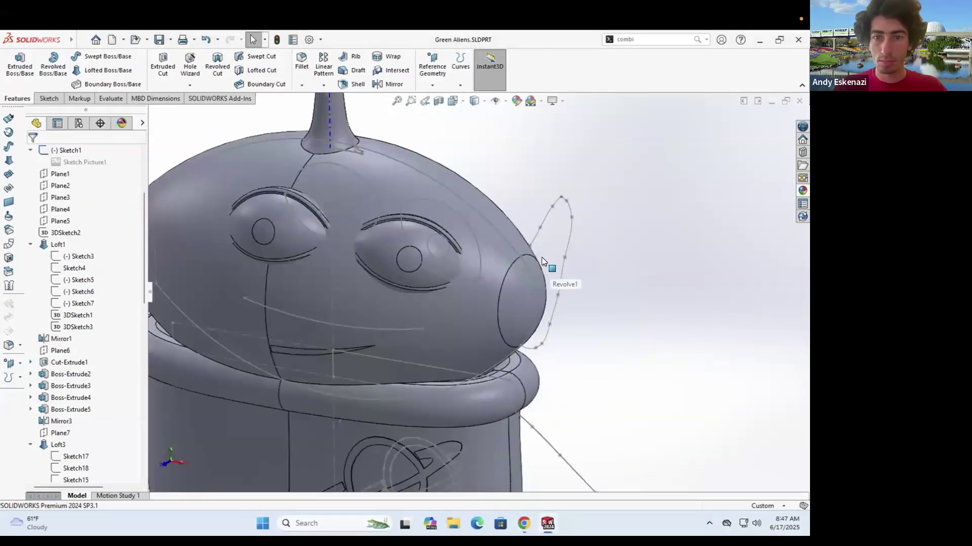
scroll(543, 258, up, 3)
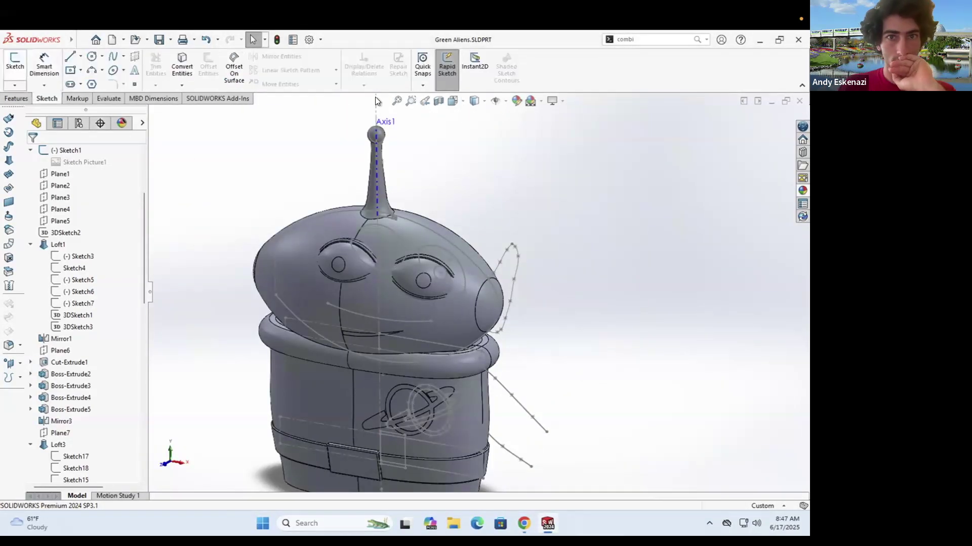
click(441, 101)
scroll(457, 296, down, 4)
key(Escape)
Step: Start a new sketch on Plane14
scroll(460, 297, up, 2)
middle_drag(466, 293, 252, 337)
scroll(506, 356, up, 3)
click(62, 269)
click(41, 97)
click(15, 65)
Step: Convert the ear outline spline beside the head into the new sketch
mouse_move(238, 303)
middle_down()
mouse_move(301, 356)
mouse_move(364, 355)
middle_up()
scroll(527, 348, down, 4)
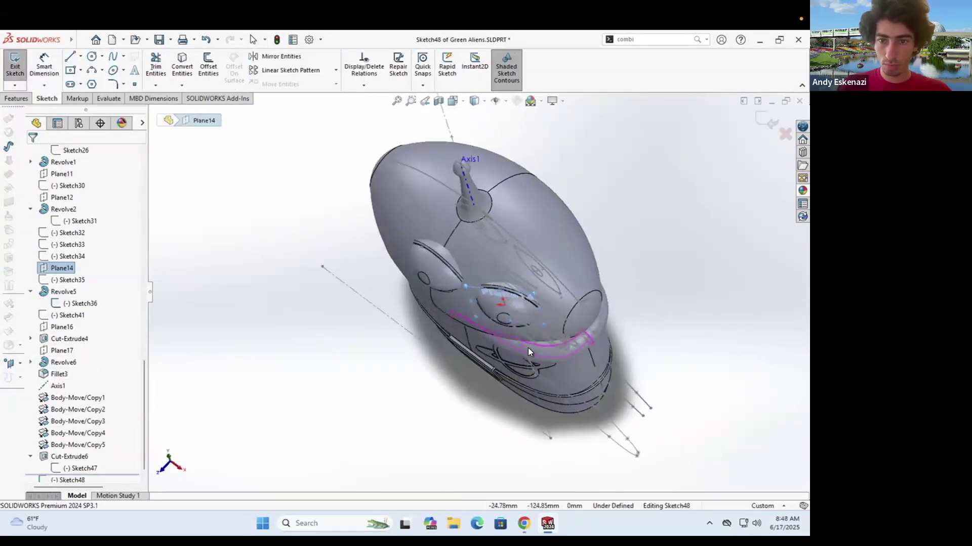
middle_drag(527, 347, 556, 352)
scroll(472, 299, down, 3)
mouse_move(514, 320)
middle_down()
mouse_move(547, 286)
mouse_move(530, 316)
middle_up()
click(181, 66)
click(616, 257)
scroll(531, 316, down, 3)
click(584, 326)
right_click(584, 327)
middle_drag(453, 280, 460, 281)
scroll(461, 281, up, 3)
Step: Offset the converted ear outline outward and make the converted curve construction geometry
click(208, 66)
click(526, 241)
click(547, 236)
click(32, 153)
right_click(534, 237)
click(557, 200)
Step: Try to extend the ear outline's lower end into the head with a spline, and undo the attempt
scroll(528, 317, up, 4)
middle_drag(528, 317, 526, 273)
scroll(484, 217, down, 3)
middle_drag(484, 217, 486, 243)
scroll(499, 284, down, 3)
click(113, 56)
click(458, 345)
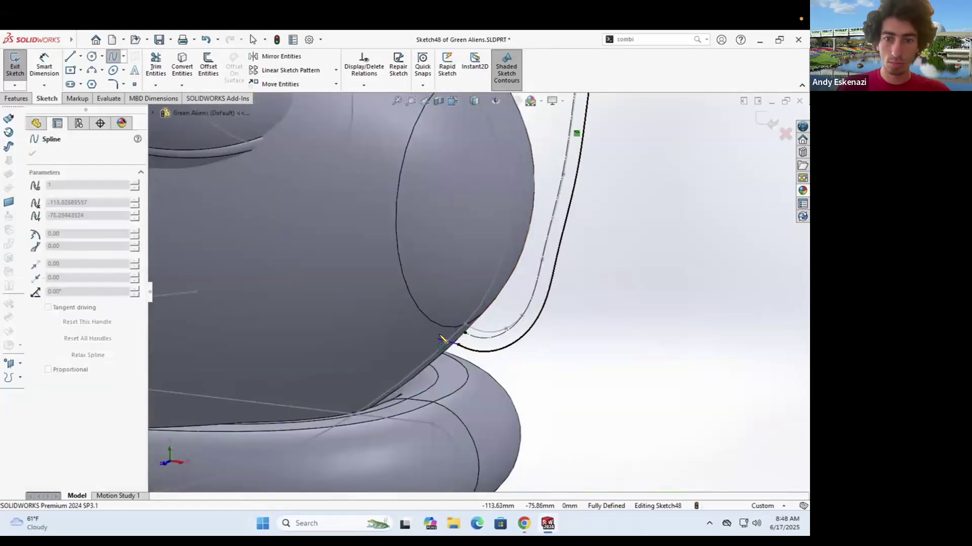
double_click(412, 308)
scroll(484, 239, up, 5)
scroll(466, 304, down, 6)
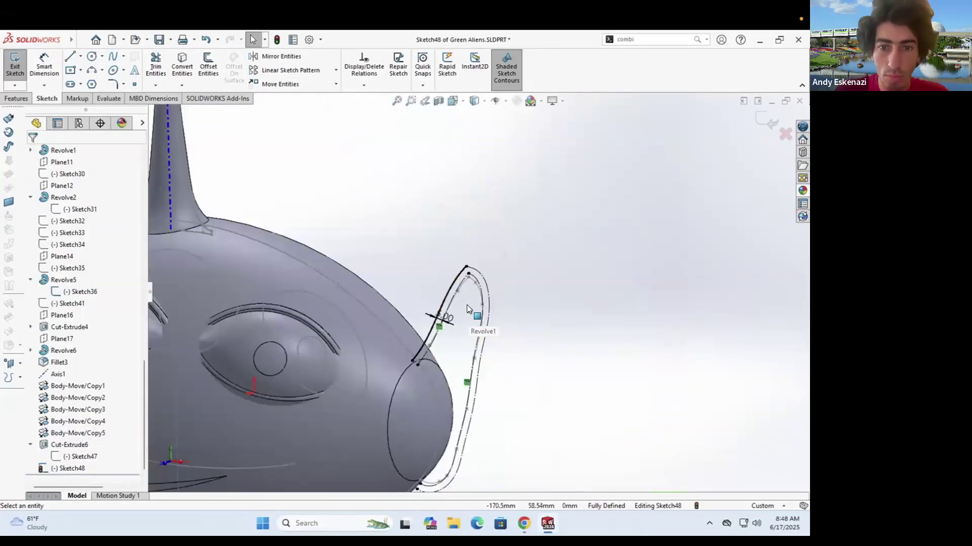
click(463, 256)
scroll(463, 256, up, 2)
scroll(483, 377, down, 2)
key(Escape)
key(ctrl+z)
Step: Sketch short splines from the ear outline's lower and upper ends into the side of the head
scroll(434, 450, down, 3)
click(114, 56)
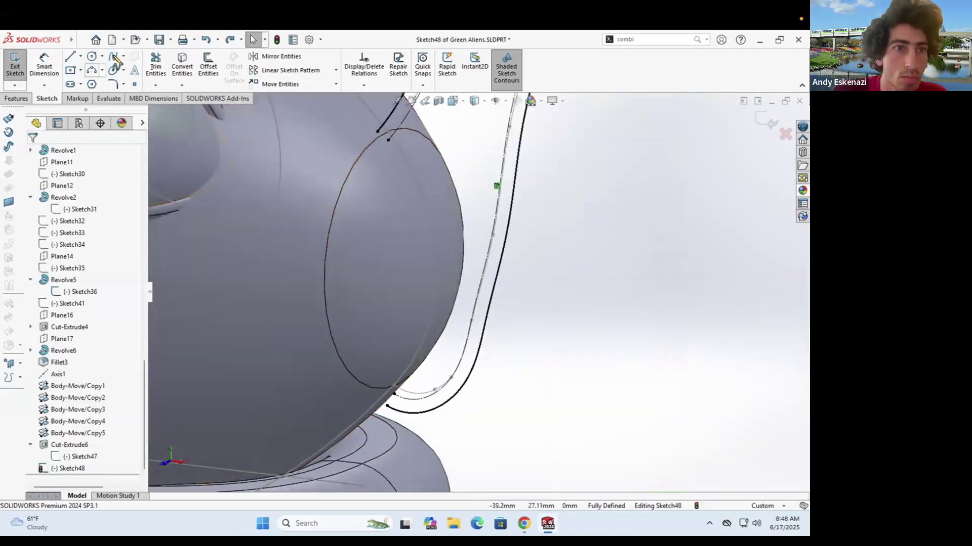
click(386, 406)
double_click(340, 395)
scroll(364, 392, up, 4)
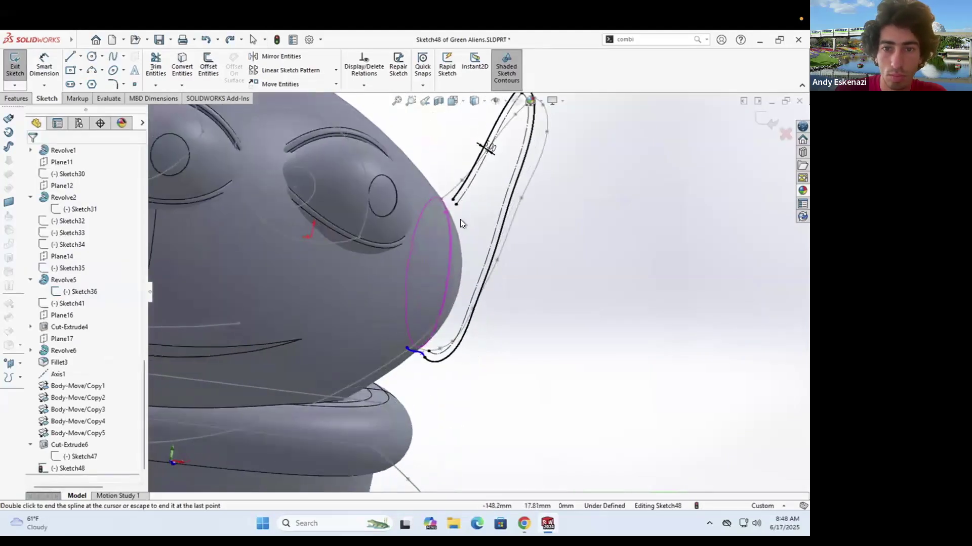
scroll(460, 219, down, 5)
click(418, 230)
double_click(386, 243)
scroll(390, 247, up, 4)
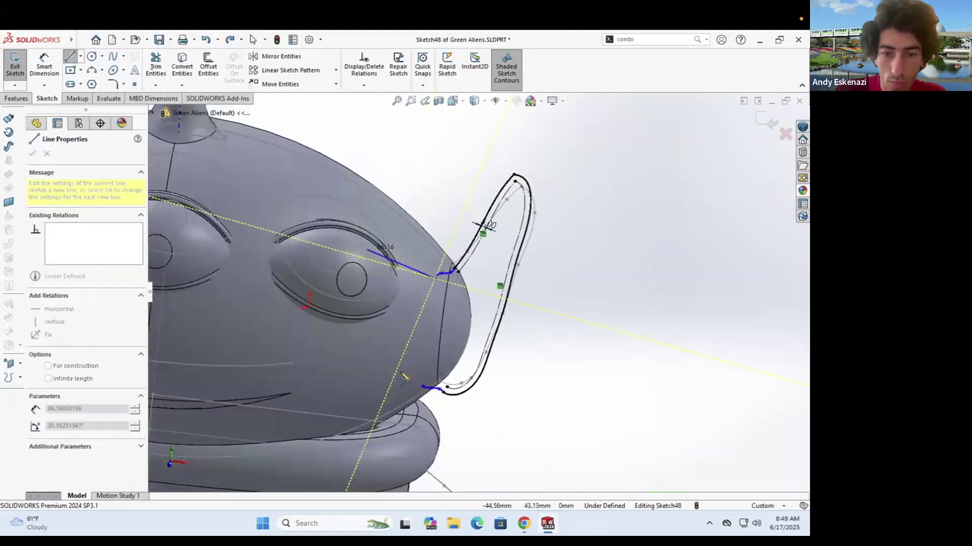
Step: Close the ear profile with a line between the splines' inner ends and join the spline ends to the ear outline
scroll(473, 229, down, 5)
click(479, 210)
ctrl+click(479, 209)
click(36, 327)
key(Escape)
scroll(478, 299, up, 4)
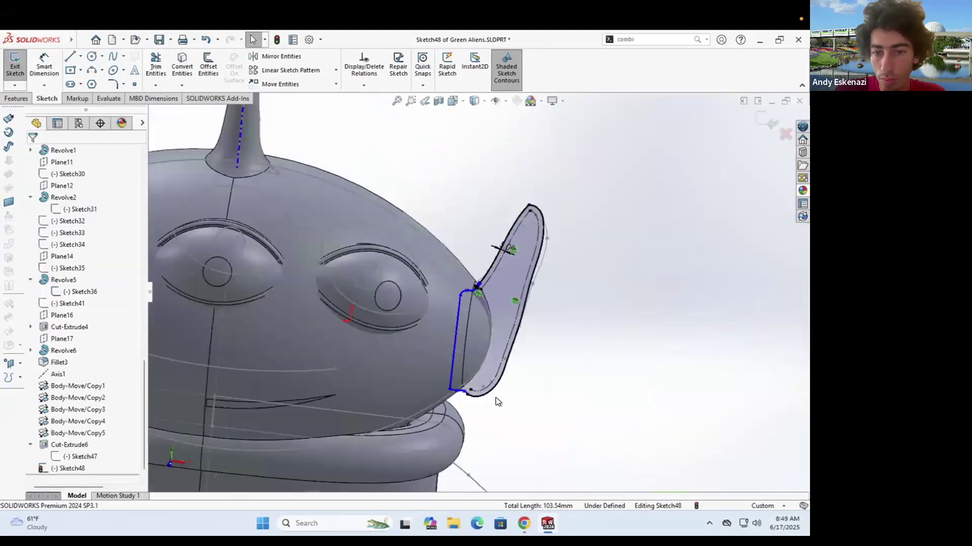
scroll(484, 404, down, 5)
click(440, 331)
ctrl+click(417, 311)
scroll(452, 351, down, 3)
click(358, 257)
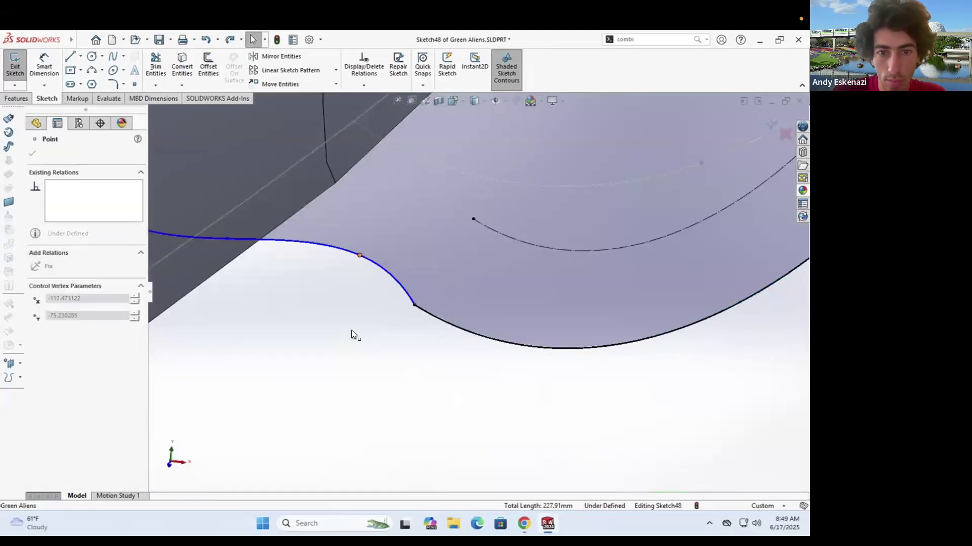
key(Escape)
scroll(311, 334, up, 10)
Step: Extrude the closed ear profile as a blind boss 5 mm deep
click(16, 98)
click(20, 66)
middle_drag(572, 263, 458, 337)
click(93, 218)
click(66, 226)
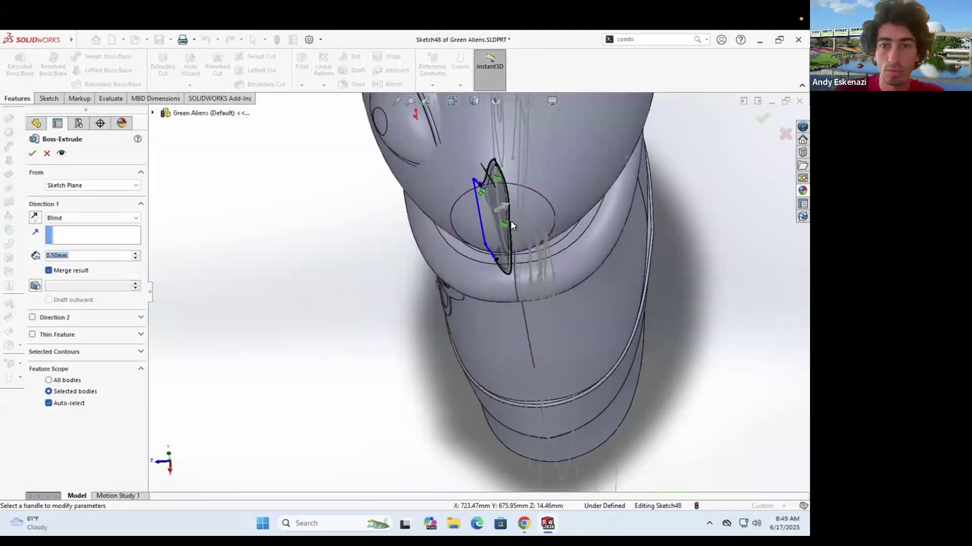
scroll(511, 221, down, 4)
text(5)
scroll(405, 266, up, 6)
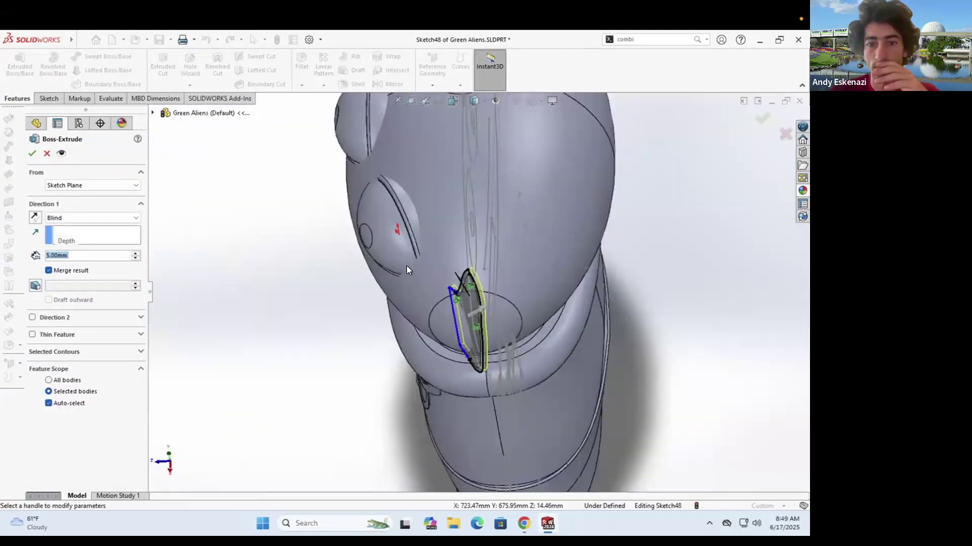
key(Return)
Step: Delete the ear extrusion while keeping its sketch
middle_drag(484, 296, 253, 303)
scroll(485, 304, down, 2)
middle_drag(535, 346, 502, 328)
right_click(62, 457)
click(84, 357)
key(Return)
Step: Fill the closed ear profile with a filled surface
click(8, 189)
click(474, 201)
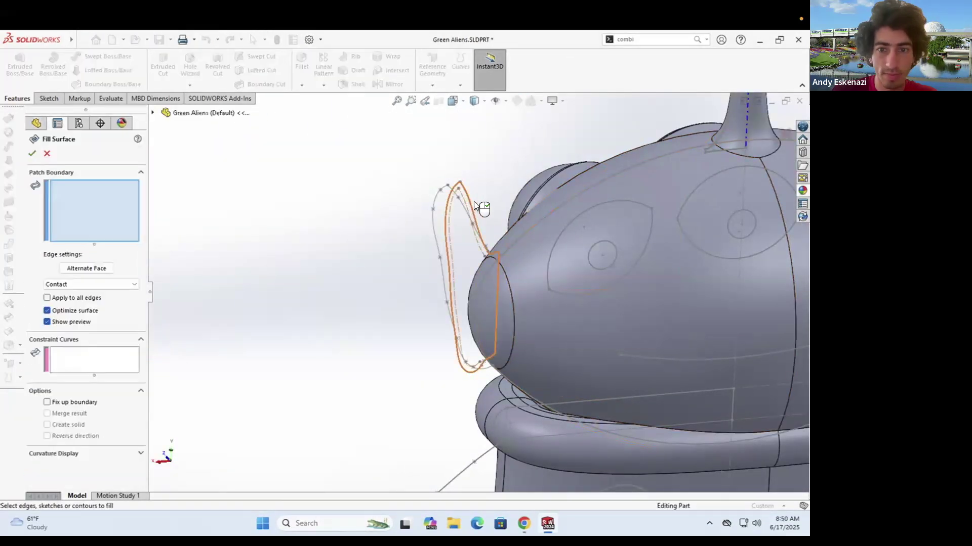
click(32, 153)
click(11, 218)
click(468, 272)
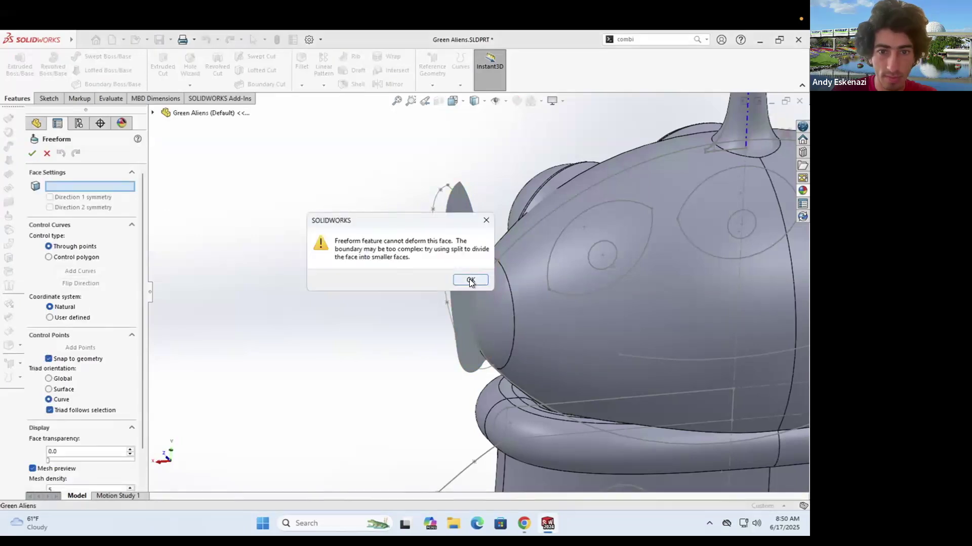
click(468, 279)
click(47, 153)
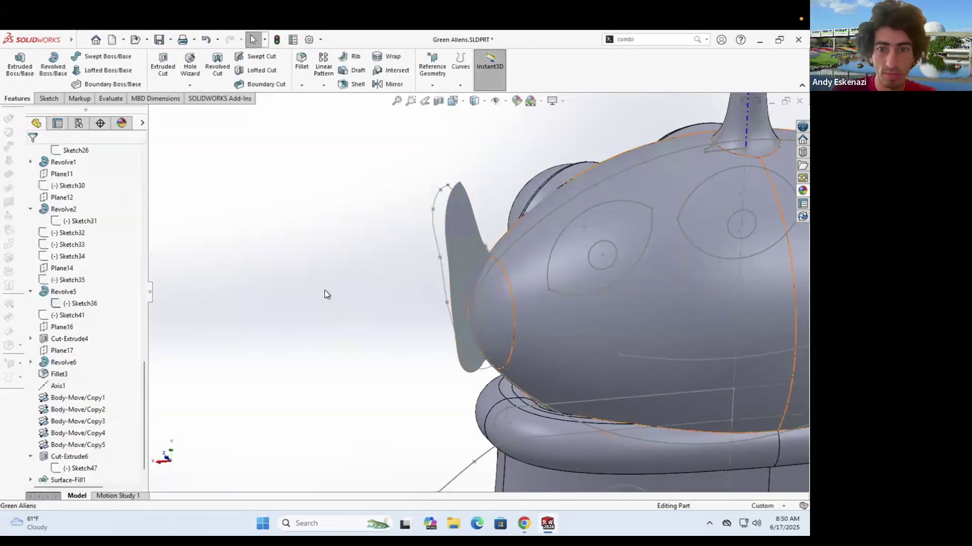
Step: Create a reference plane offset 20 mm from the filled ear surface toward the head
middle_drag(324, 290, 304, 292)
scroll(499, 282, up, 3)
scroll(500, 282, down, 3)
middle_drag(500, 281, 501, 323)
click(431, 70)
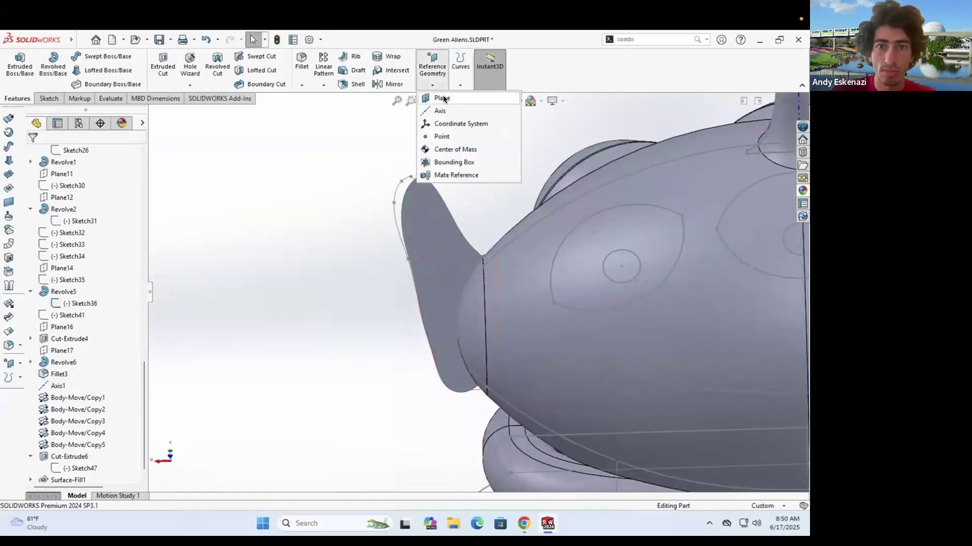
click(441, 99)
click(441, 283)
click(32, 155)
scroll(425, 283, up, 2)
middle_drag(431, 268, 364, 290)
scroll(364, 289, down, 2)
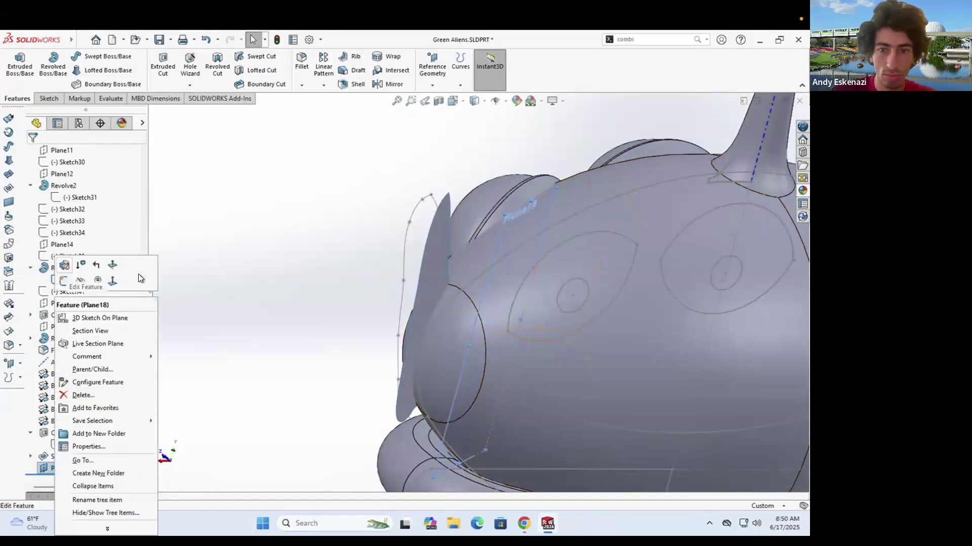
click(64, 265)
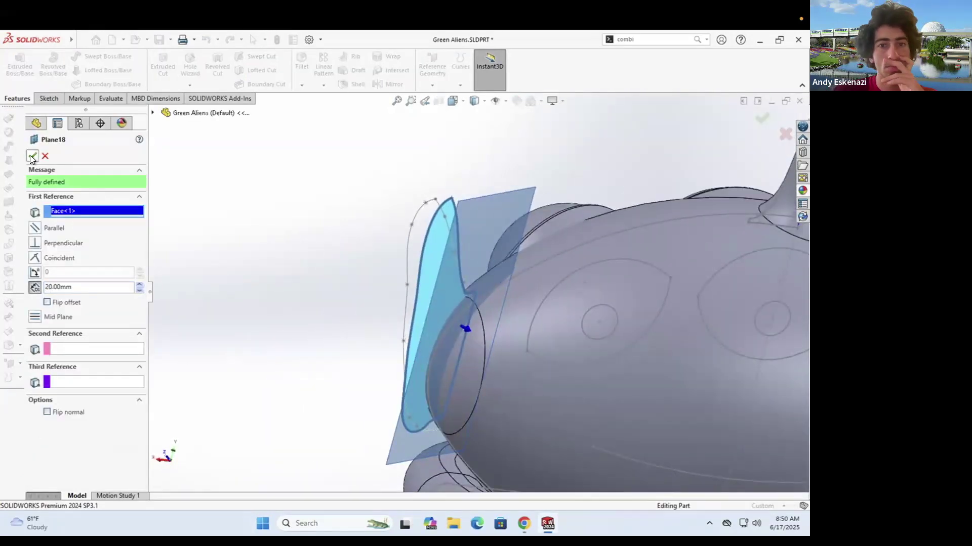
Step: Sketch an inner ear outline on Plane18 by offsetting the ear surface's boundary 10 mm
click(482, 277)
middle_drag(482, 278, 483, 276)
scroll(483, 276, down, 8)
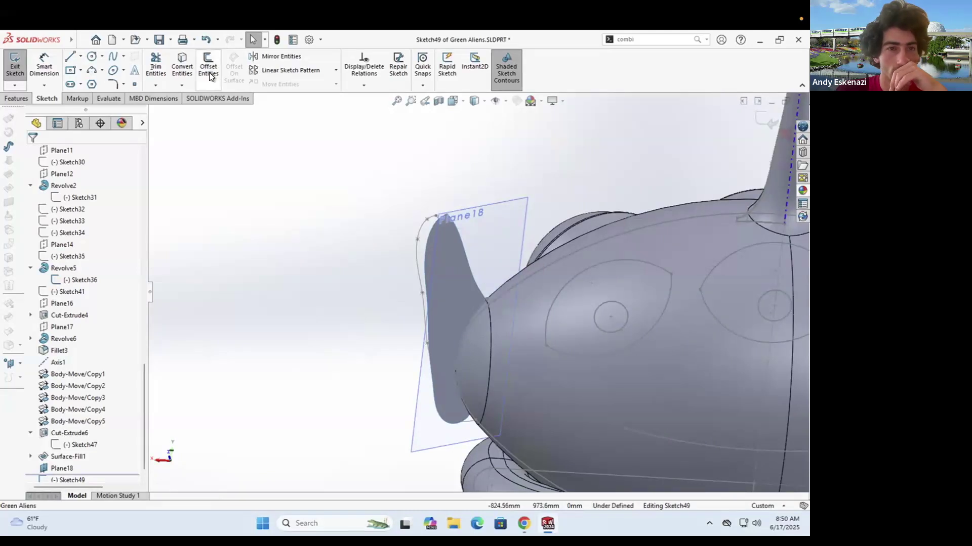
click(209, 77)
middle_drag(457, 284, 354, 273)
click(448, 225)
double_click(456, 342)
text(10)
key(Return)
Step: Try a 15 mm offset for the inner ear outline, and undo it
double_click(466, 335)
text(15)
key(Return)
key(ctrl+z)
Step: Fill the offset ear outline on Plane18 with a second filled surface
scroll(529, 275, down, 2)
click(8, 119)
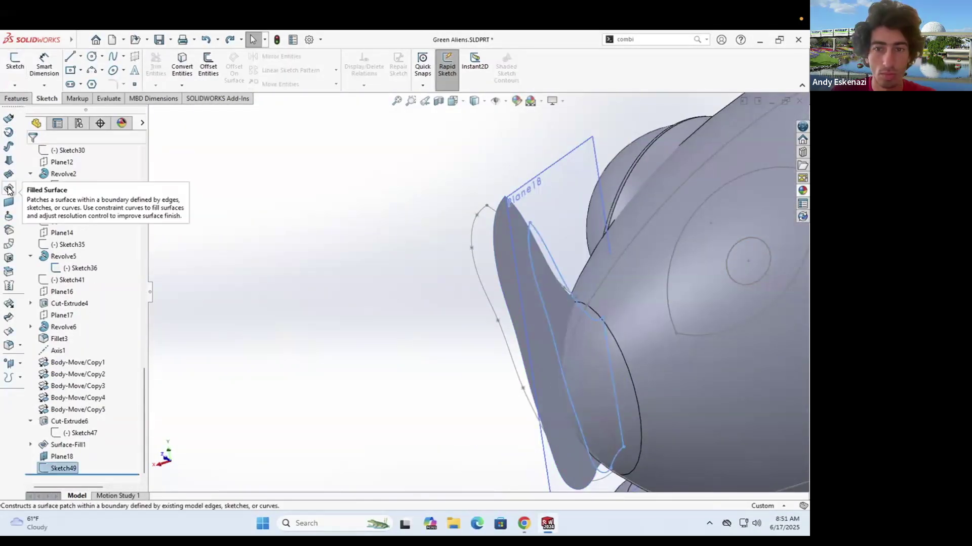
click(8, 190)
key(Return)
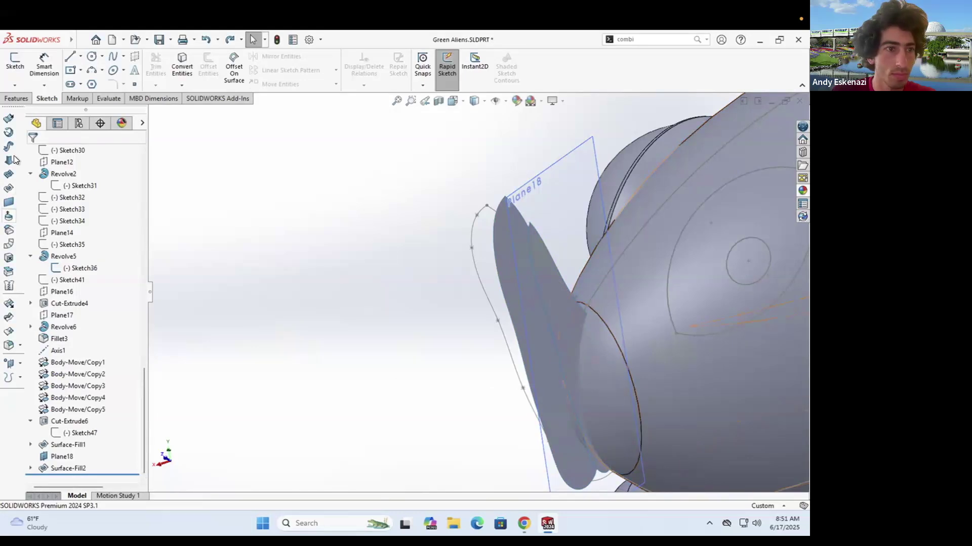
Step: Loft a surface between the boundaries of the two filled ear surfaces
click(9, 160)
click(557, 319)
click(525, 268)
middle_drag(509, 273, 506, 213)
click(32, 153)
Step: Toggle the transparency of the larger filled ear surface and inspect the lofted ear from several sides
scroll(460, 290, up, 2)
middle_drag(369, 278, 480, 223)
scroll(480, 223, down, 1)
right_click(476, 223)
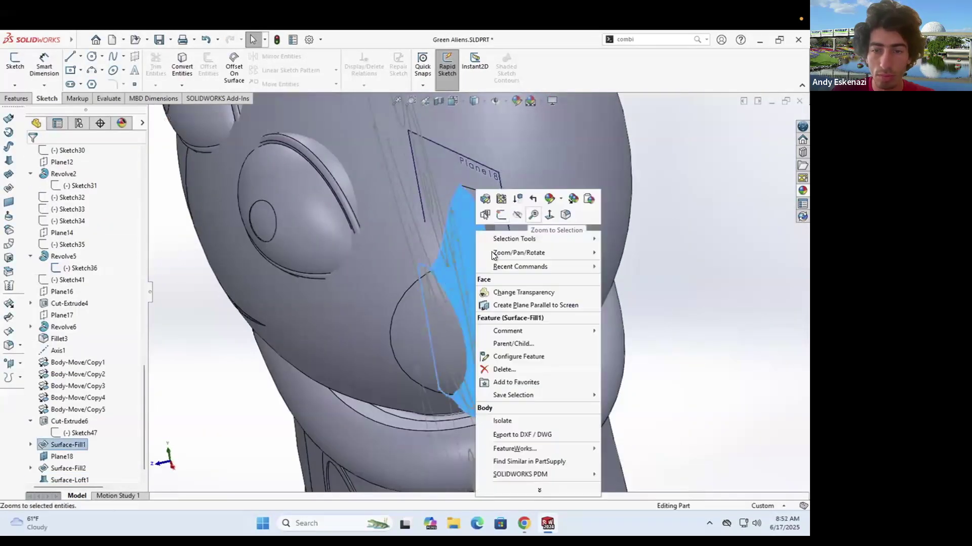
click(498, 292)
middle_drag(498, 293, 524, 252)
right_click(524, 252)
scroll(483, 296, up, 4)
right_click(494, 325)
click(505, 312)
middle_drag(505, 312, 463, 279)
scroll(463, 280, down, 3)
click(523, 523)
click(519, 522)
mouse_move(438, 319)
middle_down()
mouse_move(420, 347)
mouse_move(444, 324)
middle_up()
scroll(443, 324, down, 1)
scroll(460, 293, up, 3)
middle_drag(562, 278, 502, 267)
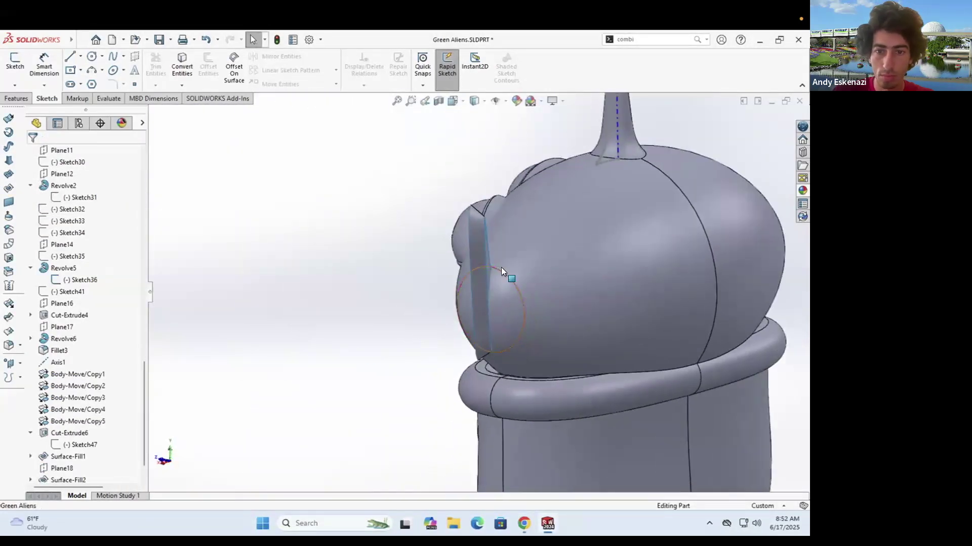
click(59, 444)
click(166, 291)
key(Escape)
mouse_move(358, 274)
middle_down()
mouse_move(451, 278)
mouse_move(354, 278)
middle_up()
scroll(455, 263, down, 2)
Step: Try Freeform on the smaller filled ear surface, adding a control-polygon curve and control points
click(9, 216)
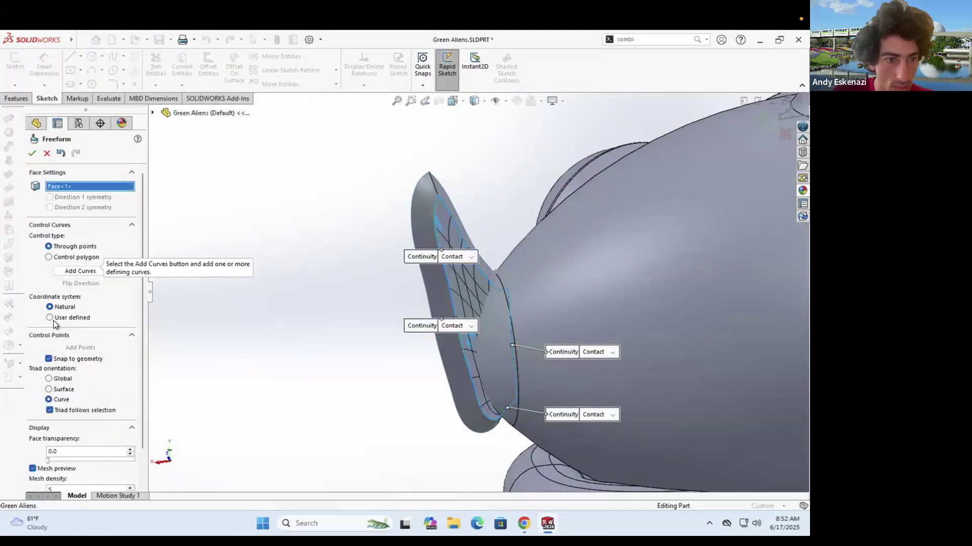
scroll(442, 276, down, 2)
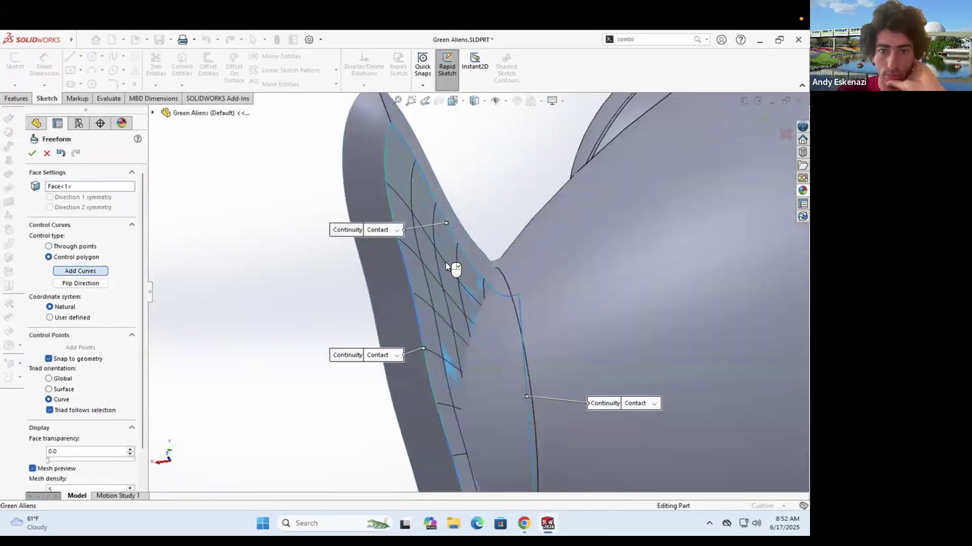
scroll(454, 305, up, 3)
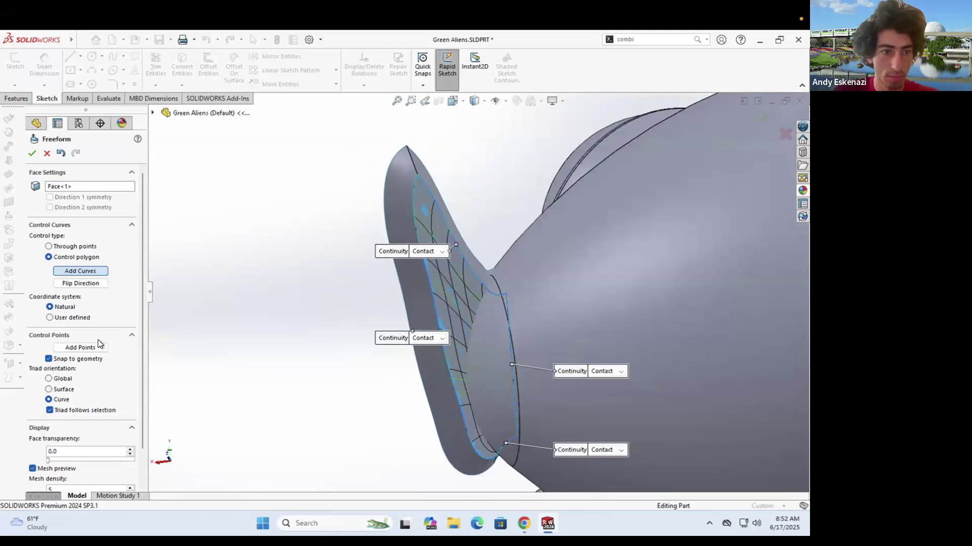
click(98, 347)
click(457, 270)
scroll(461, 271, down, 3)
middle_drag(466, 271, 493, 258)
click(444, 246)
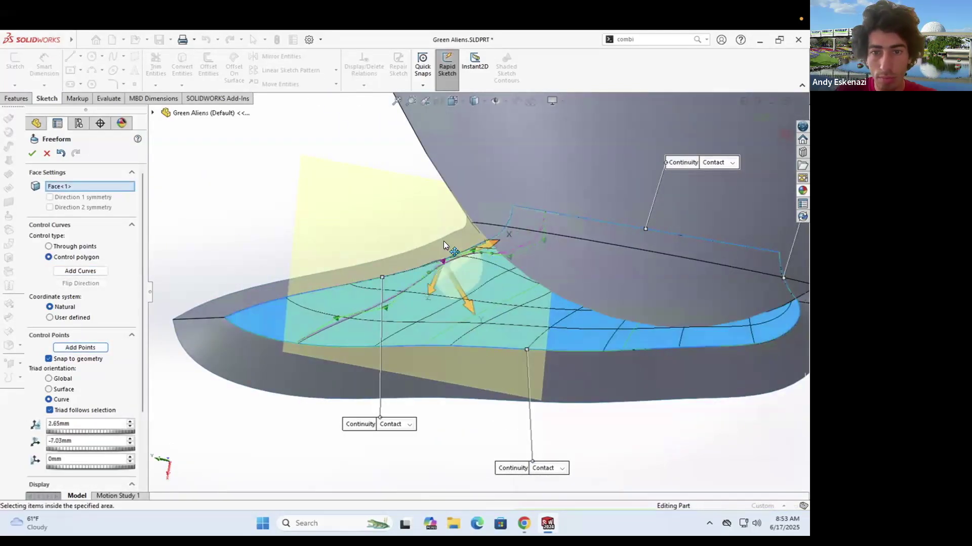
Step: Try to deform the inner ear surface by moving its freeform control point, and undo the deformation
middle_drag(473, 230, 516, 273)
drag(587, 233, 553, 209)
scroll(552, 209, up, 4)
middle_drag(553, 209, 485, 302)
scroll(457, 296, down, 4)
key(ctrl+z)
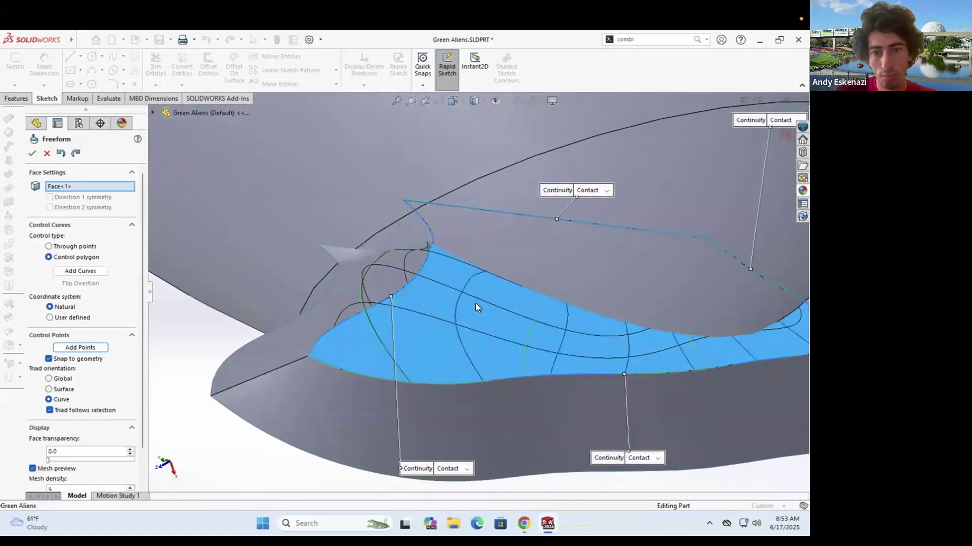
Step: Try another freeform control adjustment near the ear's wide end, and undo it
scroll(478, 307, up, 3)
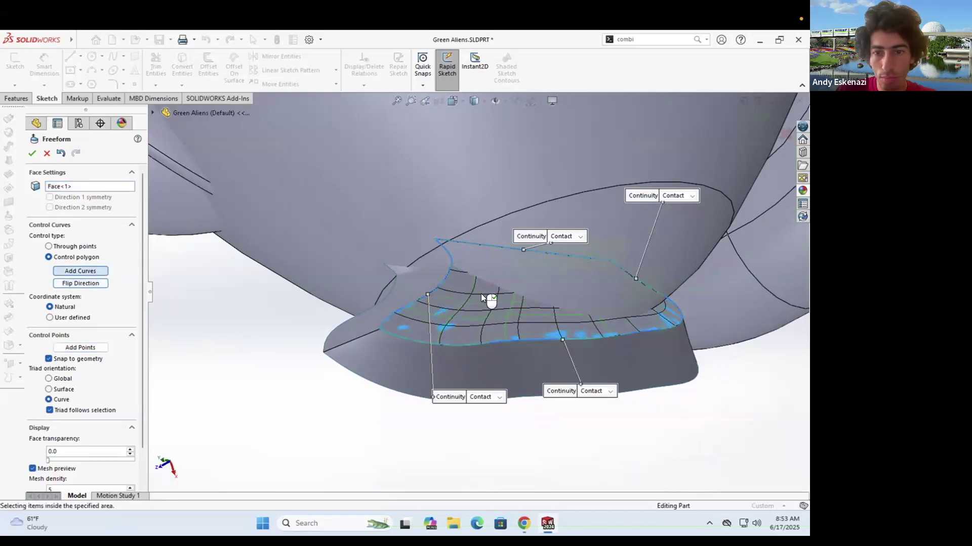
drag(462, 291, 498, 309)
middle_drag(498, 309, 531, 327)
key(ctrl+z)
key(Escape)
Step: Try moving a freeform control point with the triad oriented to the surface, and undo the move
middle_drag(551, 281, 590, 251)
scroll(596, 252, down, 3)
click(491, 268)
drag(494, 241, 493, 216)
middle_drag(493, 216, 486, 258)
drag(744, 232, 597, 280)
scroll(529, 218, up, 3)
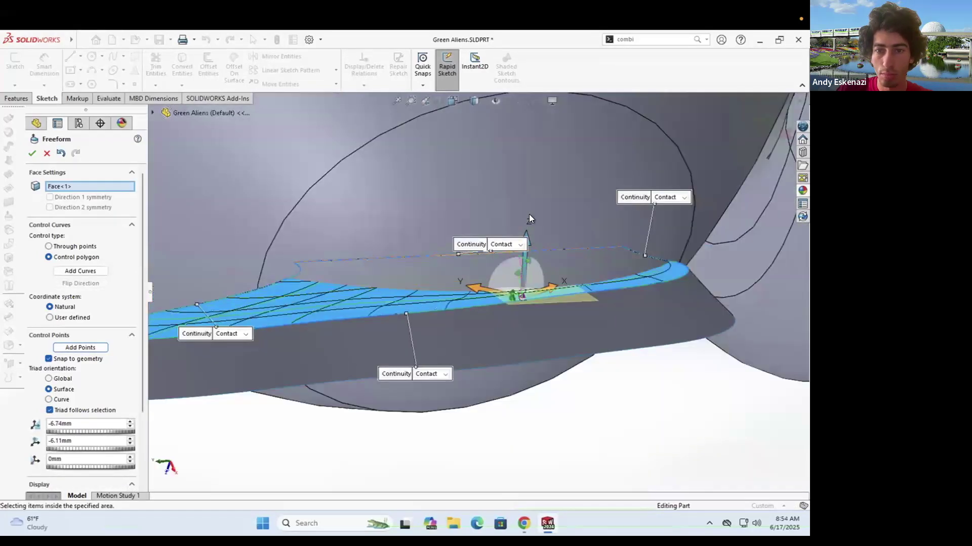
key(ctrl+z)
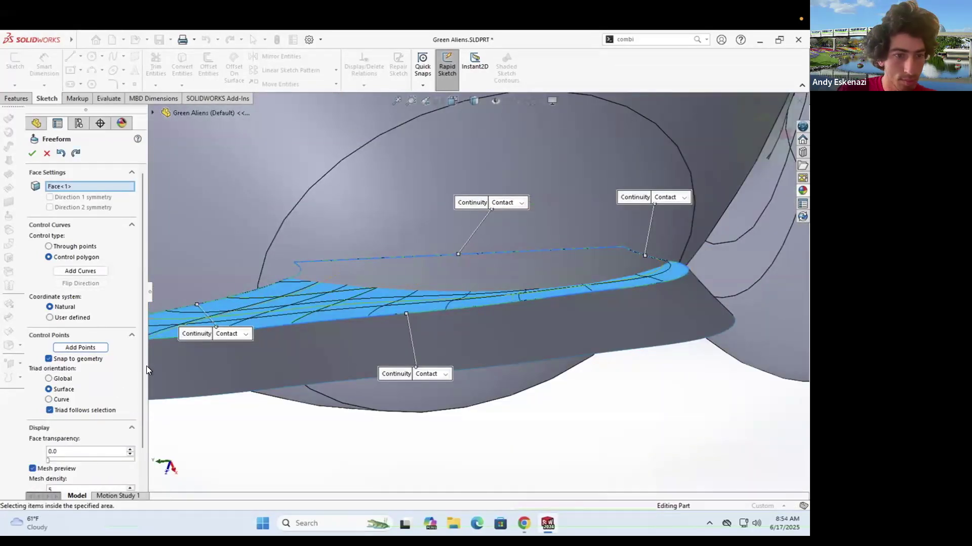
Step: Try a lengthwise freeform curve on the inner ear surface with global triad orientation, and discard the Freeform feature
key(Escape)
click(475, 298)
scroll(477, 295, up, 4)
scroll(476, 295, down, 2)
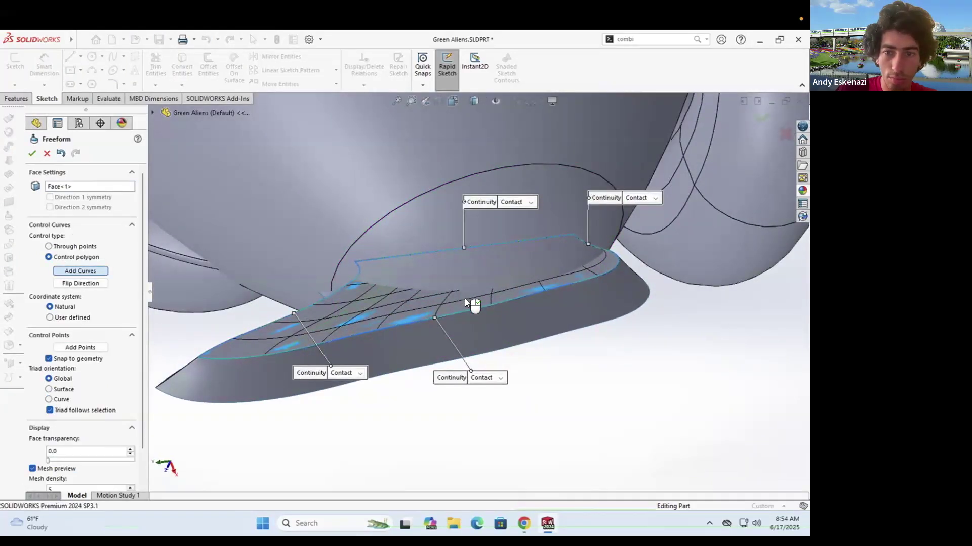
middle_drag(391, 303, 372, 304)
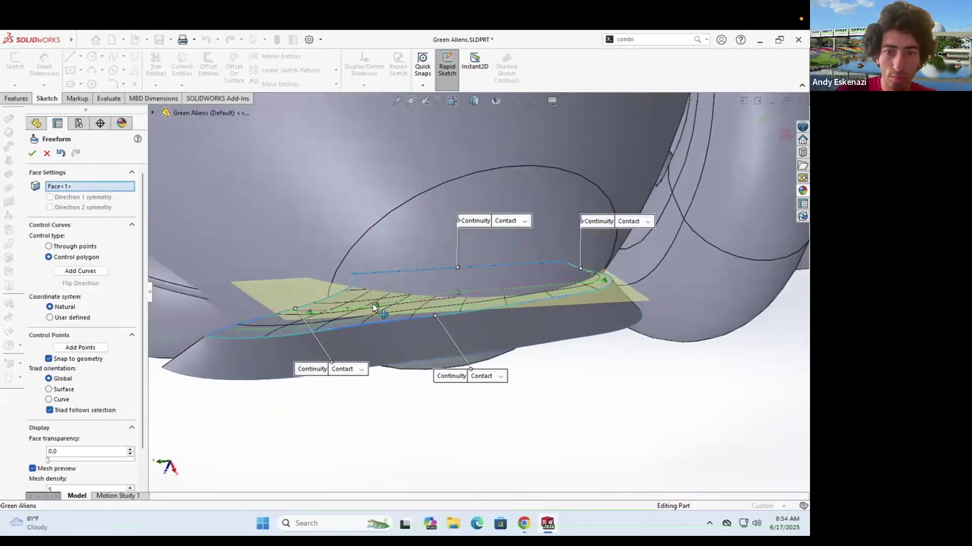
mouse_move(398, 263)
middle_down()
mouse_move(445, 259)
mouse_move(411, 311)
mouse_move(425, 279)
mouse_move(403, 292)
mouse_move(455, 177)
mouse_move(385, 263)
middle_up()
click(47, 153)
scroll(405, 253, up, 5)
click(143, 40)
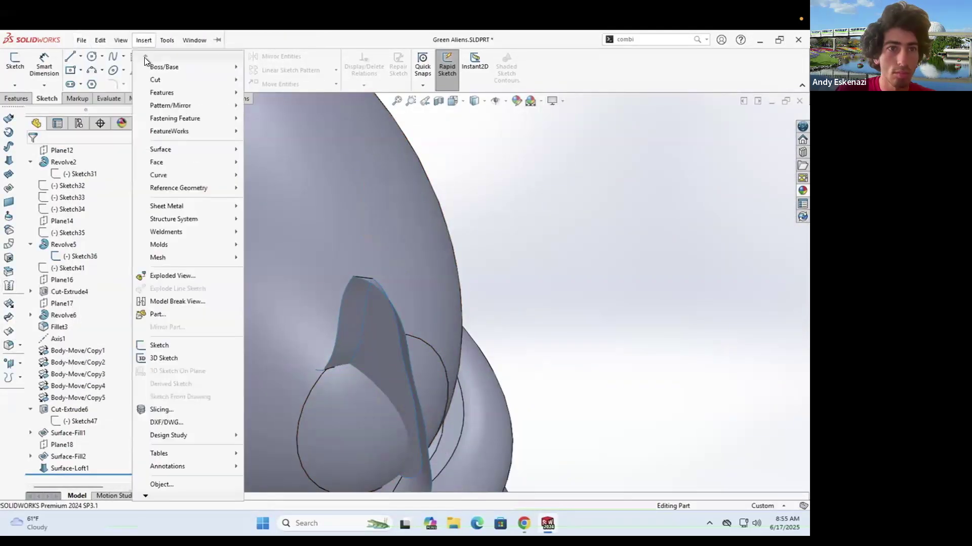
mouse_move(168, 81)
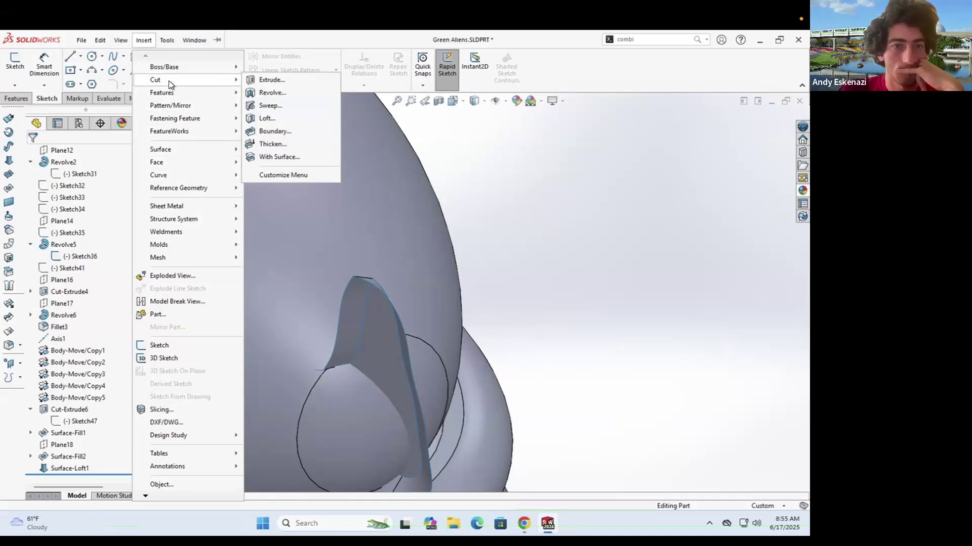
click(272, 143)
scroll(374, 347, down, 3)
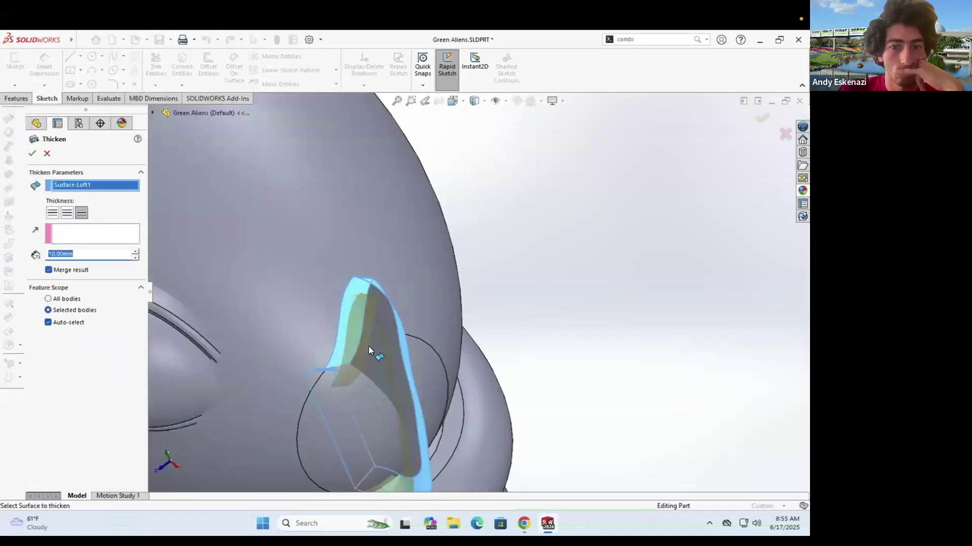
middle_drag(380, 347, 212, 299)
click(47, 154)
Step: Knit the lofted ear surface together with the smaller filled ear surface
click(9, 286)
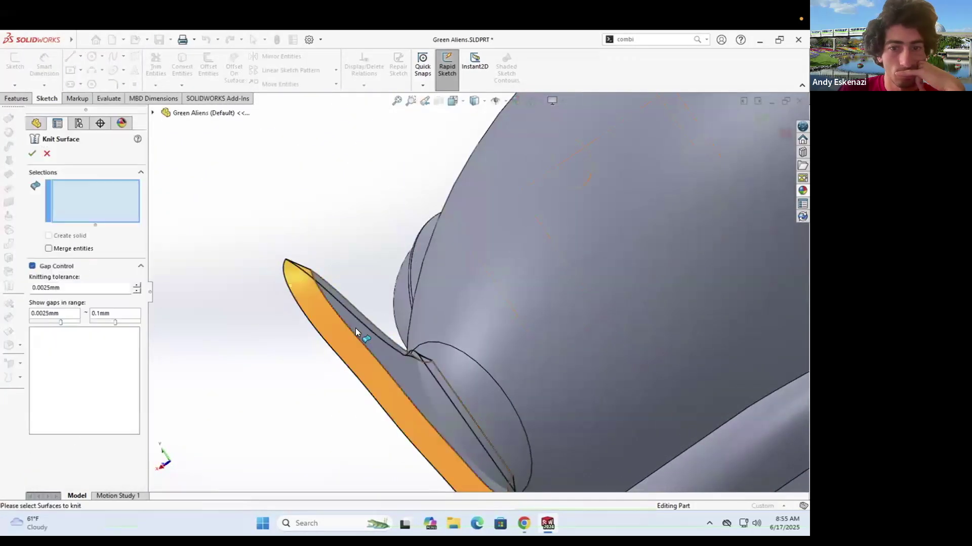
click(367, 336)
click(338, 338)
click(32, 153)
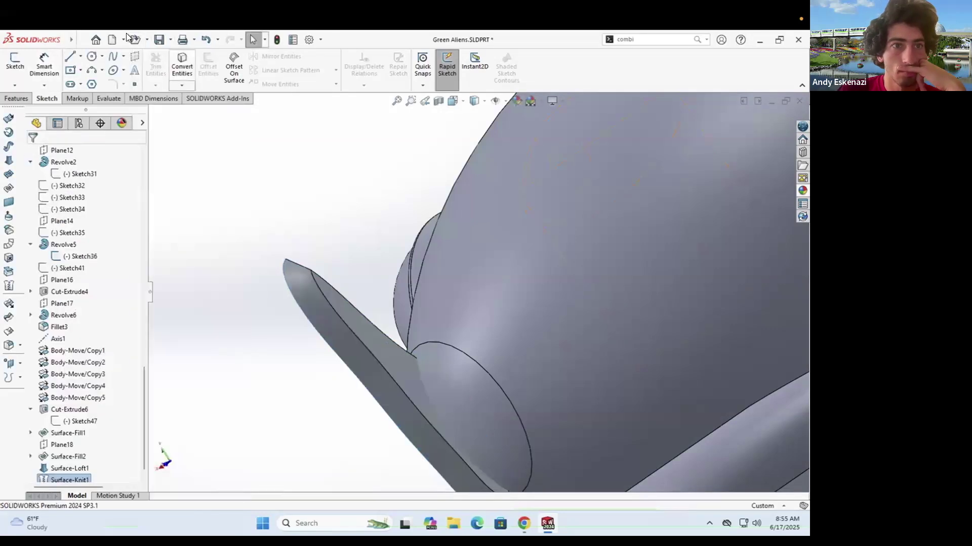
Step: Thicken the knitted ear surface by 10 mm, merged with the head
click(144, 40)
mouse_move(169, 67)
click(272, 131)
middle_drag(362, 336, 421, 283)
scroll(420, 283, up, 3)
scroll(368, 377, down, 2)
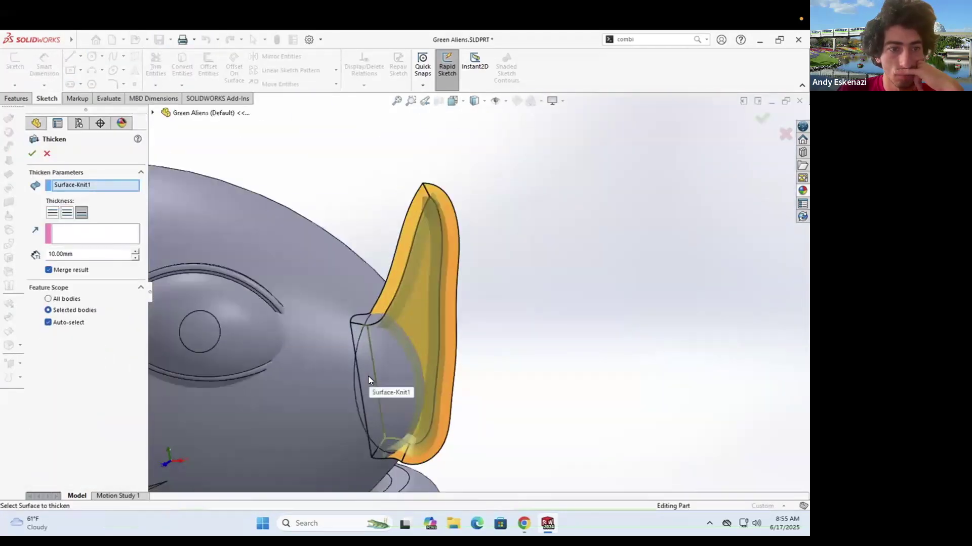
click(31, 152)
middle_drag(424, 244, 394, 324)
scroll(395, 324, down, 5)
middle_drag(440, 344, 352, 279)
scroll(97, 460, down, 2)
Step: Set the ear's thickness to 5 mm and apply the thickening to both sides of the knitted surface
right_click(70, 468)
click(81, 260)
scroll(352, 279, up, 5)
middle_drag(478, 231, 436, 334)
double_click(88, 254)
text(5)
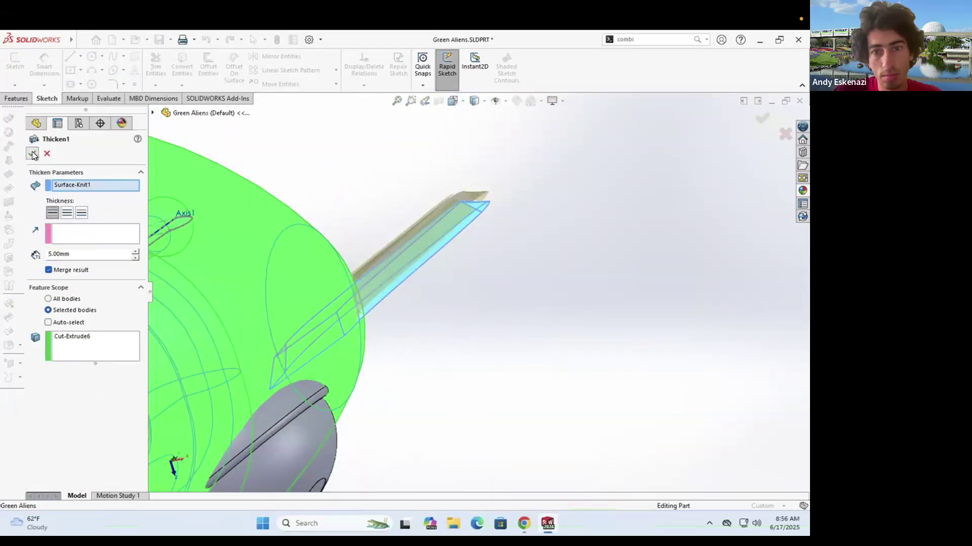
click(67, 213)
middle_drag(481, 375, 435, 207)
click(15, 98)
click(301, 64)
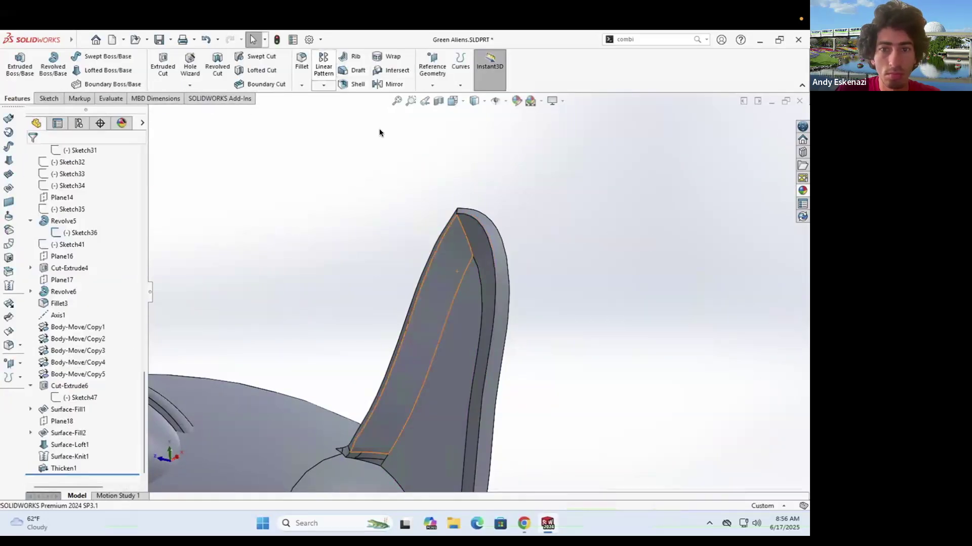
click(450, 223)
scroll(444, 247, up, 4)
key(Escape)
middle_drag(445, 248, 442, 327)
scroll(442, 328, up, 3)
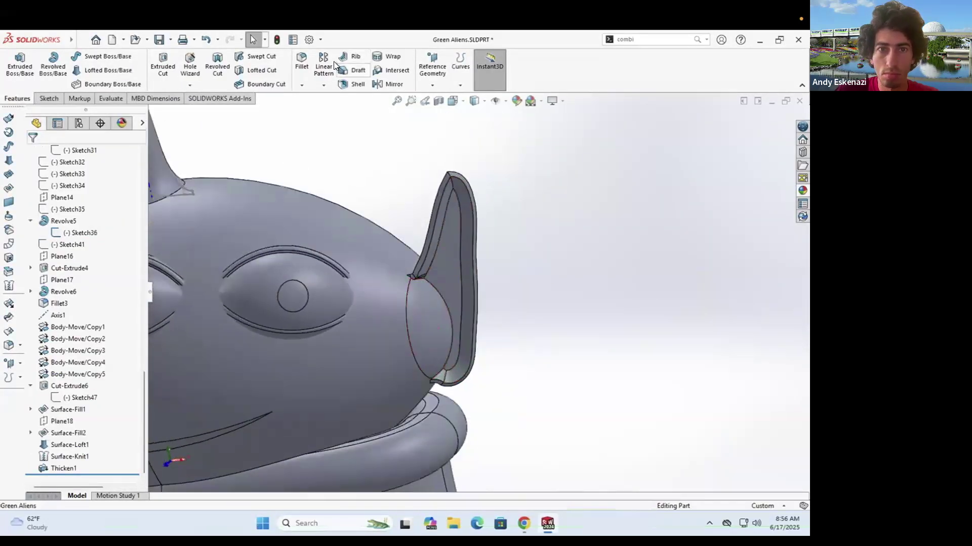
Step: Fillet the edges bordering the ear's inner face with a 3 mm radius
click(302, 63)
scroll(443, 222, down, 3)
click(472, 197)
scroll(472, 197, up, 3)
scroll(455, 349, down, 3)
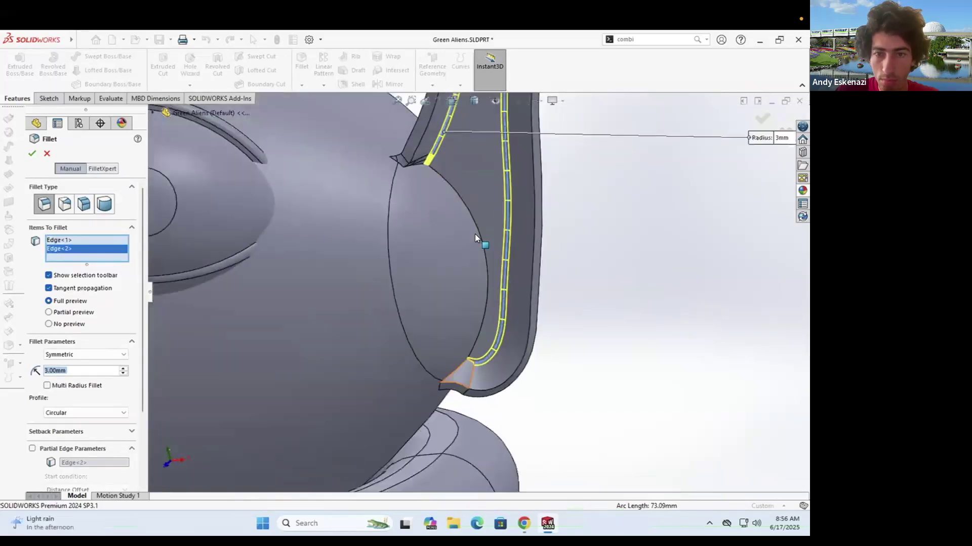
scroll(475, 234, up, 3)
scroll(458, 190, down, 6)
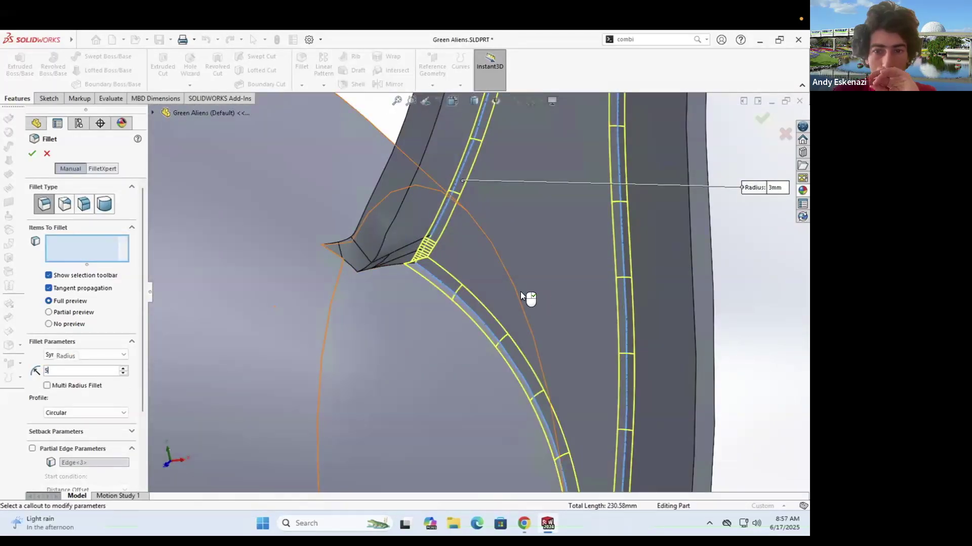
scroll(616, 336, up, 5)
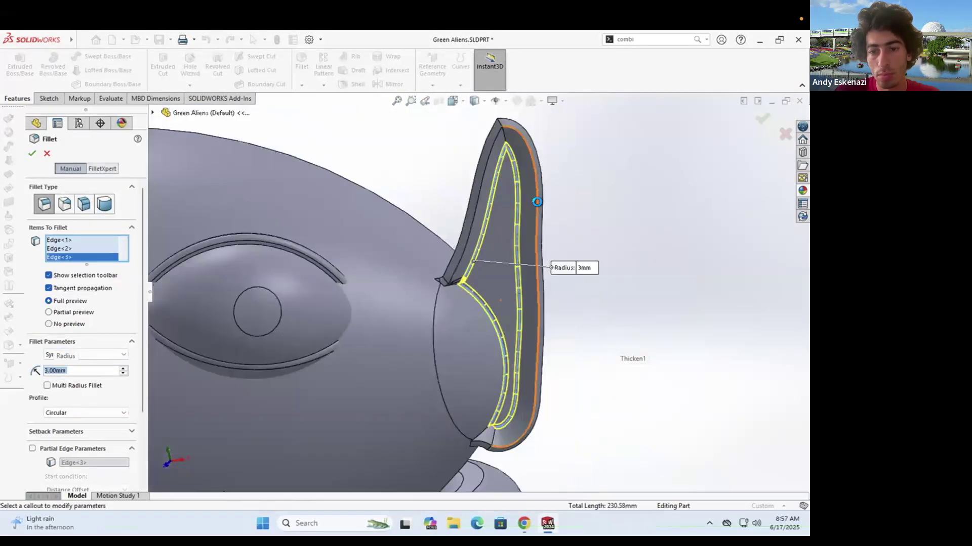
click(529, 425)
scroll(530, 425, up, 2)
scroll(497, 220, down, 3)
click(502, 228)
click(502, 229)
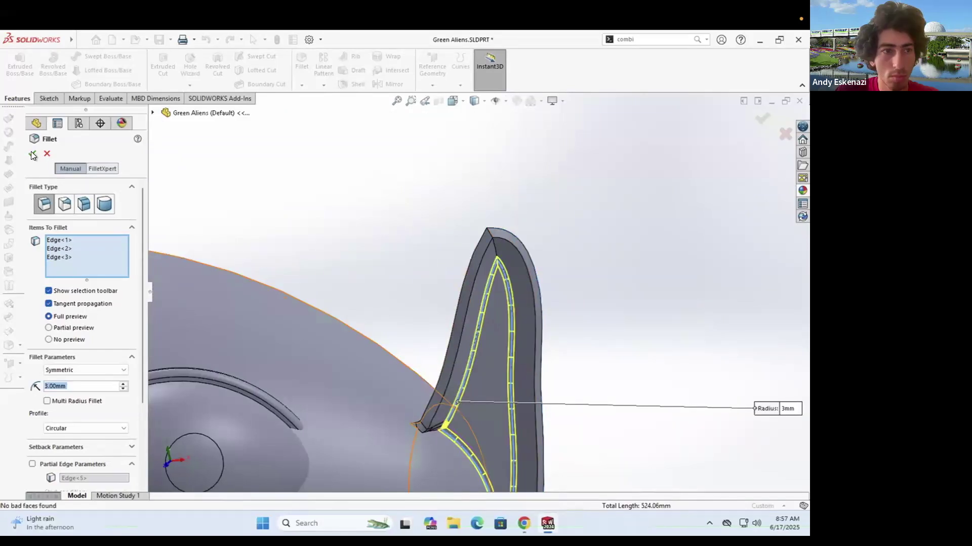
click(32, 153)
Step: Select the two long edges on the back of the ear for a fillet and set the radius to 2 mm
scroll(474, 293, up, 4)
middle_drag(455, 357, 461, 384)
scroll(460, 385, down, 3)
key(Return)
click(408, 196)
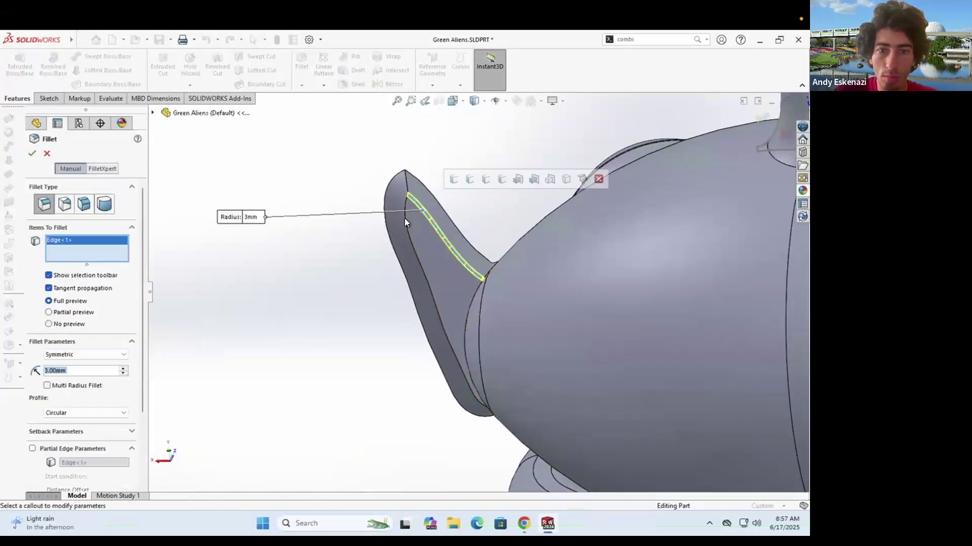
click(420, 261)
scroll(404, 258, down, 1)
scroll(498, 425, down, 3)
scroll(165, 377, up, 2)
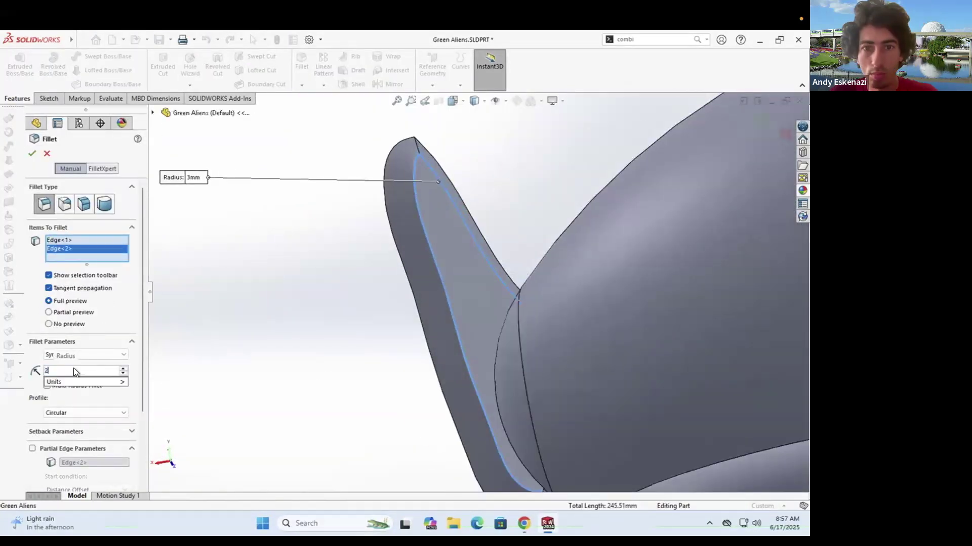
key(Return)
Step: Add the short edges at the lower end of the ear's back face to the selection and apply the 2 mm fillet
ctrl+middle_drag(528, 472, 497, 426)
click(498, 426)
scroll(508, 476, down, 3)
click(496, 376)
scroll(505, 425, down, 3)
click(499, 370)
click(489, 351)
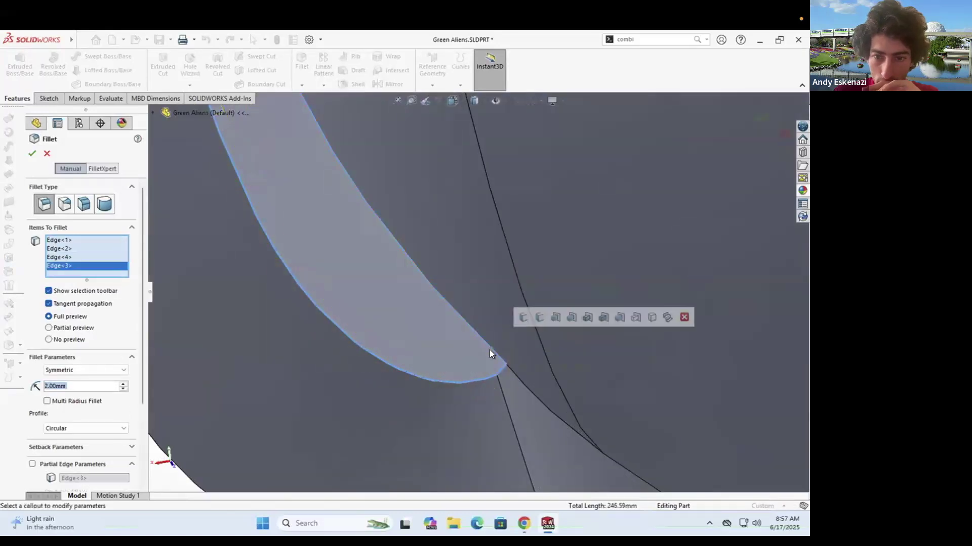
scroll(489, 350, up, 5)
click(436, 315)
key(Return)
scroll(556, 284, up, 5)
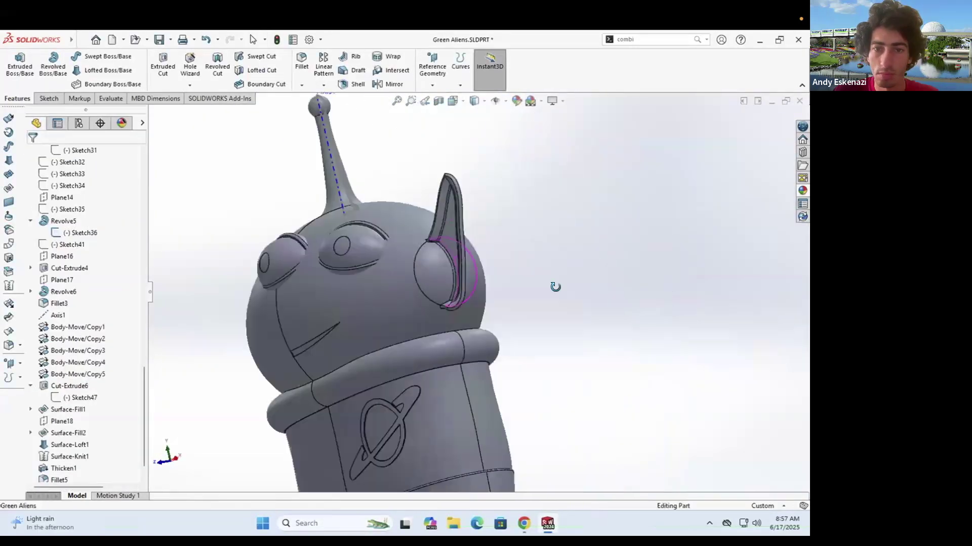
Step: Fillet the short edge at the lower front end of the ear's rim with a 2 mm radius
scroll(455, 303, down, 8)
click(301, 60)
middle_drag(425, 276, 425, 304)
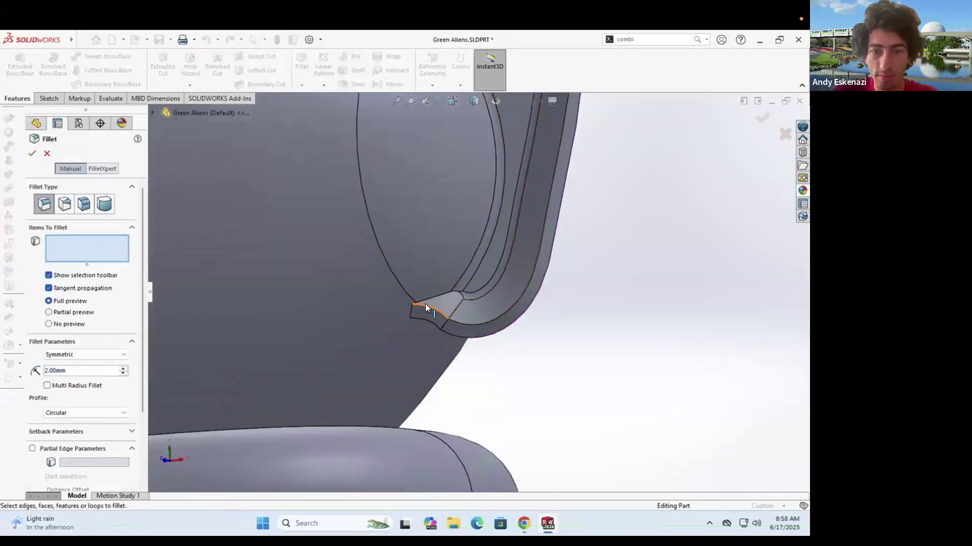
click(425, 304)
click(411, 355)
scroll(411, 355, up, 5)
middle_drag(411, 355, 405, 264)
key(Return)
Step: Try to fillet the short edges at the ear's pointed tip with radii of 5 mm and 10 mm
scroll(457, 403, down, 5)
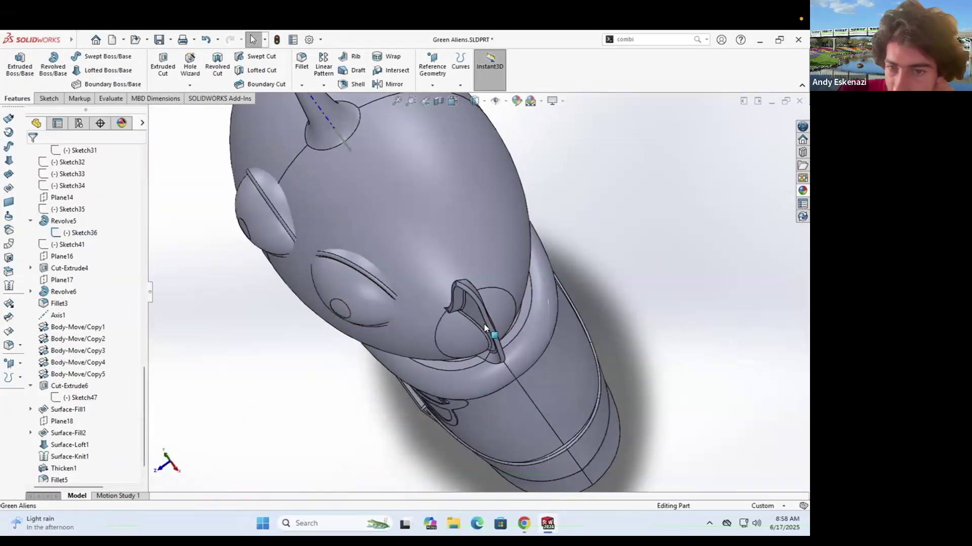
scroll(500, 314, down, 10)
key(Return)
middle_drag(518, 263, 475, 284)
click(476, 285)
scroll(482, 307, down, 3)
click(484, 306)
text(5)
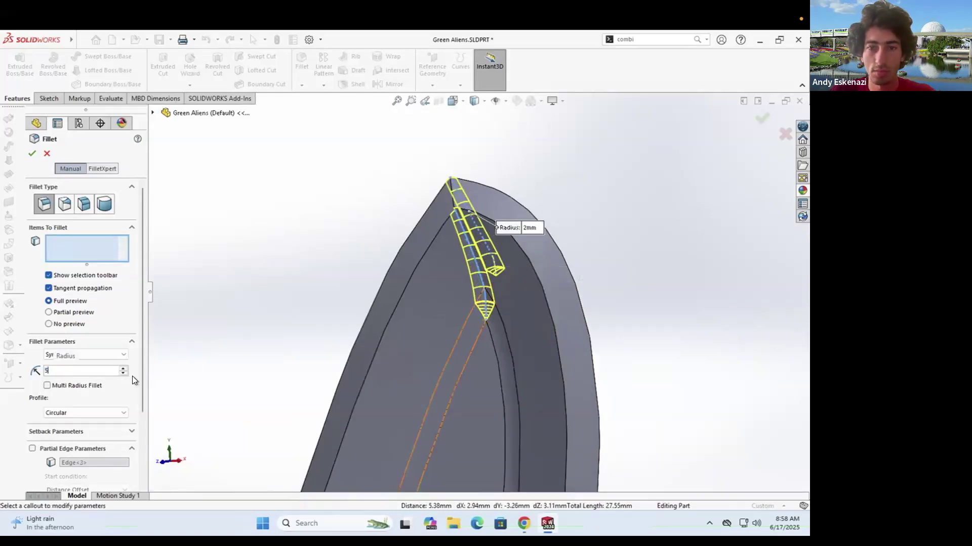
key(Return)
scroll(463, 304, up, 2)
text(10)
key(Return)
scroll(488, 253, up, 3)
middle_drag(488, 252, 475, 284)
scroll(476, 284, down, 5)
key(Return)
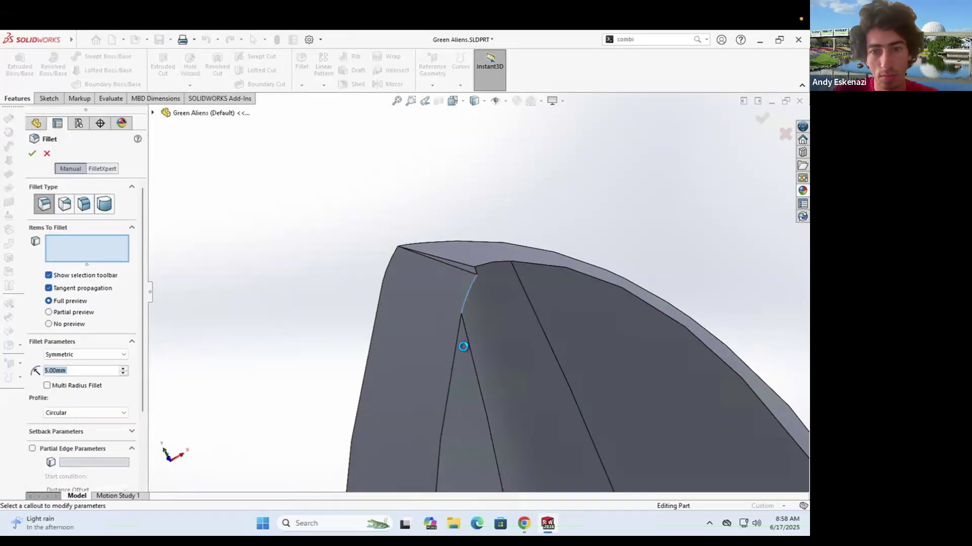
key(Escape)
mouse_move(420, 331)
middle_down()
mouse_move(423, 277)
mouse_move(440, 271)
middle_up()
click(50, 99)
click(15, 62)
key(Escape)
Step: Delete the ear's lofted surface and its thickening together with all features that depend on them
scroll(494, 304, up, 4)
mouse_move(493, 303)
middle_down()
mouse_move(475, 290)
mouse_move(467, 306)
middle_up()
scroll(474, 291, down, 5)
scroll(490, 277, up, 8)
scroll(465, 309, down, 4)
scroll(487, 279, up, 5)
middle_drag(489, 223, 475, 305)
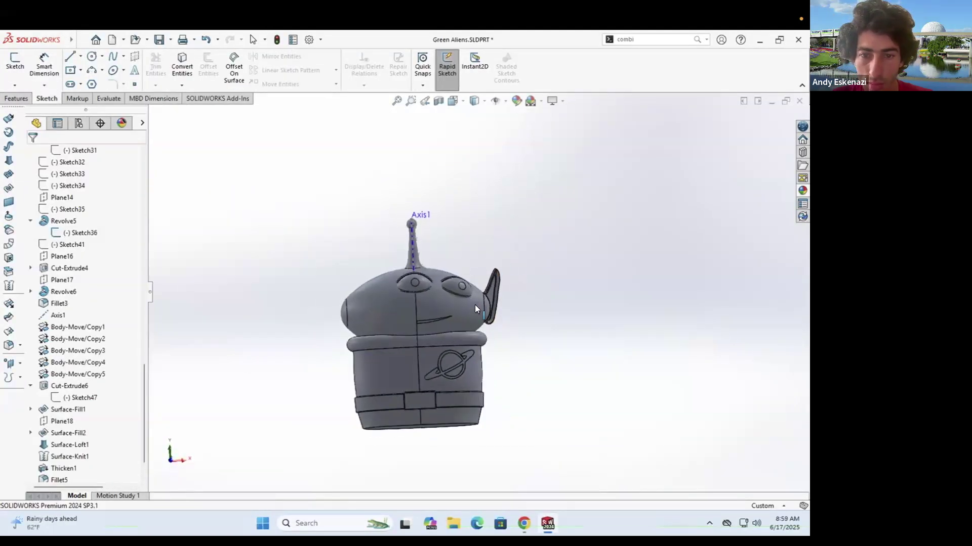
scroll(475, 305, down, 4)
key(Delete)
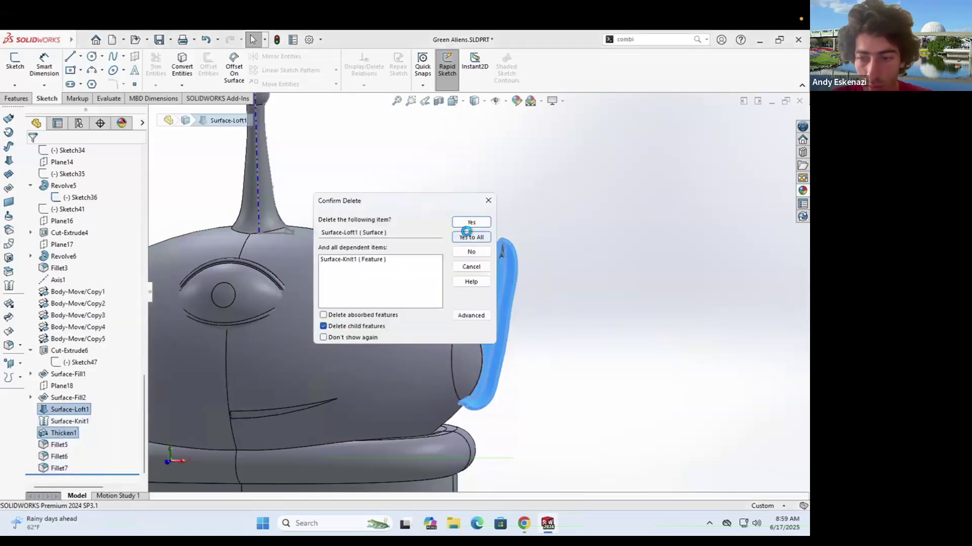
key(Return)
middle_drag(556, 309, 472, 319)
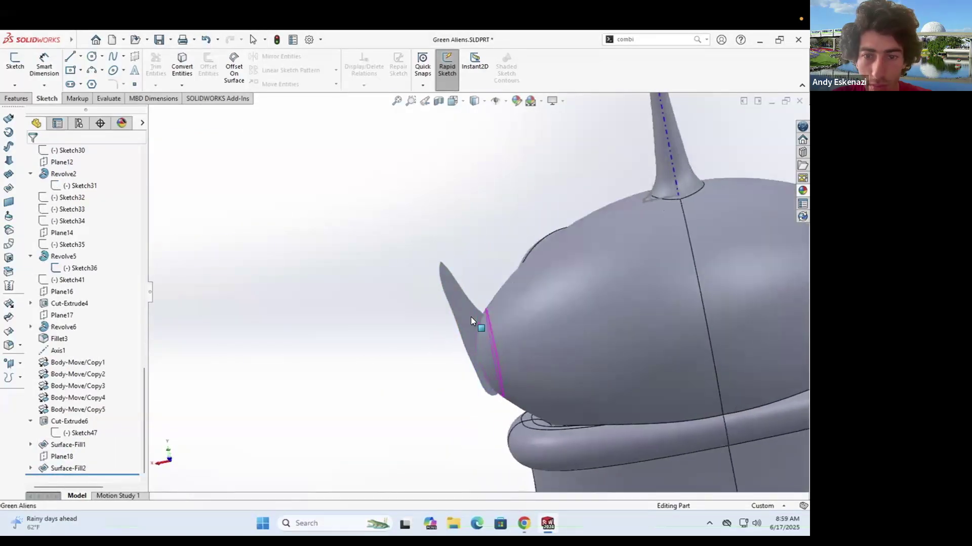
click(15, 99)
click(433, 69)
click(438, 98)
click(465, 315)
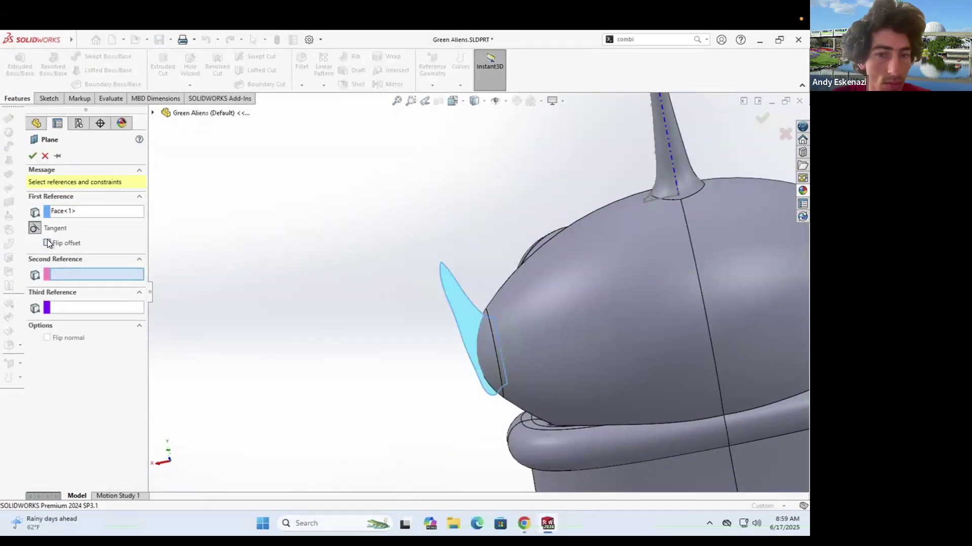
click(46, 155)
click(432, 68)
click(438, 98)
click(467, 344)
middle_drag(545, 349, 536, 380)
middle_drag(482, 319, 474, 349)
Step: Create a reference plane offset 10 mm from Plane14
click(432, 68)
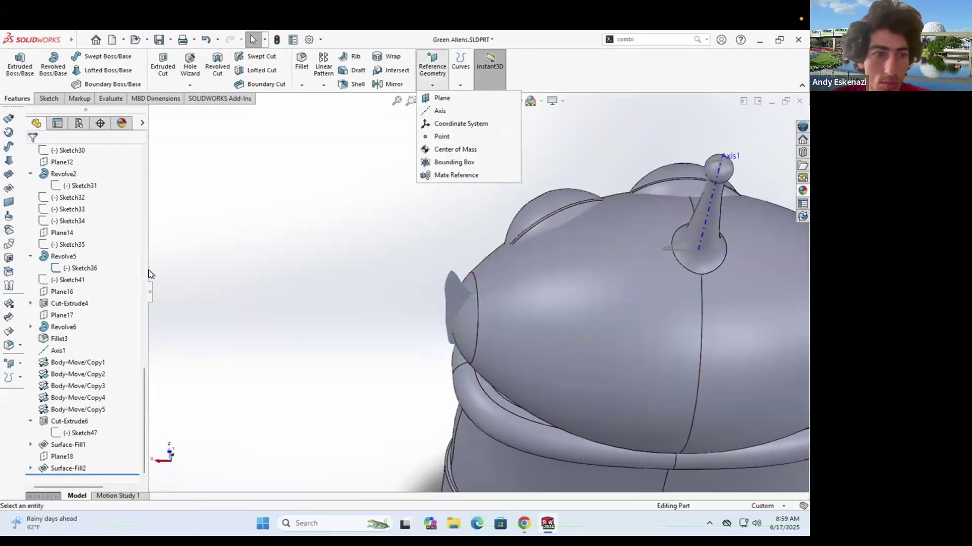
click(438, 98)
click(153, 113)
click(205, 266)
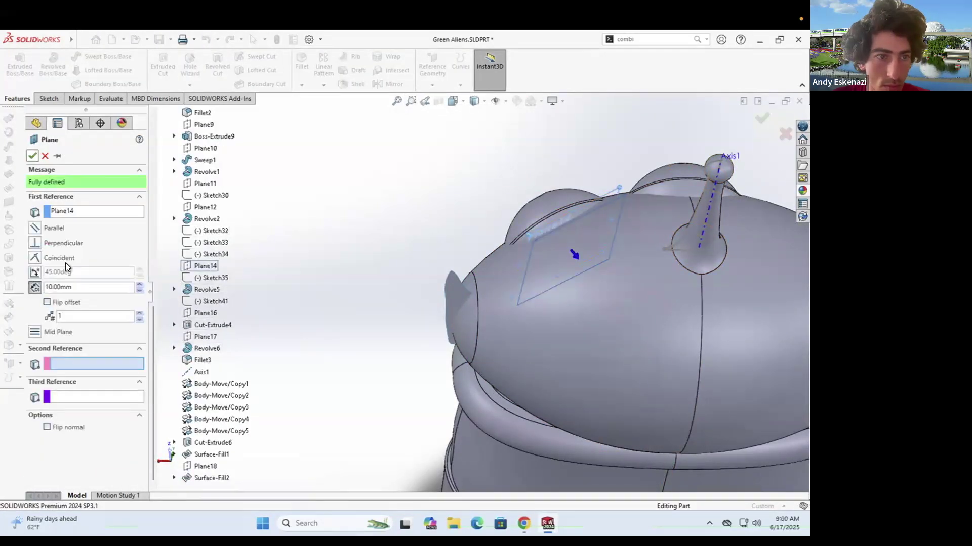
click(317, 257)
click(32, 156)
Step: Try offsetting the ear surface's edges by 10 mm and 5 mm in a sketch on the new plane, and discard the sketch
middle_drag(354, 284, 344, 228)
click(48, 98)
click(208, 65)
scroll(371, 250, down, 3)
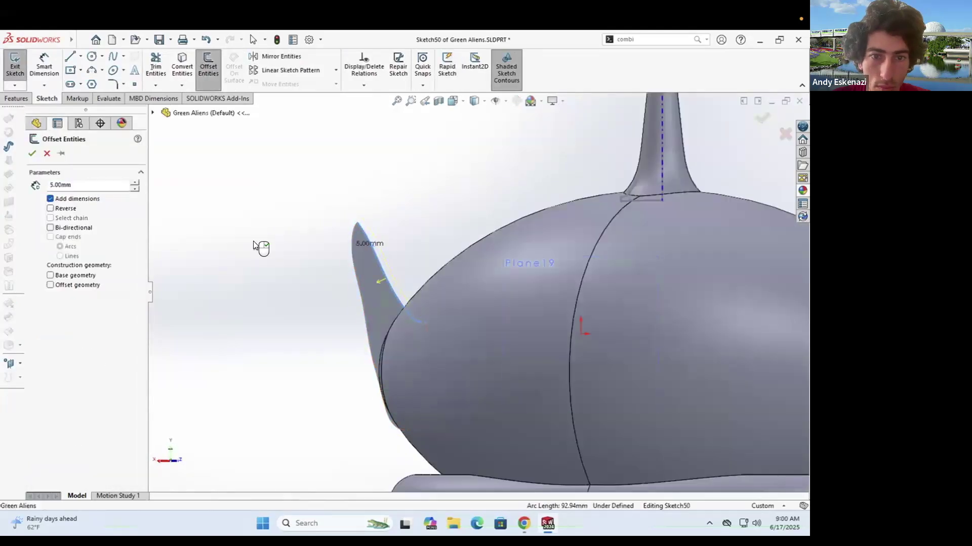
text(10)
key(Return)
text(5)
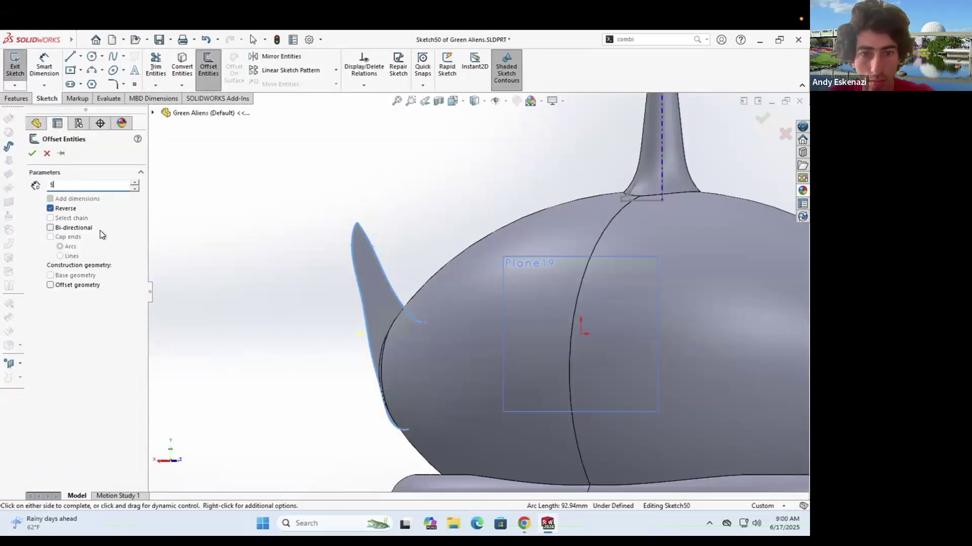
key(Return)
key(Return)
middle_drag(439, 349, 441, 371)
click(208, 66)
mouse_move(319, 282)
middle_down()
mouse_move(390, 367)
mouse_move(407, 225)
mouse_move(395, 283)
middle_up()
key(Escape)
click(15, 66)
Step: Set the offset distance of the new reference plane, Plane19, to 12 mm
right_click(69, 468)
click(78, 265)
text(12)
key(Return)
key(Return)
Step: Start a sketch on Plane19 and offset the ear surface's long outer edge 5 mm inward
click(15, 66)
click(161, 113)
scroll(204, 463, down, 12)
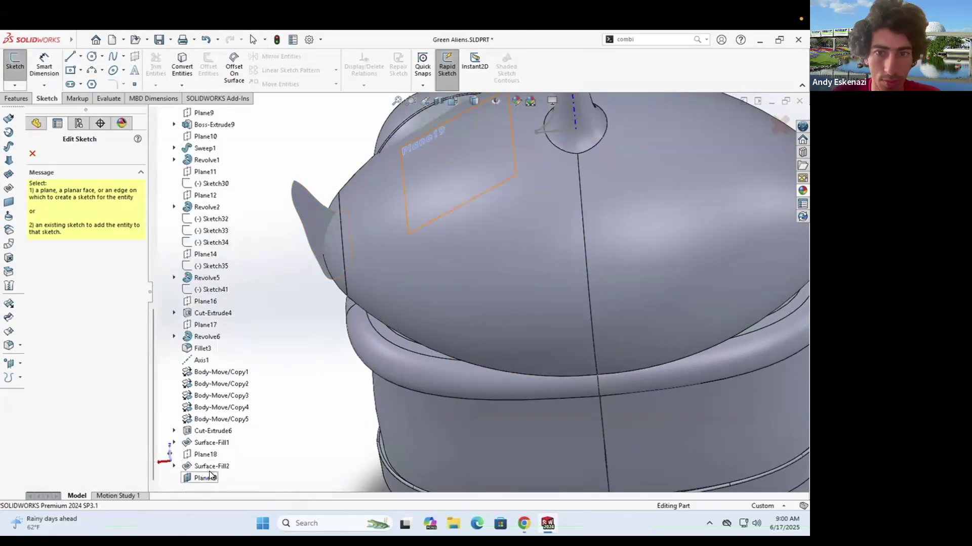
click(208, 476)
click(208, 66)
scroll(338, 272, down, 1)
click(336, 270)
click(33, 154)
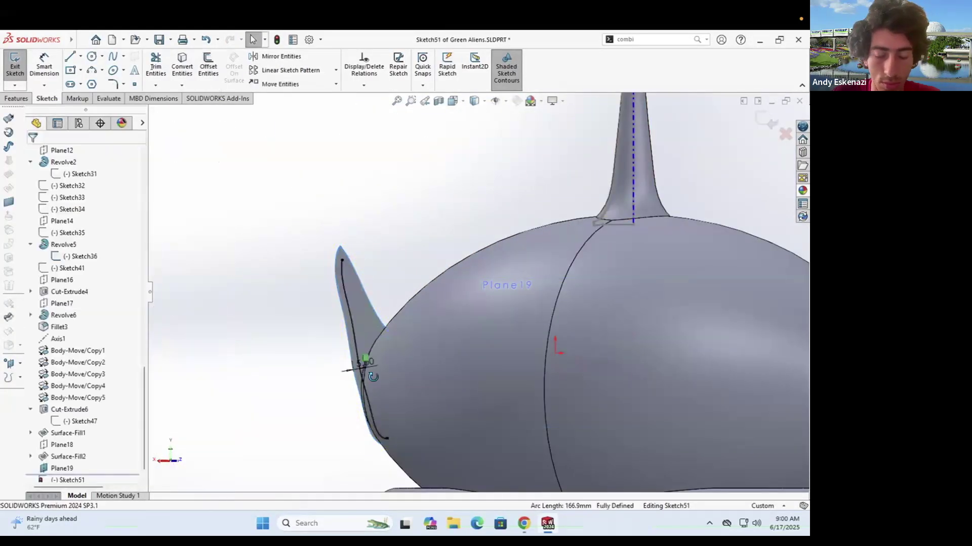
Step: Try to offset the ear surface's head-side edge by 5 mm too, and undo the sketch on Plane19
scroll(349, 263, down, 1)
middle_drag(304, 203, 334, 227)
click(207, 65)
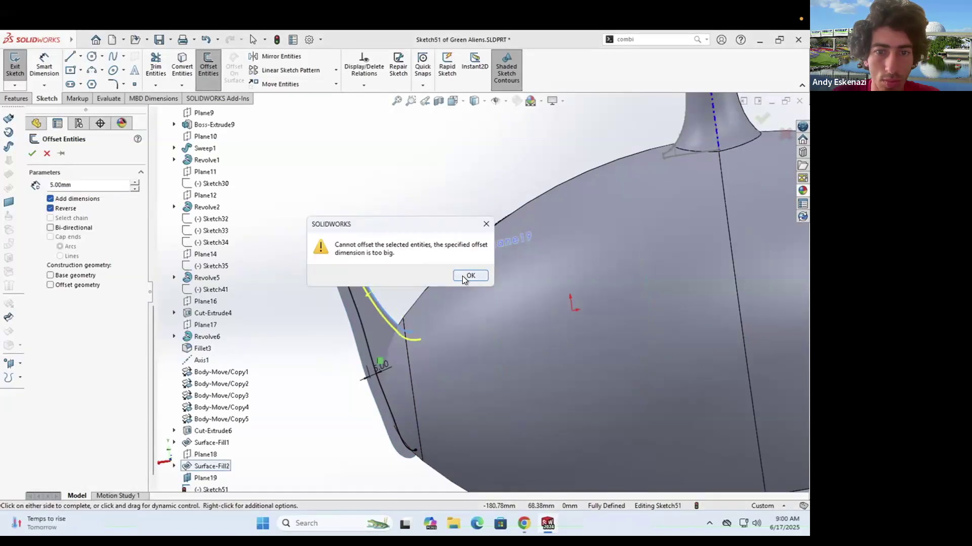
click(463, 276)
key(ctrl+z)
Step: Adjust the offset distance of Plane19
right_click(62, 468)
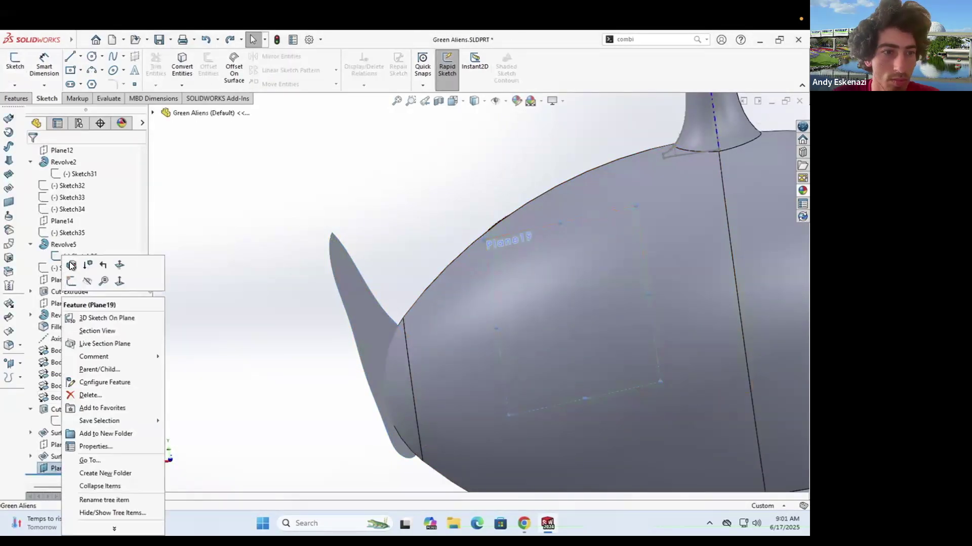
click(75, 281)
click(32, 157)
Step: In a new sketch on Plane19, draw a curve offset 5 mm inward from the ear surface's long outer edge
click(11, 71)
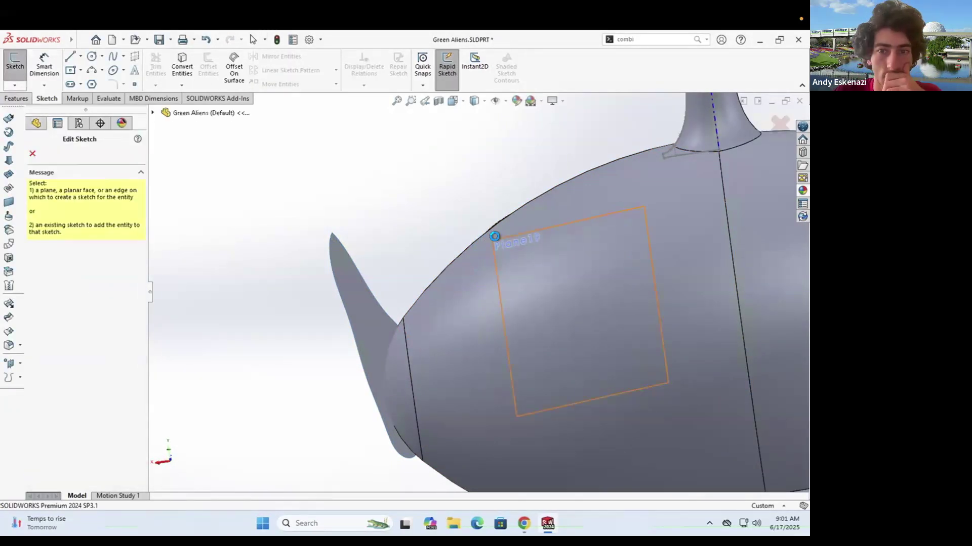
click(495, 238)
click(208, 66)
click(322, 207)
click(336, 208)
key(ctrl+z)
click(320, 228)
click(208, 66)
click(333, 207)
click(52, 209)
scroll(308, 257, up, 5)
key(Return)
Step: Sketch a spline from the offset curve's upper end along the ear's head-side edge and into the head
scroll(373, 296, up, 3)
middle_drag(397, 249, 442, 254)
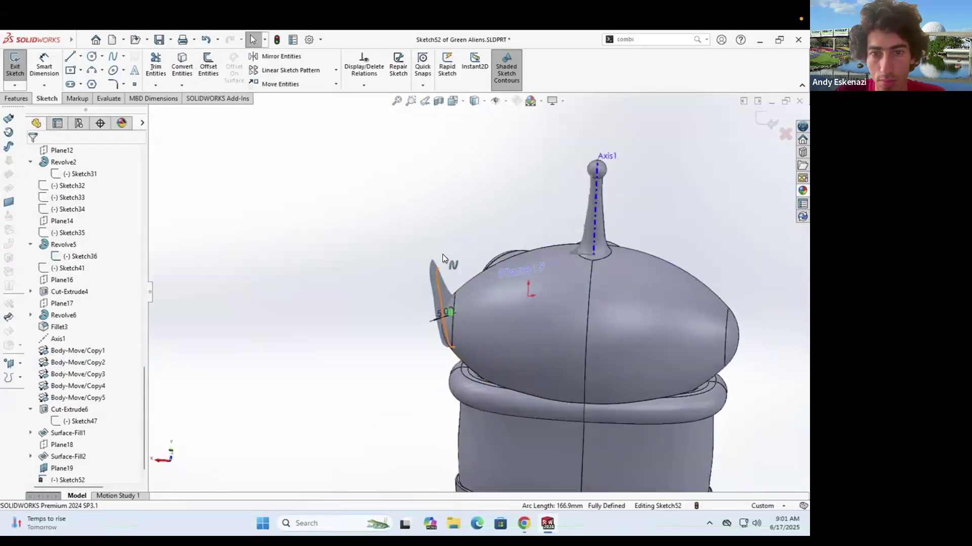
scroll(441, 299, down, 6)
drag(454, 347, 482, 353)
key(ctrl+z)
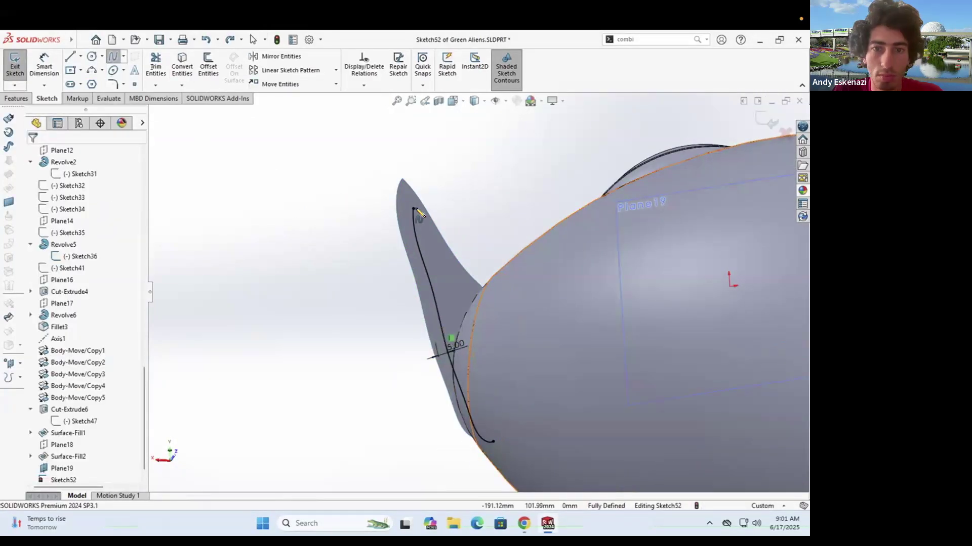
click(414, 208)
click(428, 230)
double_click(500, 320)
Step: Close the ear profile with a line from the spline's end to the offset curve's lower end, and exit the sketch
click(70, 56)
click(500, 322)
click(493, 441)
key(Escape)
scroll(445, 334, up, 2)
mouse_move(364, 329)
middle_down()
mouse_move(607, 323)
mouse_move(344, 309)
middle_up()
click(15, 70)
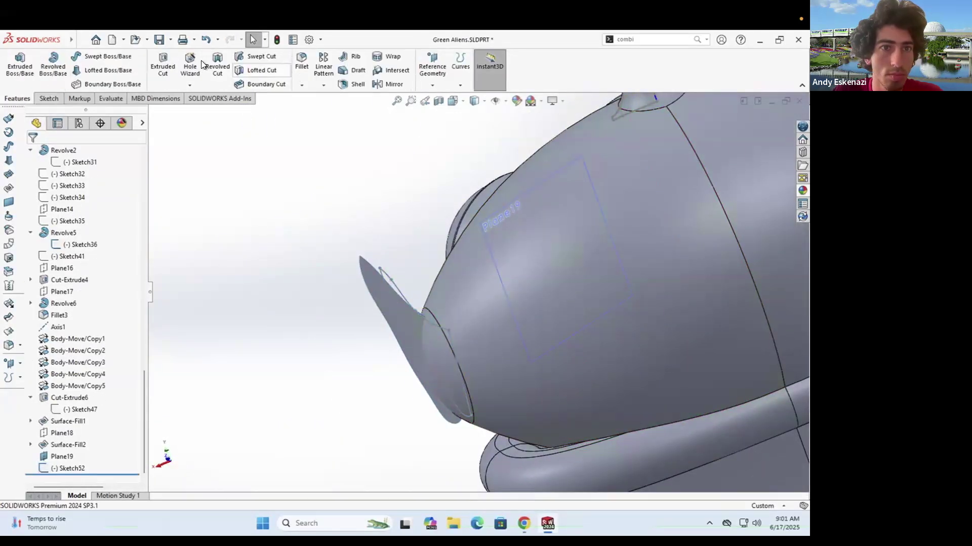
click(101, 69)
scroll(448, 332, down, 3)
click(405, 308)
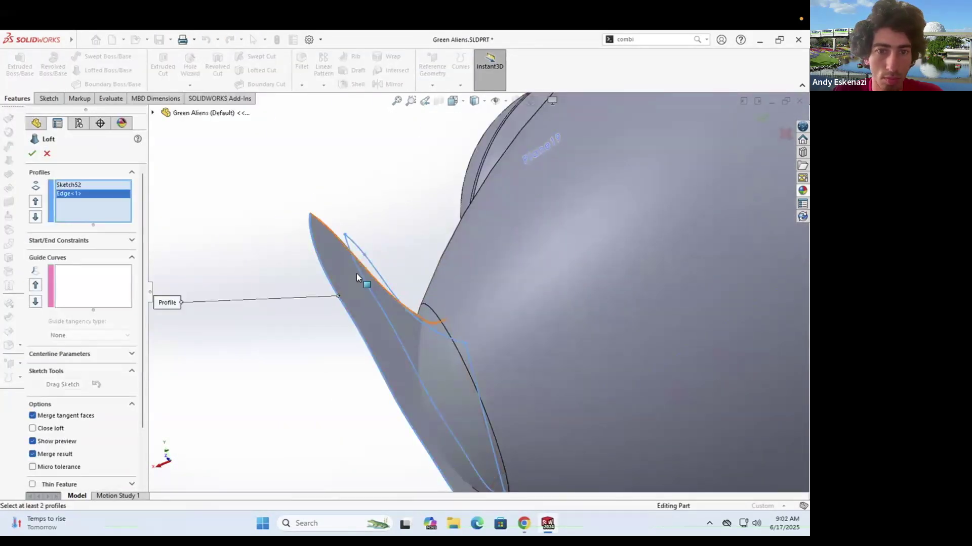
key(Escape)
Step: Loft the ear solid between Sketch52 and the filled ear surface
click(101, 70)
click(348, 238)
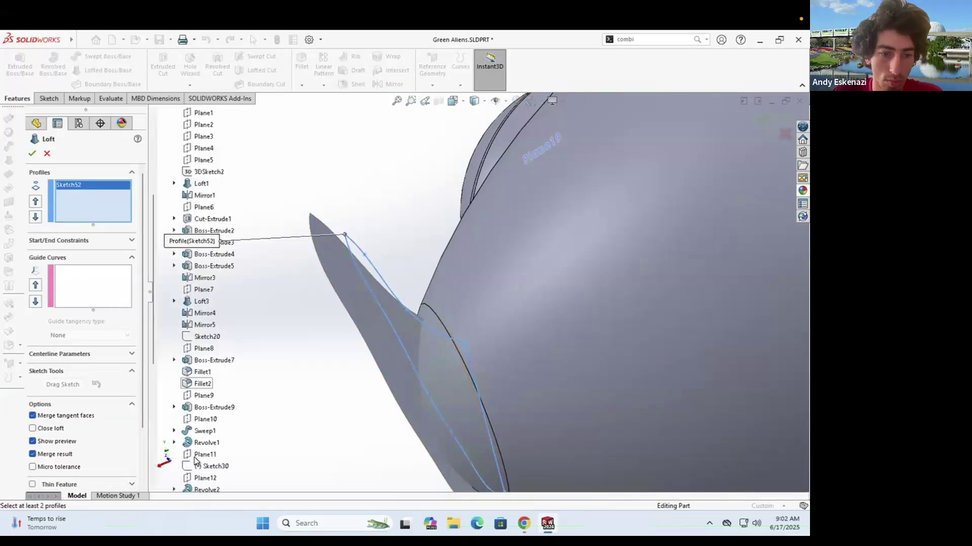
scroll(334, 317, up, 3)
middle_drag(333, 317, 21, 179)
click(32, 154)
Step: Fillet the upper edge of the ear loft's front face with a 10 mm radius
middle_drag(627, 295, 449, 227)
scroll(524, 252, down, 3)
click(301, 60)
click(507, 223)
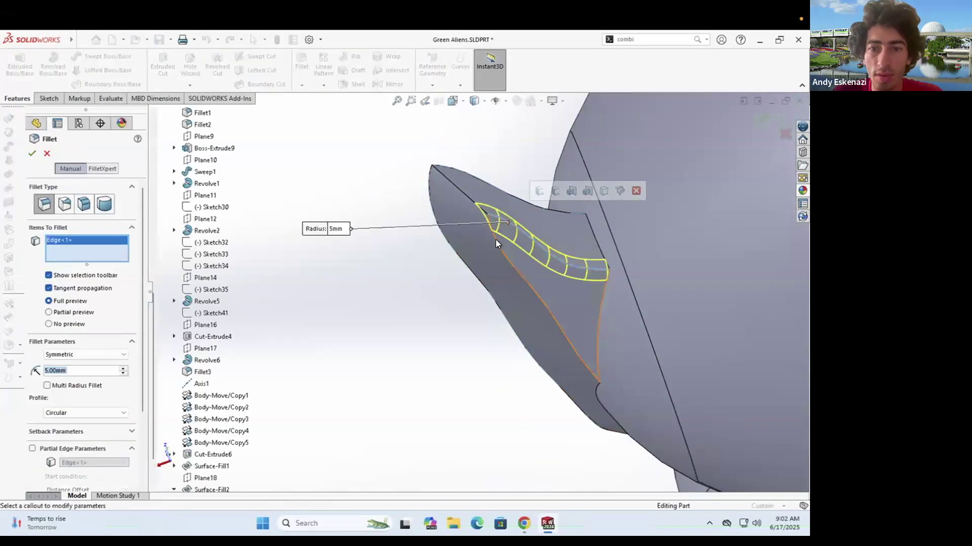
text(10)
middle_drag(481, 308, 561, 304)
click(32, 153)
scroll(502, 308, up, 4)
middle_drag(502, 308, 675, 312)
click(675, 313)
scroll(708, 314, down, 4)
click(32, 153)
Step: Try to fillet another edge of the ear's front face with radii of 8, 6 and 5 mm
click(301, 63)
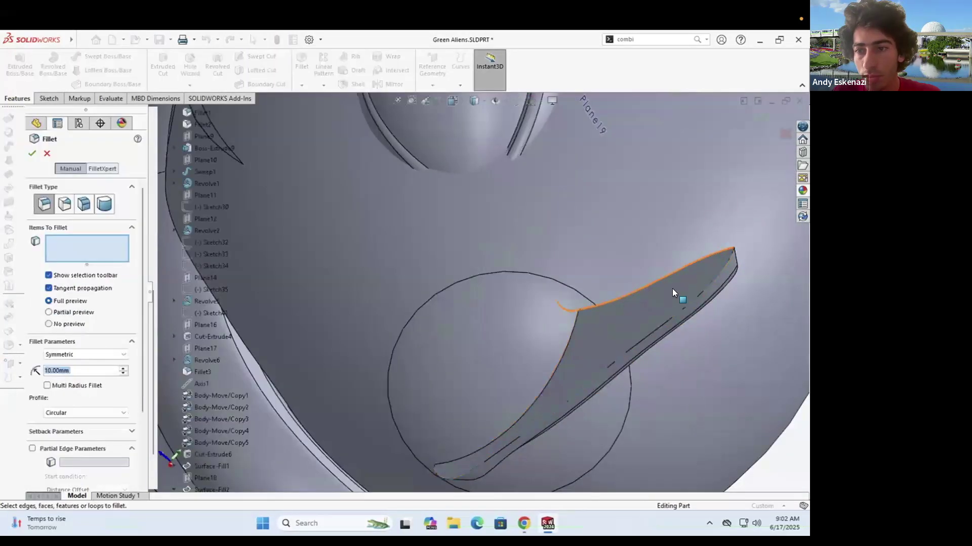
text(8)
key(Return)
text(6)
key(Return)
text(5)
key(Return)
mouse_move(513, 303)
middle_down()
mouse_move(615, 245)
mouse_move(526, 253)
mouse_move(500, 296)
middle_up()
key(Return)
scroll(542, 235, down, 5)
Step: Round the ear's pointed tip by filleting the short edge across its thickness
click(300, 65)
click(543, 236)
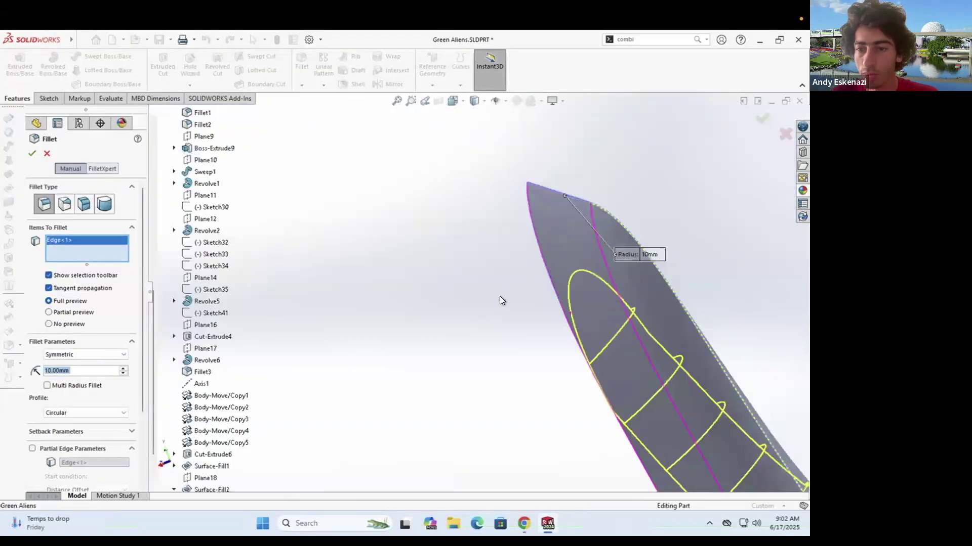
scroll(500, 296, up, 3)
click(92, 371)
key(Return)
middle_drag(394, 349, 455, 320)
scroll(498, 268, down, 2)
click(499, 268)
click(467, 281)
click(496, 255)
scroll(496, 255, up, 5)
click(302, 65)
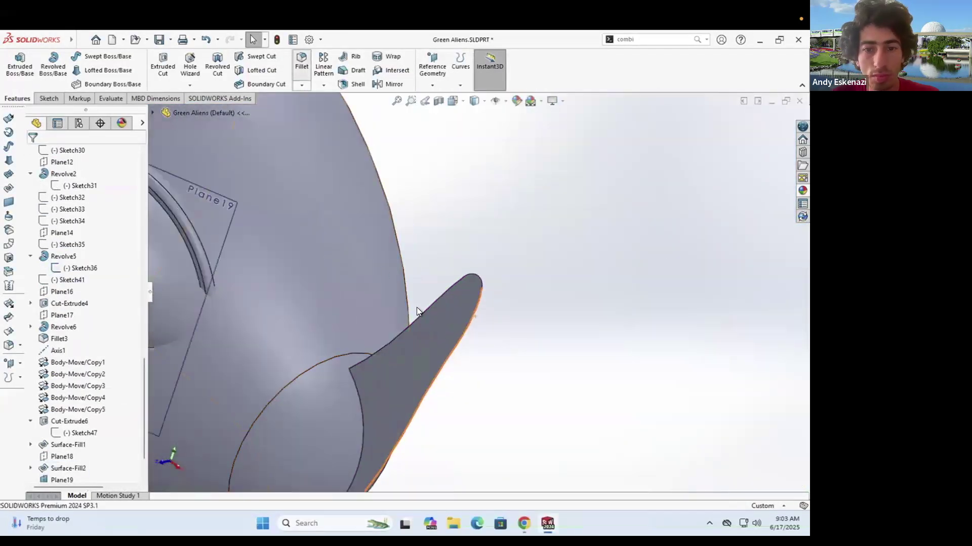
click(419, 313)
scroll(468, 259, down, 5)
key(Escape)
scroll(474, 261, up, 5)
middle_drag(474, 268, 445, 172)
right_click(426, 324)
key(Escape)
mouse_move(426, 324)
middle_down()
mouse_move(399, 277)
mouse_move(395, 308)
middle_up()
Step: Start a sketch on the ear's front face and convert the face's outline into sketch entities
click(49, 98)
click(15, 64)
click(433, 346)
click(182, 66)
click(532, 276)
right_click(534, 278)
Step: Draw a three-point arc between the upper and lower corners of the ear outline, bowed toward the face
scroll(534, 278, down, 1)
click(70, 57)
click(490, 265)
key(Escape)
middle_drag(493, 424, 509, 417)
click(92, 71)
scroll(501, 429, down, 10)
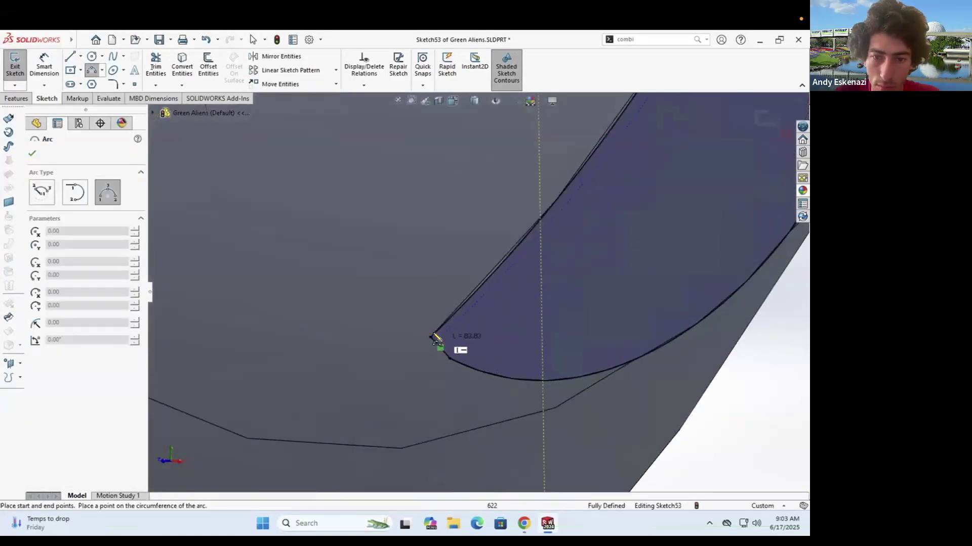
click(434, 335)
scroll(451, 349, up, 10)
scroll(459, 264, up, 2)
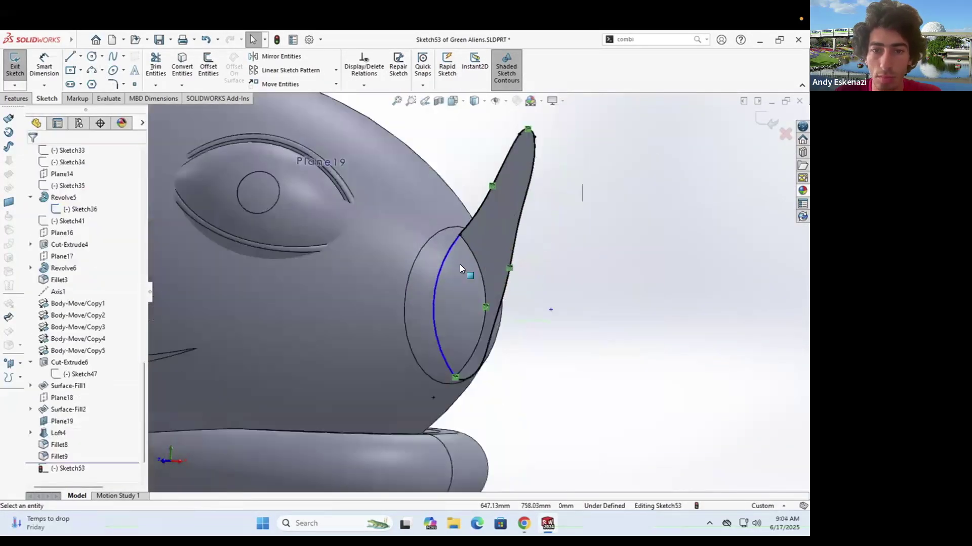
Step: Cut-extrude the ear sketch with the Through All end condition and the direction reversed
scroll(506, 238, down, 1)
click(17, 99)
click(162, 66)
click(69, 219)
click(66, 235)
click(34, 218)
right_click(441, 330)
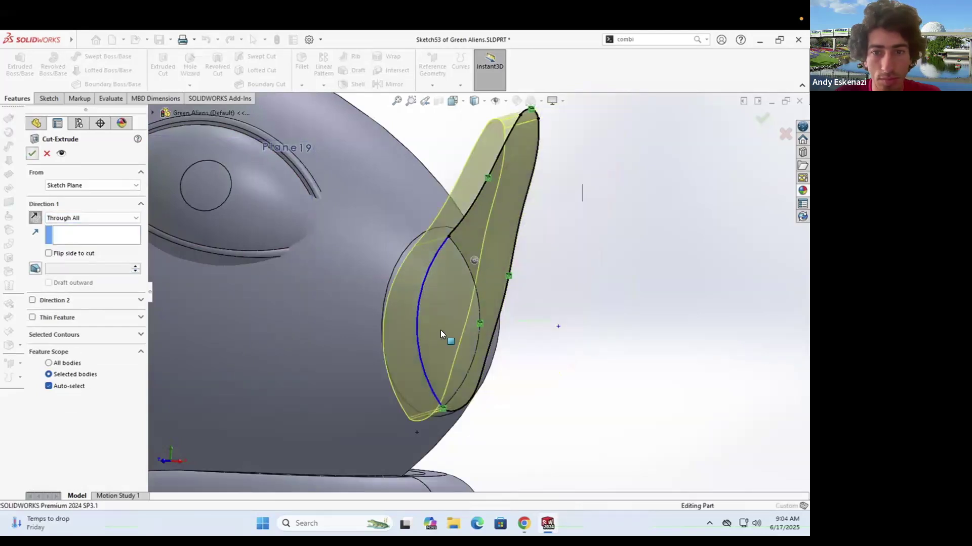
scroll(488, 319, up, 2)
scroll(446, 298, down, 2)
Step: Fillet the curved cut edge beside the ear with a 5 mm radius
click(301, 61)
click(428, 354)
right_click(428, 323)
click(433, 324)
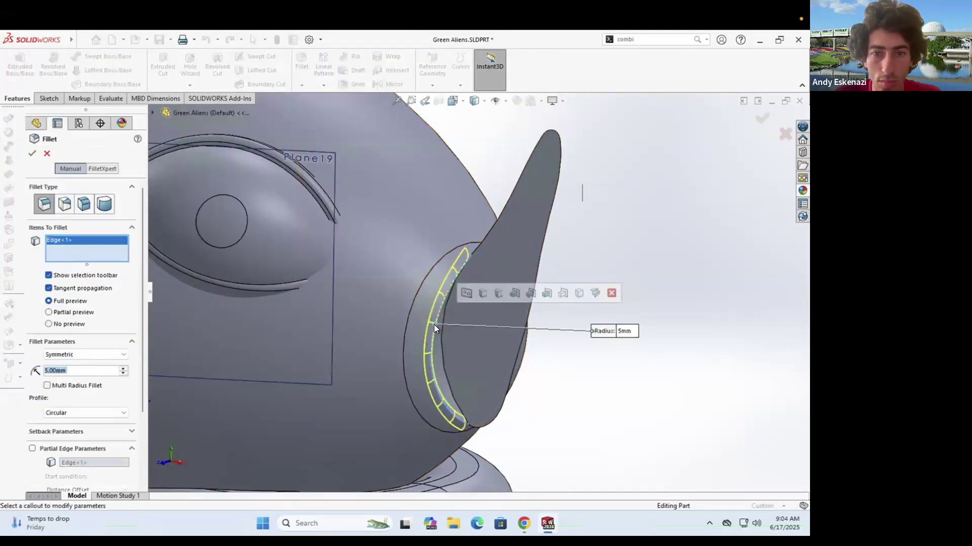
text(5)
key(Return)
click(35, 153)
Step: Remove the ear's cut, its fillet and the added arc, returning to the sketch of the converted ear outline
scroll(499, 298, up, 5)
scroll(500, 296, up, 3)
middle_drag(501, 296, 390, 397)
scroll(473, 320, down, 5)
scroll(410, 342, down, 3)
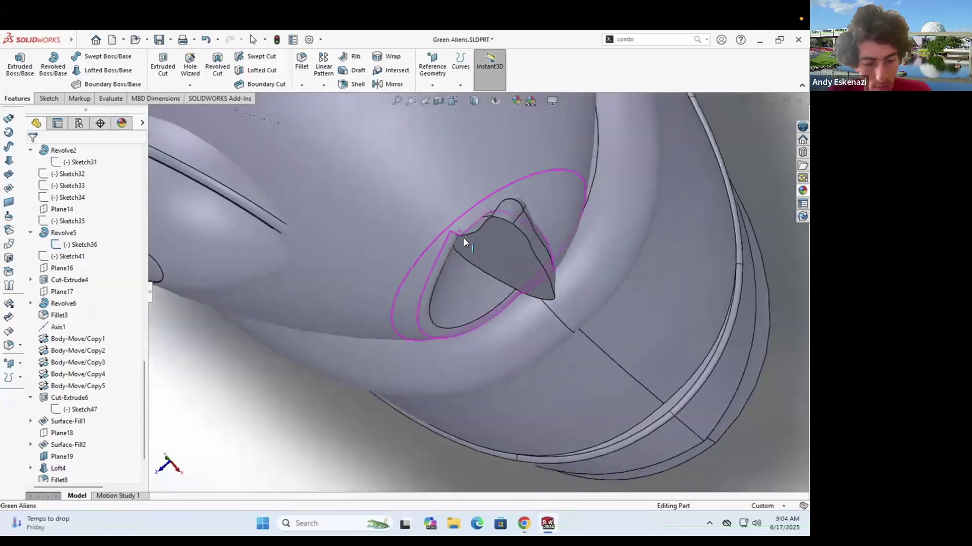
click(468, 236)
click(483, 208)
scroll(476, 282, up, 3)
right_click(457, 275)
click(483, 456)
scroll(481, 292, down, 4)
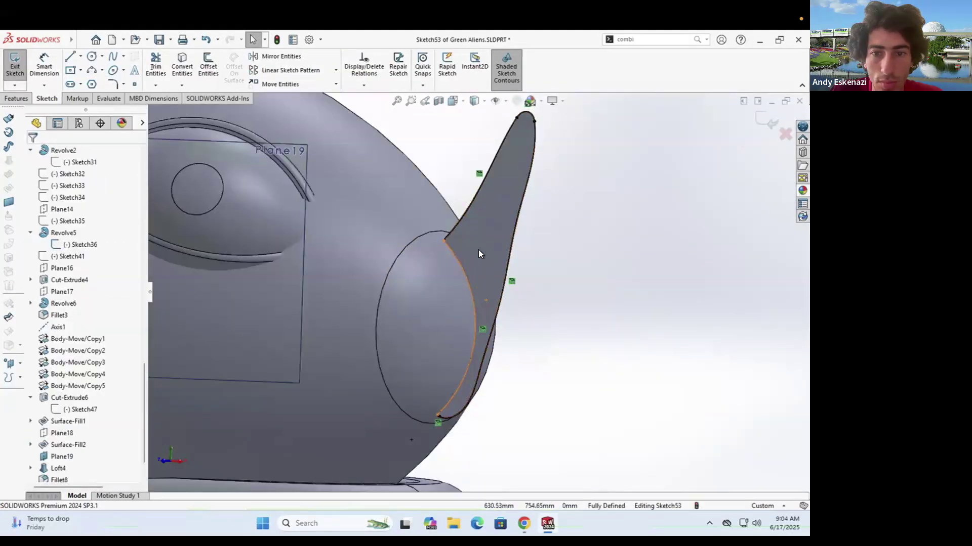
Step: Offset the entire ear outline 3 mm inward within the sketch
scroll(473, 283, up, 6)
middle_drag(419, 319, 455, 312)
scroll(486, 232, down, 3)
scroll(506, 225, down, 1)
click(208, 68)
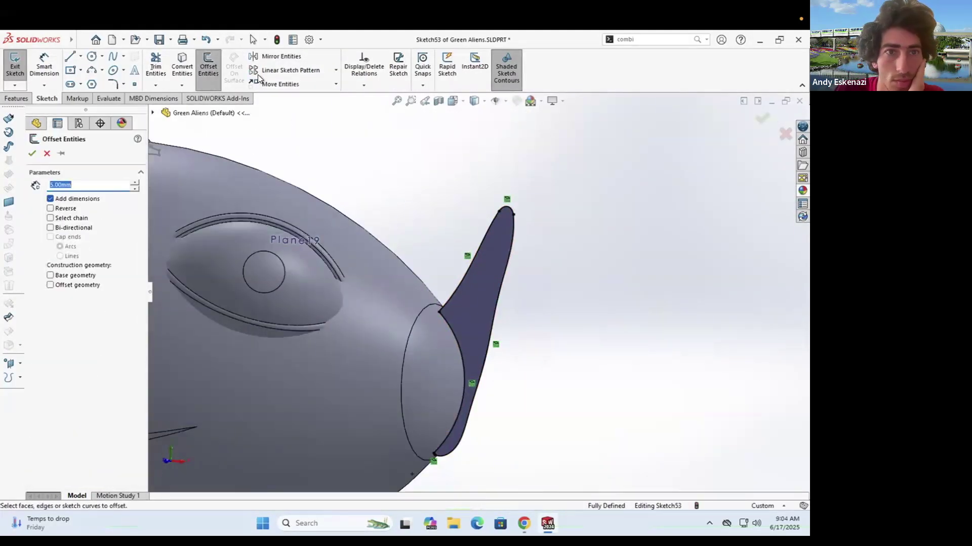
click(468, 278)
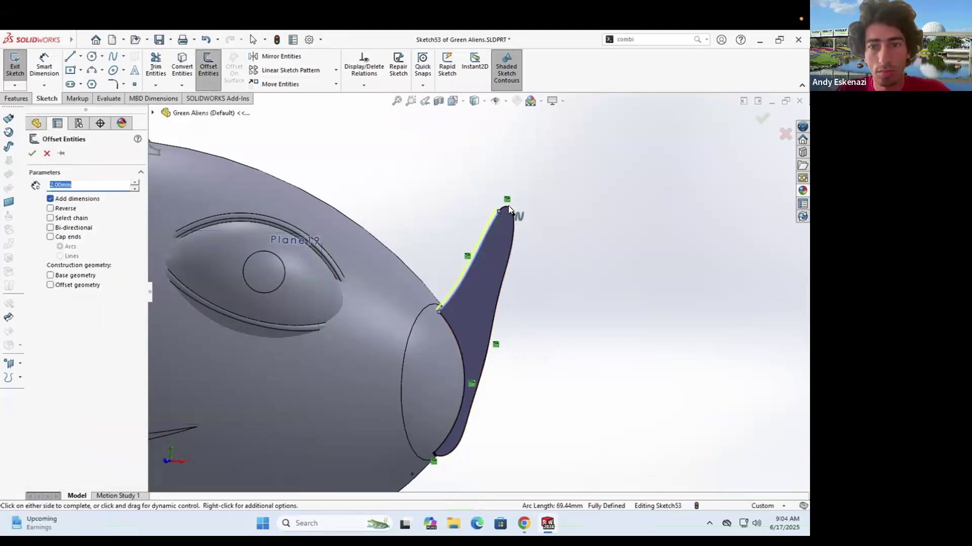
scroll(468, 365, down, 3)
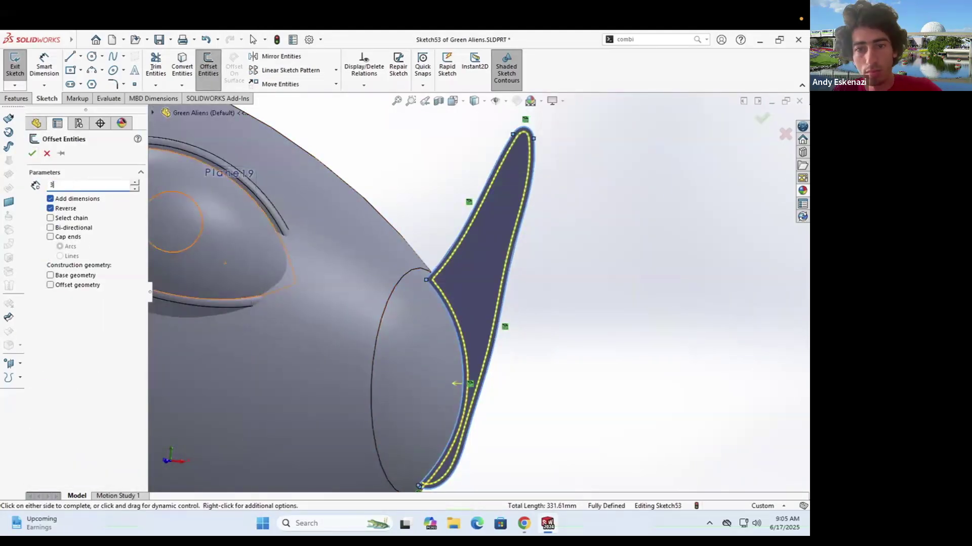
click(32, 153)
Step: Draw a three-point arc along the offset profile's head side, from its upper corner to the opposite offset curve
click(91, 70)
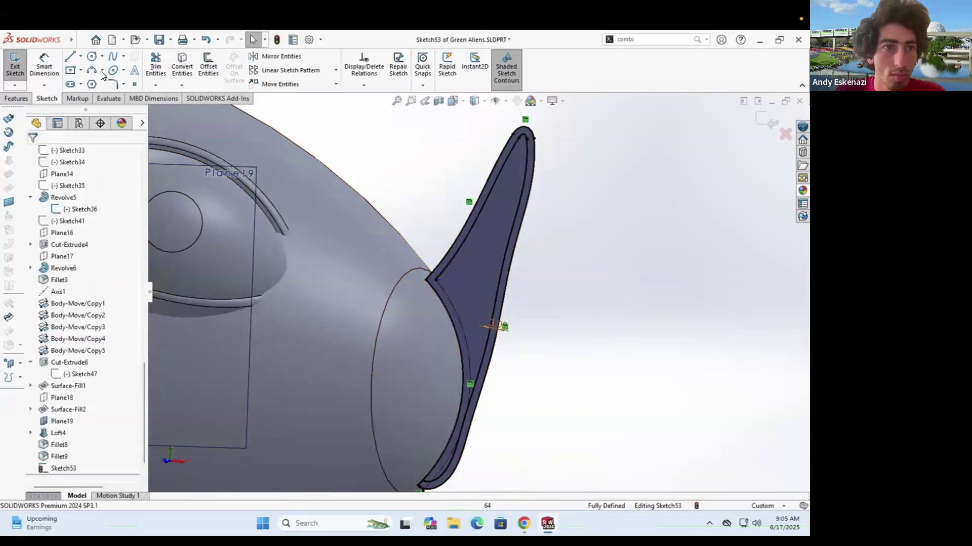
scroll(477, 389, down, 2)
click(459, 418)
click(464, 369)
key(Escape)
scroll(465, 397, up, 1)
scroll(466, 436, down, 1)
Step: Try to trim the lower end of the offset curve beyond the new arc
key(t)
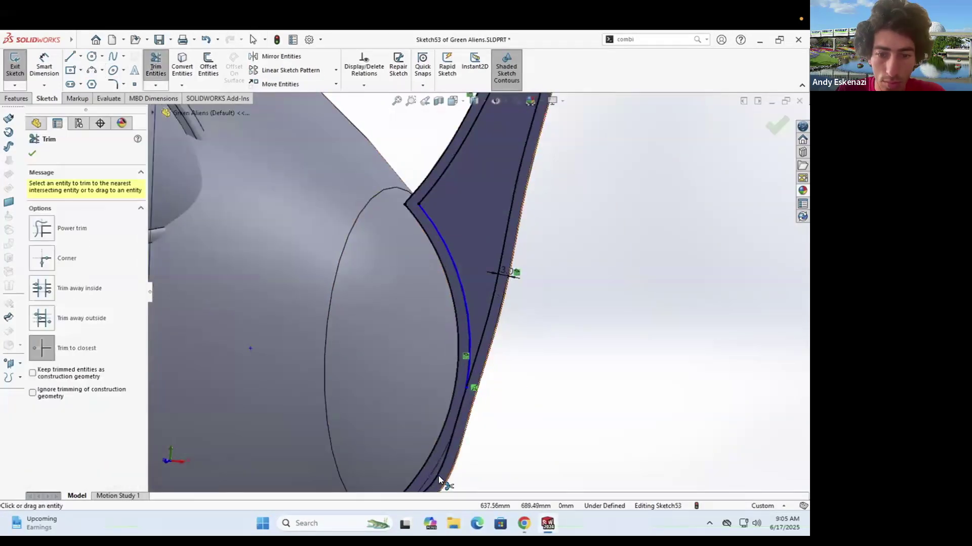
scroll(439, 468, up, 3)
scroll(443, 405, down, 2)
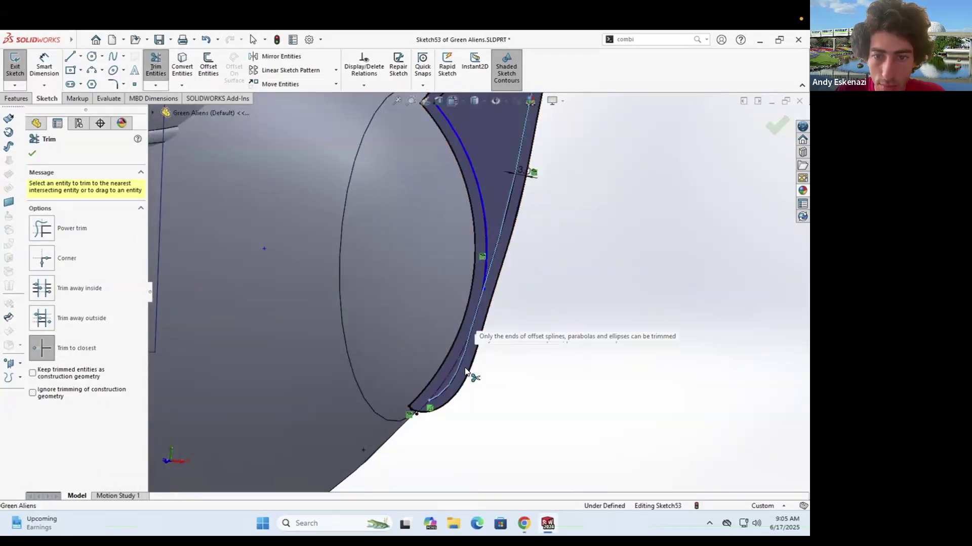
key(Escape)
click(465, 345)
key(Escape)
key(t)
scroll(485, 313, down, 2)
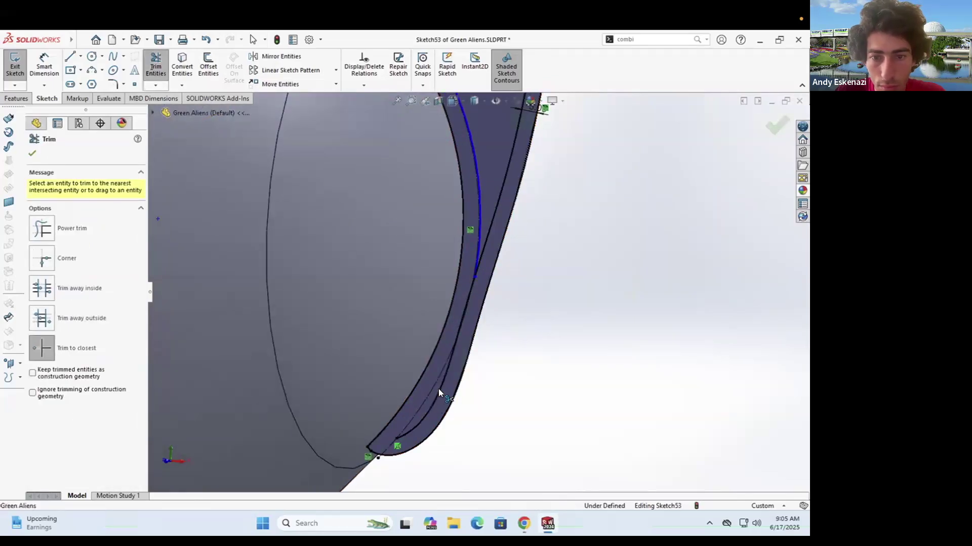
key(Escape)
scroll(441, 391, up, 4)
Step: Cut-extrude the inner offset region of the ear 1 mm deep
key(e)
scroll(426, 244, down, 1)
click(467, 302)
middle_drag(467, 302, 562, 321)
scroll(401, 336, up, 5)
scroll(344, 354, down, 5)
click(65, 220)
click(66, 227)
click(80, 257)
text(1)
key(Return)
right_click(445, 336)
Step: Fillet the edge of the ear's inner recess
scroll(445, 336, up, 7)
scroll(468, 314, down, 7)
key(f)
click(467, 259)
right_click(554, 321)
scroll(498, 313, up, 6)
scroll(481, 306, up, 3)
middle_drag(474, 357, 475, 368)
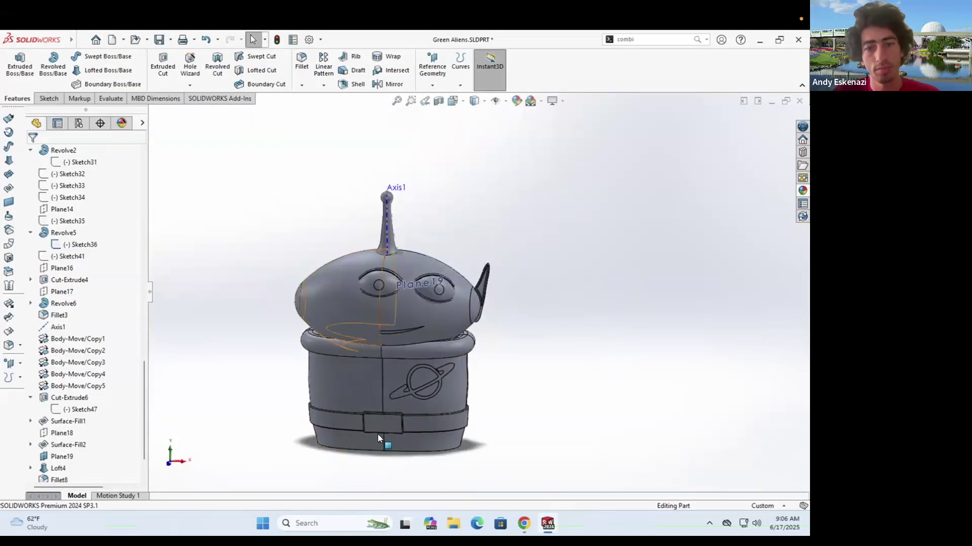
Step: Mirror Loft4, Fillet8, Fillet9, Cut-Extrude8 and Fillet11 about Plane6 to create the opposite ear
click(390, 83)
click(67, 261)
scroll(450, 346, down, 8)
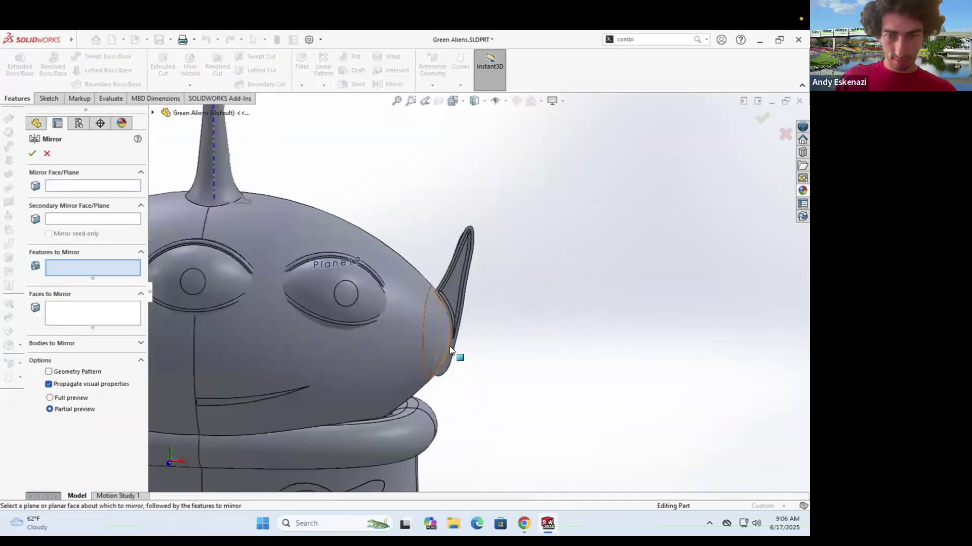
click(152, 116)
key(f)
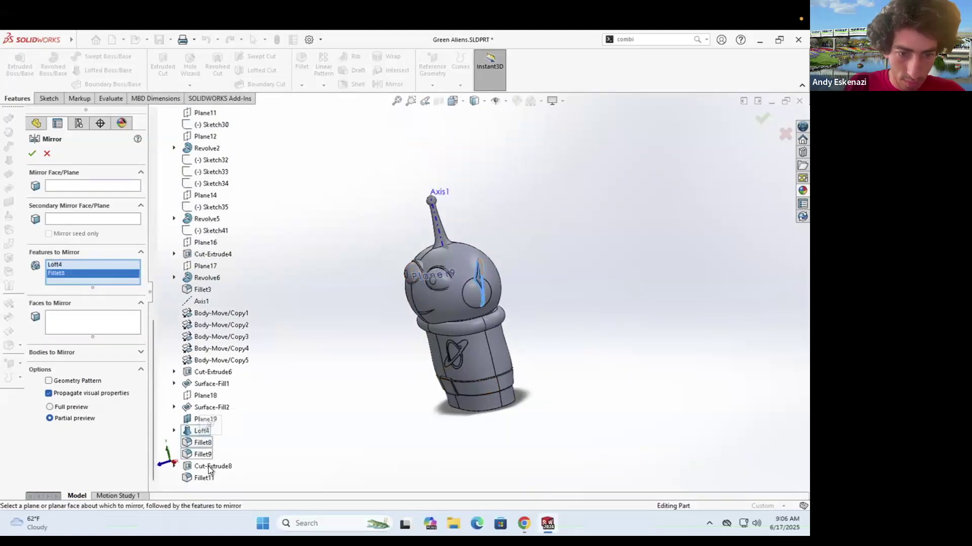
scroll(200, 248, up, 2)
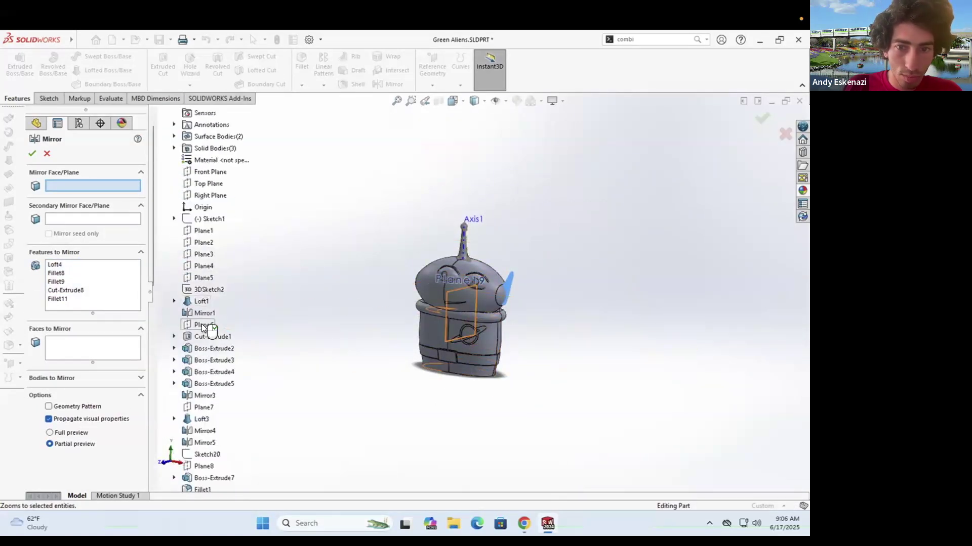
click(201, 325)
right_click(202, 325)
Step: Mirror the side eye body about Plane6 to create the eye on the other side of the head
middle_drag(364, 283, 425, 273)
scroll(440, 283, down, 5)
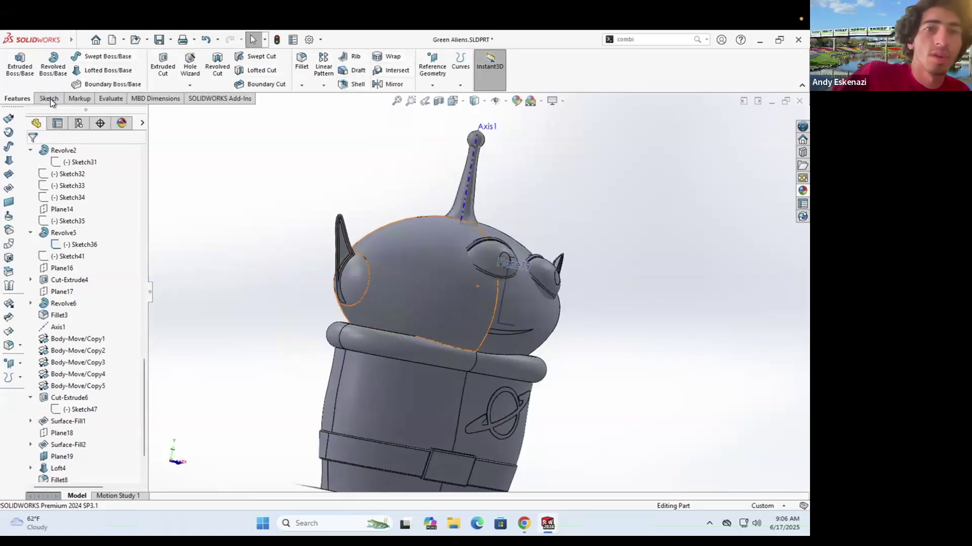
click(393, 84)
click(64, 348)
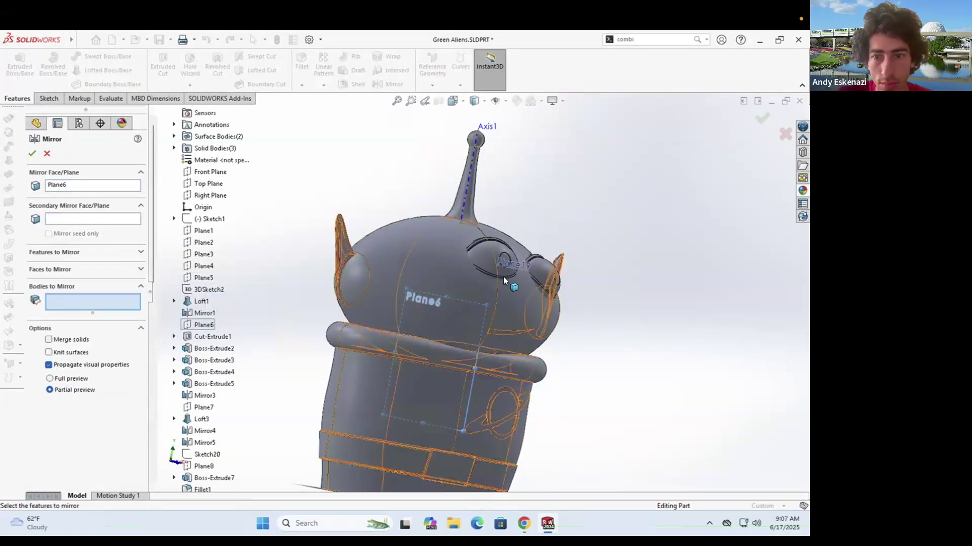
middle_drag(503, 277, 476, 313)
scroll(527, 273, down, 4)
click(556, 268)
scroll(477, 297, up, 4)
click(32, 153)
Step: Edit one of the latest features in the tree, adjusting its selected entities and removing an unwanted entry
middle_drag(395, 344, 493, 278)
scroll(444, 304, down, 3)
scroll(445, 305, up, 5)
scroll(76, 364, down, 3)
click(60, 456)
click(71, 430)
scroll(480, 295, down, 8)
click(483, 304)
click(30, 152)
click(59, 306)
key(Delete)
click(31, 153)
Step: Show the half-smile's Sketch47 and start a new sketch on a plane in front of the face
scroll(478, 292, up, 9)
middle_drag(497, 286, 479, 286)
scroll(480, 287, down, 5)
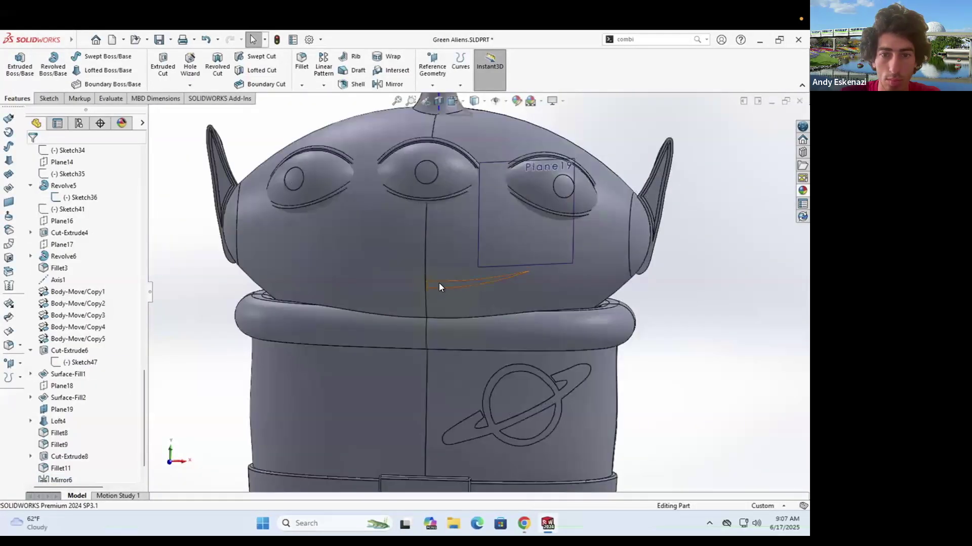
scroll(476, 284, up, 2)
right_click(86, 363)
click(96, 317)
click(49, 99)
click(16, 66)
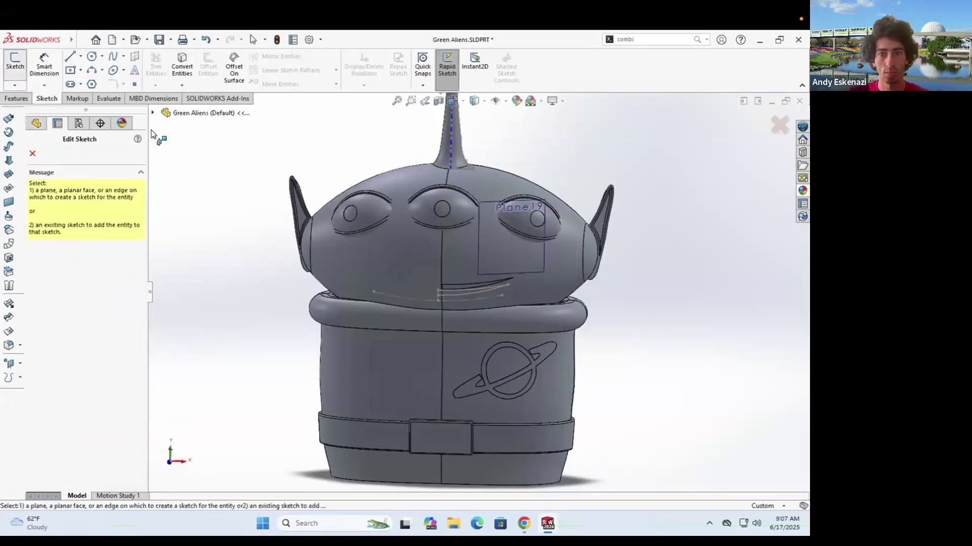
scroll(156, 136, up, 2)
scroll(152, 142, down, 2)
scroll(219, 335, down, 5)
click(201, 421)
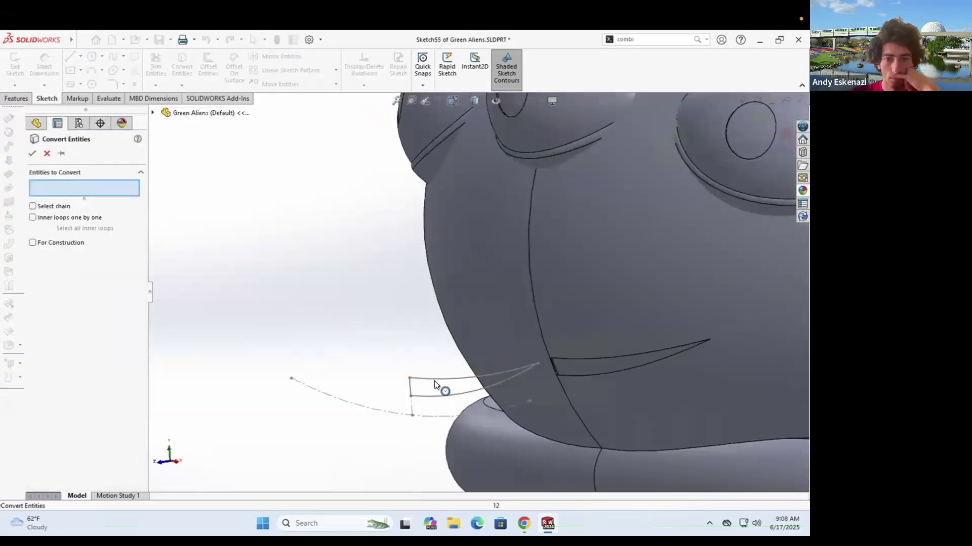
Step: Convert the half-smile outline into the sketch and mirror it to the opposite side, making the original arcs construction geometry
click(417, 389)
key(Return)
click(275, 56)
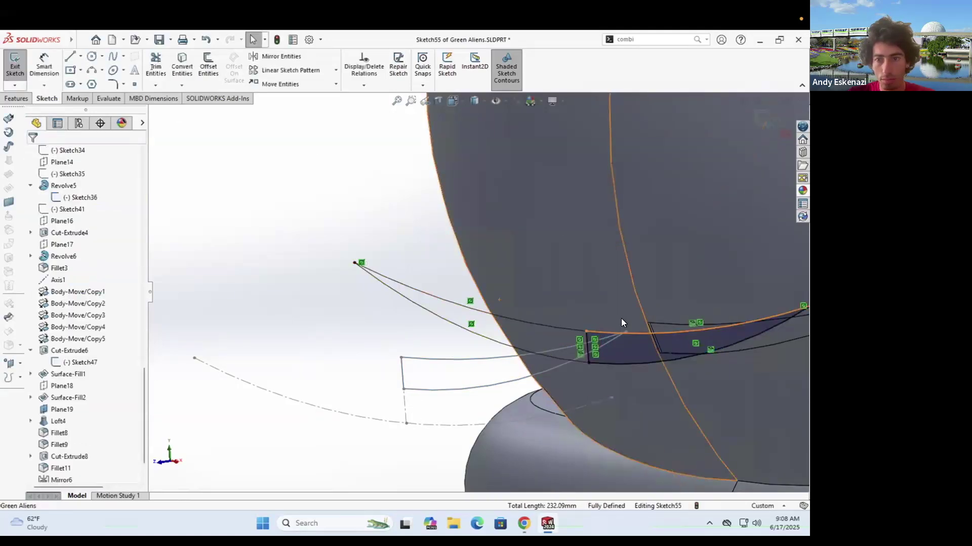
click(638, 326)
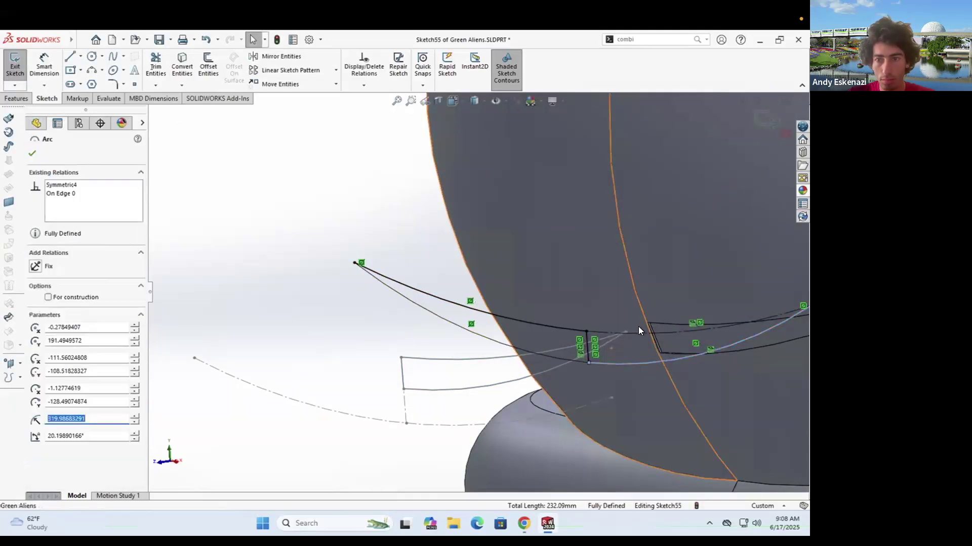
click(93, 186)
click(76, 202)
click(467, 268)
mouse_move(196, 289)
middle_down()
mouse_move(594, 290)
mouse_move(522, 305)
mouse_move(479, 266)
mouse_move(515, 315)
middle_up()
scroll(567, 291, down, 3)
scroll(522, 306, down, 4)
click(47, 154)
Step: Draw a line across the mirrored smile profile, just short of its inner end
click(49, 98)
click(70, 56)
click(469, 342)
click(467, 418)
key(Escape)
Step: Cut-extrude the outer region of the mirrored smile as a blind cut starting from the head's face, with the direction reversed
click(17, 99)
click(163, 66)
click(381, 371)
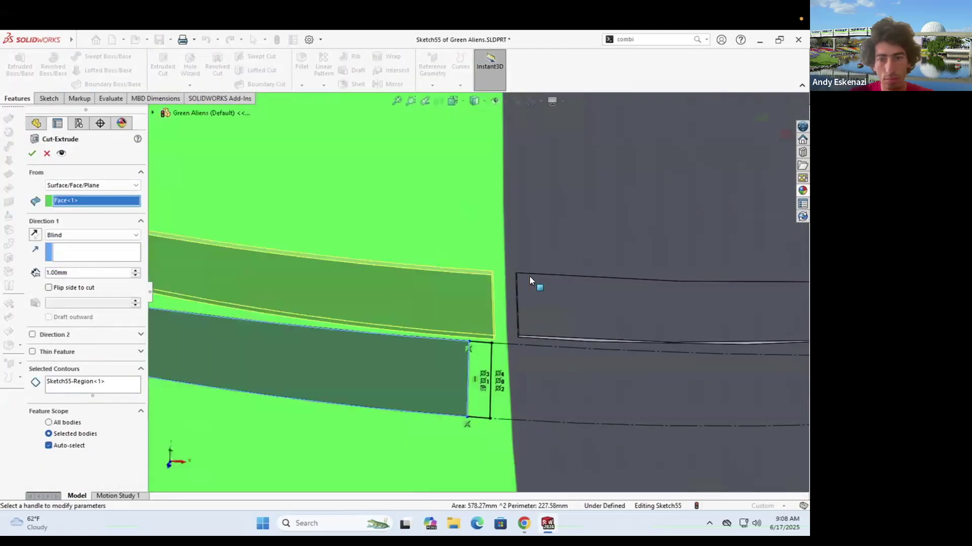
middle_drag(539, 287, 365, 294)
click(35, 235)
triple_click(109, 273)
text(0)
key(Return)
Step: Start a sketch on the narrow inner end face of the original smile recess and convert that face's edges
middle_drag(390, 296, 548, 362)
scroll(549, 362, up, 8)
mouse_move(506, 334)
middle_down()
mouse_move(463, 312)
mouse_move(491, 308)
mouse_move(466, 289)
middle_up()
scroll(456, 284, down, 10)
click(49, 99)
click(14, 66)
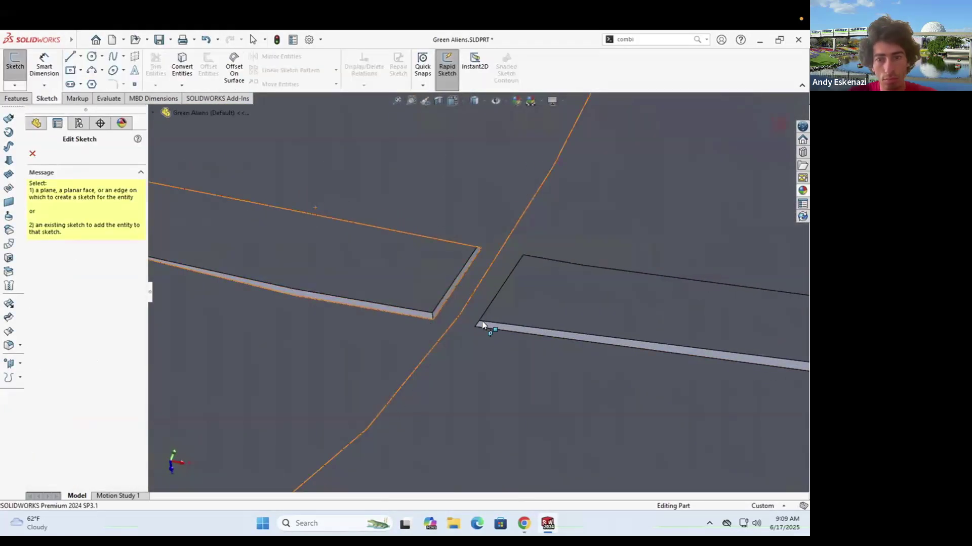
middle_drag(482, 320, 484, 296)
click(482, 300)
scroll(435, 300, down, 12)
click(182, 66)
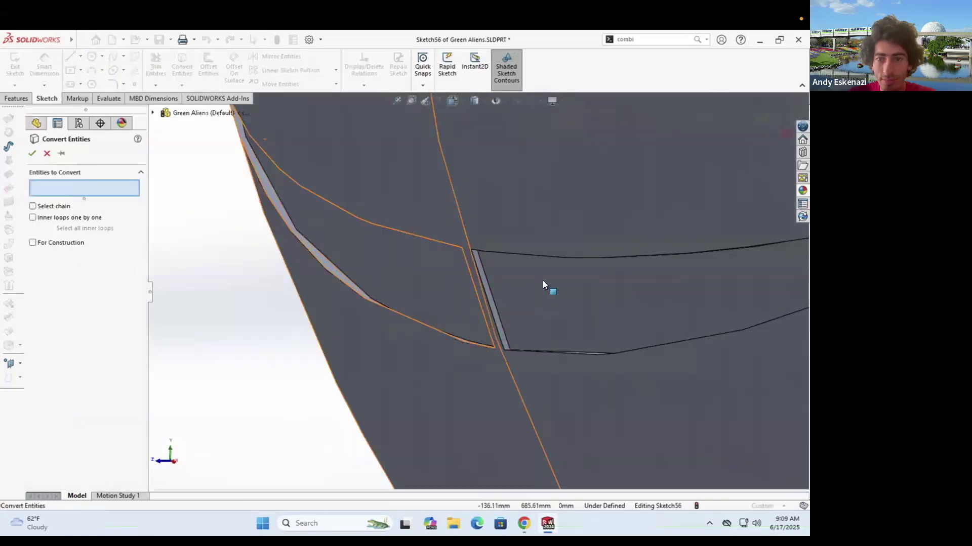
scroll(538, 281, down, 4)
click(531, 313)
key(Return)
Step: Try to cut-extrude the converted end-face profile up to the facing end of the mirrored smile recess
click(18, 98)
click(162, 66)
middle_drag(627, 324, 719, 329)
click(62, 188)
click(62, 188)
click(66, 218)
click(69, 263)
click(443, 435)
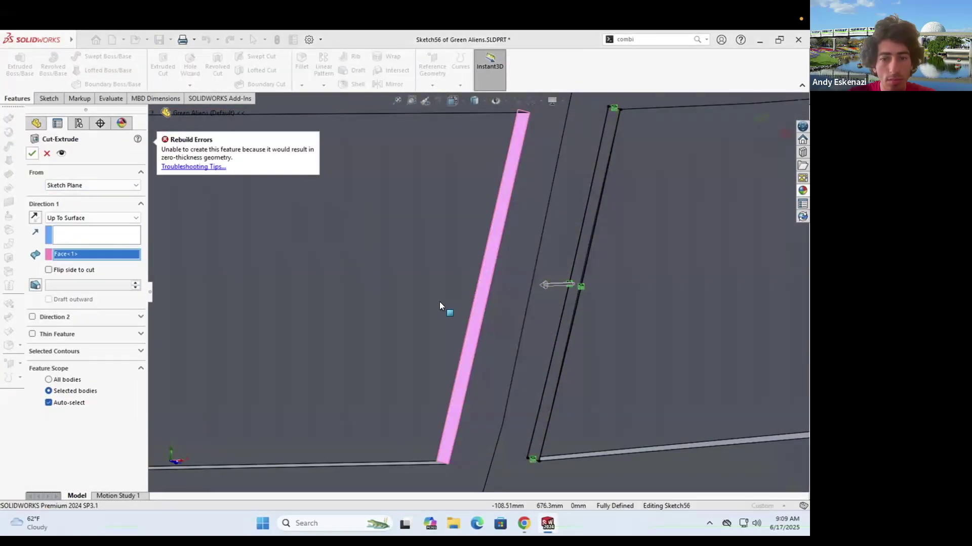
middle_drag(439, 301, 514, 382)
key(Escape)
scroll(484, 245, up, 2)
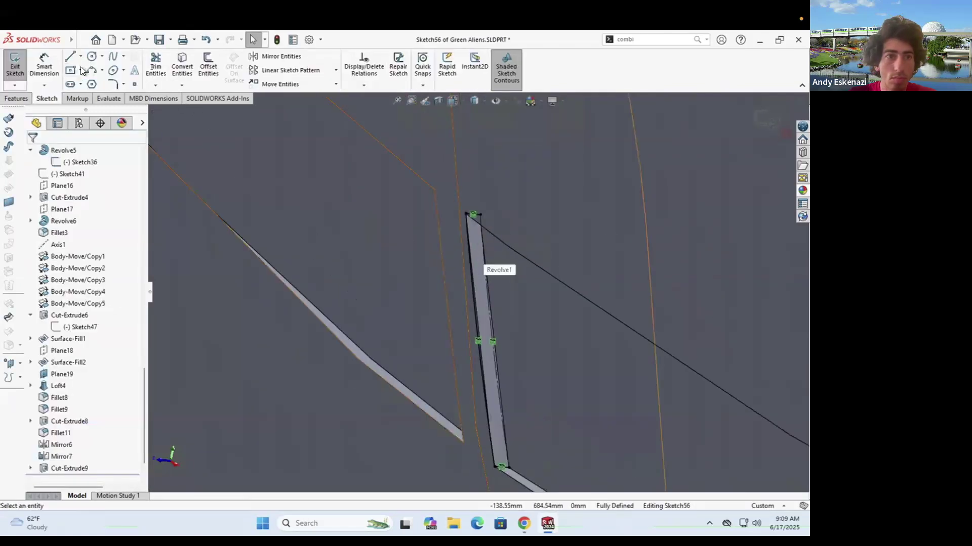
Step: Try a shallow arc along the side of the end-face profile and undo it
click(91, 70)
click(498, 336)
key(Escape)
scroll(496, 345, up, 3)
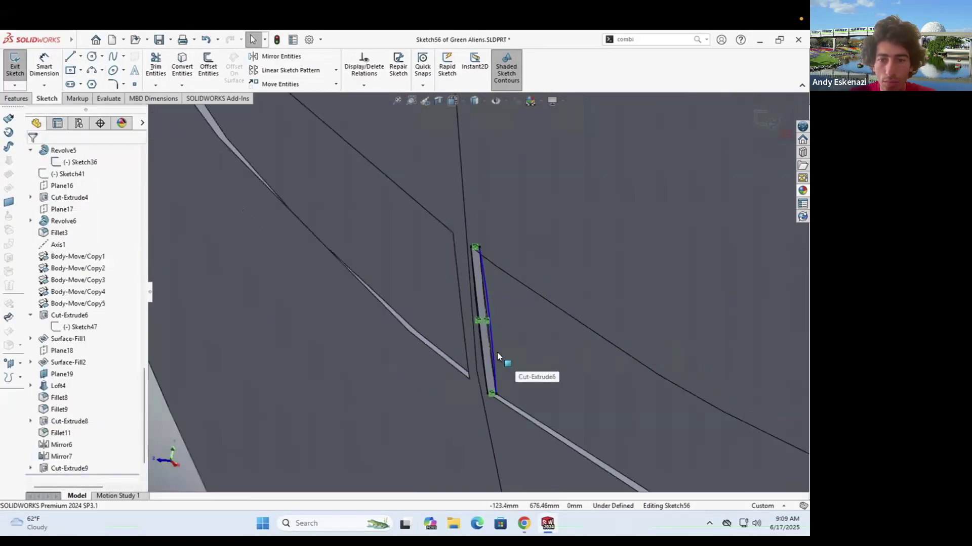
key(ctrl+z)
scroll(508, 324, down, 2)
click(482, 308)
key(Escape)
Step: Draw a three-point arc bowing outward between the upper and lower ends of the end-face profile
click(91, 70)
click(457, 211)
click(481, 425)
click(439, 311)
key(Escape)
Step: Cut-extrude the arced profile up to the facing end of the mirrored recess to join both smile halves
click(17, 98)
click(162, 68)
middle_drag(531, 272, 633, 264)
click(91, 217)
click(65, 263)
click(383, 269)
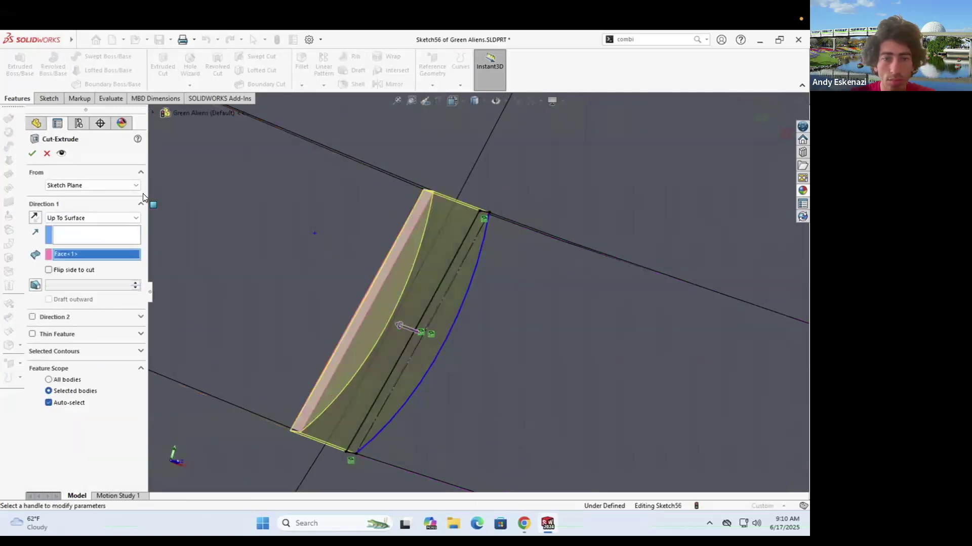
click(32, 154)
Step: Hide Axis1 running through the antenna
scroll(390, 287, up, 10)
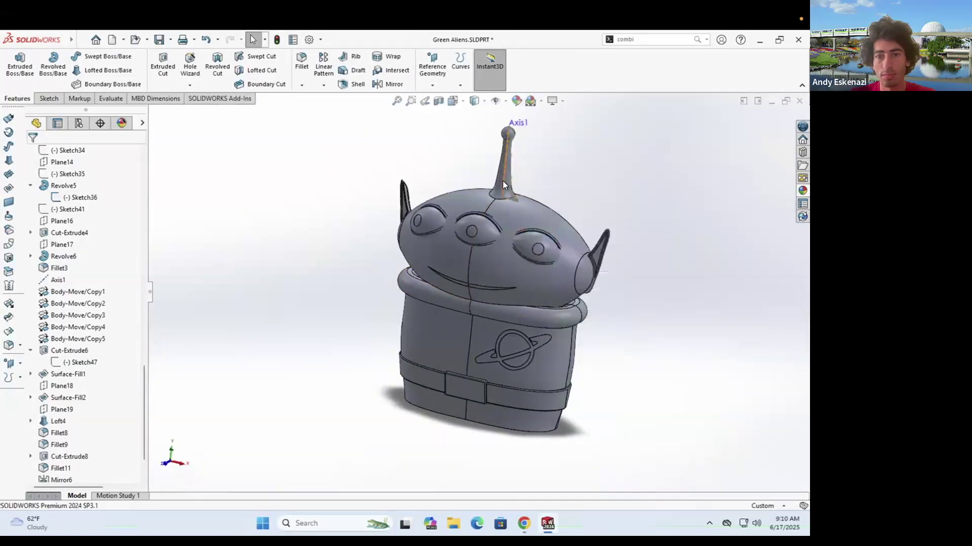
scroll(509, 181, down, 5)
scroll(475, 276, up, 6)
right_click(475, 241)
click(502, 227)
middle_drag(474, 283, 498, 291)
scroll(526, 304, down, 4)
Step: Combine the head and the three eye bodies into one solid with the Add operation
click(650, 39)
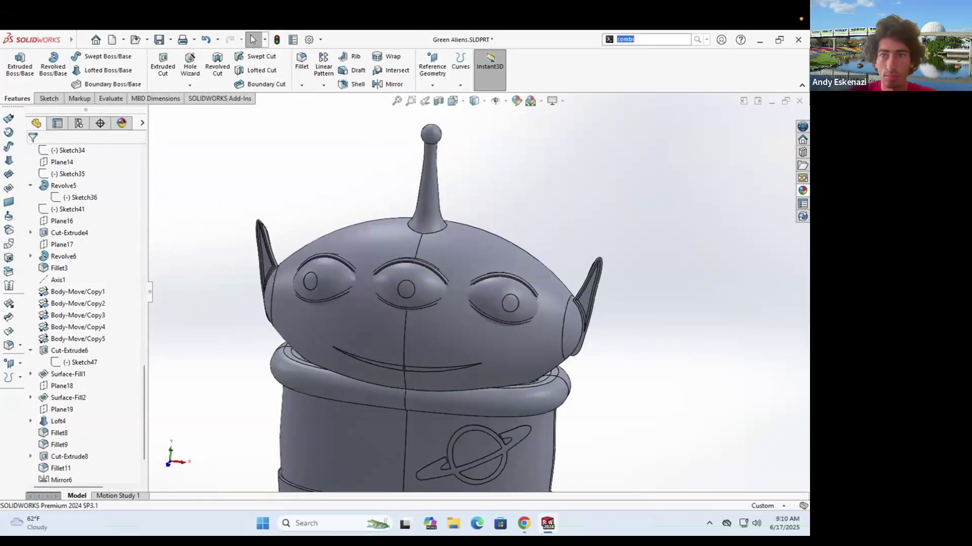
click(633, 53)
click(406, 289)
click(334, 281)
click(501, 299)
click(385, 334)
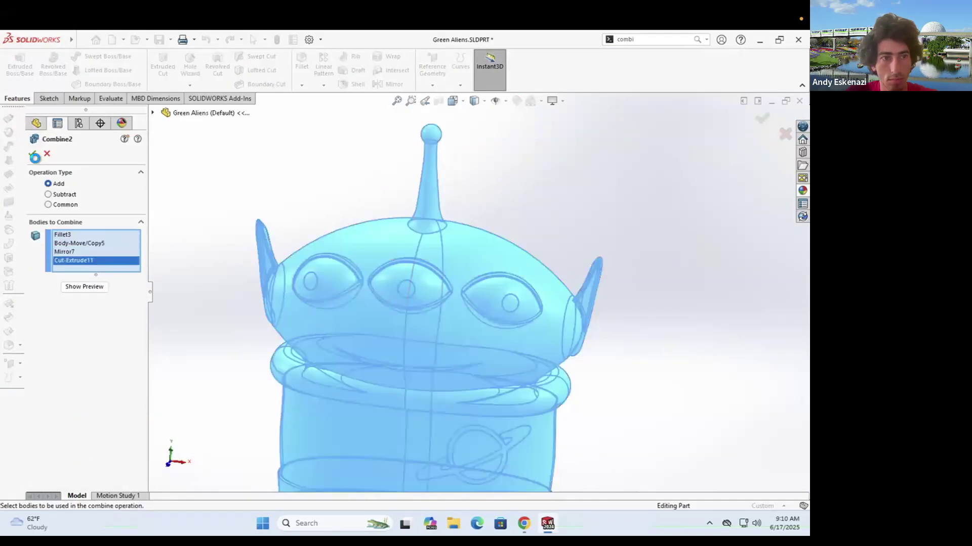
click(35, 156)
scroll(476, 296, up, 4)
middle_drag(445, 243, 431, 234)
scroll(444, 319, down, 2)
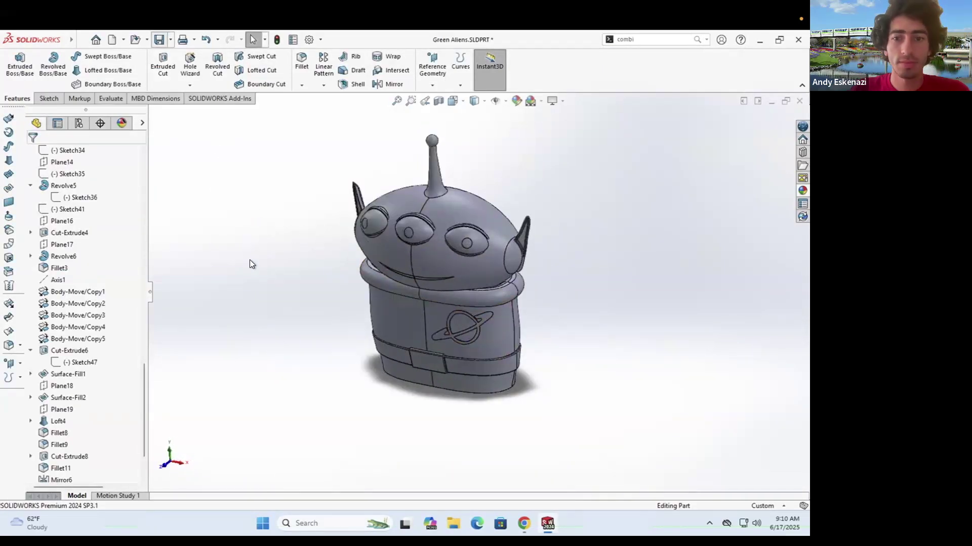
scroll(332, 265, down, 1)
middle_drag(431, 273, 471, 269)
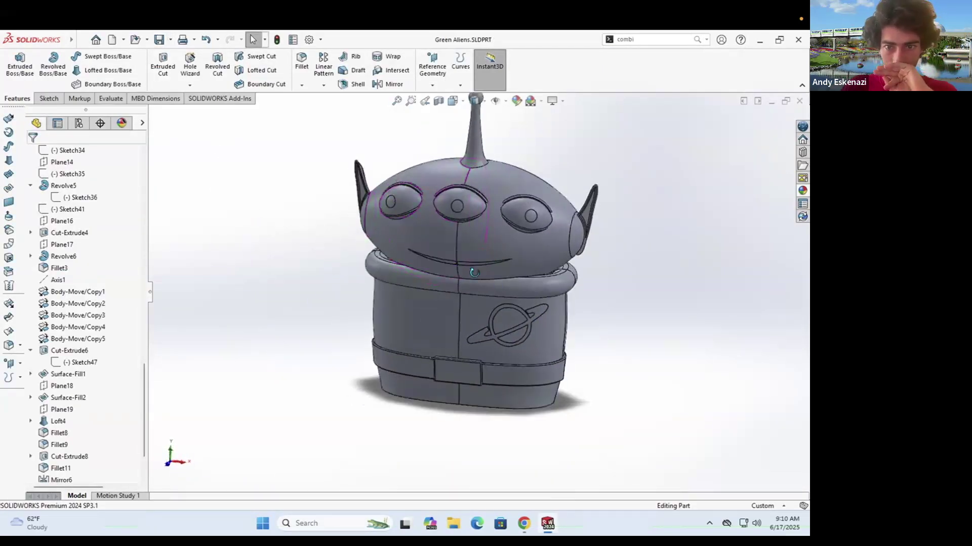
Step: Show Sketch1 and start a new sketch on the Front Plane for the arm
scroll(456, 271, up, 2)
scroll(74, 247, up, 5)
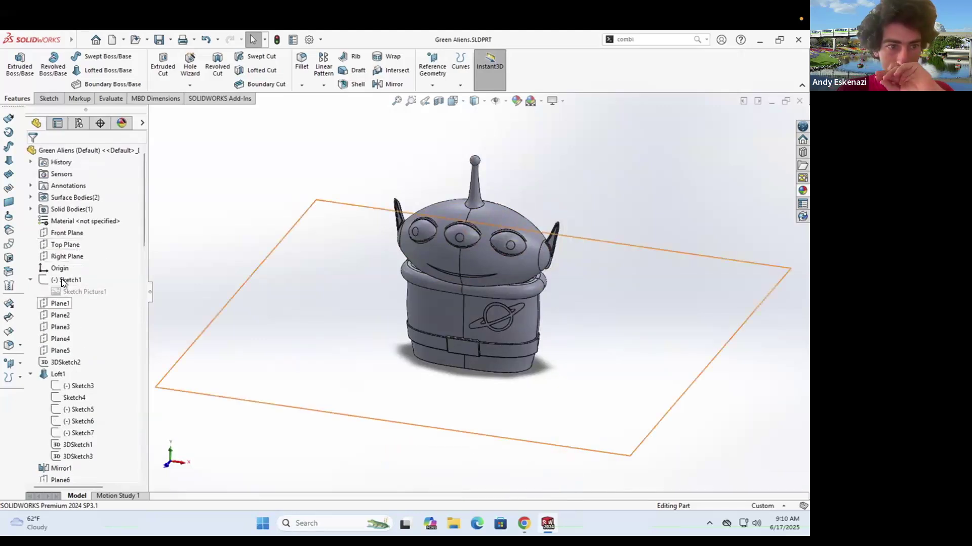
click(64, 281)
click(97, 256)
click(49, 98)
click(15, 67)
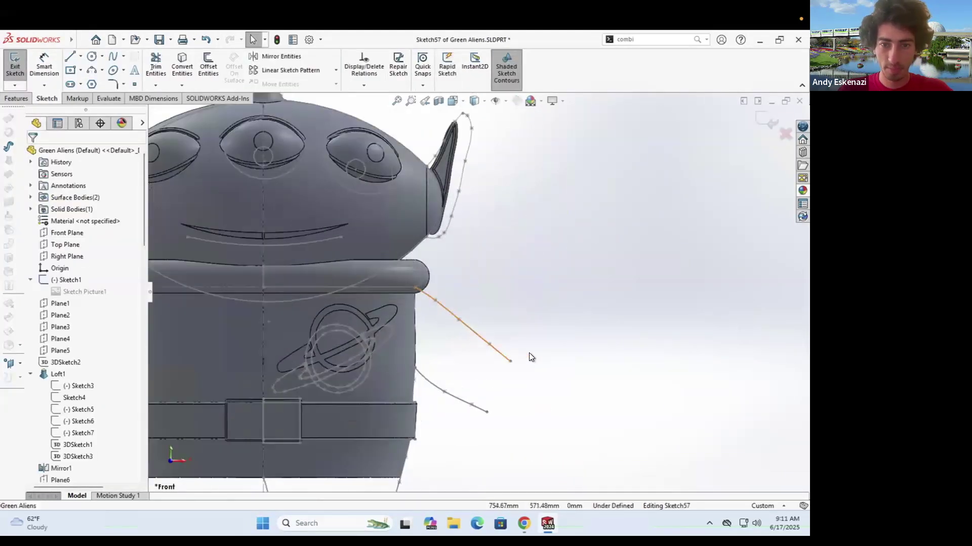
Step: Draw a spline from the body's side out between the upper and lower arm outline curves
click(415, 329)
click(446, 349)
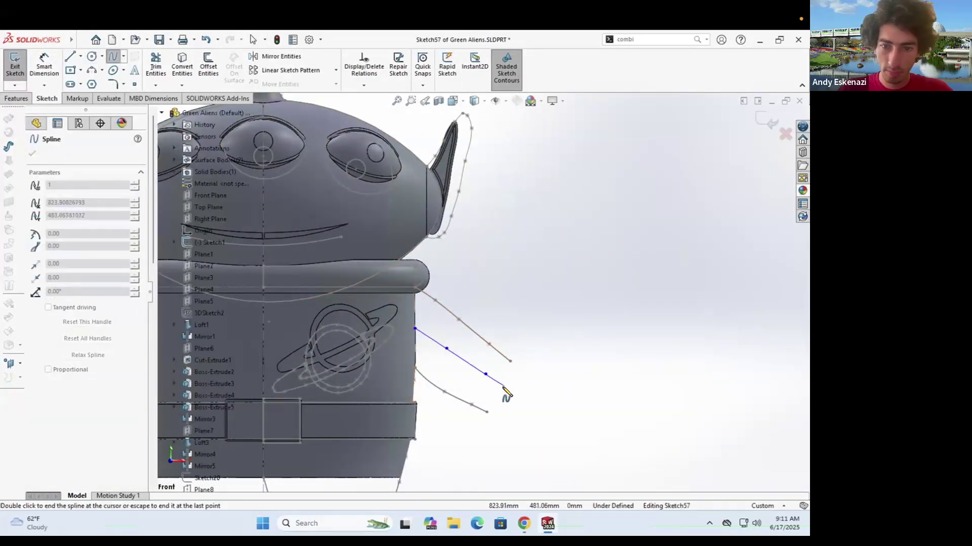
click(504, 388)
key(Escape)
scroll(521, 416, down, 2)
Step: Close the arm's outer end with lines from the spline's end to both outline curves, align them, and exit the sketch
key(l)
click(505, 336)
click(497, 376)
key(Escape)
click(500, 360)
ctrl+click(490, 386)
click(496, 368)
key(Escape)
scroll(510, 384, down, 3)
click(437, 333)
scroll(438, 332, up, 5)
middle_drag(438, 332, 404, 341)
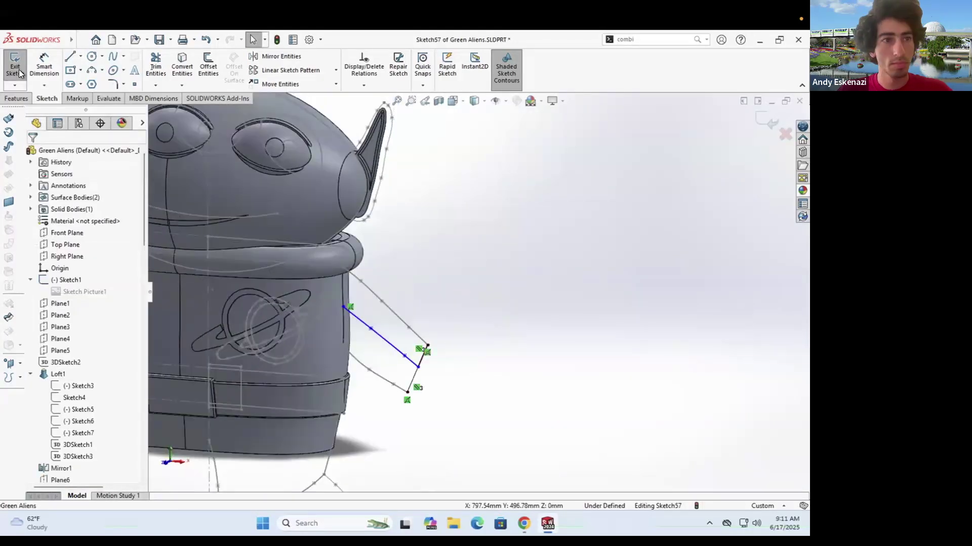
click(14, 66)
Step: Create a reference plane through the spline's start point at the body's side
click(438, 89)
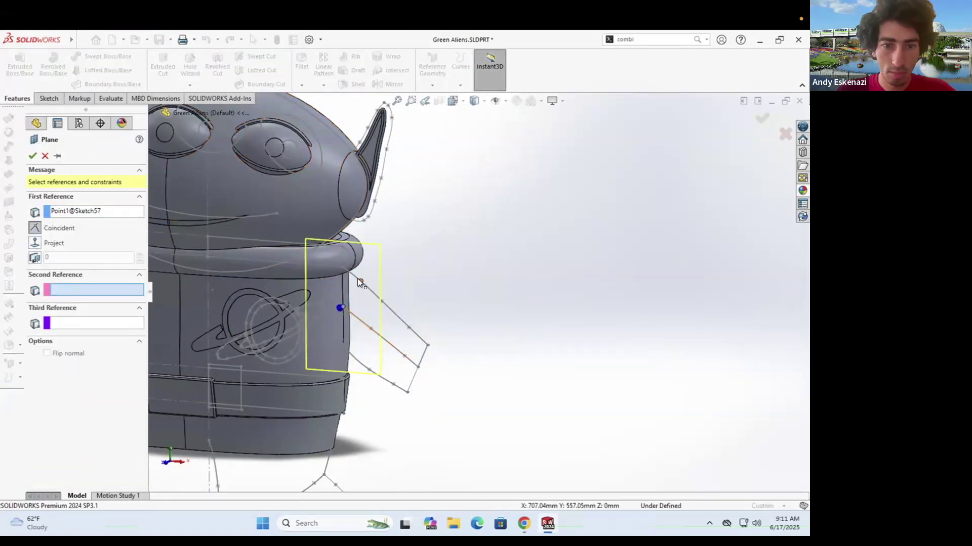
scroll(344, 281, down, 4)
click(361, 304)
mouse_move(369, 314)
middle_down()
mouse_move(347, 305)
mouse_move(372, 309)
middle_up()
key(Escape)
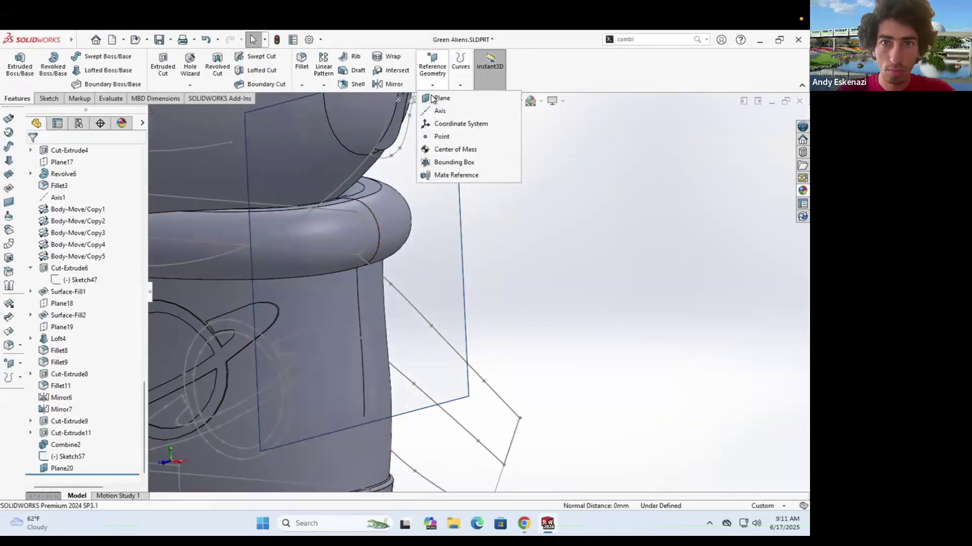
Step: Create reference planes across the arm's center spline at its two interior points
click(434, 98)
click(412, 383)
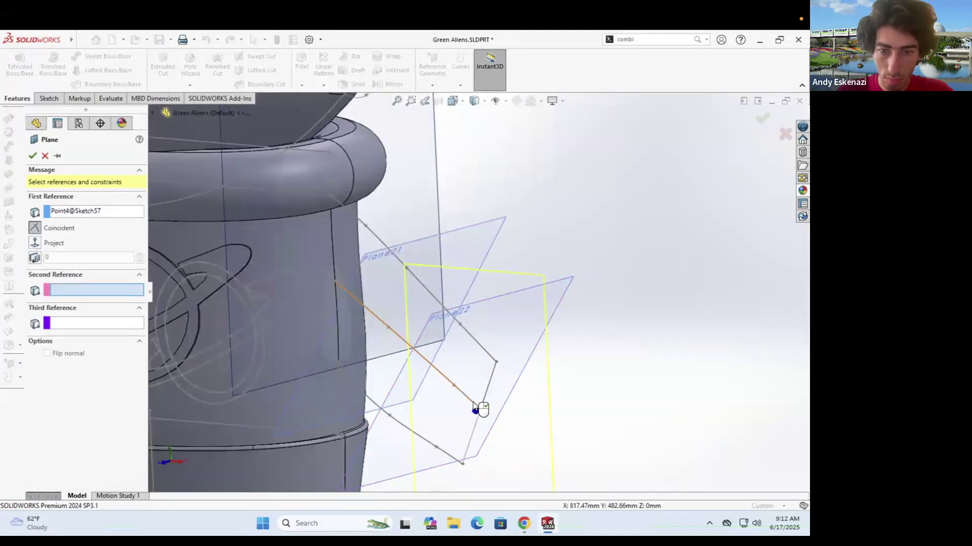
mouse_move(473, 404)
middle_down()
mouse_move(536, 356)
mouse_move(494, 423)
middle_up()
scroll(495, 423, down, 2)
mouse_move(493, 363)
middle_down()
mouse_move(476, 345)
mouse_move(355, 386)
middle_up()
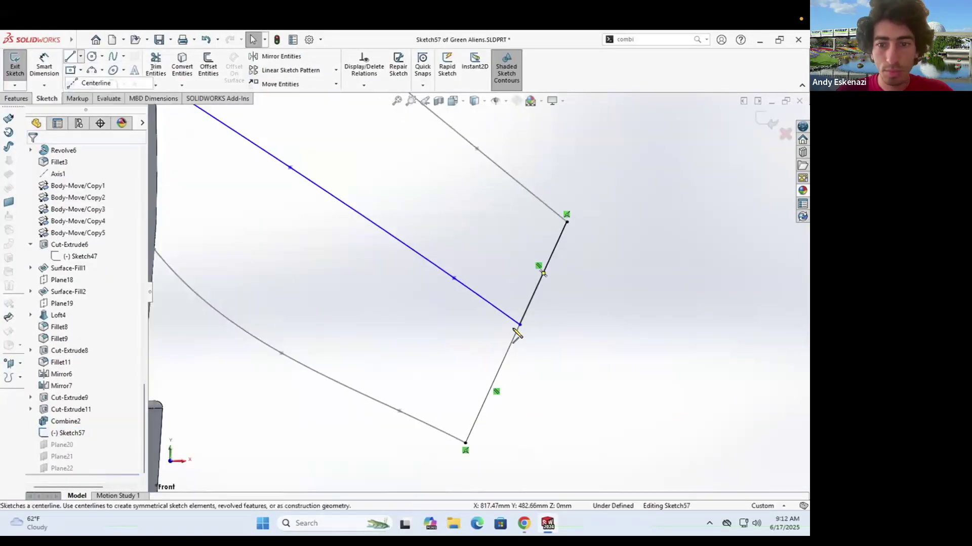
Step: Make the centerline from the spline's outer end perpendicular to the arm's end line, and create a reference plane at that endpoint
ctrl+click(509, 354)
click(34, 365)
click(15, 66)
click(432, 85)
click(442, 96)
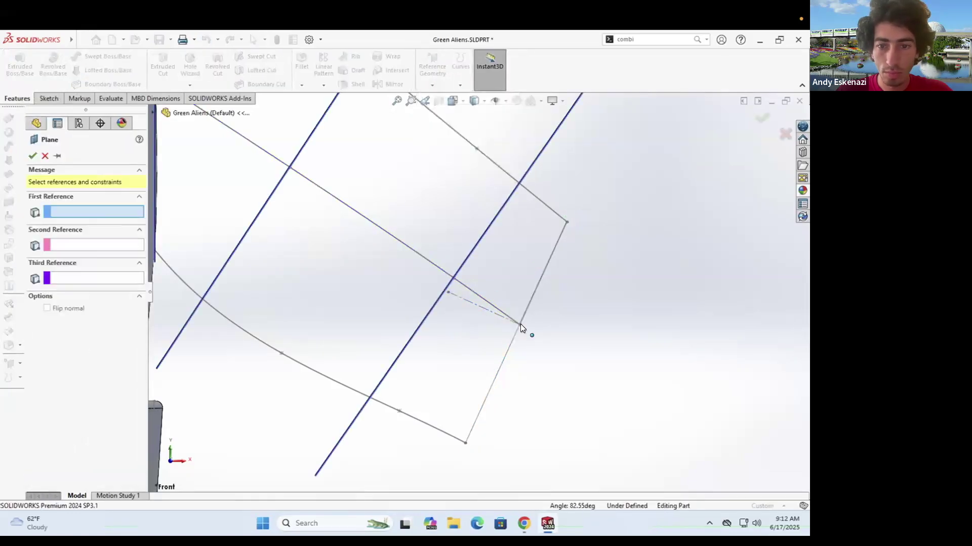
click(32, 156)
Step: Start a sketch on the reference plane at the arm's outer end
scroll(481, 291, up, 2)
middle_drag(429, 312, 394, 332)
click(49, 99)
click(15, 66)
click(496, 306)
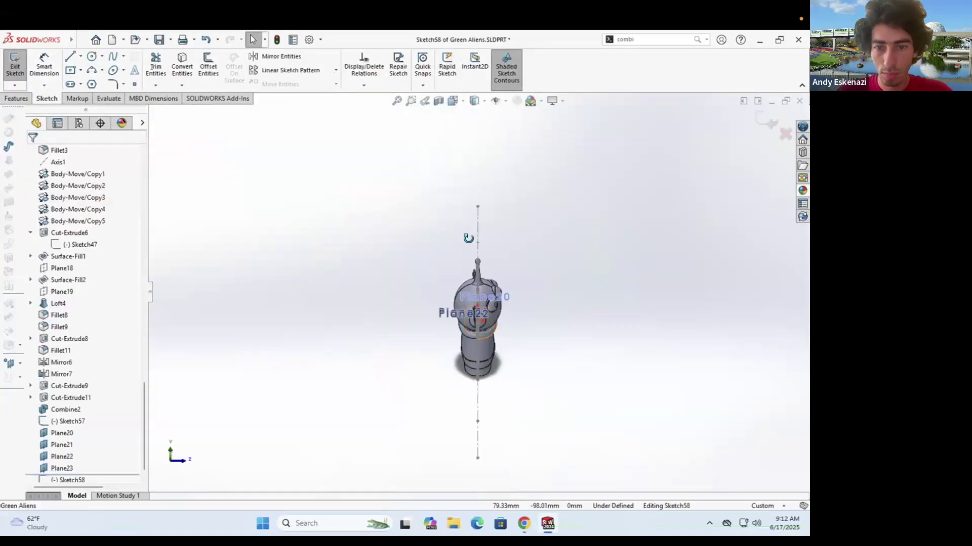
middle_drag(468, 238, 448, 273)
scroll(486, 323, down, 8)
Step: Draw a circle centered on the spline's end and reaching the upper outline's end, and exit the sketch
middle_drag(443, 334, 385, 323)
scroll(506, 324, down, 3)
click(91, 56)
click(541, 342)
click(556, 269)
middle_drag(506, 303, 572, 313)
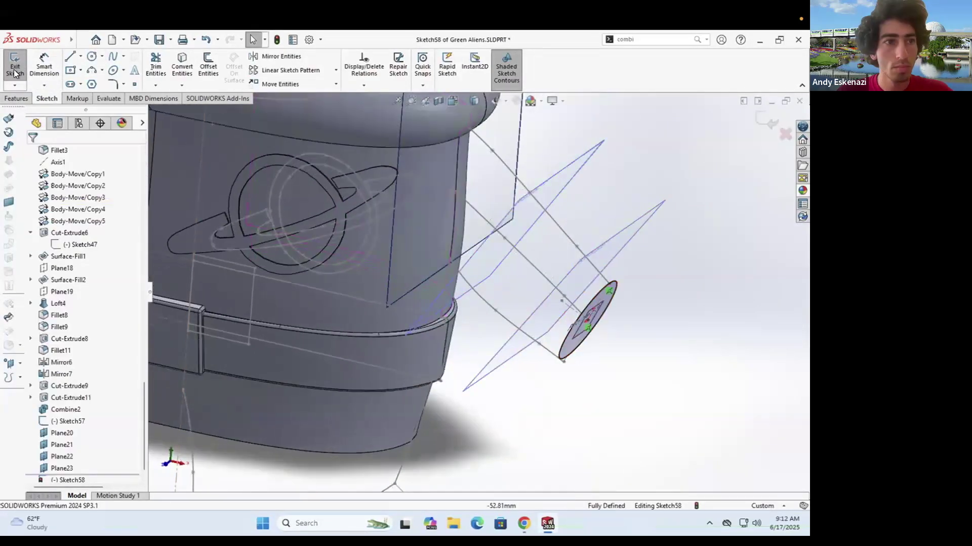
click(15, 66)
Step: Start a sketch on the reference plane through the spline's outer interior point
scroll(468, 295, up, 3)
click(16, 59)
click(517, 302)
mouse_move(497, 269)
middle_down()
mouse_move(505, 262)
mouse_move(480, 283)
mouse_move(496, 314)
mouse_move(499, 260)
mouse_move(490, 256)
middle_up()
scroll(488, 285, down, 5)
Step: Try to draw a circle around the spline point and relate it to the arm's upper outline, and undo it
click(92, 56)
click(496, 303)
click(501, 259)
key(Escape)
click(502, 256)
ctrl+click(505, 242)
key(Escape)
scroll(498, 260, up, 1)
key(ctrl+z)
Step: Draw a line from the spline point up toward the upper arm outline and pierce its end with that outline
click(473, 272)
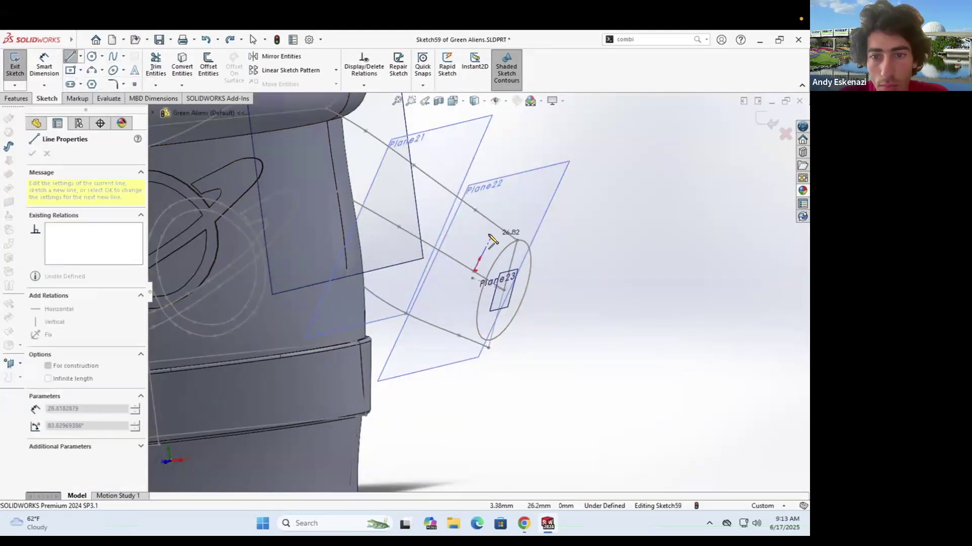
click(495, 225)
key(Escape)
click(495, 225)
ctrl+click(484, 216)
click(40, 351)
Step: Draw a centerline from the spline point down toward the lower arm outline and add a Pierce relation with that outline
click(80, 56)
click(95, 83)
click(474, 272)
click(454, 315)
key(Escape)
click(454, 315)
ctrl+click(448, 331)
click(58, 351)
Step: Draw a three-point arc between the upper and lower centerline ends, bulging toward the front of the figure
scroll(458, 233, down, 1)
click(92, 70)
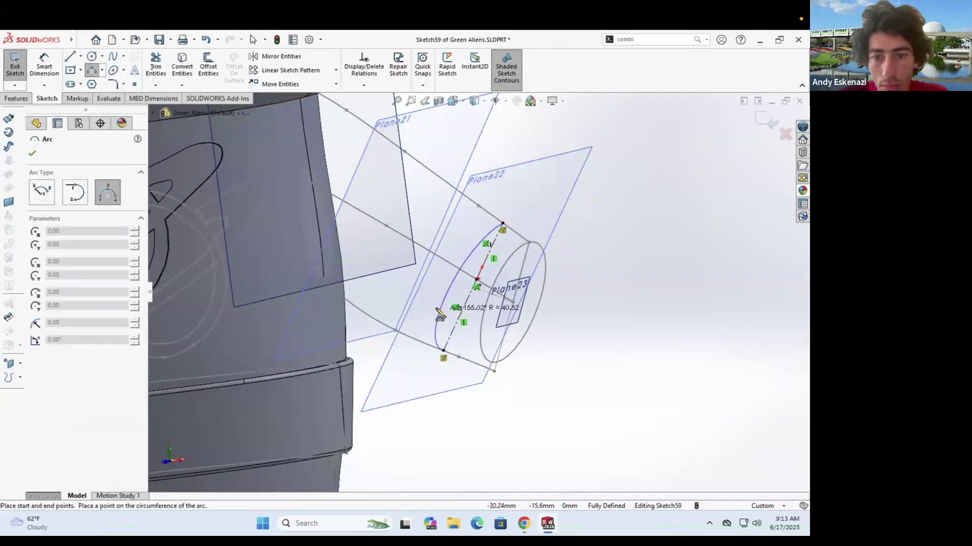
click(436, 310)
key(Escape)
scroll(380, 238, up, 8)
scroll(310, 237, down, 10)
middle_drag(379, 238, 545, 277)
Step: Close the arc with a straight line between its ends and exit the sketch
click(336, 260)
scroll(544, 277, up, 5)
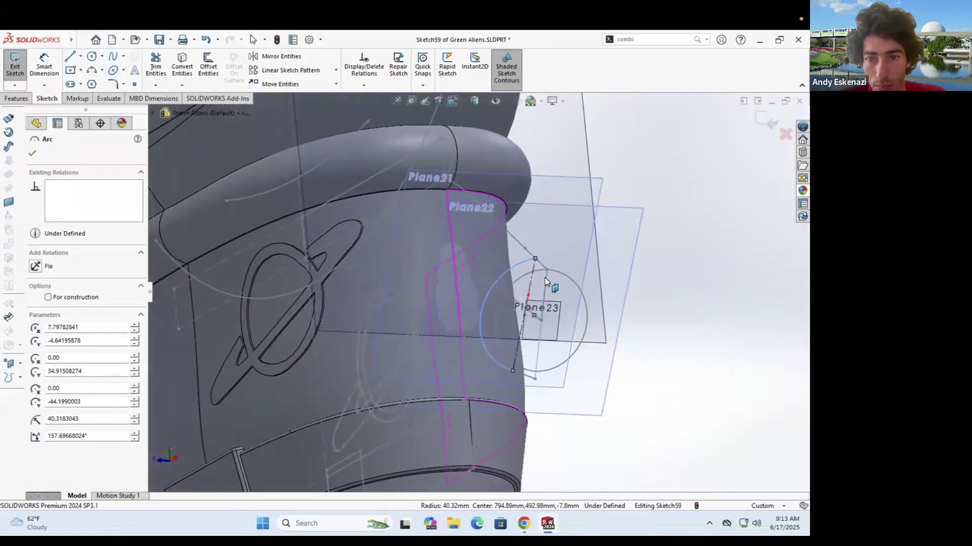
scroll(541, 274, down, 3)
key(Escape)
key(l)
click(488, 445)
click(766, 120)
Step: Reopen the circle sketch at the arm's outer end, convert the circle to construction geometry, and exit the sketch
click(574, 274)
click(587, 238)
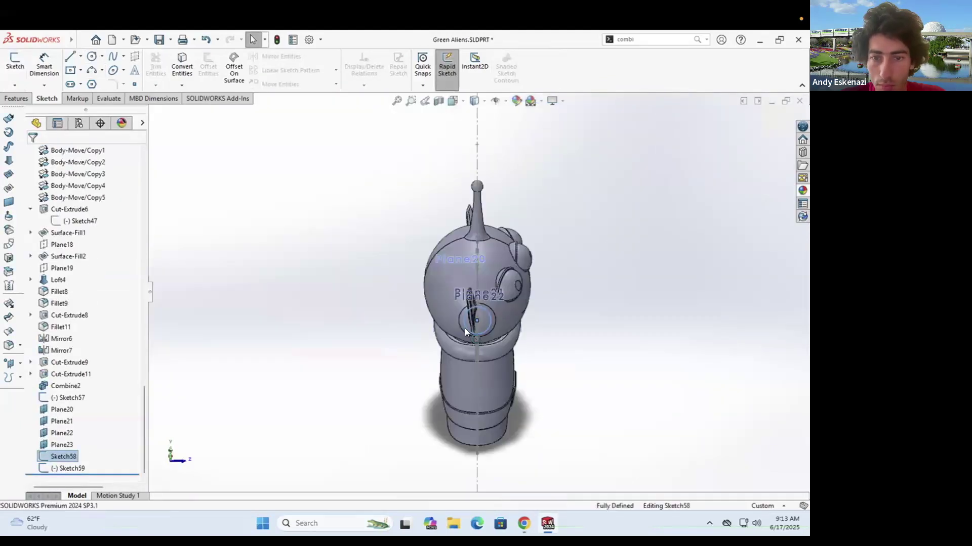
click(402, 265)
click(429, 239)
mouse_move(405, 266)
middle_down()
mouse_move(447, 302)
mouse_move(329, 303)
middle_up()
scroll(447, 303, up, 8)
scroll(455, 311, down, 9)
key(l)
click(525, 258)
key(Escape)
mouse_move(496, 392)
middle_down()
mouse_move(494, 363)
mouse_move(505, 390)
middle_up()
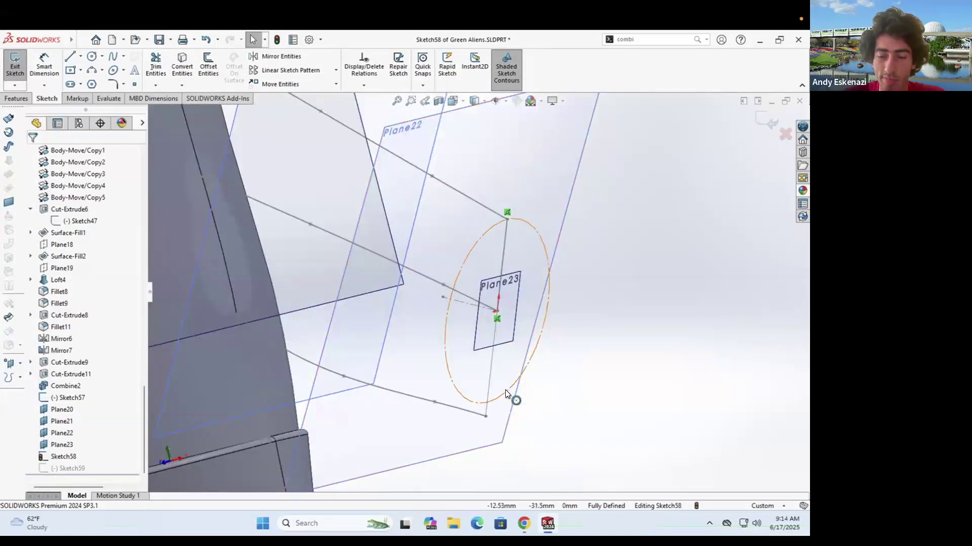
right_click(505, 389)
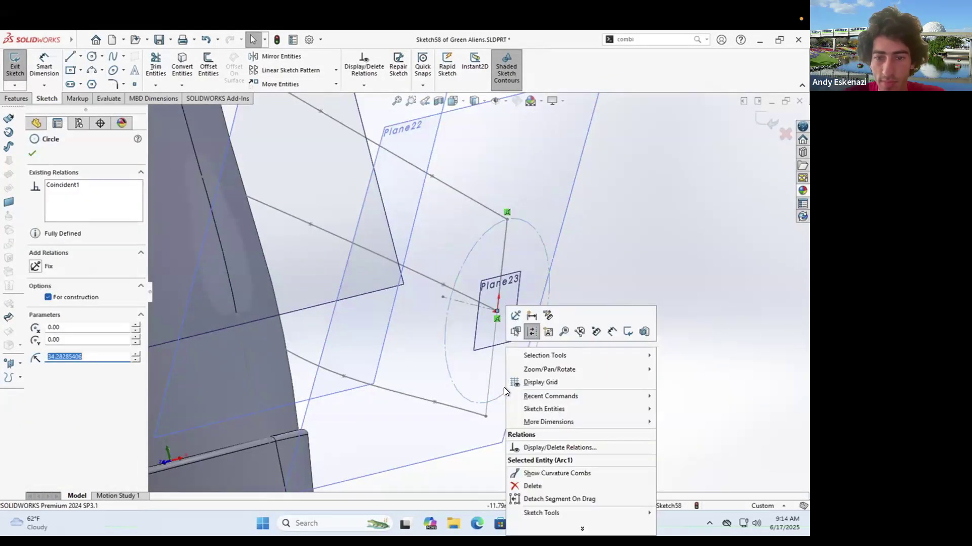
click(23, 62)
Step: Reopen the half-round profile on the outer interior plane, constrain its geometry, and rebuild the model
click(485, 290)
click(511, 263)
scroll(648, 425, down, 4)
click(571, 323)
ctrl+click(550, 370)
click(577, 340)
scroll(552, 331, down, 4)
drag(527, 319, 527, 320)
key(ctrl+b)
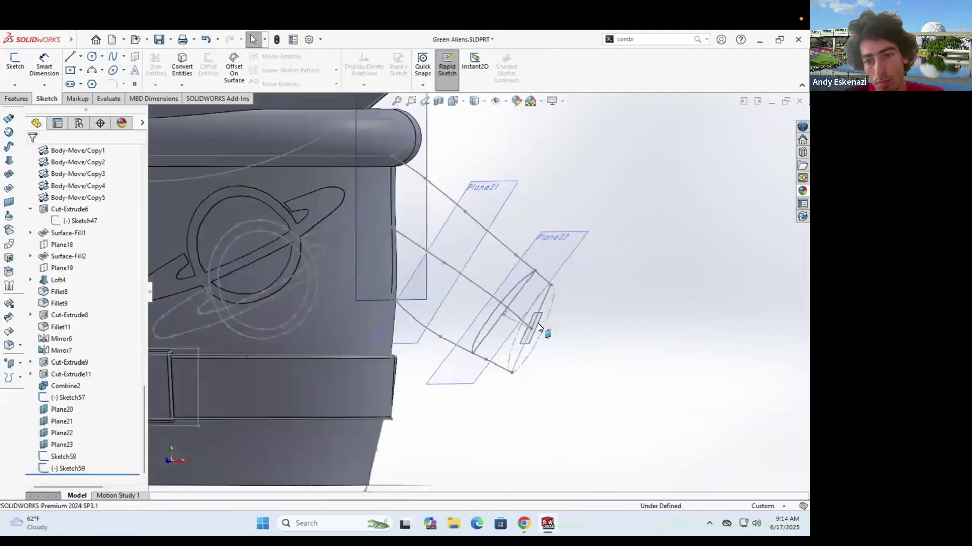
Step: Edit the outer-end sketch to add an arc over the construction circle's front half and a closing diameter line, then exit
right_click(553, 290)
click(580, 262)
scroll(450, 275, down, 4)
mouse_move(450, 274)
middle_down()
mouse_move(511, 298)
mouse_move(486, 303)
middle_up()
scroll(561, 333, down, 4)
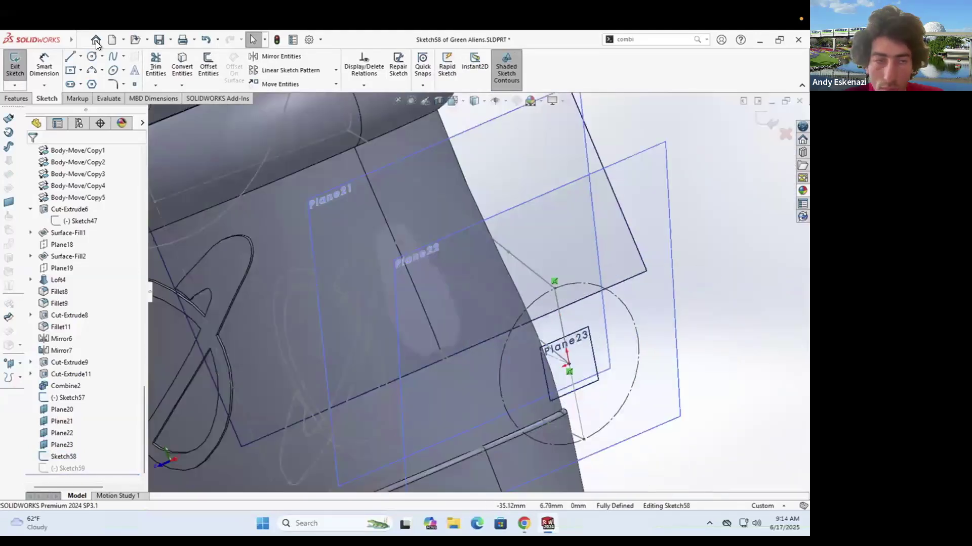
click(91, 71)
click(554, 288)
click(71, 56)
click(584, 439)
click(554, 288)
key(Escape)
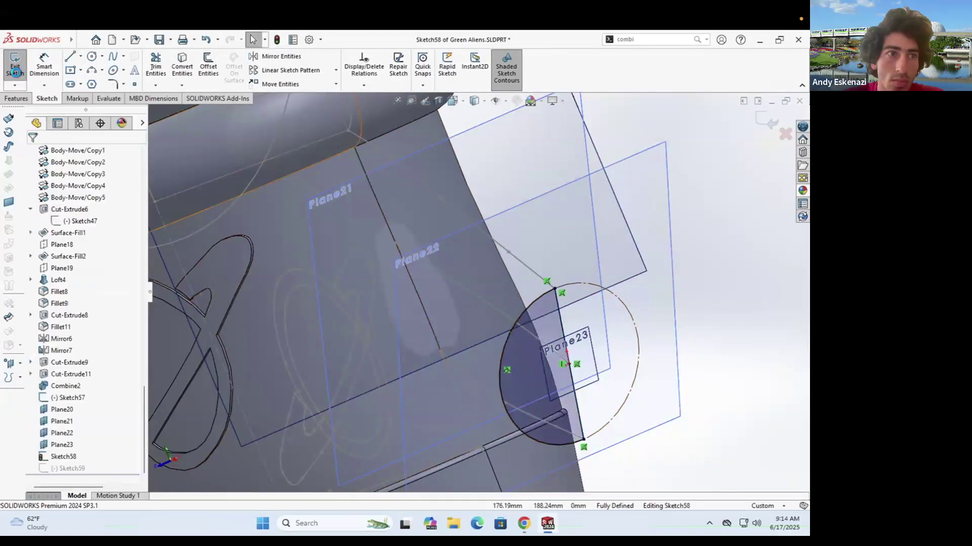
key(ctrl+b)
Step: Start a sketch on the inner interior plane and draw a centerline from the spline point toward the upper arm outline
scroll(521, 294, up, 4)
click(436, 329)
click(463, 297)
scroll(458, 306, down, 4)
click(80, 56)
click(96, 82)
click(484, 329)
click(489, 294)
key(Escape)
Step: Draw a centerline from the spline point toward the lower outline, and pierce the upper centerline's end with the upper outline
click(80, 57)
click(96, 83)
click(484, 329)
click(478, 365)
key(Escape)
click(500, 292)
click(499, 284)
ctrl+click(489, 294)
click(36, 353)
Step: Add a Pierce relation between the lower centerline's end and the lower arm outline
key(Escape)
click(477, 365)
ctrl+click(490, 395)
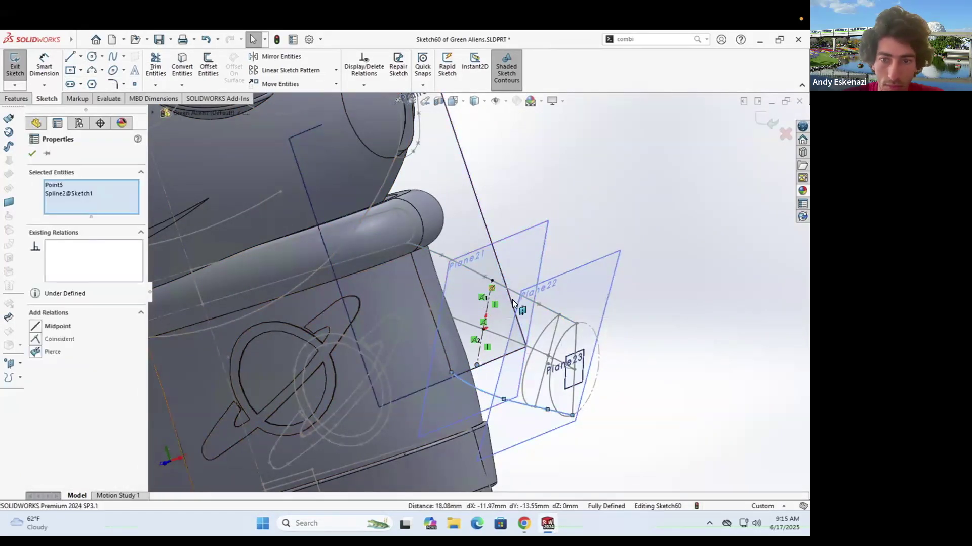
click(36, 352)
Step: Draw a three-point arc between the ends of the two centerlines on the inner interior plane
click(91, 70)
scroll(524, 321, down, 1)
scroll(382, 295, up, 5)
middle_drag(457, 331, 458, 306)
scroll(382, 295, down, 5)
click(334, 278)
key(Escape)
click(437, 226)
click(410, 366)
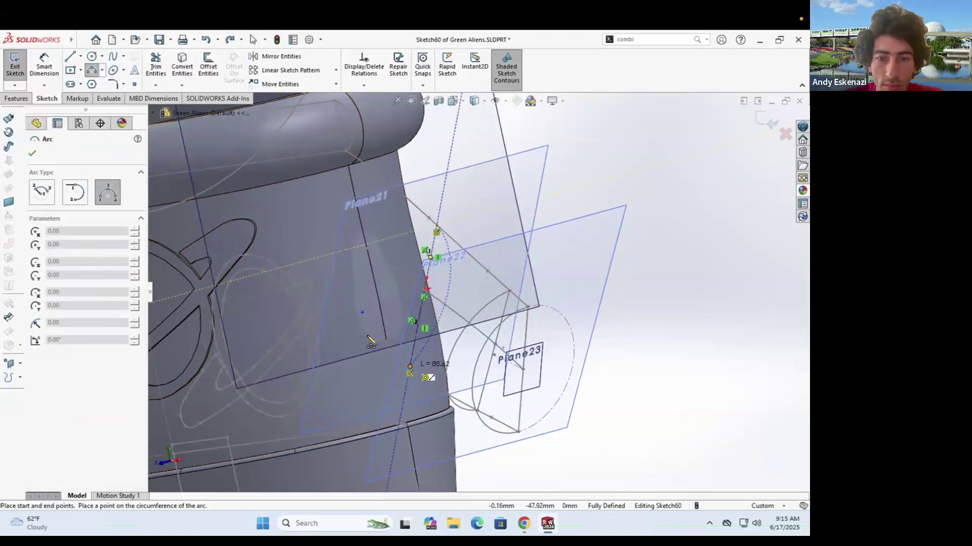
Step: Close the inner arm profile with a straight line between the arc's ends and exit the sketch
click(70, 56)
click(436, 226)
click(410, 366)
key(Escape)
scroll(405, 258, up, 3)
mouse_move(402, 254)
middle_down()
mouse_move(475, 271)
mouse_move(342, 216)
middle_up()
click(14, 66)
Step: Start a sketch on the plane at the body's side and draw a vertical line between the upper and lower arm outlines' starts
click(14, 66)
click(357, 180)
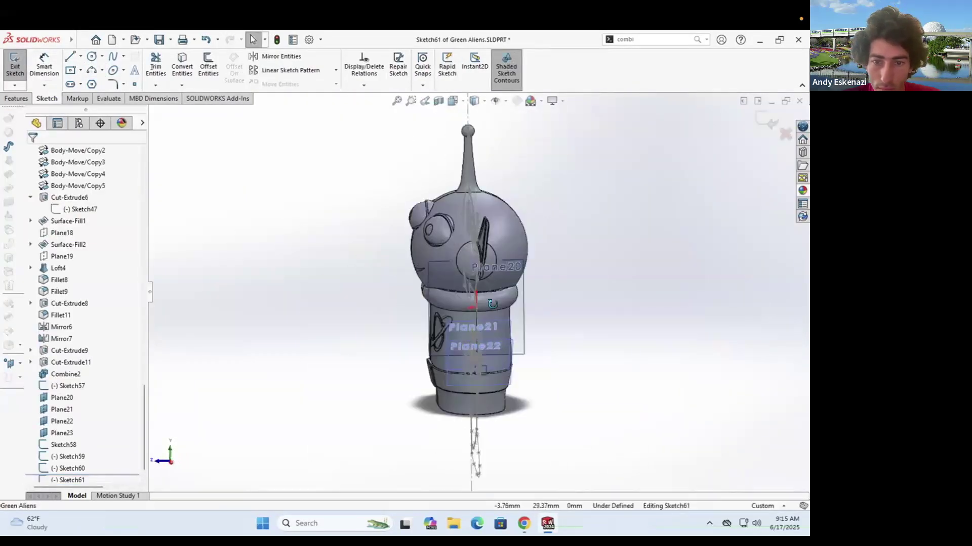
middle_drag(475, 269, 536, 283)
scroll(476, 283, down, 5)
click(72, 58)
click(457, 252)
click(451, 418)
key(Escape)
Step: Draw a three-point arc between the vertical line's ends, bulging toward the figure's front, and exit the sketch
click(92, 70)
click(457, 252)
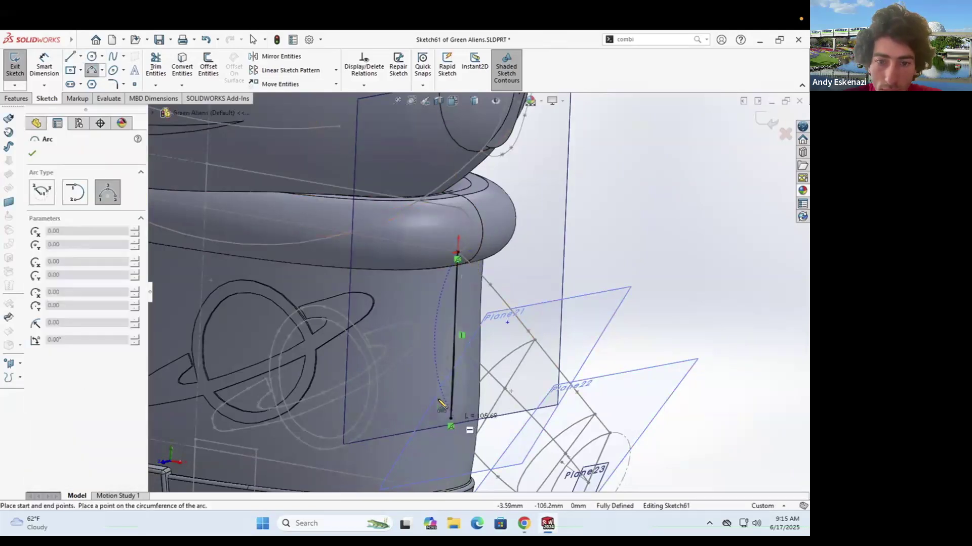
click(407, 374)
key(Escape)
middle_drag(412, 335, 455, 357)
scroll(464, 328, up, 3)
click(15, 66)
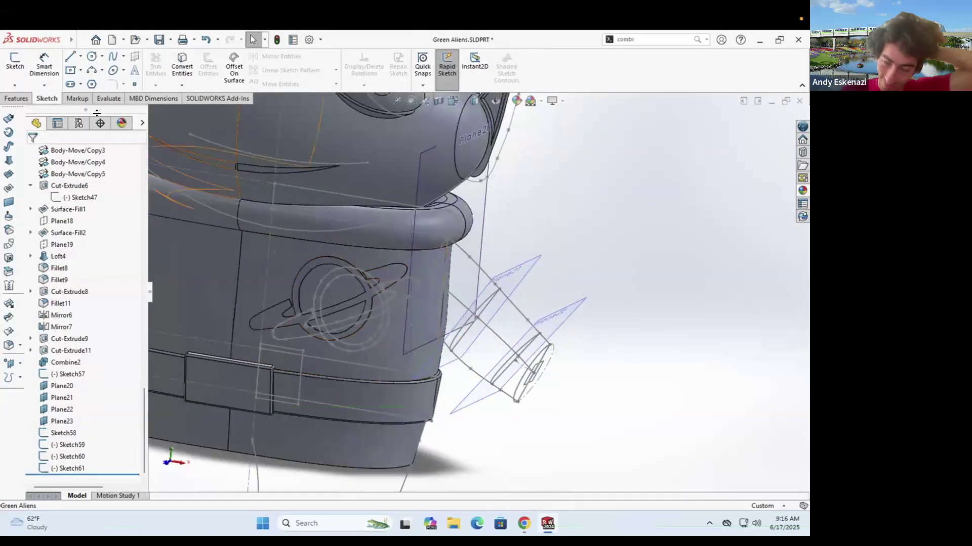
Step: Draw a 3D sketch spline along the arm's upper outline, through the profiles' upper ends from the body to the wrist, and exit the sketch
click(113, 57)
scroll(444, 256, down, 4)
click(500, 257)
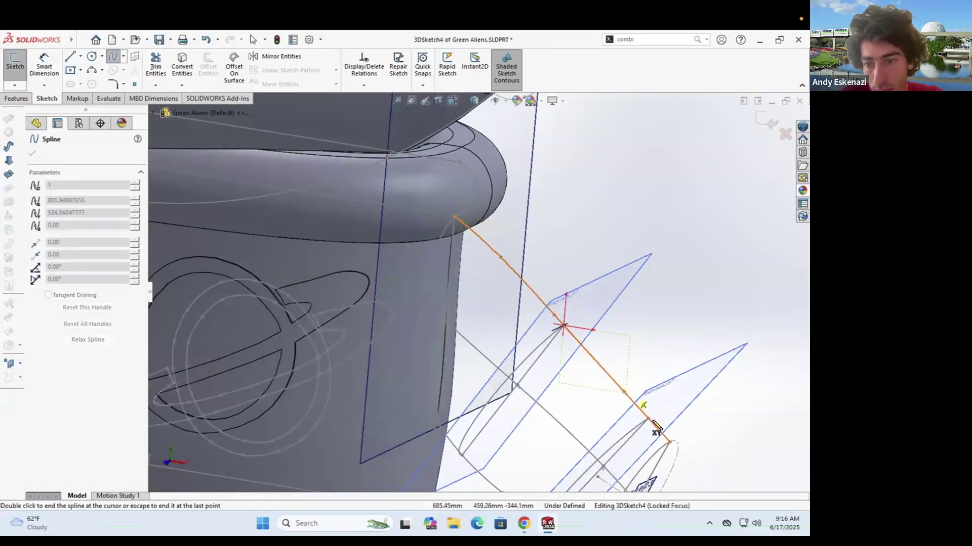
click(624, 392)
scroll(689, 427, down, 5)
click(637, 465)
key(Escape)
scroll(479, 295, up, 4)
click(16, 73)
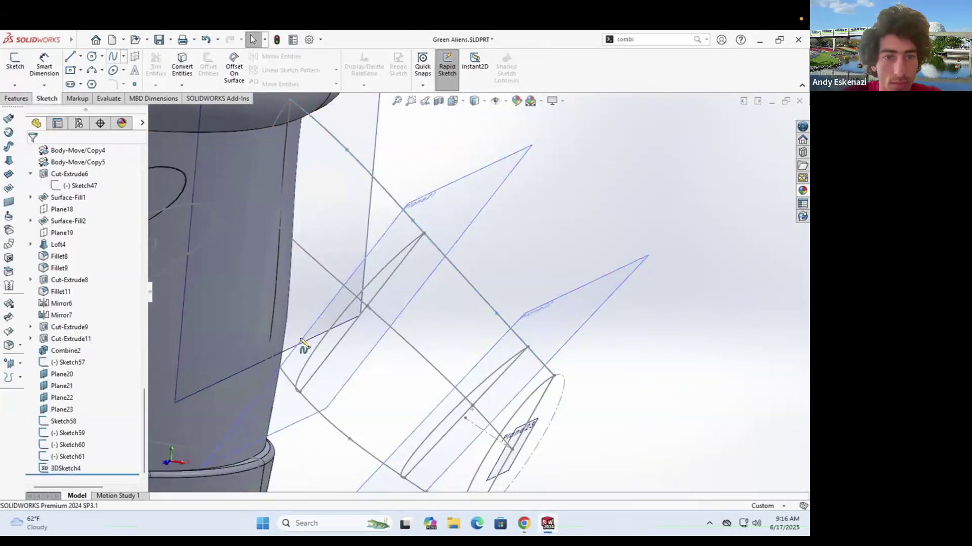
Step: Draw a spline in a new 3D sketch through the profiles' lower ends, from the body to the wrist, and exit the sketch
scroll(301, 340, down, 2)
mouse_move(313, 267)
middle_down()
mouse_move(299, 382)
mouse_move(308, 354)
middle_up()
scroll(313, 362, up, 3)
scroll(308, 353, down, 2)
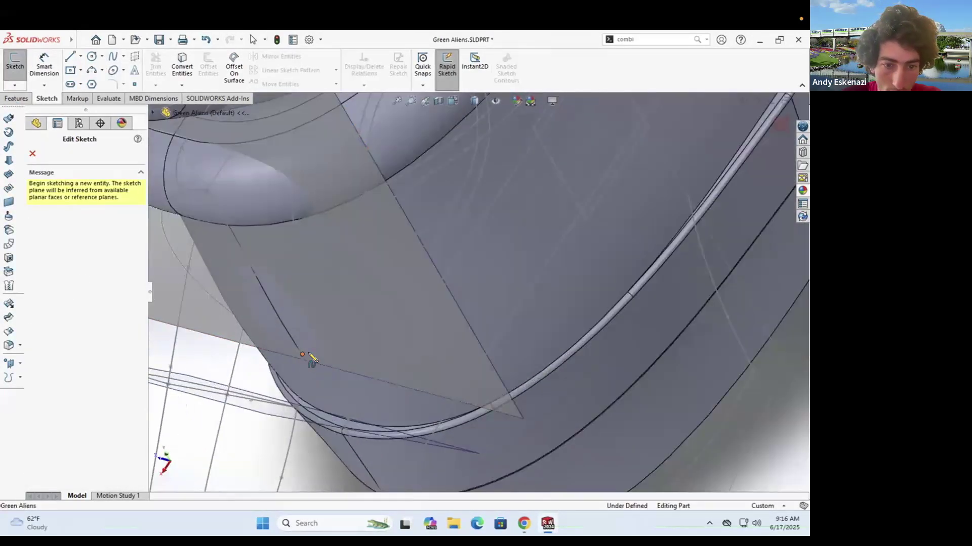
click(309, 353)
click(15, 66)
click(14, 85)
click(31, 109)
mouse_move(352, 300)
middle_down()
mouse_move(465, 358)
mouse_move(445, 323)
middle_up()
click(112, 56)
scroll(398, 274, down, 7)
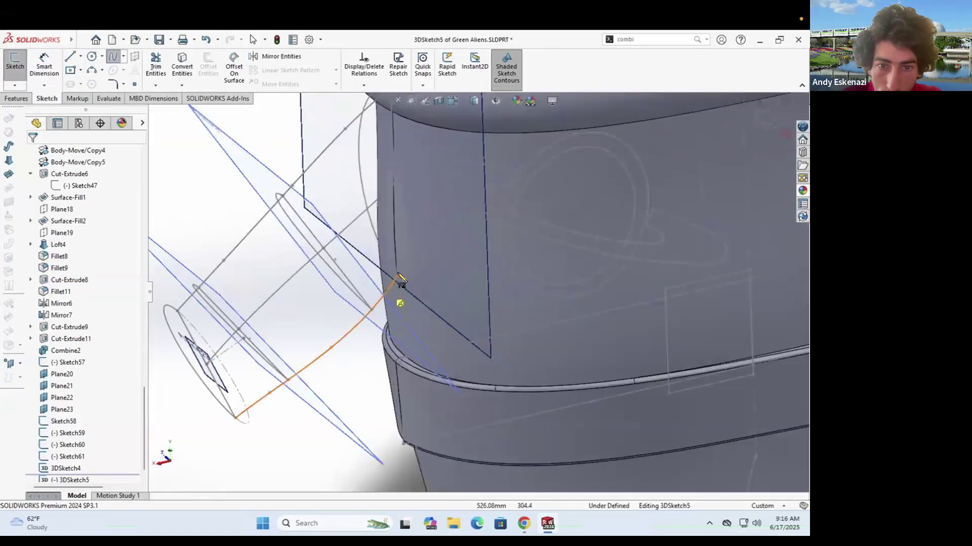
click(397, 275)
click(235, 418)
key(Escape)
click(15, 66)
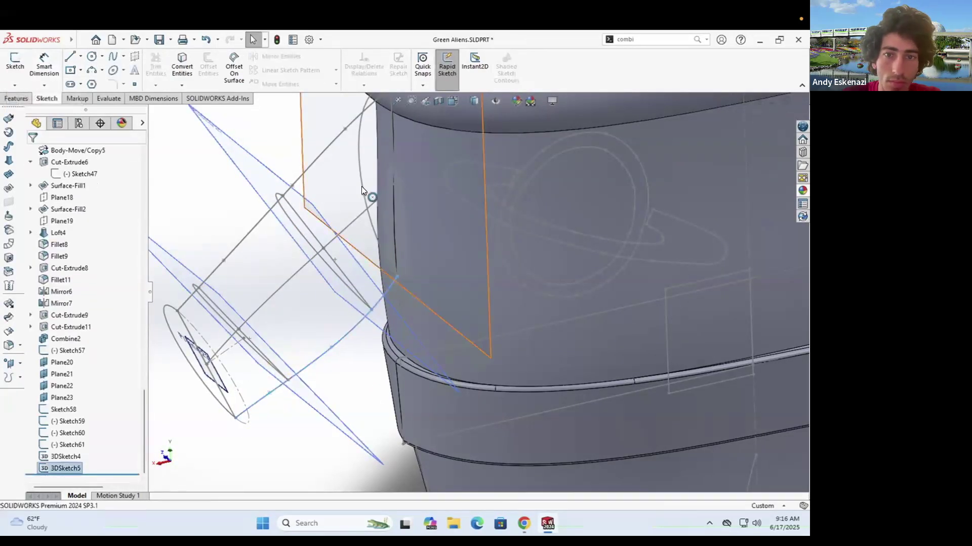
Step: Loft the half-round arm profiles from the body side to the wrist, using the upper and lower 3D splines as guide curves
scroll(369, 197, up, 4)
click(16, 99)
click(106, 69)
mouse_move(217, 225)
middle_down()
mouse_move(360, 221)
mouse_move(351, 225)
middle_up()
click(354, 216)
scroll(401, 251, down, 2)
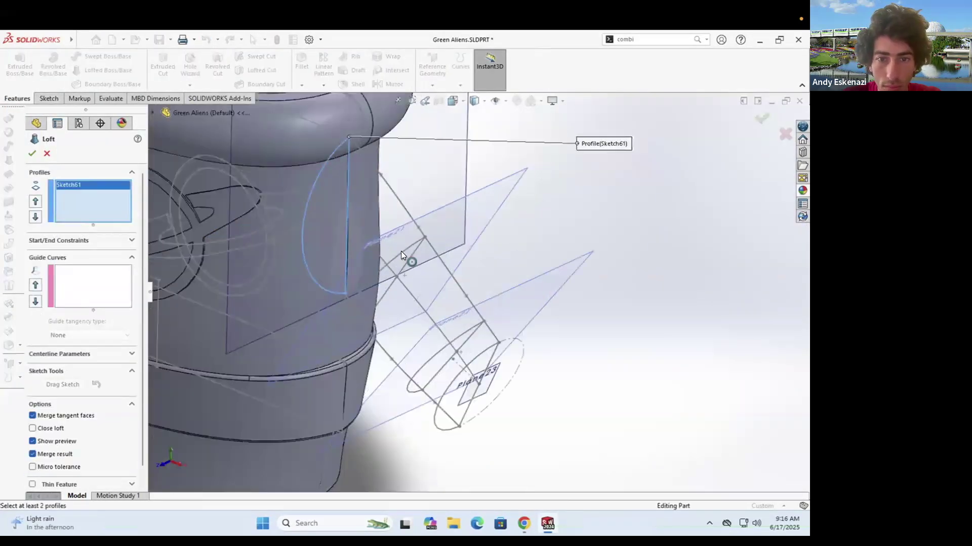
click(464, 332)
click(478, 353)
scroll(204, 457, down, 10)
click(203, 466)
click(202, 477)
click(32, 153)
Step: Hide the reference planes that are still displayed around the lofted arm
scroll(501, 284, up, 3)
mouse_move(486, 258)
middle_down()
mouse_move(503, 258)
mouse_move(513, 276)
middle_up()
right_click(514, 285)
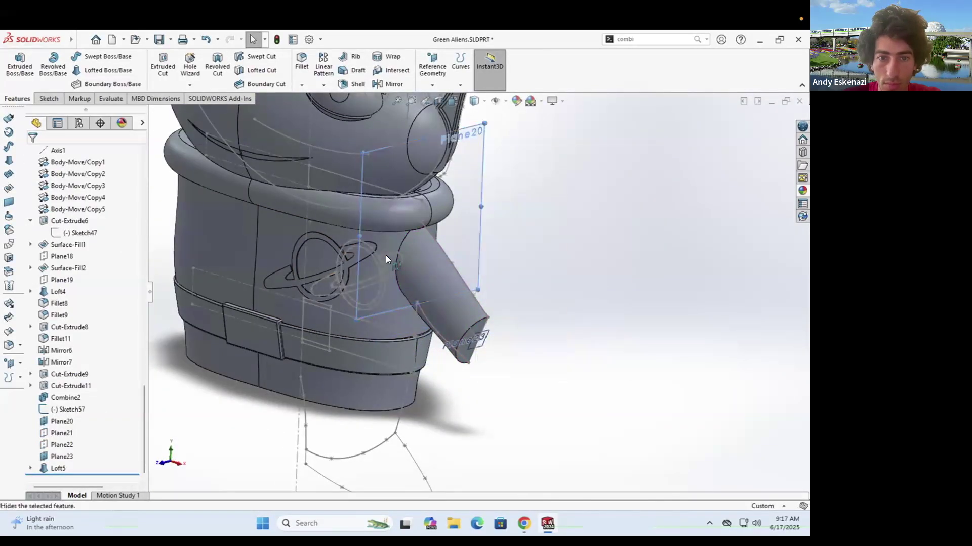
right_click(430, 274)
click(441, 261)
right_click(422, 309)
click(431, 295)
right_click(487, 333)
click(498, 319)
Step: Start a sketch on the arm's end face next to the body and convert that face's outline into sketch entities
middle_drag(441, 345, 476, 330)
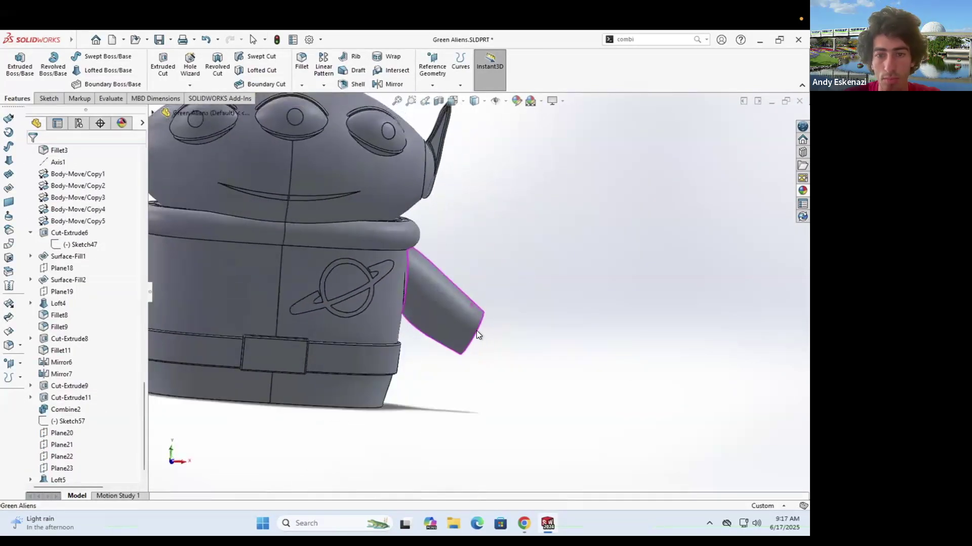
scroll(358, 273, down, 5)
scroll(478, 293, down, 4)
middle_drag(478, 293, 485, 172)
click(49, 98)
click(19, 65)
click(489, 299)
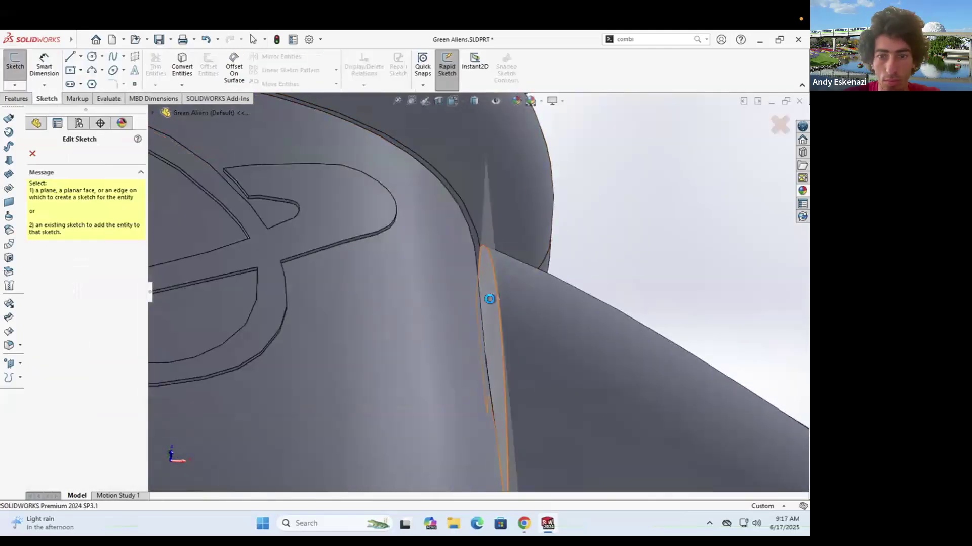
scroll(557, 313, down, 5)
click(183, 65)
click(460, 284)
click(34, 153)
Step: Extrude the converted outline up to the body's side surface to close the gap between arm and body
click(18, 99)
click(20, 64)
click(86, 217)
click(429, 299)
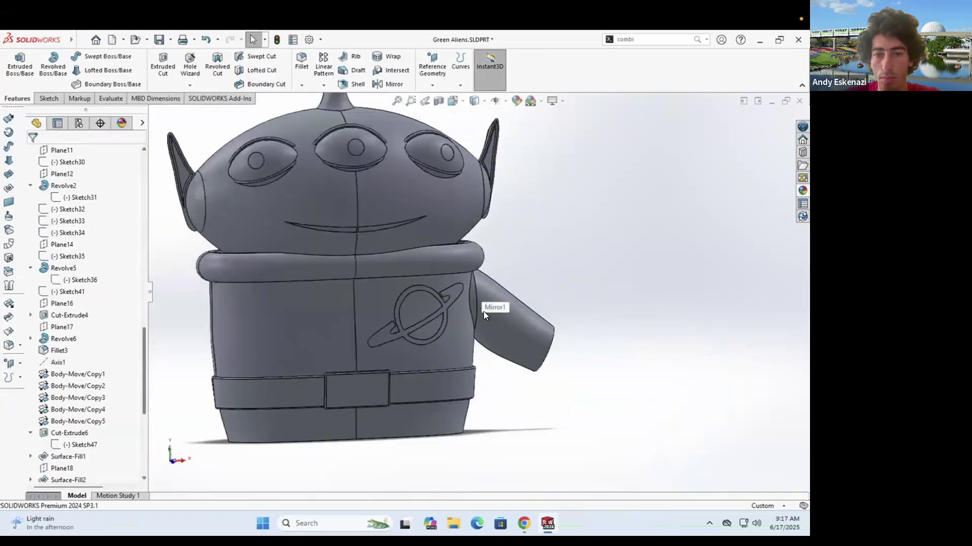
scroll(484, 311, up, 4)
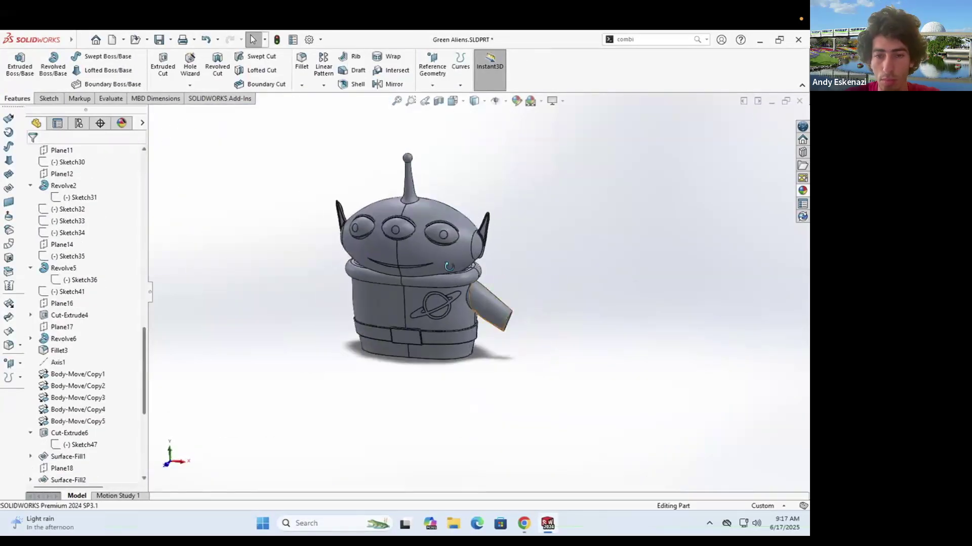
middle_drag(484, 311, 395, 293)
scroll(445, 283, down, 6)
click(389, 84)
click(455, 267)
middle_drag(455, 266, 216, 304)
click(47, 152)
right_click(427, 263)
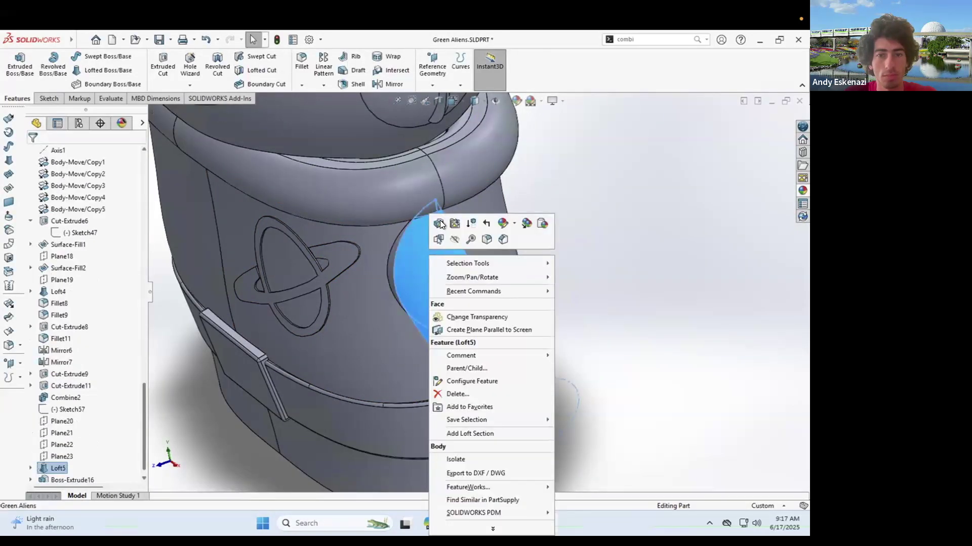
click(438, 225)
click(46, 153)
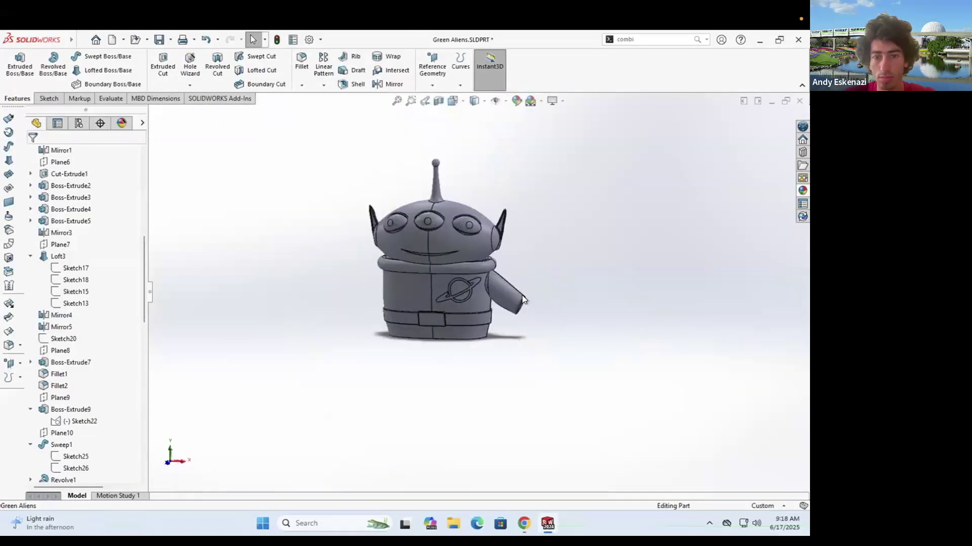
Step: Switch to Chrome and open the Kingdom Hearts Wiki Little Green Men image to examine the alien's arms and hands
scroll(521, 295, down, 5)
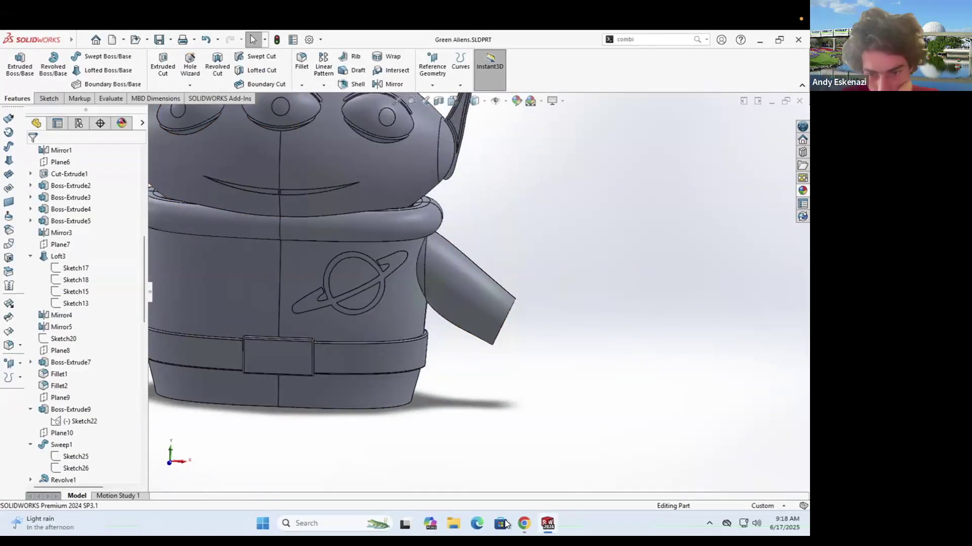
click(524, 523)
click(591, 214)
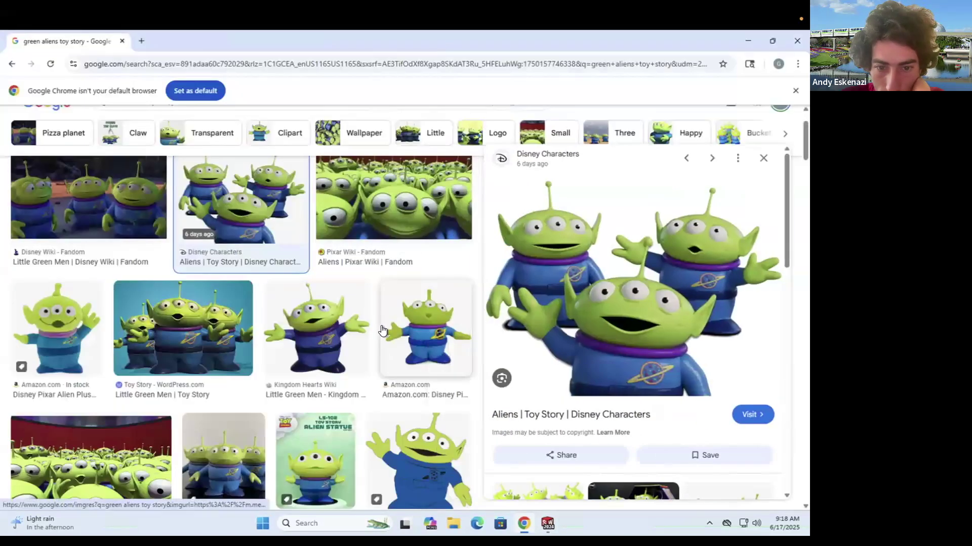
click(327, 346)
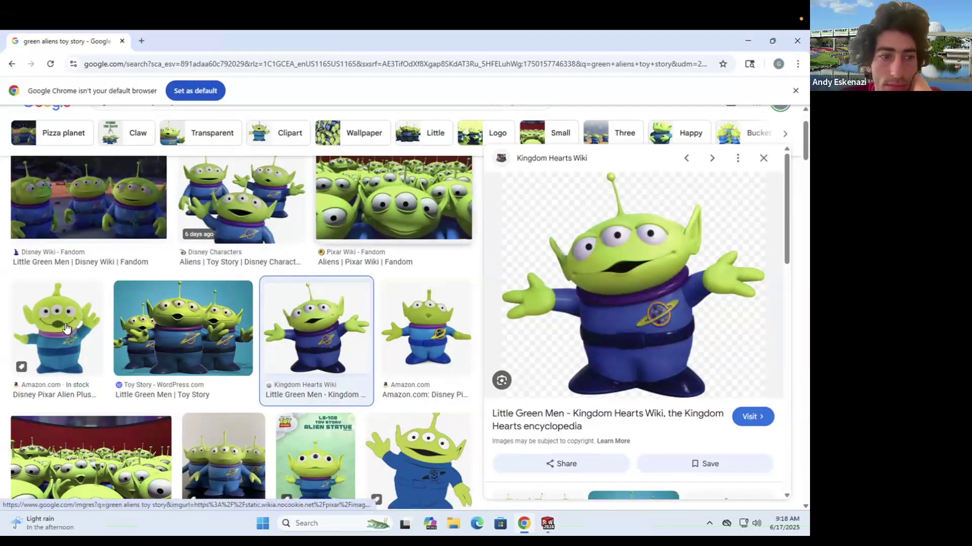
click(772, 40)
click(500, 187)
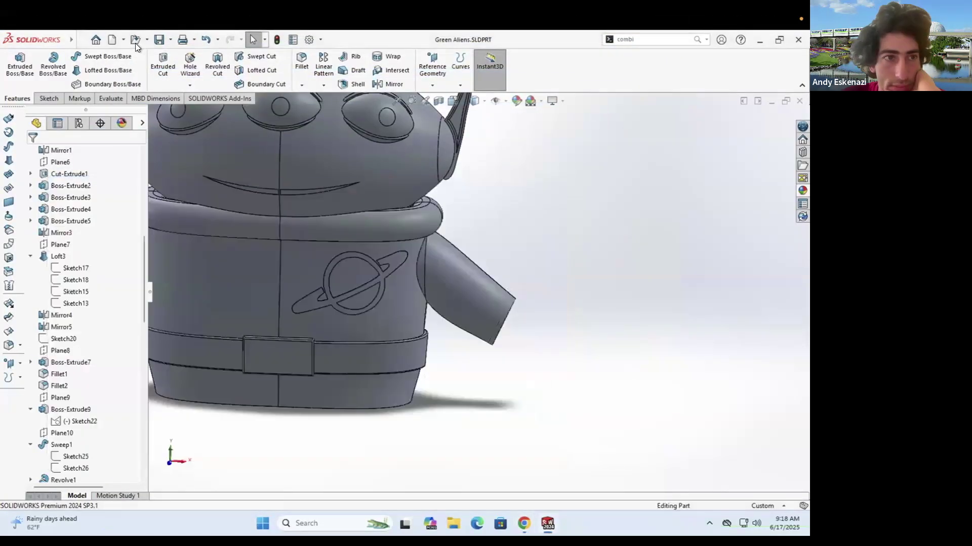
Step: Browse the green aliens toy story image results again and examine the hand shape in the enlarged Kingdom Hearts Wiki picture
key(alt+Tab)
scroll(228, 361, down, 4)
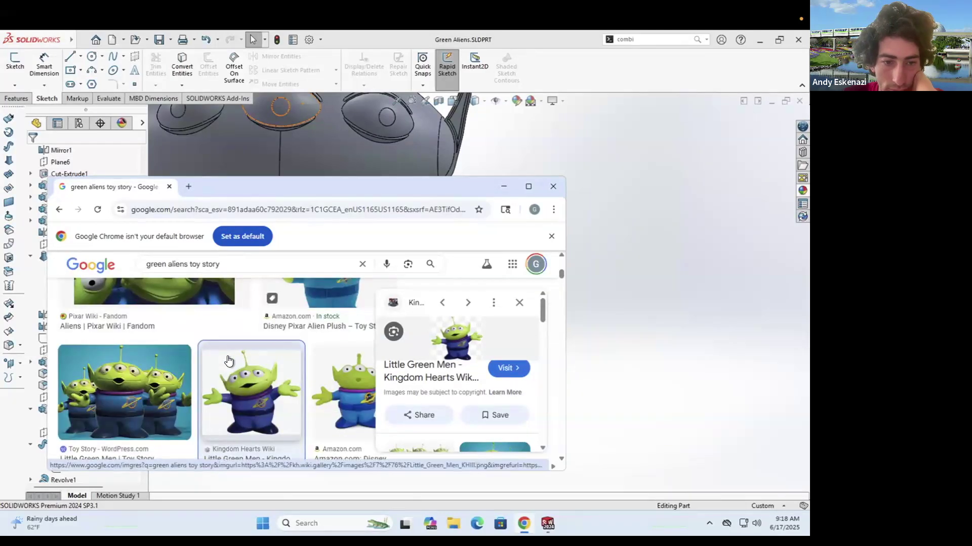
scroll(195, 379, down, 5)
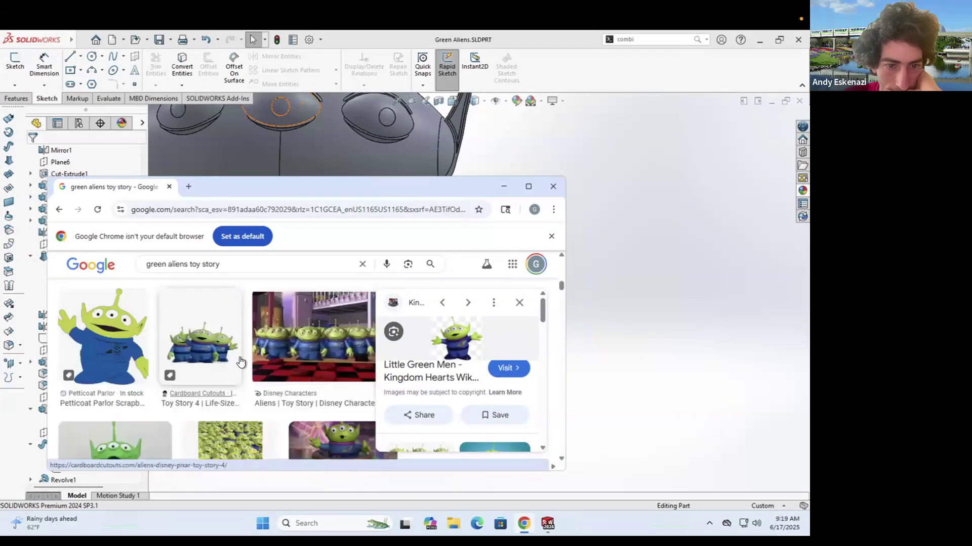
scroll(194, 379, up, 8)
click(345, 355)
click(529, 186)
scroll(355, 329, down, 2)
click(300, 268)
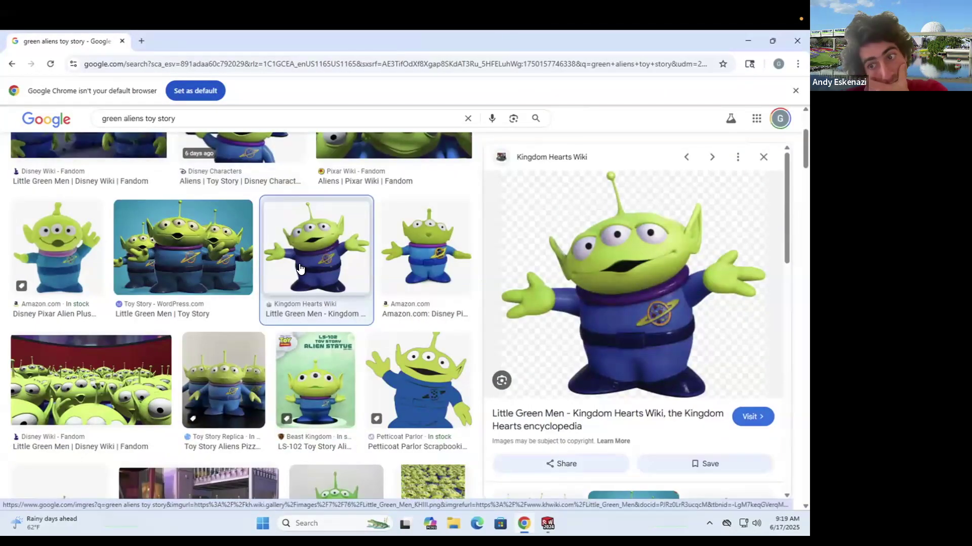
drag(523, 41, 551, 228)
click(551, 229)
drag(530, 39, 527, 217)
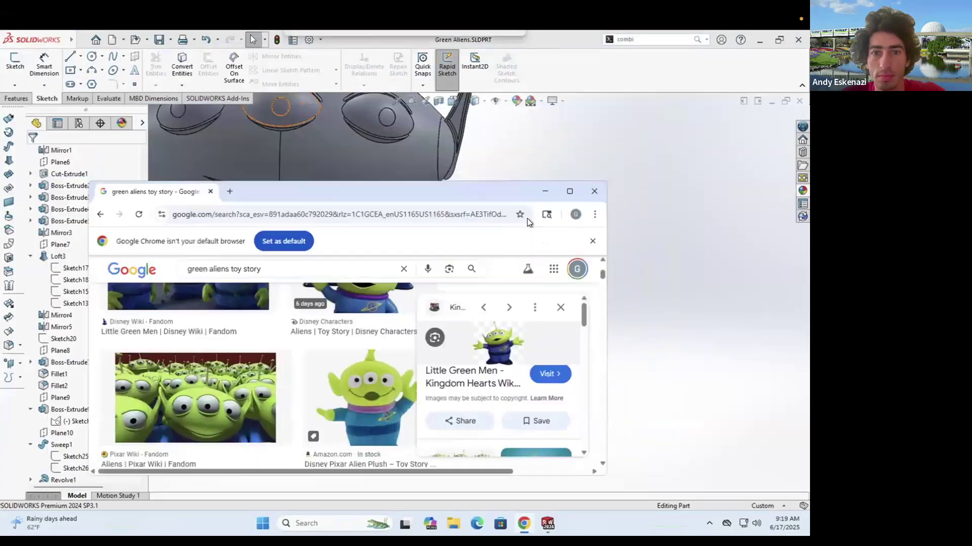
click(527, 218)
Step: Draw a horizontal centerline from the centre of the arm's round end face to its edge and exit the sketch
middle_drag(506, 335, 490, 312)
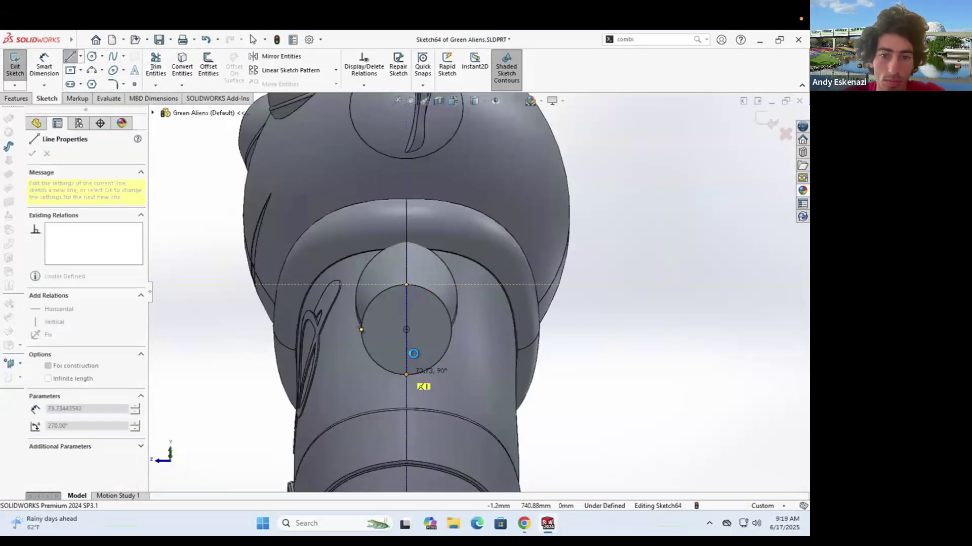
click(407, 330)
click(361, 330)
key(Escape)
click(14, 66)
Step: Create a reference plane through the centre point of the arm's end face
click(16, 99)
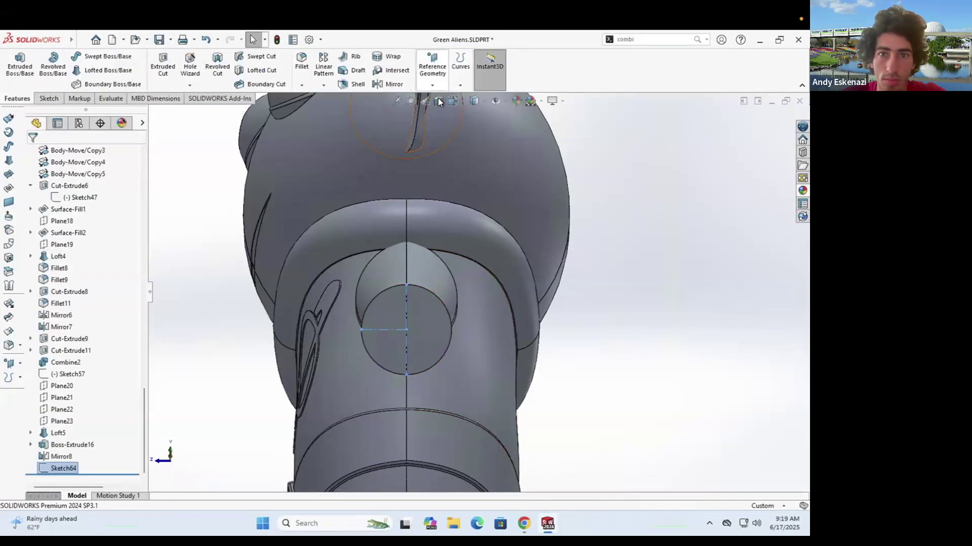
click(432, 84)
click(439, 98)
click(406, 330)
click(33, 156)
mouse_move(354, 304)
middle_down()
mouse_move(515, 330)
mouse_move(386, 271)
middle_up()
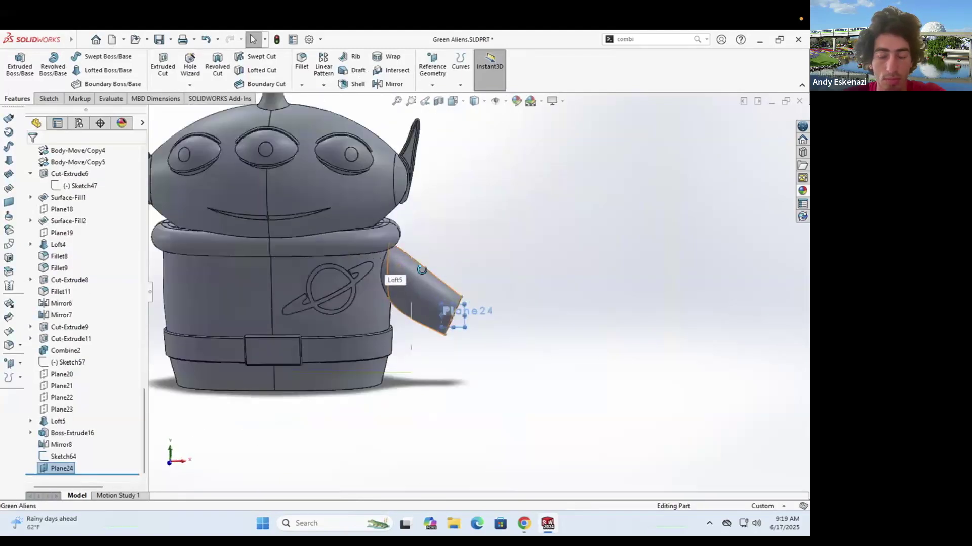
scroll(484, 312, down, 4)
click(49, 98)
click(15, 65)
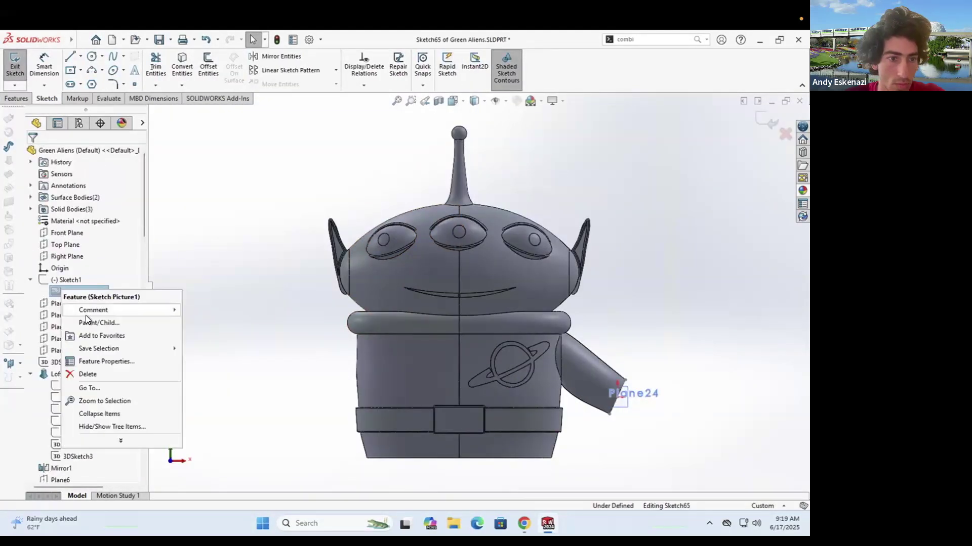
click(14, 65)
Step: Show the reference picture in Sketch1, compare its hand with the modelled arm's end, and hide the sketch again
right_click(78, 292)
click(107, 326)
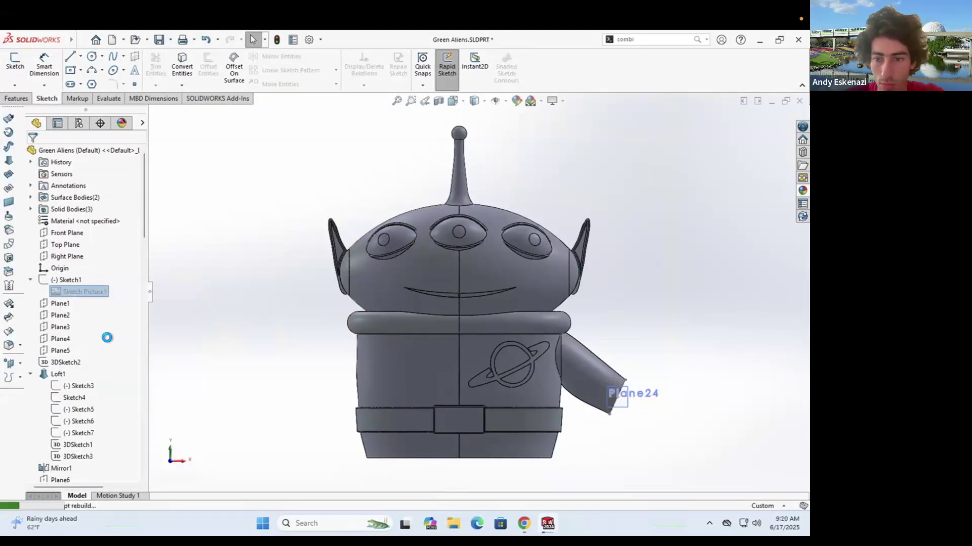
right_click(56, 281)
click(68, 262)
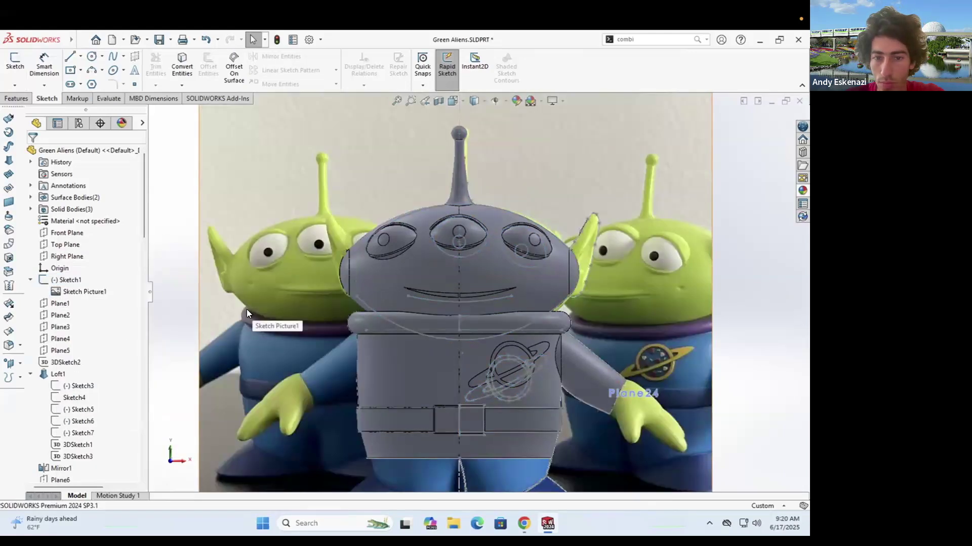
scroll(245, 312, up, 2)
ctrl+middle_drag(605, 380, 581, 362)
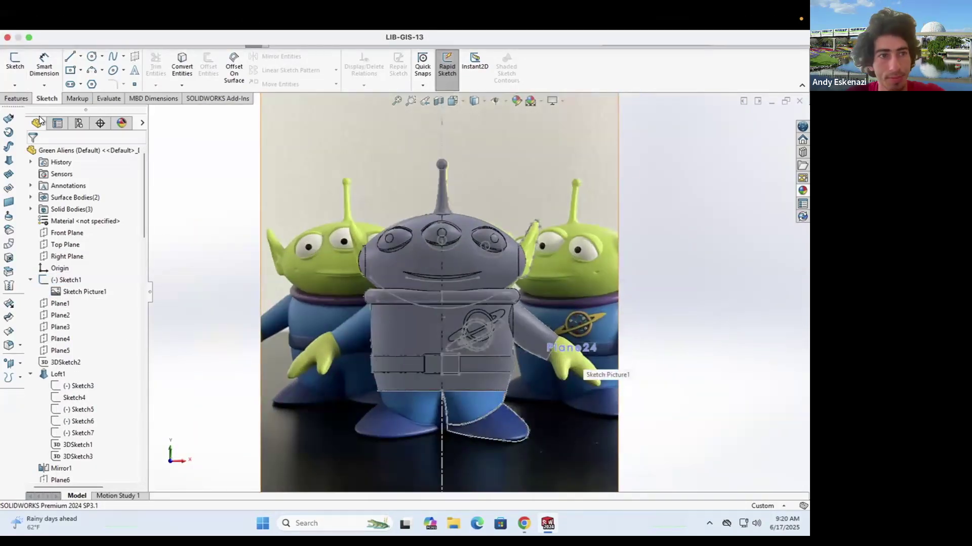
click(87, 263)
Step: Start a sketch on Plane24 and draw a centerline from the arm end's centre outward along the arm's direction
scroll(602, 360, down, 3)
click(14, 66)
scroll(652, 394, down, 4)
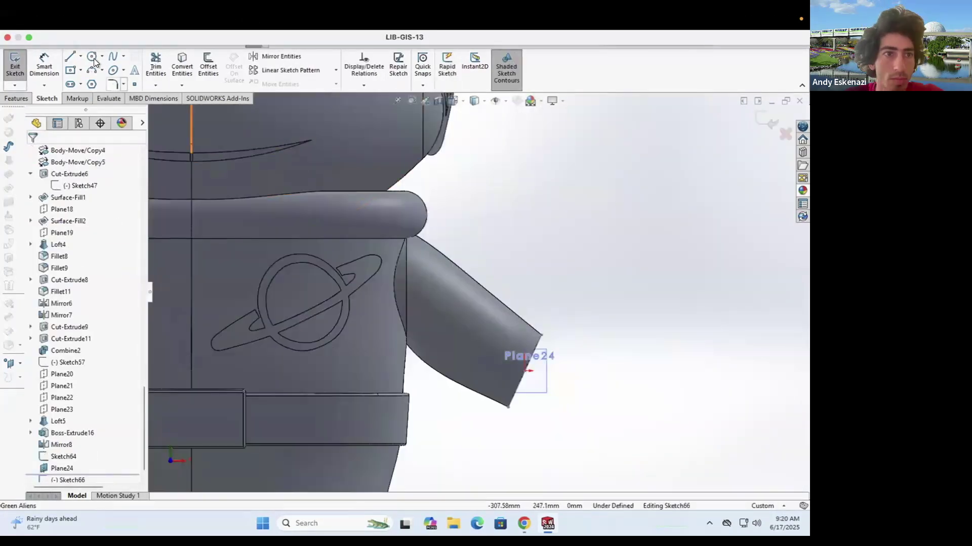
click(80, 57)
click(90, 81)
click(525, 371)
click(578, 399)
Step: Draw a circle centred on the centerline's outer end and passing through the upper corner of the arm's end
click(92, 57)
click(577, 400)
click(541, 335)
scroll(538, 358, up, 4)
scroll(538, 357, down, 4)
Step: Move the circle's centre closer to the arm's end and add a sketch relation there
drag(491, 319, 469, 306)
click(424, 323)
ctrl+click(422, 326)
click(474, 285)
scroll(478, 280, up, 4)
Step: Dimension the palm circle's diameter as 100 mm
scroll(479, 280, down, 4)
click(44, 65)
click(521, 328)
click(552, 397)
text(100)
key(Return)
click(17, 99)
click(15, 67)
mouse_move(443, 328)
middle_down()
mouse_move(369, 362)
mouse_move(459, 343)
middle_up()
click(48, 154)
Step: Draw a centerline from the circle's centre to the upper outer part of its circumference
click(47, 99)
click(80, 57)
click(90, 81)
click(478, 325)
scroll(523, 284, down, 2)
click(507, 298)
key(Escape)
Step: Draw two more centerlines from the circle's centre to its outer and lower edge, and shift the upper centerline's end along the circle
click(80, 56)
click(90, 82)
click(458, 343)
click(523, 358)
click(458, 343)
click(465, 410)
key(Escape)
drag(507, 298, 499, 291)
click(17, 98)
click(19, 65)
click(71, 218)
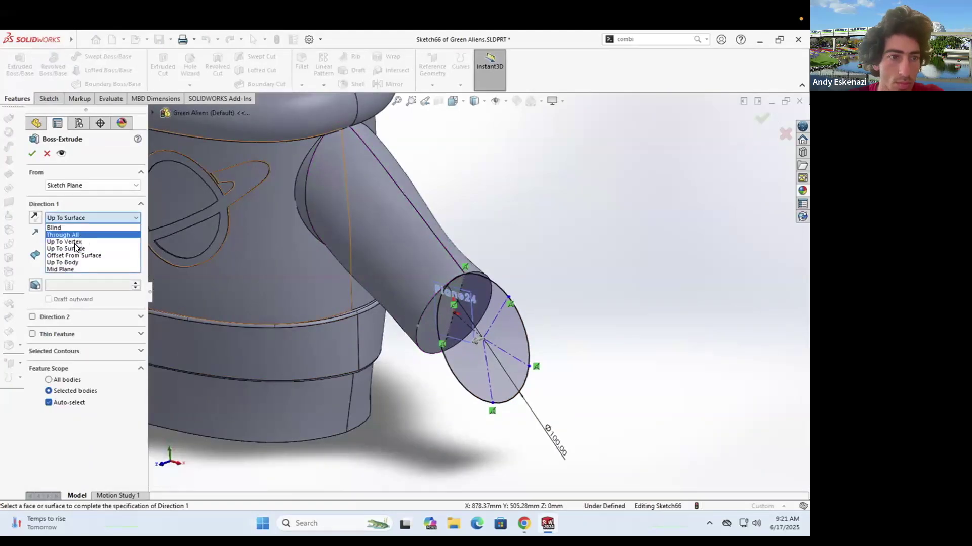
click(76, 242)
click(416, 325)
click(33, 318)
middle_drag(582, 258, 508, 290)
scroll(508, 290, down, 1)
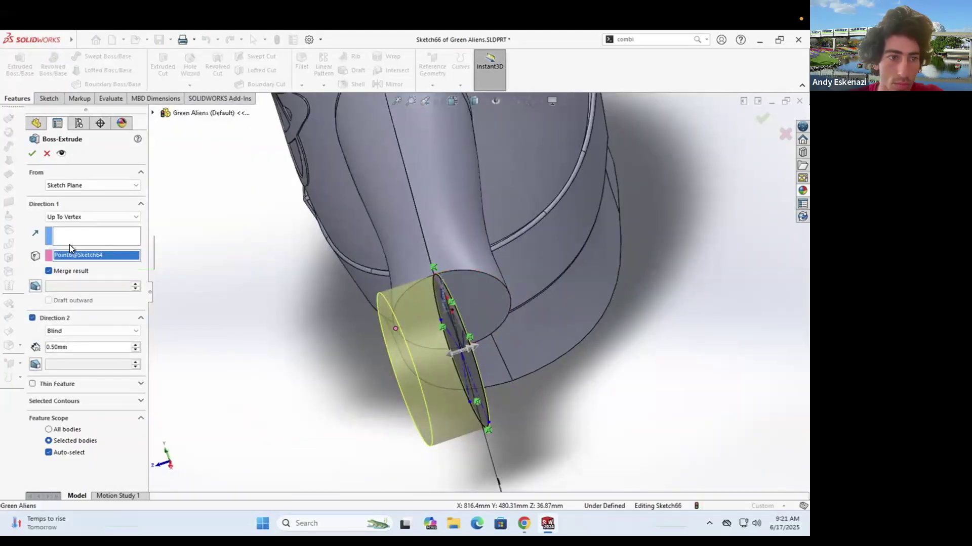
middle_drag(448, 350, 509, 304)
scroll(508, 304, up, 2)
text(50)
key(Return)
middle_drag(617, 202, 541, 238)
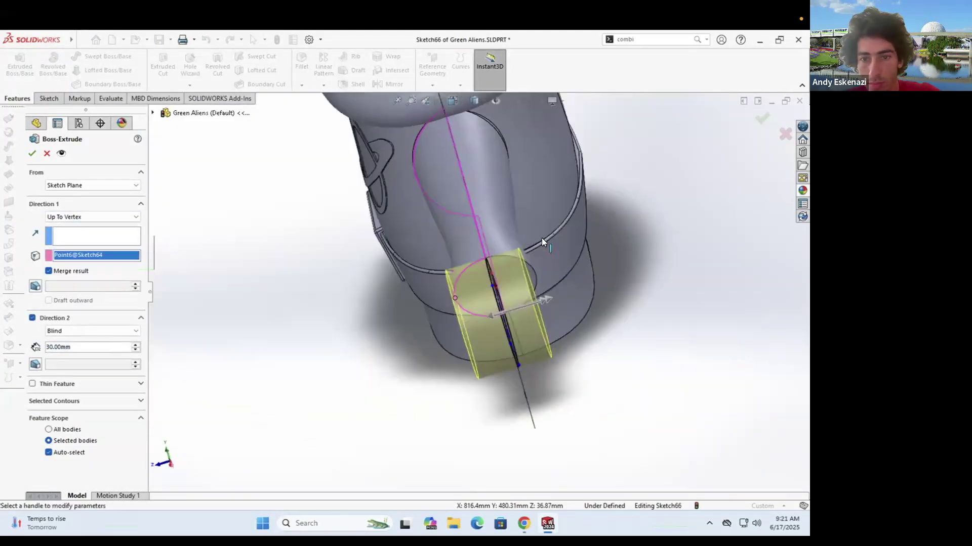
scroll(541, 238, down, 4)
key(Escape)
Step: Open the arm-end reference sketch for editing, start the Line tool in it, and rebuild the model
click(388, 358)
click(9, 66)
right_click(407, 354)
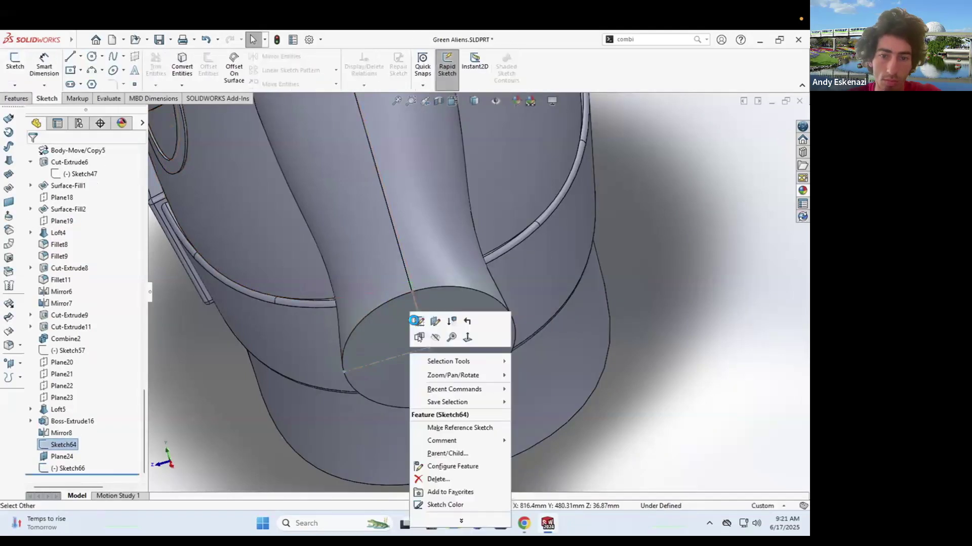
click(416, 321)
click(70, 56)
key(Escape)
key(ctrl+b)
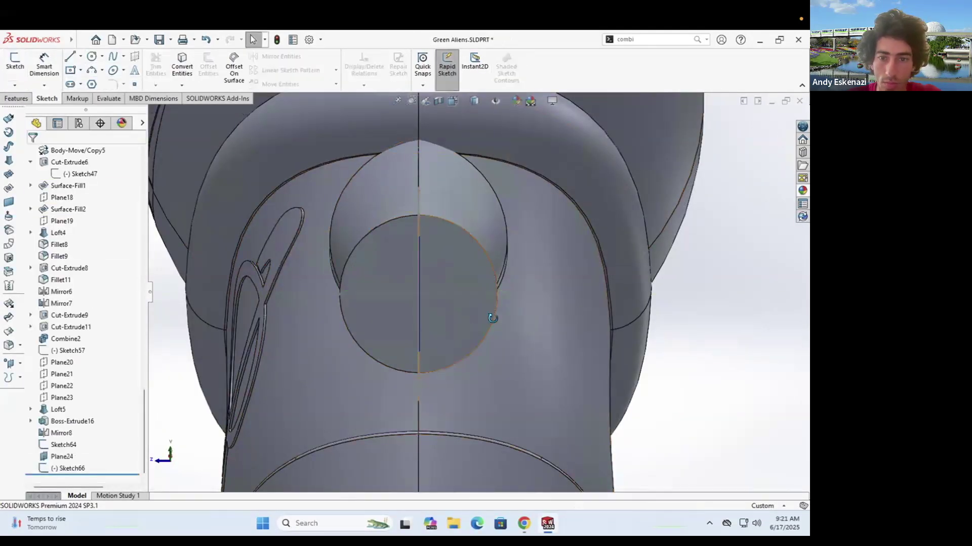
Step: Reopen the palm circle's sketch and extrude the circle in both directions, up to the sketch points on either side of the arm's end
middle_drag(495, 321, 517, 248)
right_click(510, 275)
click(518, 243)
click(16, 99)
click(19, 65)
click(92, 218)
click(72, 240)
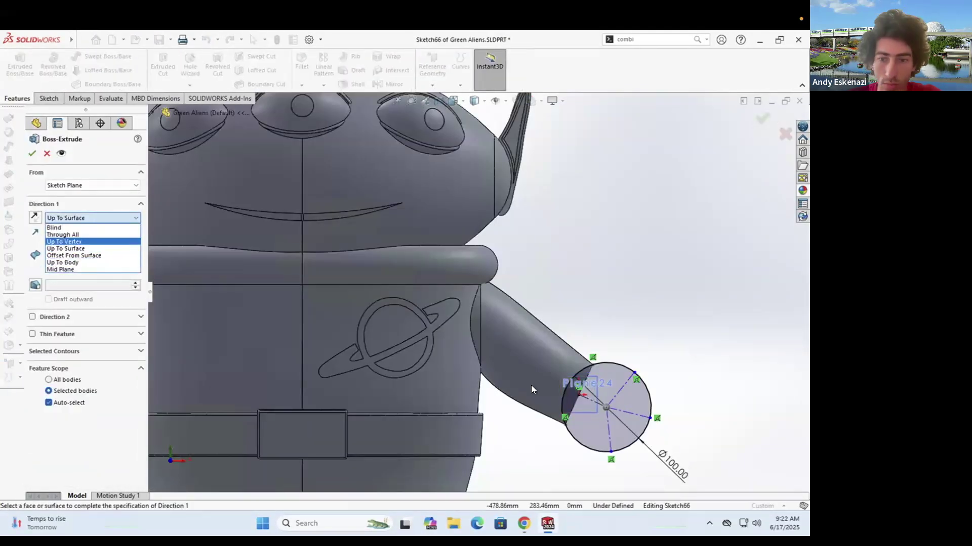
click(64, 242)
middle_drag(530, 385, 389, 371)
scroll(389, 371, up, 4)
scroll(430, 390, down, 6)
scroll(379, 355, down, 4)
click(399, 340)
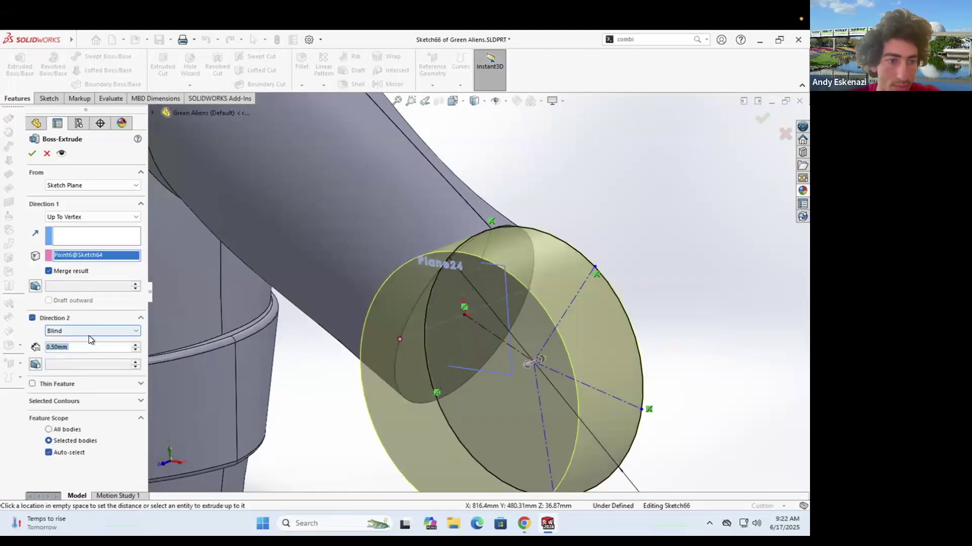
click(527, 290)
right_click(499, 265)
Step: Start a new sketch on Plane24 and draw a line outward from the upper finger centerline's end on the palm's edge
scroll(480, 287, up, 6)
middle_drag(464, 311, 480, 319)
scroll(471, 315, down, 3)
click(465, 316)
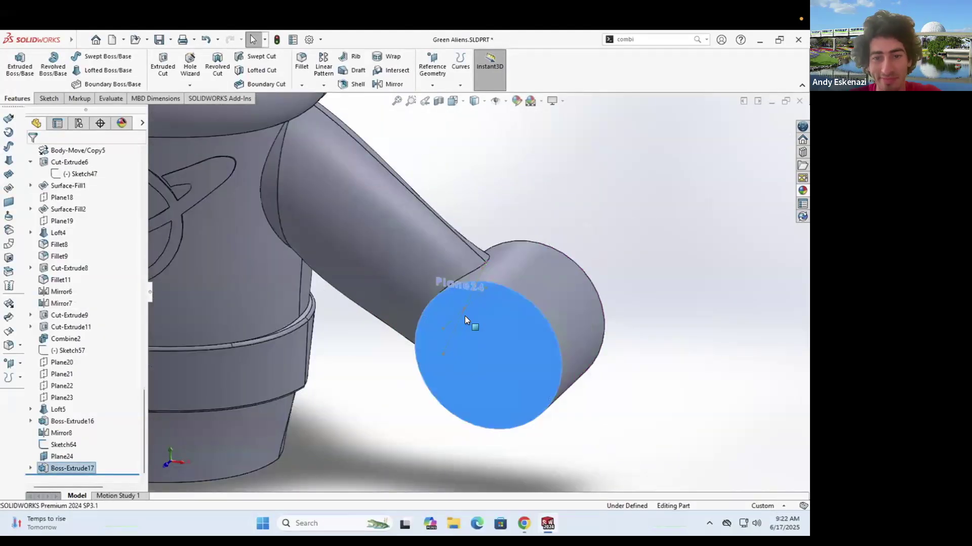
scroll(466, 313, up, 3)
click(31, 468)
click(50, 98)
click(15, 63)
click(485, 290)
key(l)
click(557, 341)
click(601, 299)
Step: Dimension the finger line's length as 55 mm and add a relation aligning it with the upper centerline
click(44, 65)
click(579, 319)
click(593, 333)
text(55)
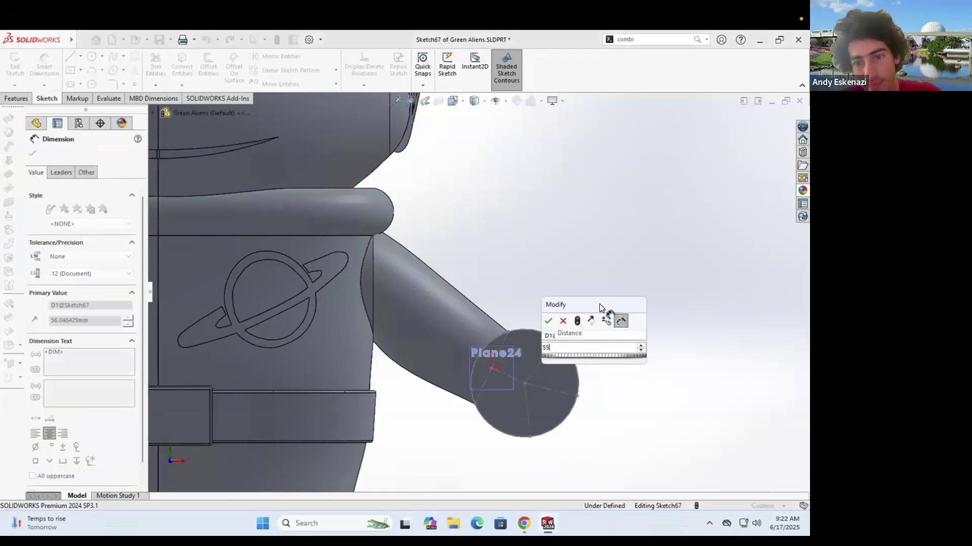
key(Return)
key(Escape)
scroll(630, 307, down, 3)
ctrl+click(493, 386)
click(37, 328)
Step: Draw a curved spline from the 55 mm line's outer end back to the palm and close the half-finger profile with straight lines
click(112, 56)
click(570, 286)
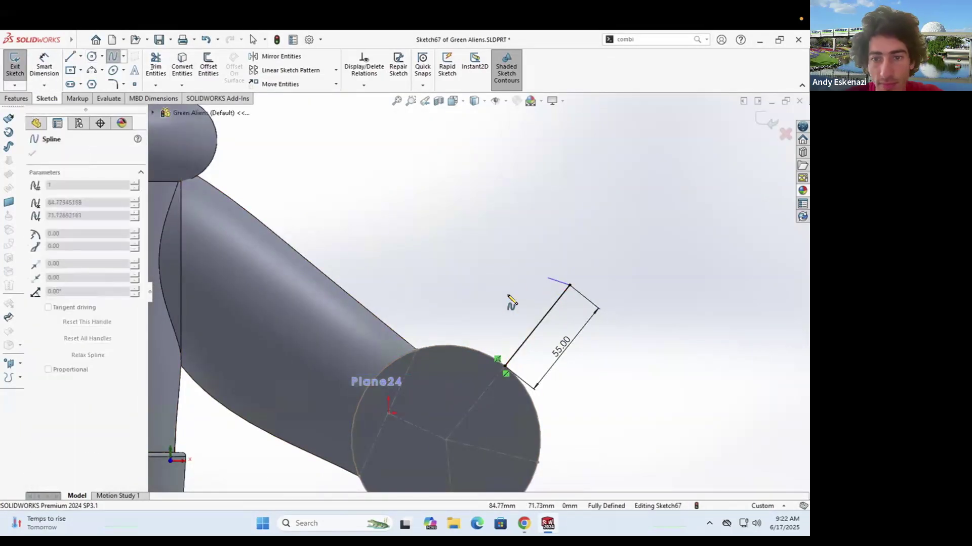
double_click(455, 361)
key(l)
click(454, 361)
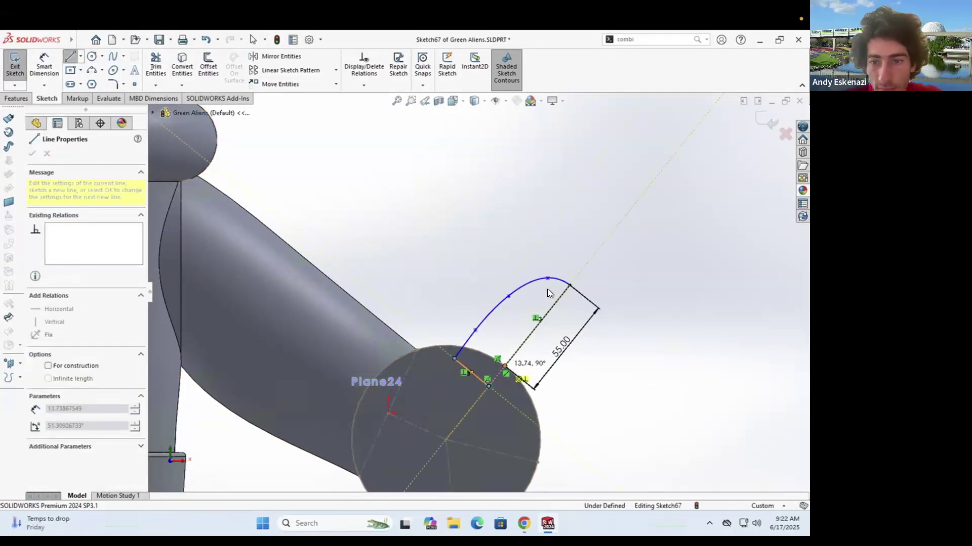
key(Escape)
Step: Reshape the half-finger outline by slightly shifting the spline's middle point
click(508, 296)
drag(509, 297, 512, 296)
click(454, 360)
scroll(549, 278, down, 2)
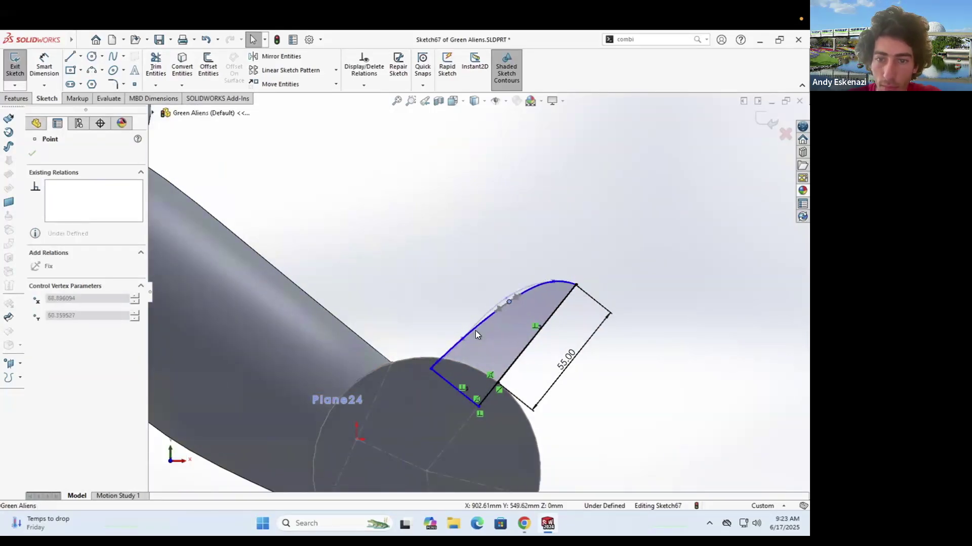
Step: Revolve the half-finger profile 360 degrees about the 55 mm line, merging it with the palm
key(Escape)
click(20, 98)
click(53, 65)
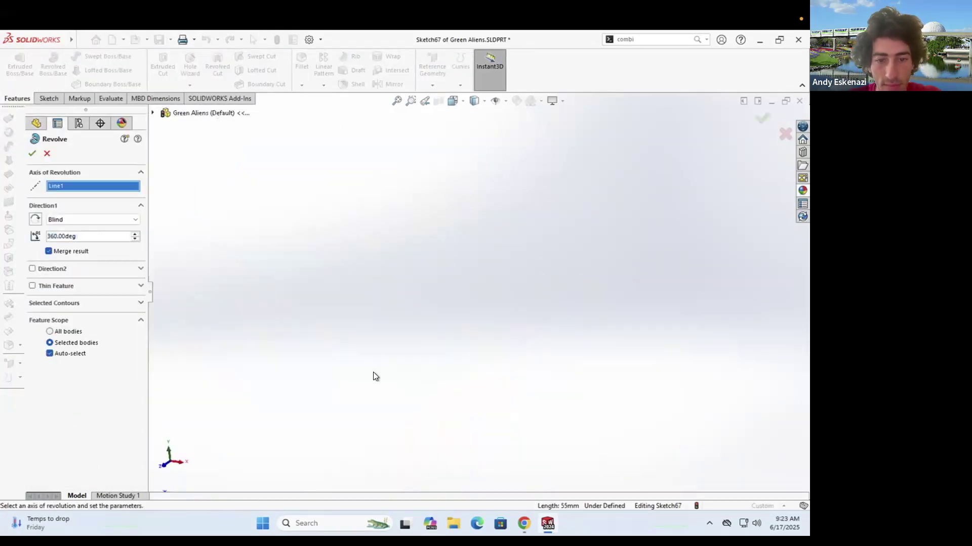
key(Return)
scroll(471, 256, up, 2)
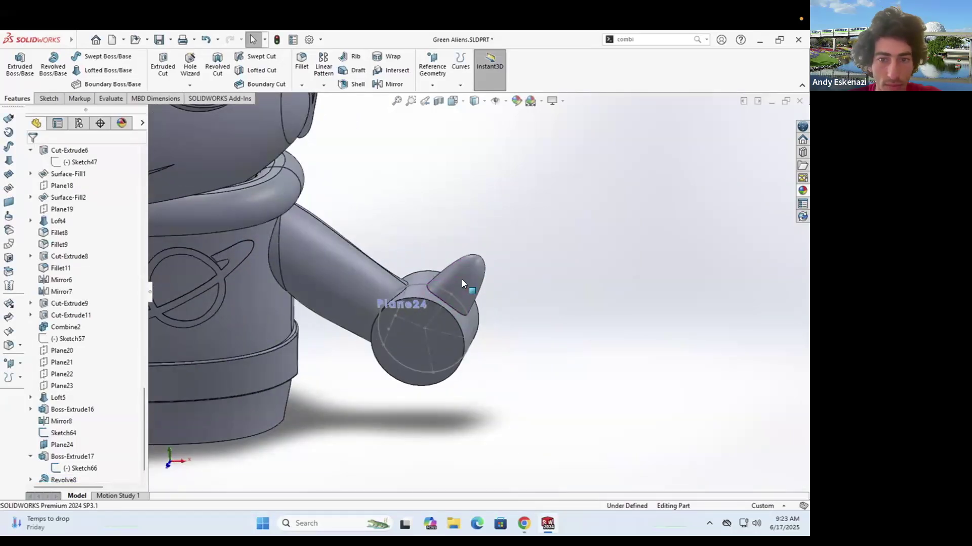
Step: Copy all geometry from the first finger's sketch and paste it into a new sketch on Plane24, beside the palm
scroll(30, 464, down, 1)
click(30, 468)
right_click(78, 468)
click(89, 318)
key(ctrl+a)
key(ctrl+c)
click(15, 66)
click(562, 370)
scroll(657, 415, up, 4)
key(ctrl+v)
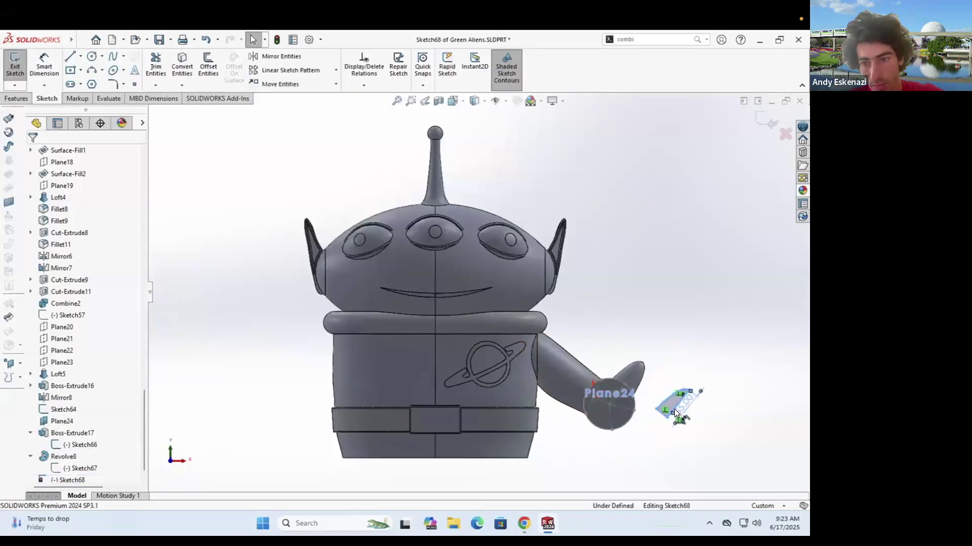
scroll(688, 420, down, 5)
Step: Try to add a relation between the pasted finger profile and the outer palm centerline, and undo it
click(335, 84)
click(314, 126)
key(Escape)
click(624, 373)
ctrl+click(483, 373)
click(56, 326)
key(ctrl+z)
Step: Select the whole pasted finger profile and rotate it by -60 degrees about its inner base corner
drag(552, 288, 703, 448)
key(Escape)
drag(556, 293, 702, 435)
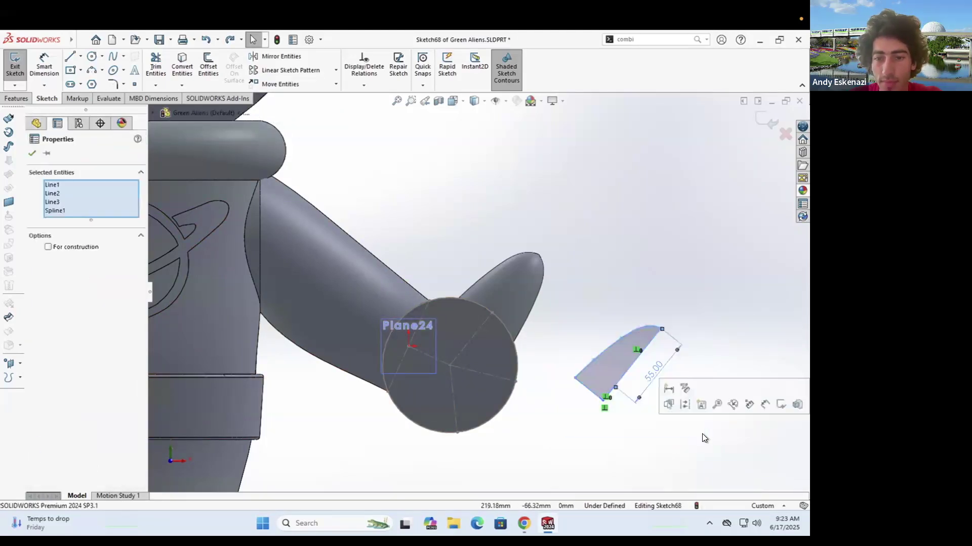
click(283, 123)
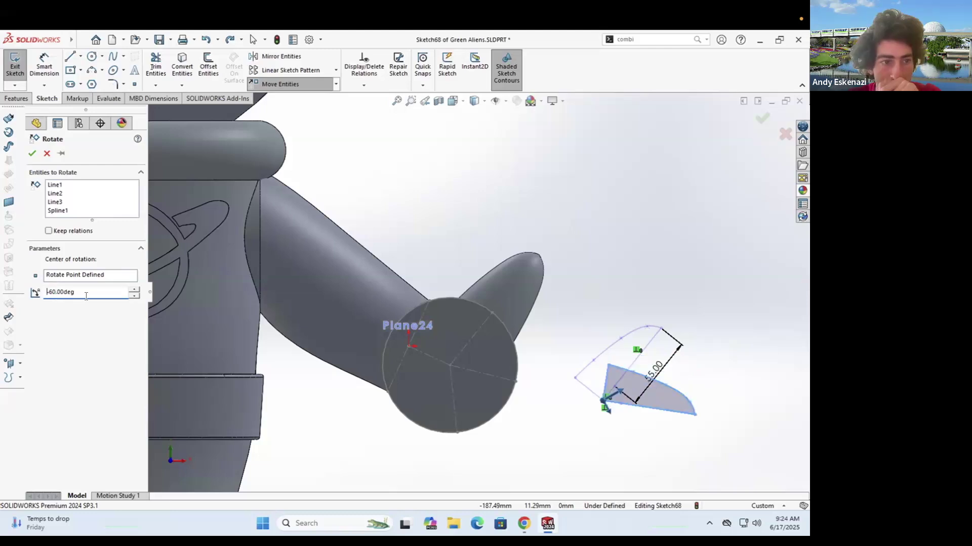
click(32, 154)
Step: Move the whole rotated finger profile onto the palm at the outer centerline
drag(603, 401, 517, 384)
key(ctrl+z)
drag(576, 344, 703, 450)
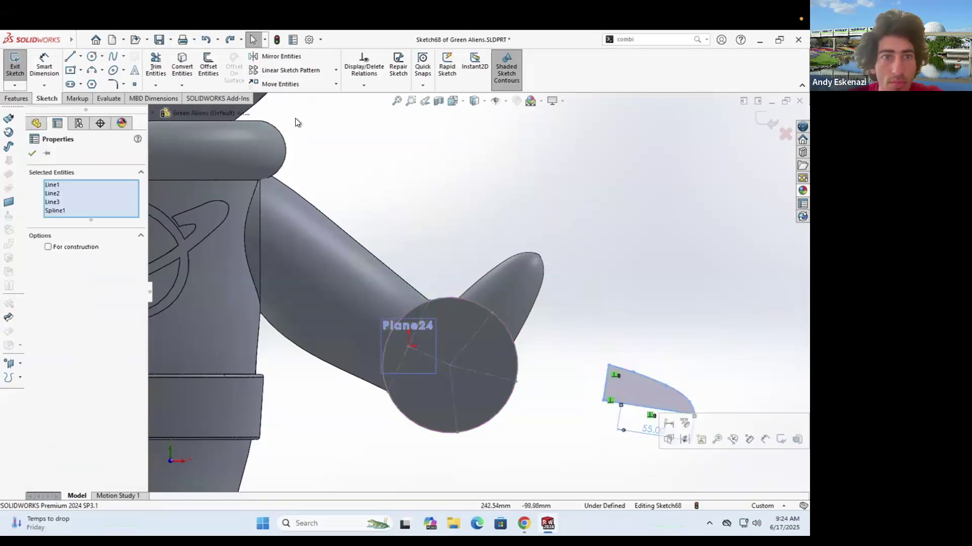
click(281, 84)
click(508, 381)
Step: Revolve the moved profile about its long straight edge to form the second finger
click(16, 98)
click(53, 66)
click(31, 153)
scroll(480, 299, up, 4)
mouse_move(567, 350)
middle_down()
mouse_move(536, 313)
mouse_move(567, 349)
middle_up()
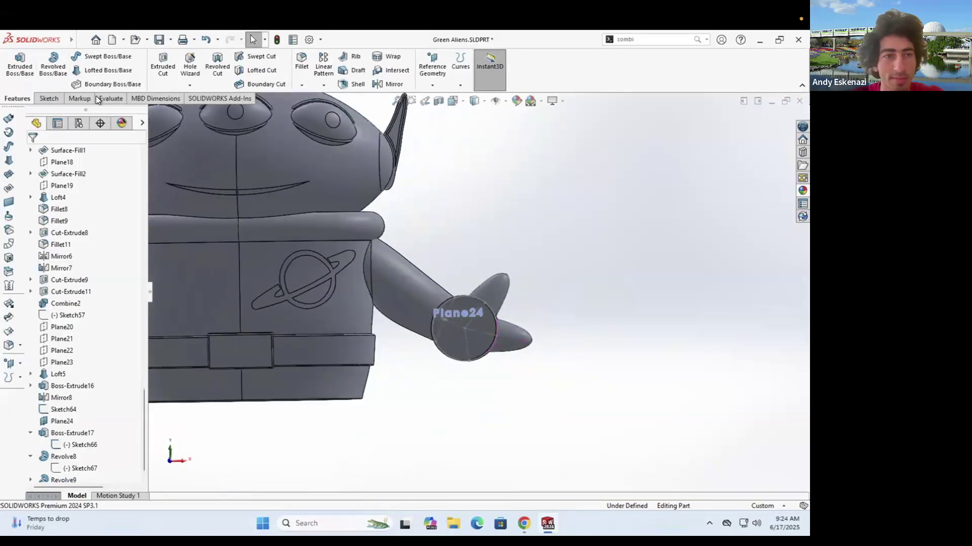
Step: Start another sketch on Plane24 and paste the copied finger profile just below the second finger
click(49, 99)
click(15, 63)
click(455, 308)
key(ctrl+v)
scroll(549, 349, down, 4)
mouse_move(600, 301)
mouse_down()
mouse_move(485, 392)
mouse_move(587, 303)
mouse_up()
Step: Rotate the whole pasted finger profile by 250 degrees about its inner base corner
click(335, 84)
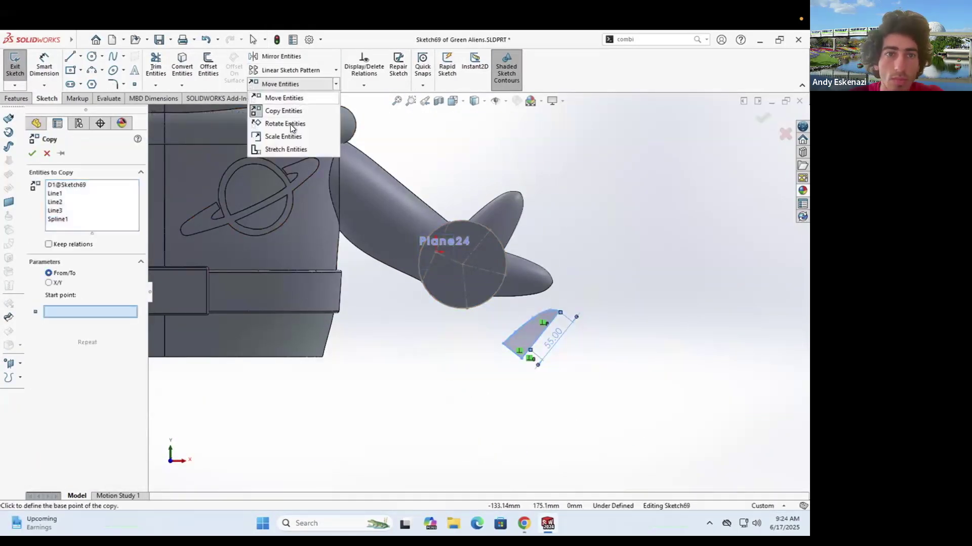
click(290, 124)
text(120)
key(Return)
drag(92, 298, 47, 298)
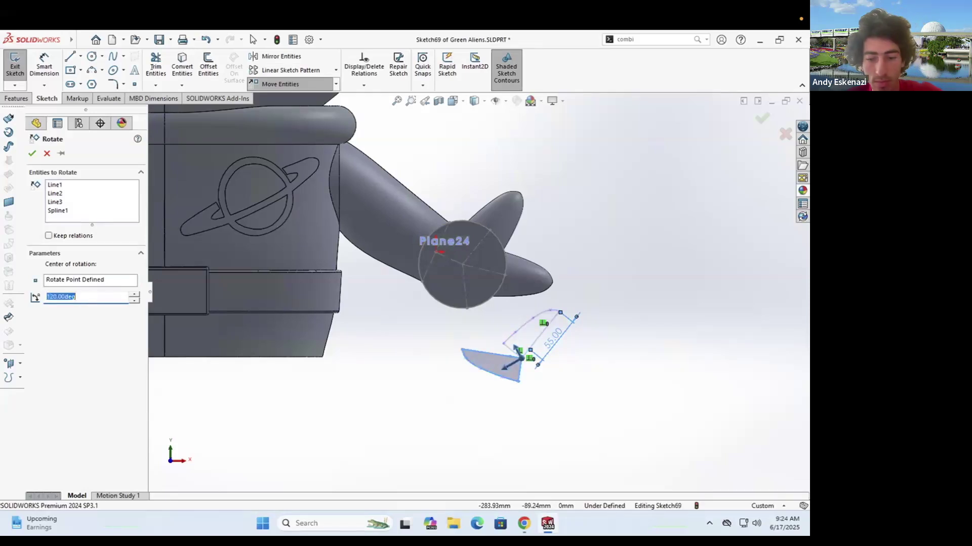
text(90)
key(Return)
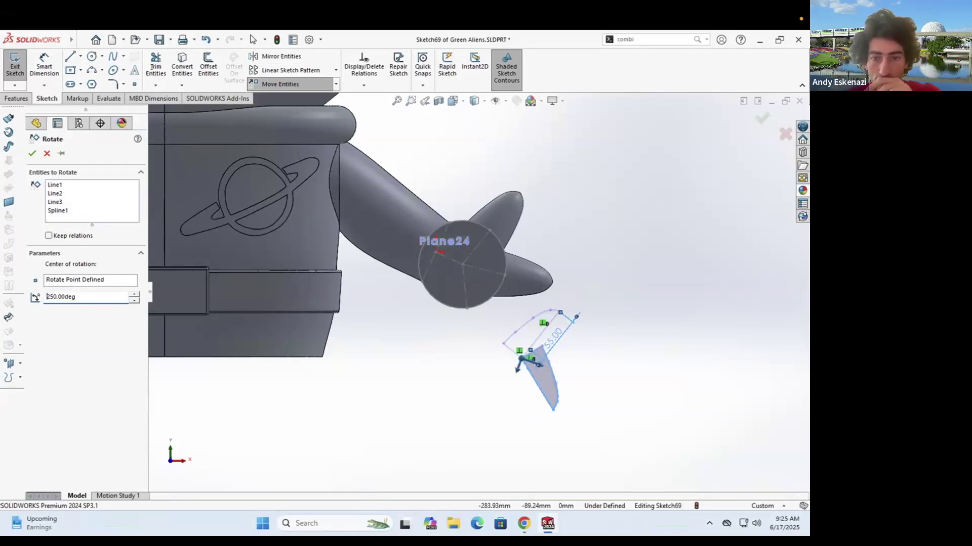
click(32, 153)
Step: Move the whole rotated finger profile onto the palm at the lower centerline
click(280, 84)
click(520, 366)
scroll(469, 311, down, 3)
click(496, 319)
scroll(496, 318, up, 4)
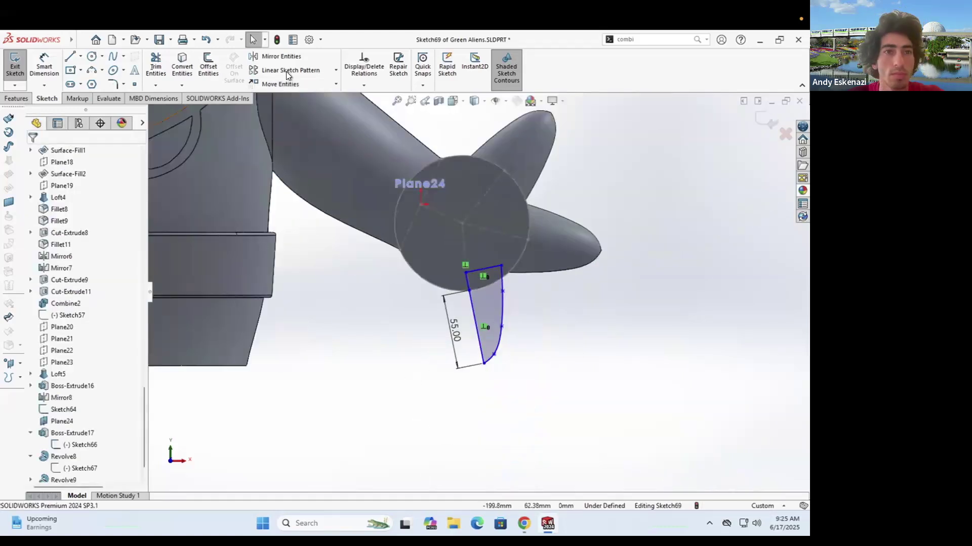
Step: Revolve the moved profile about its long straight edge to form the third finger, and check the hand against the browser's reference images
click(16, 99)
click(53, 66)
click(474, 314)
click(32, 153)
scroll(489, 321, up, 5)
middle_drag(489, 321, 499, 303)
scroll(493, 284, down, 2)
click(521, 524)
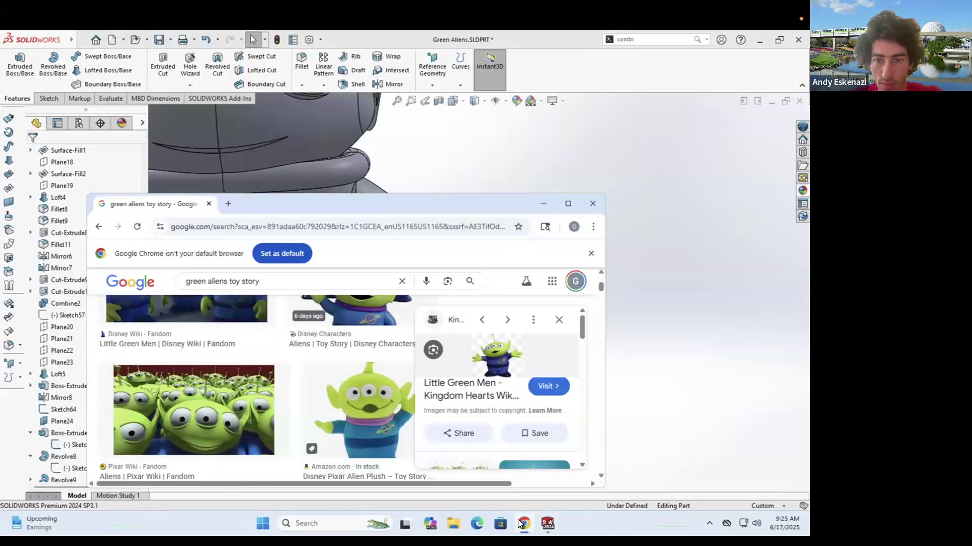
key(alt+Tab)
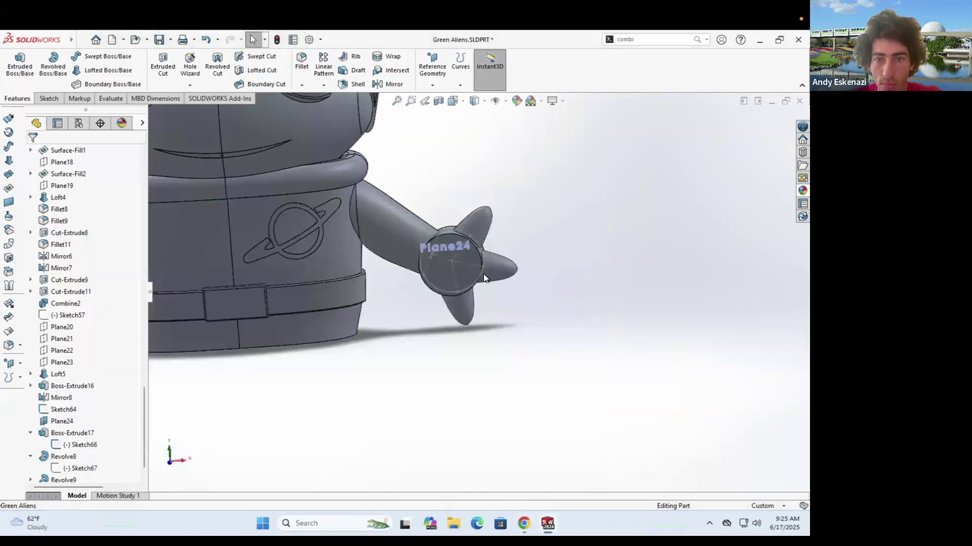
Step: Reopen the first finger's sketch, Sketch67, and replace its profile with a pasted copy placed above the palm
click(81, 445)
click(93, 420)
scroll(658, 413, down, 2)
mouse_move(631, 352)
mouse_down()
mouse_move(617, 346)
mouse_move(678, 405)
mouse_up()
click(14, 66)
click(331, 122)
right_click(81, 468)
click(87, 316)
scroll(614, 383, down, 3)
right_click(706, 354)
click(693, 329)
key(ctrl+v)
ctrl+middle_drag(588, 344, 515, 320)
Step: Rotate the pasted profile until it points nearly upright, and move it onto the palm at the upper centerline
click(291, 124)
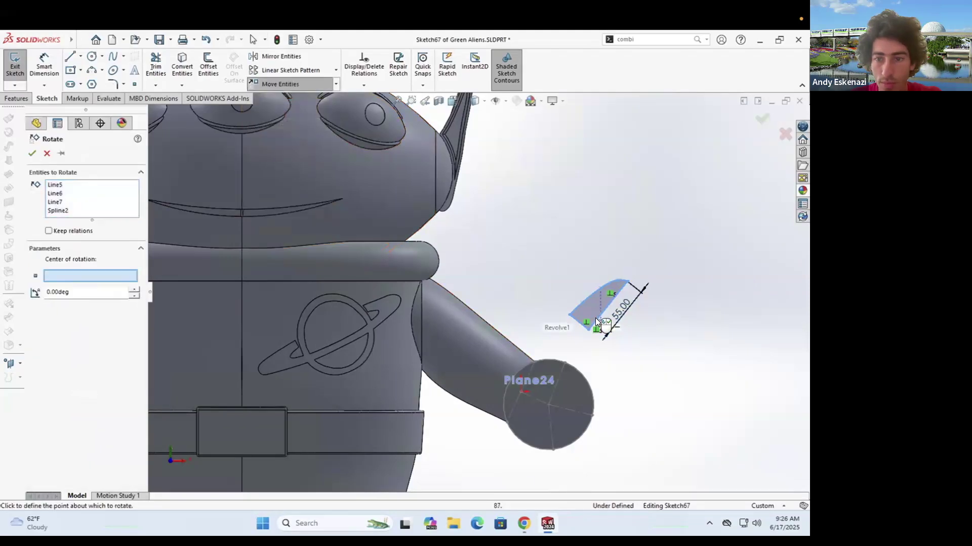
click(33, 154)
drag(552, 258, 651, 349)
click(286, 84)
click(596, 320)
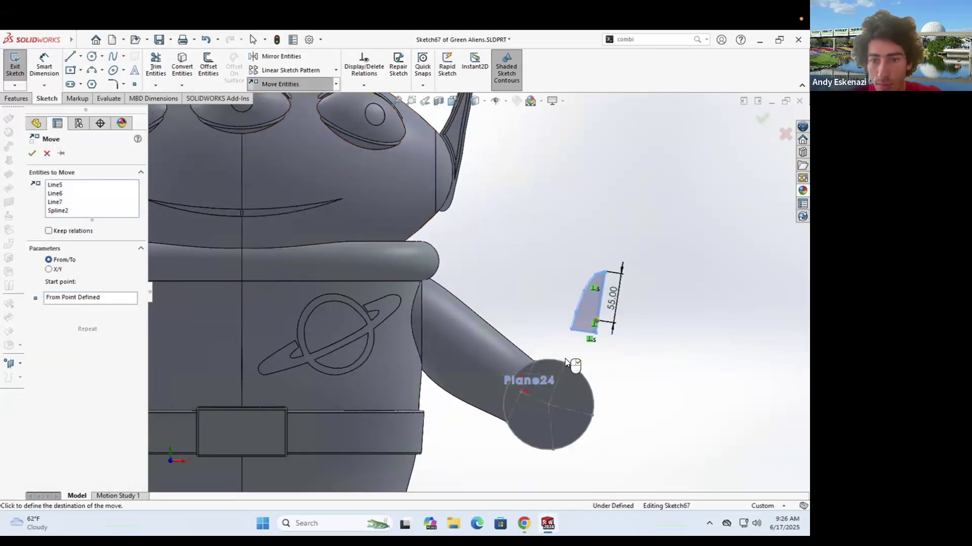
click(567, 365)
double_click(622, 337)
Step: Redefine the first finger's revolve, Revolve8, with the new profile's long straight edge as its axis
right_click(72, 455)
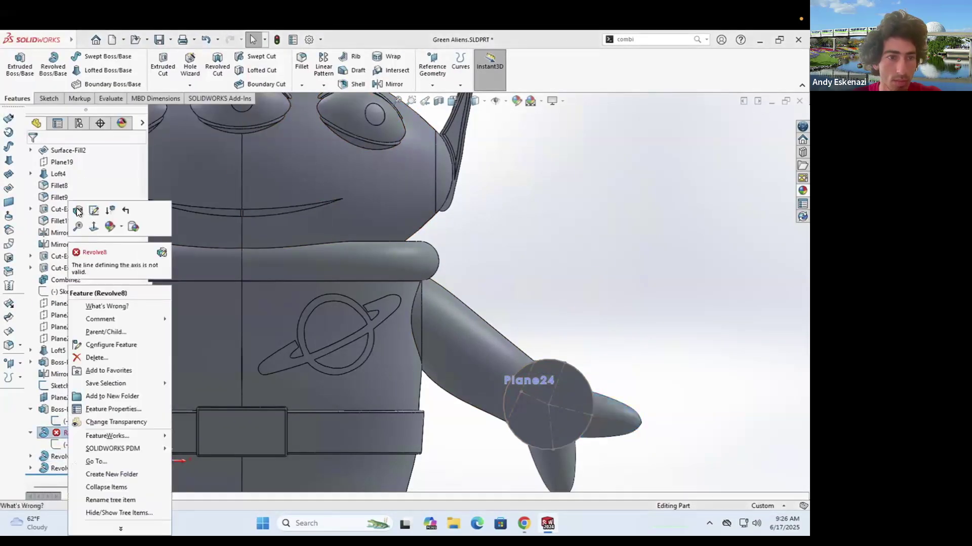
click(77, 208)
click(569, 348)
scroll(575, 376, down, 3)
key(Return)
scroll(479, 293, up, 4)
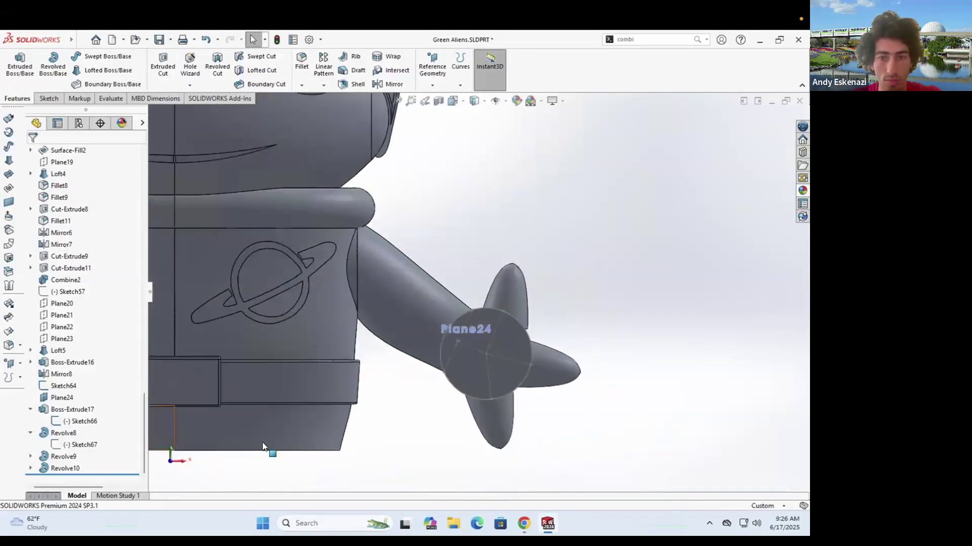
Step: Reopen Sketch67 and rotate the whole upper finger profile by -10 degrees
right_click(74, 445)
click(82, 316)
scroll(480, 271, down, 1)
drag(478, 268, 589, 401)
click(336, 84)
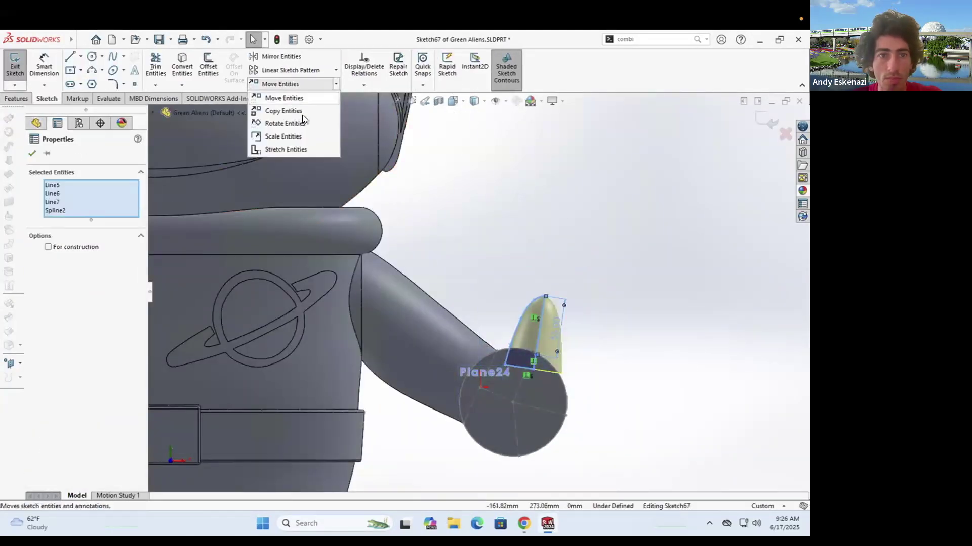
click(288, 122)
text(-10)
key(Return)
click(15, 67)
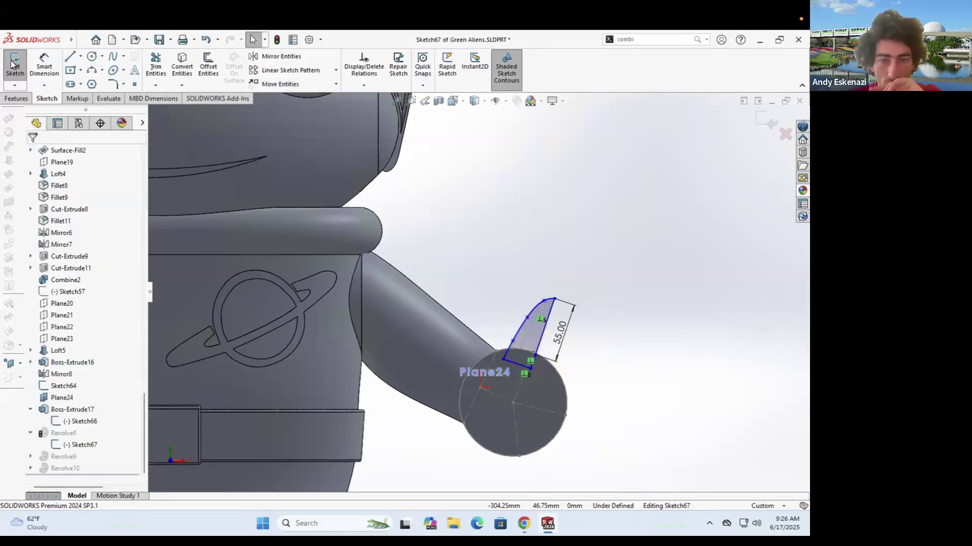
Step: Start a fillet on the palm disc's front circular edge with asymmetric parameters
scroll(560, 365, up, 5)
scroll(564, 324, down, 3)
scroll(506, 324, up, 3)
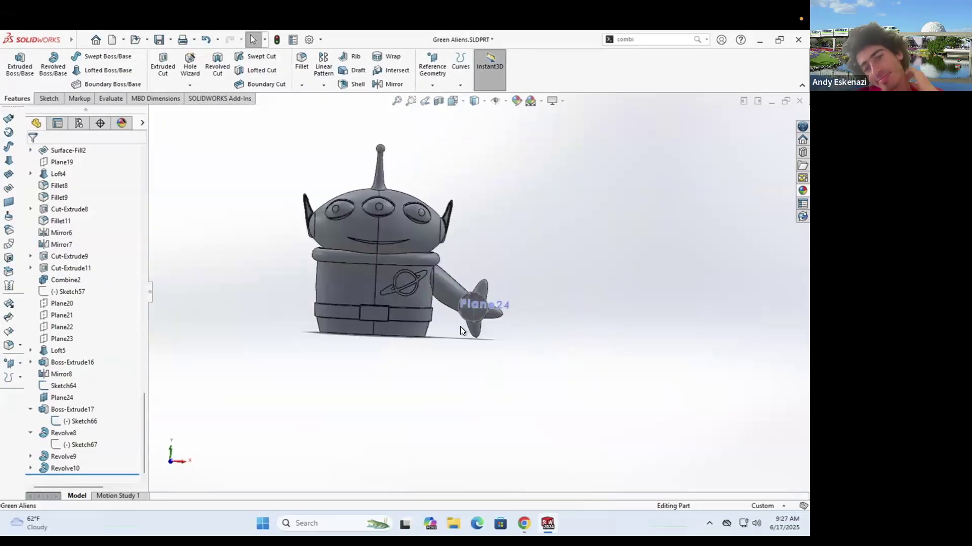
scroll(460, 326, down, 2)
scroll(475, 298, down, 5)
click(301, 62)
middle_drag(425, 271, 423, 301)
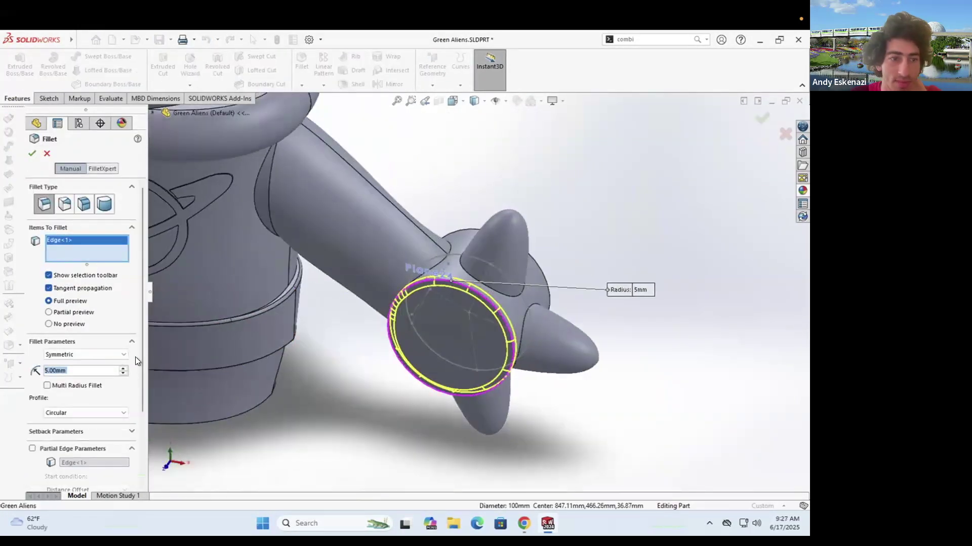
click(63, 412)
click(71, 357)
click(71, 357)
click(84, 371)
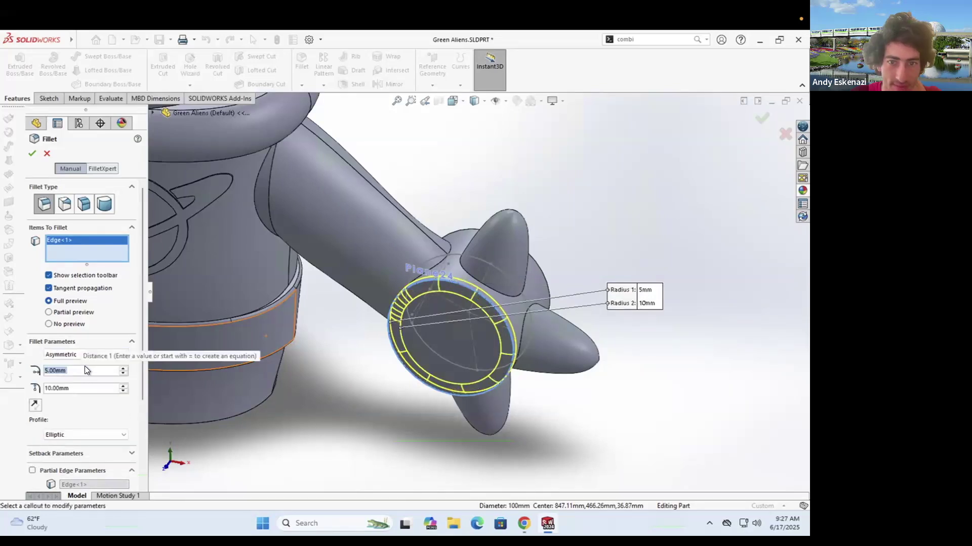
Step: Set the fillet's first distance to 10 mm, add the palm disc's rear edge, and create the fillet
middle_drag(395, 309, 394, 332)
text(10)
key(Return)
click(478, 211)
middle_drag(480, 218, 497, 269)
click(33, 154)
Step: Hide the construction sketches on the palm and Plane24
scroll(470, 220, up, 4)
right_click(496, 268)
click(529, 251)
scroll(532, 250, down, 3)
right_click(445, 266)
click(475, 248)
scroll(438, 274, down, 4)
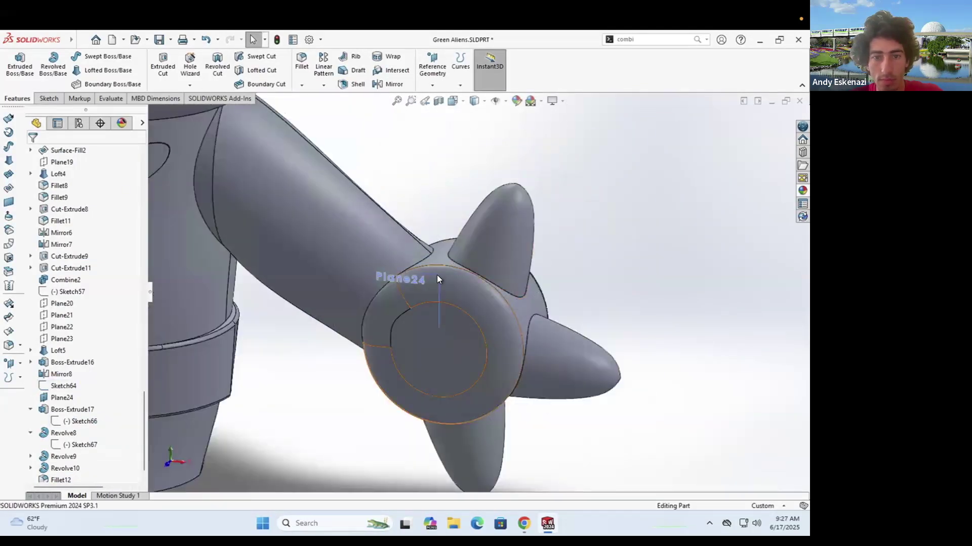
click(436, 276)
Step: Edit the palm disc's asymmetric edge fillet so that both distances are 20 mm
scroll(461, 340, up, 4)
middle_drag(461, 340, 517, 233)
scroll(433, 305, up, 5)
scroll(505, 281, down, 5)
scroll(437, 287, down, 3)
right_click(37, 468)
click(102, 278)
click(32, 154)
Step: Try to fillet the edges where the fingers meet the palm with a symmetric 20 mm radius
scroll(475, 307, up, 3)
scroll(475, 307, down, 3)
scroll(517, 233, down, 3)
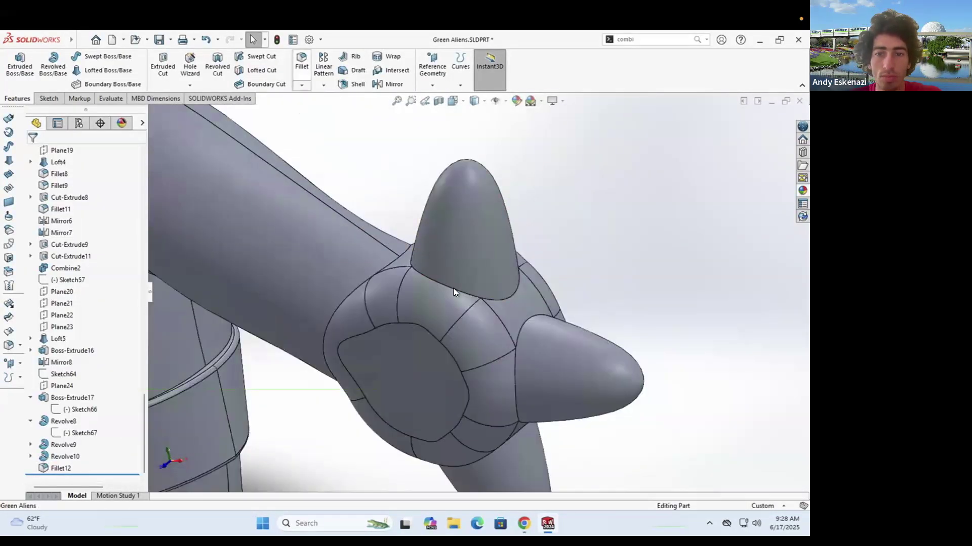
key(Return)
scroll(75, 354, up, 1)
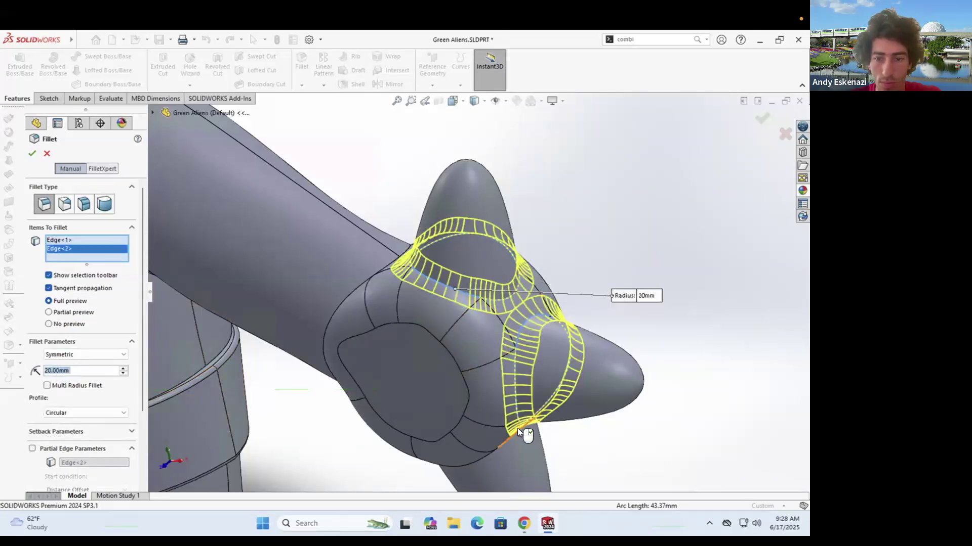
middle_drag(517, 428, 486, 440)
click(32, 154)
Step: Revise the first distance of the palm's asymmetric edge fillet, Fillet12
scroll(479, 288, up, 6)
mouse_move(478, 288)
middle_down()
mouse_move(492, 264)
mouse_move(475, 283)
mouse_move(476, 268)
middle_up()
scroll(475, 284, down, 3)
right_click(59, 454)
click(68, 247)
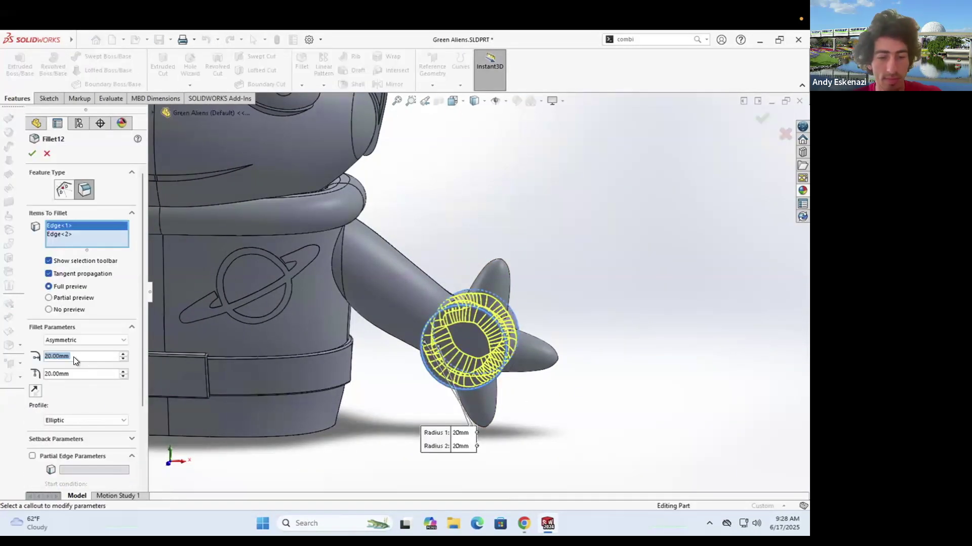
click(31, 154)
Step: Save the part
middle_drag(446, 344, 454, 327)
scroll(458, 328, up, 6)
key(ctrl+s)
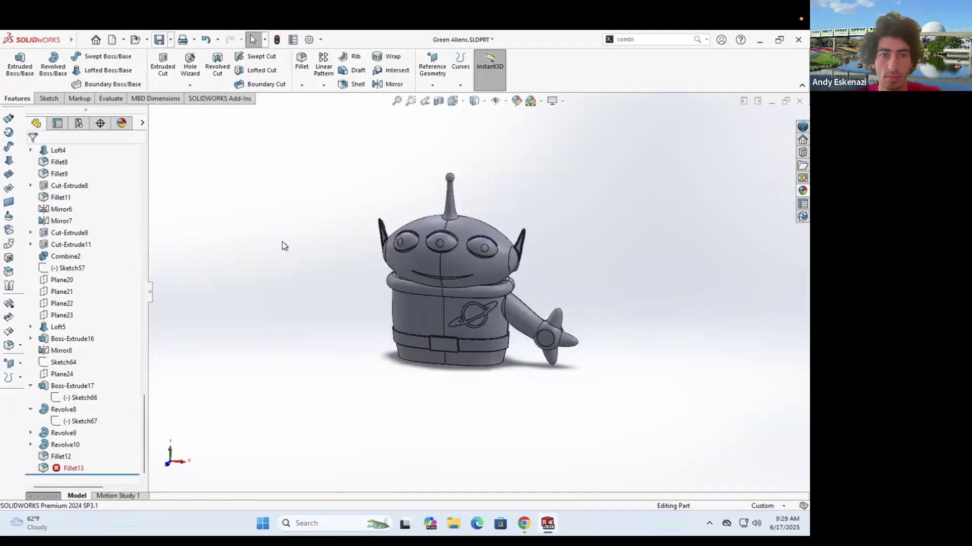
scroll(496, 273, down, 2)
click(389, 84)
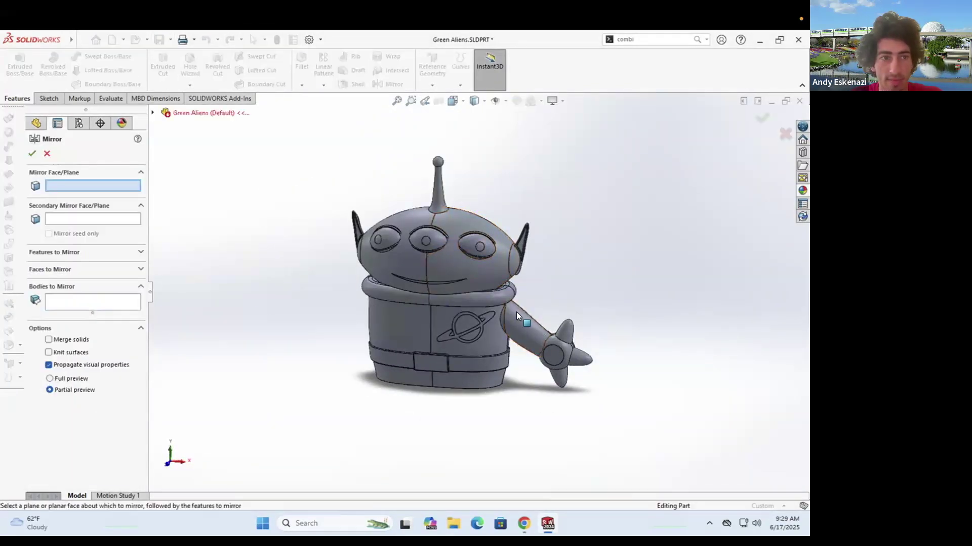
scroll(205, 387, down, 5)
key(Escape)
Step: Edit the finger-base fillet, Fillet13, trying a 10 mm radius before settling on 8 mm
right_click(60, 469)
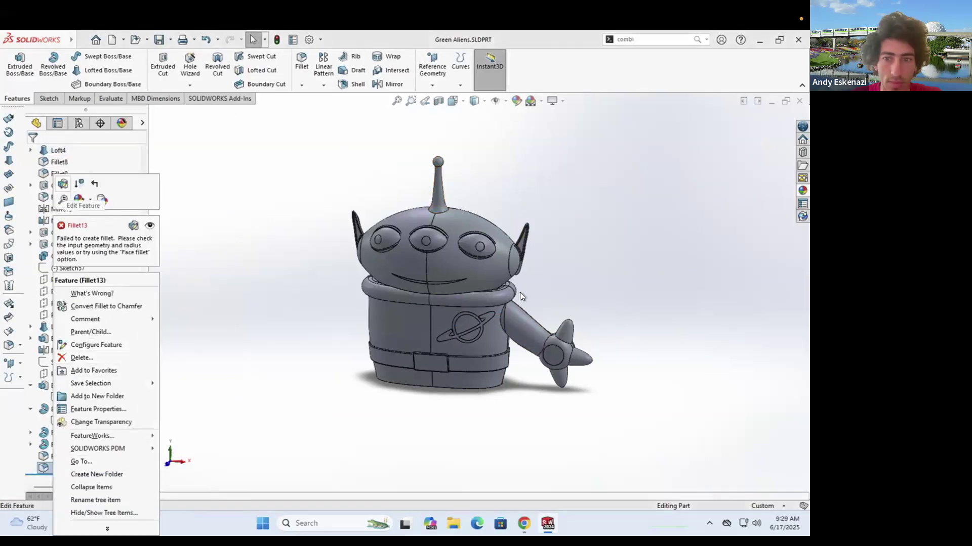
click(57, 187)
scroll(575, 339, down, 3)
text(10)
key(Return)
text(8)
key(Return)
click(33, 154)
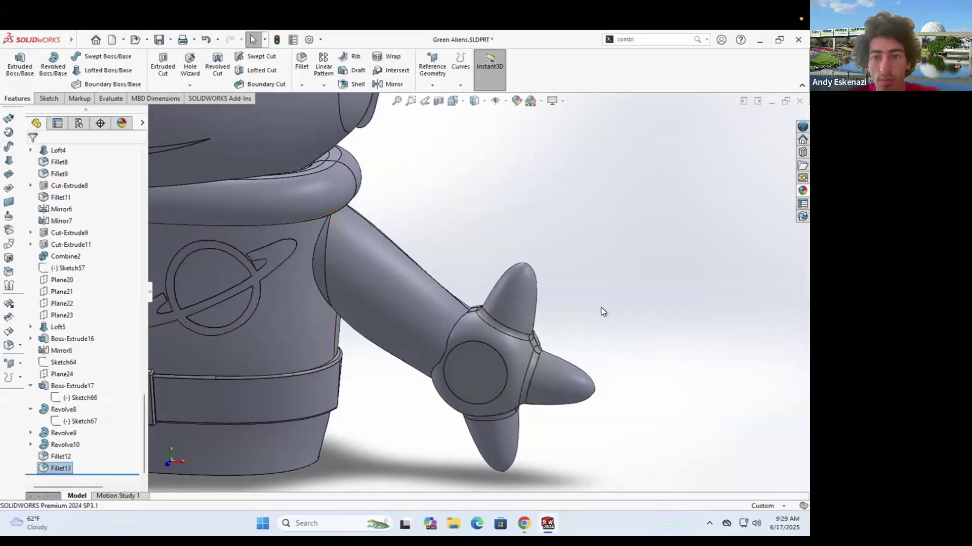
Step: Try to fillet the edge where the arm meets the palm with a radius of 5 mm and of 8 mm
scroll(488, 286, up, 5)
middle_drag(451, 290, 331, 251)
scroll(475, 291, down, 5)
click(302, 63)
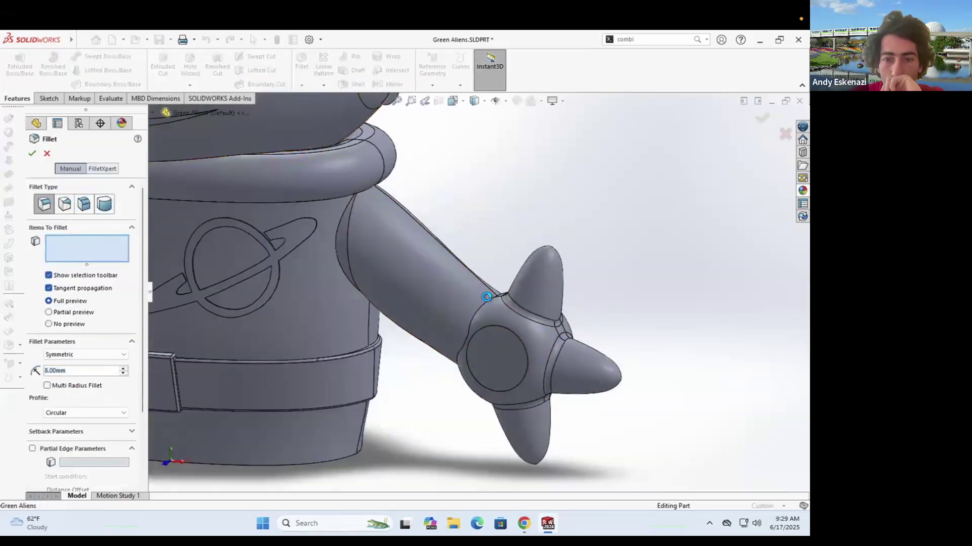
middle_drag(487, 298, 450, 344)
scroll(470, 308, down, 3)
click(464, 313)
text(5)
key(Return)
text(8)
key(Return)
key(Return)
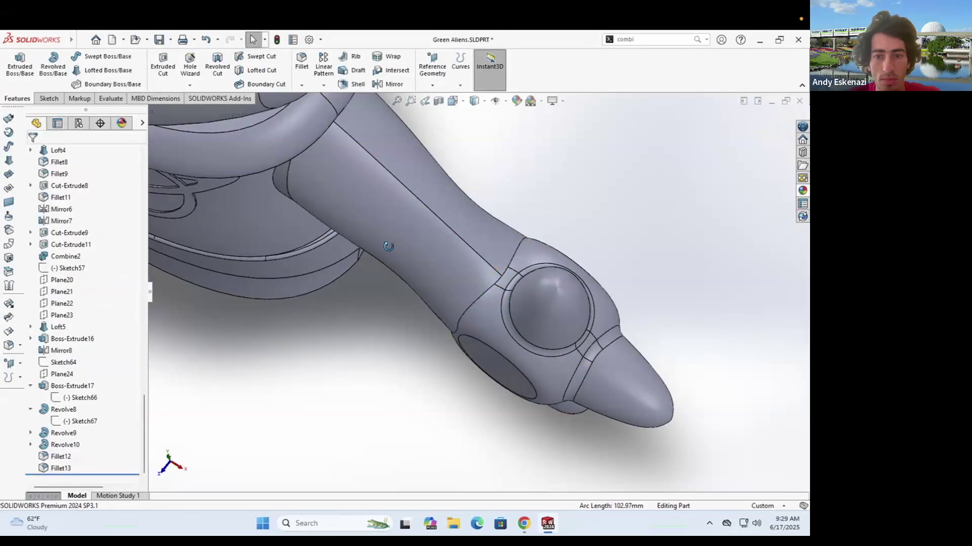
Step: Save the part with the filleted hand
middle_drag(390, 248, 388, 221)
scroll(388, 221, up, 6)
scroll(448, 228, down, 4)
click(159, 39)
Step: Apply a standard blue color to the figure's main body, Combine2
right_click(435, 330)
click(494, 237)
click(510, 284)
click(92, 381)
click(32, 153)
right_click(381, 267)
click(464, 237)
click(474, 286)
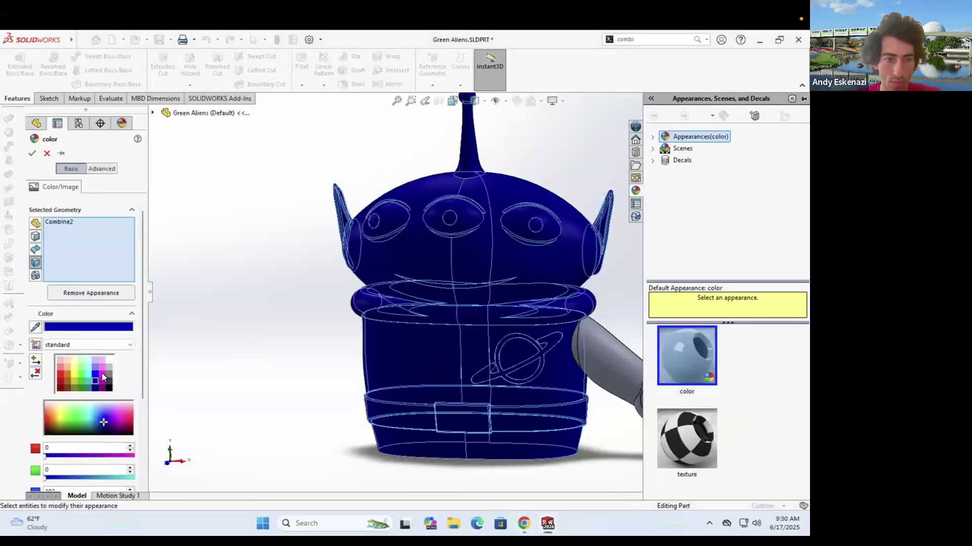
Step: Apply a darker standard blue to the belt feature, Mirror5
right_click(372, 413)
click(464, 237)
click(475, 273)
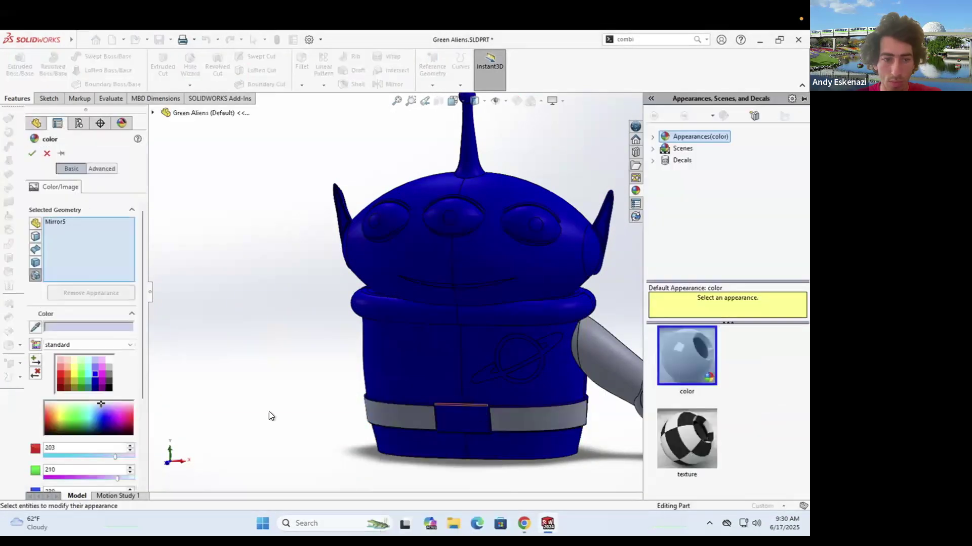
scroll(468, 428, down, 3)
click(95, 387)
Step: Add the remaining belt features, Fillet2, Fillet1 and Boss-Extrude7, to the darker blue color selection and apply it
scroll(417, 400, down, 4)
click(417, 346)
scroll(418, 349, down, 3)
click(378, 304)
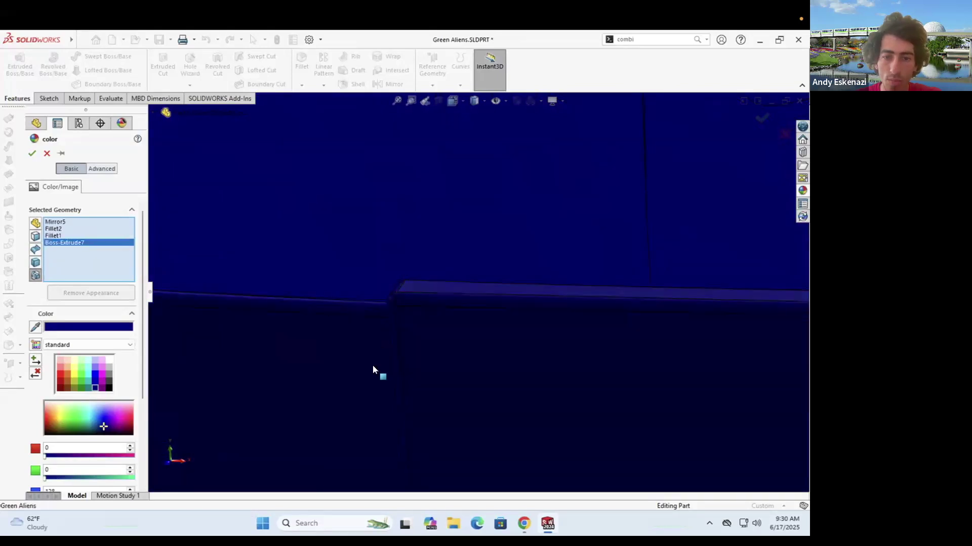
scroll(373, 366, up, 8)
middle_drag(372, 366, 413, 296)
click(413, 296)
click(354, 244)
click(32, 153)
Step: Apply the standard blue used on the body to the arm features Loft5, Boss-Extrude16 and Mirror8
scroll(506, 303, up, 3)
middle_drag(557, 324, 272, 339)
right_click(654, 304)
click(731, 224)
click(743, 253)
key(Escape)
right_click(523, 302)
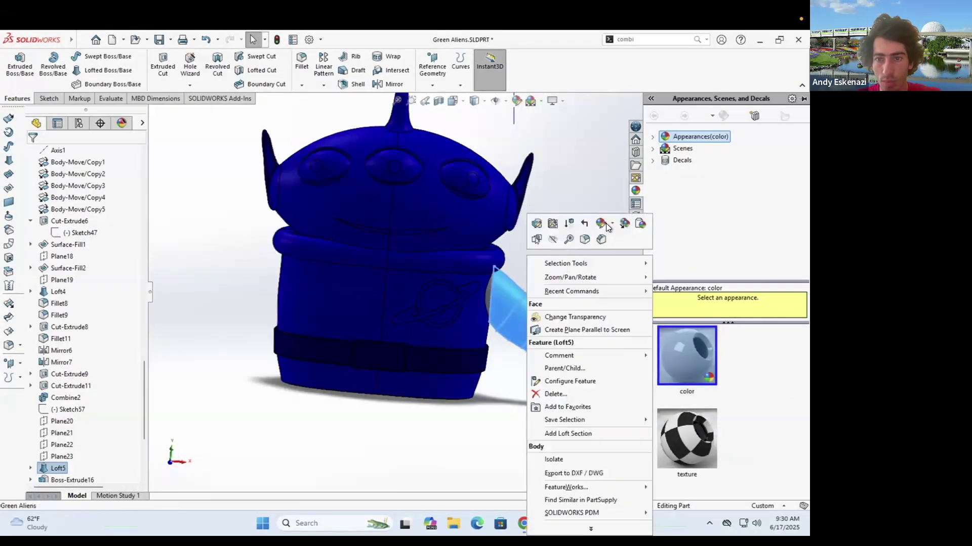
click(605, 224)
click(617, 253)
click(95, 374)
scroll(495, 307, down, 4)
middle_drag(537, 288, 501, 309)
click(537, 264)
scroll(538, 266, up, 5)
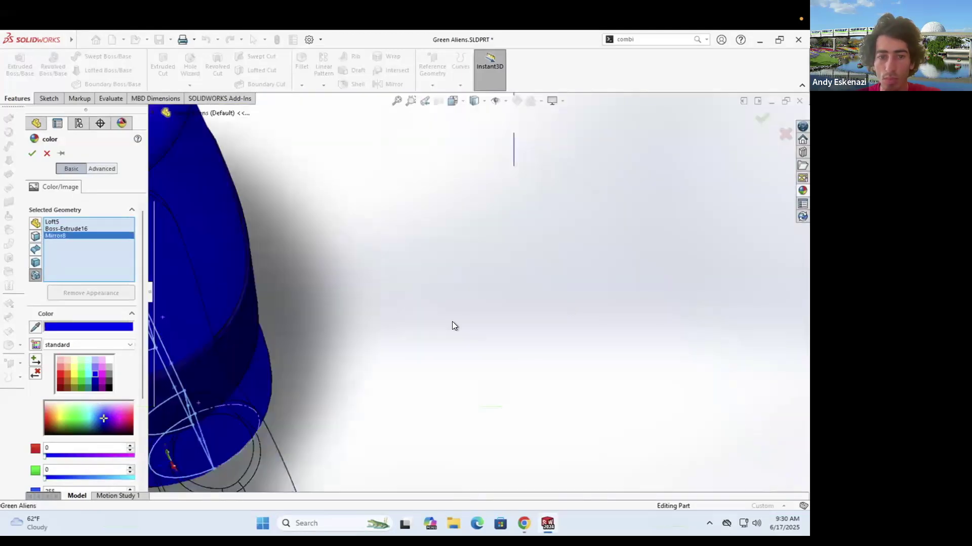
key(Return)
Step: Apply a standard purple color to the collar ring, Sweep1
right_click(321, 243)
click(396, 211)
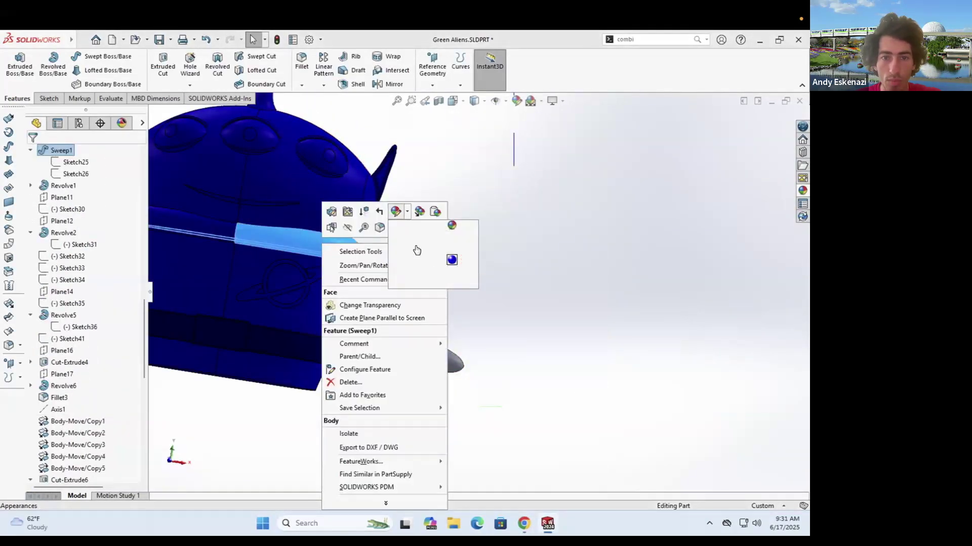
click(417, 245)
click(101, 373)
click(526, 520)
click(526, 520)
click(102, 381)
scroll(446, 279, up, 3)
middle_drag(374, 256, 369, 274)
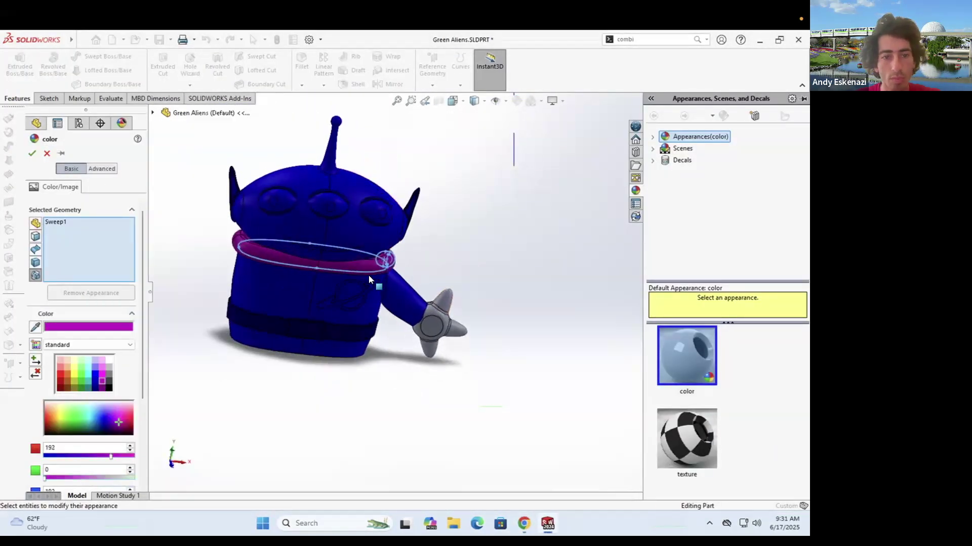
key(Return)
Step: Color the palm and all three fingers of the hand standard bright green, including their fillets
scroll(455, 283, down, 3)
right_click(429, 322)
click(514, 211)
click(532, 245)
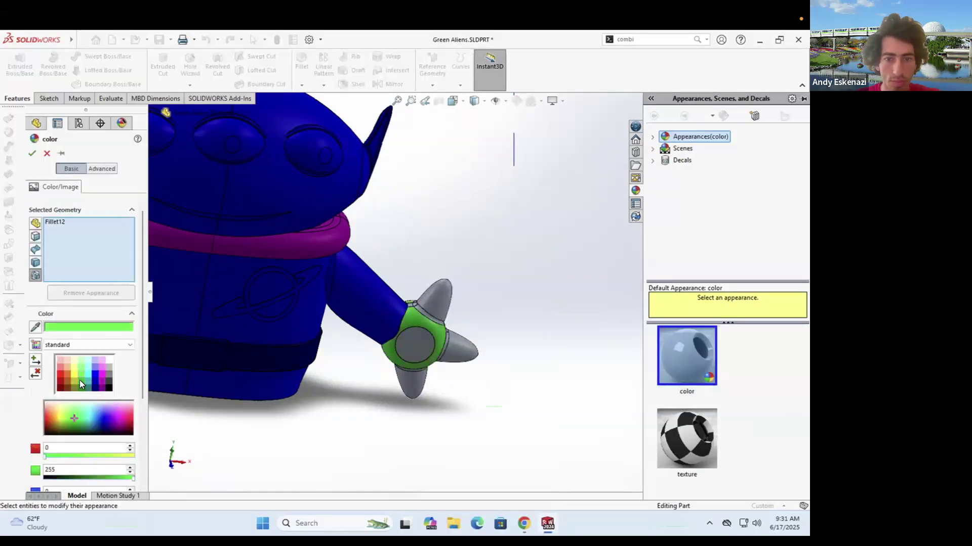
click(442, 334)
scroll(442, 334, down, 4)
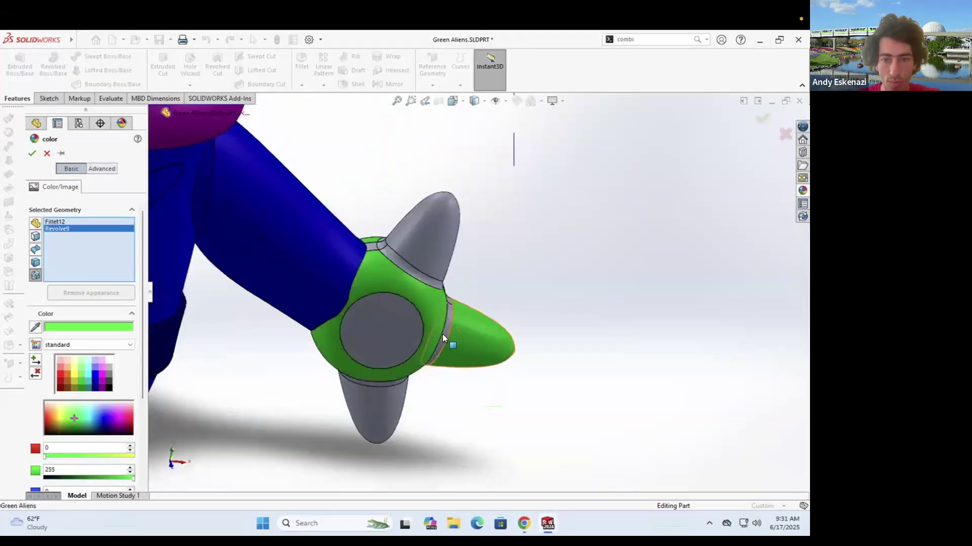
click(376, 410)
middle_drag(385, 303, 394, 217)
scroll(394, 217, up, 4)
Step: Add the head, antenna and both ears with their cuts and fillets to the bright green selection
click(243, 233)
scroll(354, 233, up, 2)
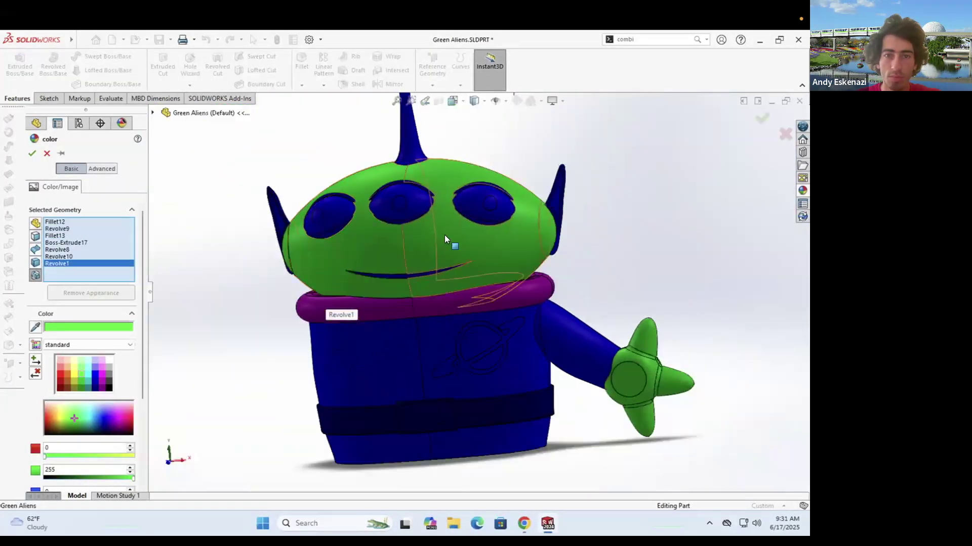
click(286, 205)
ctrl+middle_drag(557, 227, 694, 274)
scroll(748, 242, down, 5)
click(677, 235)
click(657, 290)
click(658, 243)
middle_drag(479, 317, 385, 309)
click(557, 279)
click(537, 245)
middle_drag(571, 276, 499, 270)
click(487, 172)
Step: Add the eyelid features to the bright green selection and apply the color
scroll(468, 281, up, 3)
scroll(458, 276, down, 8)
click(439, 199)
click(428, 195)
scroll(456, 189, down, 1)
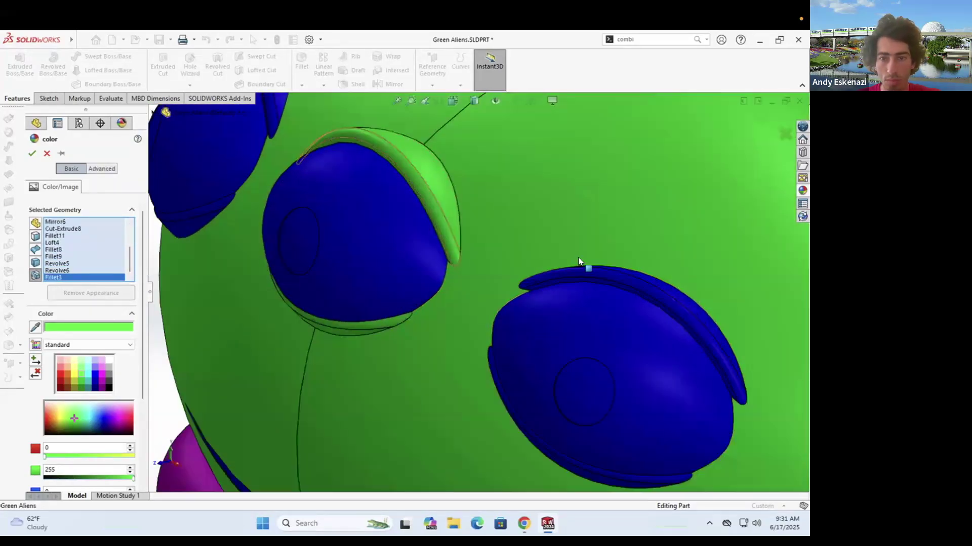
click(599, 276)
key(Return)
Step: Apply white to the eyeball faces of all three eyes
right_click(558, 304)
click(662, 256)
click(109, 361)
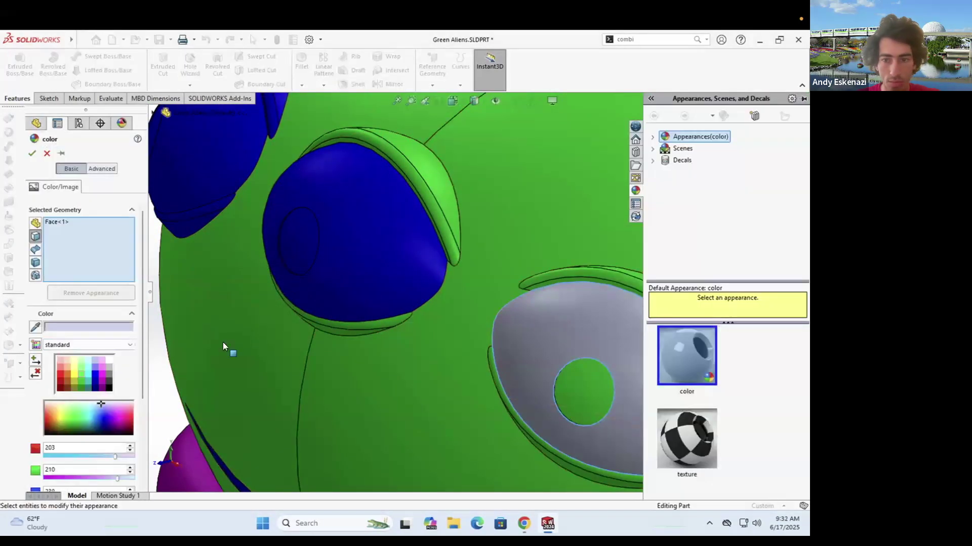
click(363, 305)
scroll(444, 384, up, 2)
click(365, 212)
click(32, 154)
Step: Apply bright green to the upper and lower eyelid faces of the remaining blue-lidded eye
right_click(413, 164)
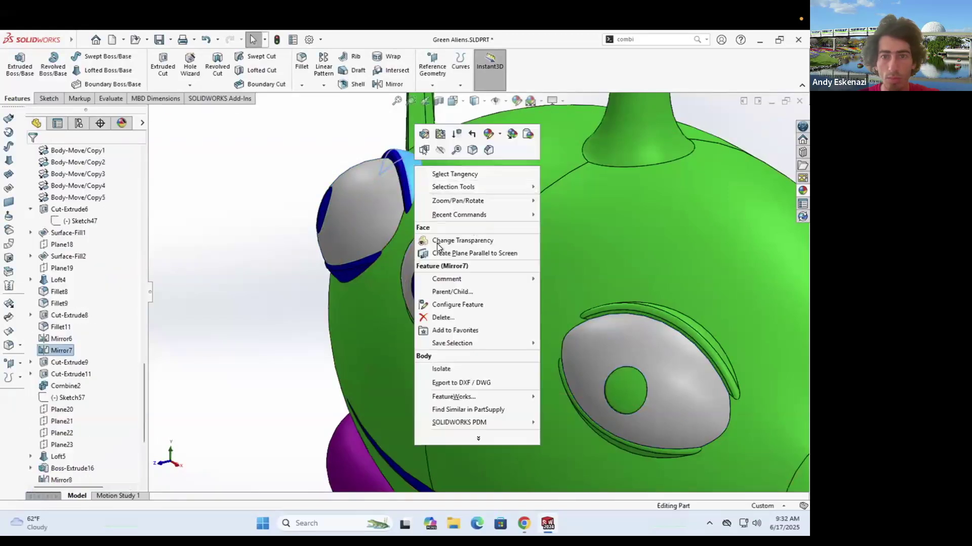
click(499, 135)
click(521, 146)
click(81, 372)
scroll(402, 180, down, 6)
click(405, 185)
click(413, 259)
middle_drag(395, 377, 418, 362)
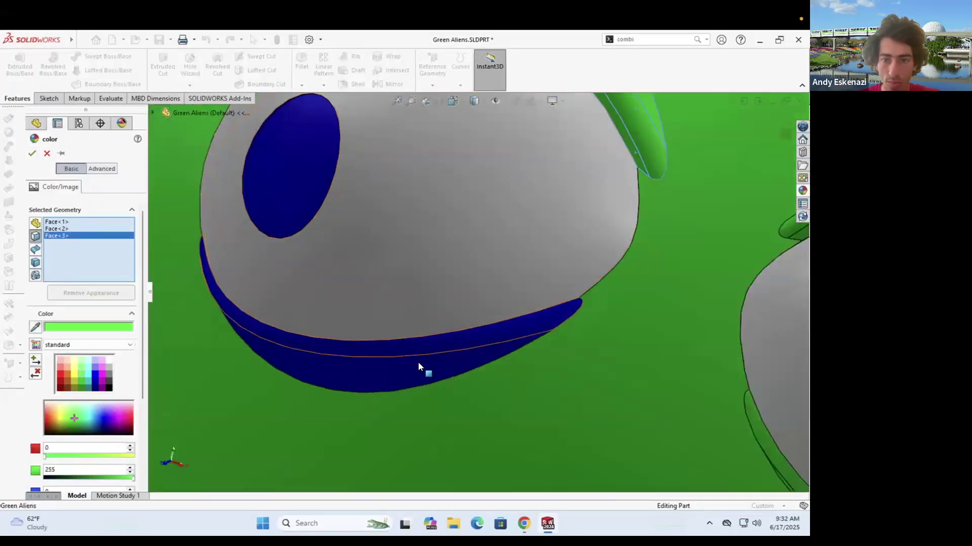
click(417, 363)
click(420, 346)
click(32, 154)
Step: Apply dark gray to the faces of the three pupils and the smile
right_click(360, 219)
click(445, 192)
click(468, 203)
click(108, 381)
scroll(477, 292, up, 9)
scroll(526, 285, down, 5)
click(518, 306)
click(617, 339)
scroll(460, 451, down, 4)
click(425, 377)
click(458, 382)
scroll(453, 380, down, 9)
click(32, 153)
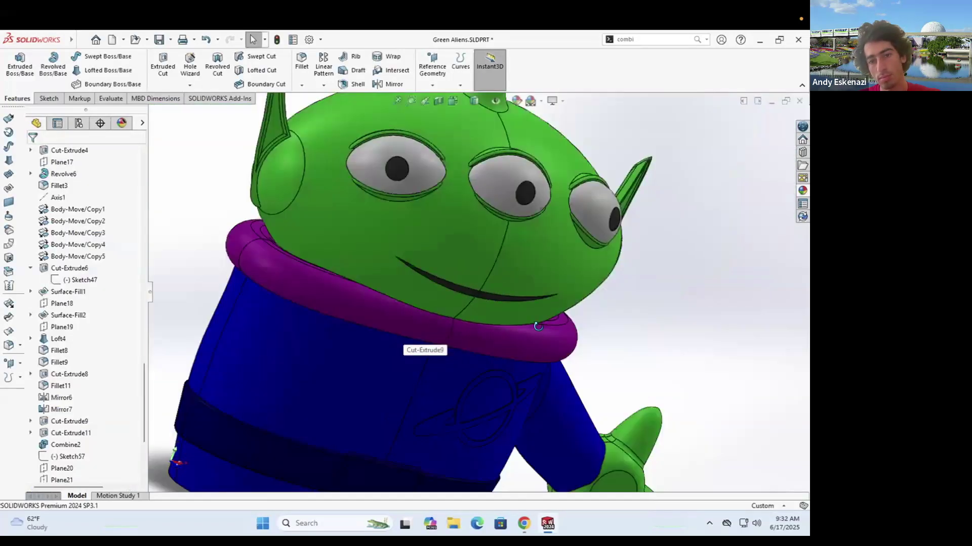
Step: Apply a standard orange color to the ringed-planet logo on the chest, Boss-Extrude9
middle_drag(538, 327, 502, 314)
scroll(502, 314, up, 6)
scroll(502, 313, down, 3)
click(523, 524)
click(537, 201)
scroll(530, 242, down, 6)
right_click(441, 299)
click(541, 240)
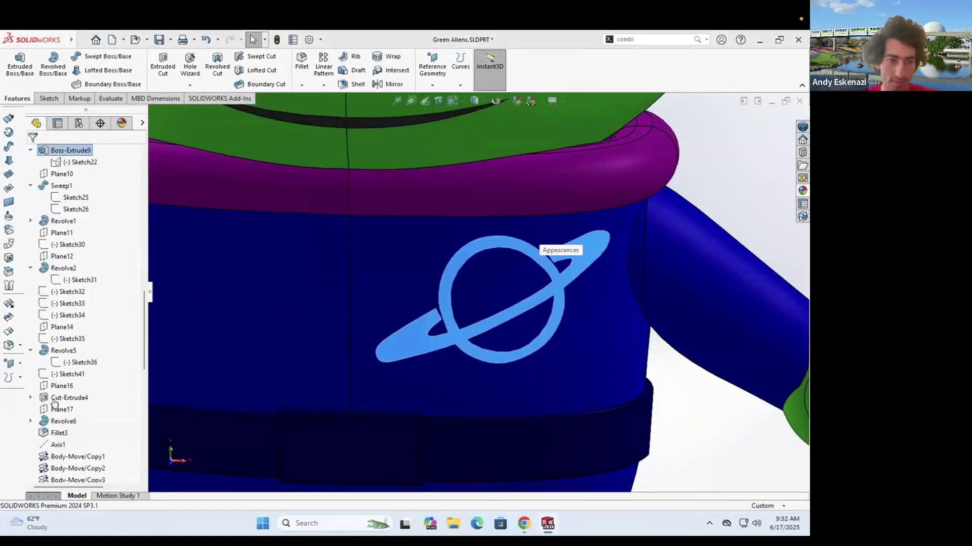
click(65, 372)
click(32, 153)
scroll(445, 301, up, 8)
scroll(514, 267, down, 2)
middle_drag(514, 267, 507, 271)
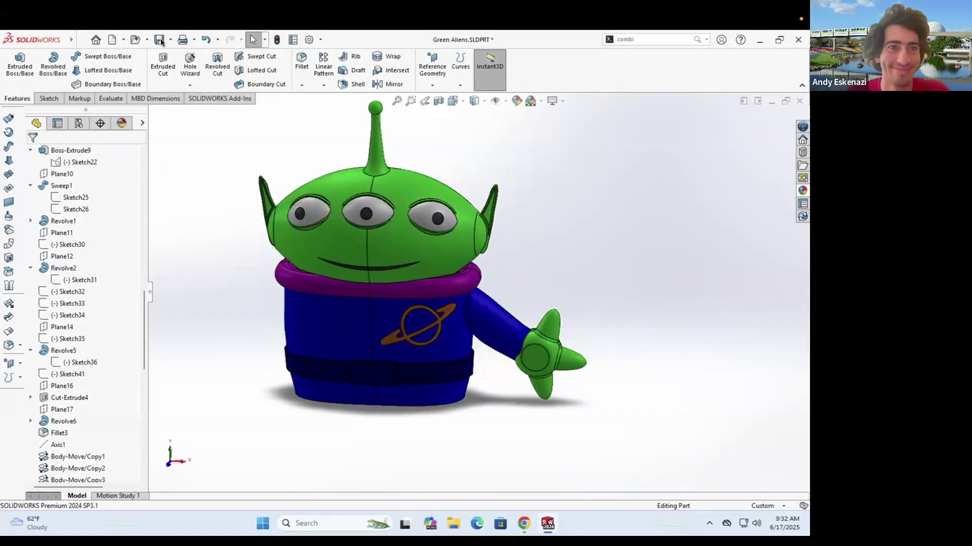
Step: Mirror the finished arm and hand to the opposite side of the figure, keeping their colors
click(389, 84)
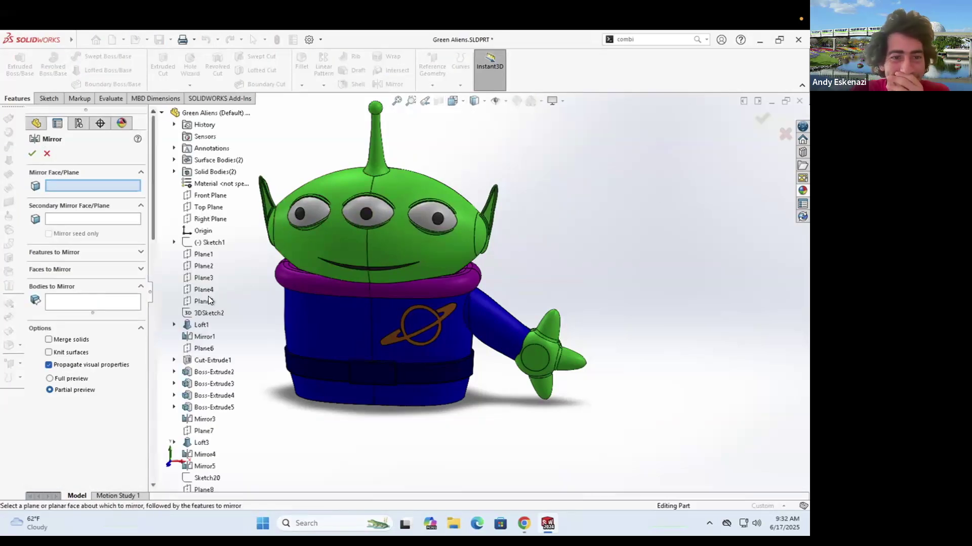
right_click(565, 356)
scroll(478, 286, up, 1)
Step: Combine the torso body with both arm bodies into one solid
click(630, 40)
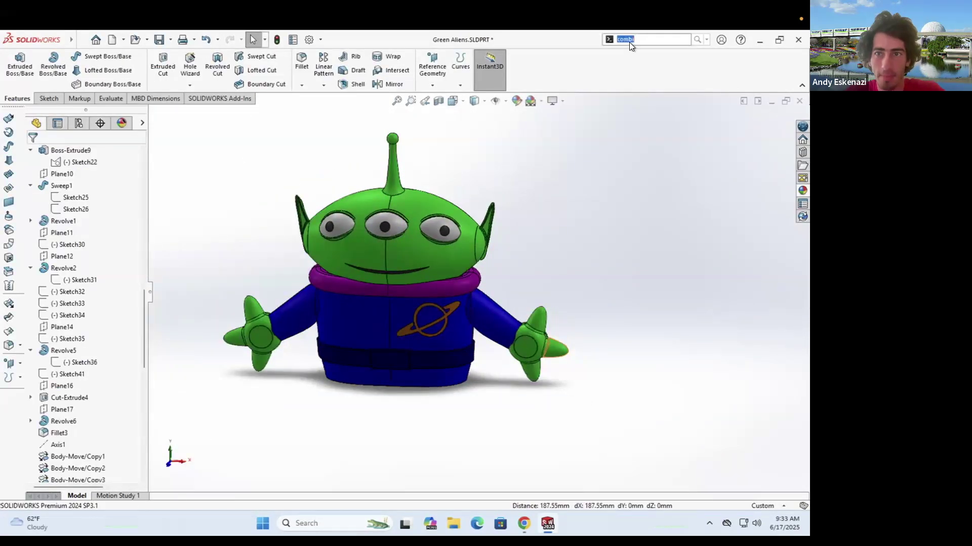
click(630, 55)
click(485, 321)
click(430, 309)
click(298, 313)
click(32, 153)
Step: Start a sketch on the torso's flat bottom face and draw a vertical centre line across its full depth
mouse_move(244, 267)
middle_down()
mouse_move(418, 288)
mouse_move(623, 282)
mouse_move(594, 281)
middle_up()
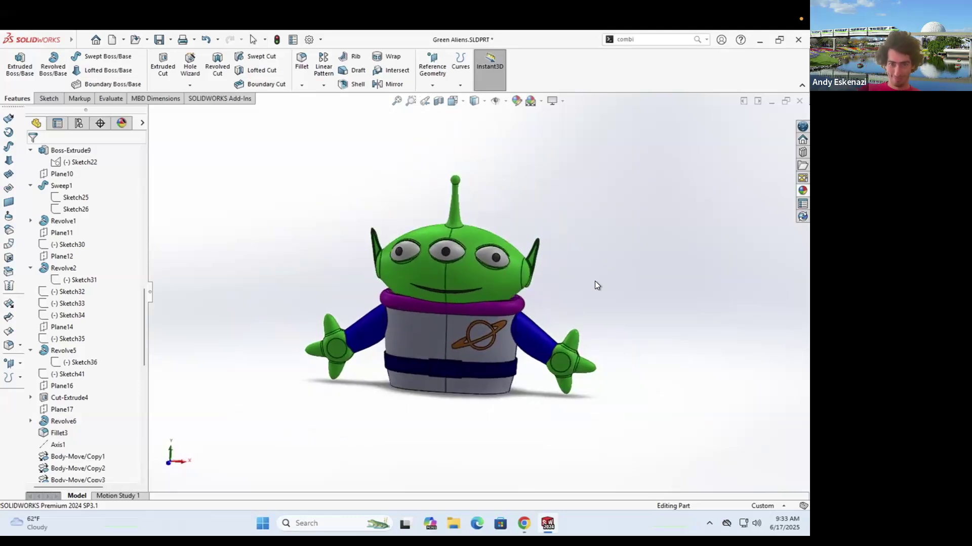
mouse_move(422, 281)
middle_down()
mouse_move(511, 279)
mouse_move(430, 288)
middle_up()
scroll(488, 371, down, 3)
scroll(489, 380, up, 4)
scroll(513, 332, down, 2)
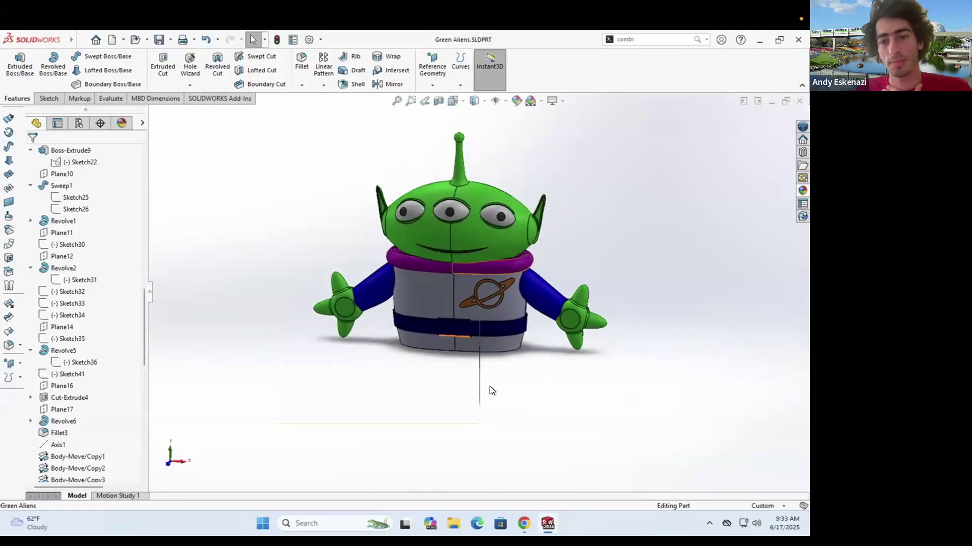
mouse_move(420, 248)
middle_down()
mouse_move(387, 201)
mouse_move(426, 280)
middle_up()
click(437, 328)
mouse_move(492, 380)
middle_down()
mouse_move(437, 328)
mouse_move(450, 344)
middle_up()
key(l)
click(428, 245)
click(427, 404)
key(Escape)
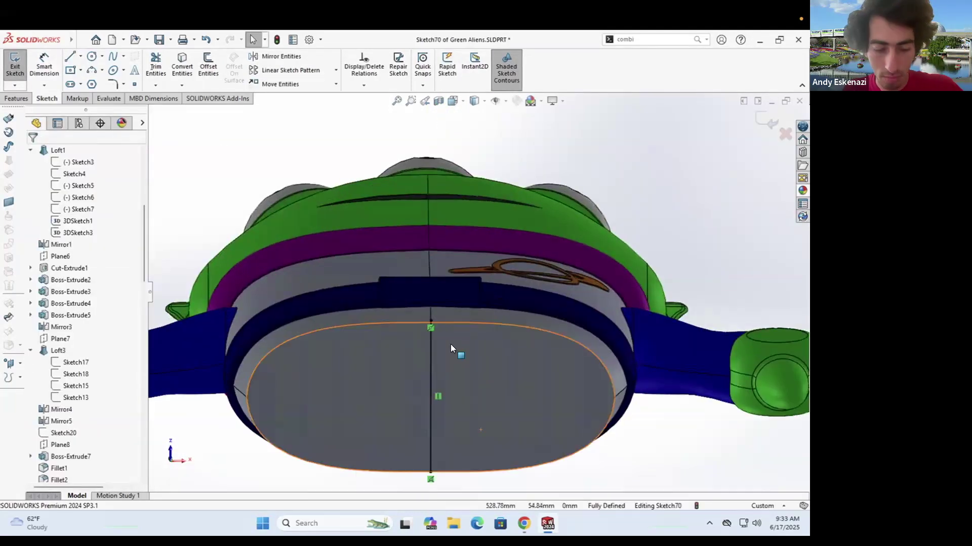
click(425, 325)
key(Escape)
Step: Convert the right half of the bottom face's outline into the sketch and finish the sketch
click(208, 66)
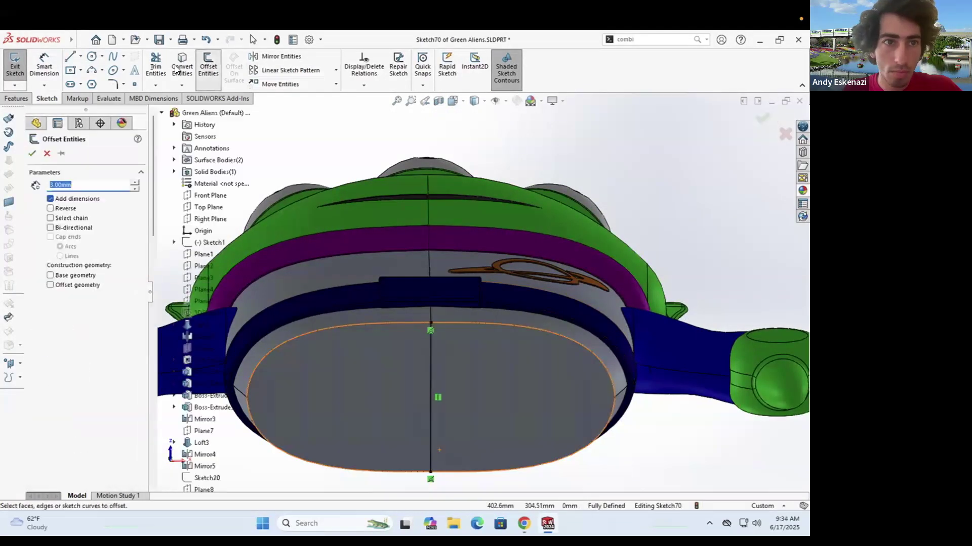
click(182, 66)
click(610, 374)
click(32, 153)
scroll(323, 253, up, 7)
middle_drag(319, 208, 312, 282)
scroll(491, 435, down, 4)
click(15, 66)
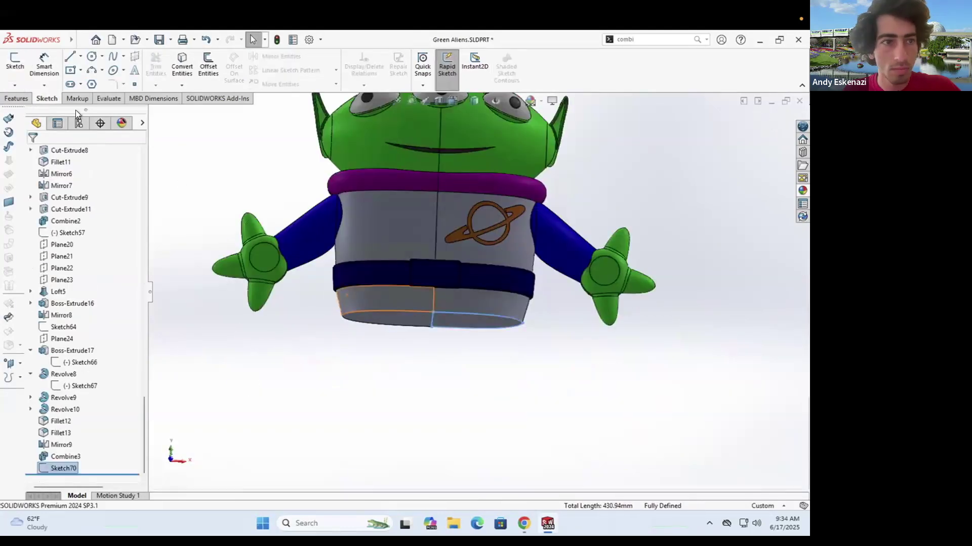
Step: Create a reference plane offset 100 mm below the torso's flat bottom face
click(14, 66)
click(441, 115)
click(416, 320)
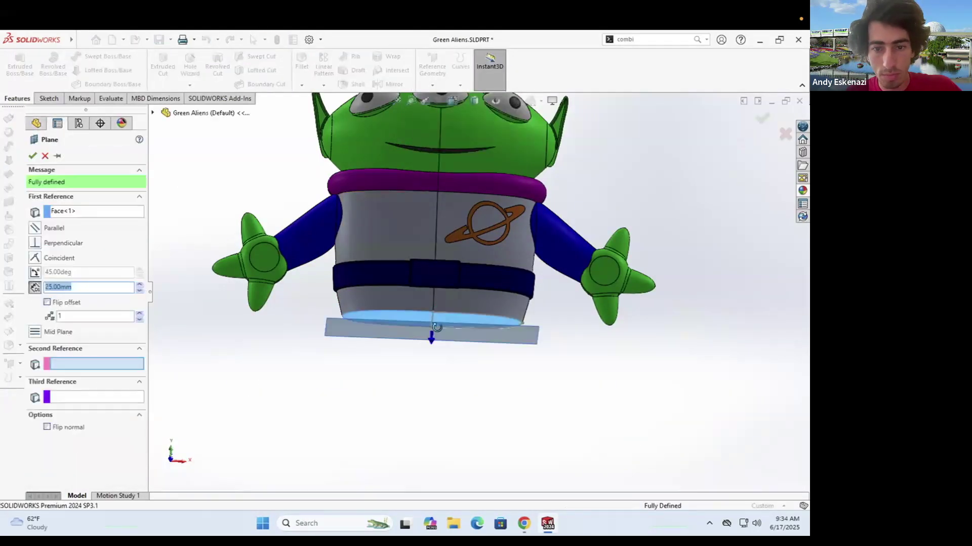
middle_drag(433, 323, 435, 347)
scroll(435, 316, down, 1)
middle_drag(380, 322, 370, 323)
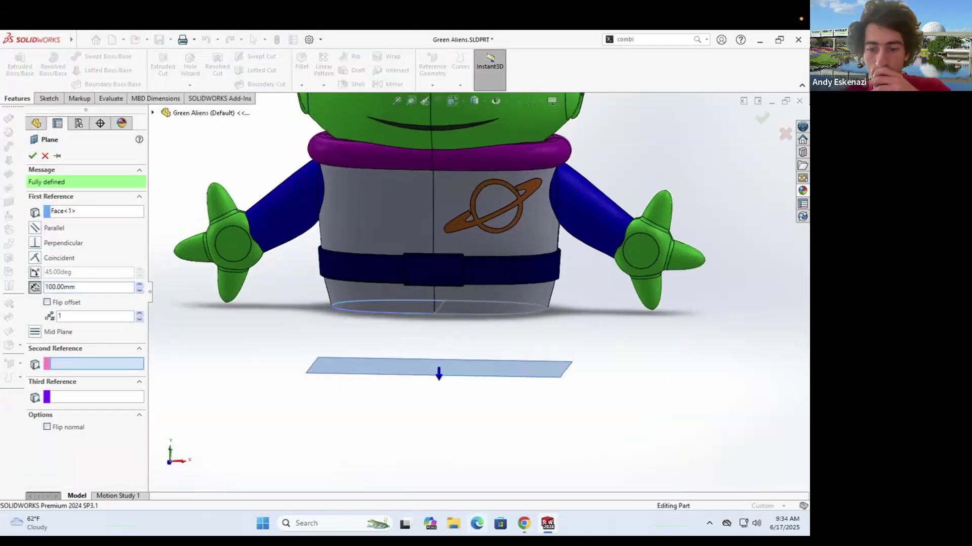
key(alt+Tab)
click(543, 203)
mouse_move(503, 312)
middle_down()
mouse_move(505, 293)
mouse_move(491, 349)
middle_up()
scroll(491, 336, down, 1)
click(33, 156)
Step: Start a sketch on the new plane and offset the torso's bottom outline inward by 10 mm
middle_drag(460, 405, 459, 421)
click(49, 98)
click(15, 67)
middle_drag(444, 312, 552, 476)
click(208, 67)
middle_drag(462, 234, 456, 162)
click(376, 458)
scroll(481, 446, up, 3)
middle_drag(456, 354, 455, 405)
click(72, 186)
text(1)
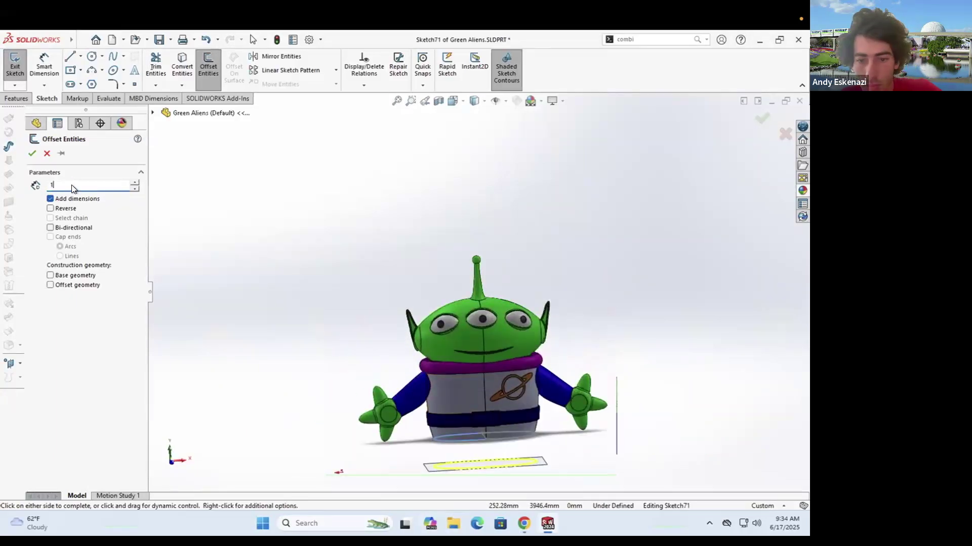
text(0)
key(Return)
middle_drag(458, 354, 467, 420)
scroll(467, 425, down, 6)
key(Return)
scroll(551, 347, up, 3)
middle_drag(547, 375, 474, 335)
scroll(551, 347, down, 4)
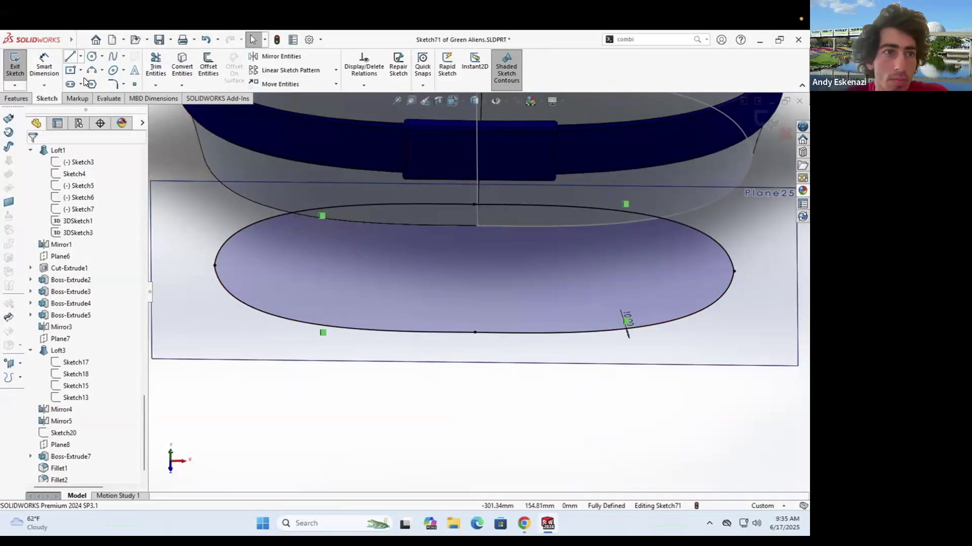
Step: Add a vertical centre line across the offset outline and turn the outline's curves into construction geometry
key(Escape)
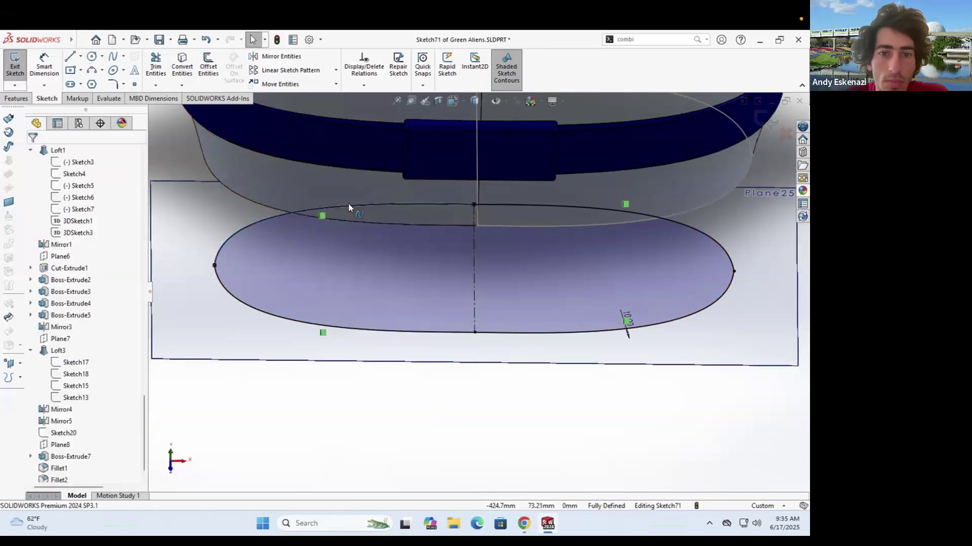
right_click(348, 205)
right_click(302, 323)
click(329, 280)
scroll(531, 177, down, 2)
right_click(500, 216)
click(526, 202)
right_click(470, 402)
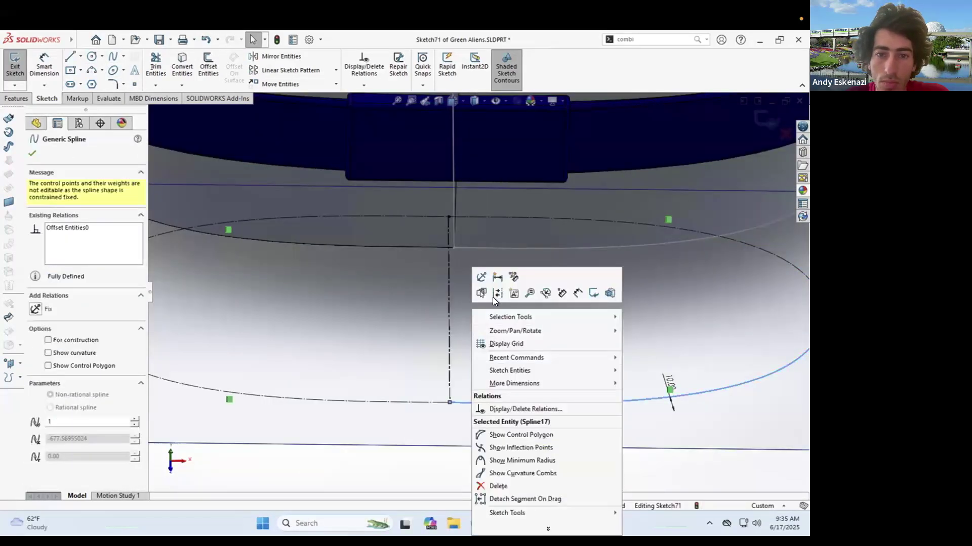
click(496, 293)
Step: Try to draw a spline from the centre line along the back right quarter of the construction outline
click(113, 56)
click(448, 236)
click(498, 217)
scroll(713, 277, up, 2)
scroll(713, 276, down, 2)
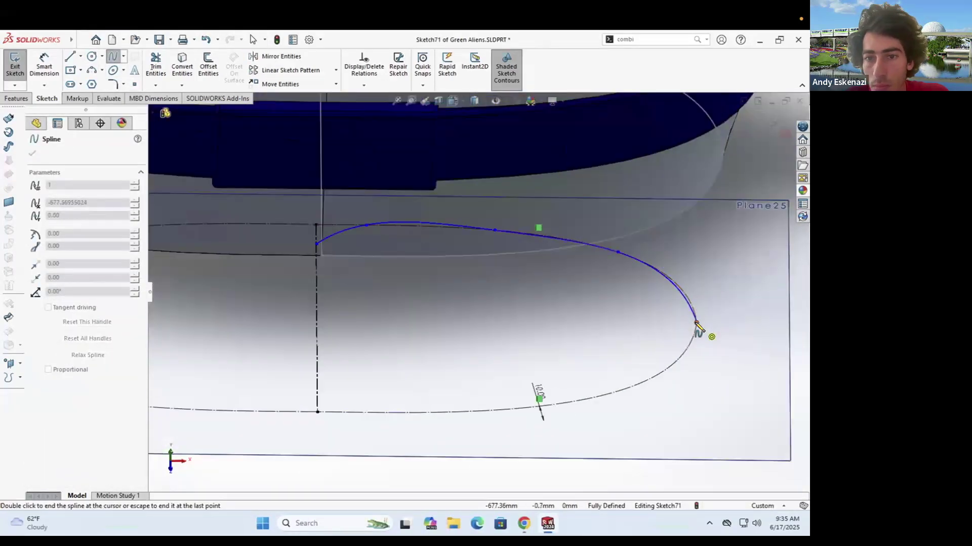
double_click(696, 323)
key(Escape)
Step: Redraw the quarter spline with more points on the construction outline, curving in to the vertical centre line
click(376, 227)
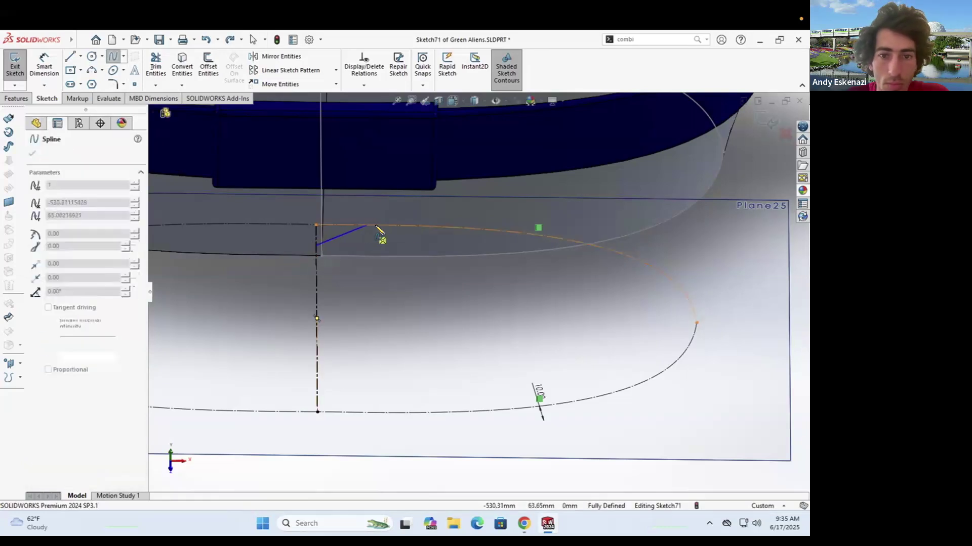
click(684, 292)
click(696, 322)
key(Escape)
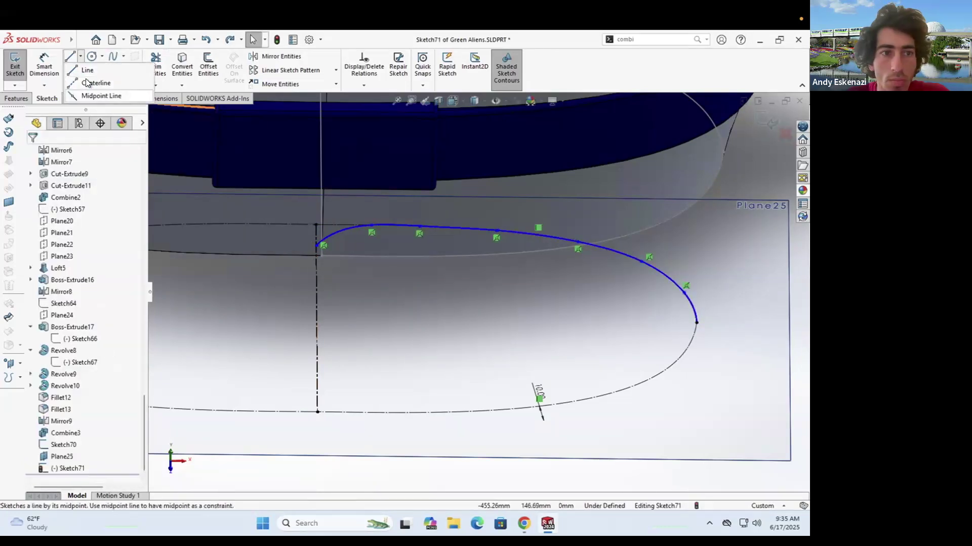
Step: Draw a horizontal centre line from the vertical line's midpoint, mirror the spline about both centre lines and finish the sketch
click(323, 312)
key(Escape)
click(275, 56)
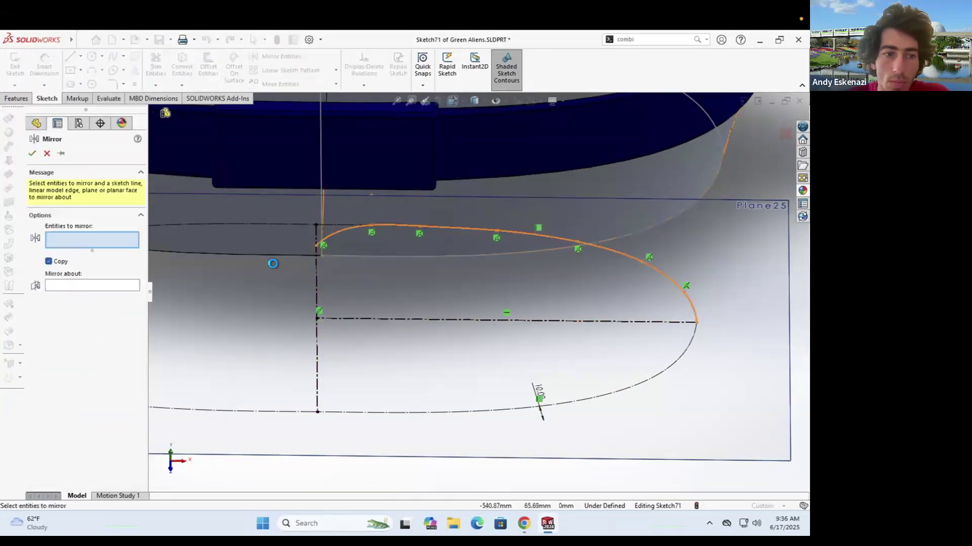
click(31, 153)
click(340, 232)
click(275, 56)
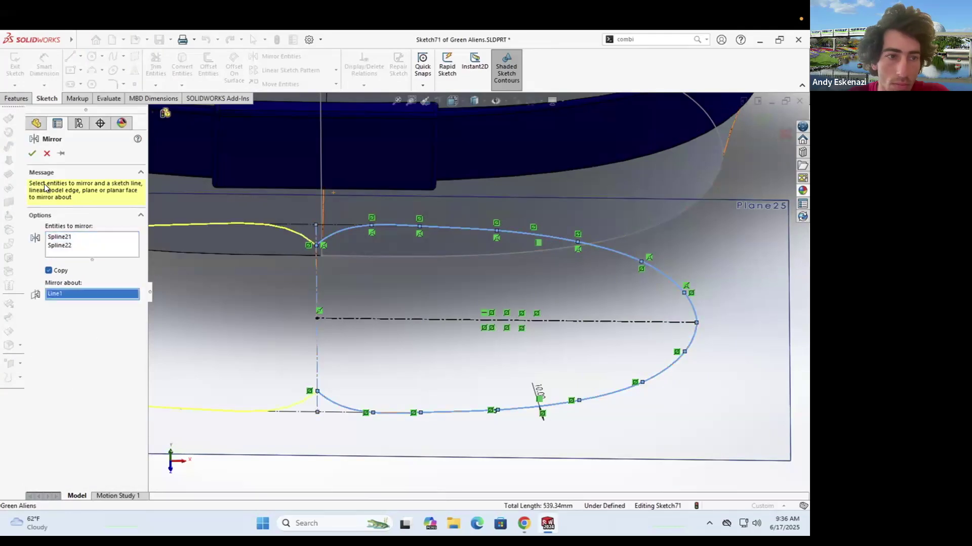
click(32, 154)
scroll(430, 331, up, 5)
click(15, 65)
Step: Edit the bottom-face sketch, convert the remaining half of the face outline to close the profile, and finish the sketch
middle_drag(436, 305, 461, 263)
scroll(462, 263, up, 3)
right_click(462, 263)
middle_drag(496, 344, 502, 277)
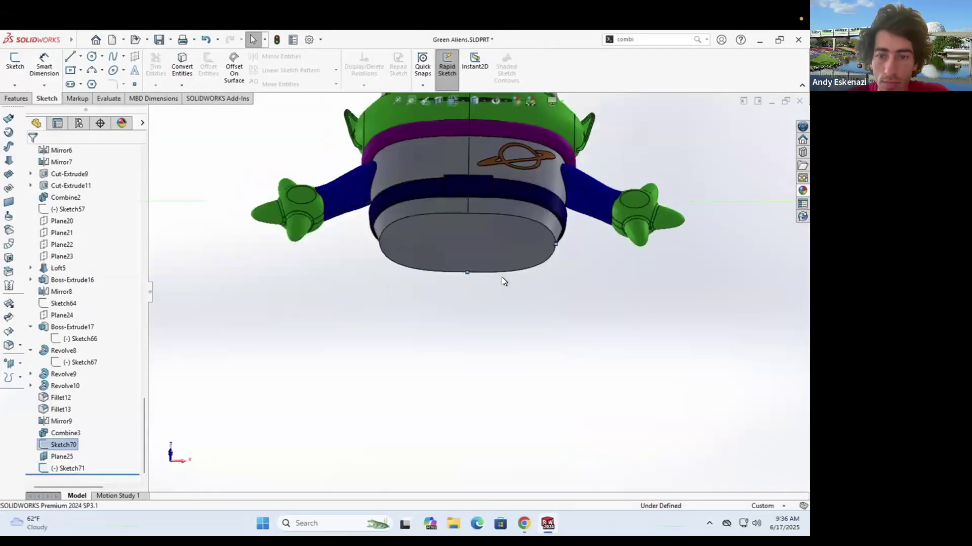
click(14, 66)
right_click(462, 263)
click(481, 251)
scroll(473, 248, down, 2)
click(208, 66)
click(182, 66)
click(275, 350)
click(32, 153)
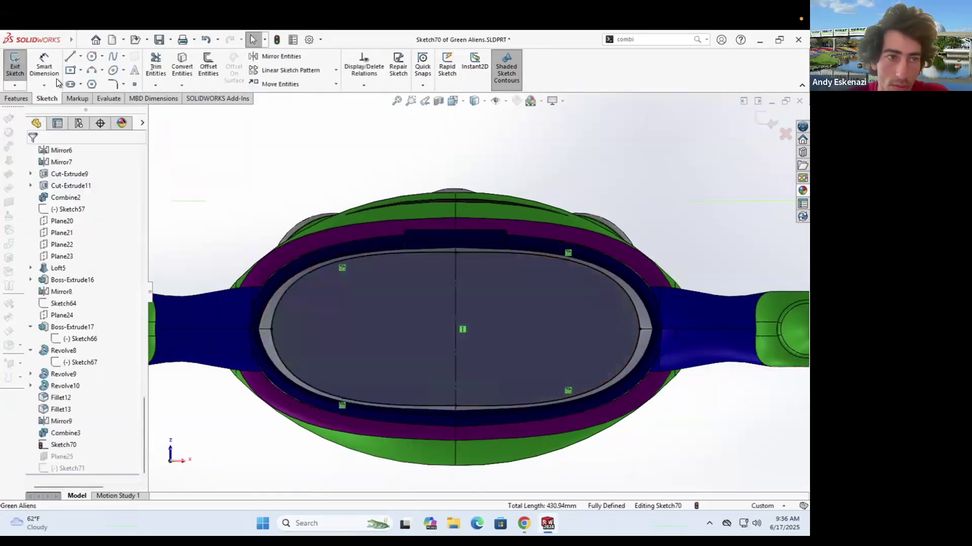
click(14, 66)
Step: Try to loft between the torso's bottom-face sketch and the leg outline on the offset plane
scroll(450, 292, up, 8)
middle_drag(492, 447, 482, 325)
scroll(483, 326, down, 7)
click(524, 523)
click(524, 524)
click(16, 99)
click(122, 70)
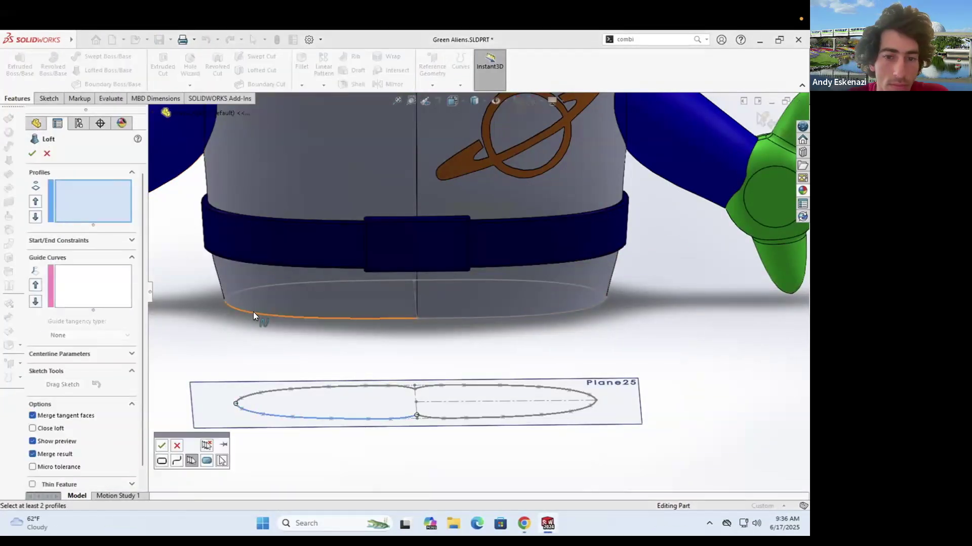
click(201, 455)
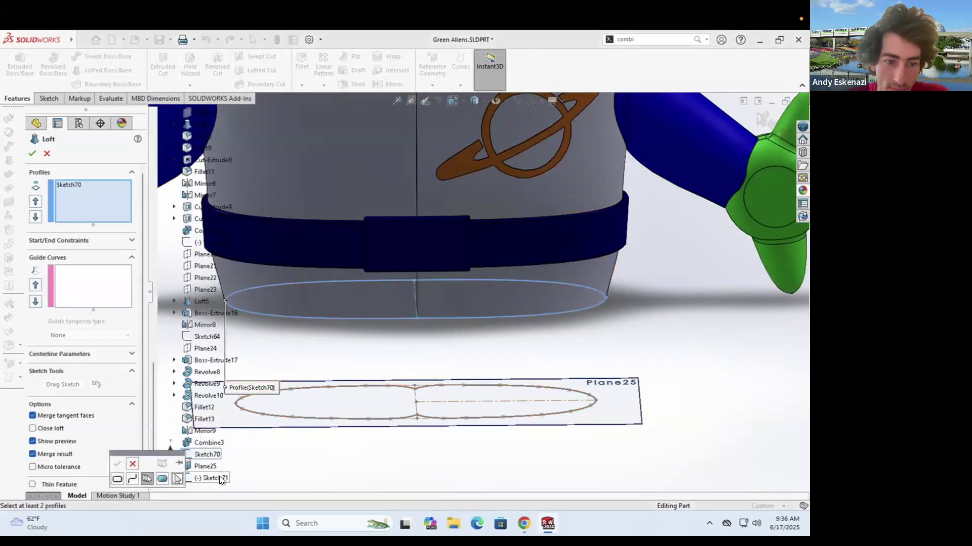
click(217, 478)
click(46, 153)
Step: Edit the leg outline sketch and try to move the spline ends where they meet at the centre line
click(335, 388)
click(350, 357)
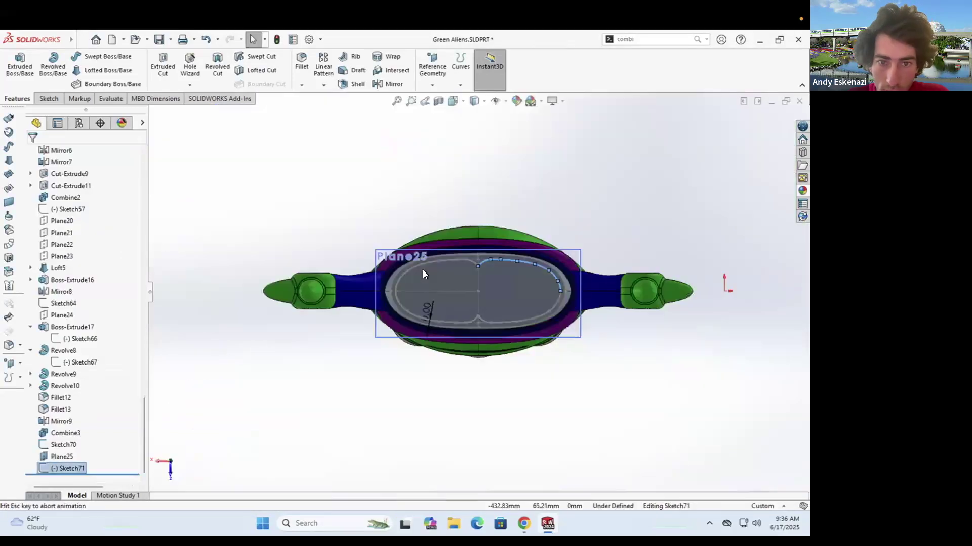
scroll(464, 262, down, 15)
drag(464, 306, 474, 272)
key(ctrl+z)
right_click(472, 306)
click(500, 441)
drag(502, 337, 501, 336)
key(ctrl+z)
right_click(465, 305)
click(401, 263)
scroll(402, 263, up, 10)
scroll(450, 386, down, 10)
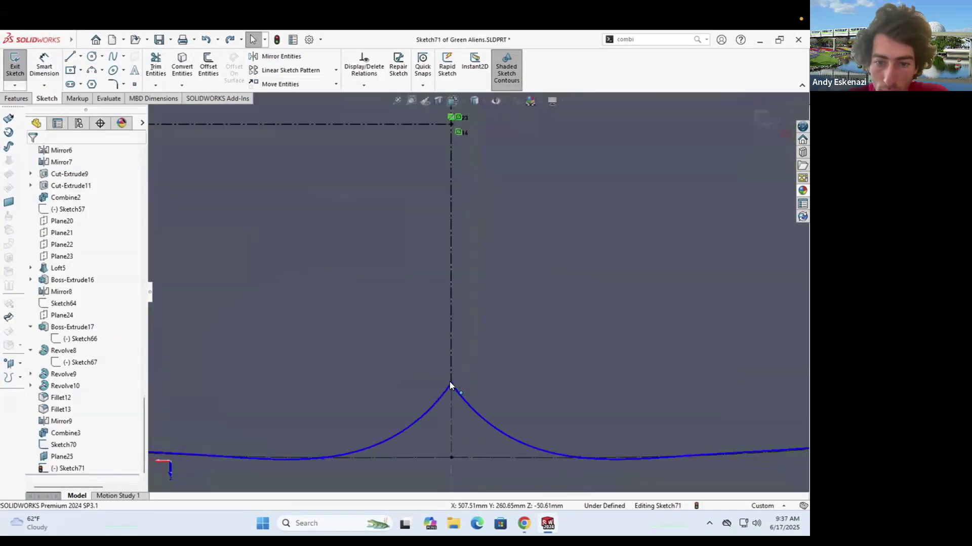
Step: Try to close the gap between the two spline ends at the centre line
drag(449, 307, 451, 309)
click(468, 308)
ctrl+click(451, 309)
scroll(371, 395, up, 15)
scroll(449, 336, down, 15)
scroll(477, 293, up, 15)
right_click(471, 288)
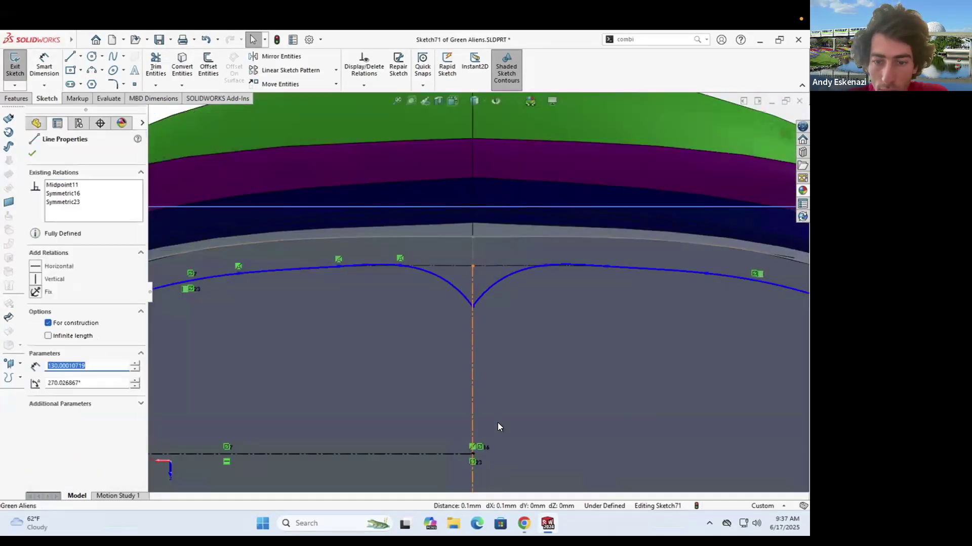
click(497, 423)
scroll(477, 293, up, 3)
key(ctrl+z)
key(Escape)
mouse_move(483, 354)
middle_down()
mouse_move(487, 366)
mouse_move(454, 385)
middle_up()
double_click(487, 366)
Step: Reopen the leg outline sketch and delete three of its four quarter splines, keeping one back quarter
right_click(452, 388)
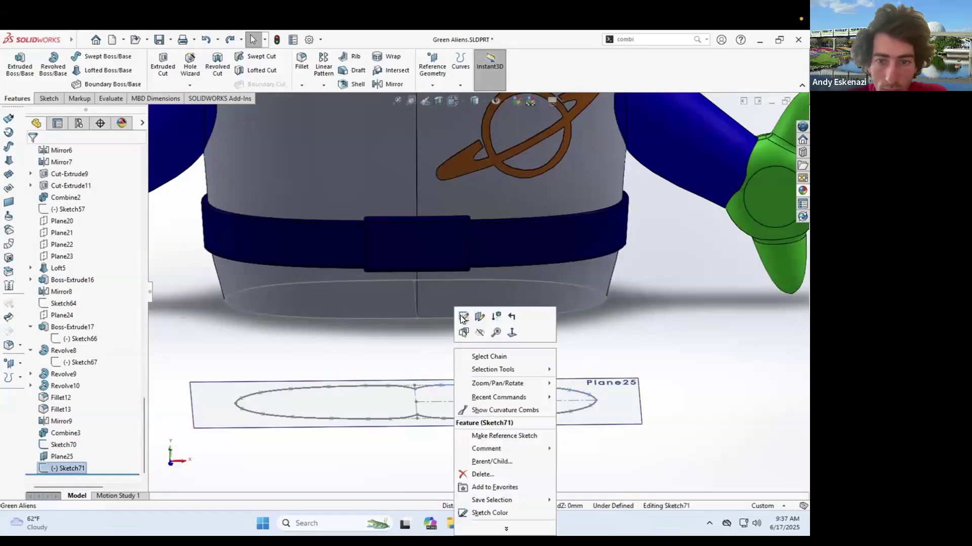
click(461, 316)
middle_drag(464, 287, 455, 280)
right_click(455, 277)
click(480, 485)
right_click(456, 391)
click(484, 487)
scroll(469, 389, down, 2)
right_click(468, 388)
click(481, 484)
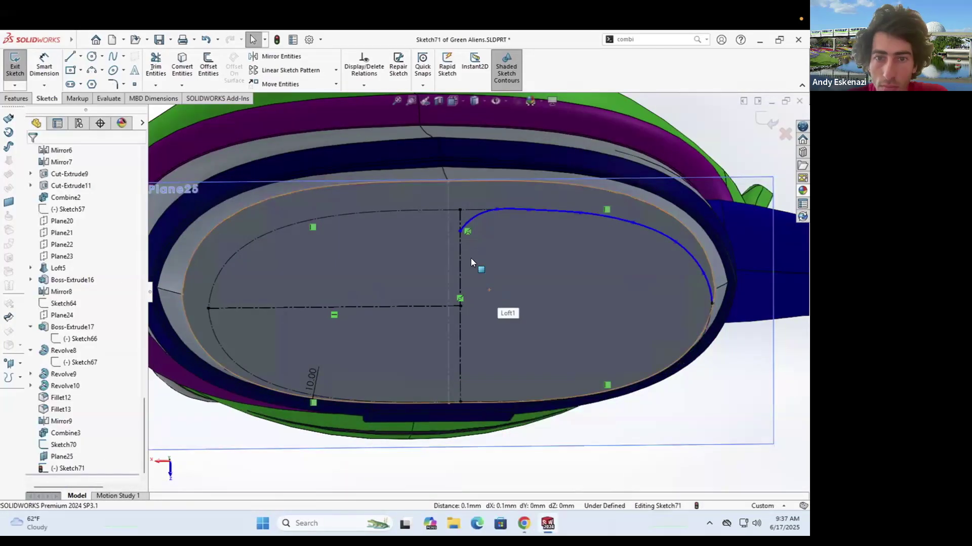
Step: Attach the remaining spline's inner end to the vertical line taken from the bottom-face sketch
scroll(471, 233, down, 5)
right_click(433, 290)
scroll(467, 283, up, 3)
drag(461, 280, 467, 306)
click(469, 311)
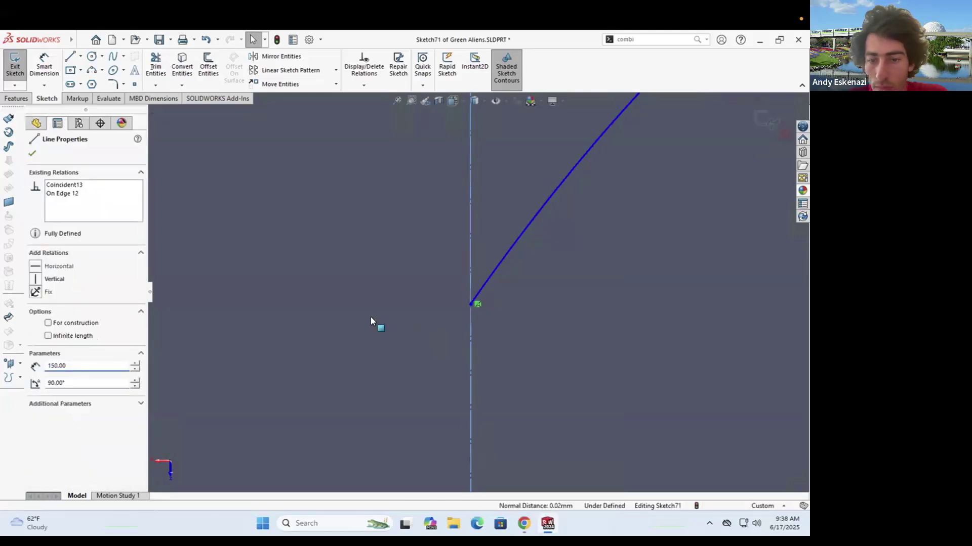
key(Escape)
Step: Delete the old horizontal centre line and draw a new one from the vertical centre line to the spline's outer end
scroll(370, 322, up, 10)
click(81, 56)
click(93, 81)
key(Escape)
right_click(399, 335)
click(448, 484)
click(81, 57)
click(93, 81)
click(449, 334)
click(651, 332)
key(Escape)
Step: Mirror the quarter spline about the horizontal centre line, and mirror both splines about the vertical centre line
click(281, 57)
click(486, 257)
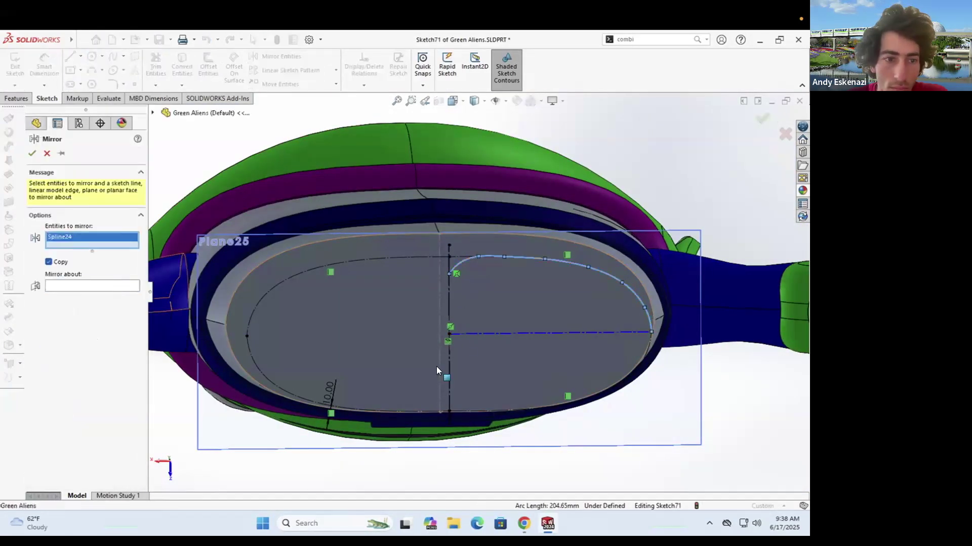
click(32, 153)
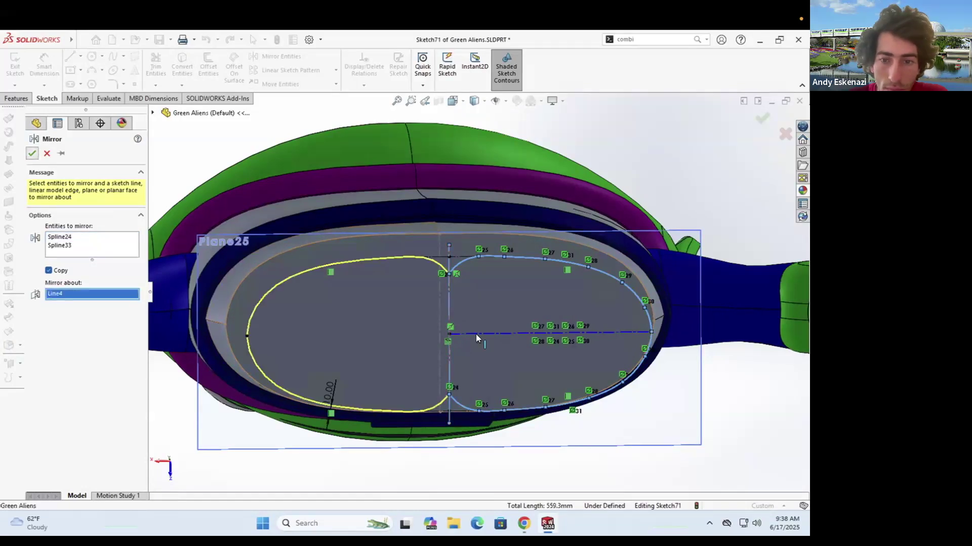
key(Return)
Step: Join the two mirrored spline ends that meet at the vertical centre line
scroll(450, 275, down, 12)
scroll(429, 304, down, 5)
scroll(539, 362, up, 3)
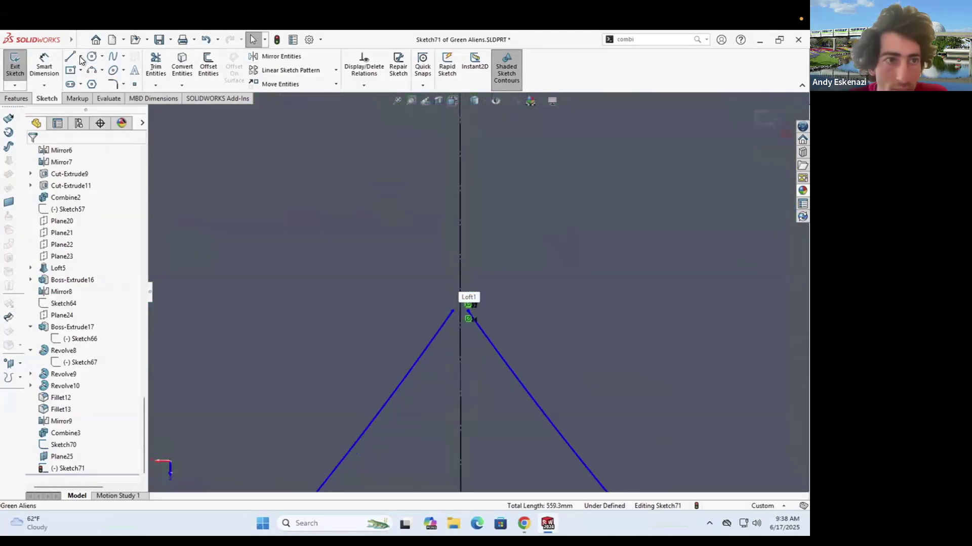
mouse_move(452, 313)
mouse_down()
mouse_move(469, 311)
mouse_move(457, 314)
mouse_up()
key(ctrl+z)
scroll(461, 309, up, 4)
click(462, 307)
scroll(471, 319, down, 4)
ctrl+click(451, 287)
click(506, 246)
click(402, 336)
Step: Finish the sketch and loft between the bottom-face sketch and the leg outline, merging the result with the body
scroll(402, 336, down, 20)
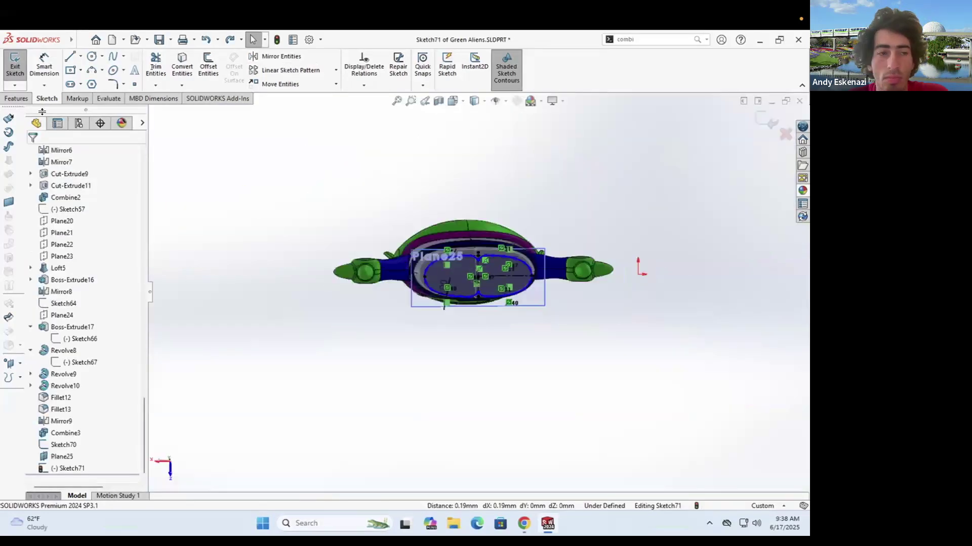
key(f)
click(15, 66)
click(106, 71)
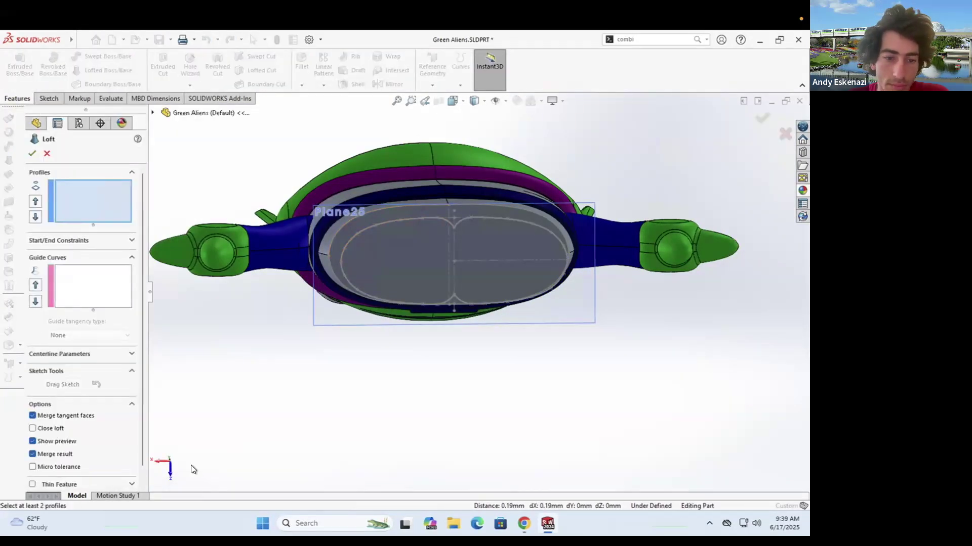
middle_drag(470, 304, 442, 379)
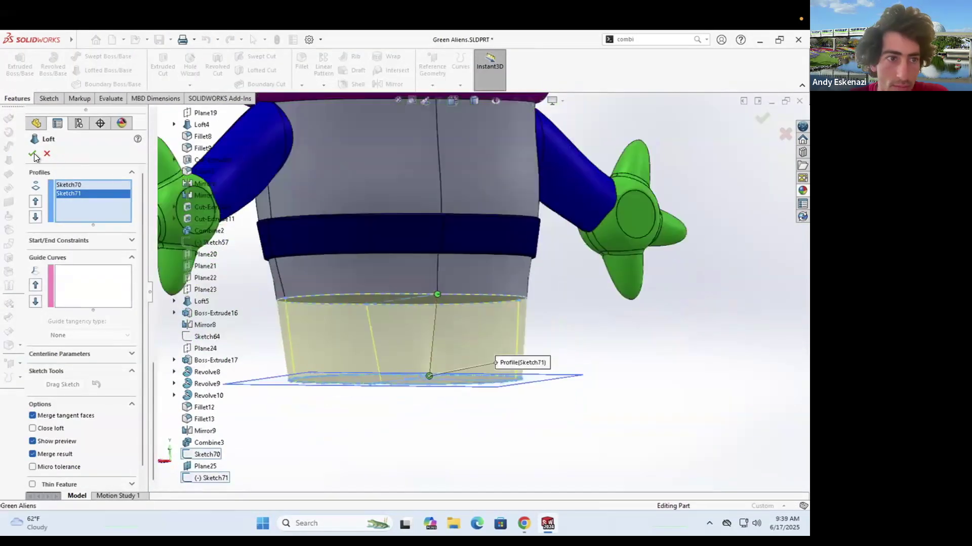
click(32, 154)
Step: Switch to Chrome and check the shape of the legs and feet in the green aliens reference images
scroll(420, 357, up, 4)
middle_drag(435, 284, 387, 354)
scroll(386, 354, down, 4)
click(163, 66)
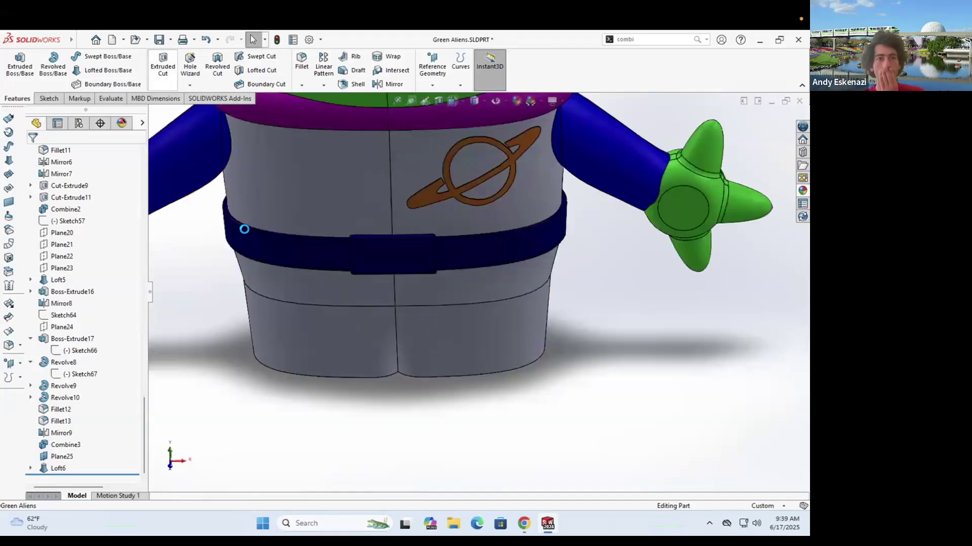
click(523, 523)
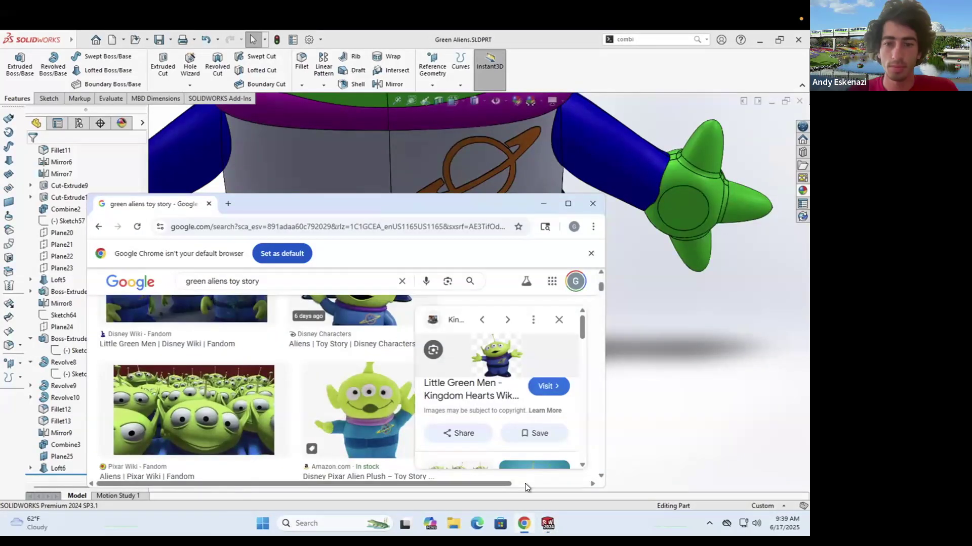
click(544, 204)
Step: Start a sketch on the legs' bottom face and draw a slanted line from the outline's outer side past the front
scroll(499, 293, up, 3)
middle_drag(491, 344, 488, 319)
click(48, 98)
click(15, 62)
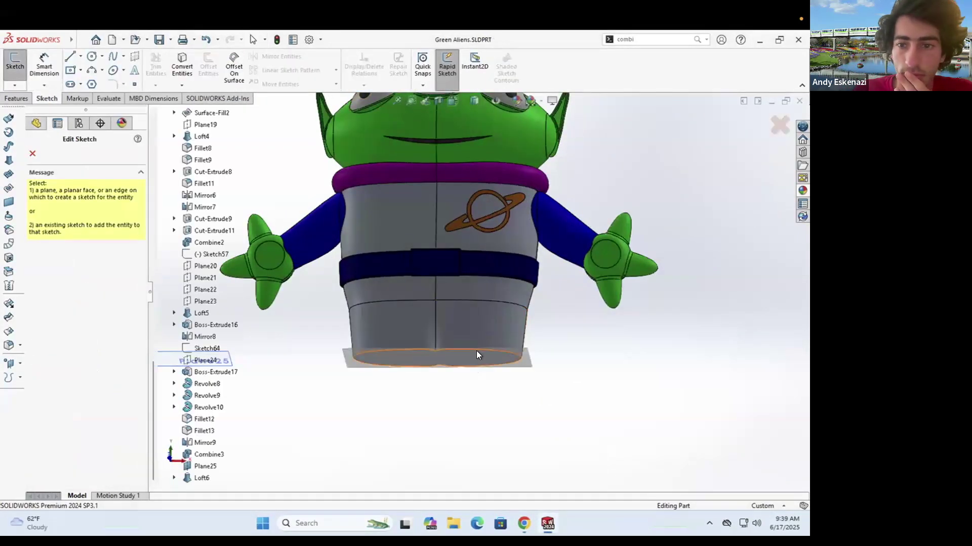
click(476, 355)
key(l)
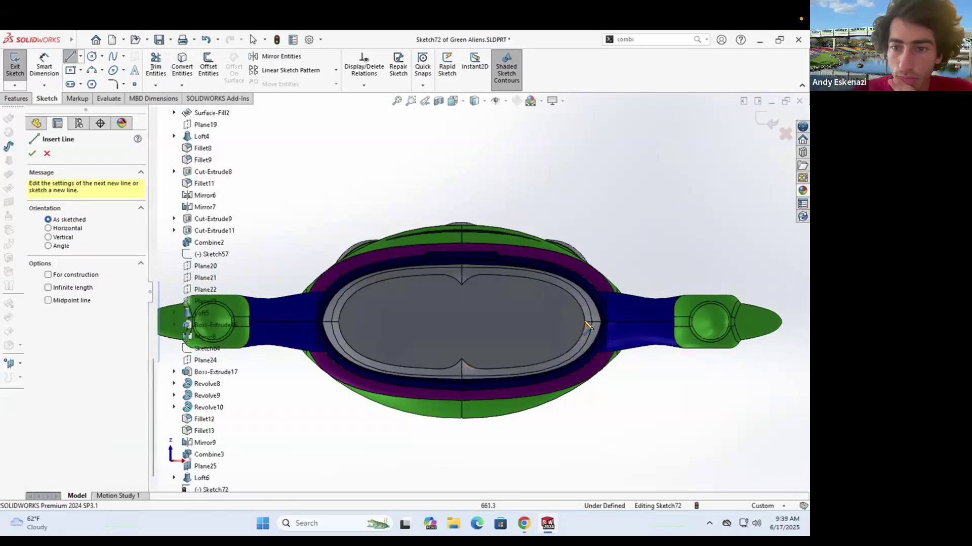
key(Escape)
key(l)
click(579, 339)
click(642, 232)
key(Escape)
Step: Attach the slanted line's lower end to the outline edge and shift its free end slightly inward
click(597, 308)
ctrl+click(572, 345)
key(Escape)
scroll(576, 337, down, 3)
drag(554, 337, 535, 357)
scroll(548, 260, up, 3)
drag(613, 244, 599, 253)
Step: Draw a second slanted line forward from the outline beside the front notch, with its inner end coincident with the edge
key(l)
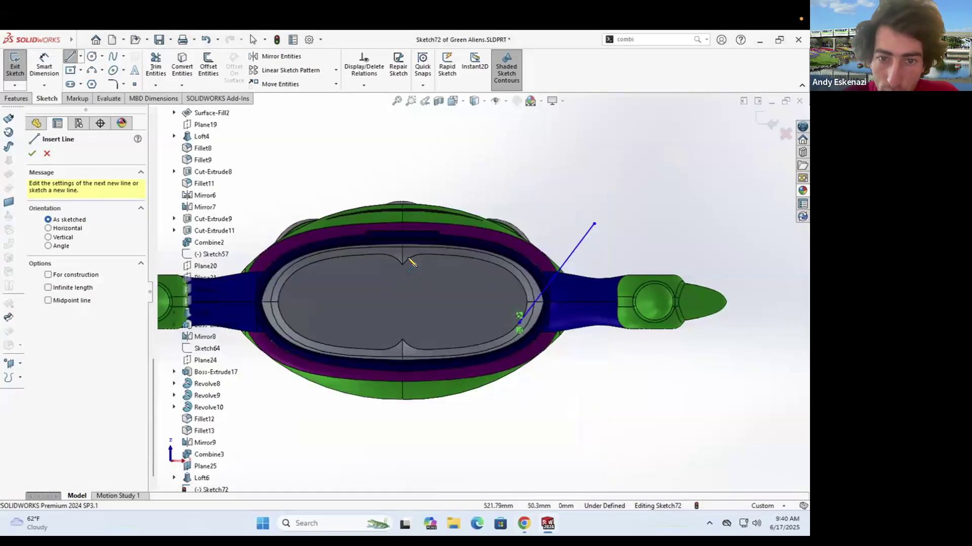
key(Escape)
scroll(421, 249, down, 4)
click(433, 257)
ctrl+click(447, 261)
click(55, 329)
key(ctrl+z)
click(459, 274)
ctrl+click(451, 278)
drag(557, 223, 557, 233)
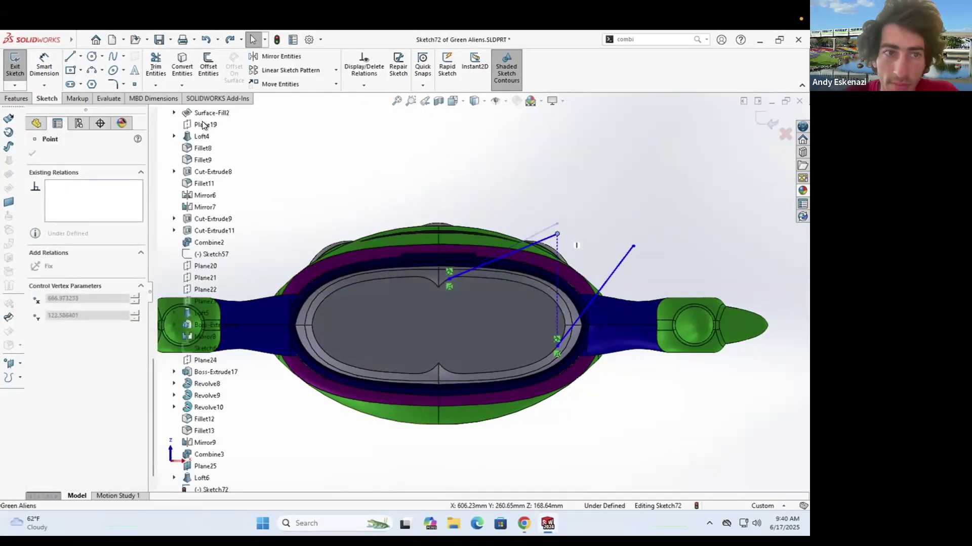
Step: Join the free ends of the two slanted lines with an arc and make it tangent to both lines
click(92, 71)
click(557, 234)
click(632, 246)
key(Escape)
click(627, 221)
ctrl+click(621, 263)
click(51, 326)
click(566, 211)
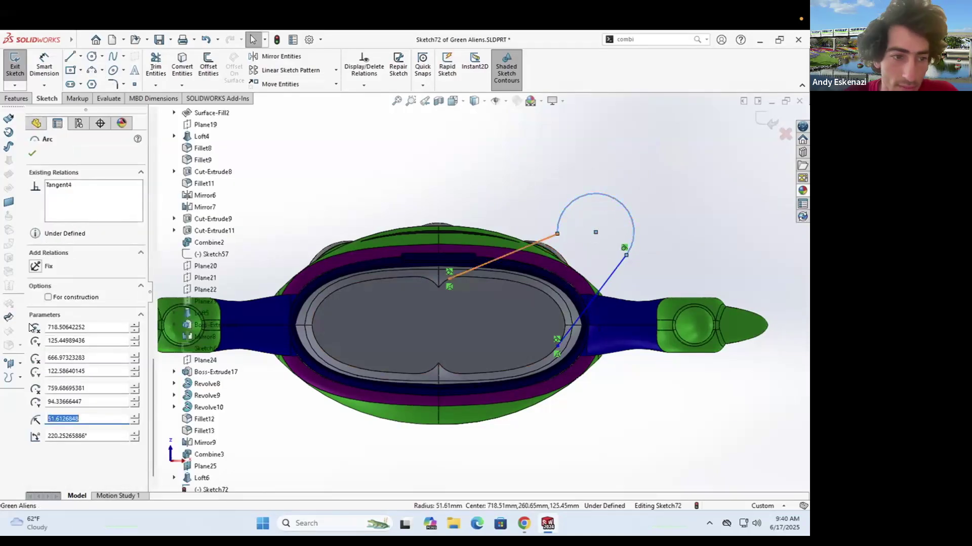
ctrl+click(532, 244)
click(50, 326)
Step: Attach the second line's inner end to the point of the front notch
mouse_move(536, 328)
middle_down()
mouse_move(528, 382)
mouse_move(542, 334)
mouse_move(507, 289)
mouse_move(503, 250)
middle_up()
click(523, 524)
click(524, 524)
scroll(493, 324, down, 5)
key(l)
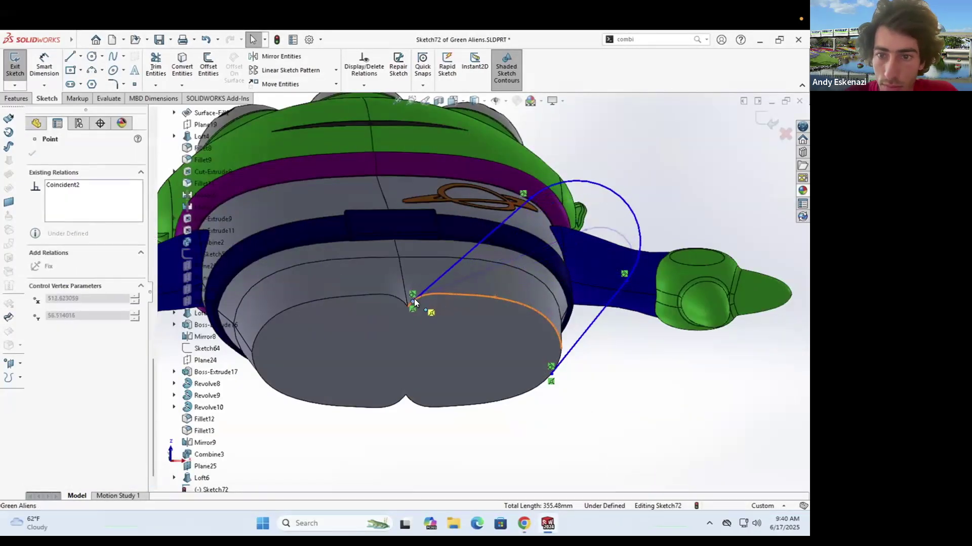
scroll(414, 299, down, 3)
key(Escape)
click(431, 299)
scroll(514, 264, up, 6)
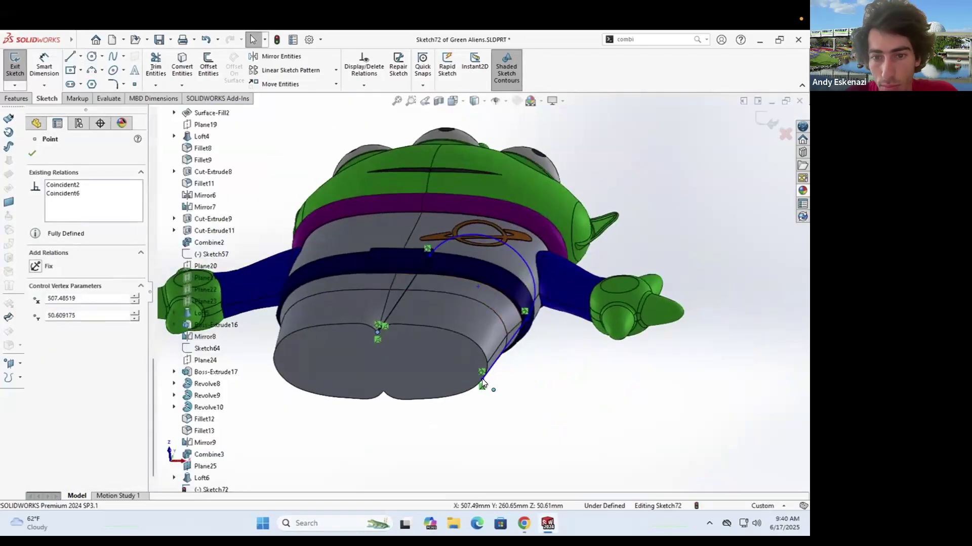
Step: Draw a centre line segment connecting the front and rear notch points of the bottom face
middle_drag(494, 375, 447, 367)
scroll(510, 438, down, 5)
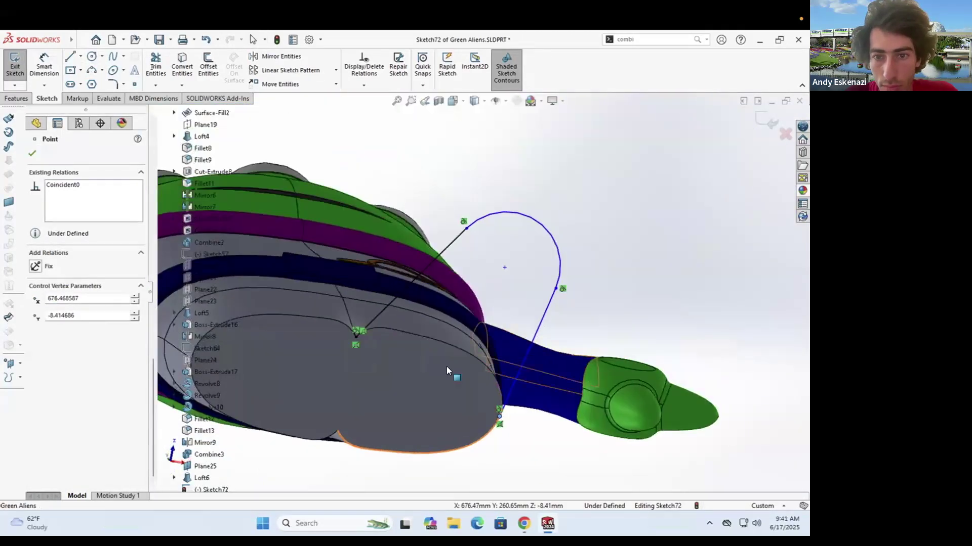
key(l)
click(338, 431)
key(Escape)
middle_drag(363, 420, 431, 384)
Step: Convert the bottom face's outline edge into the sketch and trim the excess to close the foot profile
click(435, 428)
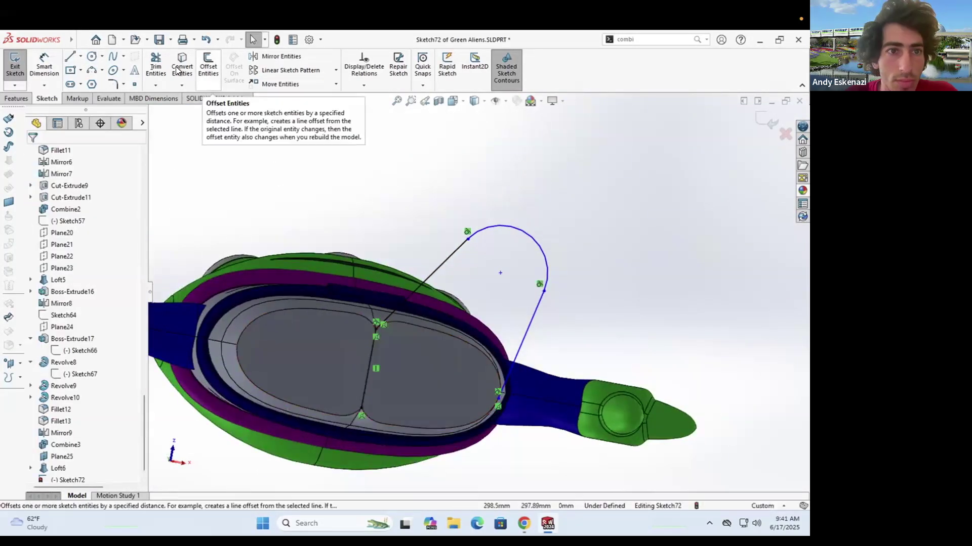
click(181, 65)
scroll(506, 408, down, 6)
key(t)
click(490, 331)
key(Escape)
Step: Compare the foot profile on the model with the green aliens reference images in Chrome
mouse_move(475, 307)
middle_down()
mouse_move(449, 260)
mouse_move(445, 308)
mouse_move(436, 286)
middle_up()
scroll(446, 308, up, 6)
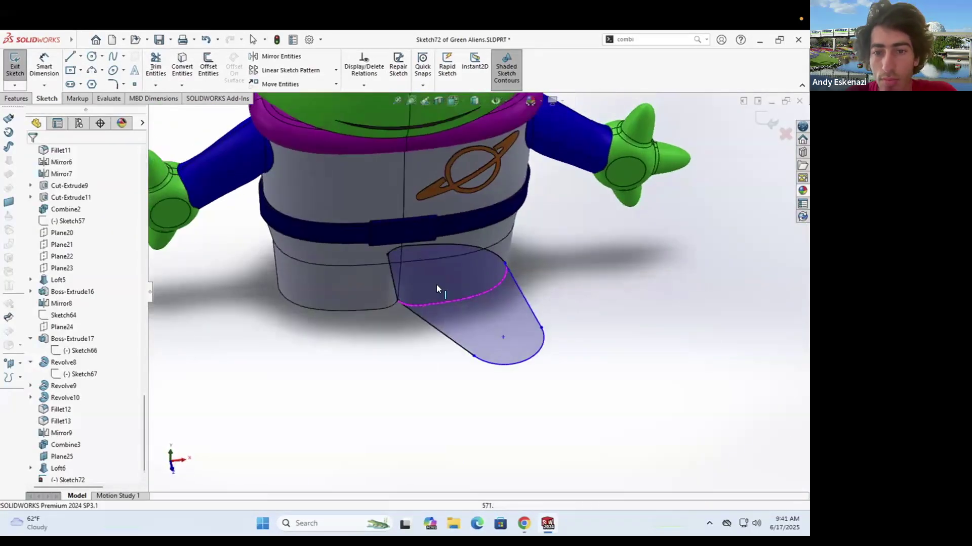
scroll(436, 286, up, 5)
click(524, 524)
click(543, 203)
scroll(490, 394, down, 4)
middle_drag(489, 394, 488, 284)
Step: Dimension the foot profile's outer slanted line, trying 120 mm and settling on 100 mm
click(44, 66)
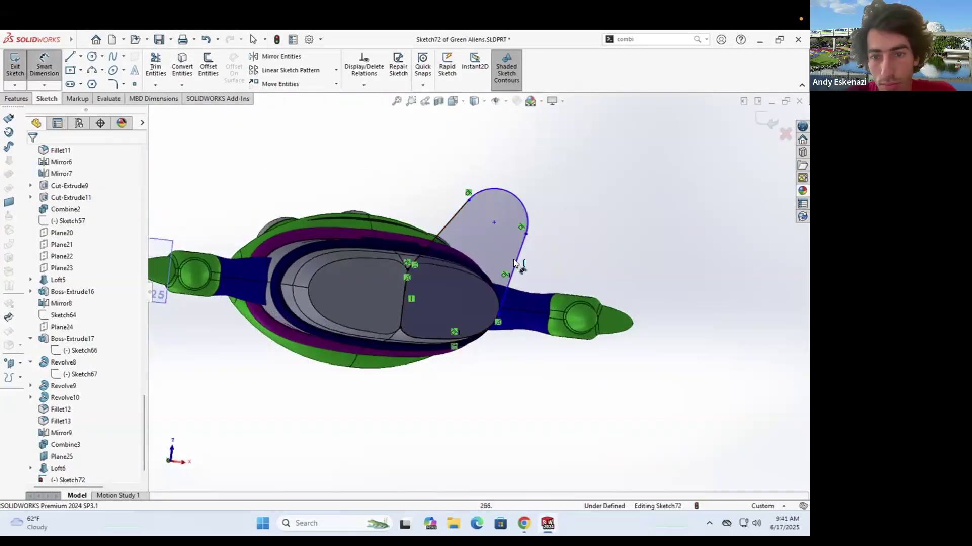
click(517, 262)
click(528, 276)
key(Return)
double_click(525, 273)
text(120)
key(Return)
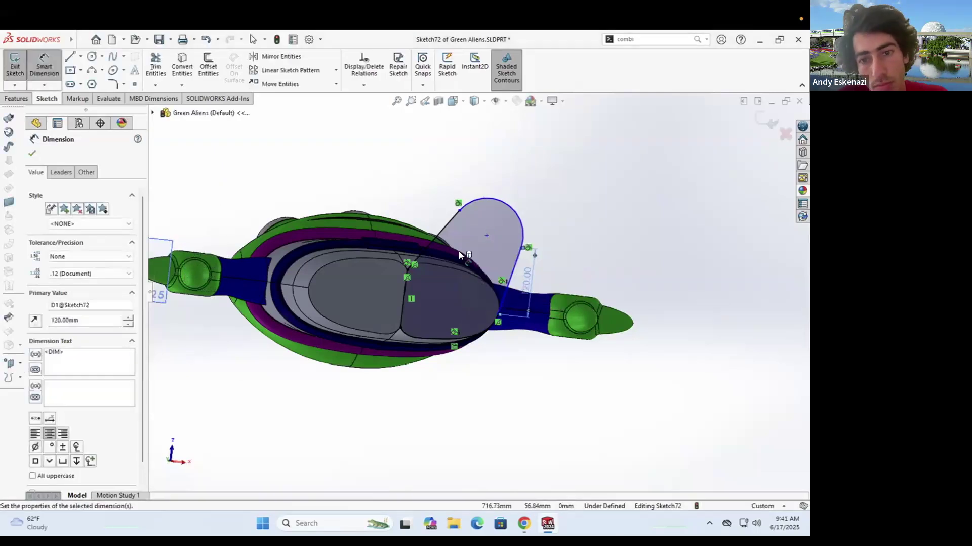
scroll(512, 269, down, 3)
double_click(541, 305)
text(100)
key(Return)
click(16, 99)
click(20, 66)
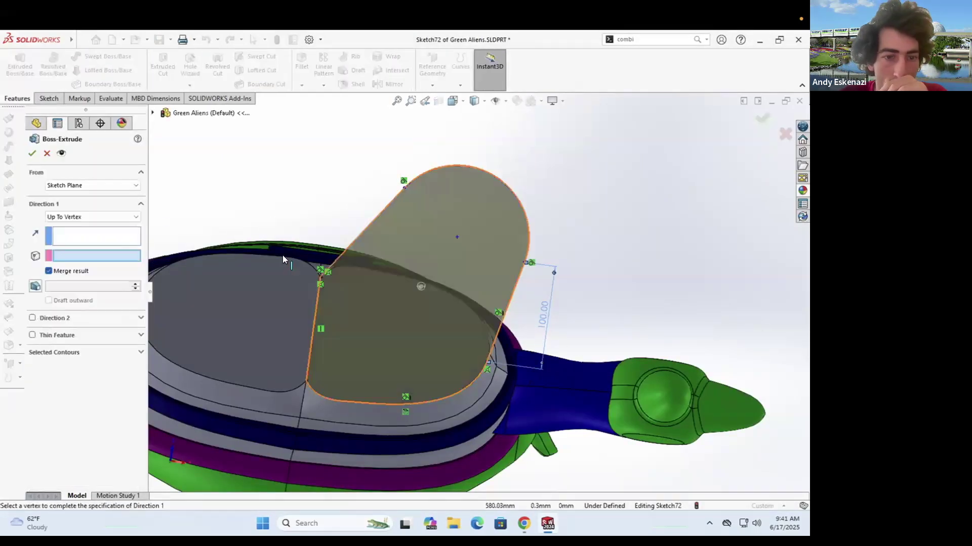
middle_drag(284, 258, 324, 379)
scroll(479, 296, up, 3)
mouse_move(470, 253)
middle_down()
mouse_move(461, 235)
mouse_move(464, 259)
middle_up()
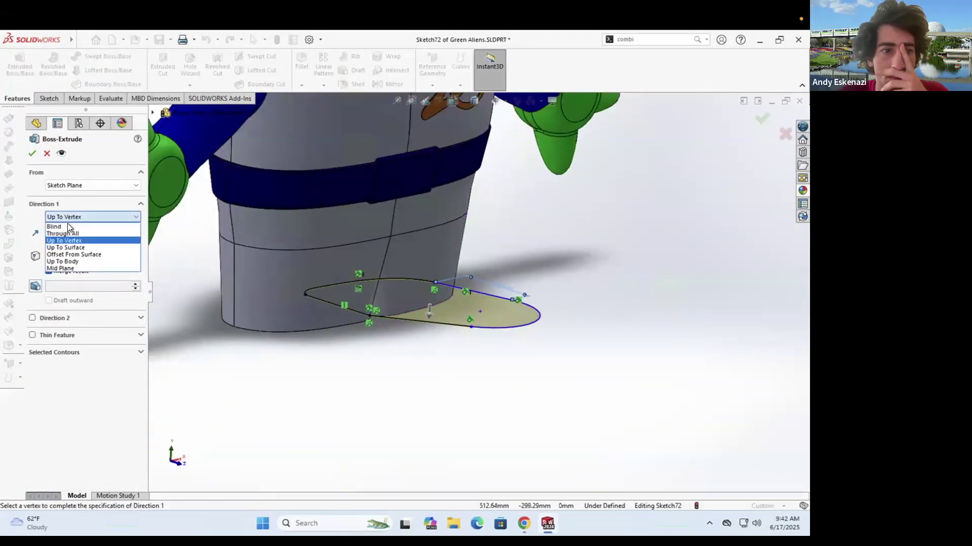
key(Escape)
Step: Mirror the foot profile's two lines, arc and spline about the vertical centre line to form the second foot
mouse_move(326, 307)
middle_down()
mouse_move(397, 194)
mouse_move(384, 151)
middle_up()
click(357, 339)
click(381, 318)
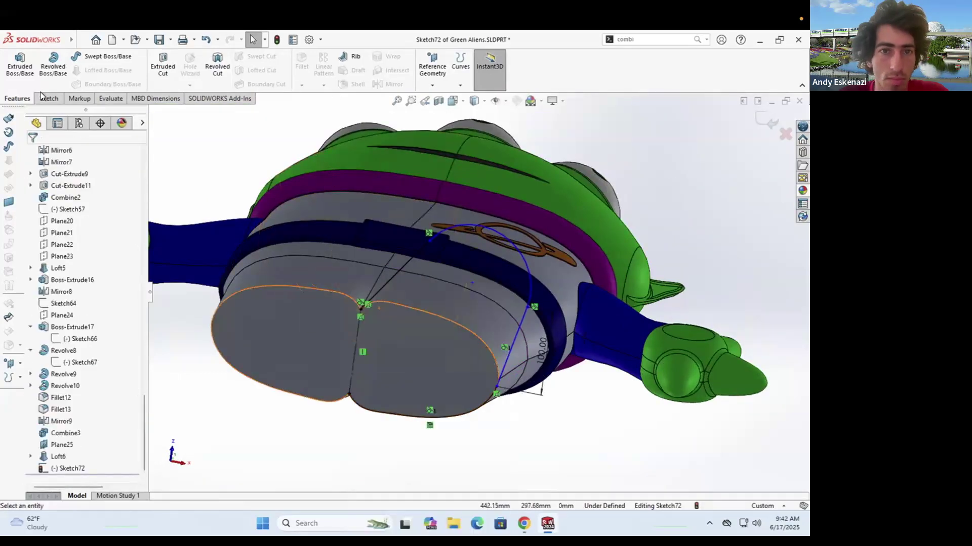
click(47, 98)
click(281, 57)
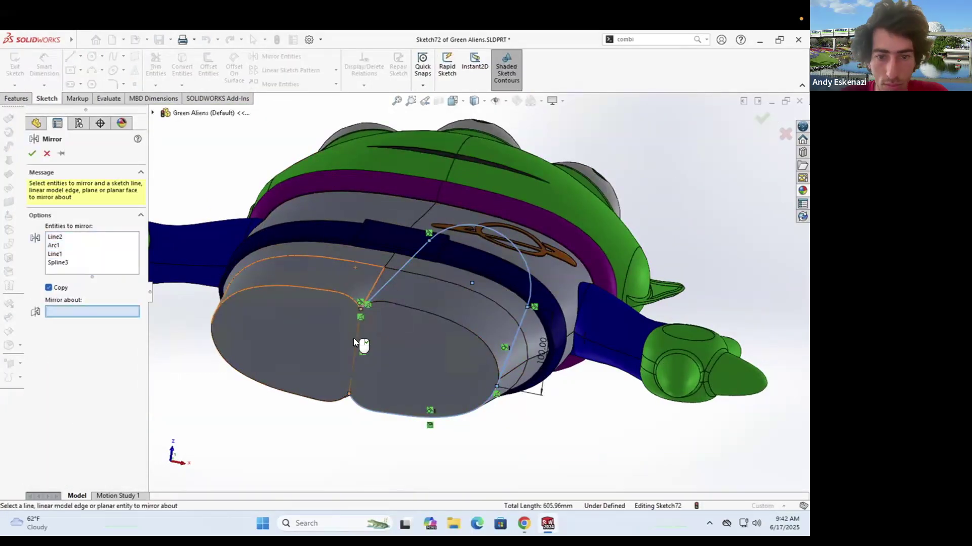
click(354, 338)
click(32, 153)
Step: Start a boss extrusion of both foot profiles with a blind depth of 20 mm in the first direction
click(17, 98)
click(20, 66)
middle_drag(379, 329, 400, 483)
click(92, 218)
click(58, 227)
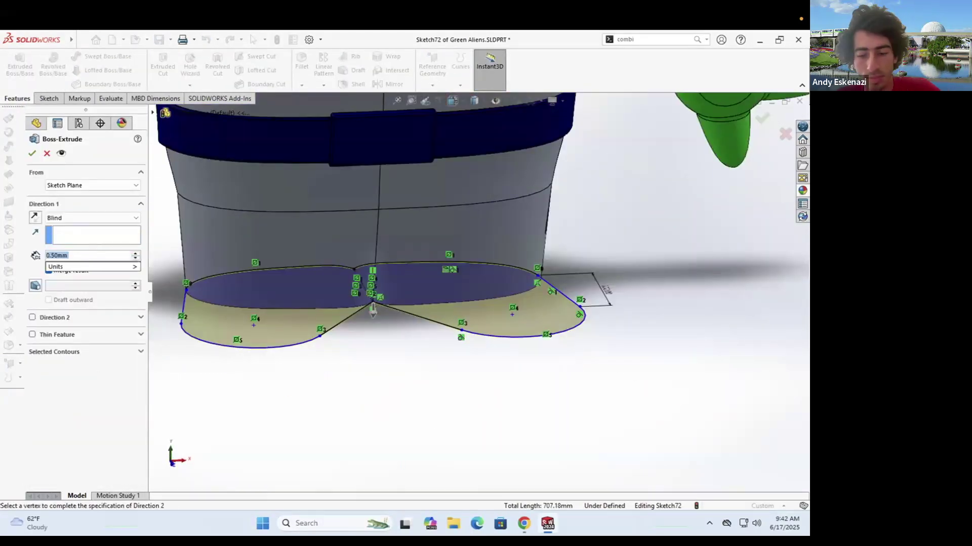
text(30)
key(Return)
text(20)
key(Return)
Step: Add a second blind direction upward, trying 100 mm and settling on 40 mm, and complete the feet extrusion
click(32, 317)
text(100)
key(Return)
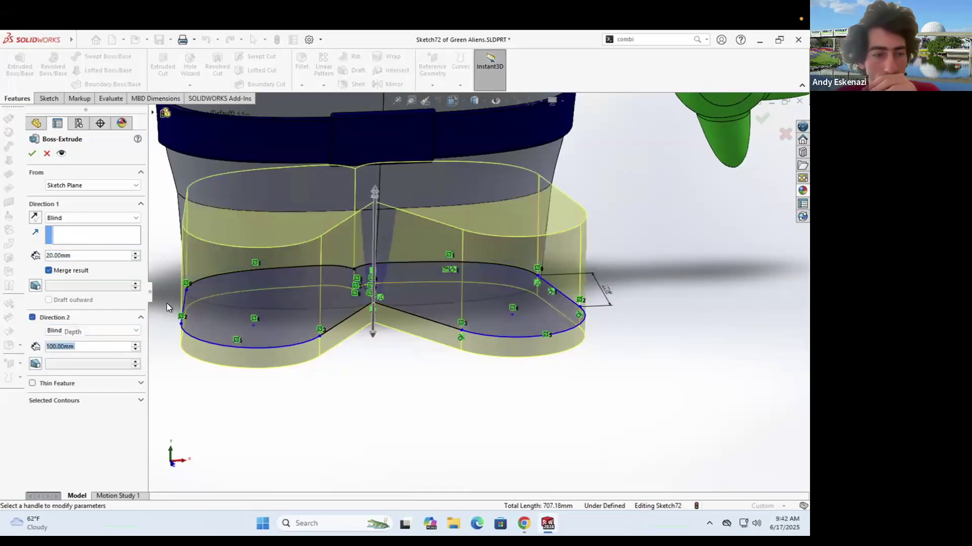
text(40)
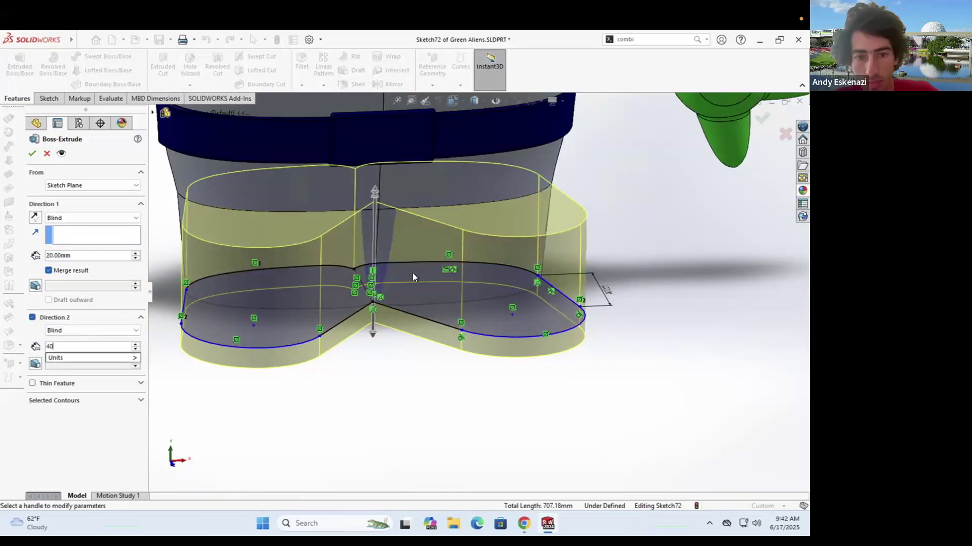
key(Return)
key(Return)
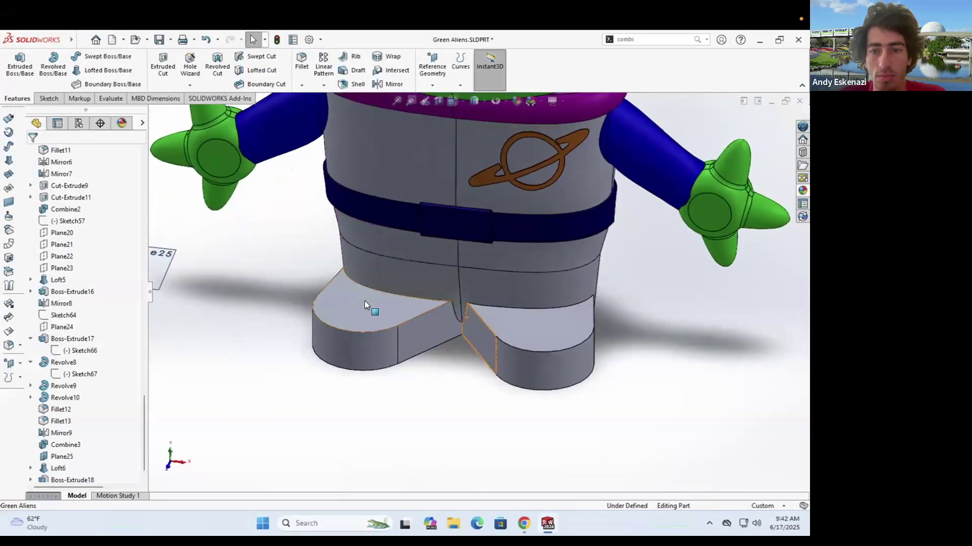
Step: Edit the feet extrusion and set its second-direction depth to 50 mm
right_click(79, 479)
click(87, 264)
click(89, 344)
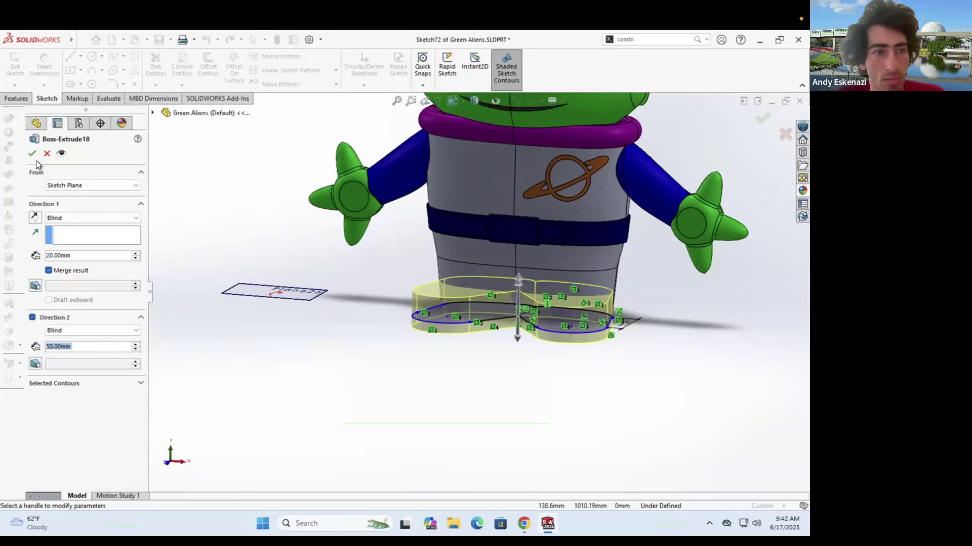
click(33, 154)
Step: Start a fillet on the curved top front edges of both feet with a 50 mm radius
click(302, 61)
click(432, 298)
text(50)
key(Return)
middle_drag(513, 283, 551, 298)
scroll(551, 299, down, 4)
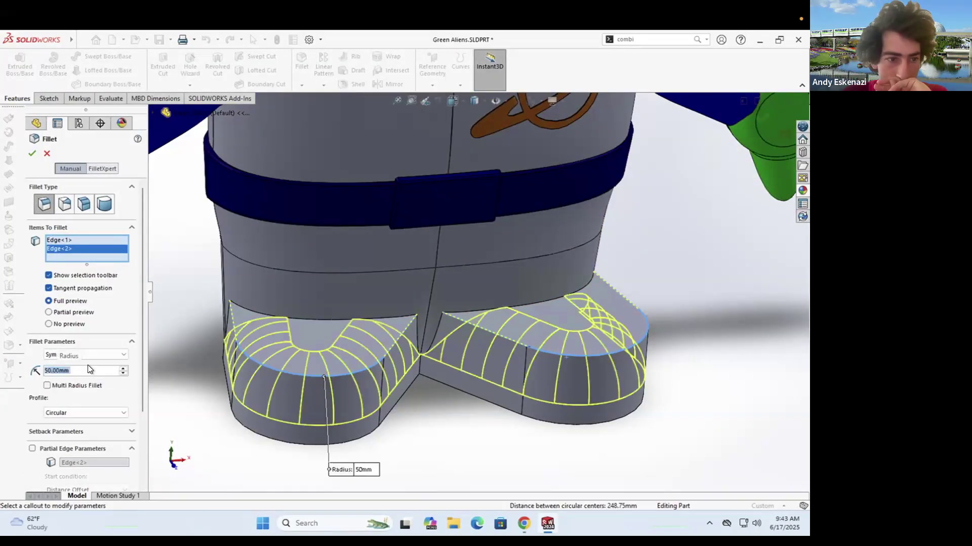
key(alt+Tab)
key(alt+Tab)
scroll(141, 363, down, 1)
Step: Make the feet fillet asymmetric with the second distance set to 40 mm, and complete it
click(84, 335)
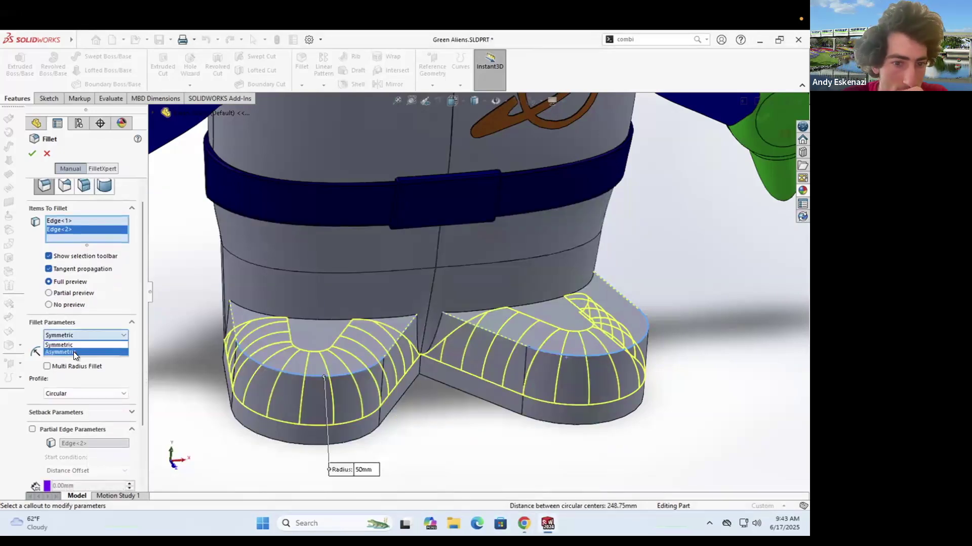
click(73, 351)
click(80, 370)
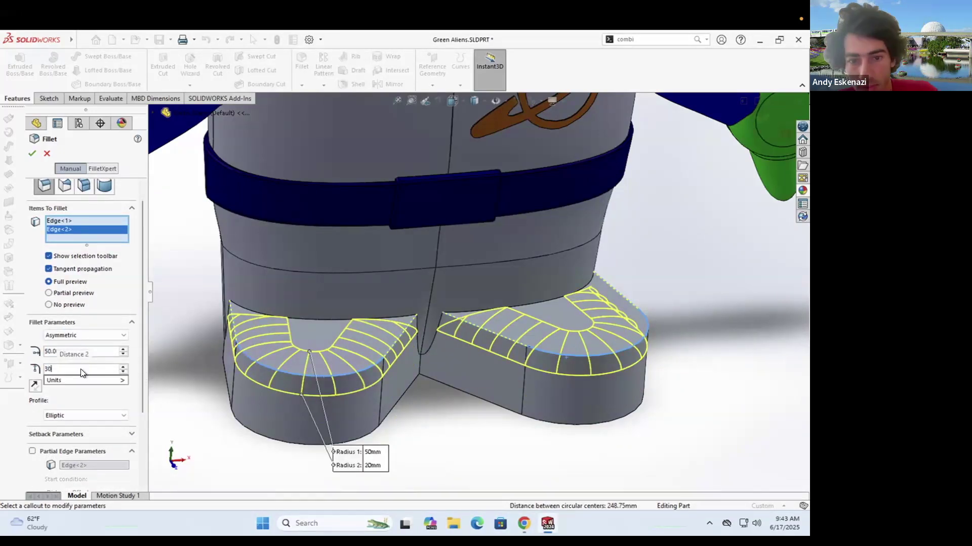
text(40)
scroll(514, 293, up, 2)
middle_drag(514, 292, 456, 329)
click(33, 153)
Step: Inspect the rounded feet and open the feet extrusion for editing
scroll(477, 272, up, 3)
scroll(456, 329, down, 3)
scroll(116, 464, down, 1)
right_click(50, 457)
click(60, 266)
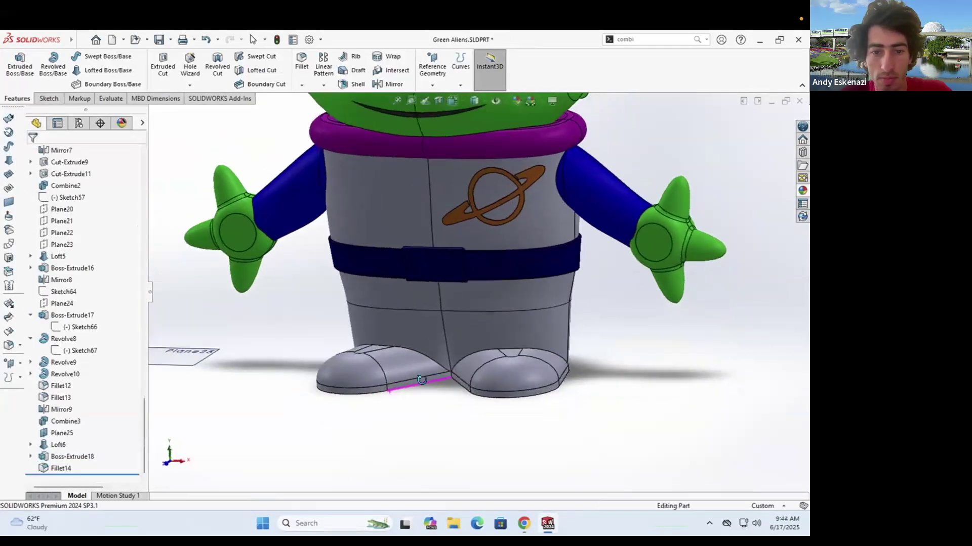
Step: Apply a blue appearance to both feet, including their filleted surfaces
middle_drag(425, 354, 396, 357)
right_click(396, 356)
click(477, 213)
click(491, 248)
click(96, 373)
click(346, 345)
middle_drag(411, 392, 450, 387)
key(Return)
Step: Hide Plane25 beside the figure
scroll(421, 372, up, 6)
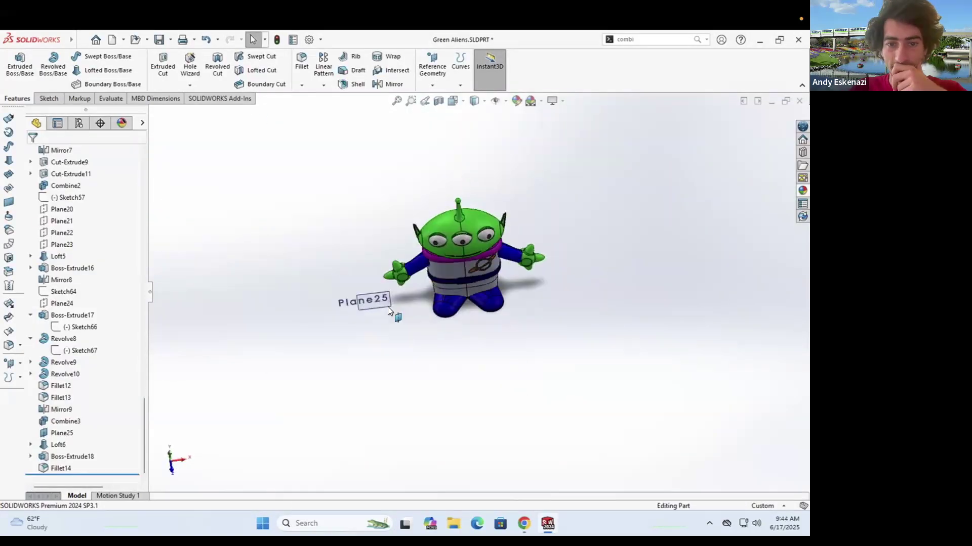
right_click(393, 317)
click(428, 291)
Step: Examine the complete alien figure from several angles and compare it with the reference images in Chrome
scroll(461, 247, down, 5)
scroll(462, 251, up, 2)
middle_drag(534, 387, 553, 339)
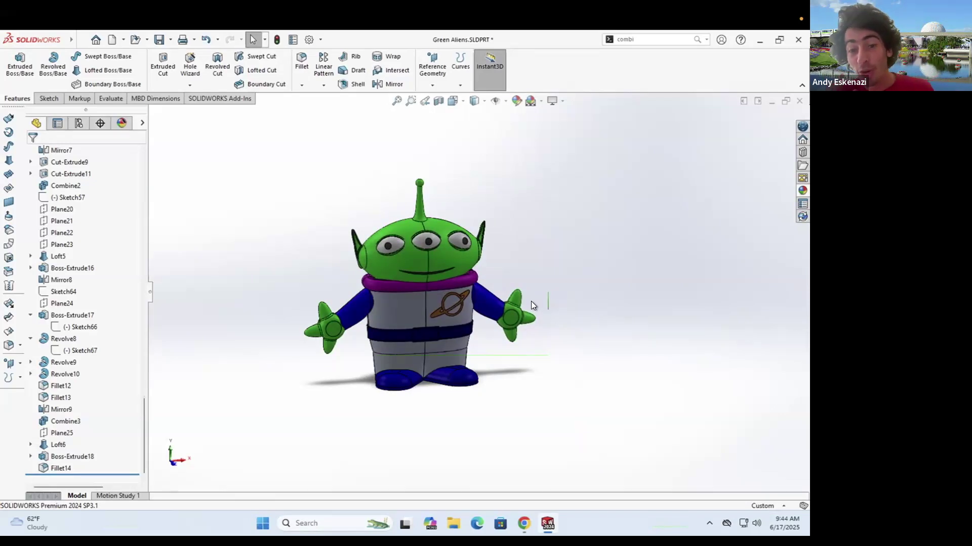
middle_drag(466, 288, 407, 286)
scroll(412, 305, up, 2)
scroll(413, 306, down, 1)
scroll(438, 239, up, 3)
mouse_move(491, 223)
middle_down()
mouse_move(544, 221)
mouse_move(475, 221)
middle_up()
scroll(502, 214, up, 2)
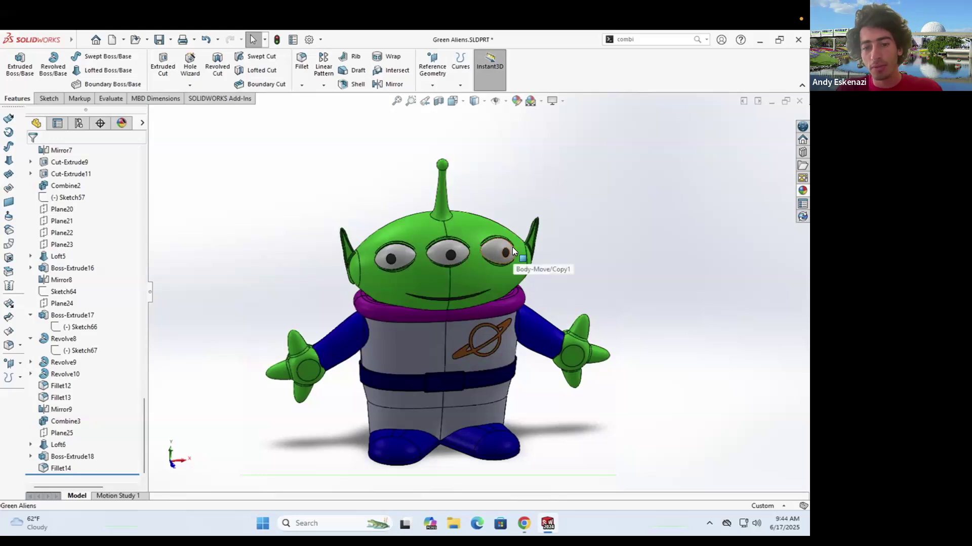
click(524, 523)
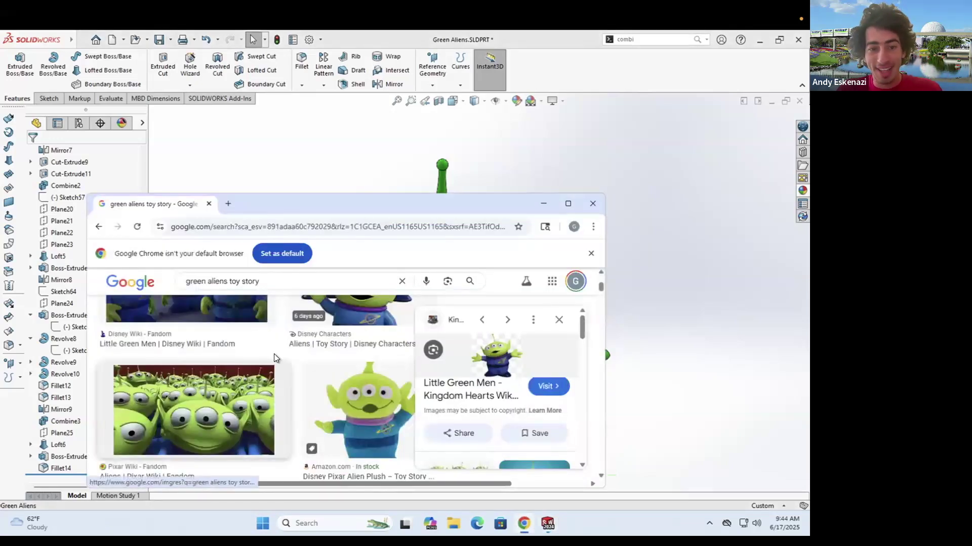
scroll(370, 389, up, 3)
scroll(370, 389, down, 1)
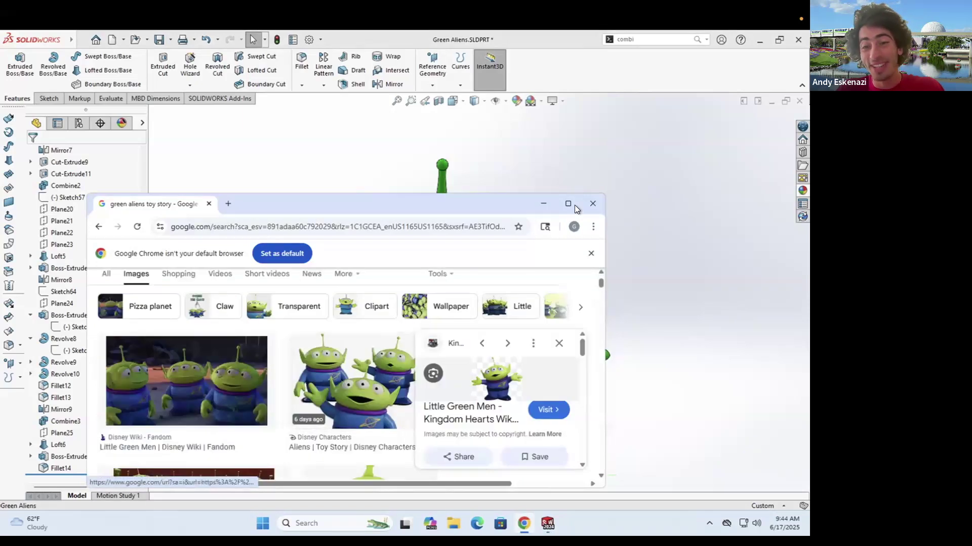
Step: Close the Chrome window with the reference images and return to the alien model in SolidWorks
click(593, 204)
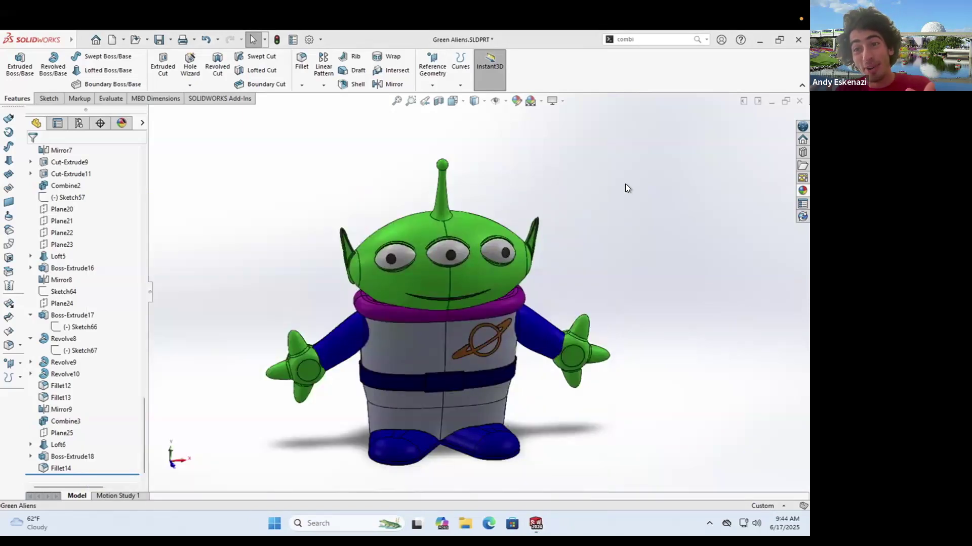